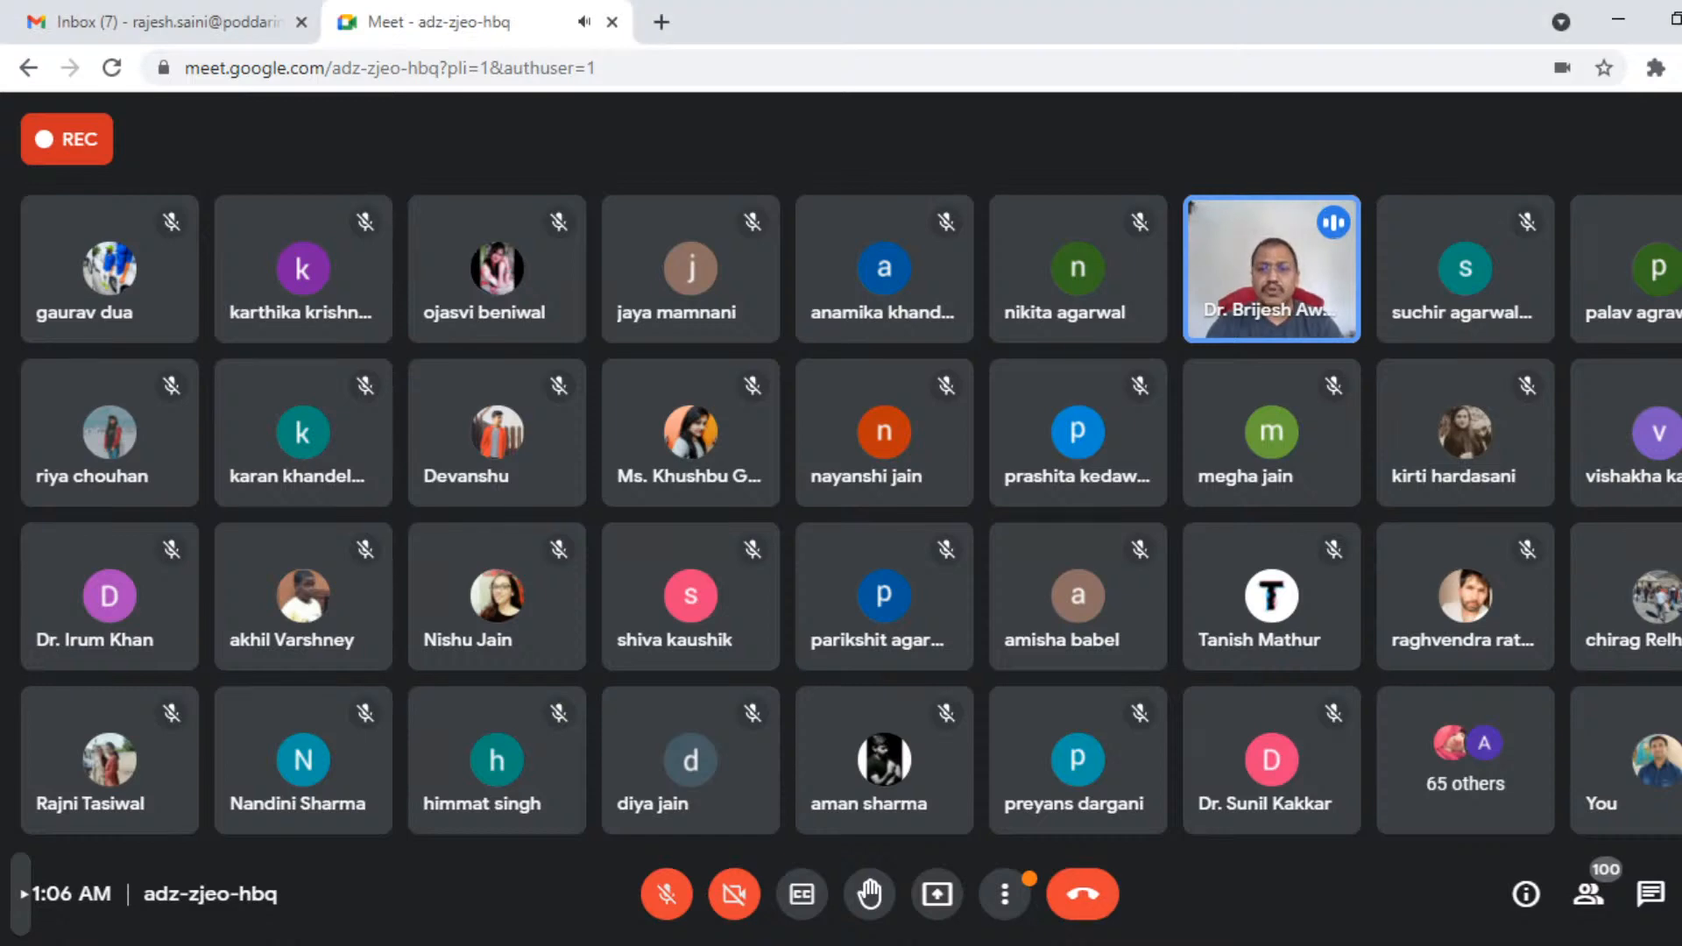
- Change the meeting layout from Tiled to Sidebar and close the layout settings
left_click(1005, 894)
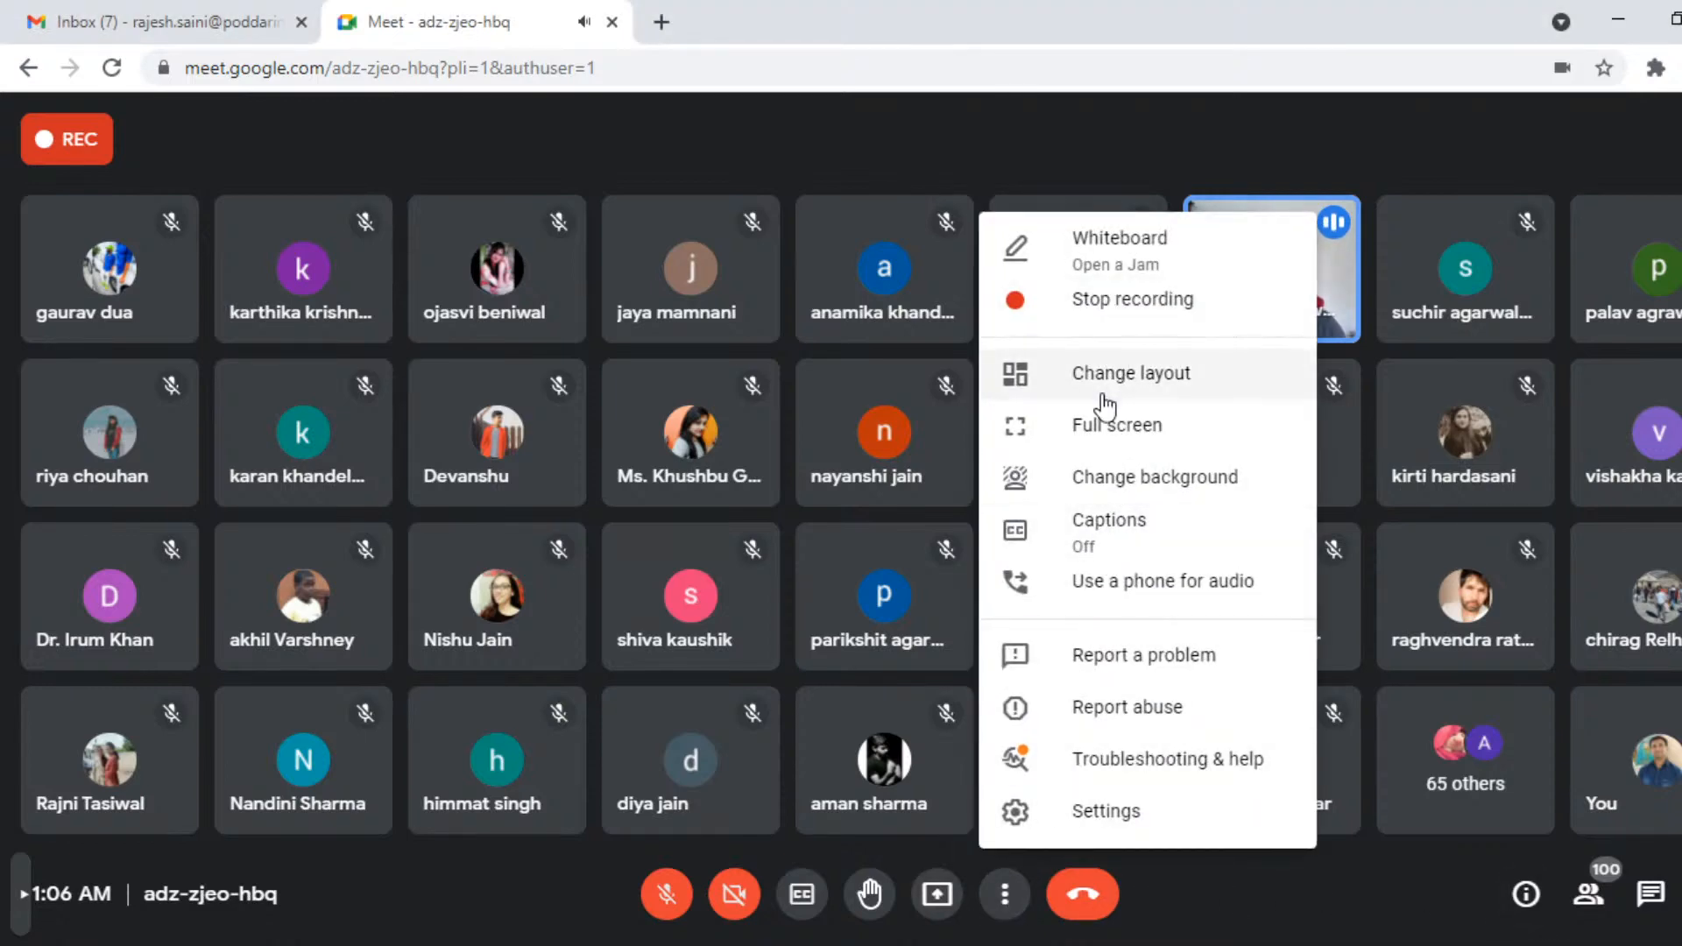
left_click(1097, 377)
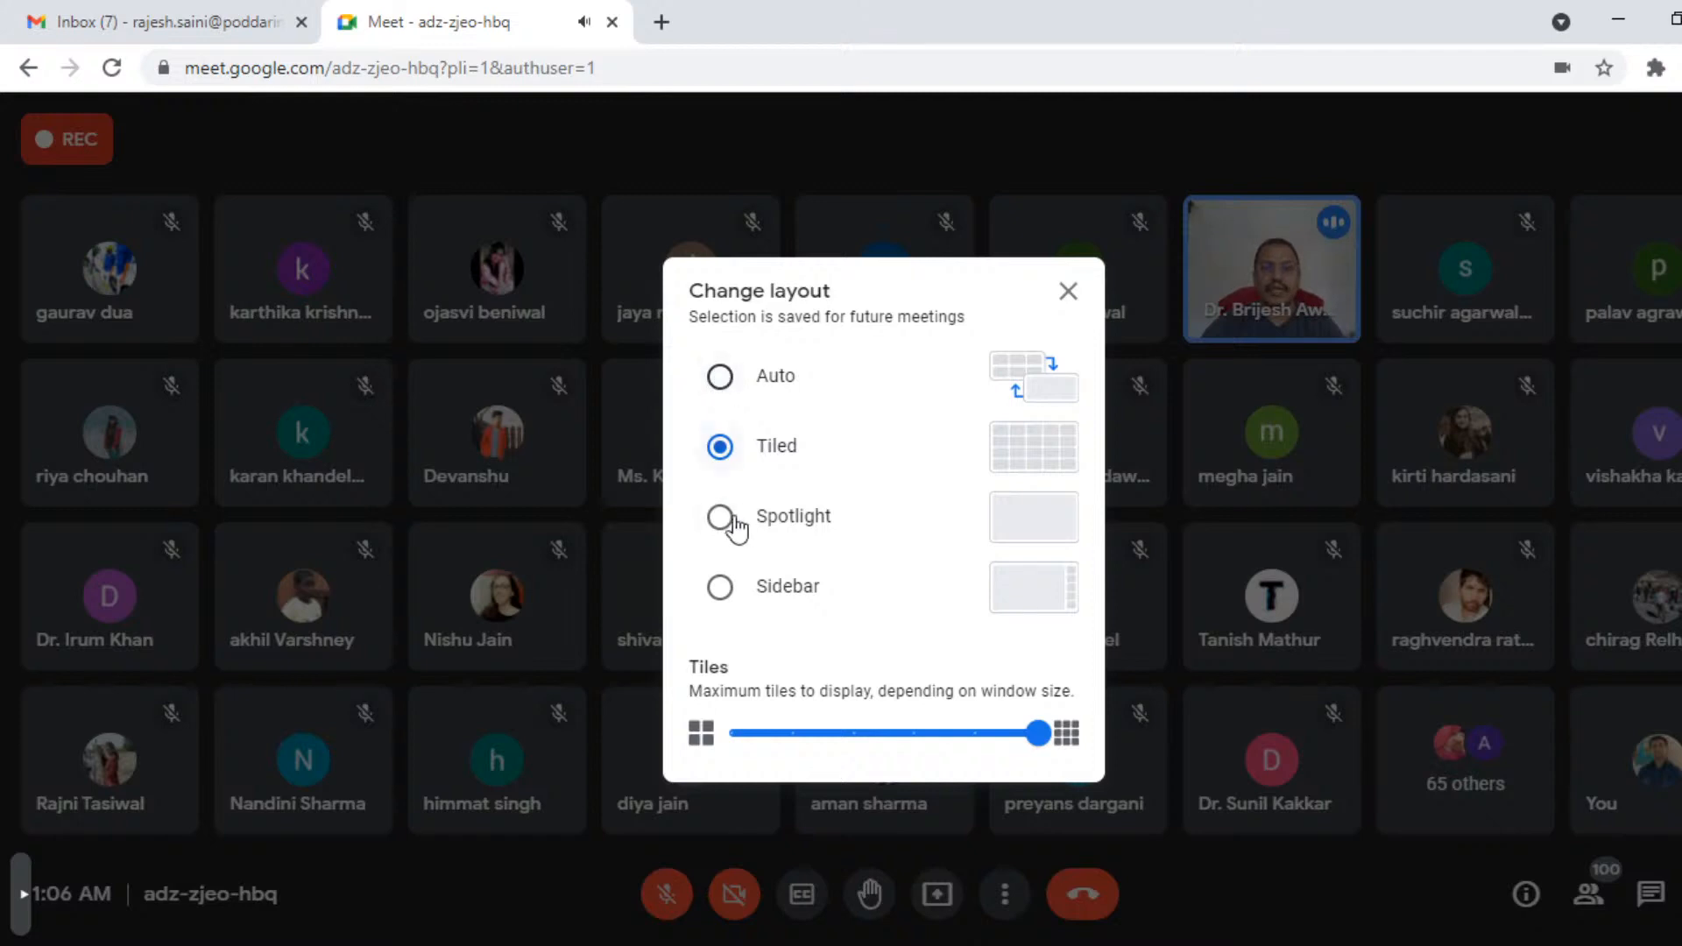
left_click(721, 596)
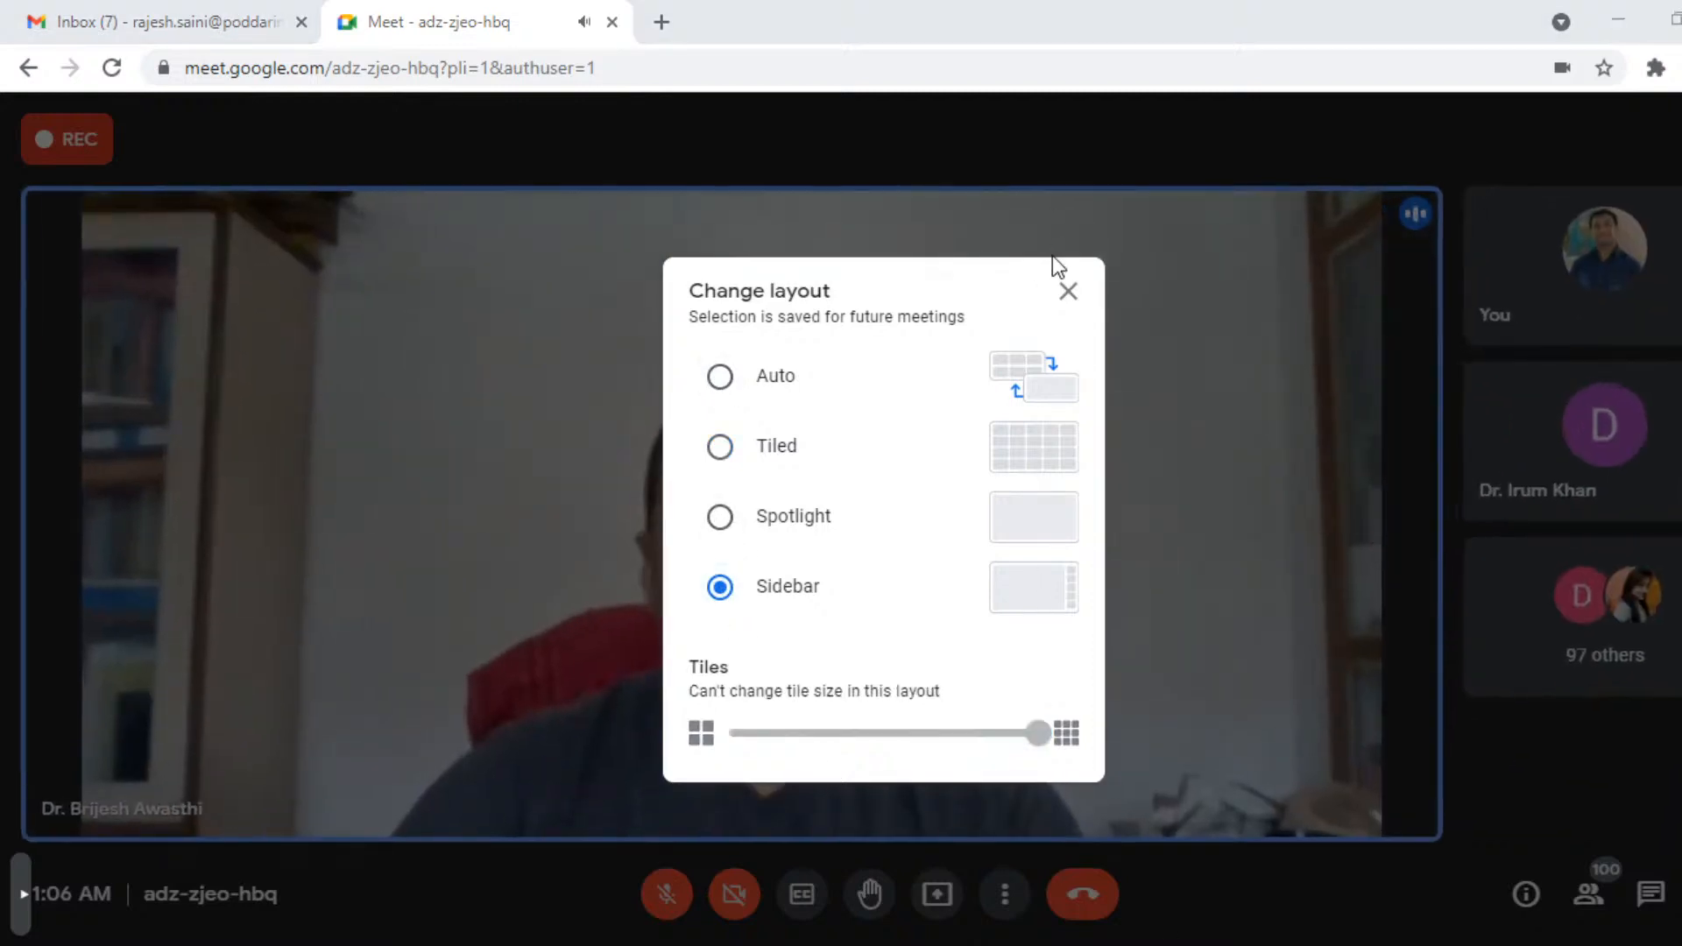
left_click(1066, 293)
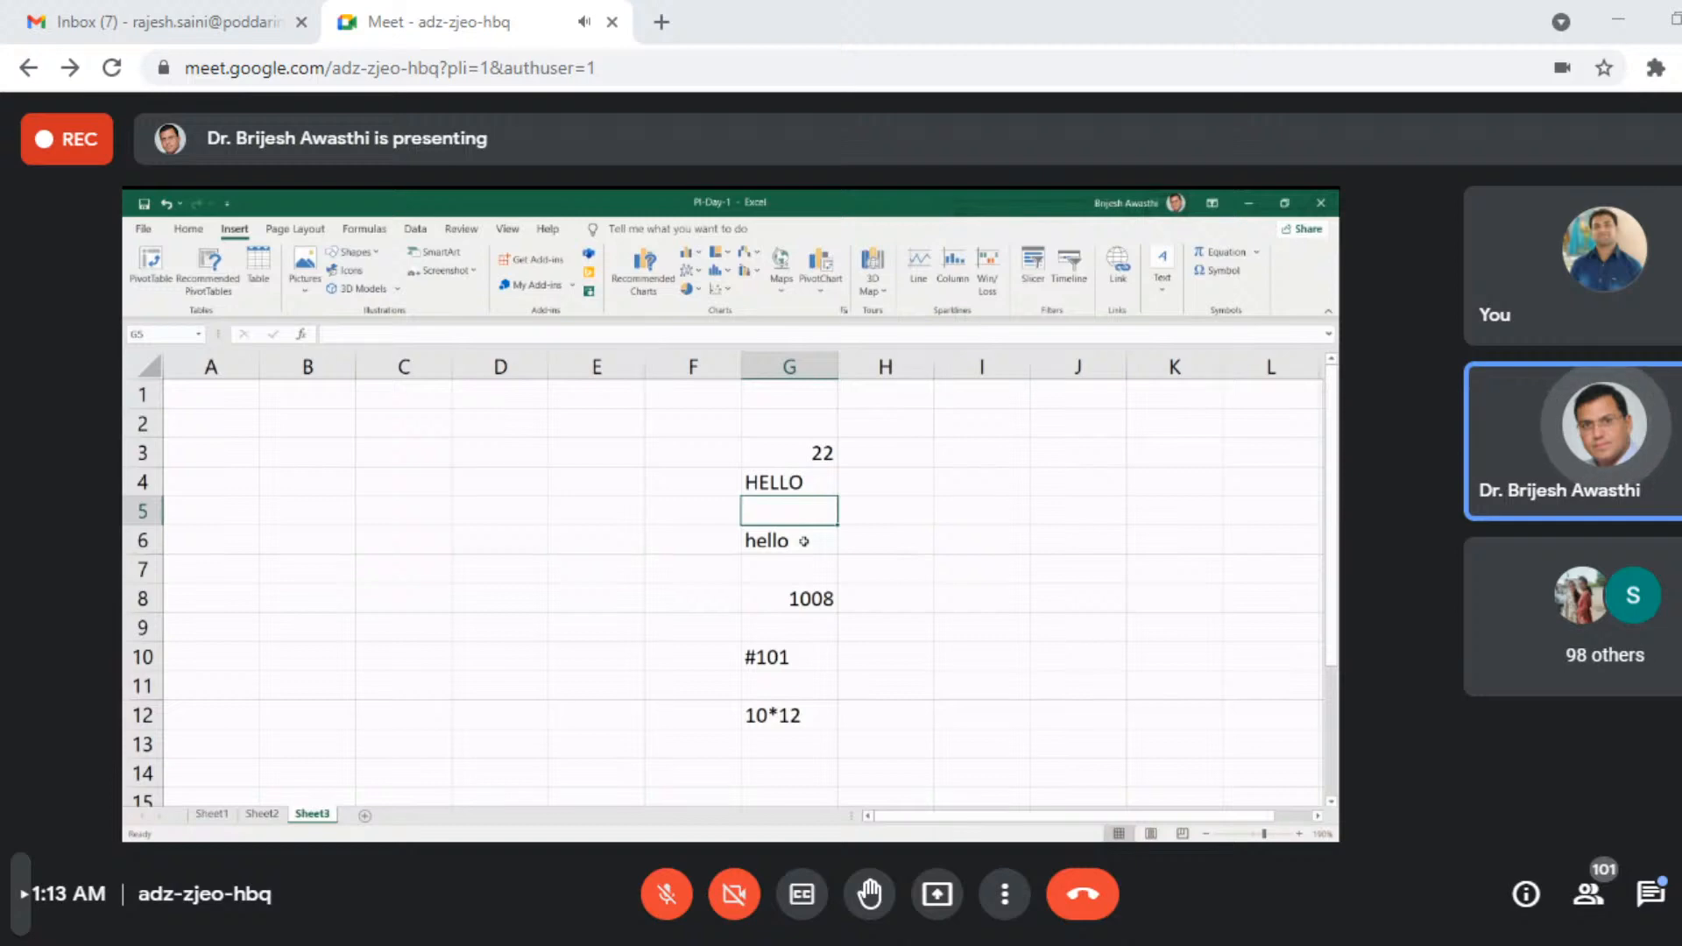
- Step through the entries in column G from G5 to G12 to examine the number and text contents
key("Down")
key("Down")
key("Down")
key("Down")
key("Down")
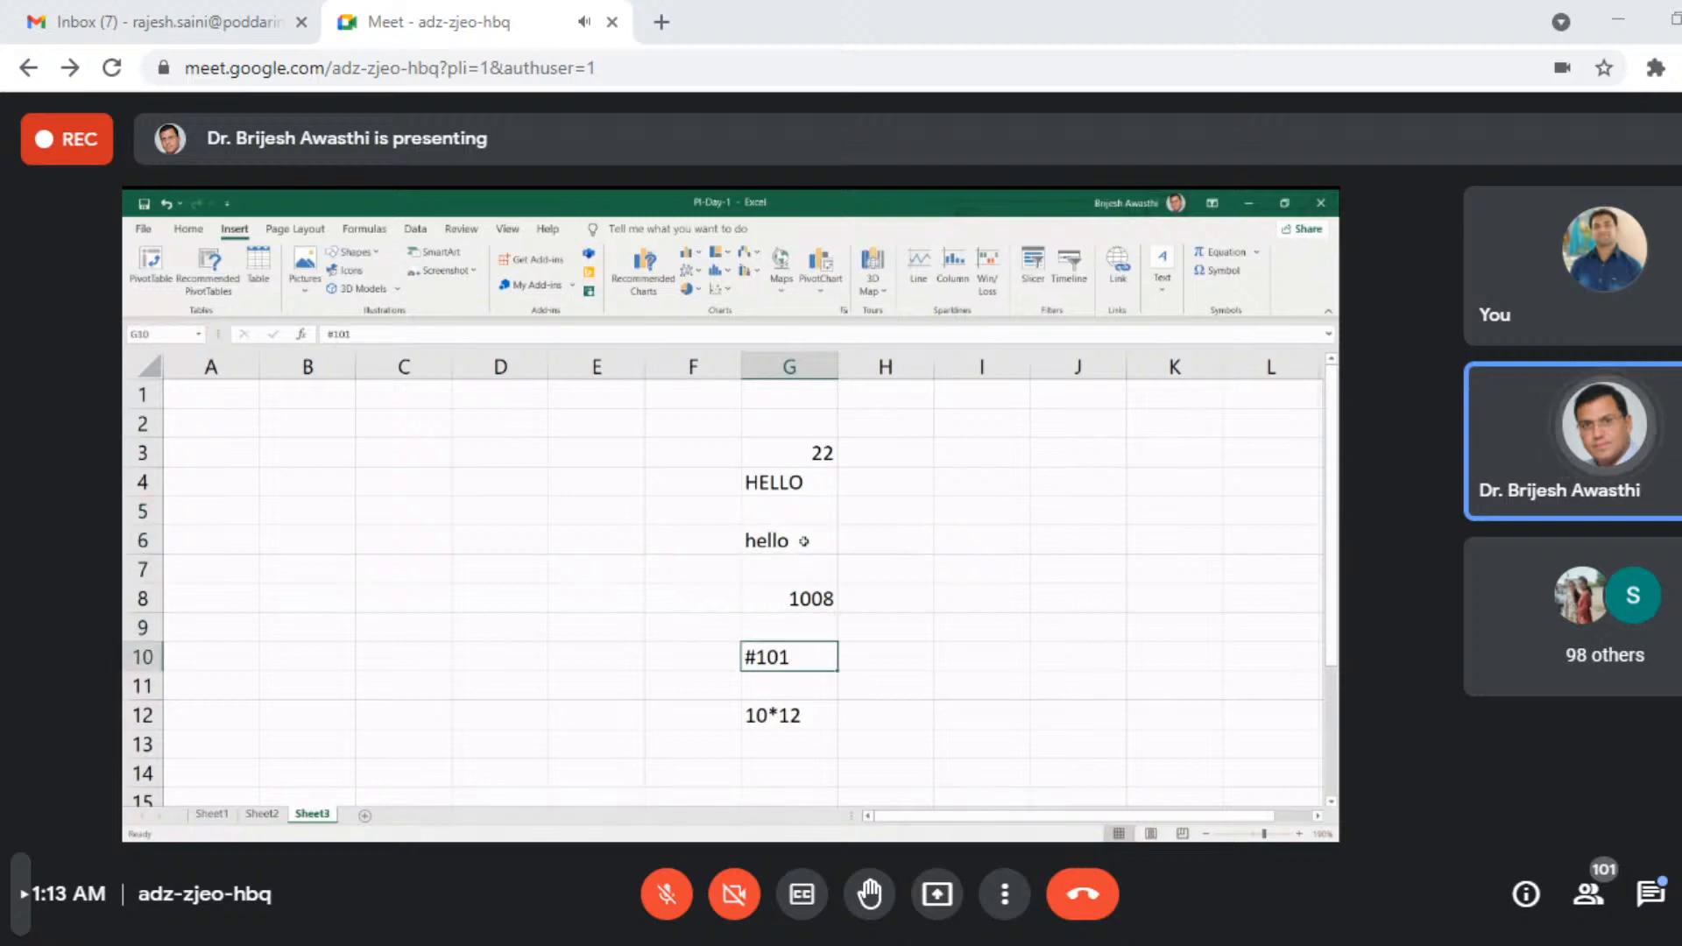
key("Down")
key("Down")
key("Down")
key("Up")
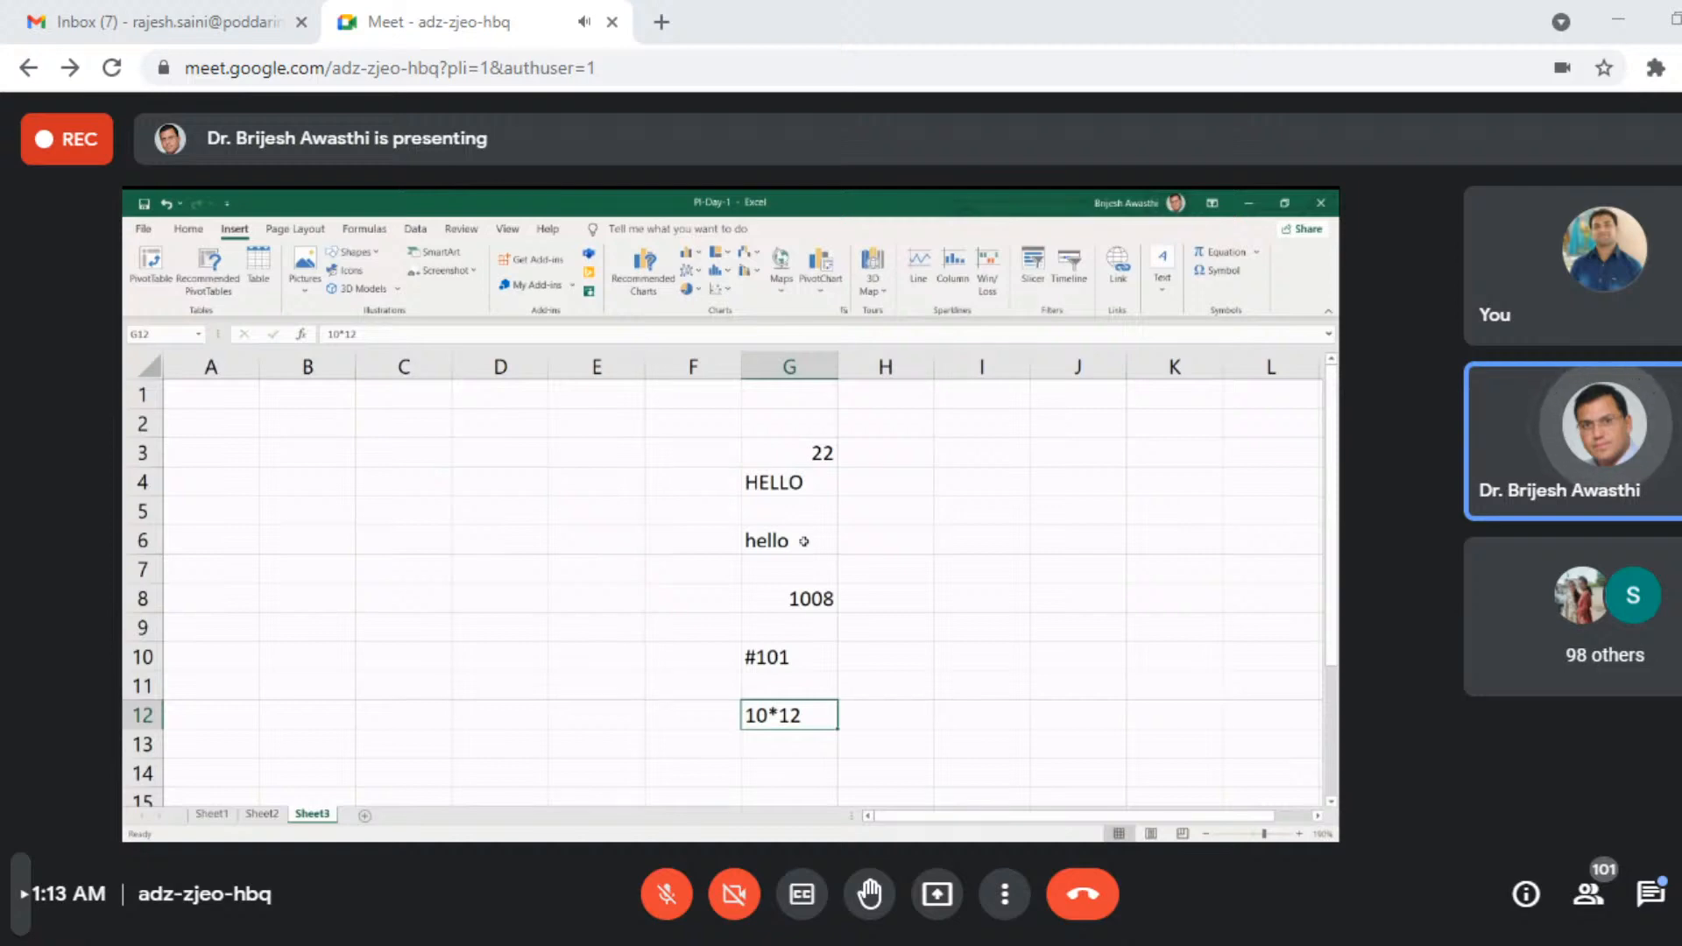
key("Up")
key("Up")
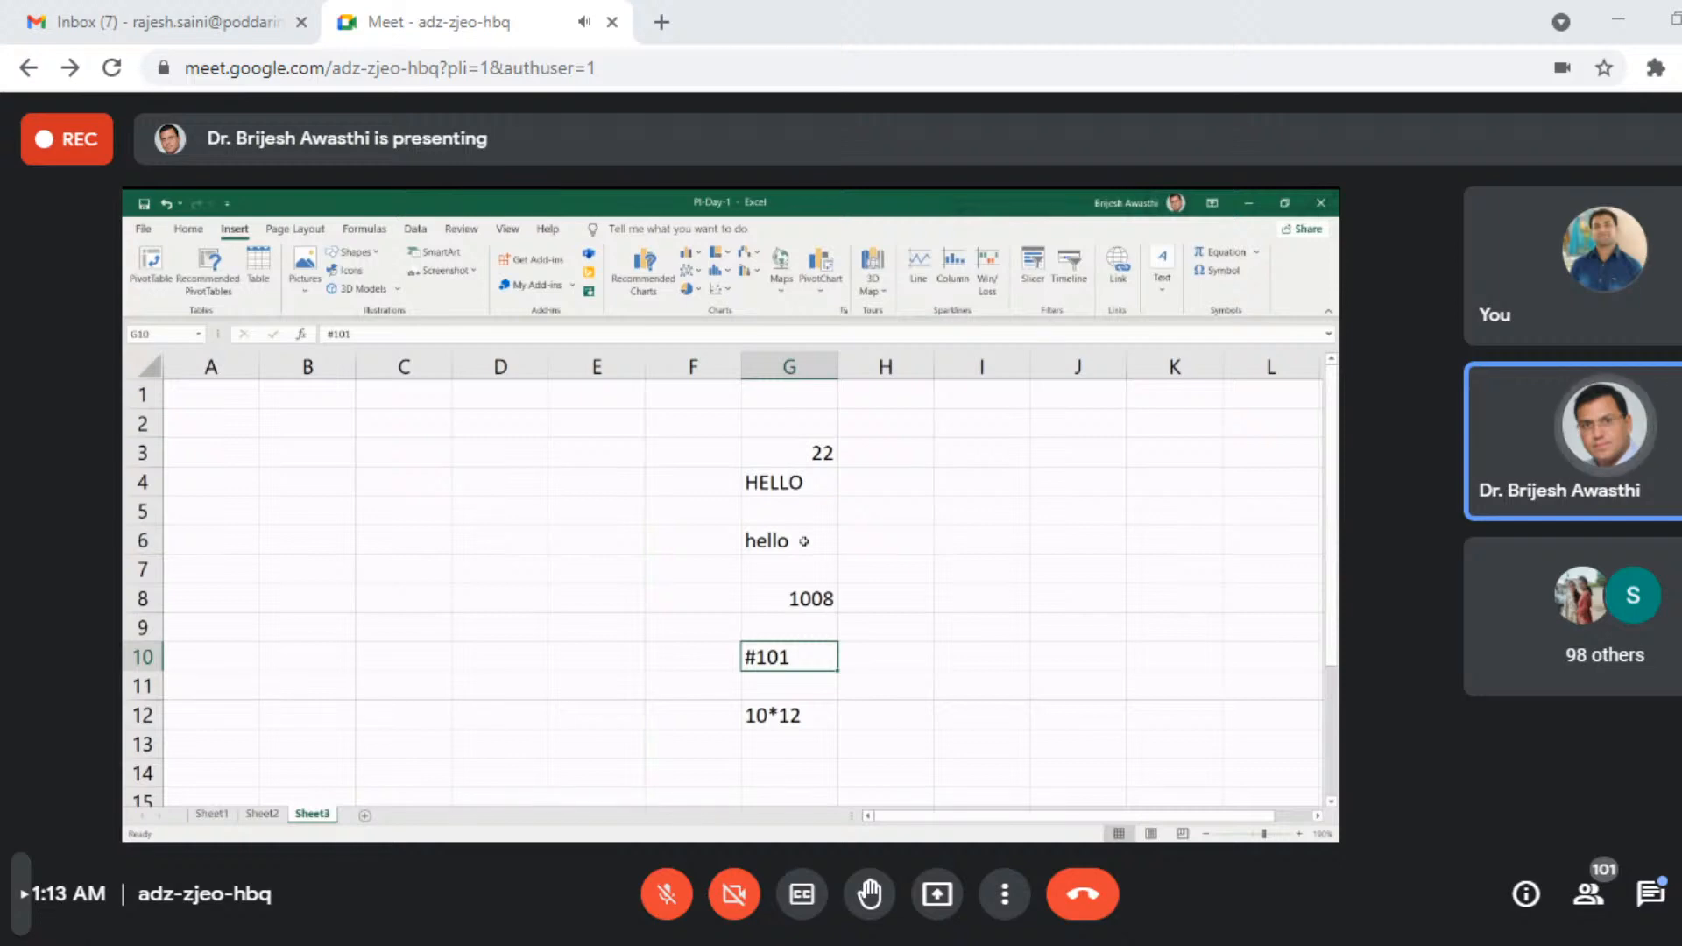
- Clear the sample entries from cells G3:G12
left_click_drag(800, 445, 807, 711)
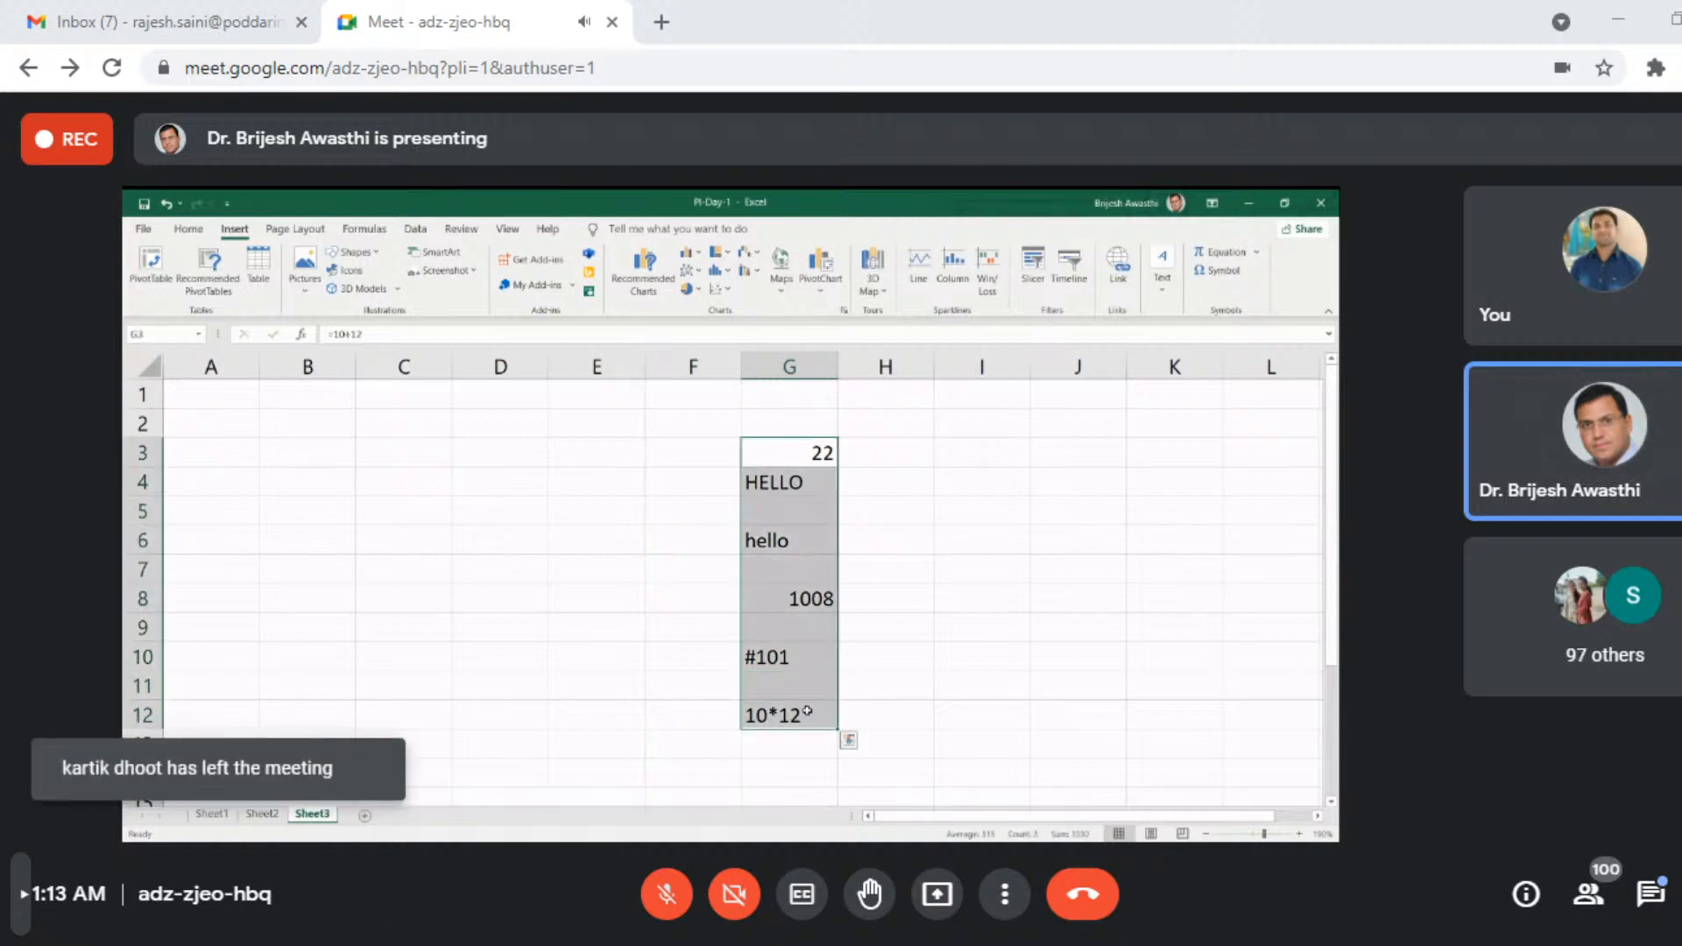
key("Delete")
- Enter the values 10, 12, 15, 19, 21, 23 and 29 in cells B2 through B8
key("Left")
key("Left")
key("Left")
key("Left")
key("Left")
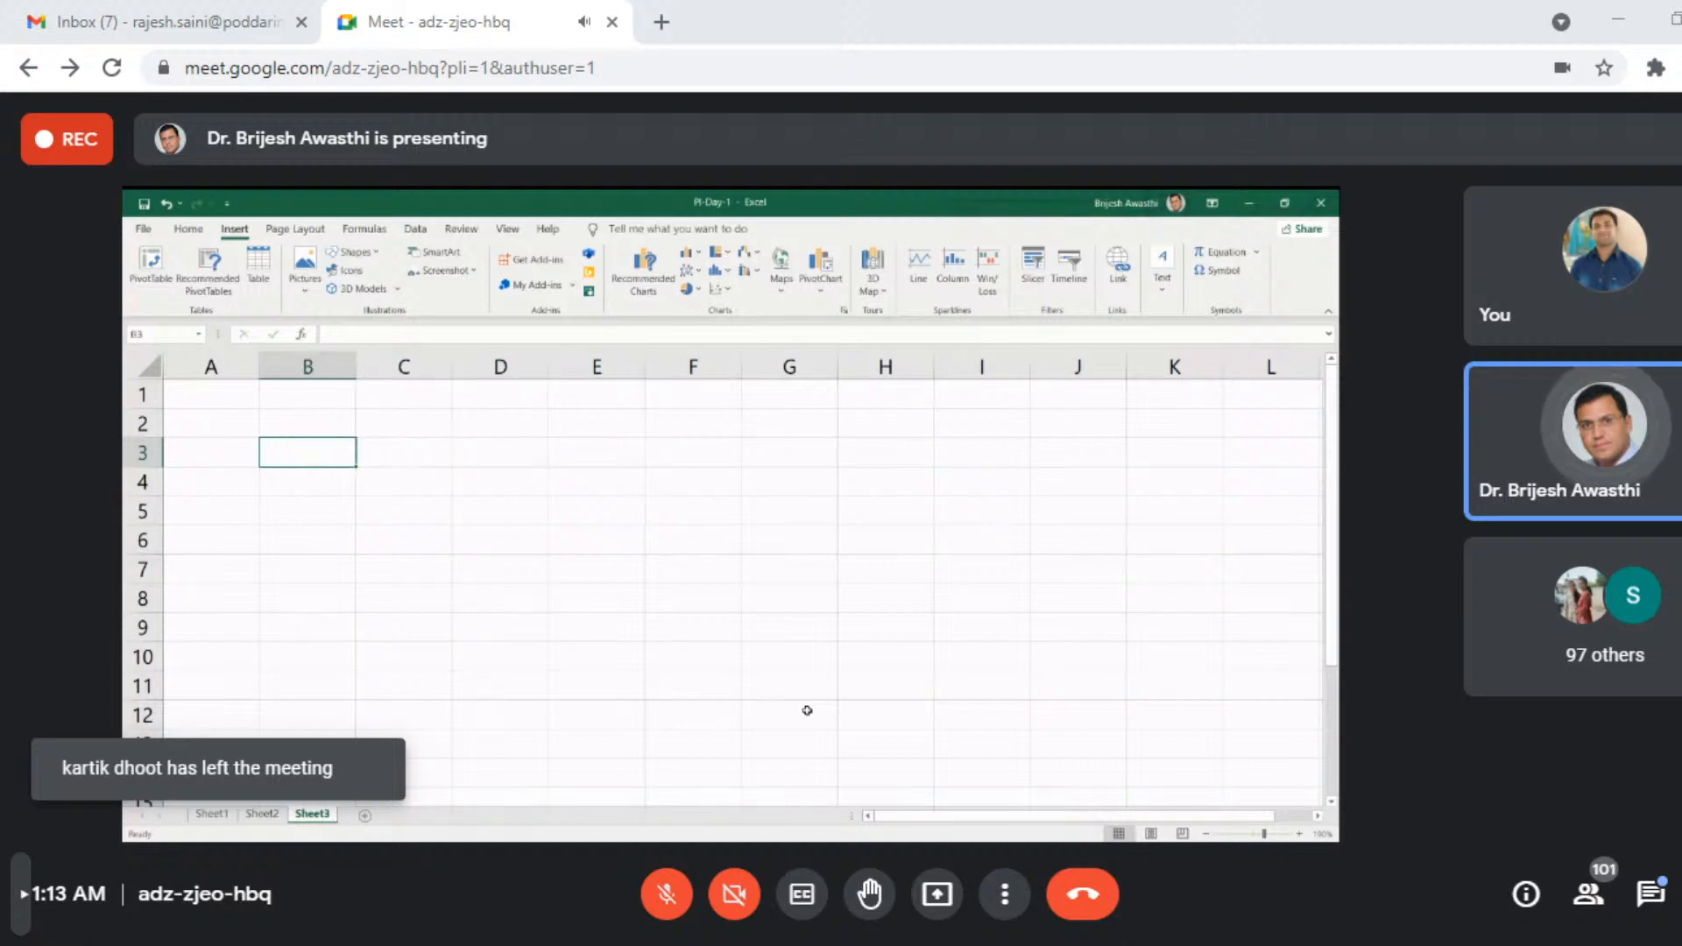
key("Up")
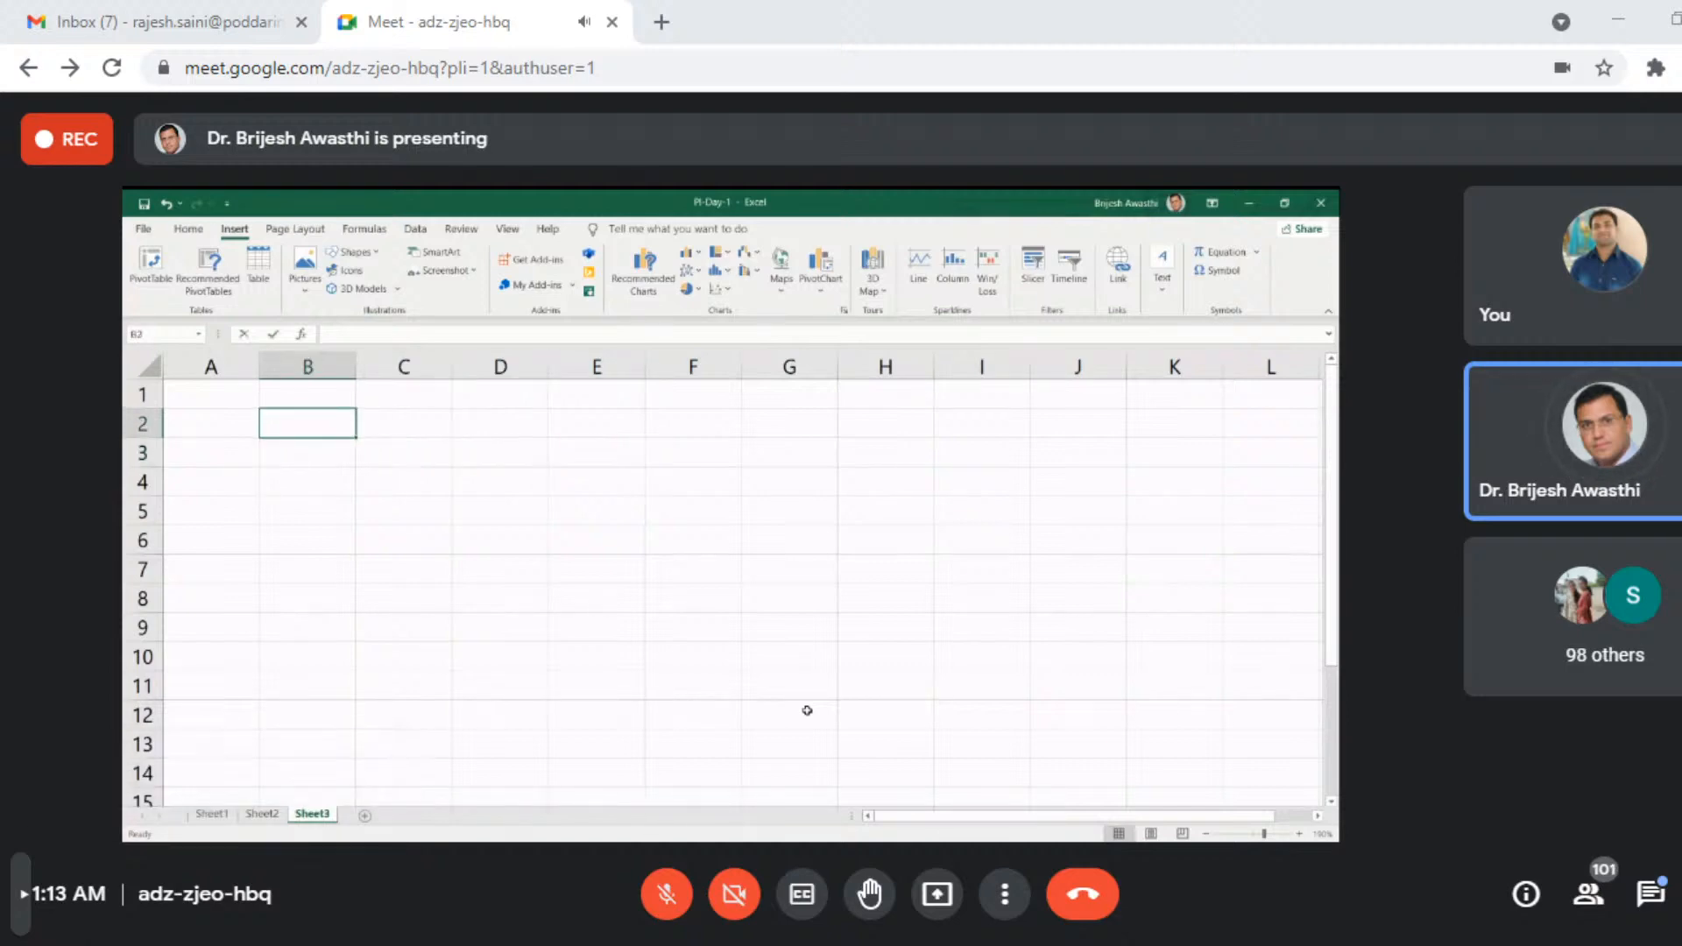
type("10")
key("Return")
type("12")
key("Return")
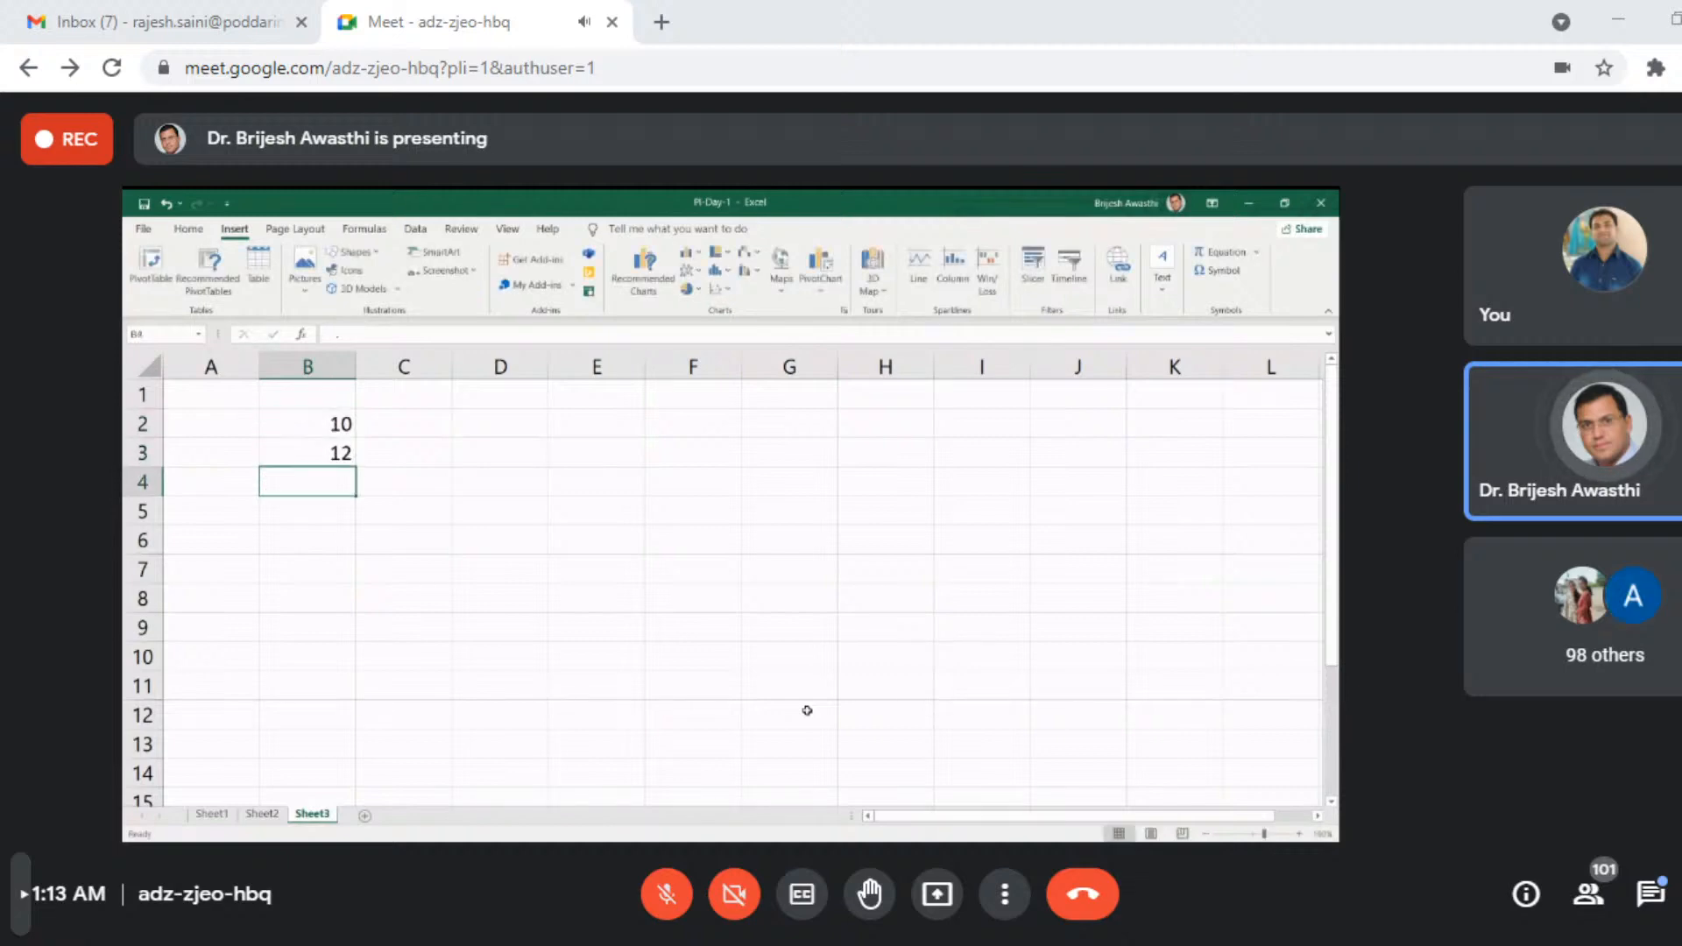
type("15")
key("Return")
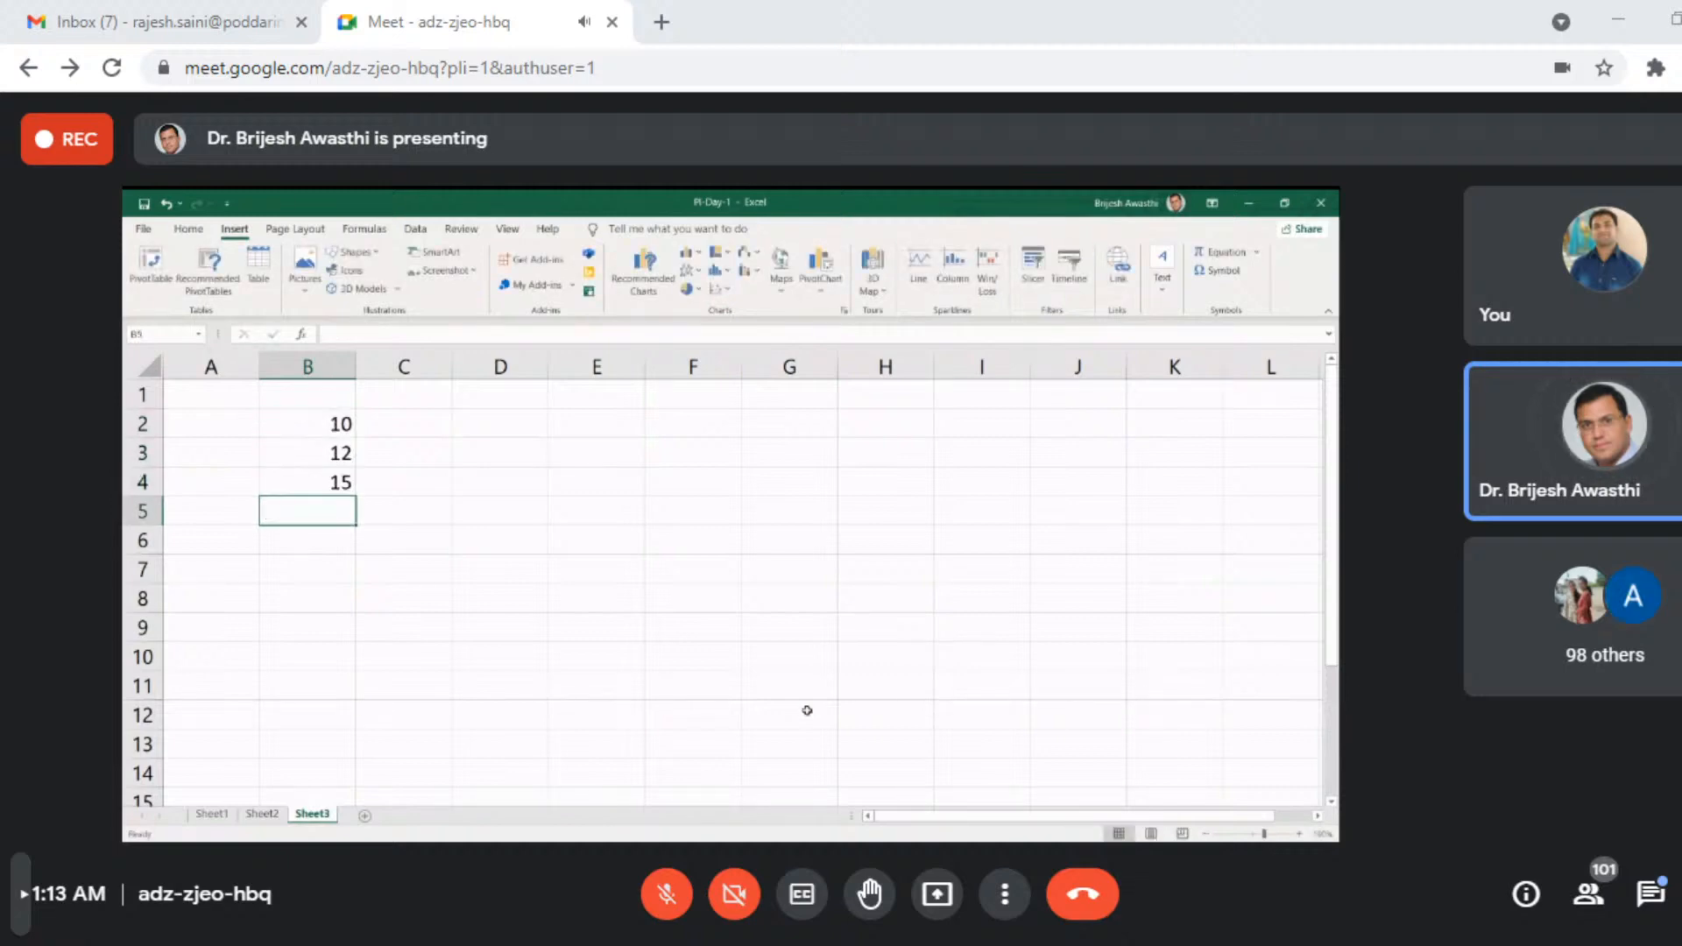
type("19")
key("Return")
type("21")
key("Return")
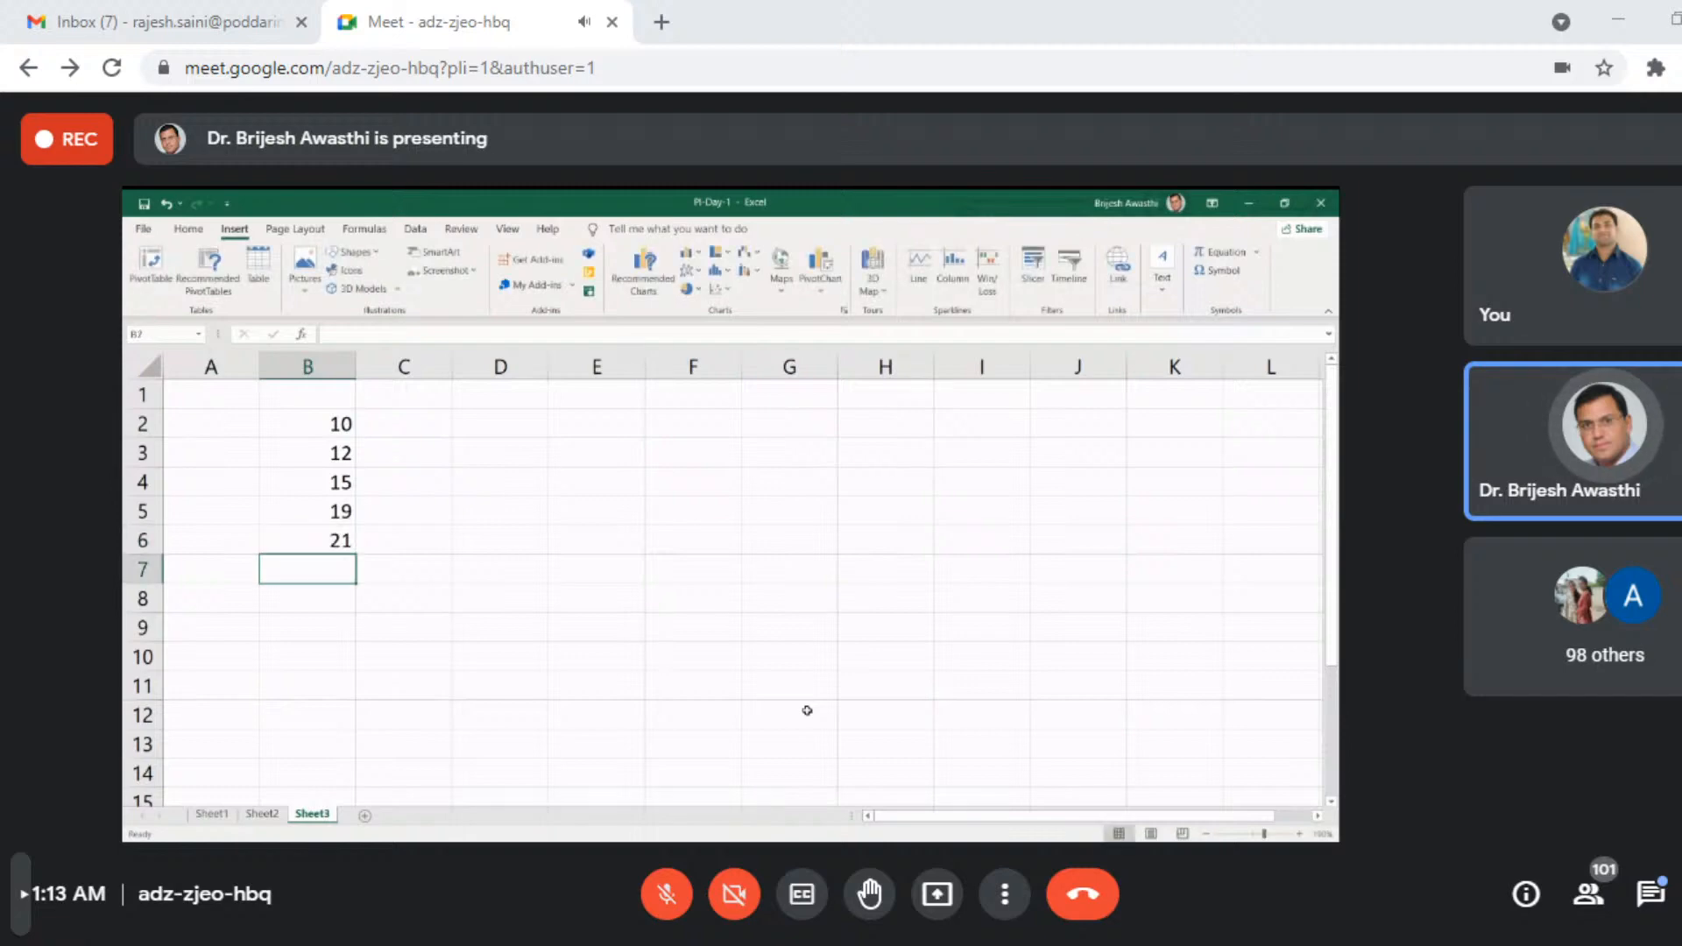
type("23")
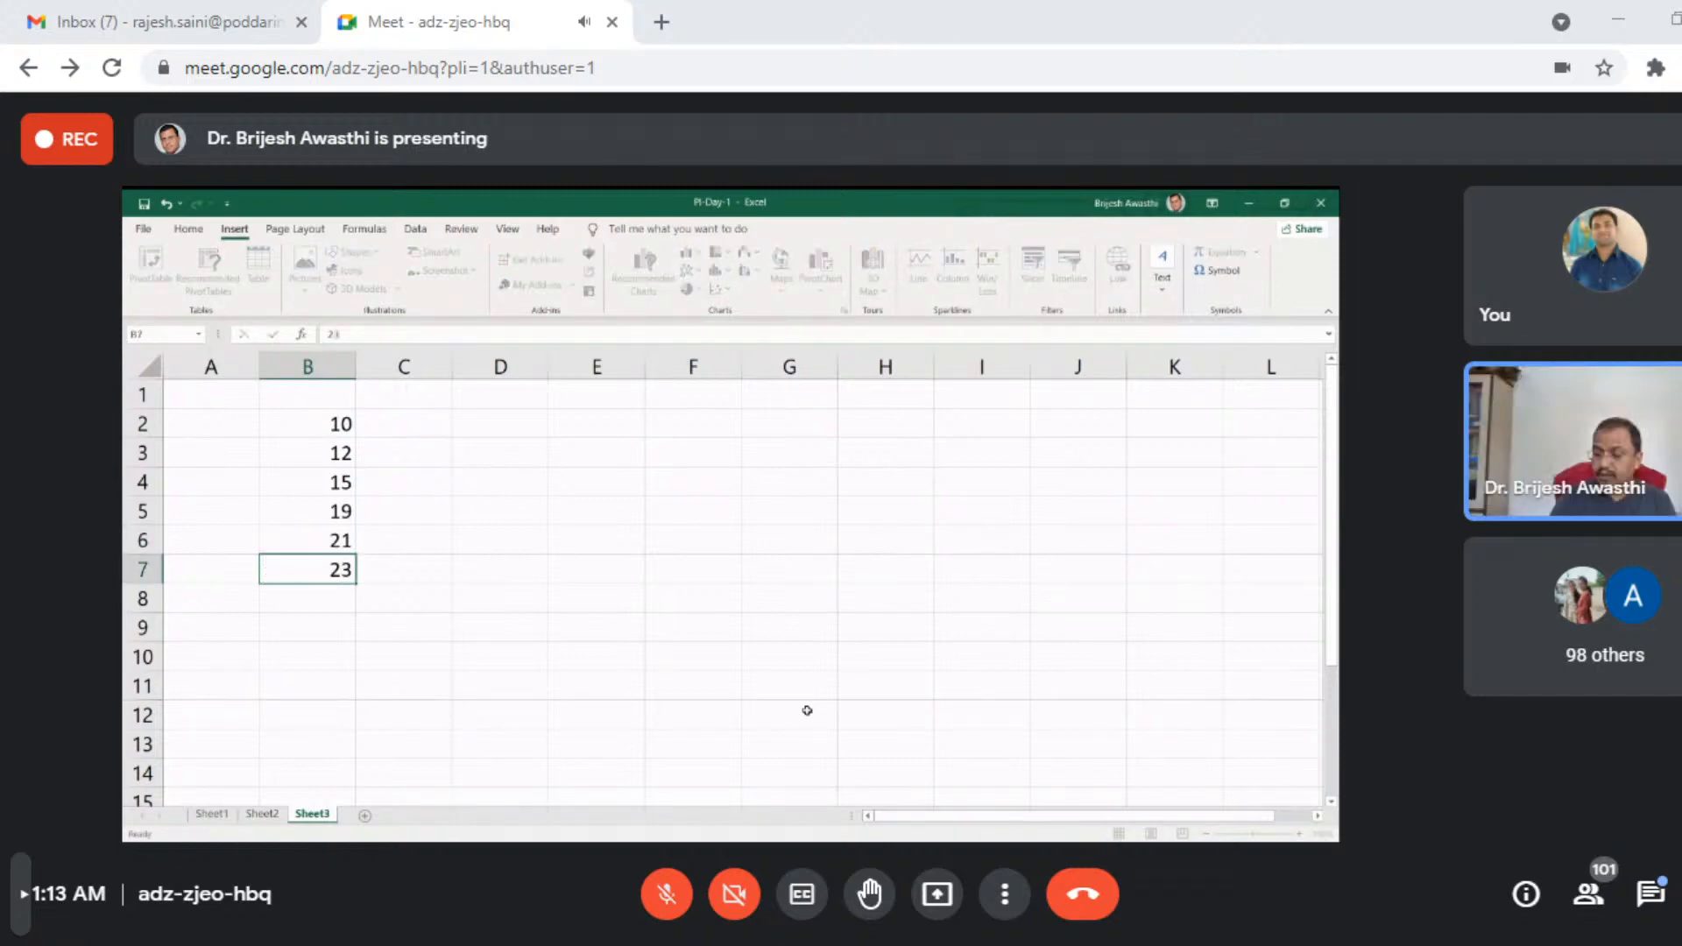
key("Return")
type("29")
key("Return")
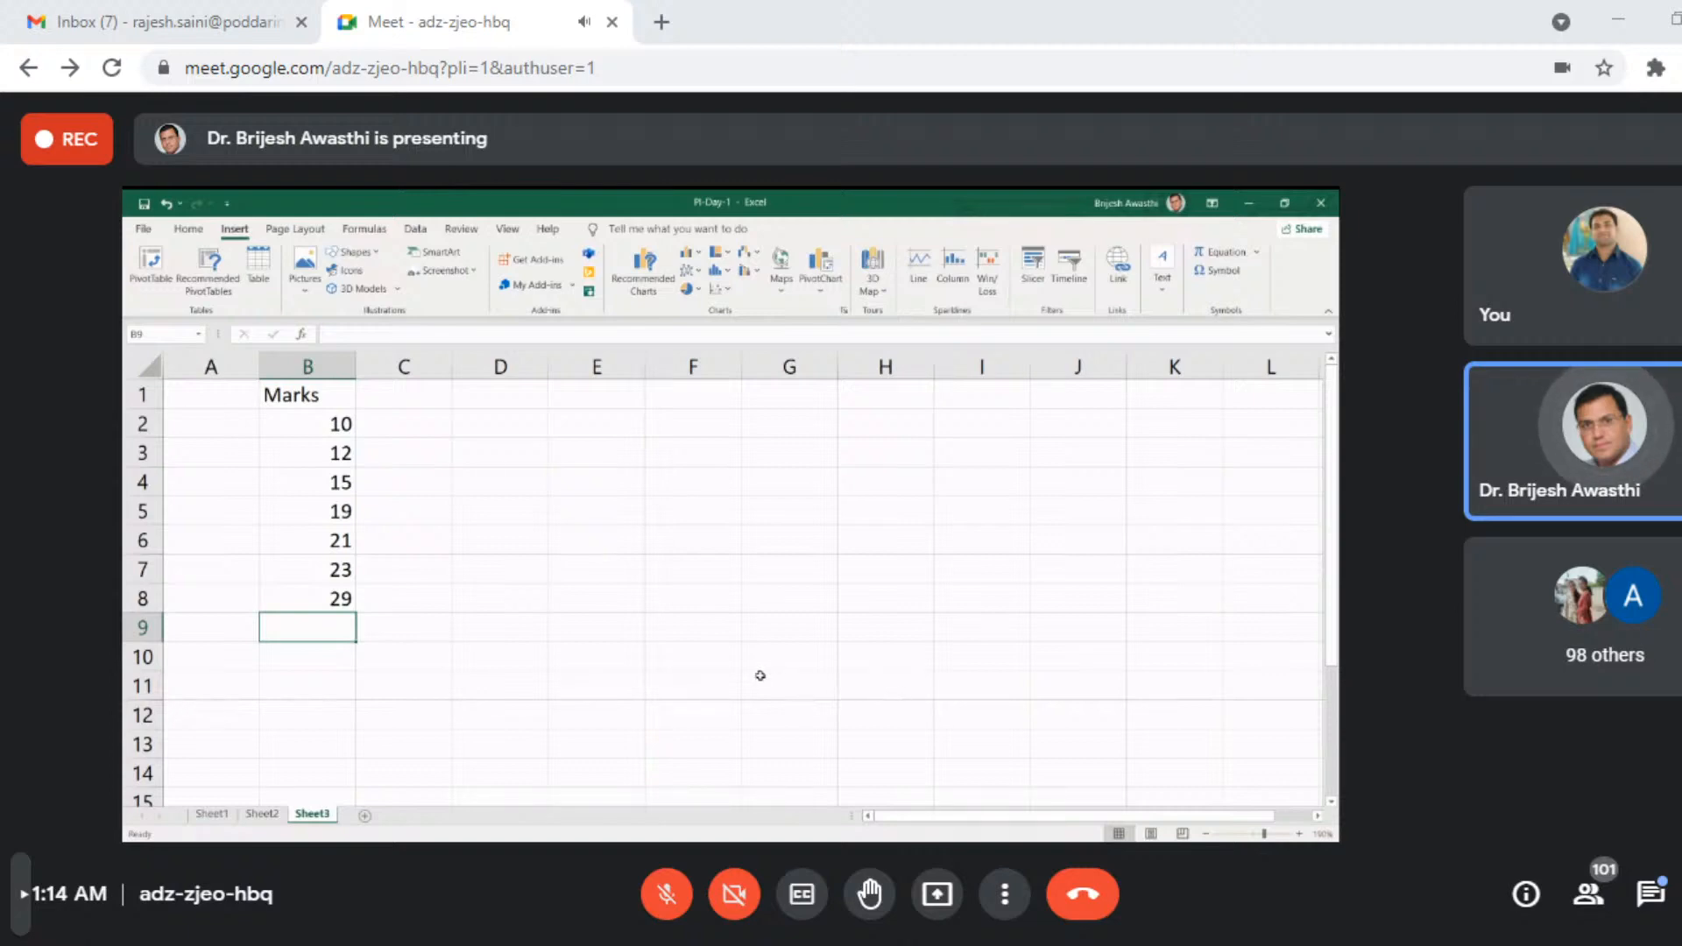
- Total the marks in B2:B8 with a SUM formula in cell B9 and select the total
left_click(188, 230)
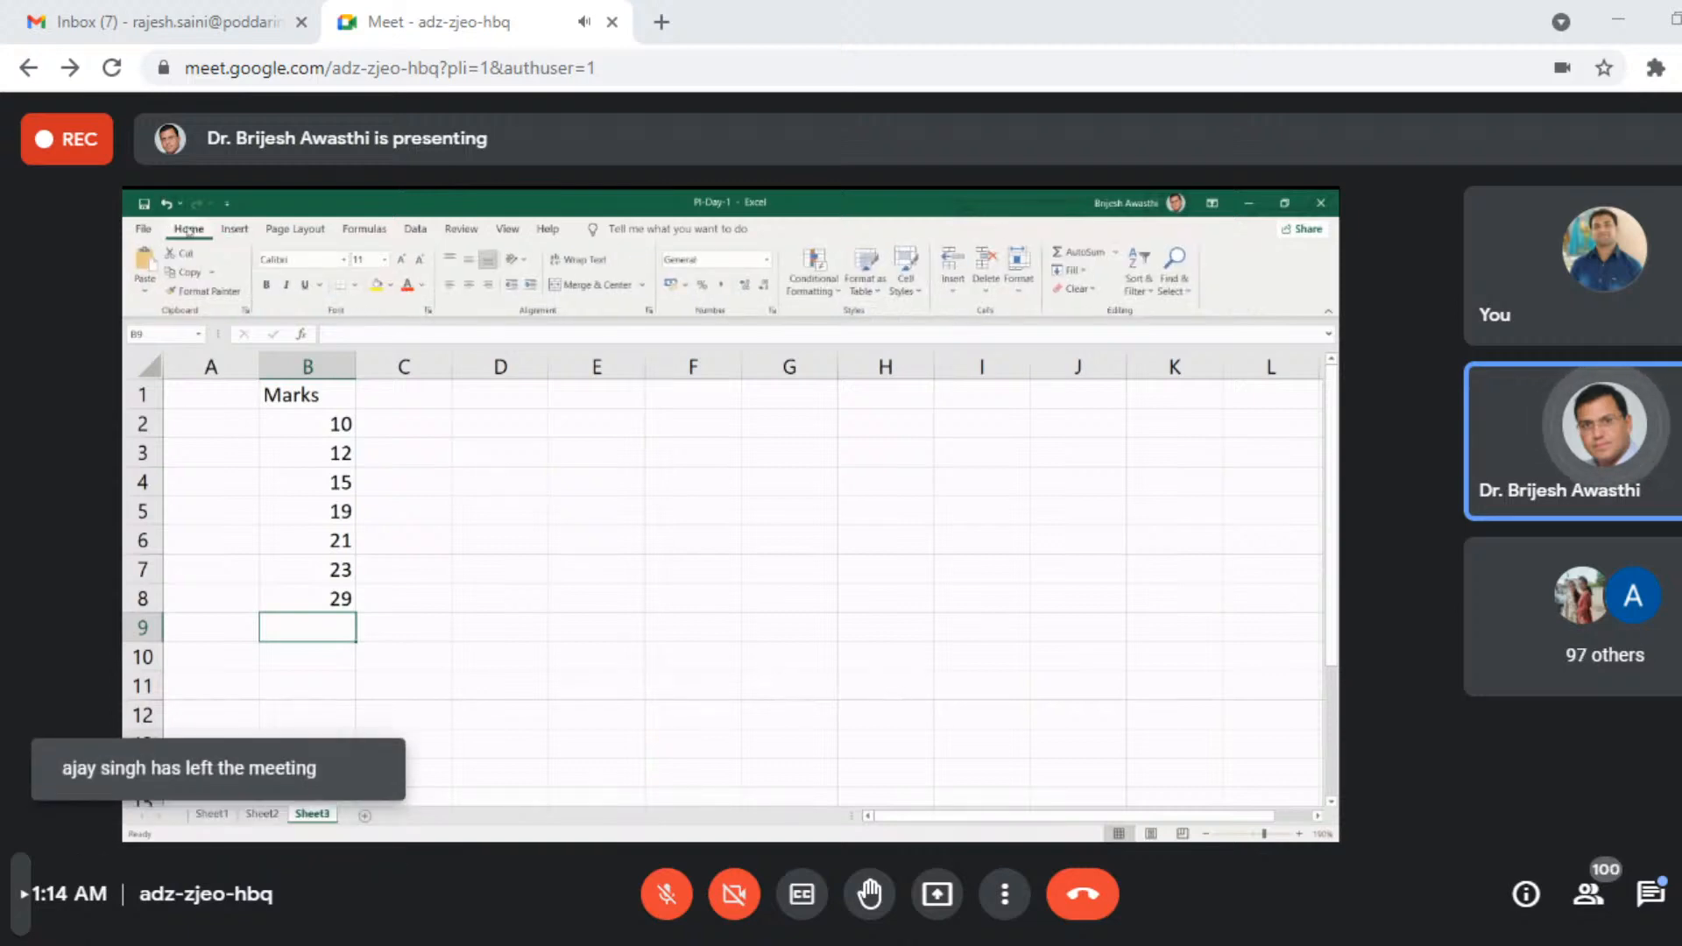
left_click(142, 229)
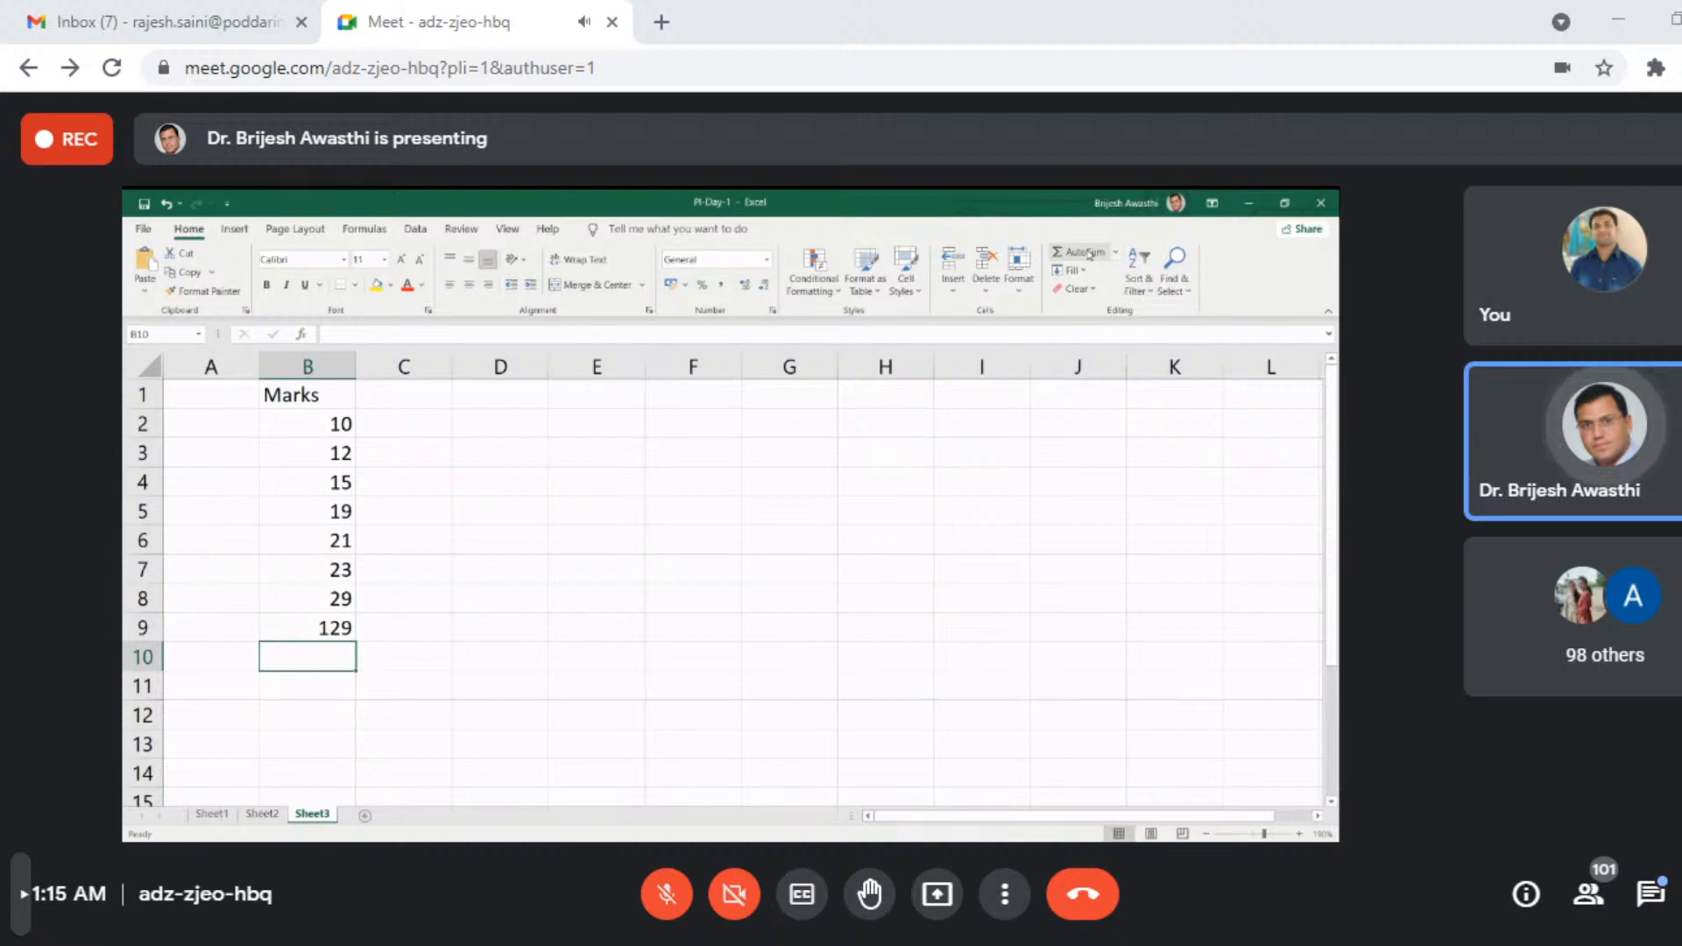
key("Up")
type("=sum")
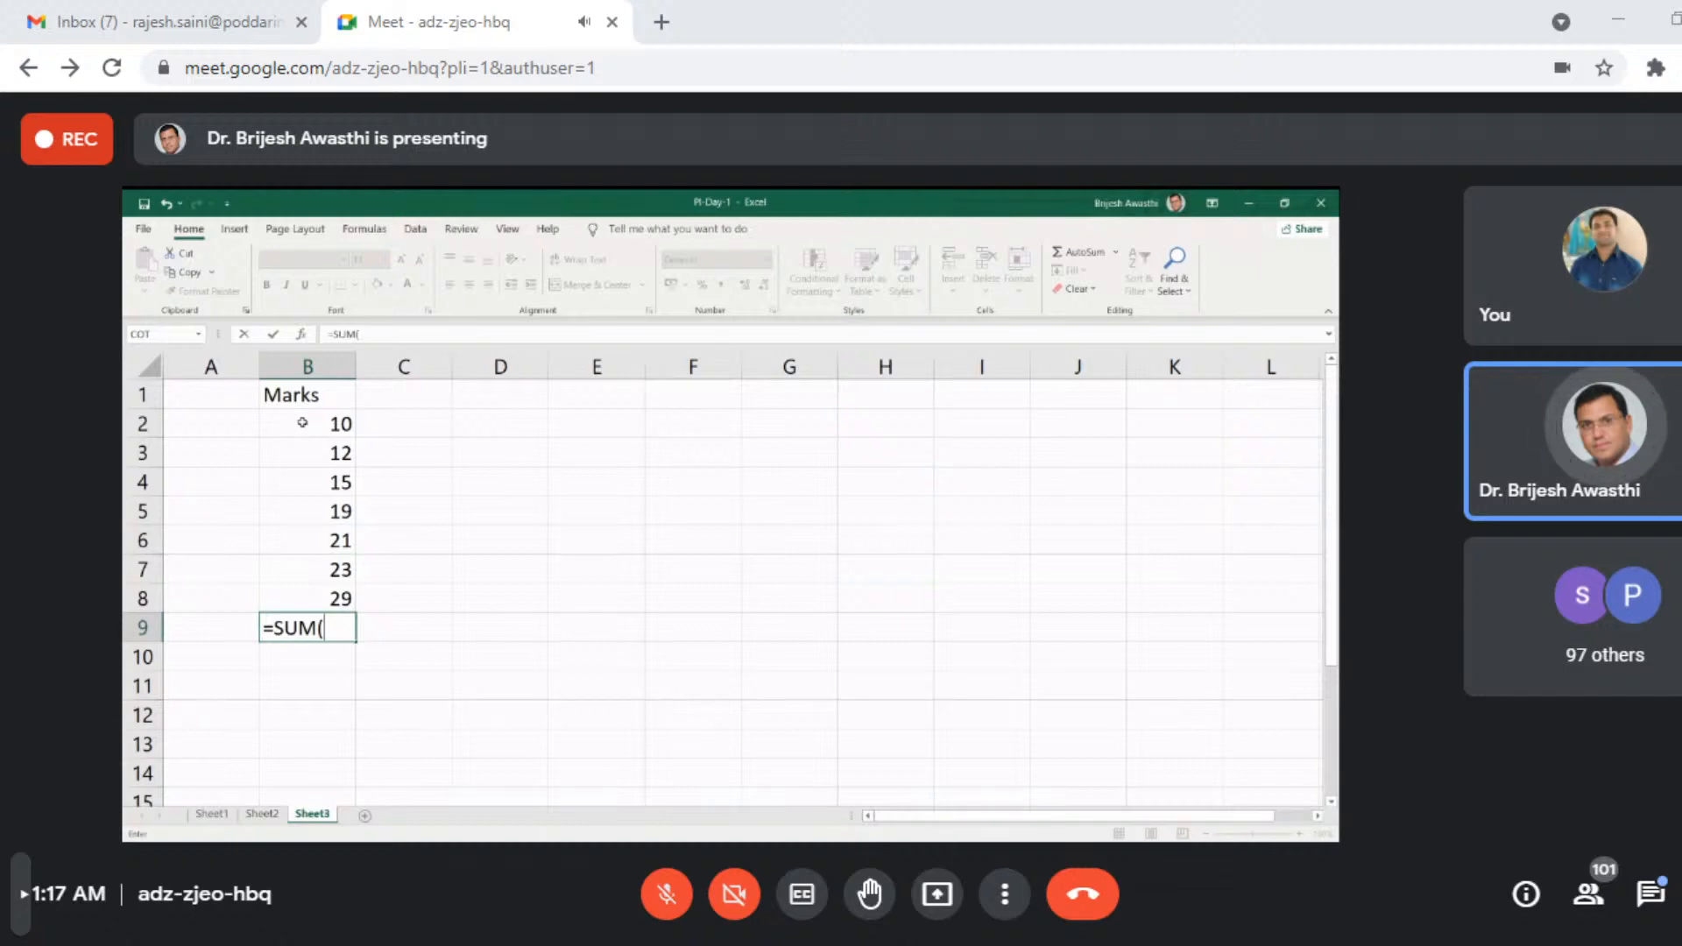
left_click_drag(302, 423, 289, 597)
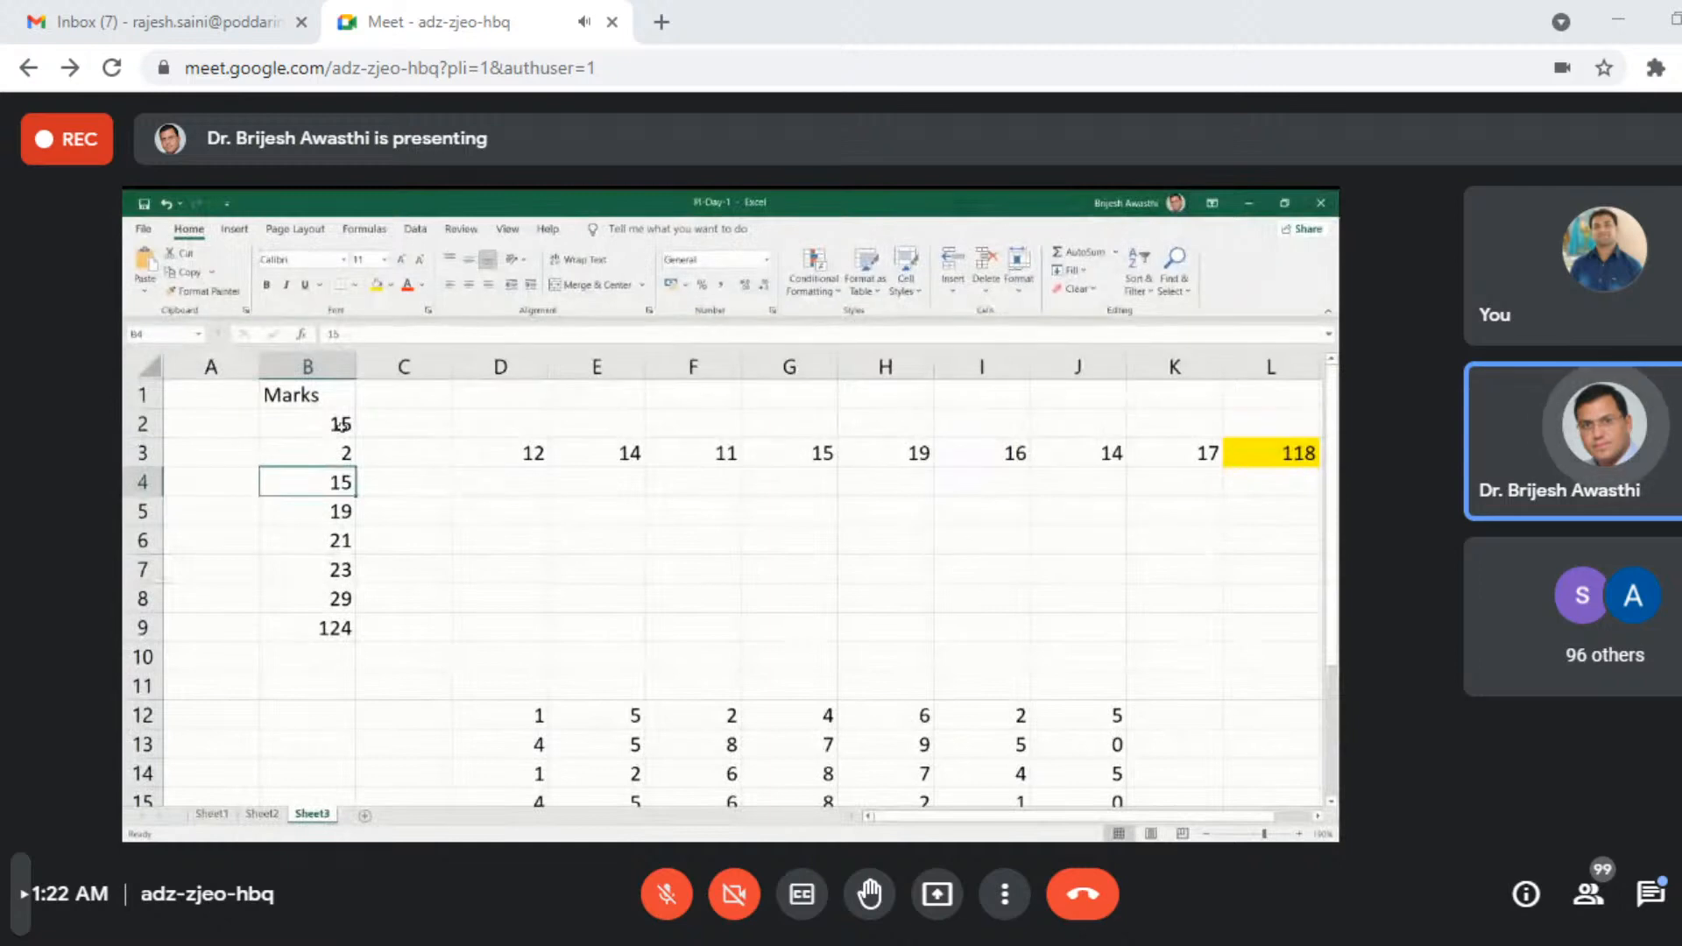
left_click(342, 623)
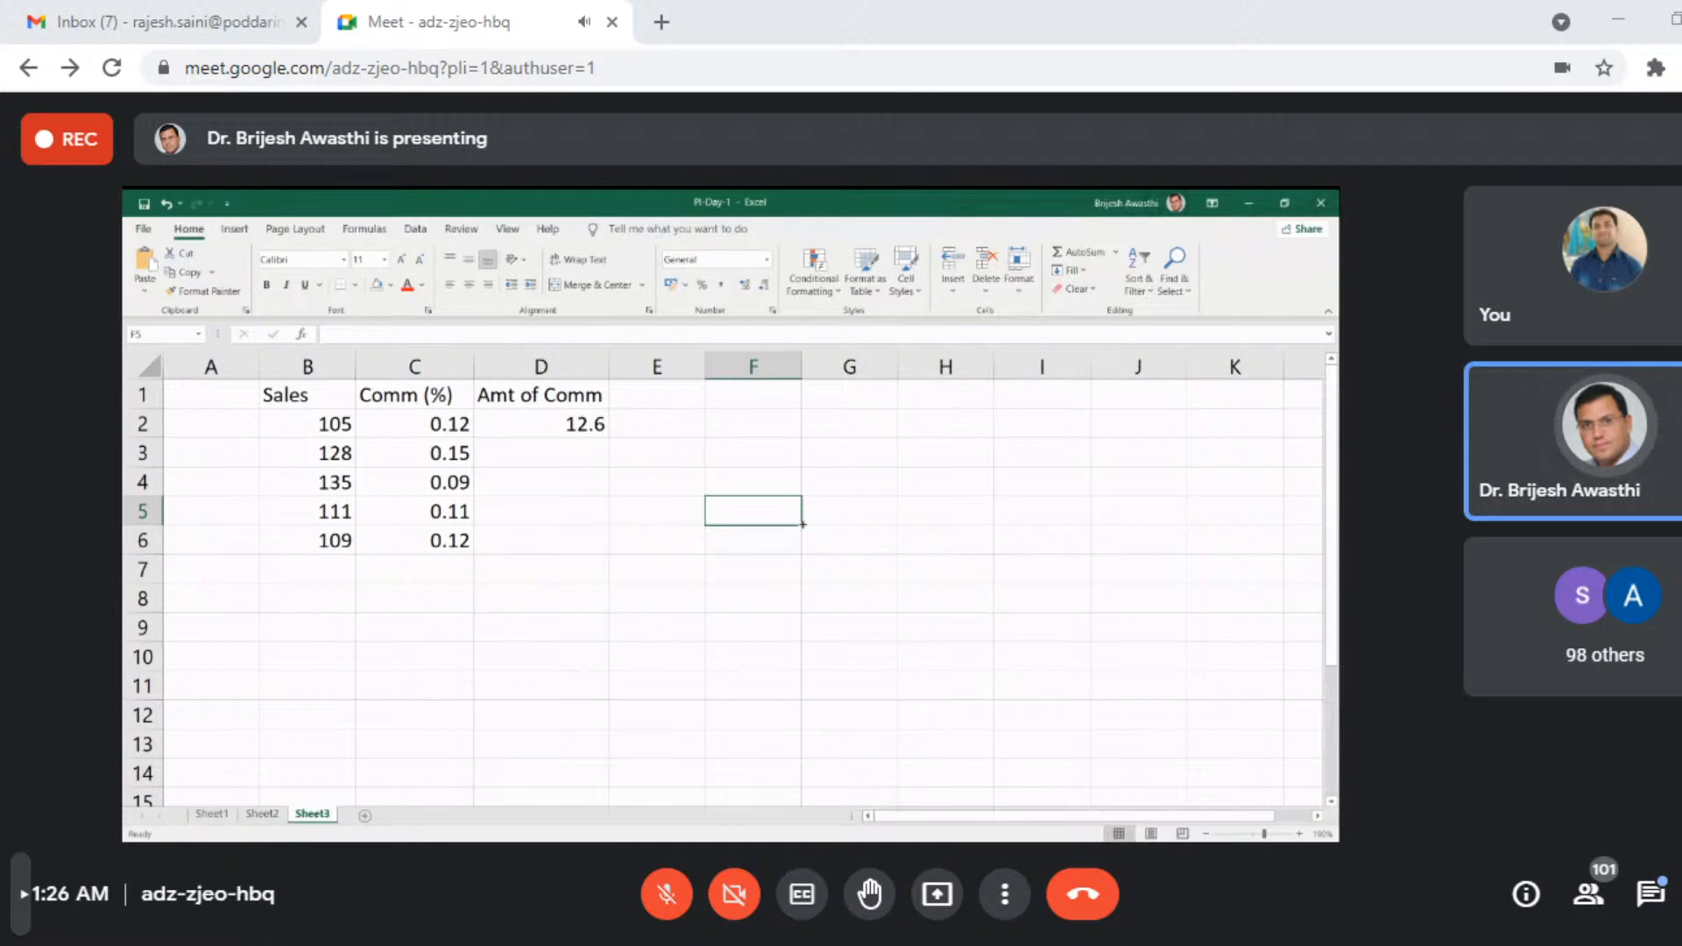
- Fill the commission formula in D2 down through D6
left_click(582, 426)
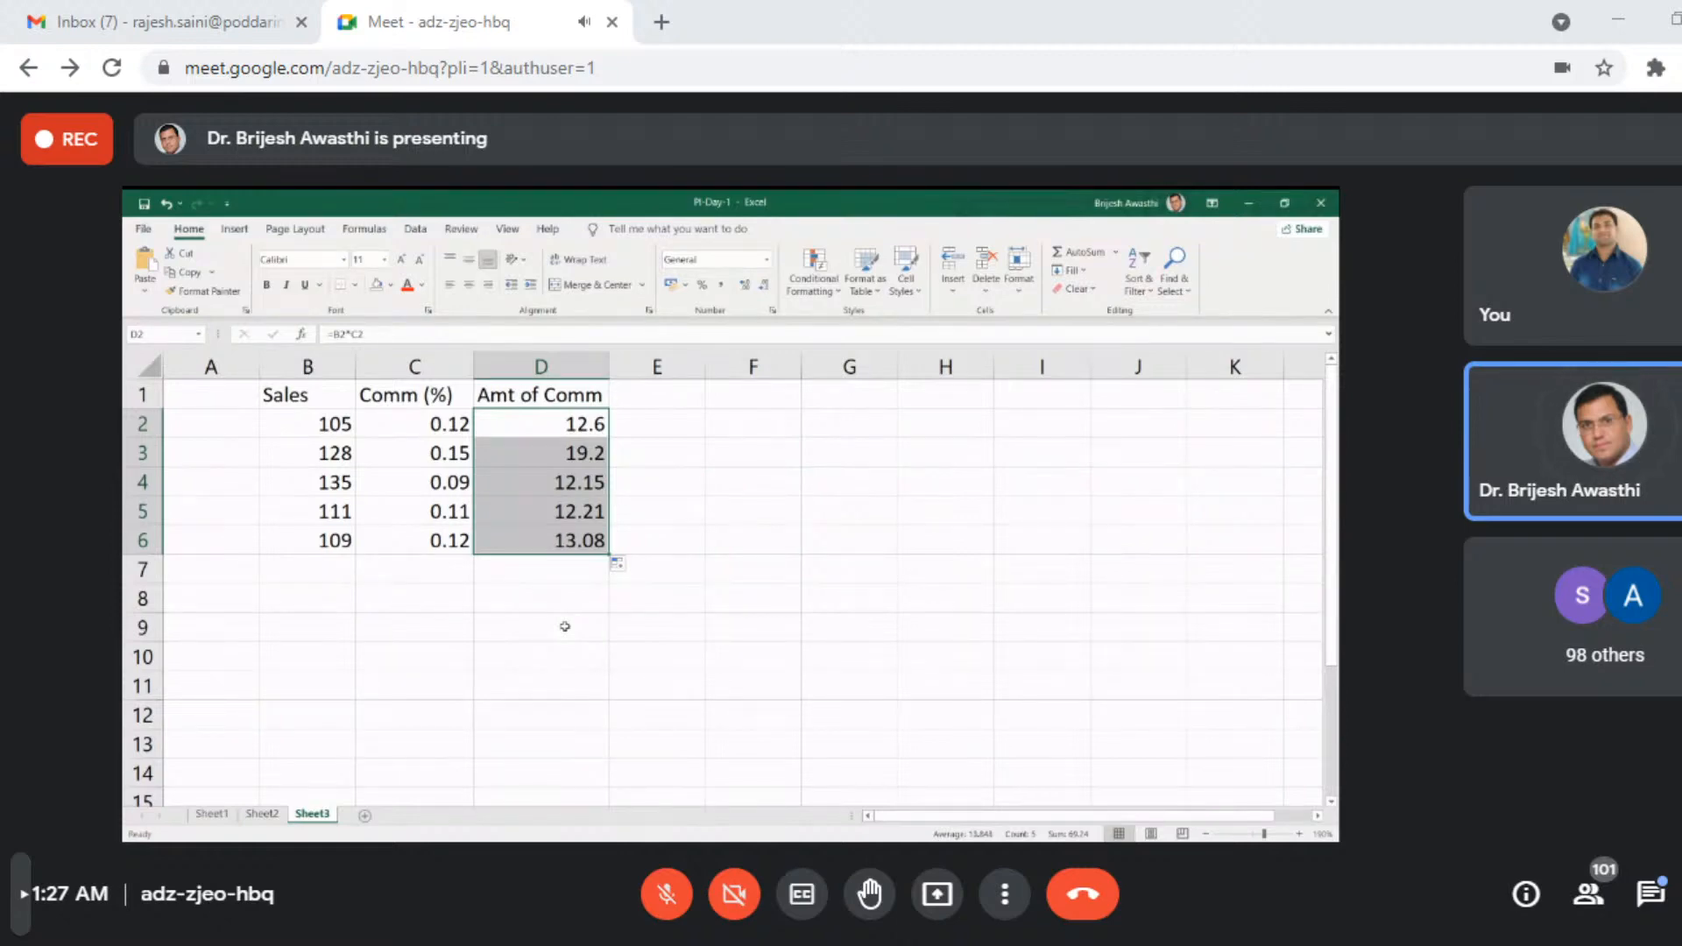
left_click(577, 666)
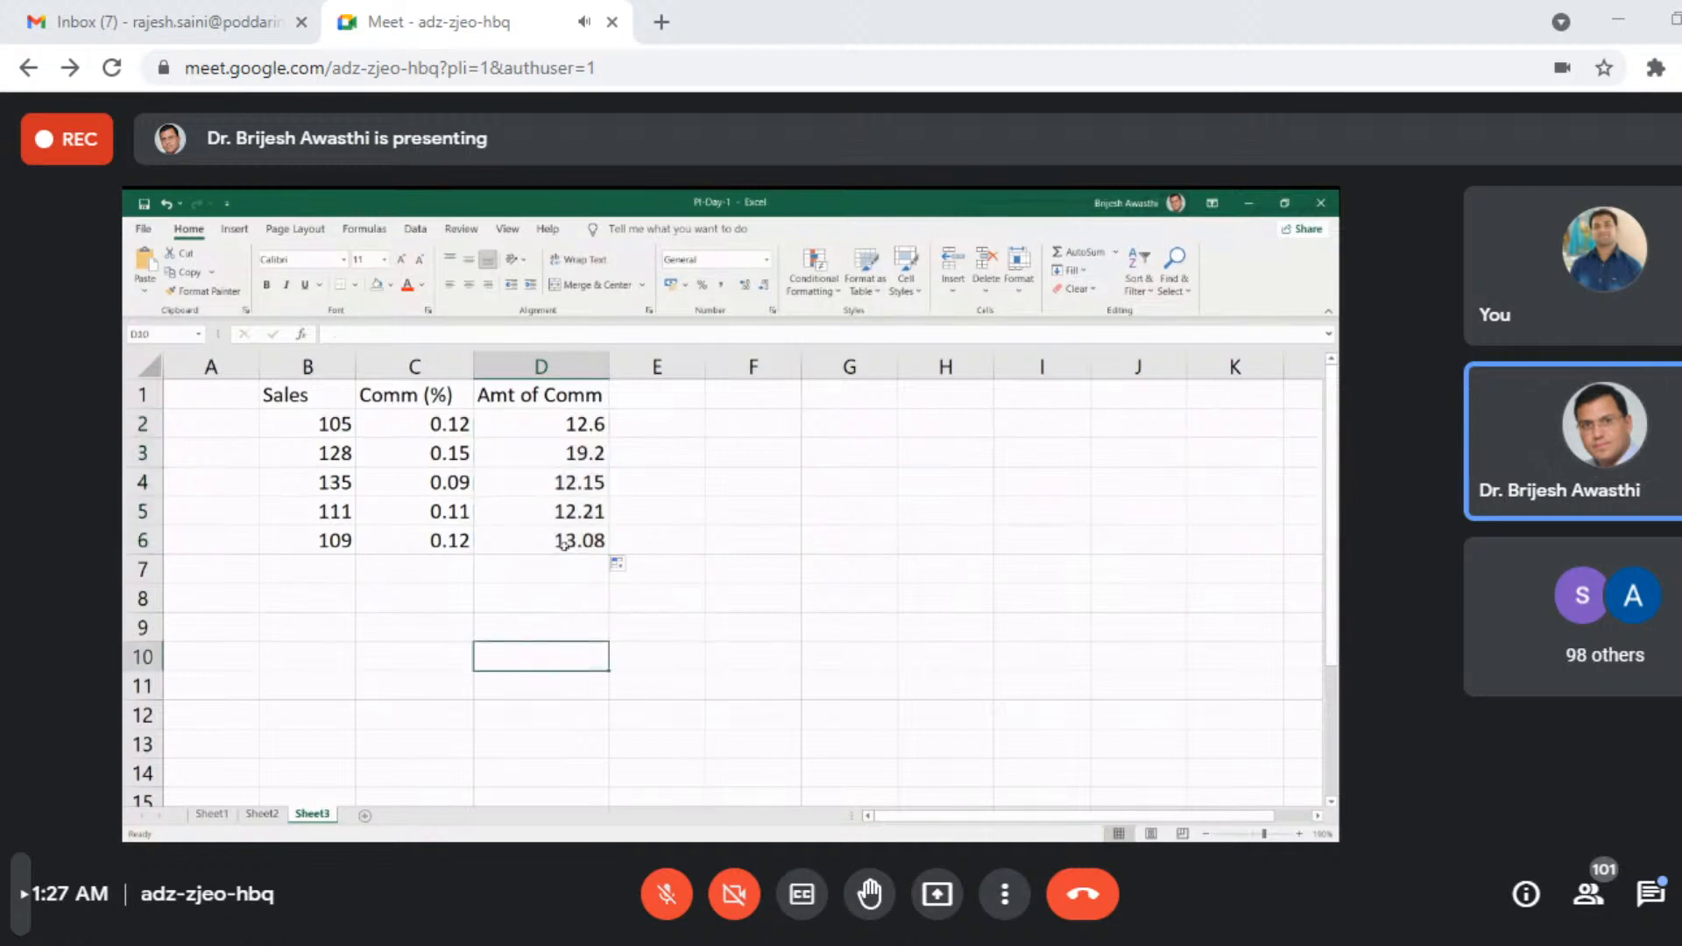
- Inspect the cell references in the Amt of Comm formulas in D2, D3, D5 and D6
double_click(559, 421)
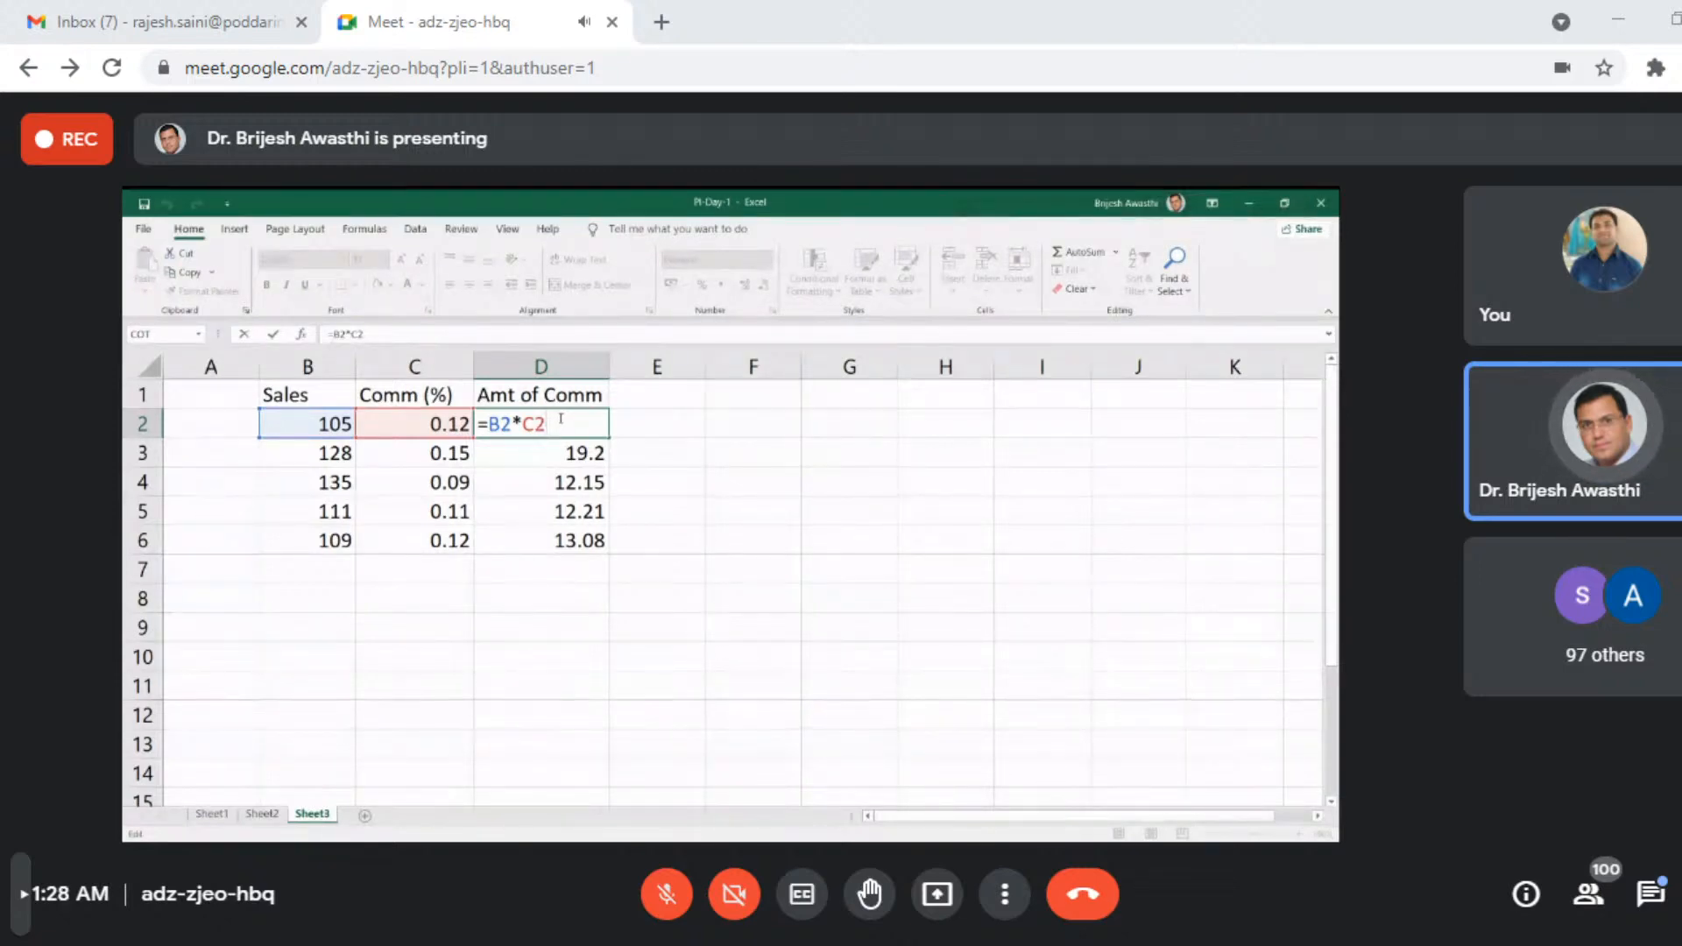
key("ctrl+Return")
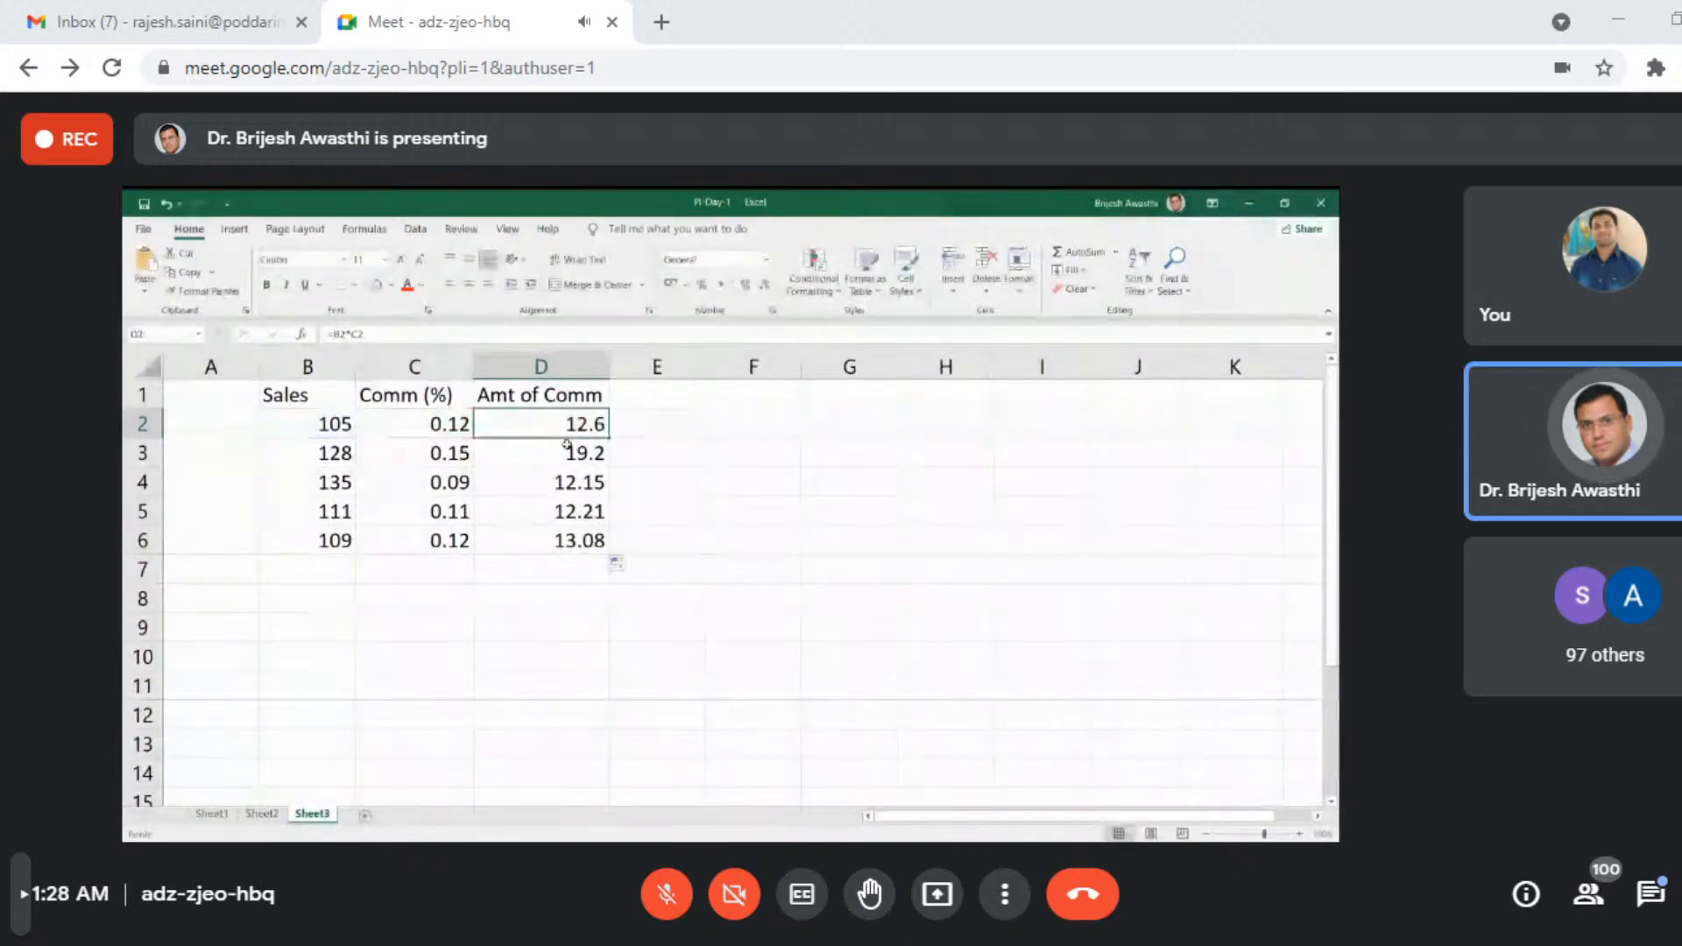
double_click(566, 444)
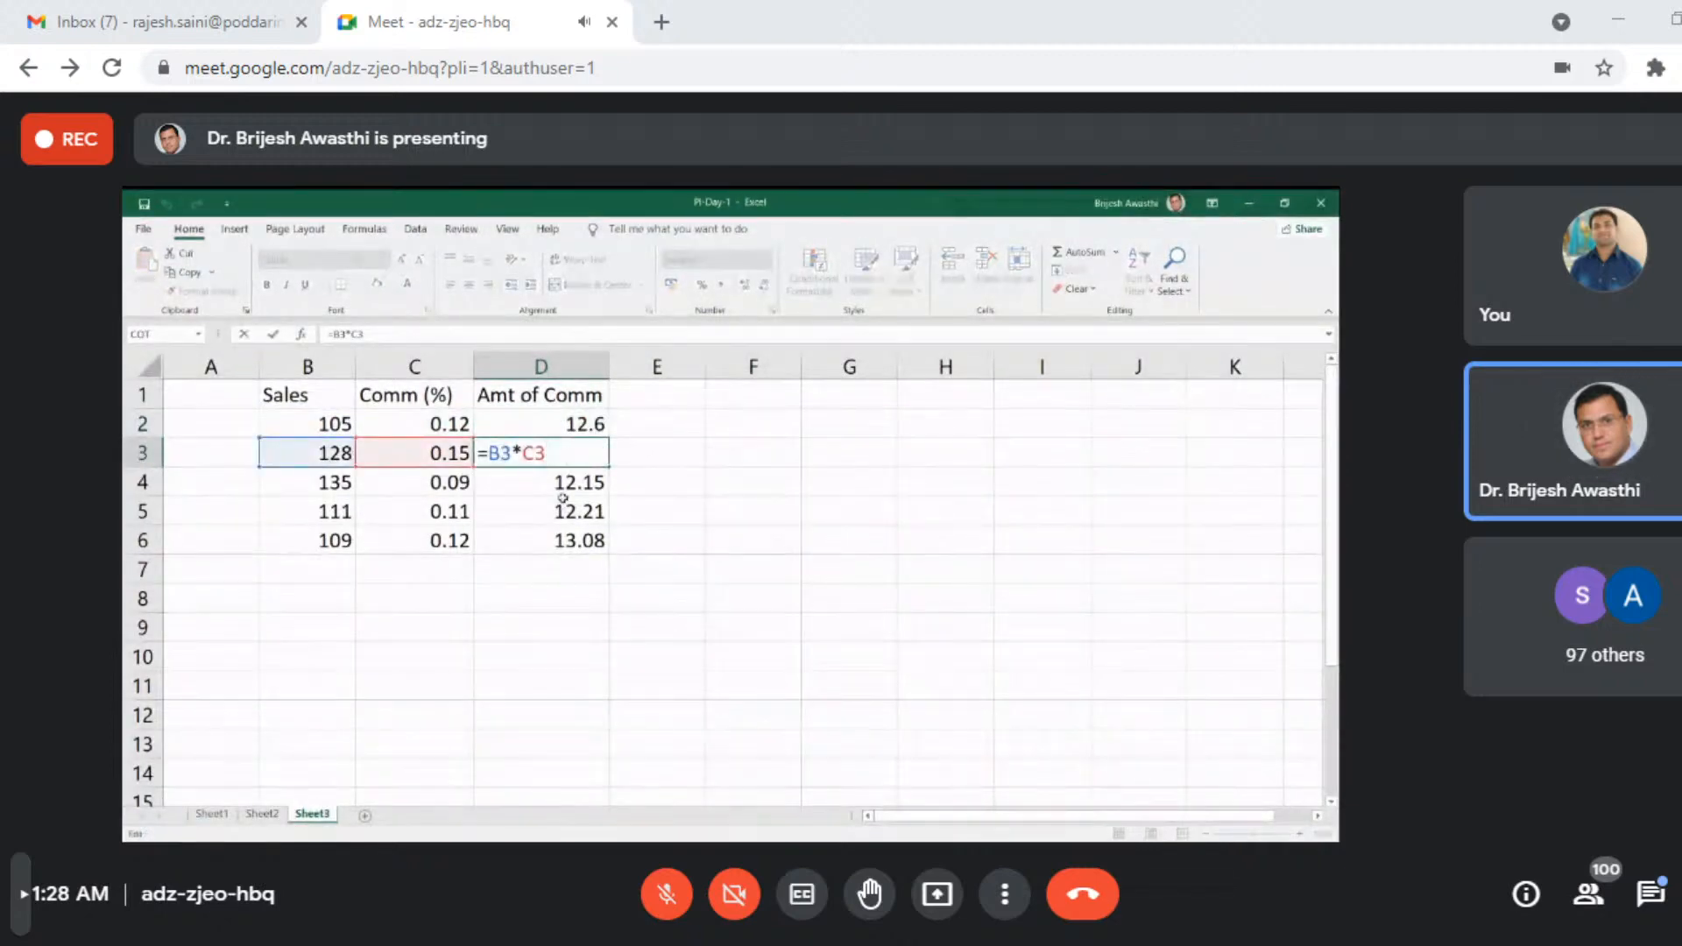
left_click(561, 507)
double_click(566, 512)
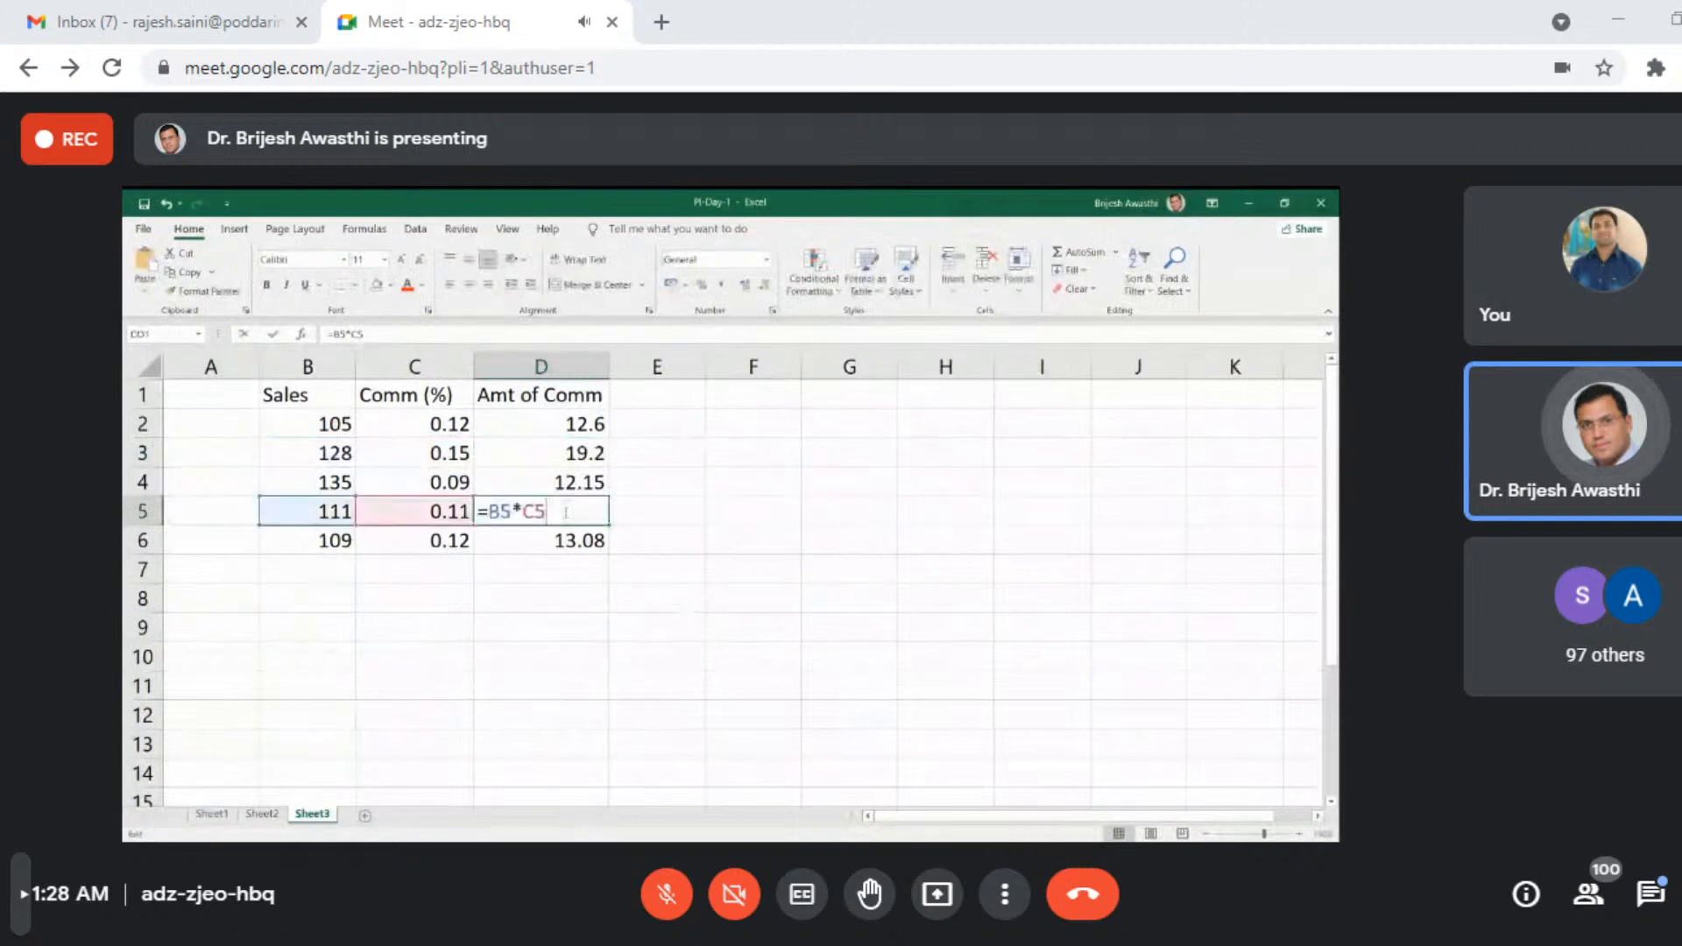
left_click(575, 543)
double_click(576, 545)
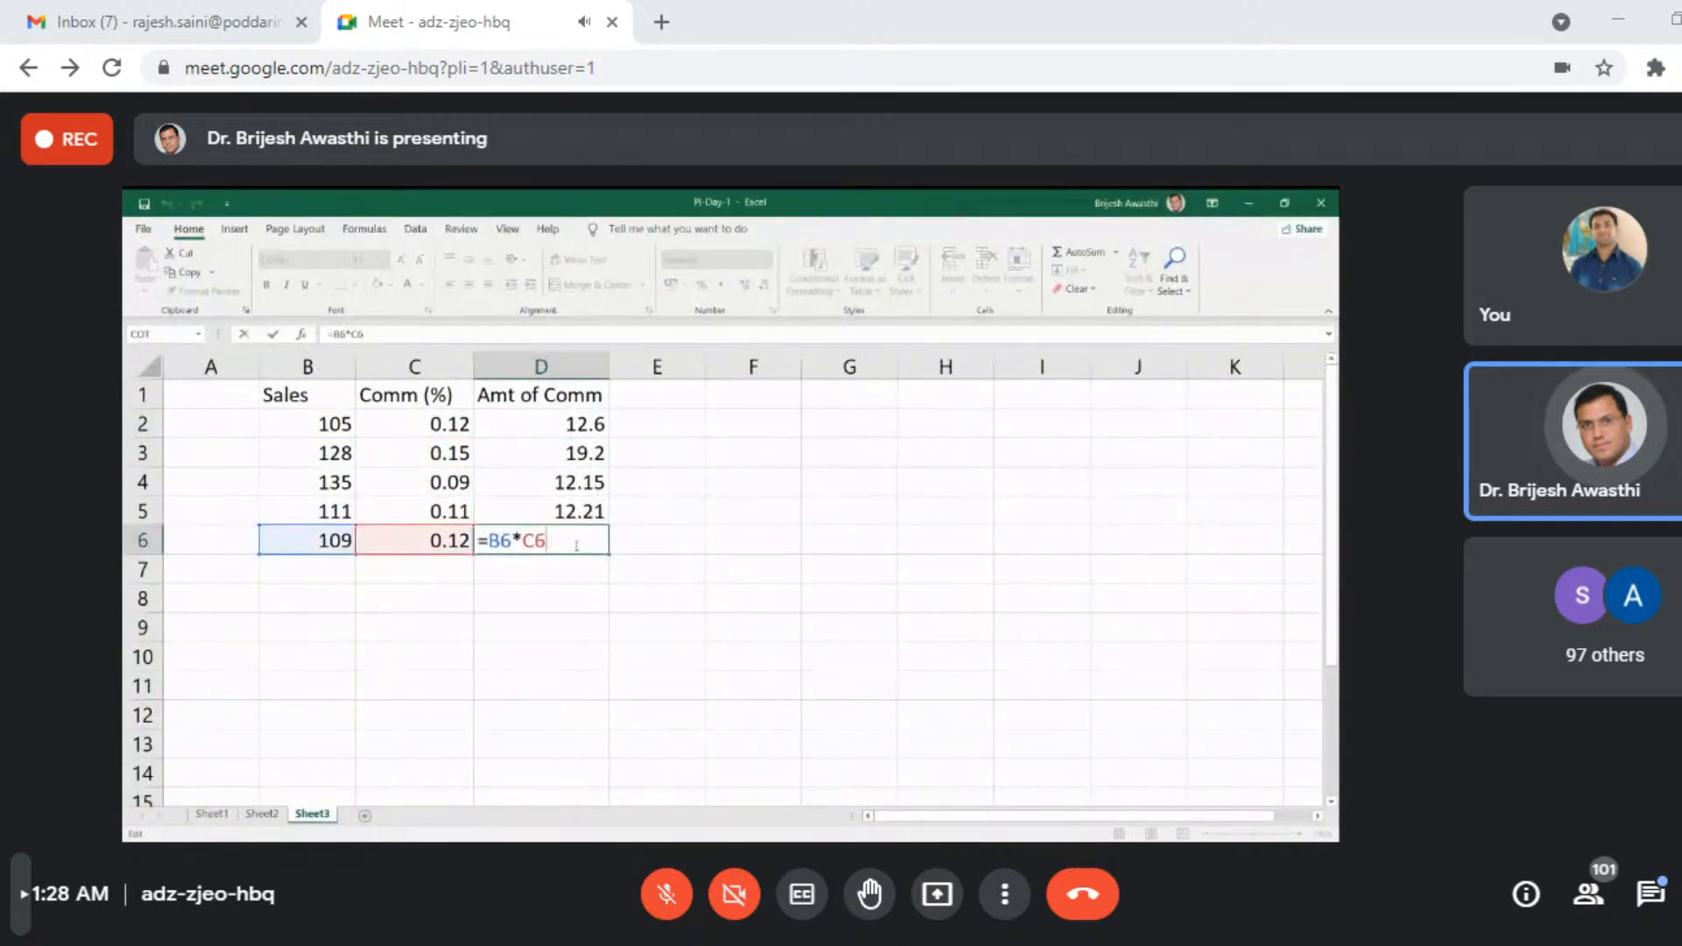
left_click(562, 598)
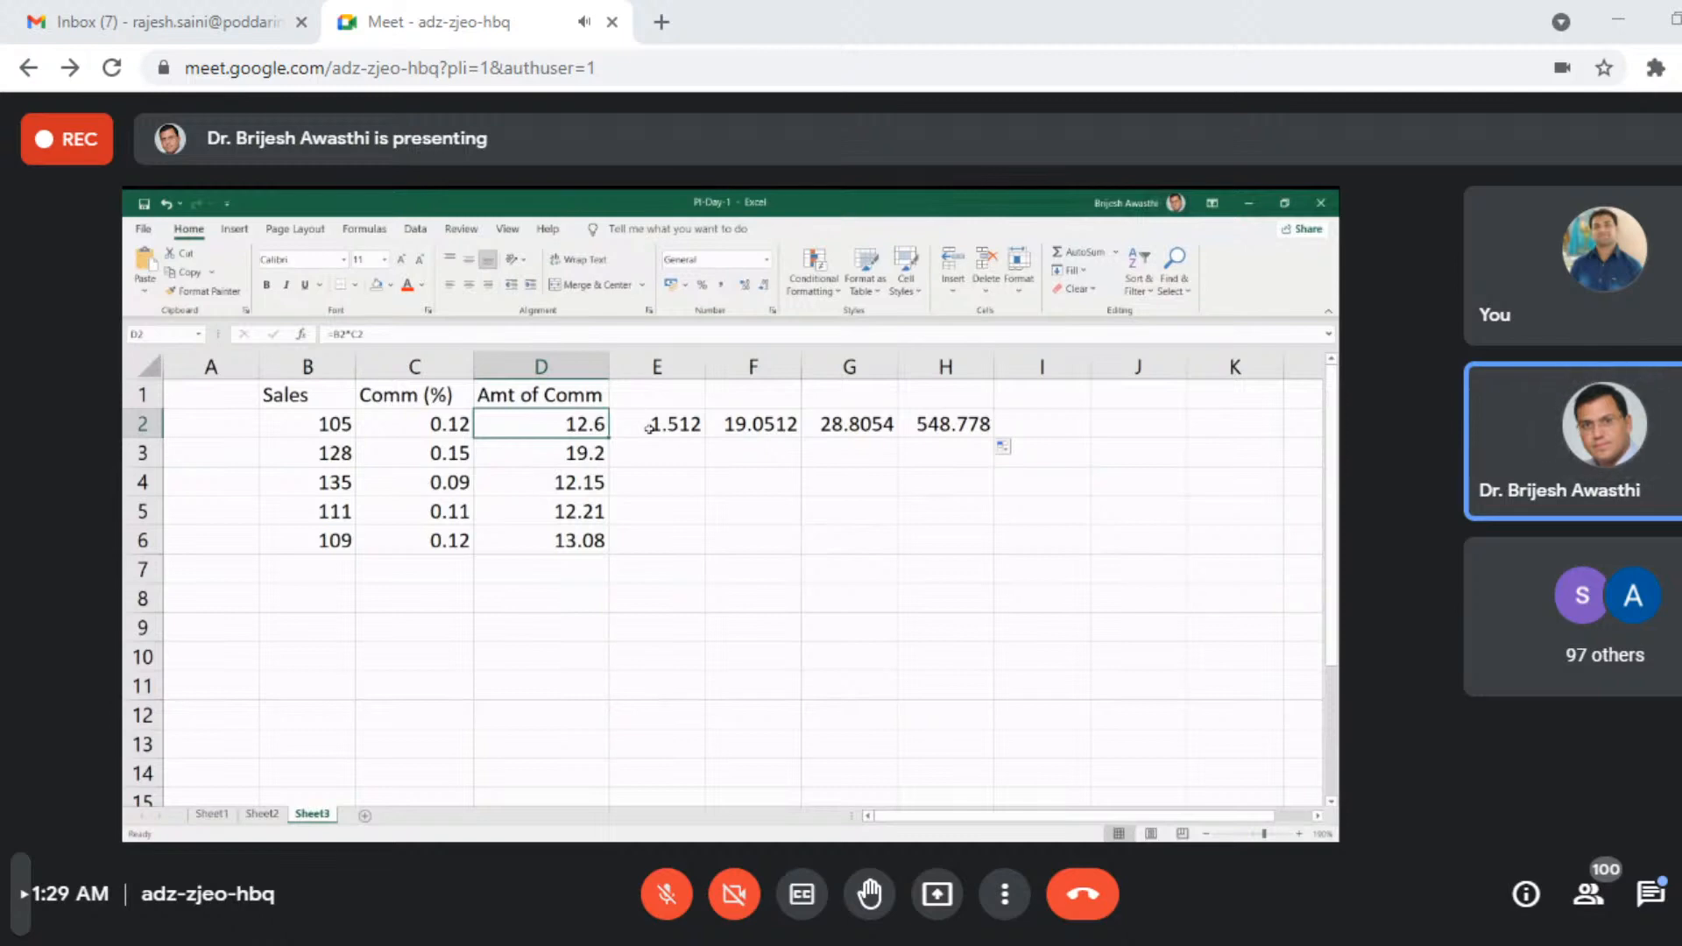
- Inspect the formula copied into H2 and clear the copied results from E2:J2
double_click(935, 426)
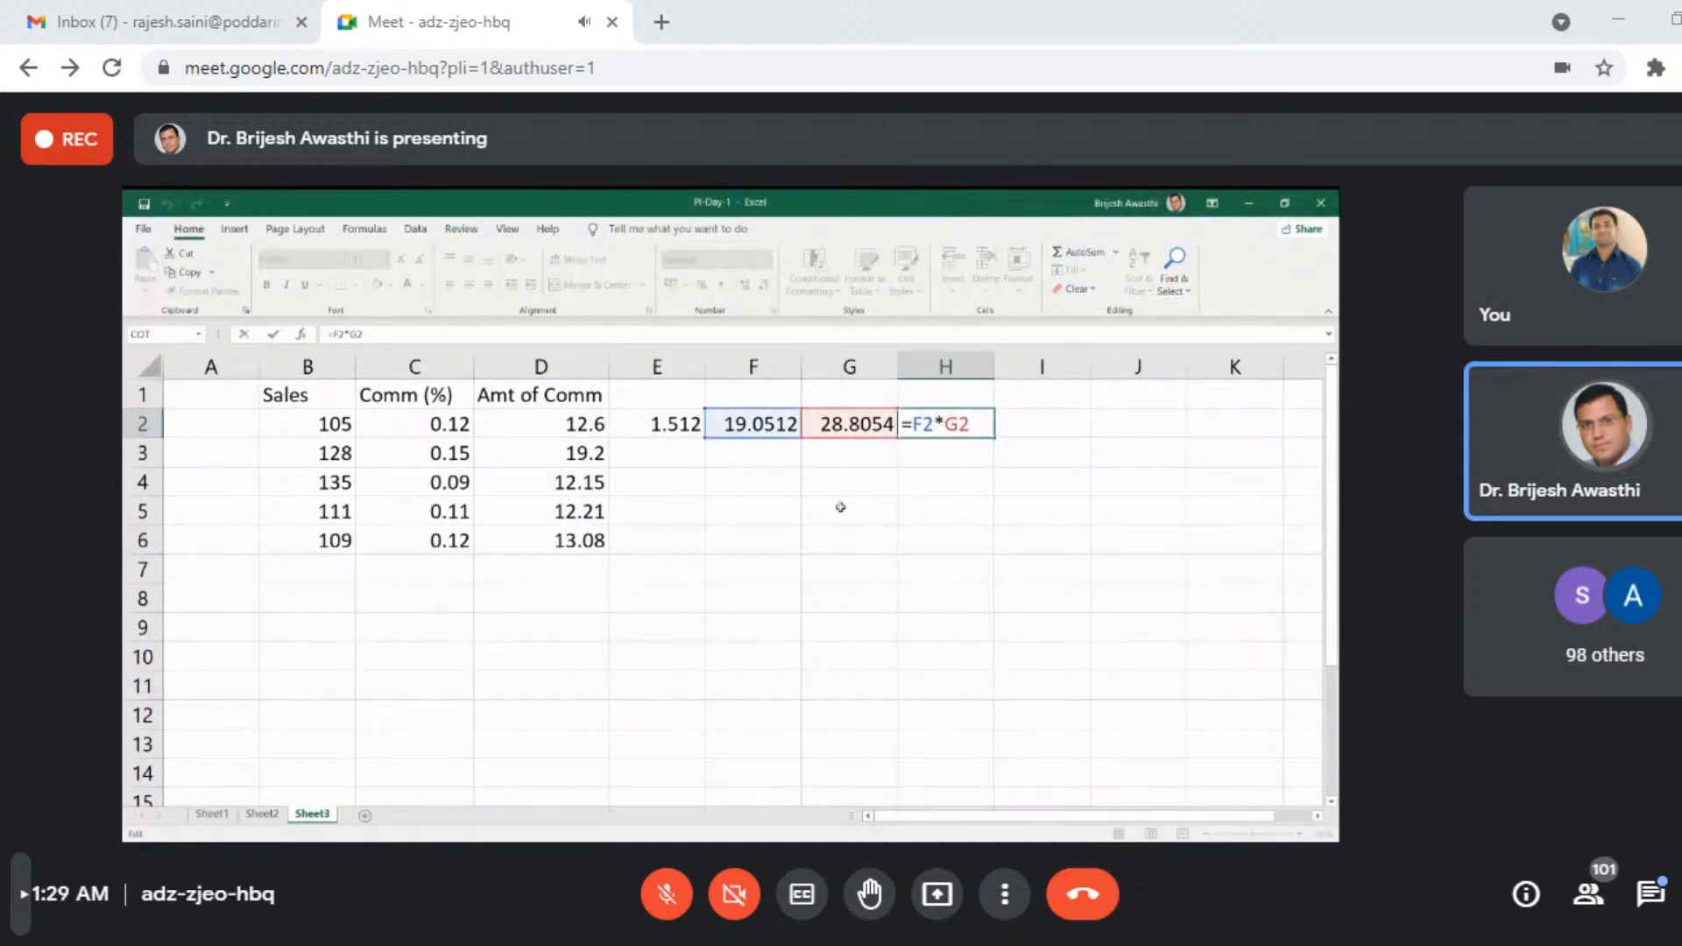
left_click(848, 570)
left_click_drag(675, 425, 1144, 423)
key("Delete")
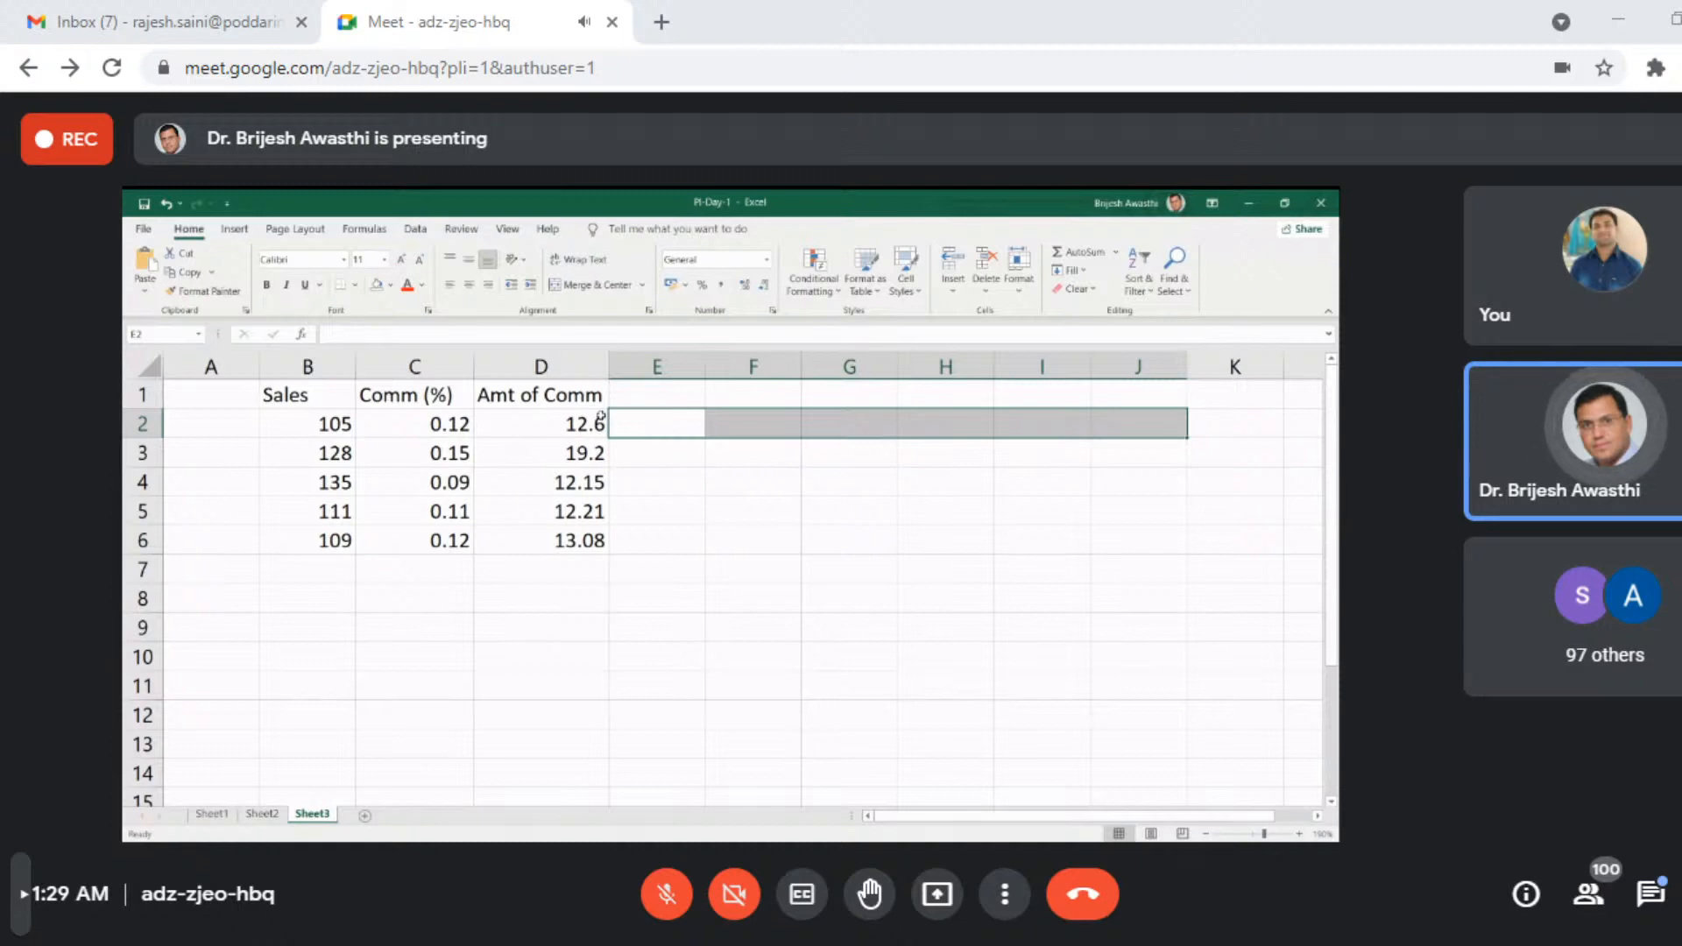
left_click_drag(577, 401, 565, 550)
key("Delete")
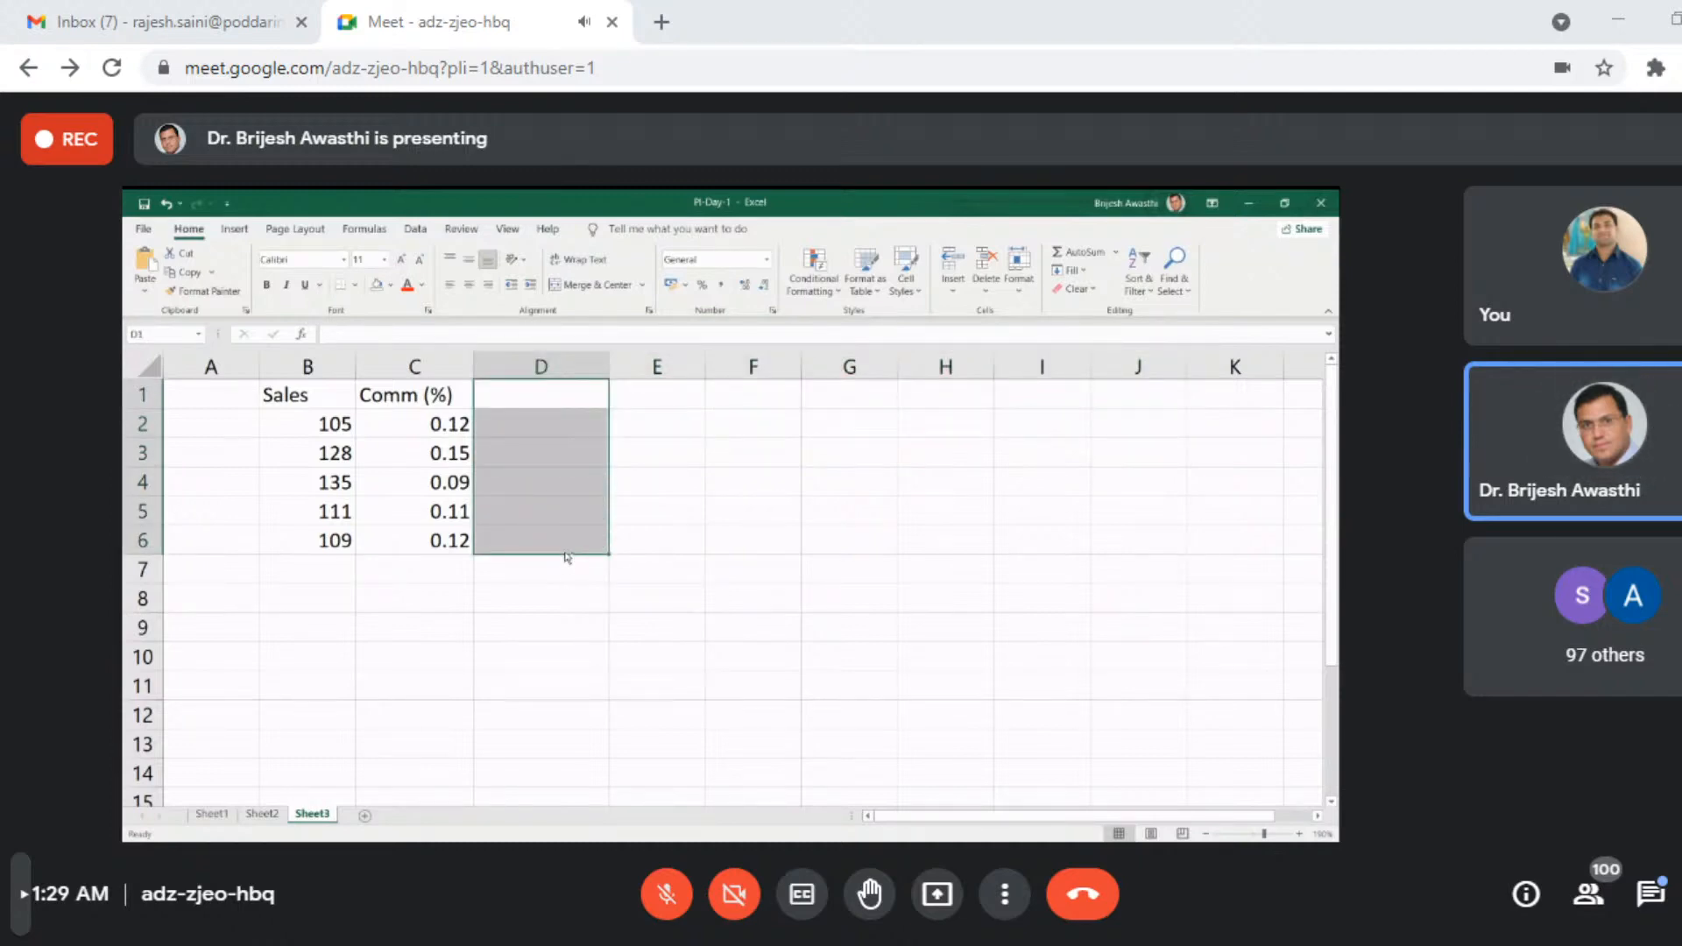
key("ctrl+z")
- Cut the Amt of Comm column in D1:D6 and paste it starting at cell G8
left_click_drag(561, 396, 572, 539)
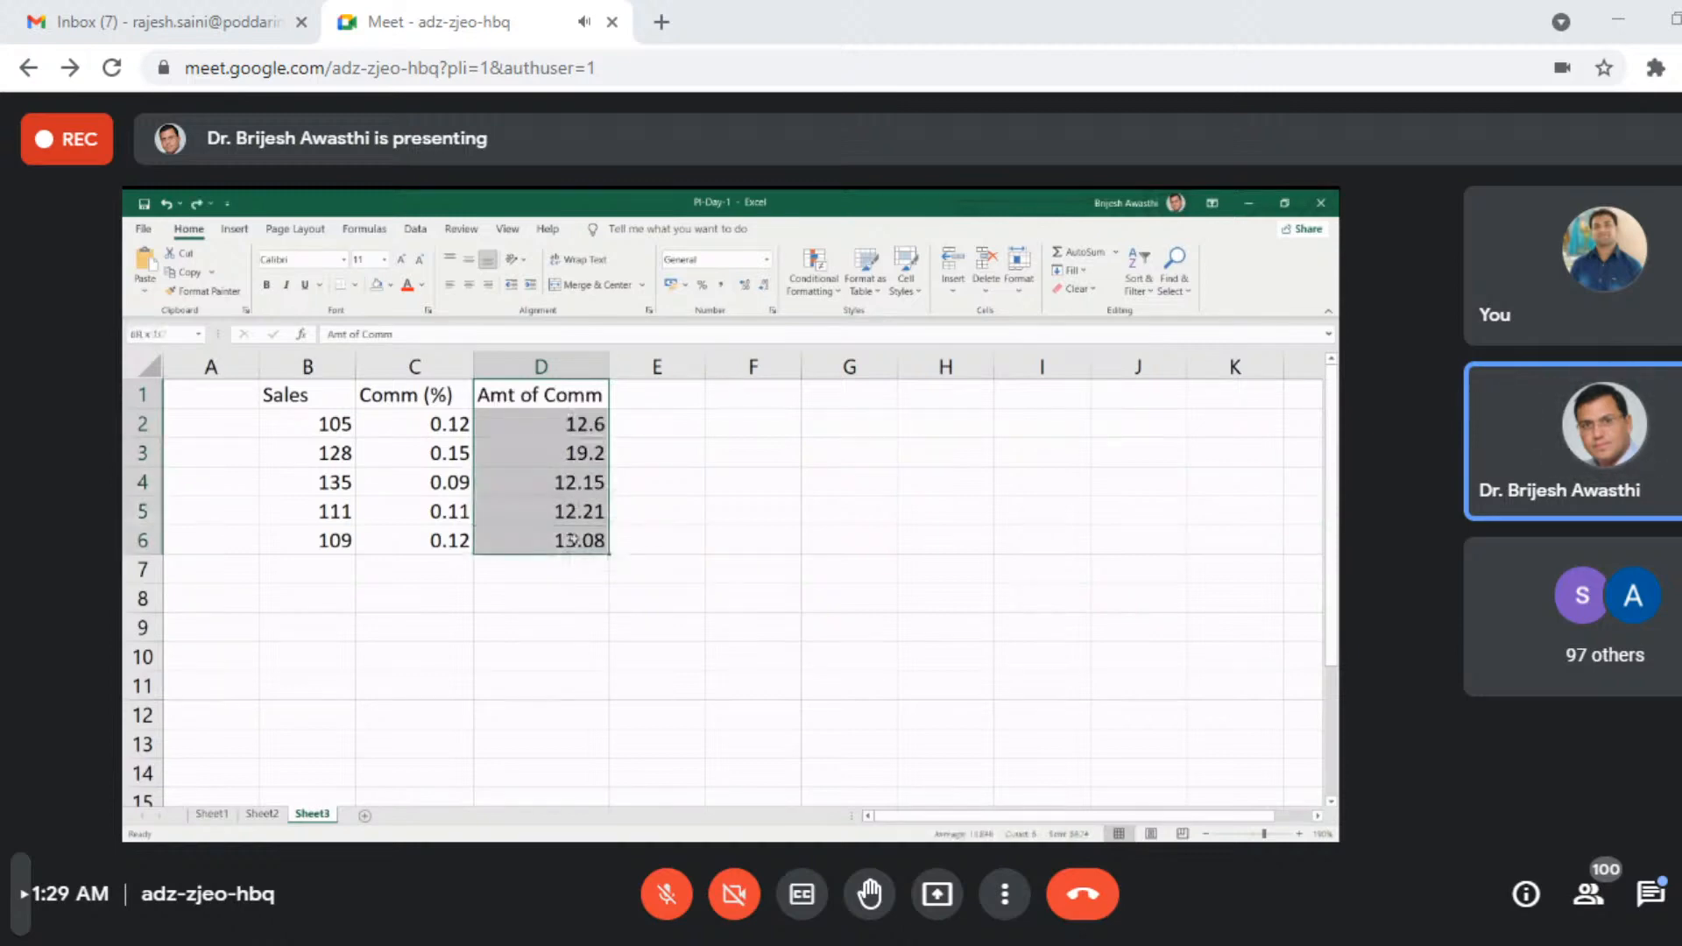
key("ctrl+c")
left_click(953, 453)
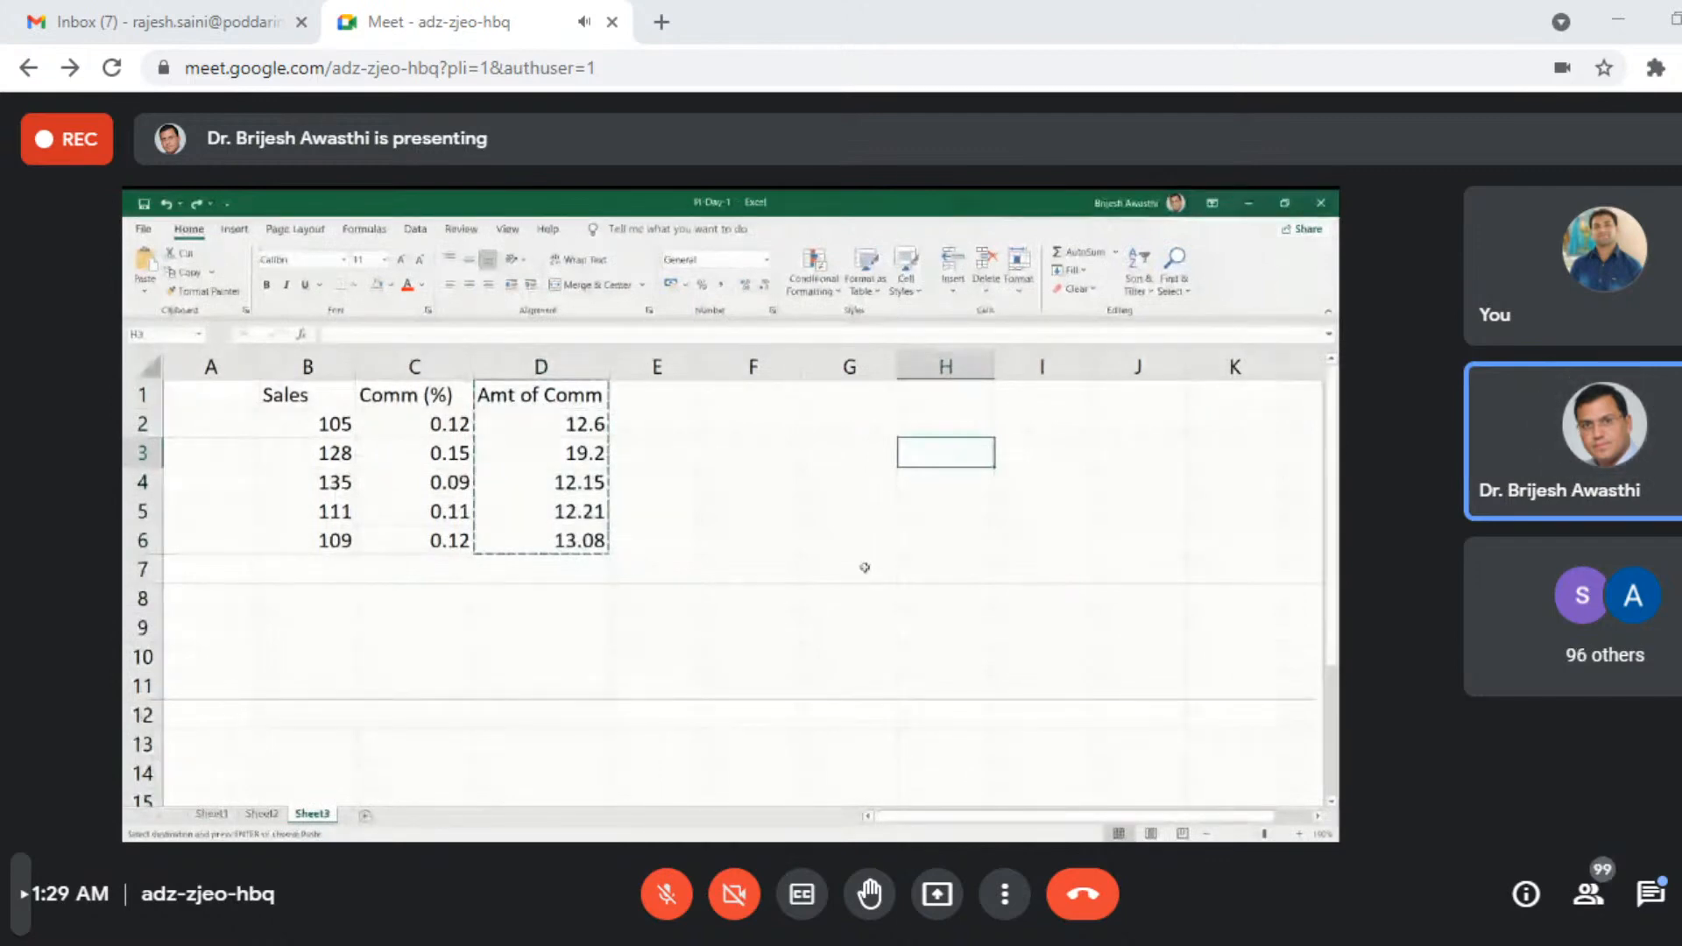
left_click(855, 599)
key("ctrl+v")
- Clear the commission amounts in G9:G13 beneath the Amt of Comm heading and select G9
left_click_drag(850, 628, 845, 745)
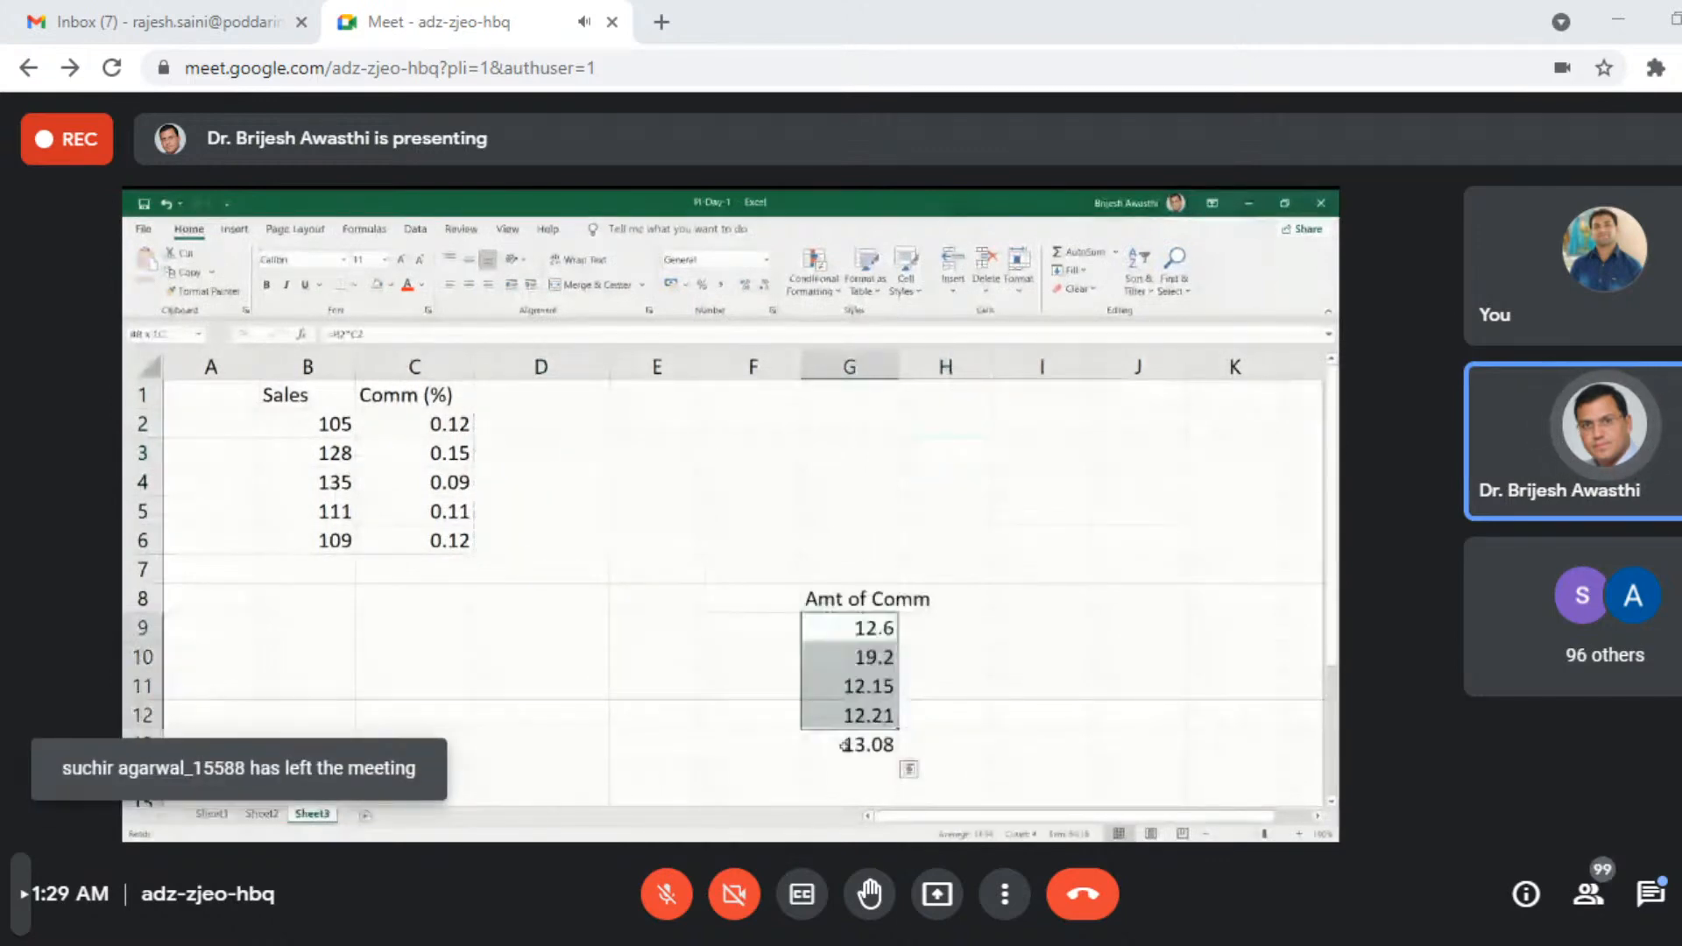
key("Delete")
left_click(951, 686)
left_click(870, 631)
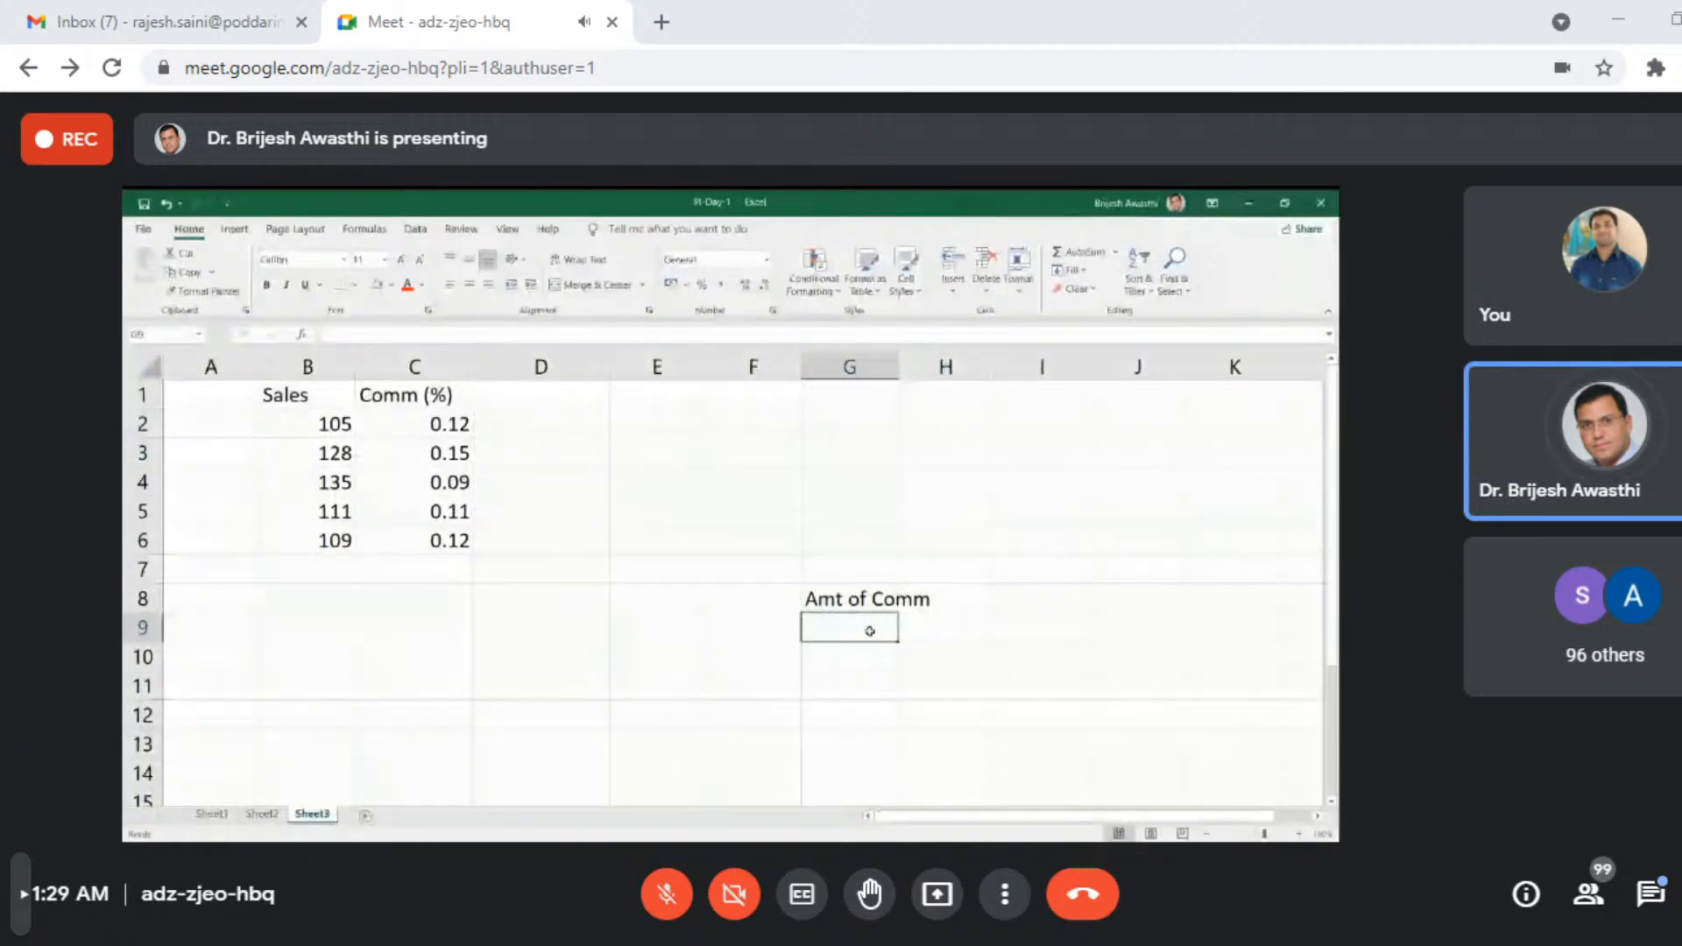
- Enter the formula =B2*C3 in G9 under the Amt of Comm heading
type("=")
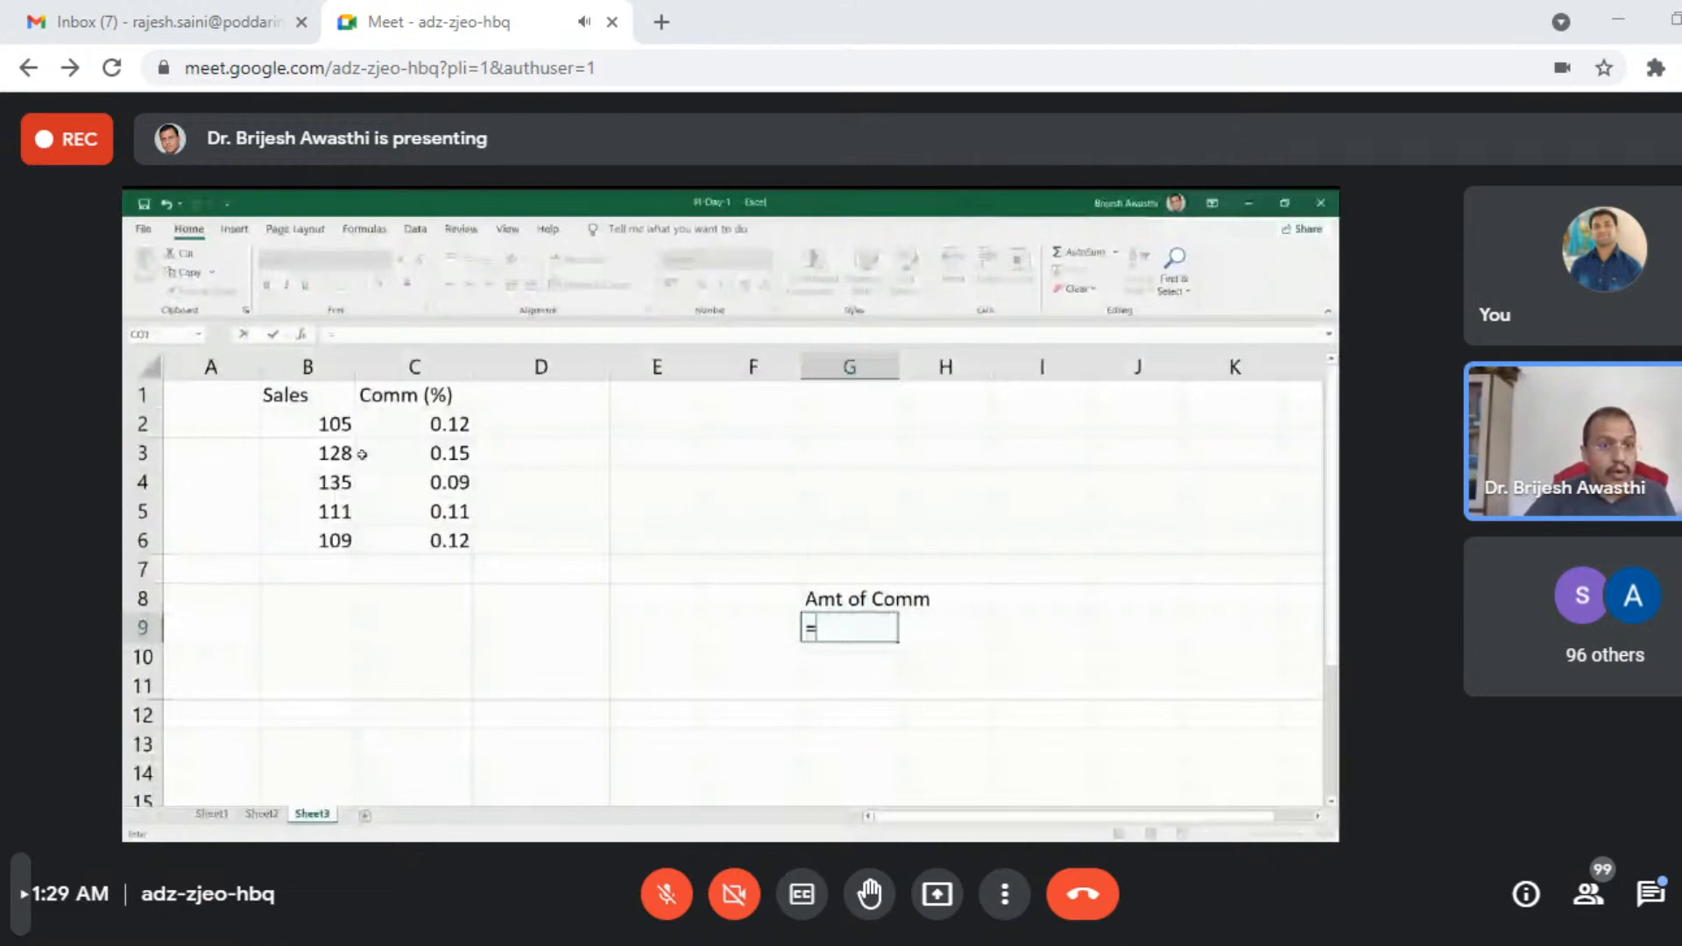
left_click(328, 426)
type("*")
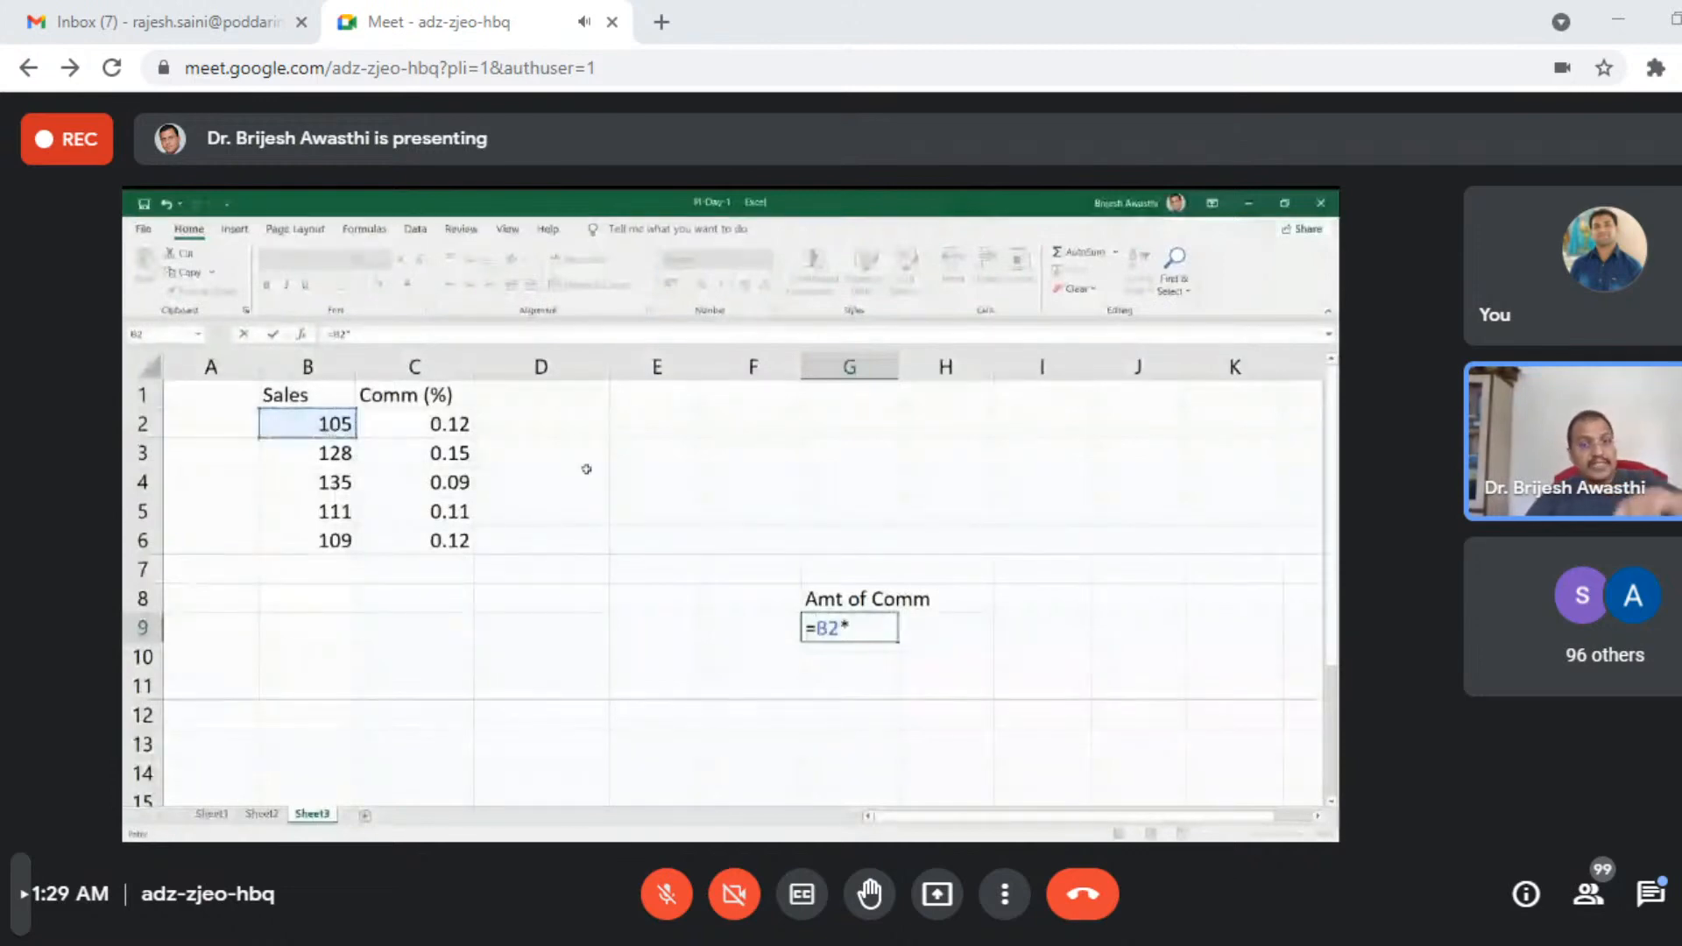
left_click(460, 459)
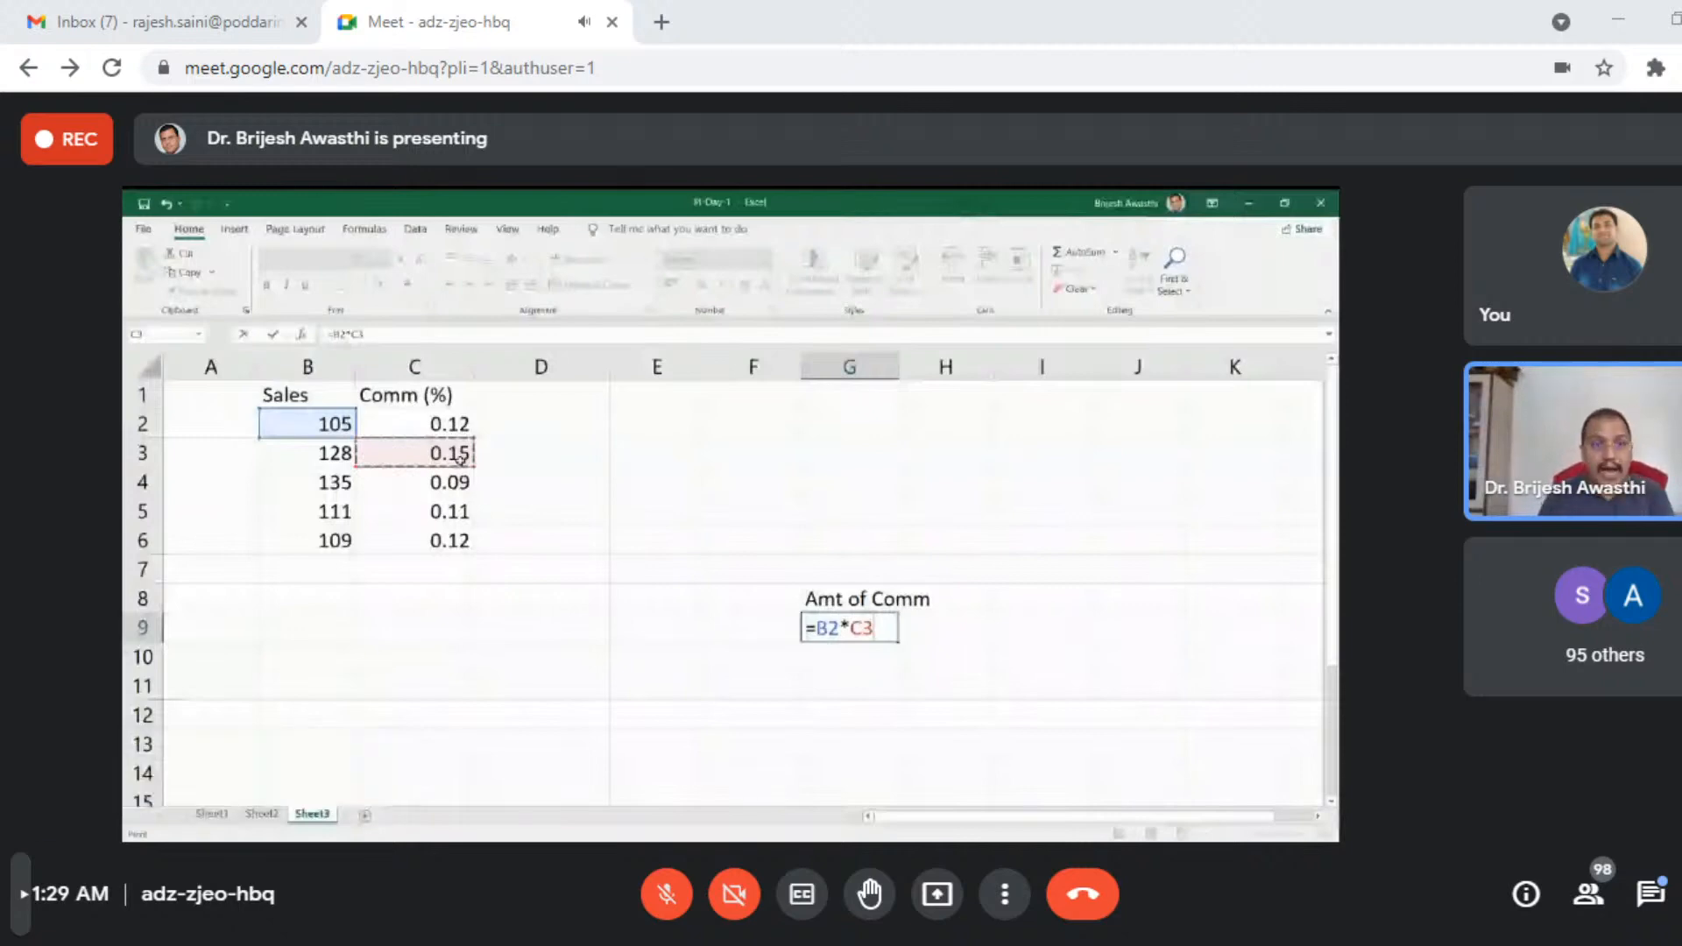
key("Return")
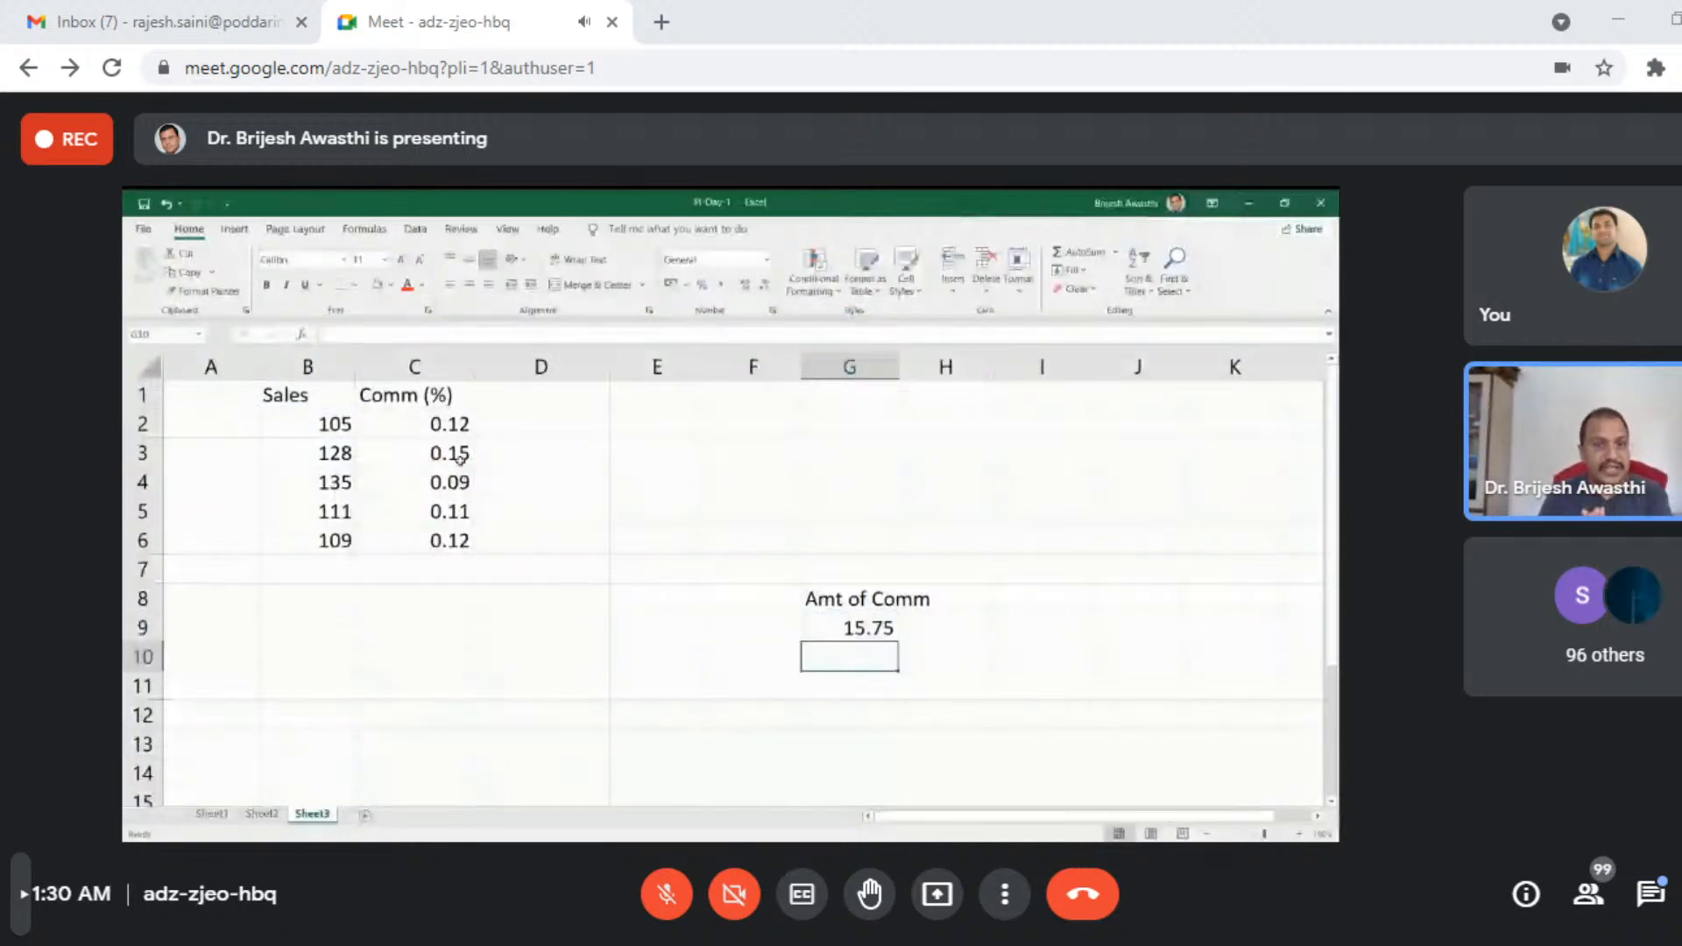
- Copy the G9 formula down to G10 and G11 one cell at a time, inspecting the cell references in each copy
key("Up")
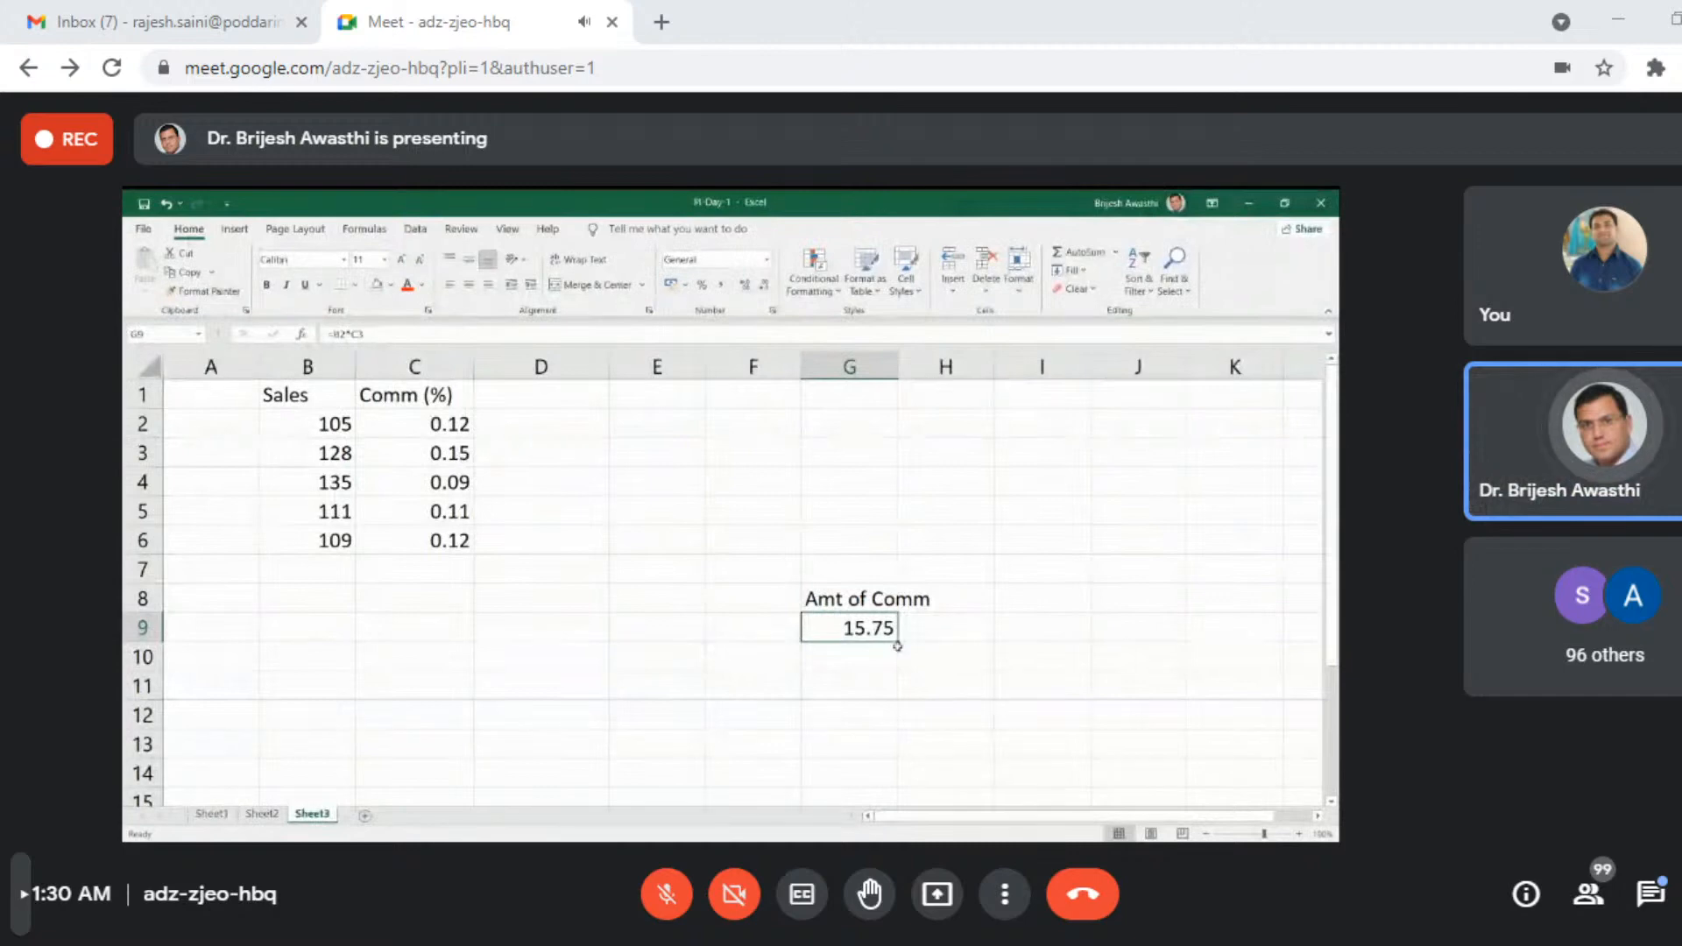
left_click_drag(897, 642, 894, 675)
double_click(850, 657)
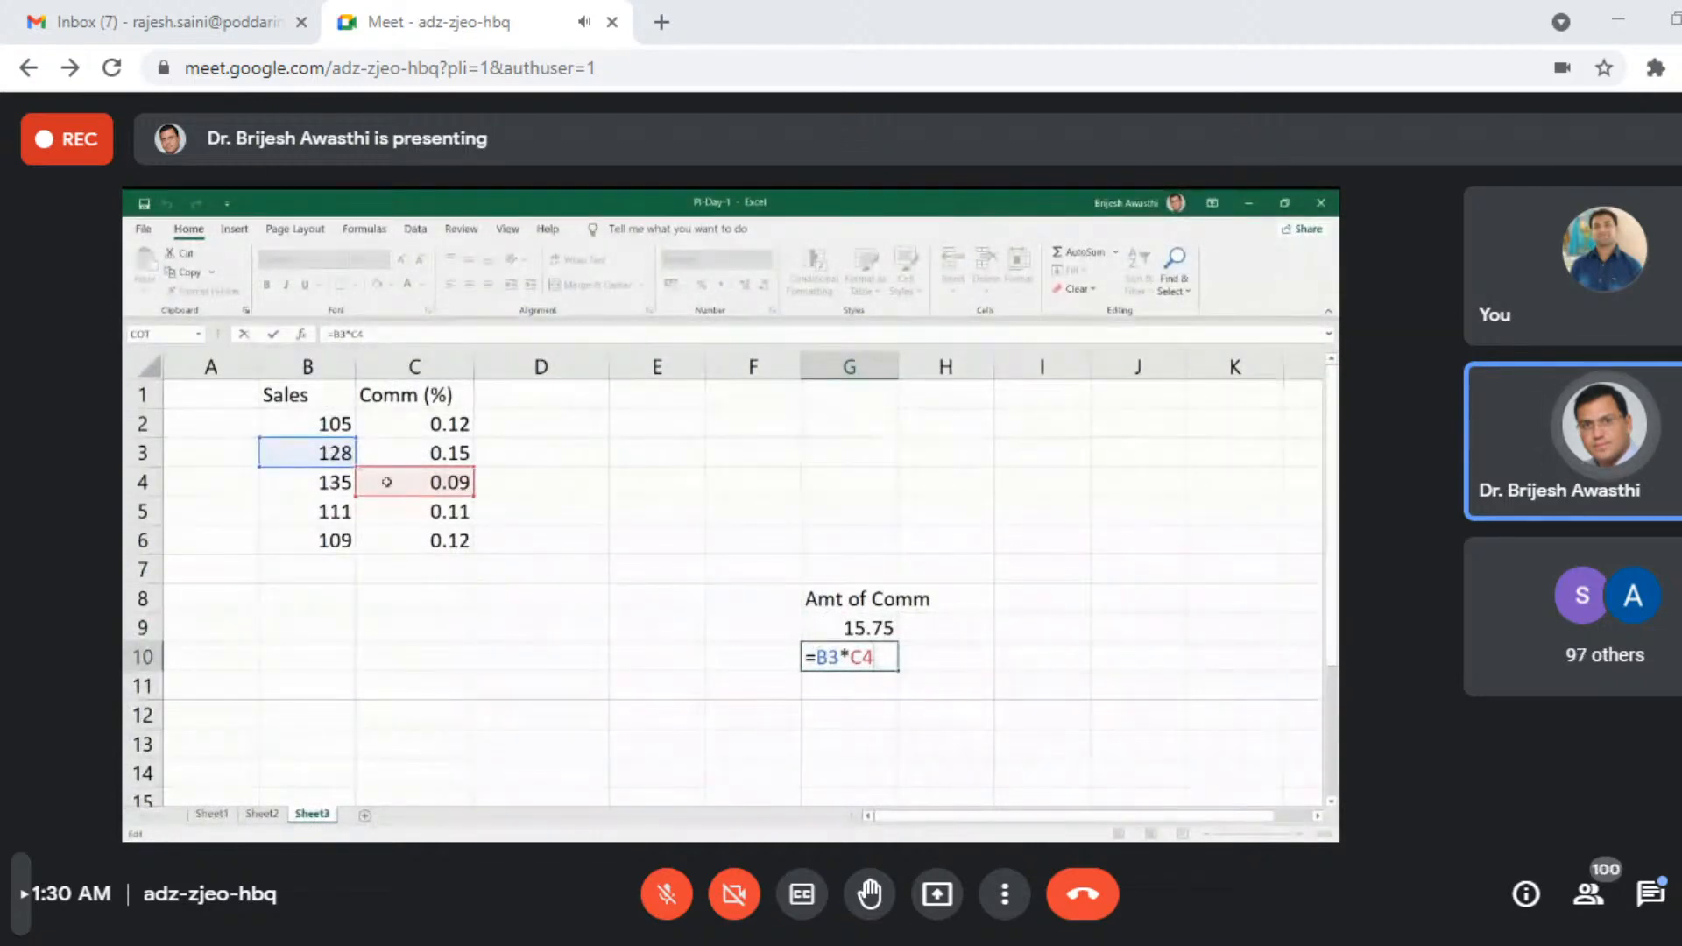
left_click(924, 712)
left_click(883, 662)
left_click_drag(898, 671, 895, 705)
double_click(885, 687)
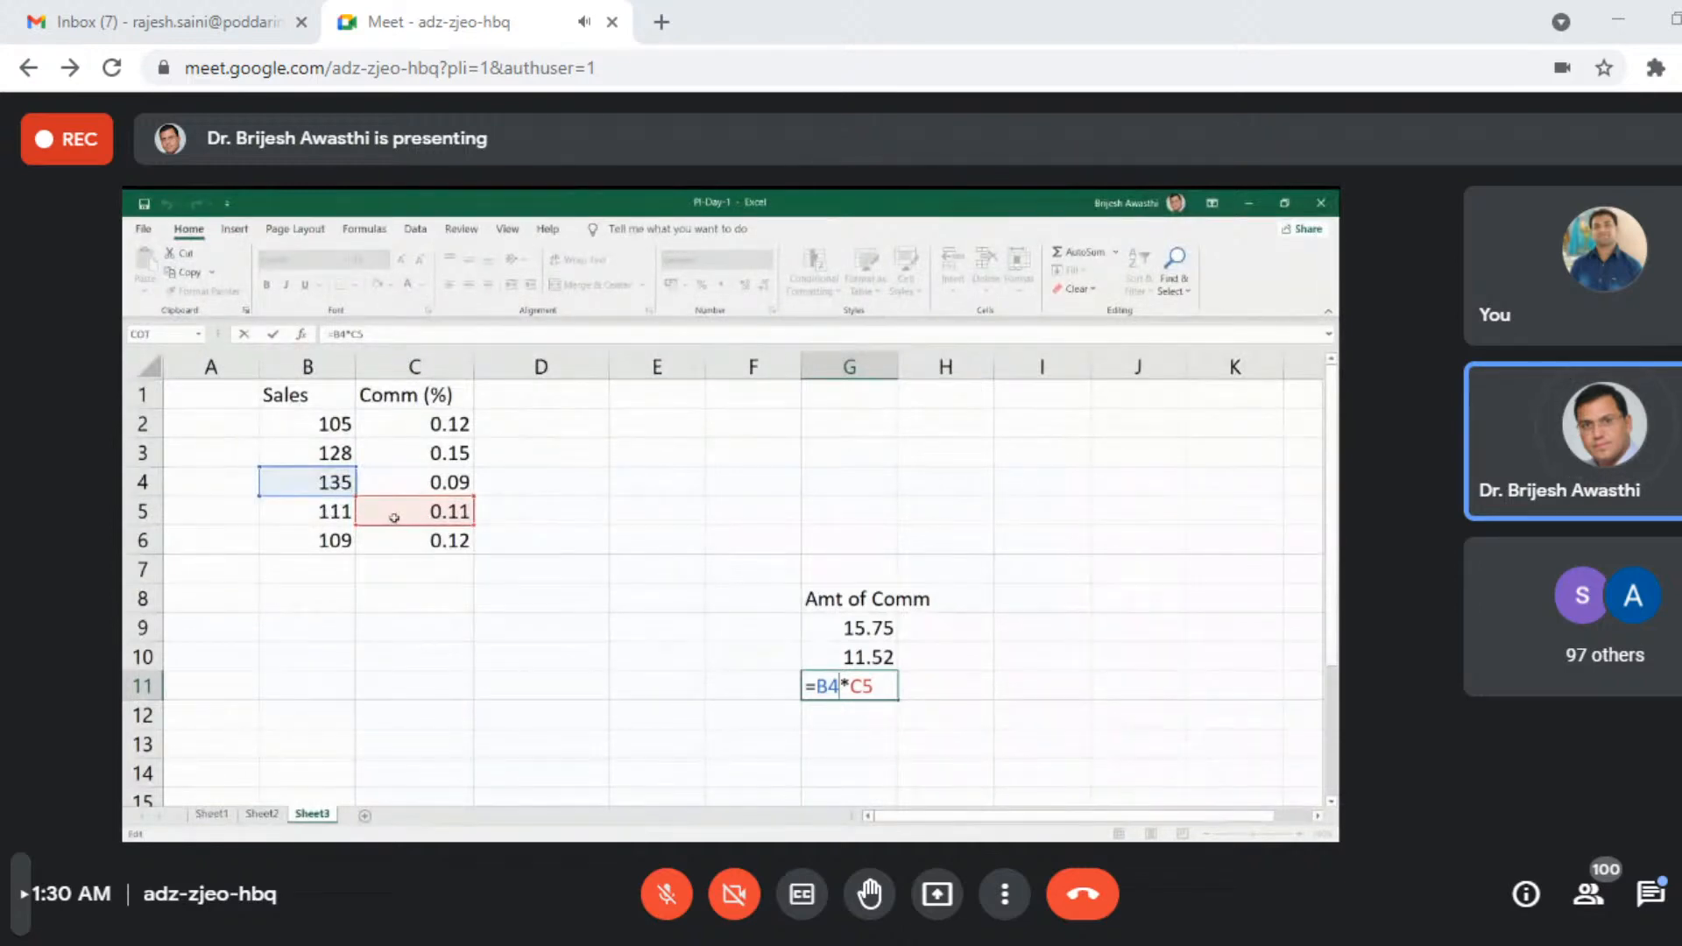
key("ctrl+Return")
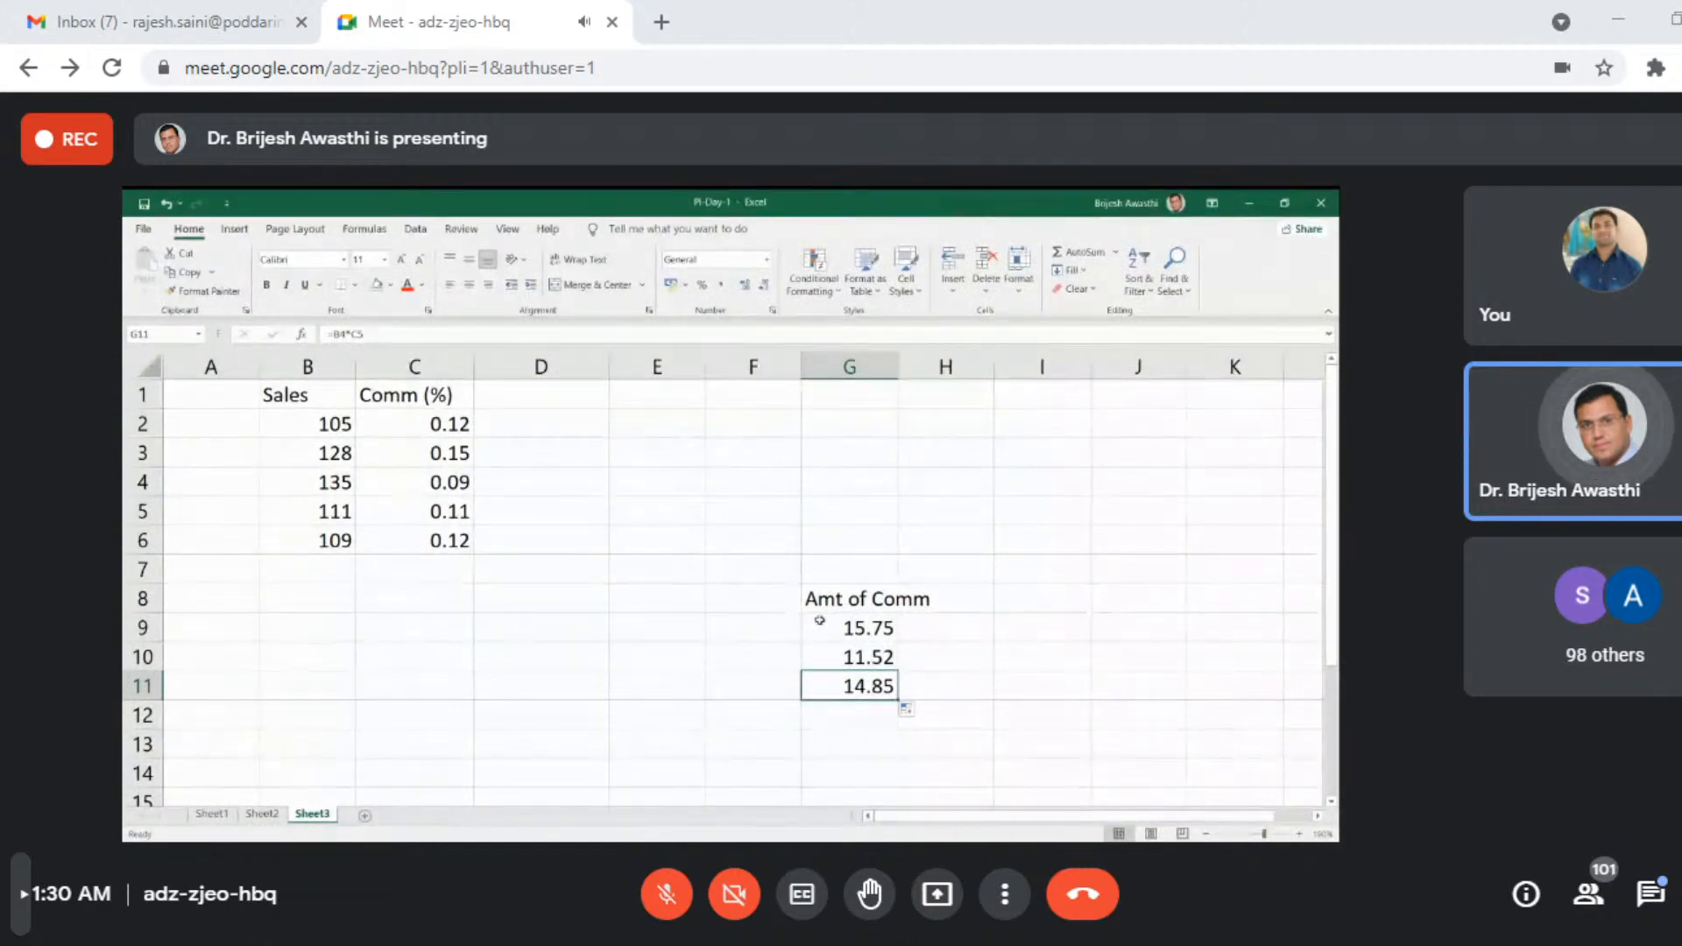
- Clear the Amt of Comm heading and amounts in G8:G11 and enter the heading Amt in D1
left_click_drag(816, 595, 869, 686)
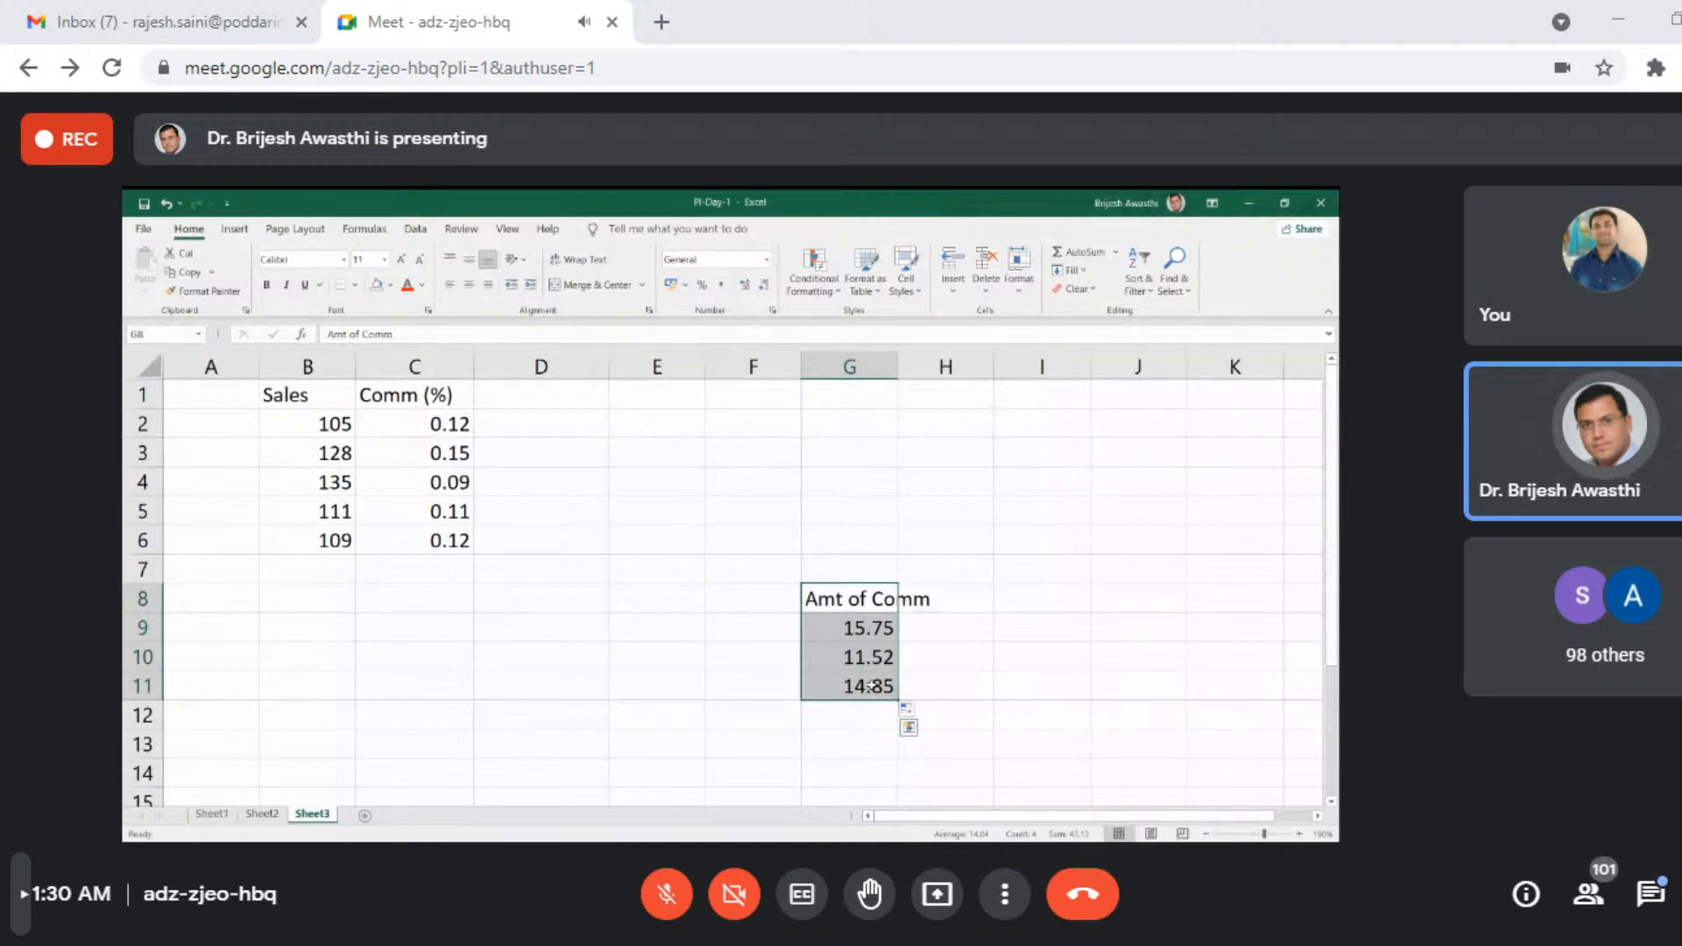
key("Delete")
left_click(552, 394)
type("Amt")
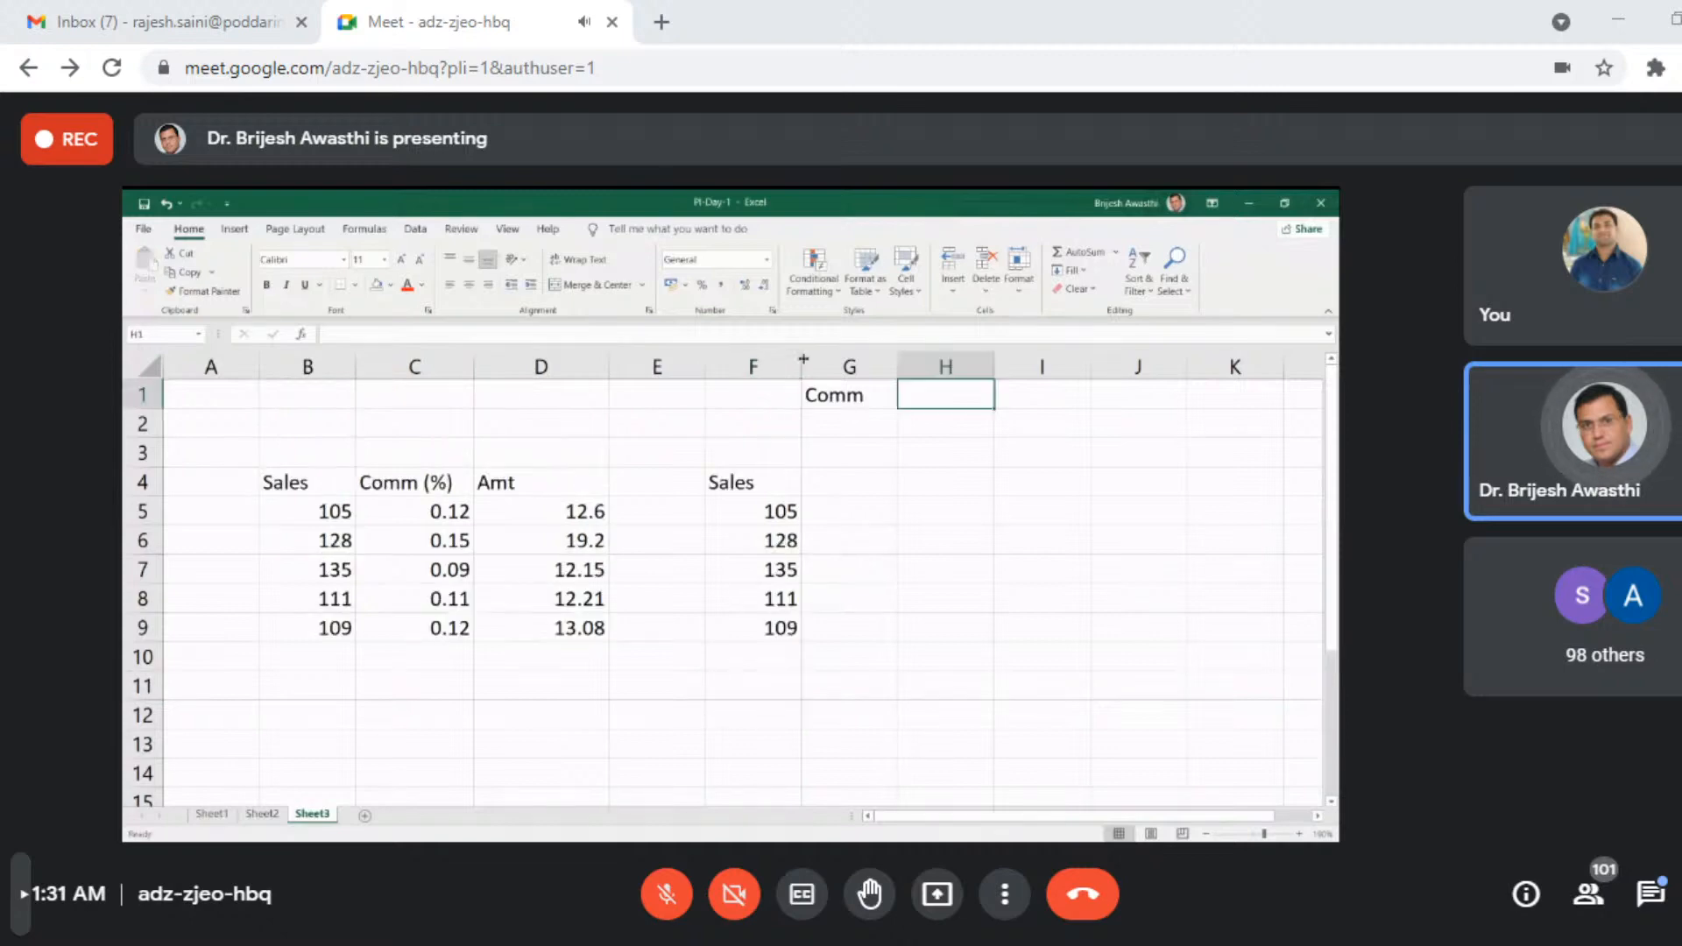
- Enter the commission rate 0.12 in H1 beside Comm and the heading Amt in G4 next to Sales
type("0.12")
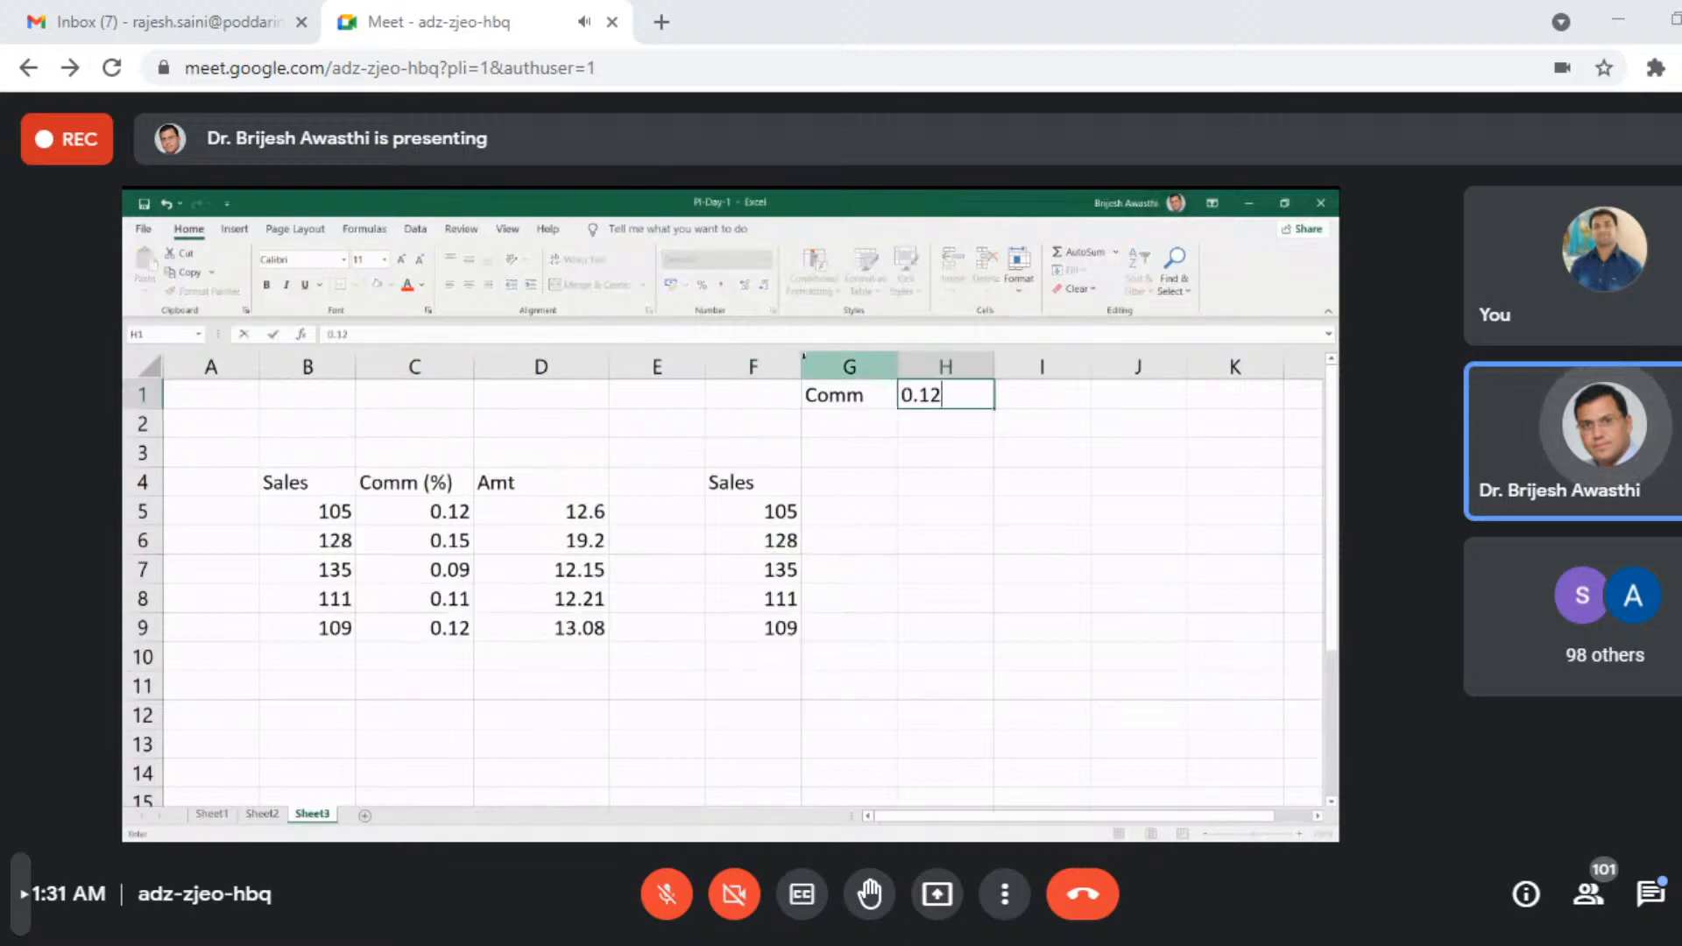
key("Return")
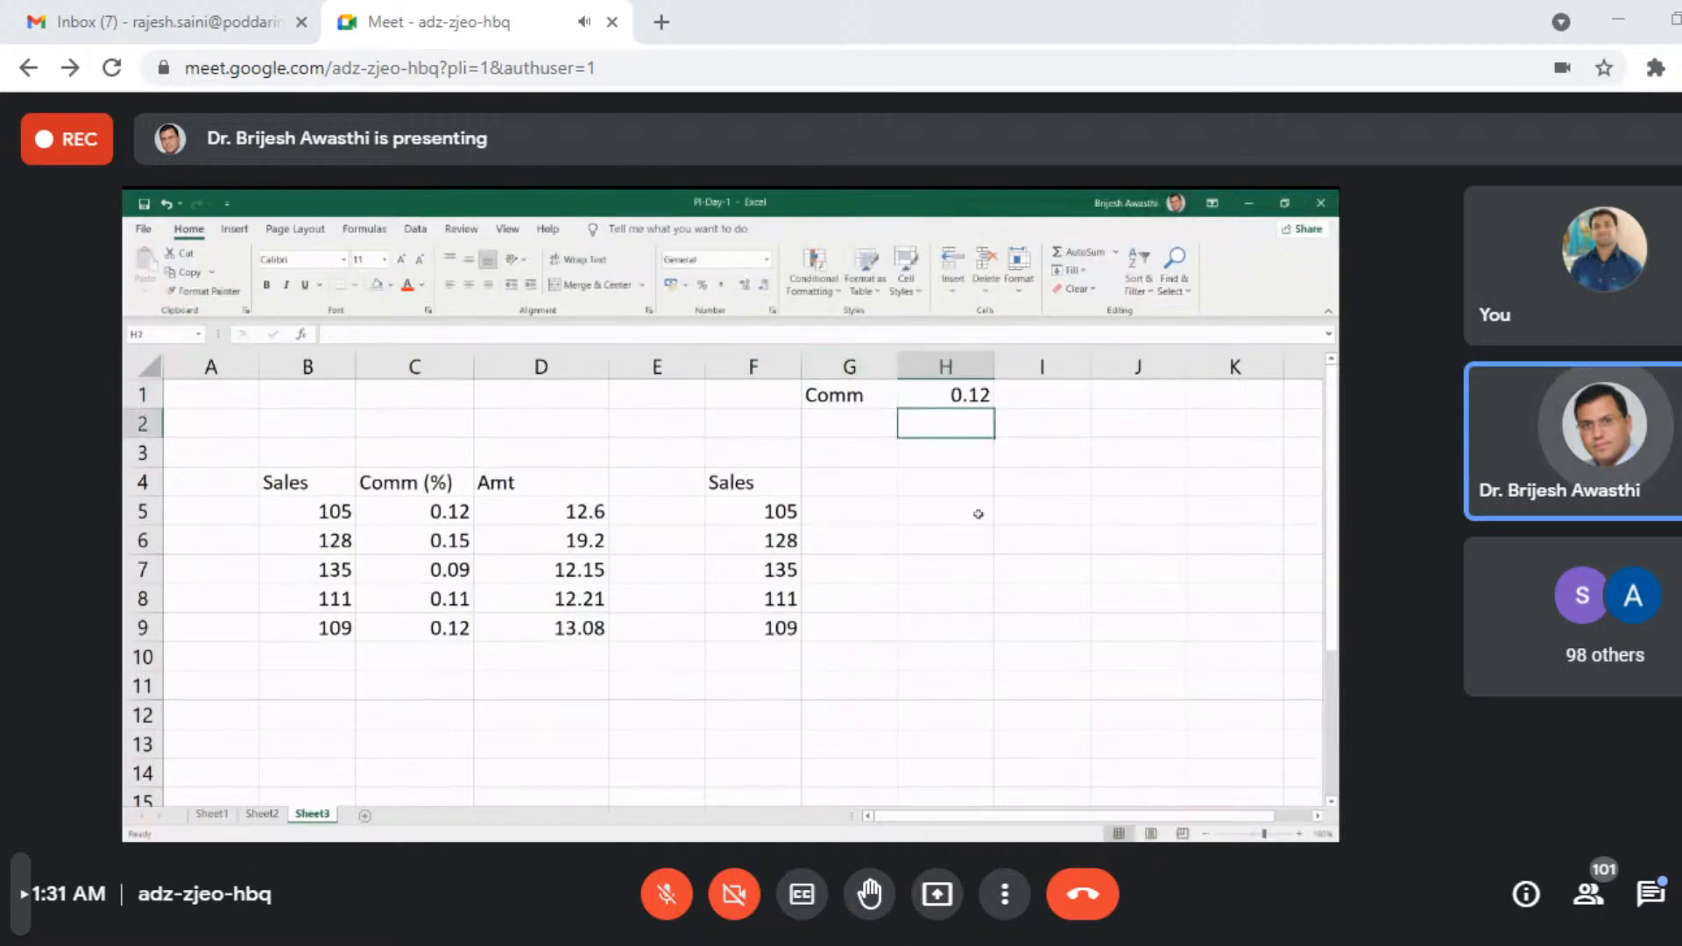
left_click(872, 486)
type("A")
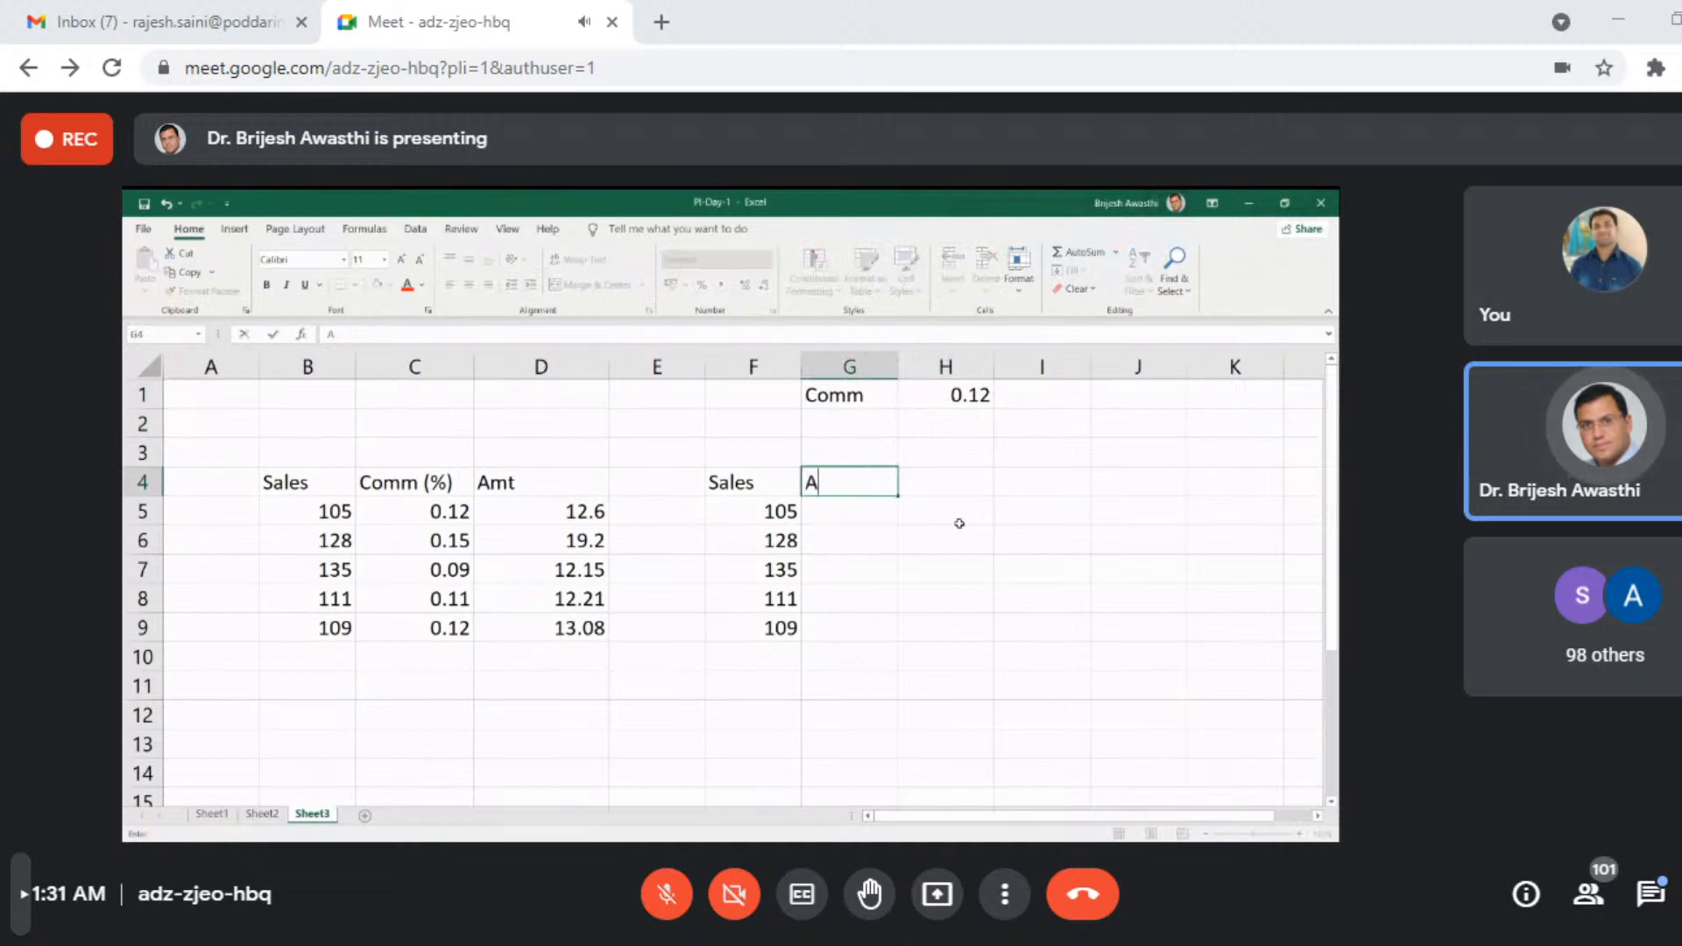
type("mt")
key("Return")
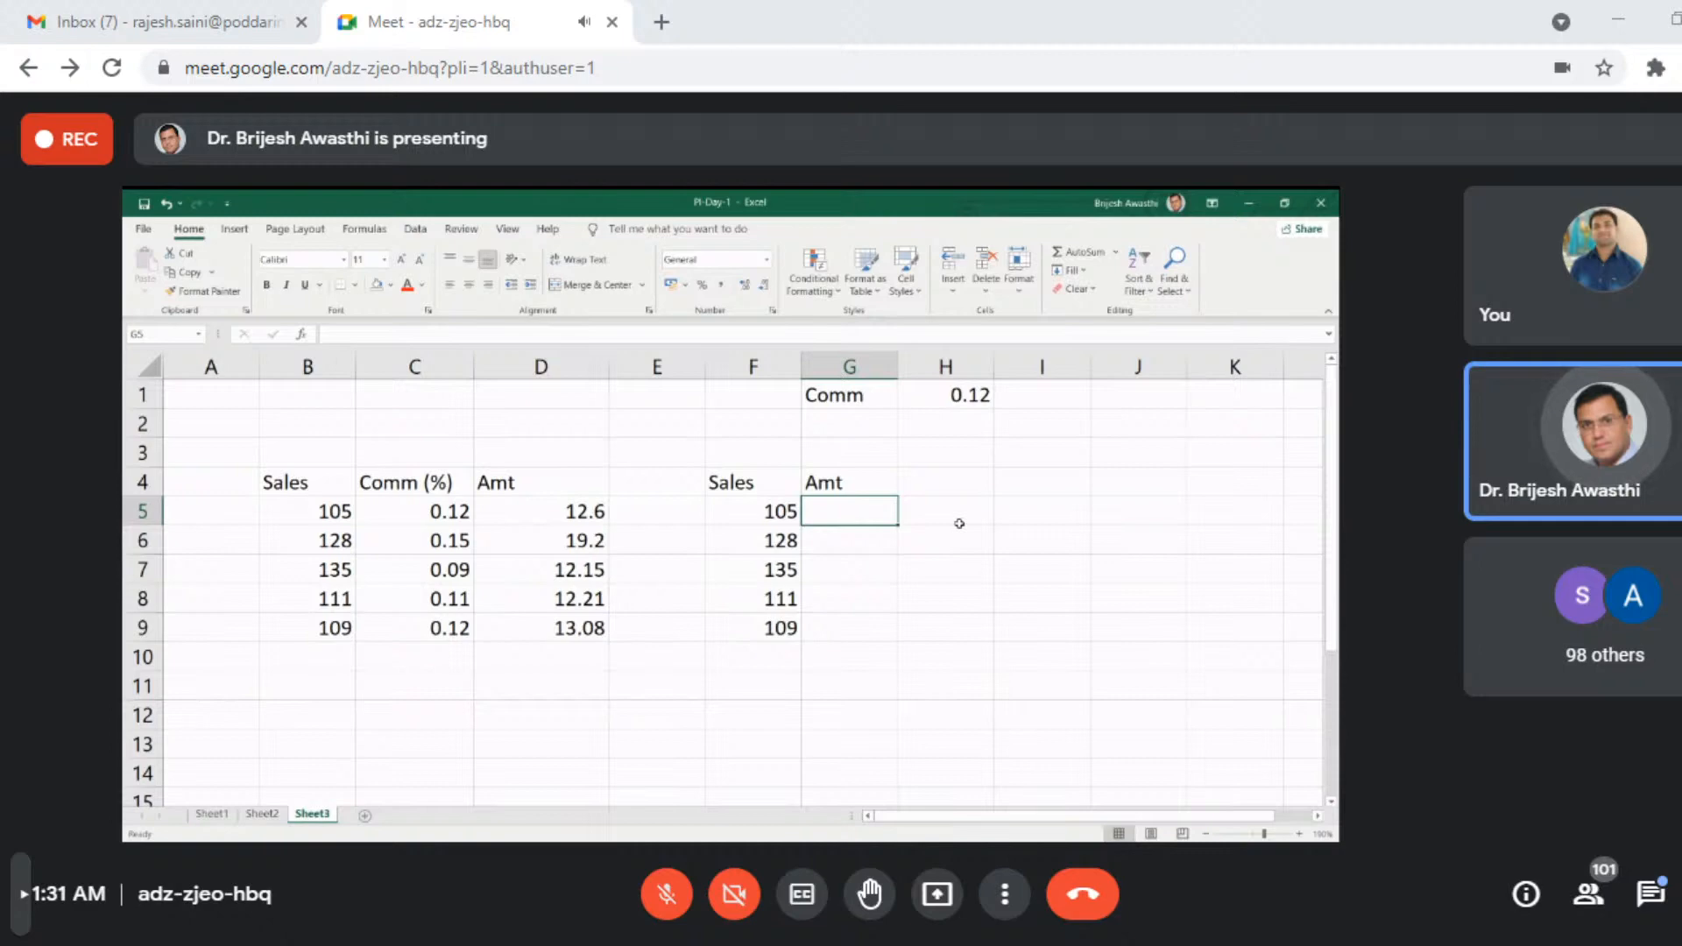
- Enter a formula in G5 that multiplies the sales value in F5 by the commission rate in H1
type("=")
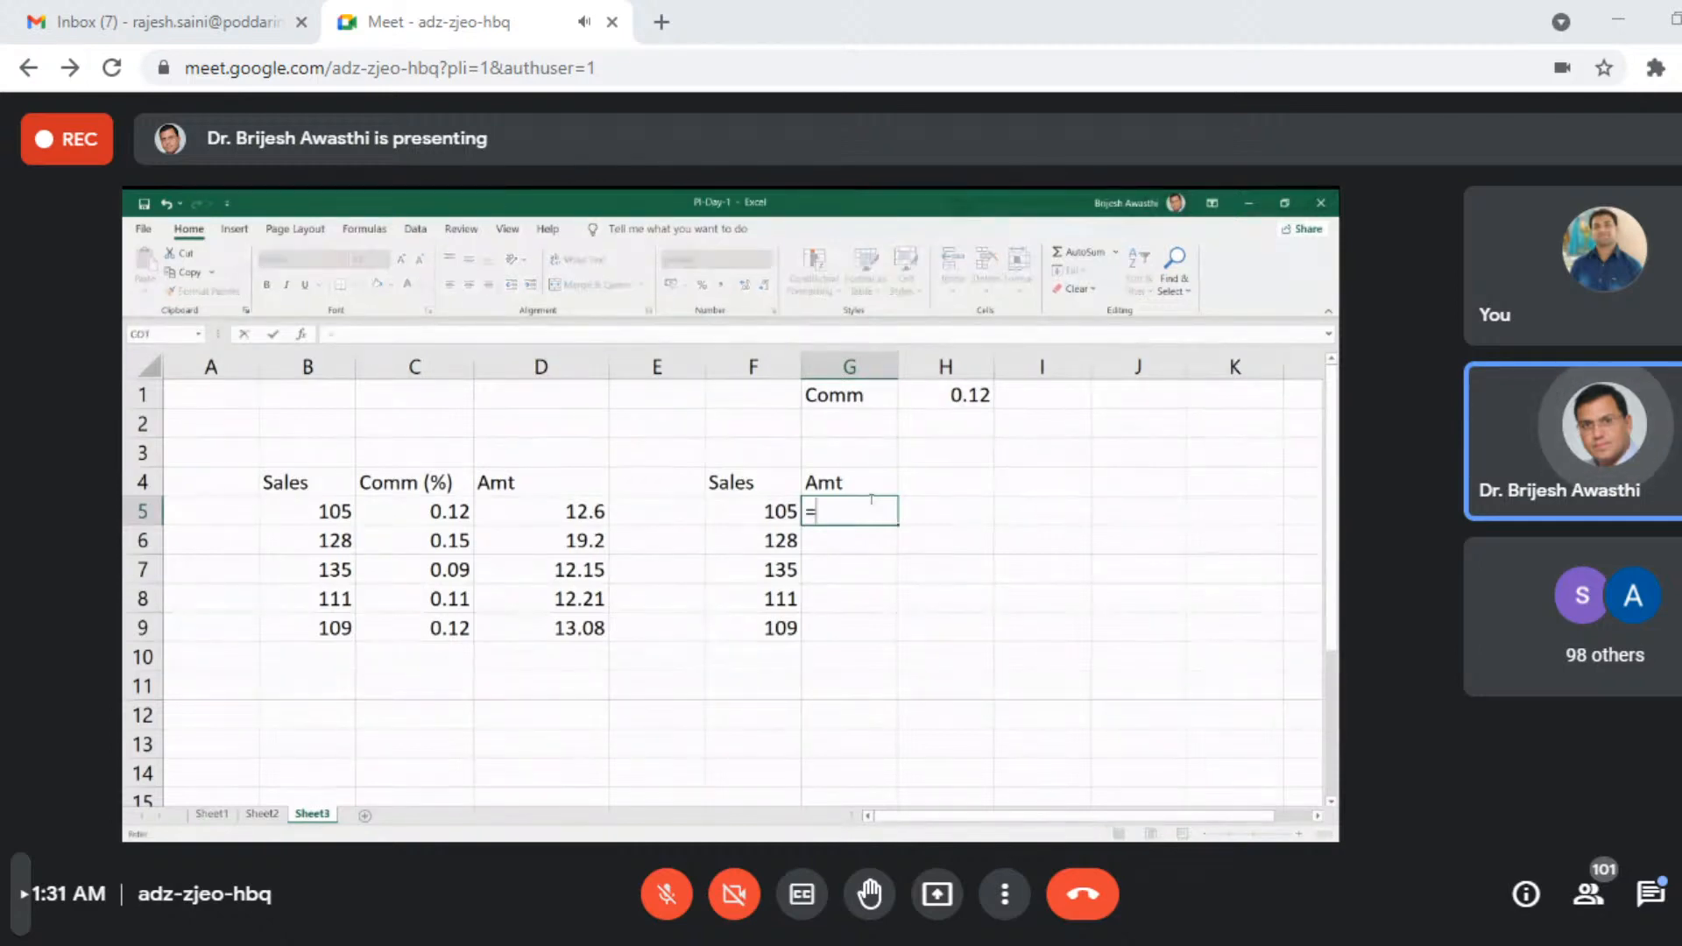
left_click(743, 510)
type("*")
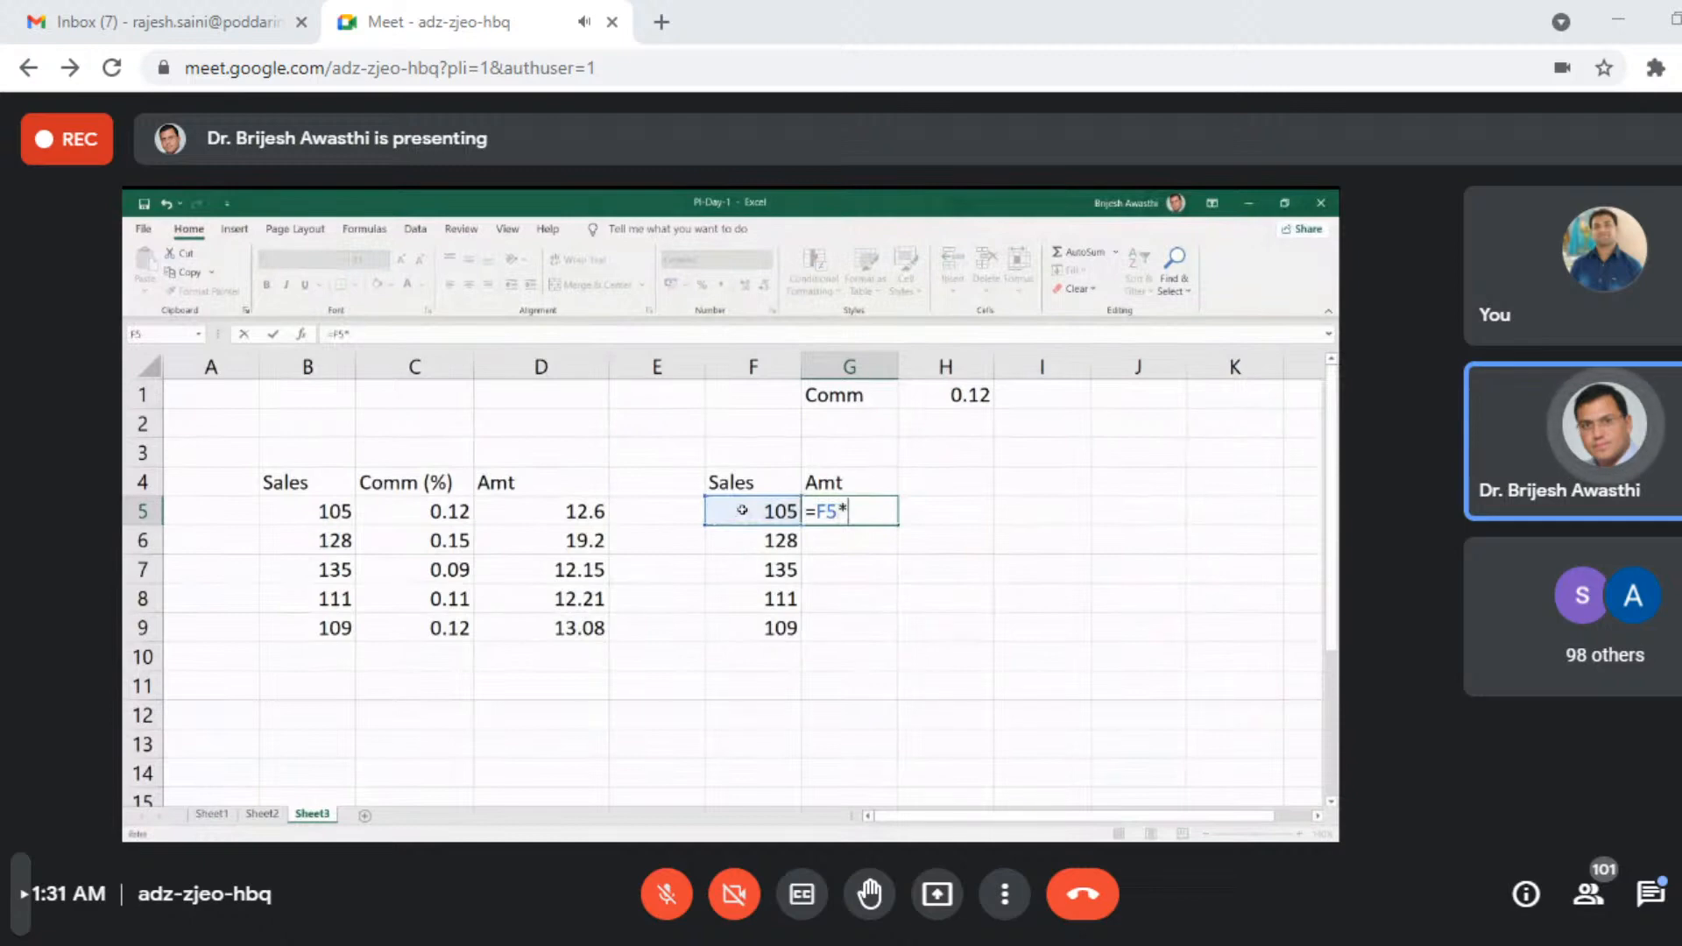
left_click(966, 396)
key("Return")
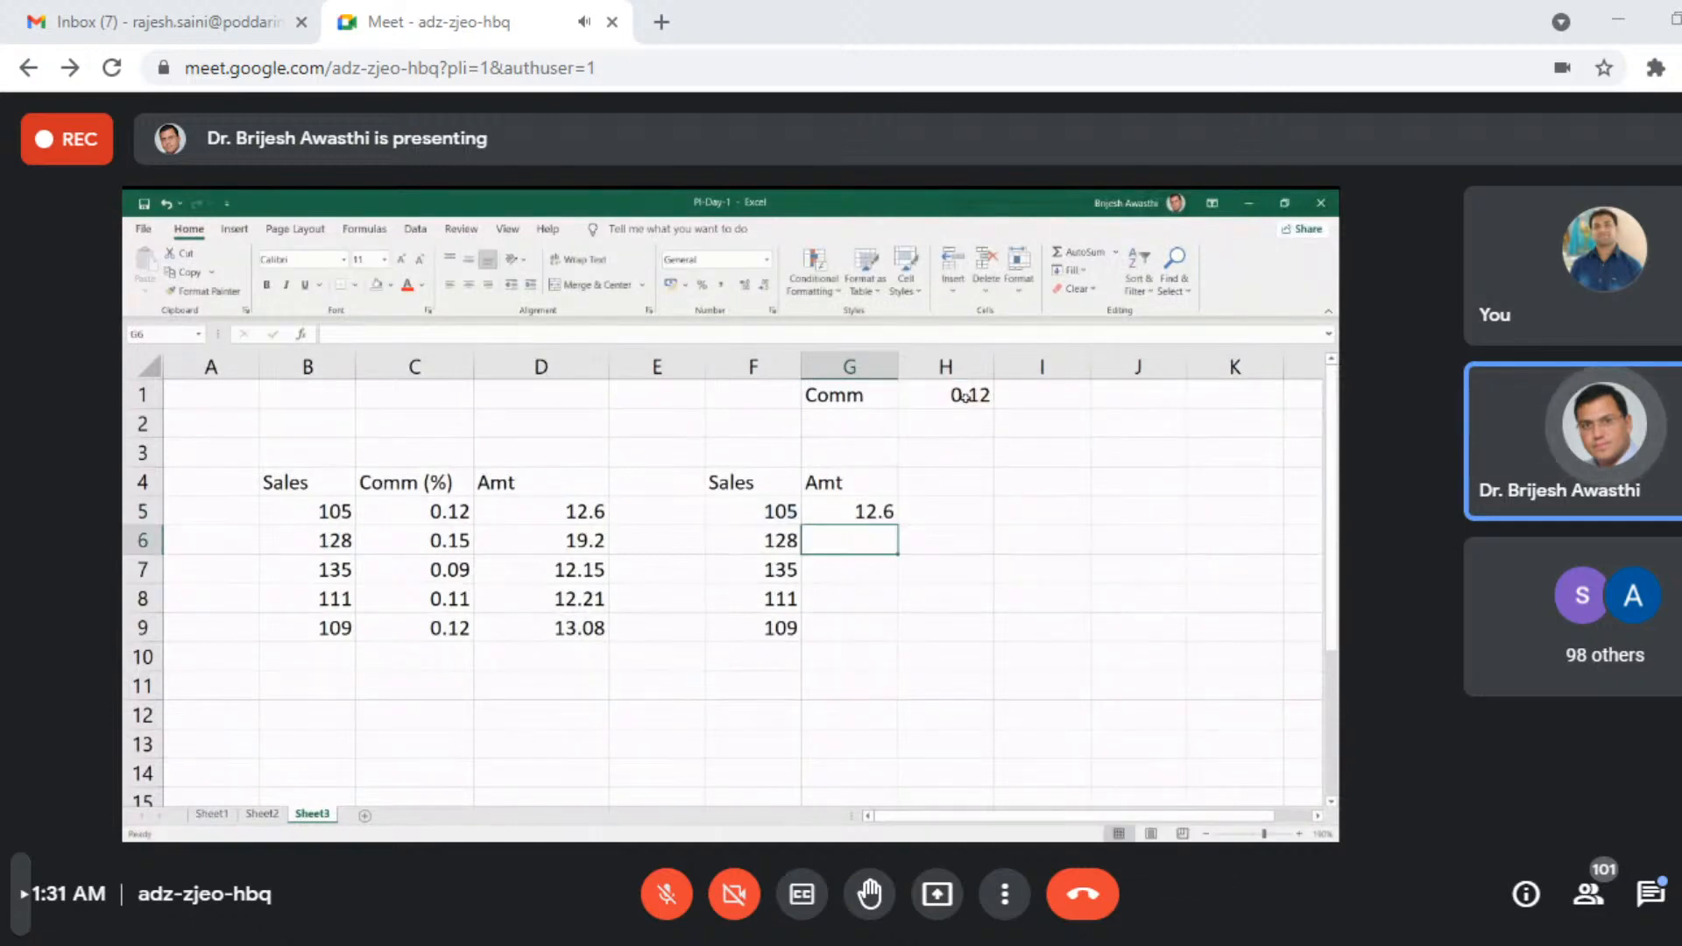
- Fill the G5 commission formula down through G9
left_click(857, 517)
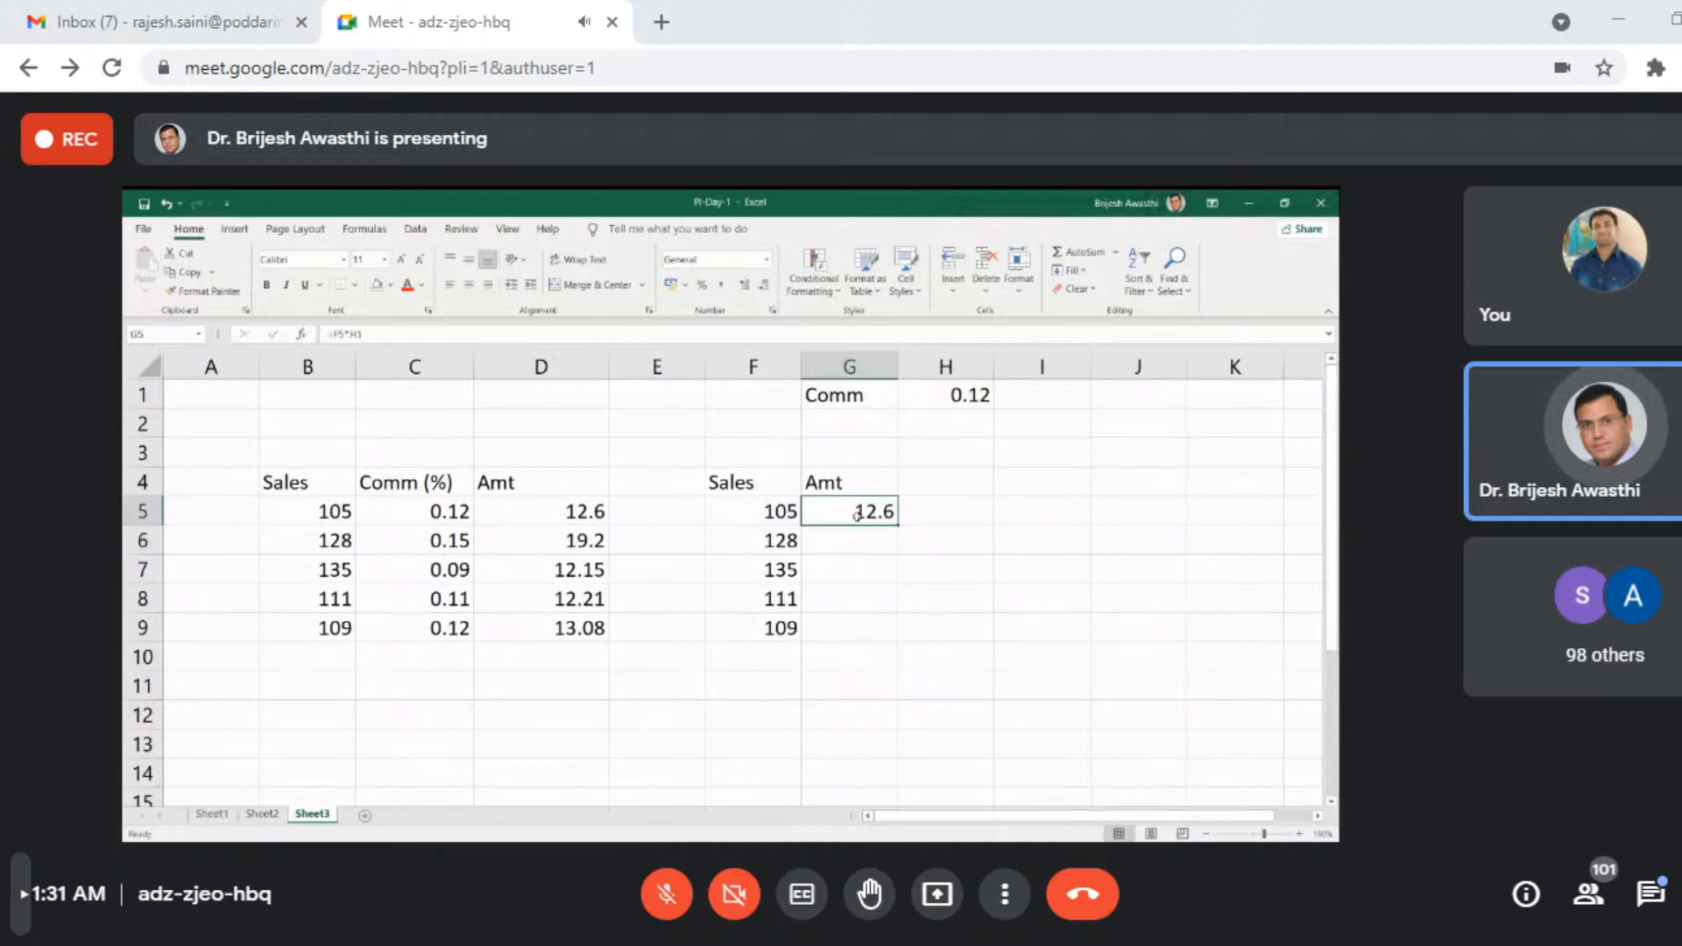
double_click(899, 524)
left_click(1030, 570)
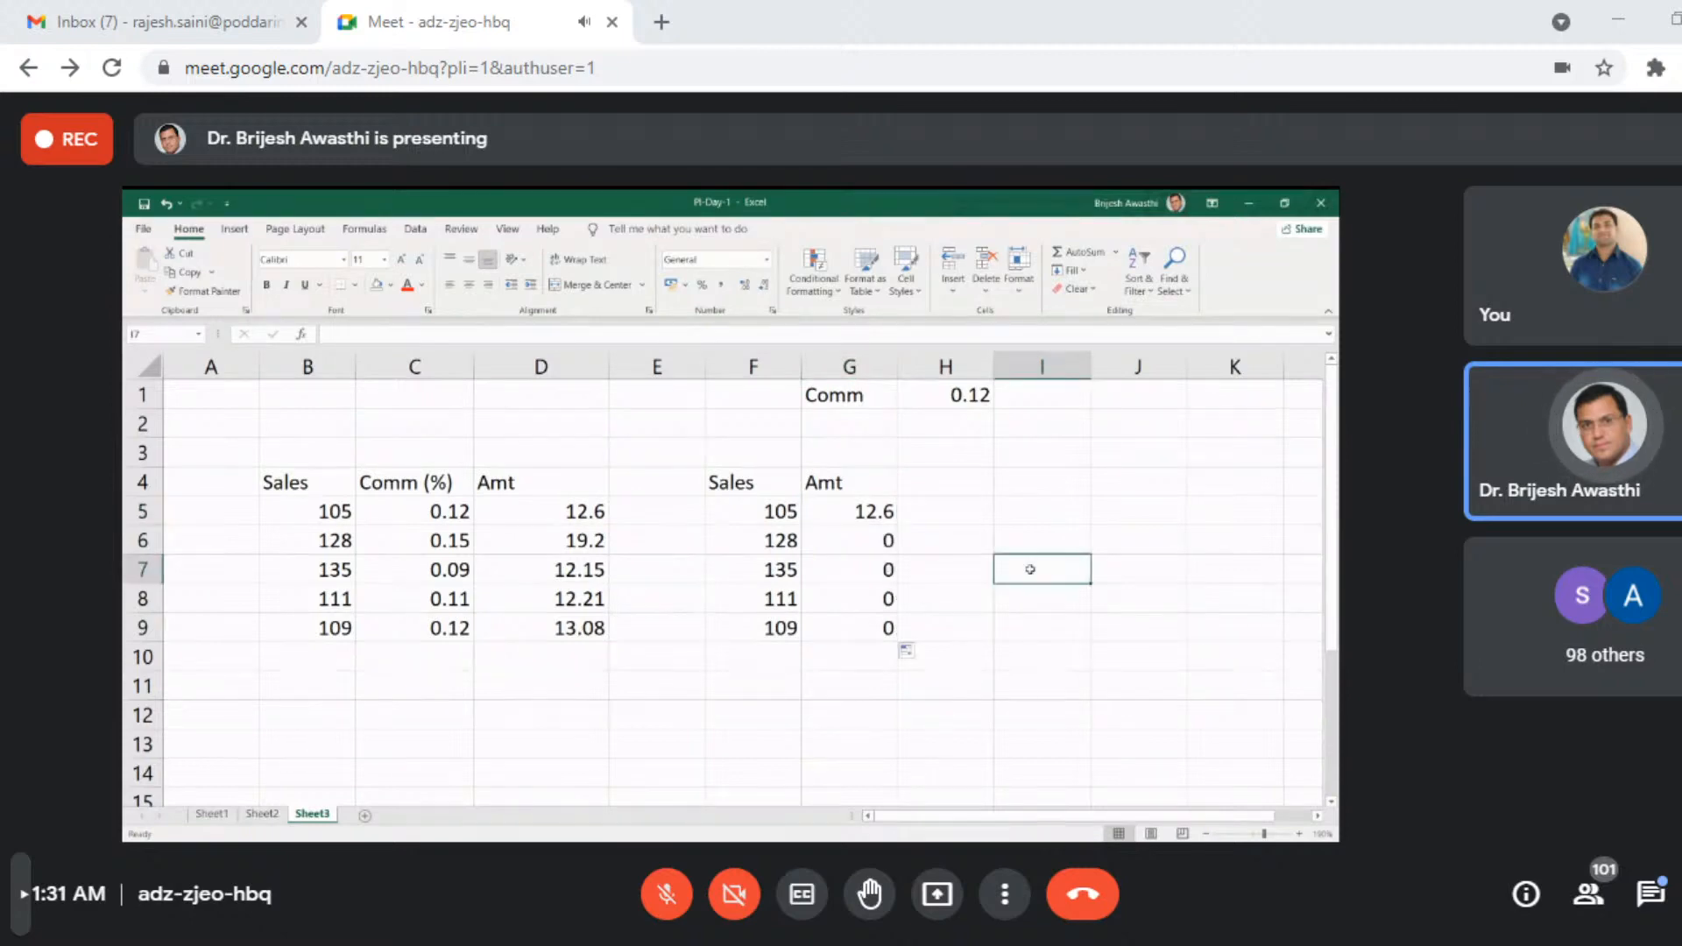
- Inspect the cell references in the formulas copied into G6 and G9, and clear G6:G11
left_click(863, 541)
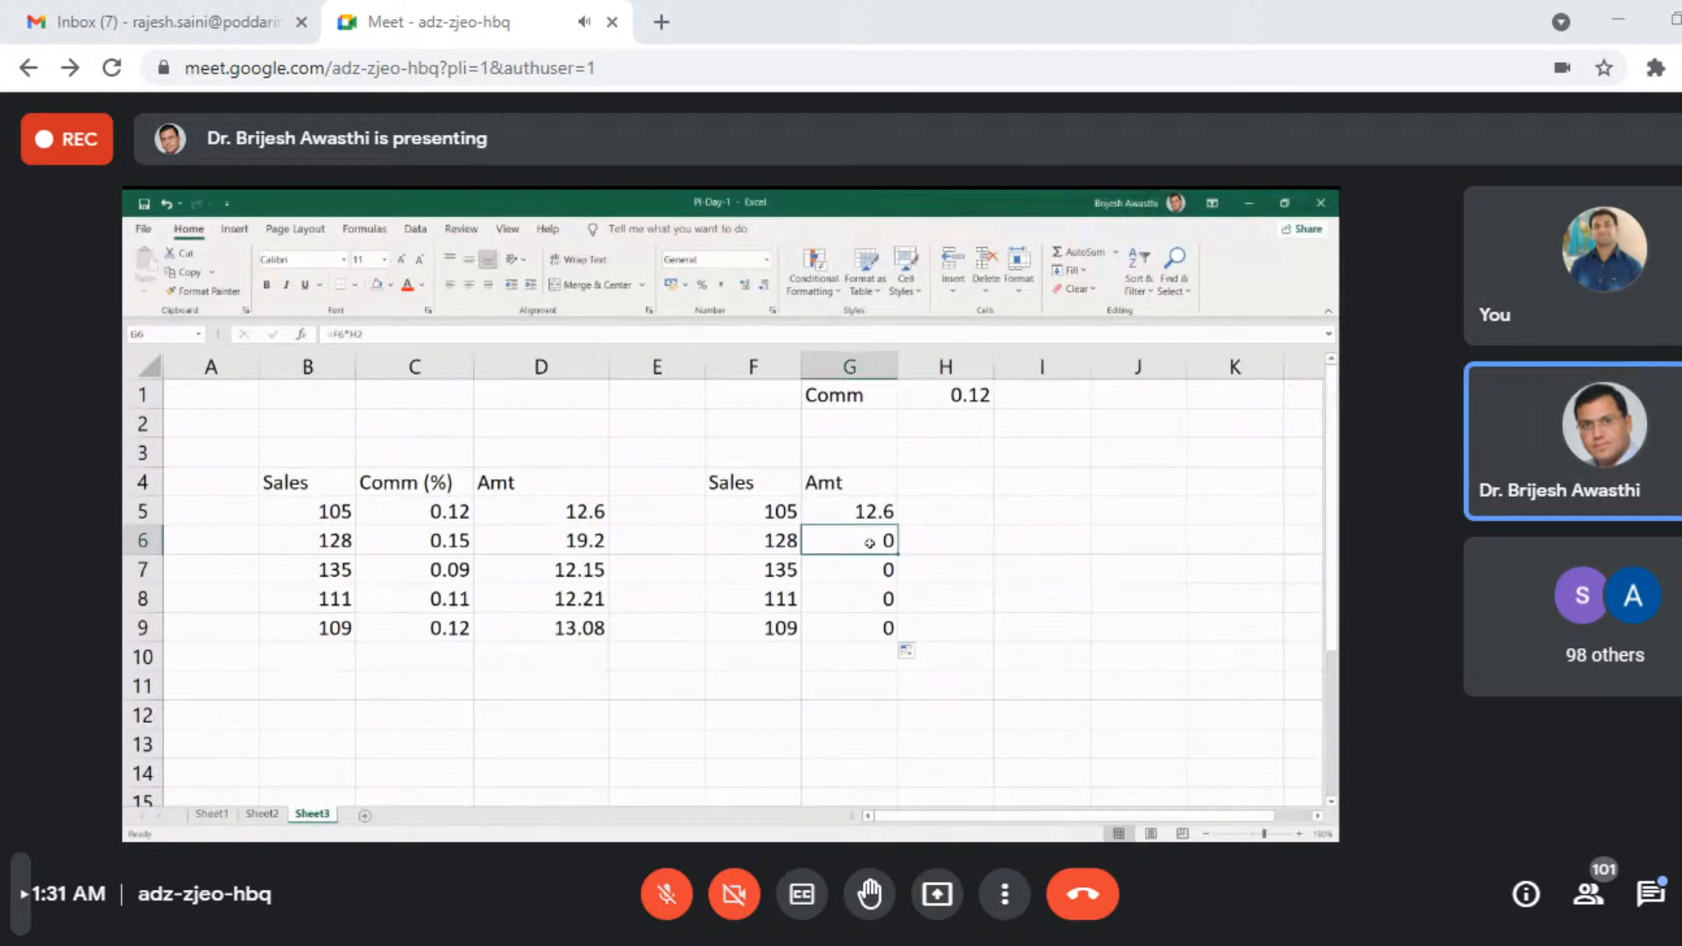
double_click(869, 542)
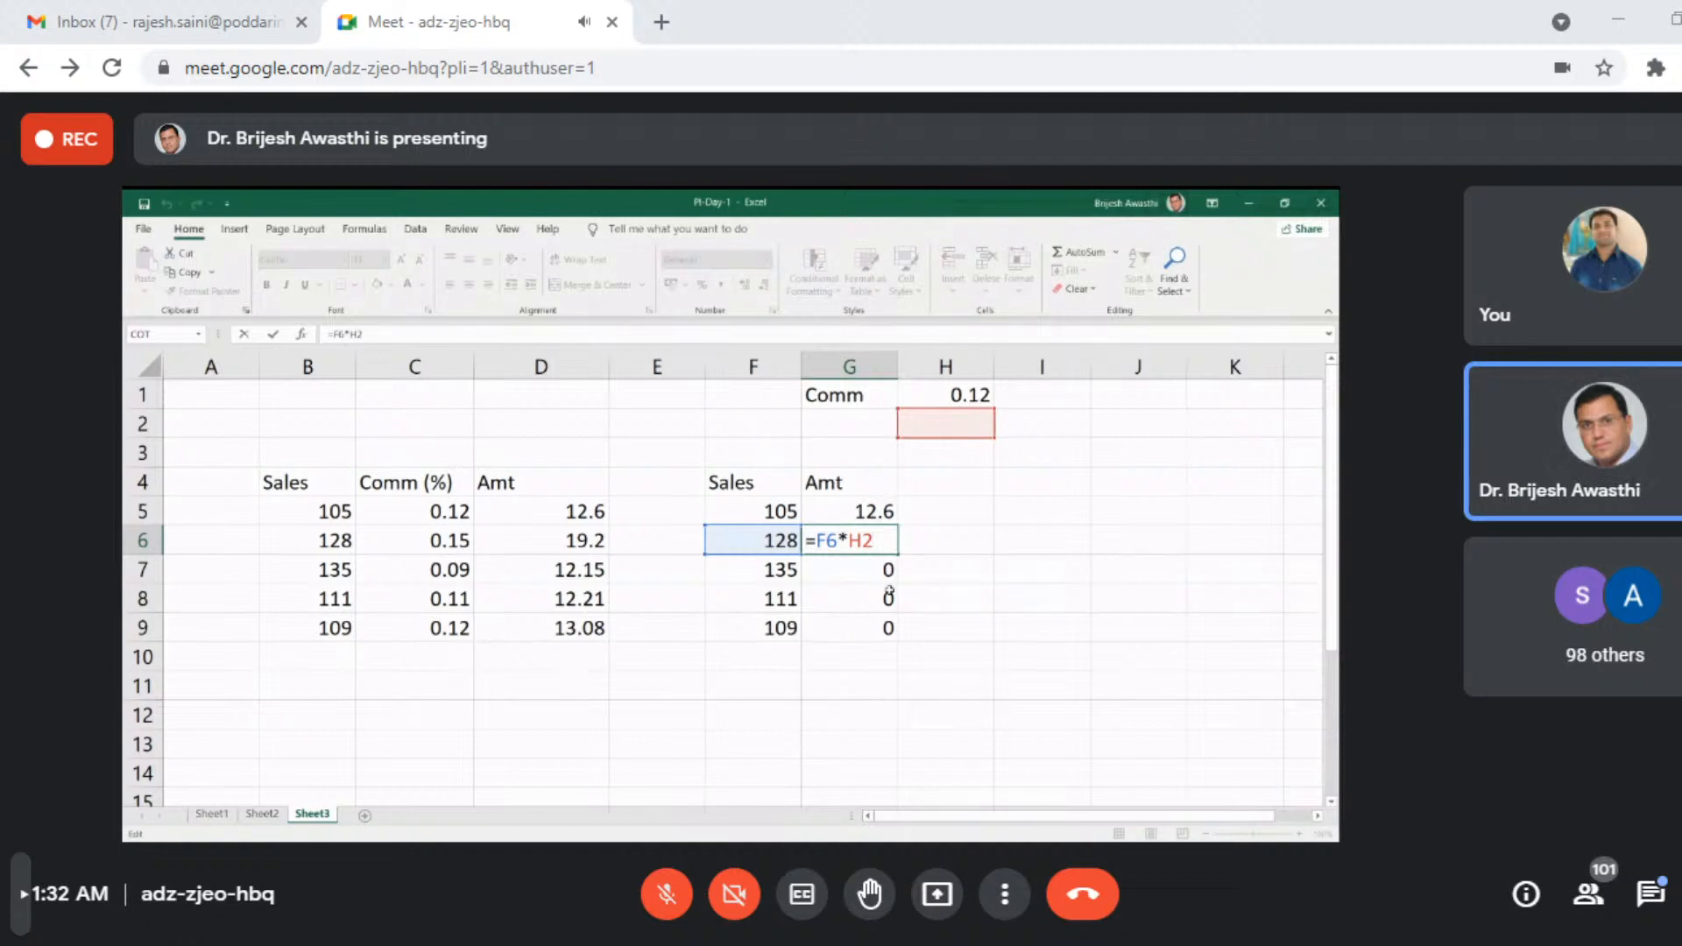
key("Escape")
double_click(871, 630)
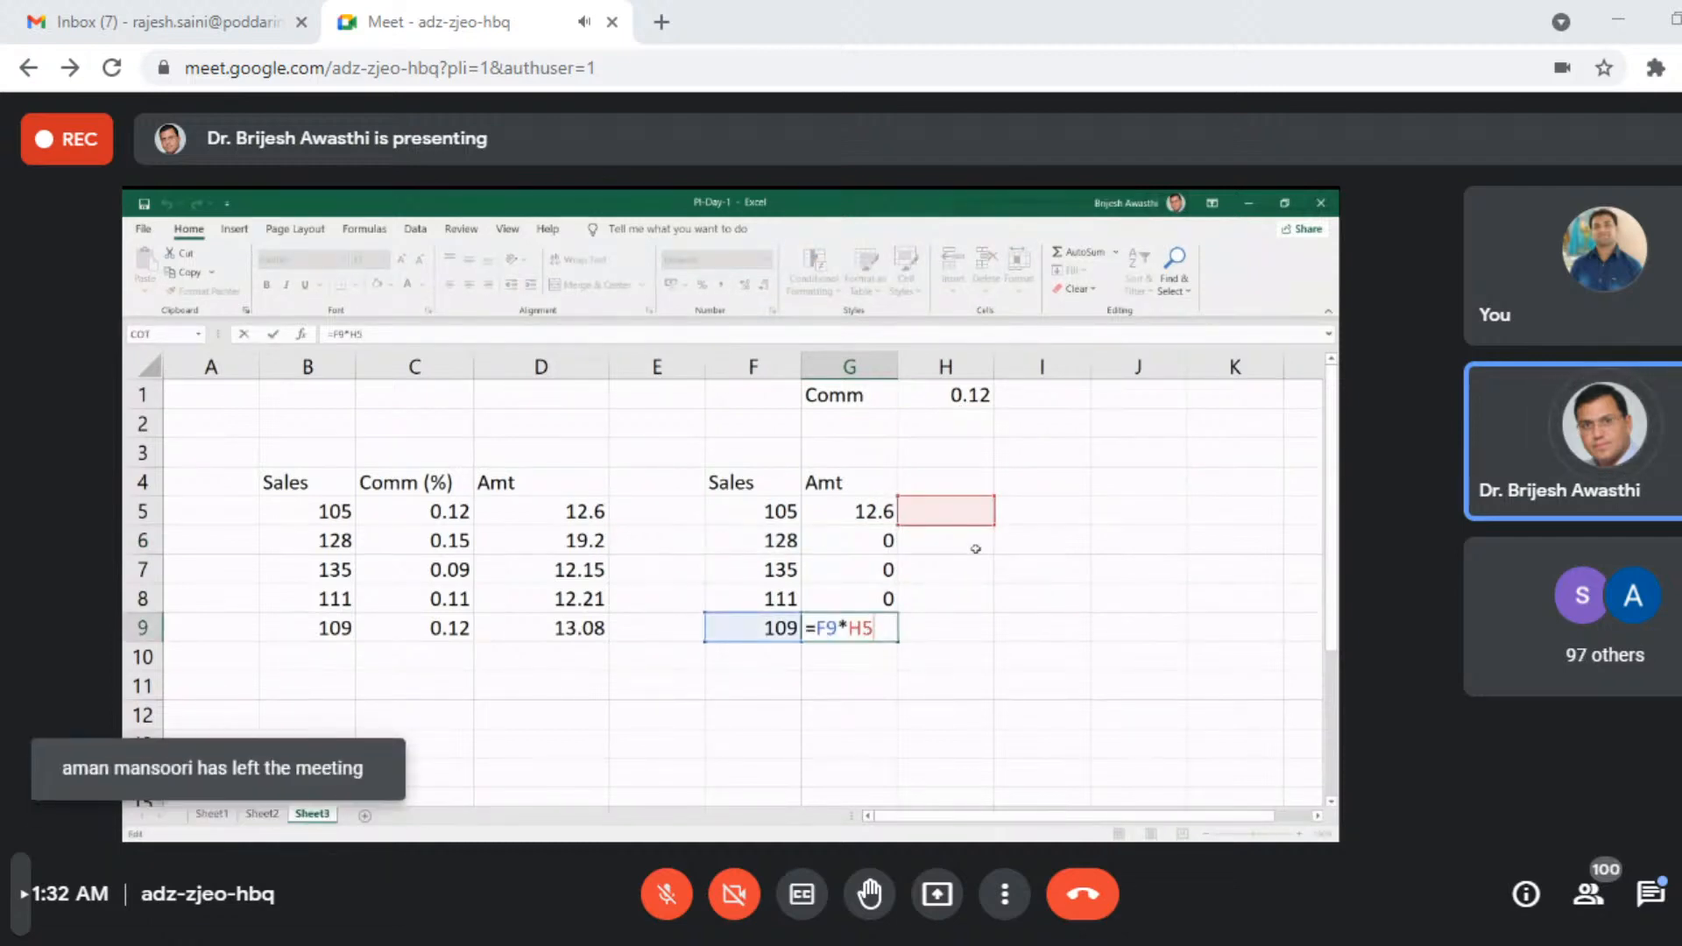
key("Escape")
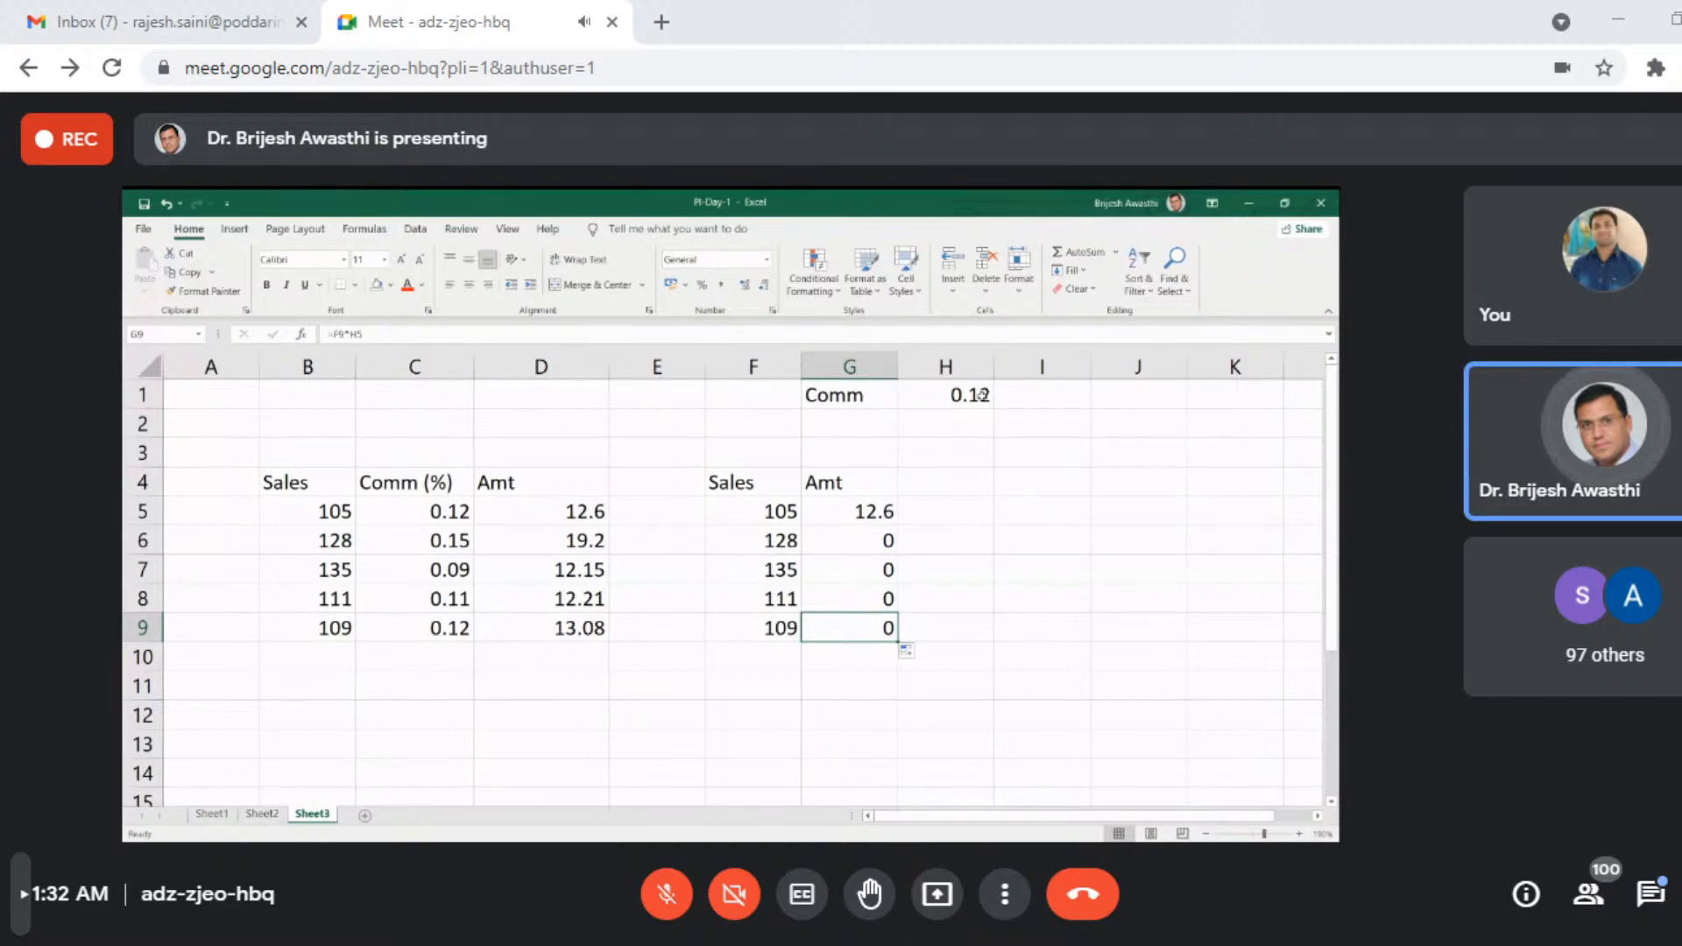
left_click_drag(848, 540, 876, 681)
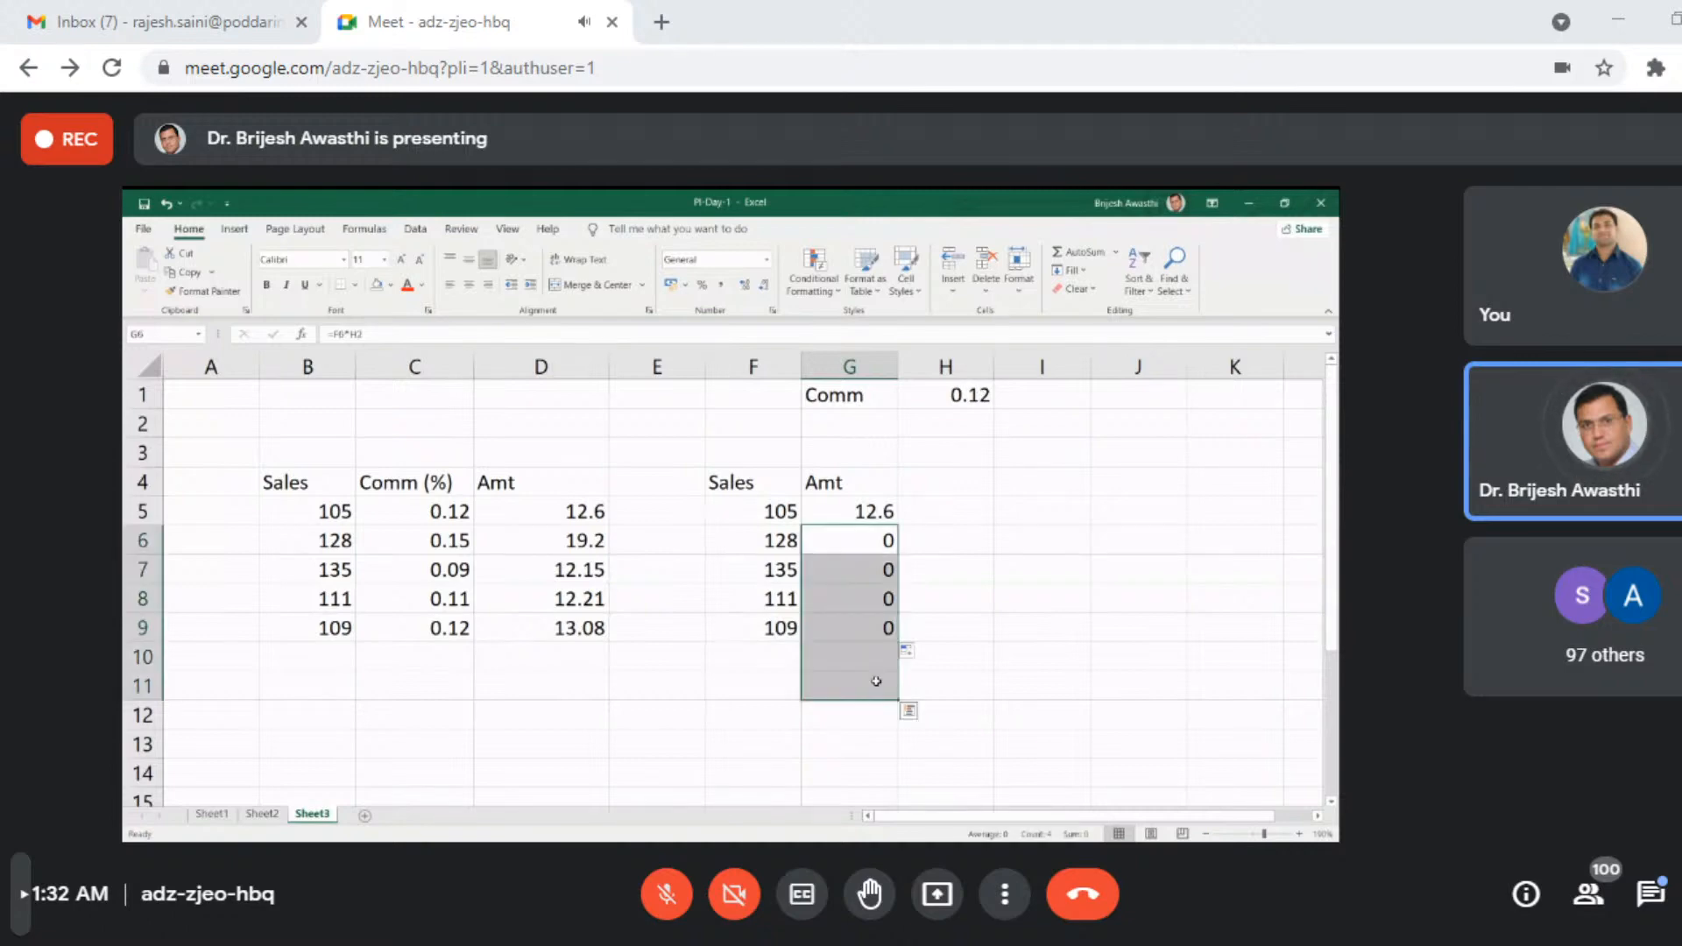
key("Delete")
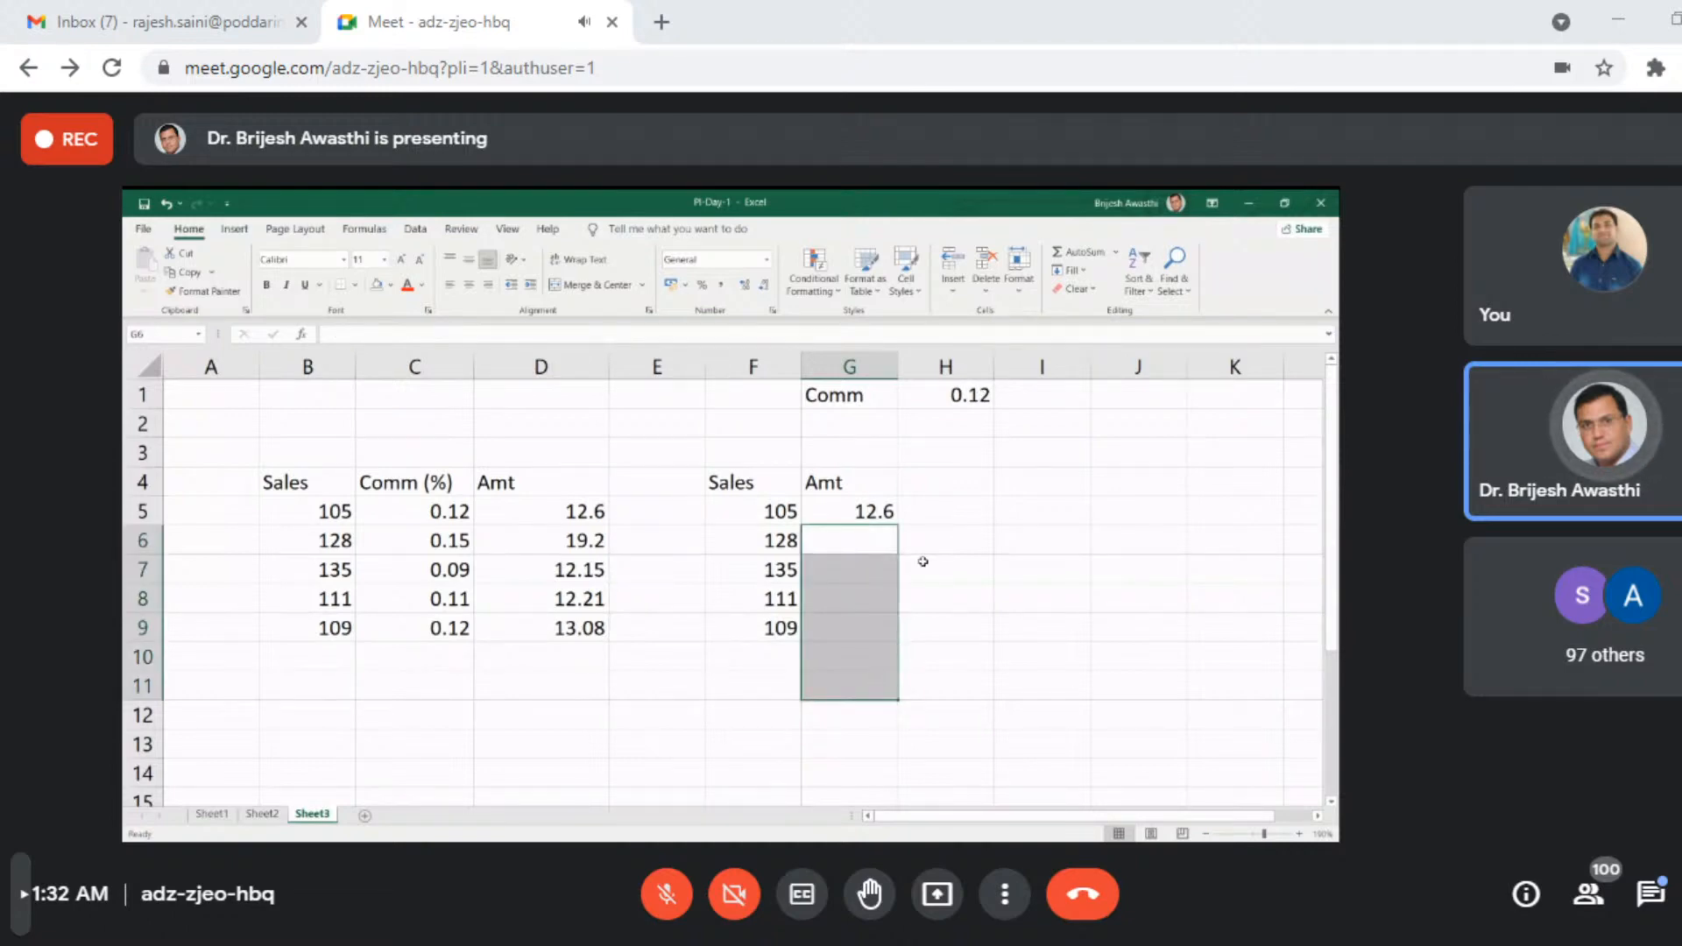
- Make the commission rate reference in G5 absolute so the formula reads =F5*$H$1
double_click(894, 516)
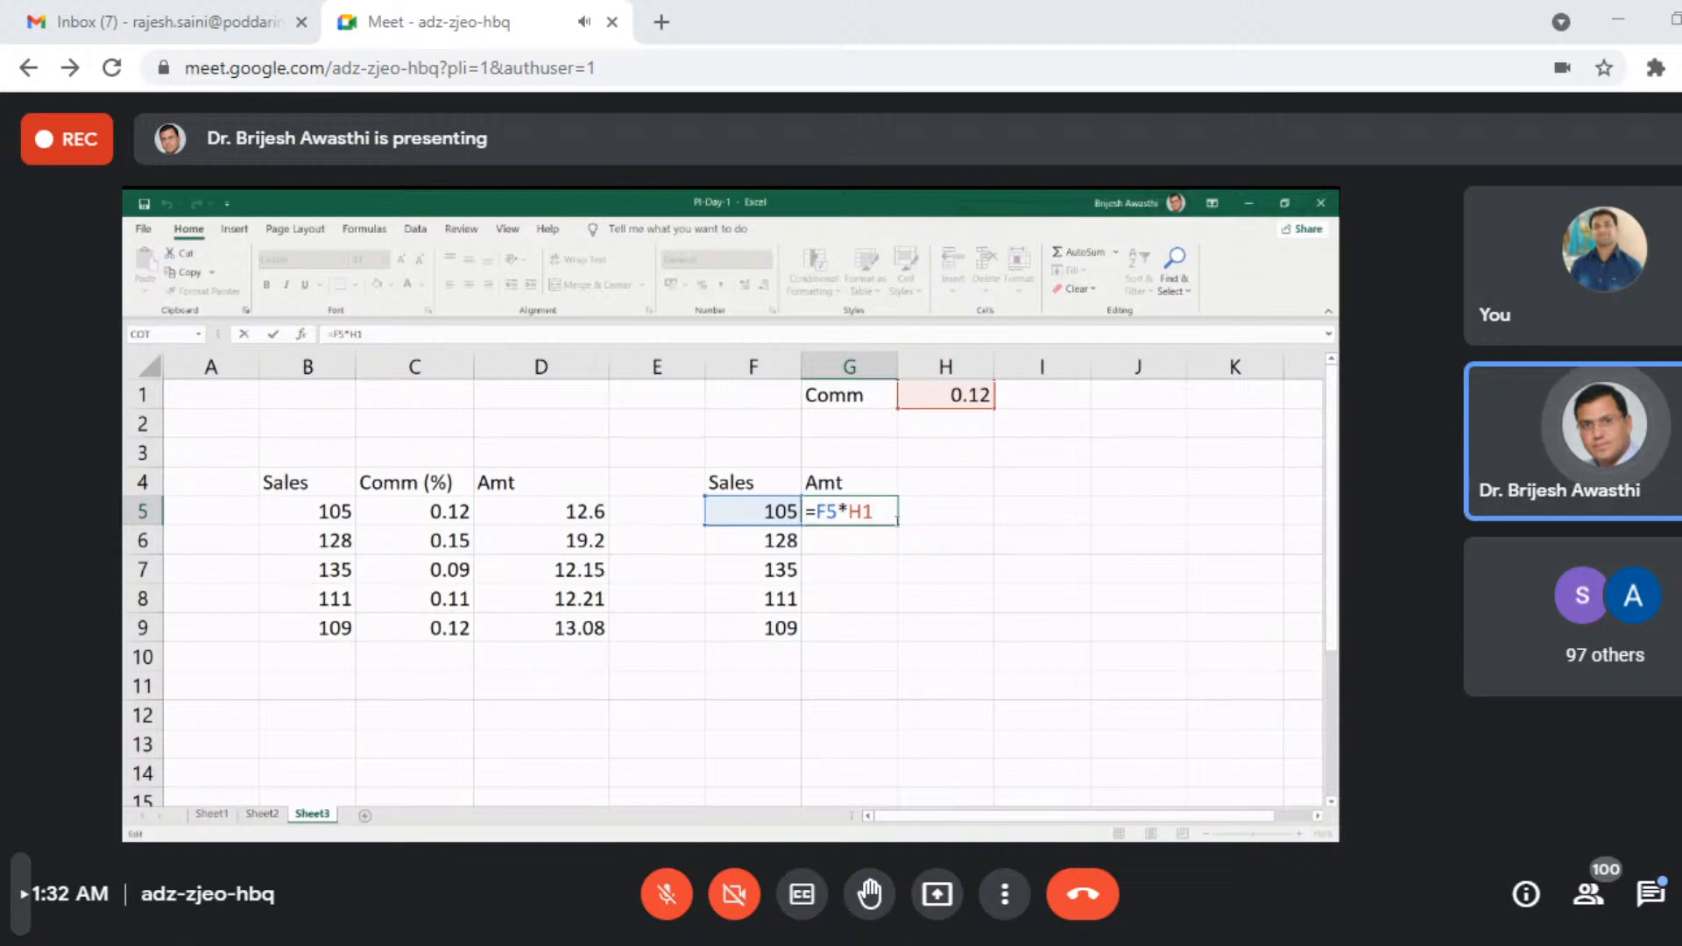
key("Left")
key("Left")
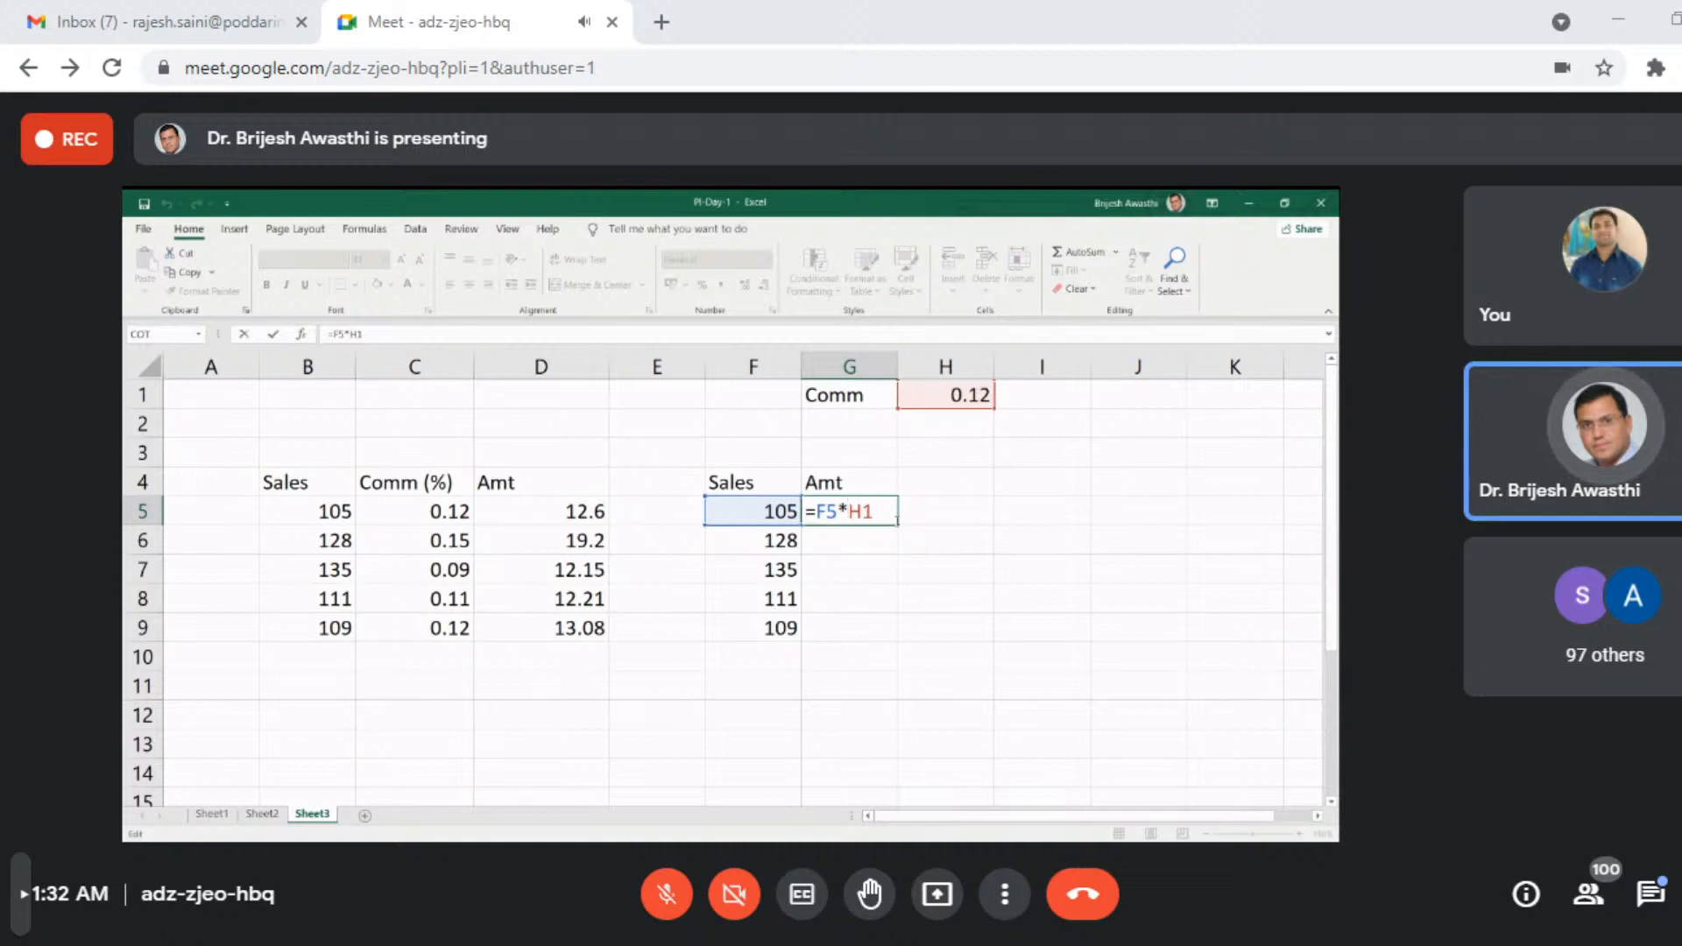
type("$")
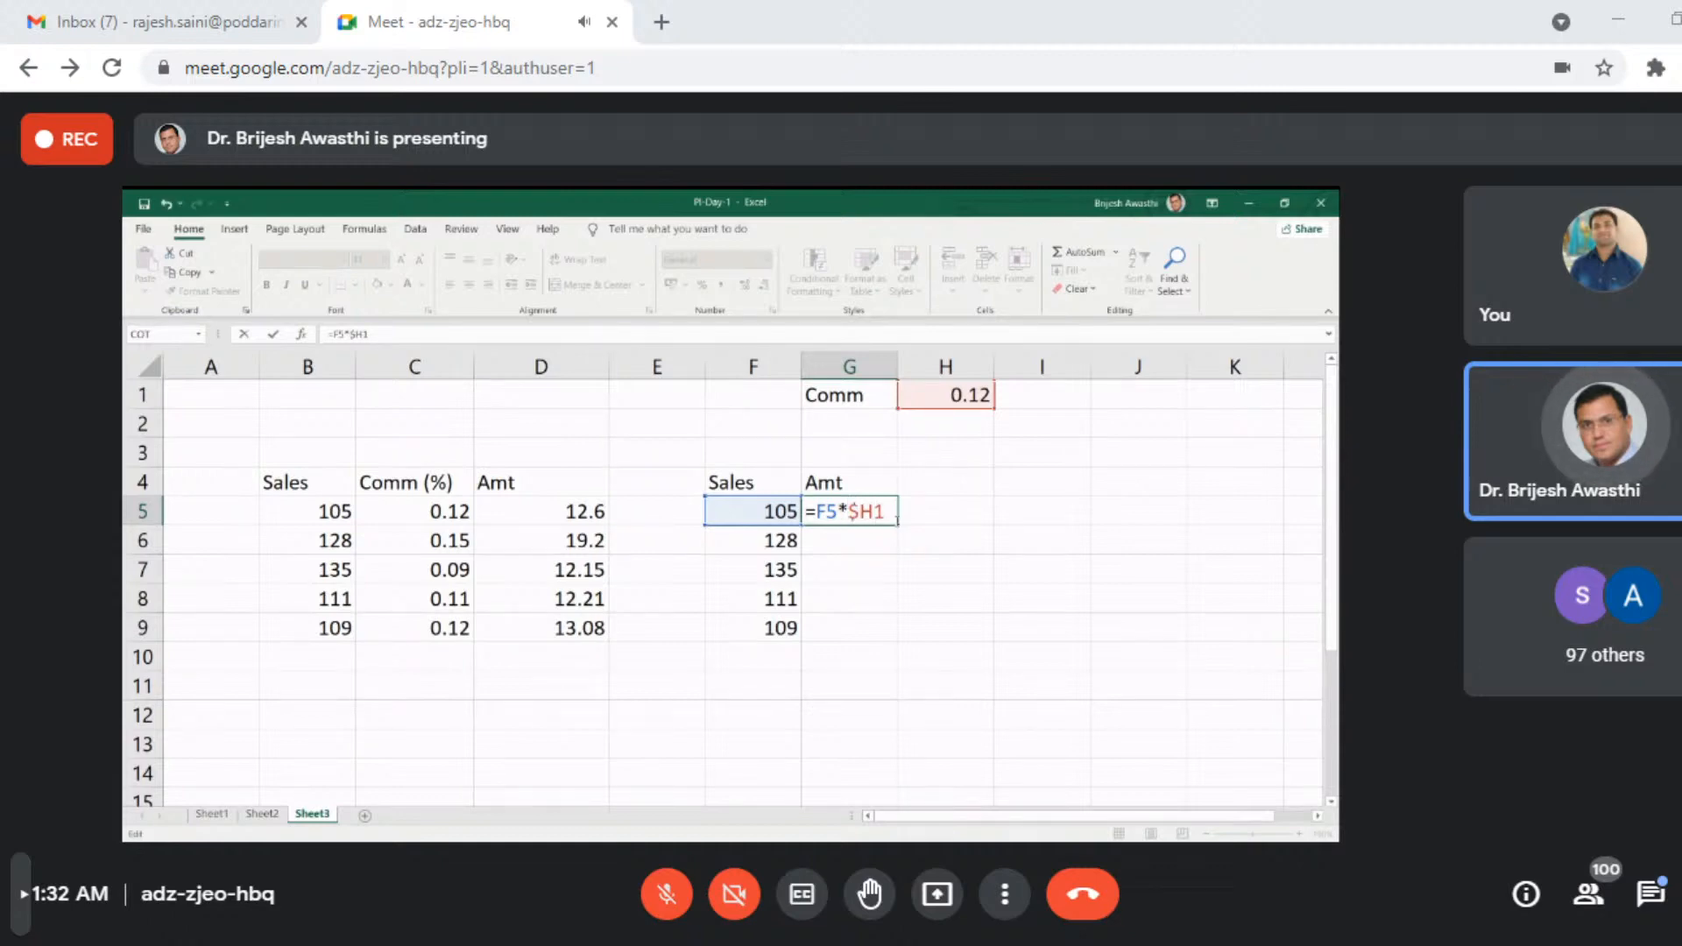
key("Right")
type("$")
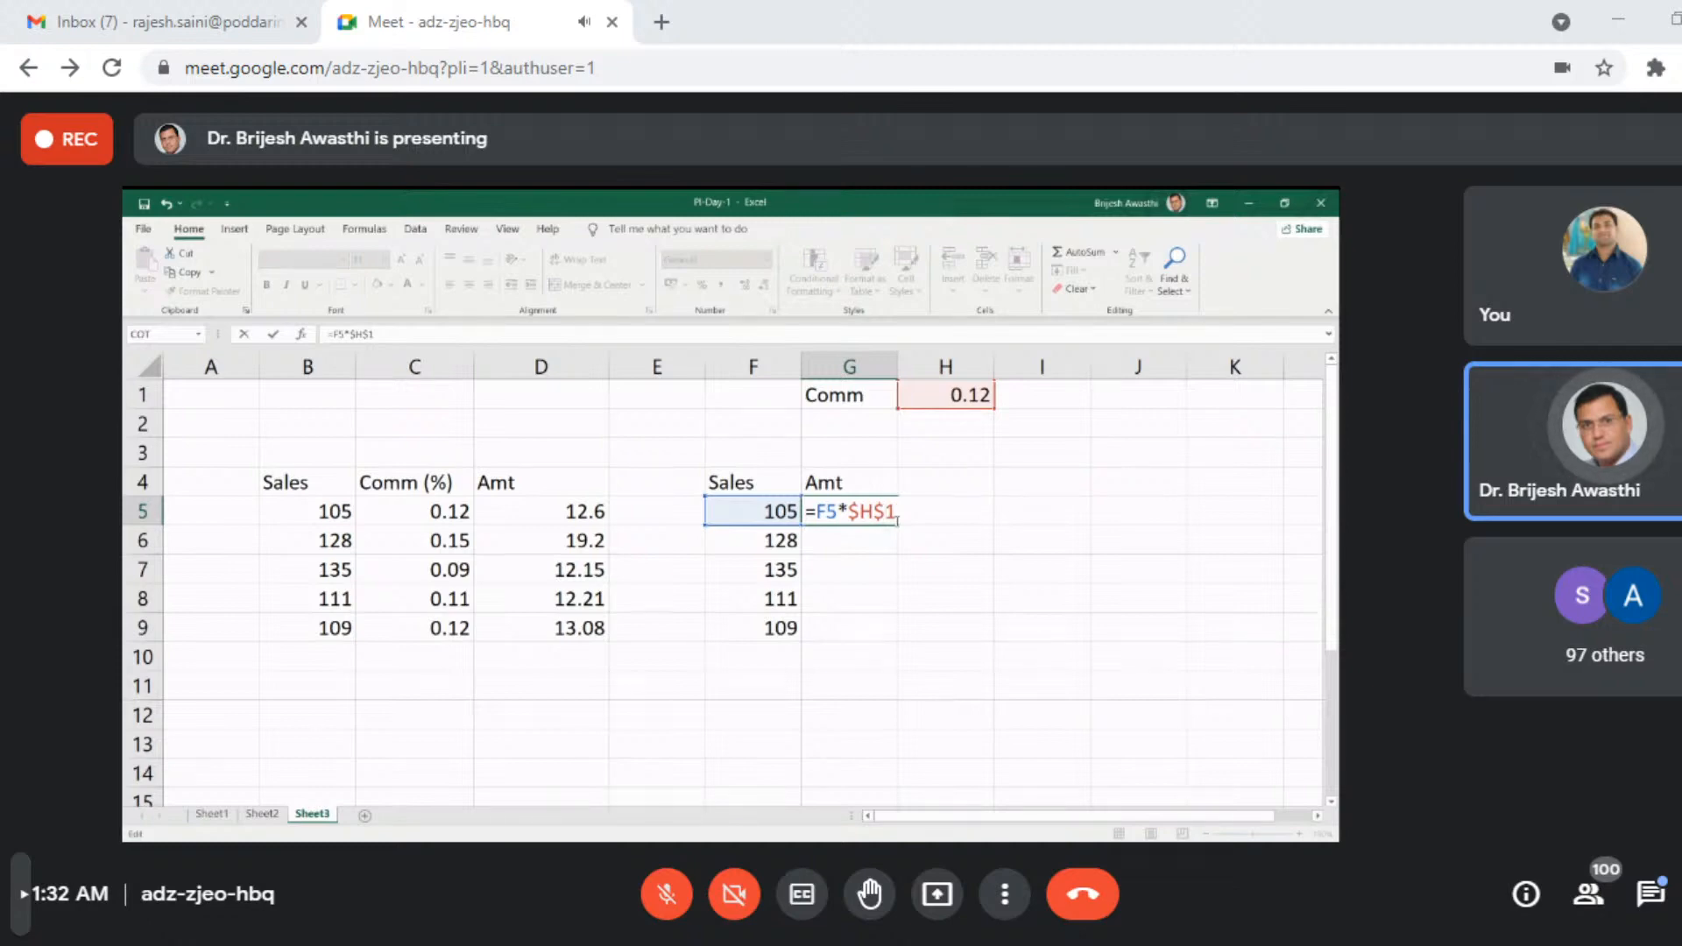
key("Return")
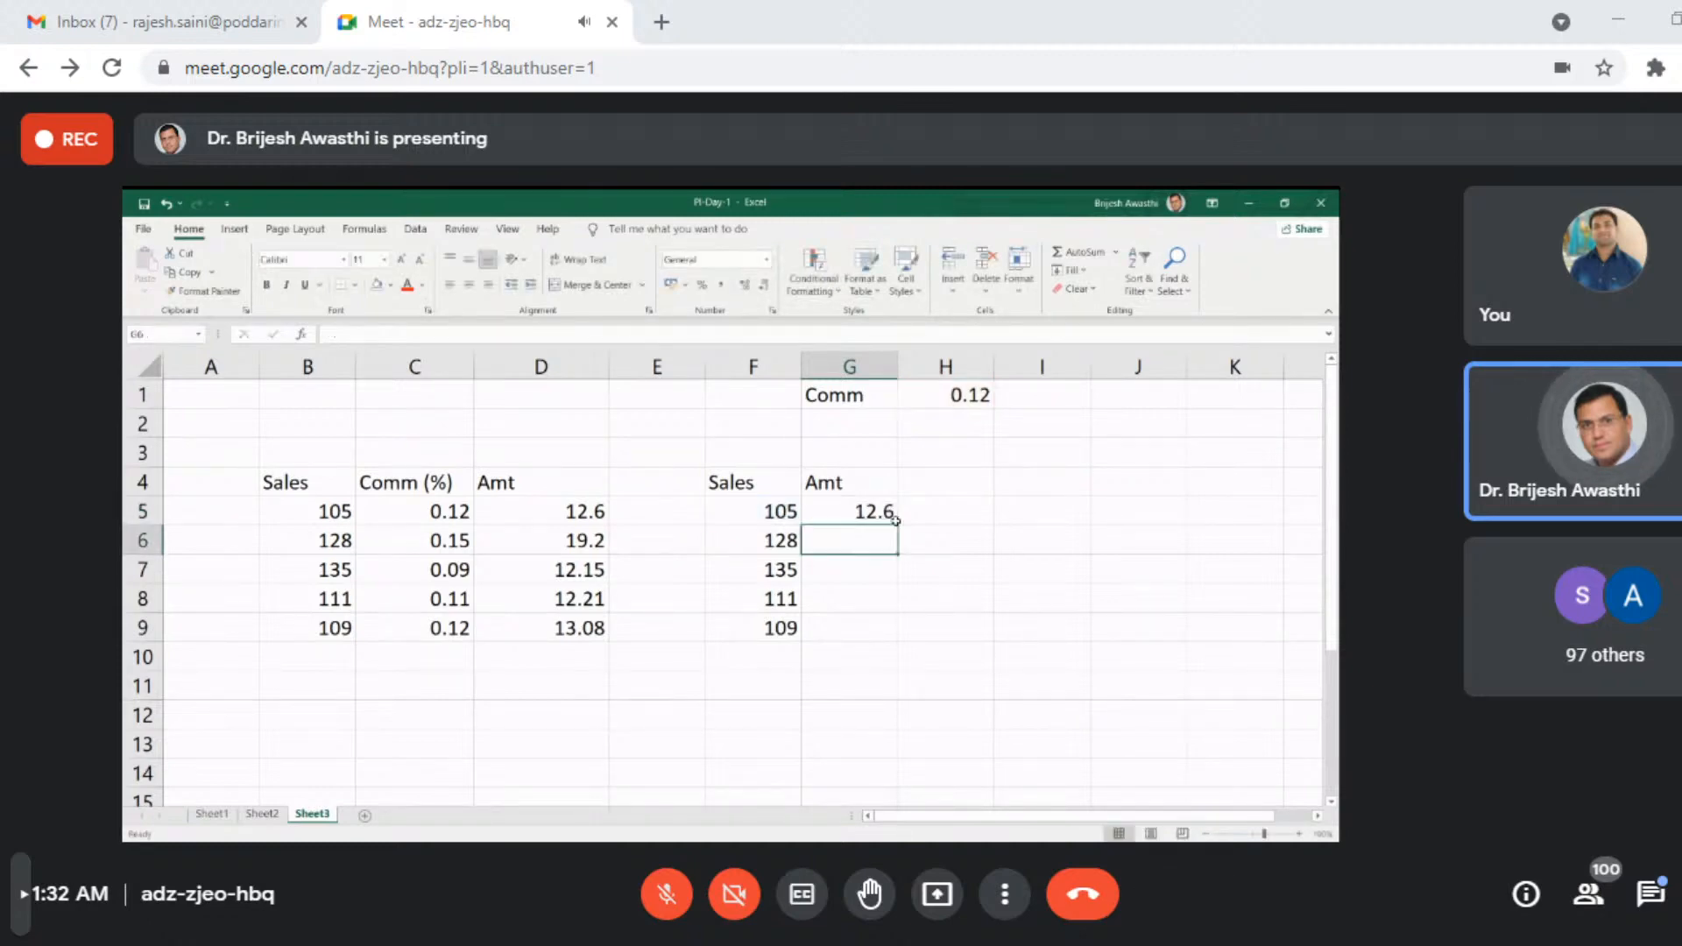
- Fill the absolute-reference formula from G5 down through G9 and inspect the references in G9, G8 and G7
left_click(889, 517)
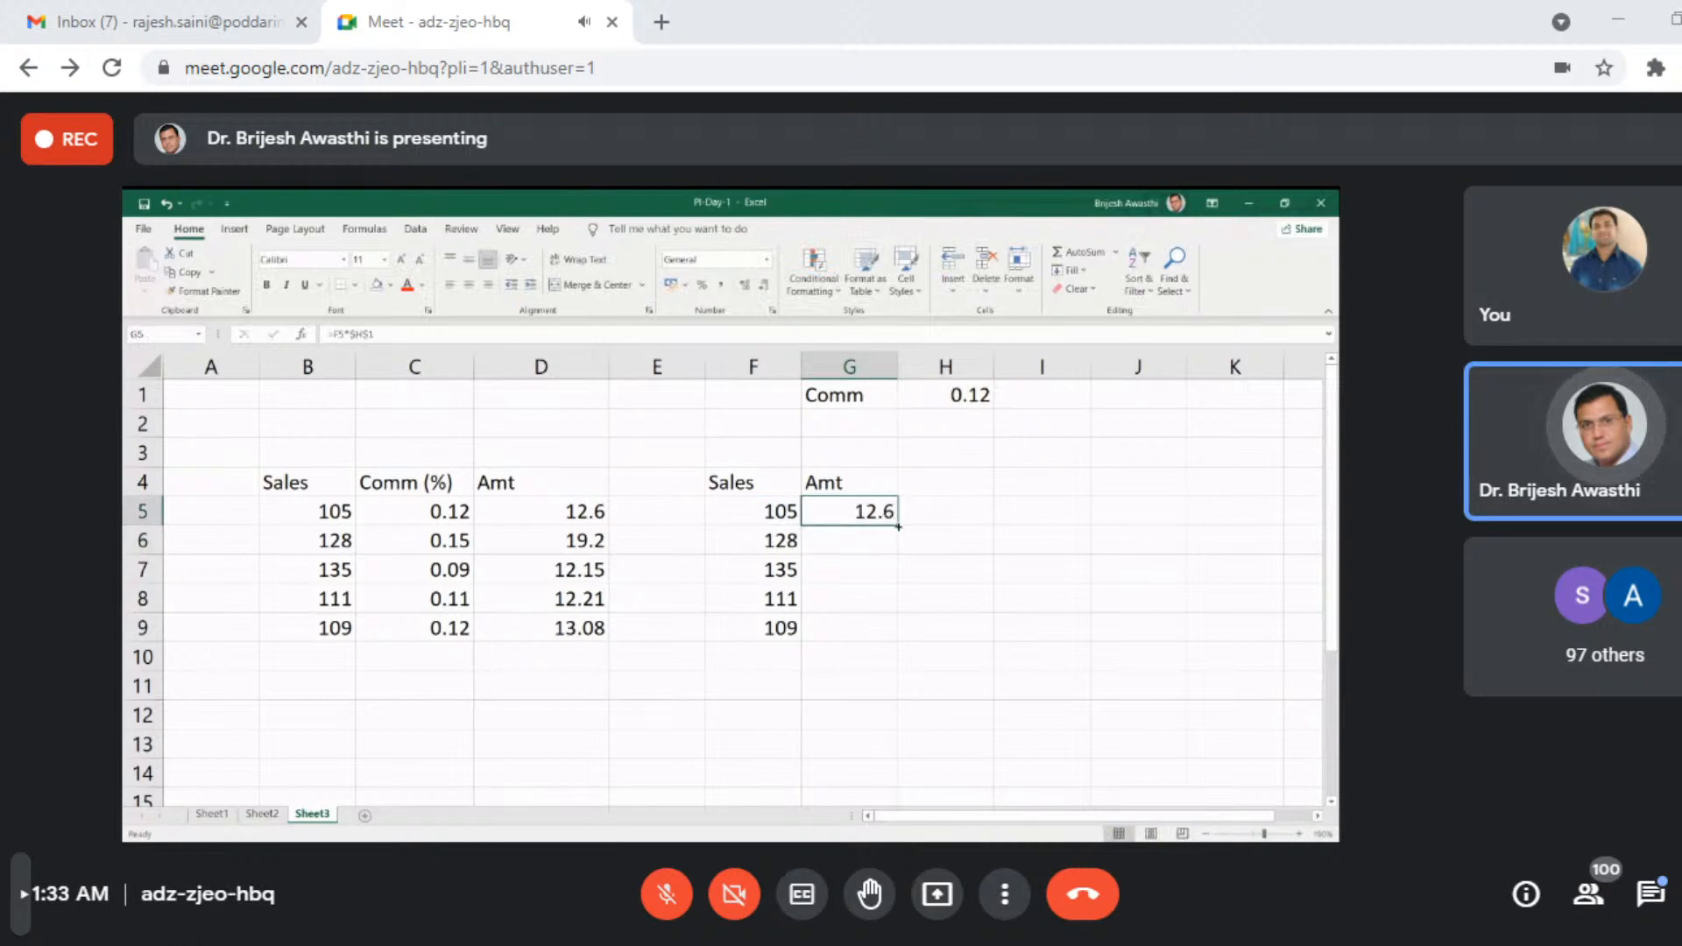
left_click_drag(897, 526, 898, 639)
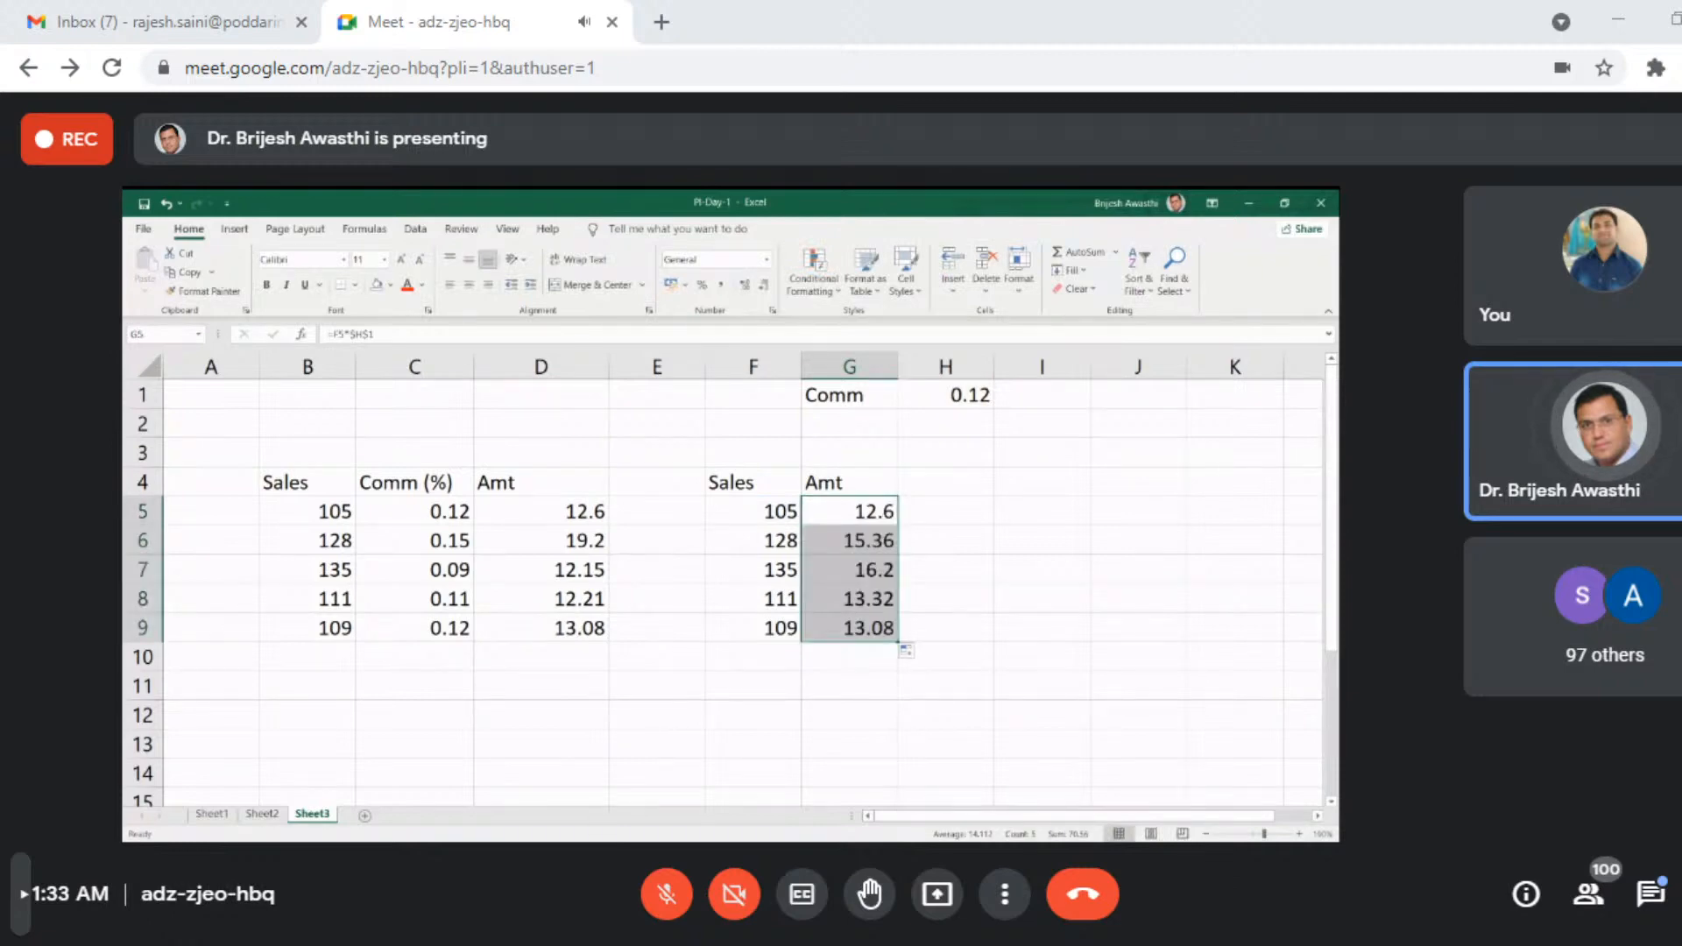
double_click(859, 629)
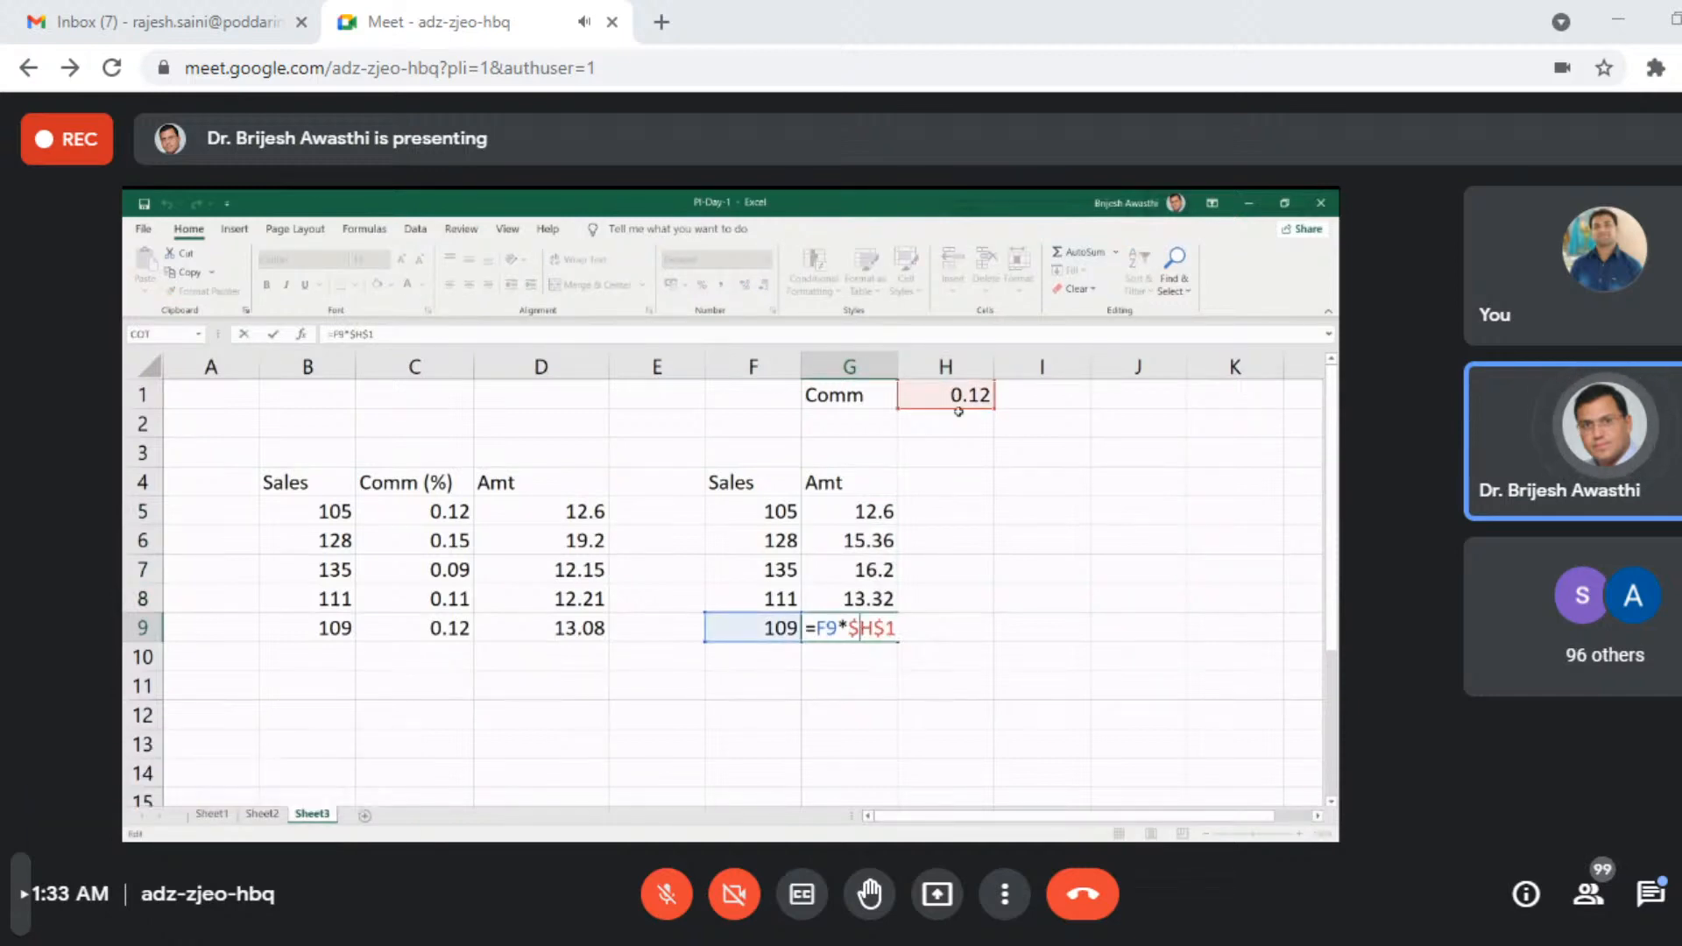
key("Escape")
double_click(873, 601)
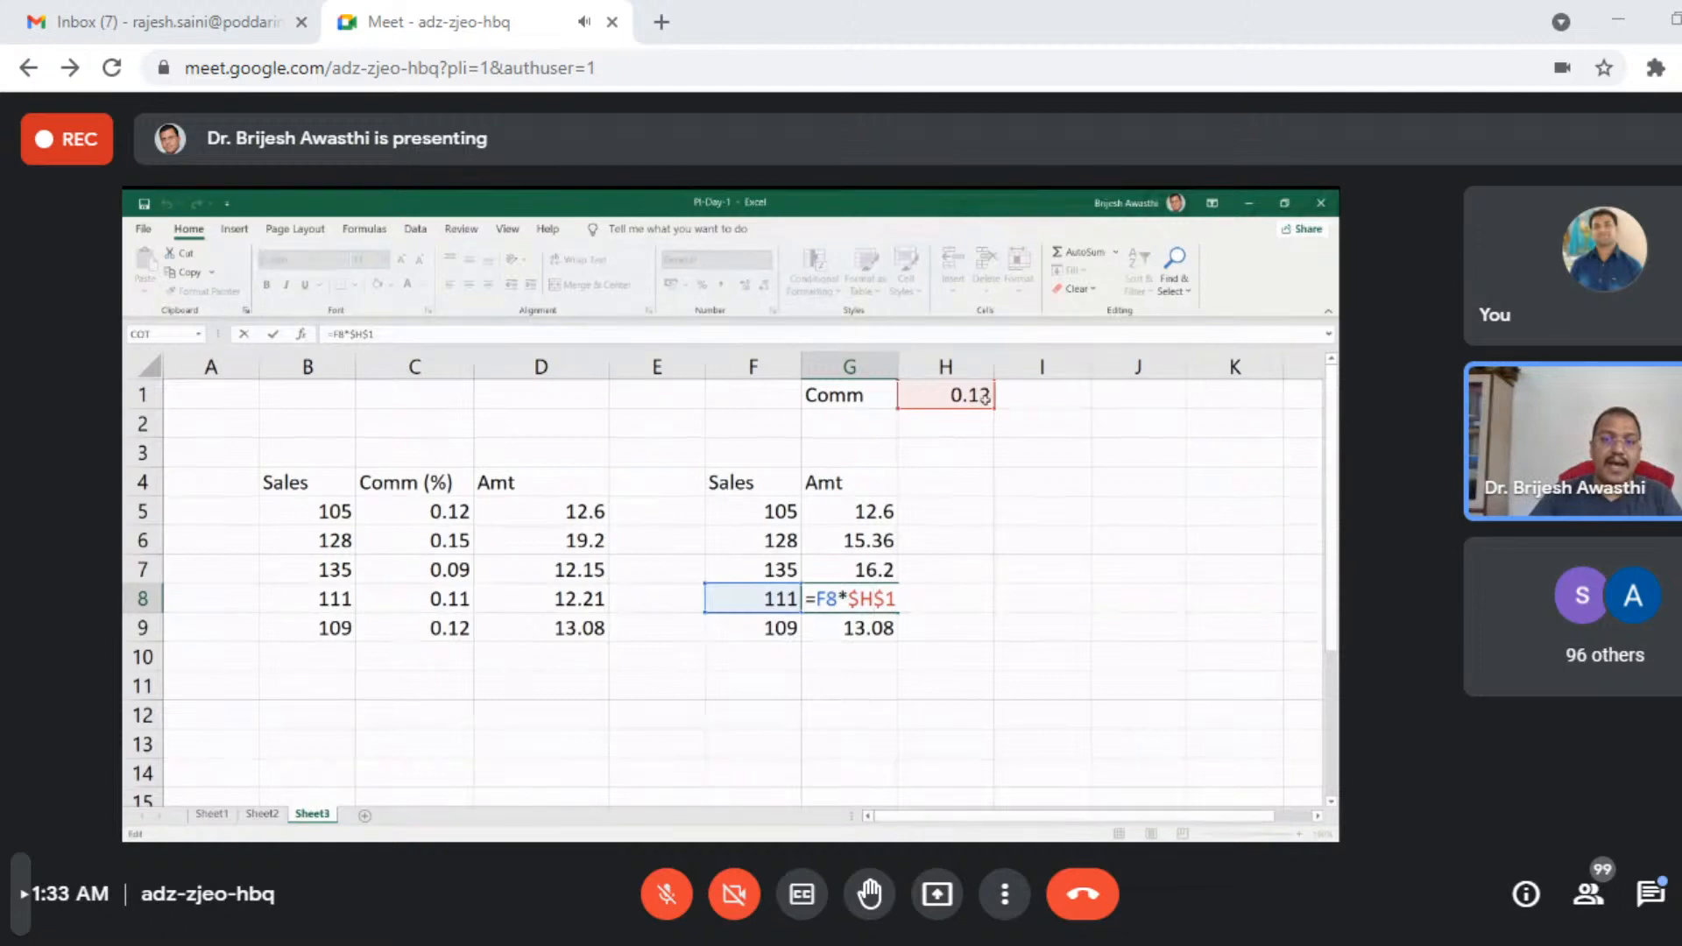
left_click(866, 563)
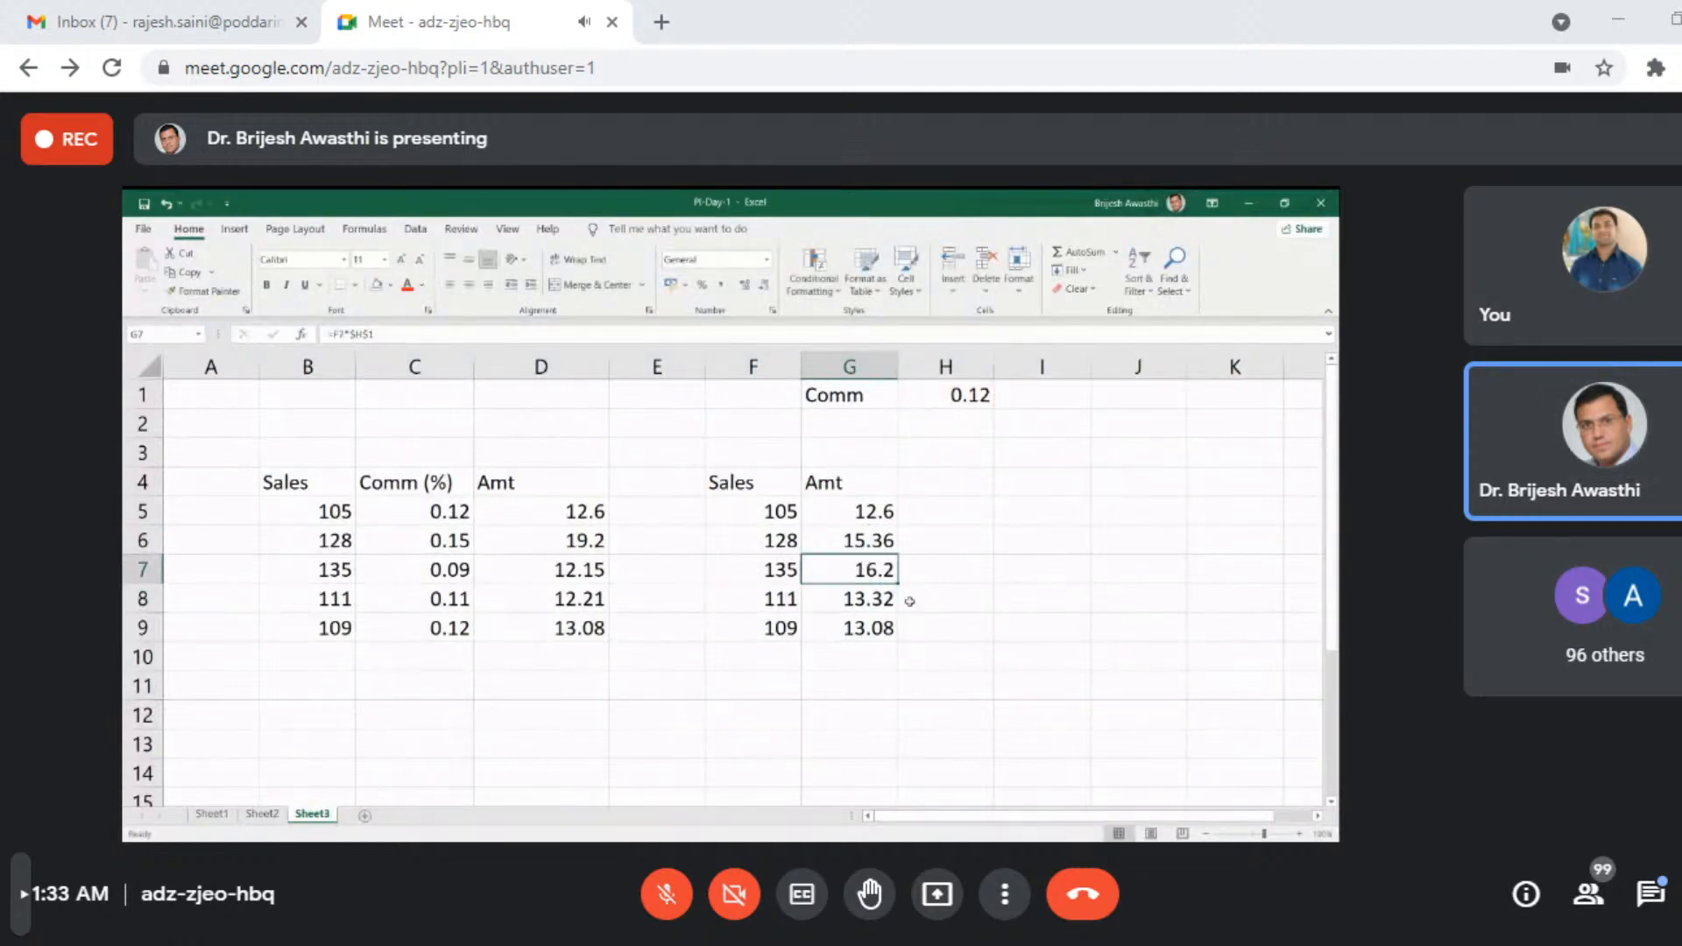
- Clear G6:G10 and rebuild the commission formula in G5 as =F5*$H$1 with an absolute reference to the rate
left_click_drag(876, 546, 852, 667)
key("Delete")
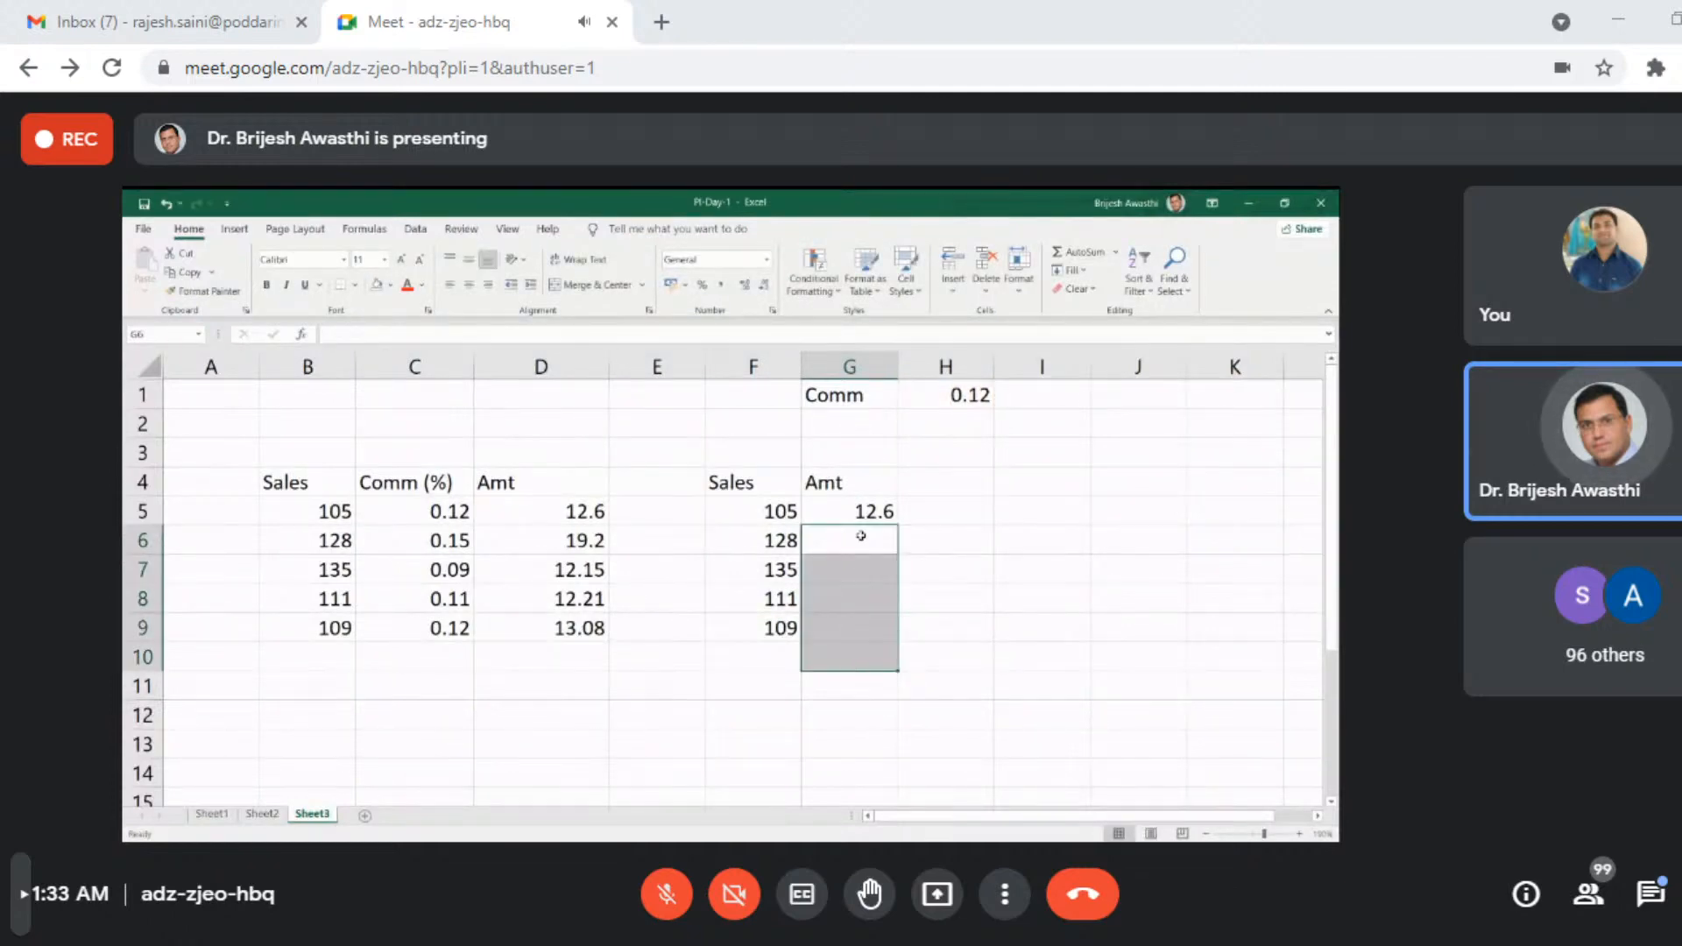
double_click(870, 511)
left_click_drag(847, 511, 907, 509)
key("BackSpace")
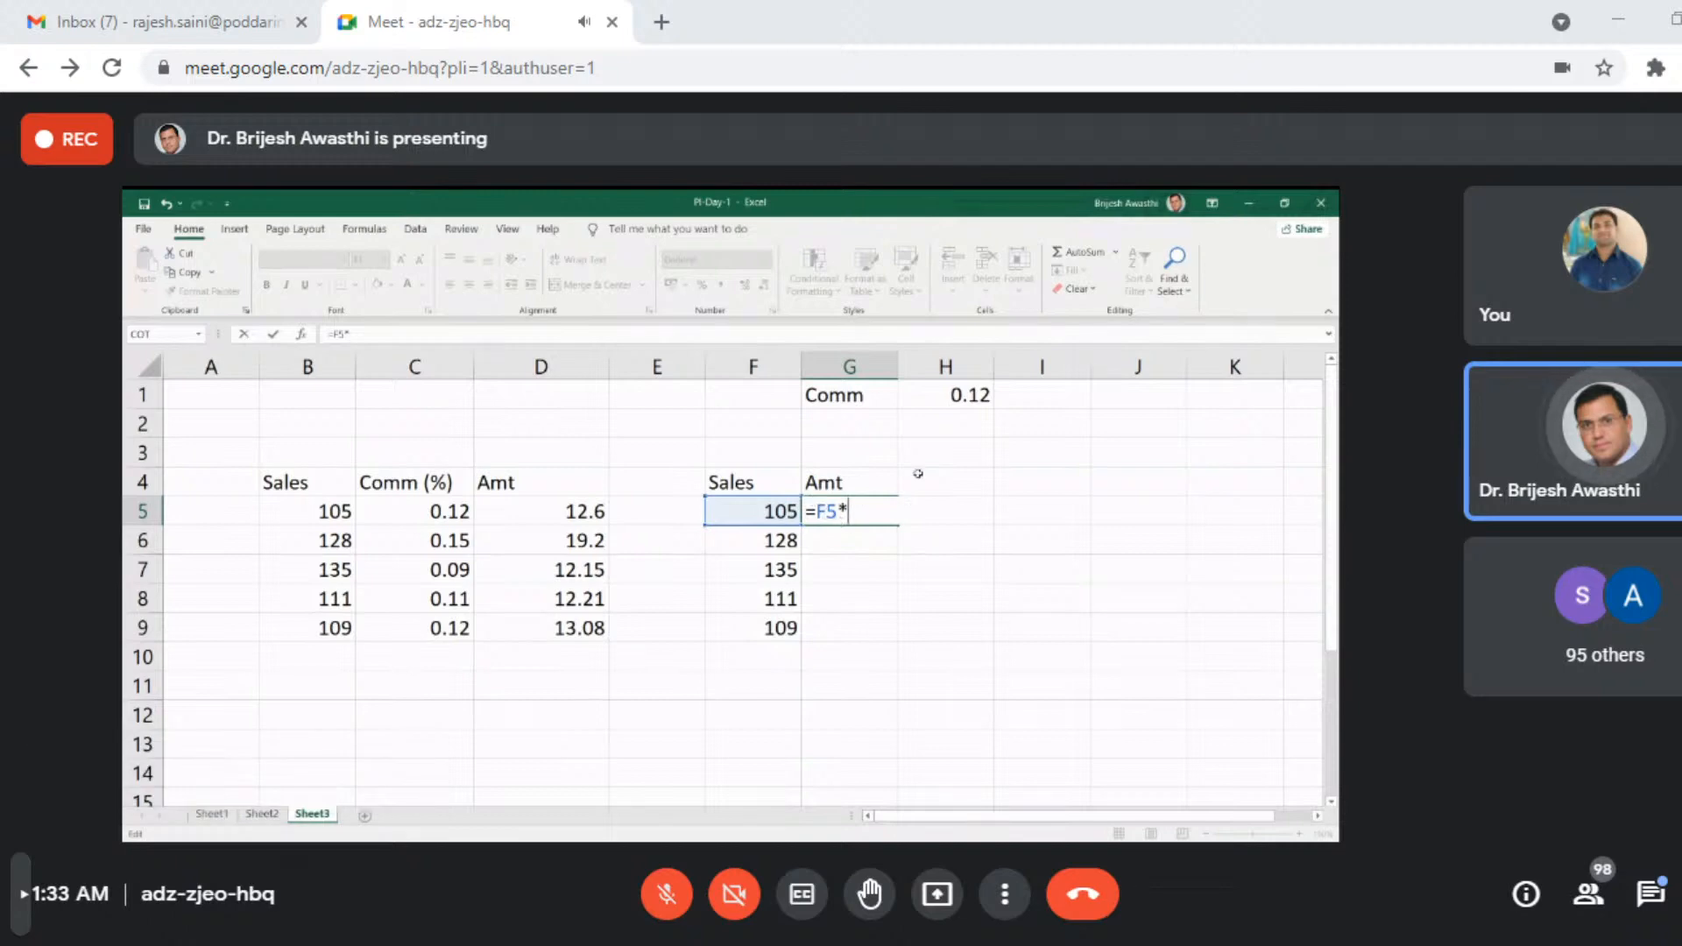
left_click(982, 398)
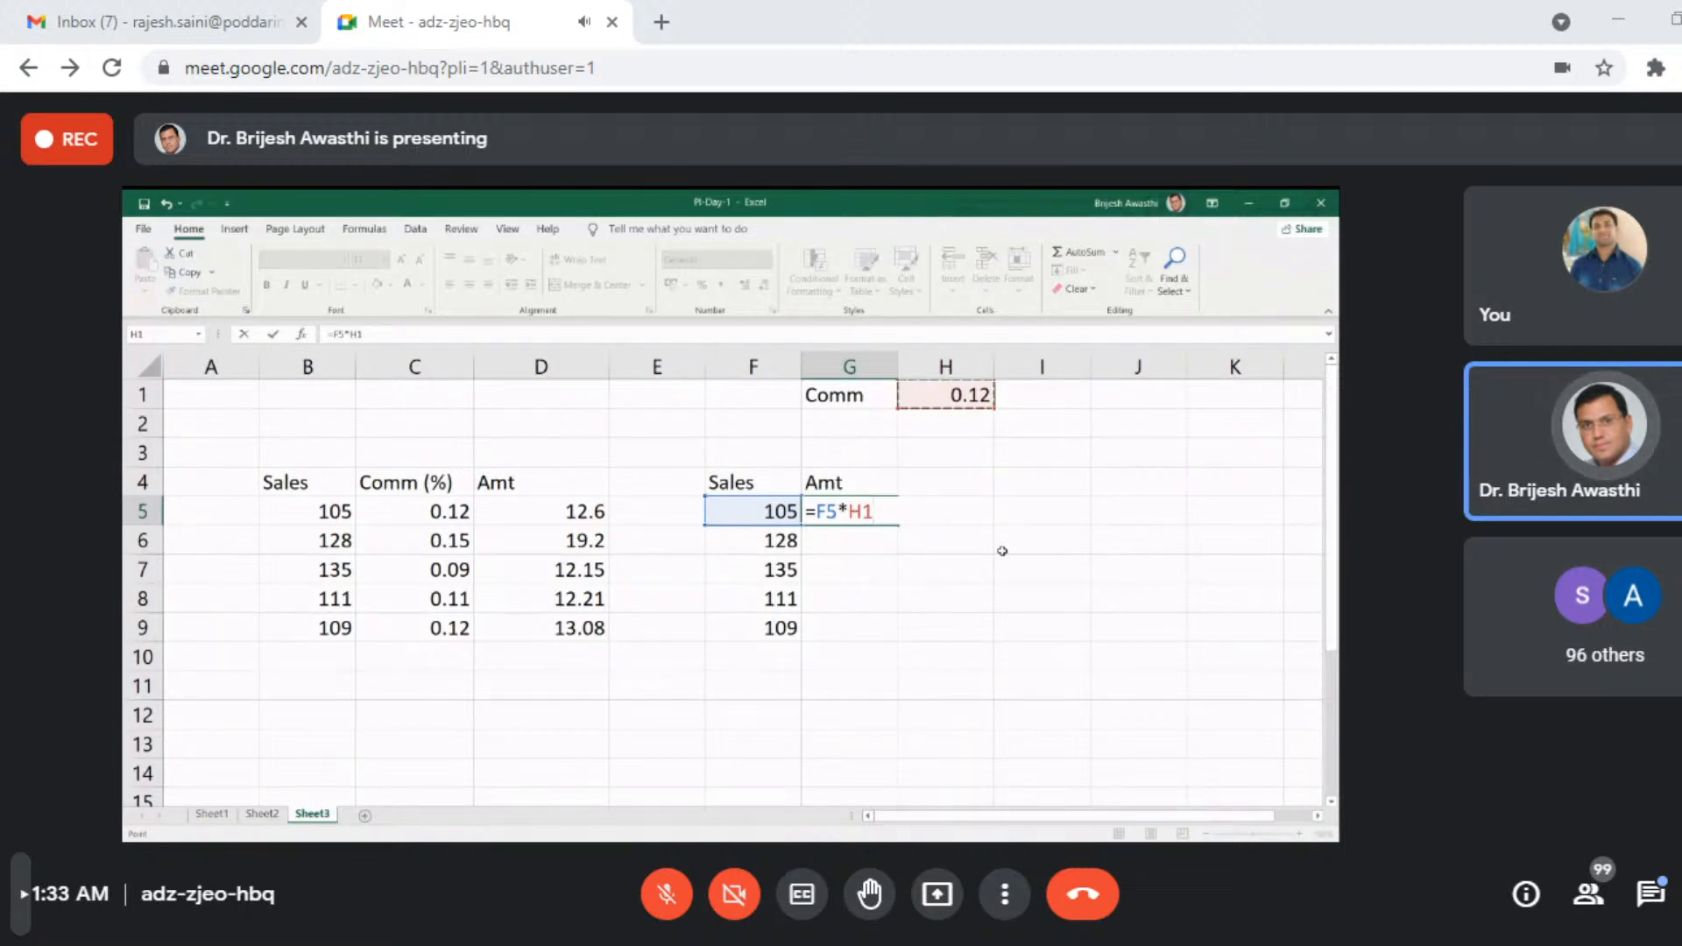
key("F4")
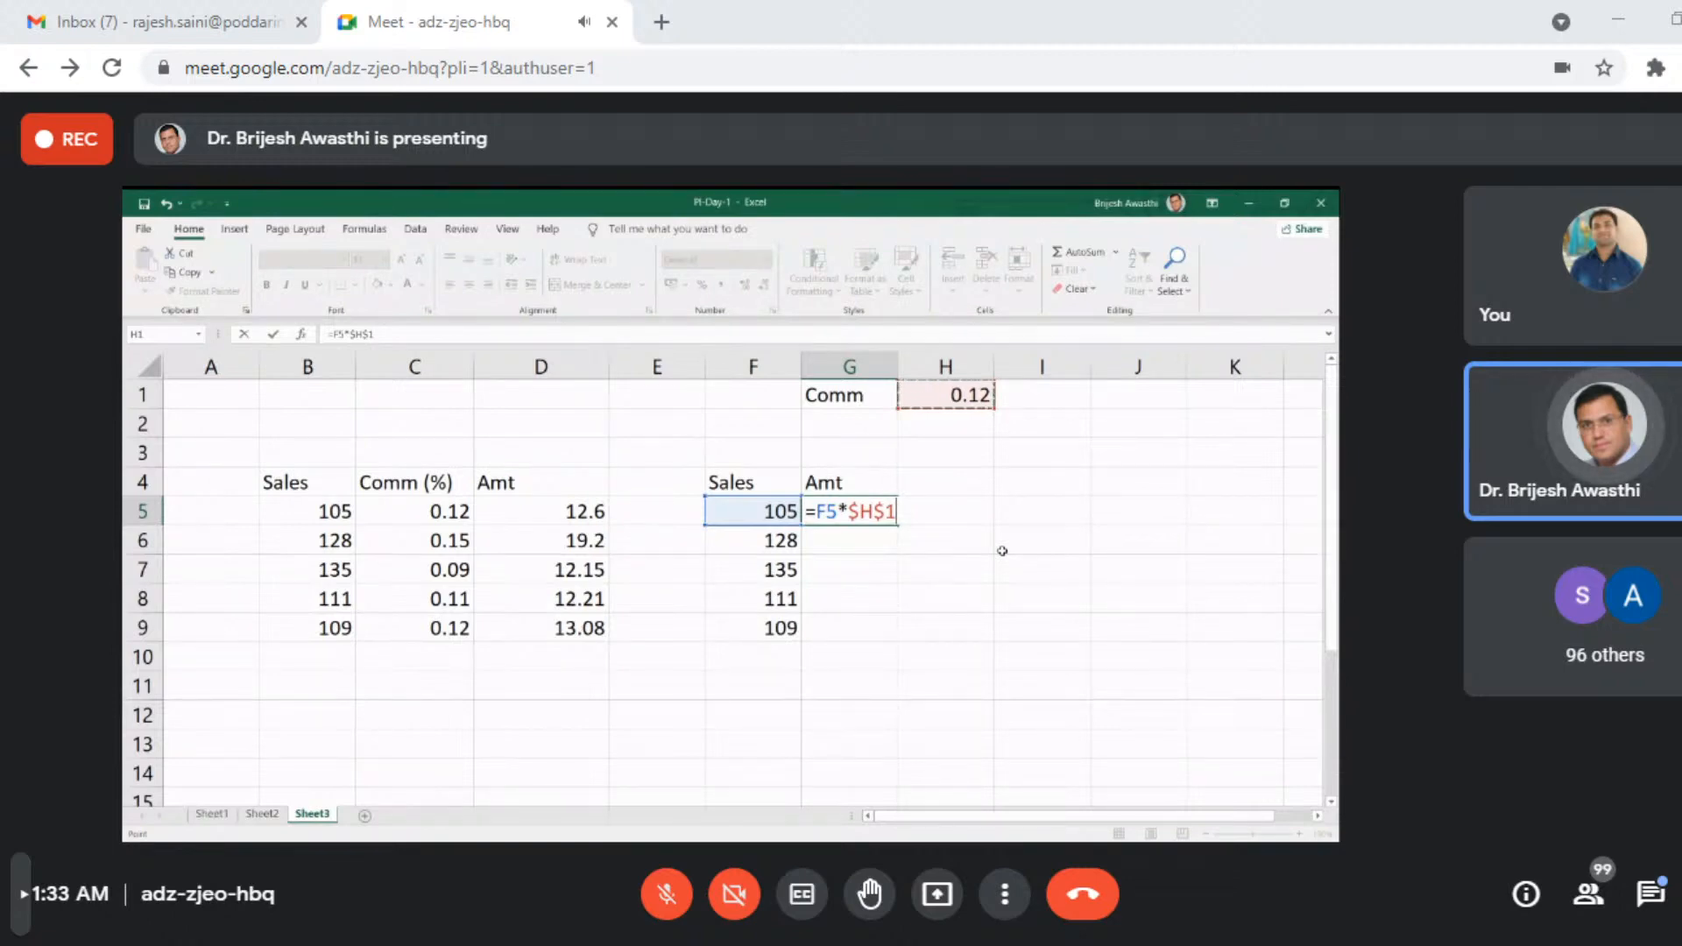
key("Return")
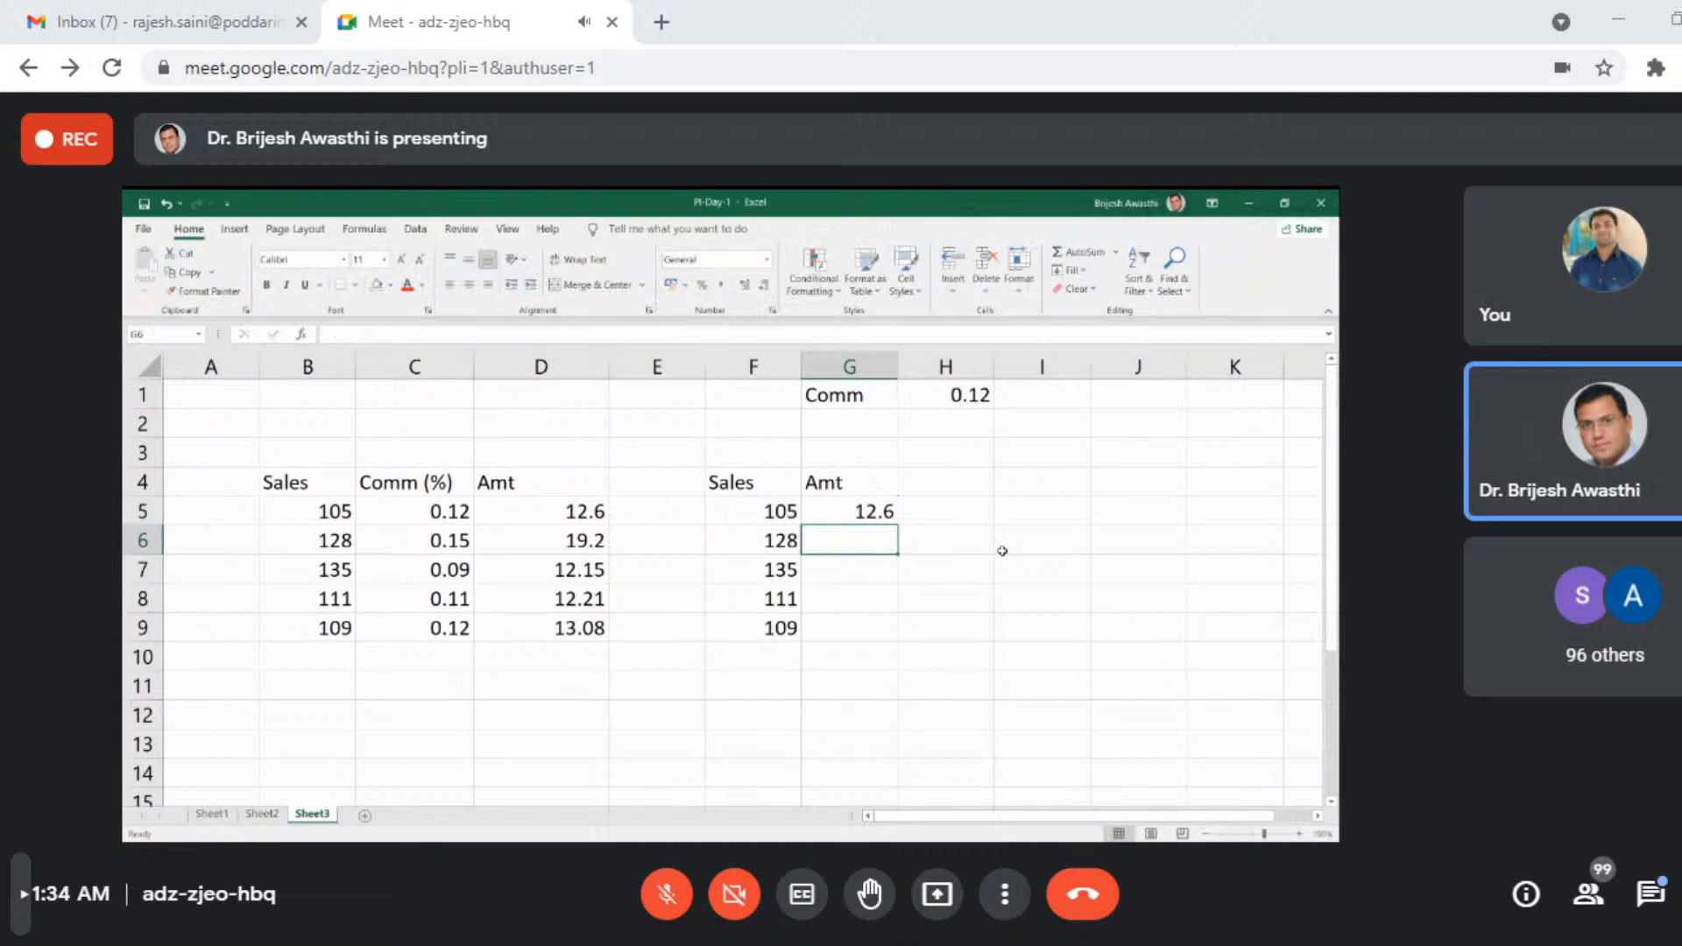
- Fill the G5 formula down through G9 and inspect the cell references in G9
left_click(874, 517)
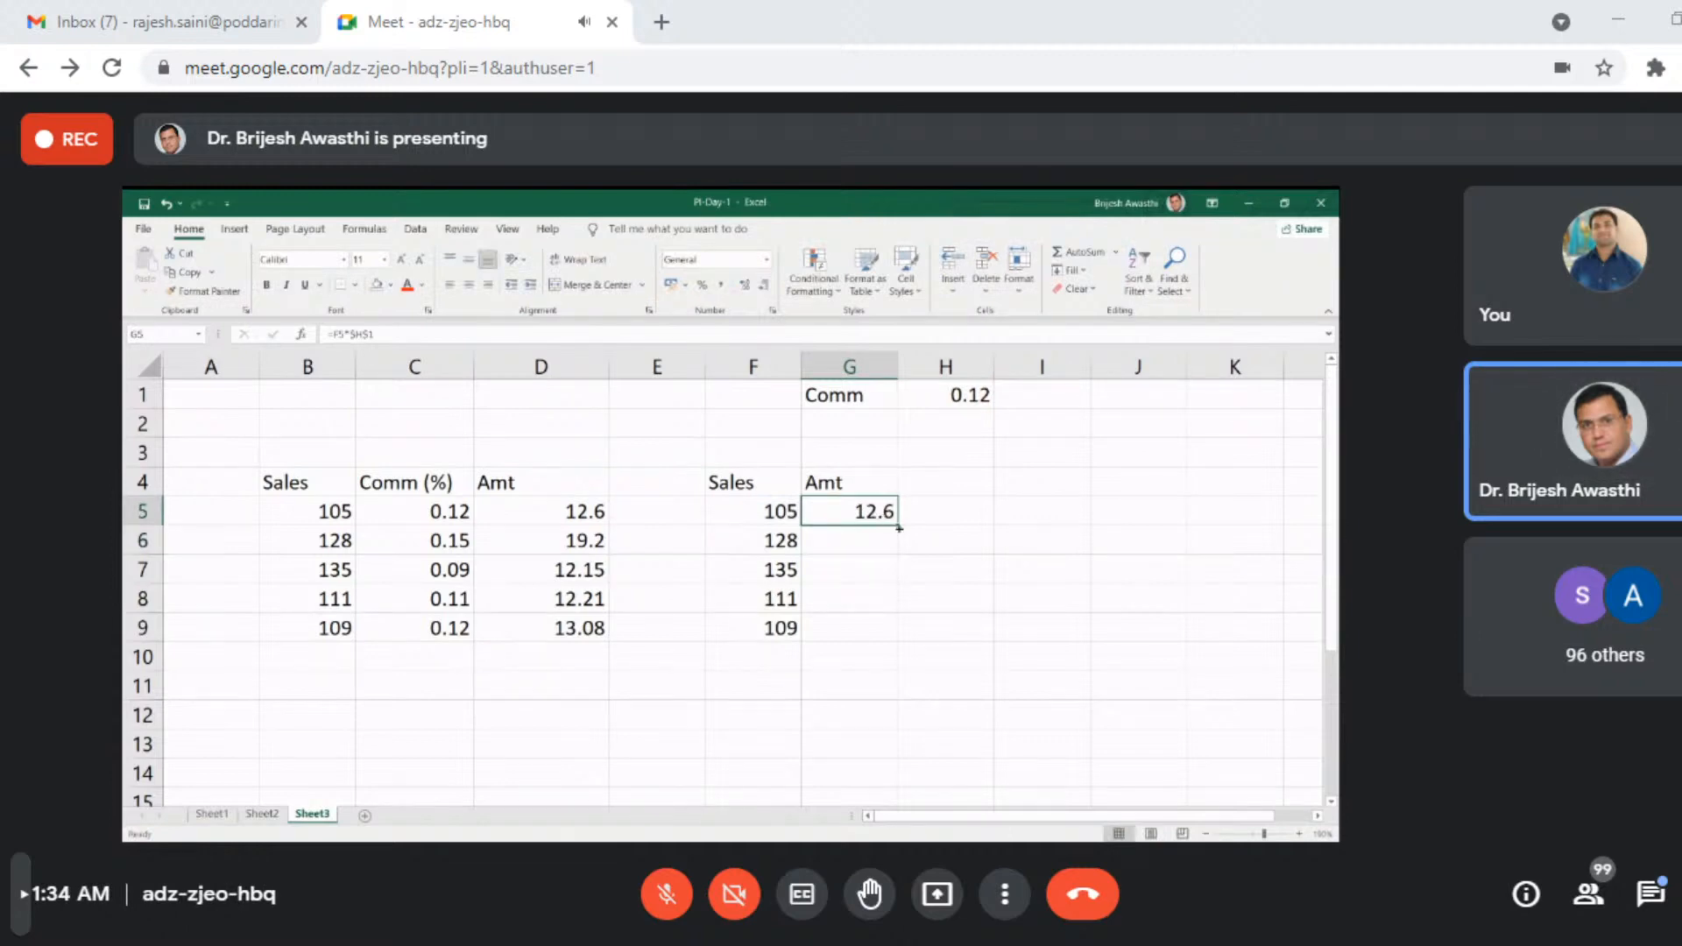
left_click_drag(899, 527, 902, 644)
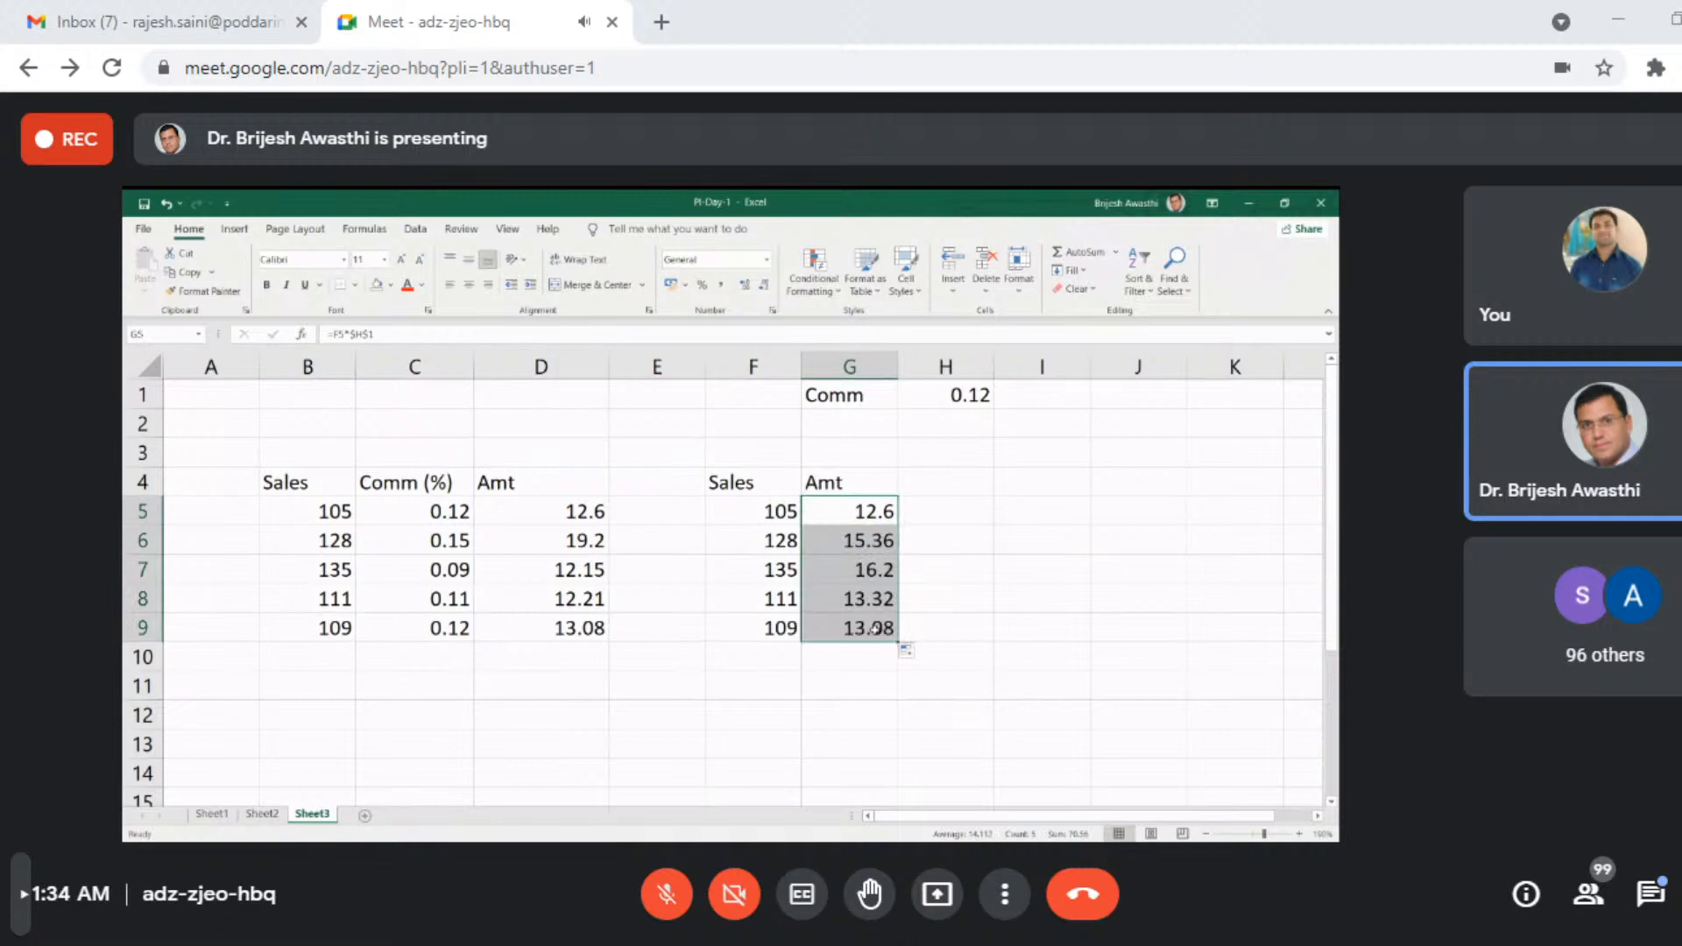
left_click(876, 629)
double_click(875, 628)
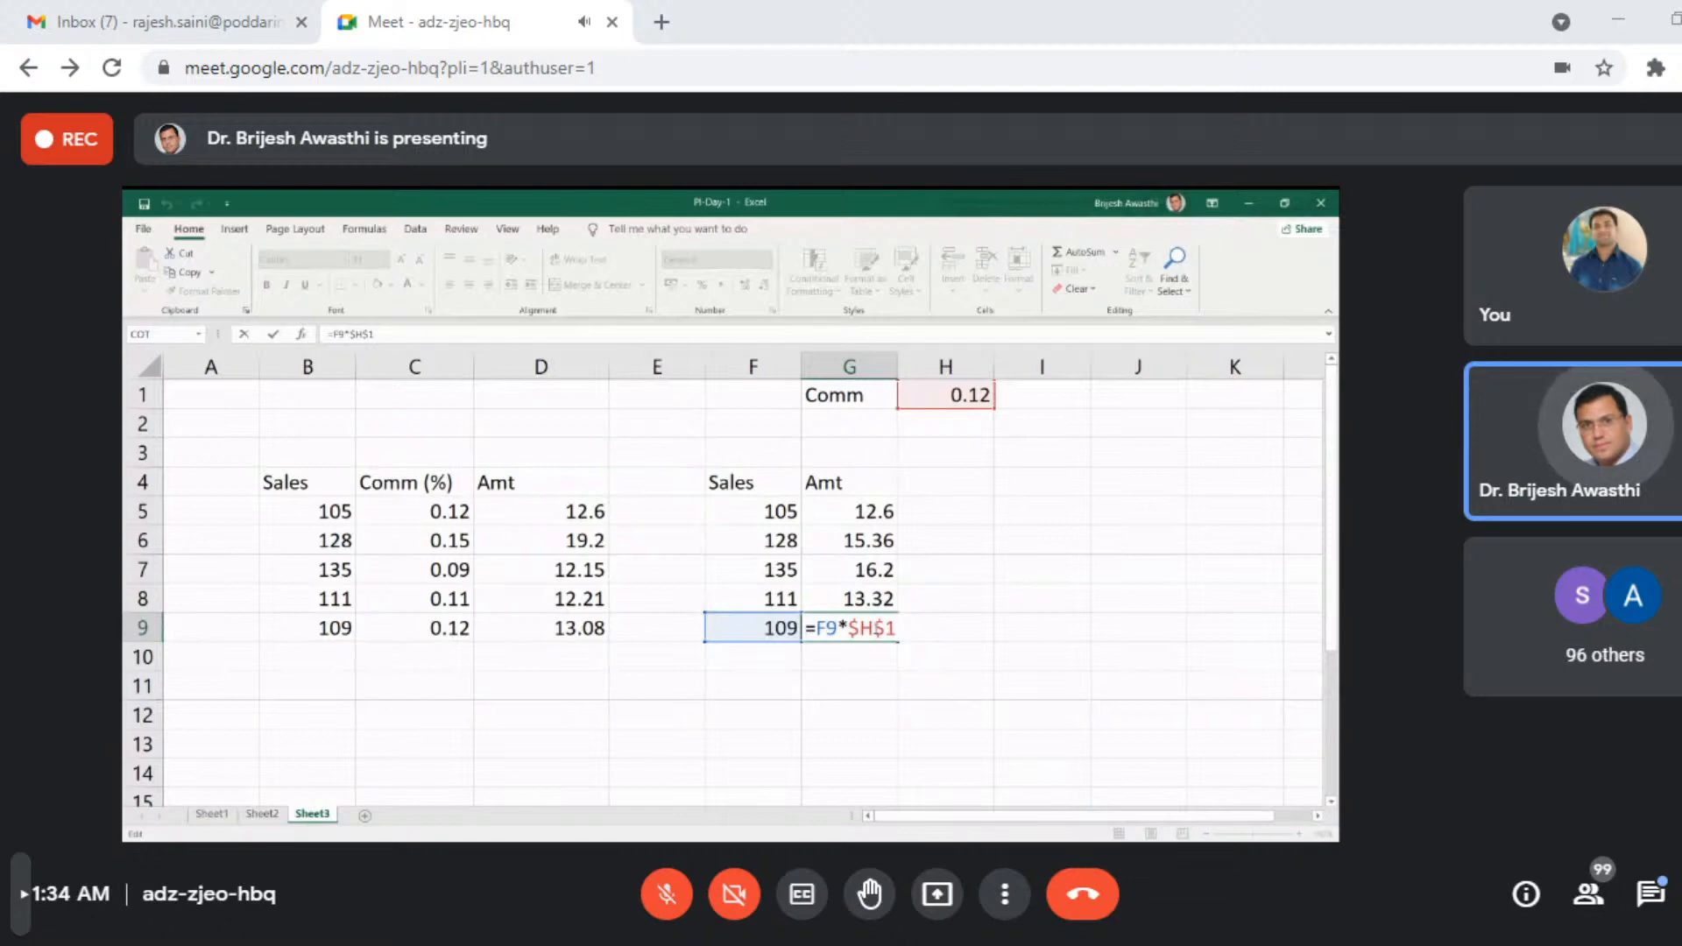
key("ctrl+Return")
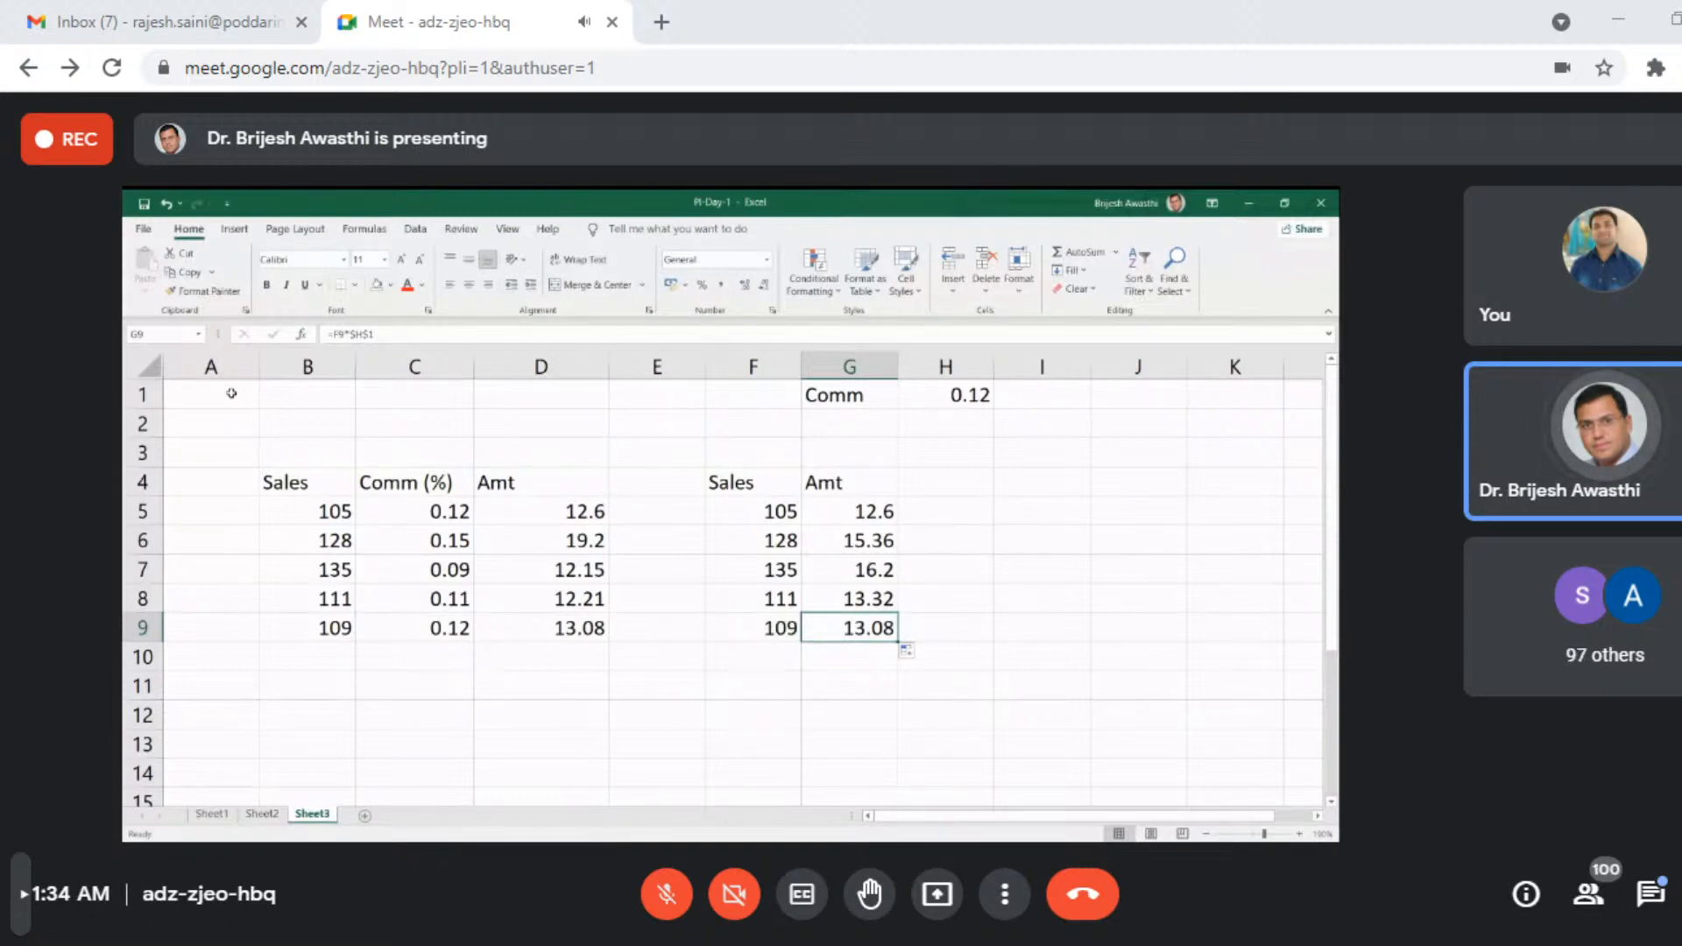
- Clear all the sales and commission data in the range A1:I12
left_click_drag(231, 393, 1034, 703)
key("Delete")
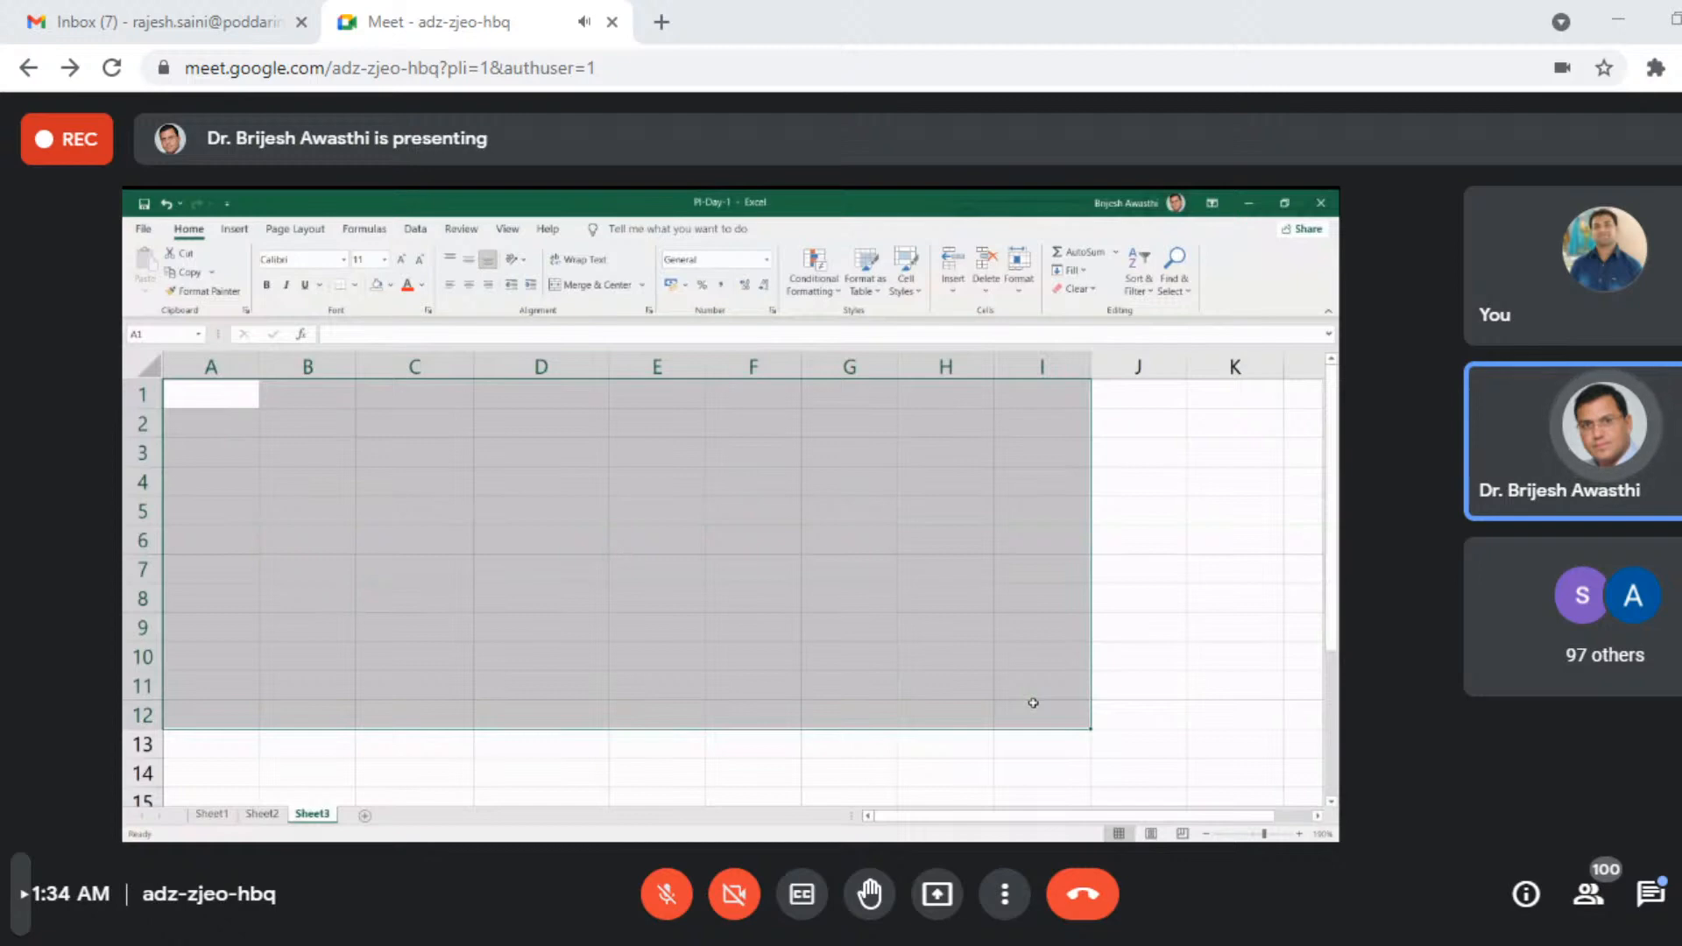
- Start entering a random-number formula in B2, beginning with =rand
left_click(307, 424)
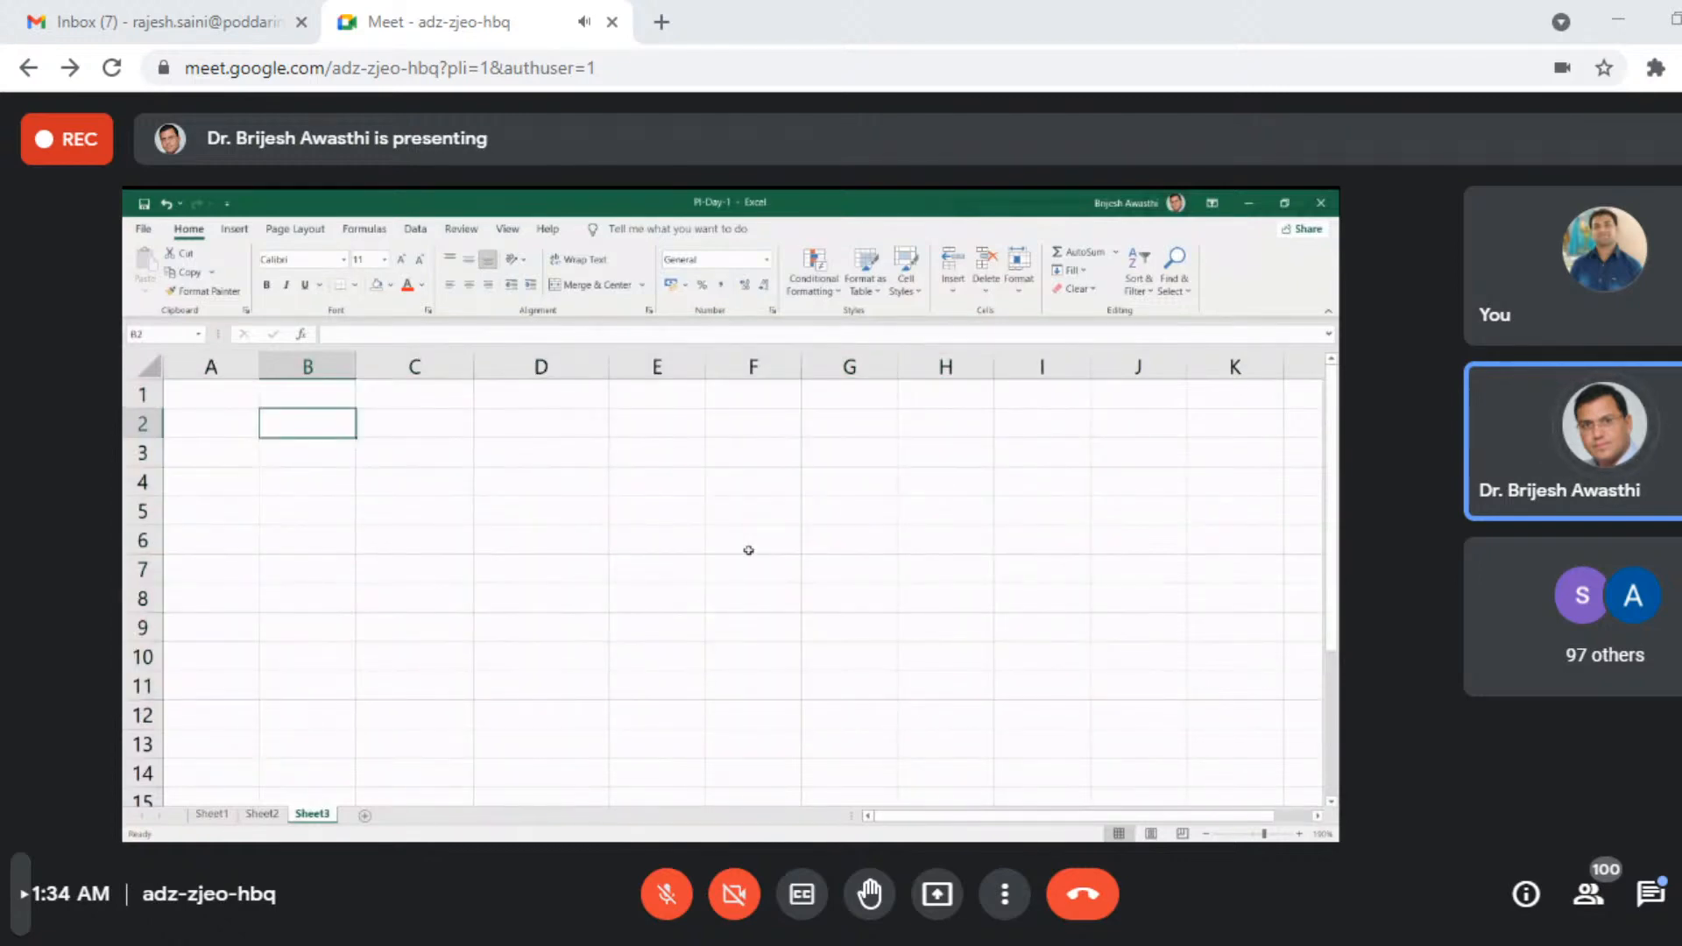
type("=")
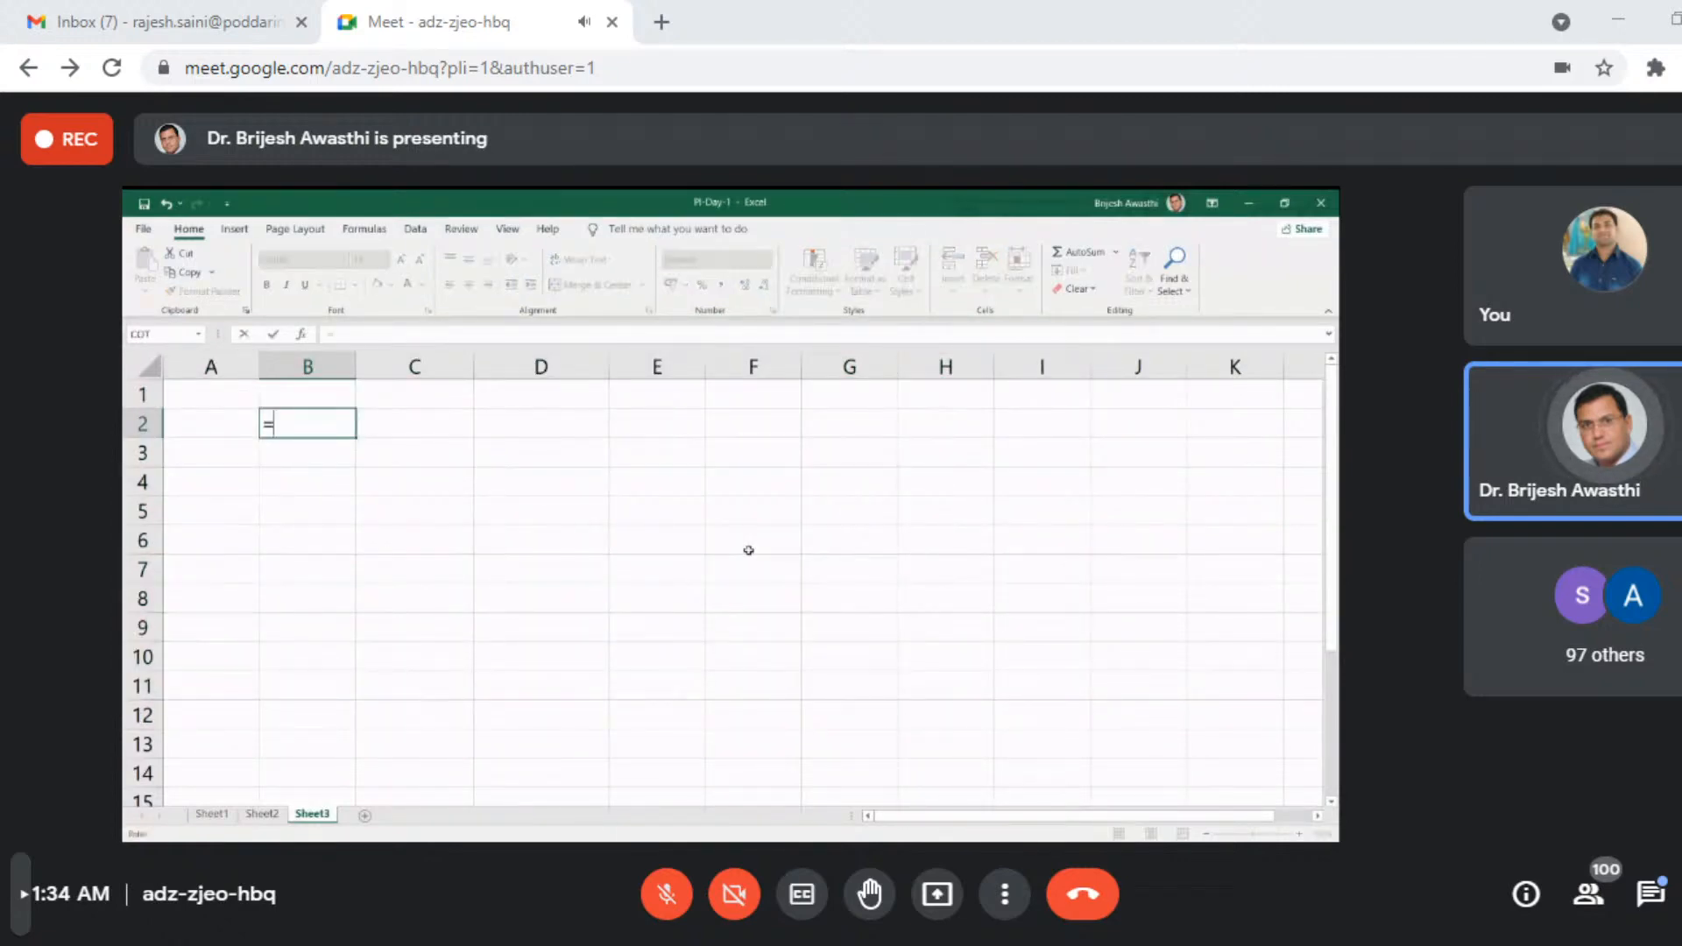
type("rand")
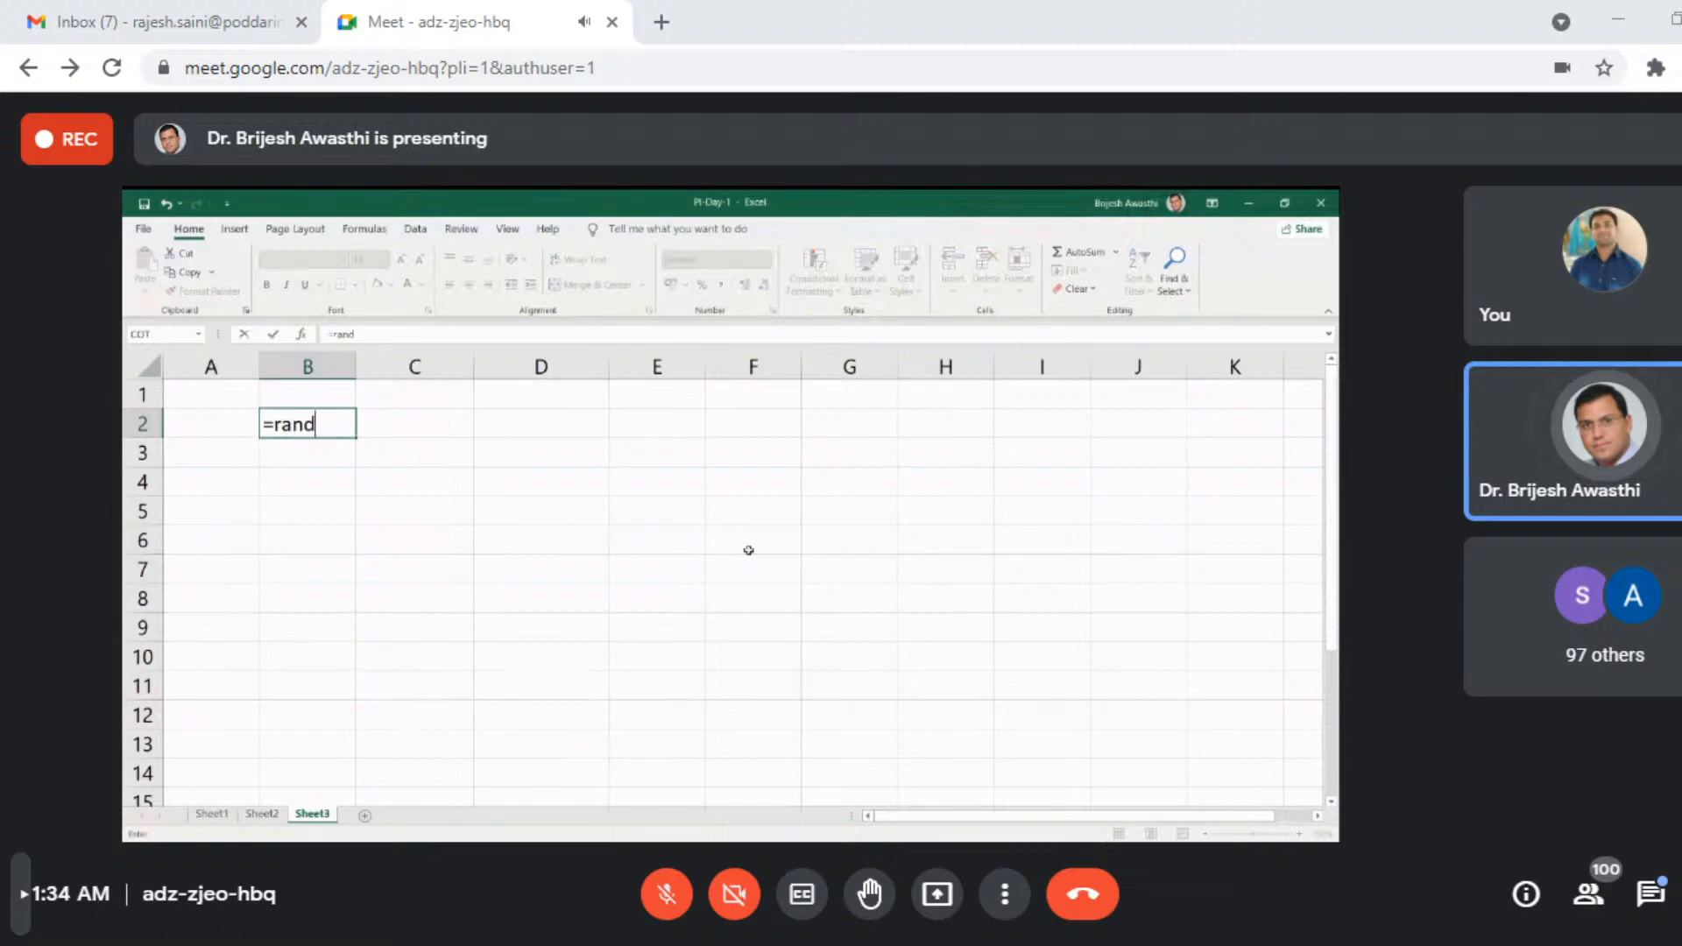
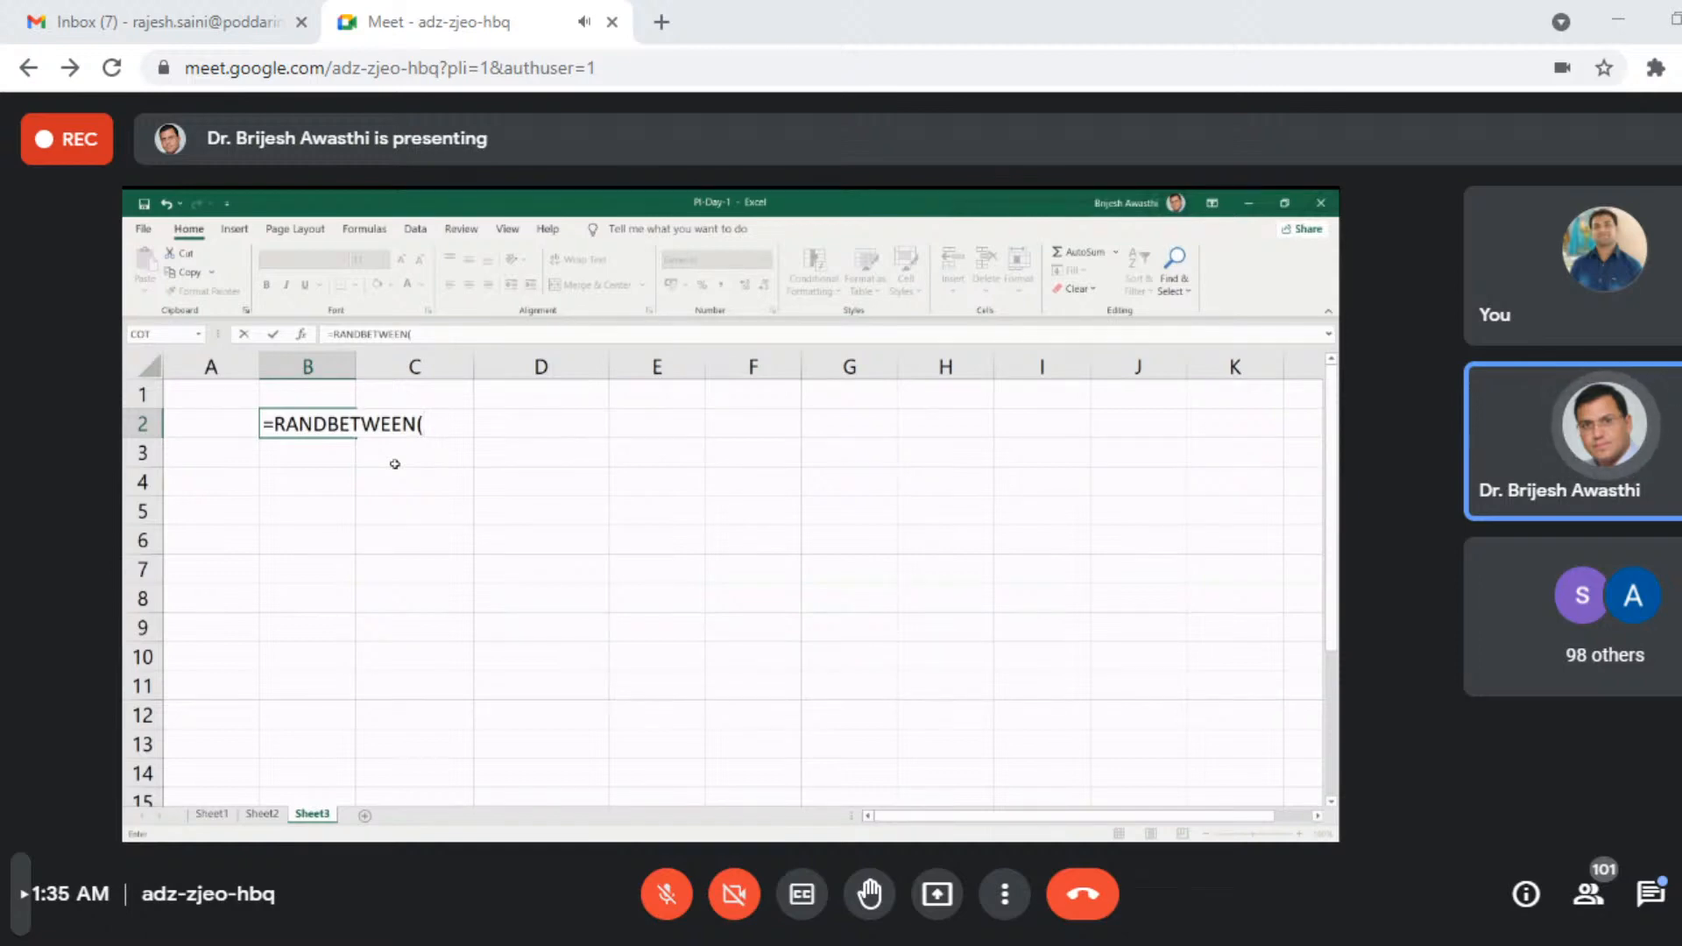
- Complete the B2 formula as =RANDBETWEEN(15,29) and re-enter it twice to regenerate the random number
type("15")
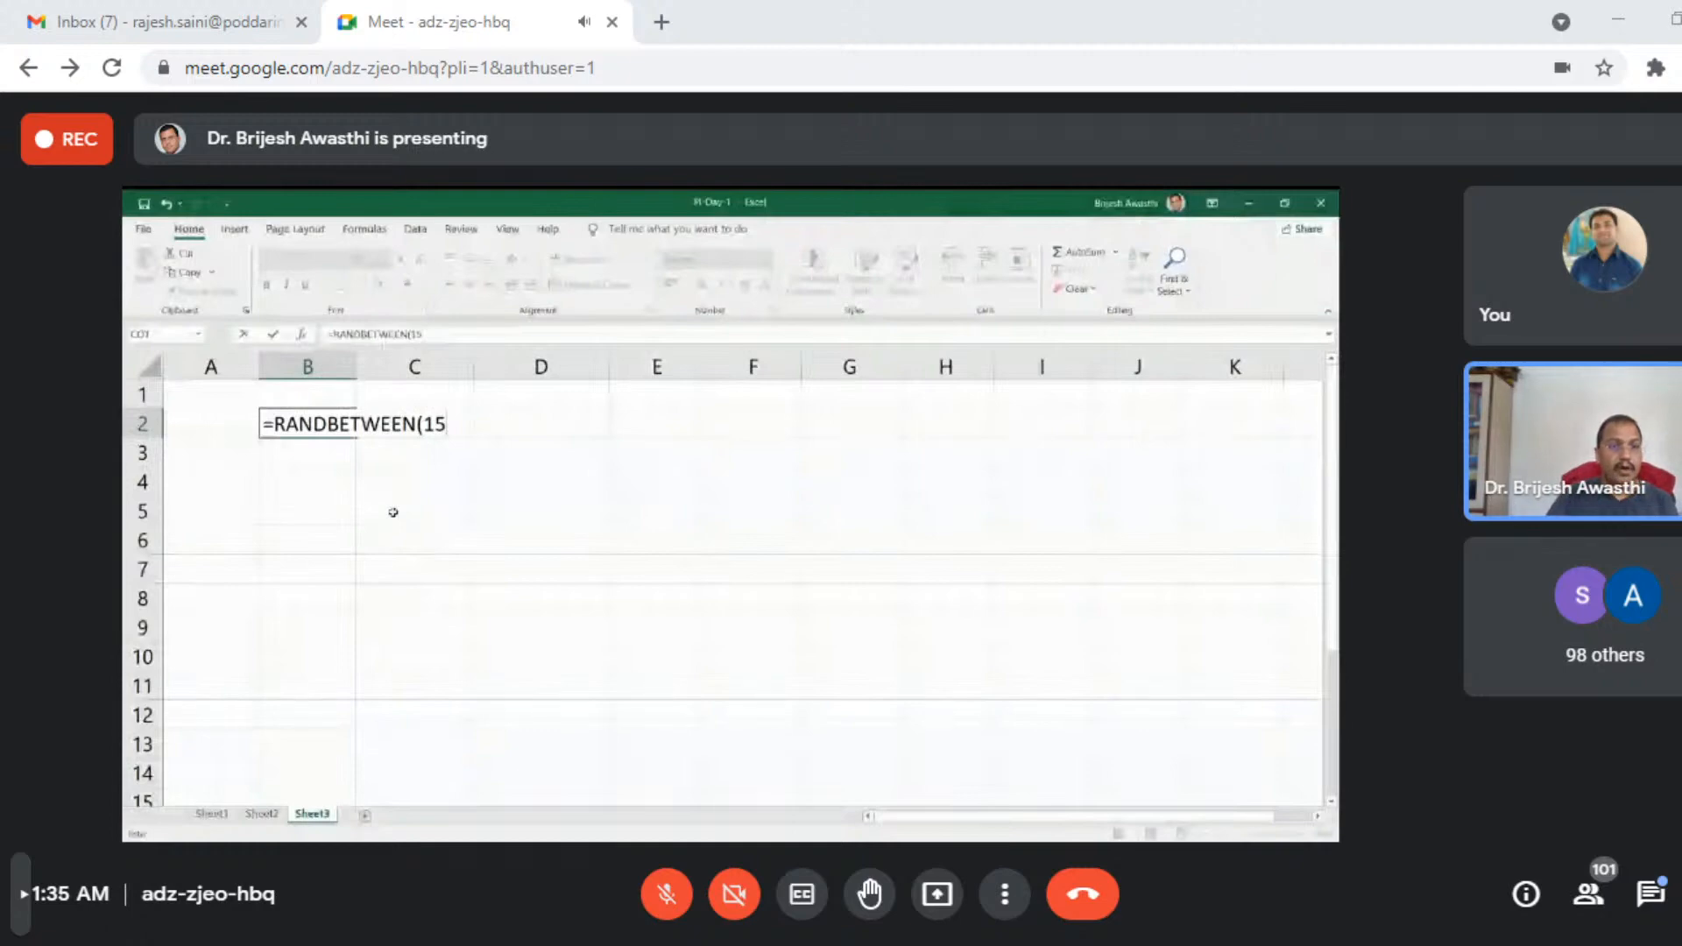
type(",29")
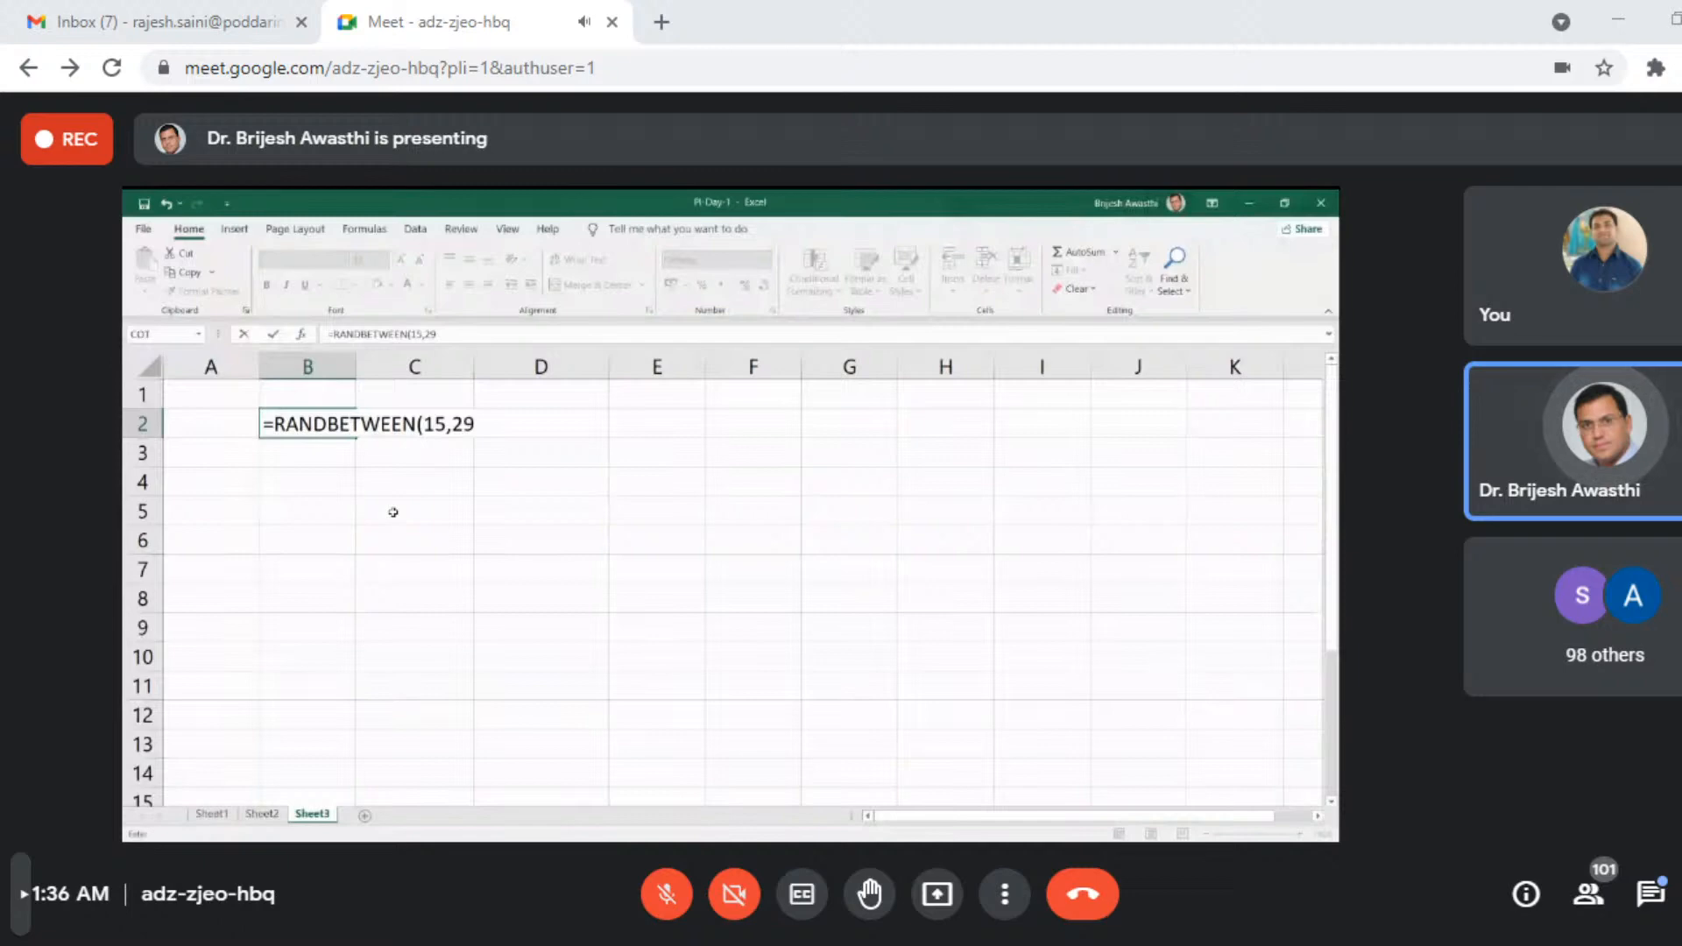
key("Return")
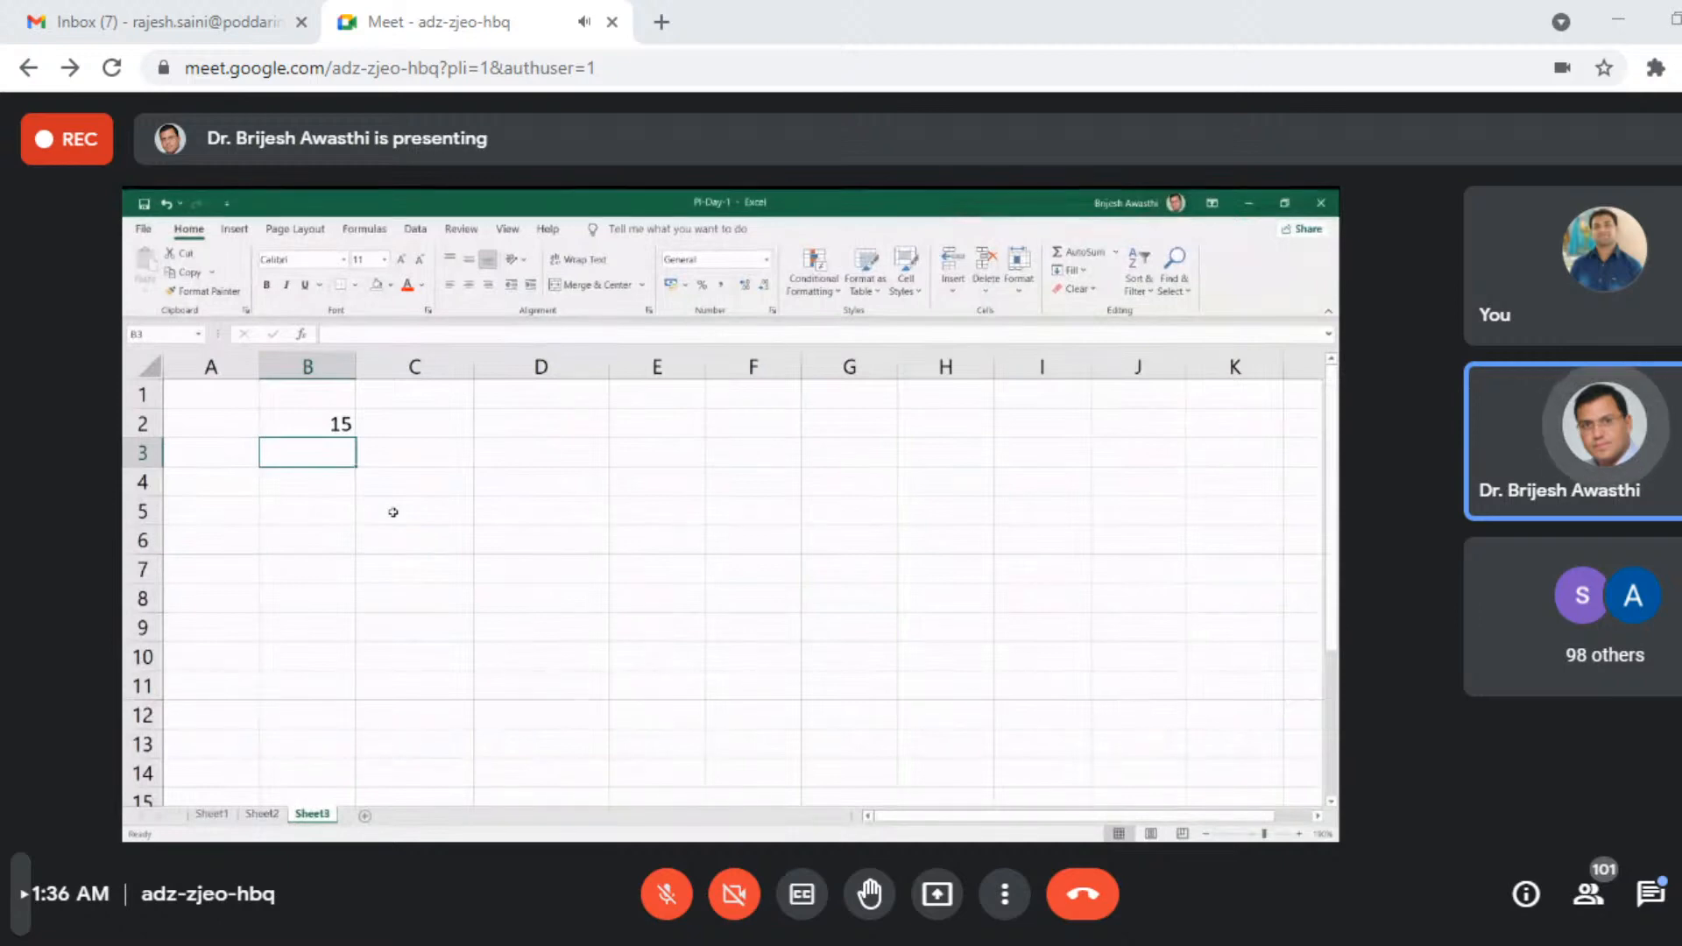
double_click(337, 422)
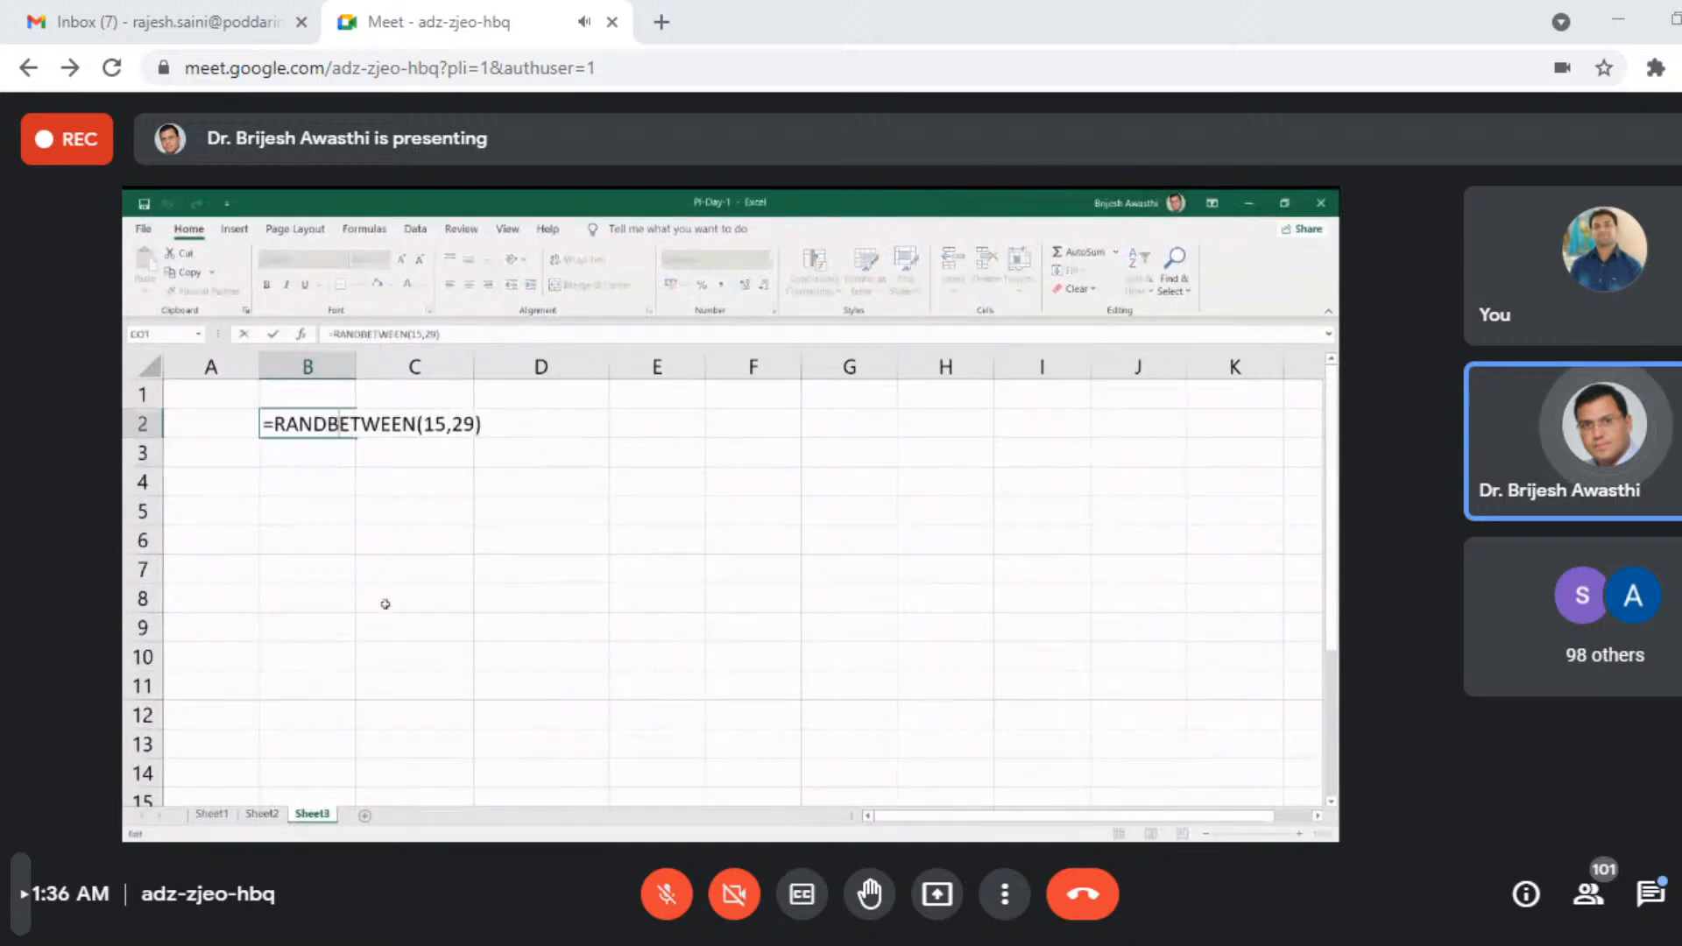
key("Return")
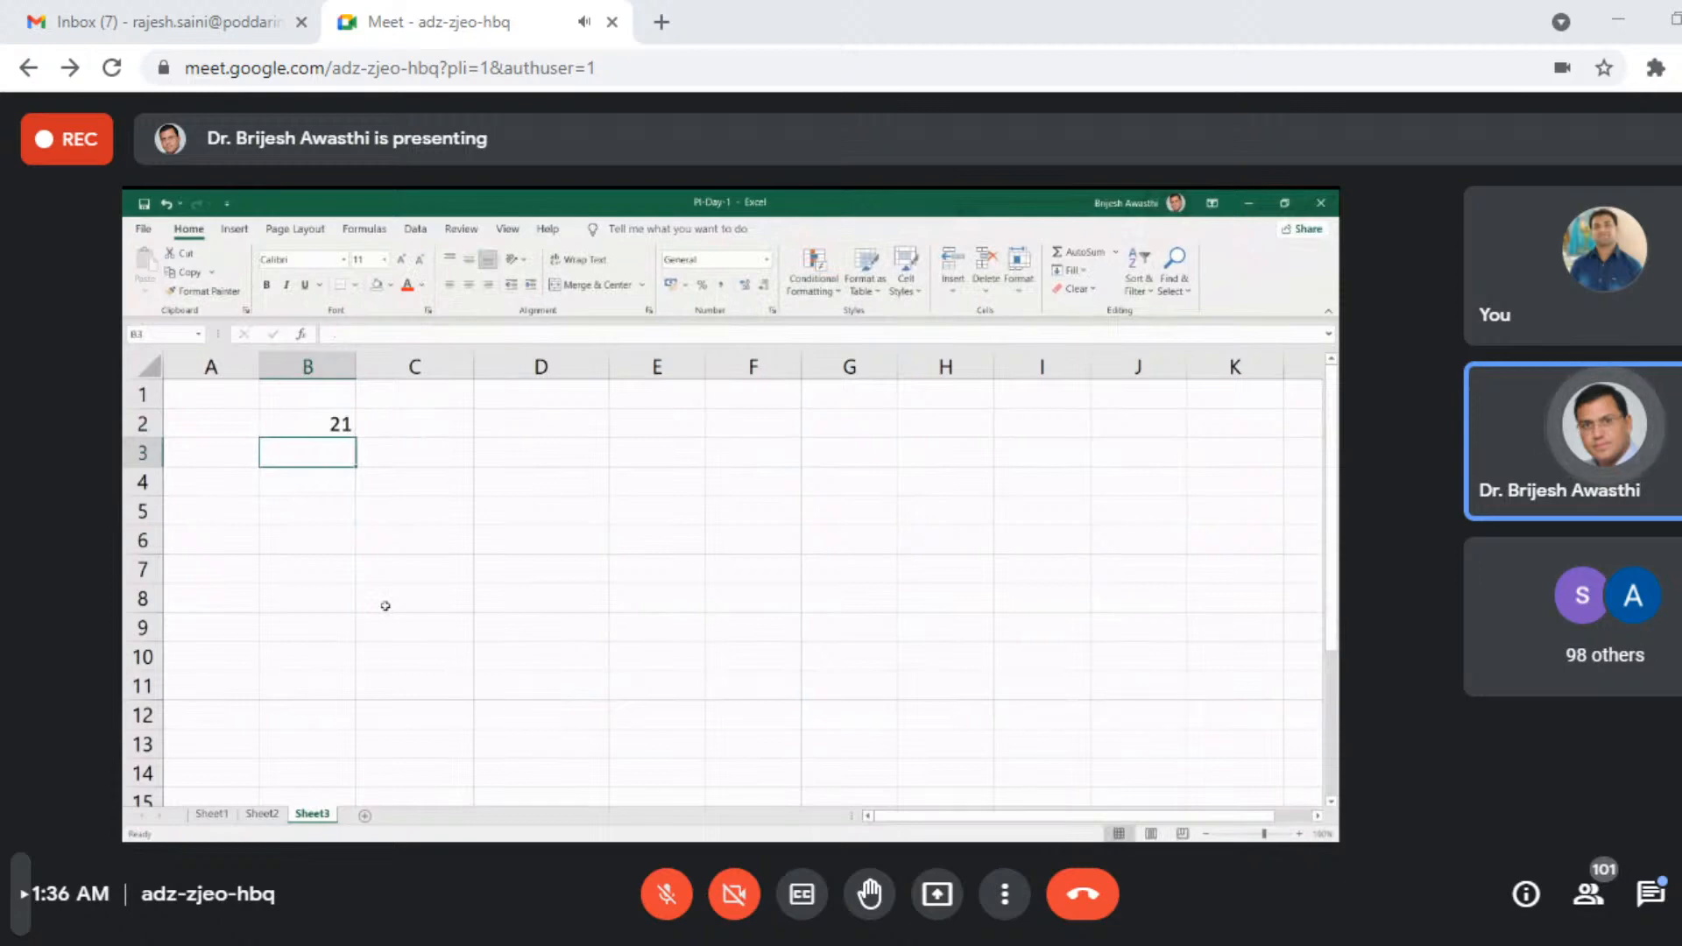
double_click(327, 423)
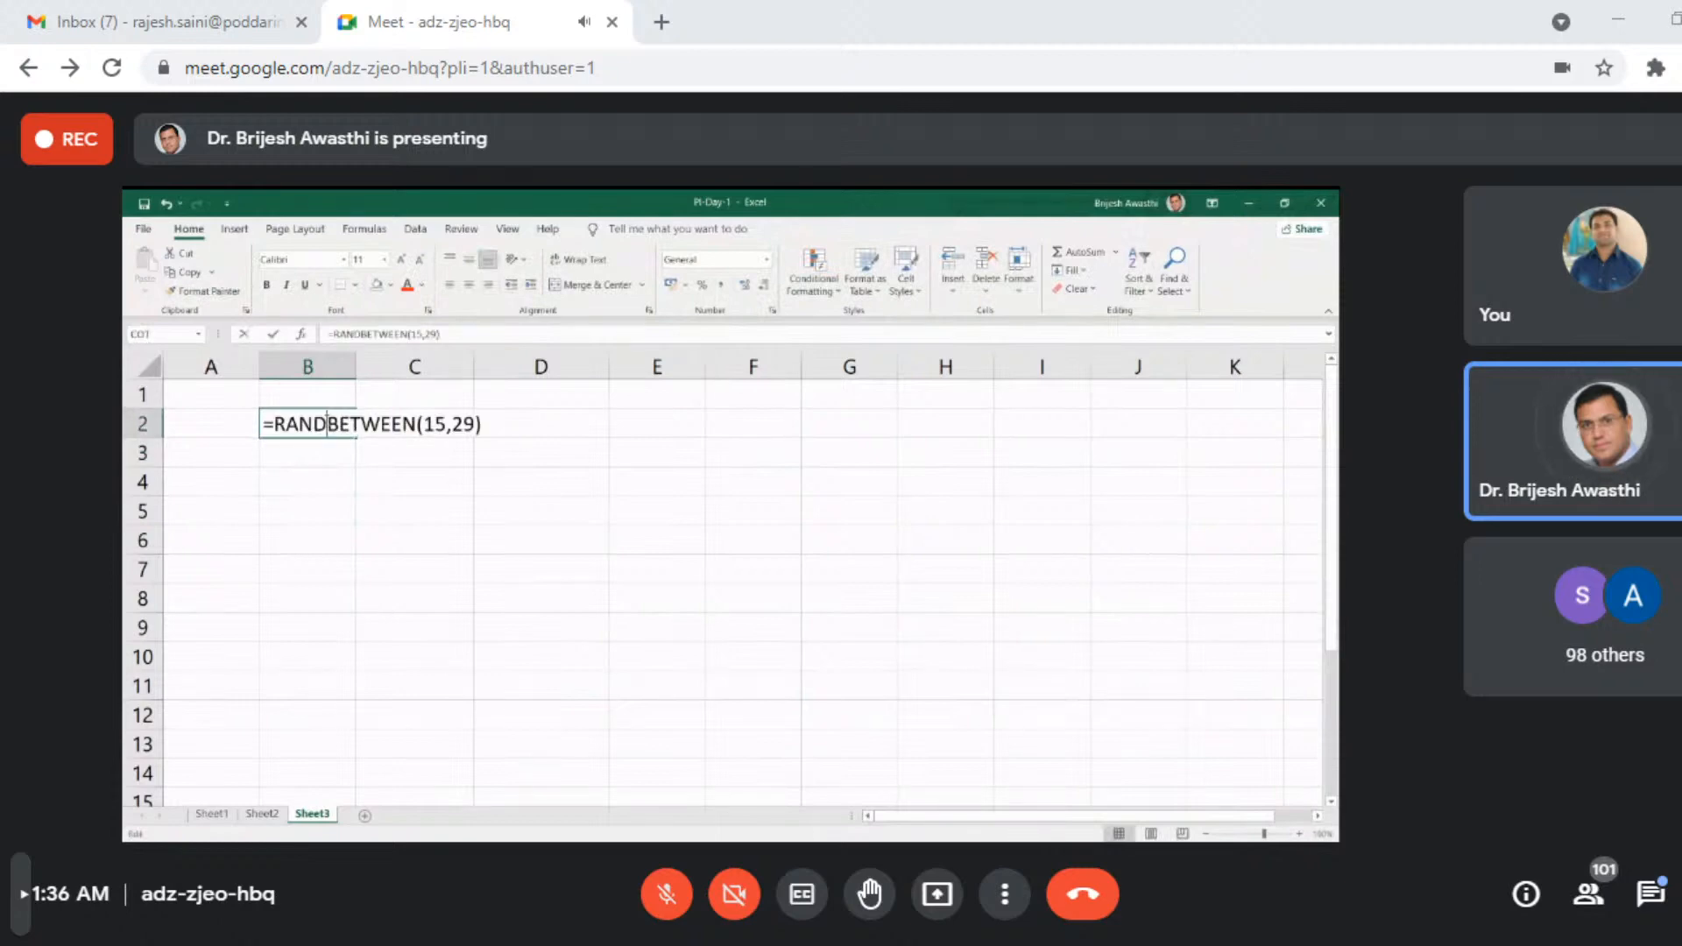
key("Return")
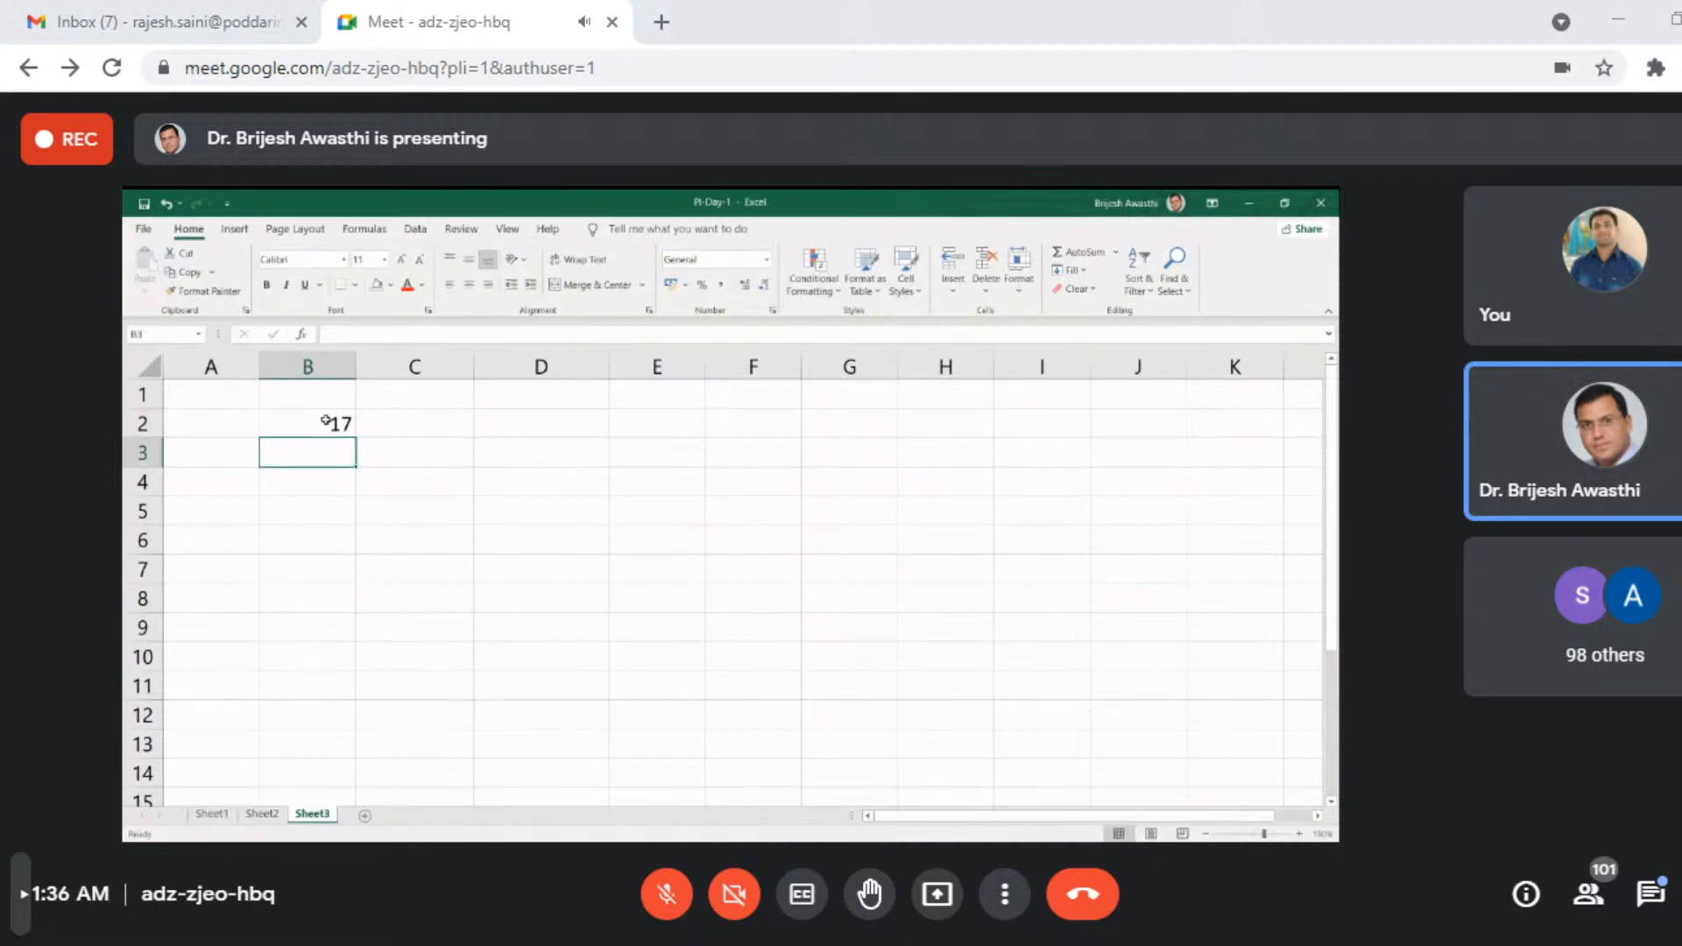
- Fill the B2 random-number formula down through B11 and enter the heading Marks in B1
left_click(325, 421)
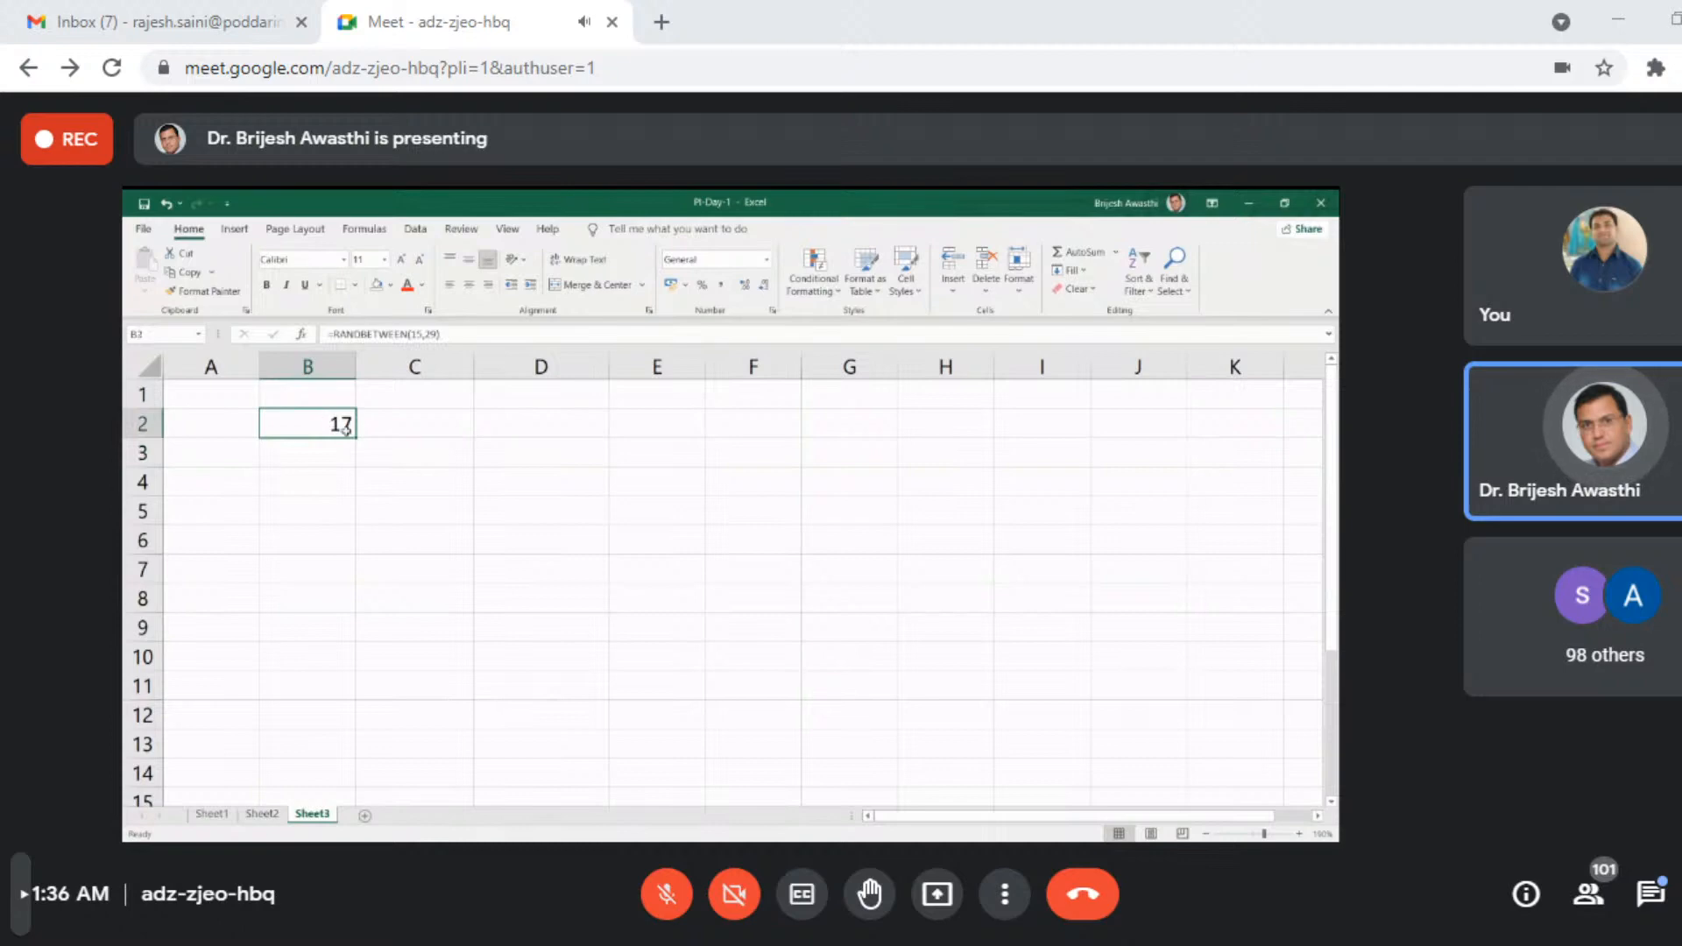
left_click_drag(355, 438, 353, 688)
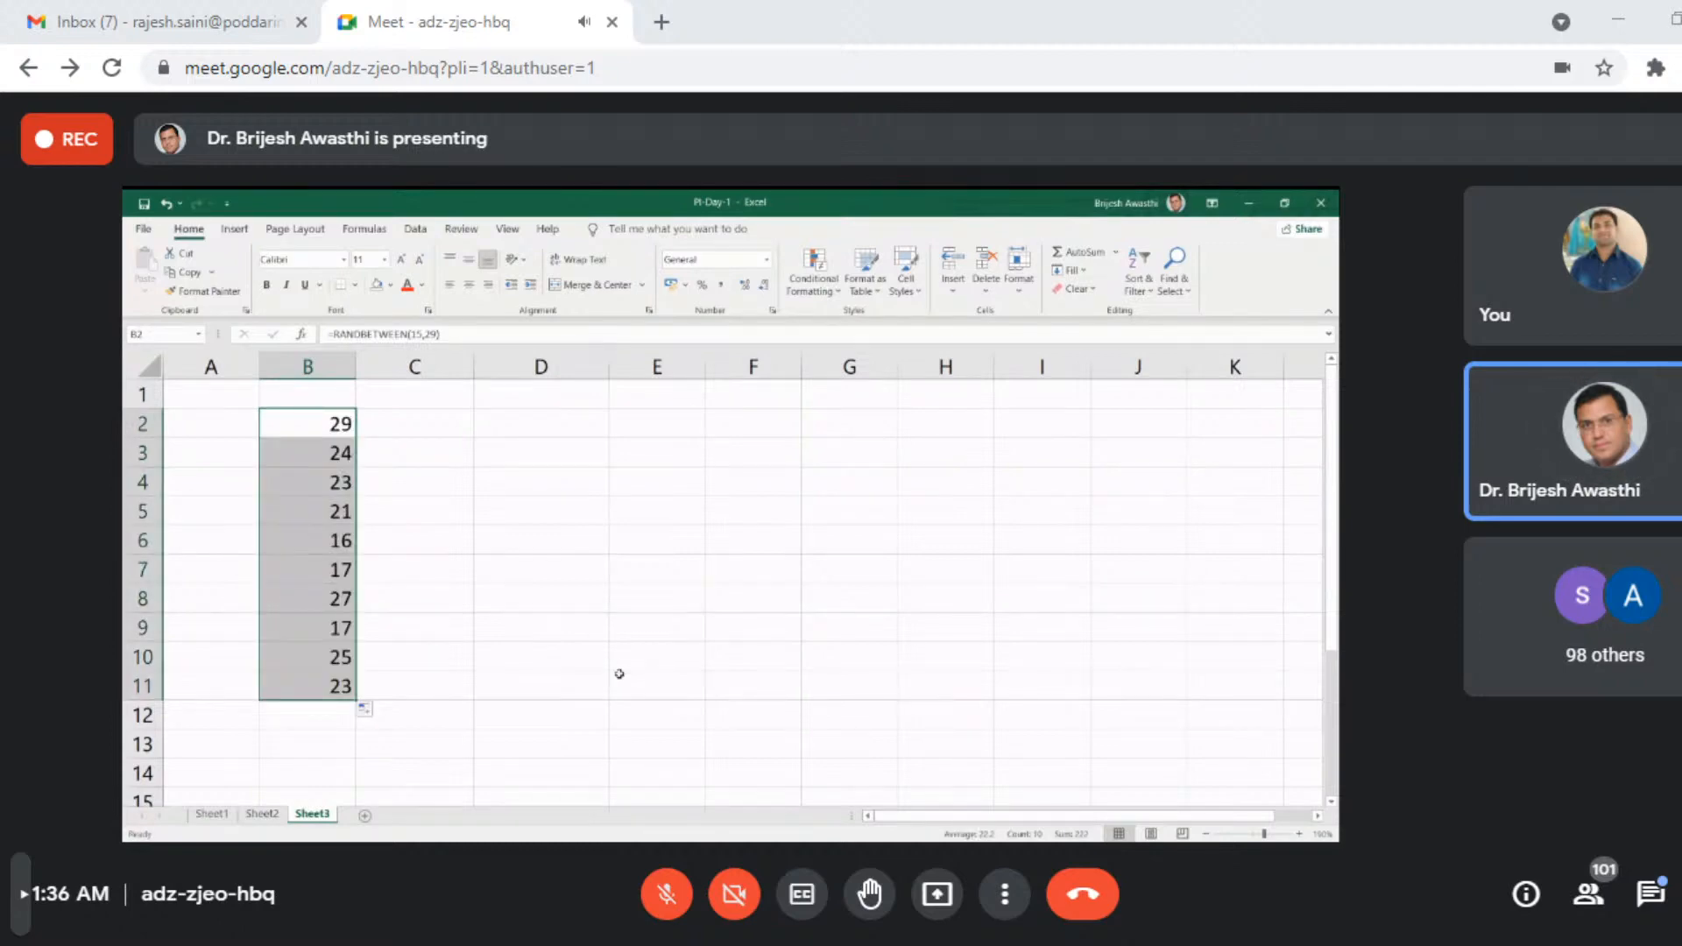
left_click(314, 397)
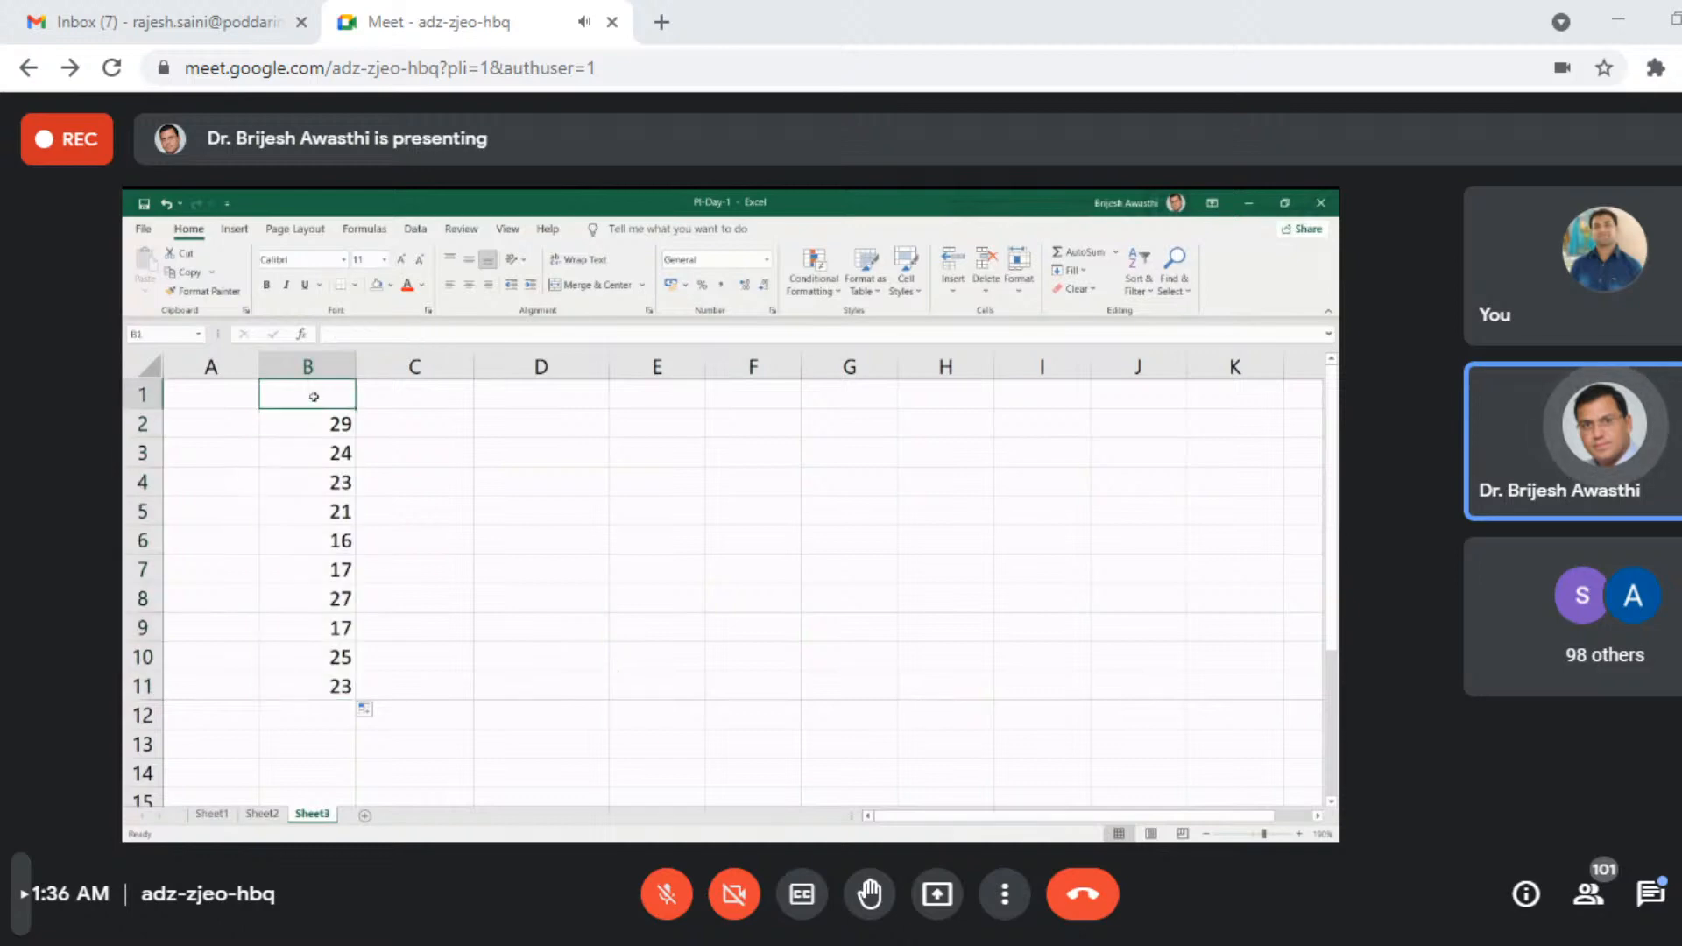
type("Marks")
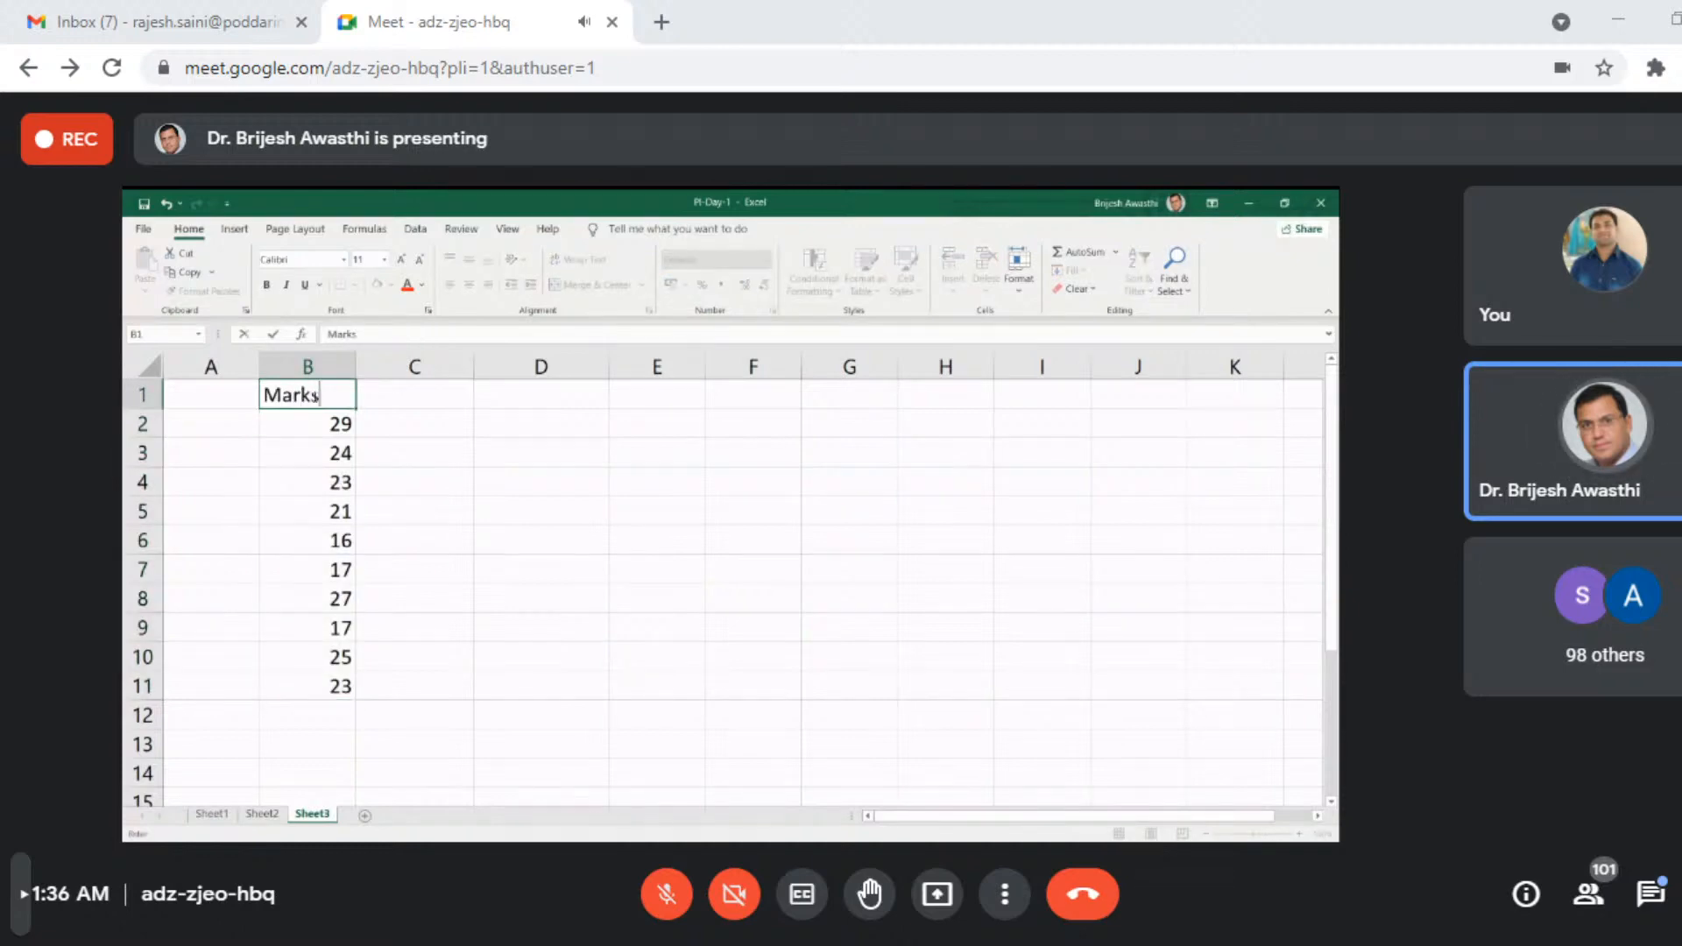
key("Return")
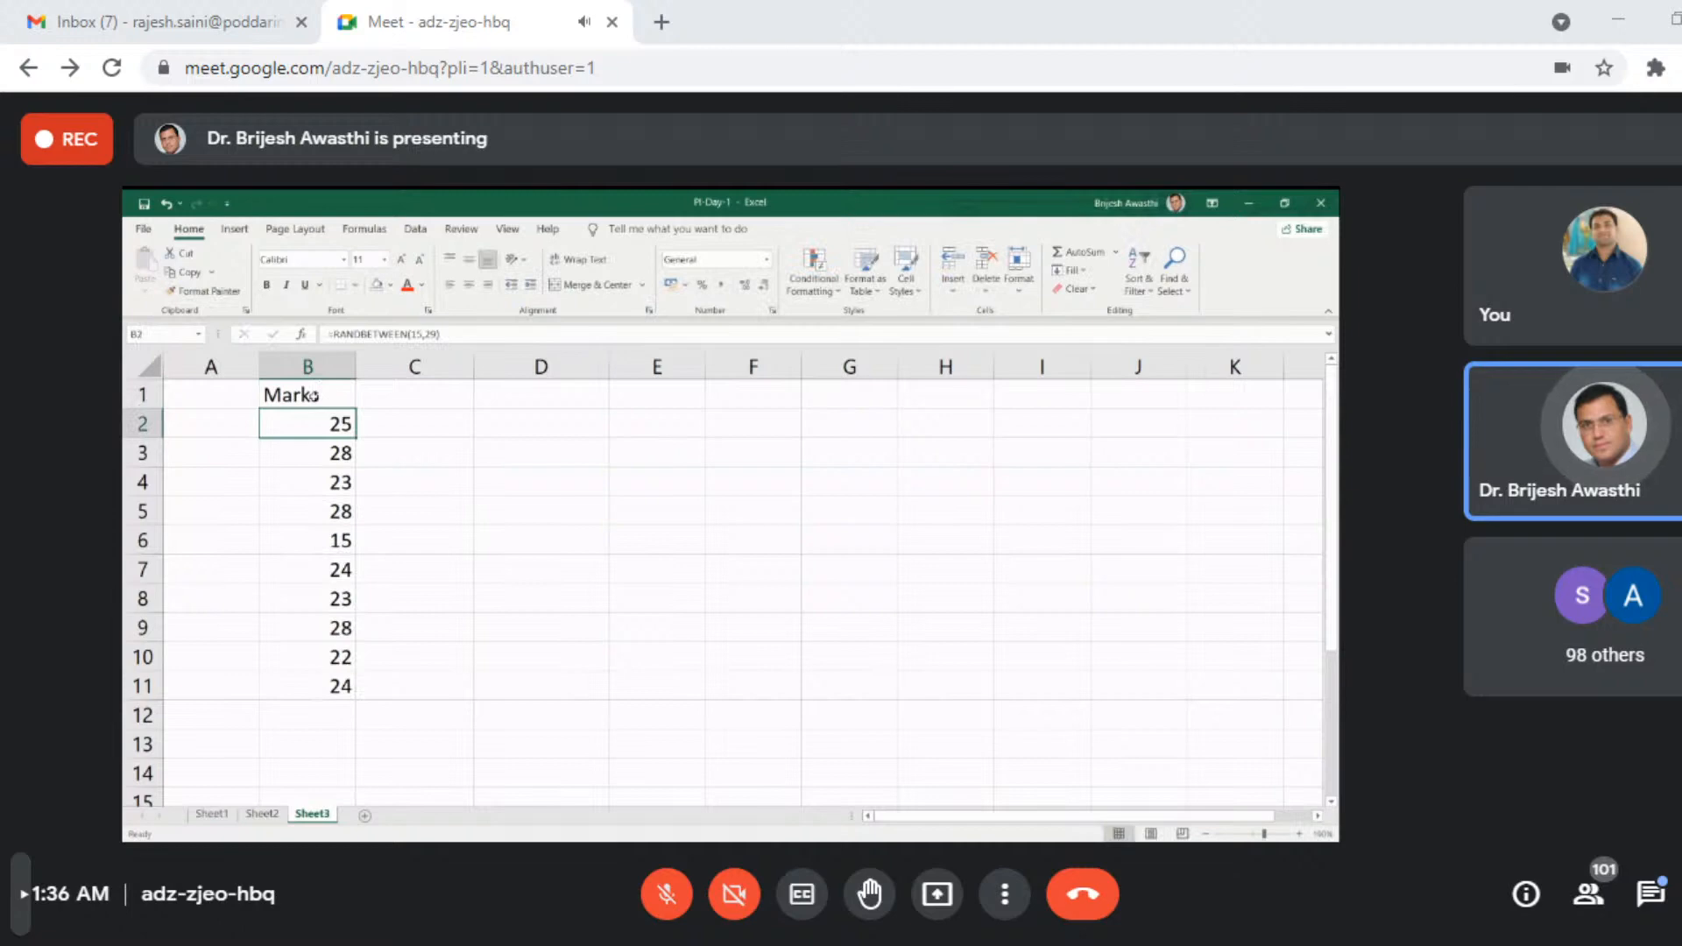
- Re-enter the Marks heading in B1 several times to recalculate the random numbers in B2:B11
double_click(313, 397)
key("Return")
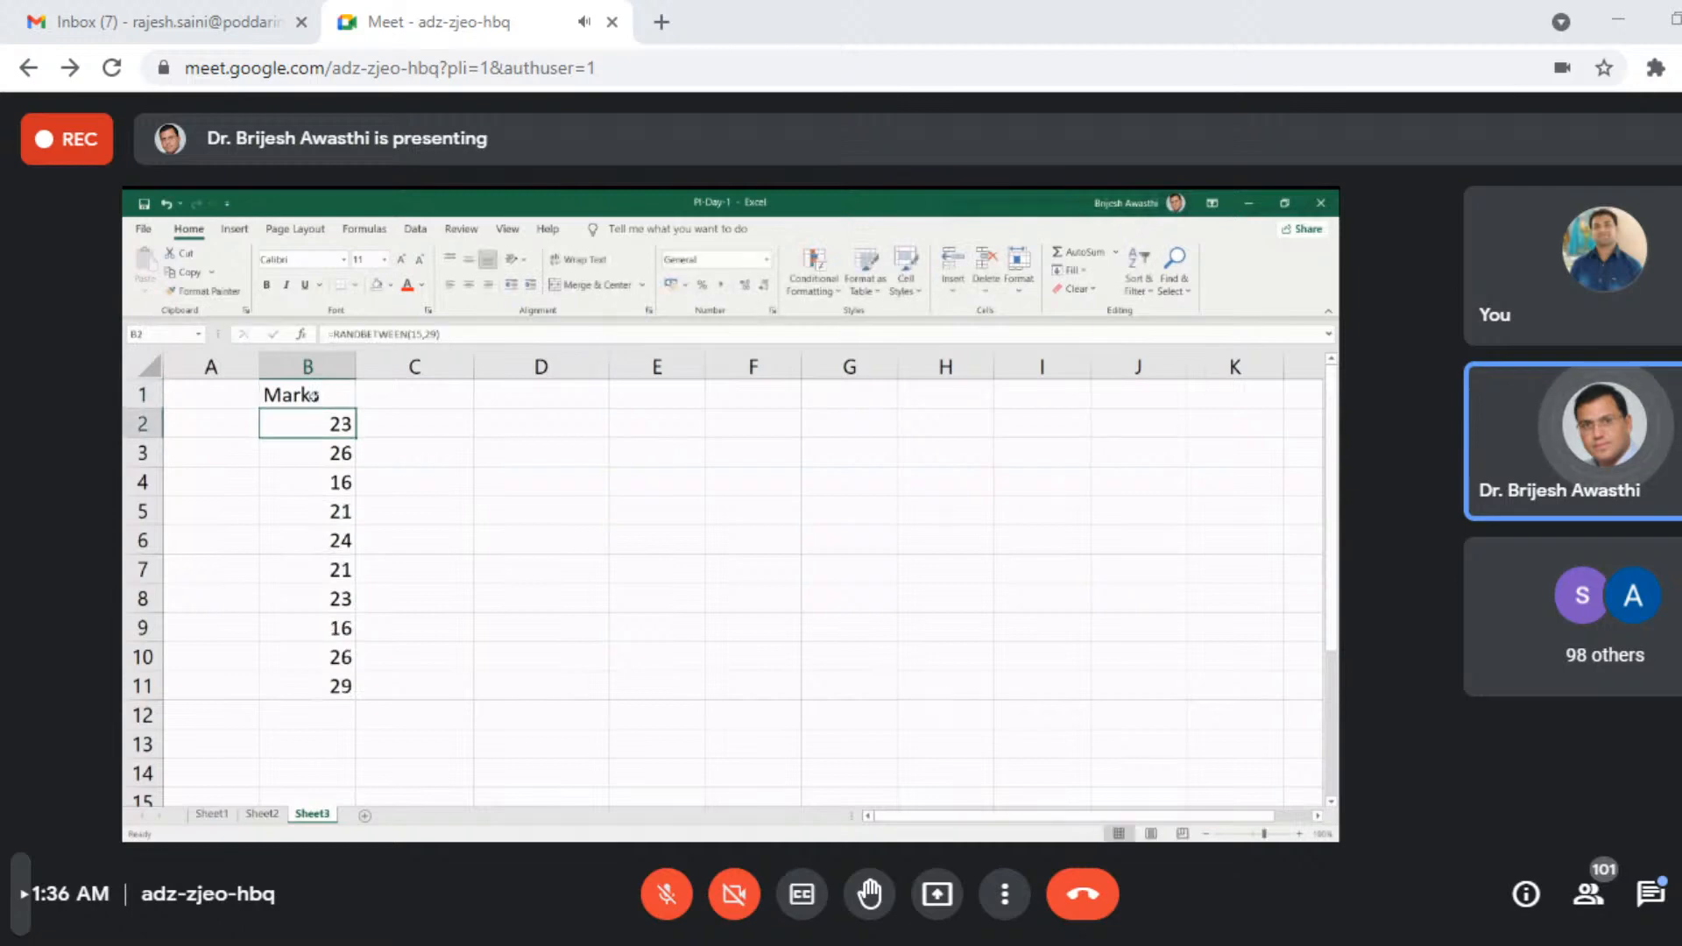
double_click(313, 397)
key("Return")
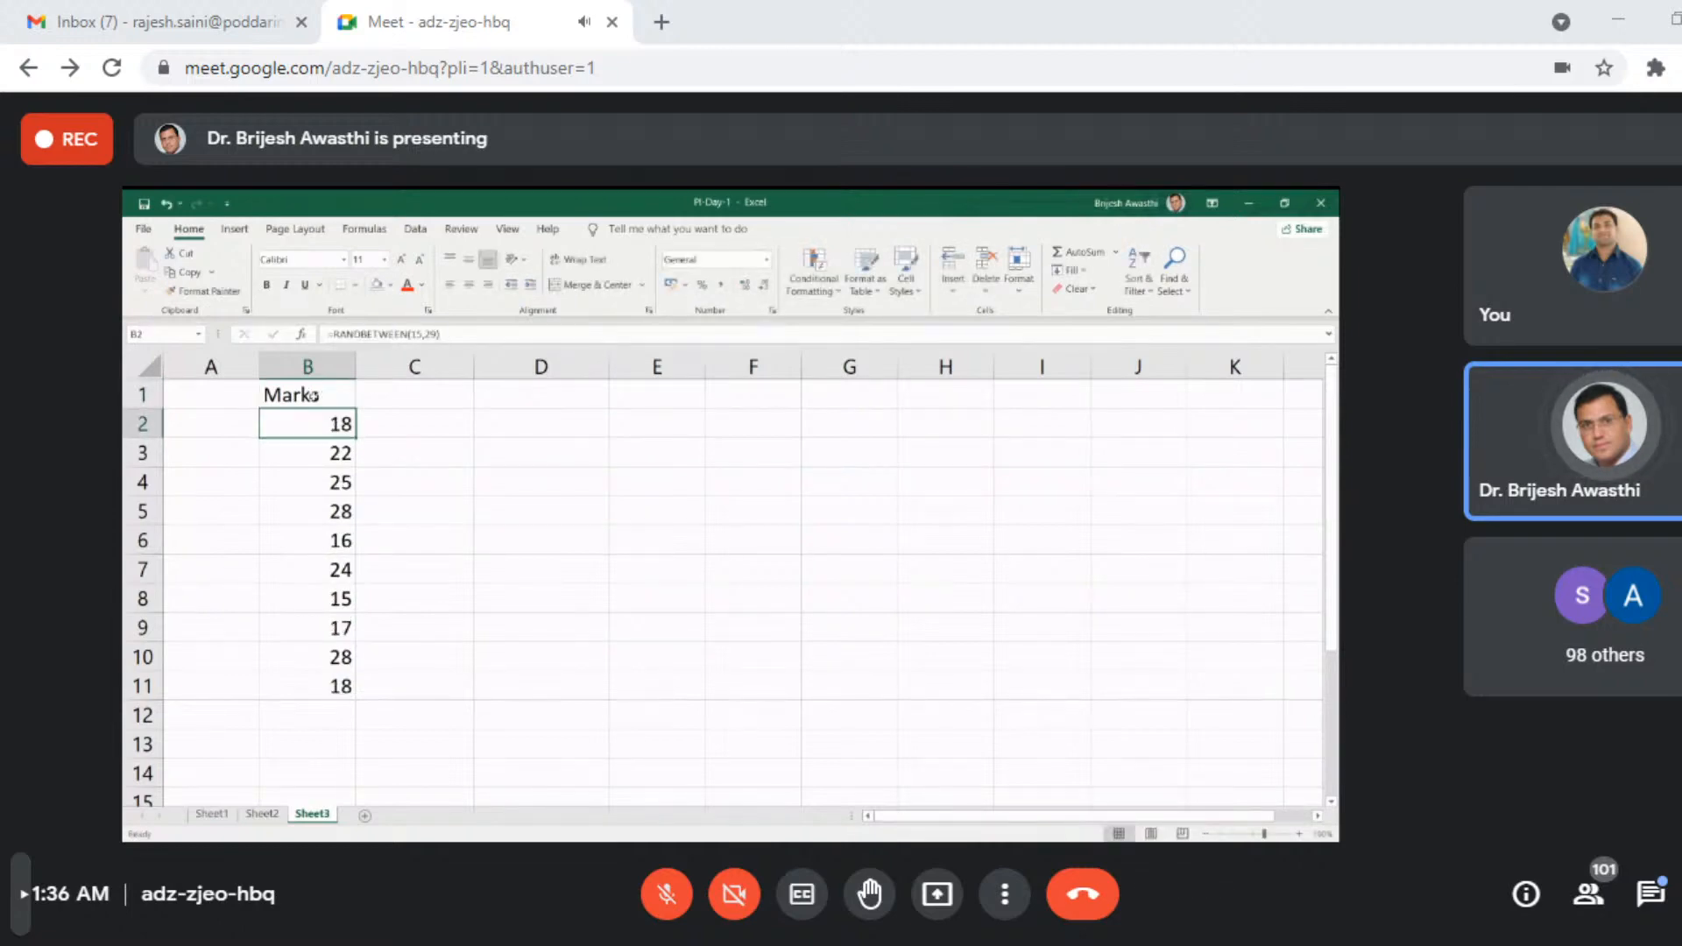
left_click(314, 397)
double_click(314, 397)
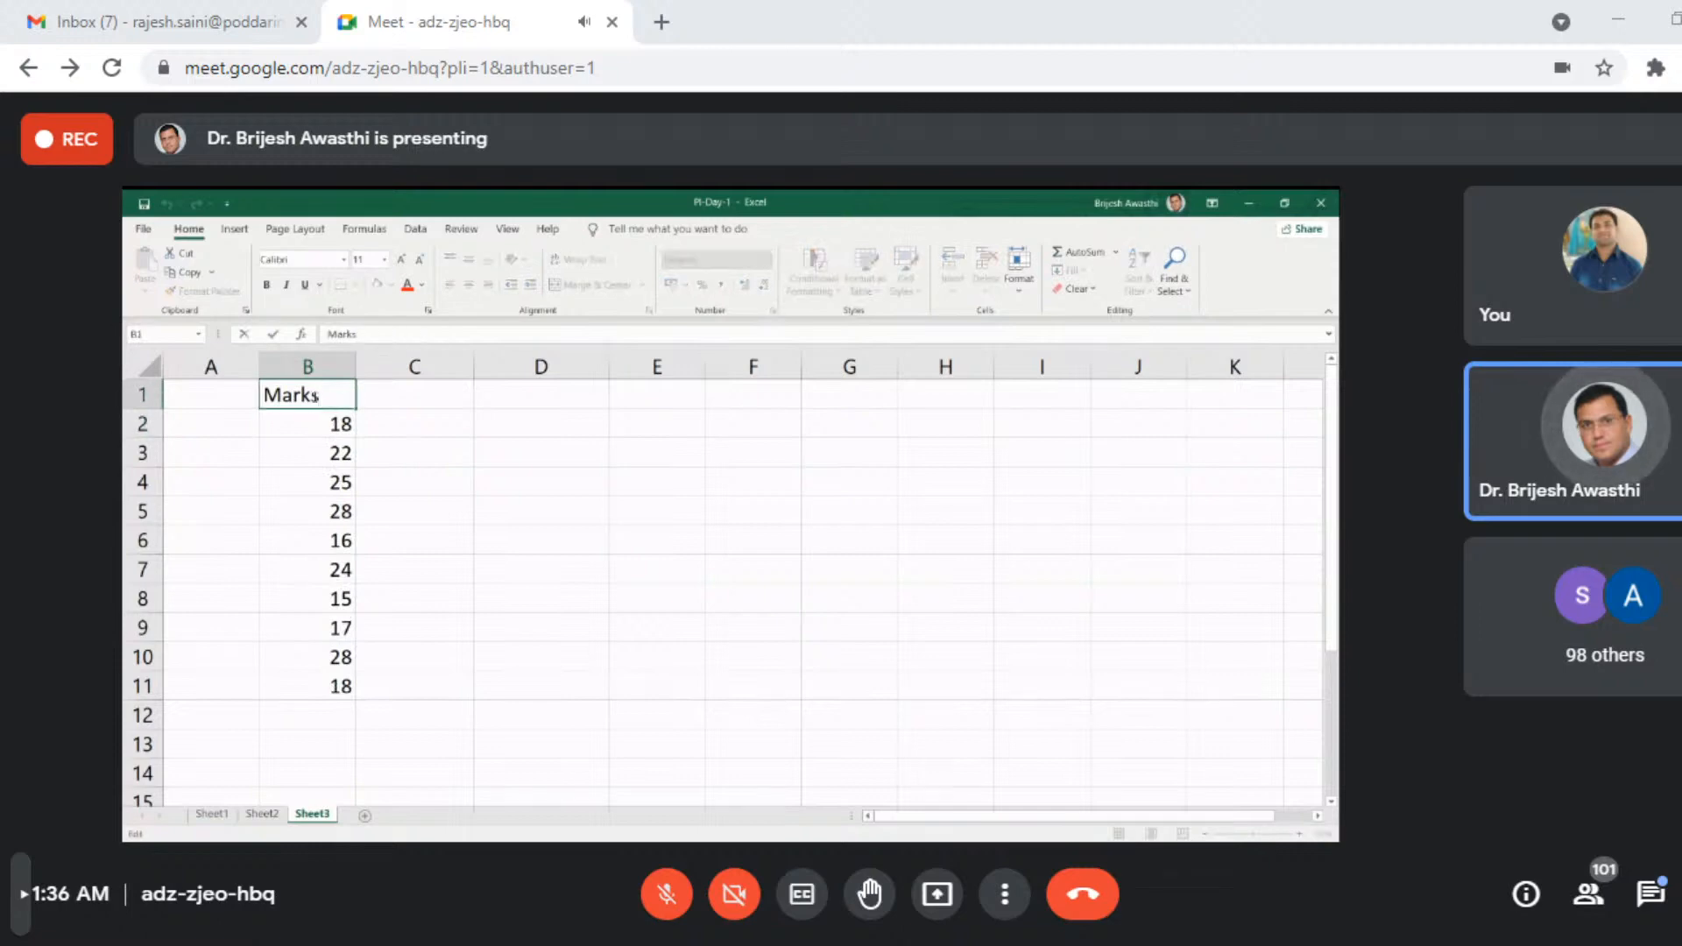
key("Return")
left_click(314, 397)
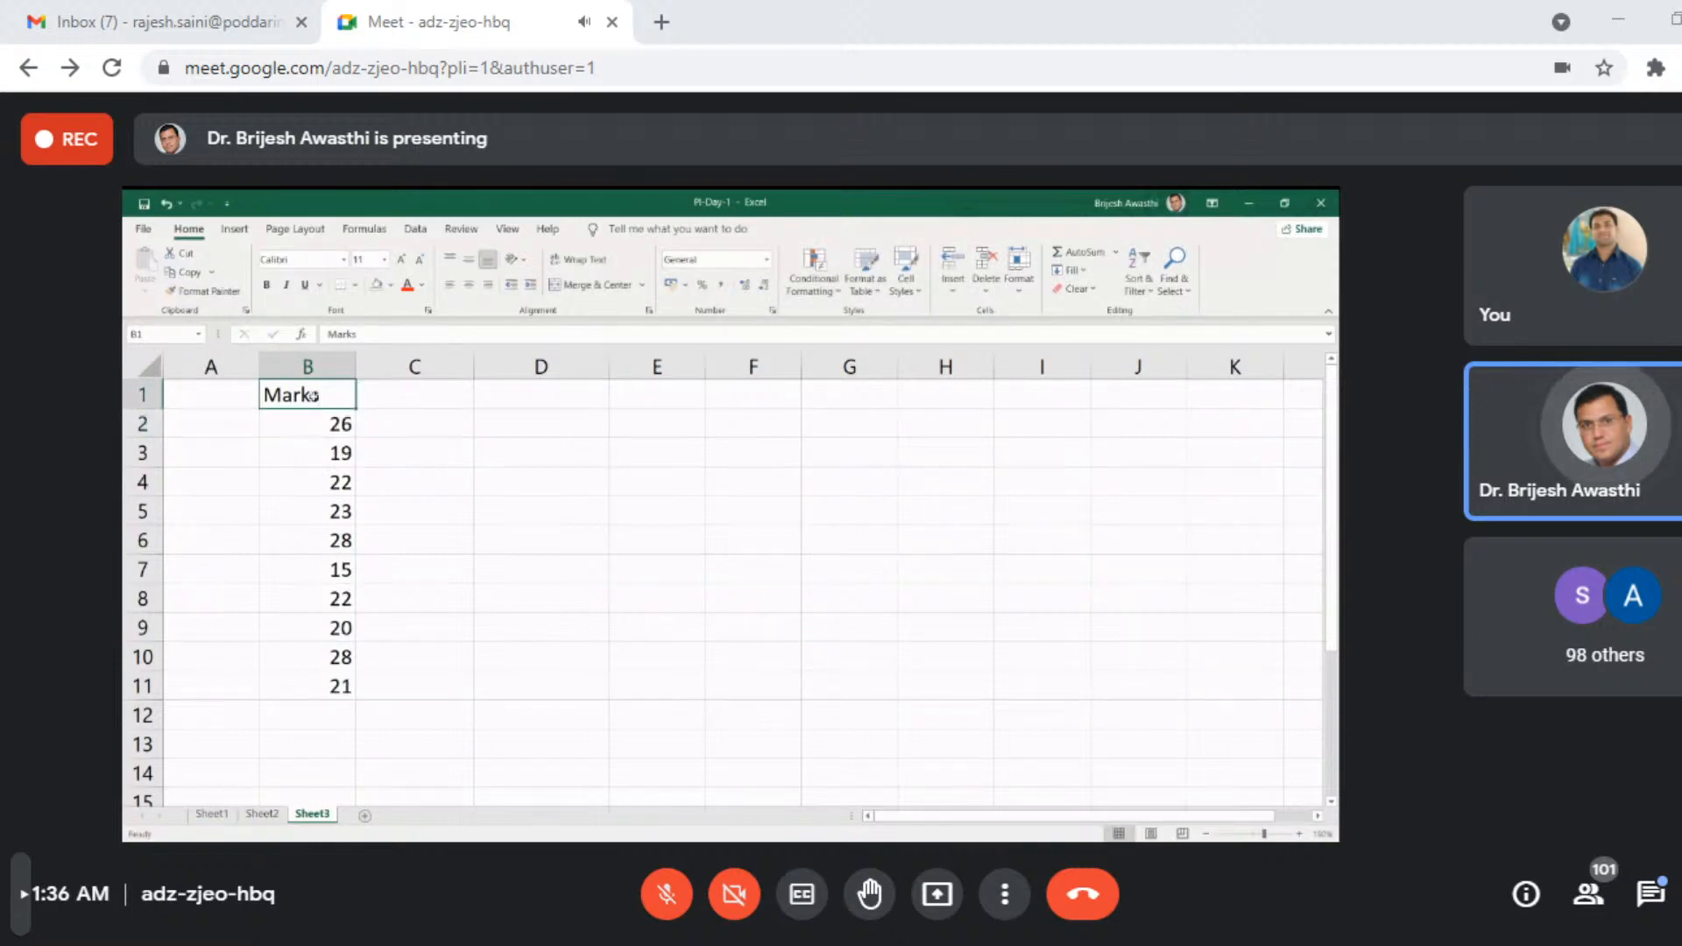
key("Down")
- Enter the trial numbers 1, 2, 52, 45, 8 and 4 in E7:E12 and 74 in E14
left_click(628, 543)
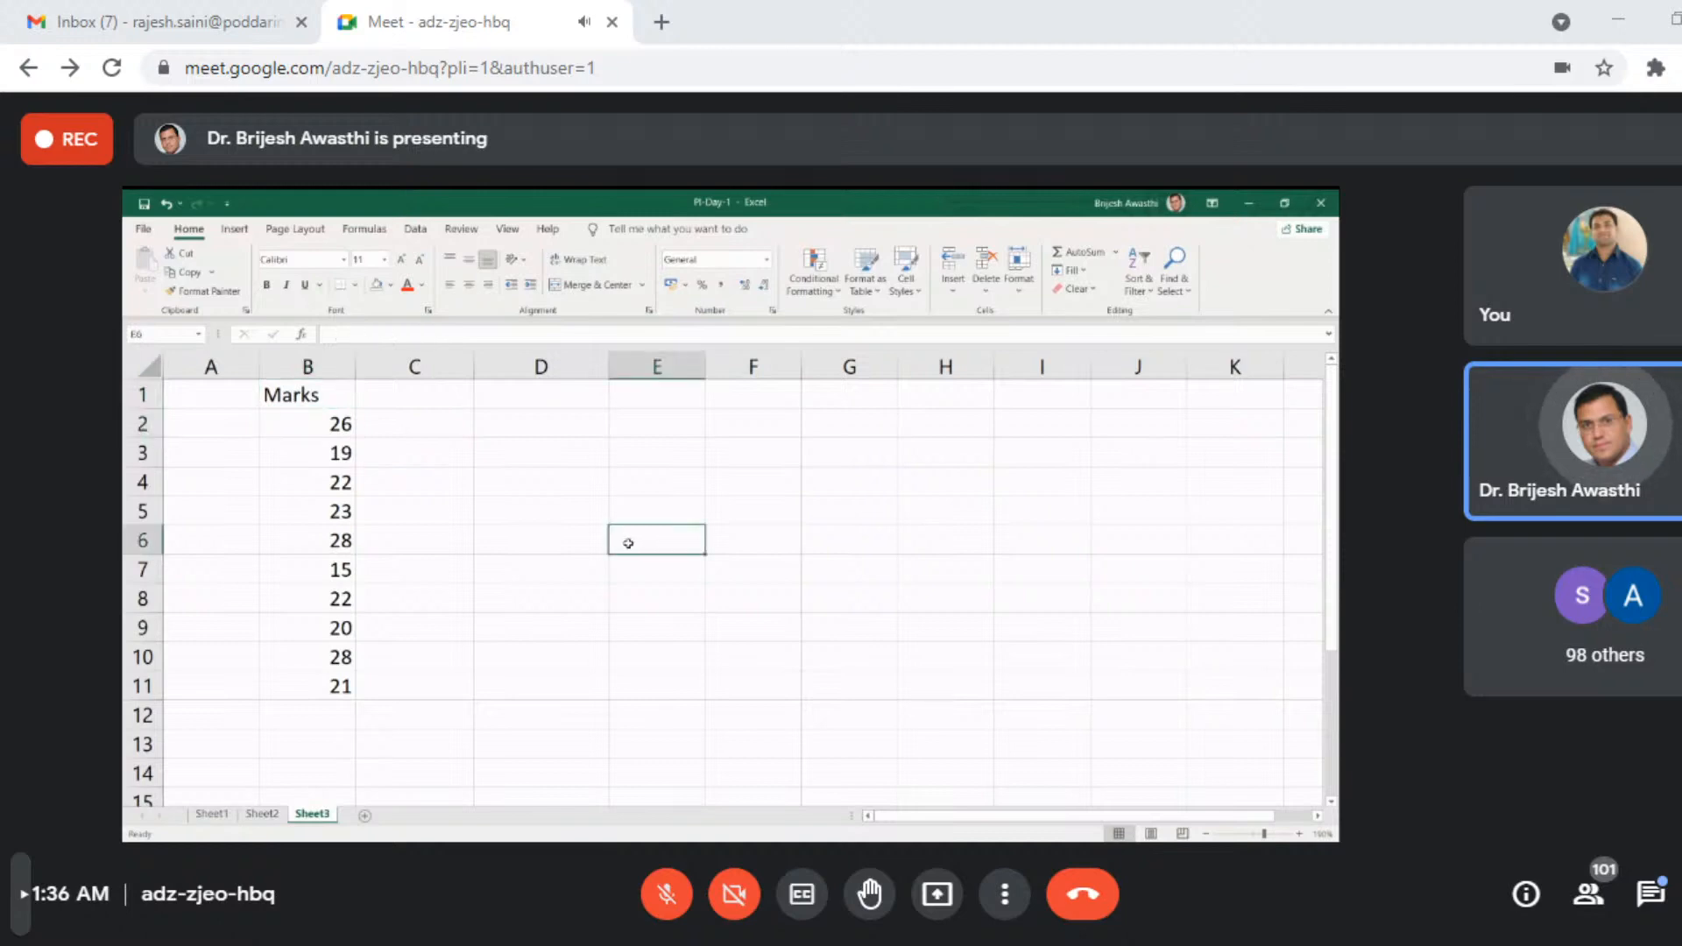
key("Down")
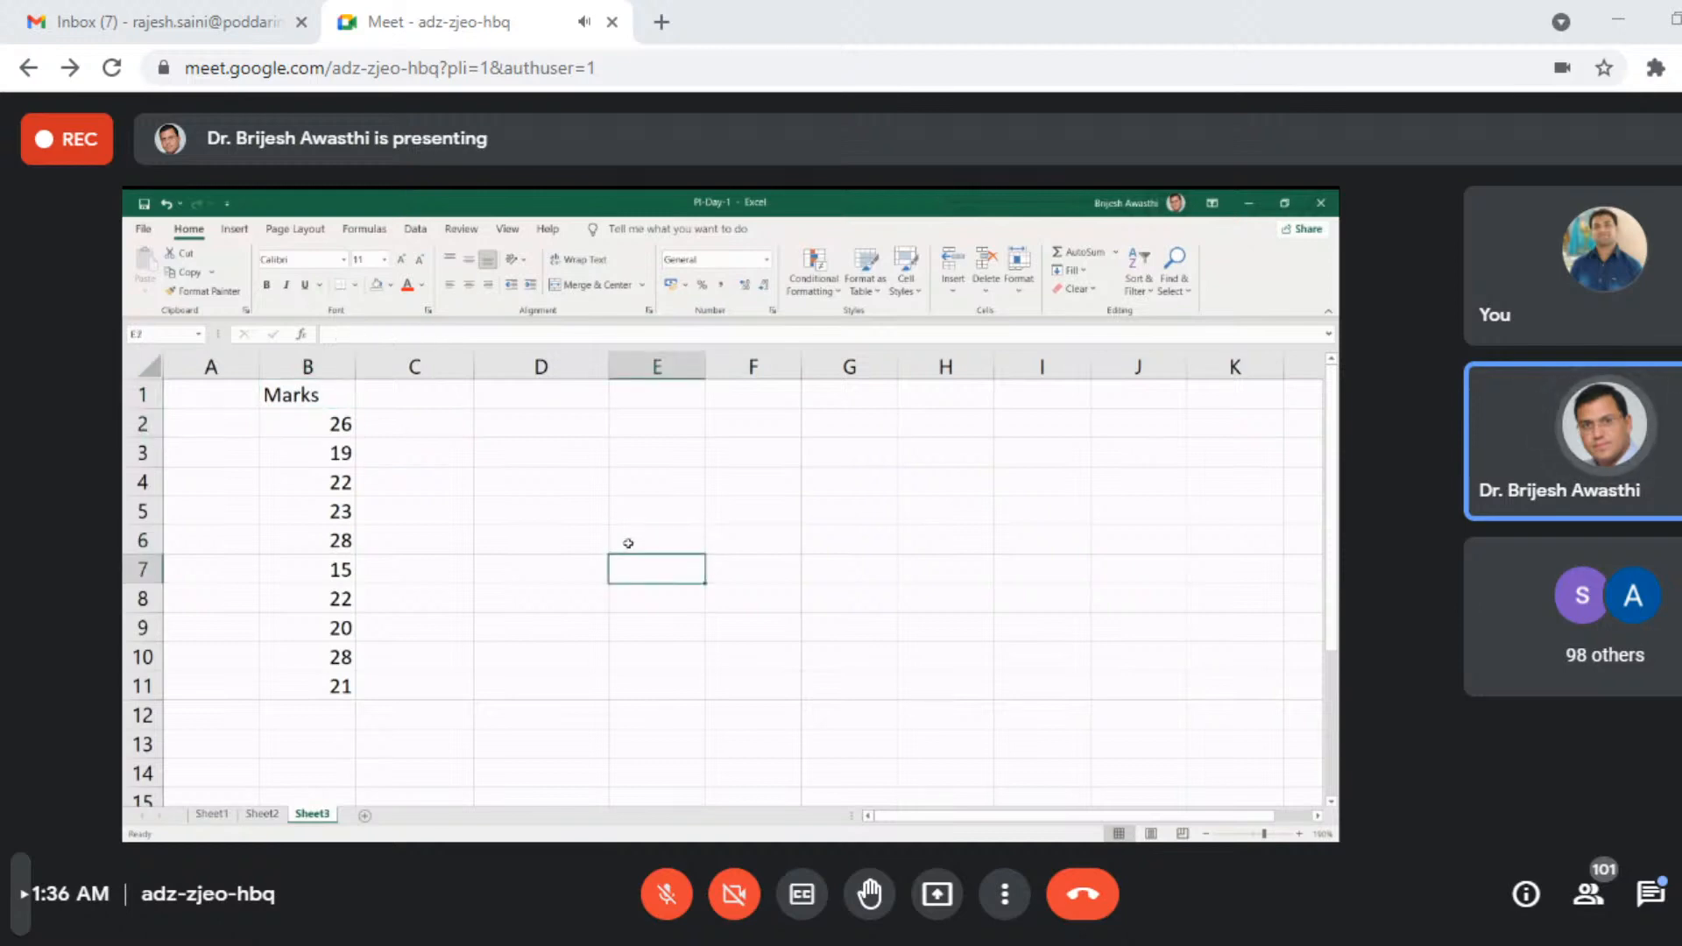
type("1")
key("Return")
type("2")
key("Return")
type("5")
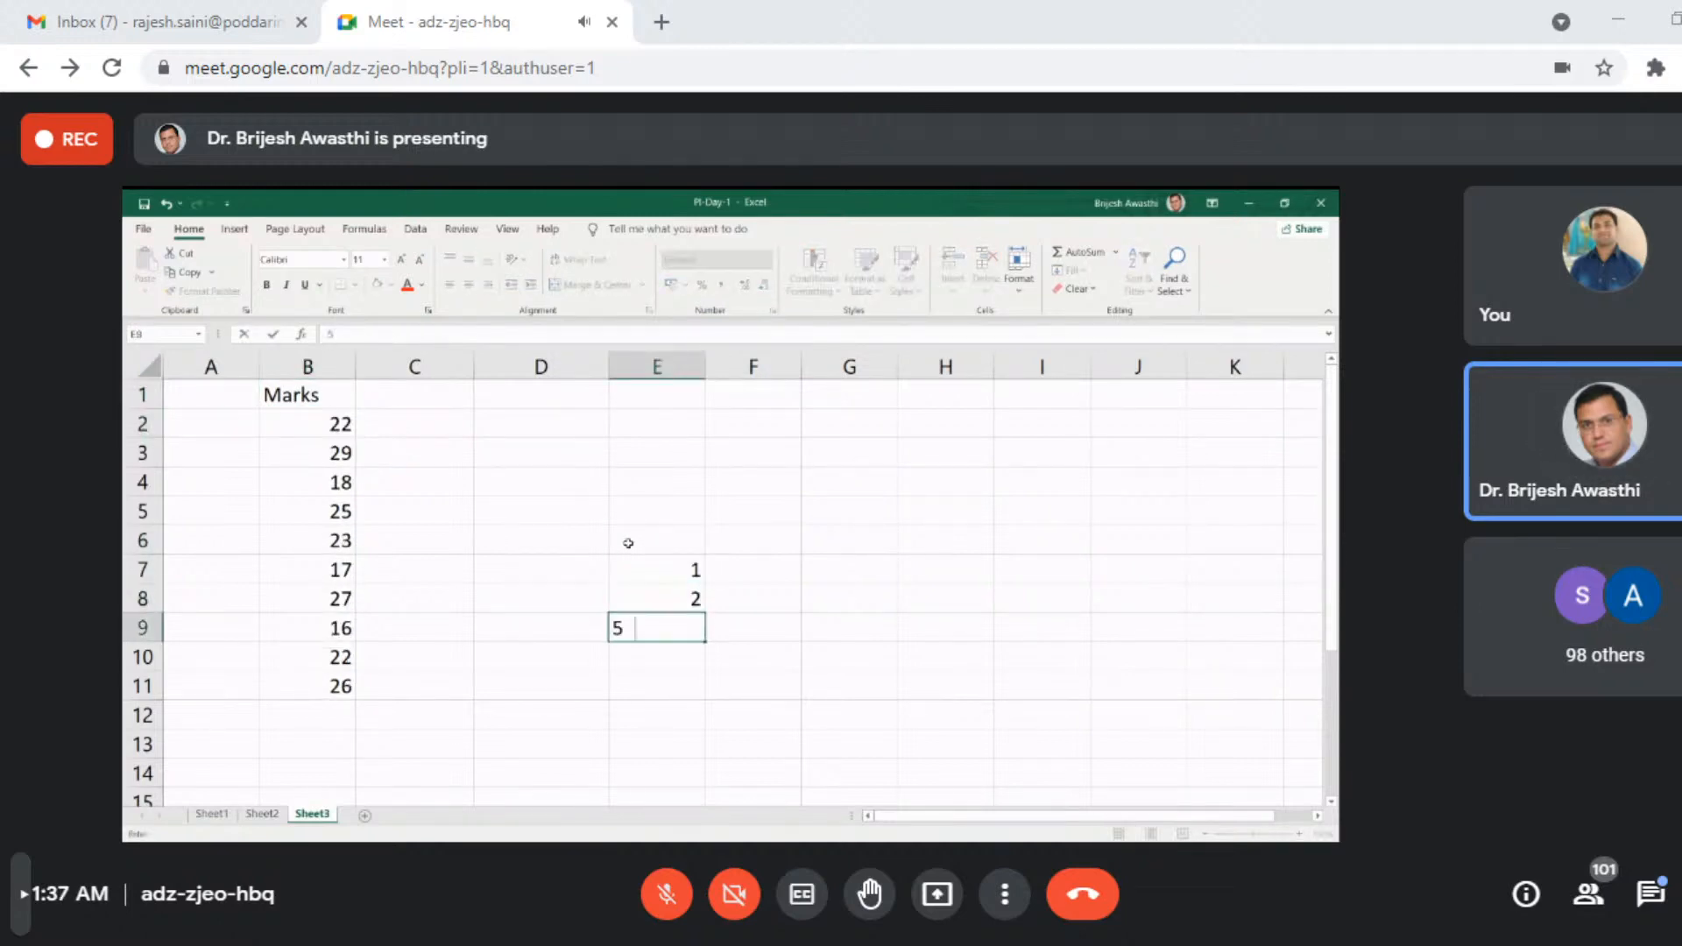
type("2")
key("Return")
type("45")
key("Return")
type("8")
key("Return")
type("4")
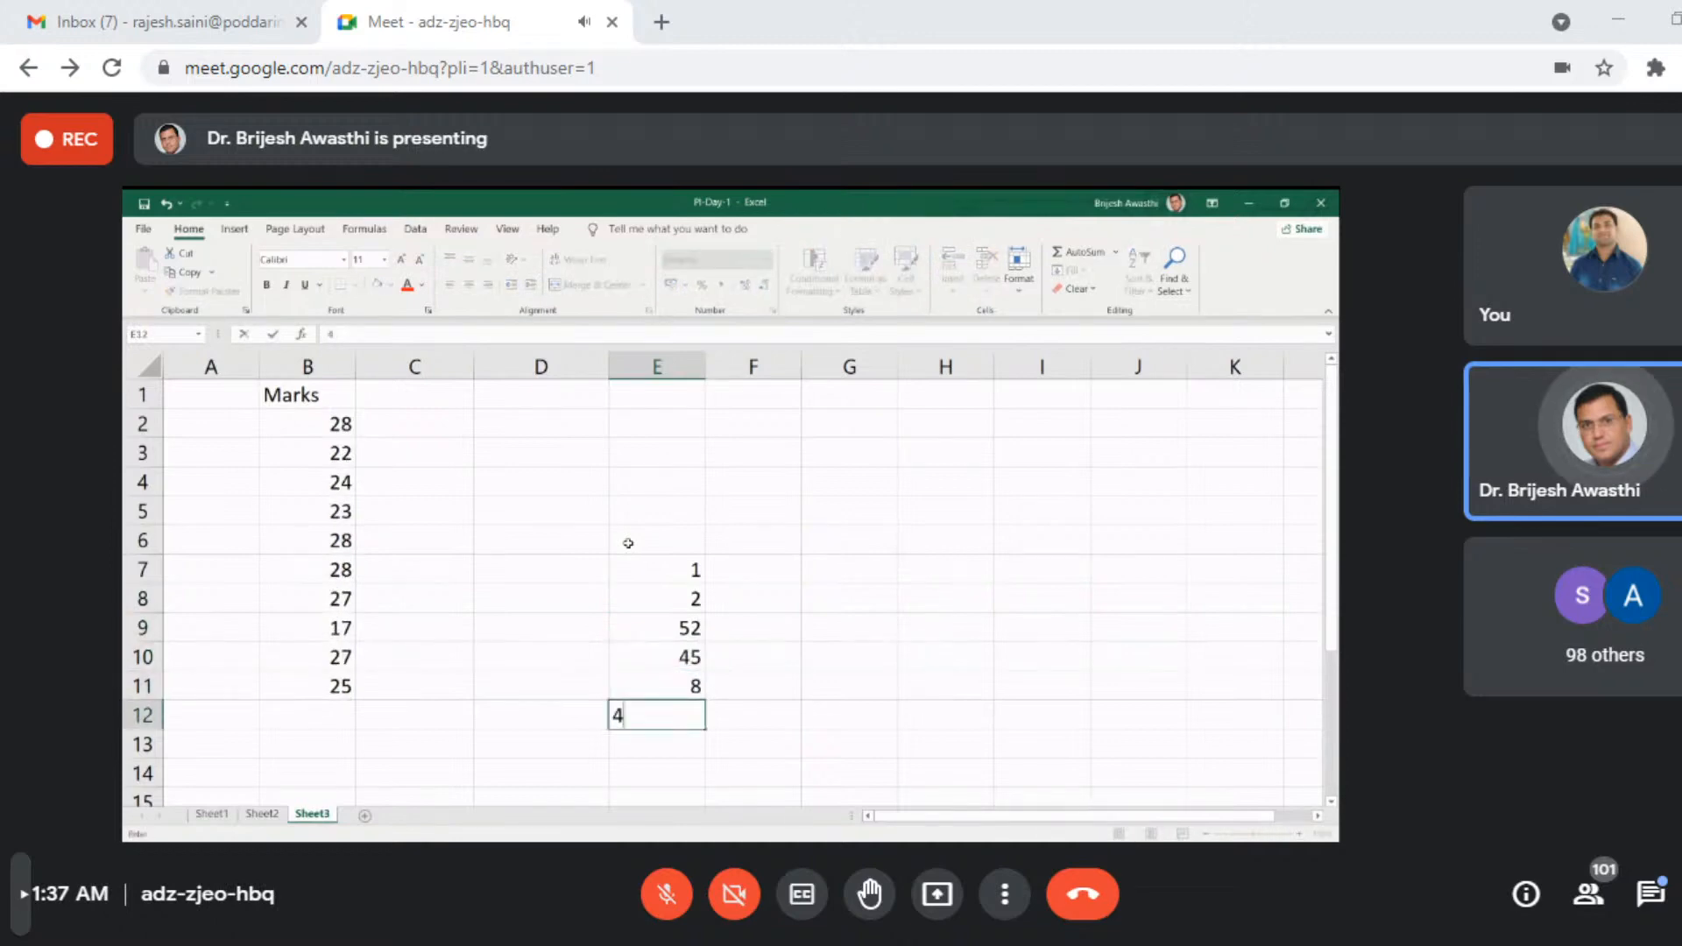
key("Return")
key("Return")
type("74")
key("Return")
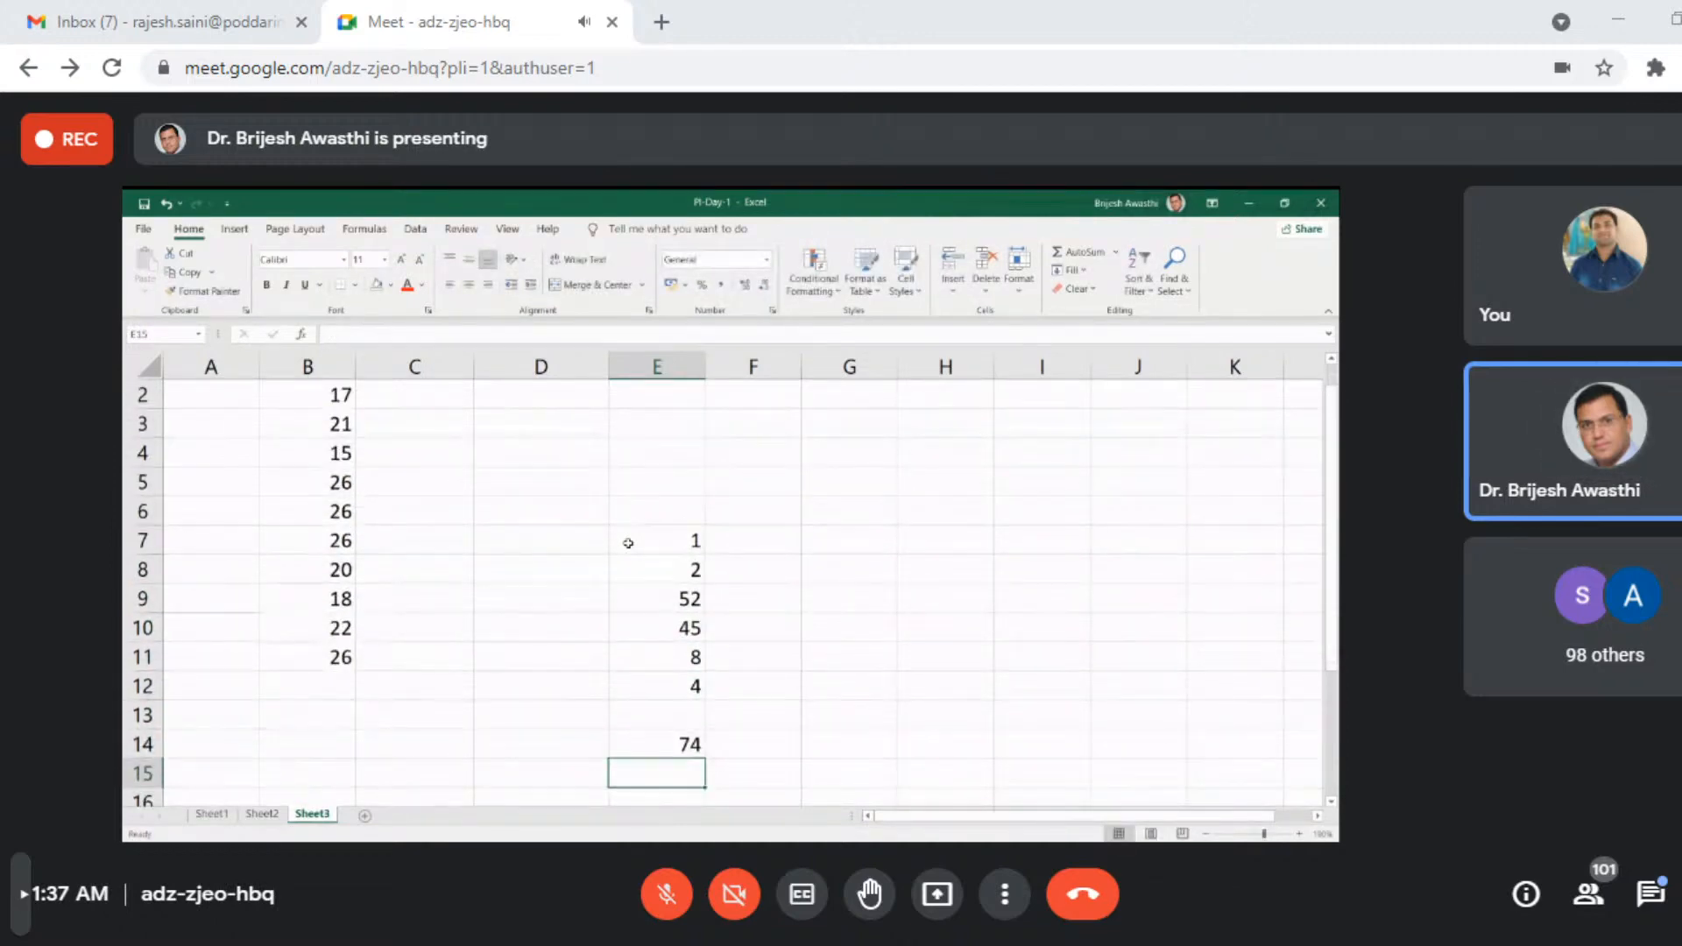
- Clear the trial numbers from E7:E14
left_click_drag(686, 543, 686, 744)
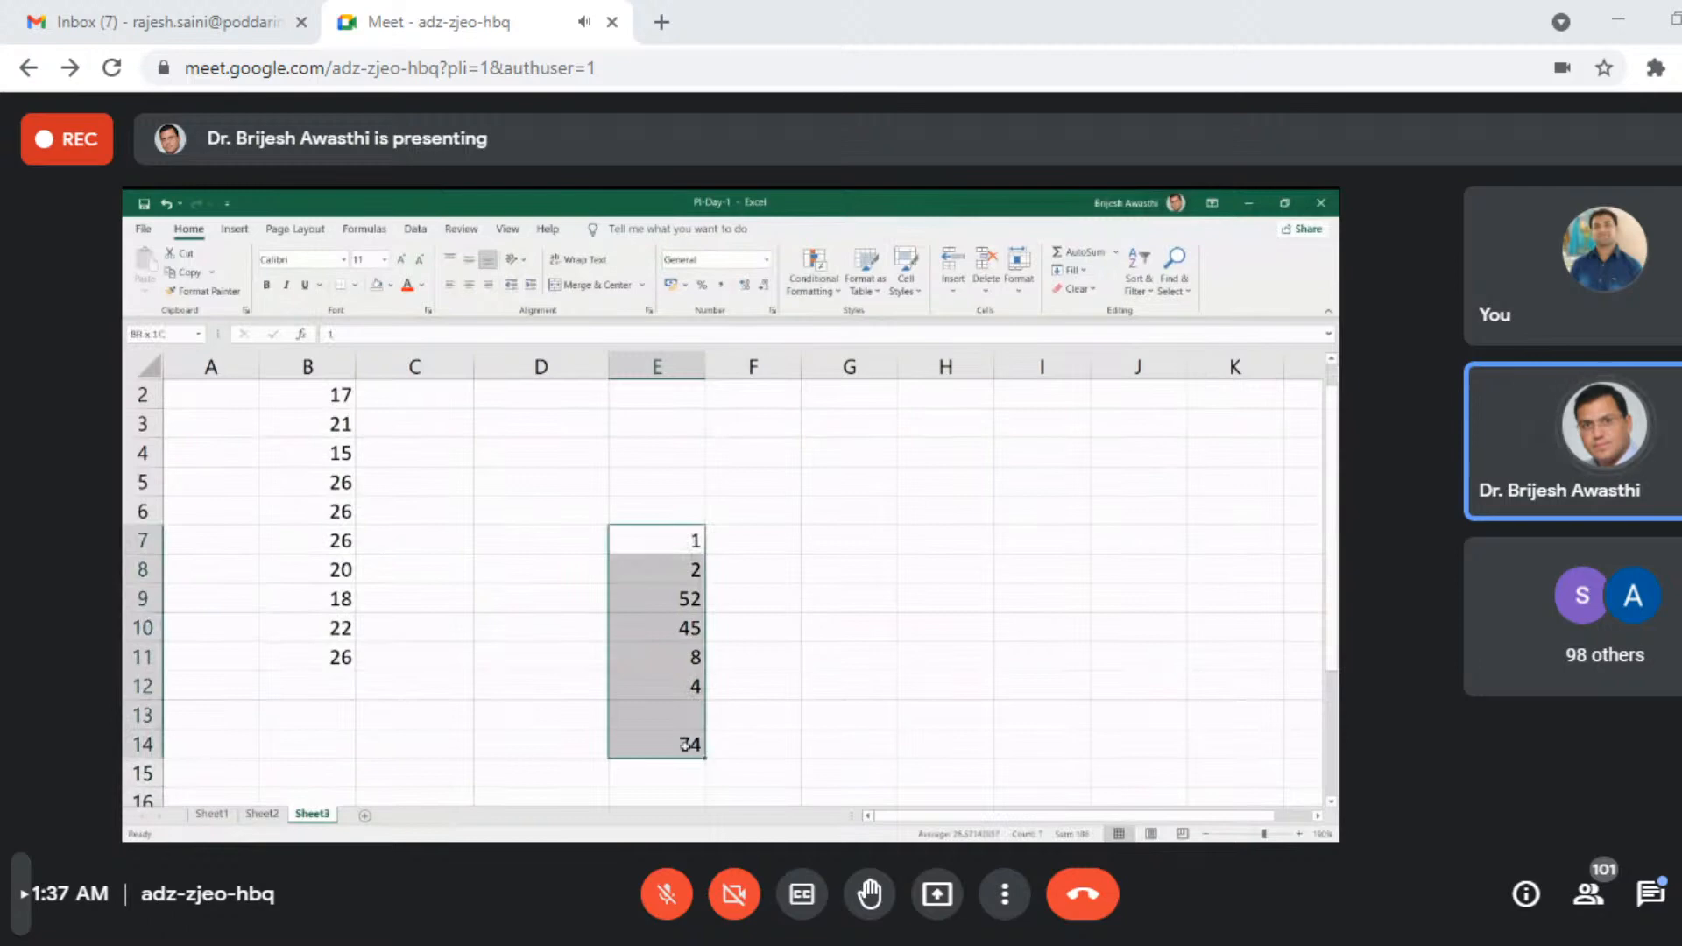
key("Delete")
scroll(682, 748, "up", 1)
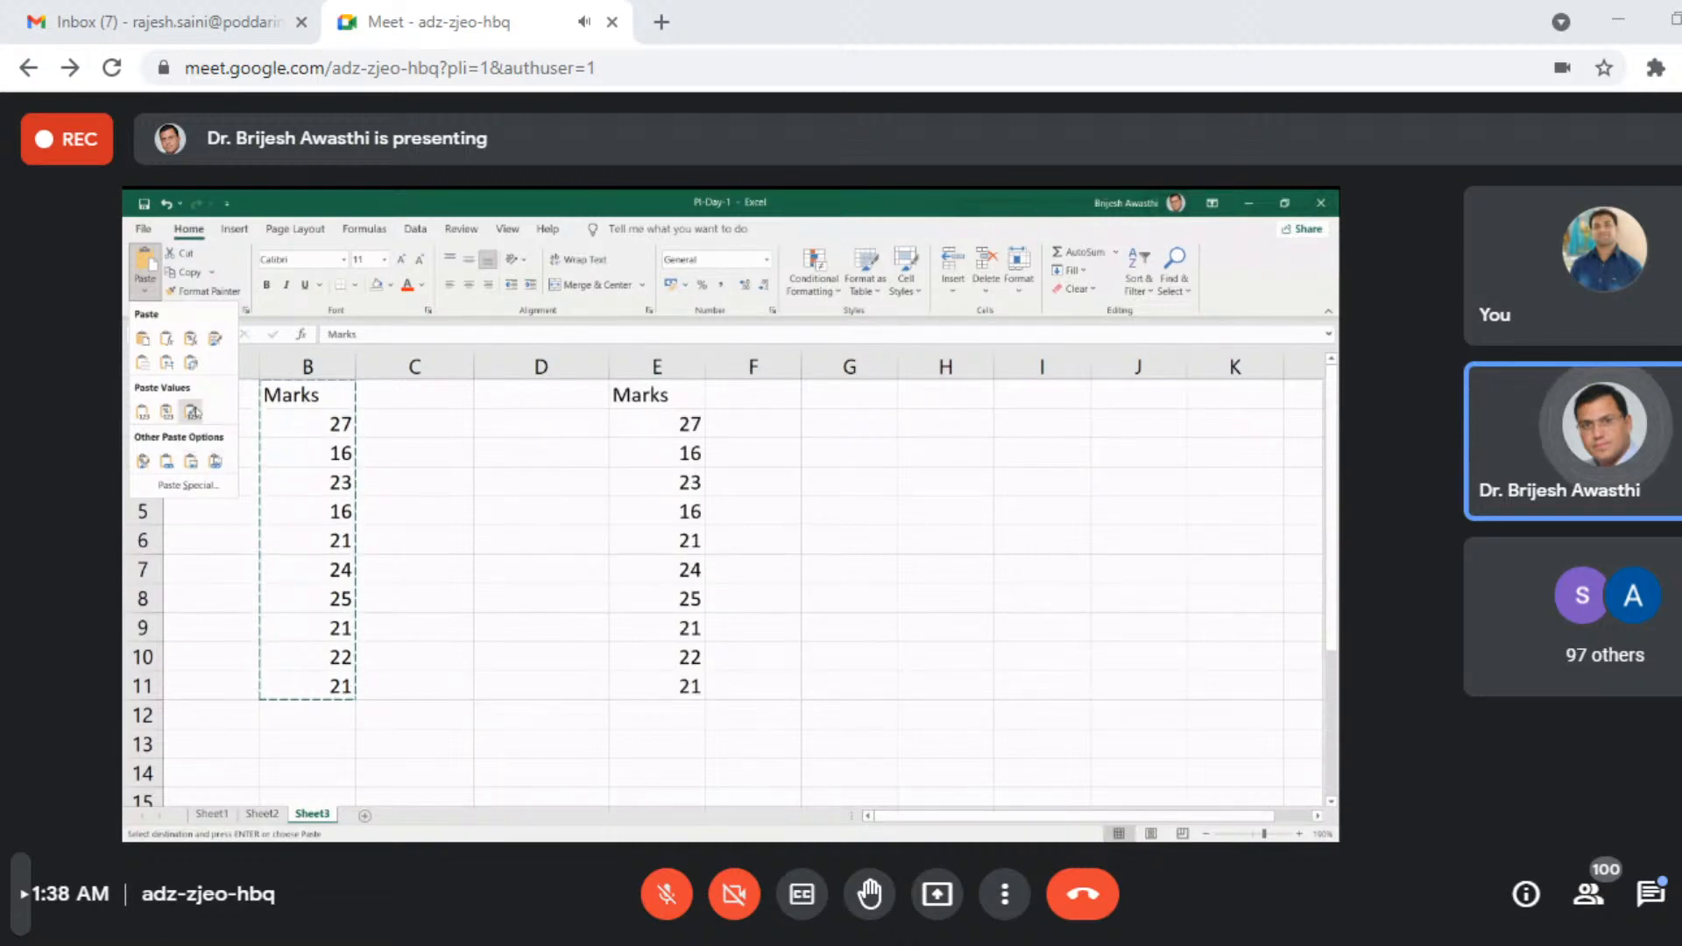
- Paste the copied Marks column into column E from E1 and inspect the contents of E4 and E6
left_click(194, 411)
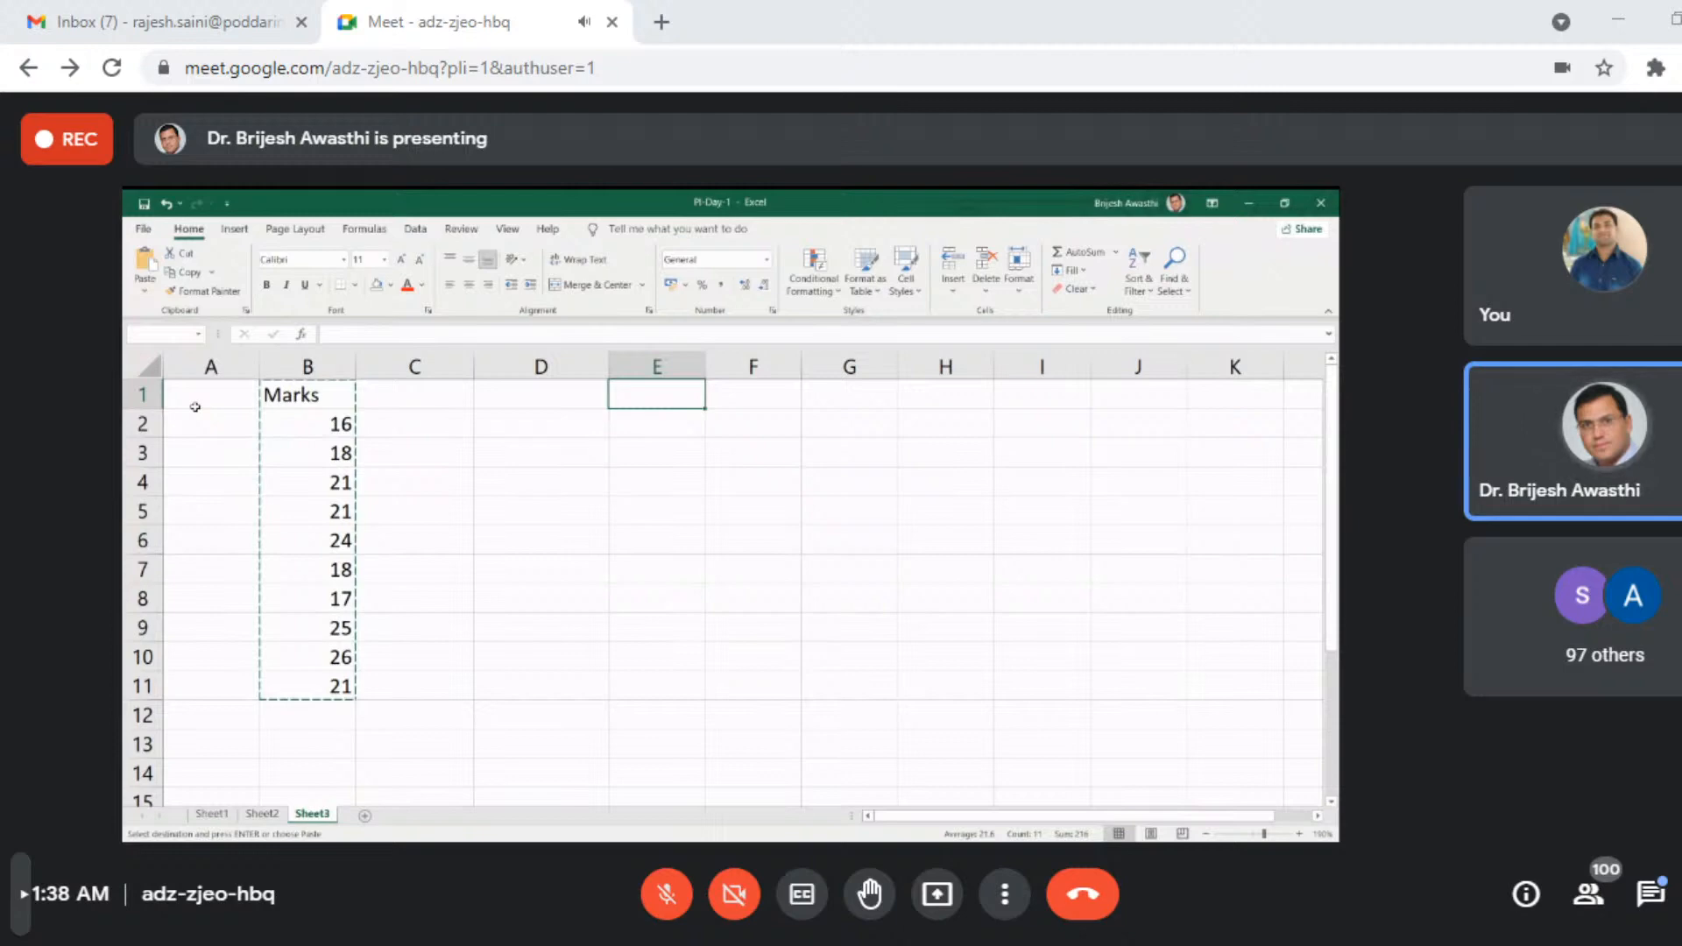
double_click(642, 483)
double_click(641, 541)
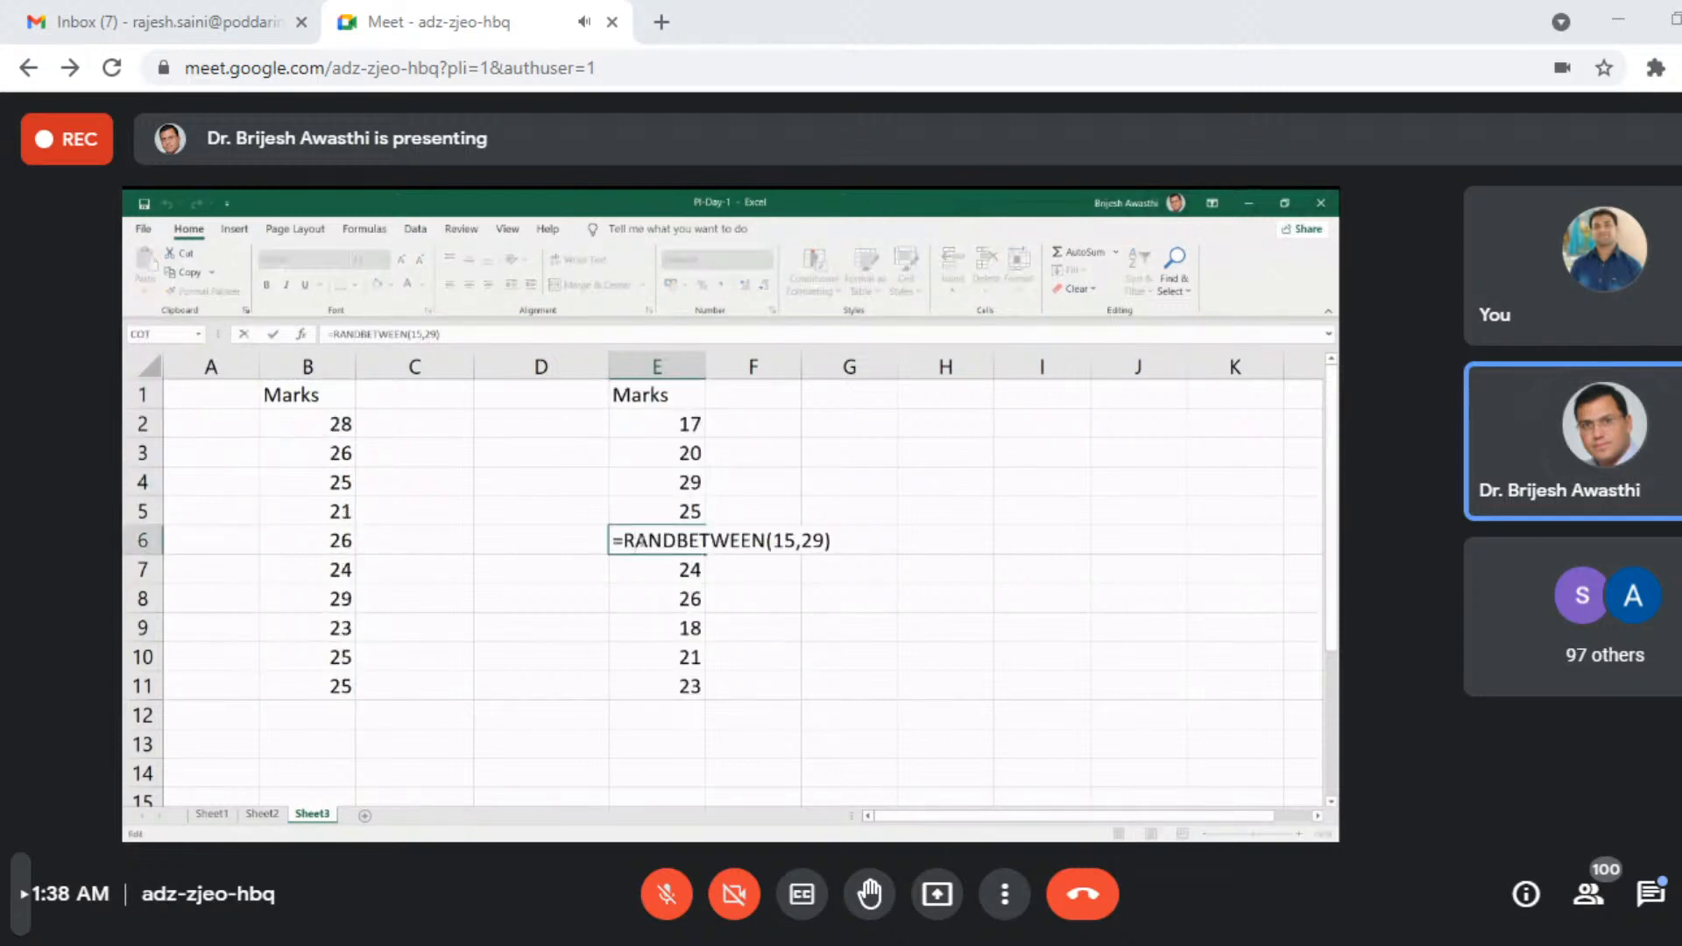
key("Escape")
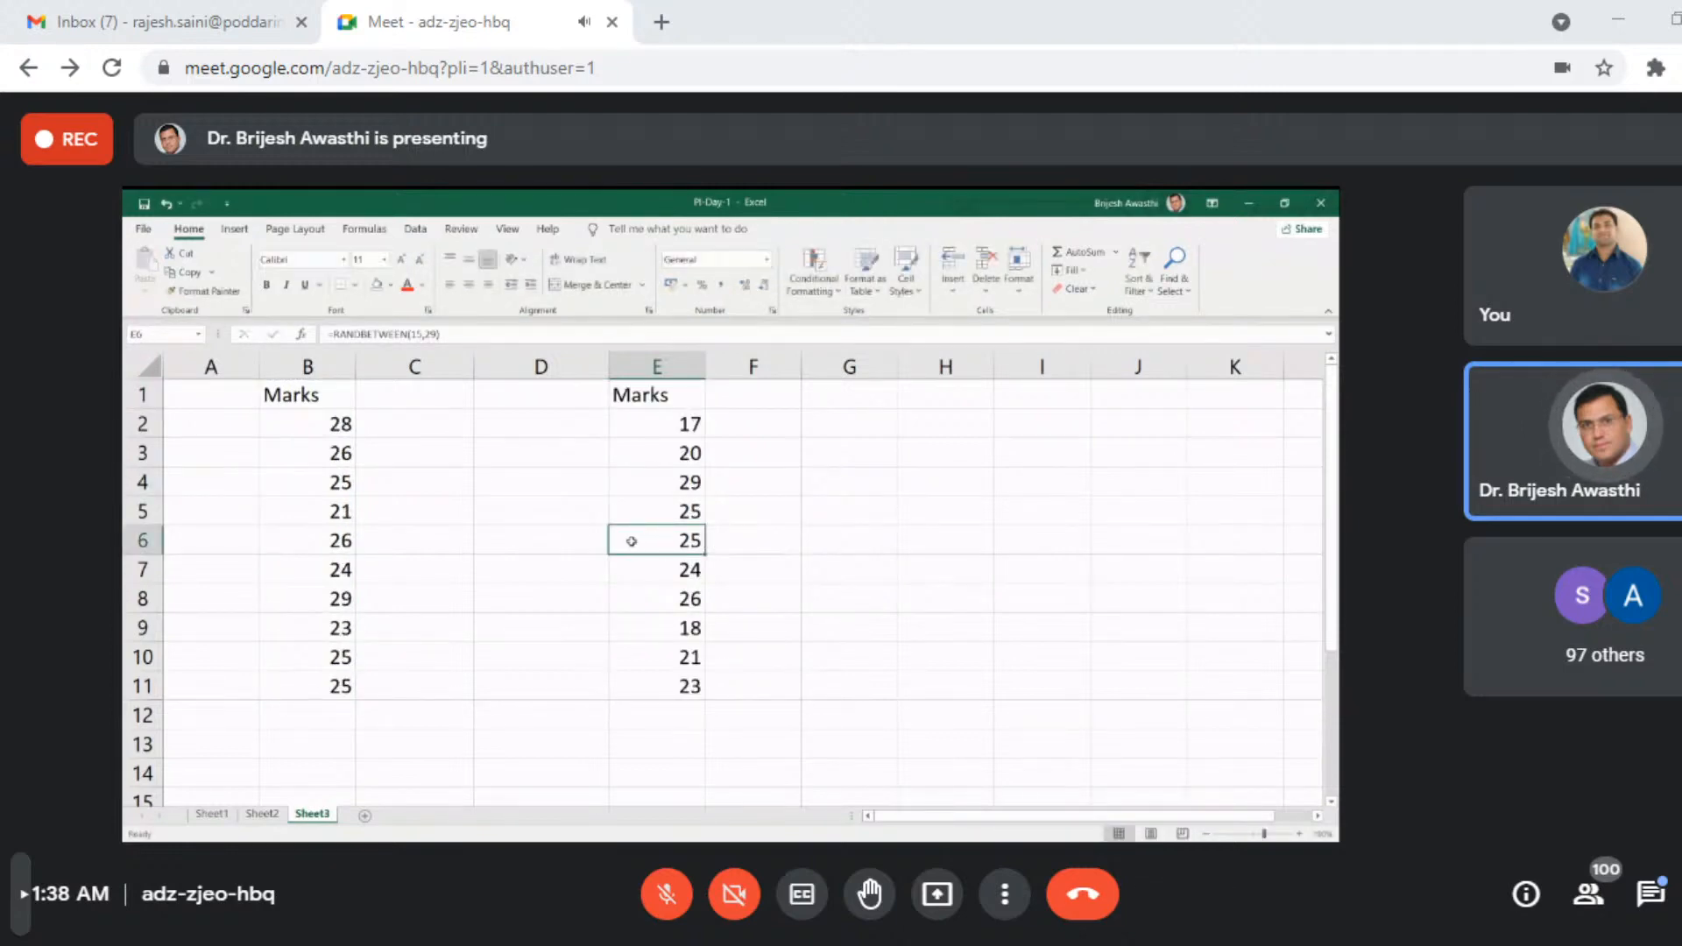
- Clear the pasted marks from E1:E12 and return to E1
left_click_drag(653, 394, 659, 714)
key("Delete")
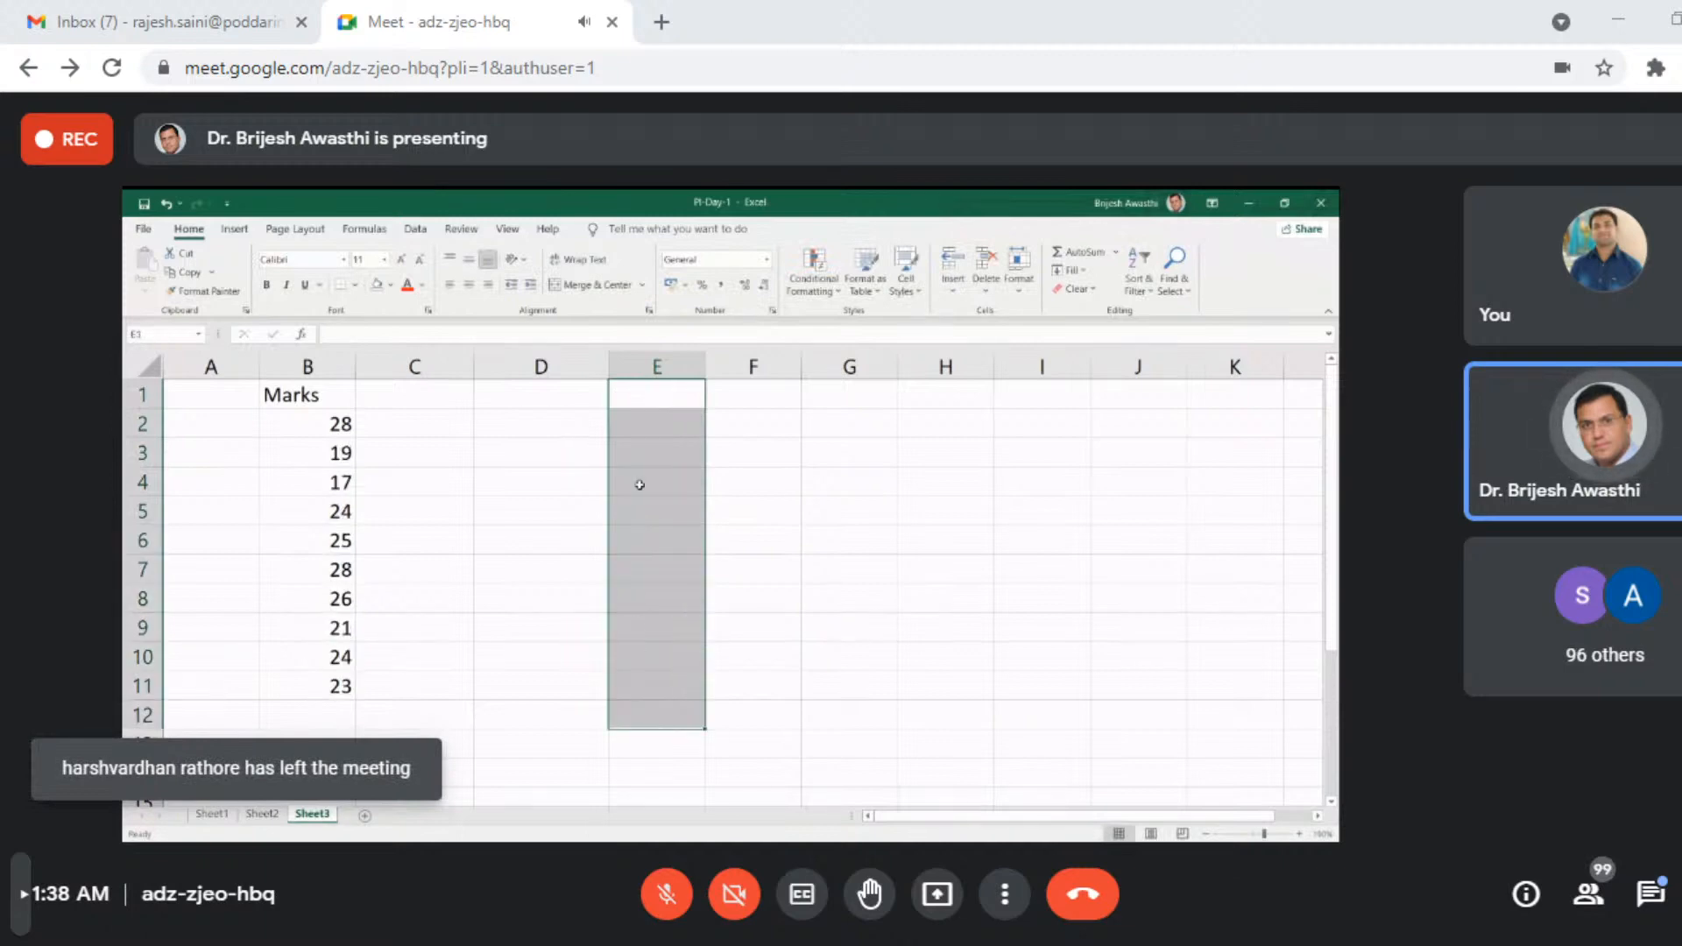
left_click(646, 393)
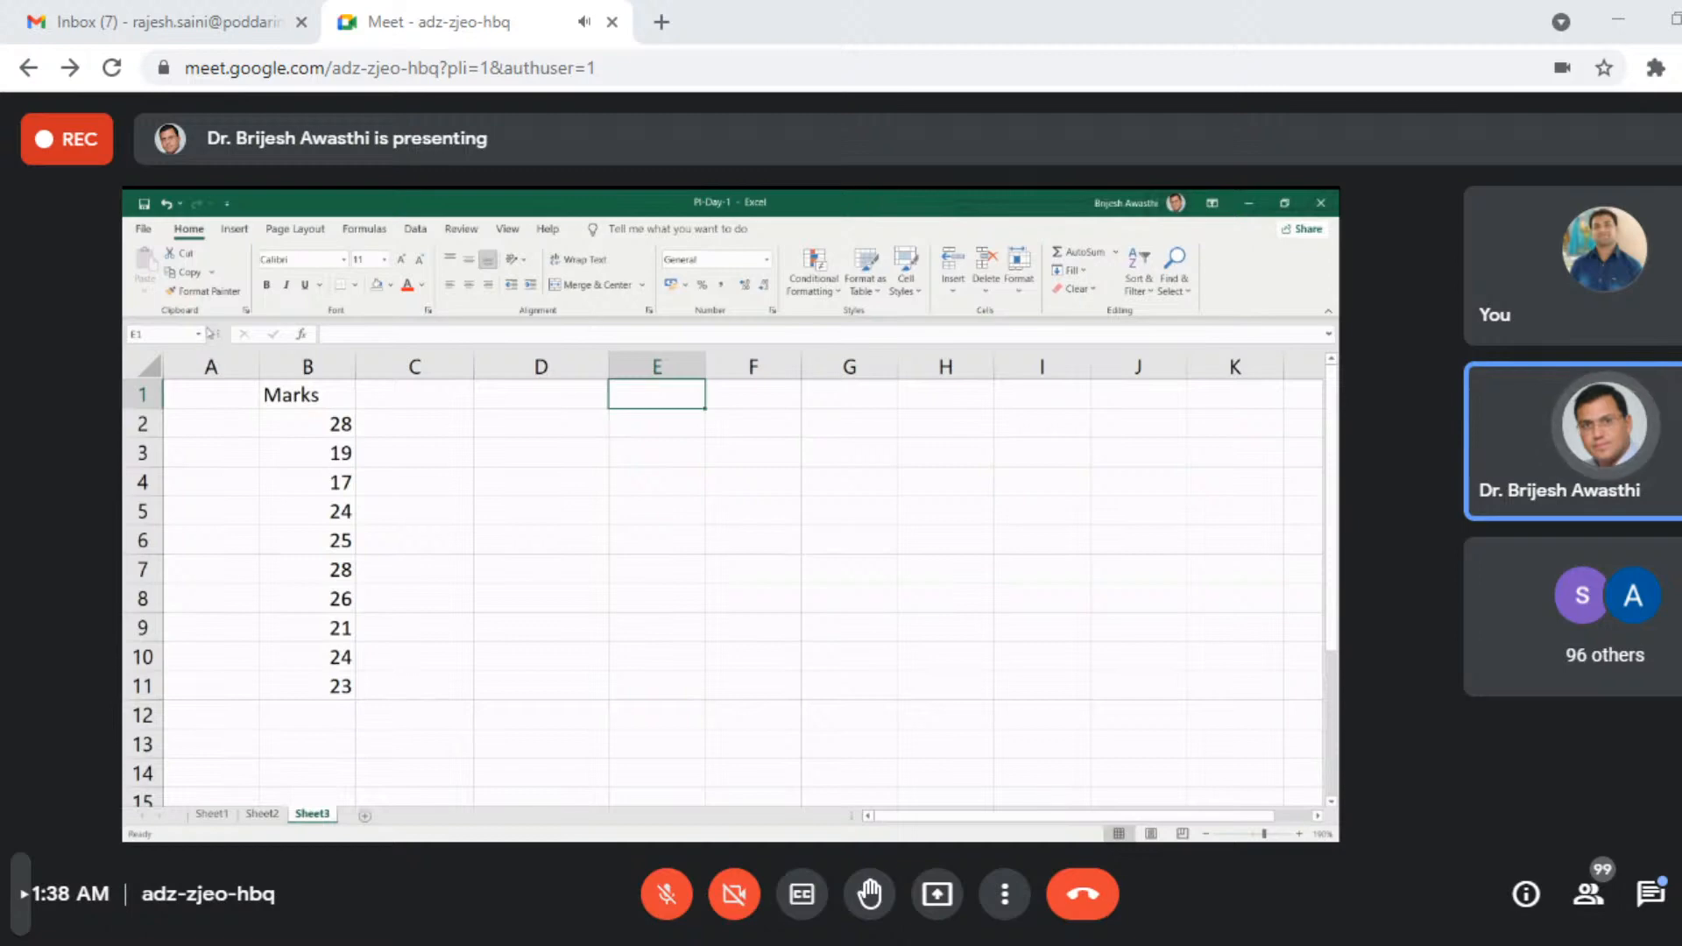
- Copy B1:B12 and paste it at E1 as values with source formatting instead of formulas
left_click_drag(339, 400, 343, 700)
key("ctrl+c")
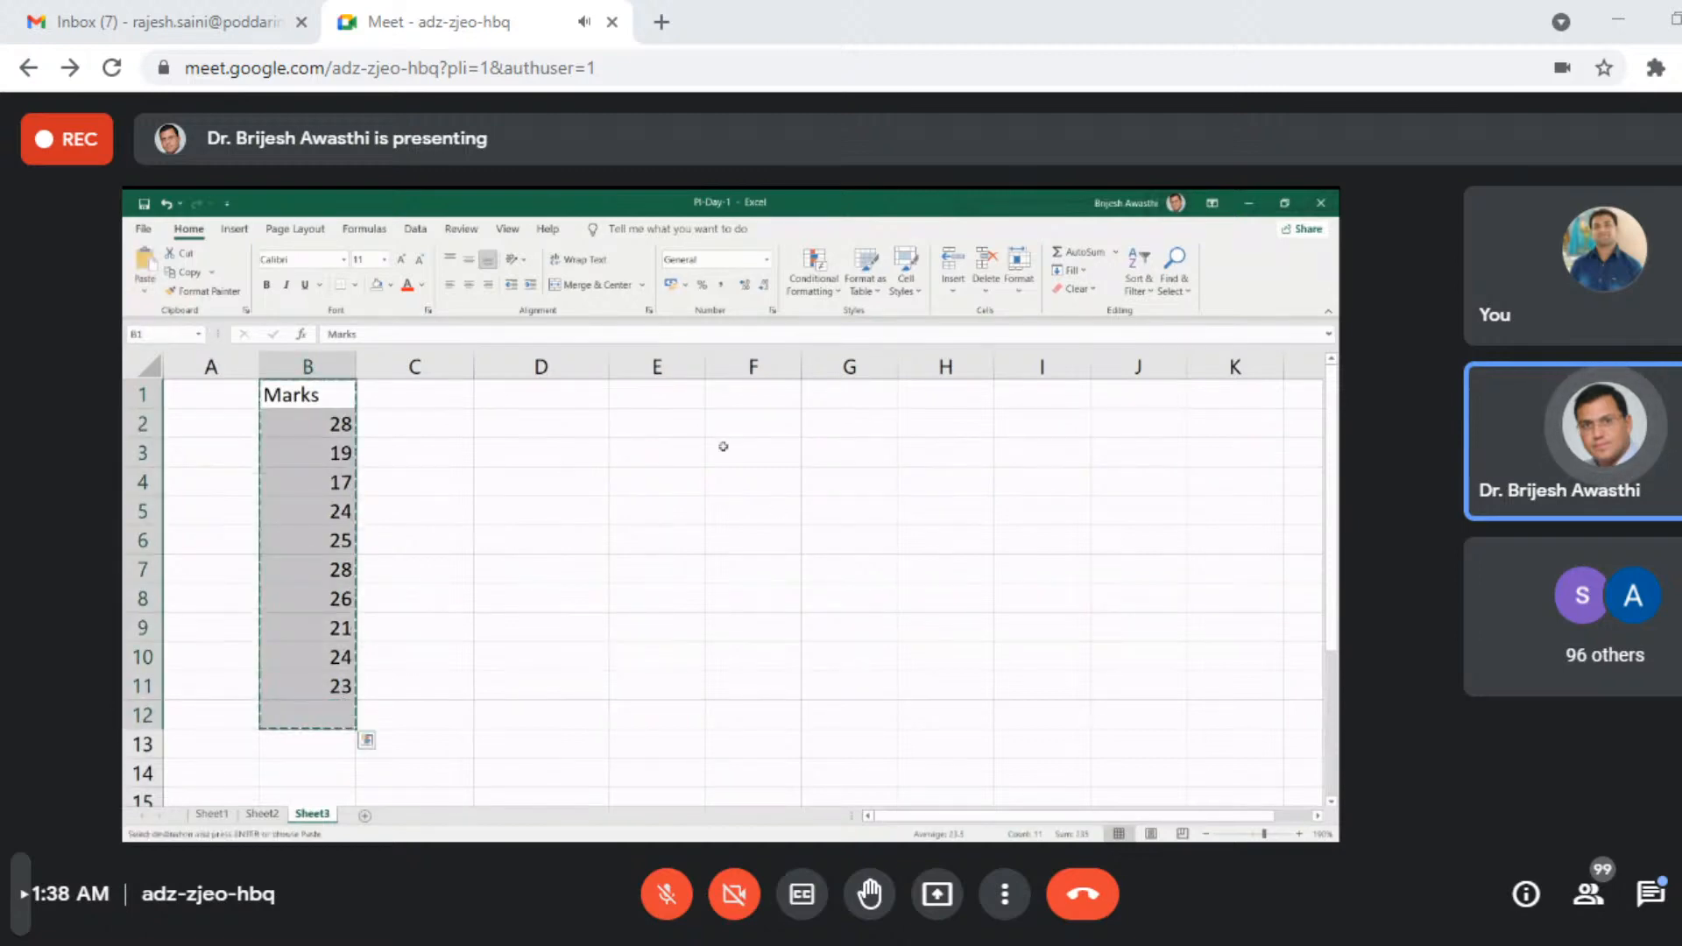
left_click(651, 391)
left_click(144, 287)
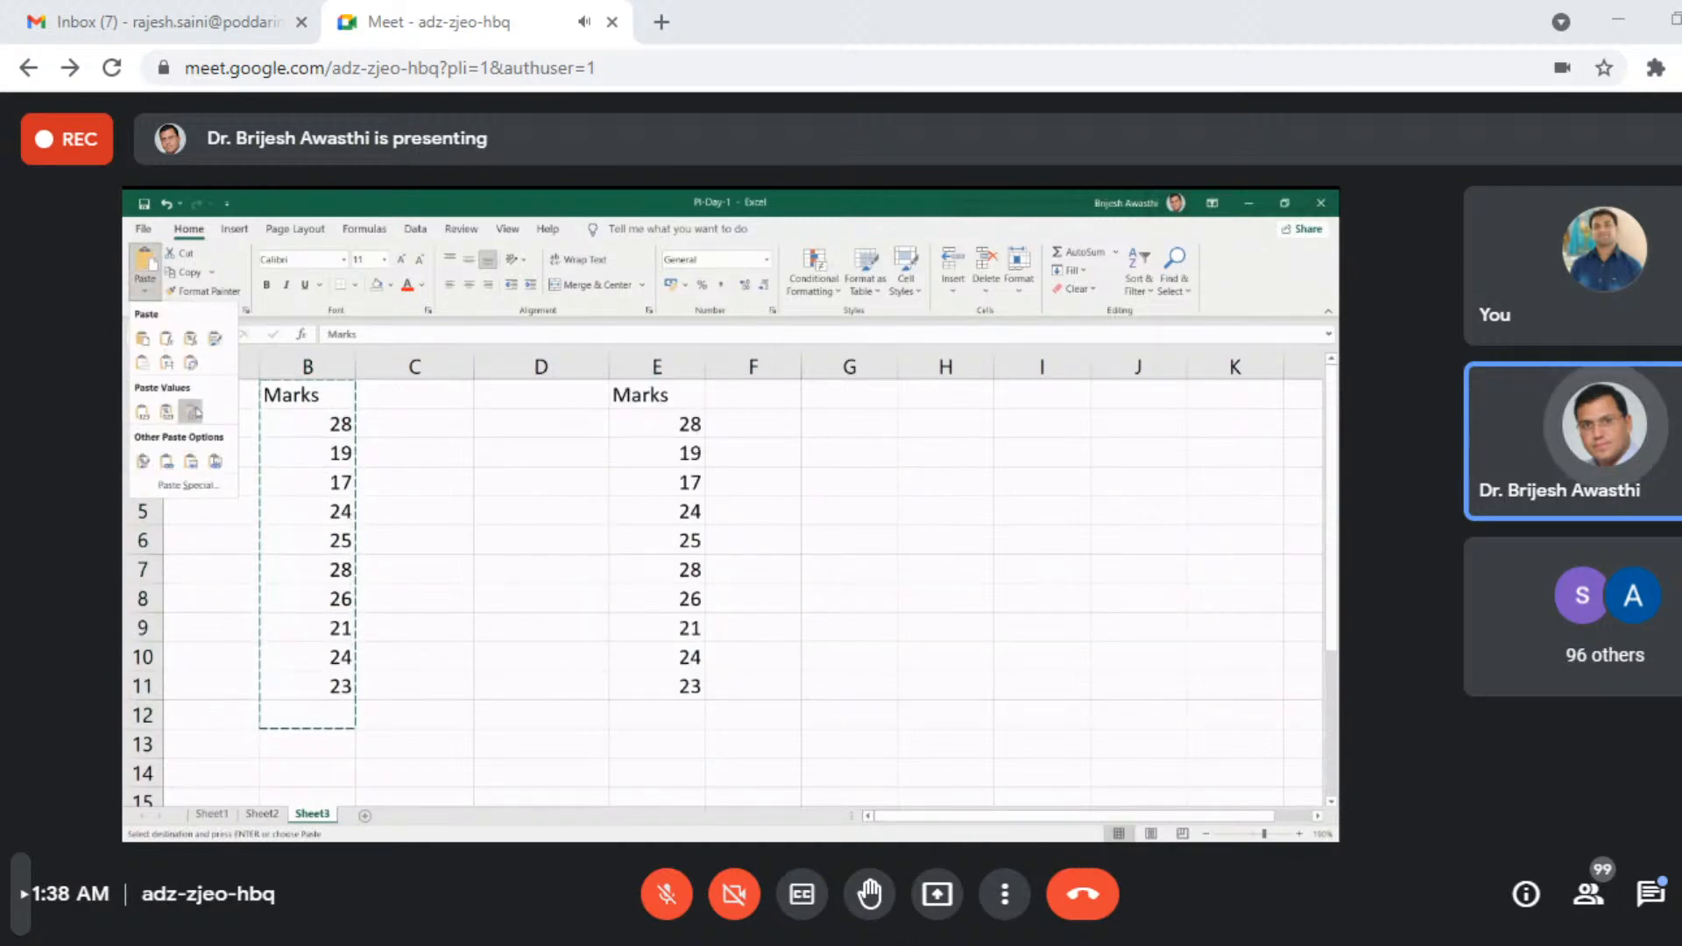
left_click(189, 411)
- Check cell by cell whether the marks pasted in column E are fixed values, and select E2:E12
left_click(617, 451)
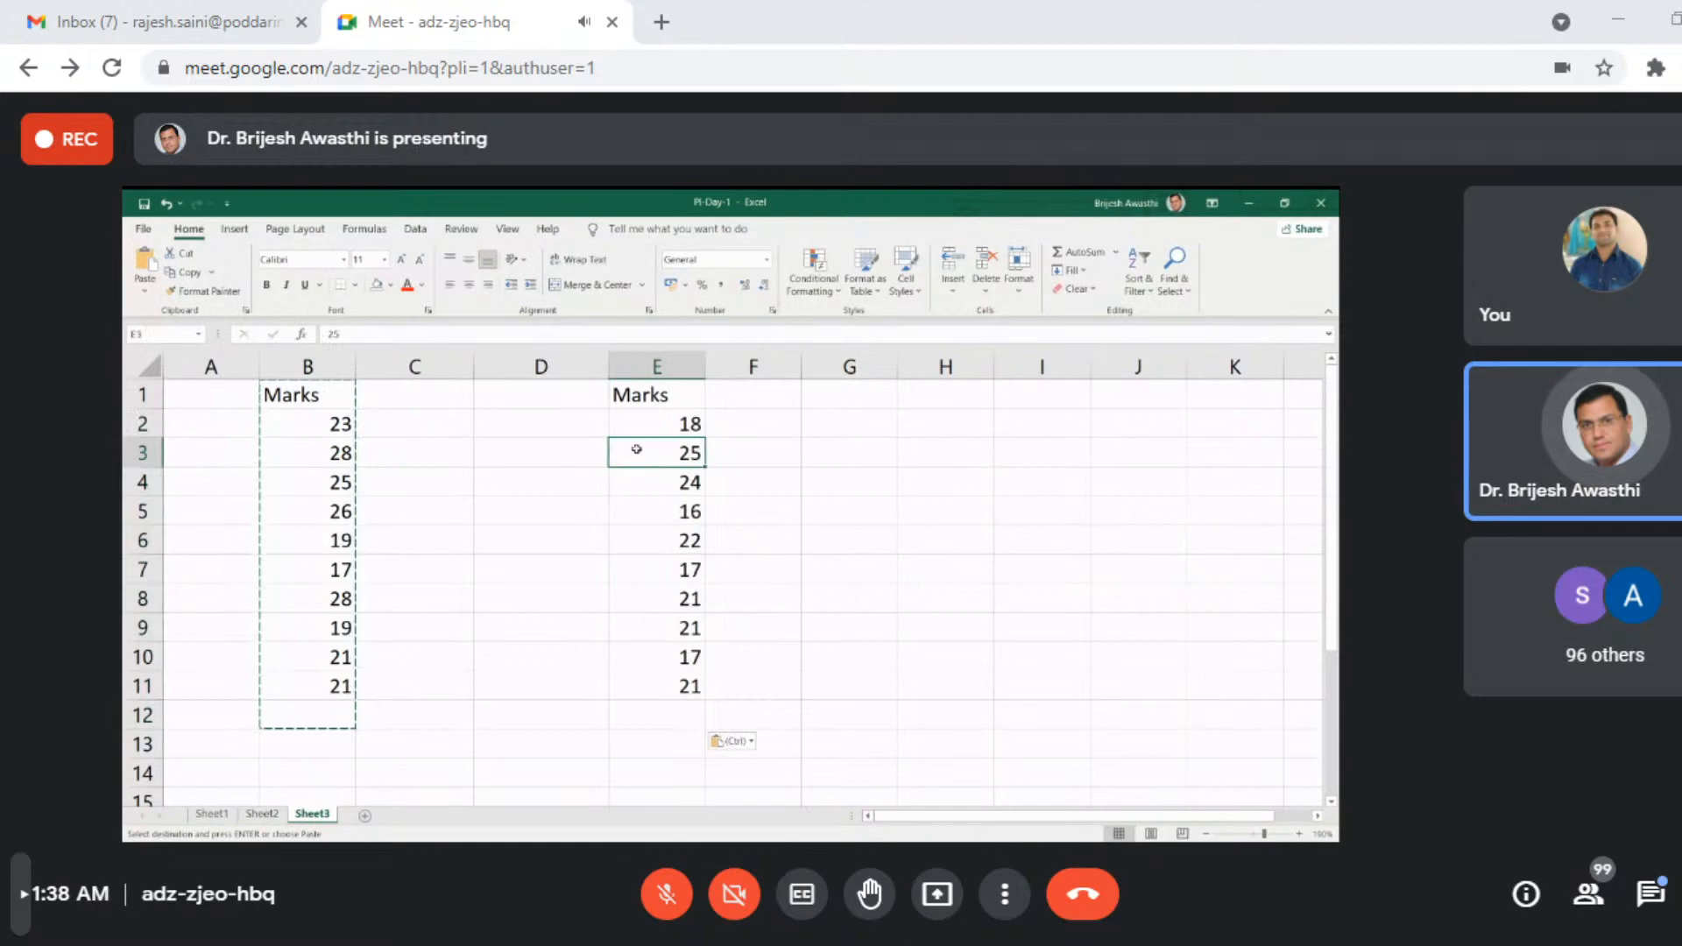
left_click(653, 424)
left_click(653, 482)
left_click(650, 538)
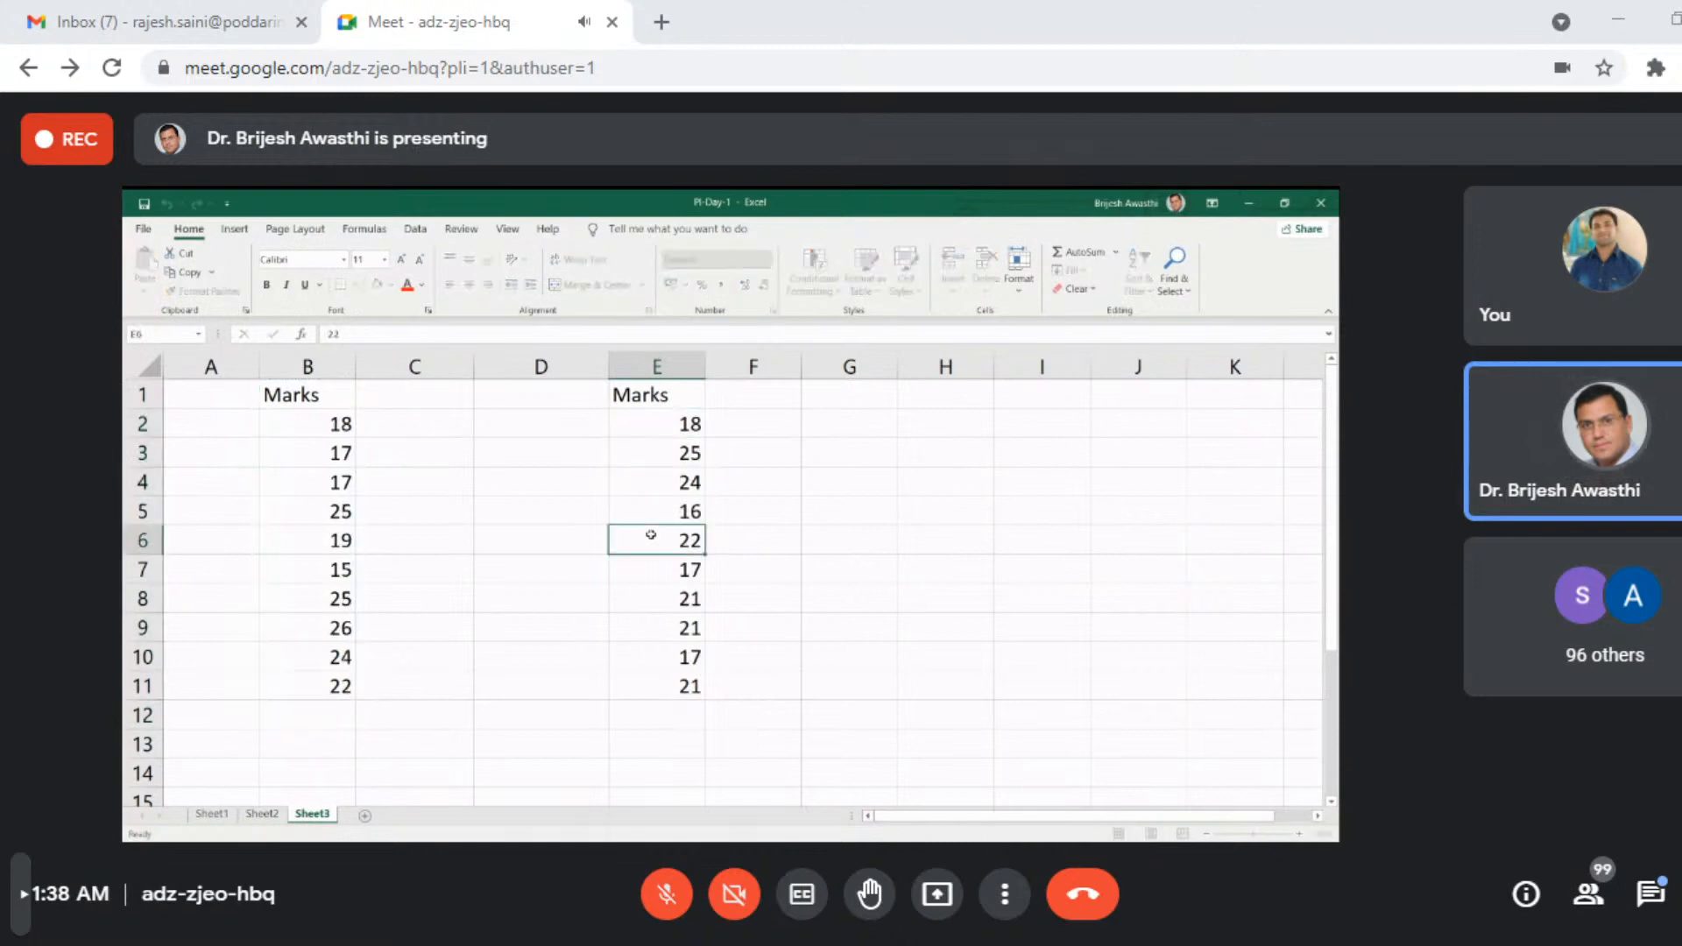
left_click(646, 570)
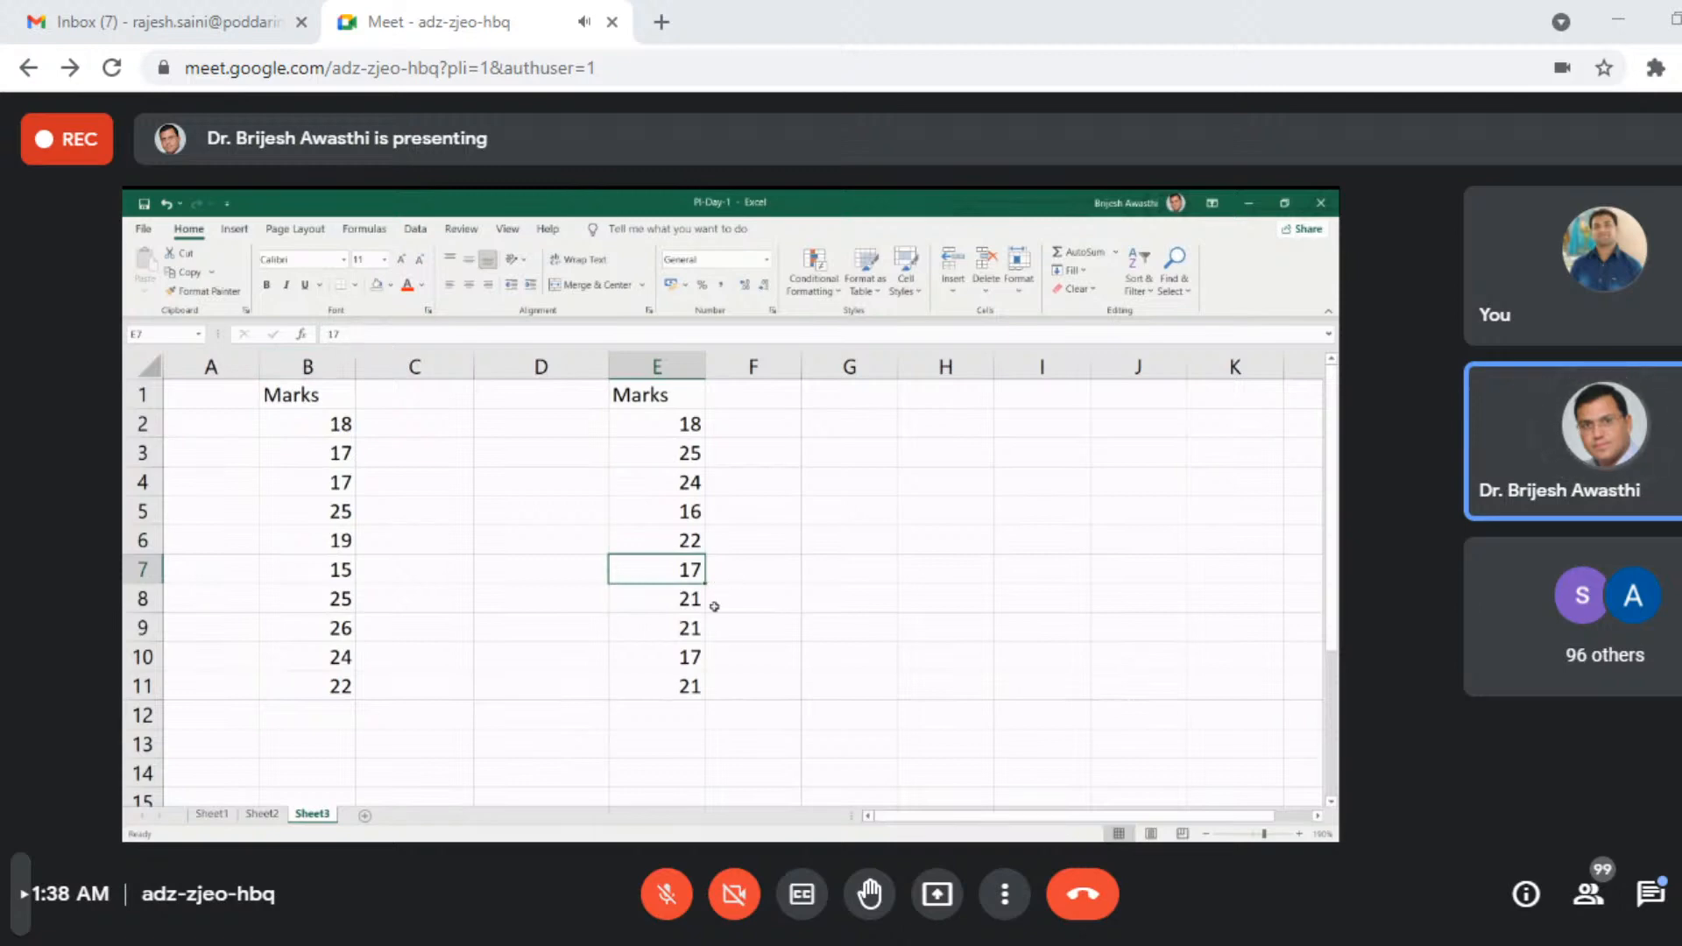
left_click(714, 601)
left_click(692, 649)
left_click(690, 687)
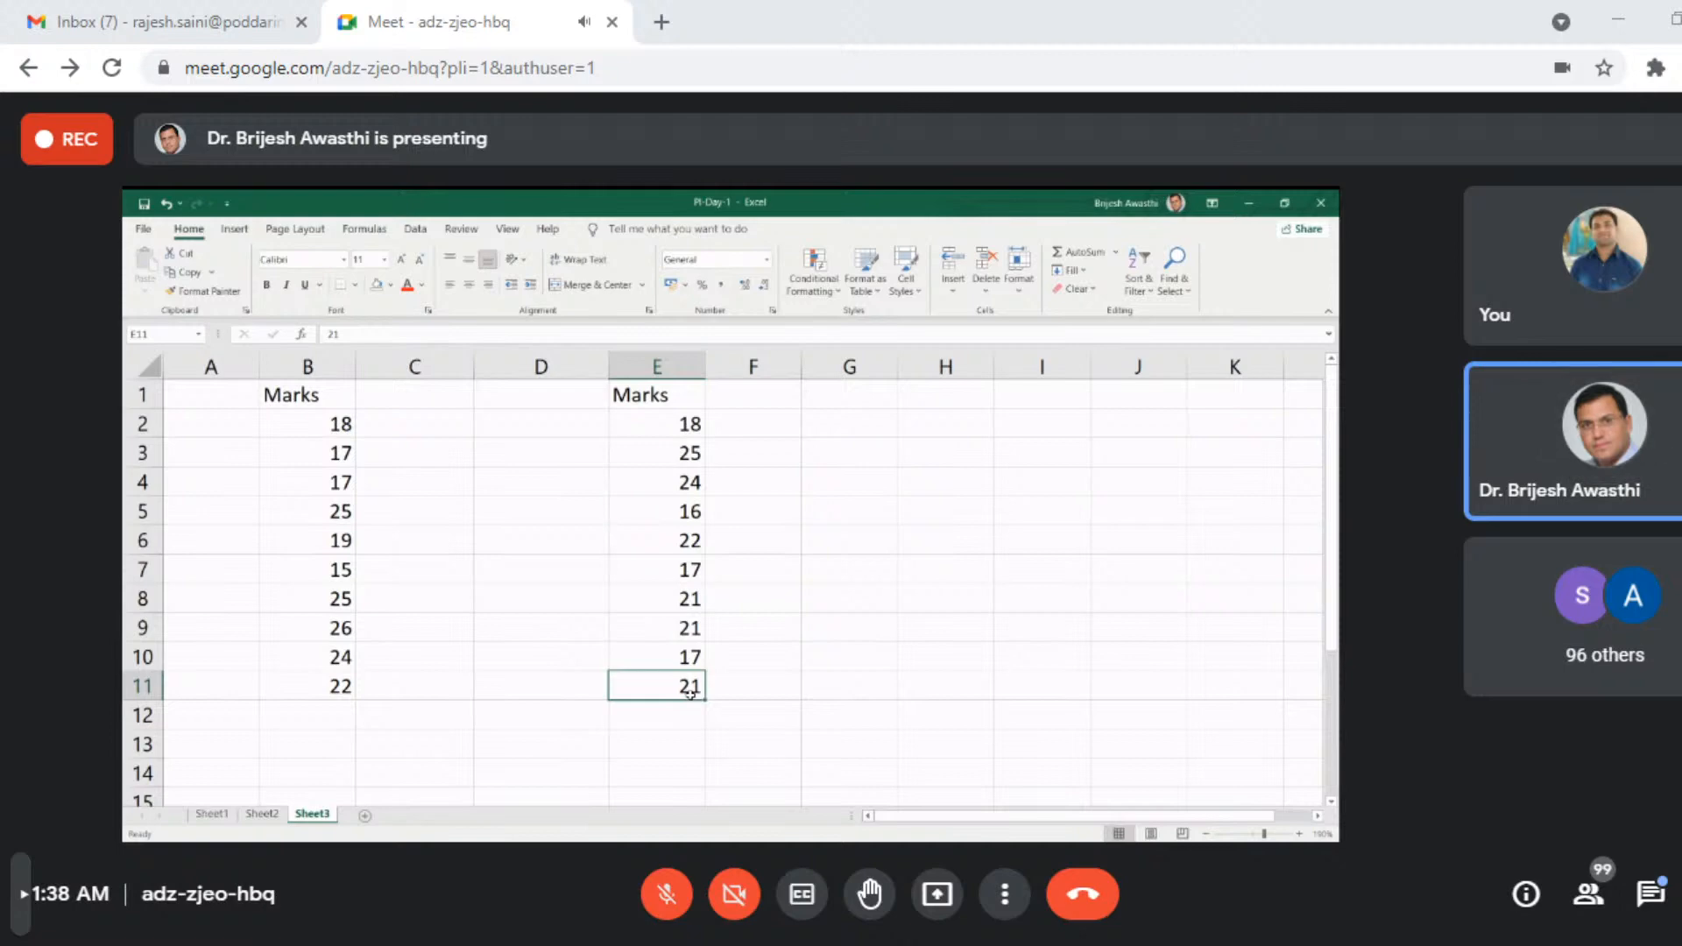
left_click_drag(689, 425, 693, 717)
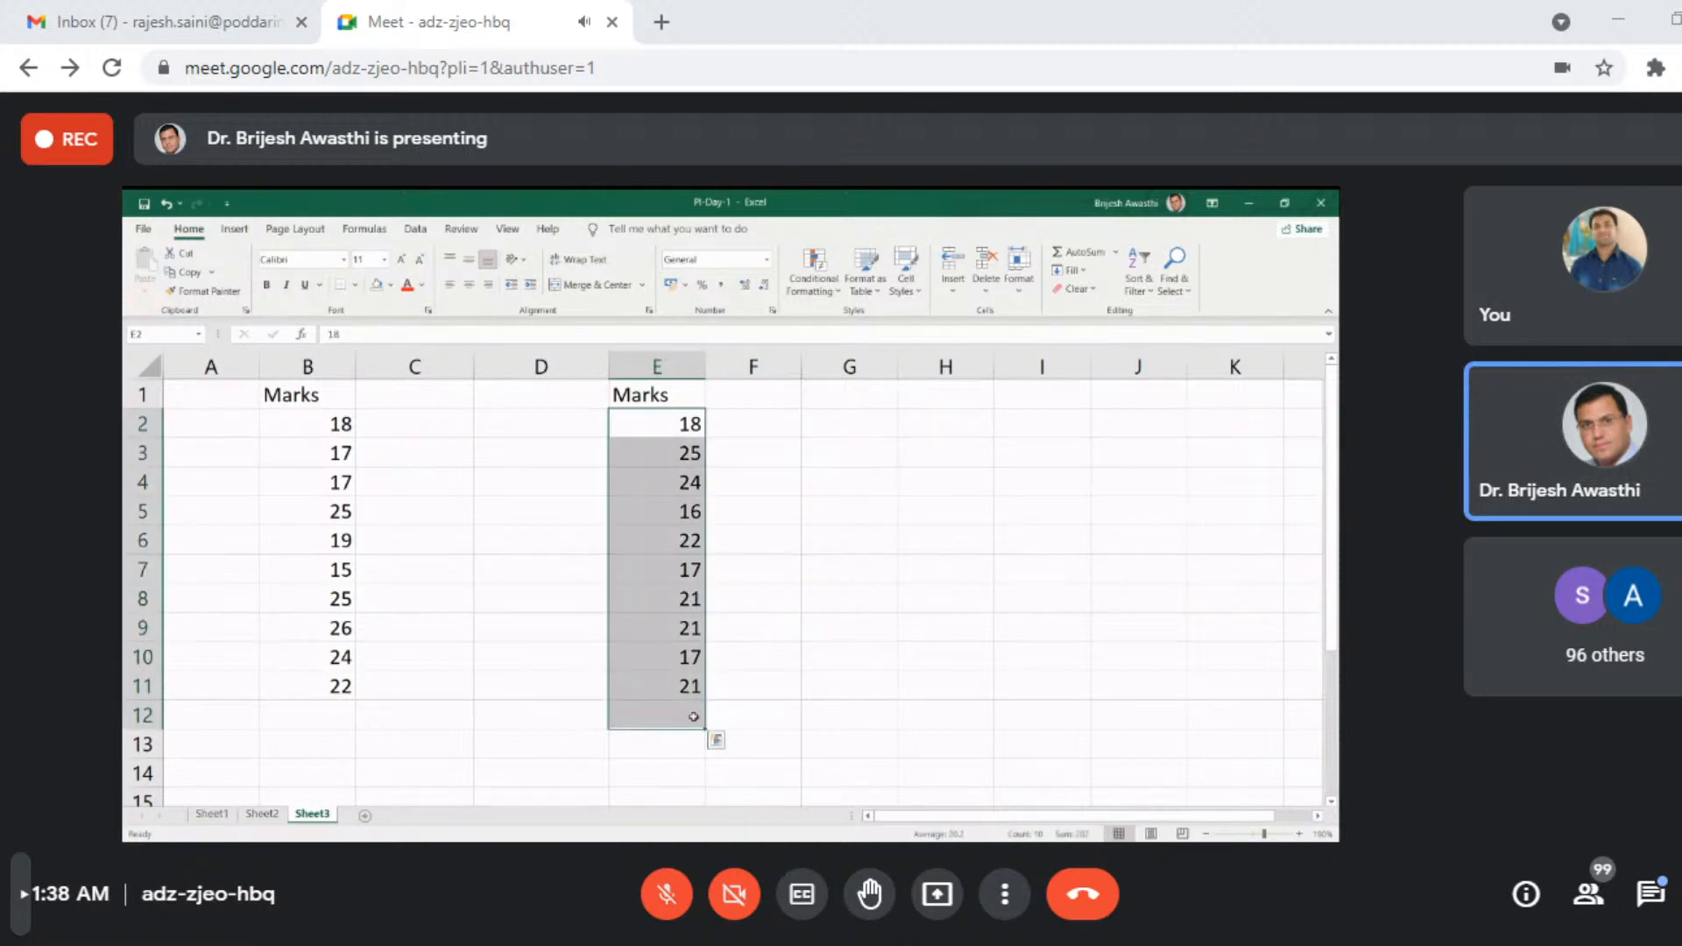
- Delete the pasted marks from E2:E12 and the Marks heading from E1
key("Delete")
left_click(638, 396)
key("Delete")
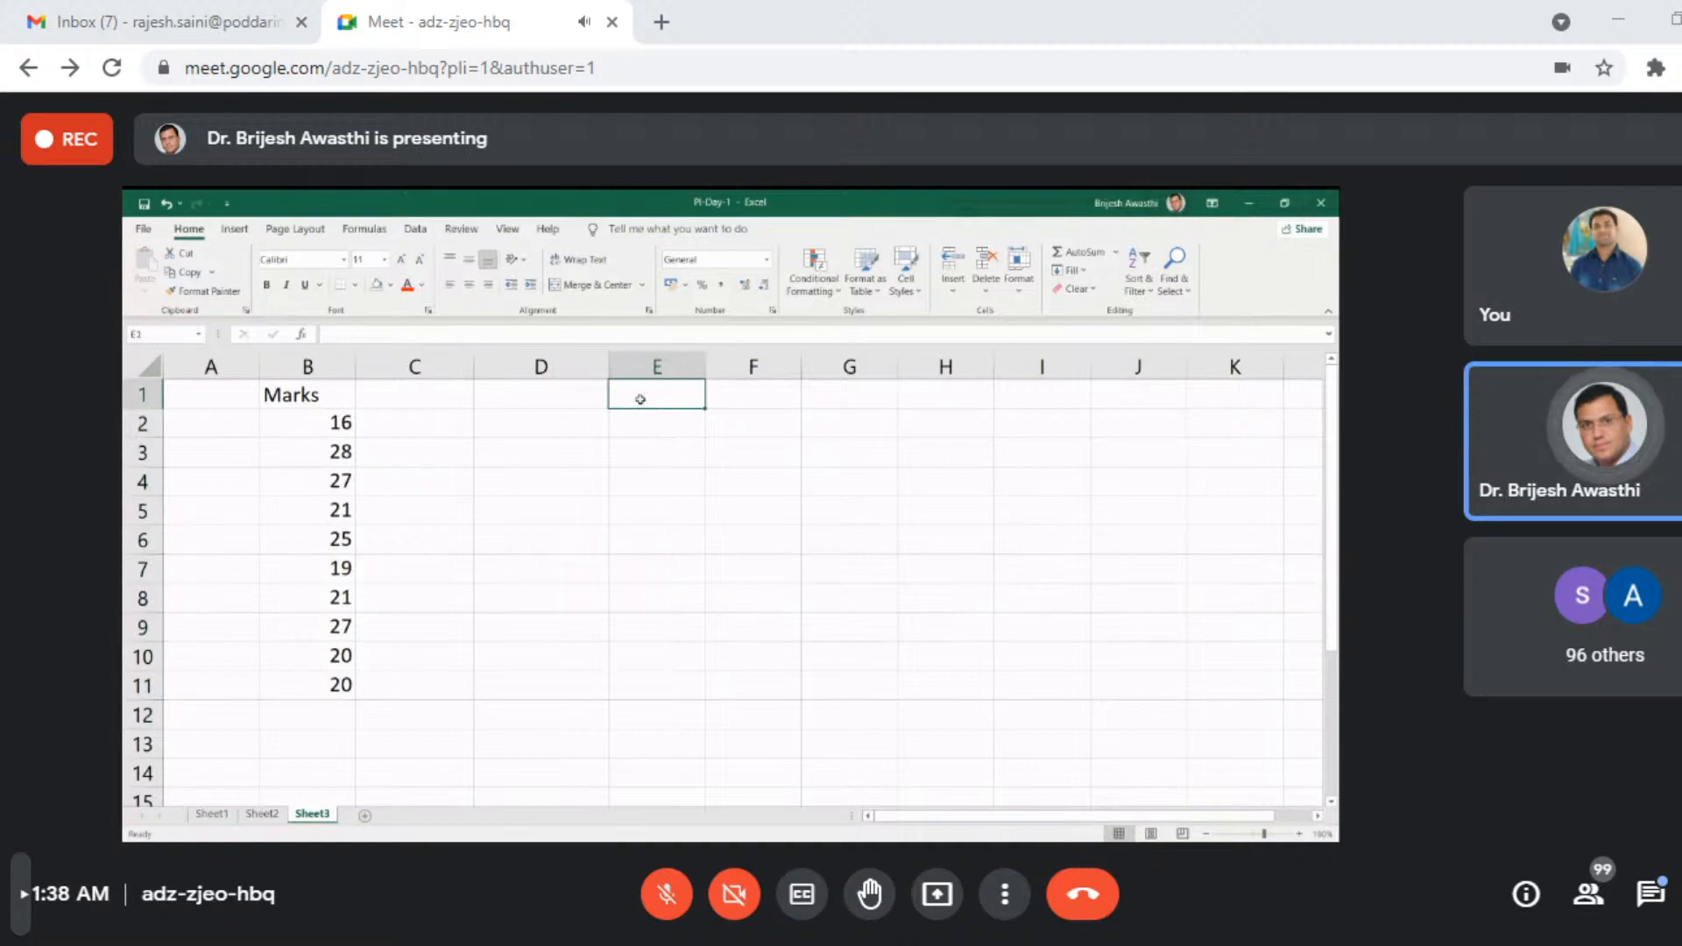
- Format the Marks heading in B1 with red text and a yellow fill
left_click(302, 396)
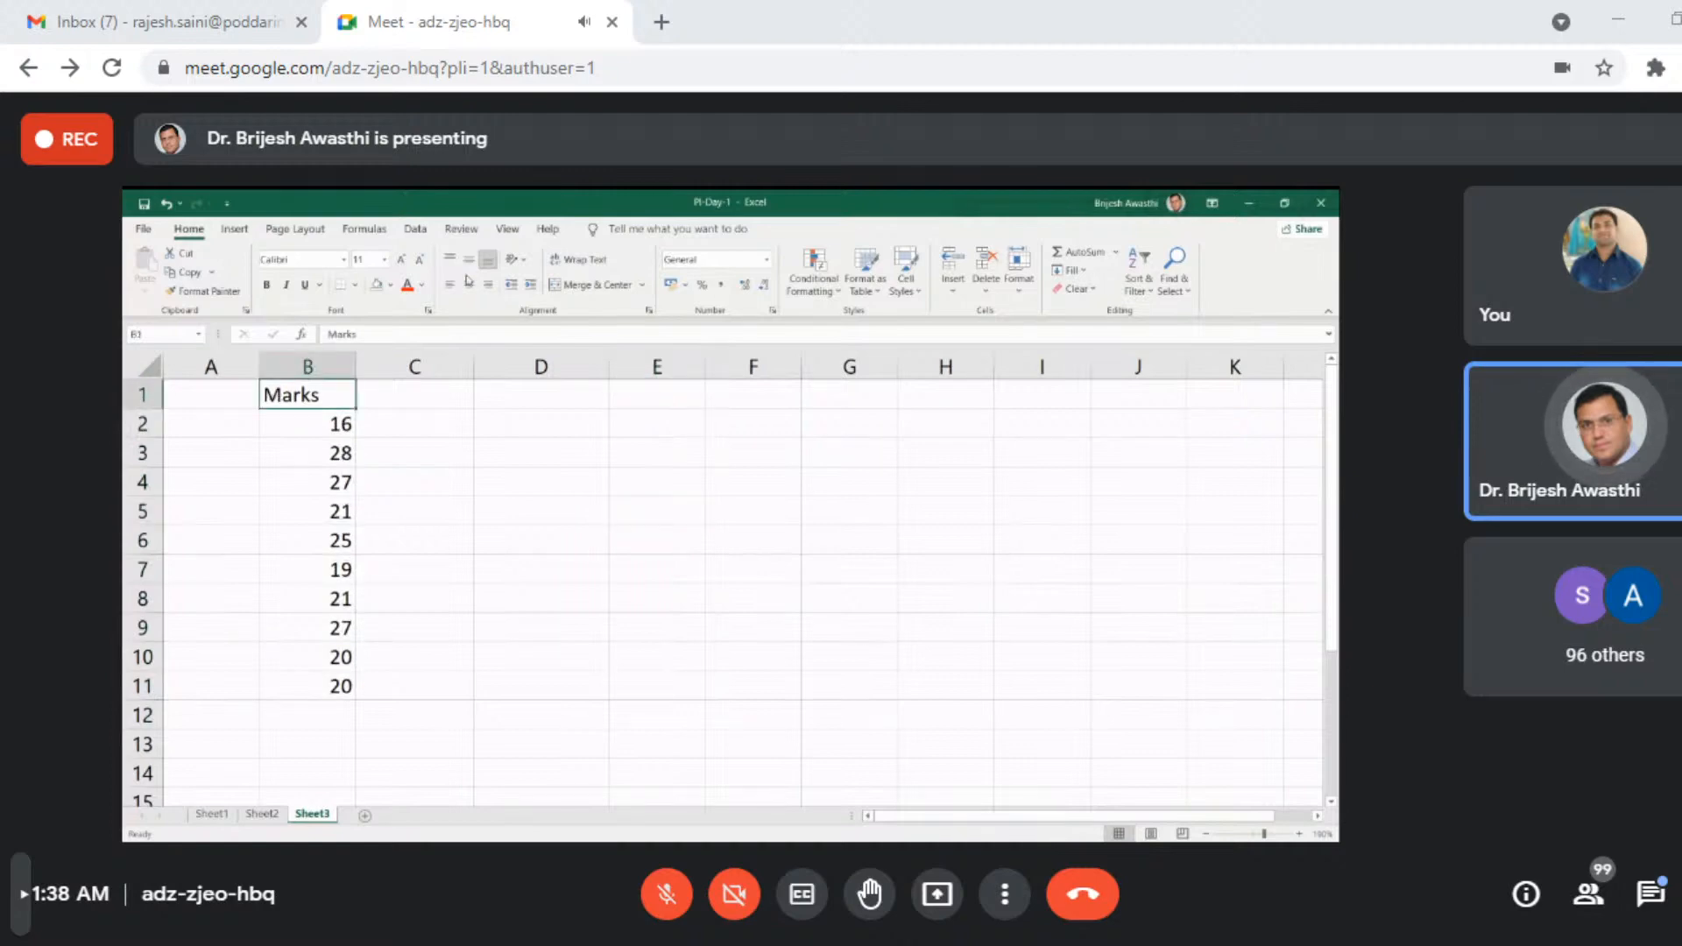
left_click(406, 285)
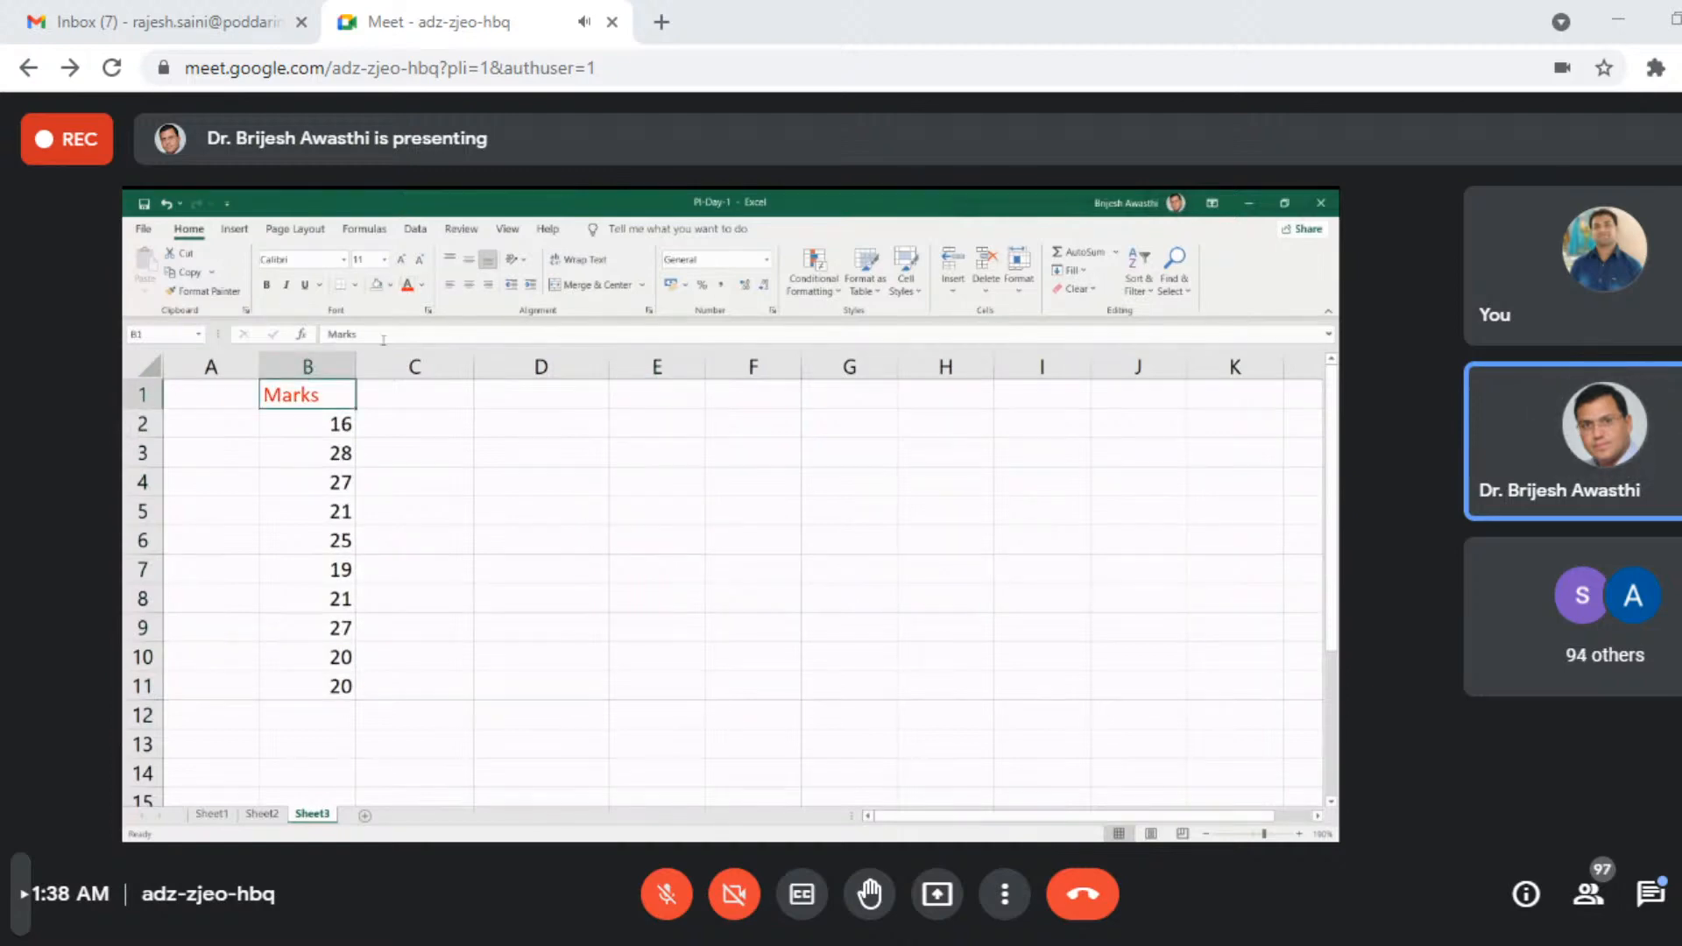
left_click(392, 285)
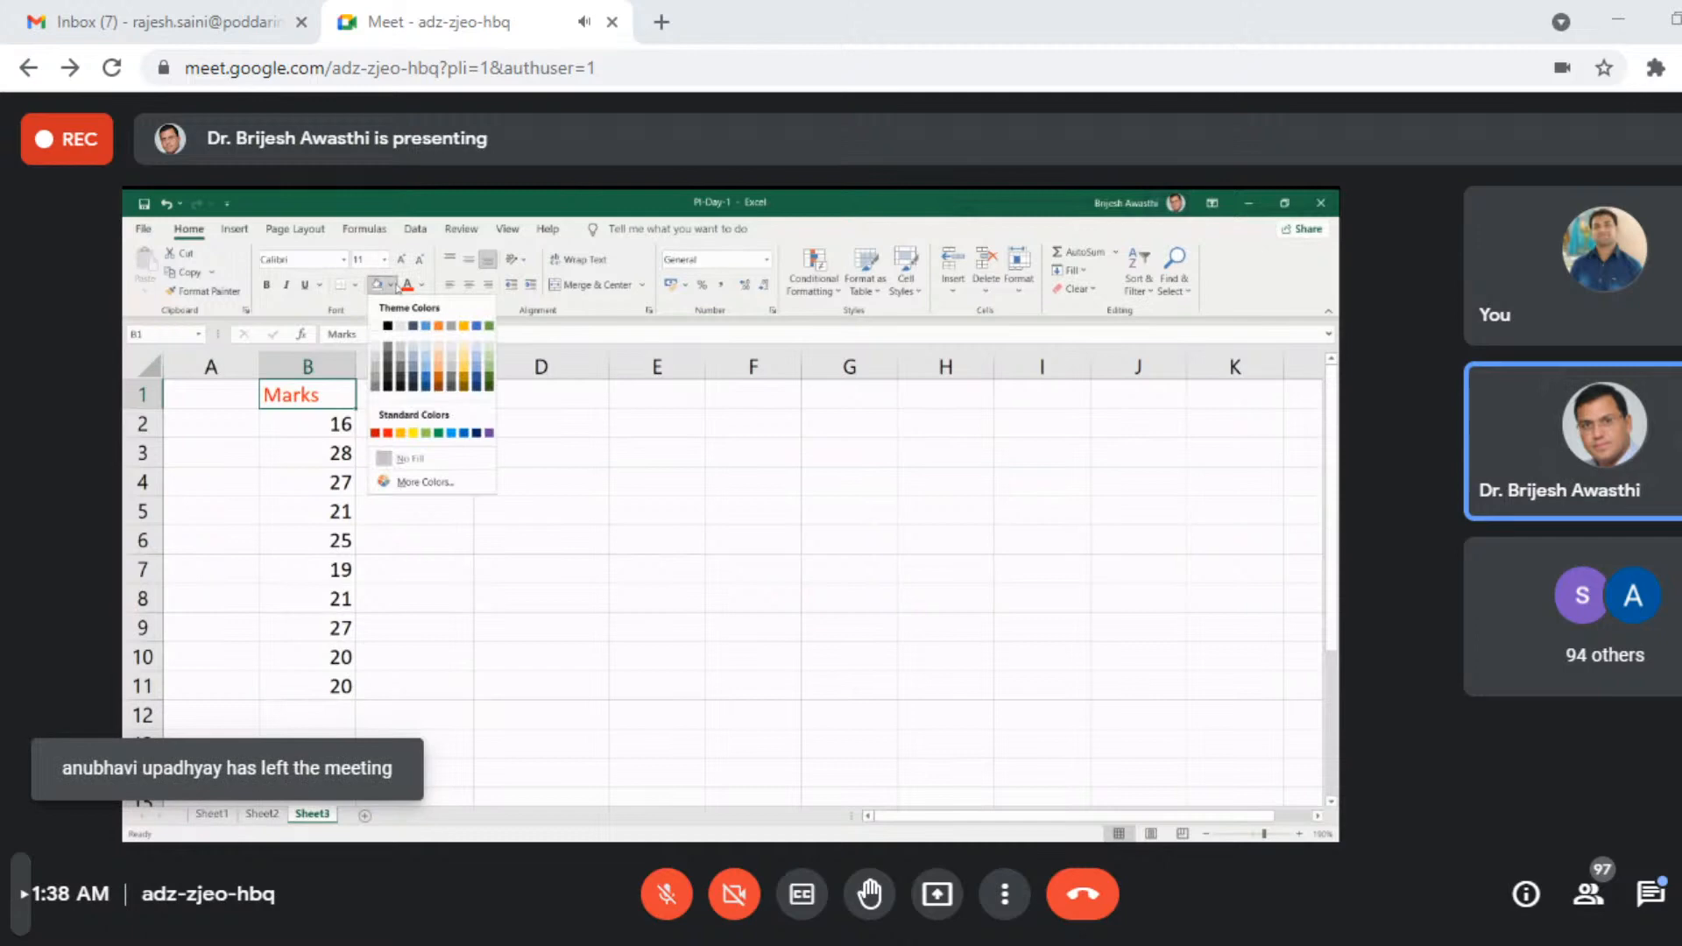
left_click(416, 432)
- Center the marks in B2:B11 and set their font to Algerian
left_click_drag(319, 420, 278, 688)
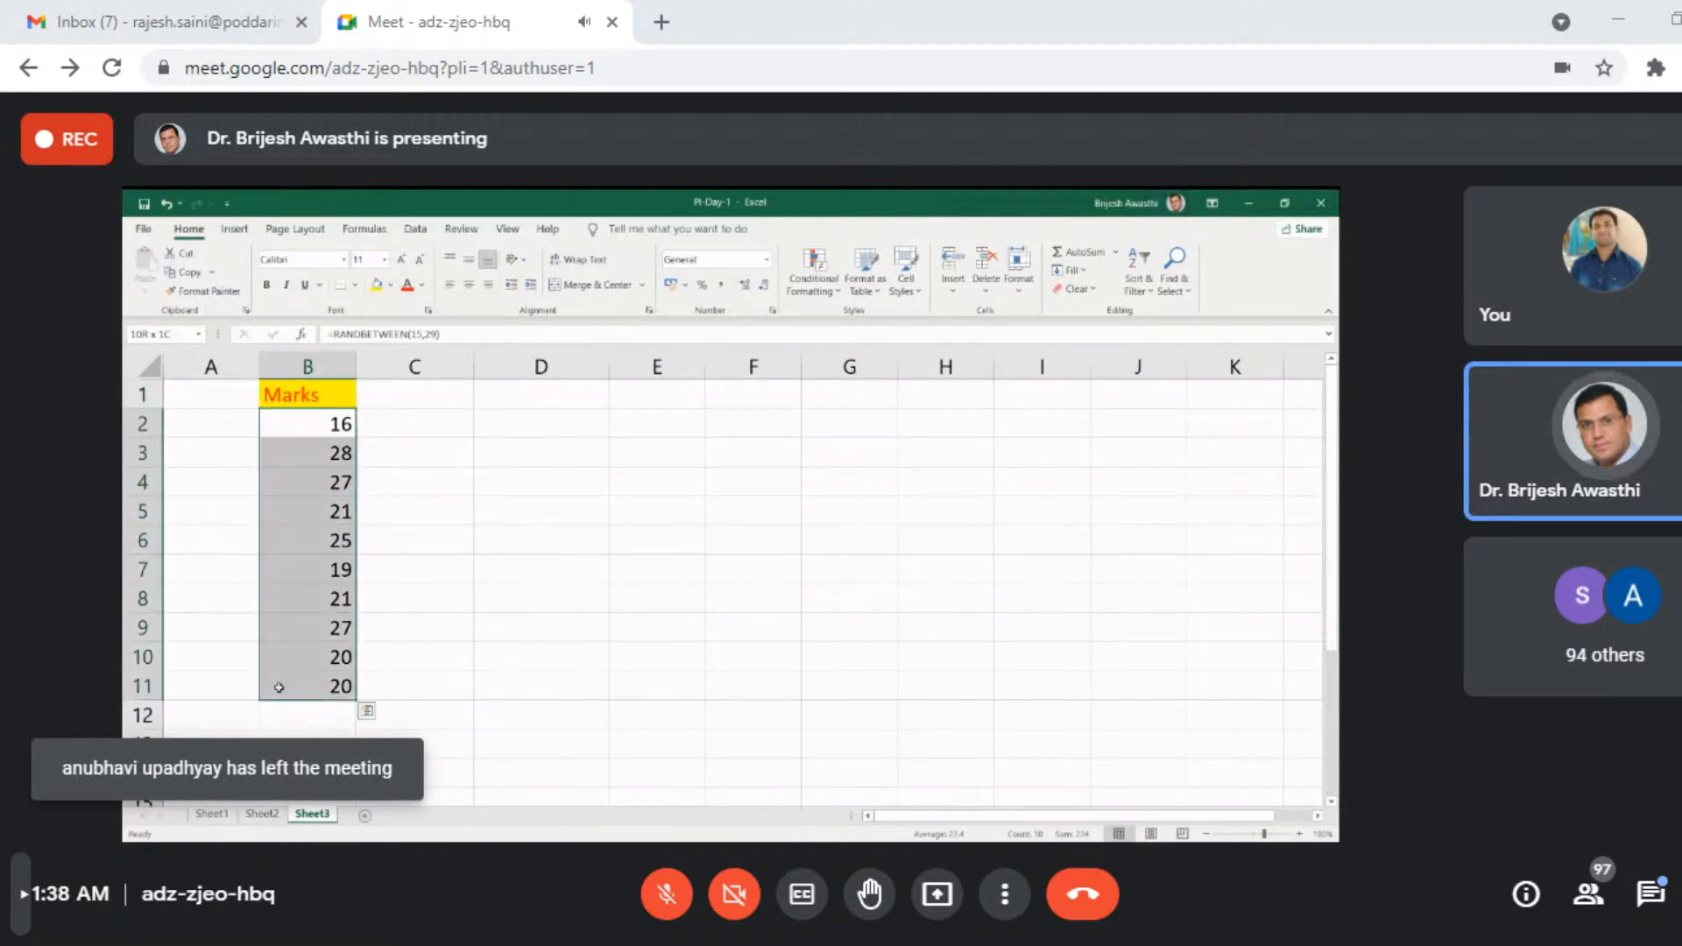
left_click(468, 284)
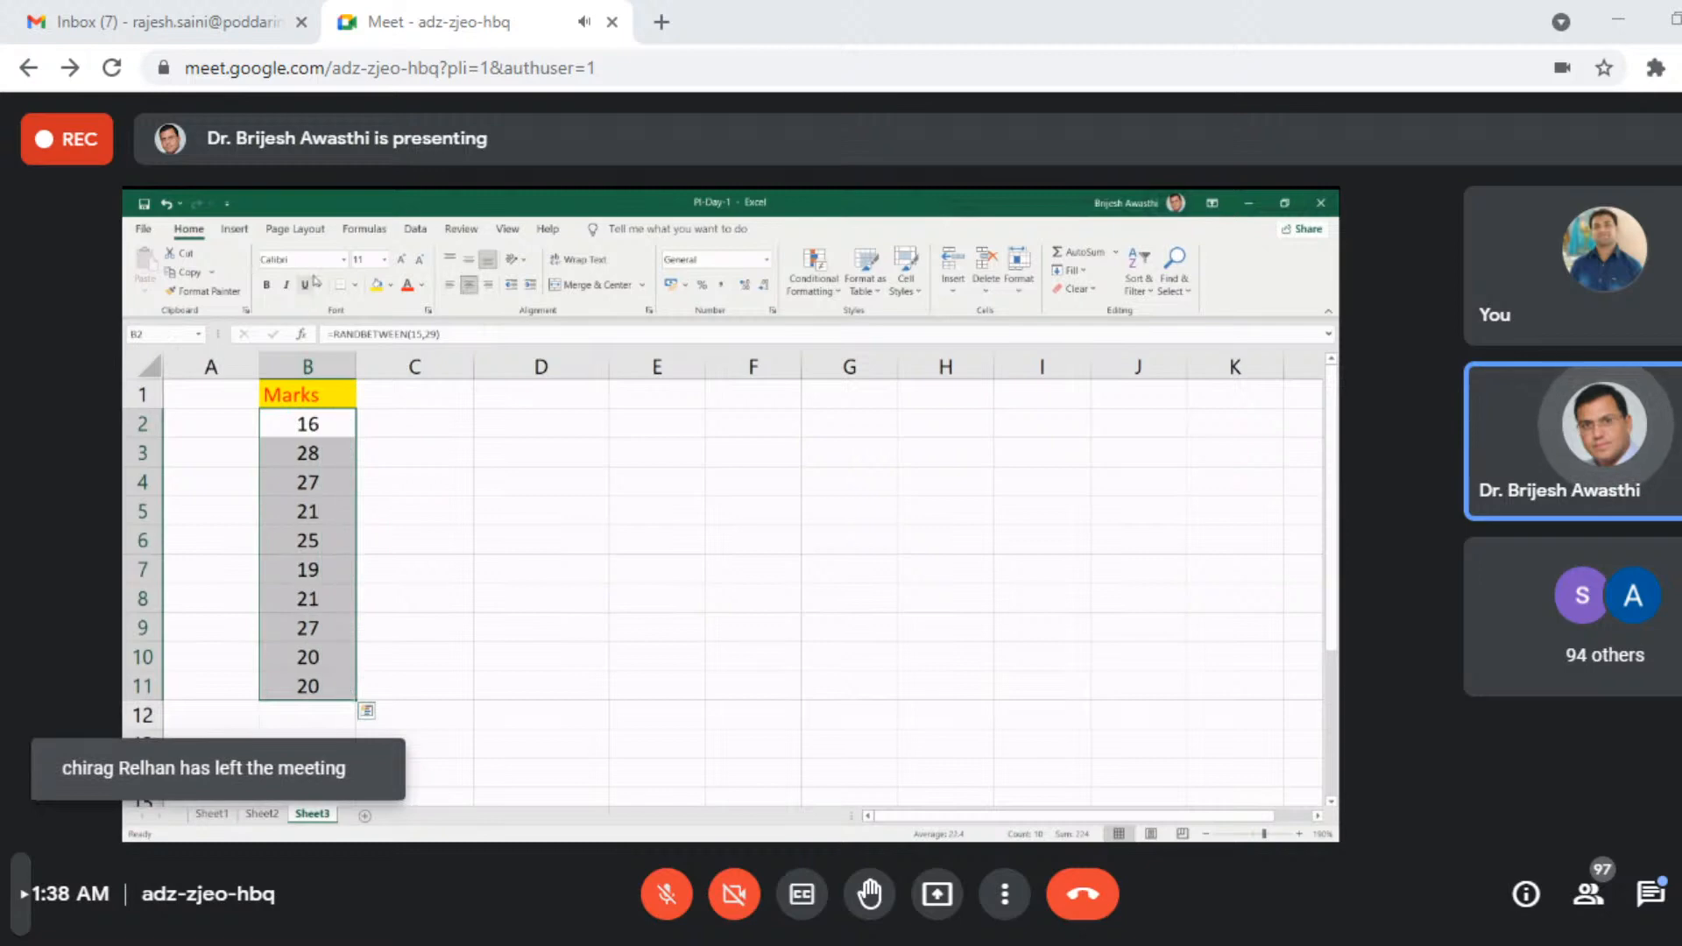
left_click(343, 259)
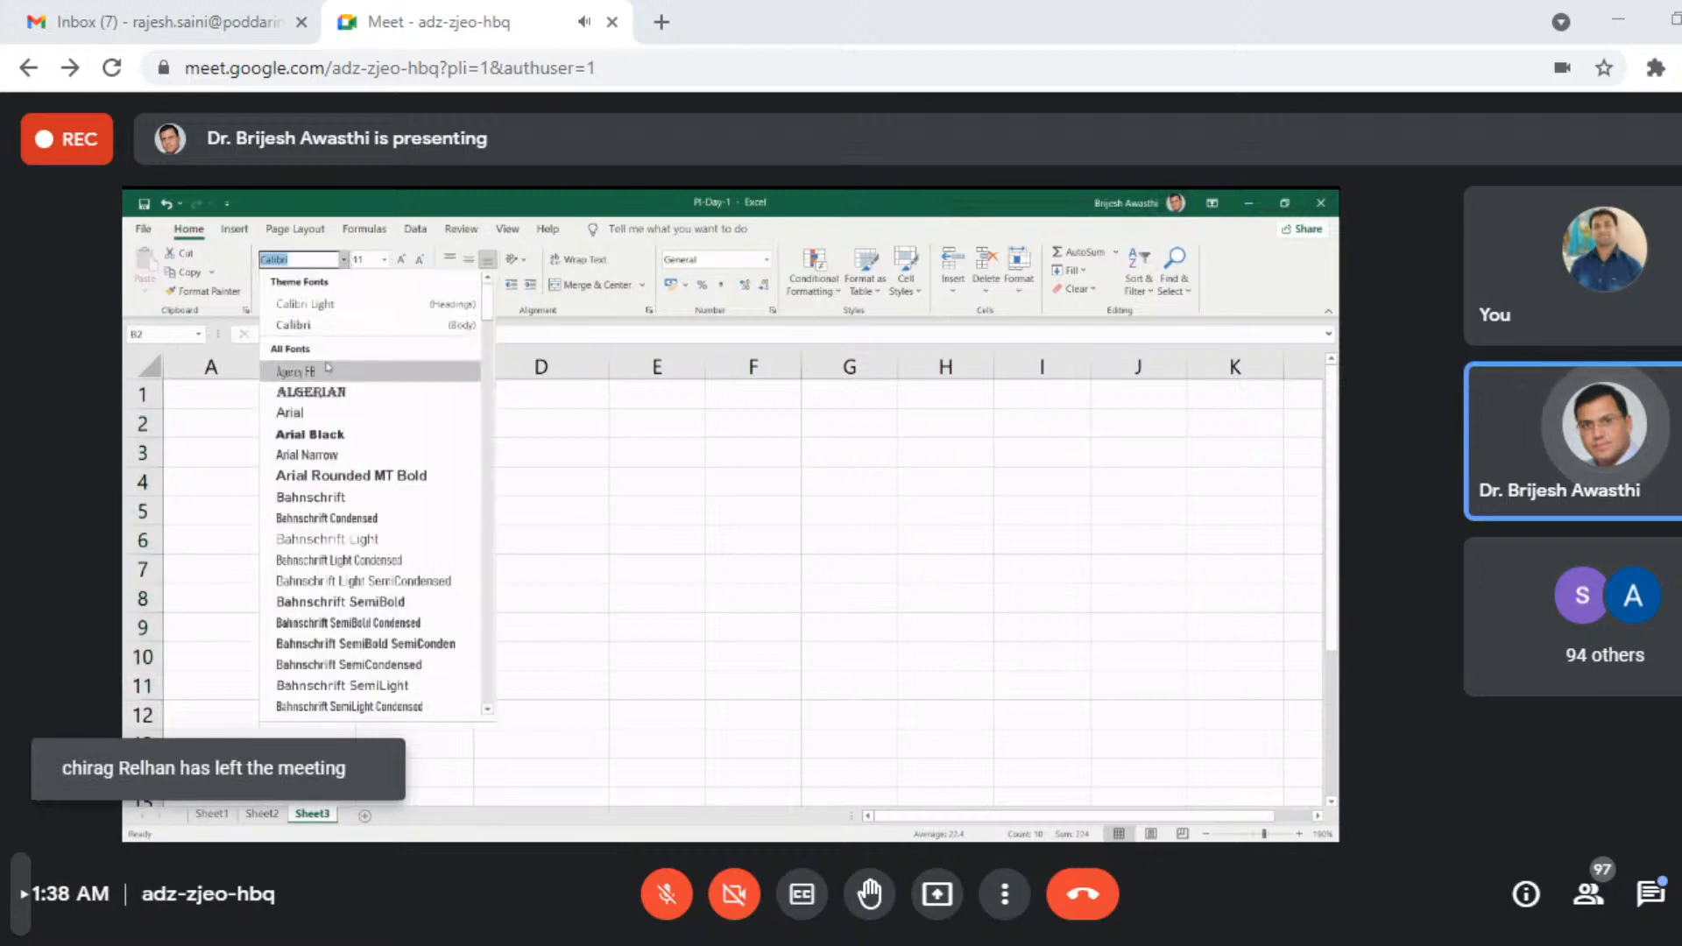
left_click(311, 392)
left_click(524, 569)
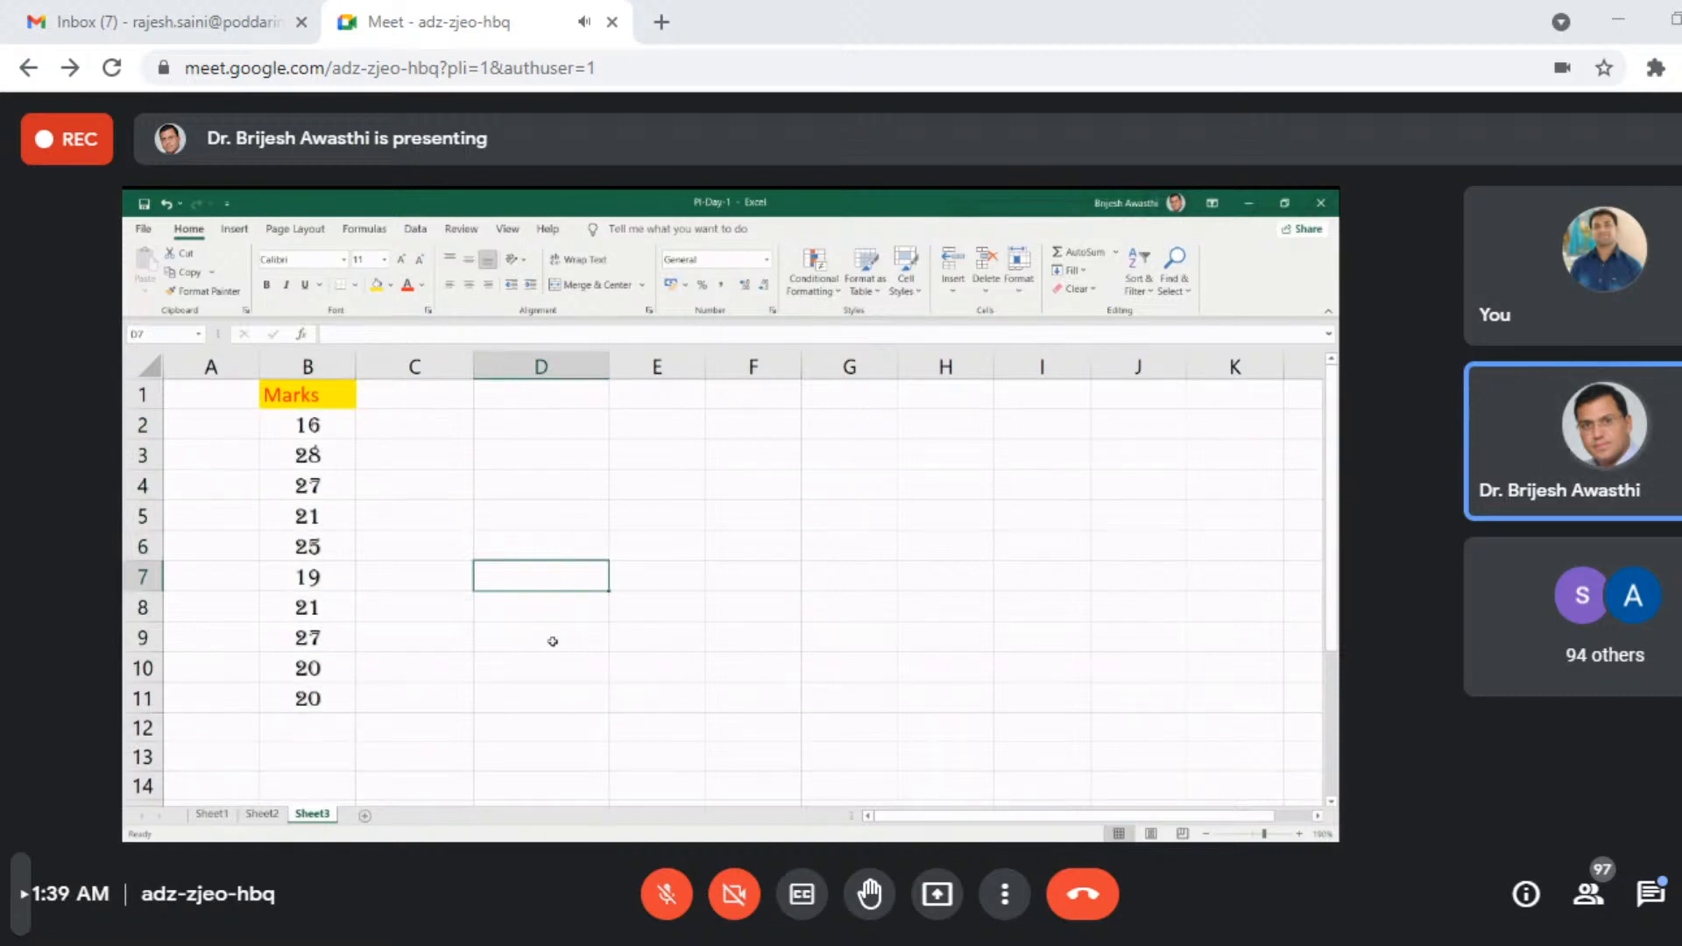
- Inspect the formula in B6, then copy B1:B11 and open Paste Special for E1
left_click(317, 544)
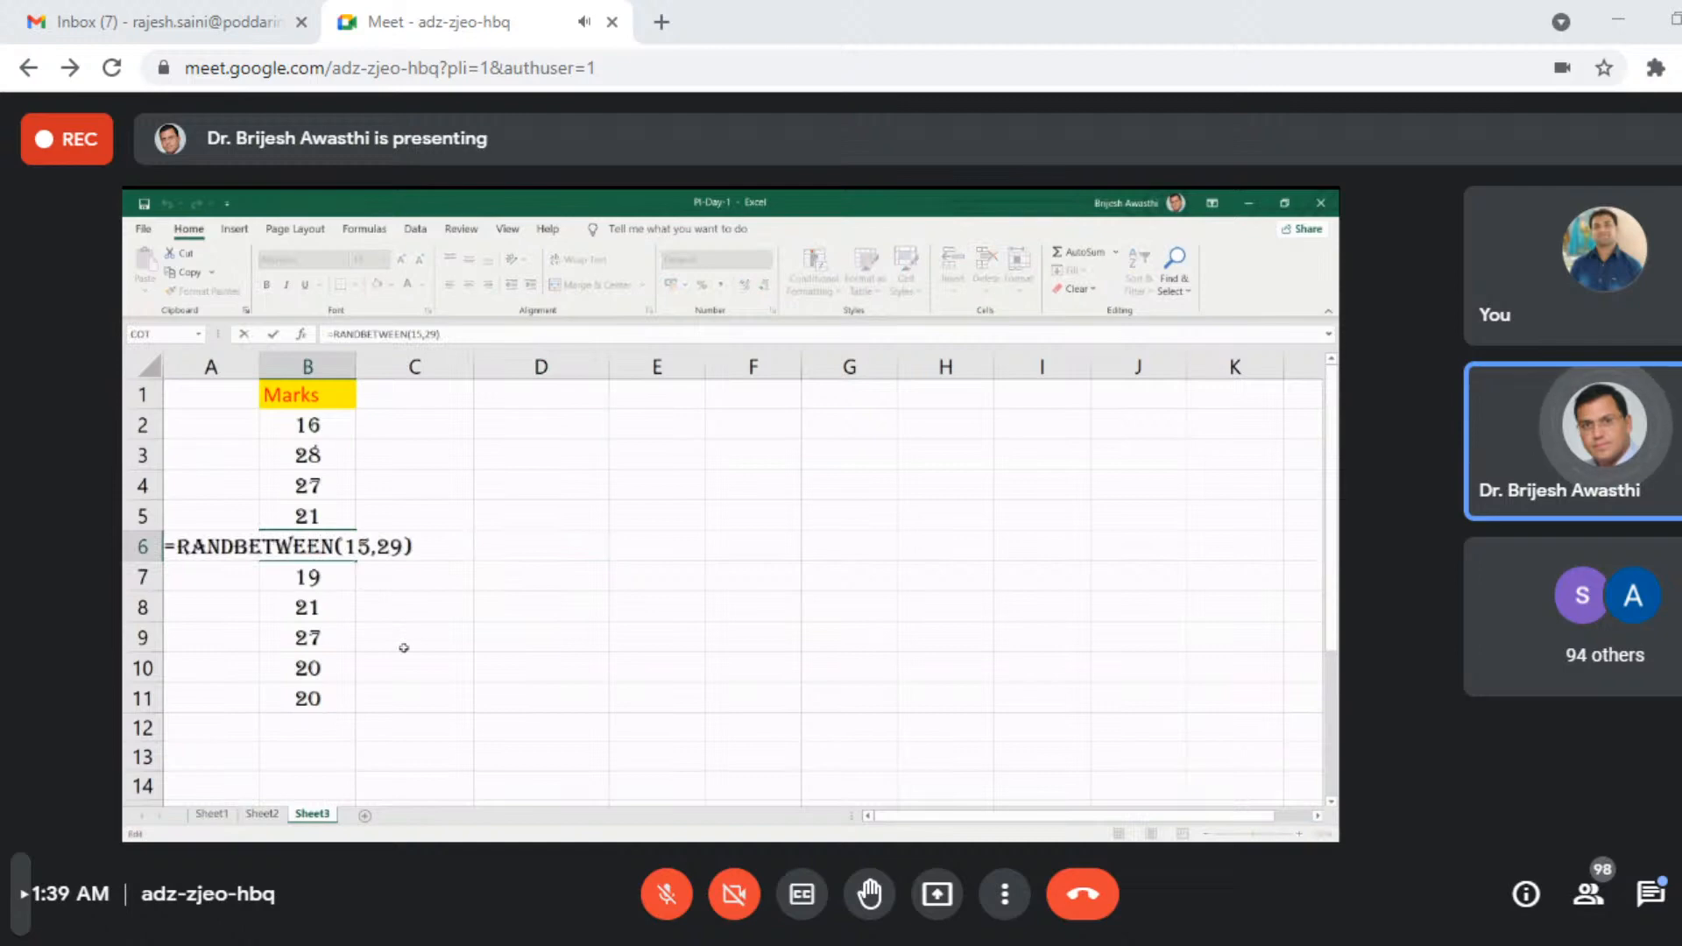
key("Return")
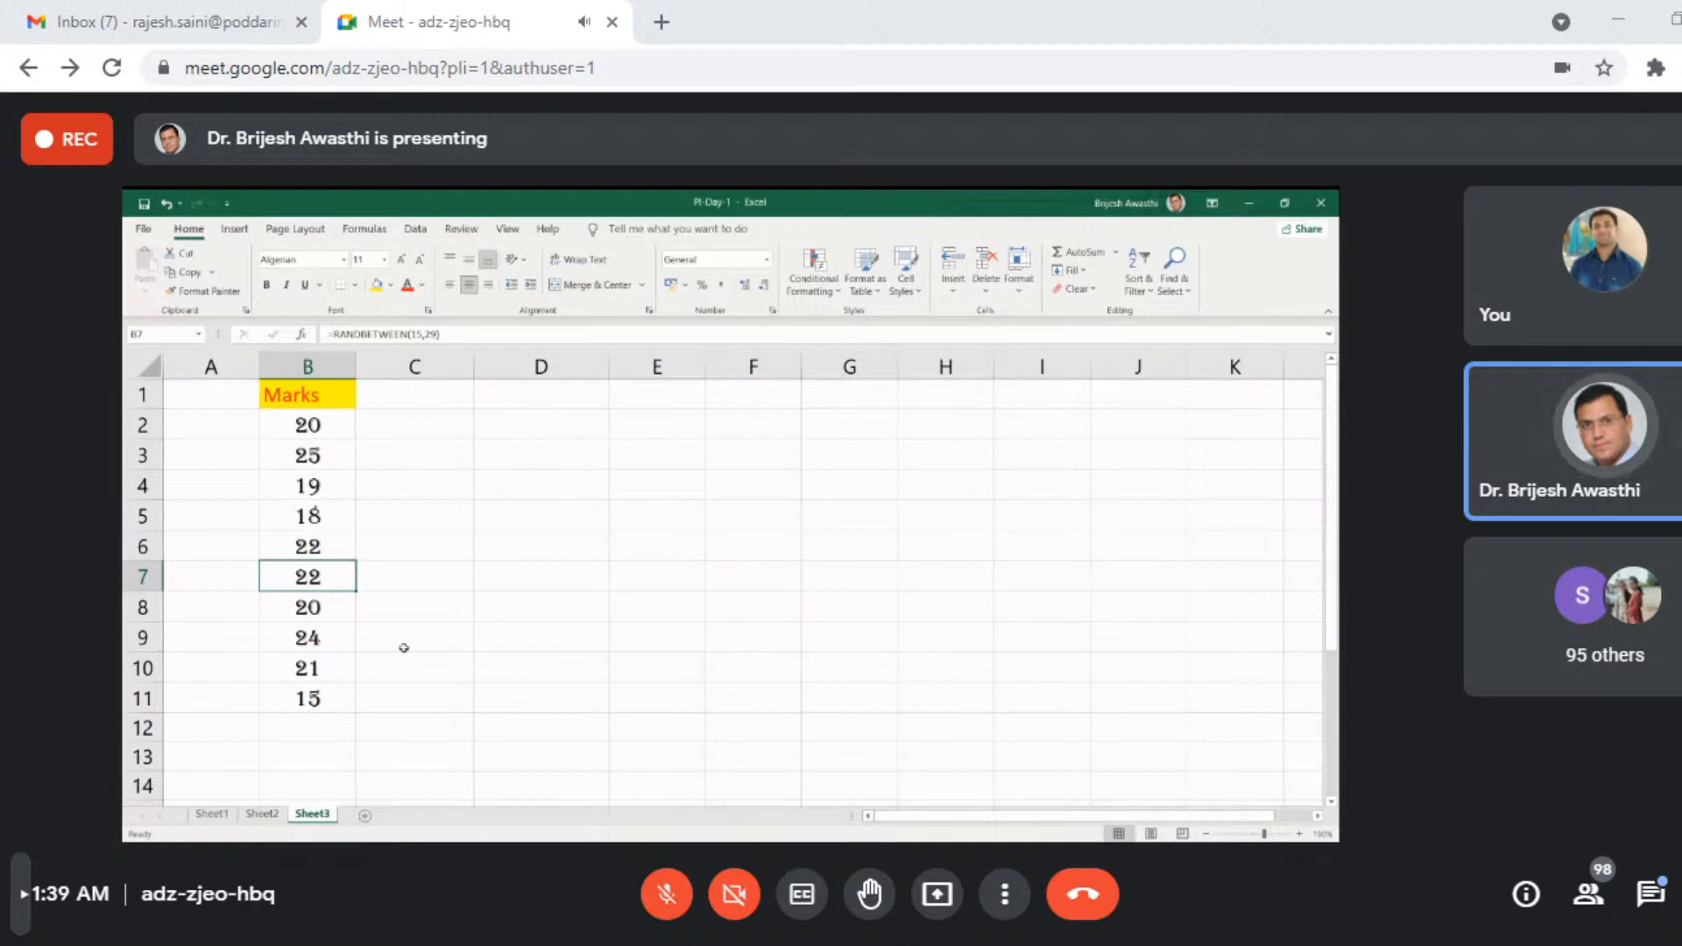
left_click_drag(307, 396, 306, 698)
key("ctrl+c")
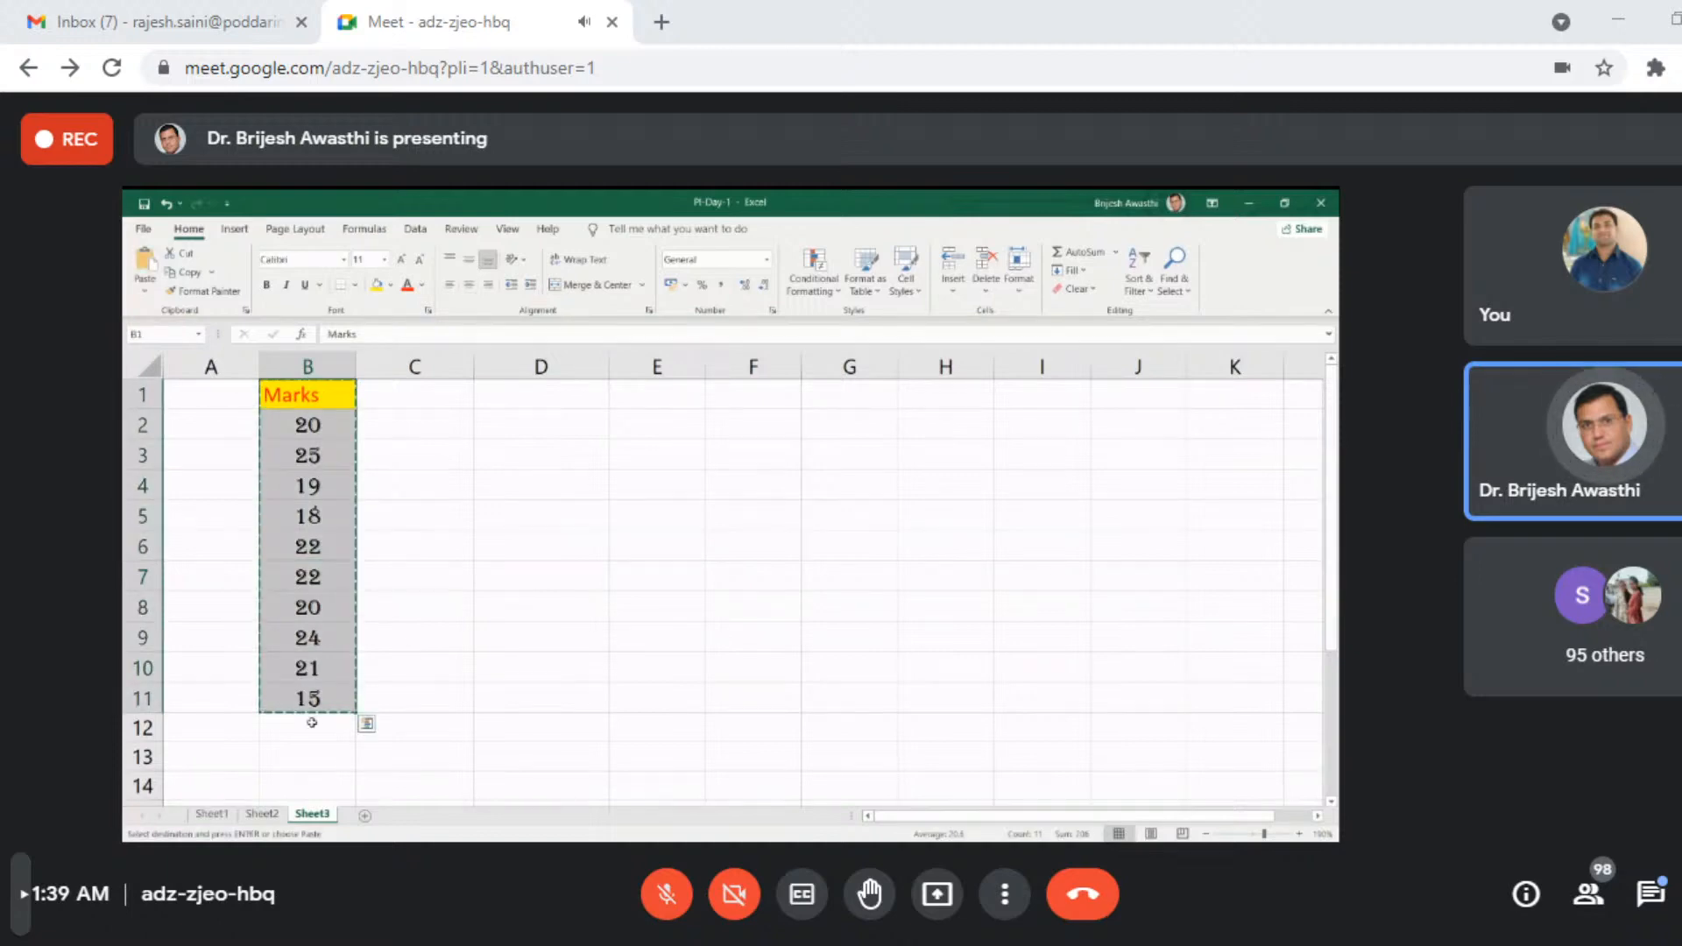
left_click(678, 403)
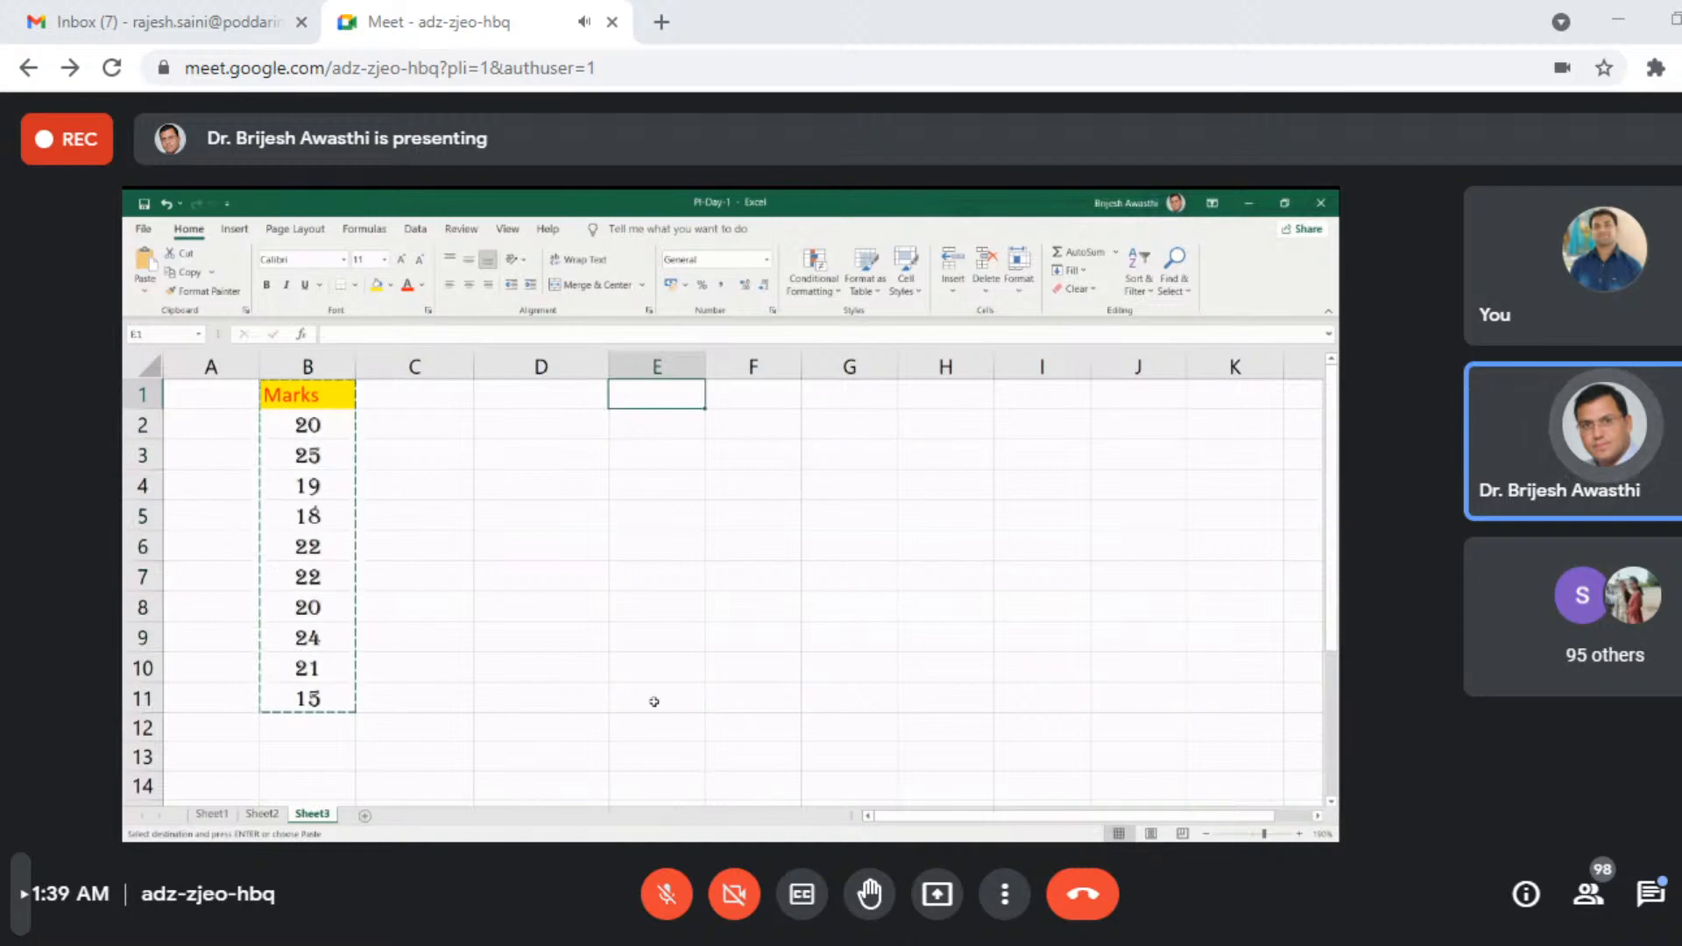
left_click(145, 298)
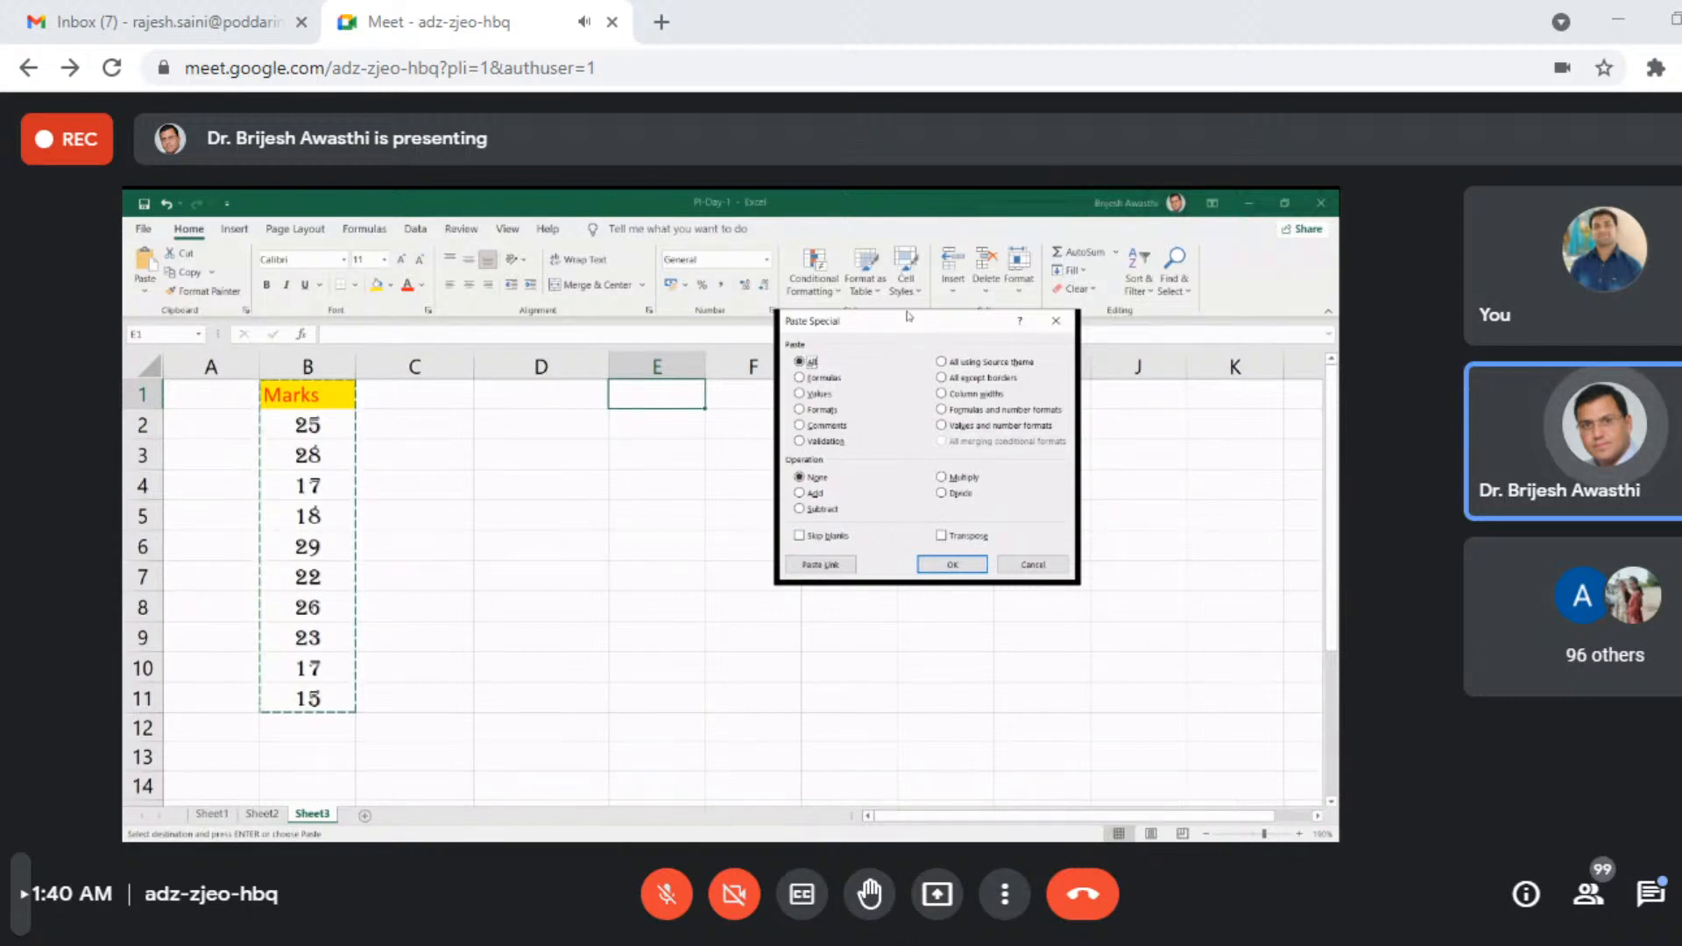
- Go through the Paste Special options Values, Formats, Comments, Validation and Formulas
left_click_drag(909, 315, 789, 455)
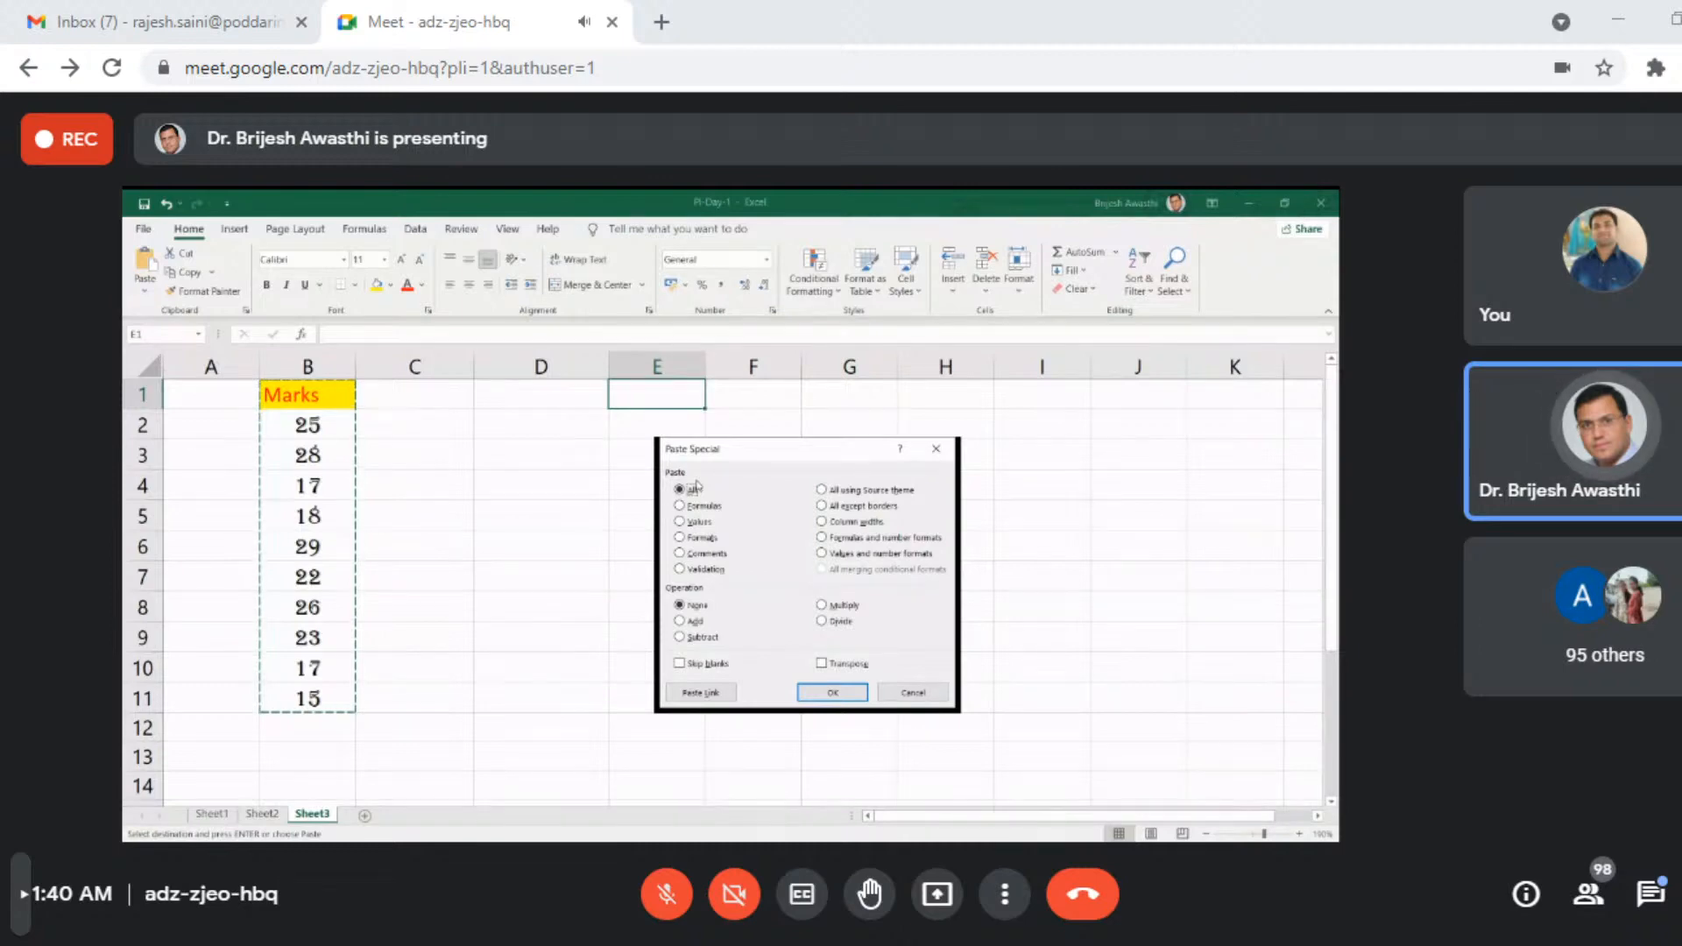
left_click(680, 522)
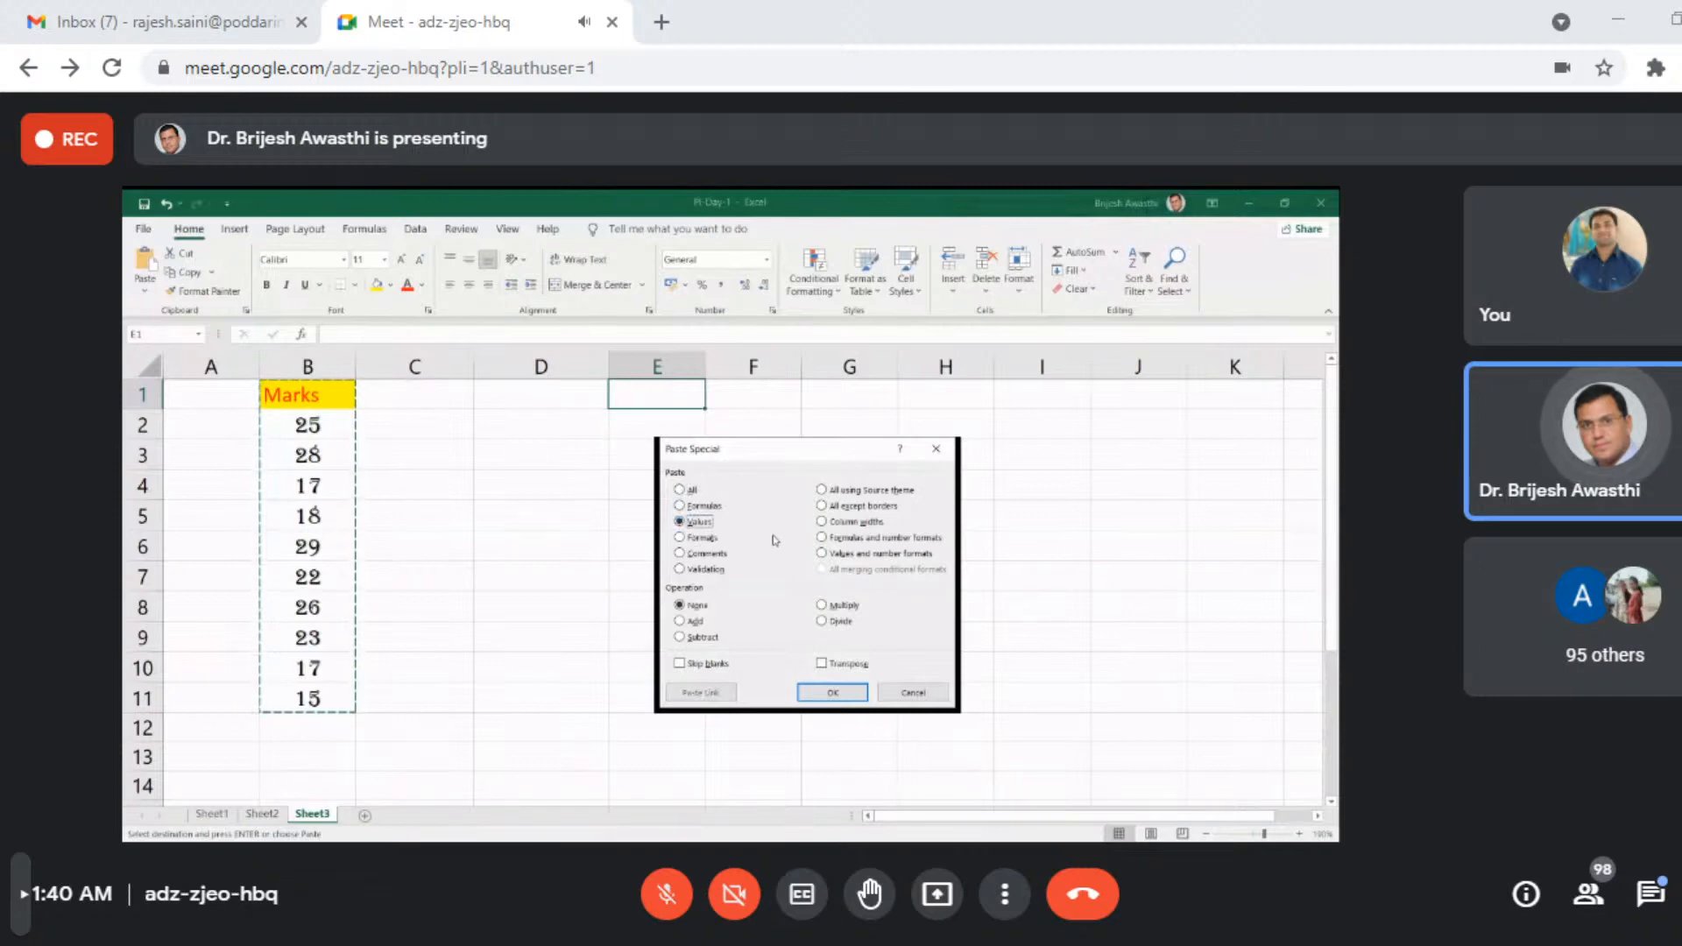
left_click(679, 537)
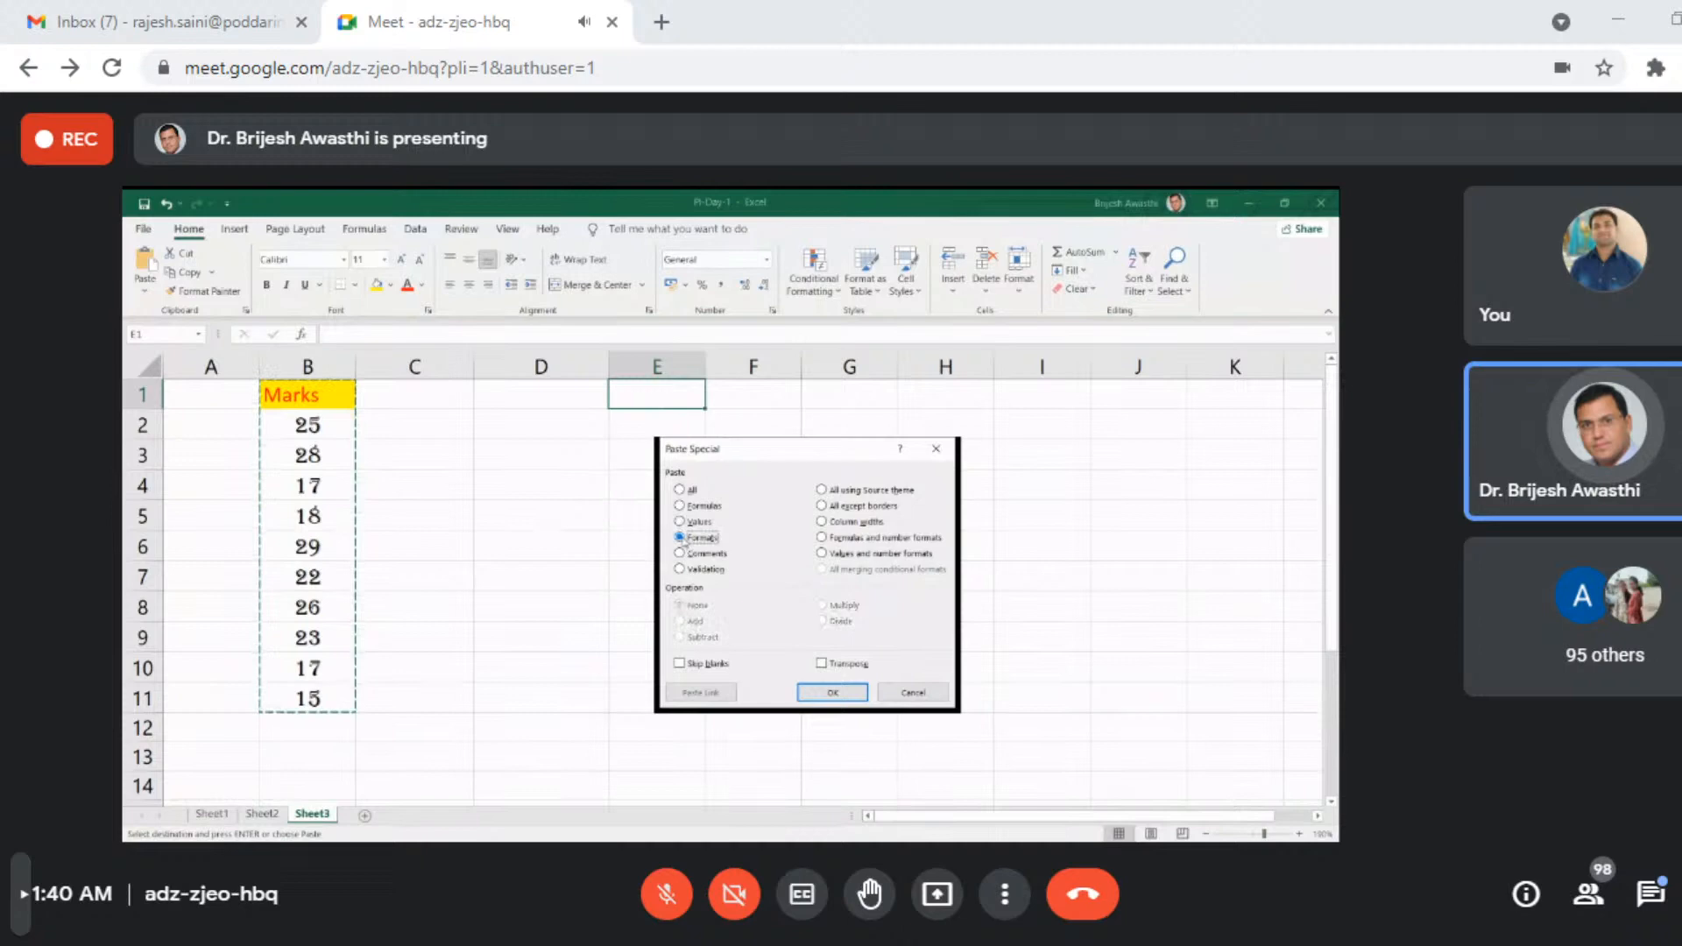
left_click(680, 552)
left_click(680, 568)
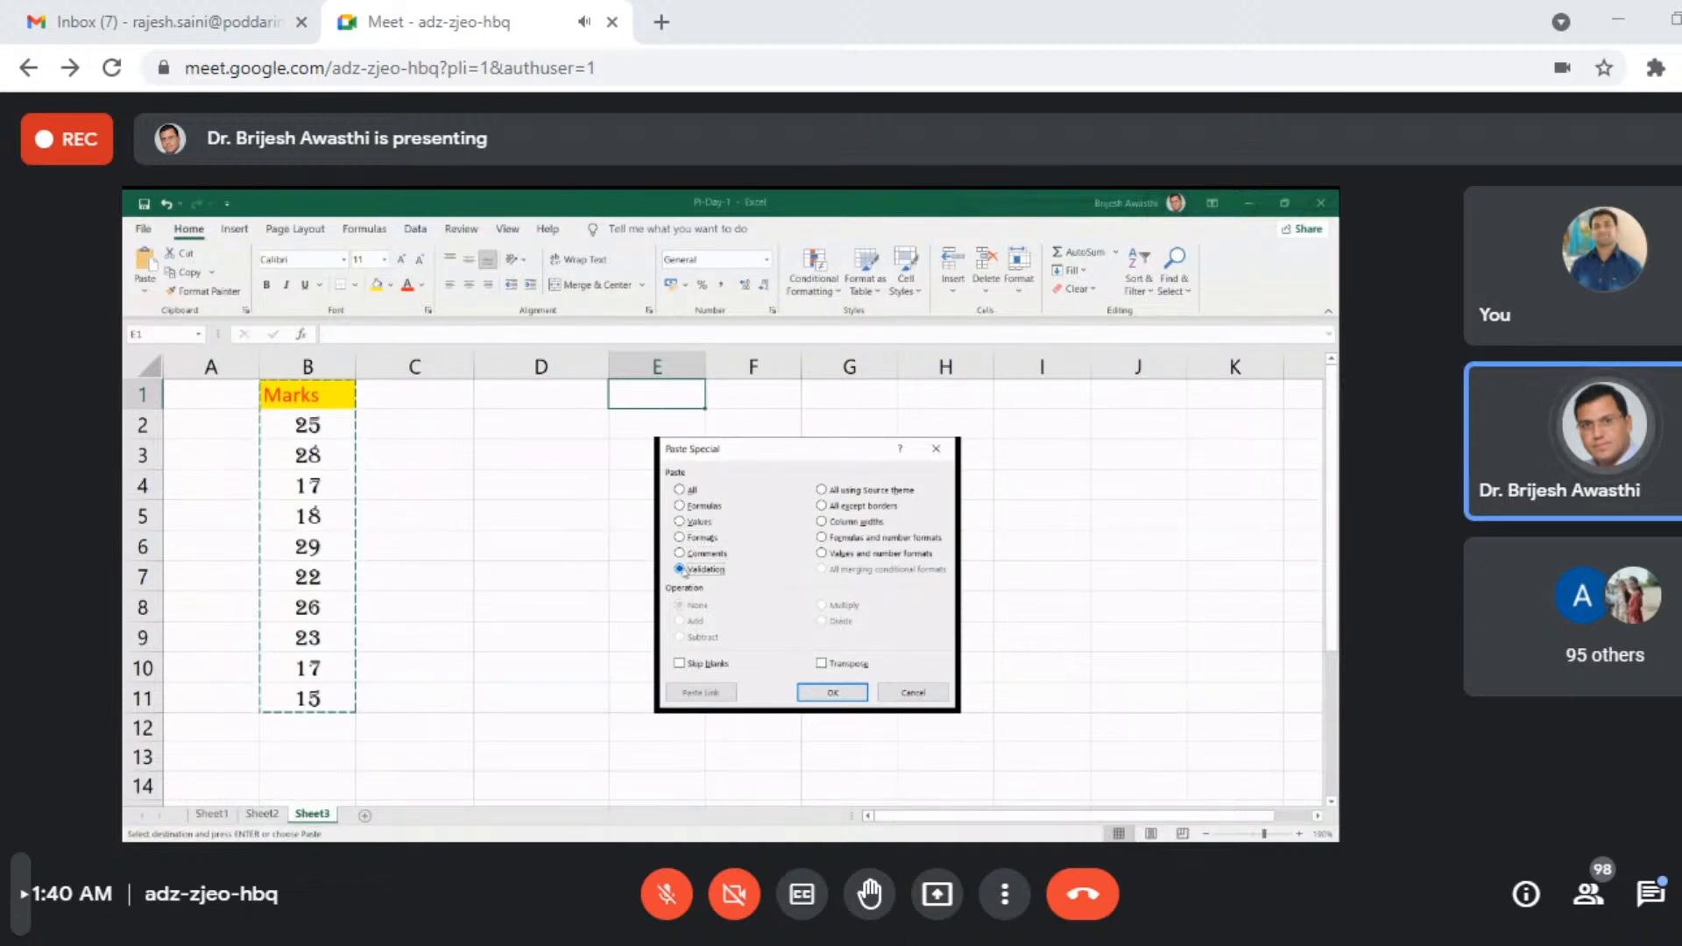
left_click(689, 507)
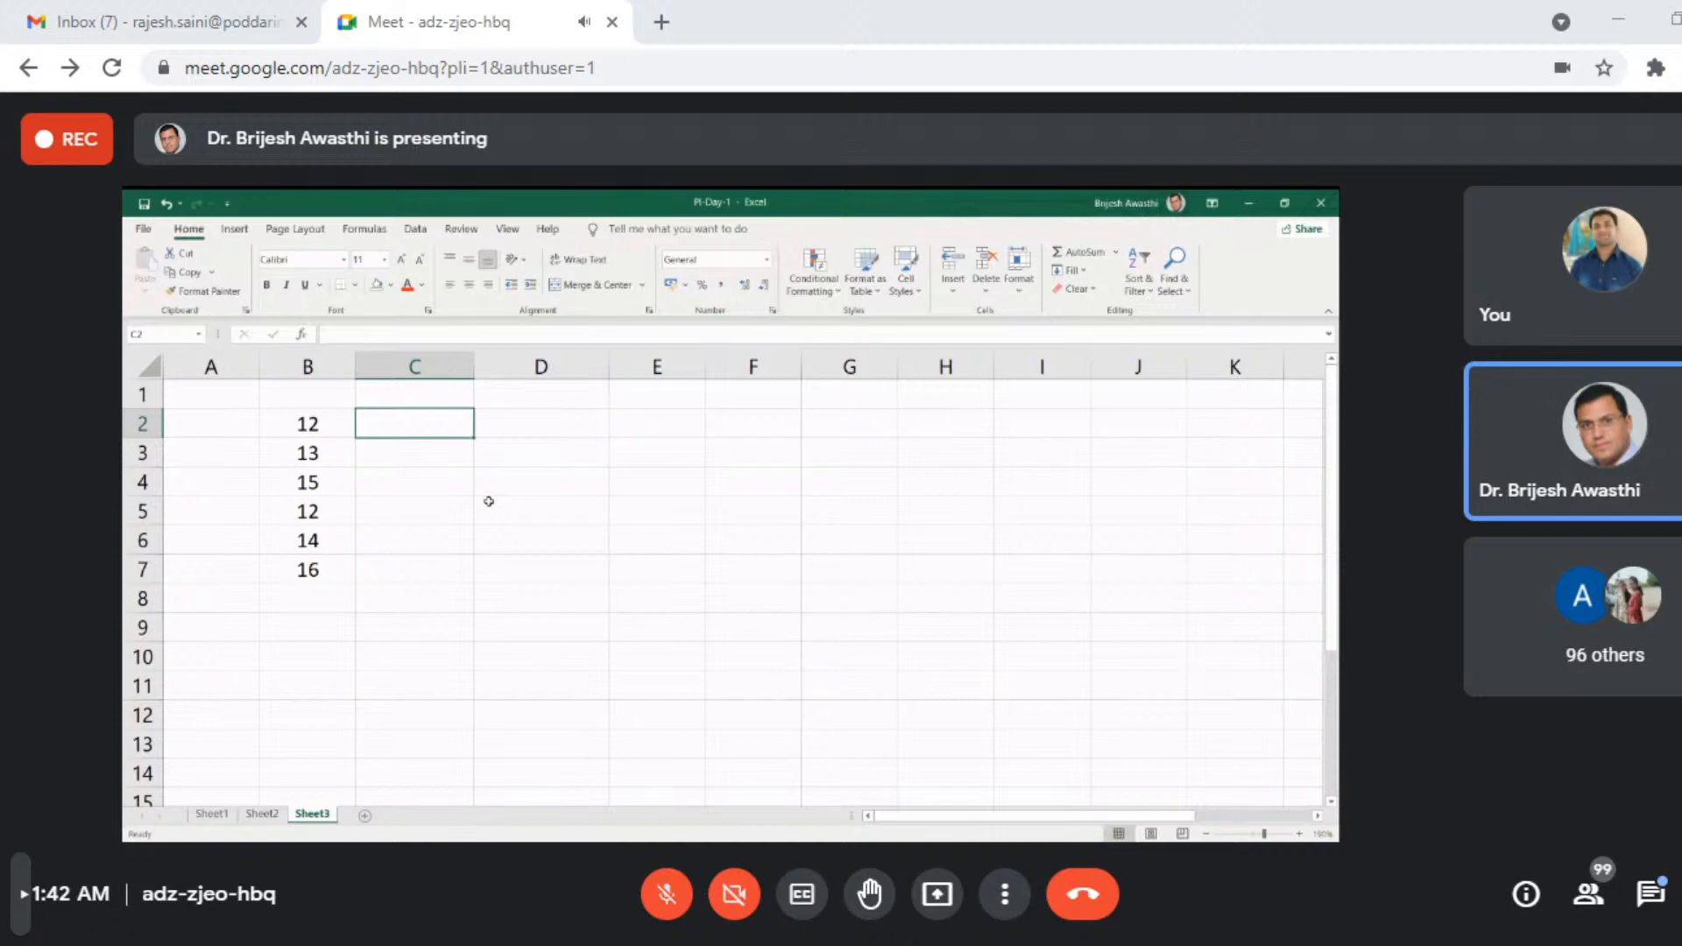
- Square the first two numbers in column B by entering =B2^2 in C2 and =B3^2 in C3
type("=")
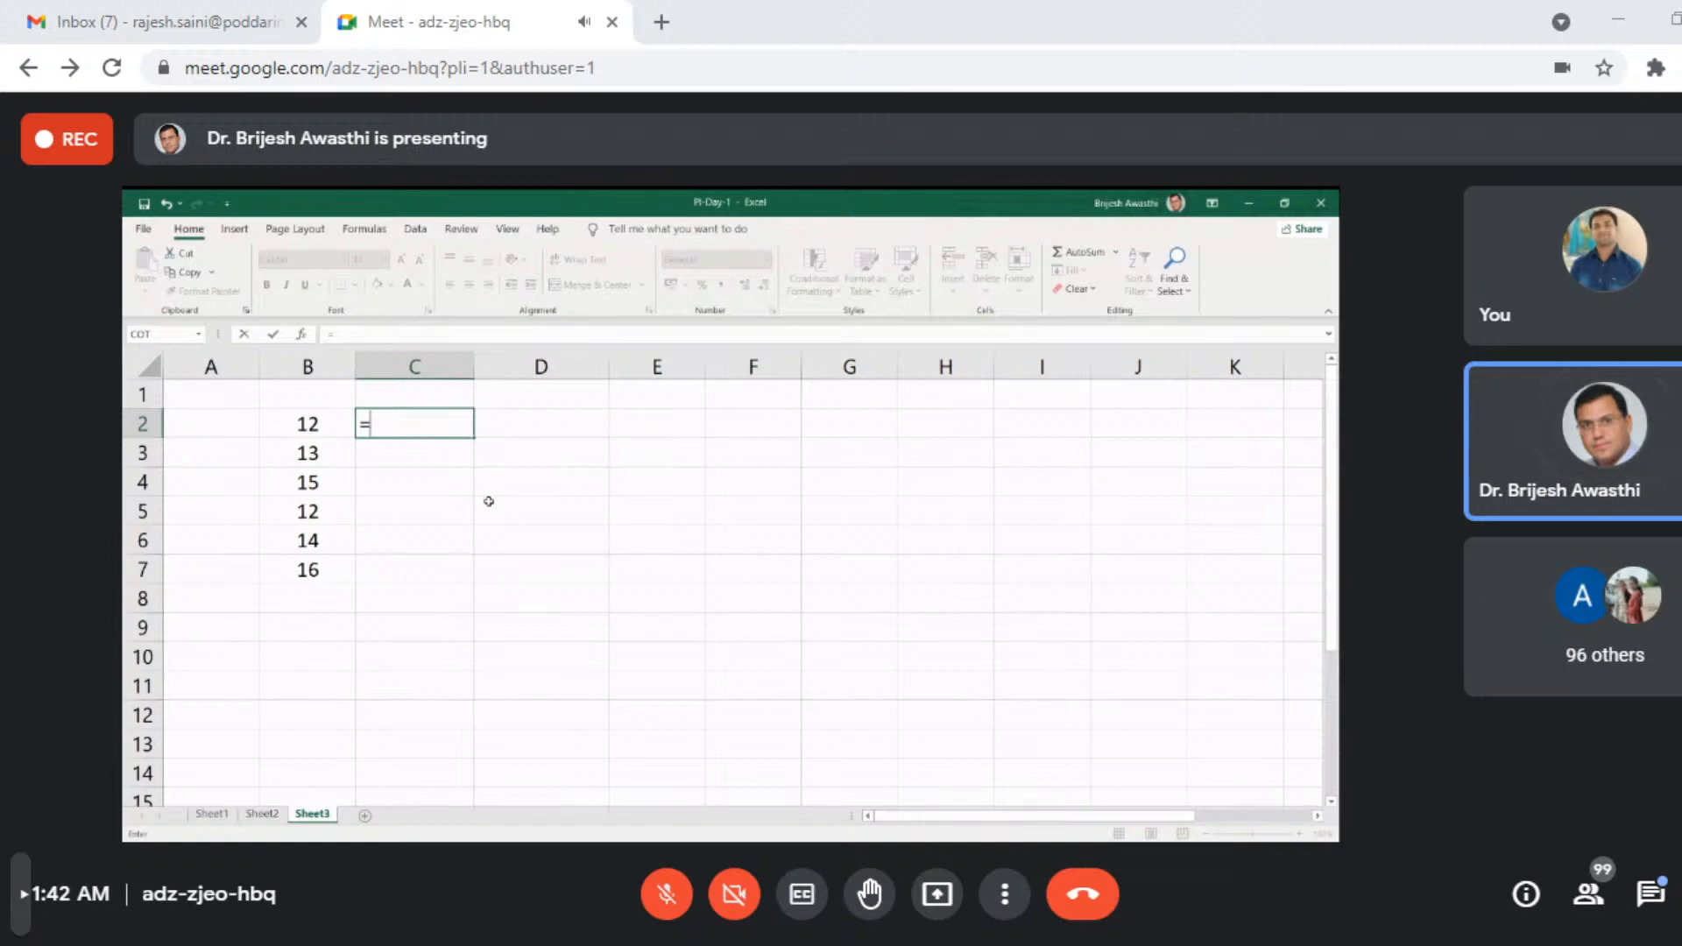
left_click(298, 427)
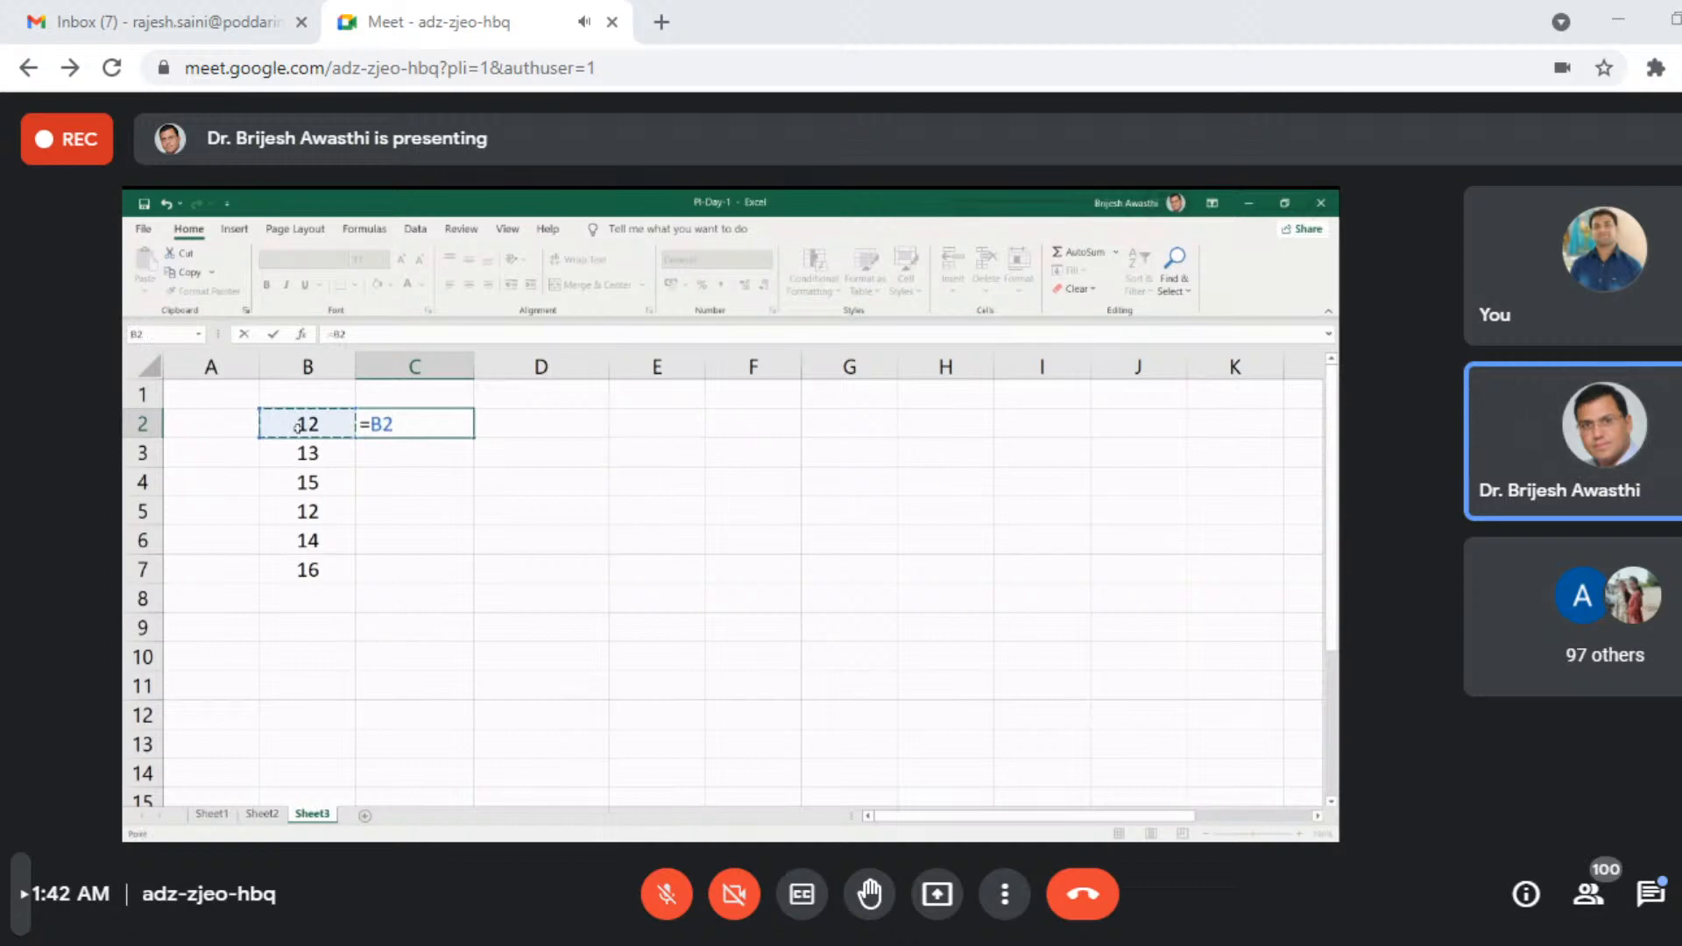
type("^2")
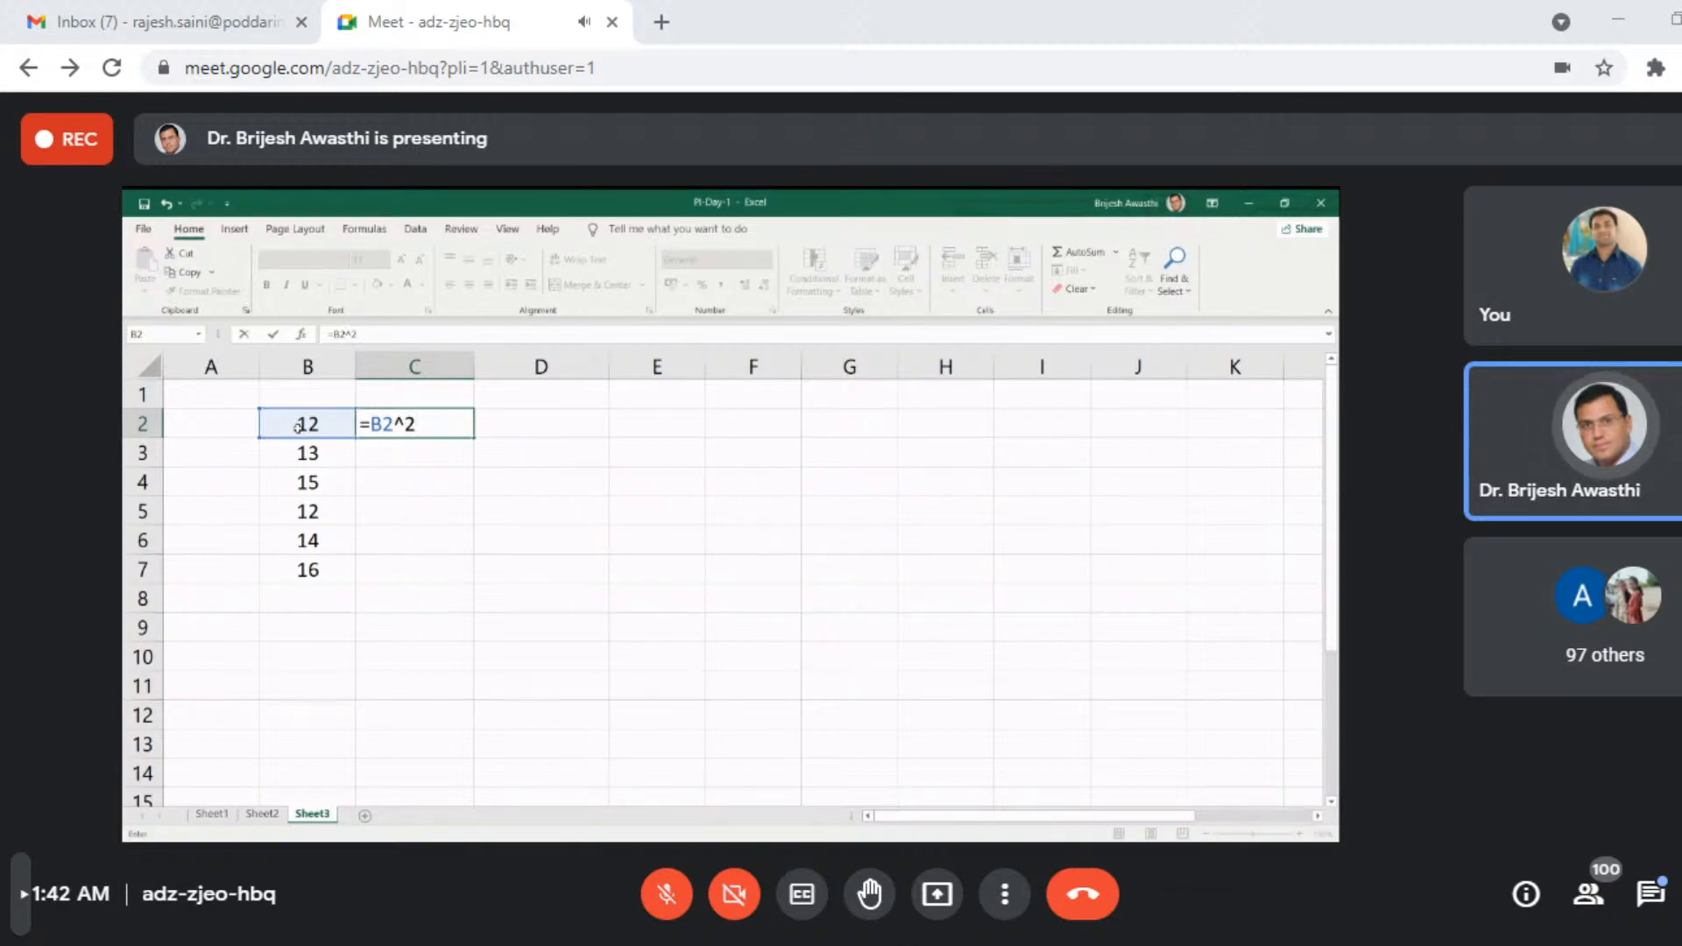
key("Return")
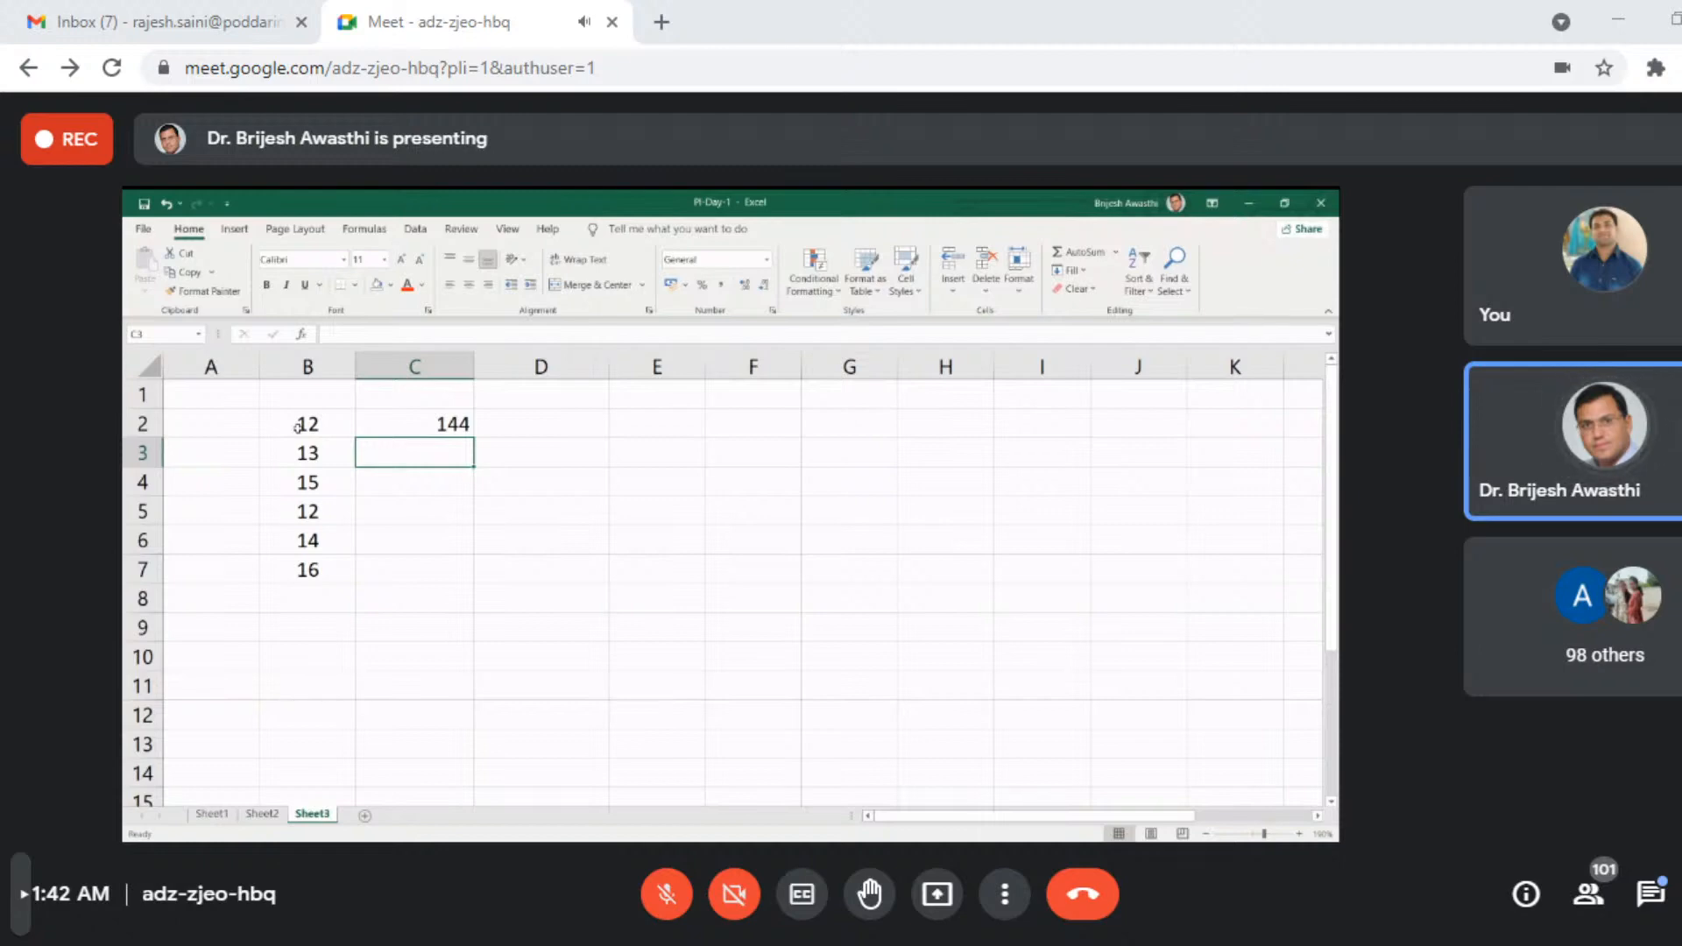
type("=")
key("Left")
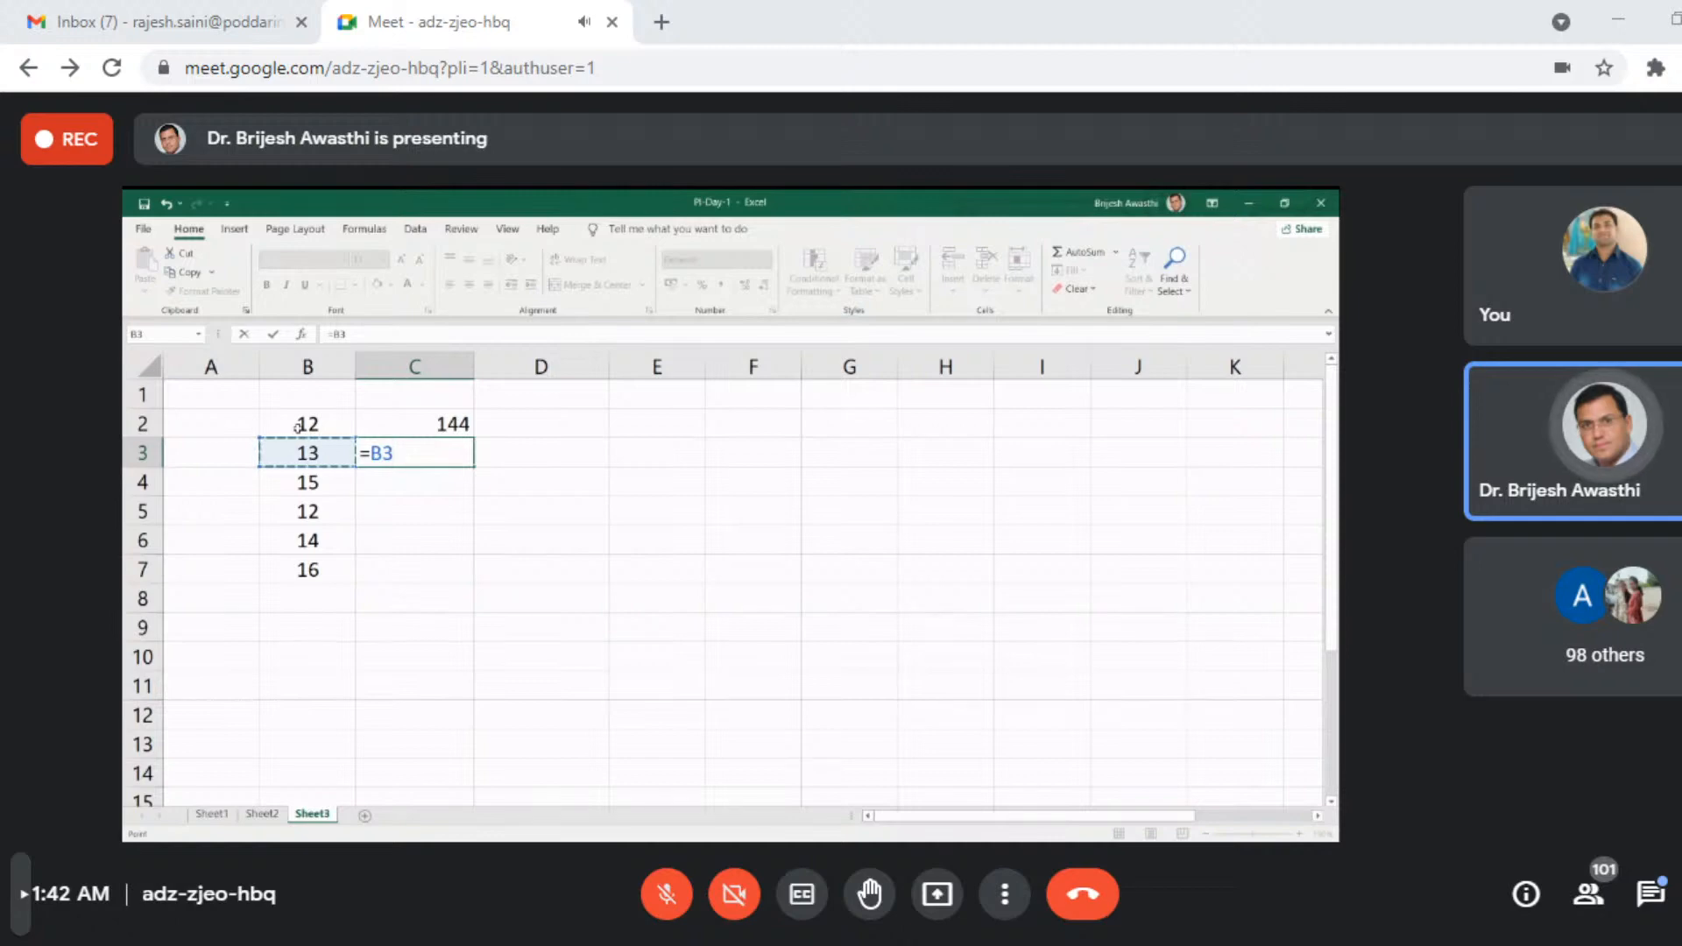
type("^2")
key("Return")
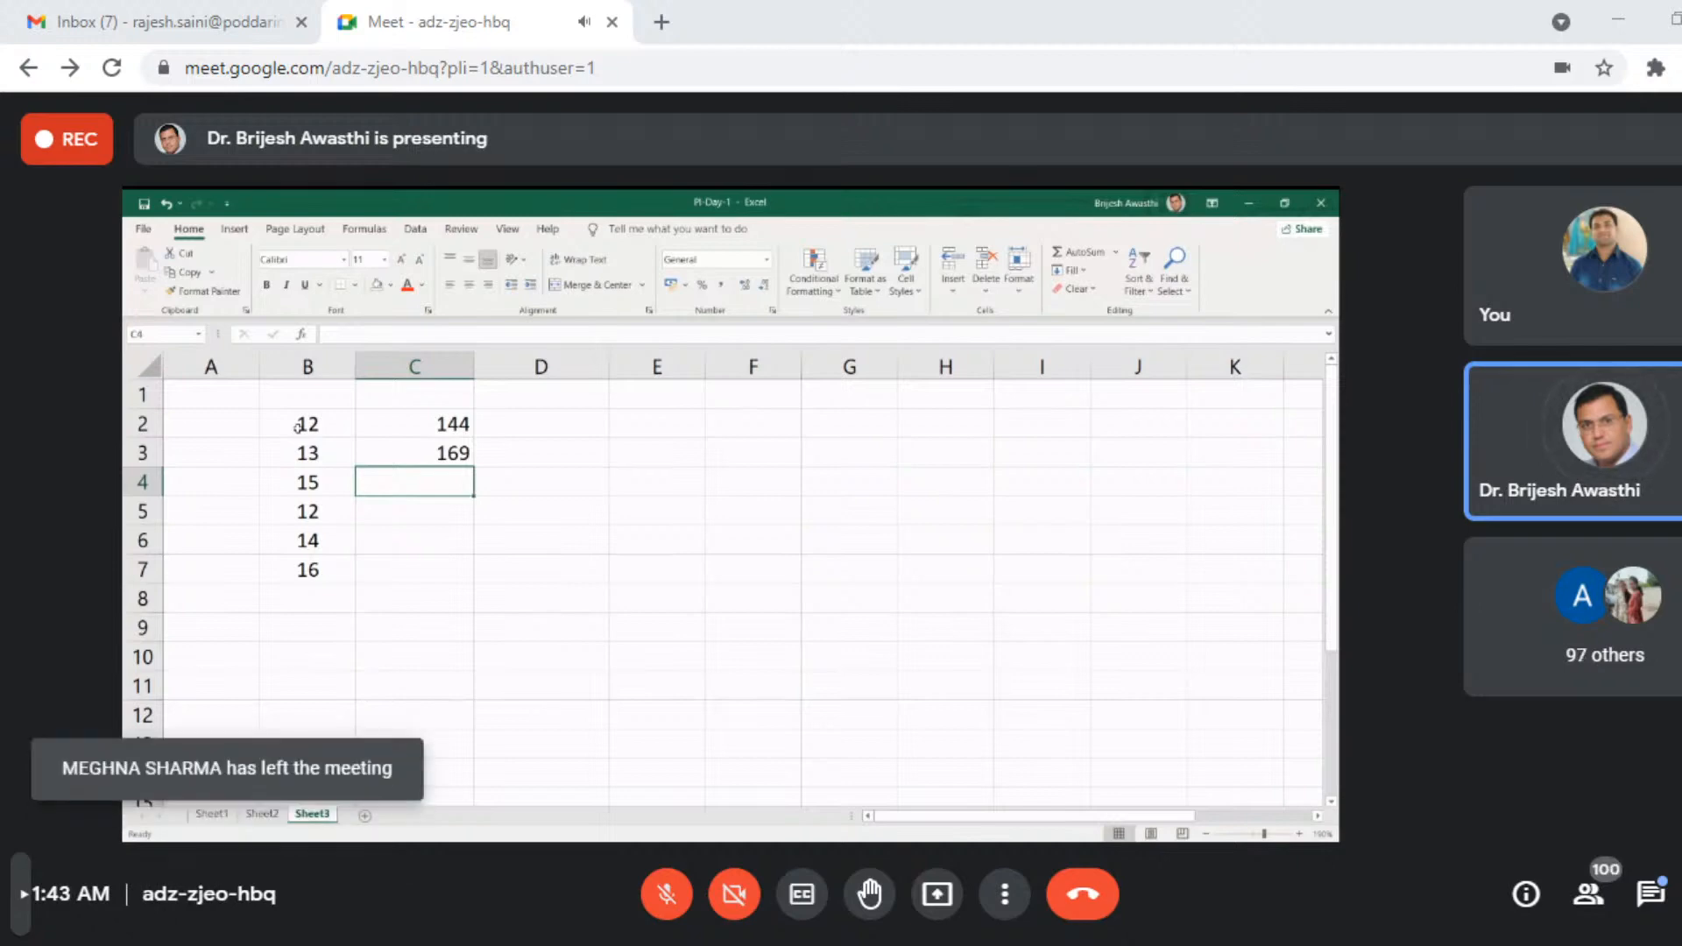
- Begin a power formula on B5 in cell C5, trying the exponents 3, 4, 5 and 5.5
key("Down")
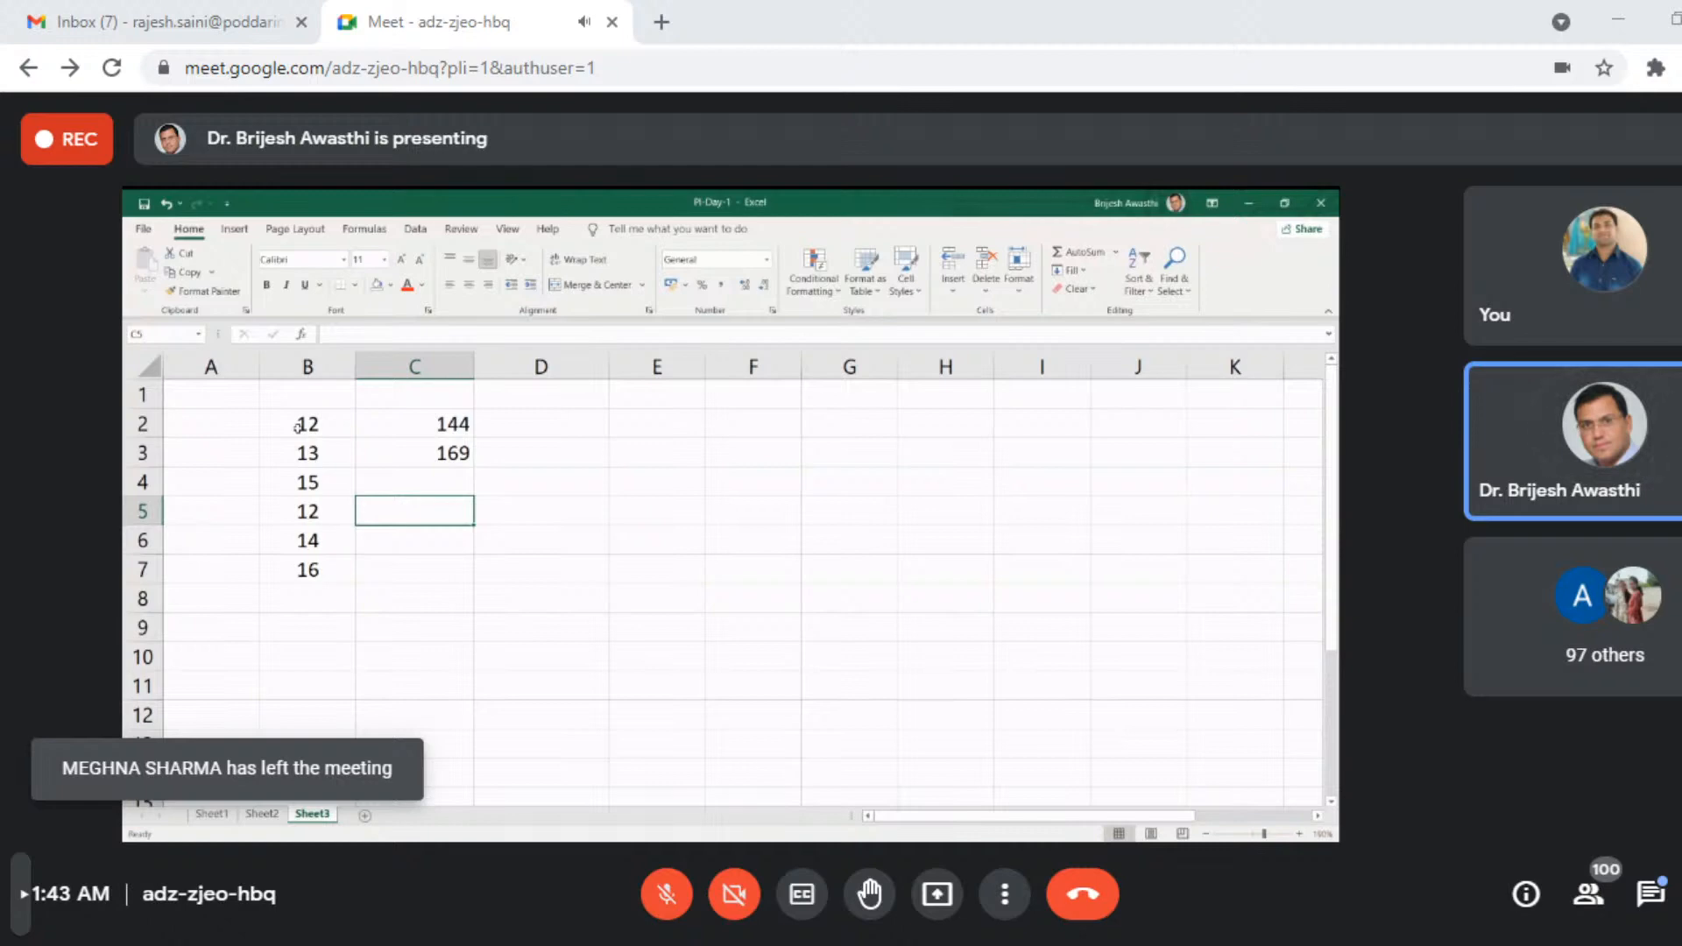
type("=")
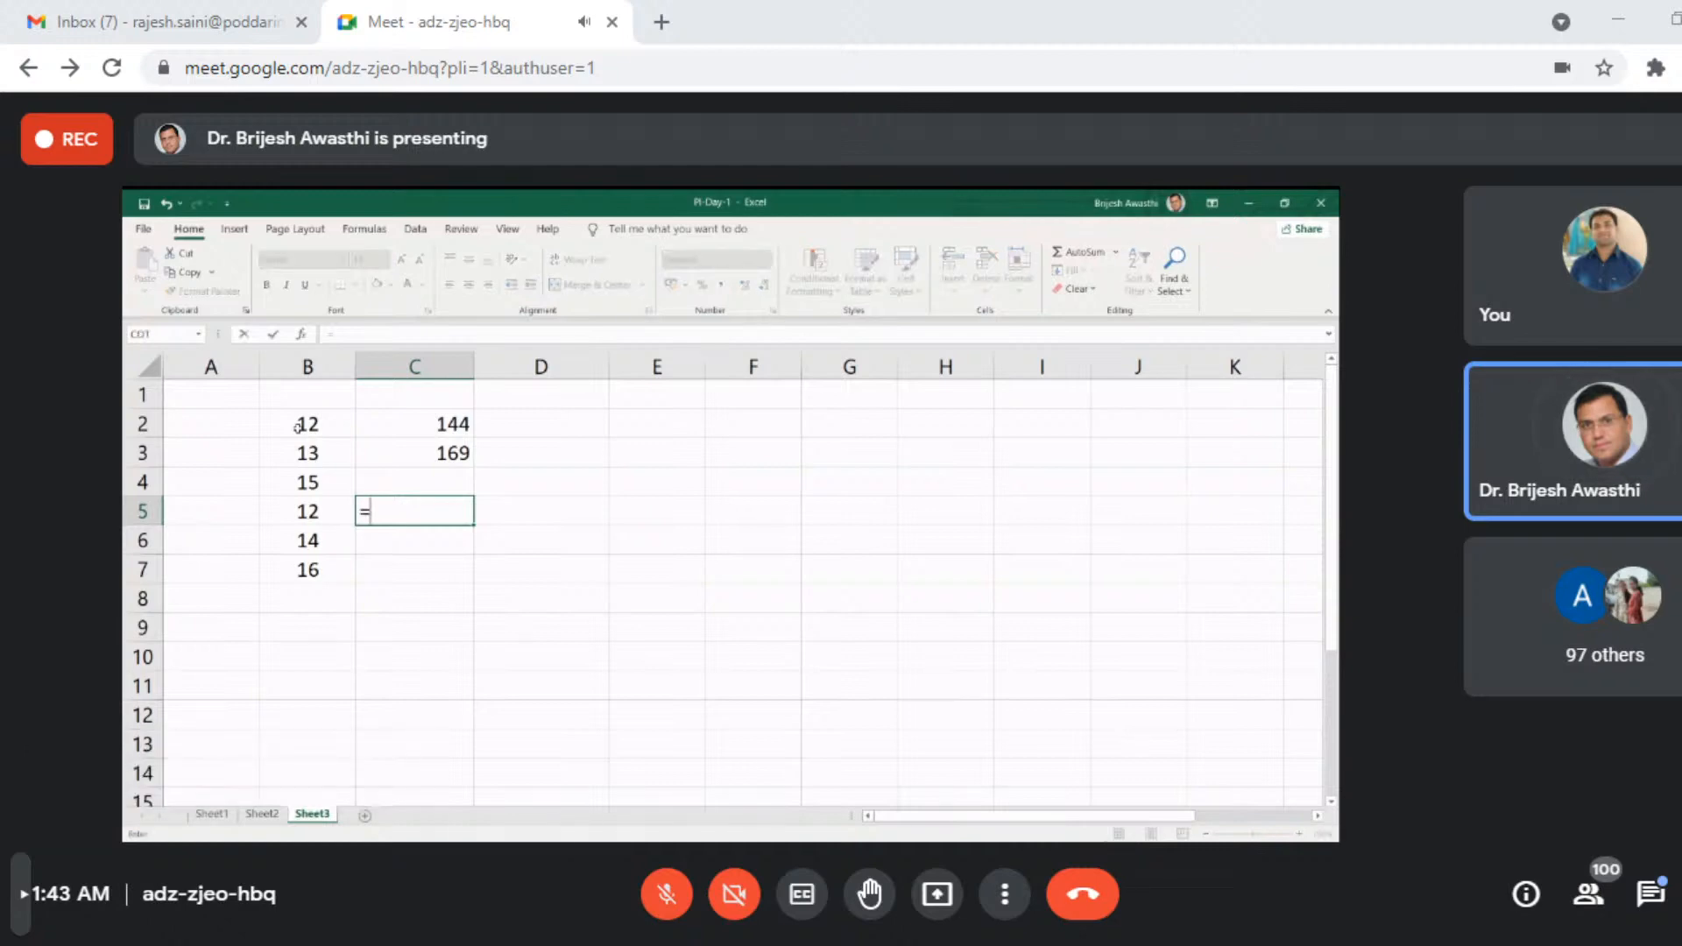
key("Left")
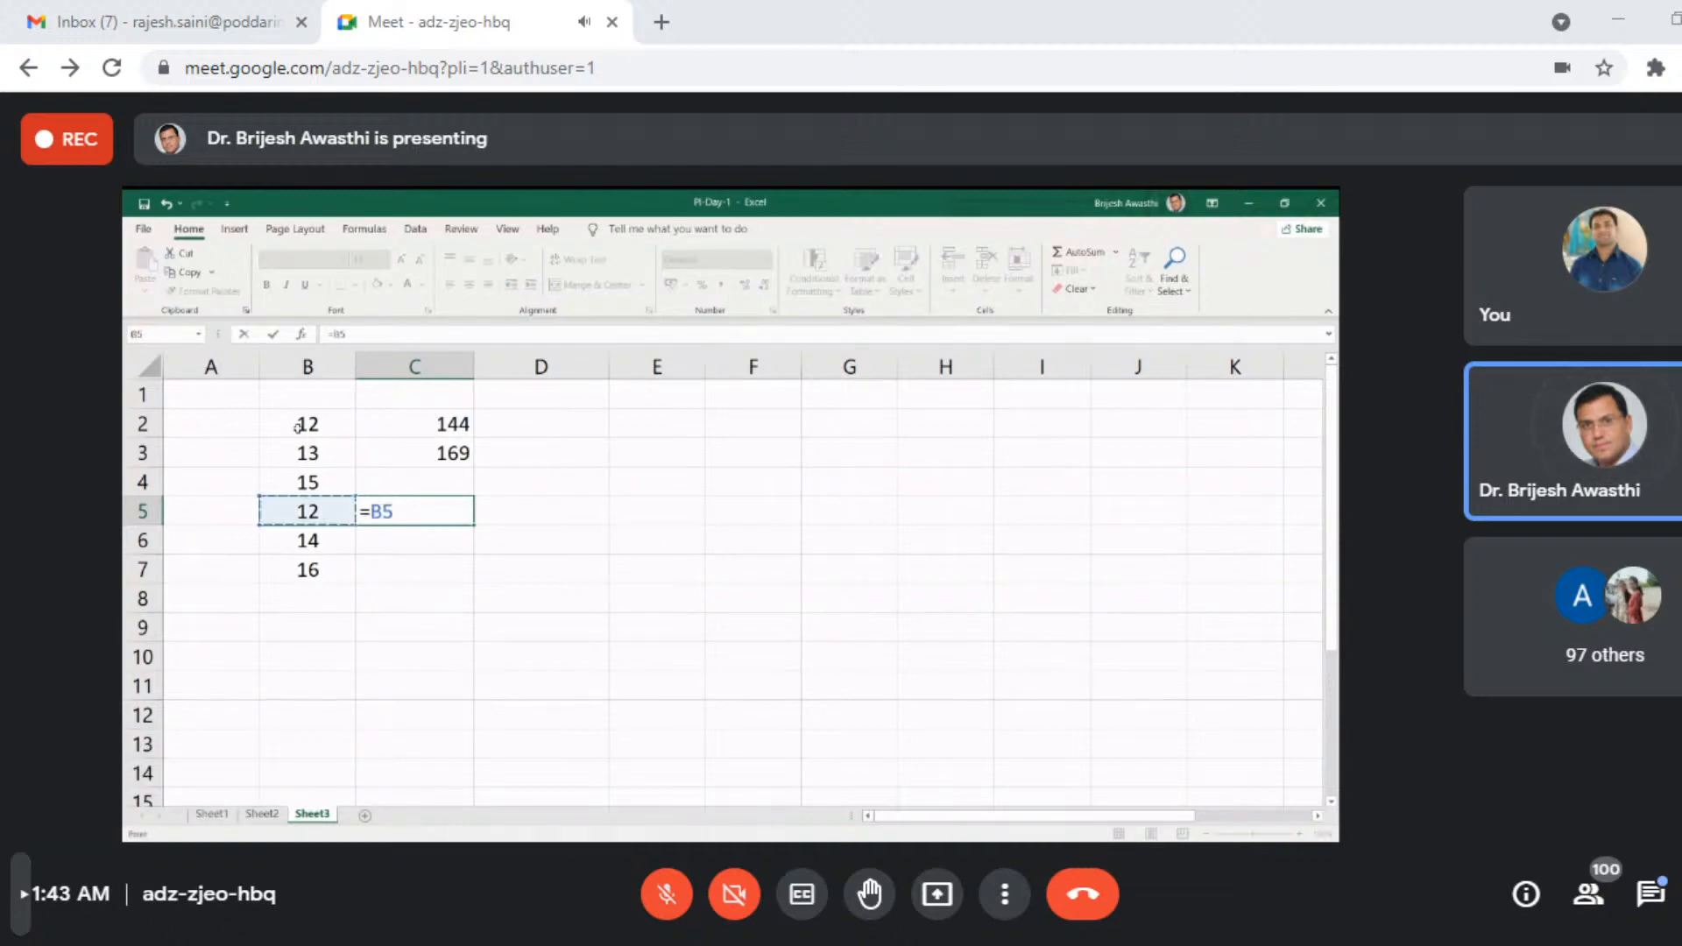
type("^3")
key("BackSpace")
type("4")
key("BackSpace")
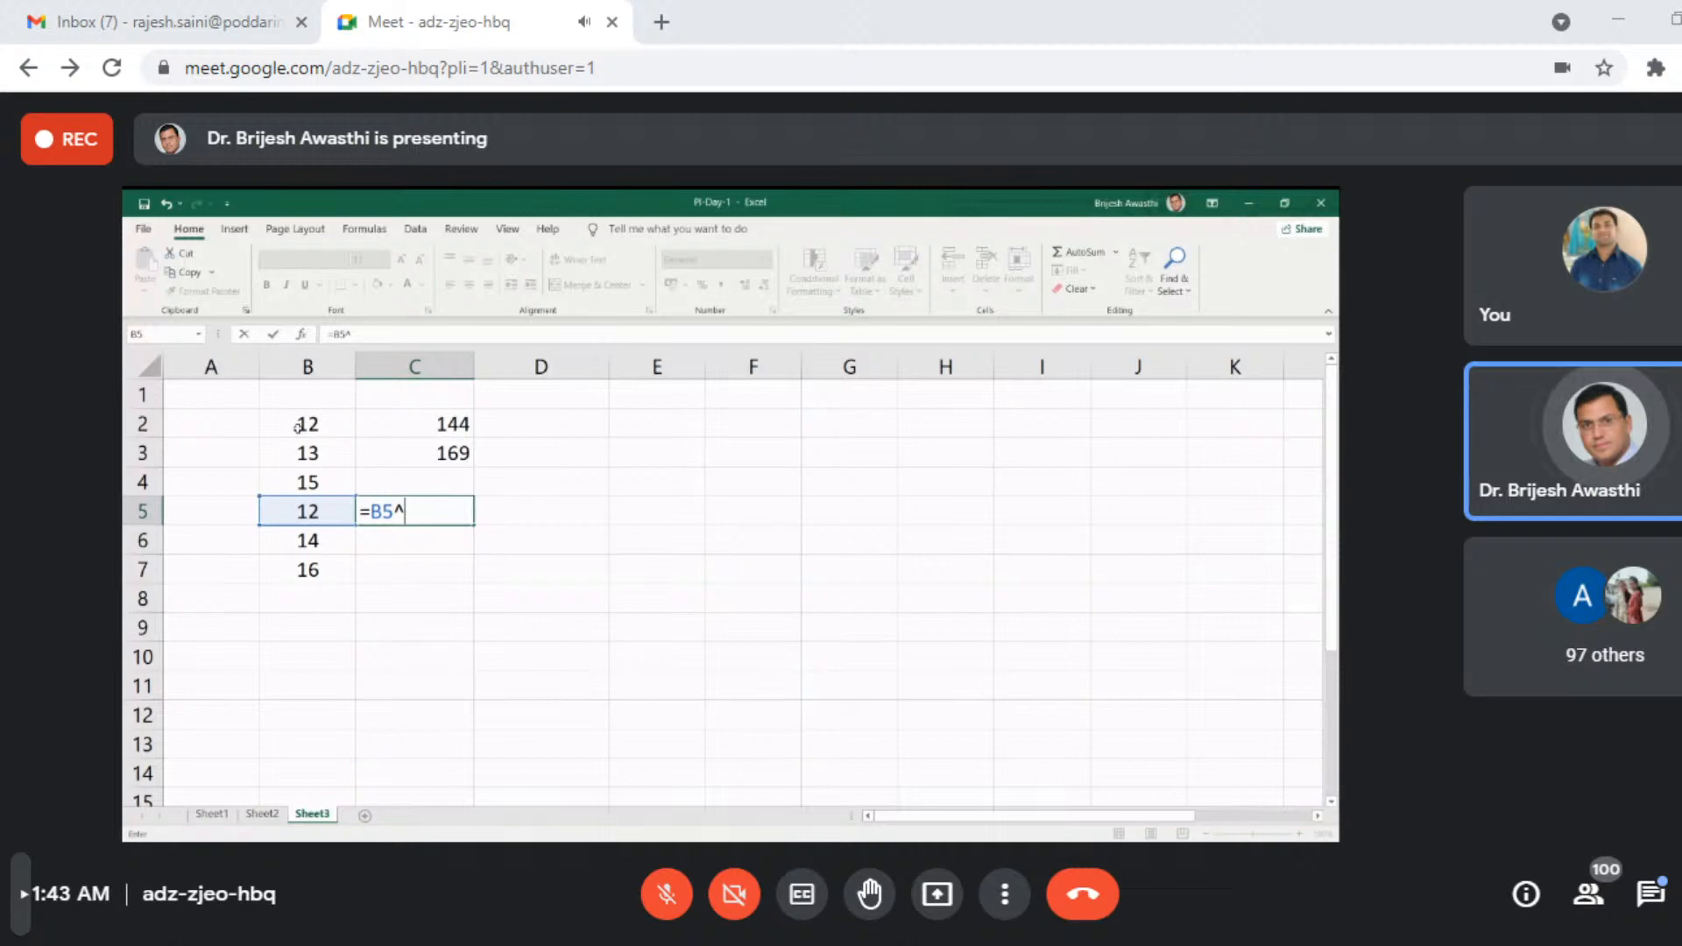
type("5")
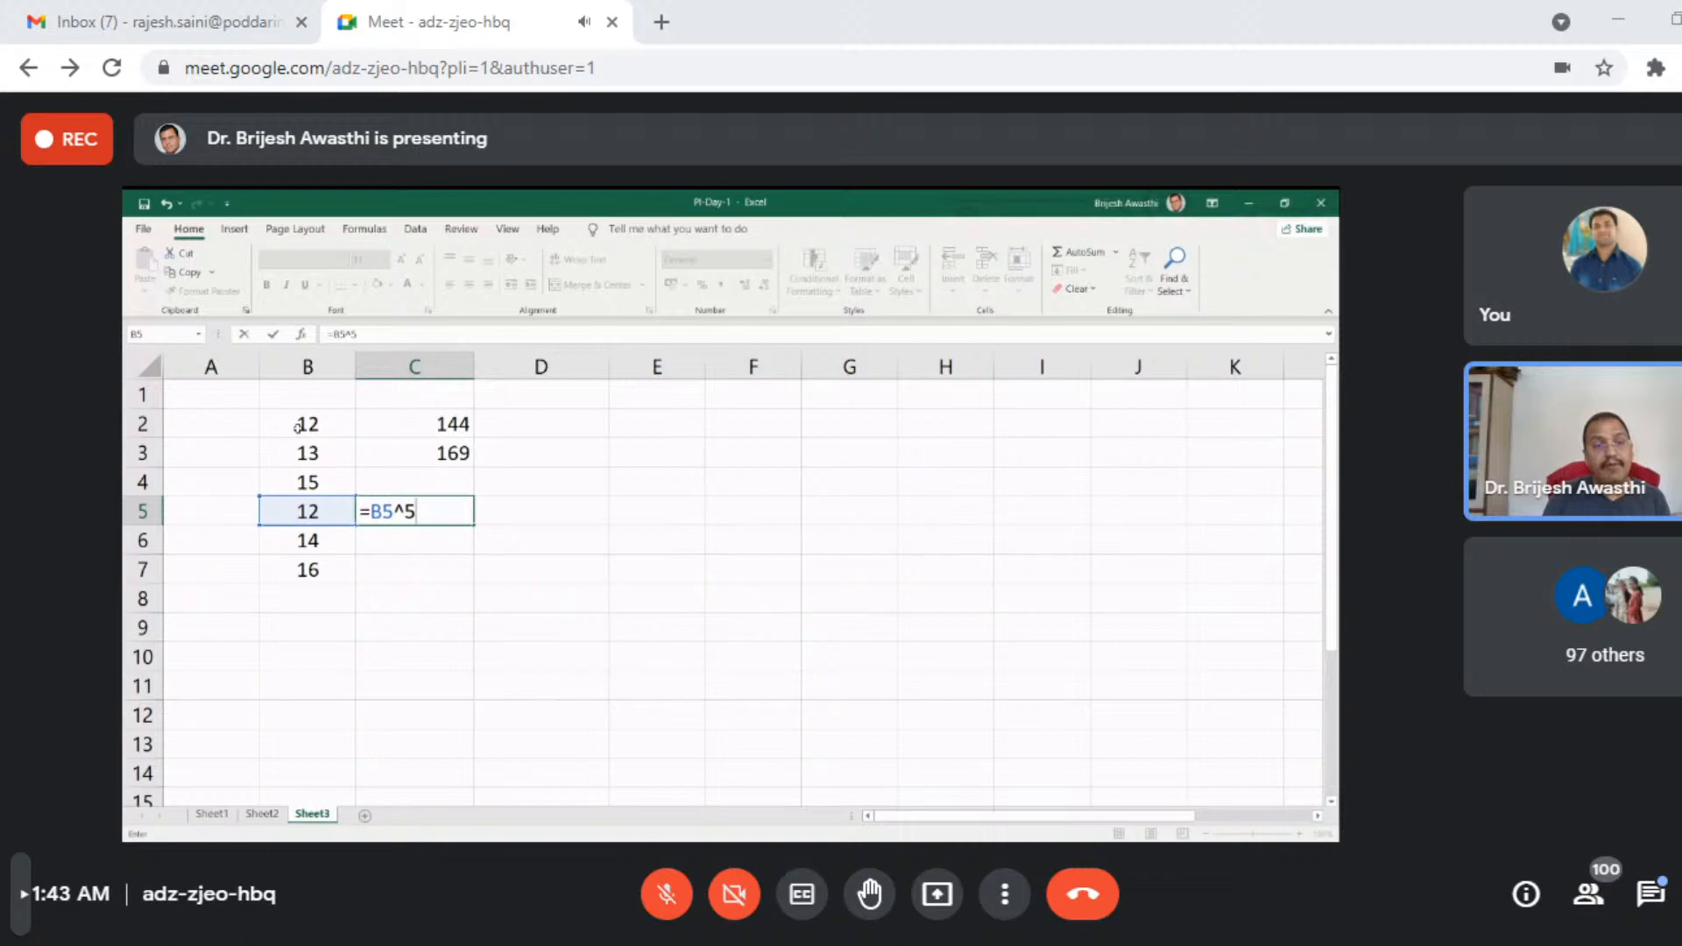
type(".5")
key("BackSpace")
key("BackSpace")
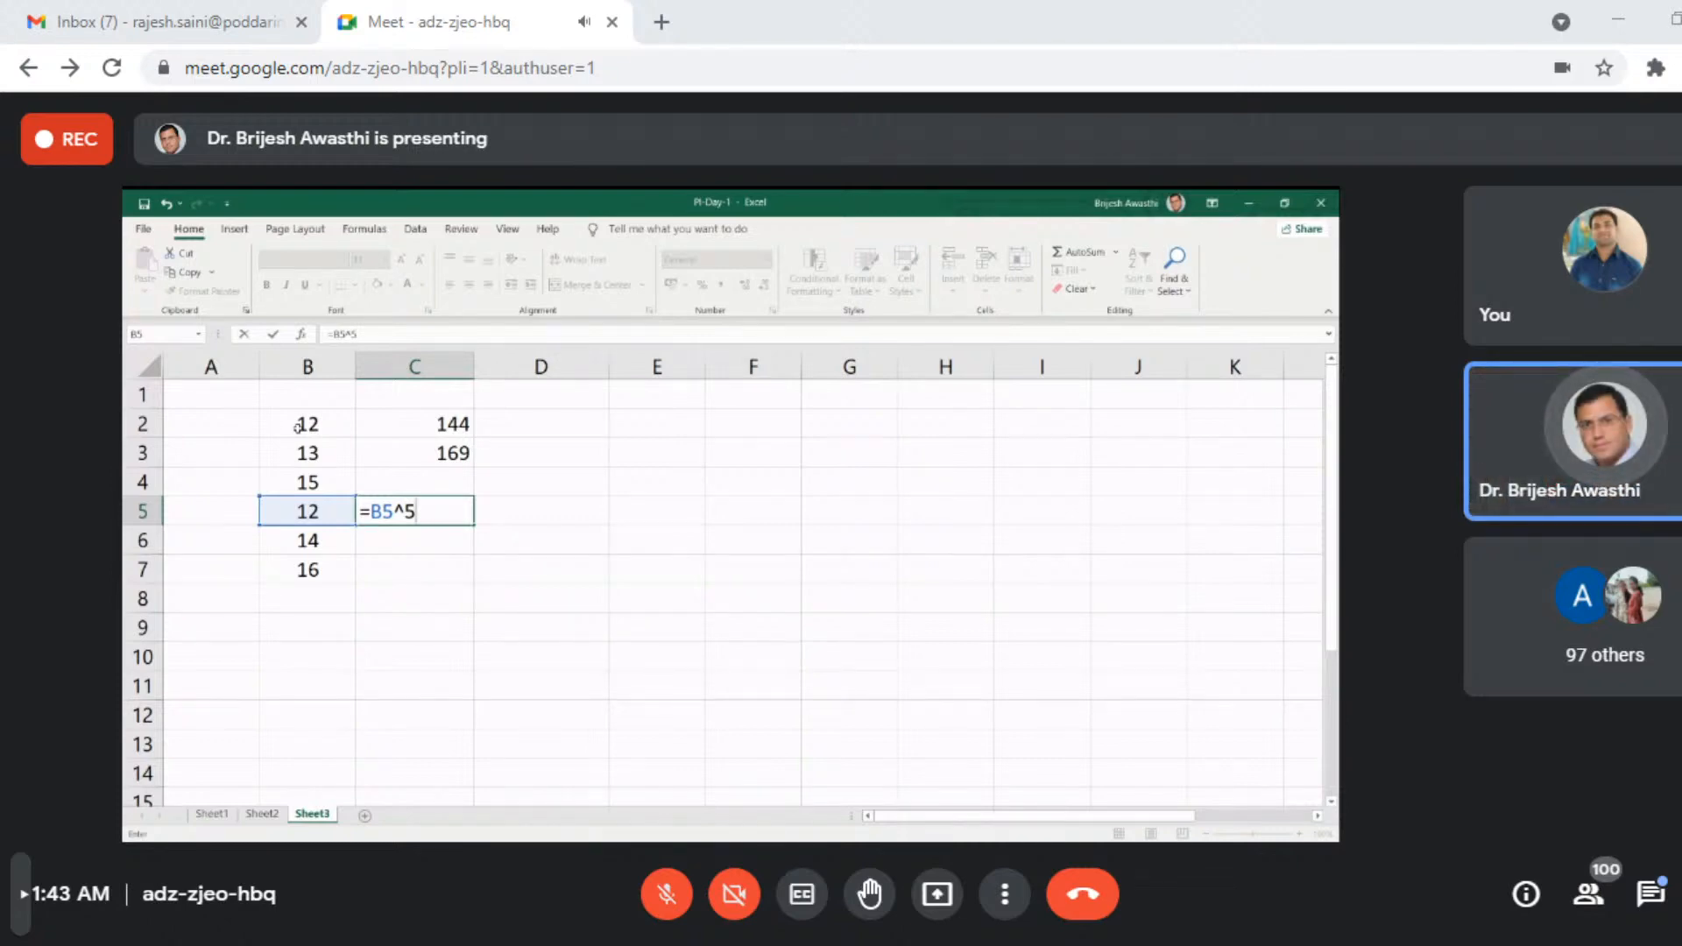
key("BackSpace")
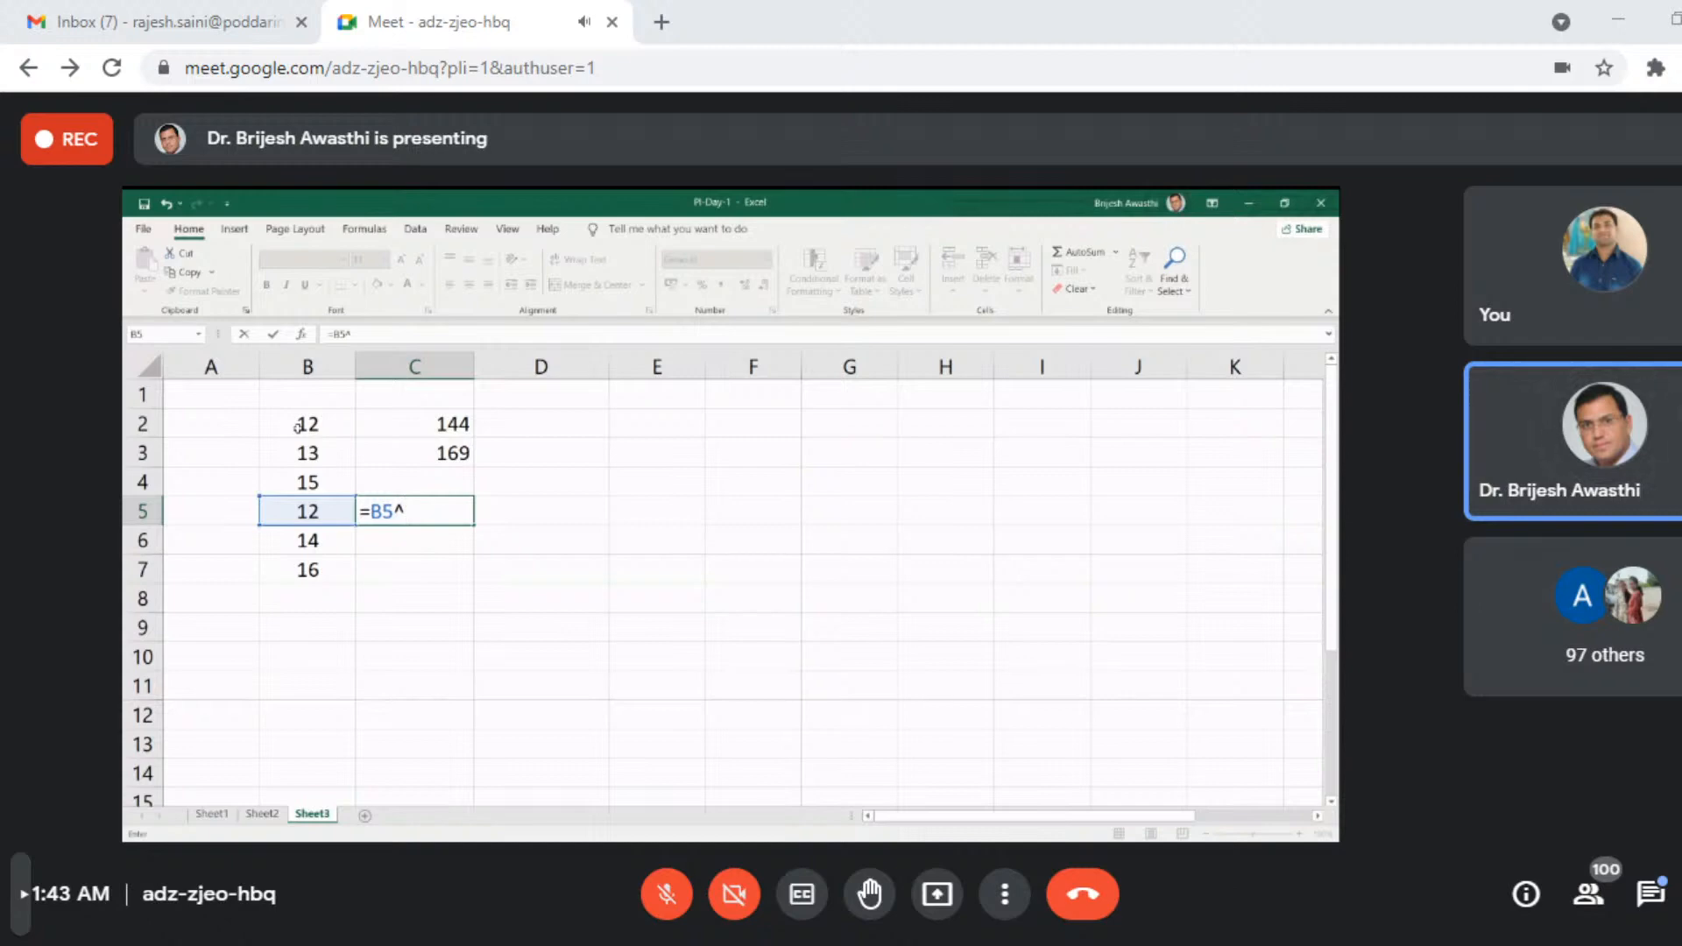
- Complete the formula in C5 as =B5^.05 and reselect the cell
type("-")
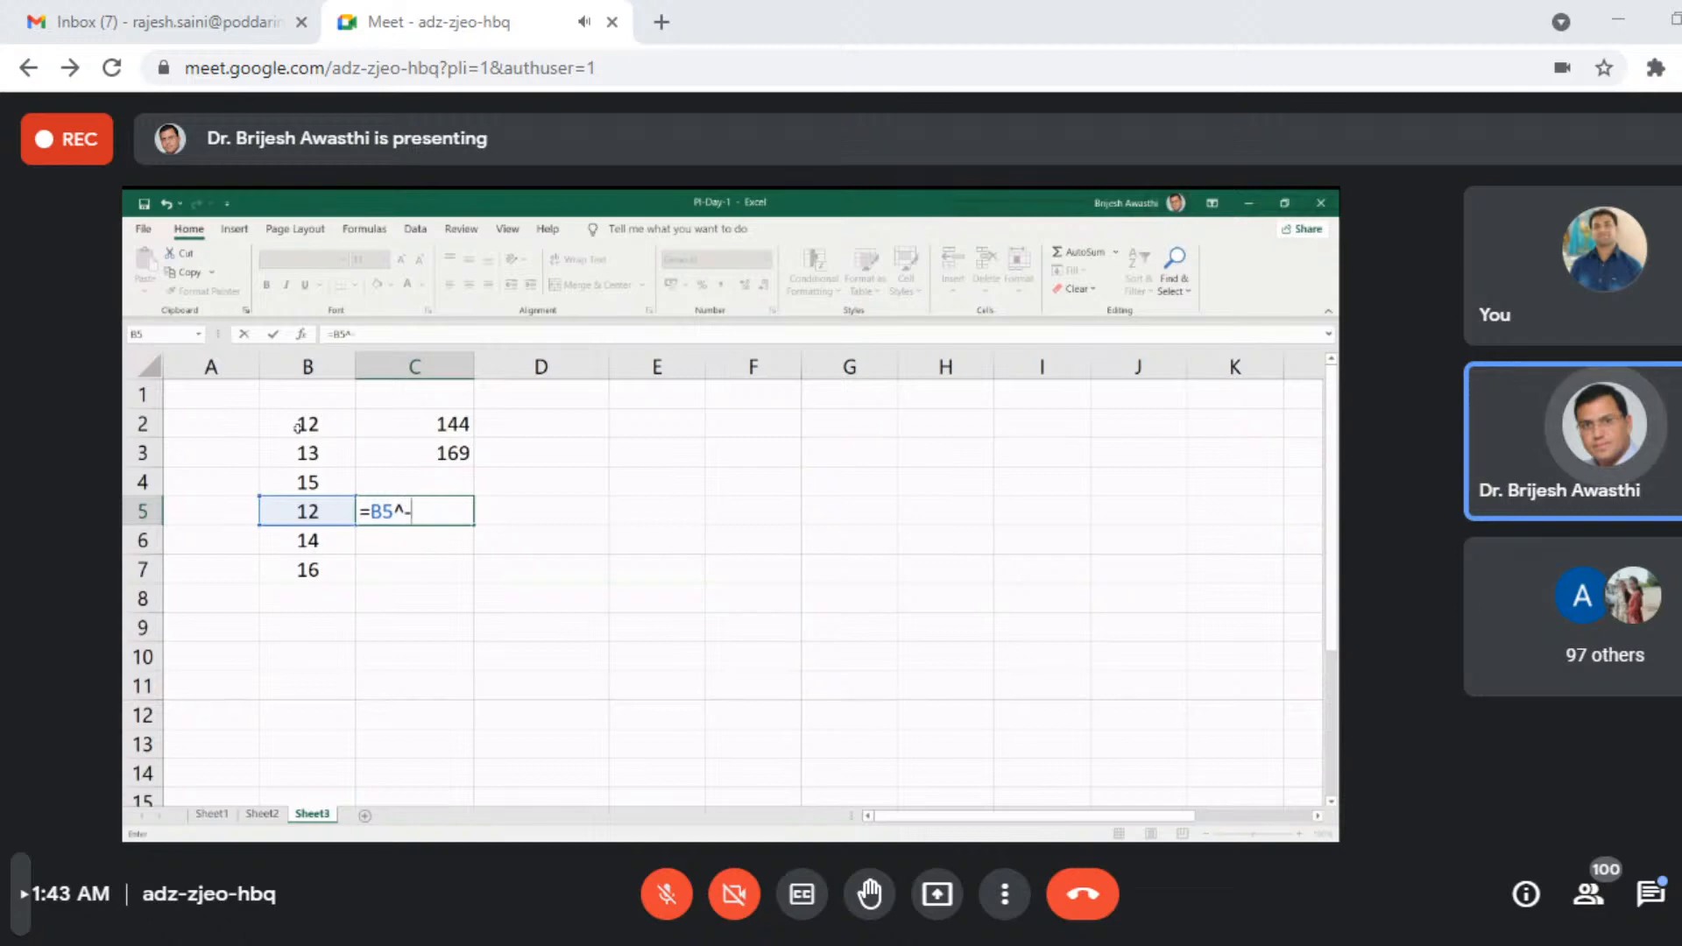
key("BackSpace")
type(".05")
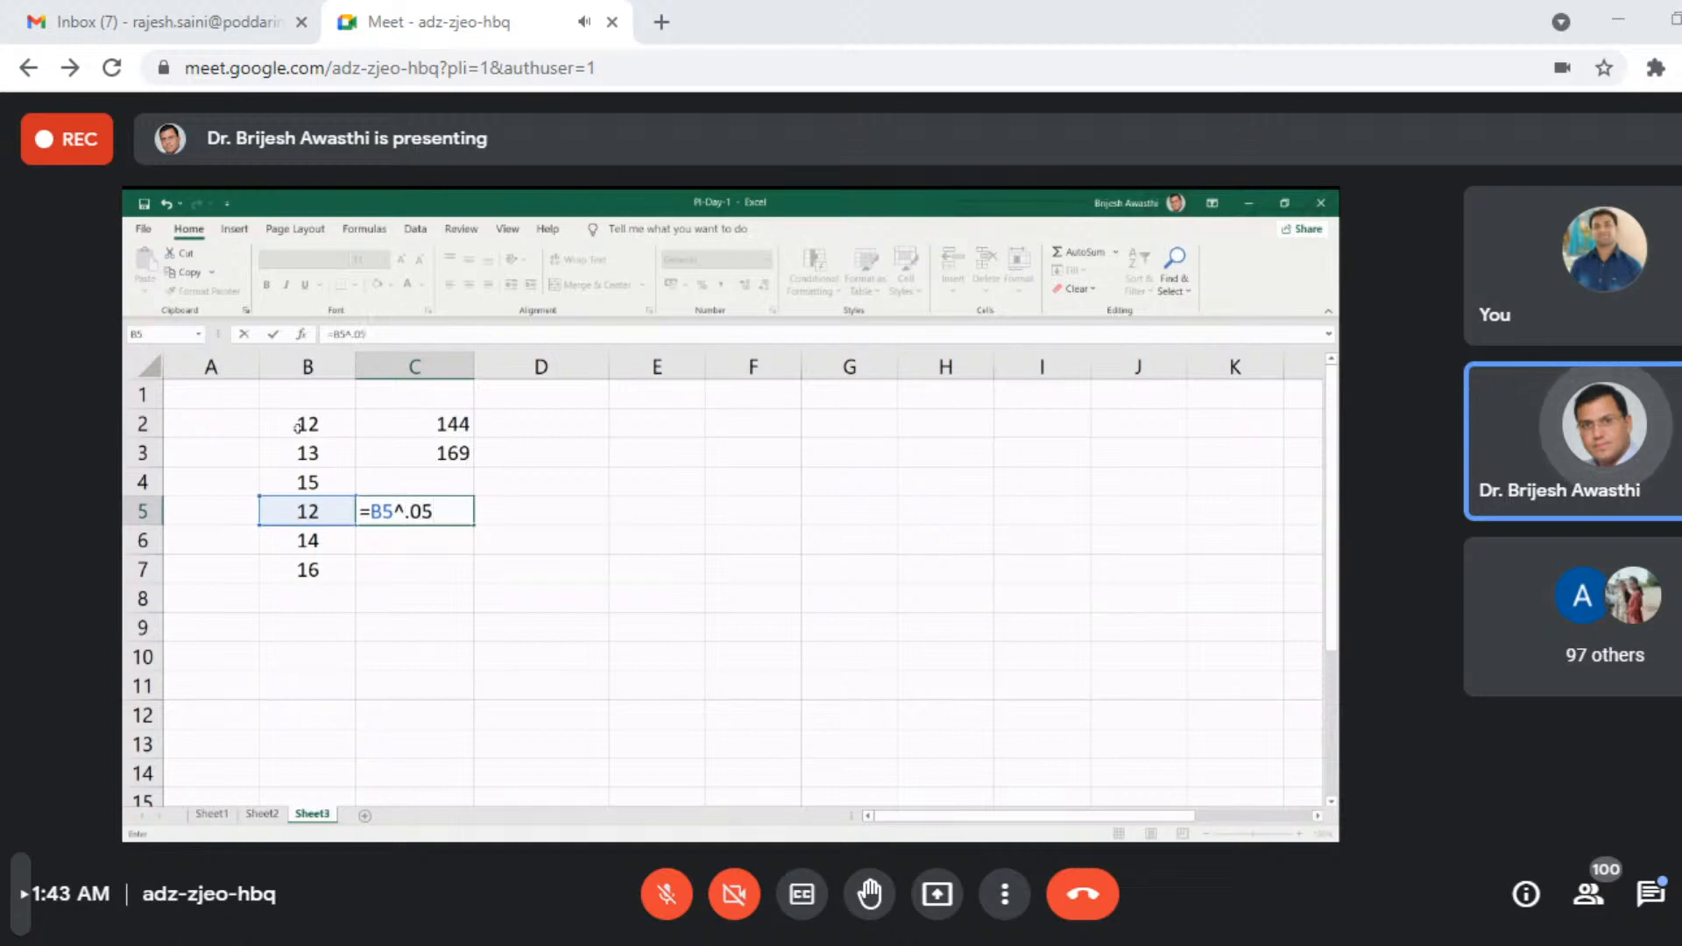
key("Return")
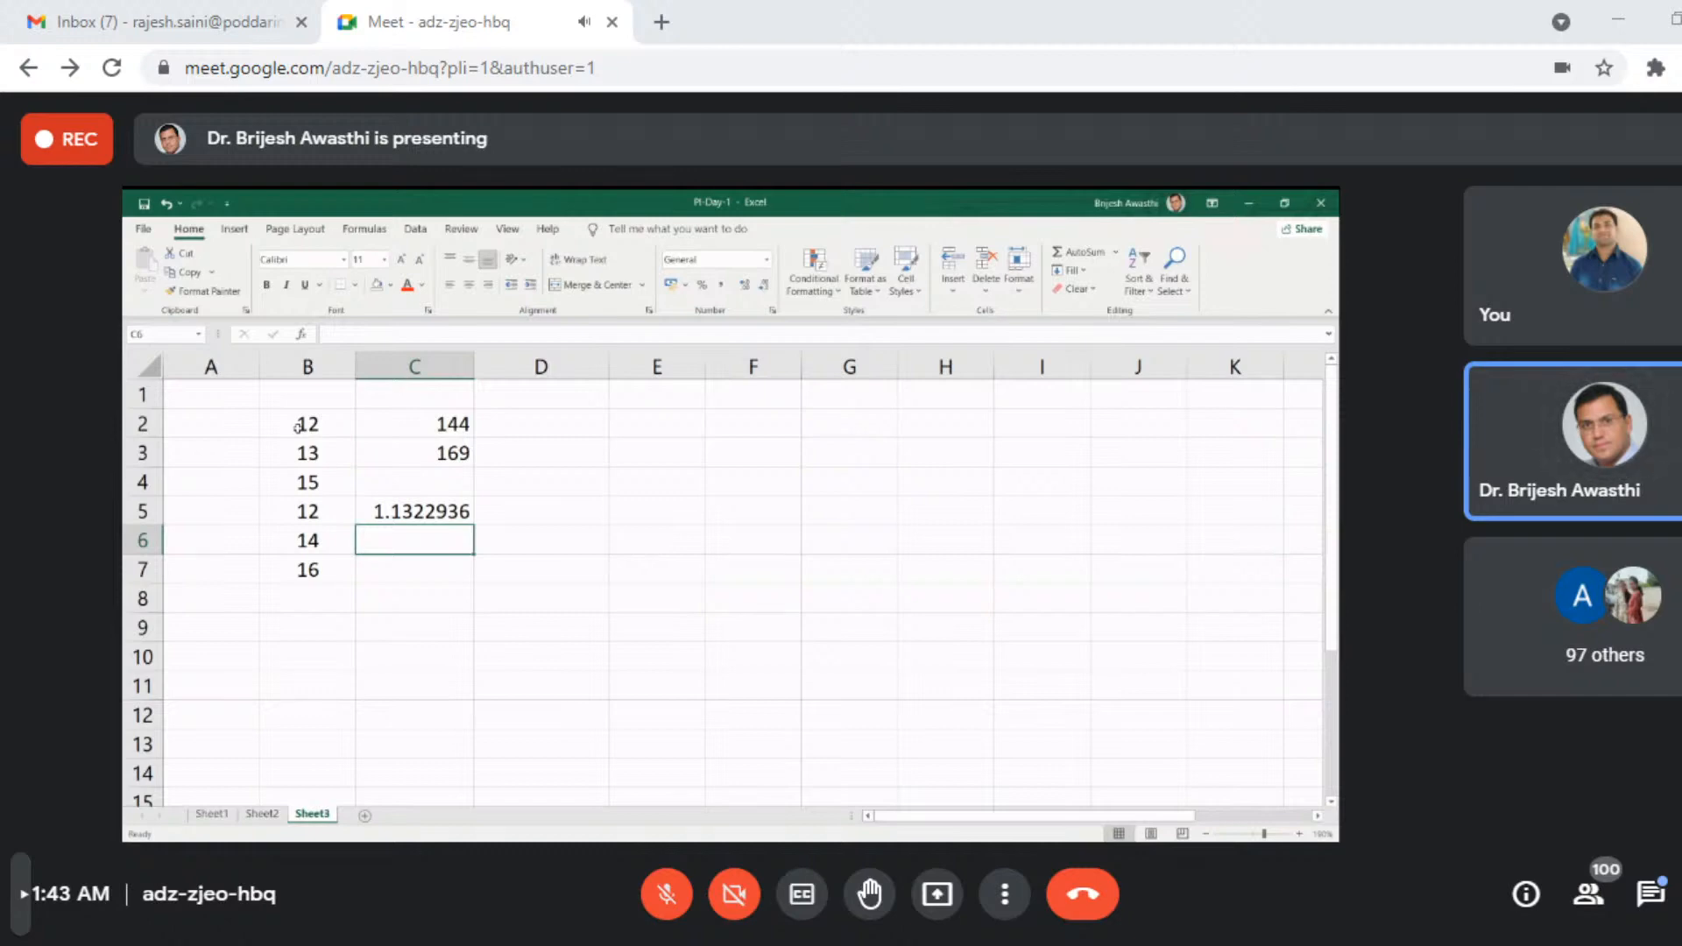
key("Up")
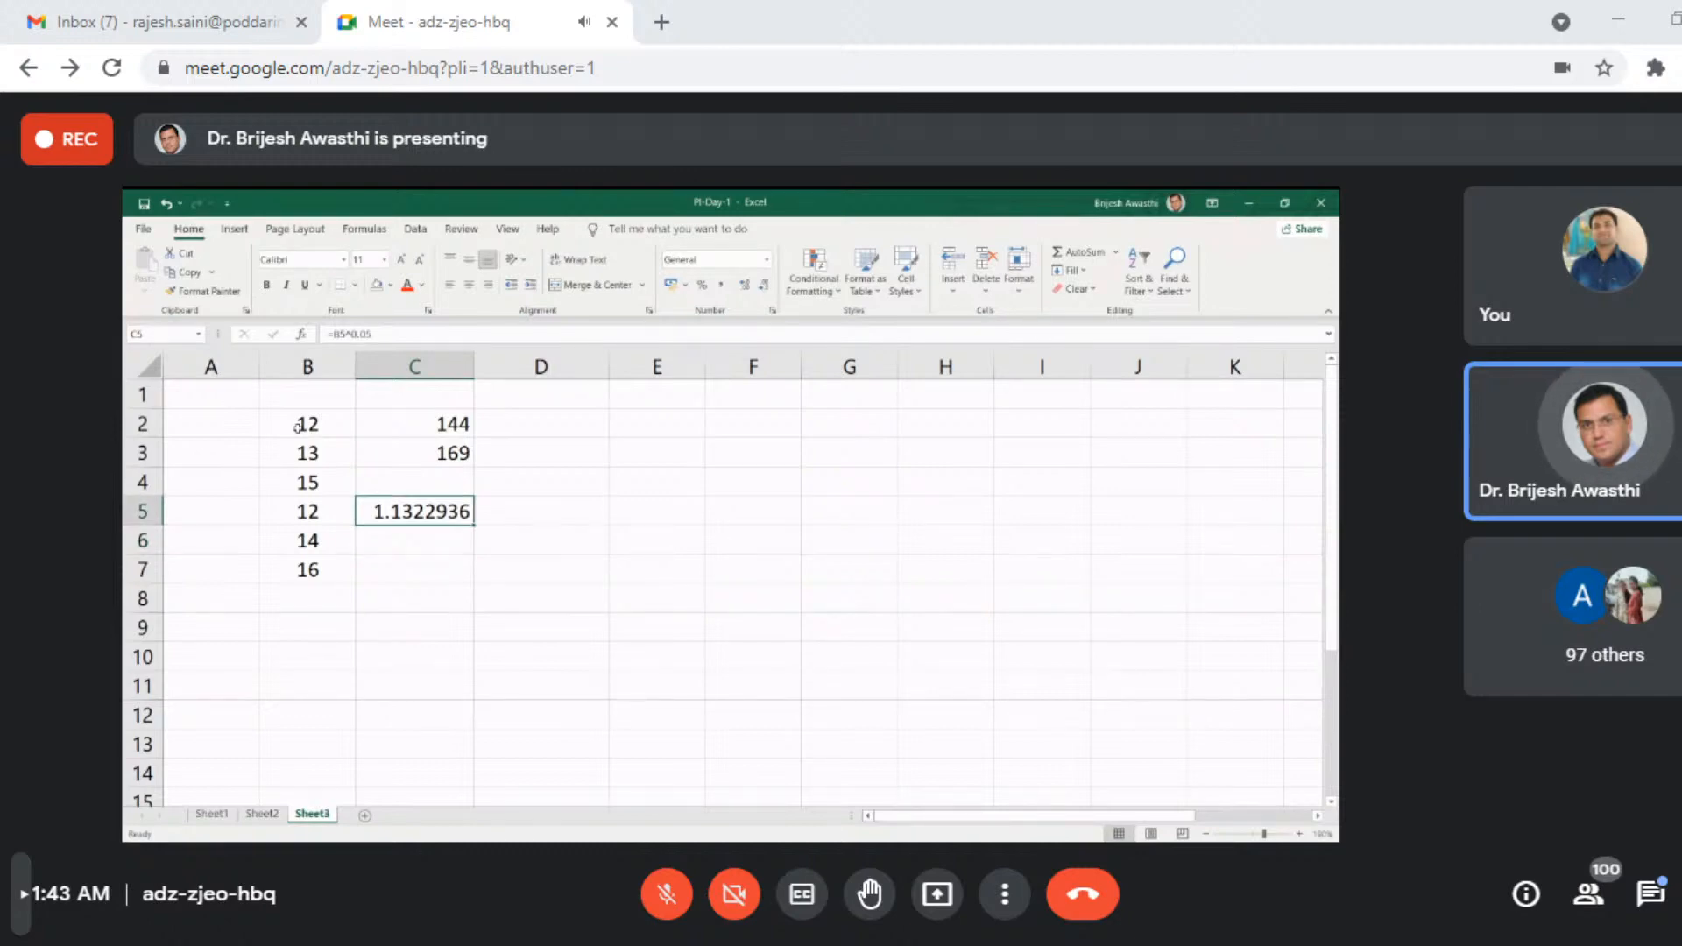
- Replace the formula in C5 with =B5^-2 to raise B5 to a negative power
key("BackSpace")
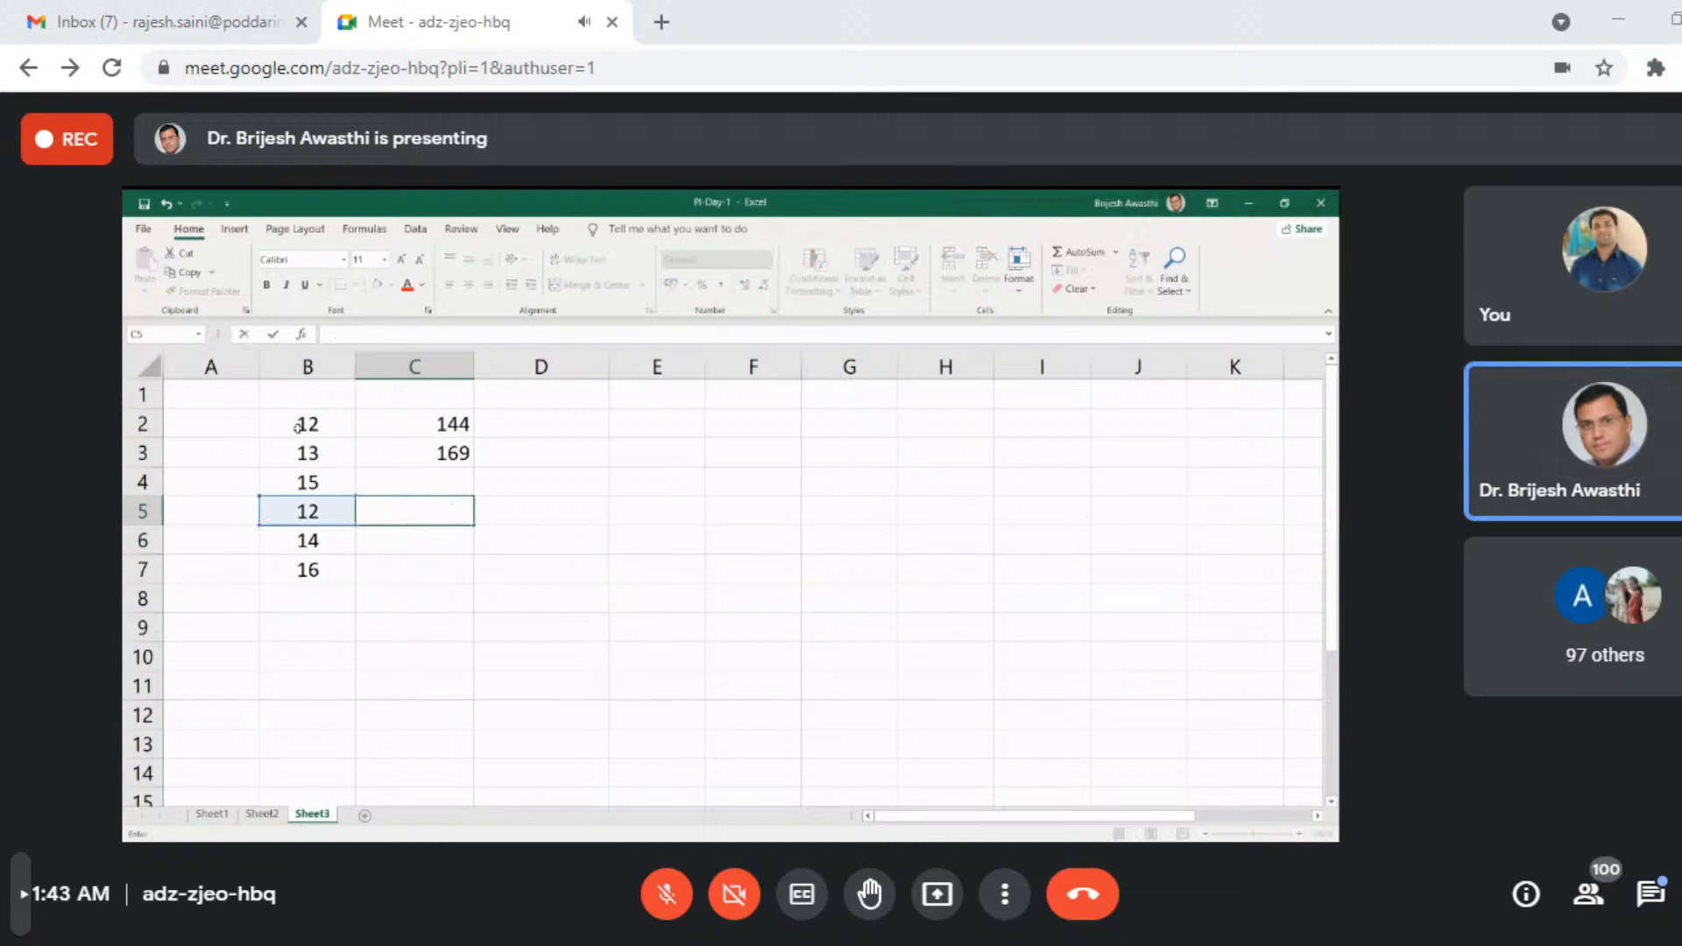
type("=")
key("Left")
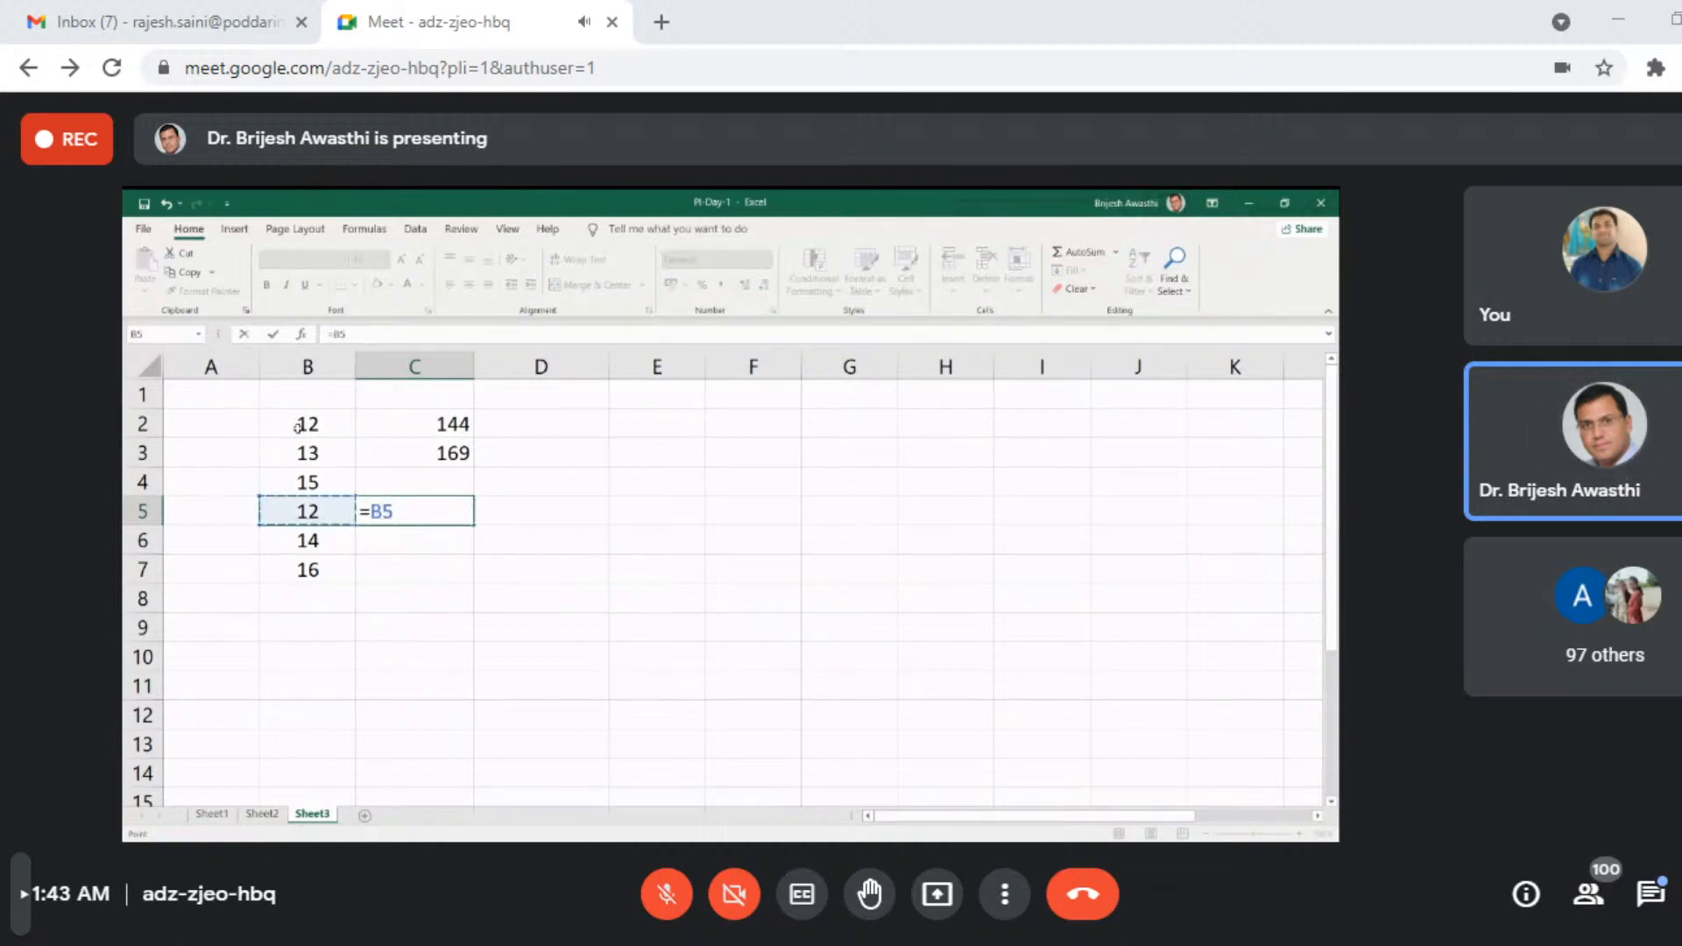
type("^")
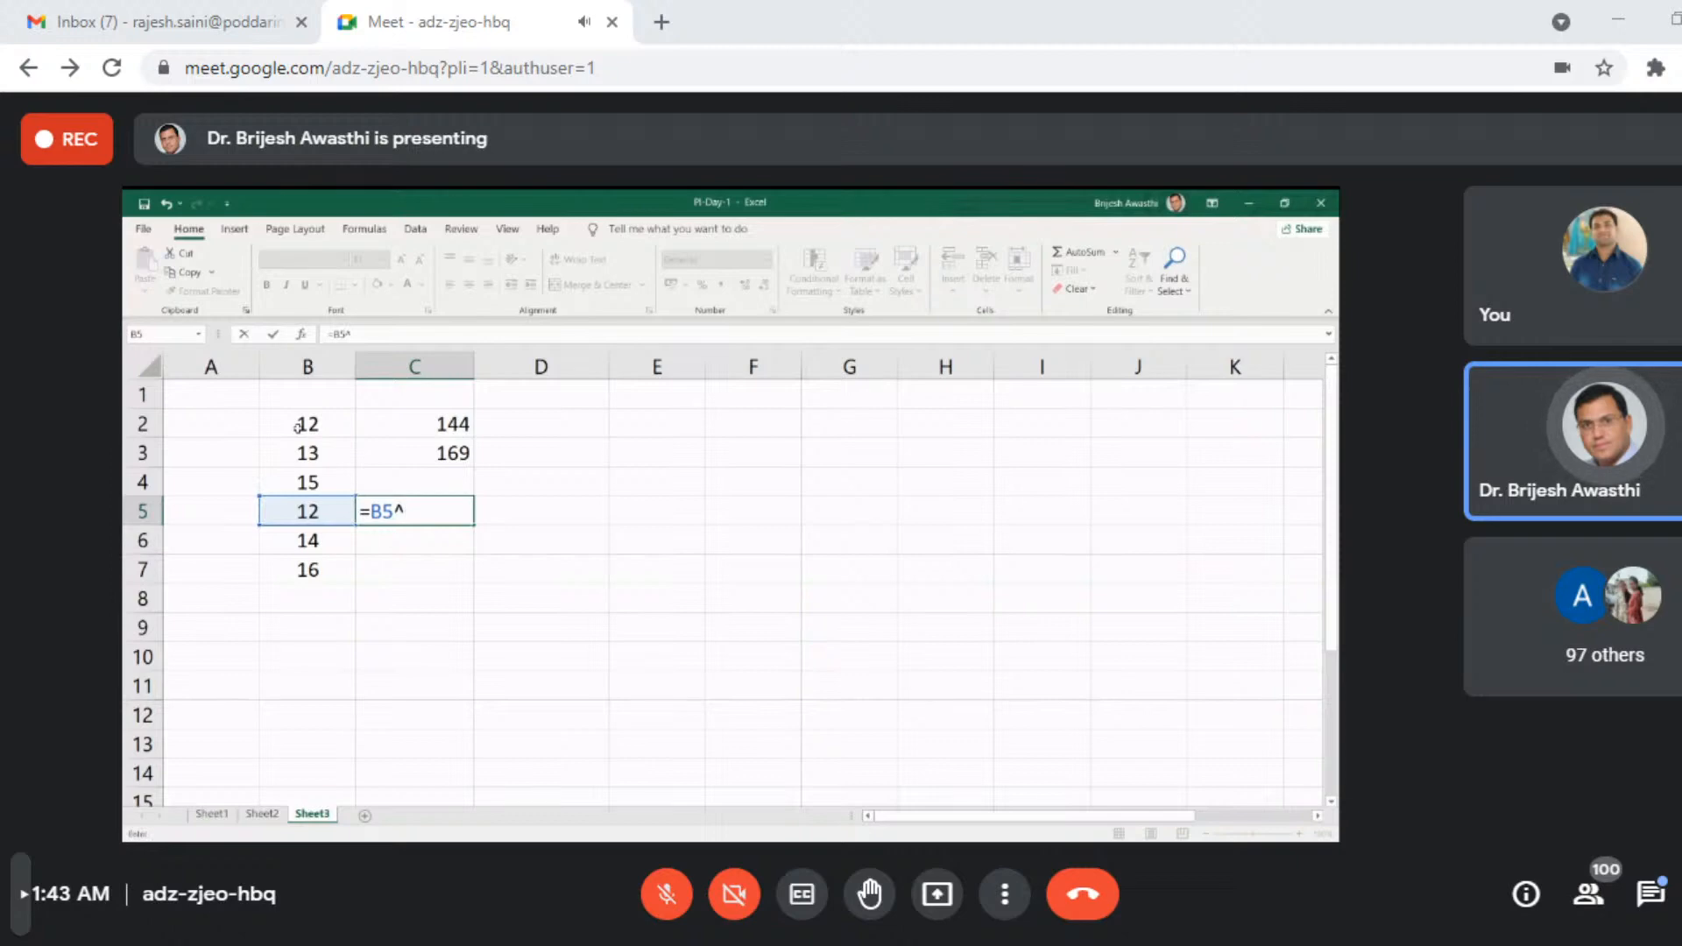
type("-2")
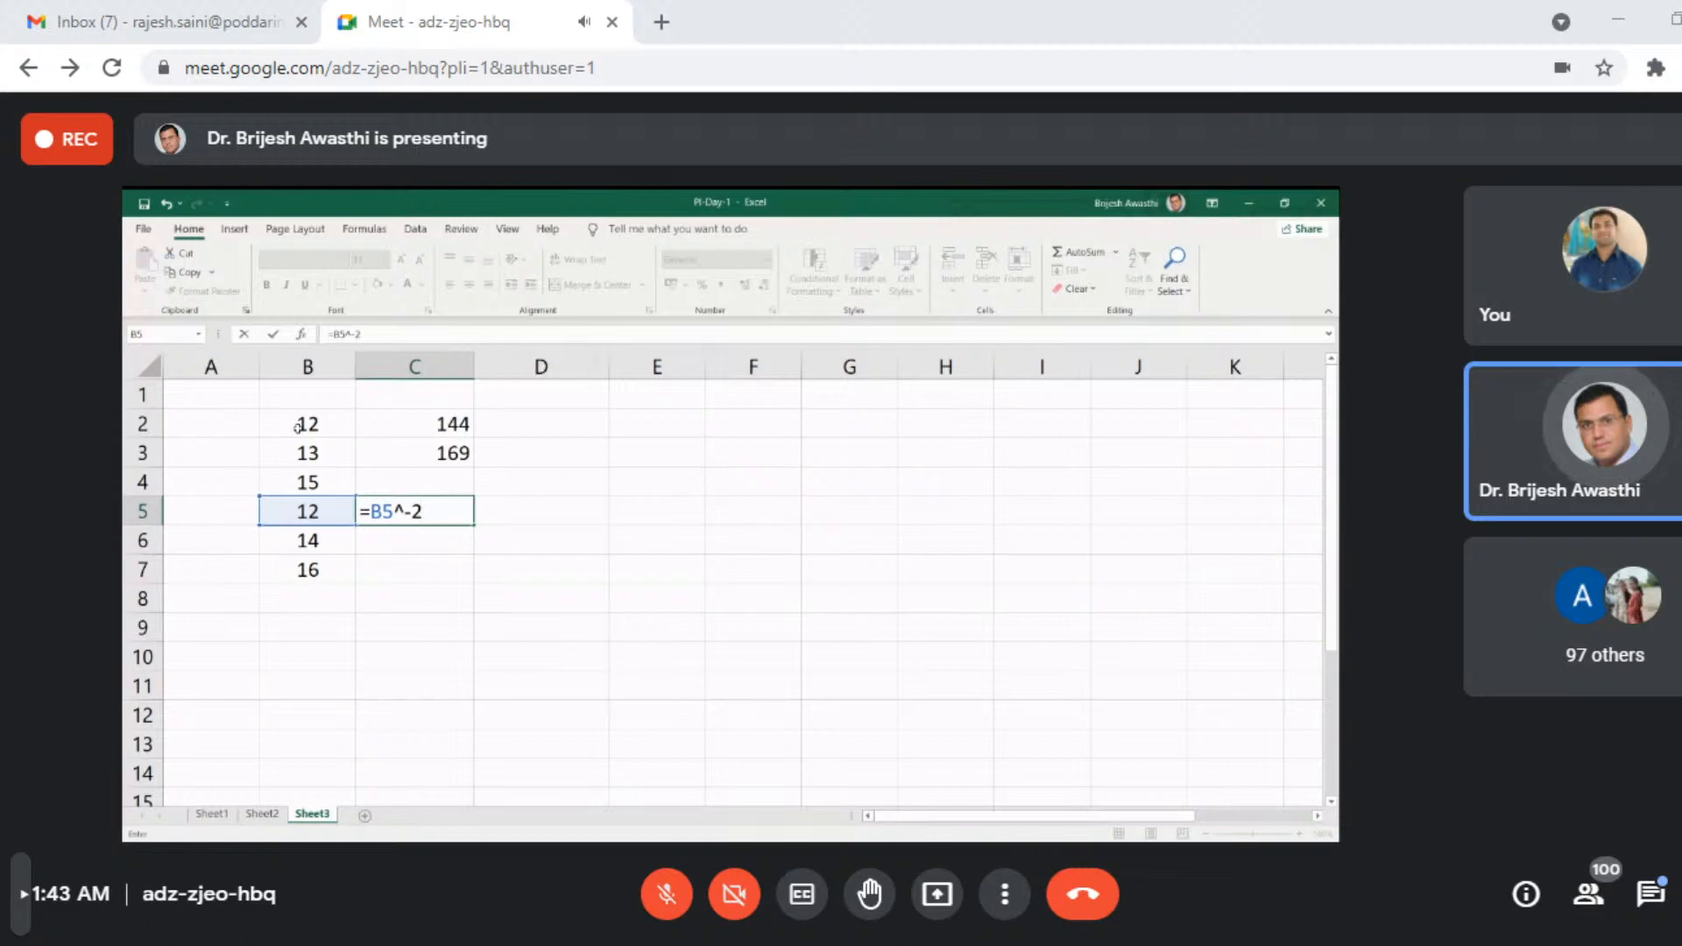
key("Return")
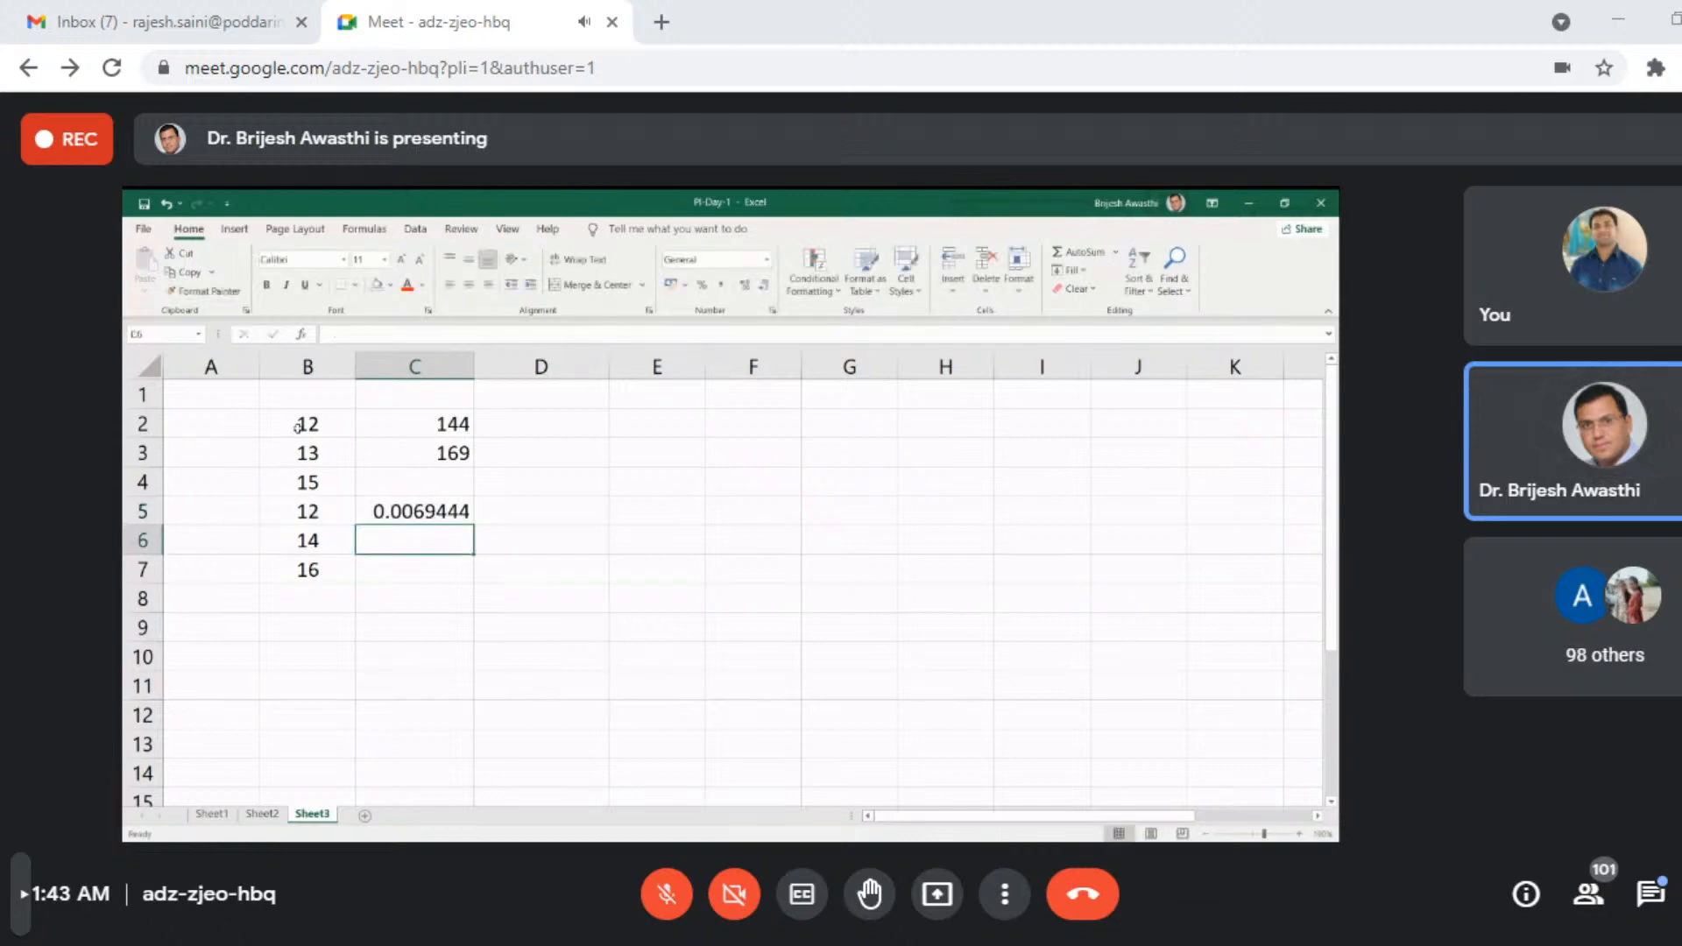
- Enter the reciprocal formula =1/144 in cell E5 to check the negative power
key("Right")
key("Right")
key("Up")
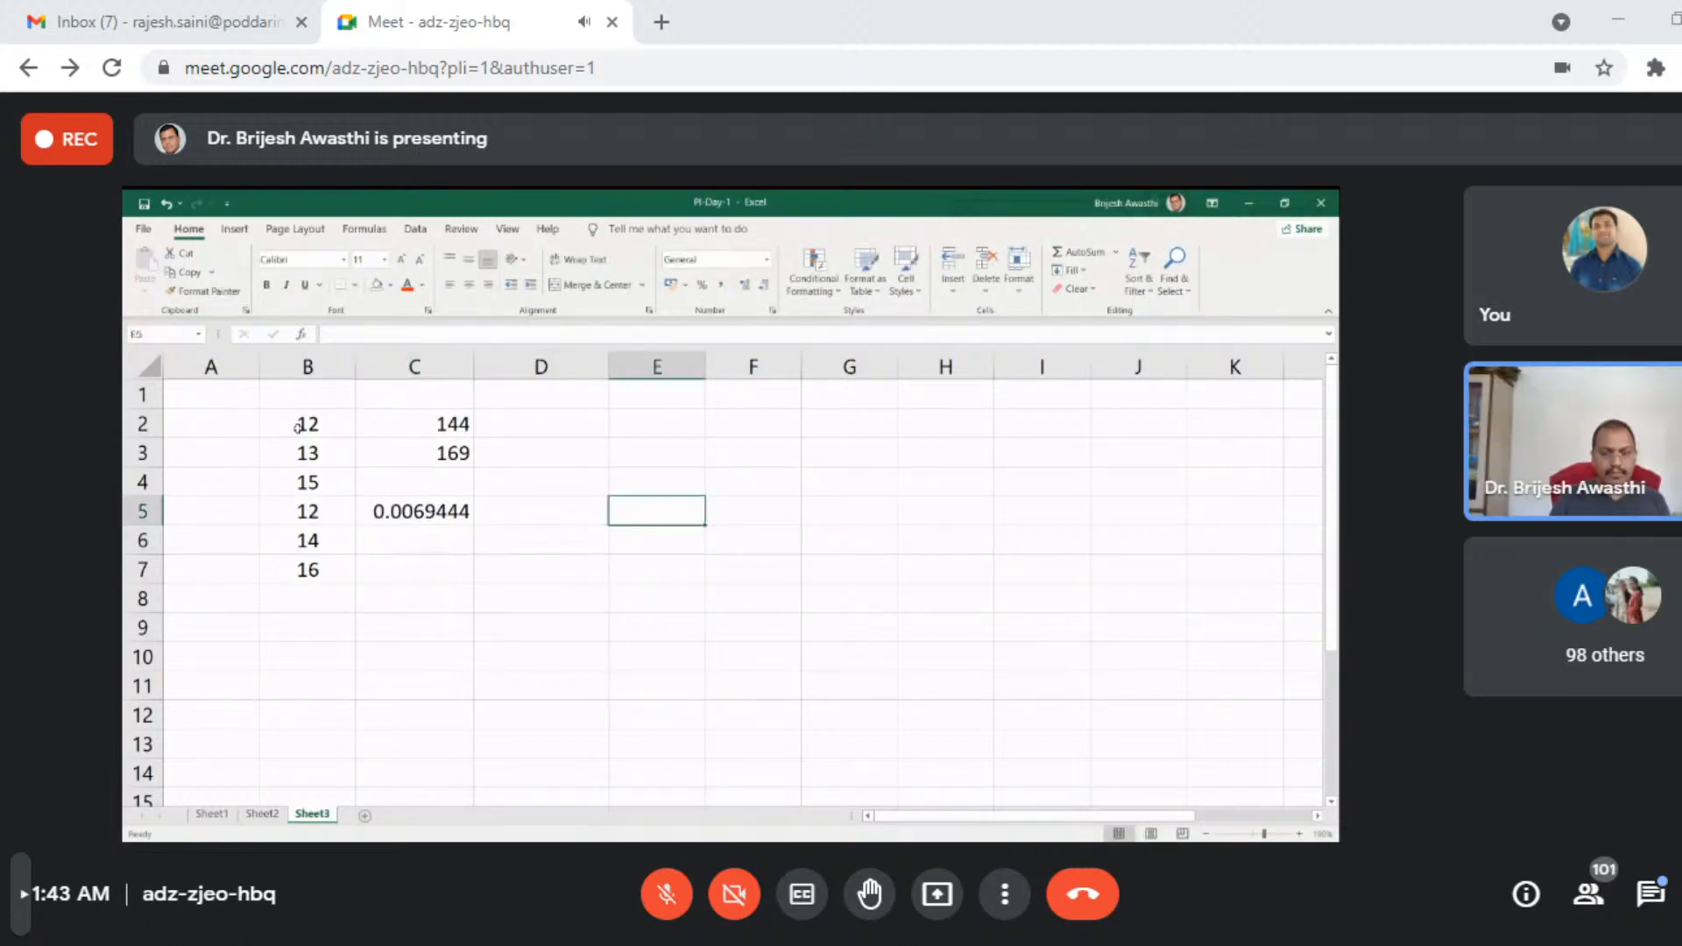
type("=")
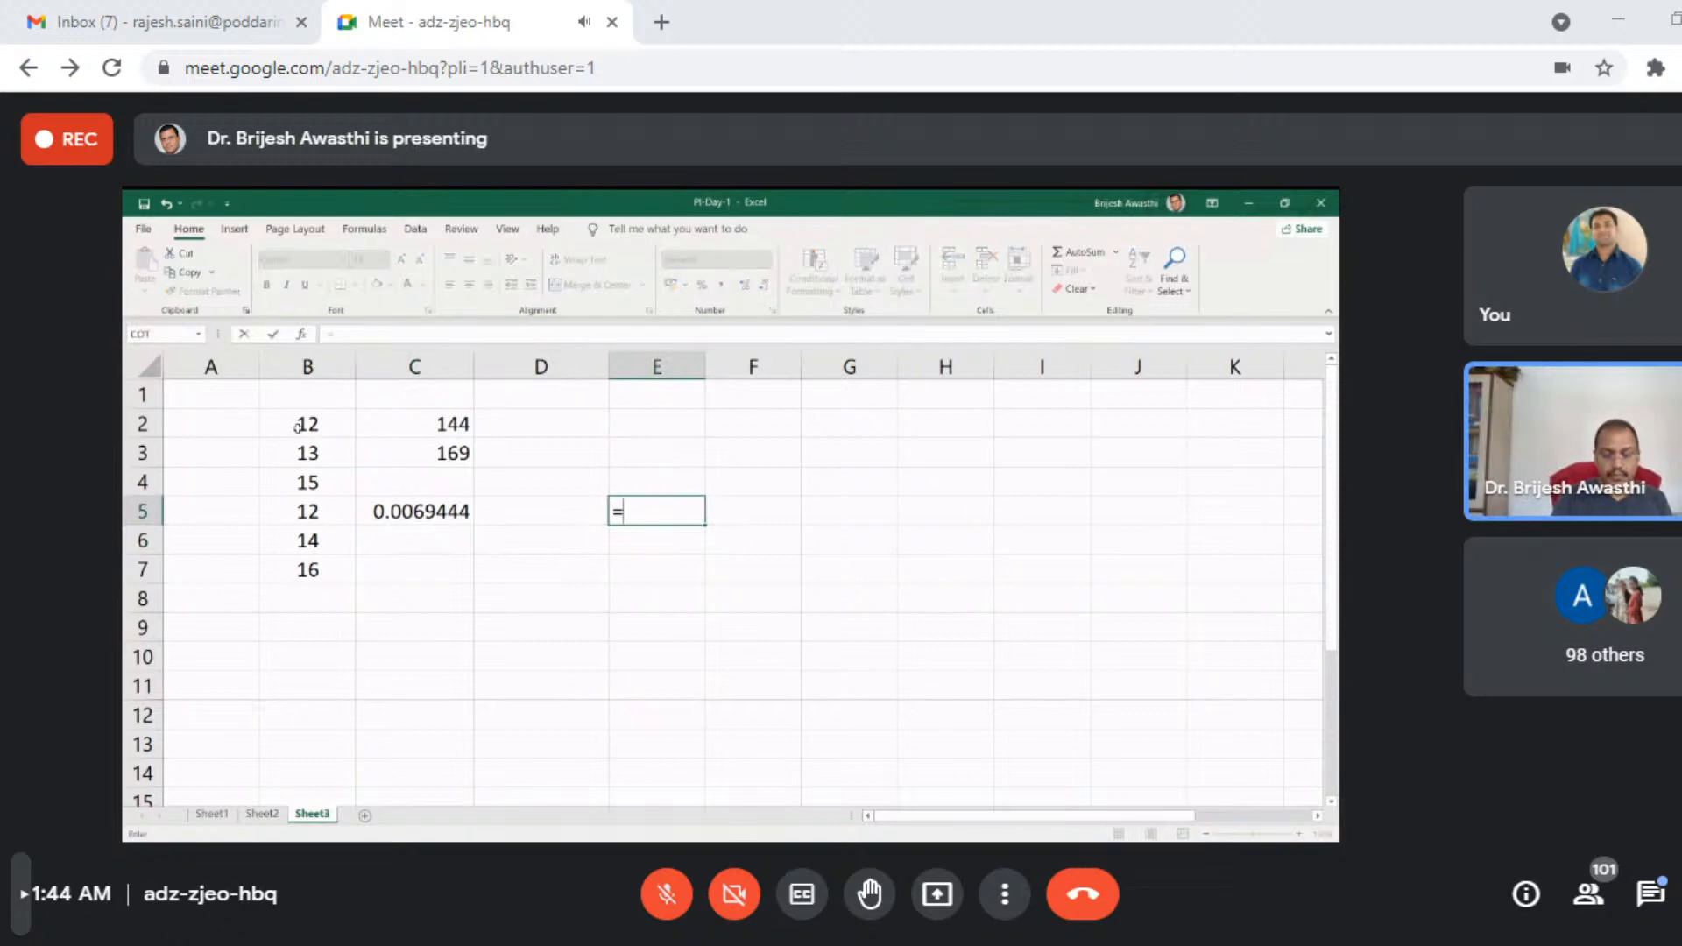
type("1/1")
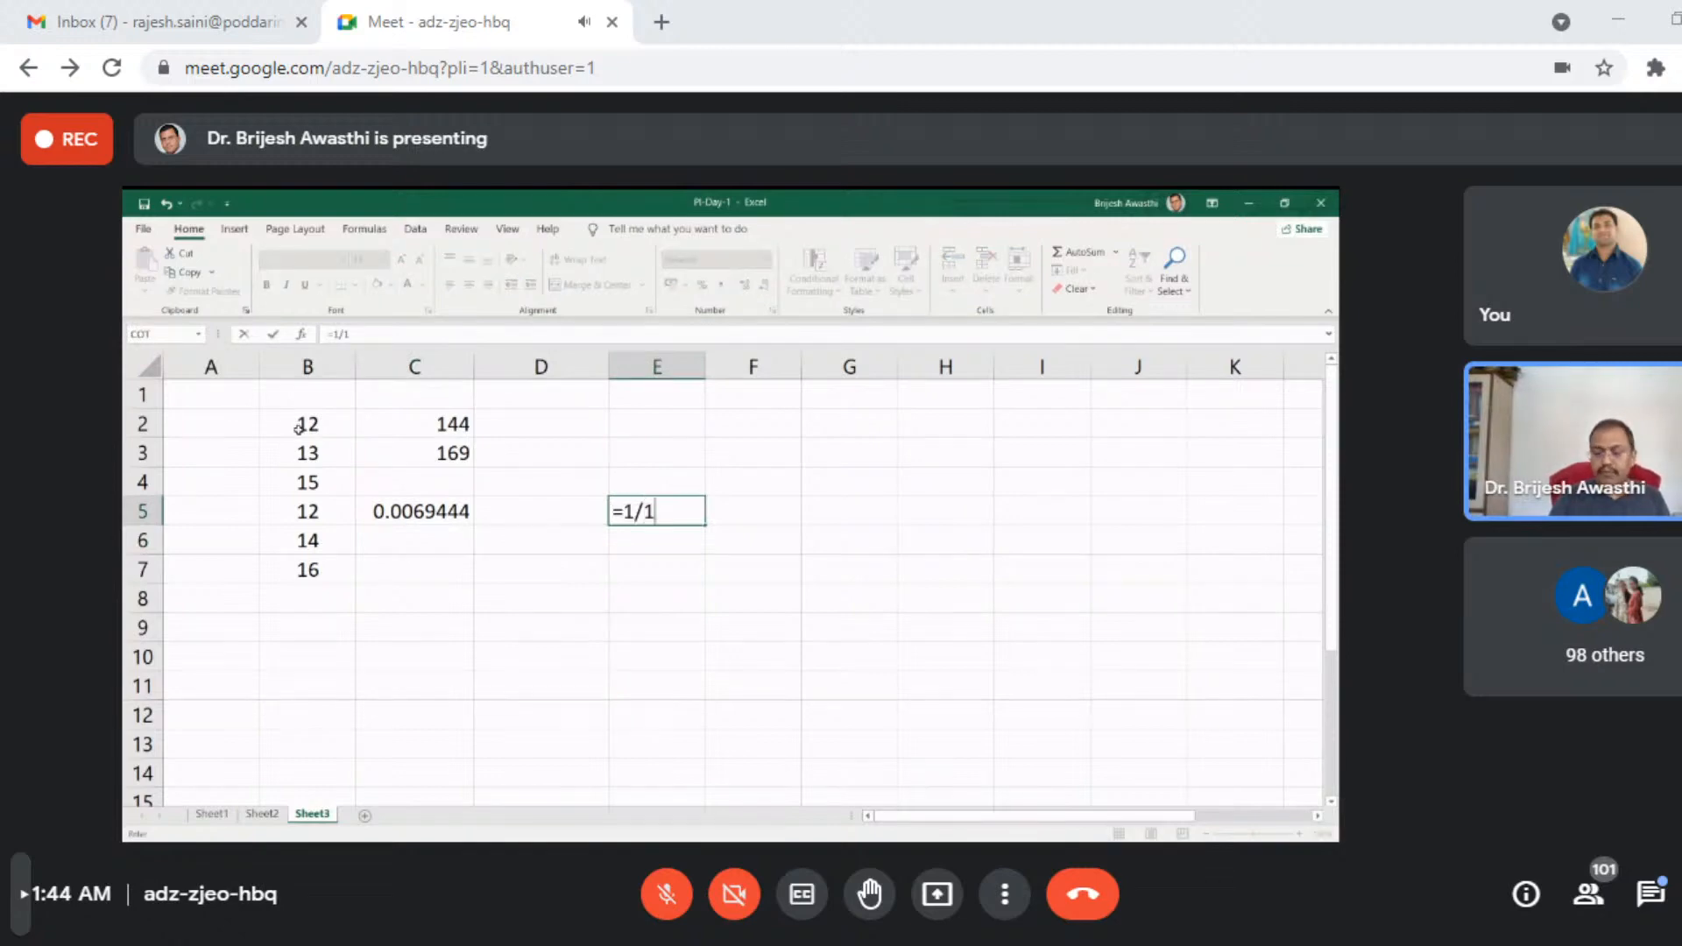
type("44")
key("Return")
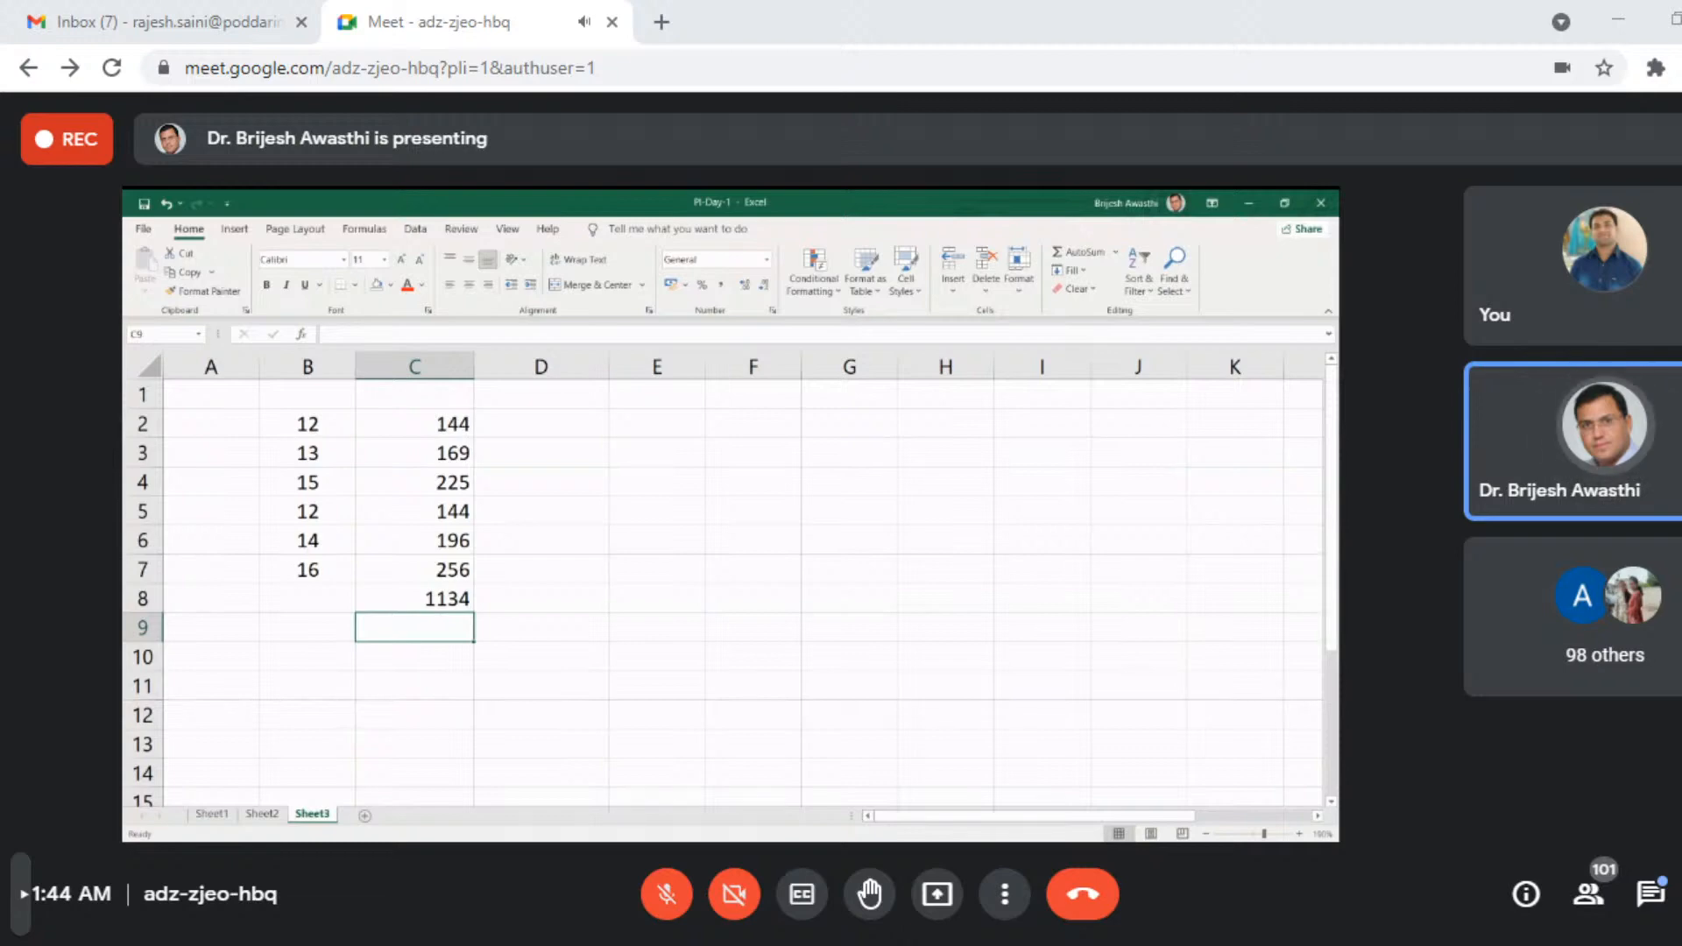
- Enter =SUMSQ() as a text label in cell E8 and widen column E to fit it
key("Right")
key("Right")
key("Up")
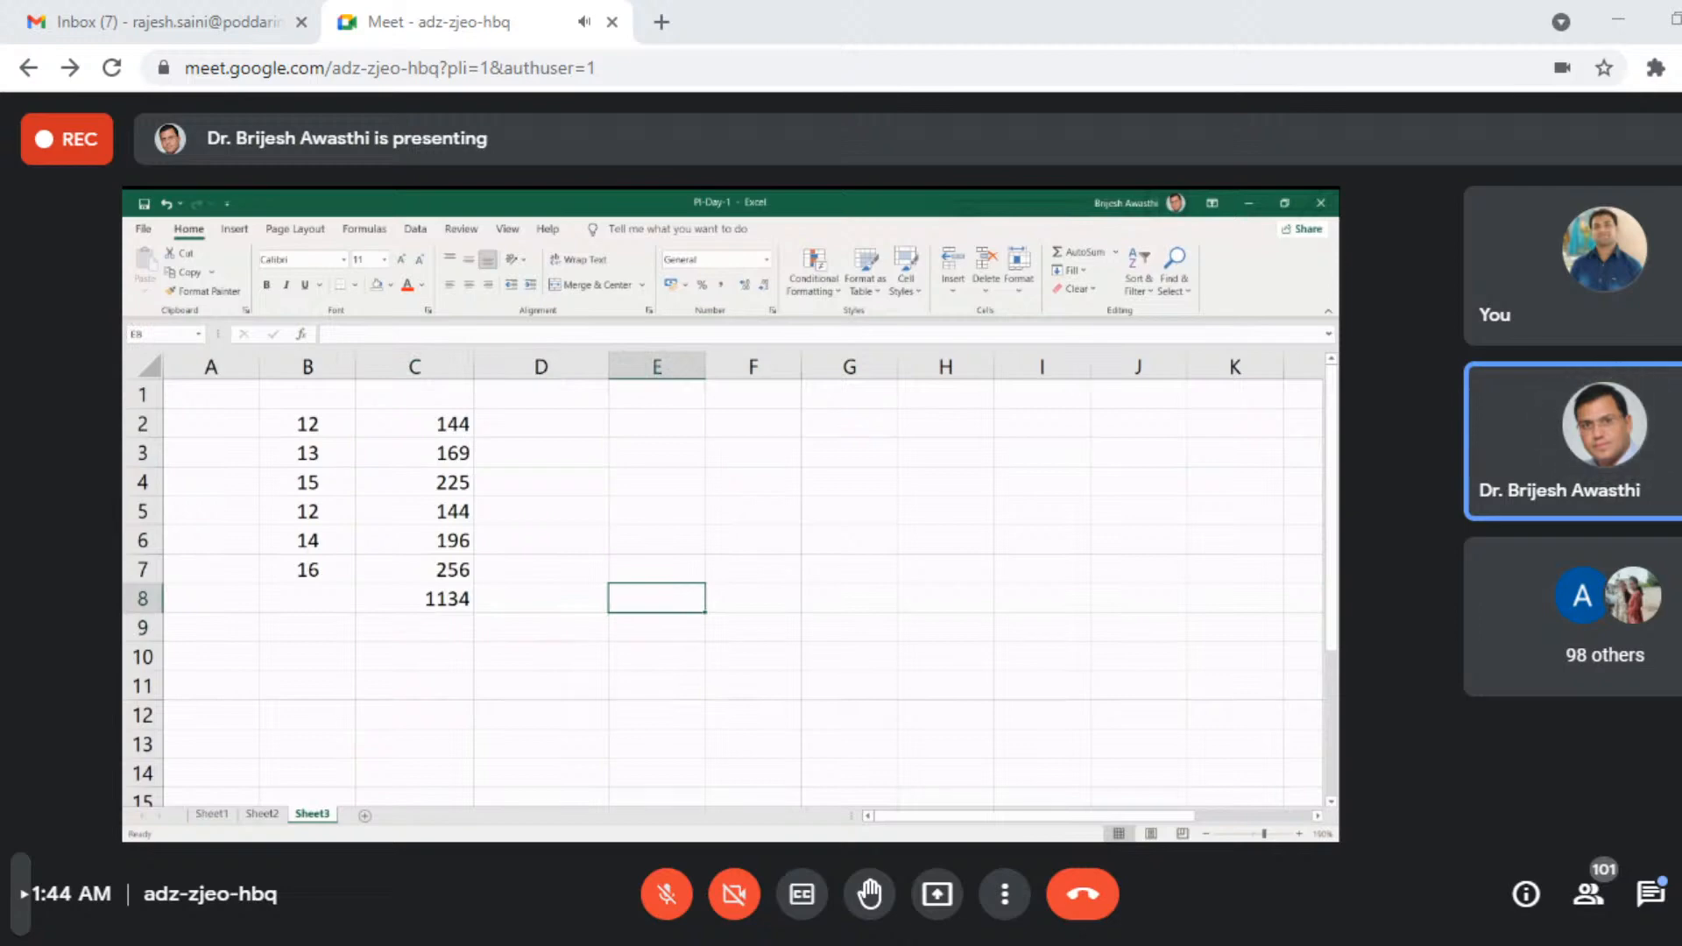
type("su")
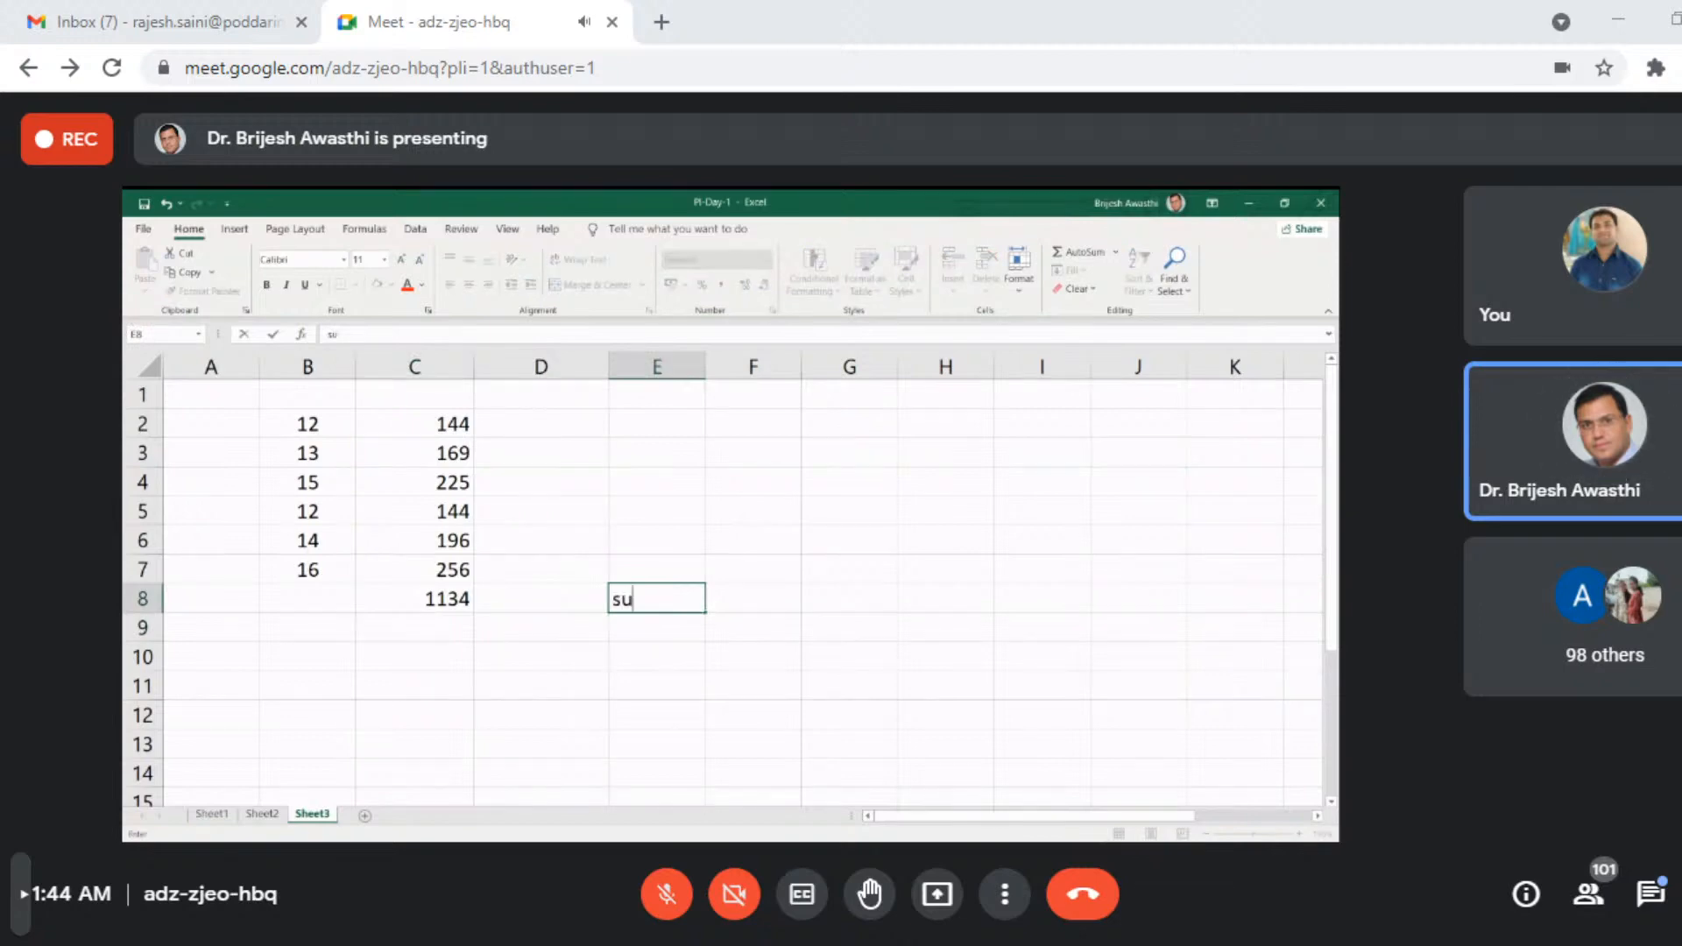
type("msq")
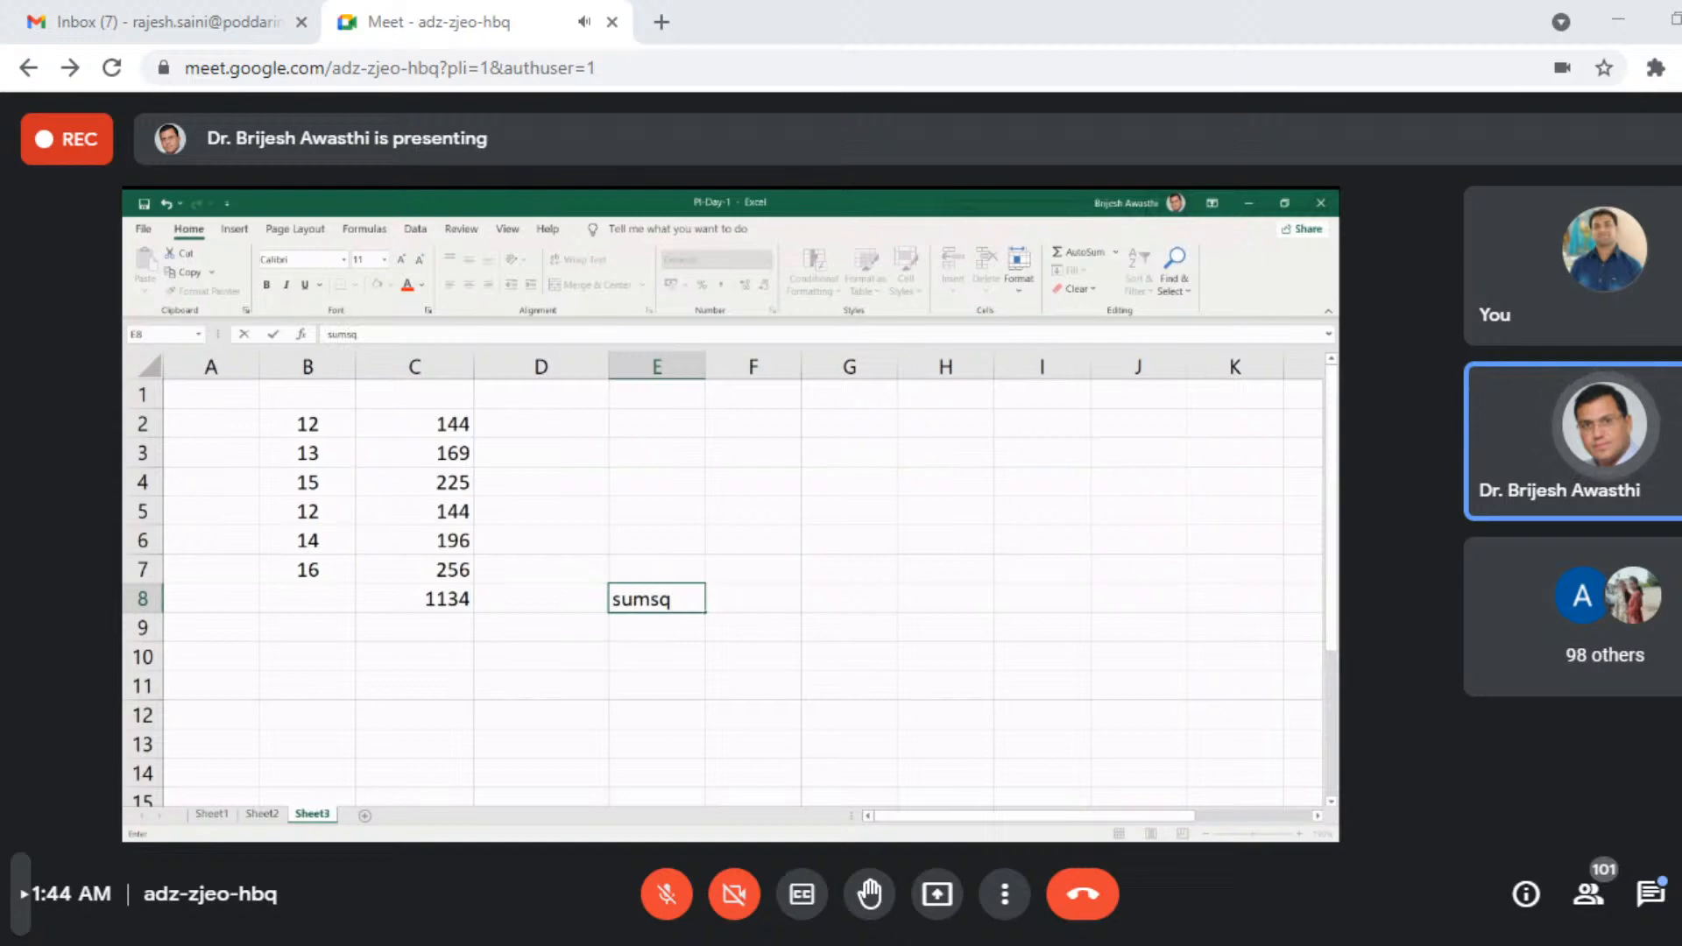
key("F2")
key("Left")
key("Left")
key("Left")
key("Left")
key("Left")
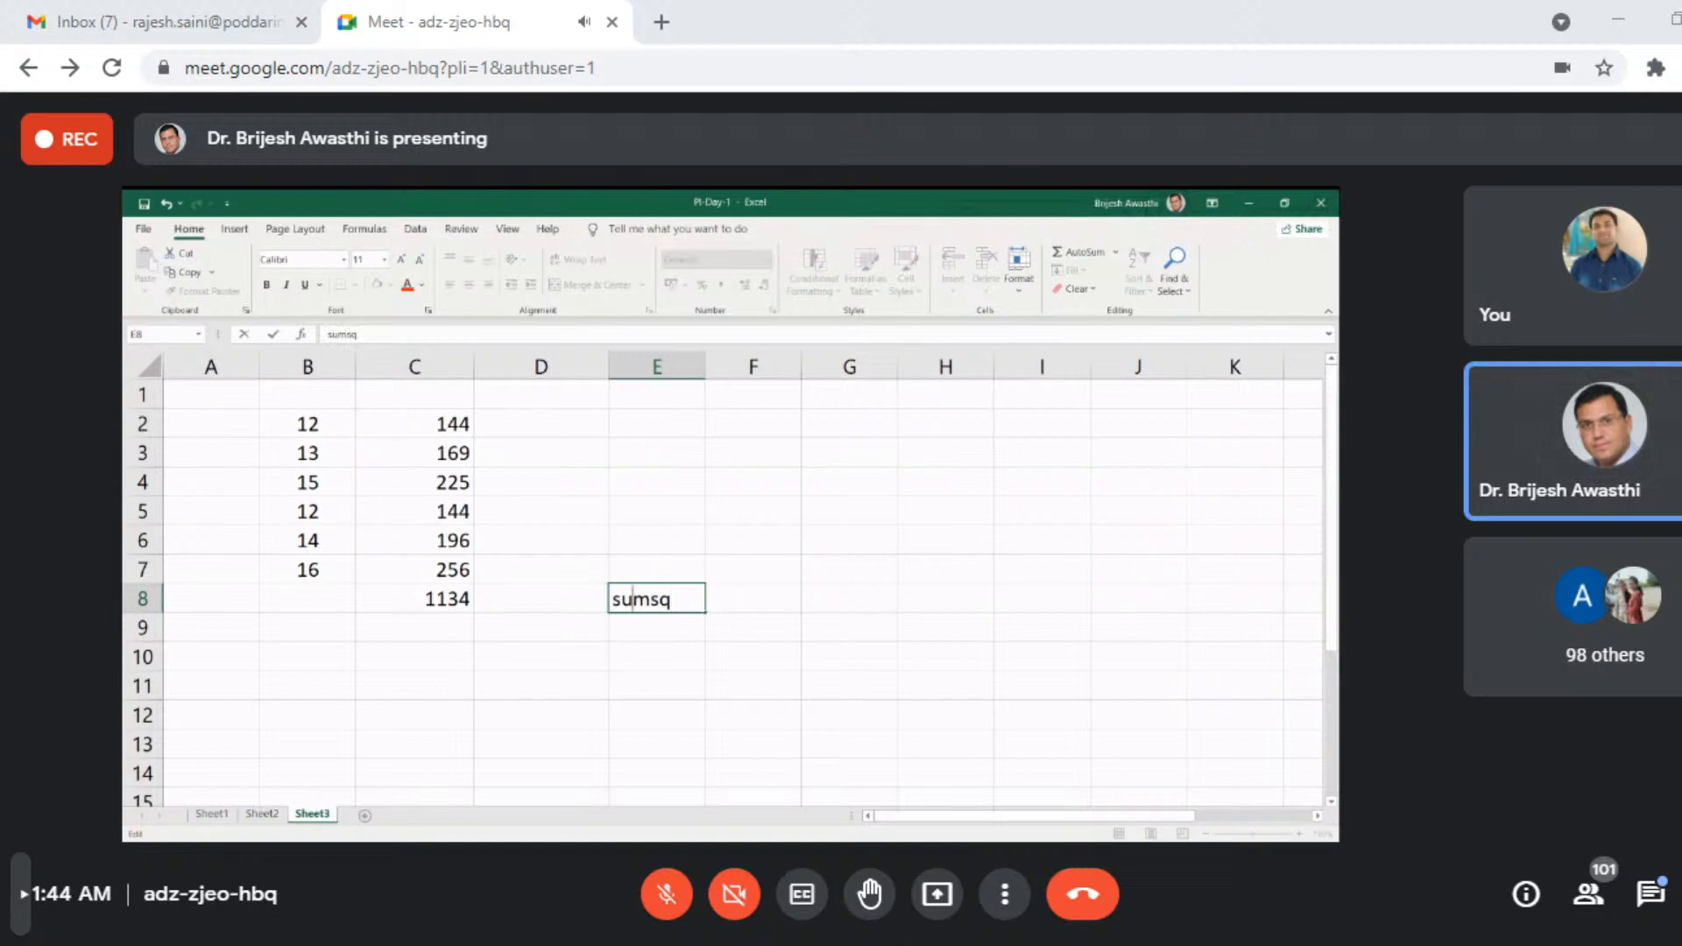
type("'=SUMSQ")
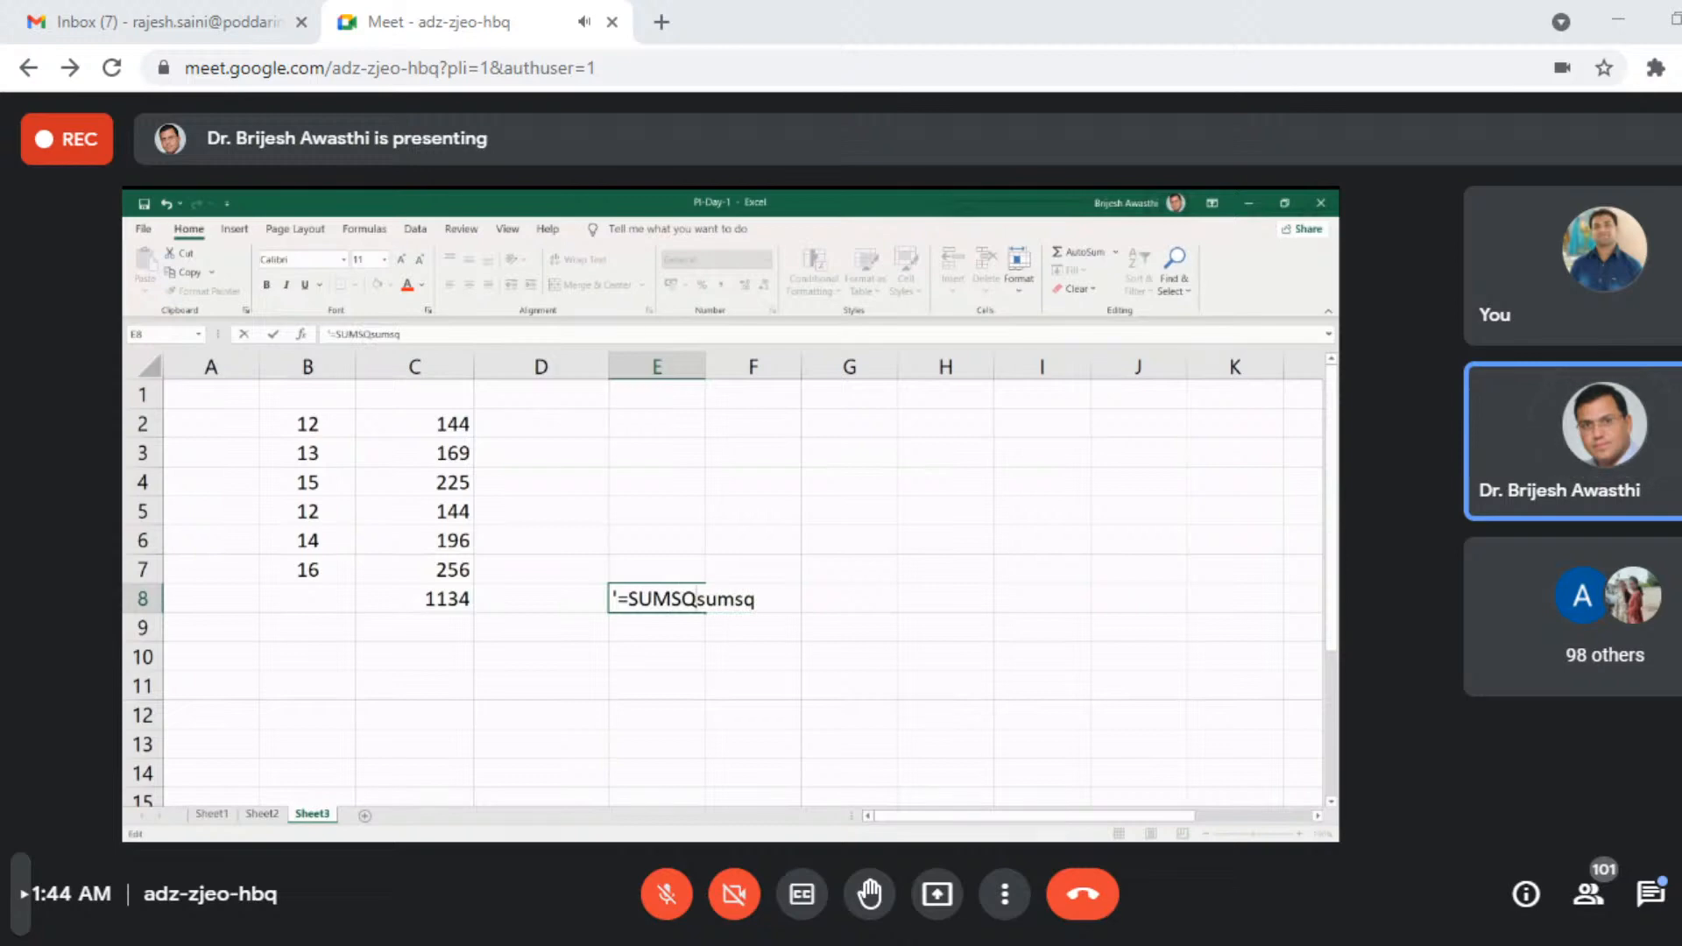
type("()")
key("Delete")
key("Delete")
key("Delete")
key("Delete")
key("Delete")
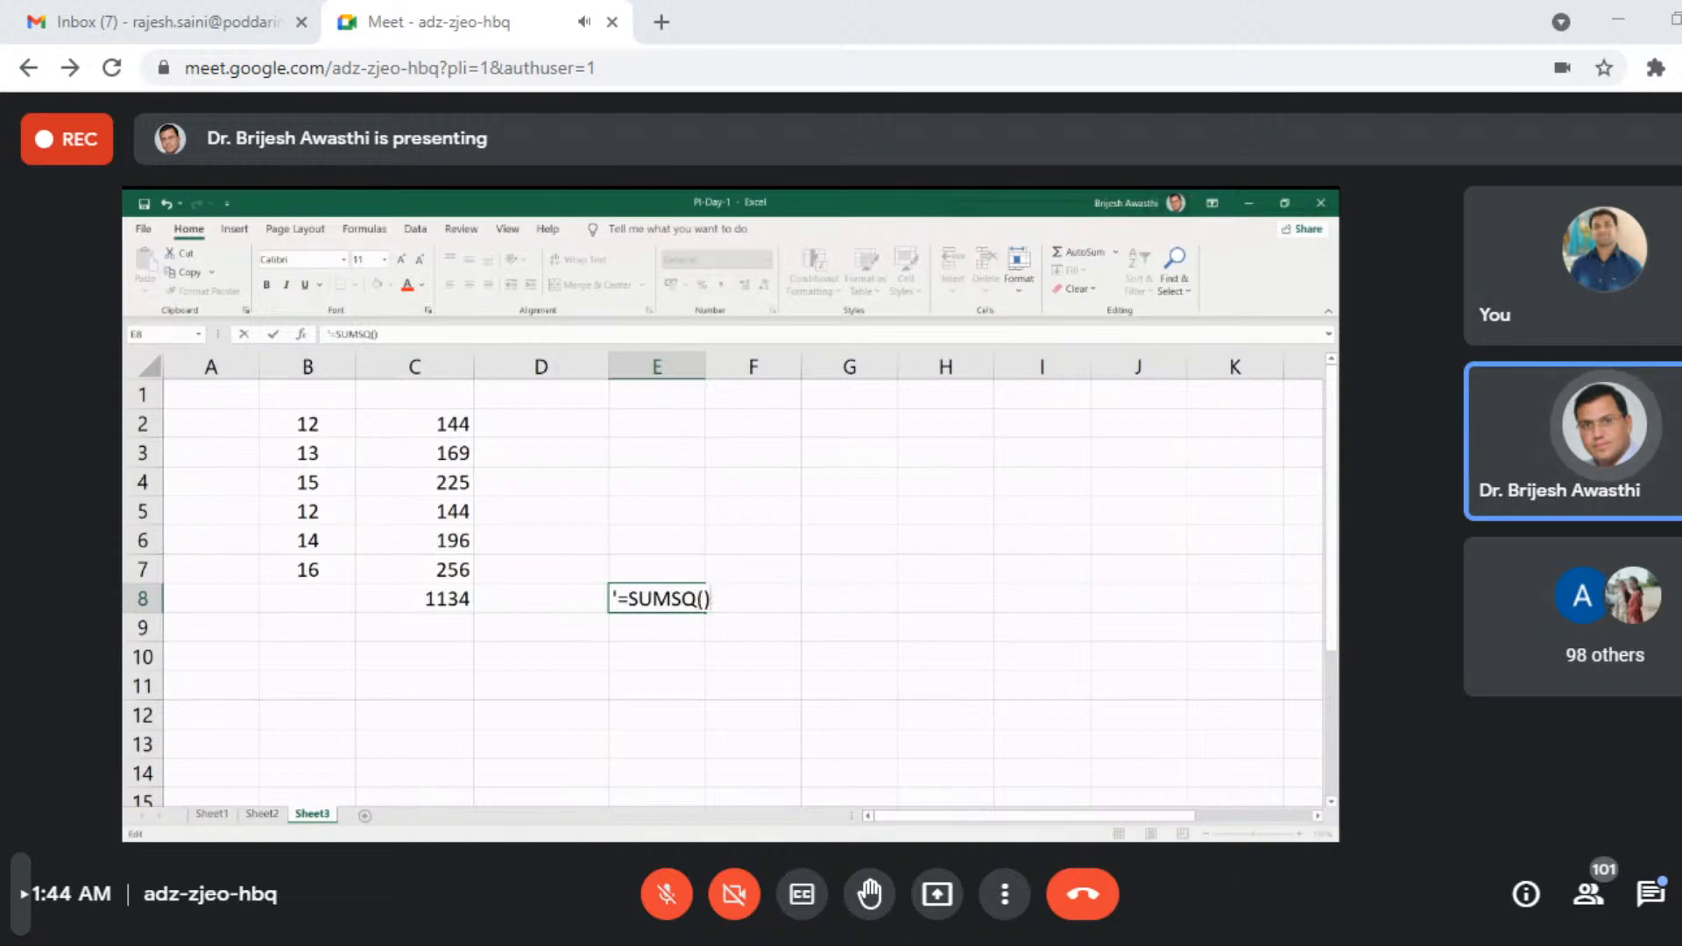
key("Return")
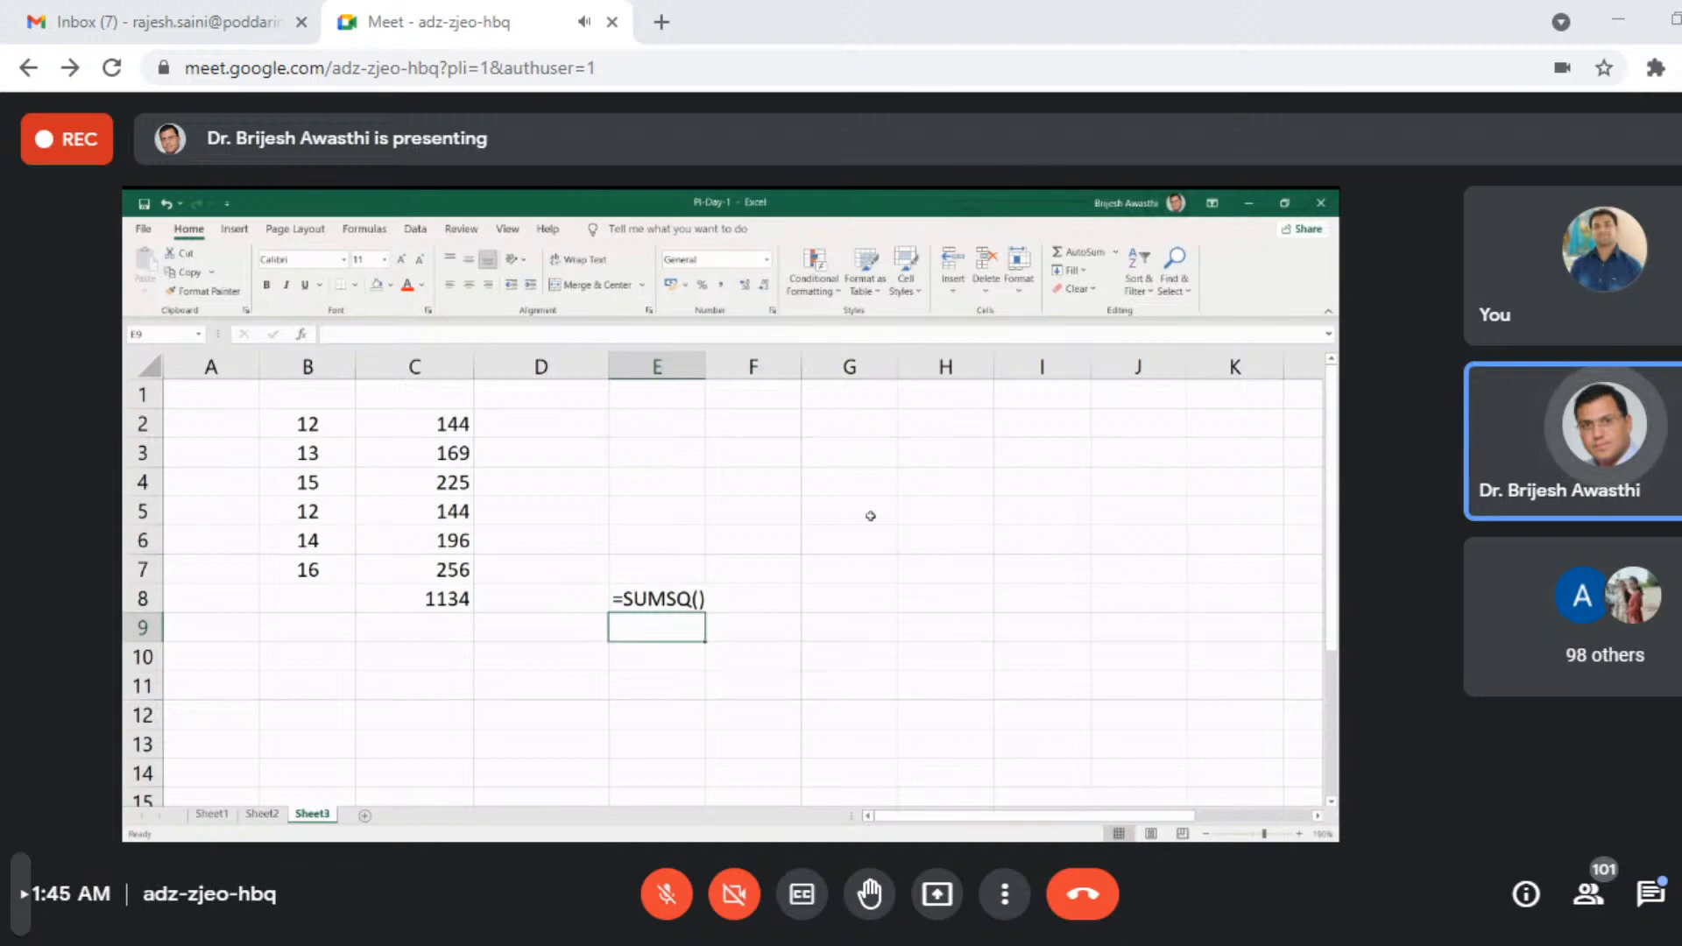
left_click_drag(704, 367, 740, 367)
- Calculate the sum of squares of B2:B7 with a SUMSQ formula in cell F8
left_click(810, 601)
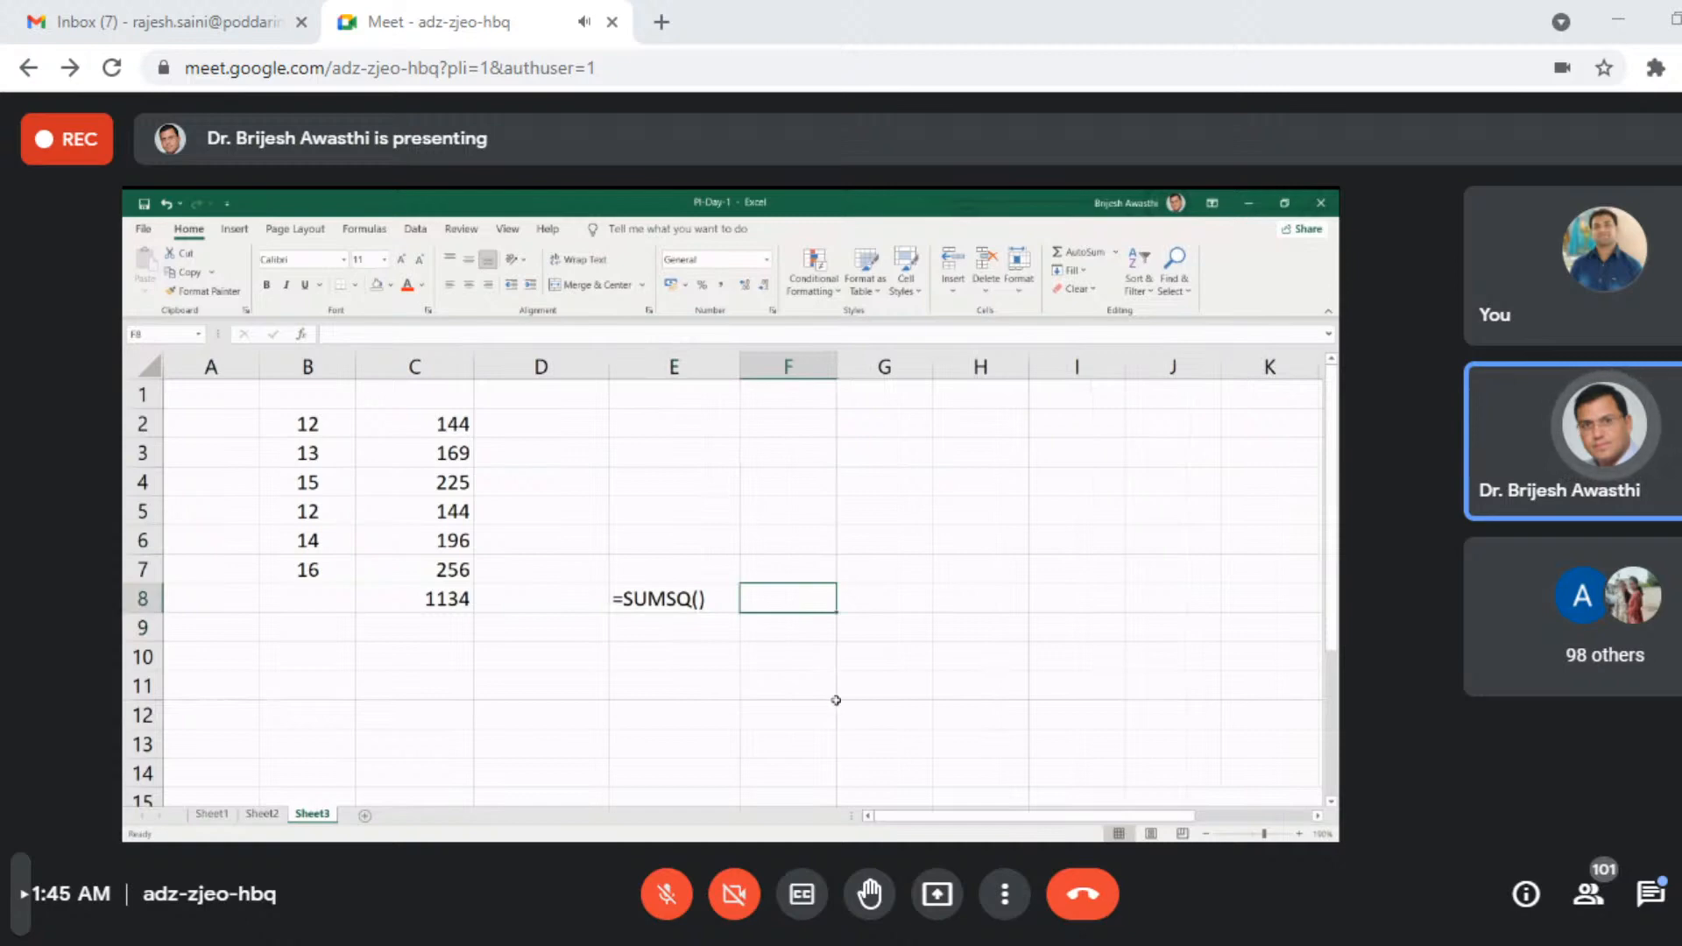
type("=sums")
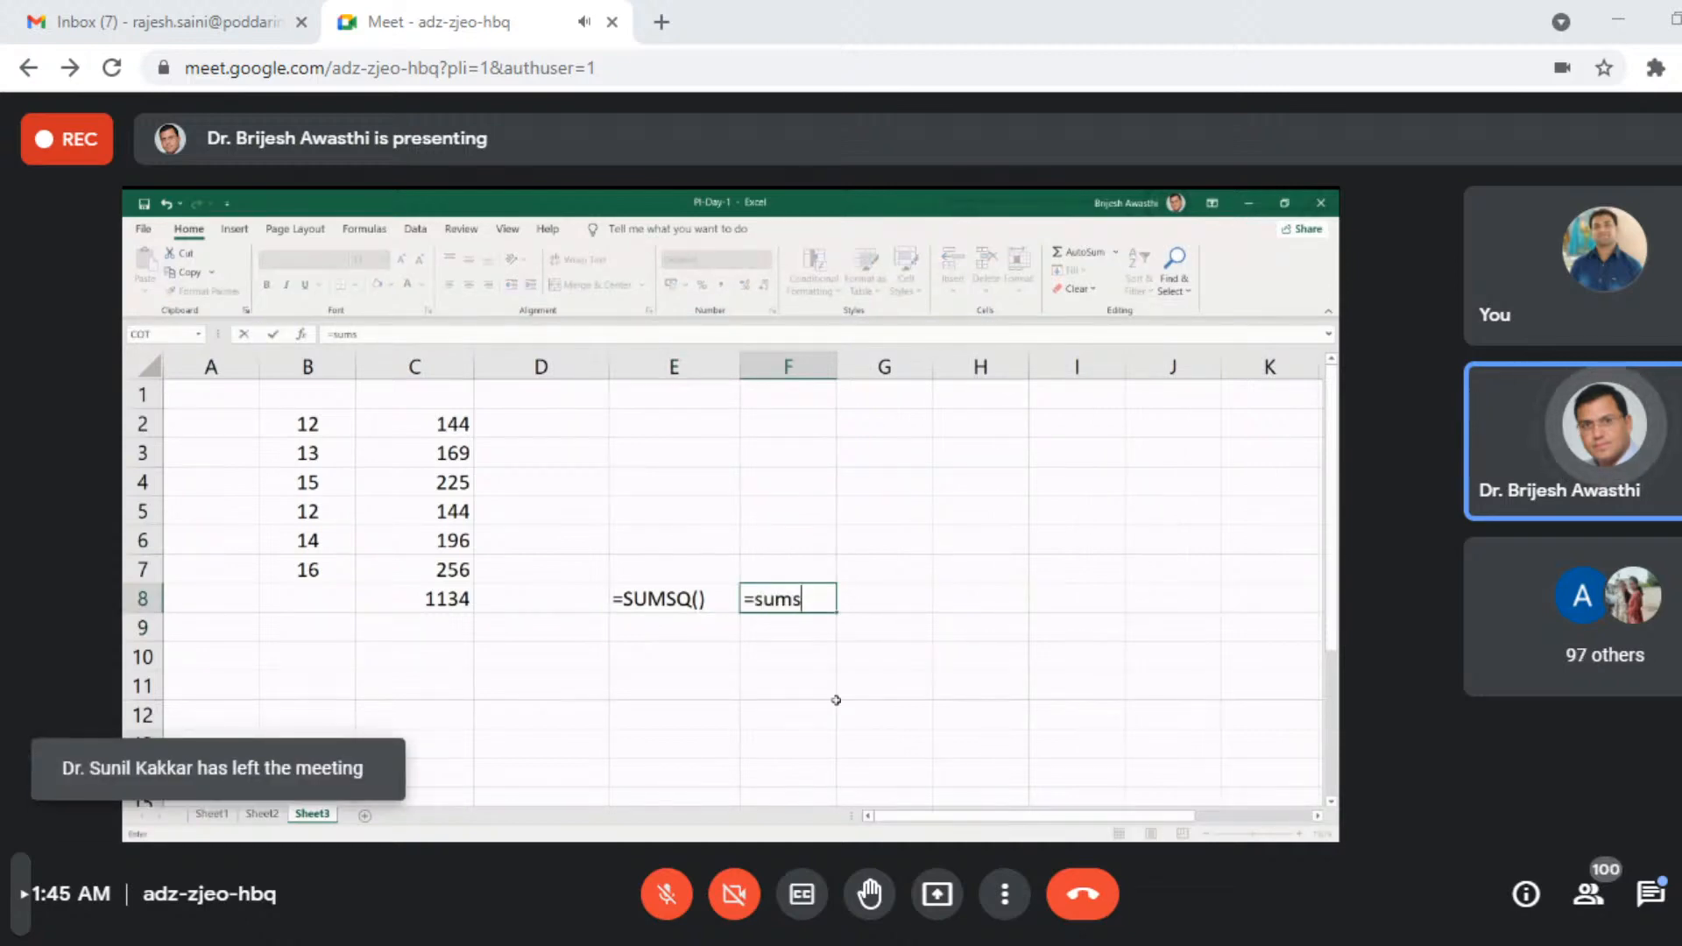
key("Tab")
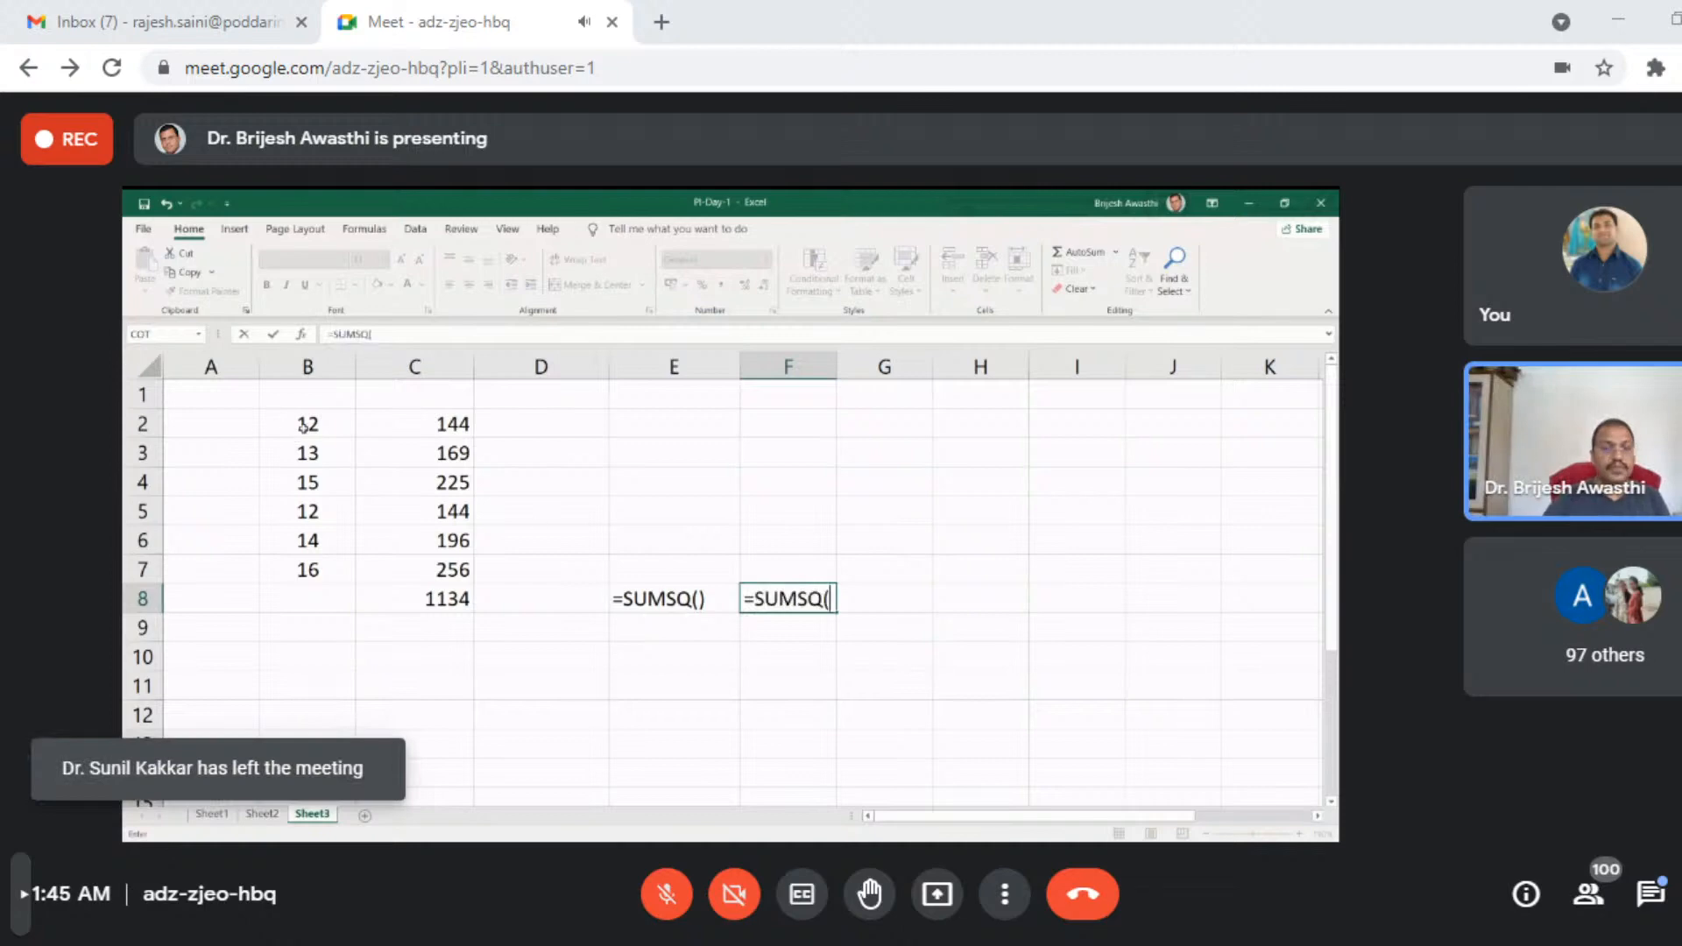
left_click_drag(307, 424, 307, 570)
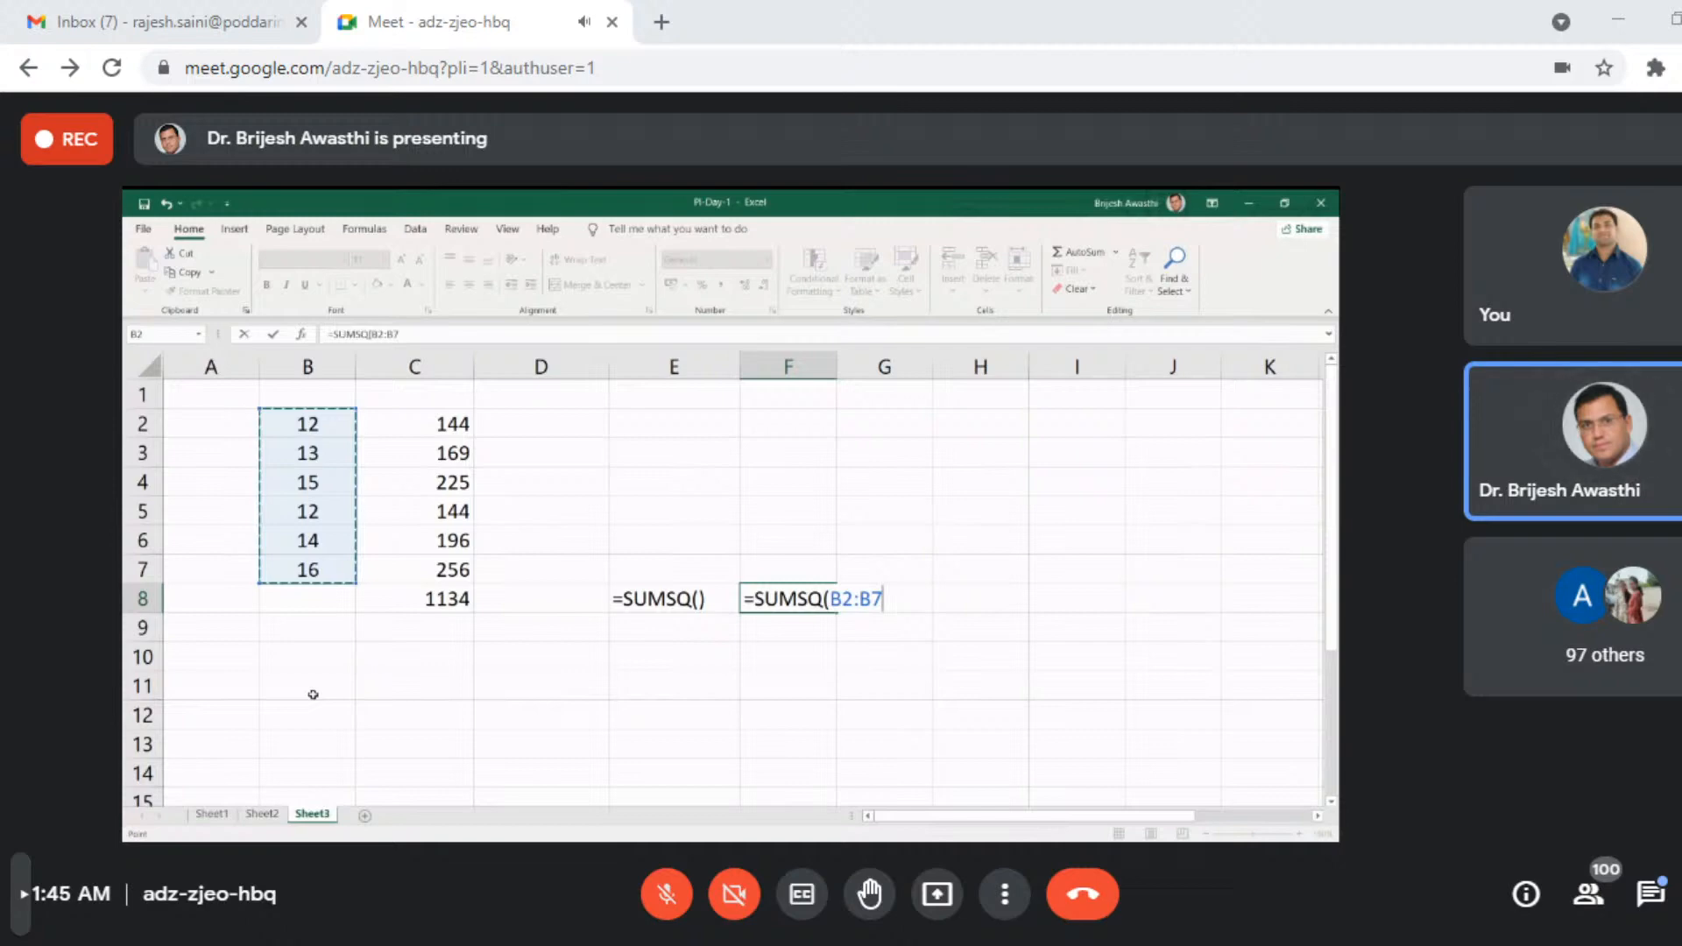
key("ctrl+Return")
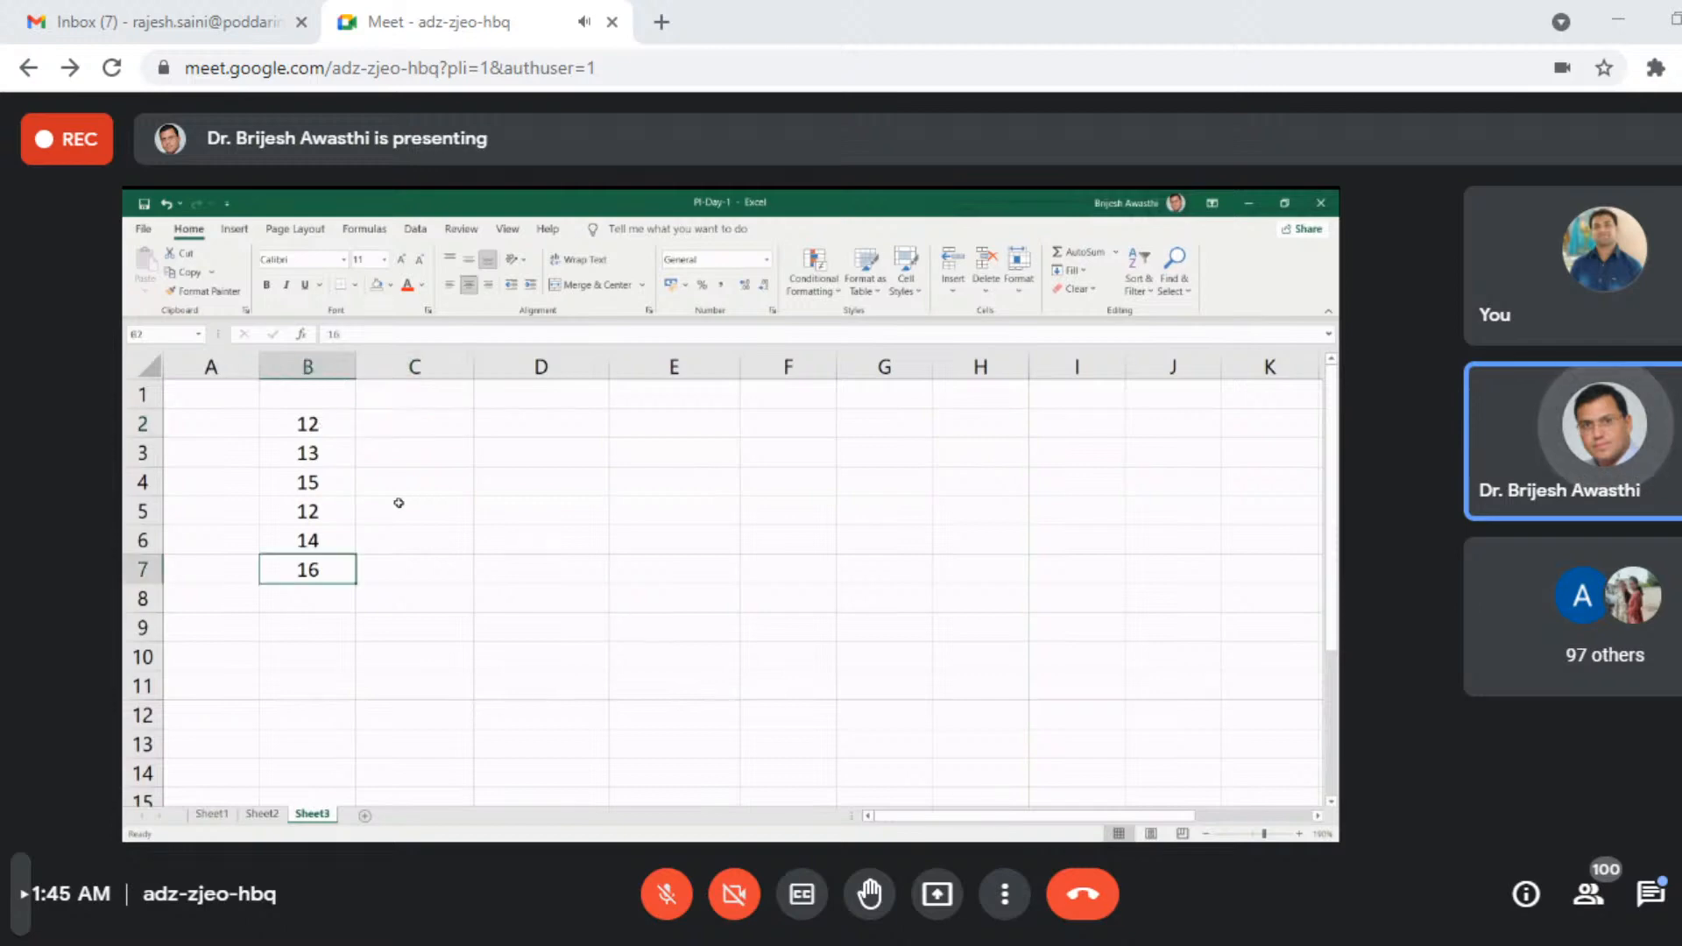
- Extend the number list in column B with 17, 19 and 20 in cells B8 to B10
left_click(301, 596)
type("1")
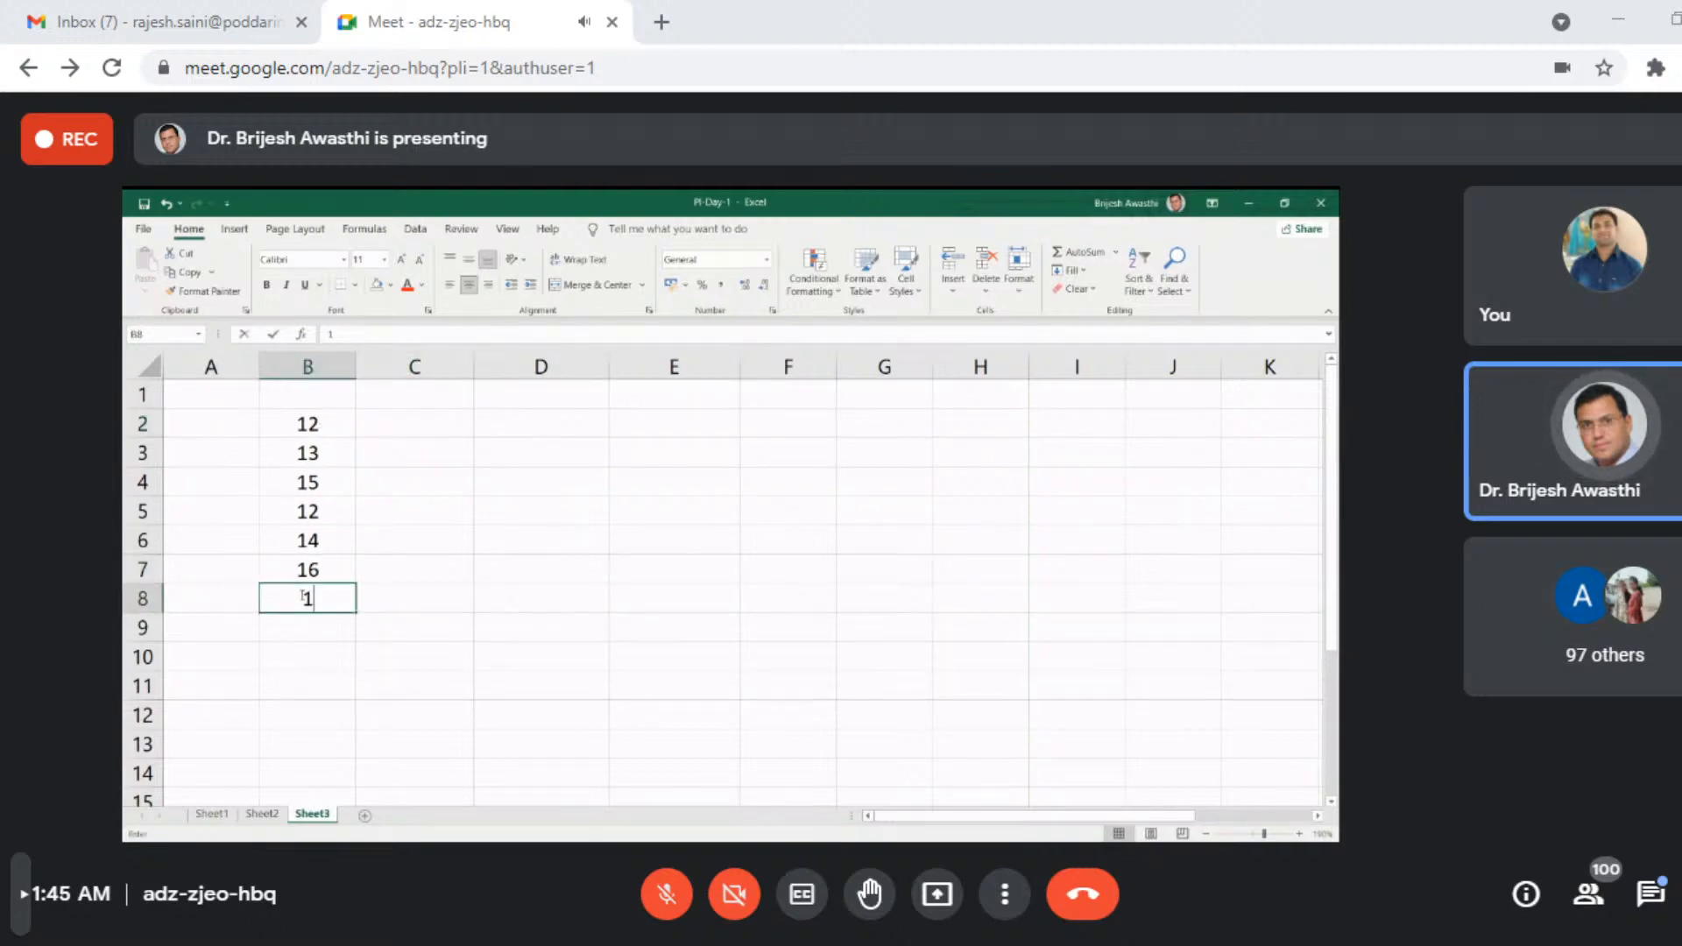
type("7")
key("Return")
type("19")
key("Return")
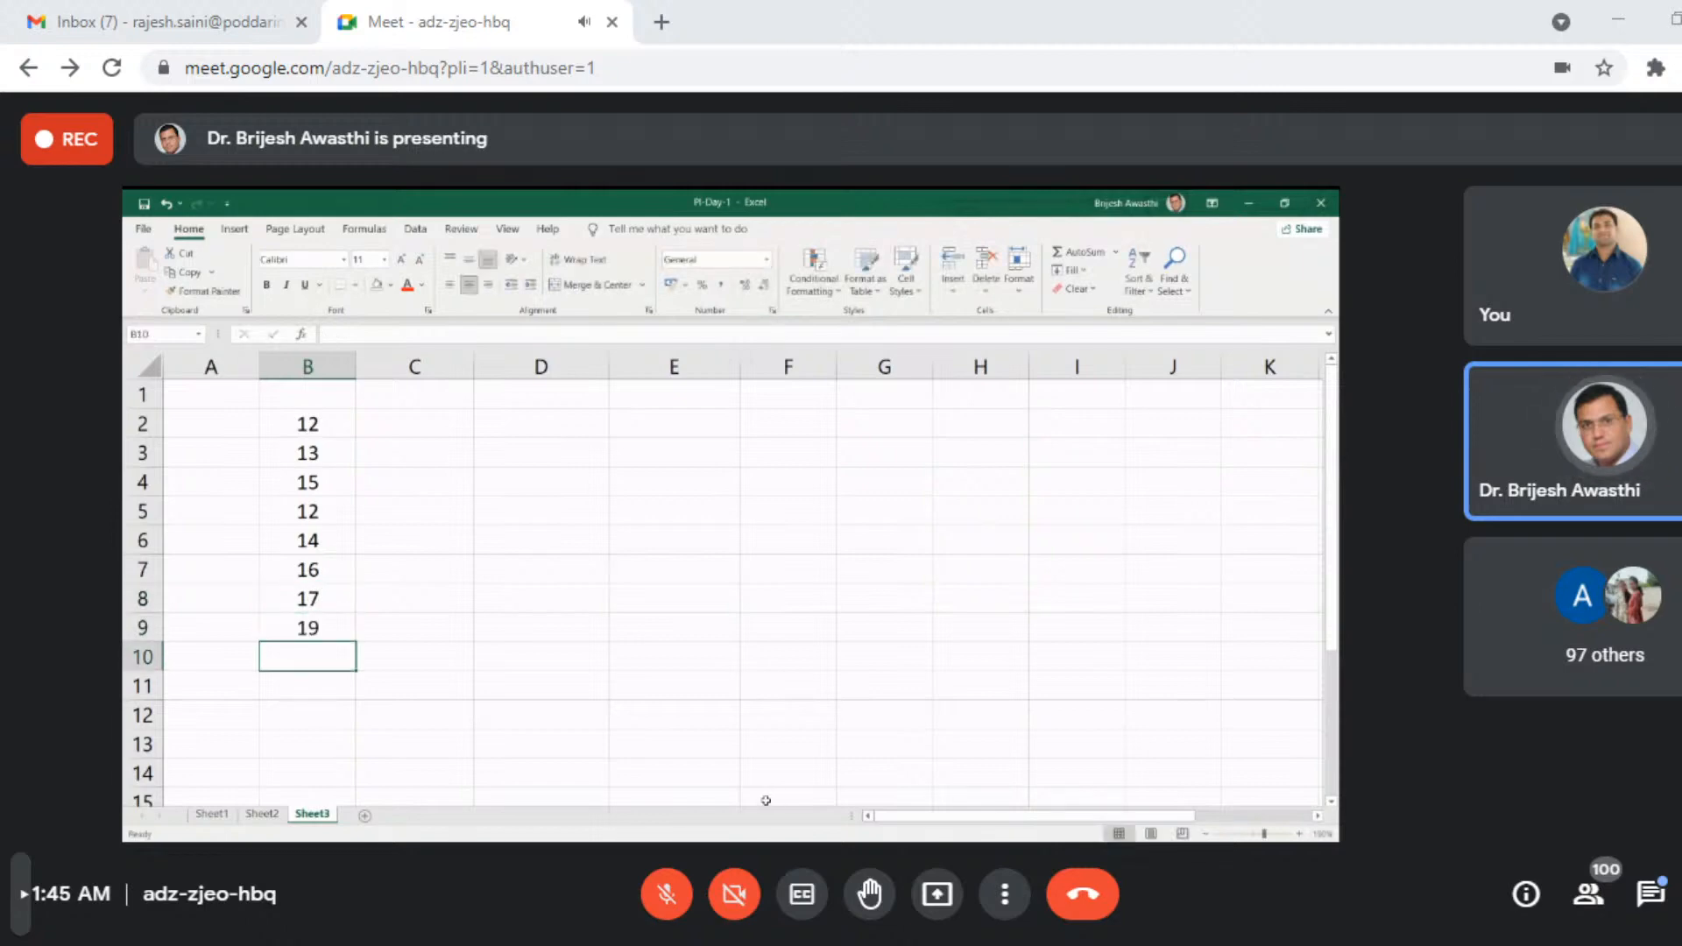
type("20")
key("Return")
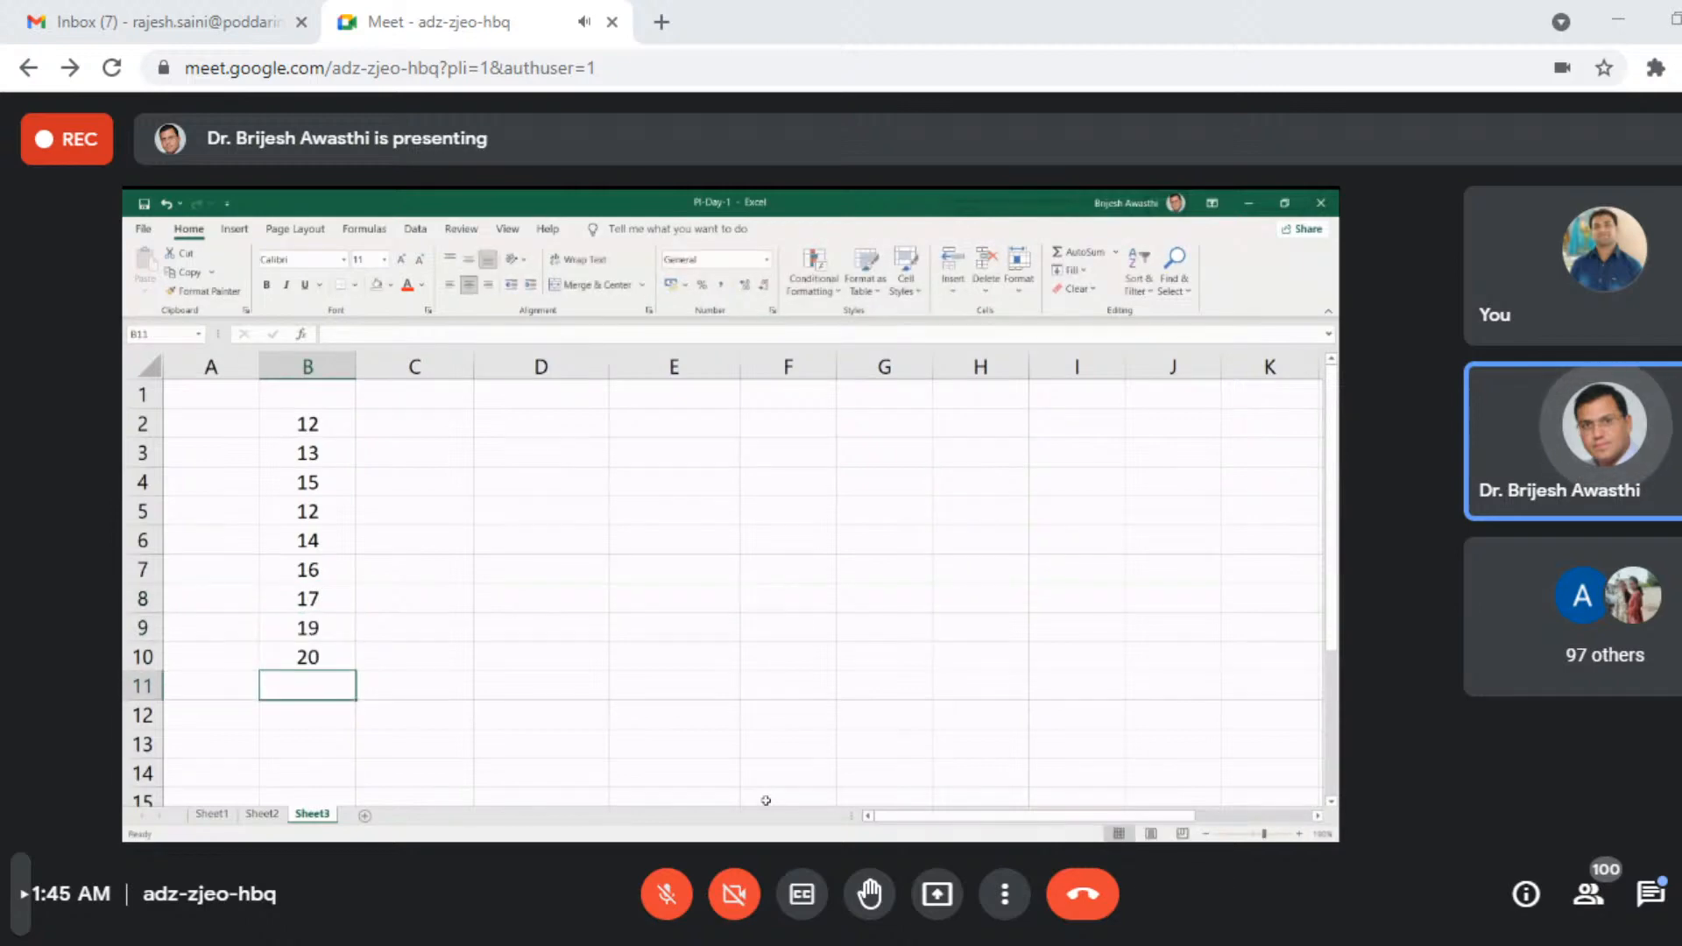
- Enter the heading "Even Numbers" in cell C1 and widen column C to fit it
left_click(440, 393)
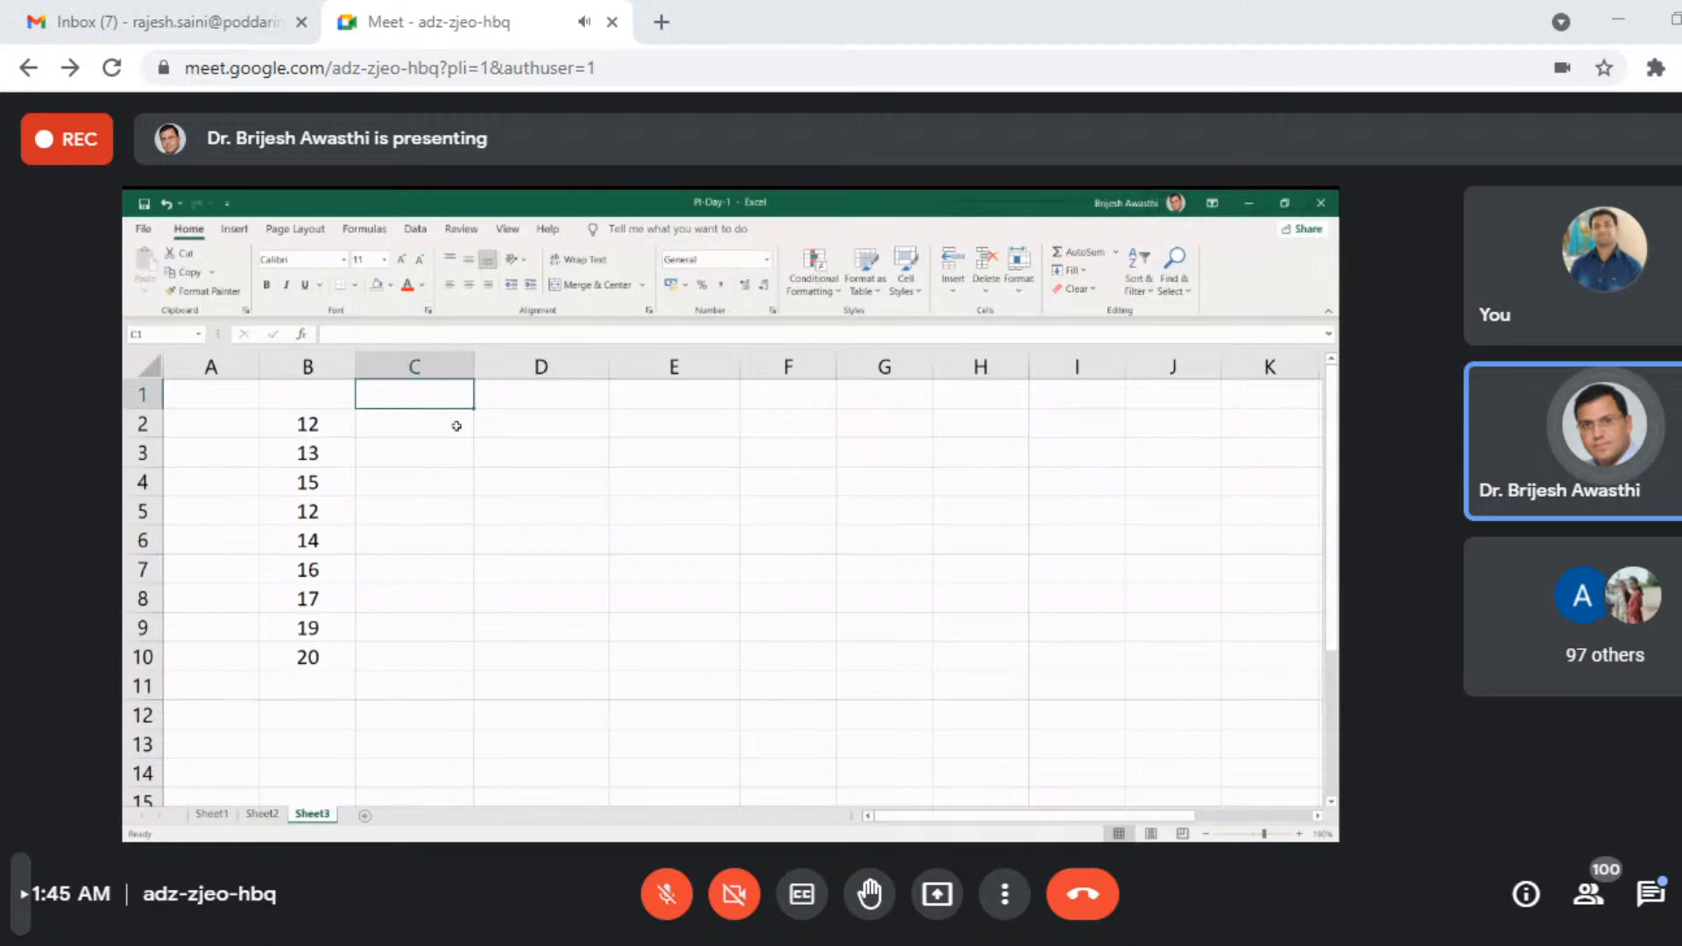
type("Even Nu")
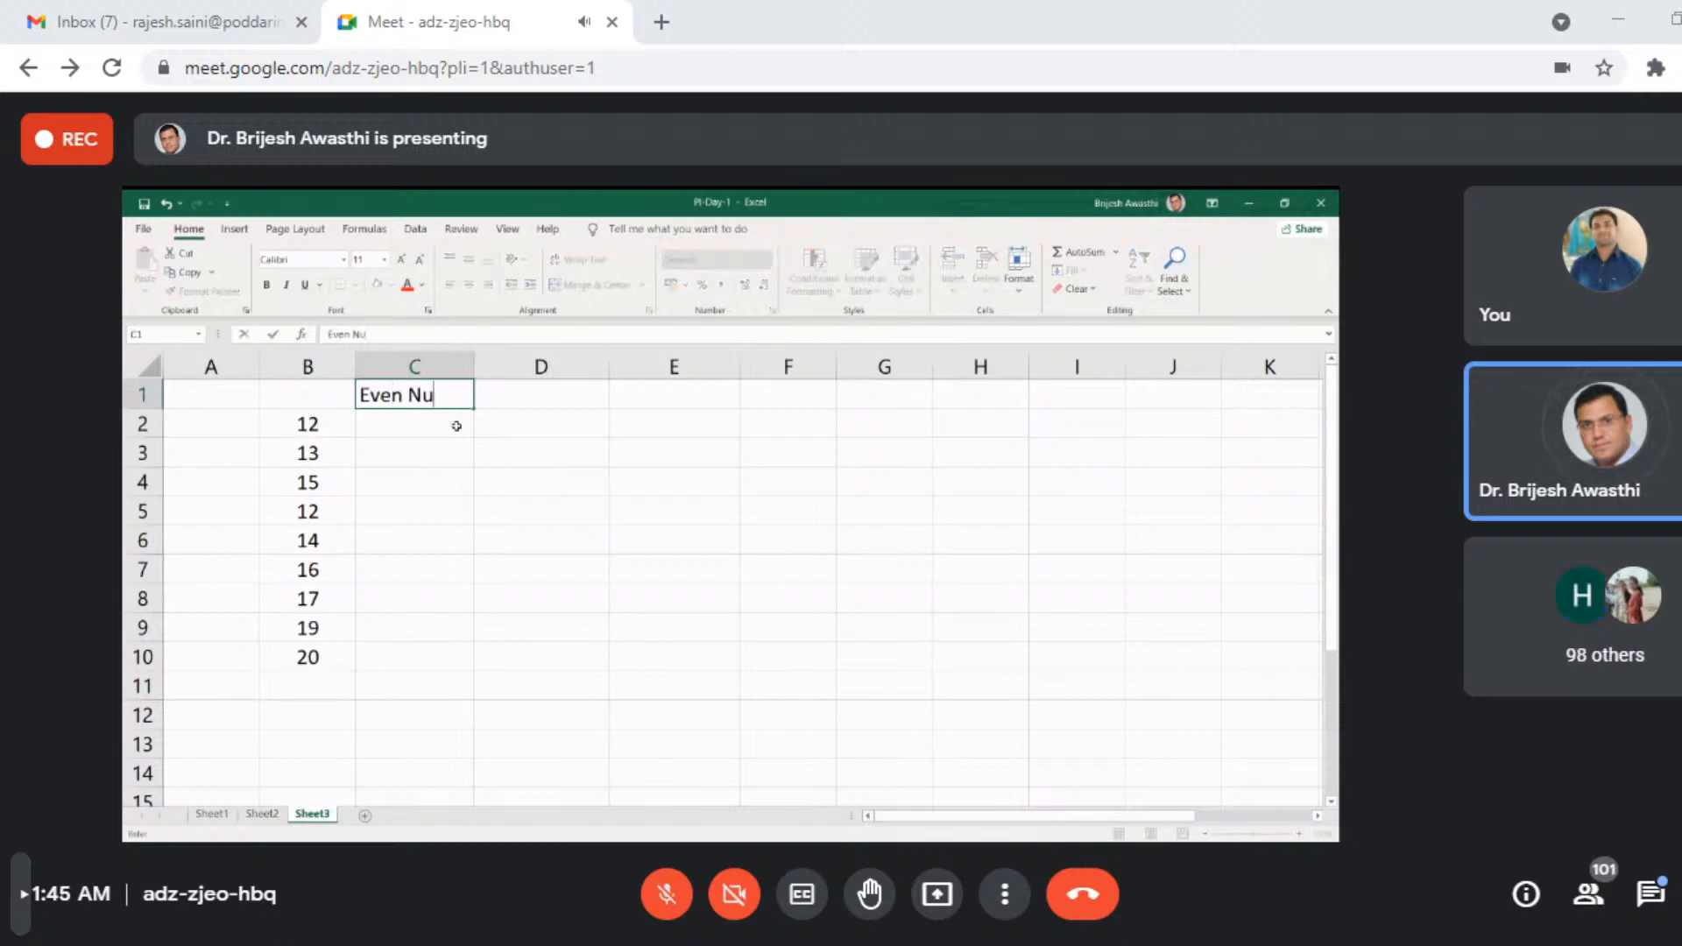
type("mbers")
key("Return")
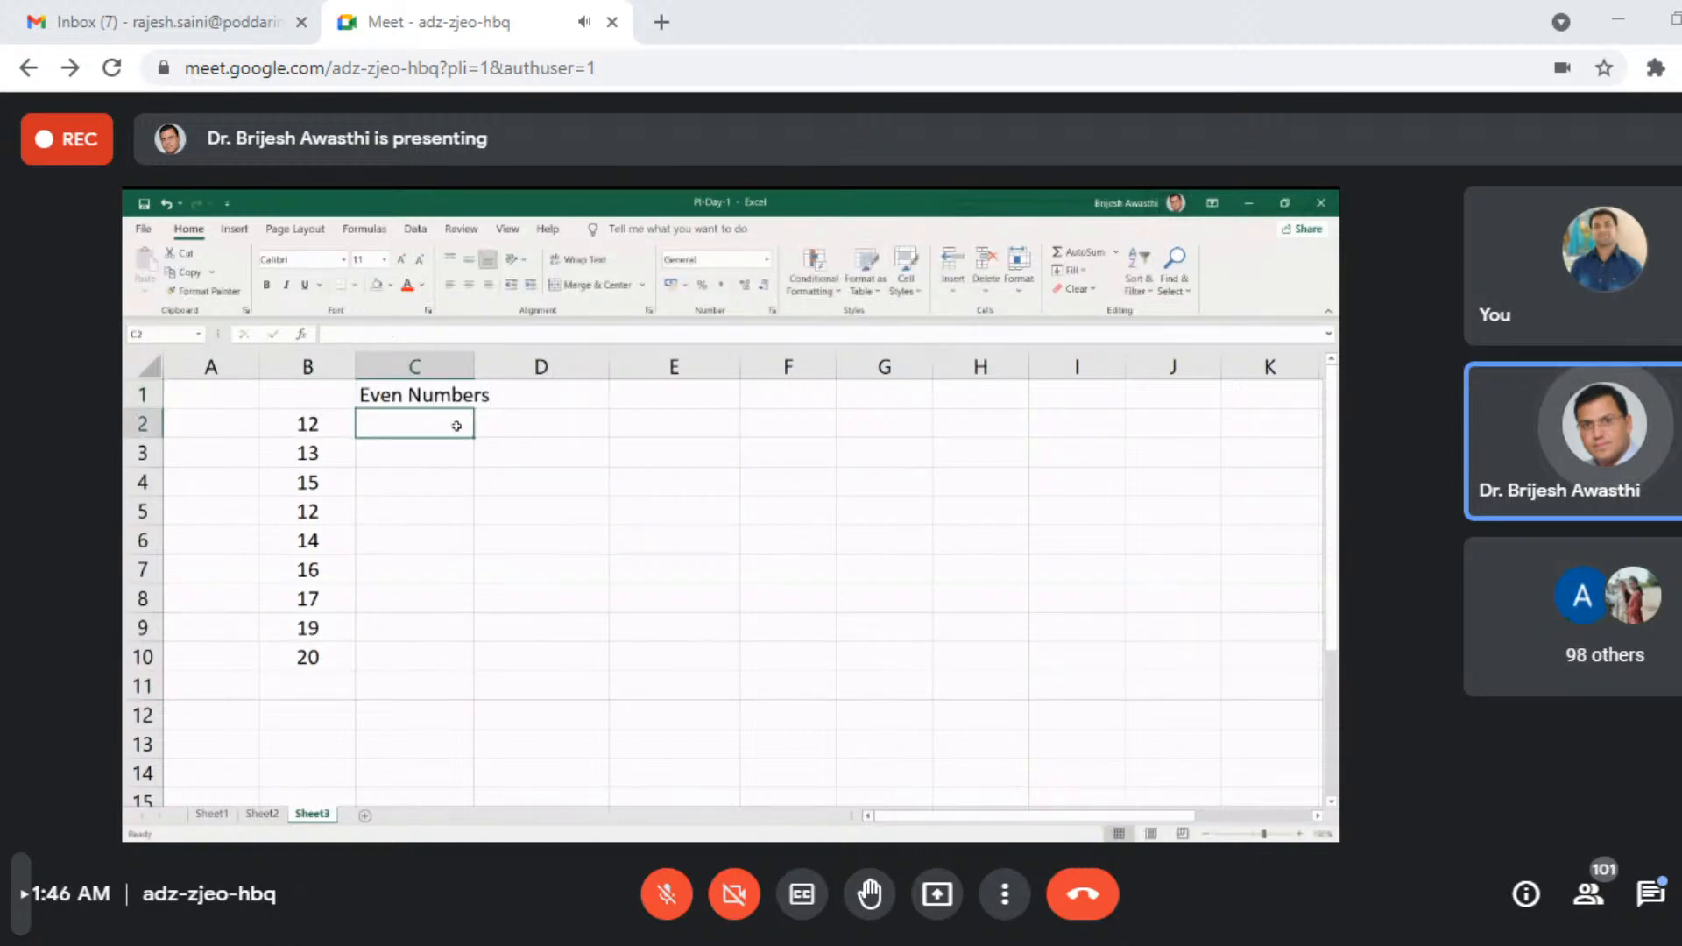
left_click_drag(475, 367, 495, 370)
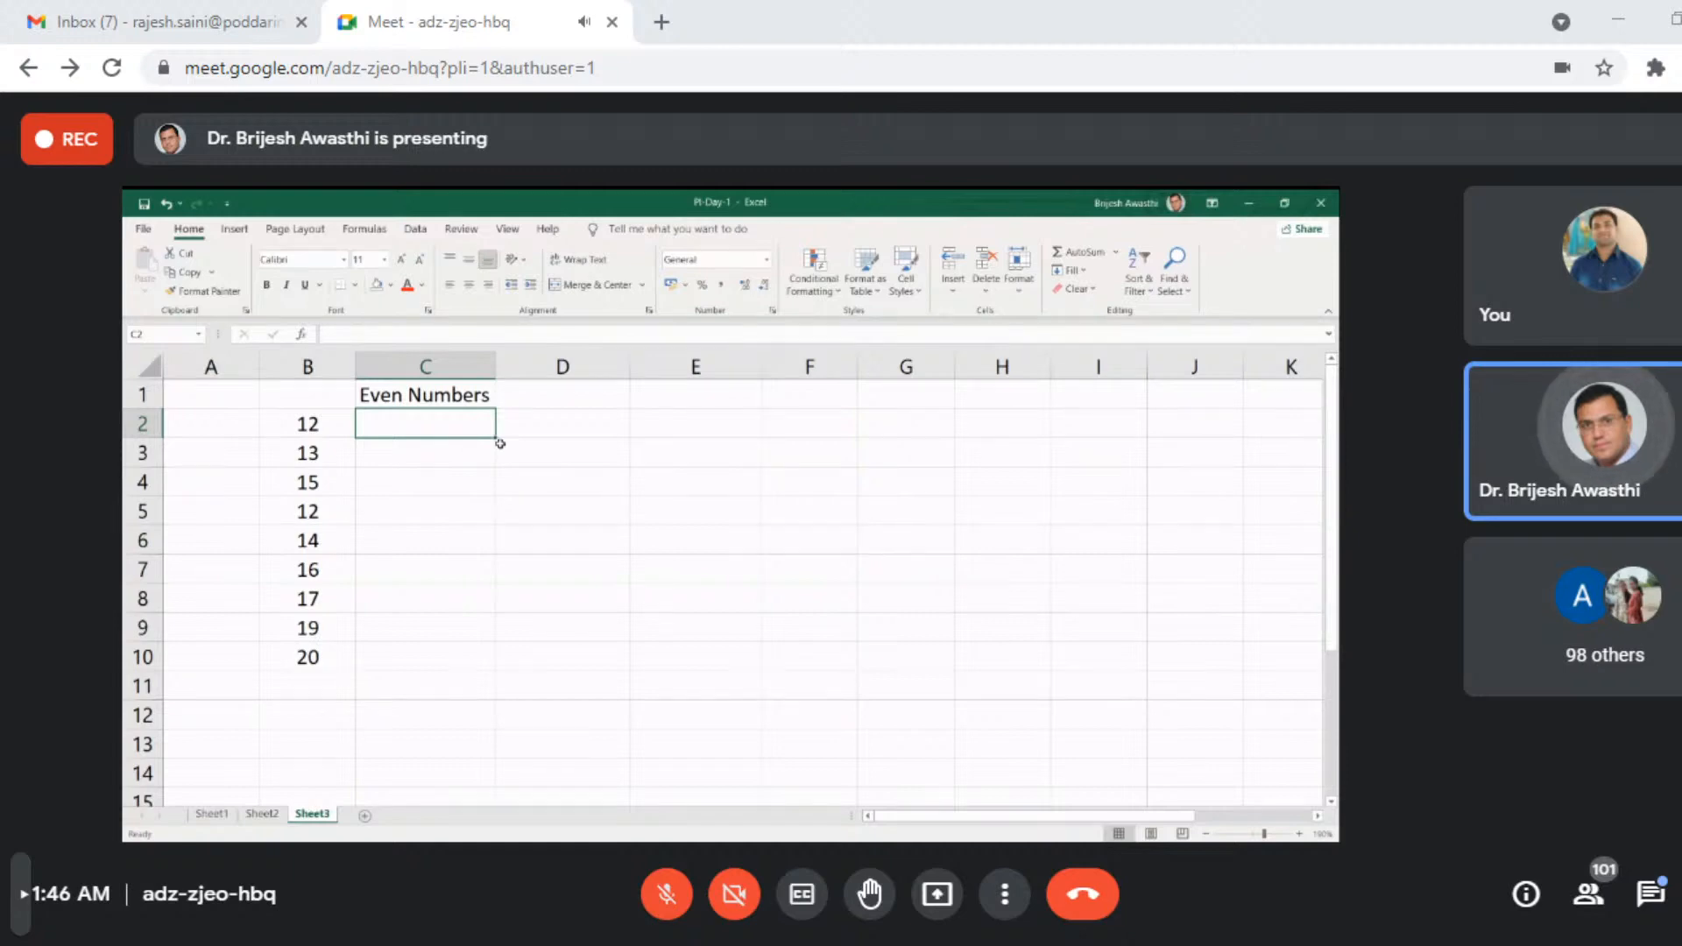
- Go through the numbers in column B down to B10 to examine which are even
key("Left")
key("Down")
key("Down")
key("Down")
key("Down")
key("Down")
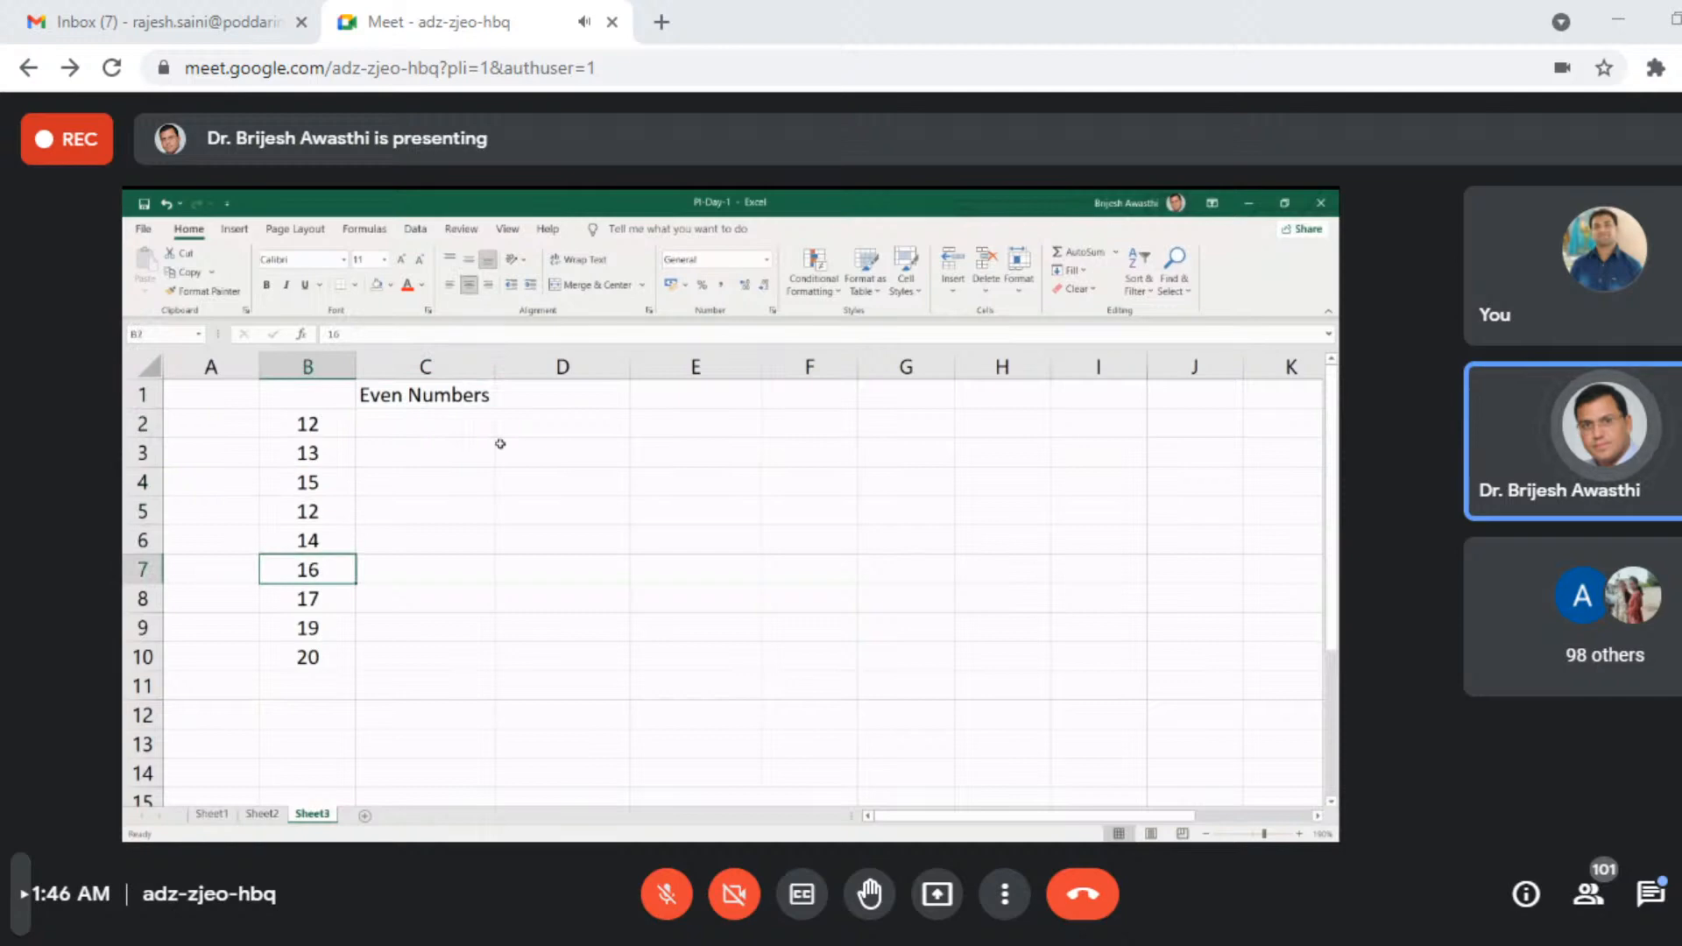
key("Down")
key("Down")
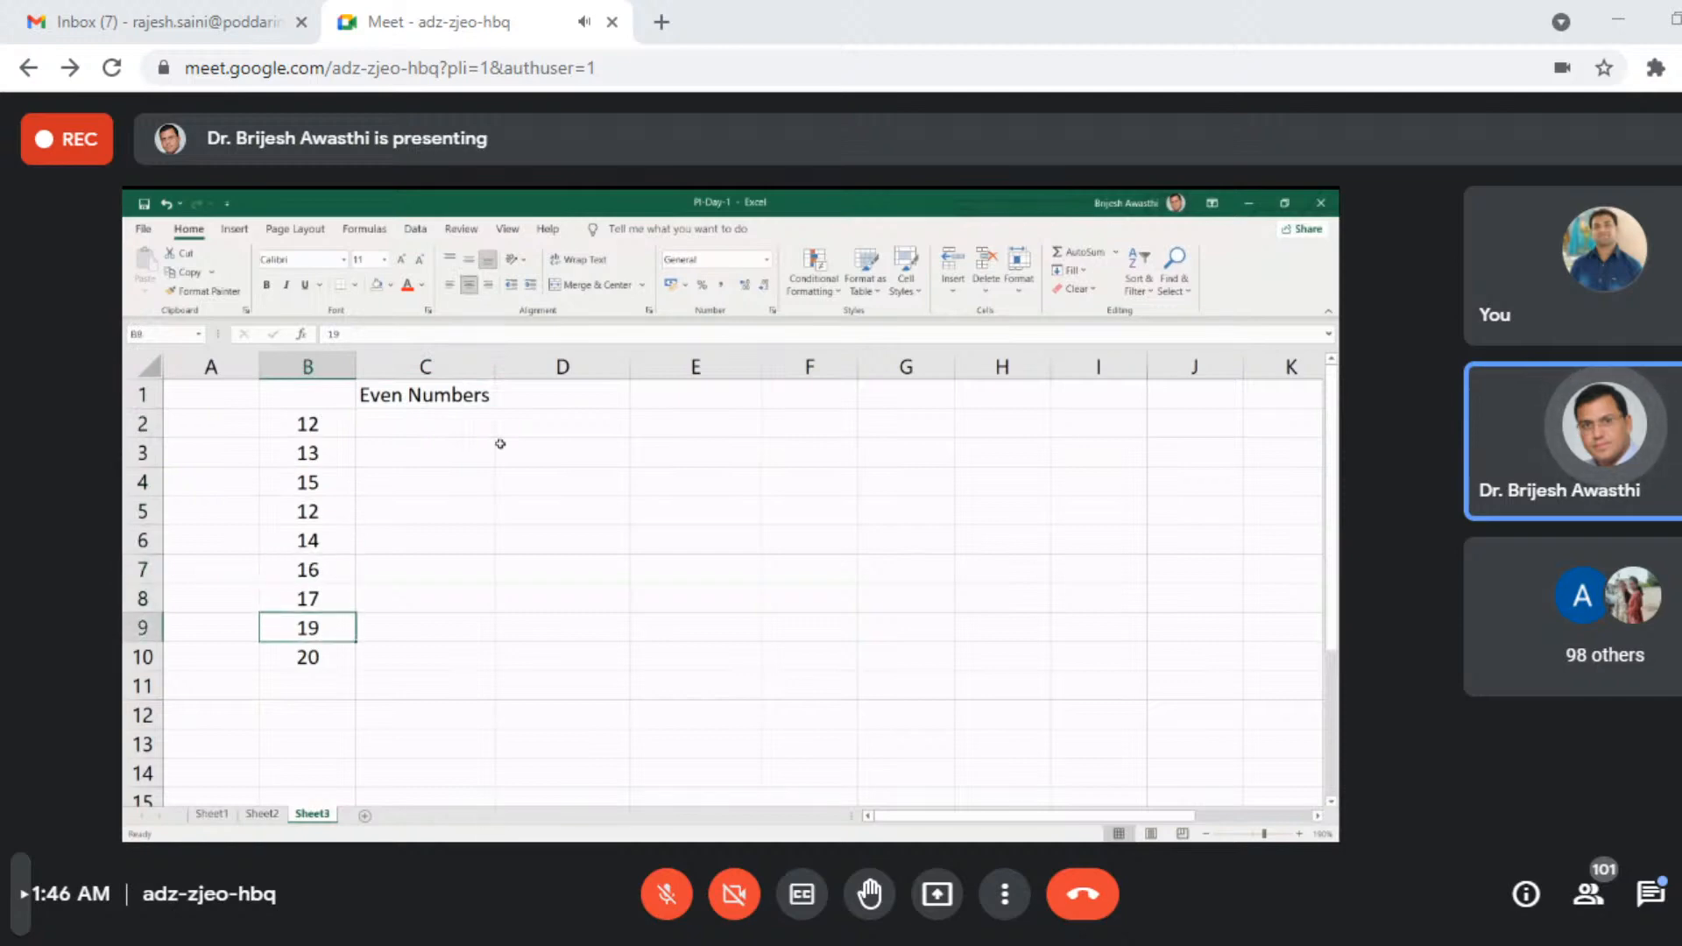
key("Down")
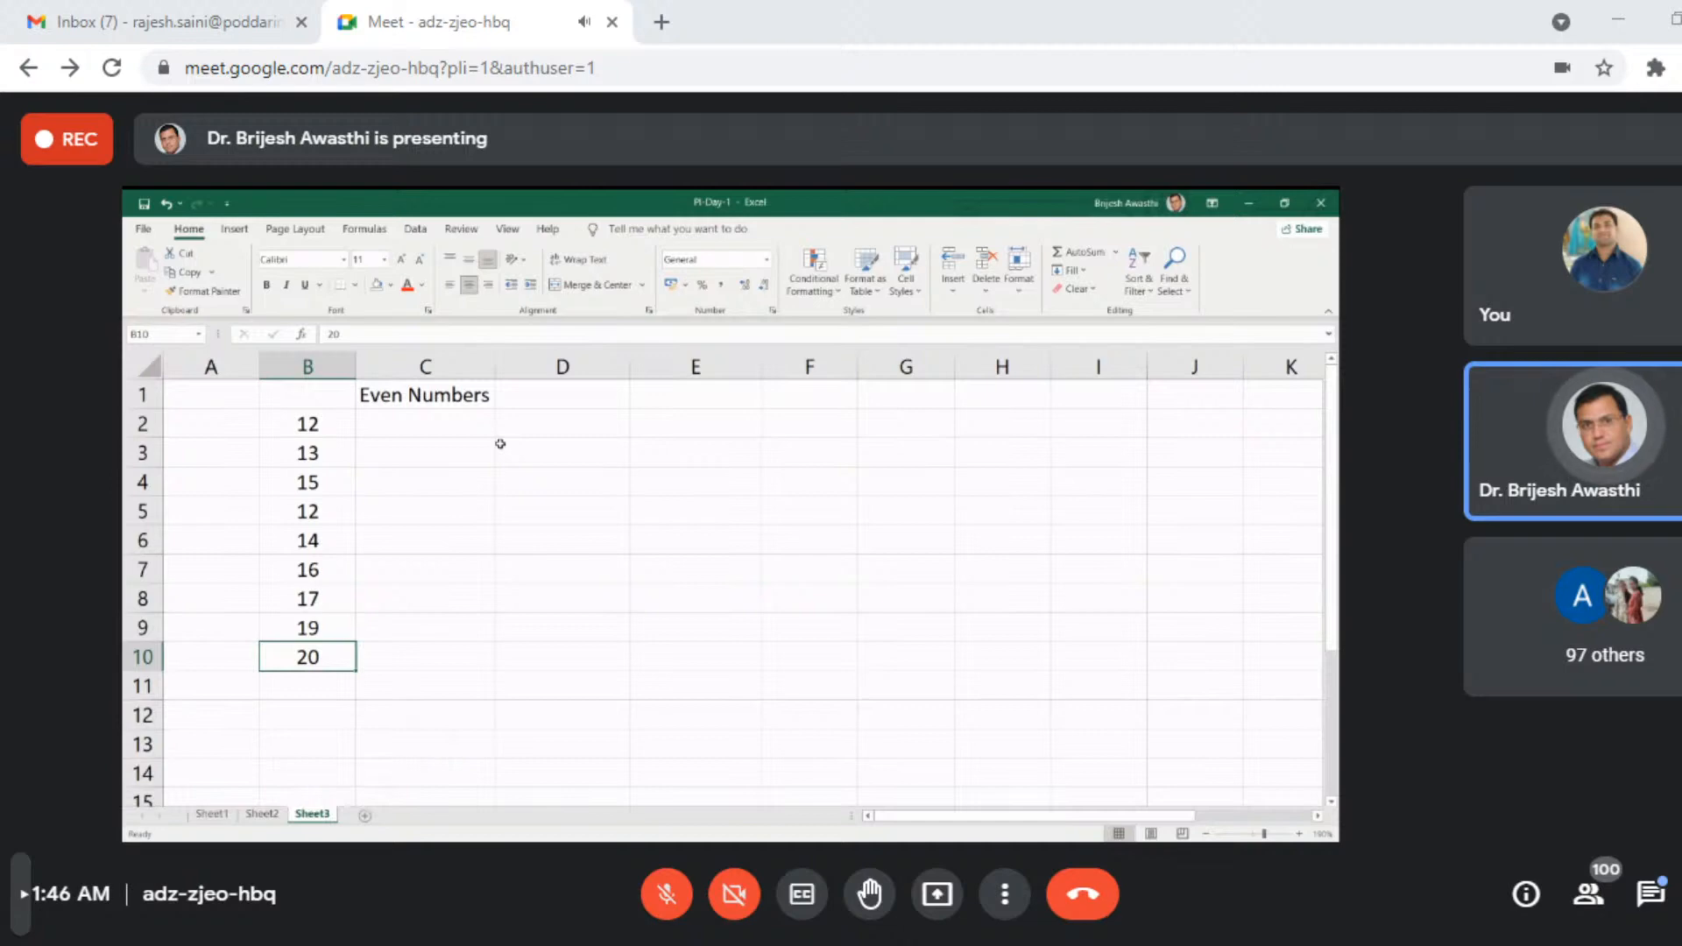
key("ctrl+Up")
- Apply the EVEN function to B2 in cell C2, under the Even Numbers heading
key("Right")
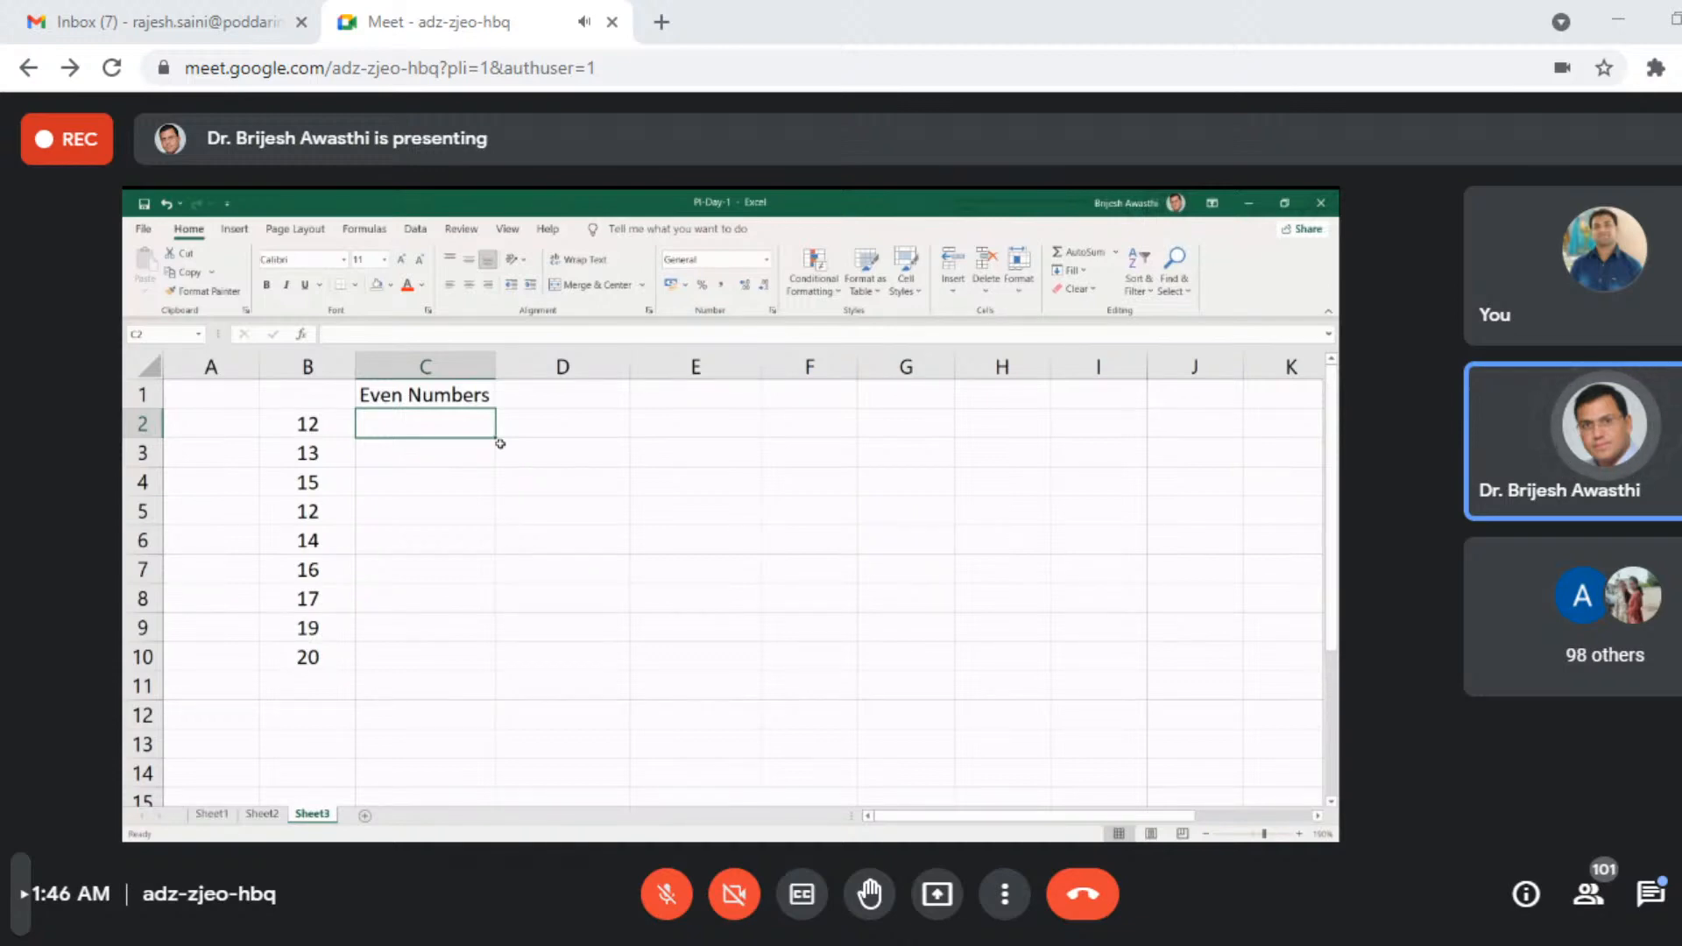
type("=EVEN(")
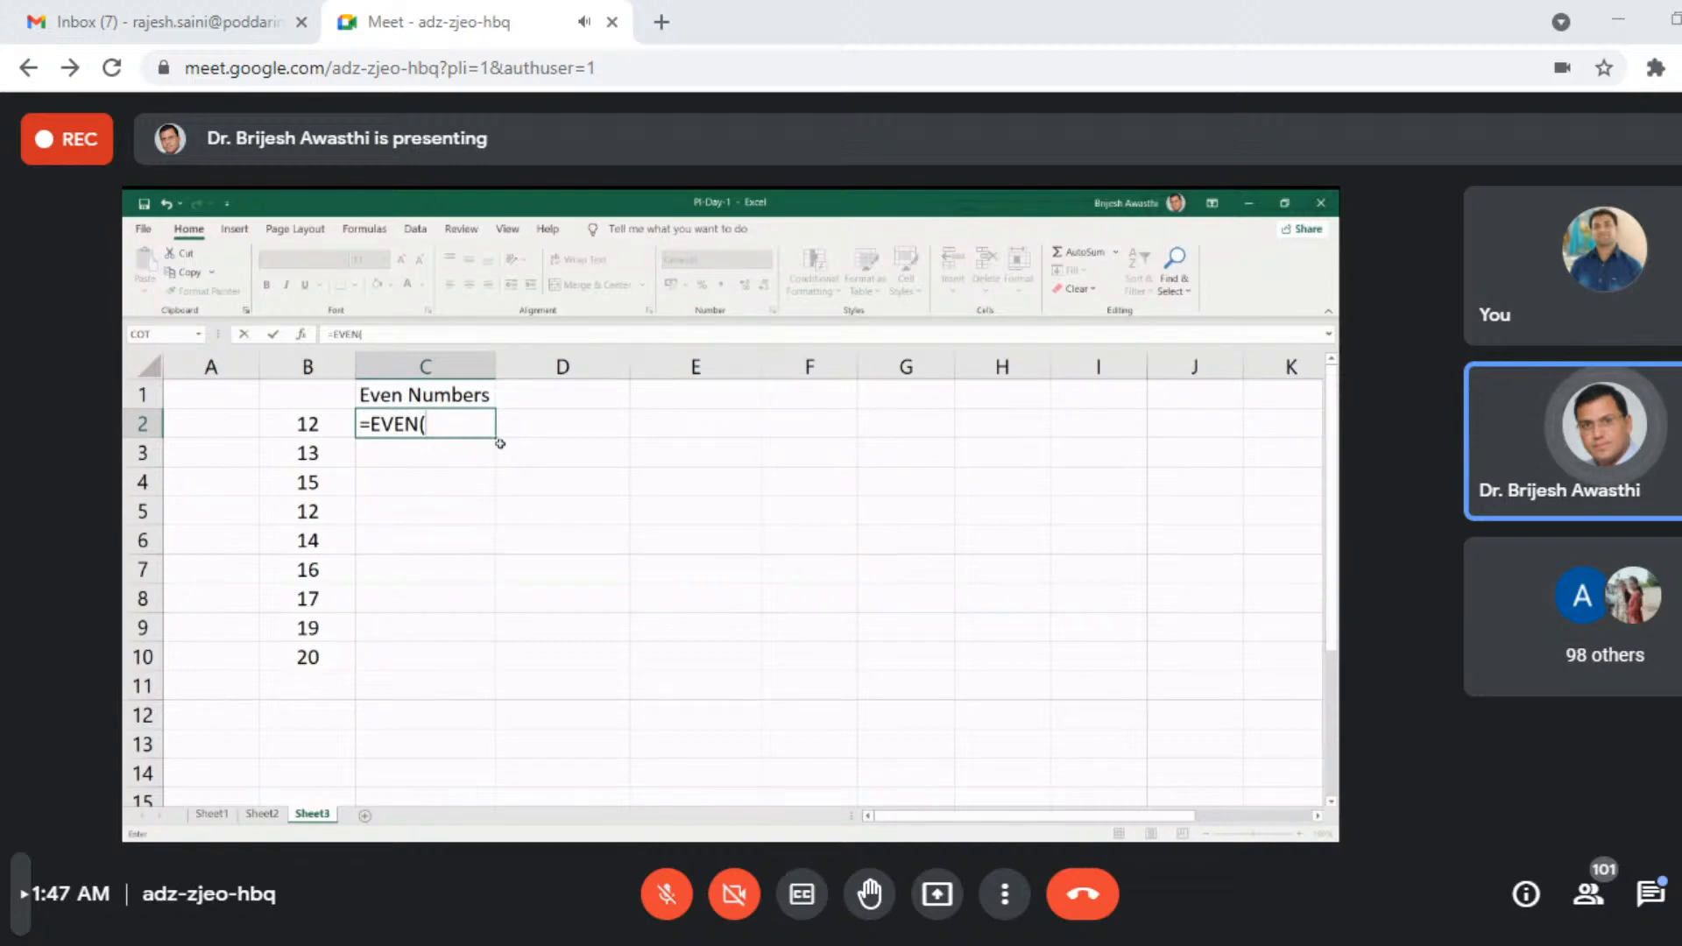
left_click(303, 423)
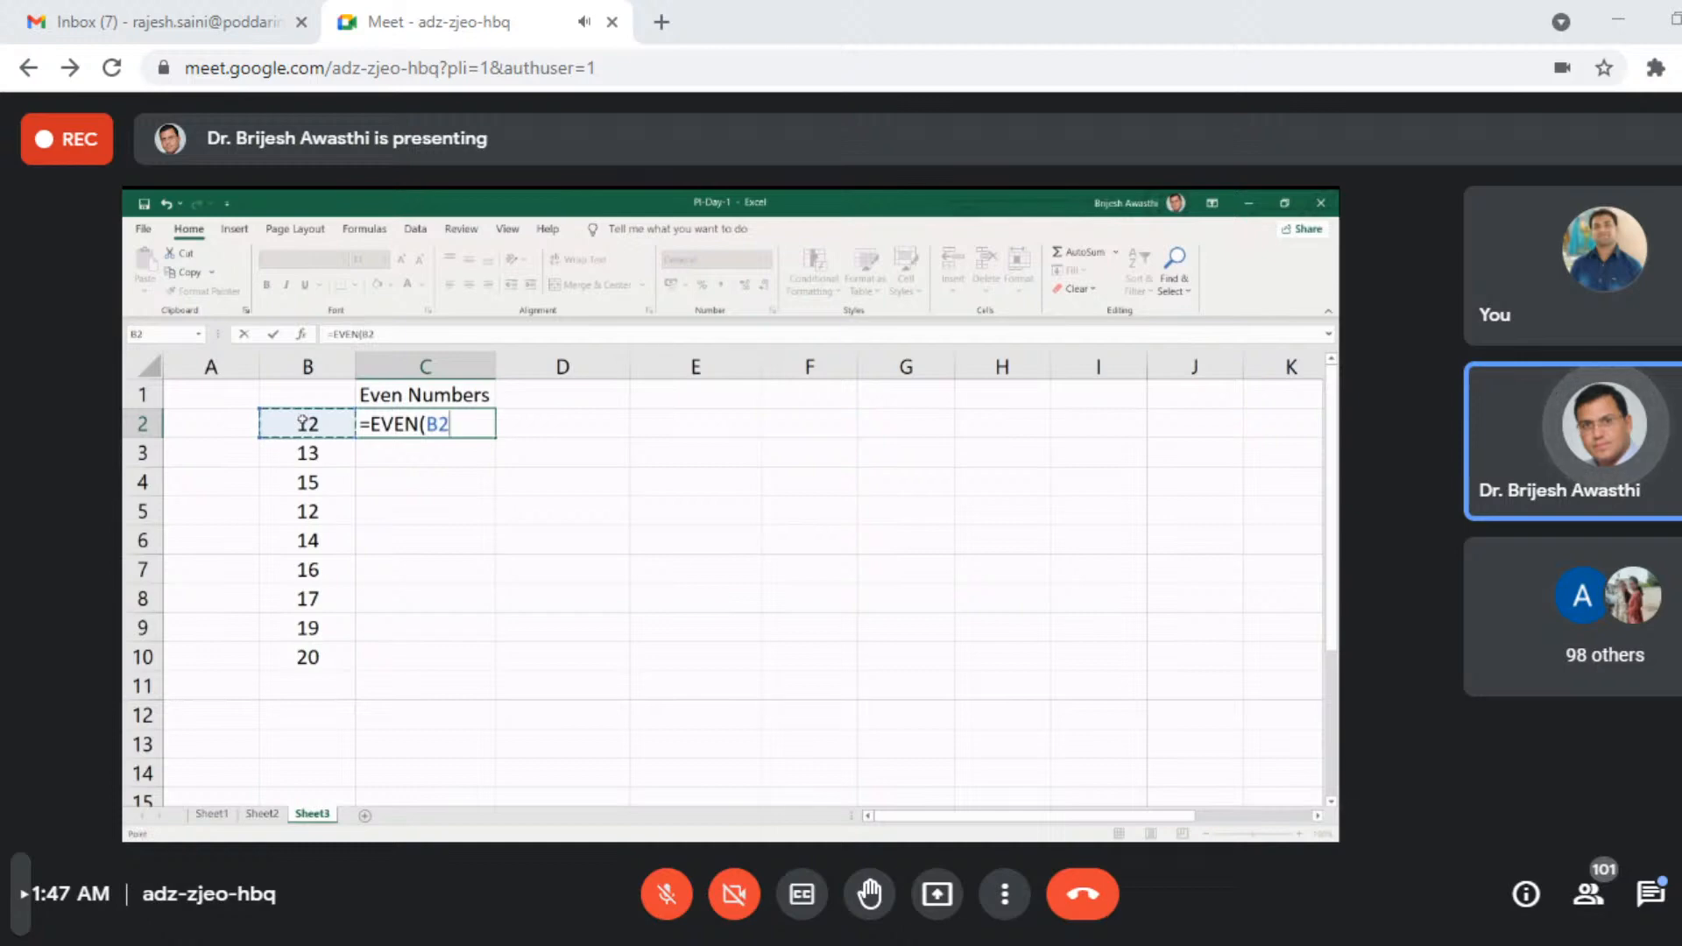
key("Return")
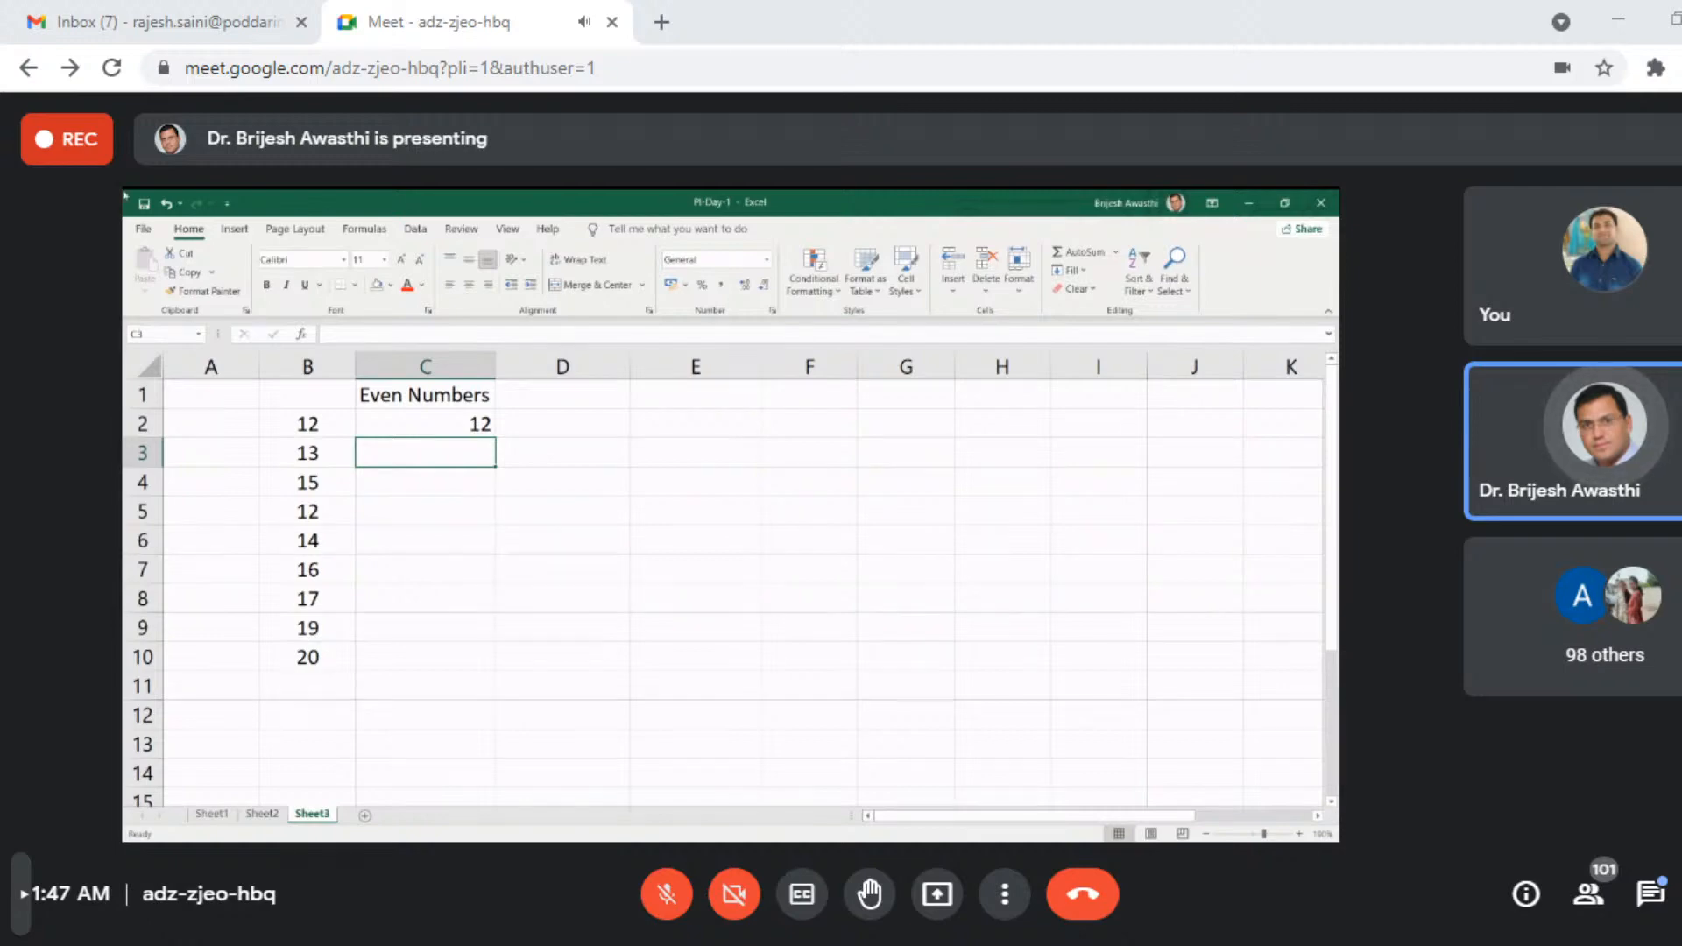
- Copy the EVEN formula from C2 into C3 and inspect which cell the copied formula refers to
left_click(430, 419)
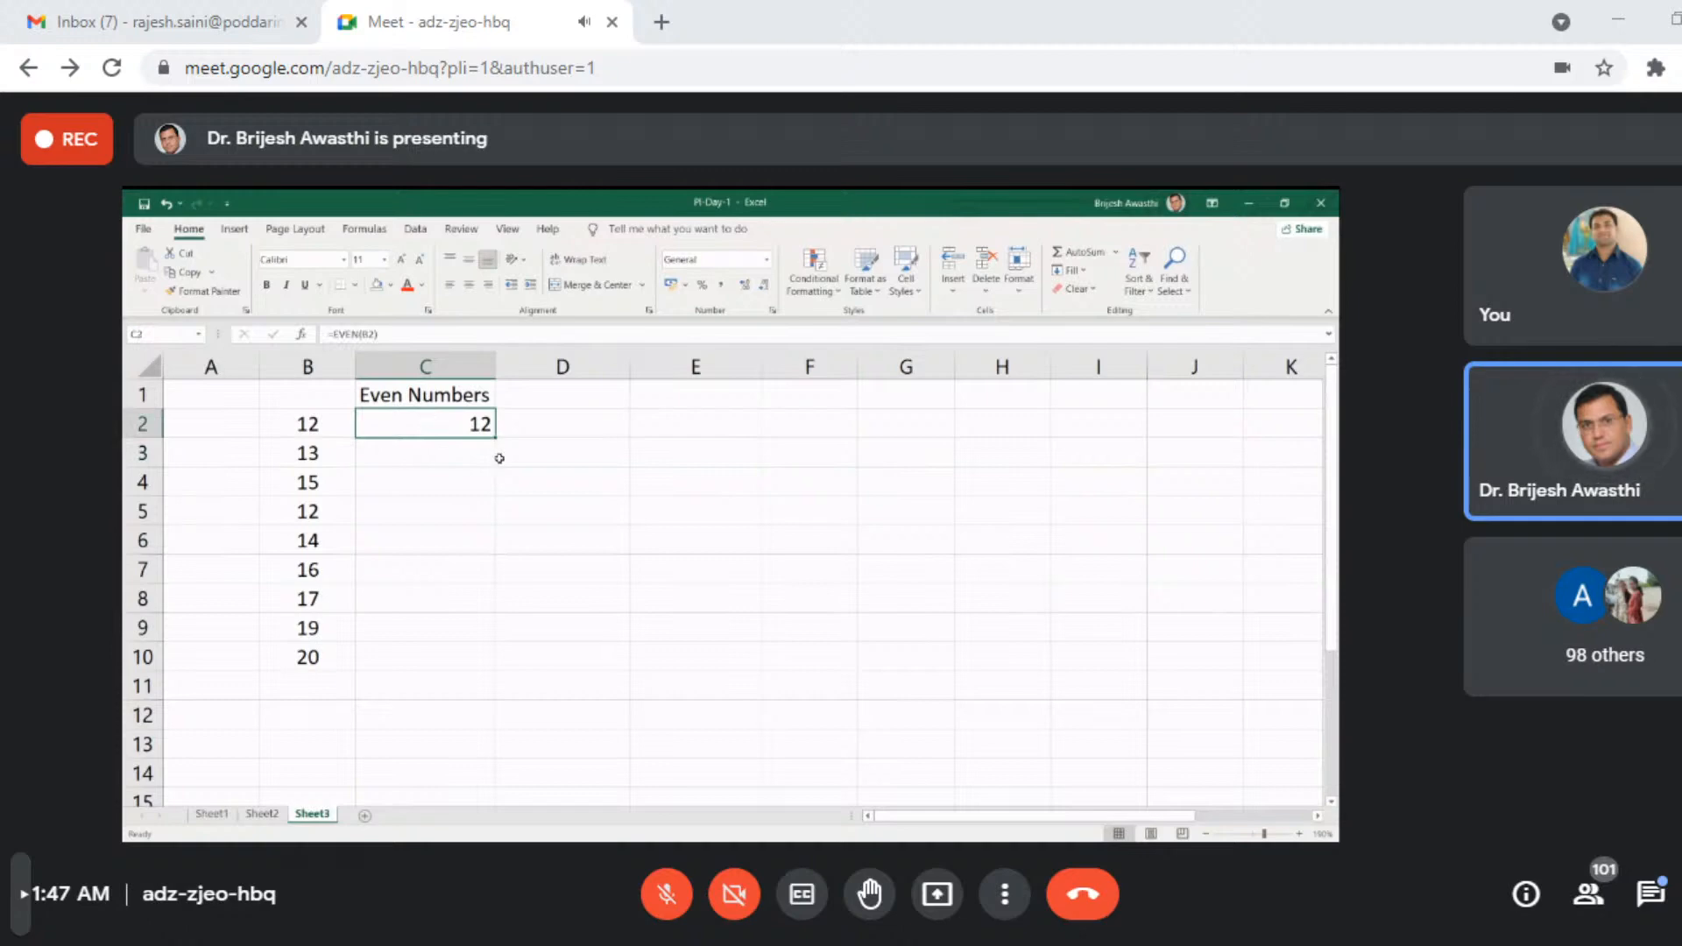
mouse_move(495, 437)
left_mouse_down()
mouse_move(495, 511)
mouse_move(493, 469)
left_mouse_up()
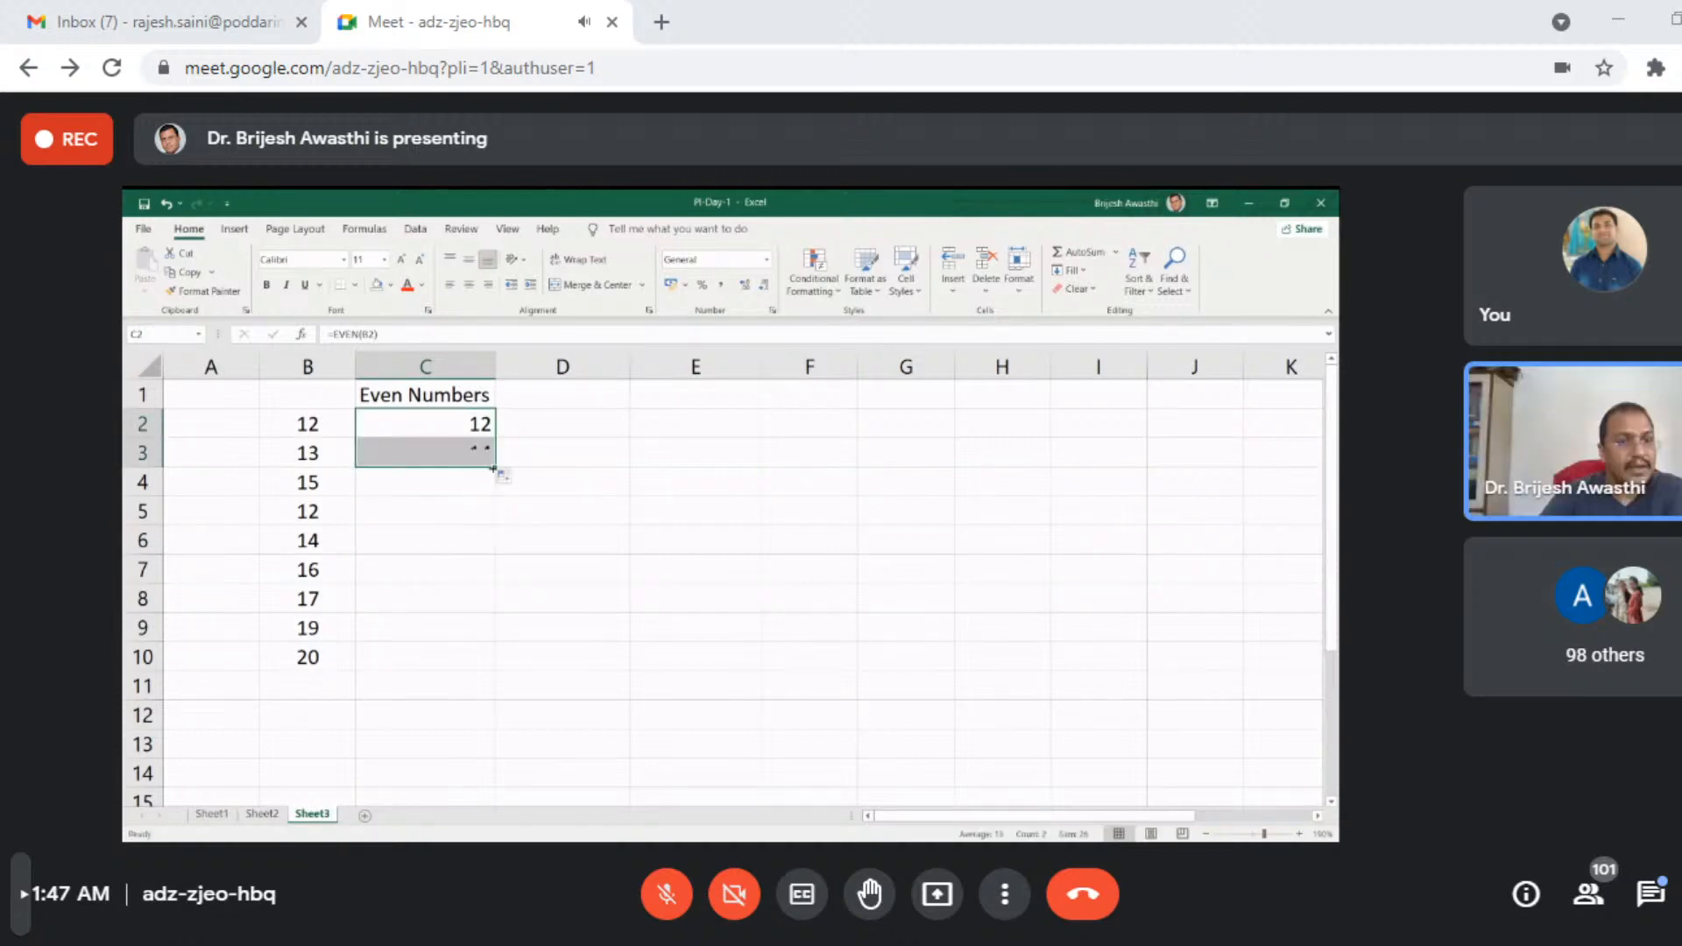
left_click(488, 540)
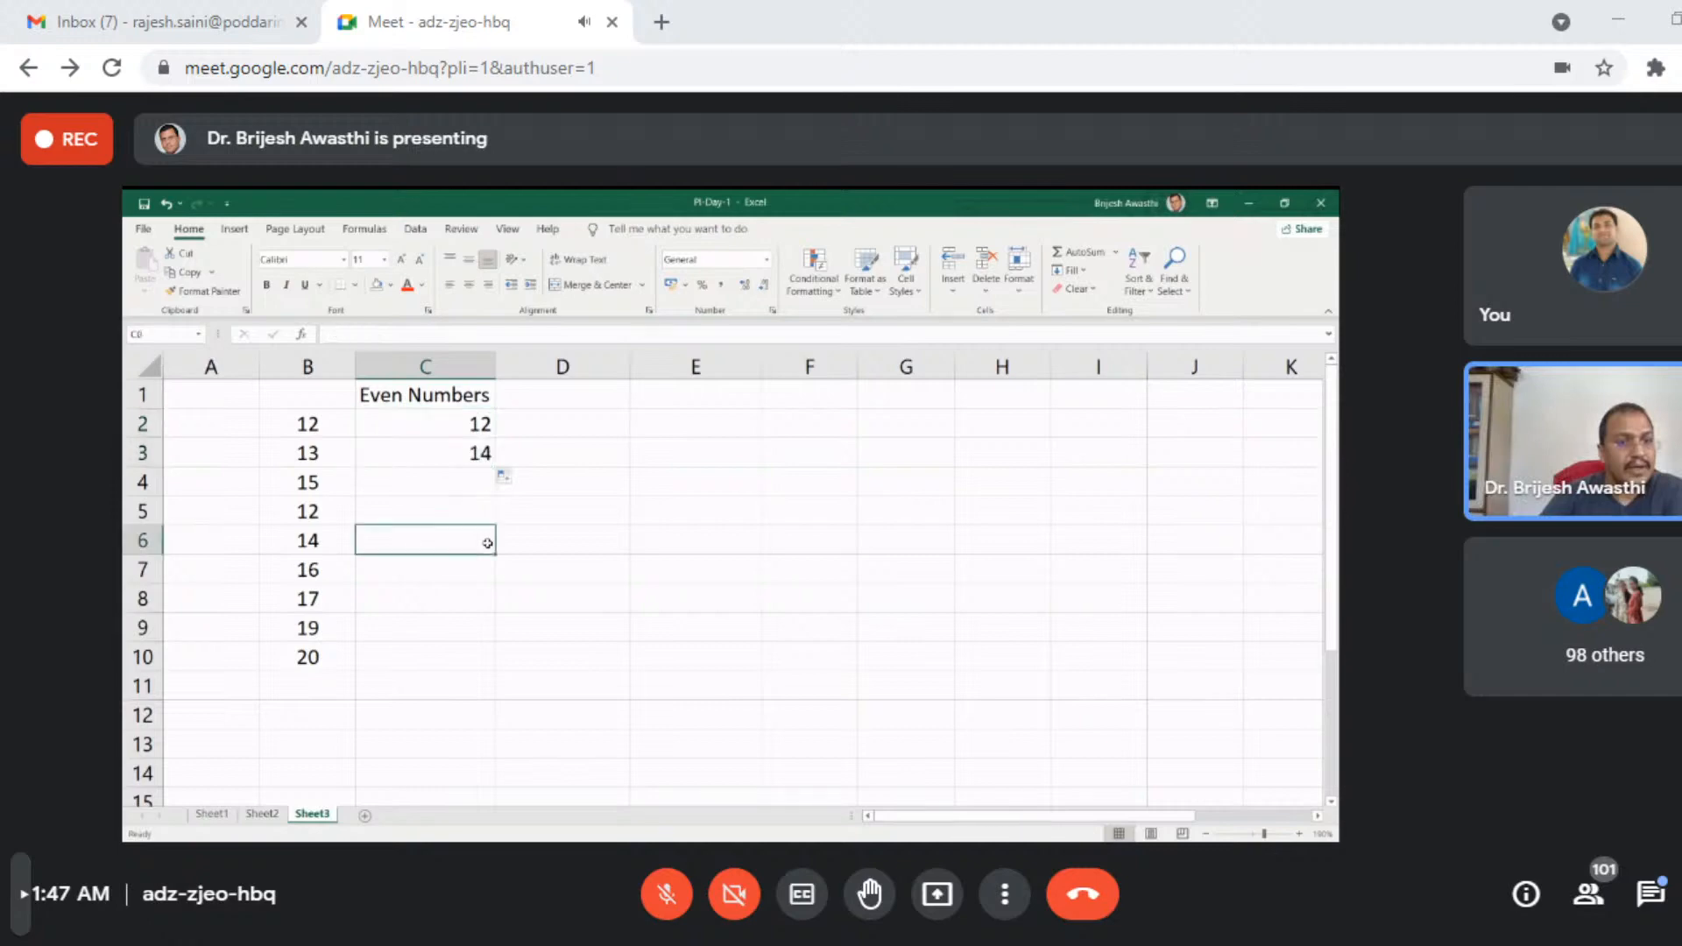
double_click(444, 450)
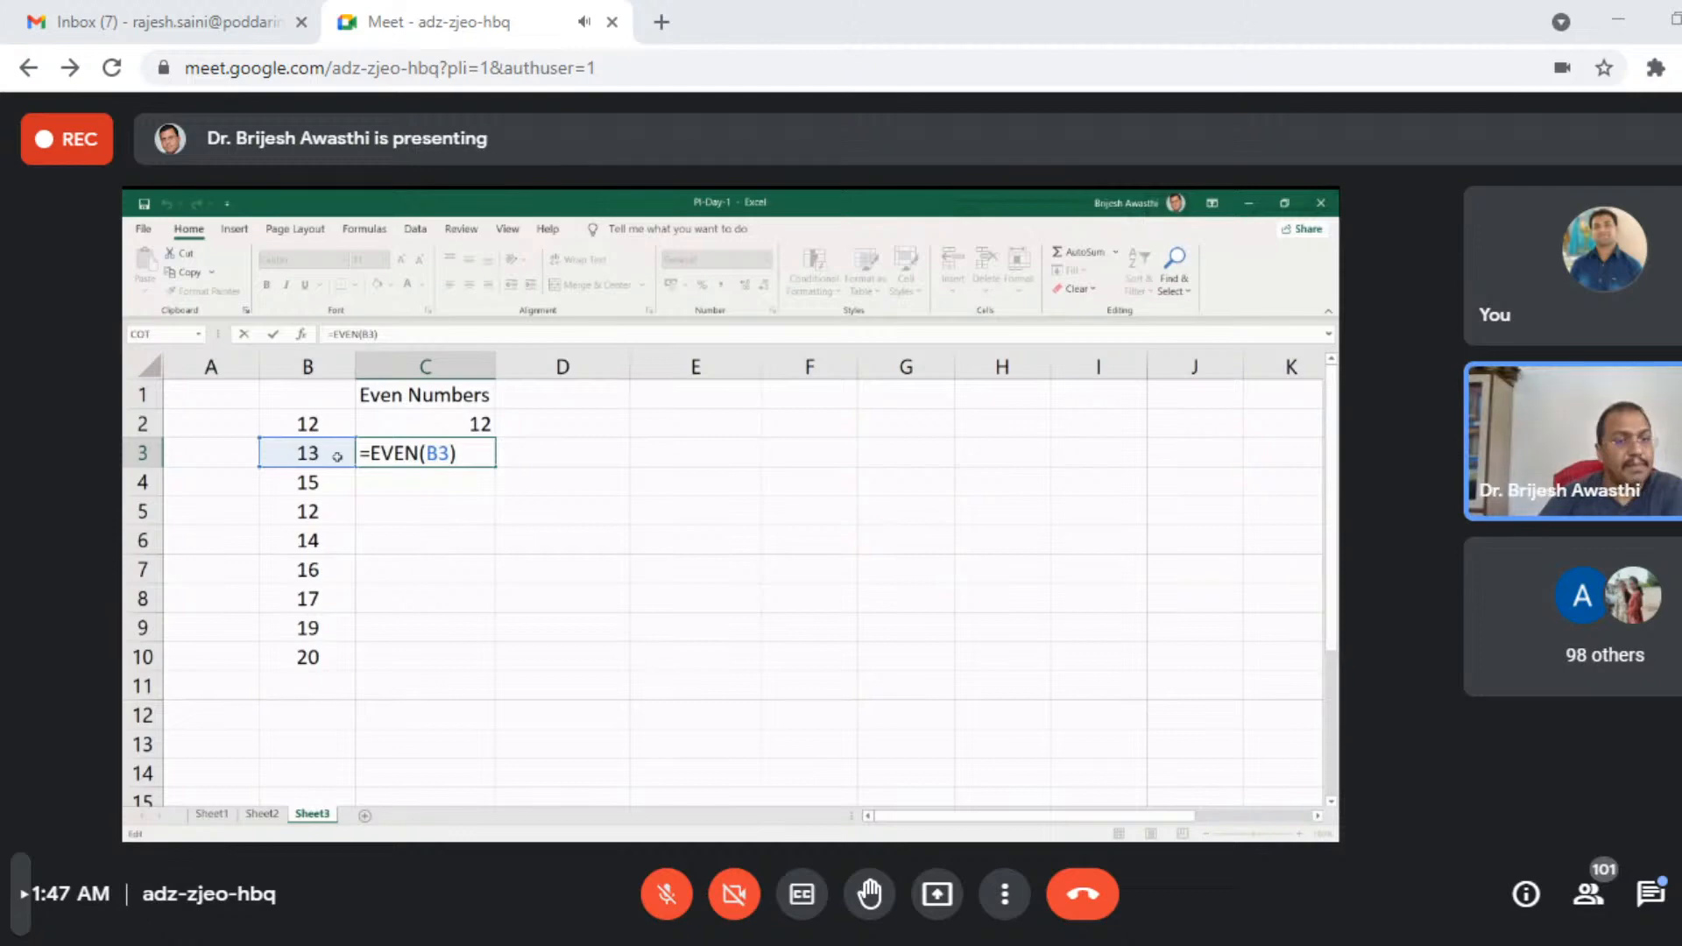
key("Return")
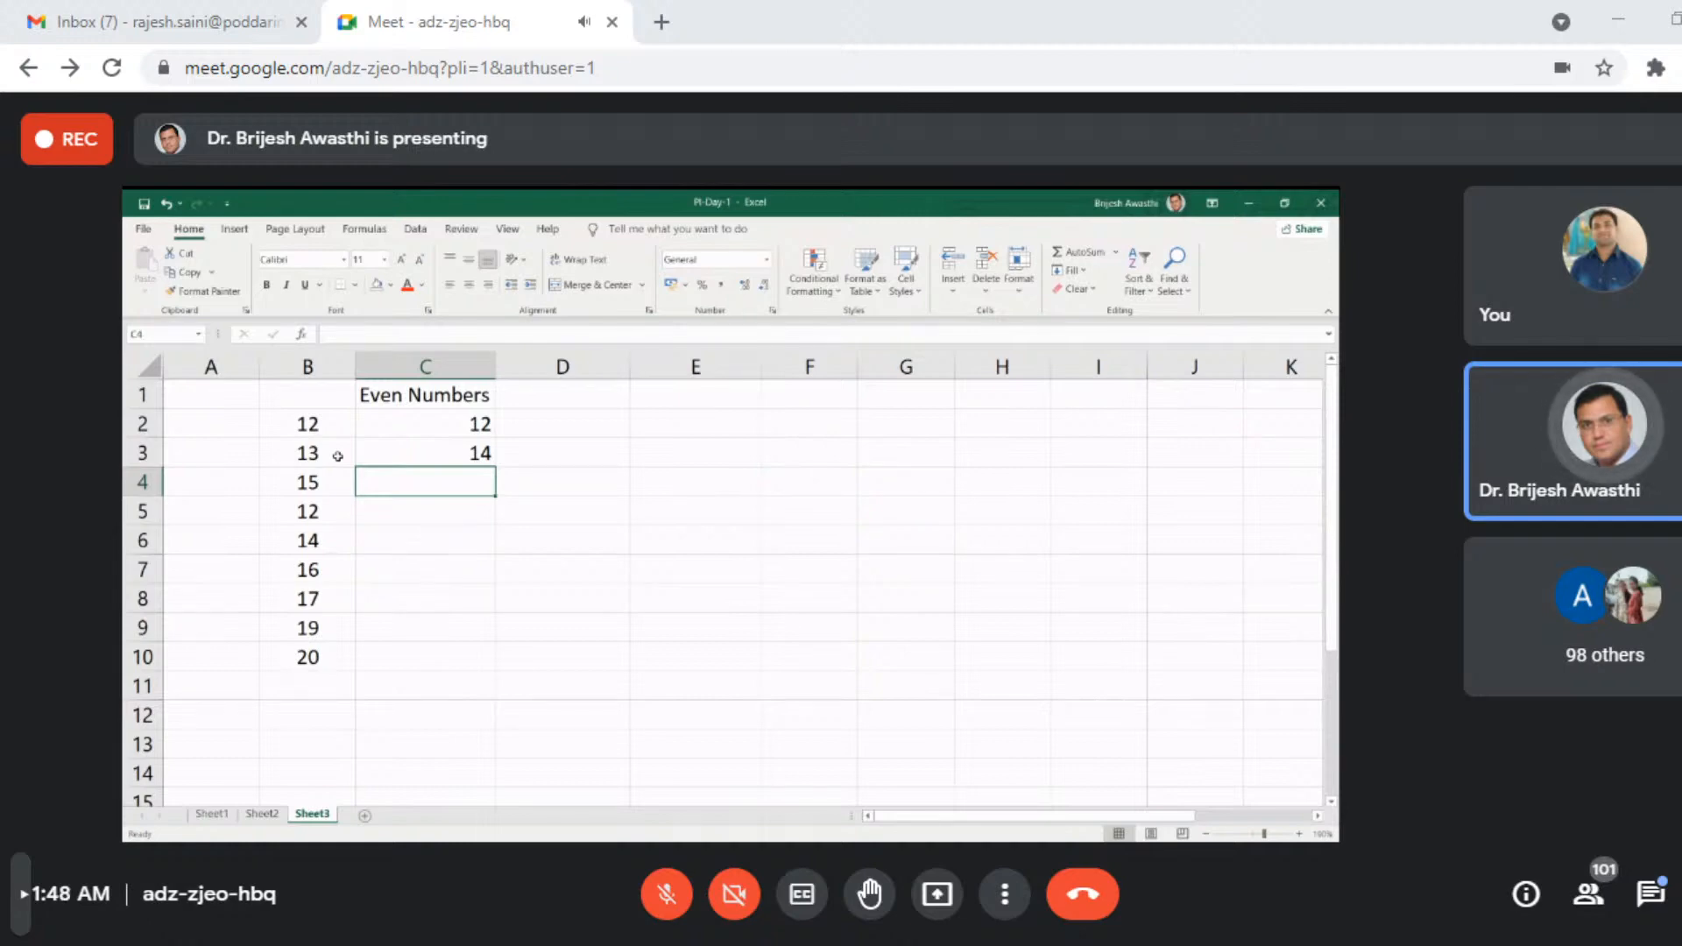
- Fill the EVEN formula from C3 down to C10 alongside the numbers in column B
left_click(456, 455)
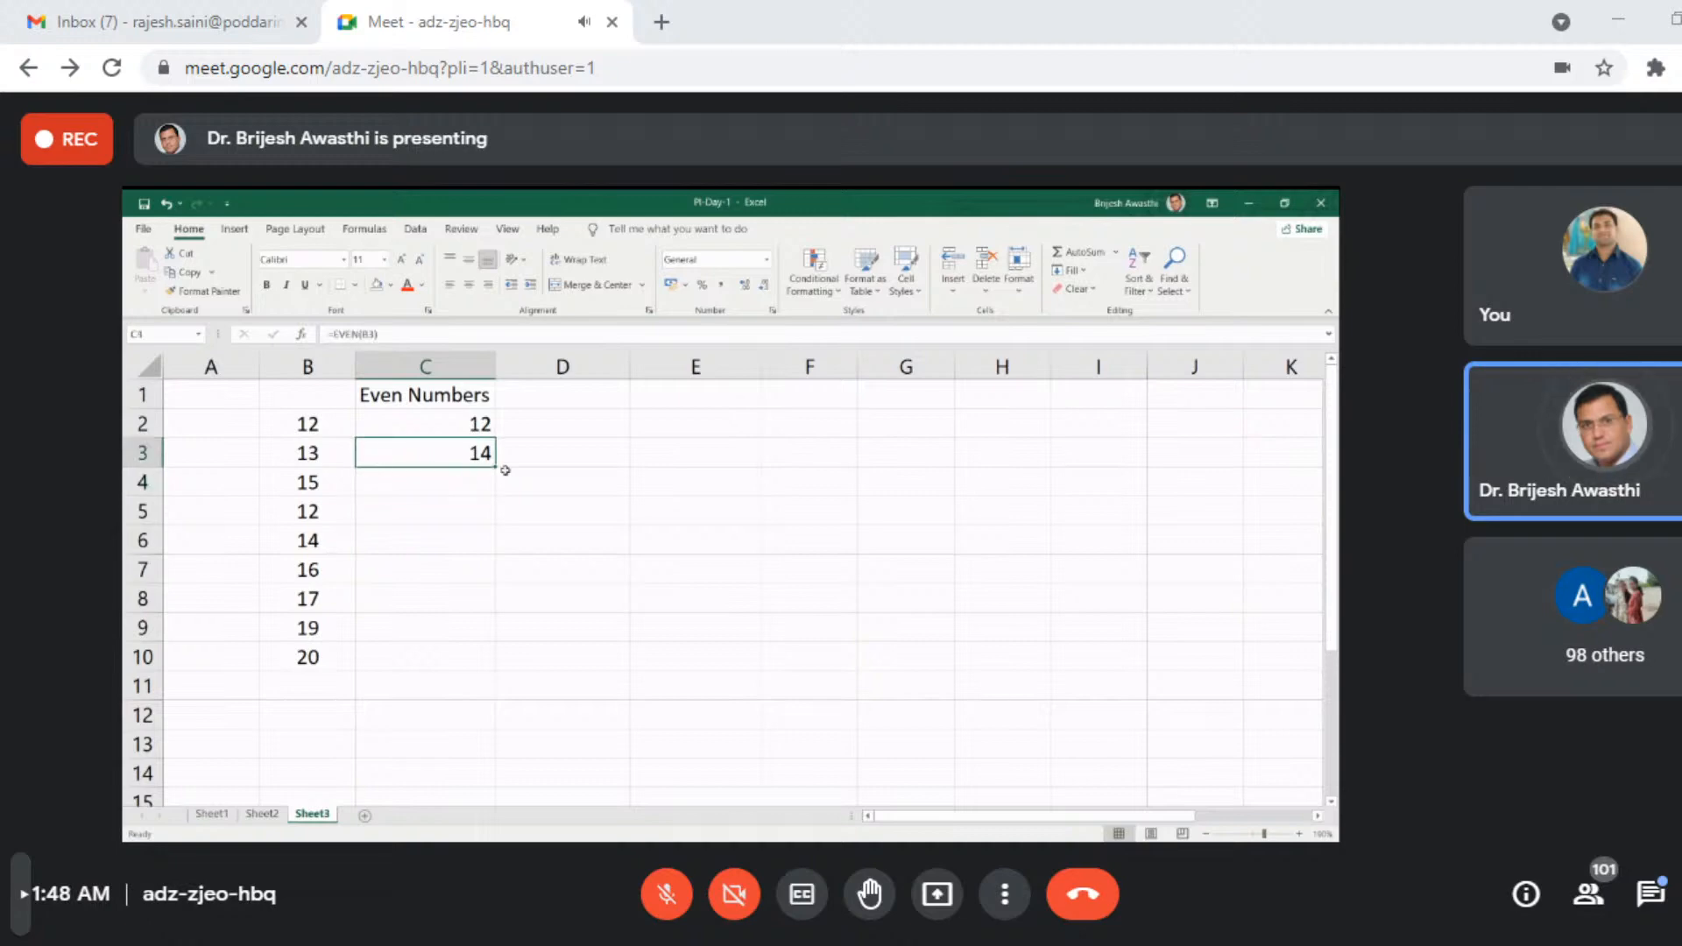
left_click_drag(496, 468, 491, 672)
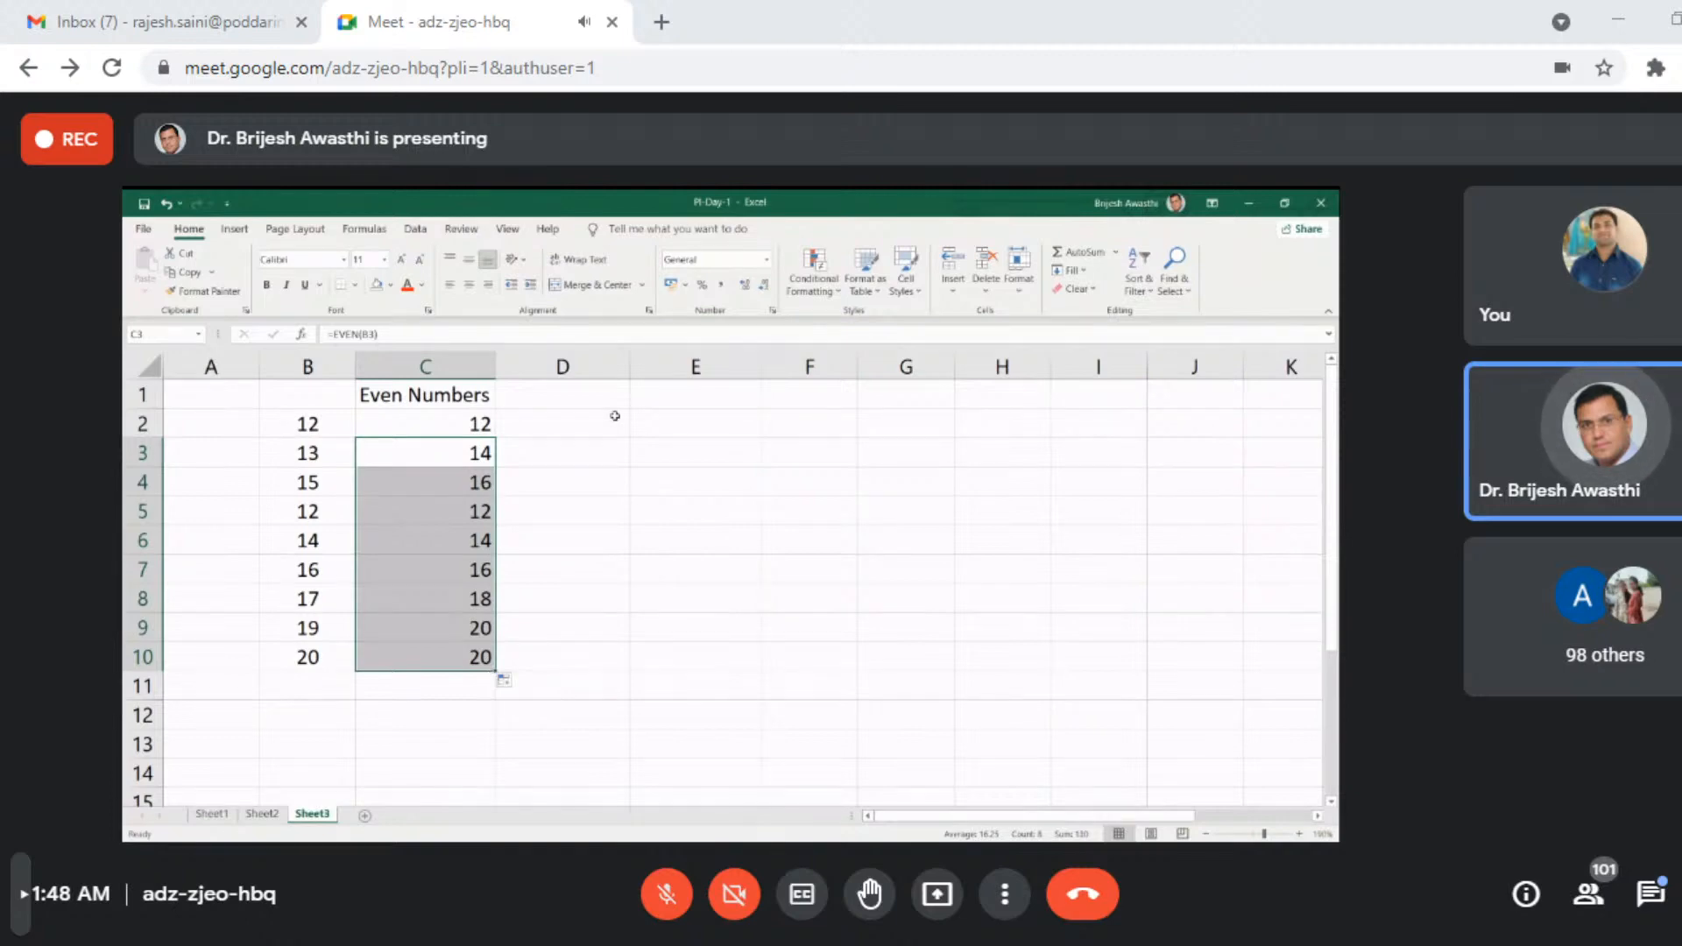
left_click(415, 389)
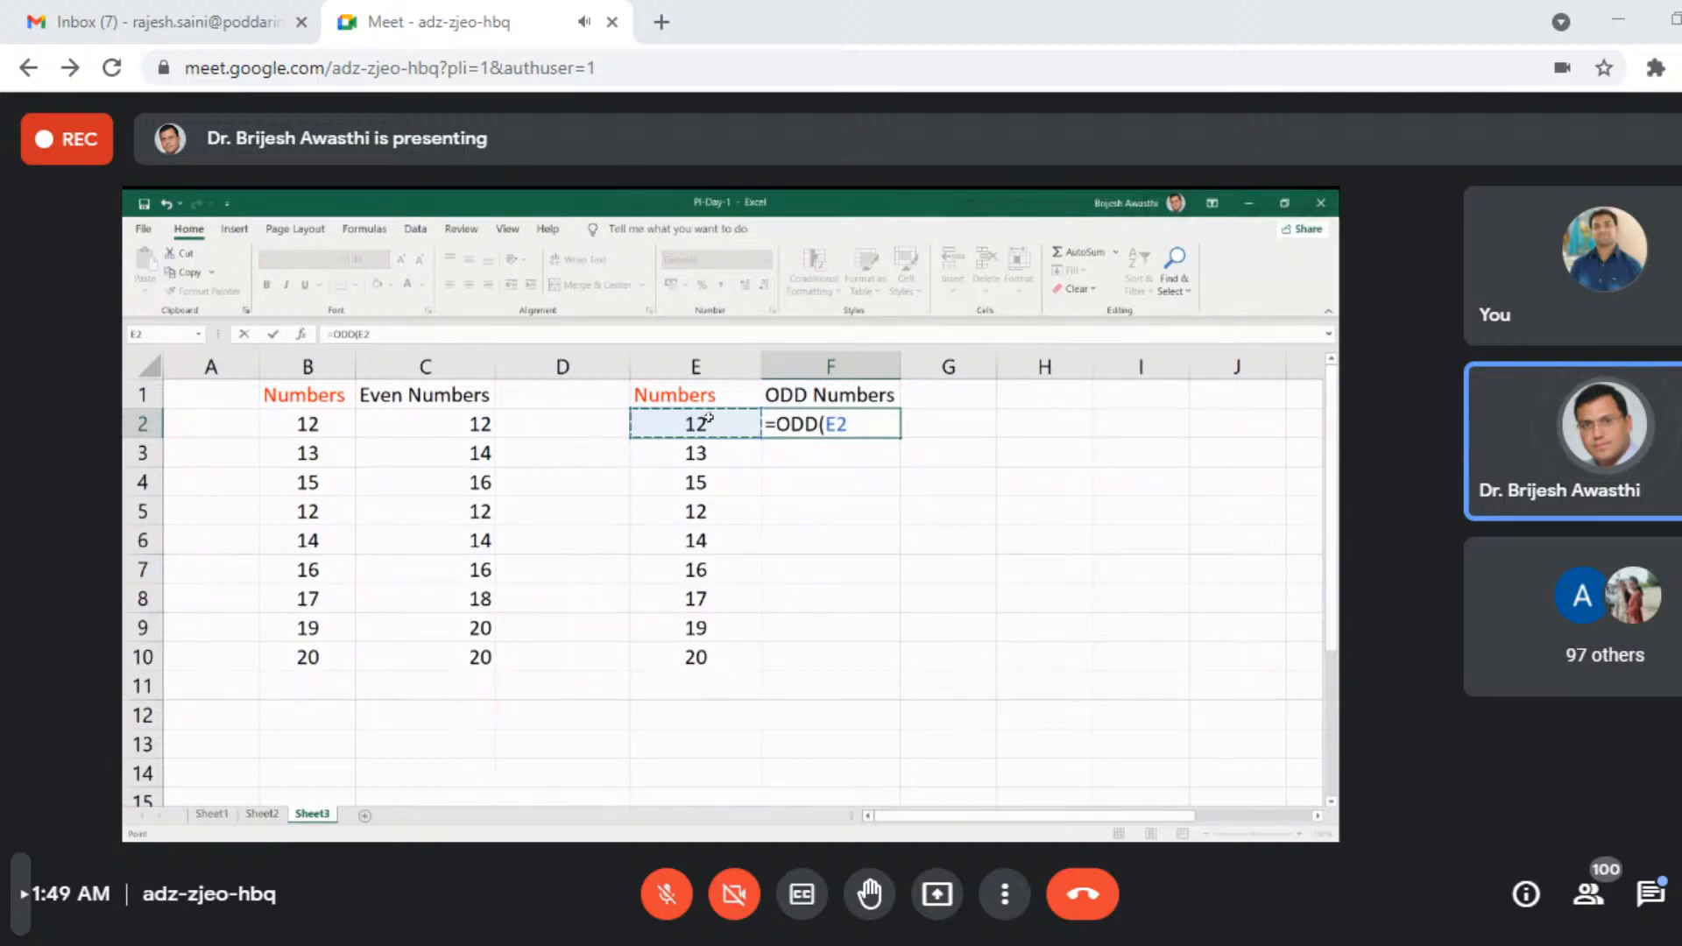
- Apply the ODD function to E2 in cell F2, under the ODD Numbers heading
key("Return")
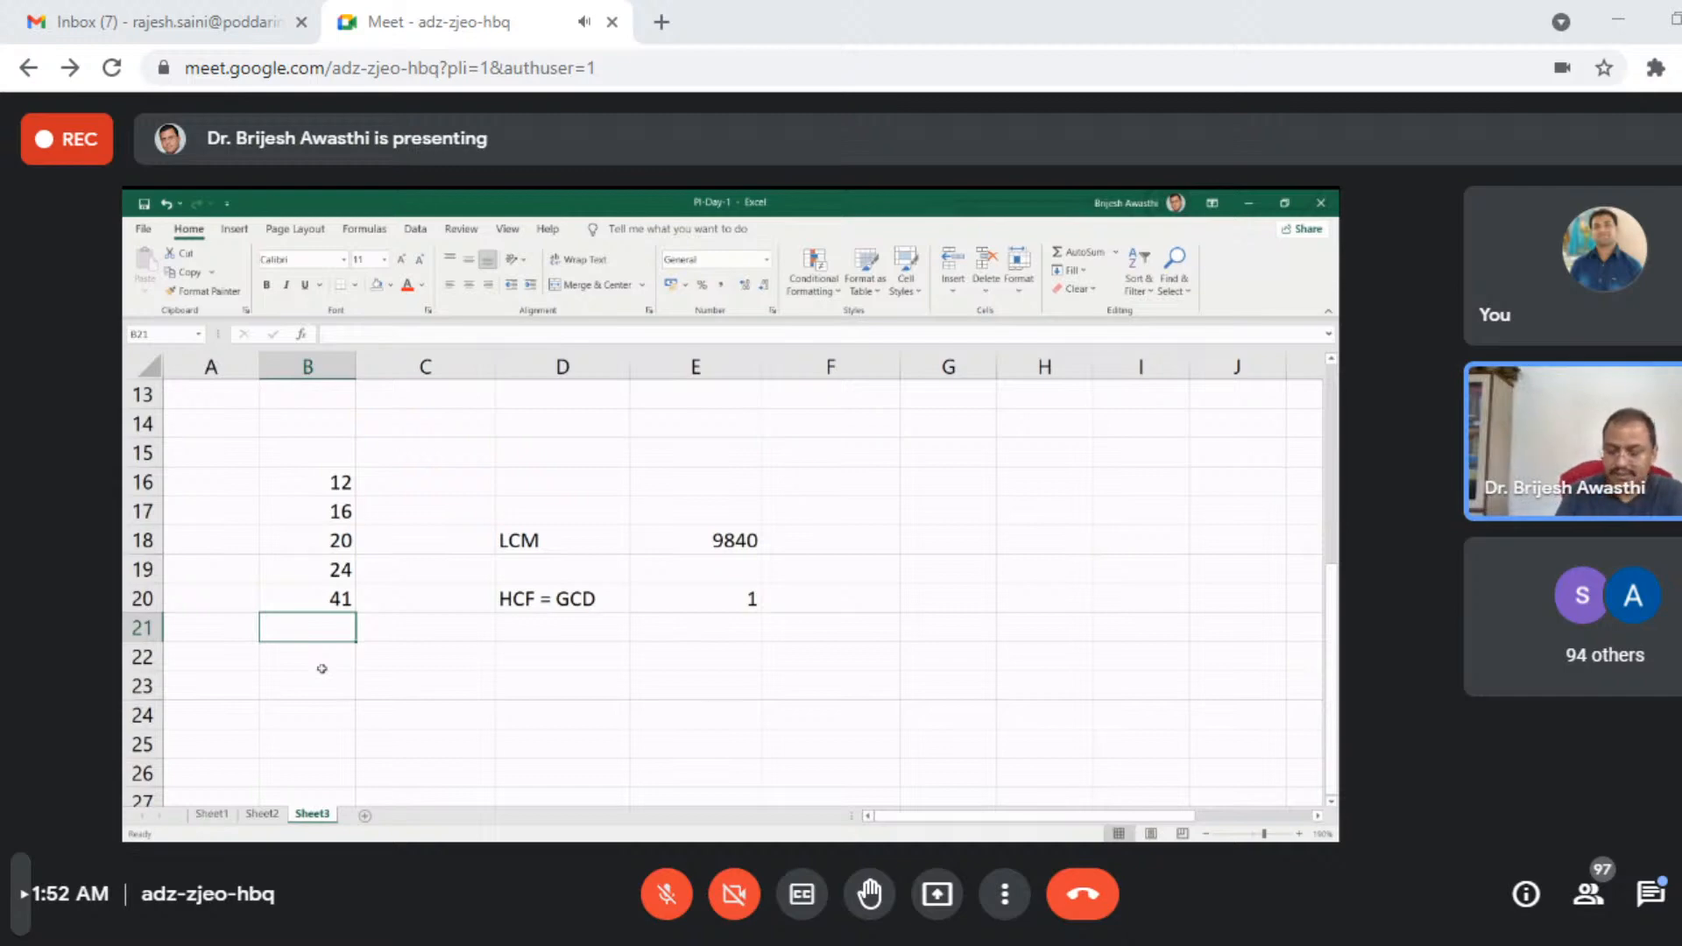
- Change the last number of the LCM and GCD list, in cell B20, to 40
key("Up")
type("40")
key("Return")
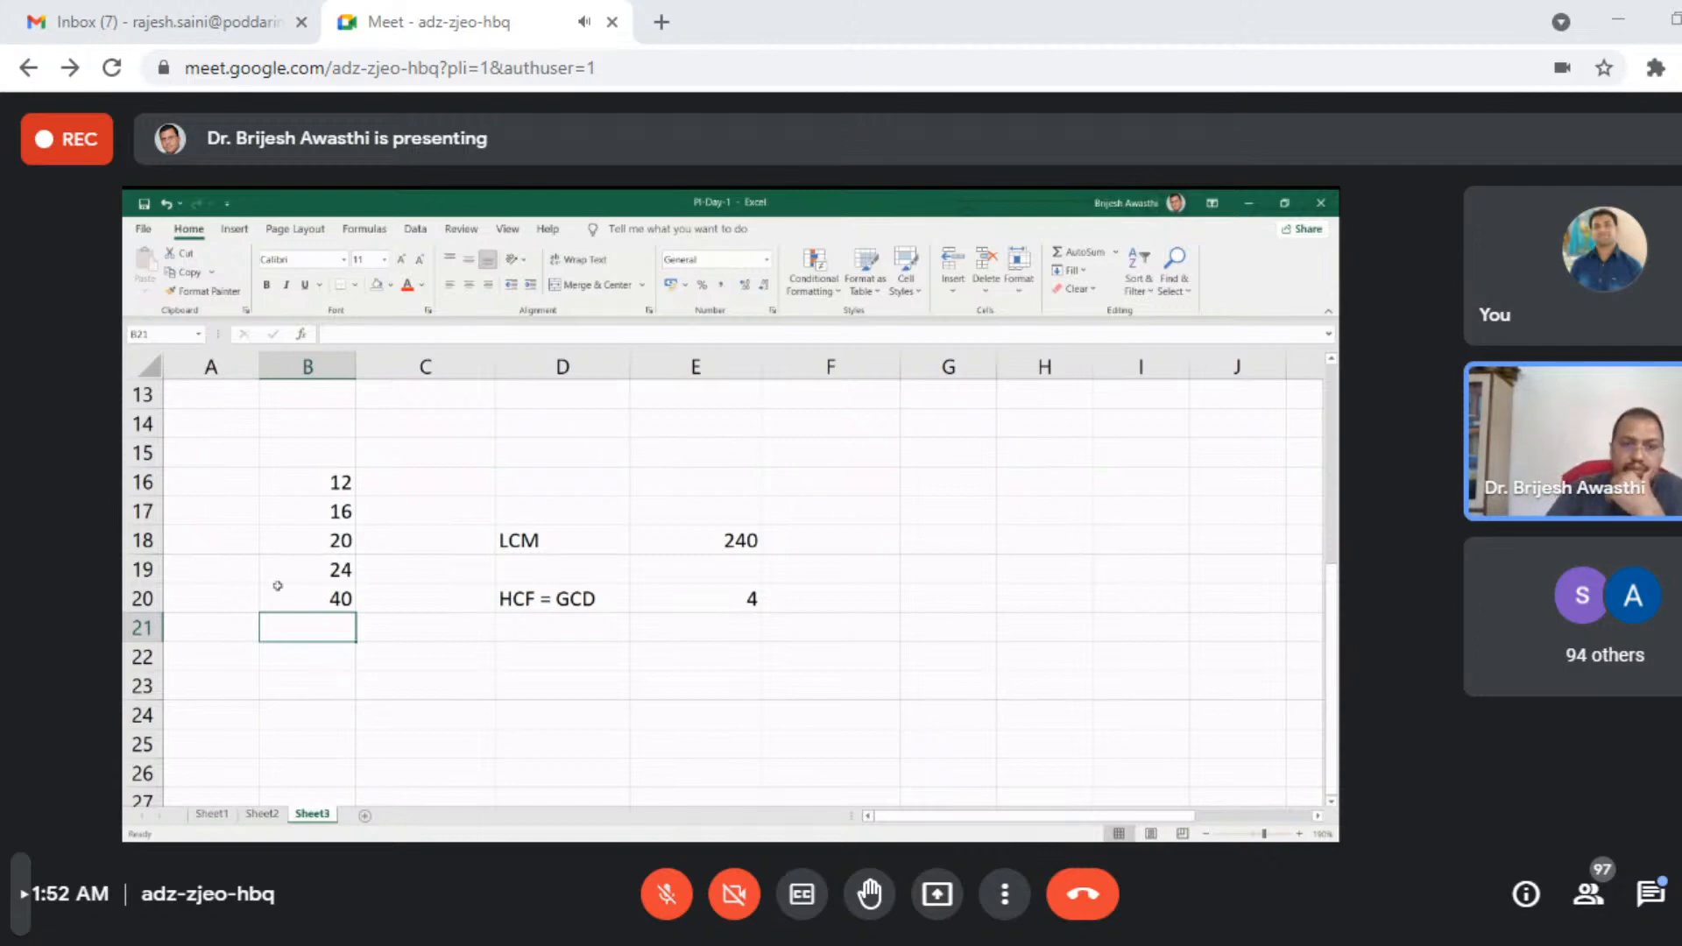
- Enter the labels "A" in B24, "B" in B25 and "A/B =" in B27 for a division example
scroll(523, 620, "down", 3)
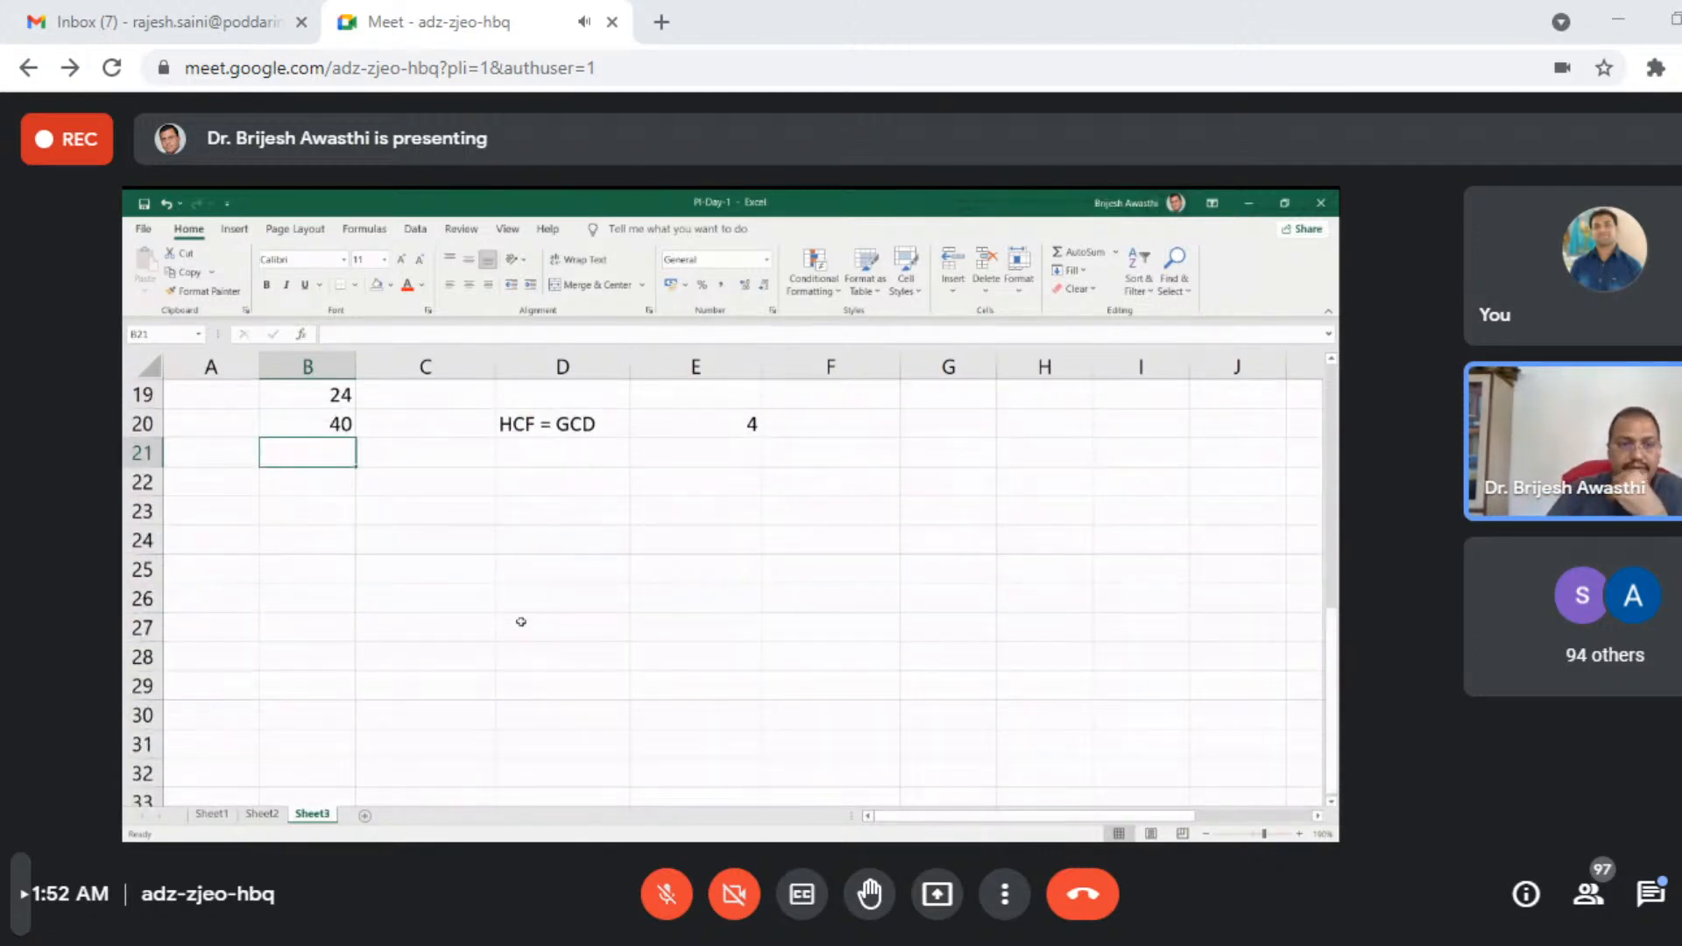
left_click(388, 478)
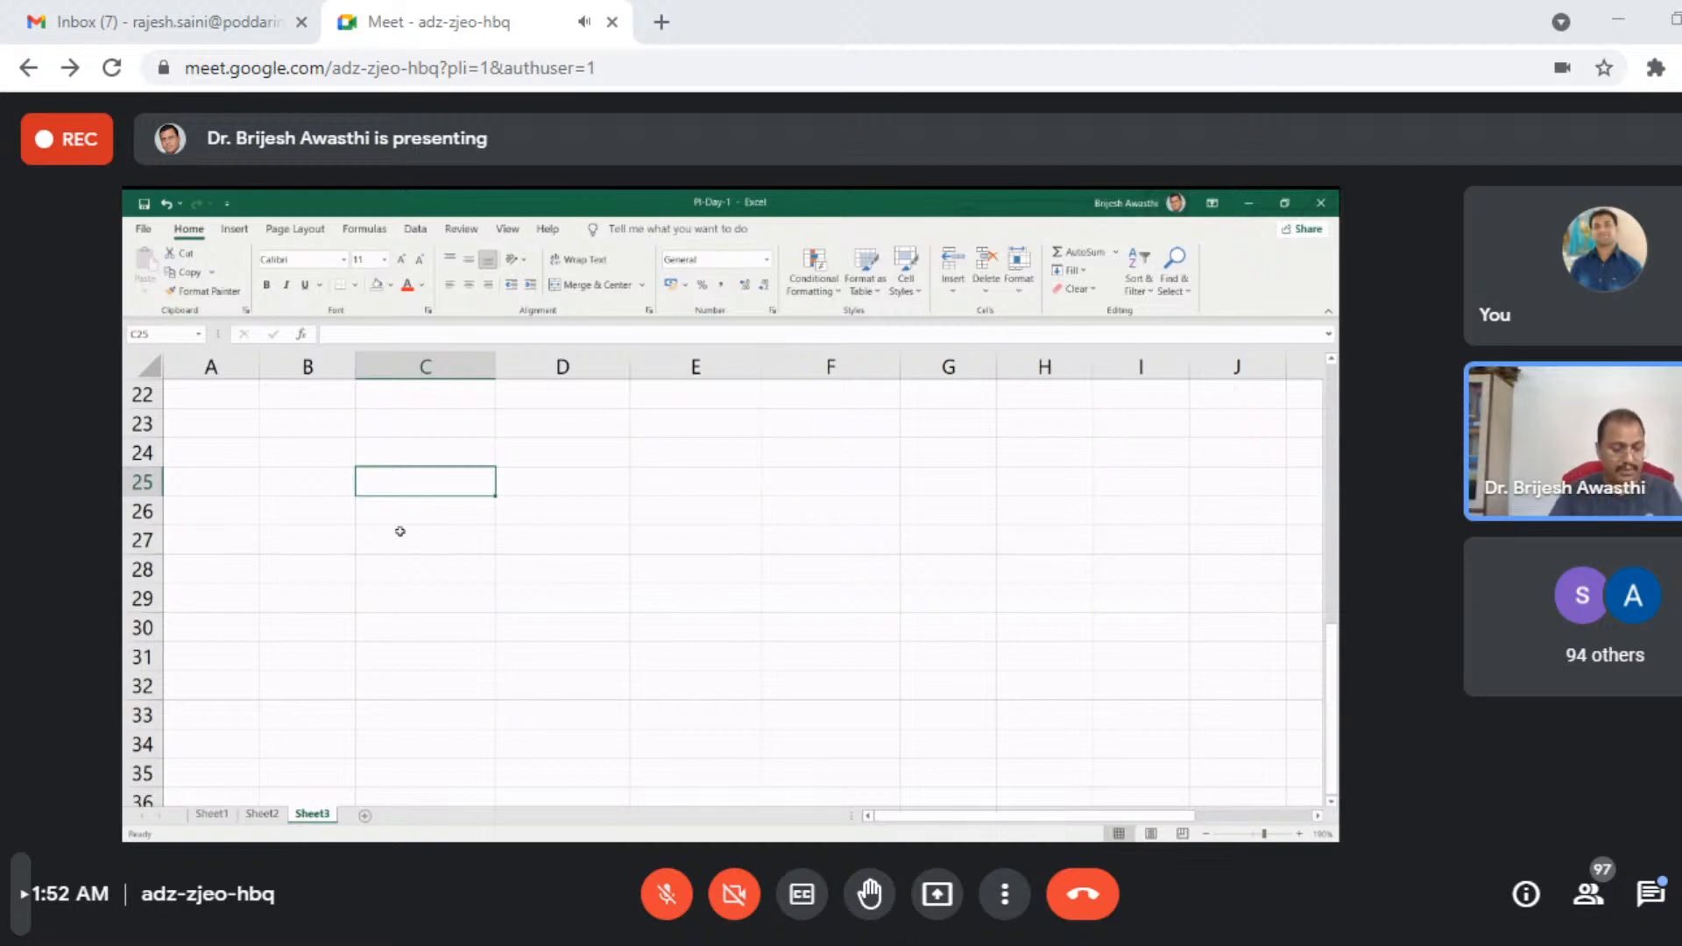
left_click(318, 456)
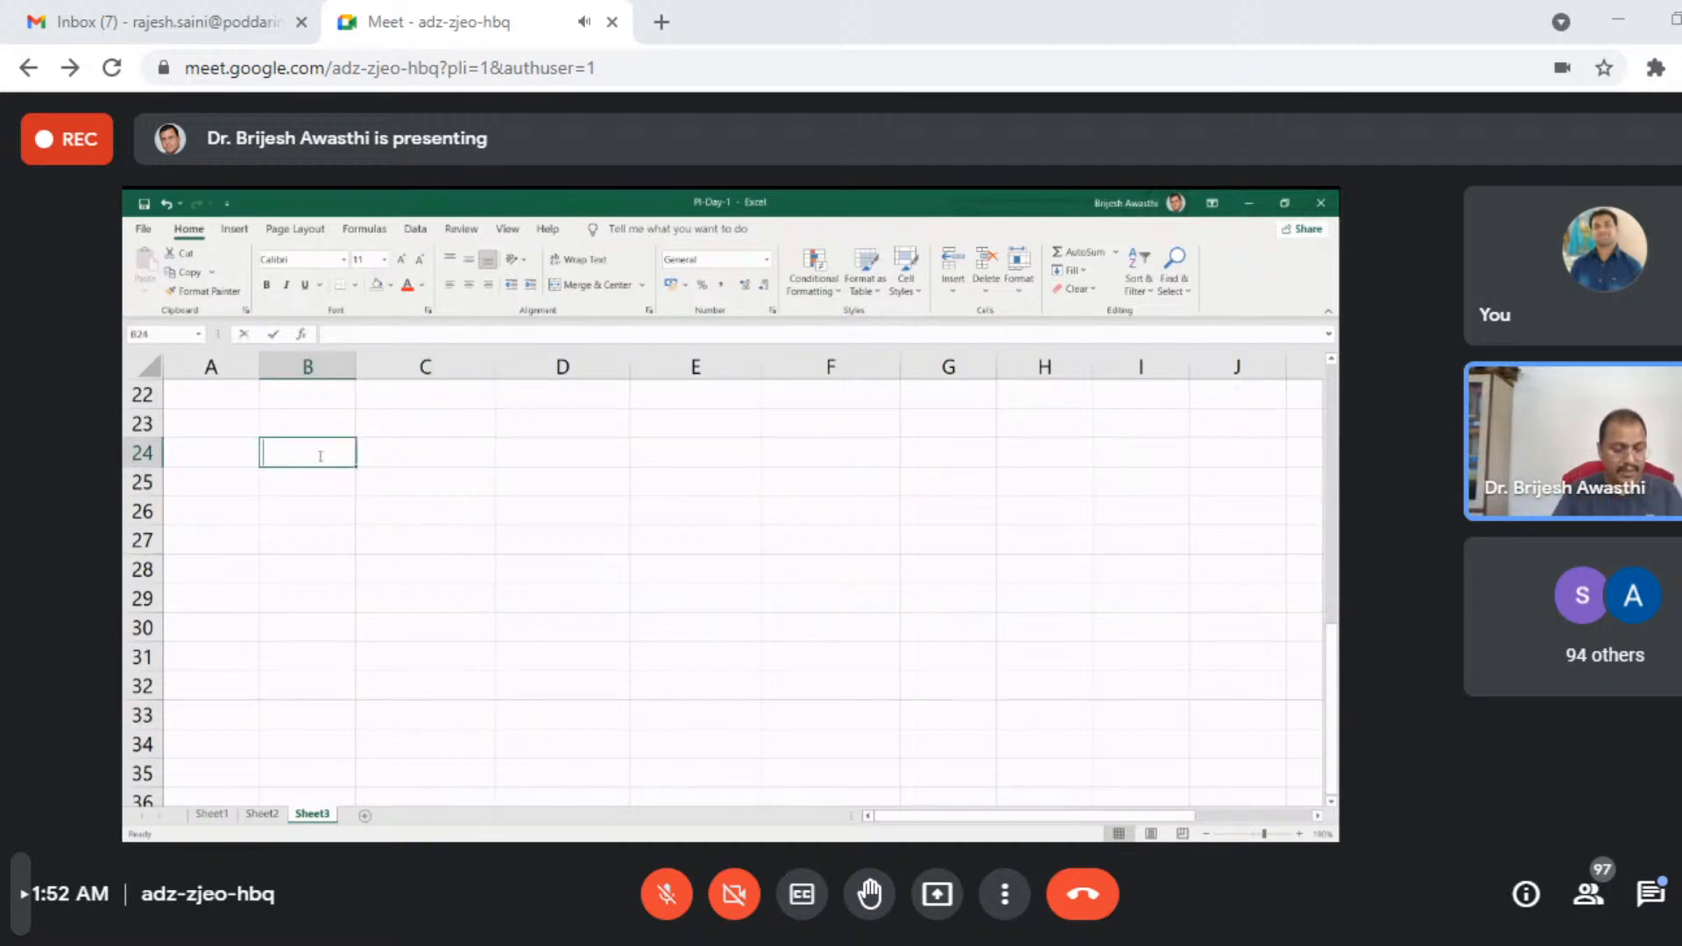
type("A")
key("Return")
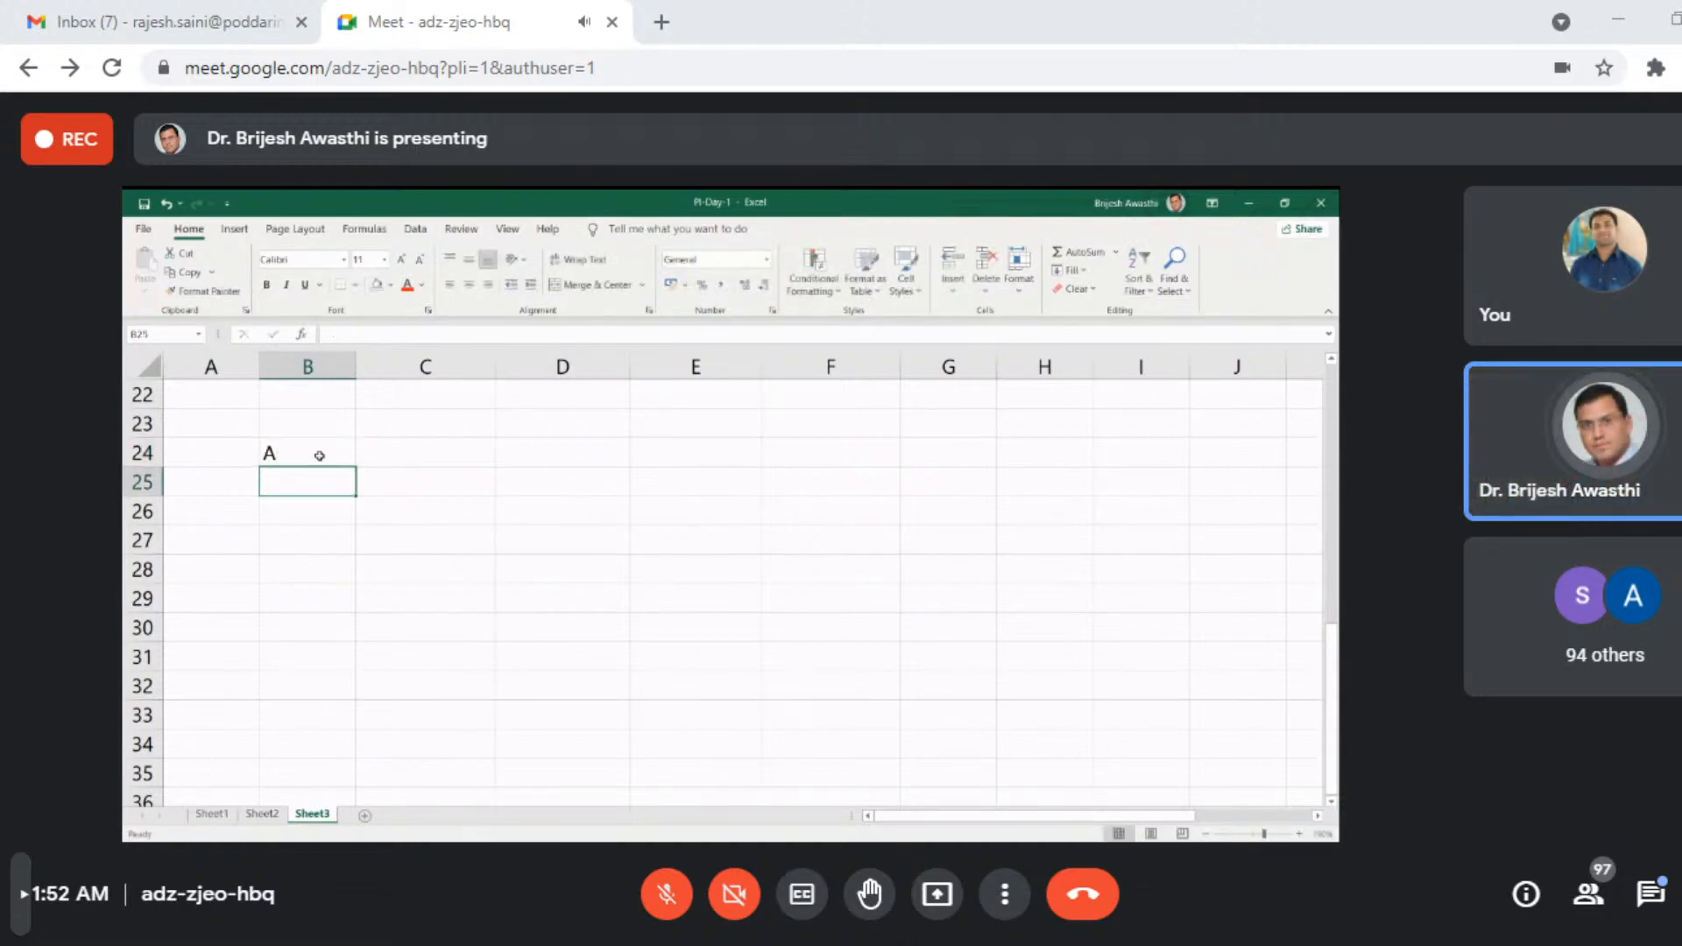
type("B")
key("Return")
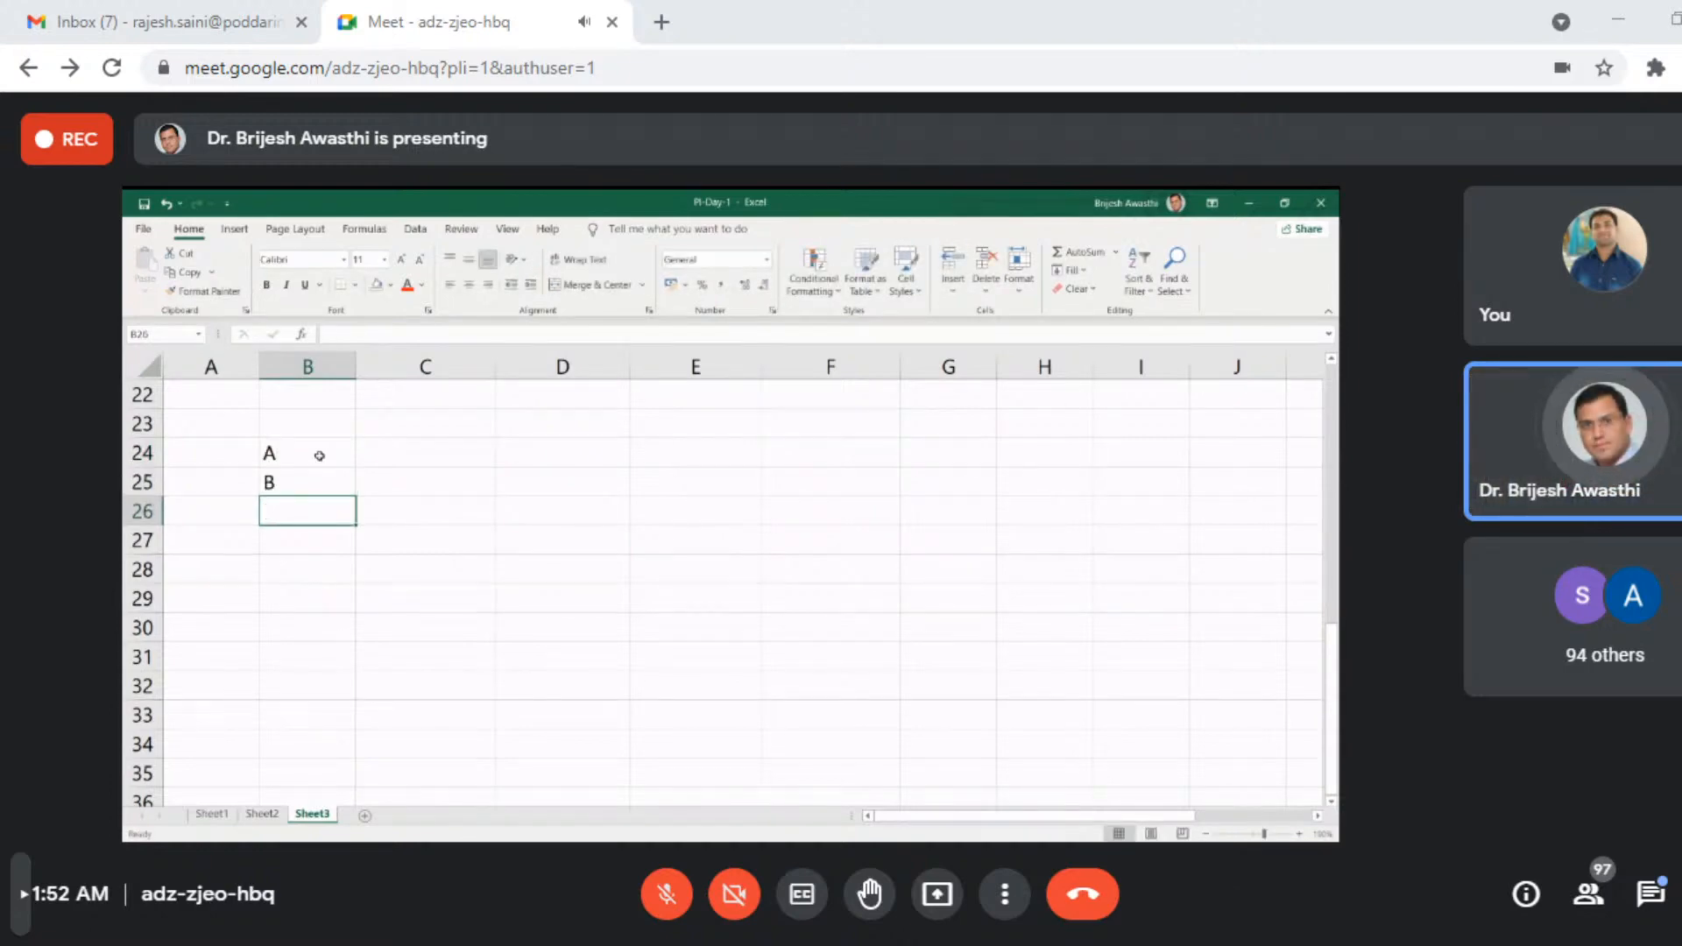
key("Return")
type("A")
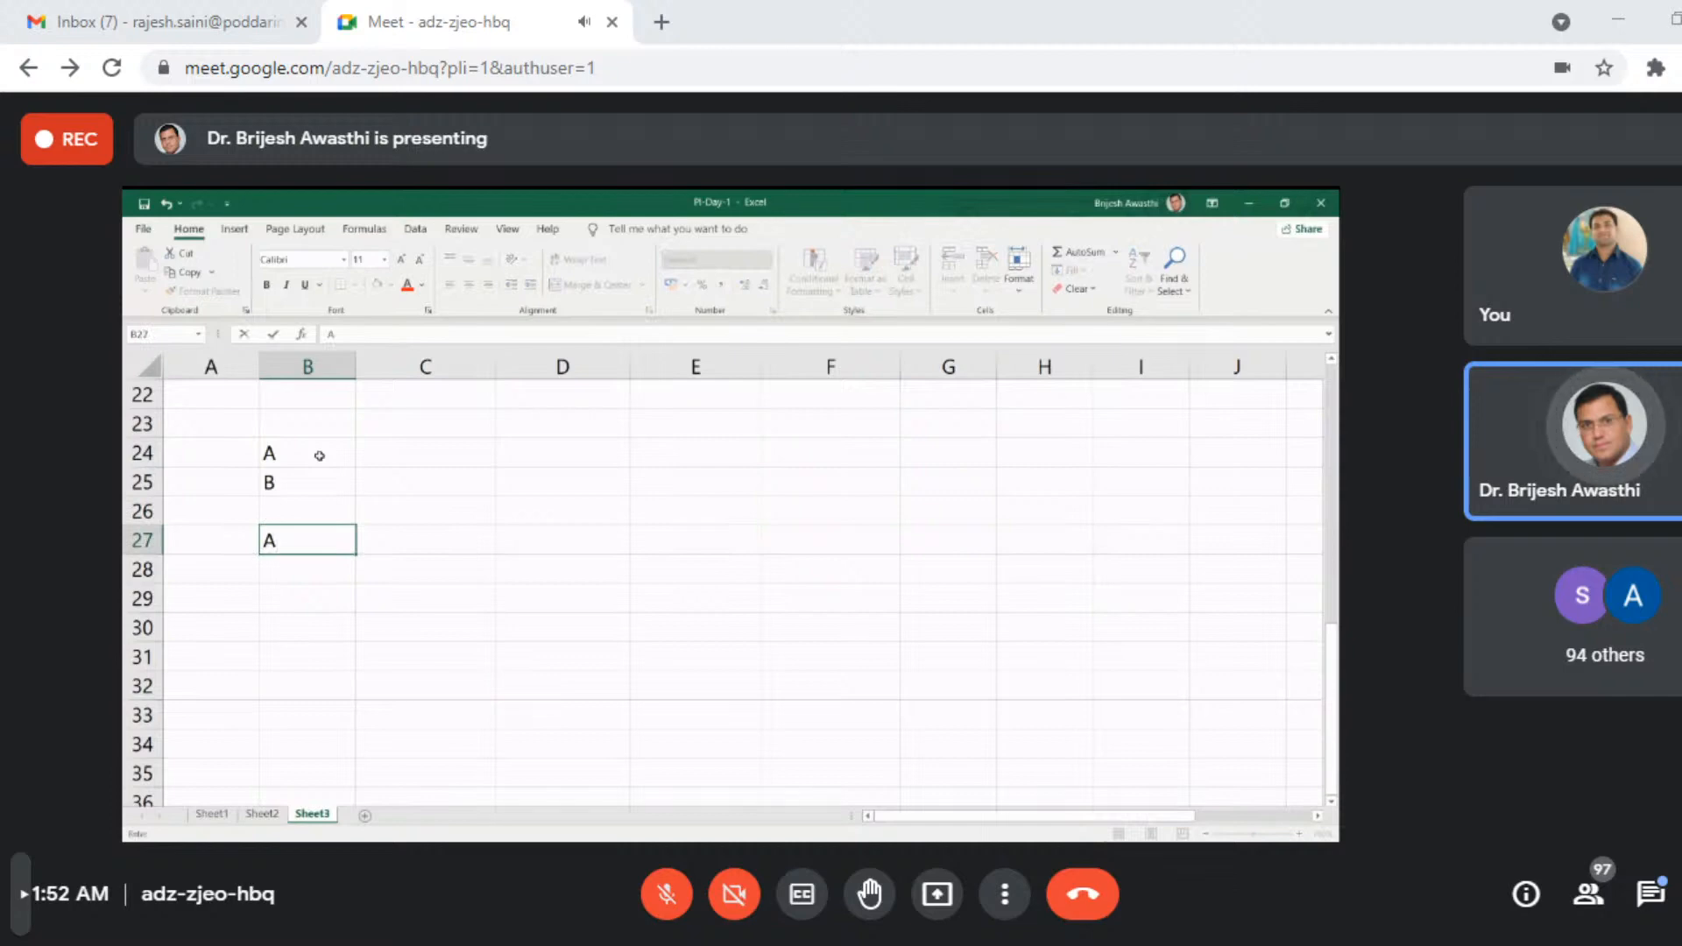
type("/B =")
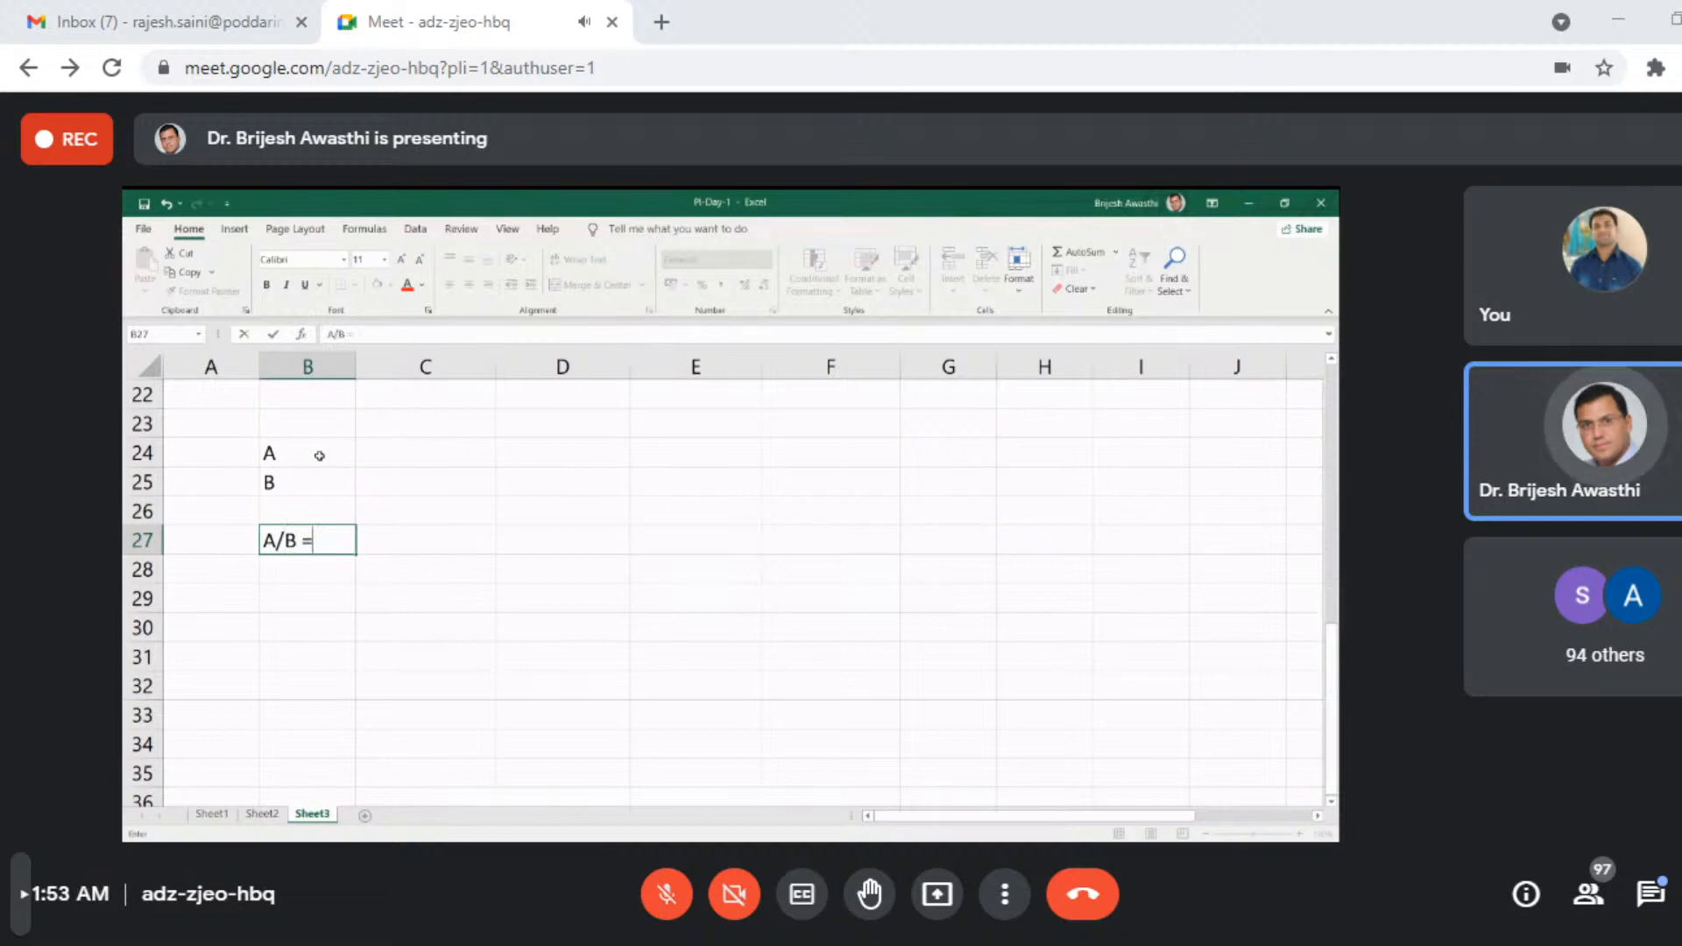
- Rewrite the labels in B24 and B25 as "A =" and "B ="
left_click(319, 455)
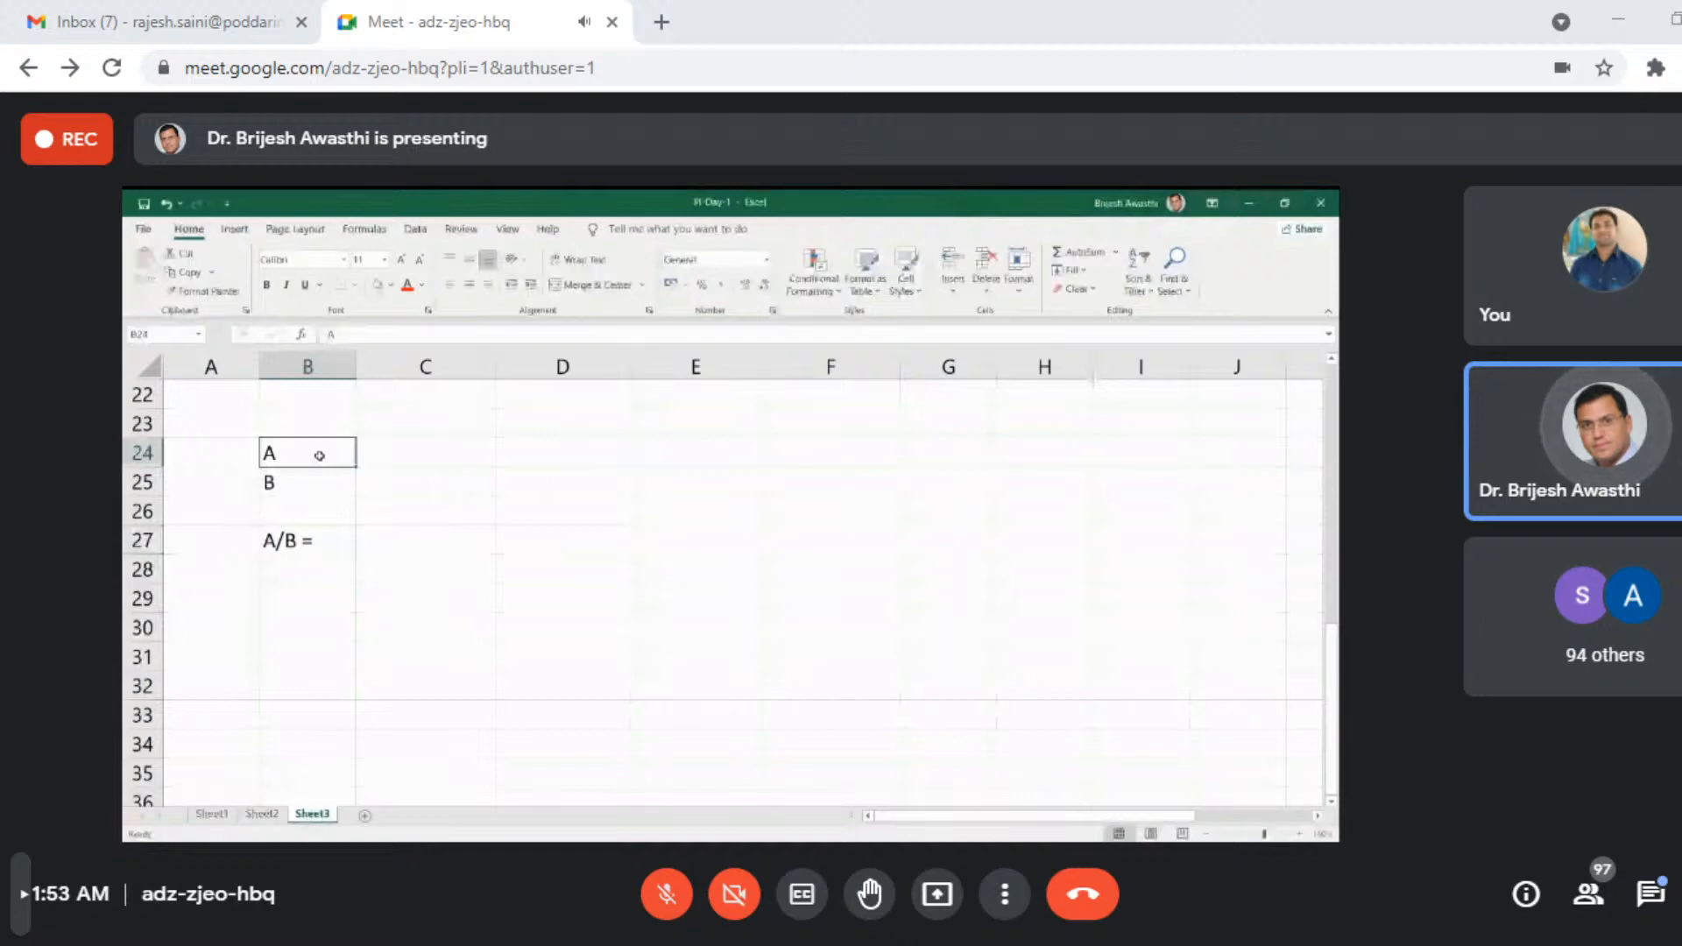
type("A =")
key("Return")
type("B =")
- Enter 10 as the value of A in C24 and 3 as the value of B in C25
left_click(432, 450)
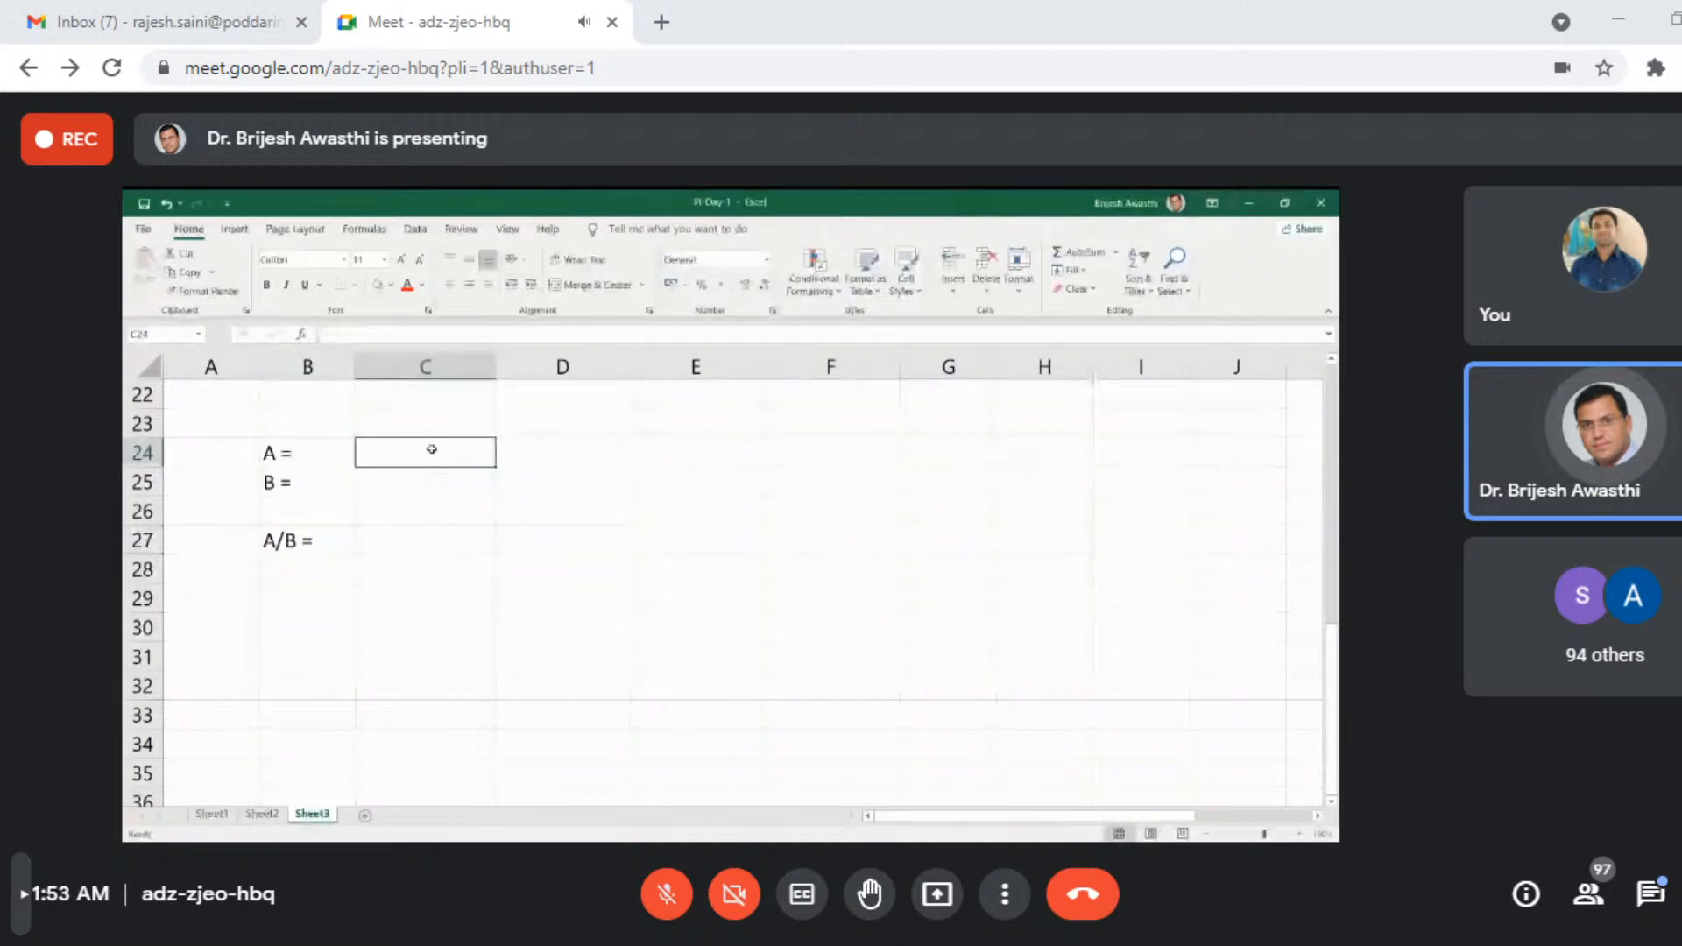
type("10")
key("Return")
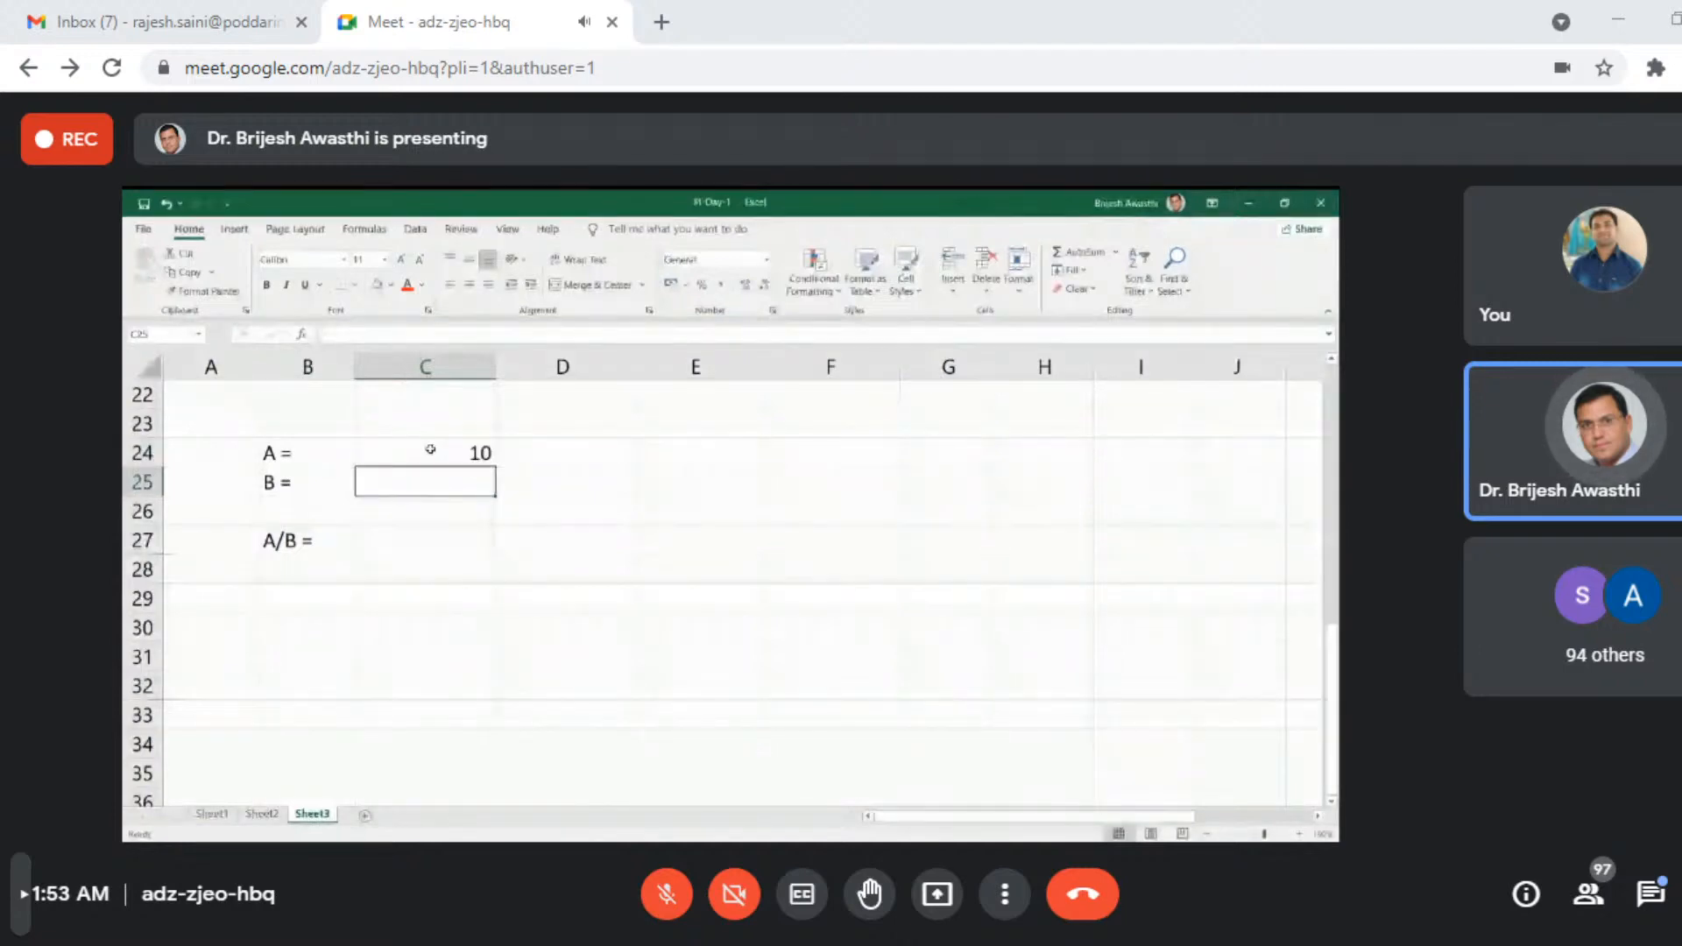
type("3")
key("Return")
key("Return")
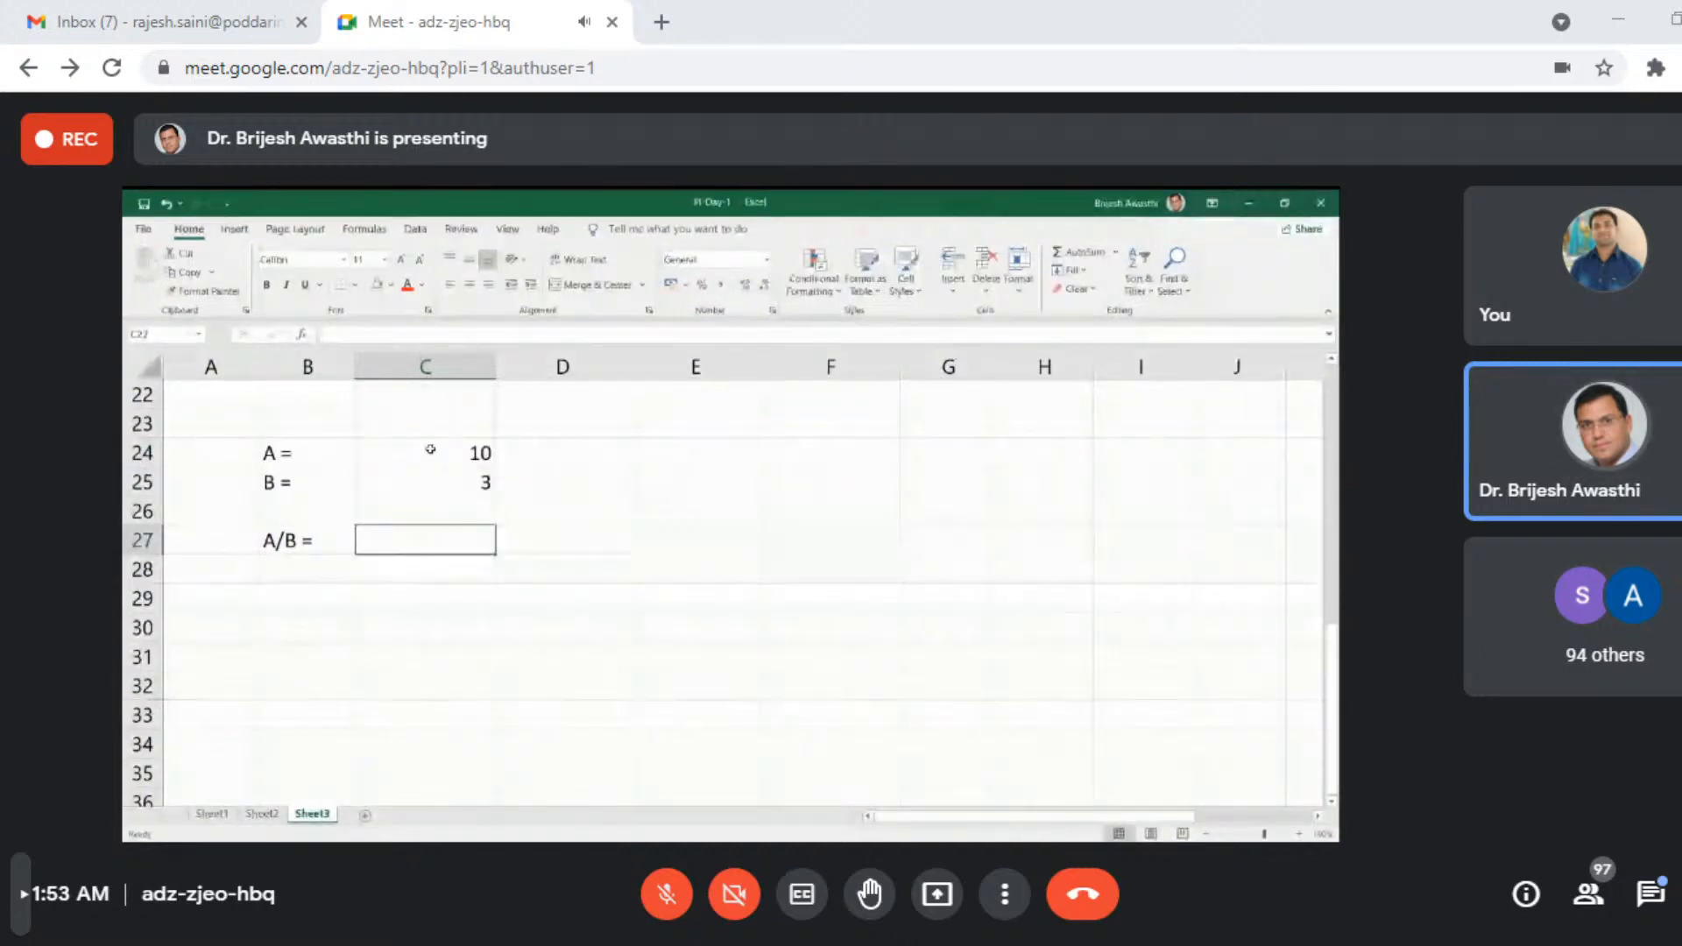
- Divide A by B in cell C27 with the formula =C24/C25
type("=")
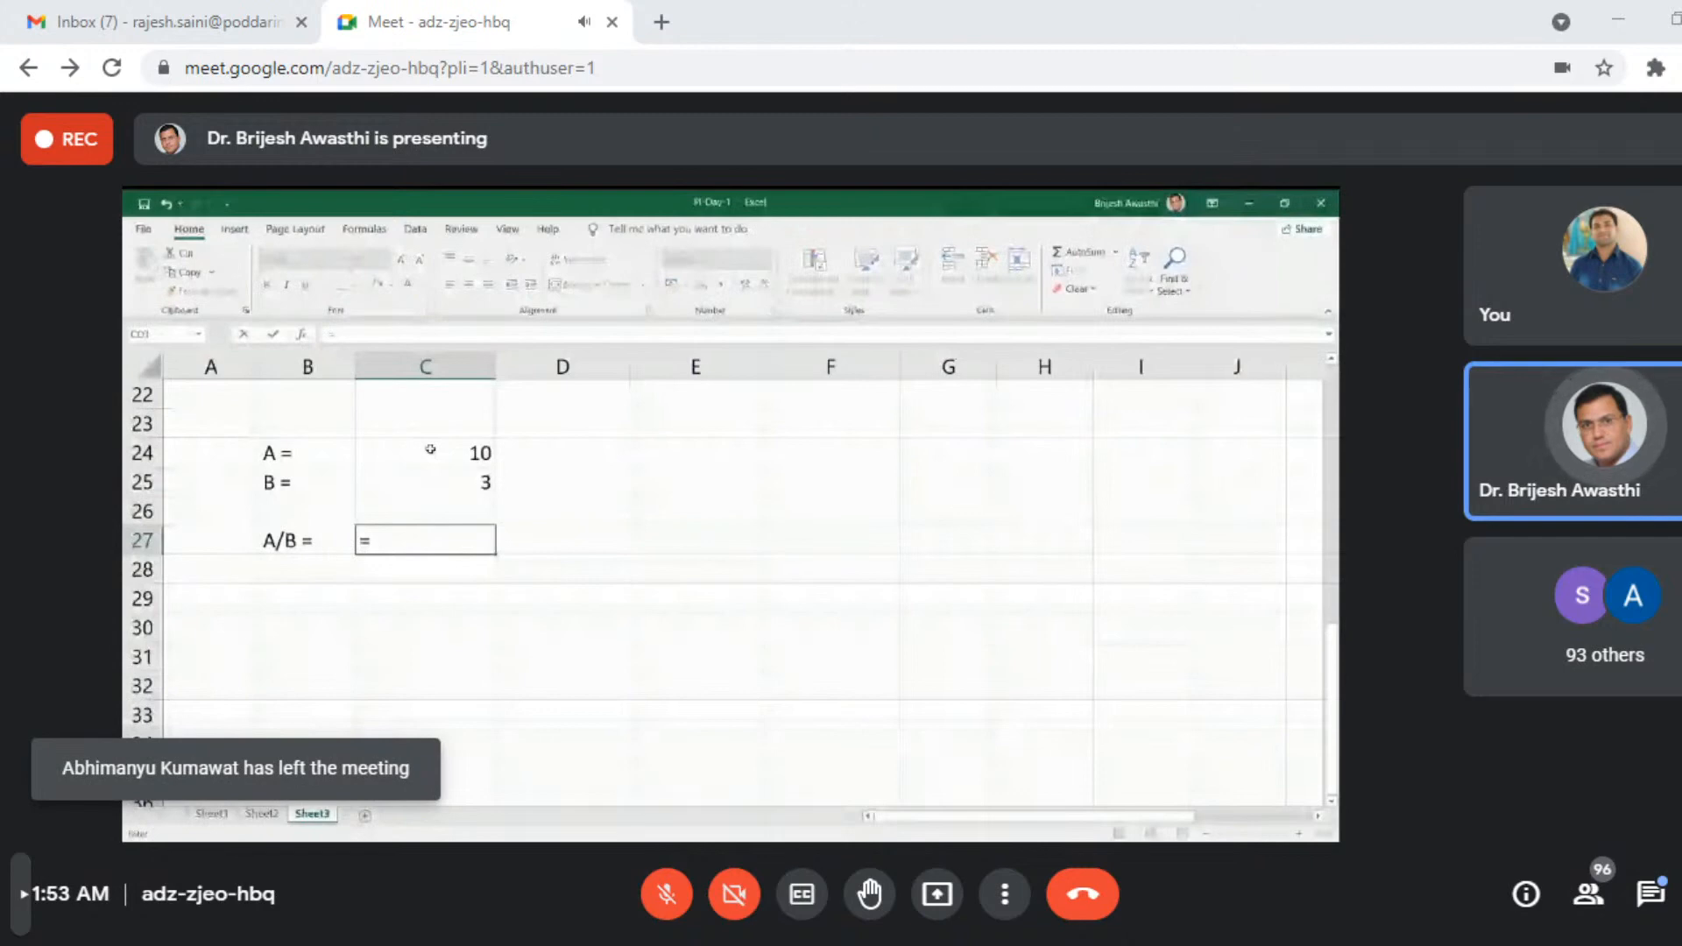
left_click(465, 452)
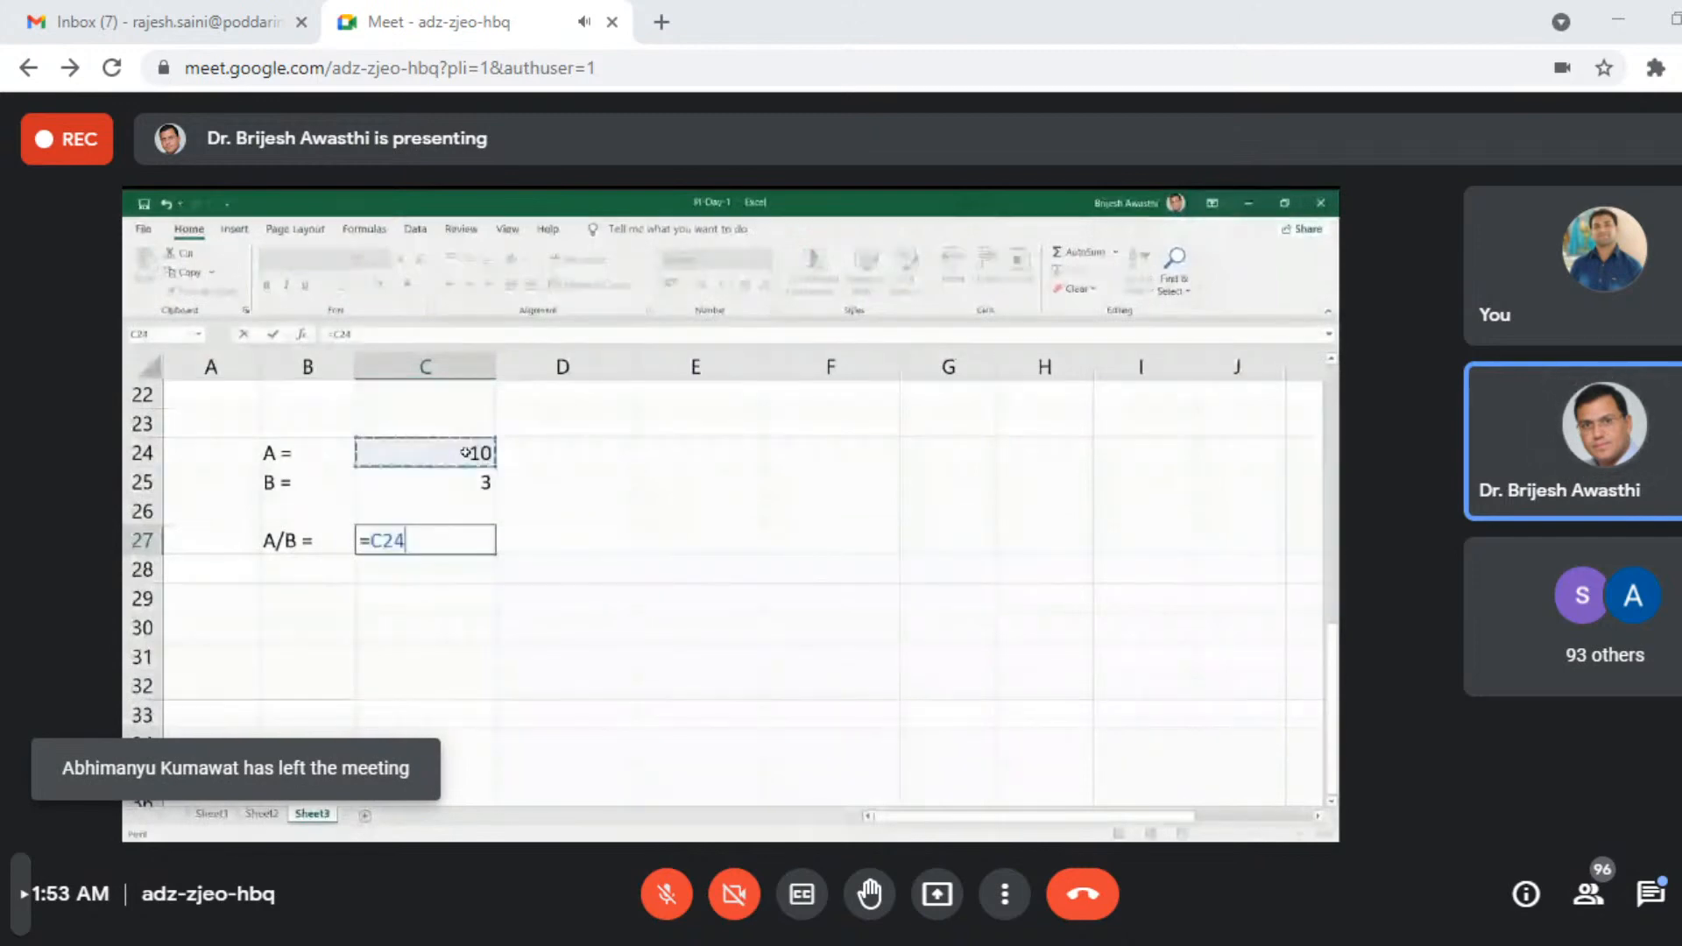
type("/")
left_click(466, 481)
key("Return")
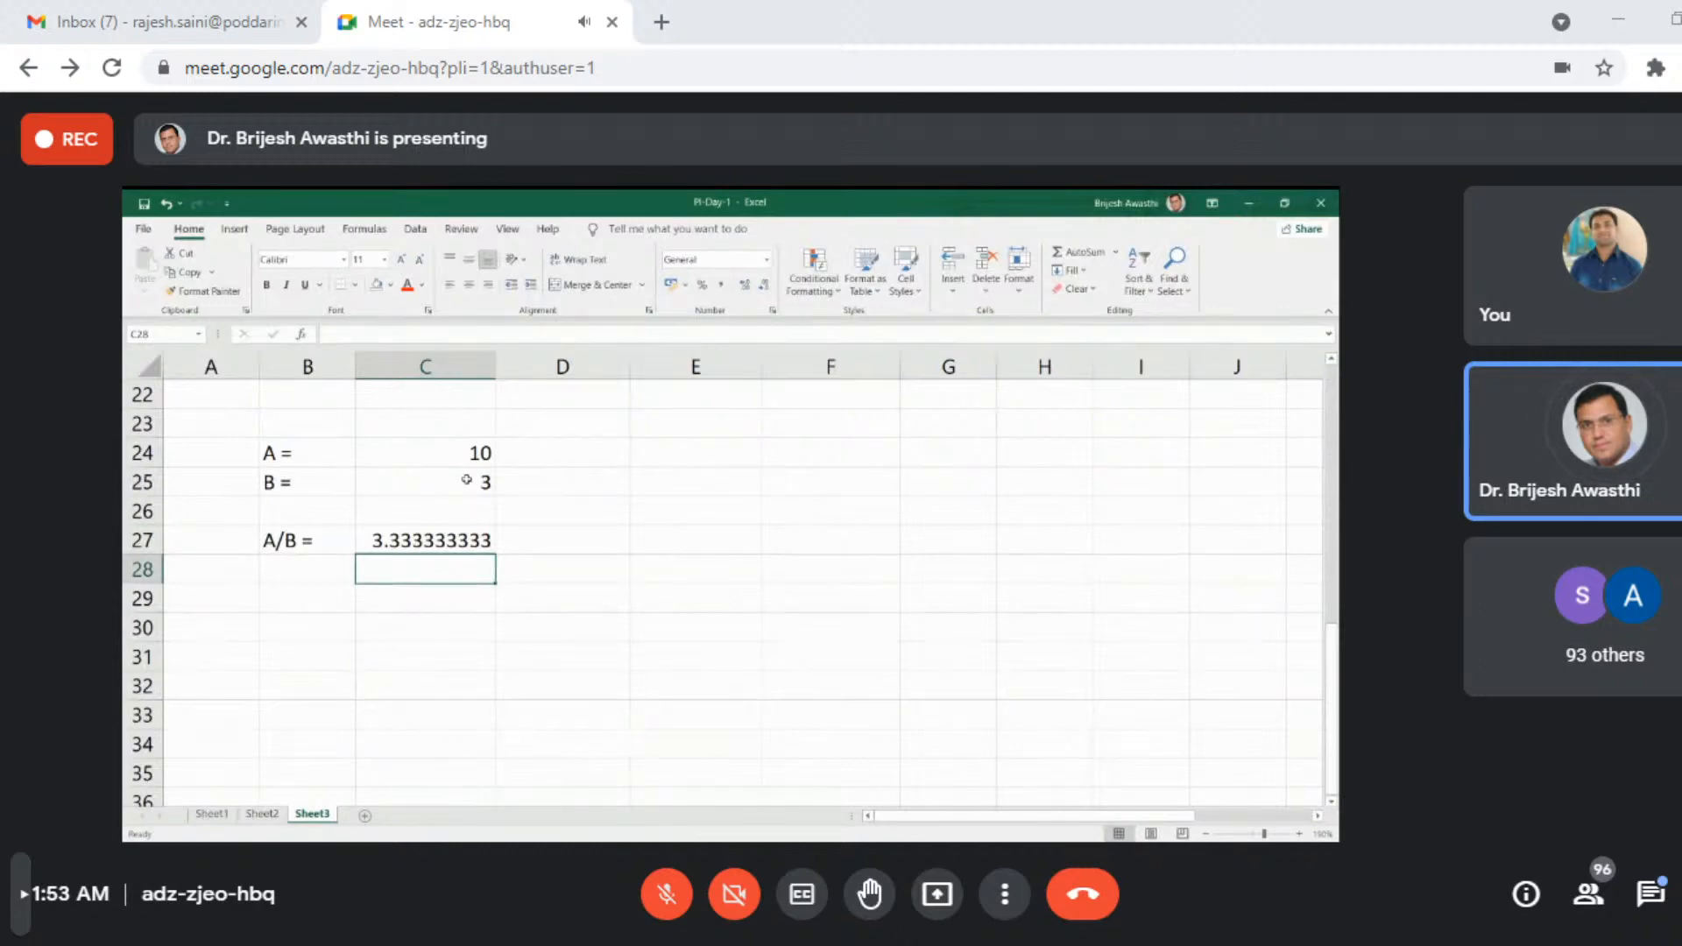
- Enter the label "int =" in cell E27, on the same row as the A/B result
left_click(689, 535)
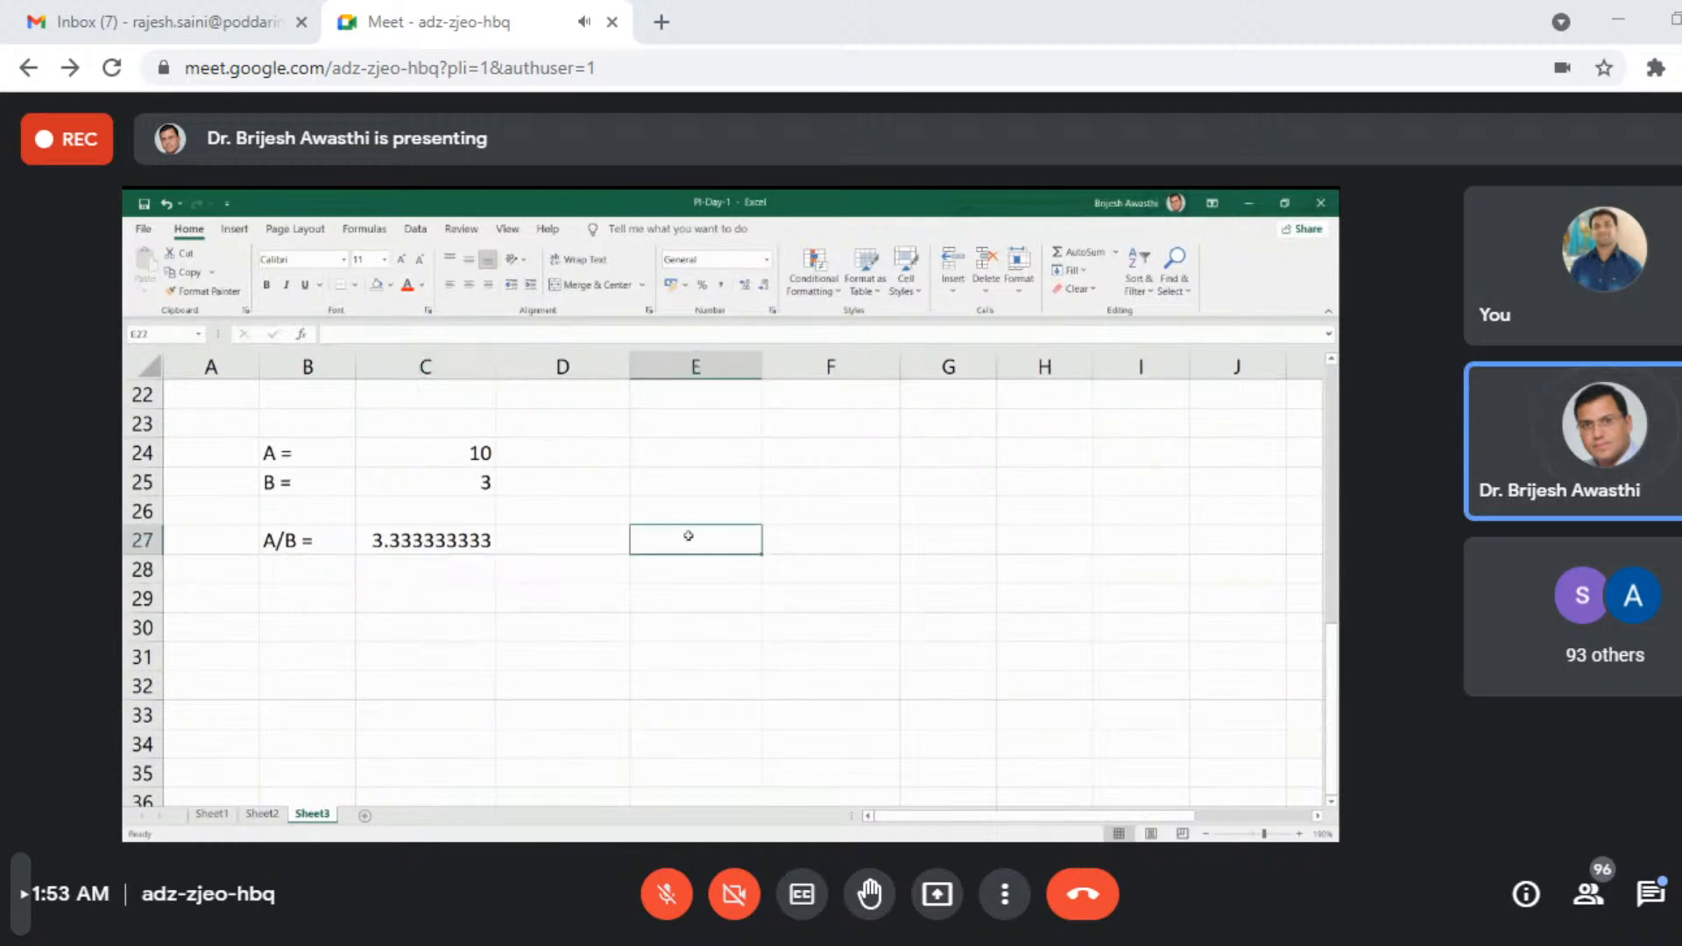
type("i")
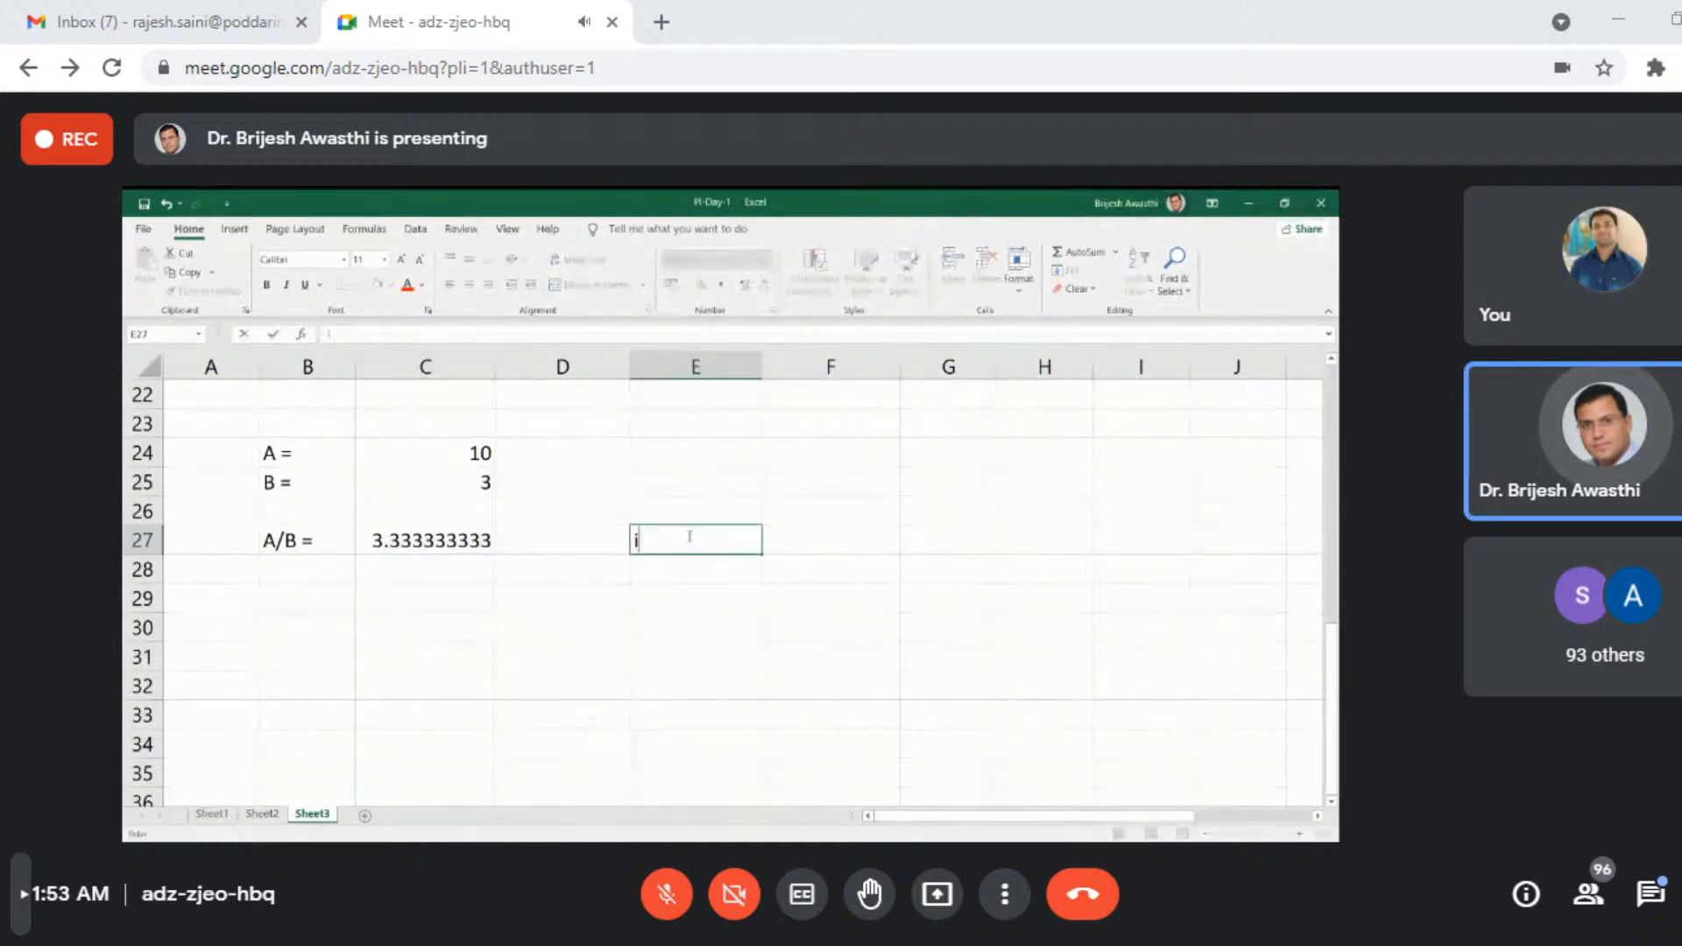
type("nt =")
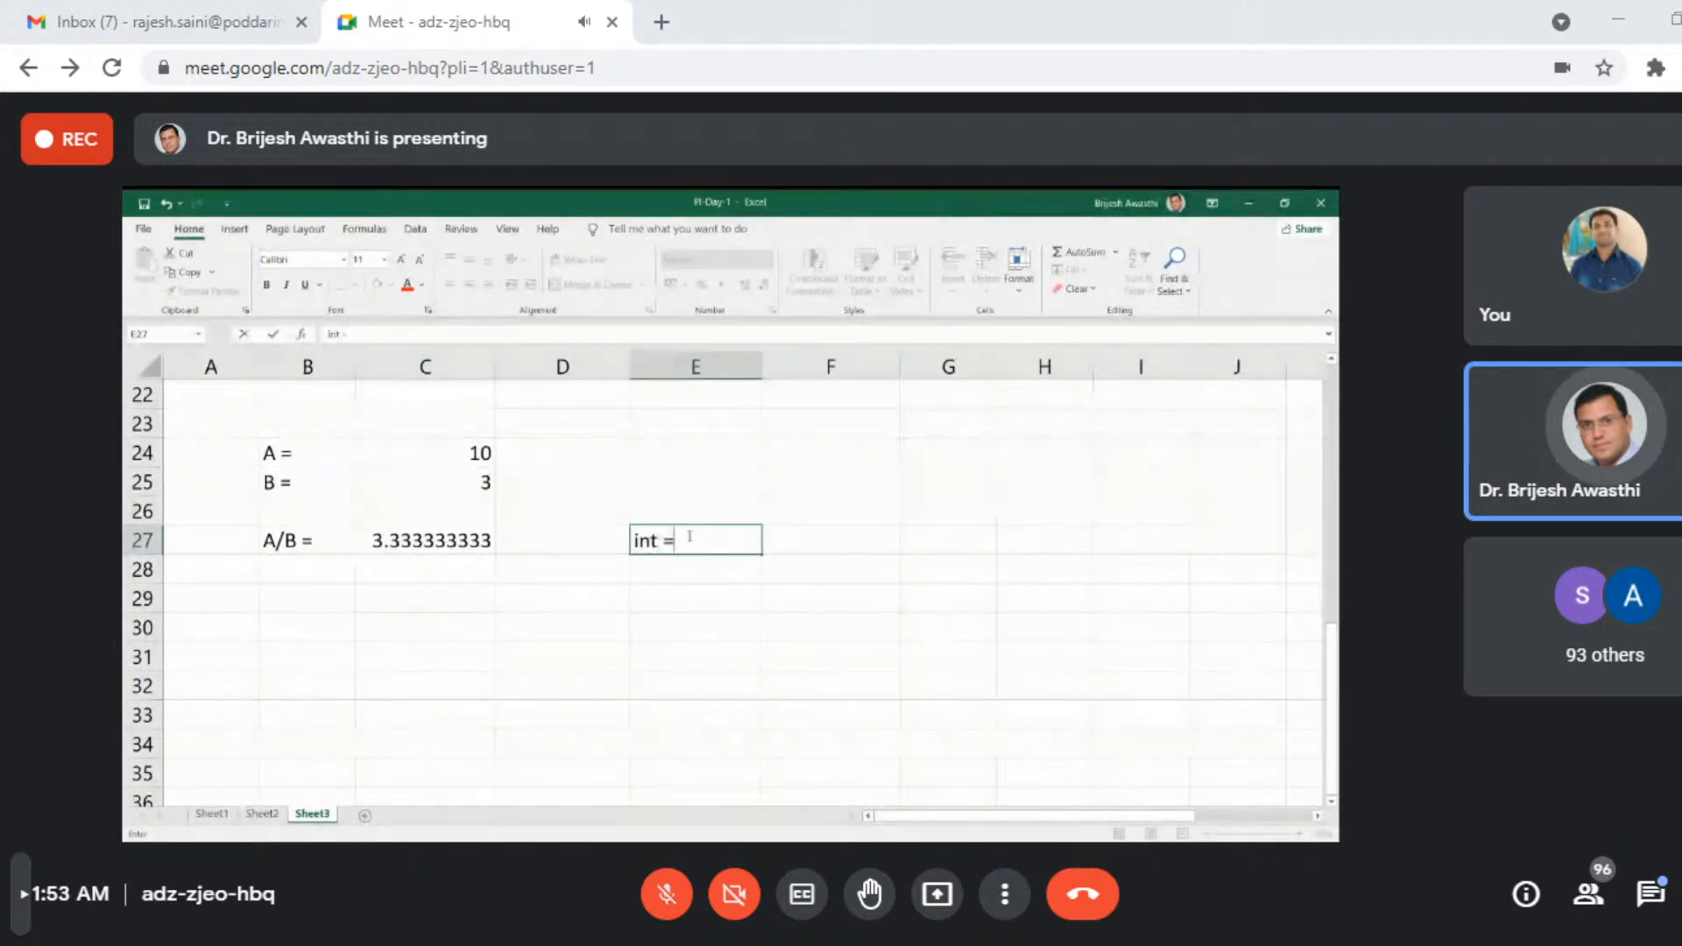
key("Return")
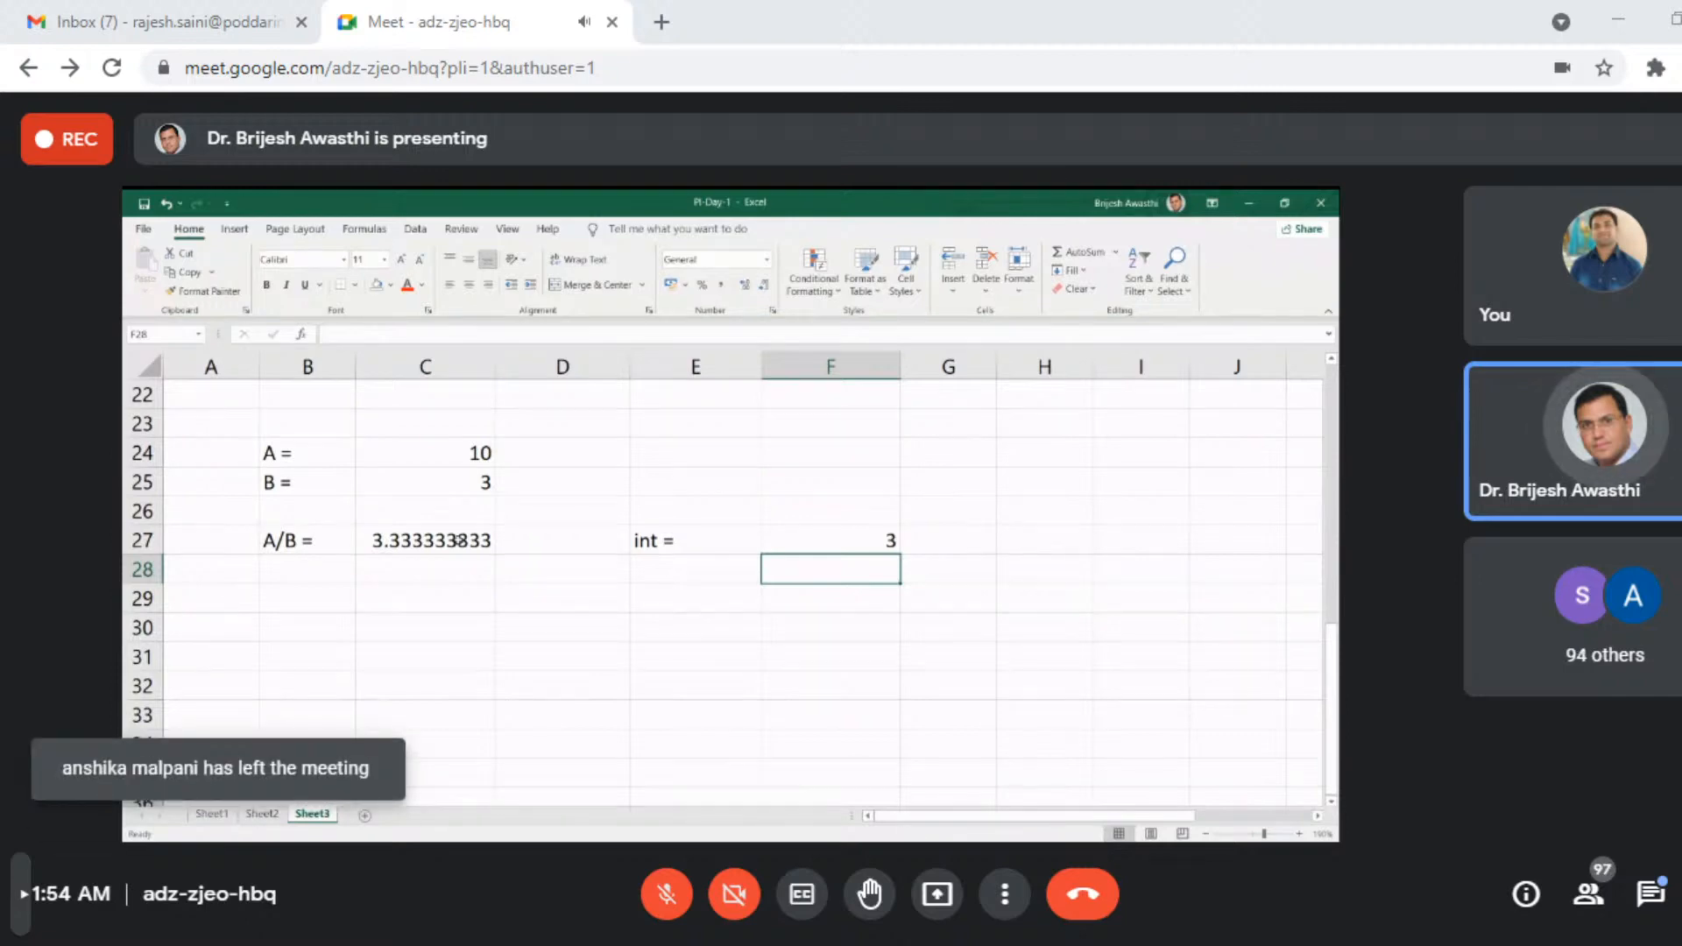
- Try the values 11 and 17 for A in cell C24 to test the division and integer results
left_click(457, 454)
type("1")
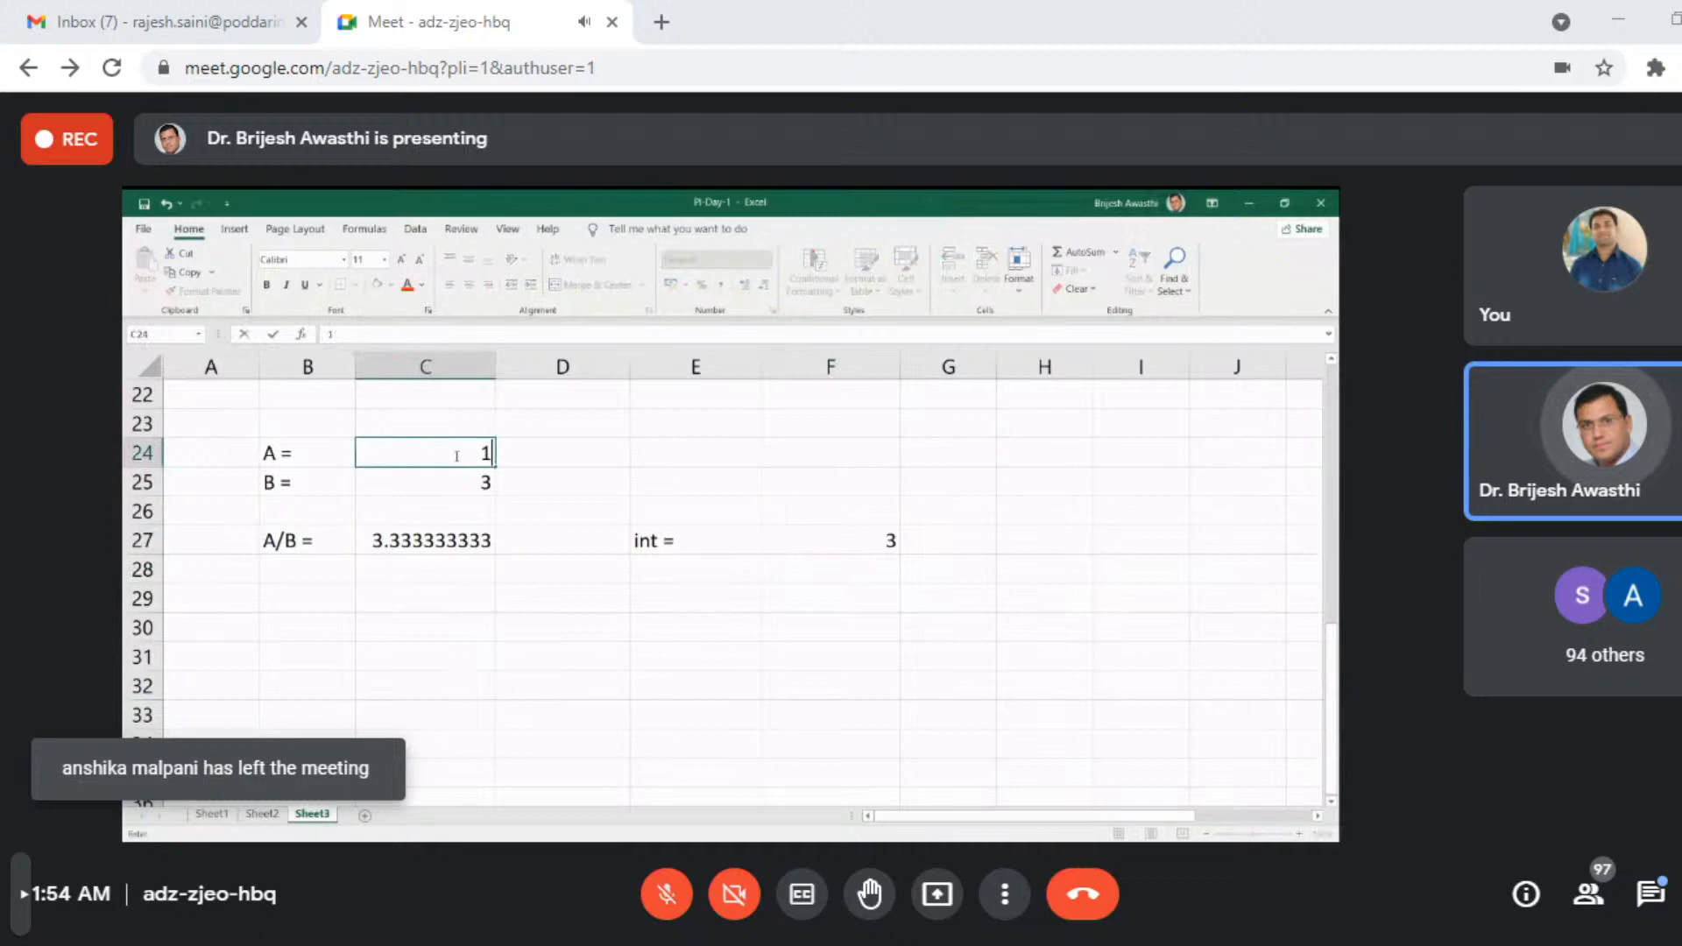
type("1")
key("Return")
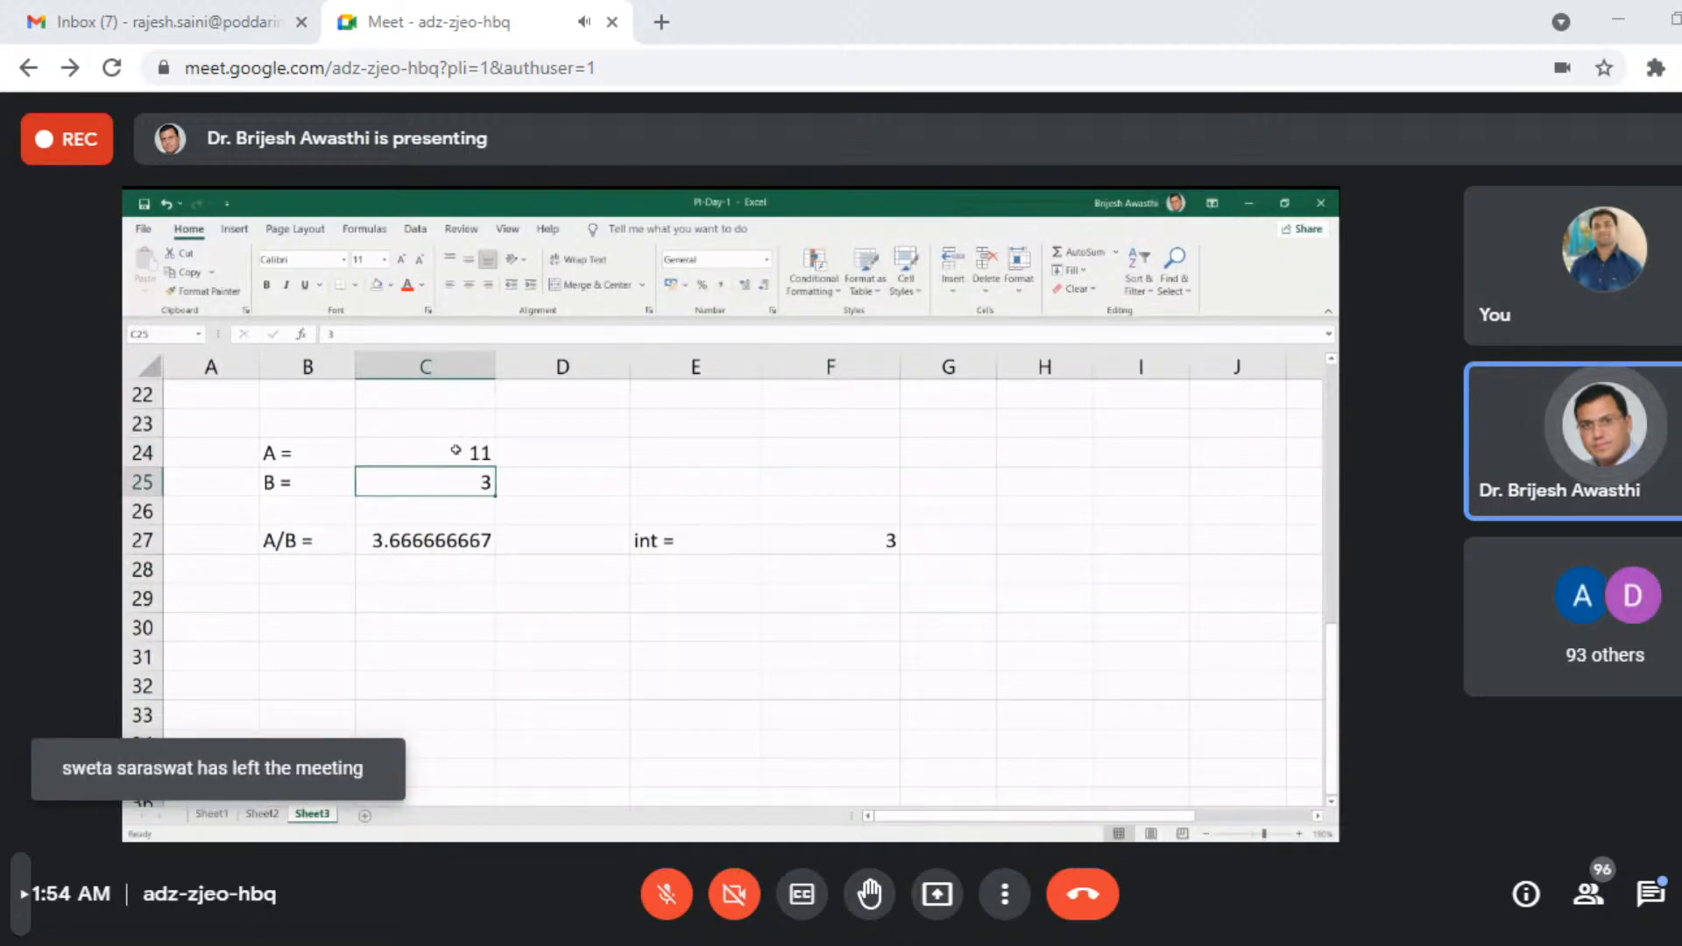
left_click(455, 451)
type("17")
key("Return")
- Set A in cell C24 to 21 and select the A/B formula in C27
left_click(455, 445)
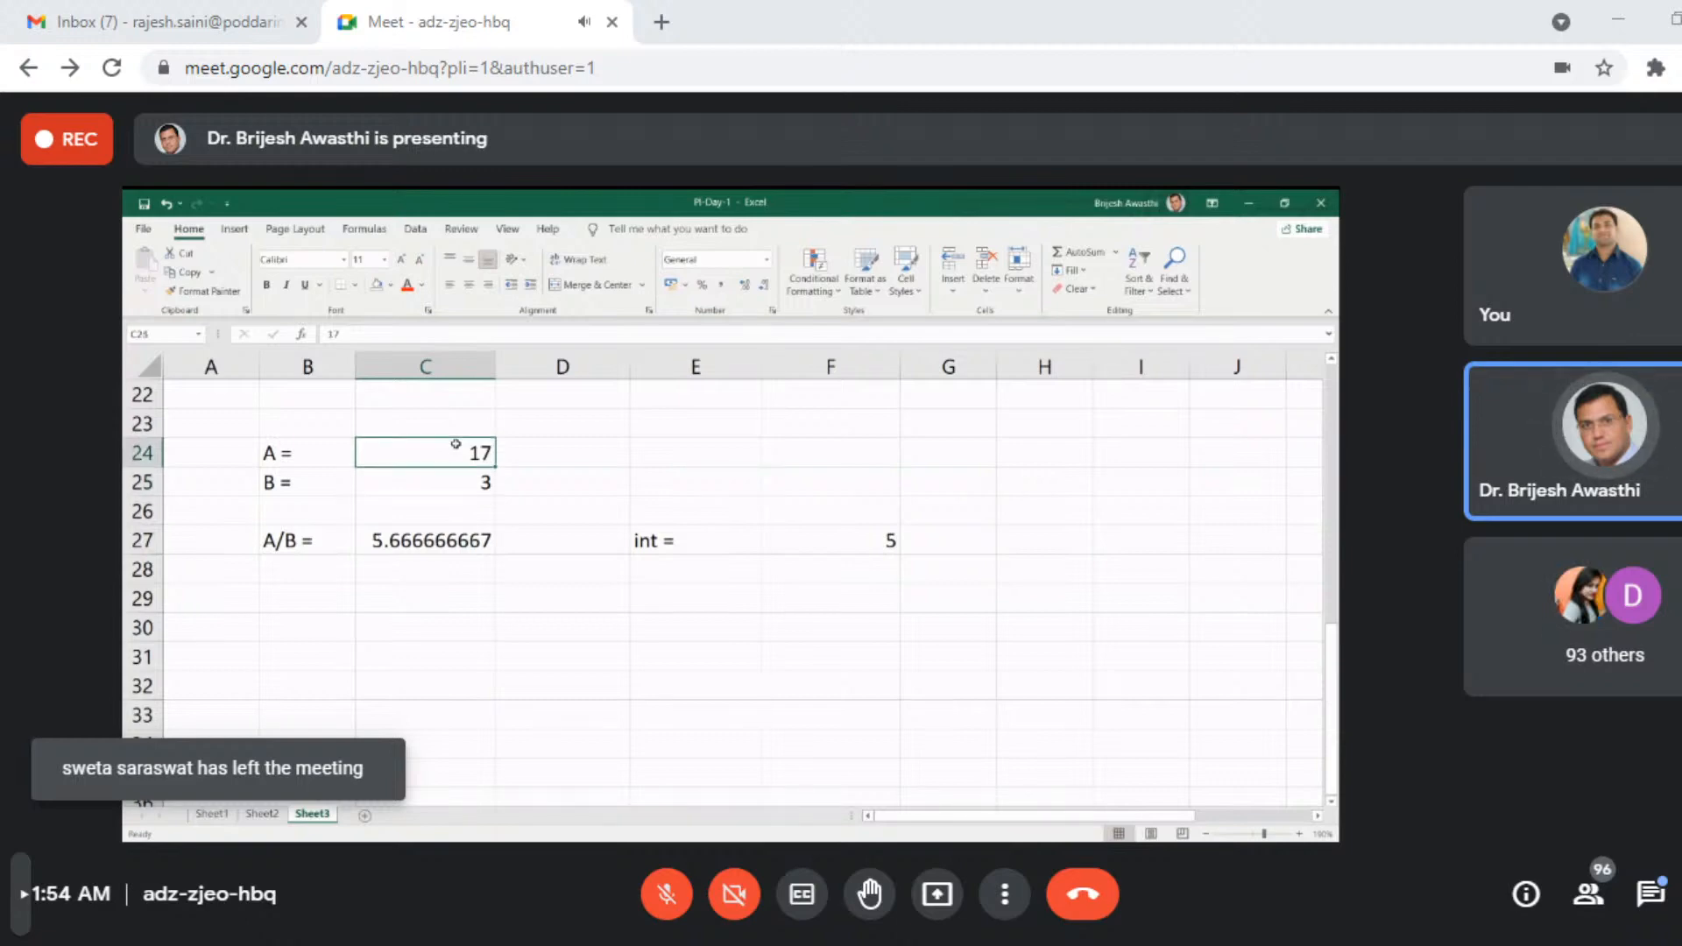
type("21")
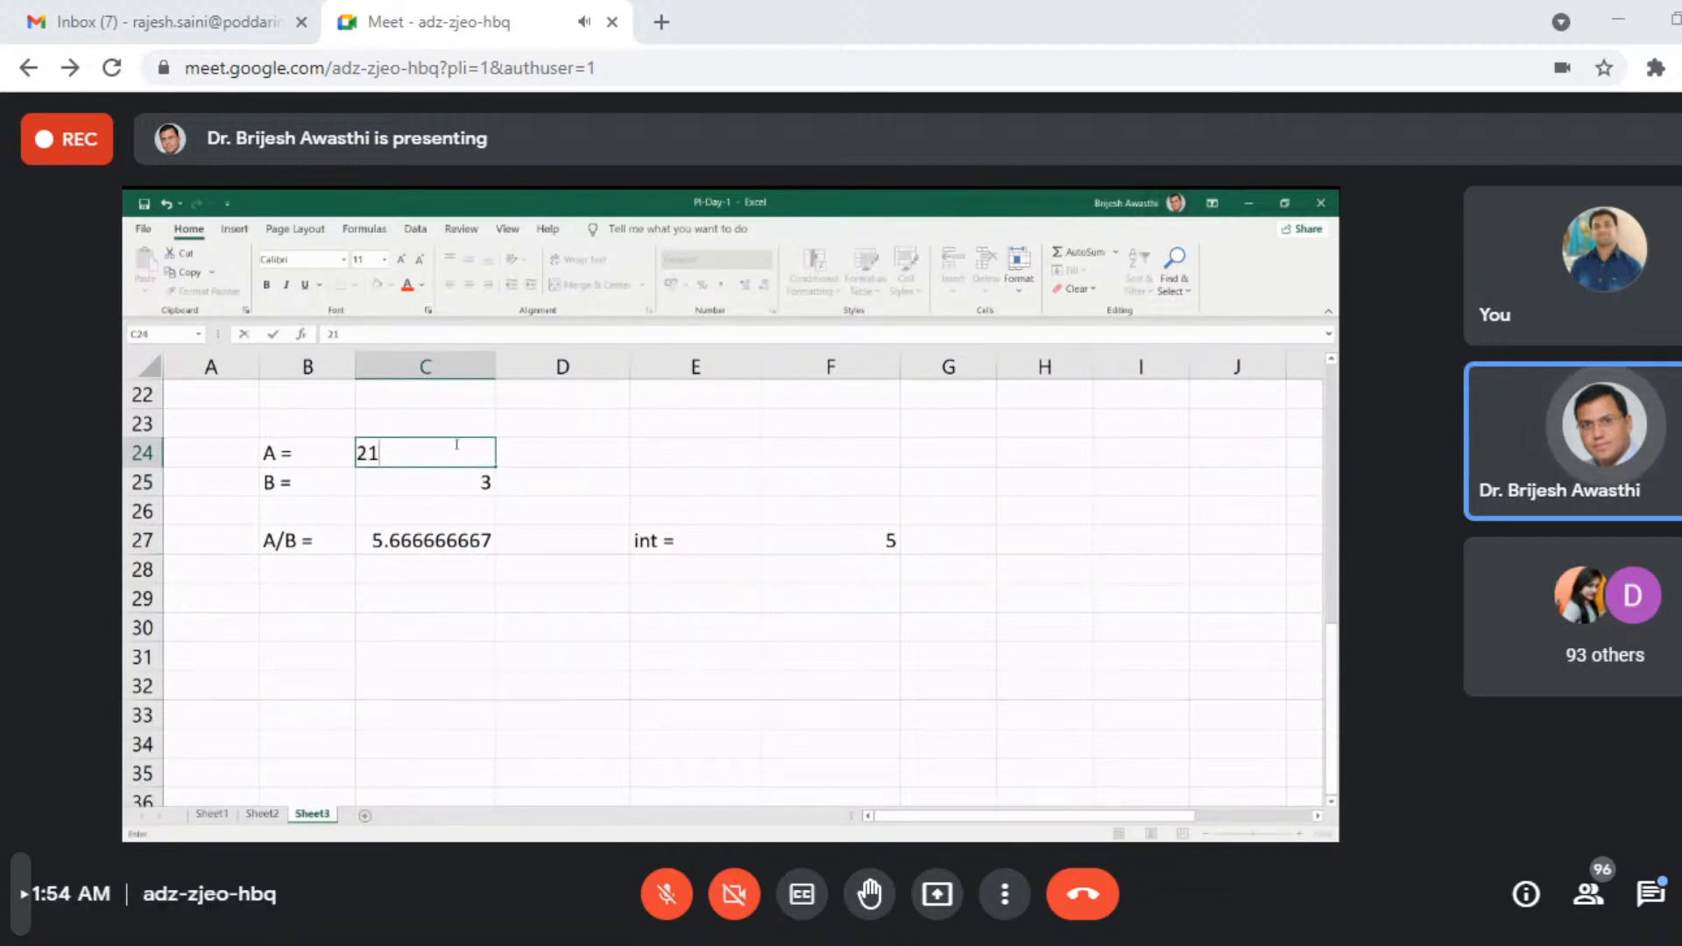
left_click(436, 545)
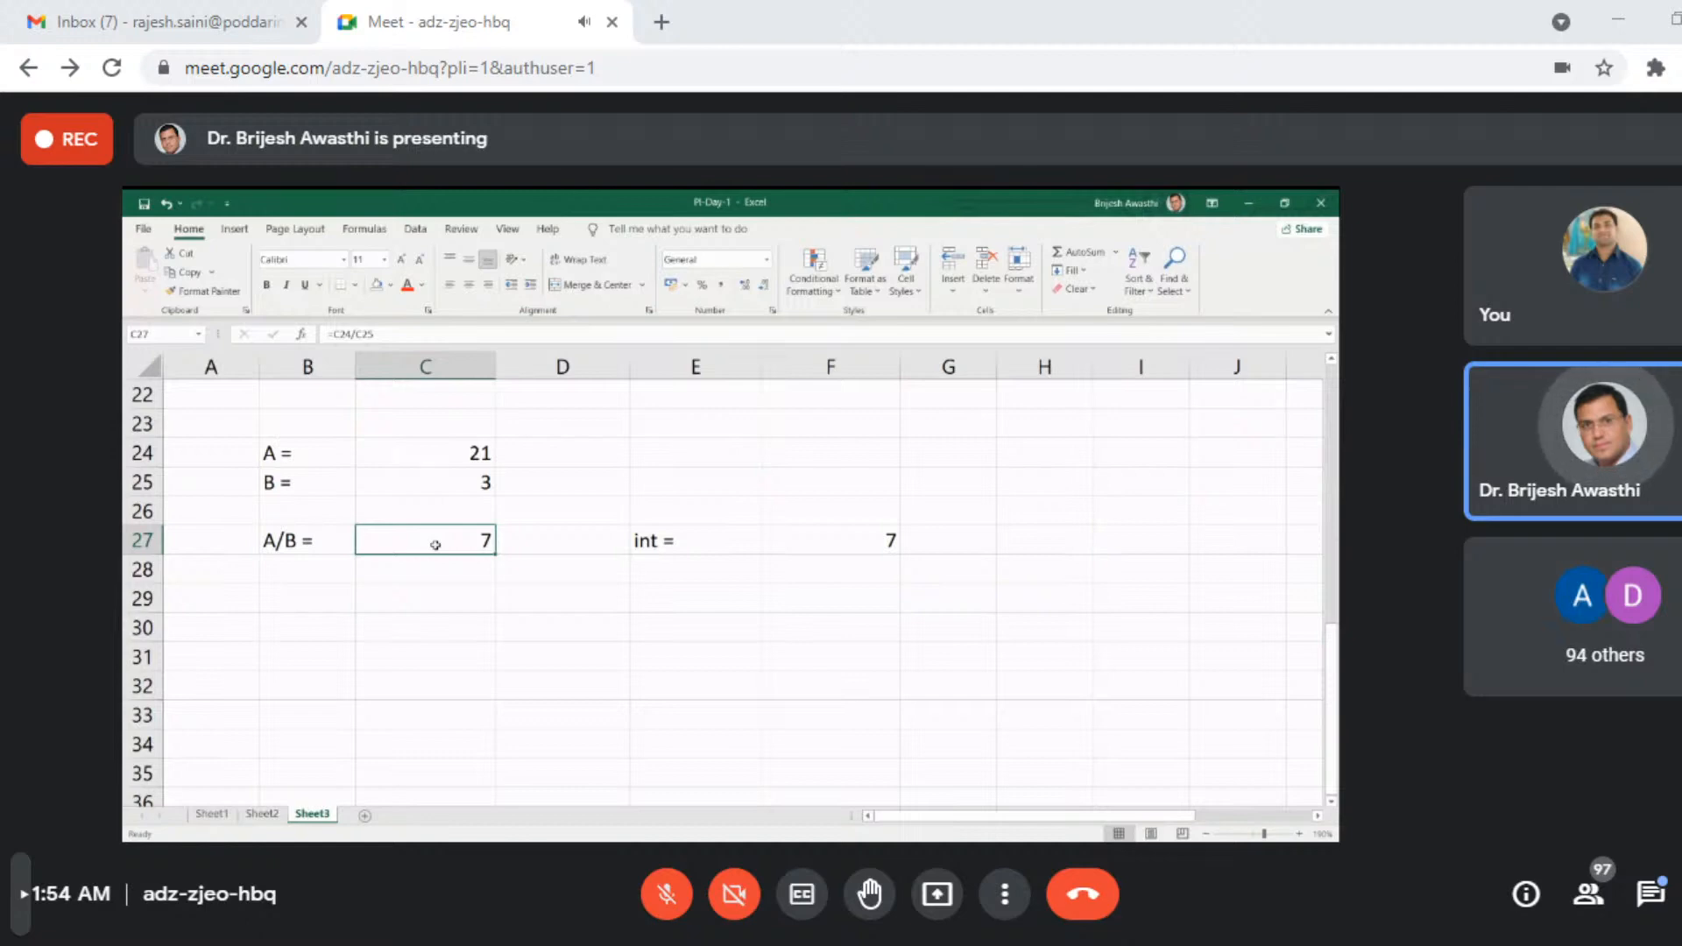
- Enter the label "Rem" for the remainder in cell E29, two rows below "int ="
left_click(649, 598)
type("Rem")
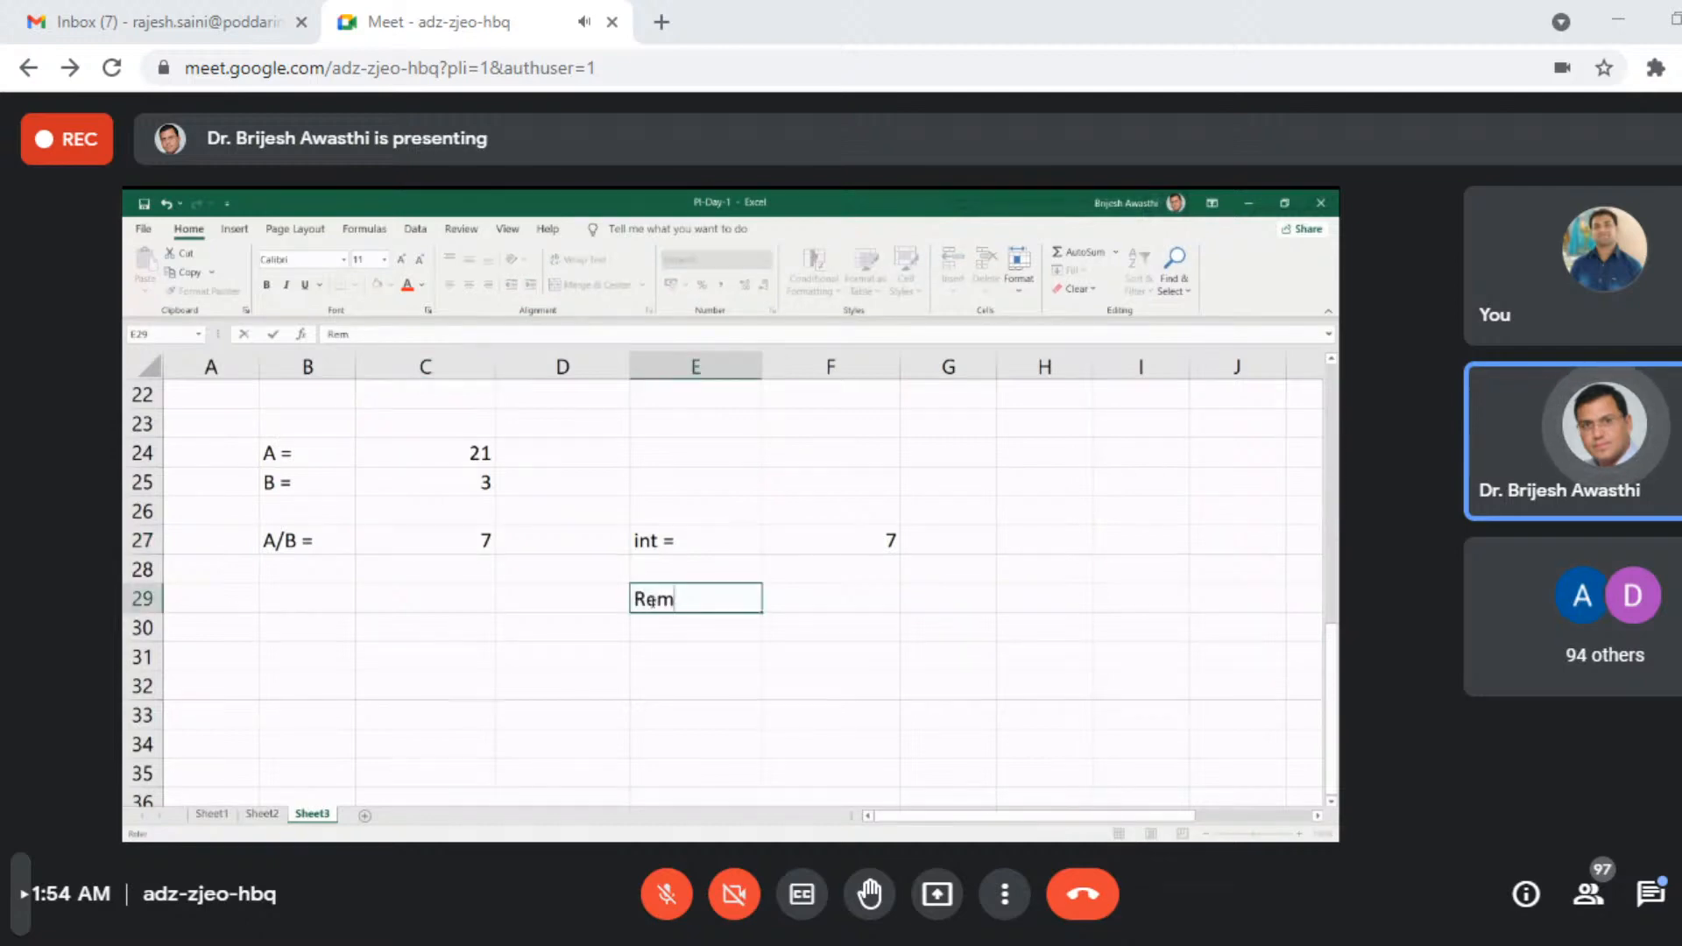
key("Tab")
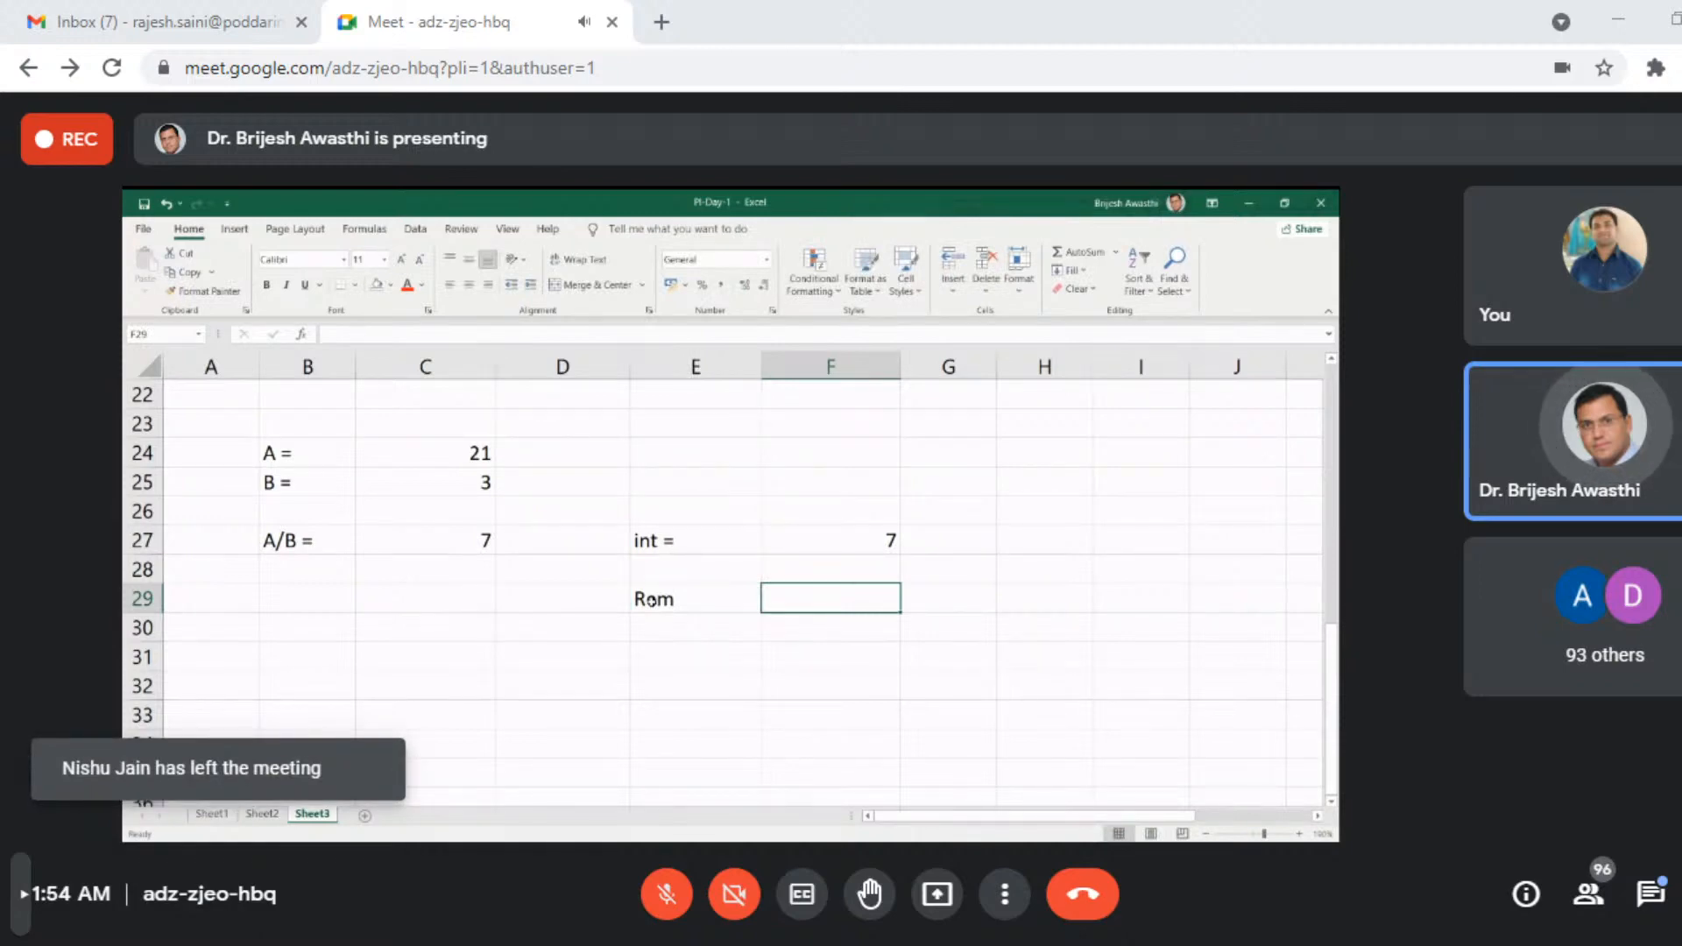
- Set the value of A in cell C24 to 10
left_click(433, 453)
type("10")
key("Return")
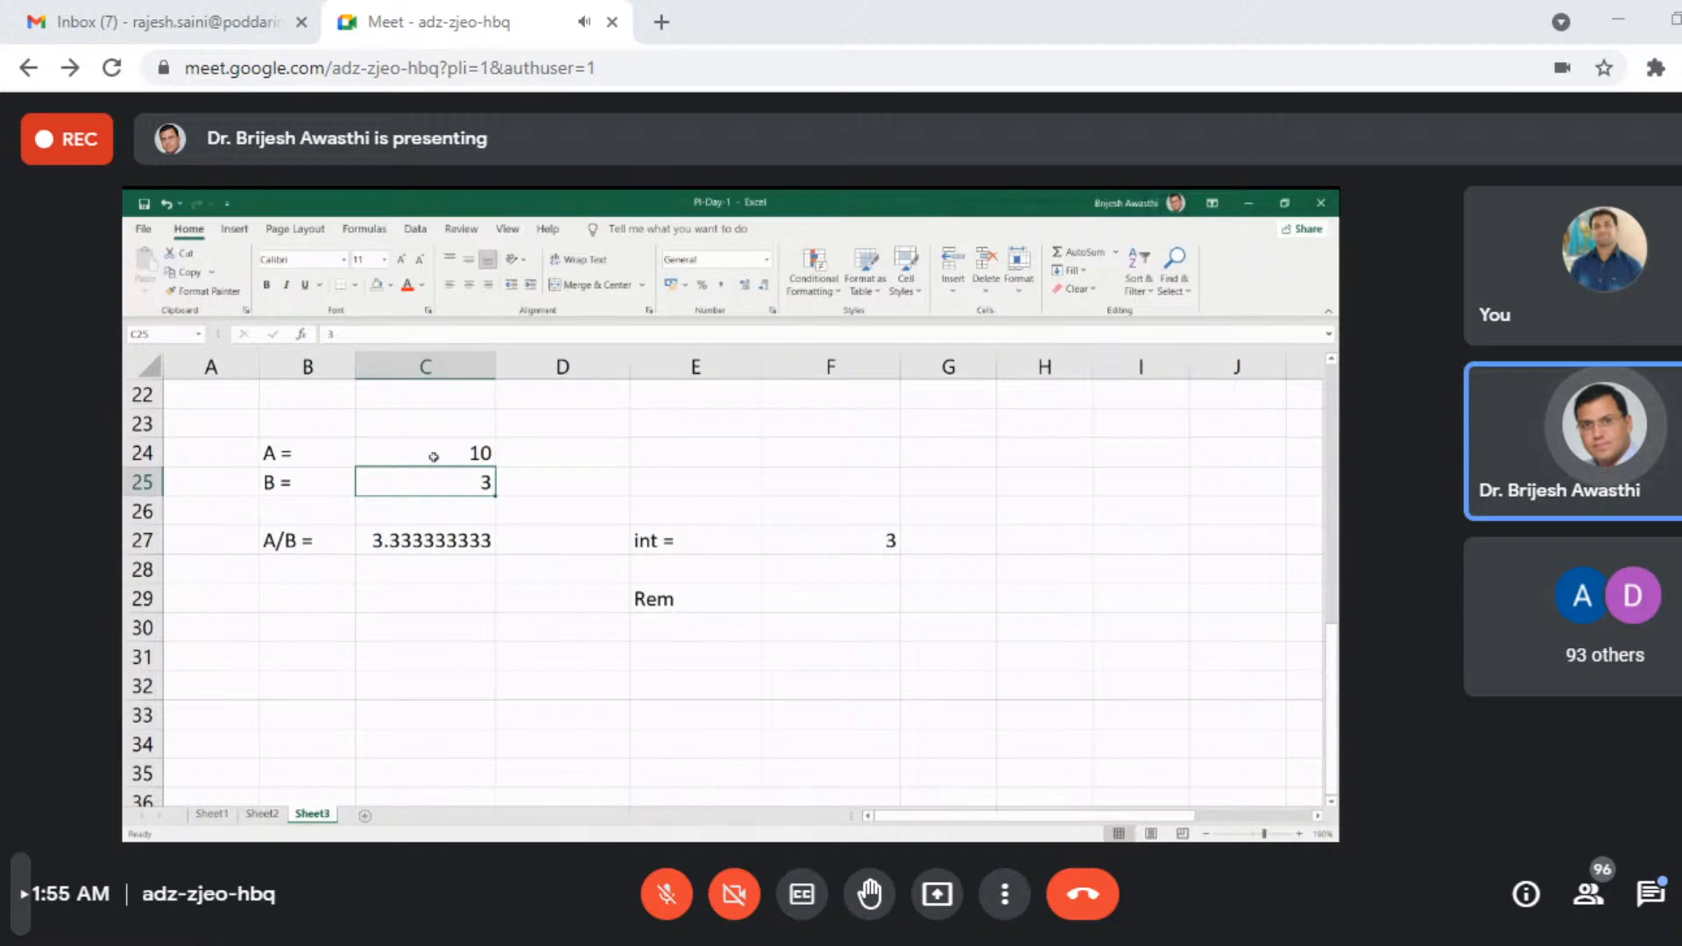
- Enter the formula =MOD(C24,C25) in cell F29 to calculate the remainder of A divided by B
left_click(794, 600)
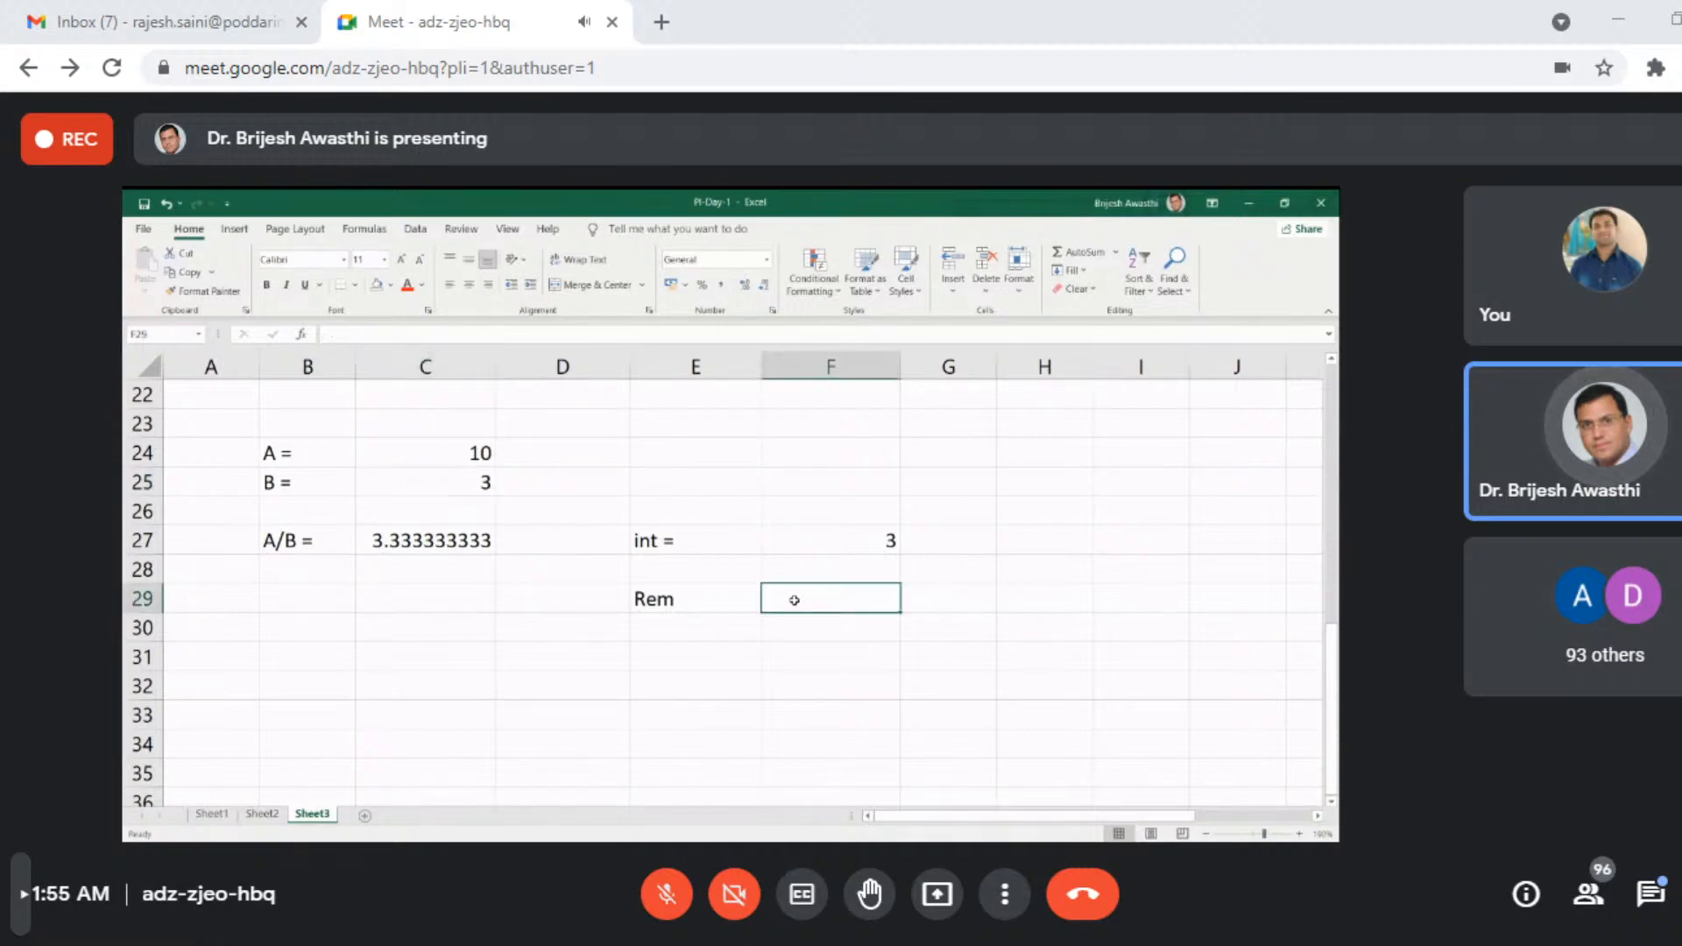
type("=")
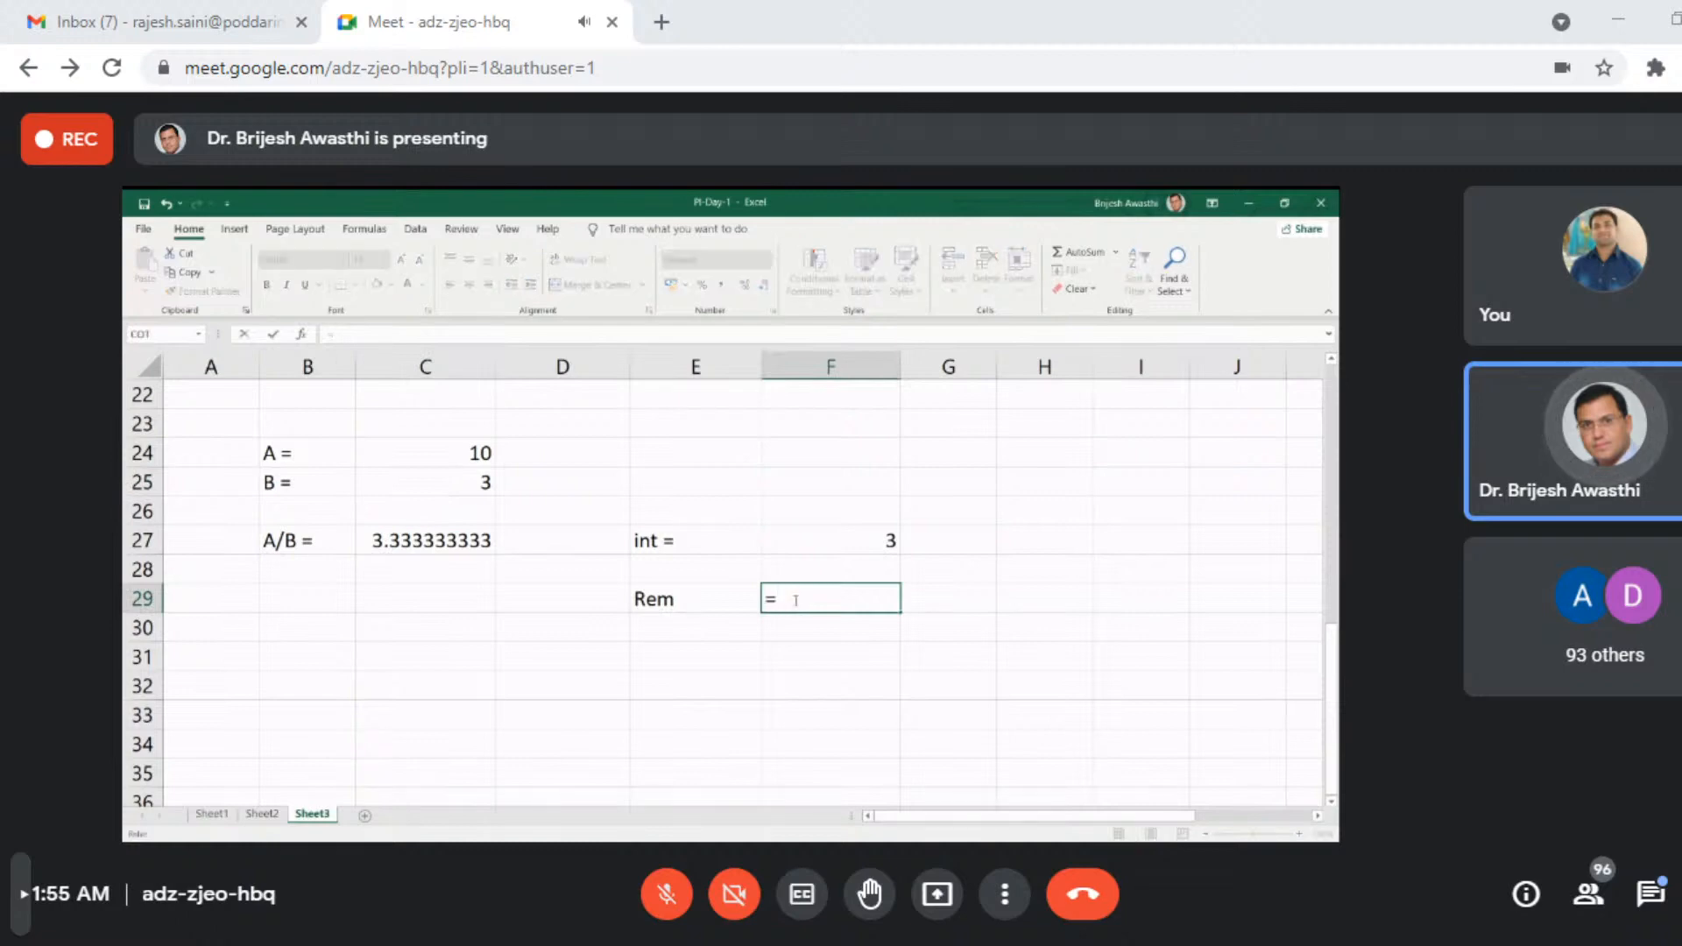
type("mod")
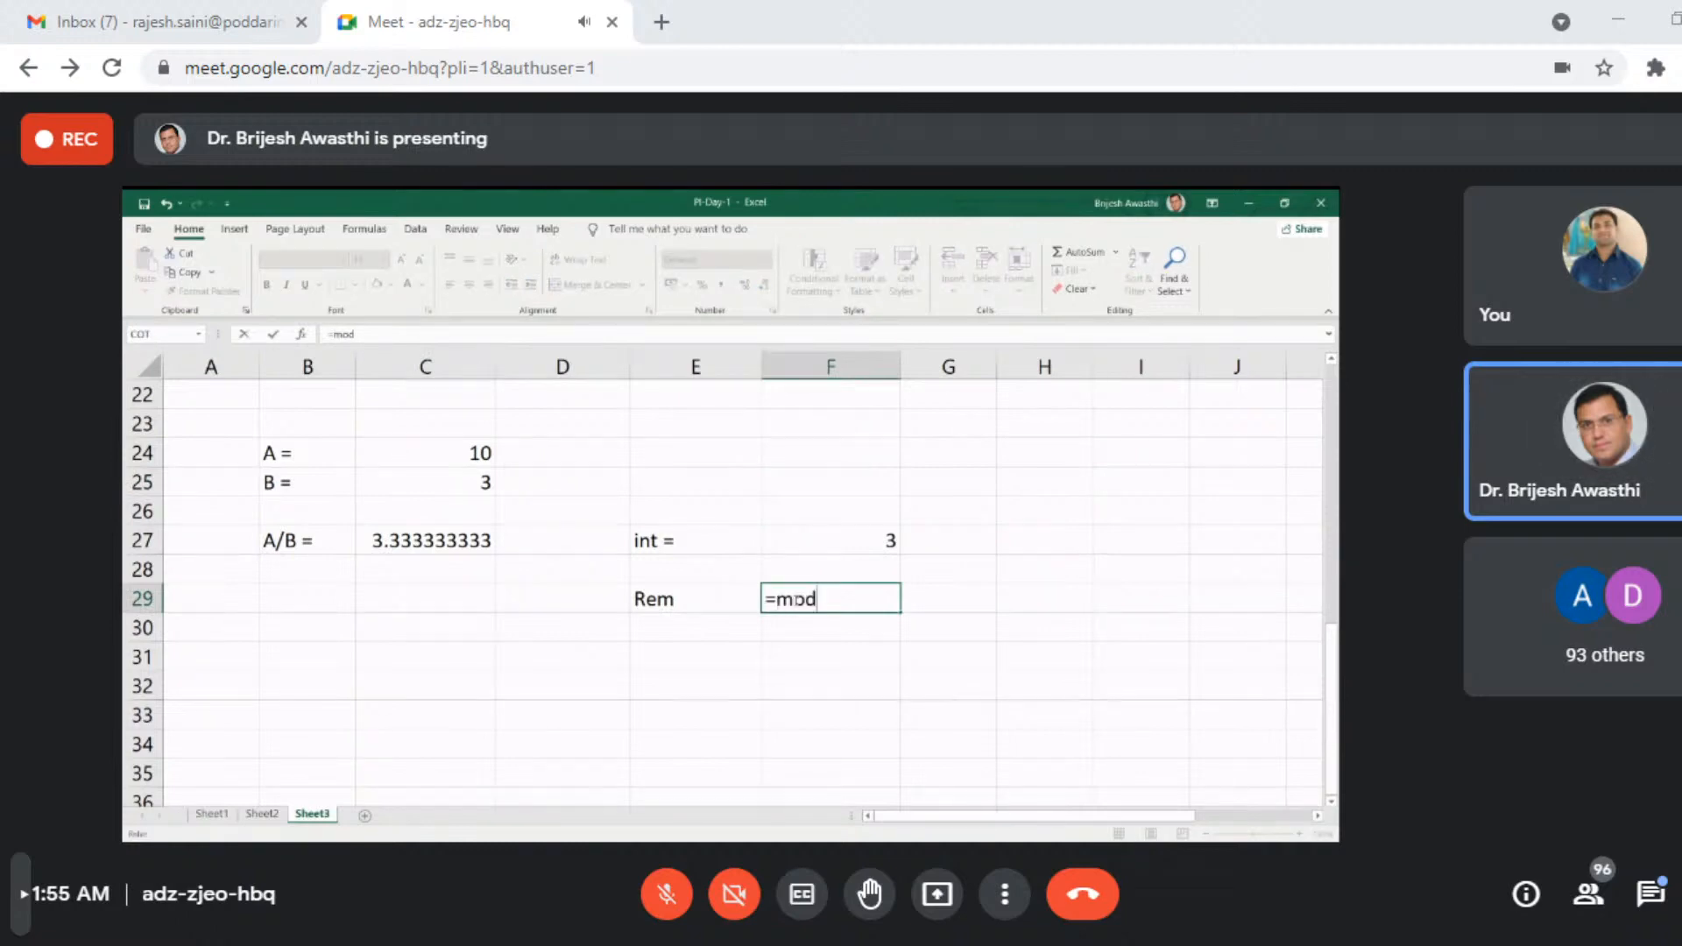
key("Tab")
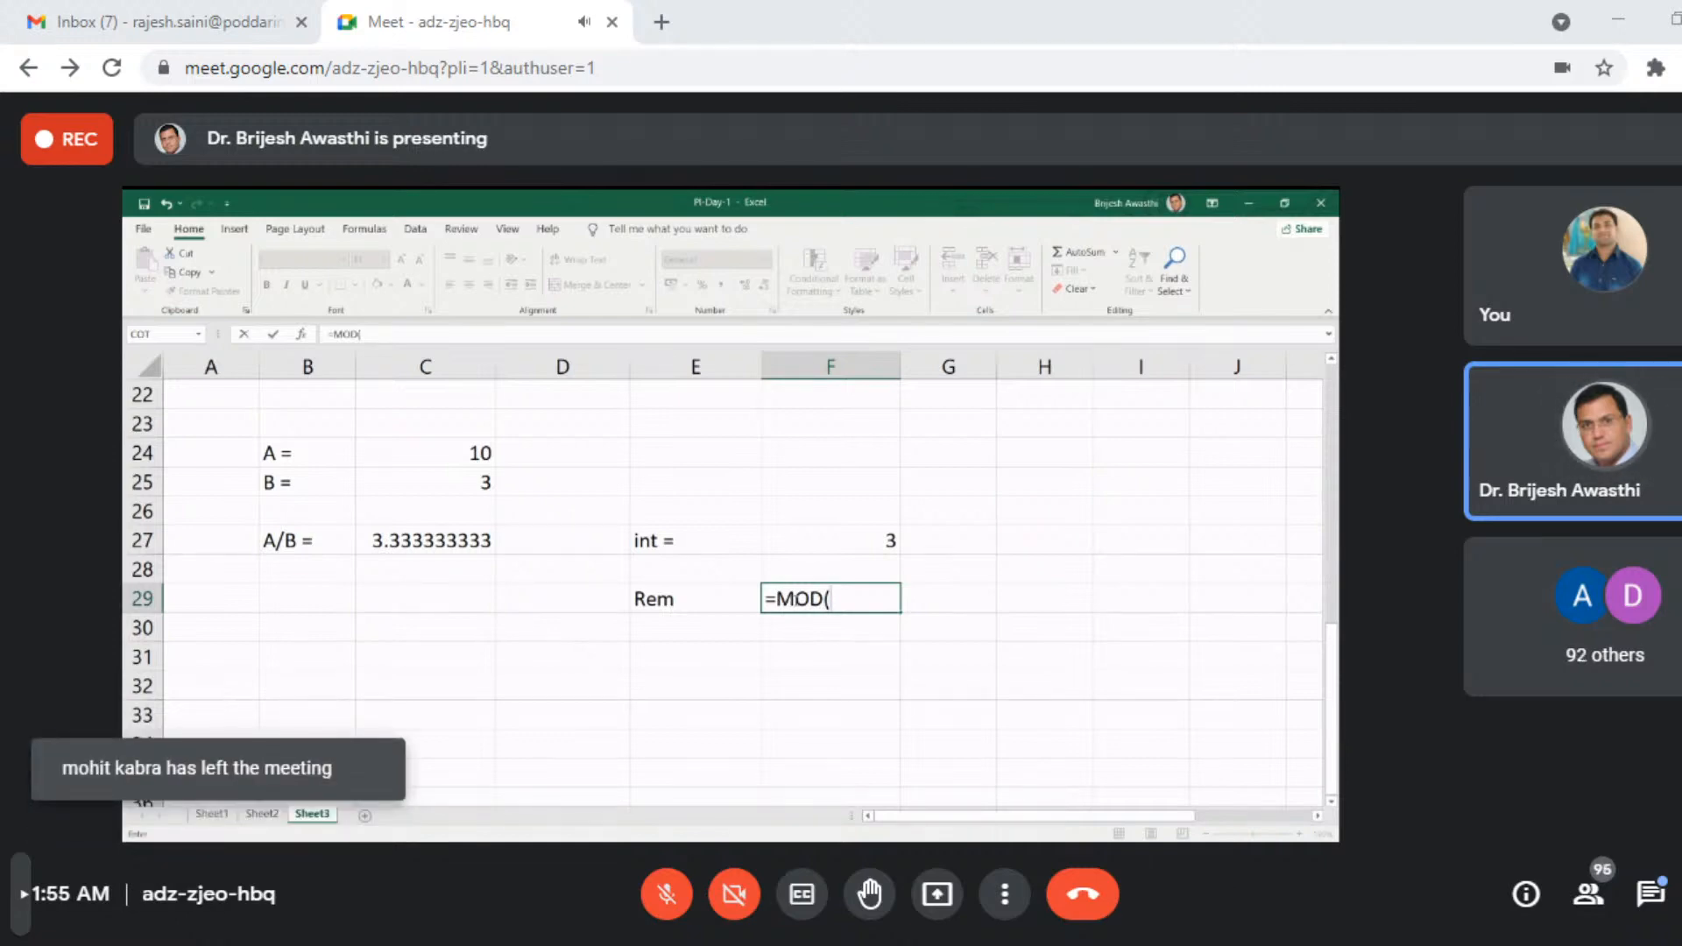
left_click(424, 448)
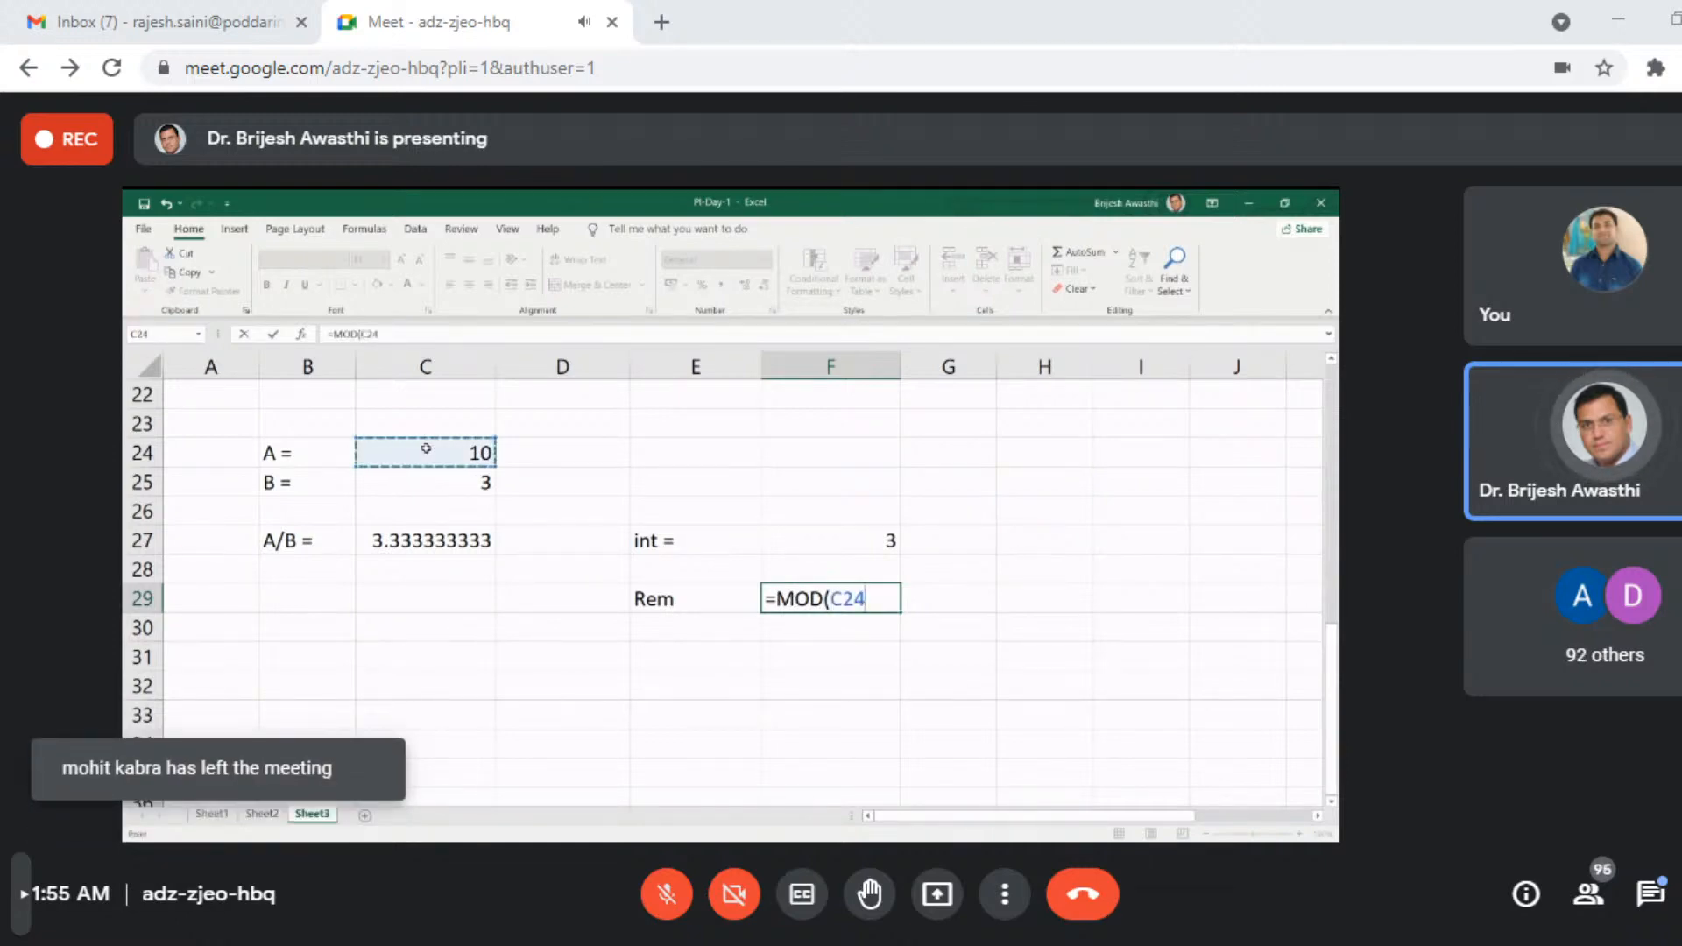
type(",")
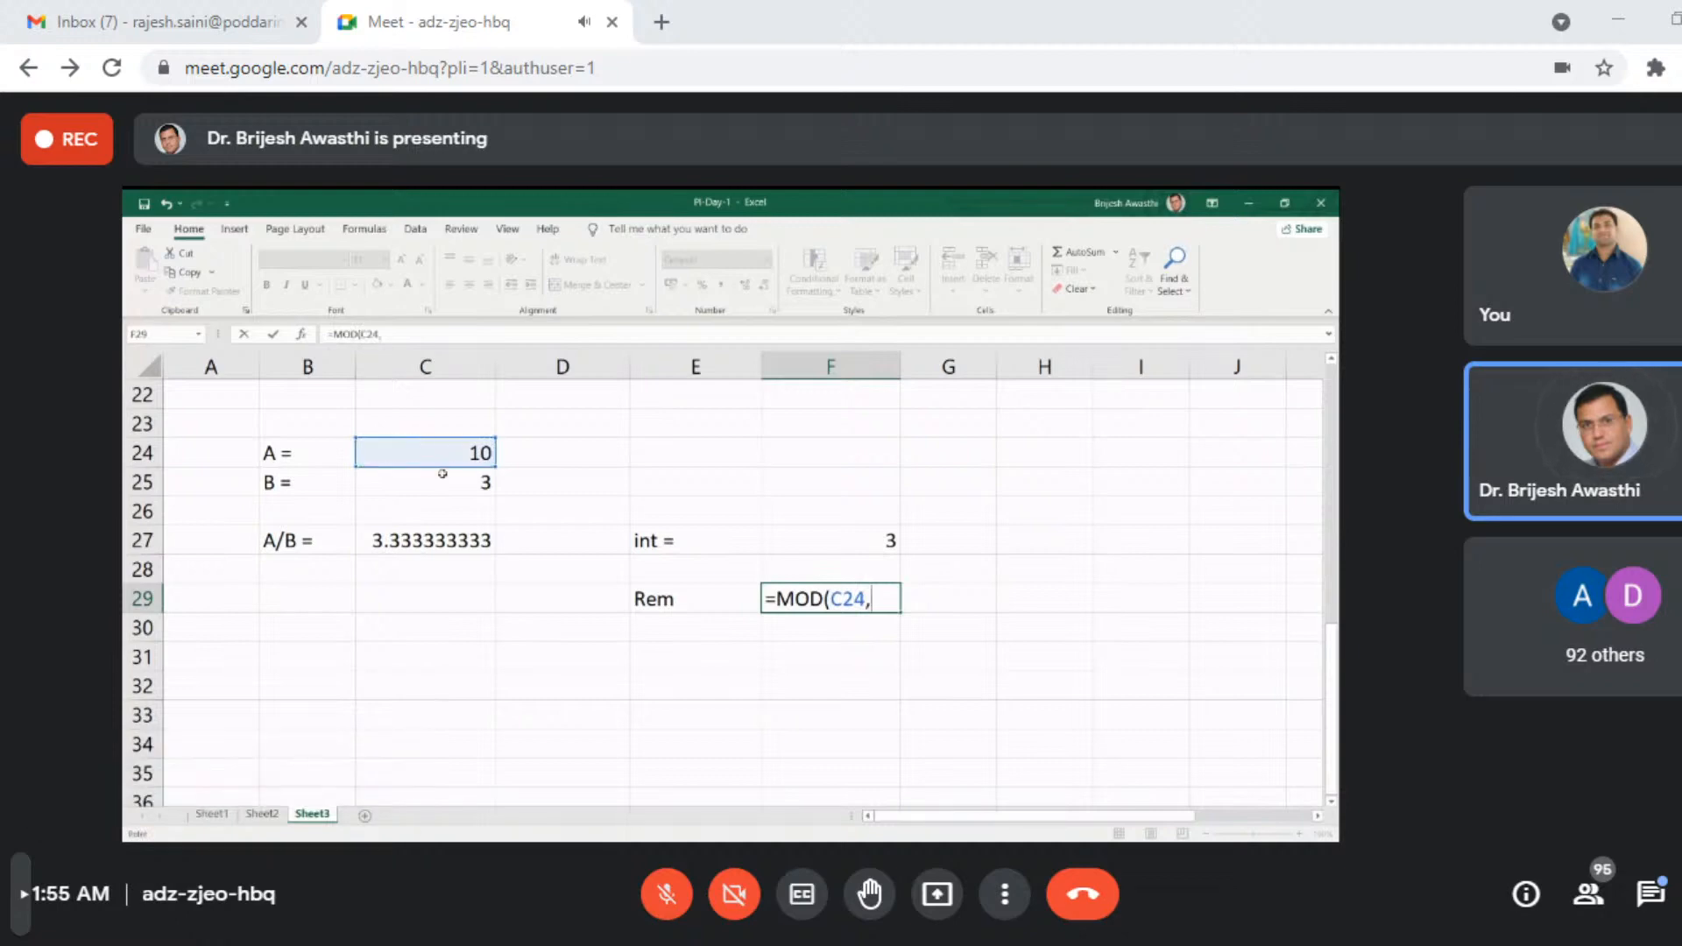
left_click(442, 480)
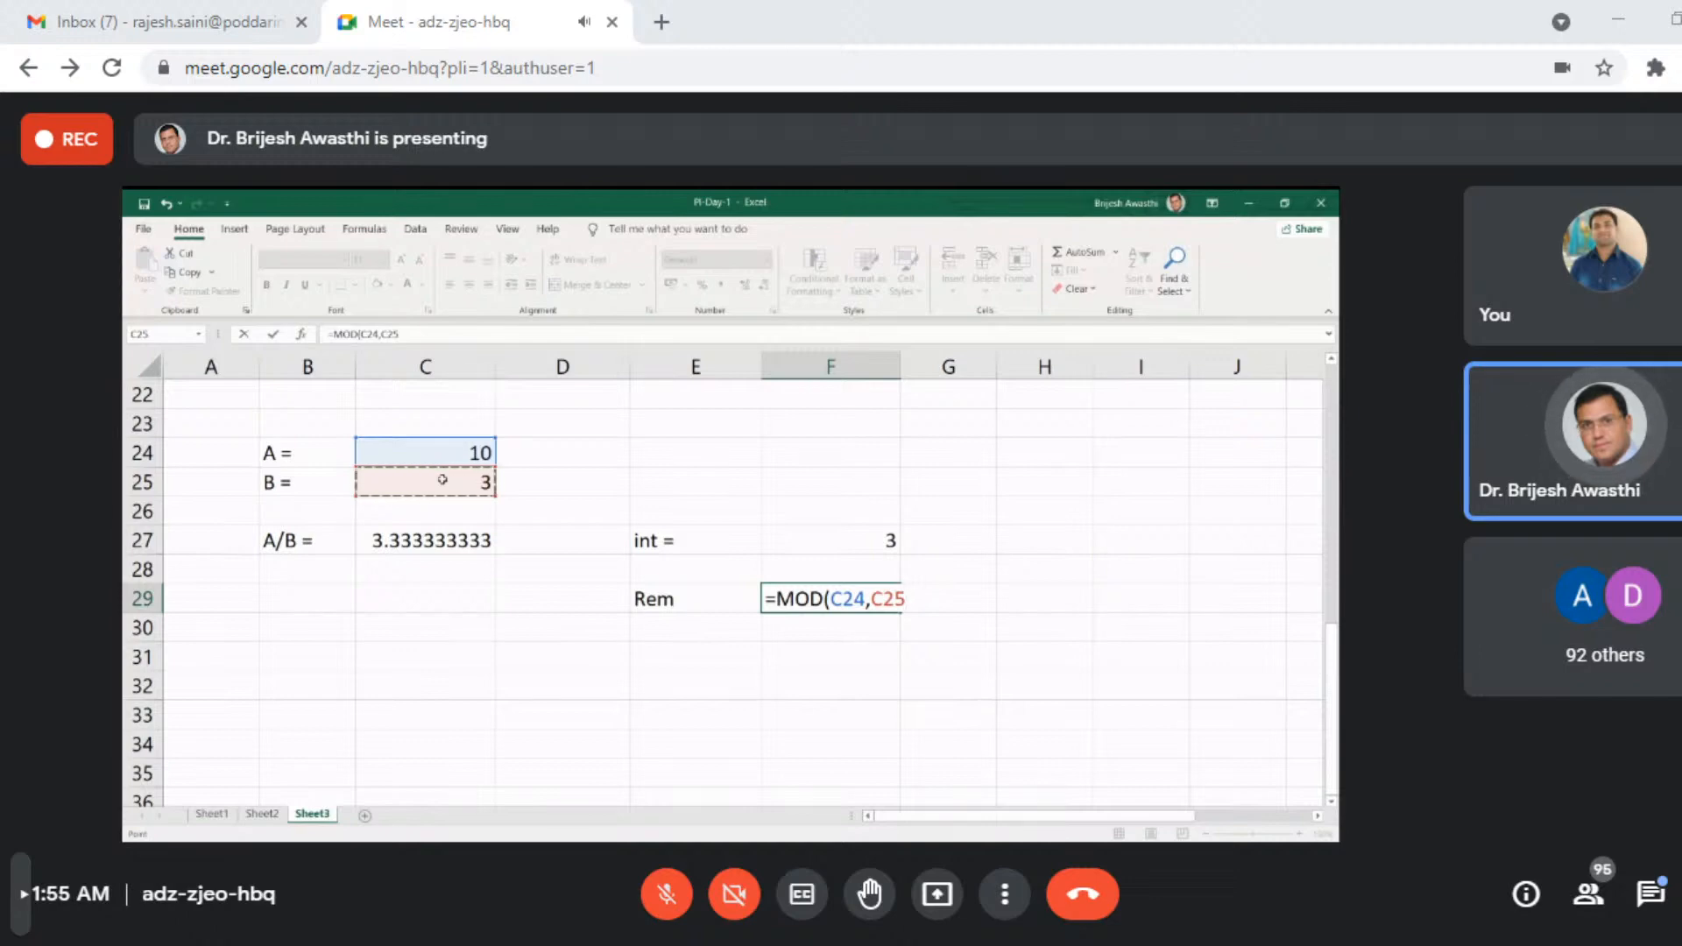
key("Return")
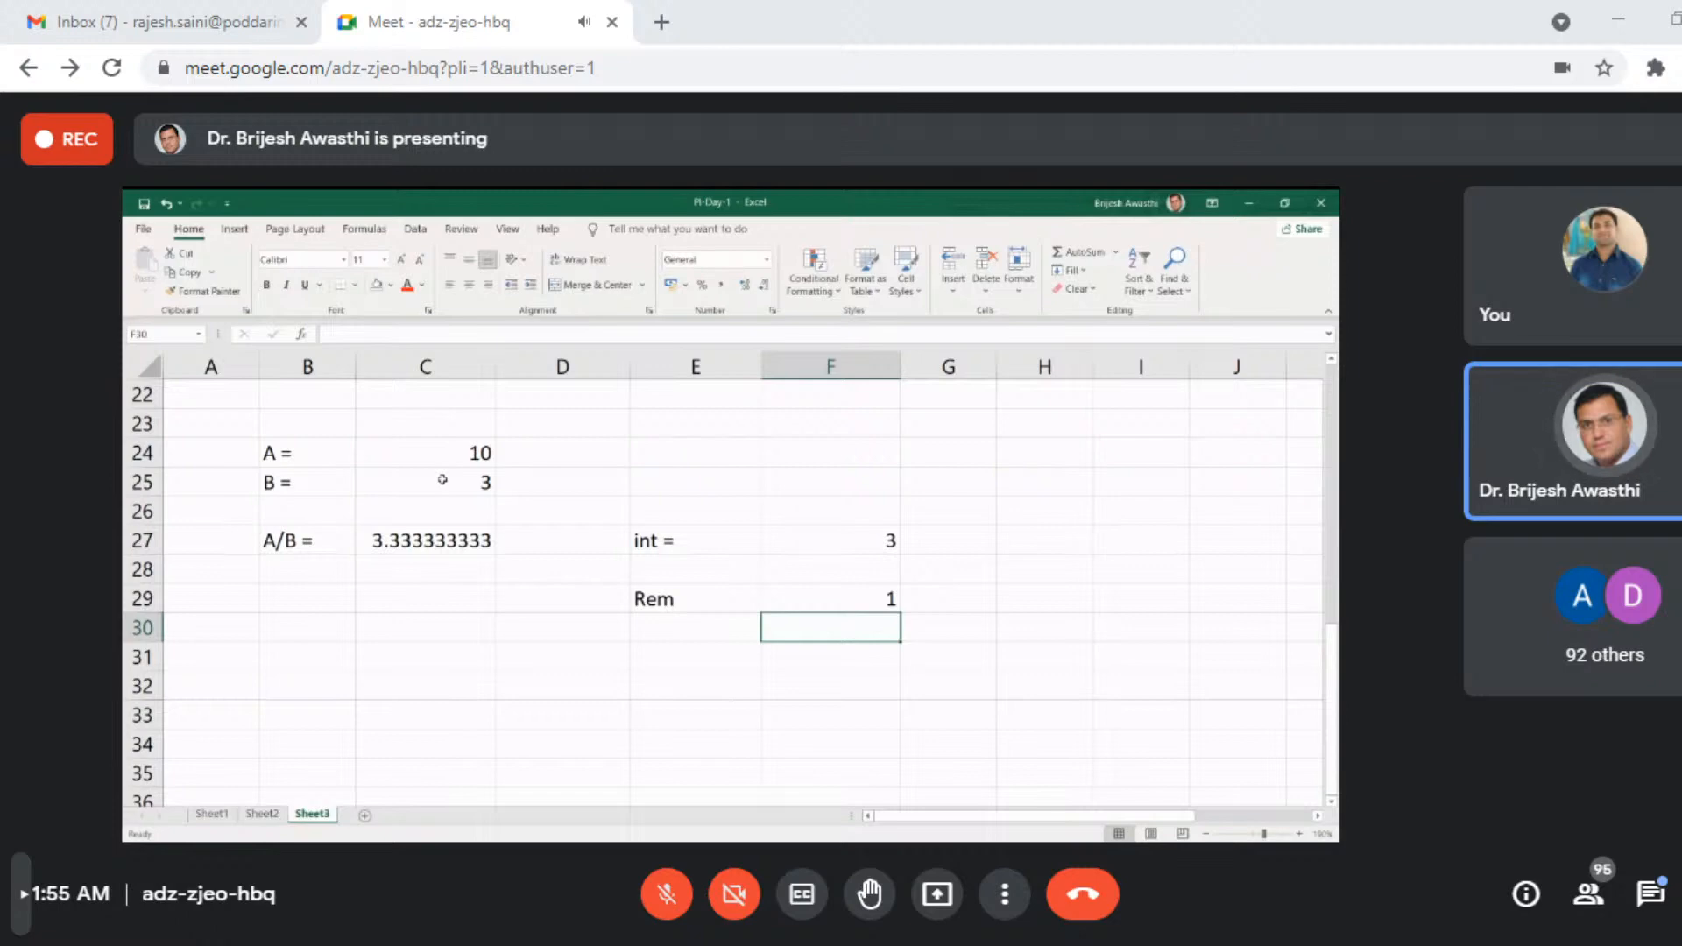
- Set A in cell C24 to 12861 and B in cell C25 to 19 to test the integer and remainder formulas
left_click(444, 451)
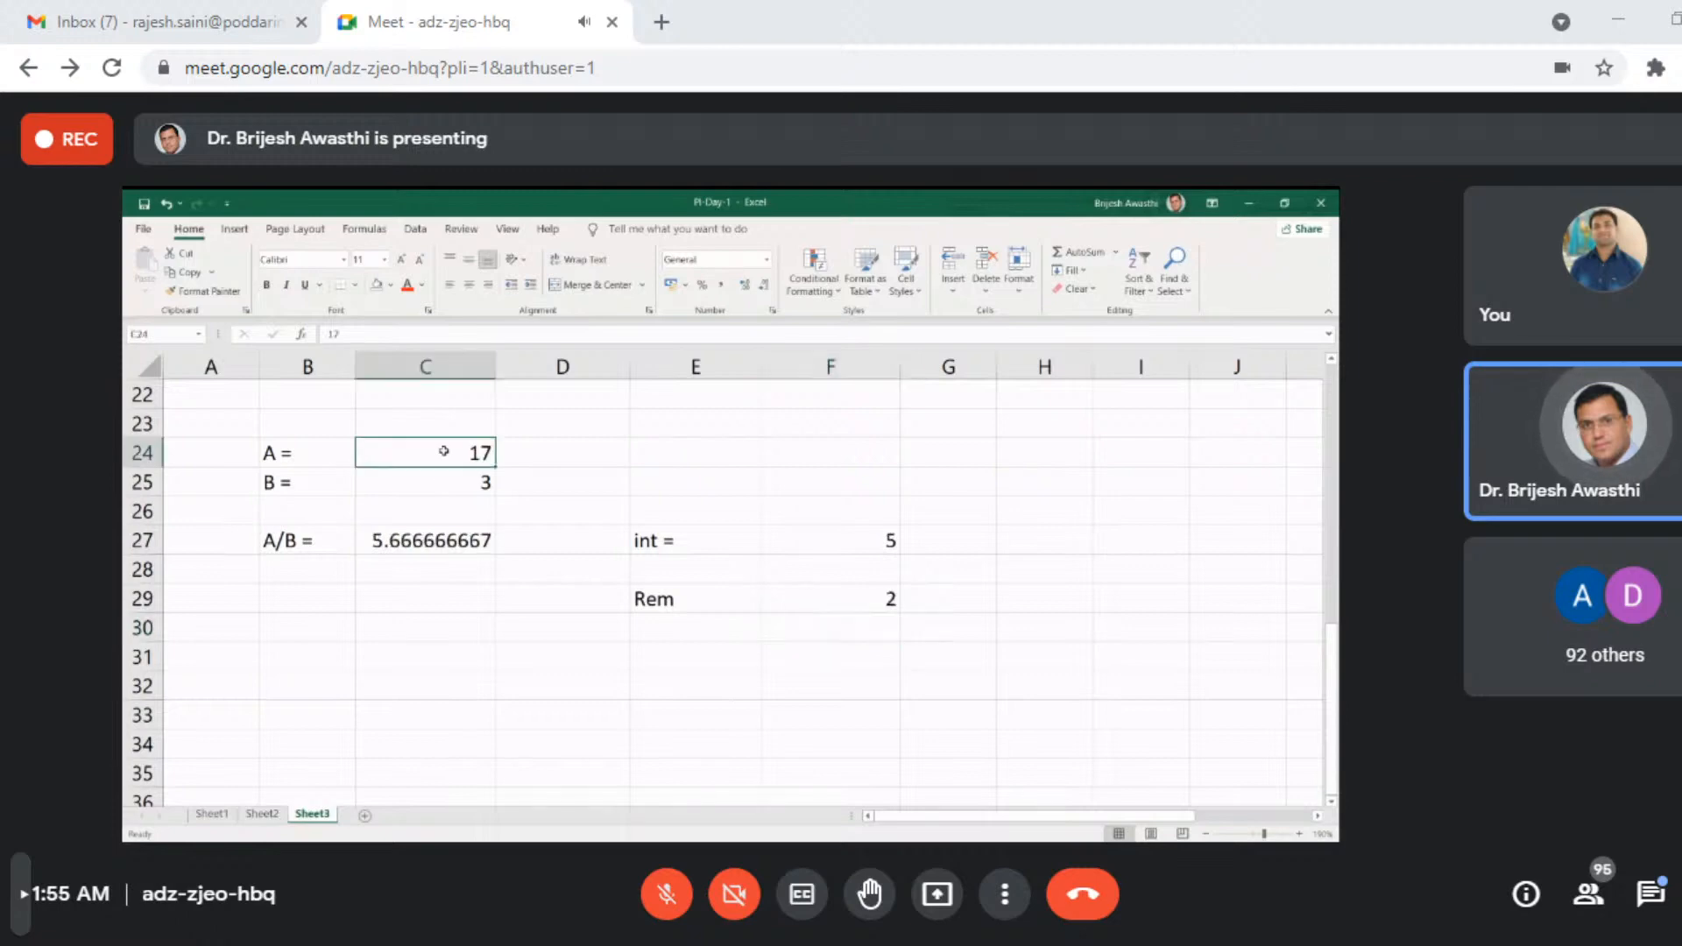
type("12861")
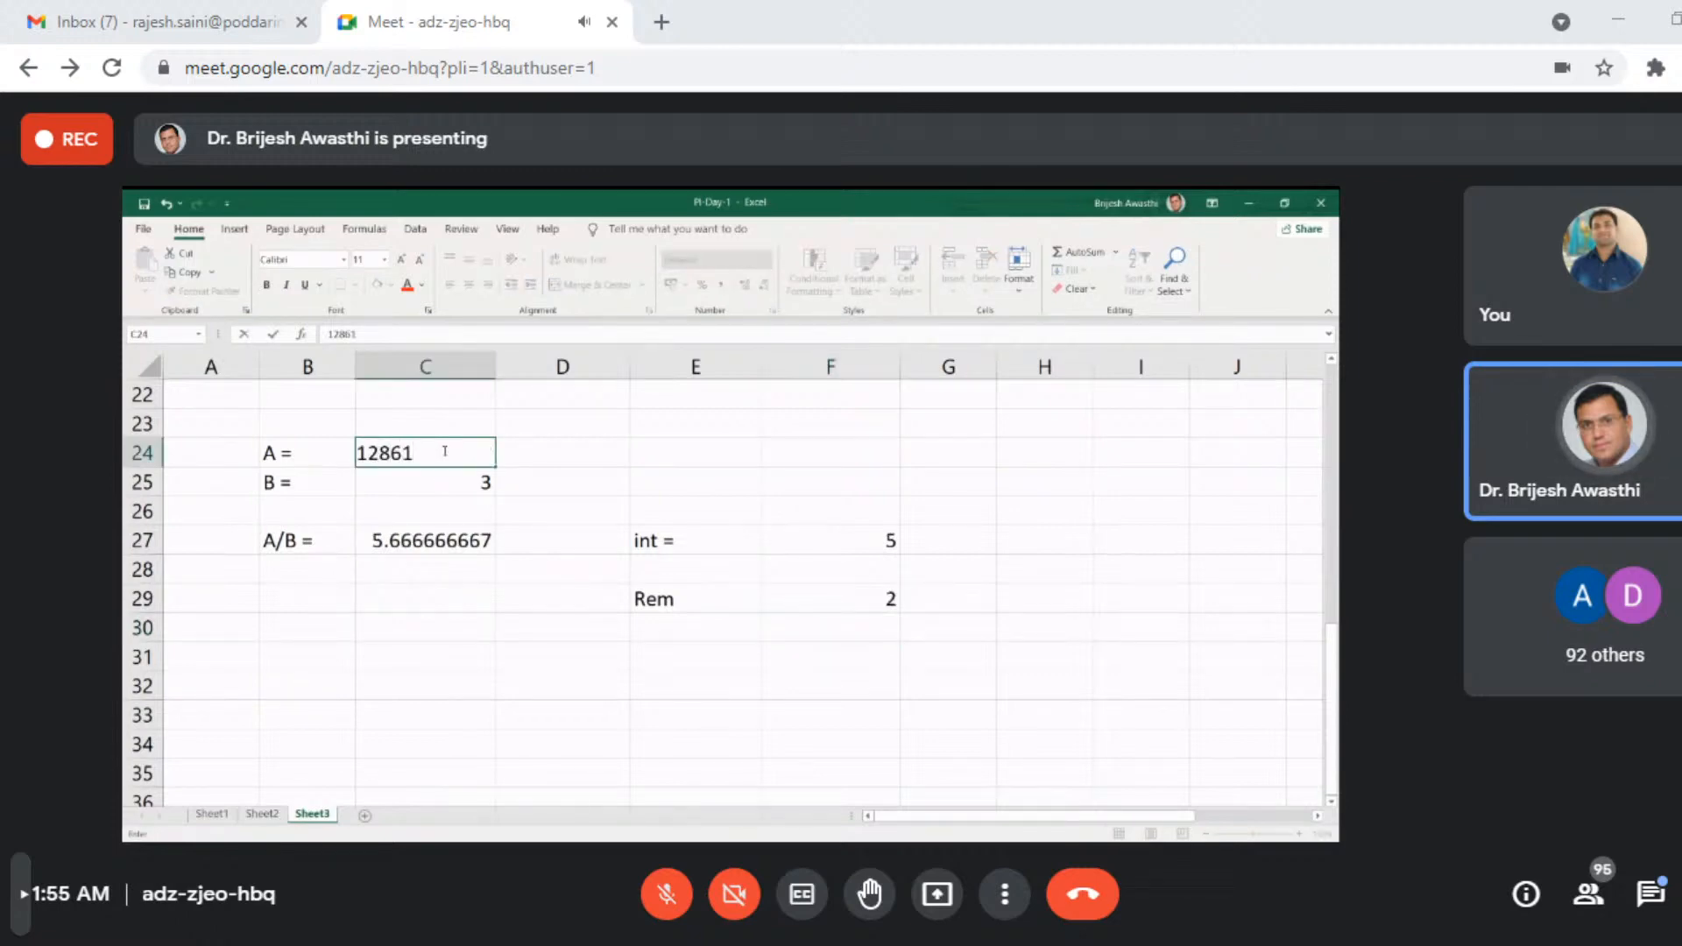
key("Return")
type("19")
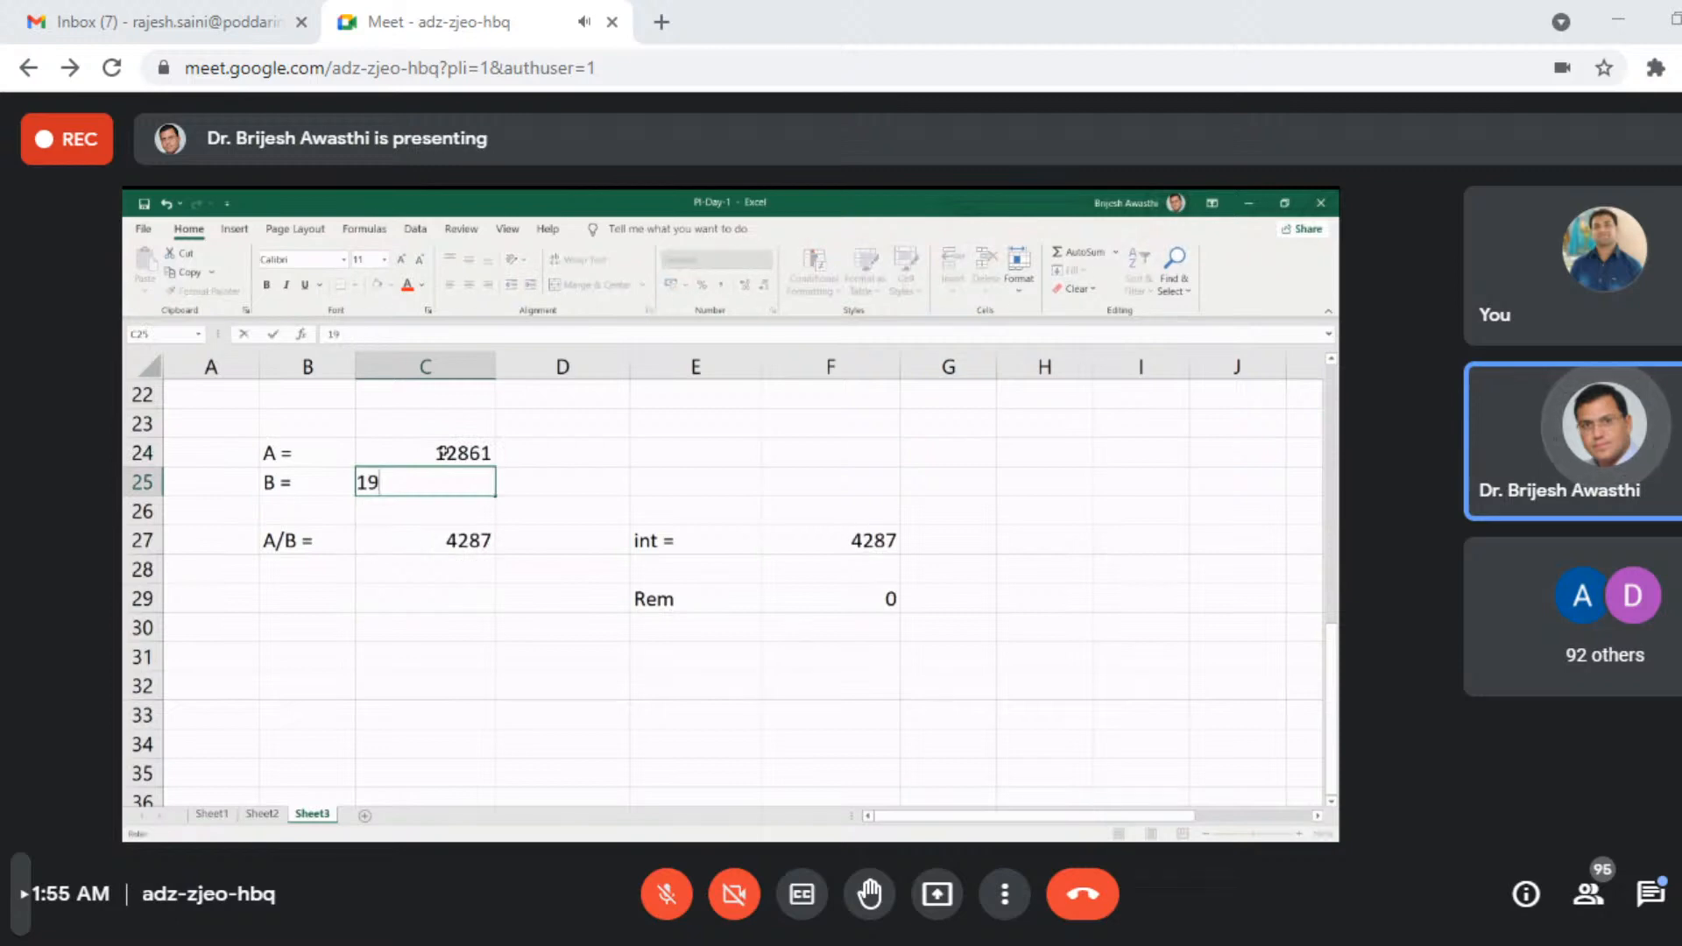
key("Return")
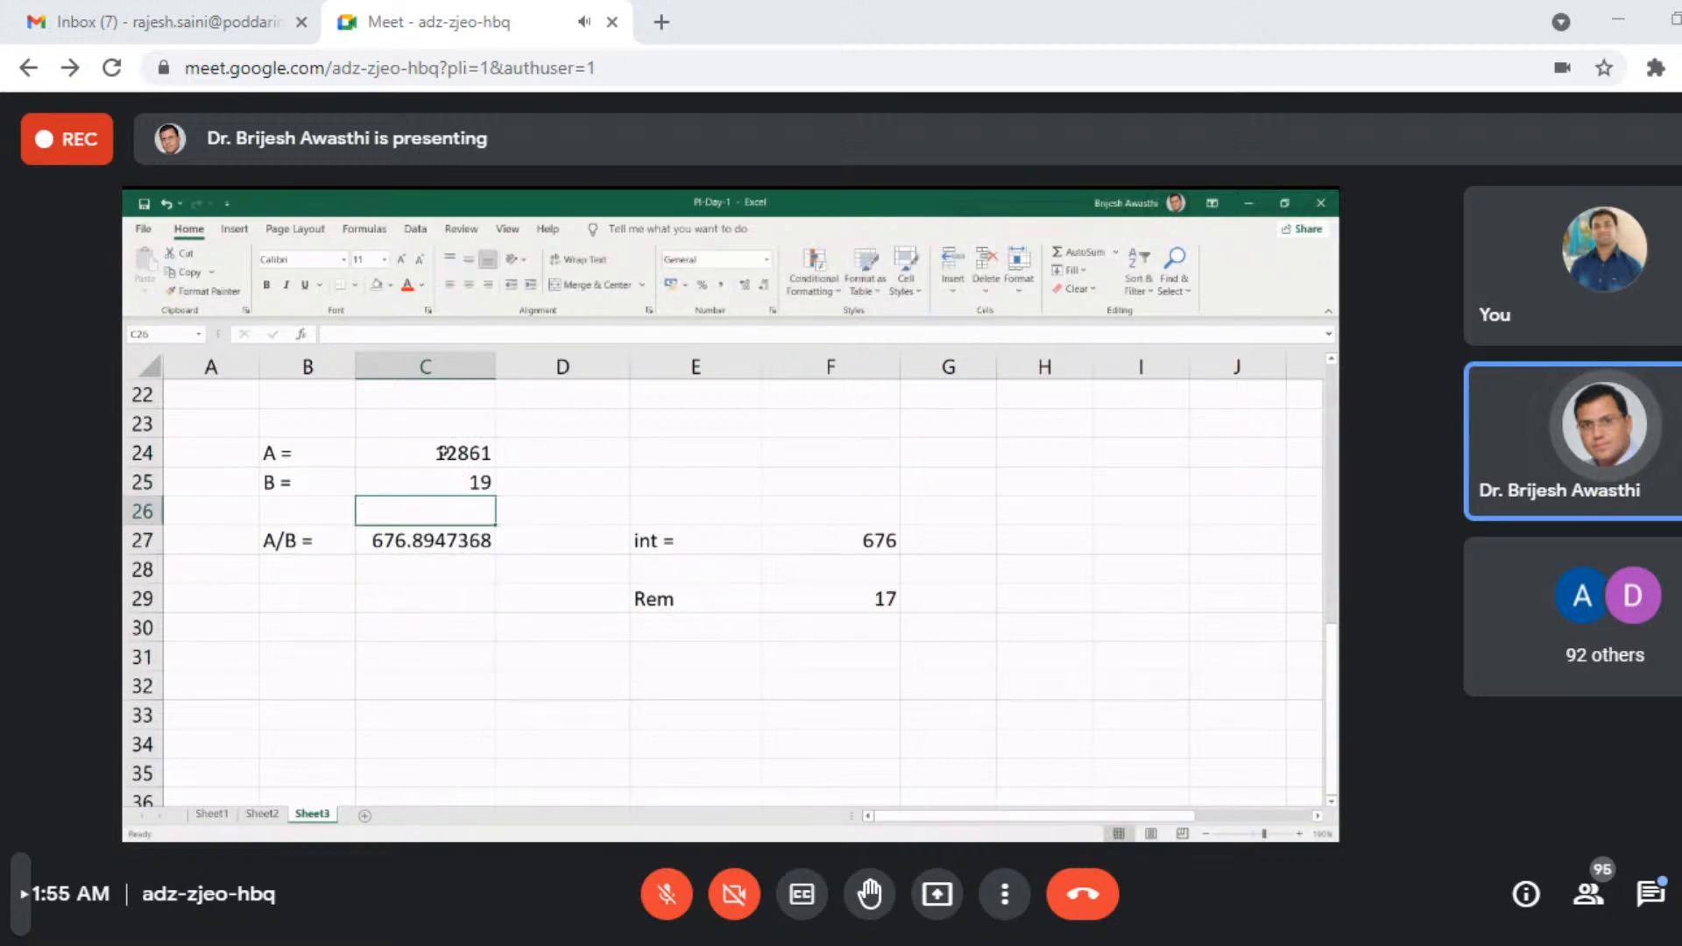
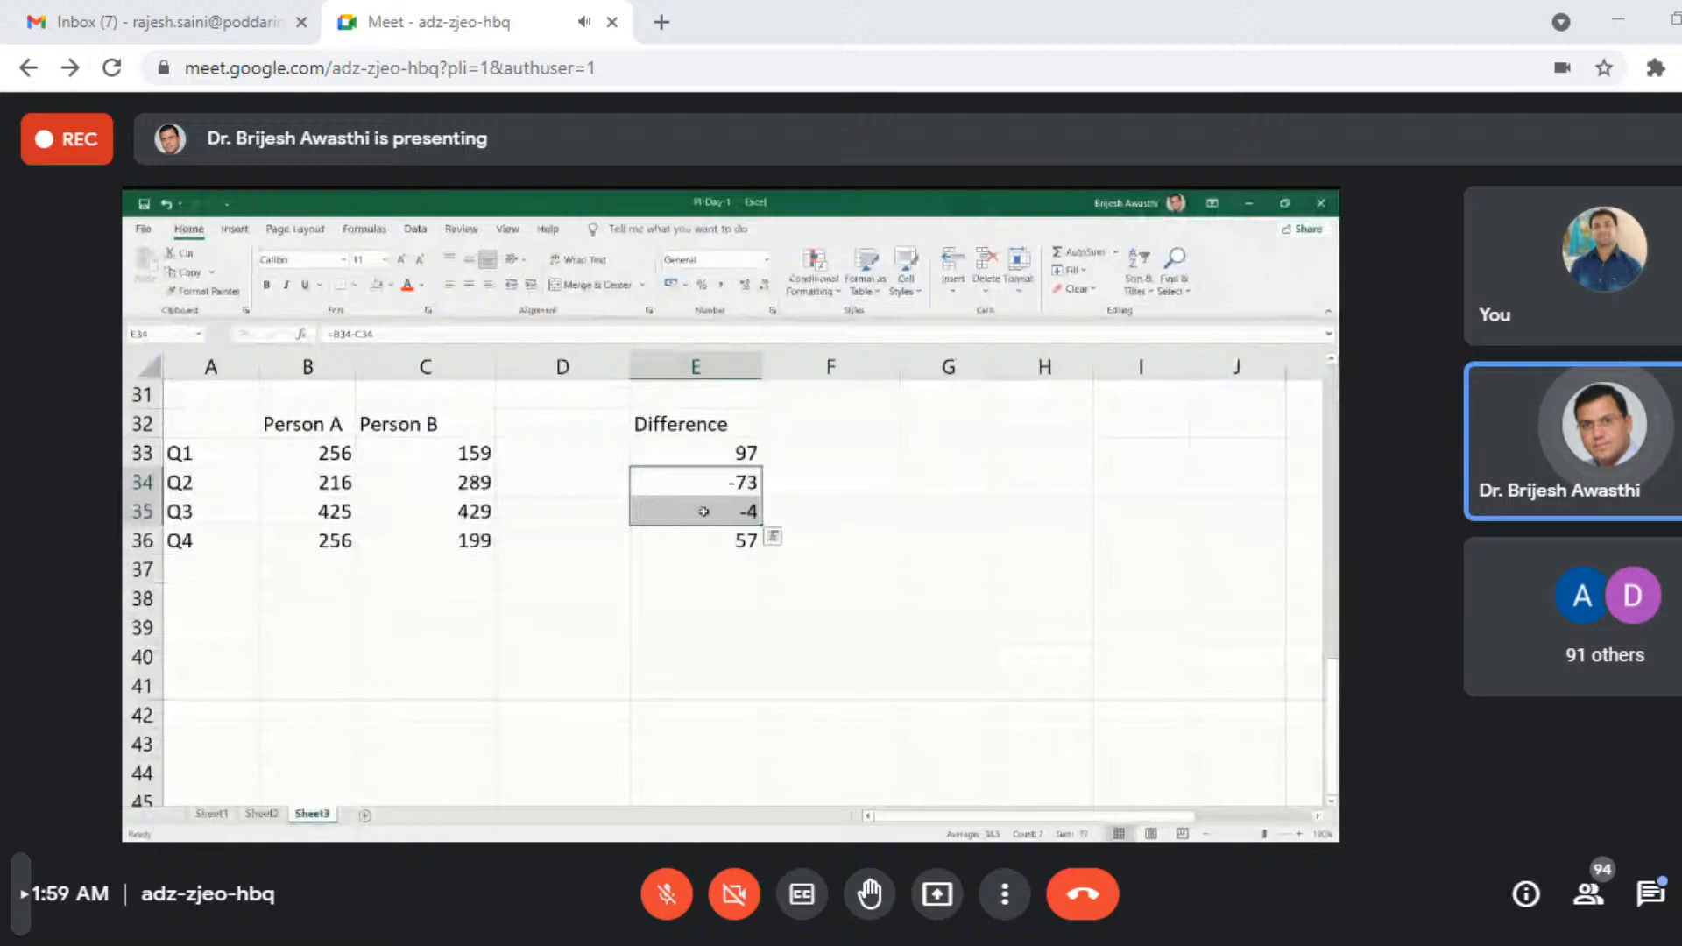
- Add an ABS column in G32:G36 beside the Difference column, filling =ABS(E33) down for Q1 to Q4
left_click_drag(333, 453, 422, 534)
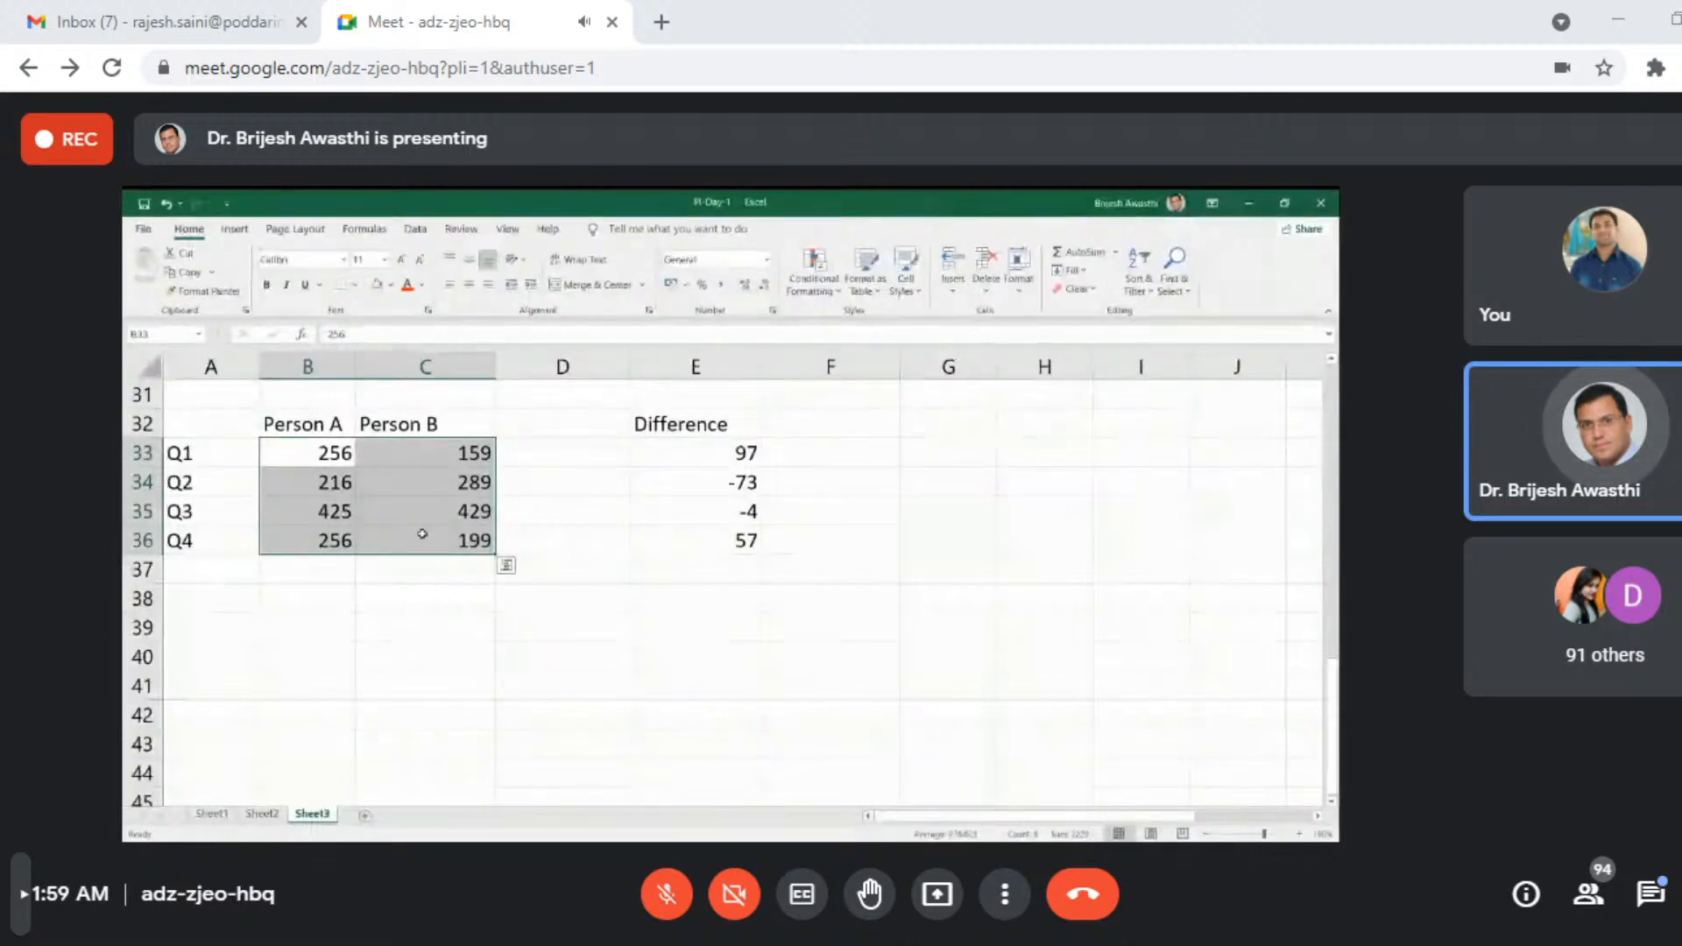
left_click(875, 450)
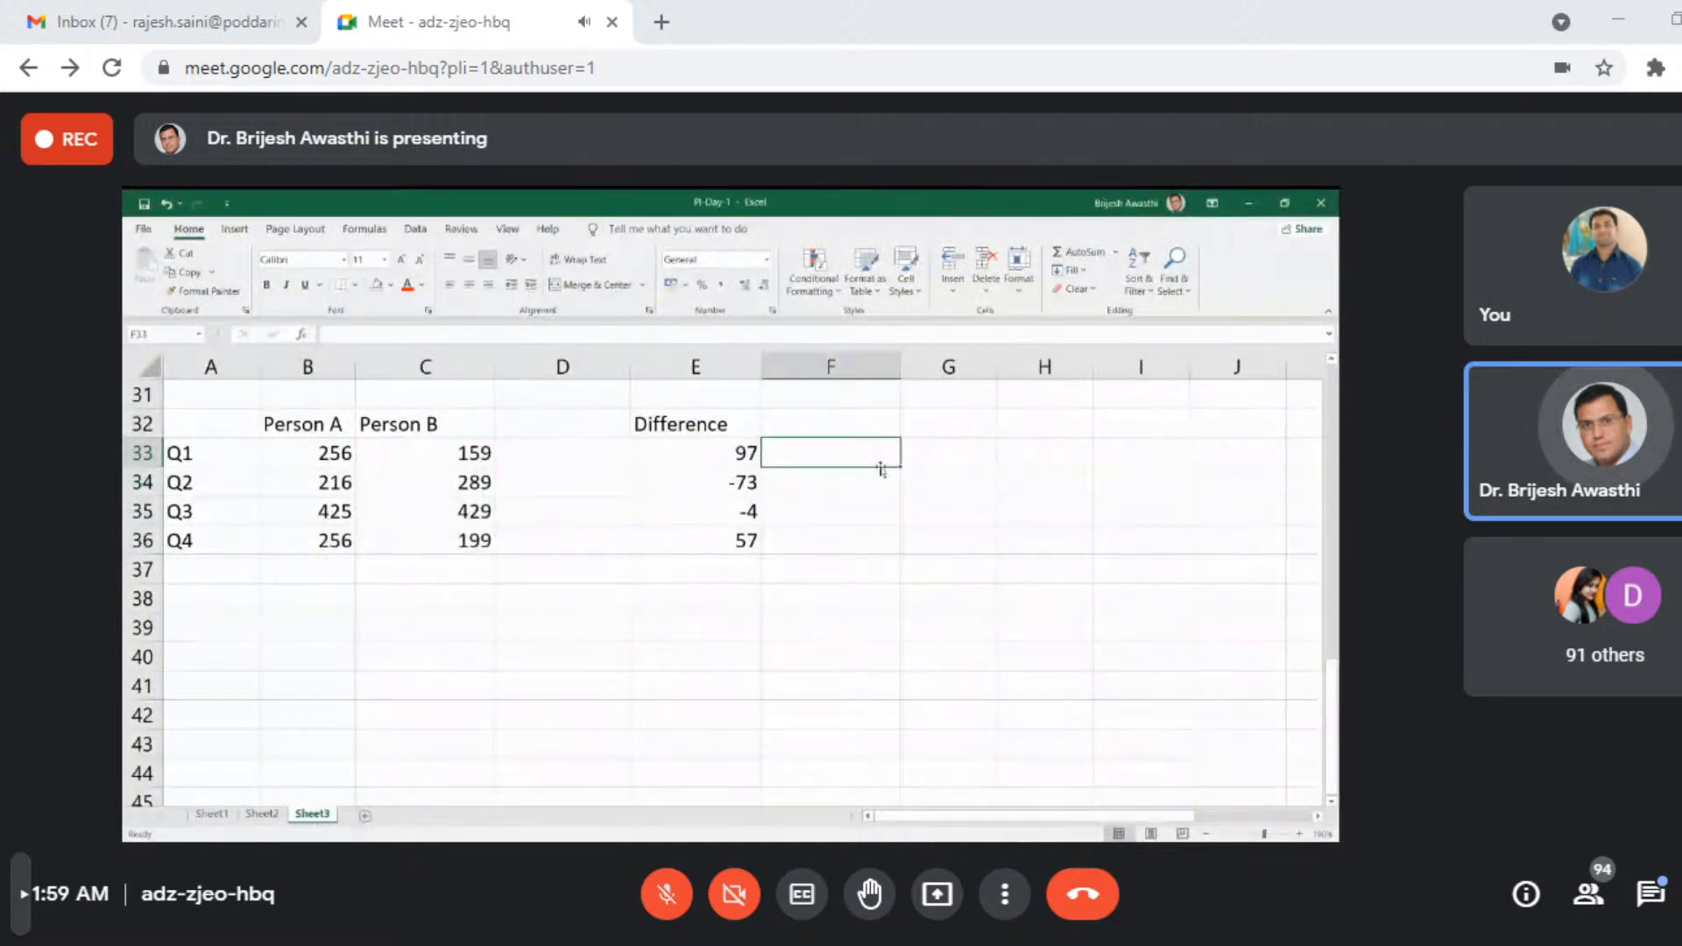
left_click(928, 460)
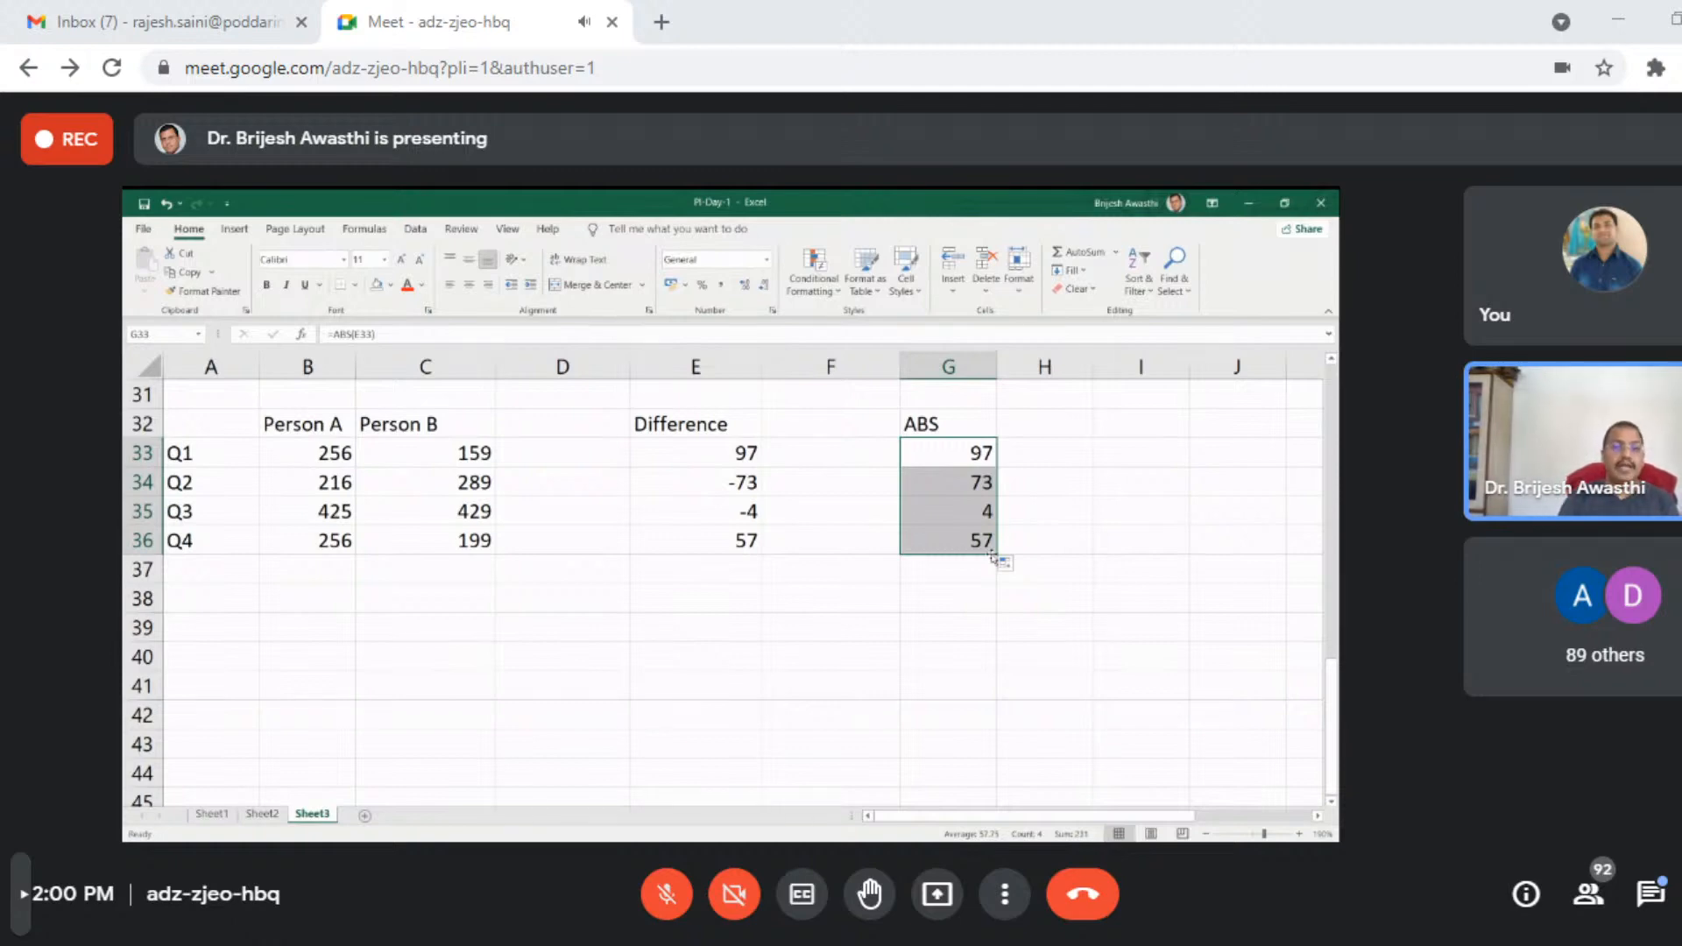
- Clear the whole ABS column in G and the existing formulas under the Difference heading in column E
left_click_drag(692, 451, 683, 541)
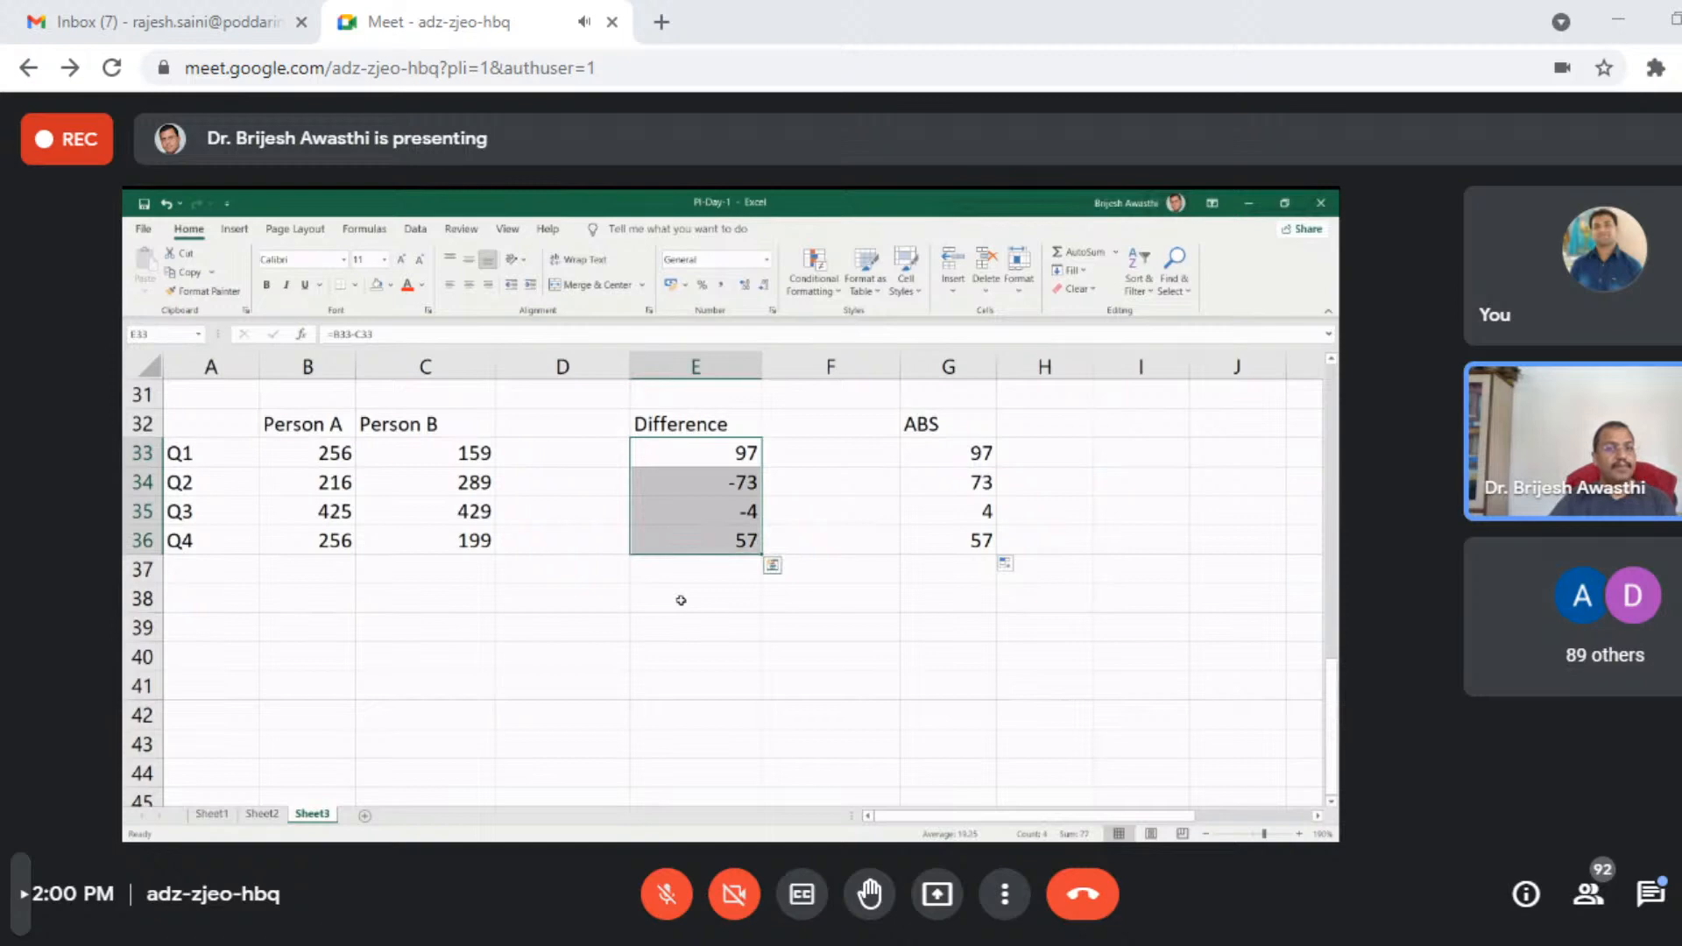
left_click_drag(950, 421, 980, 561)
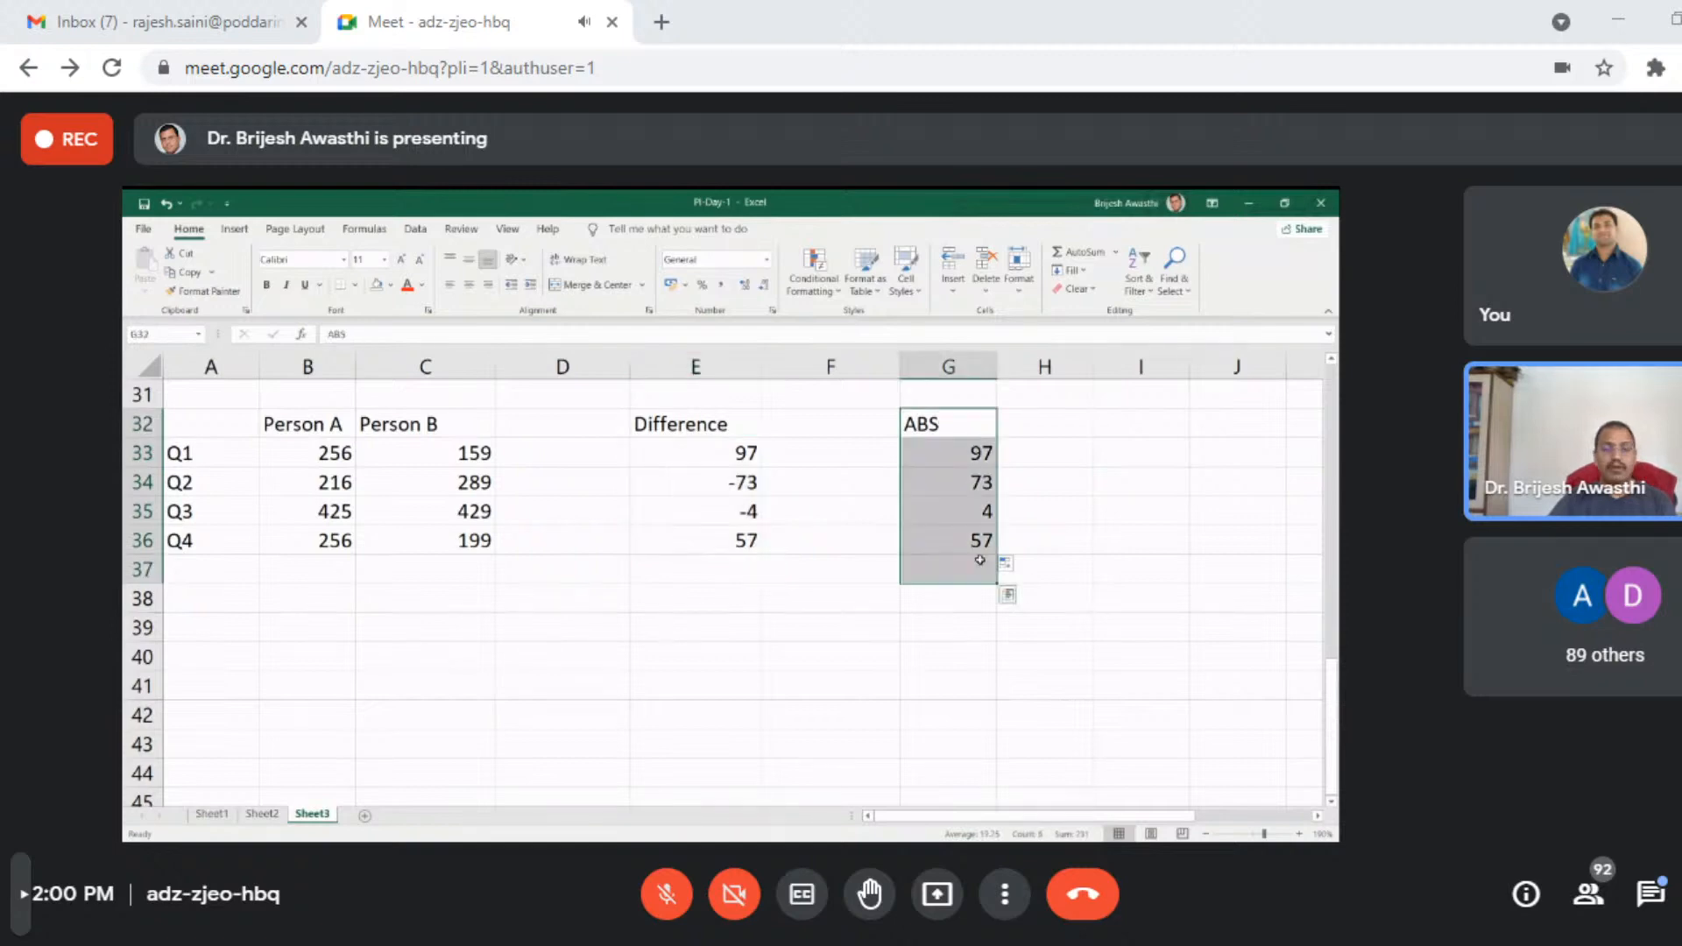
key("Delete")
left_click_drag(745, 453, 727, 593)
key("Delete")
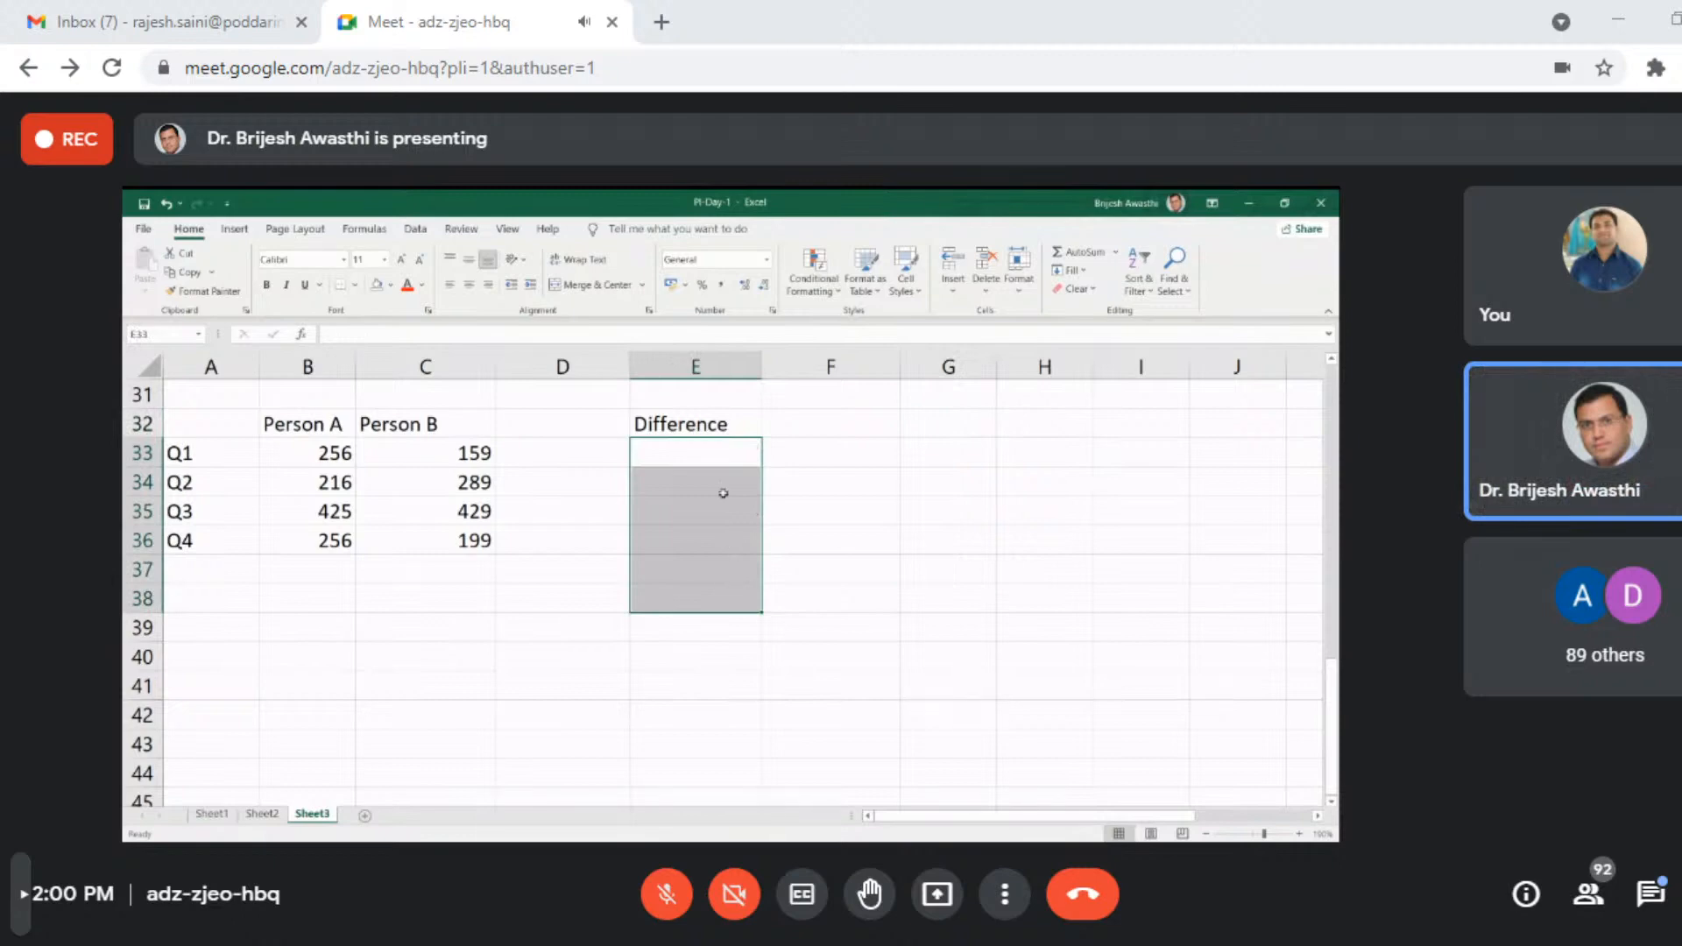
- Enter the formula =ABS(B33-C33) in cell E33 for the absolute difference between Person A and Person B in Q1
left_click(718, 469)
type("=a")
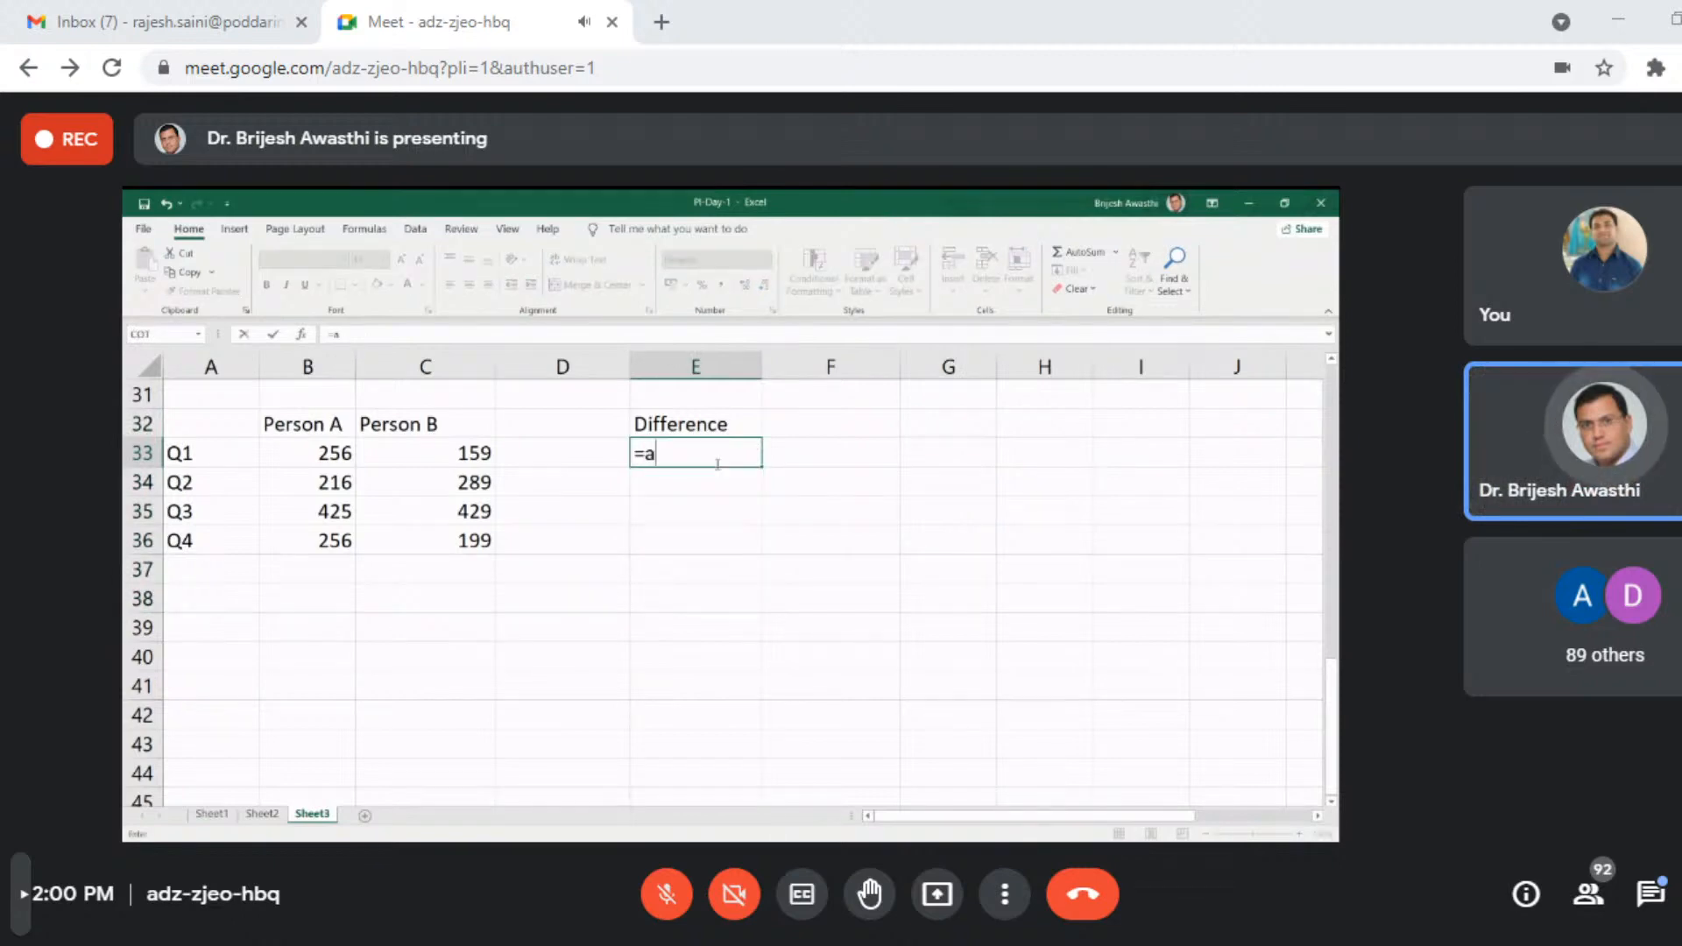
type("bs")
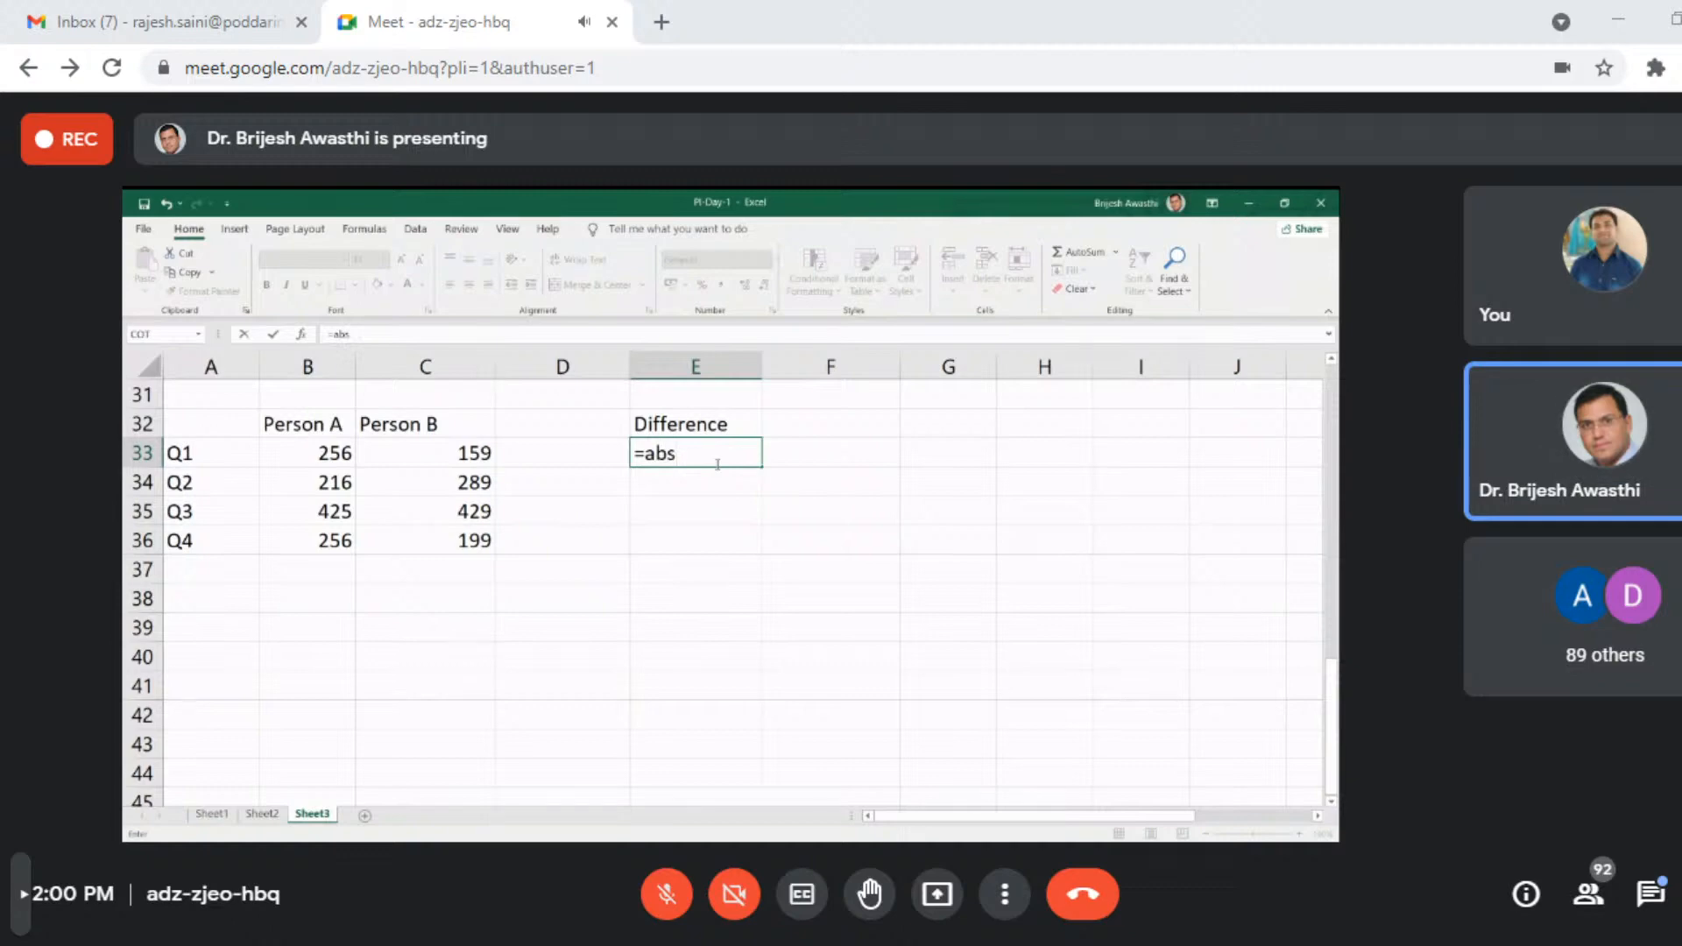
key("Tab")
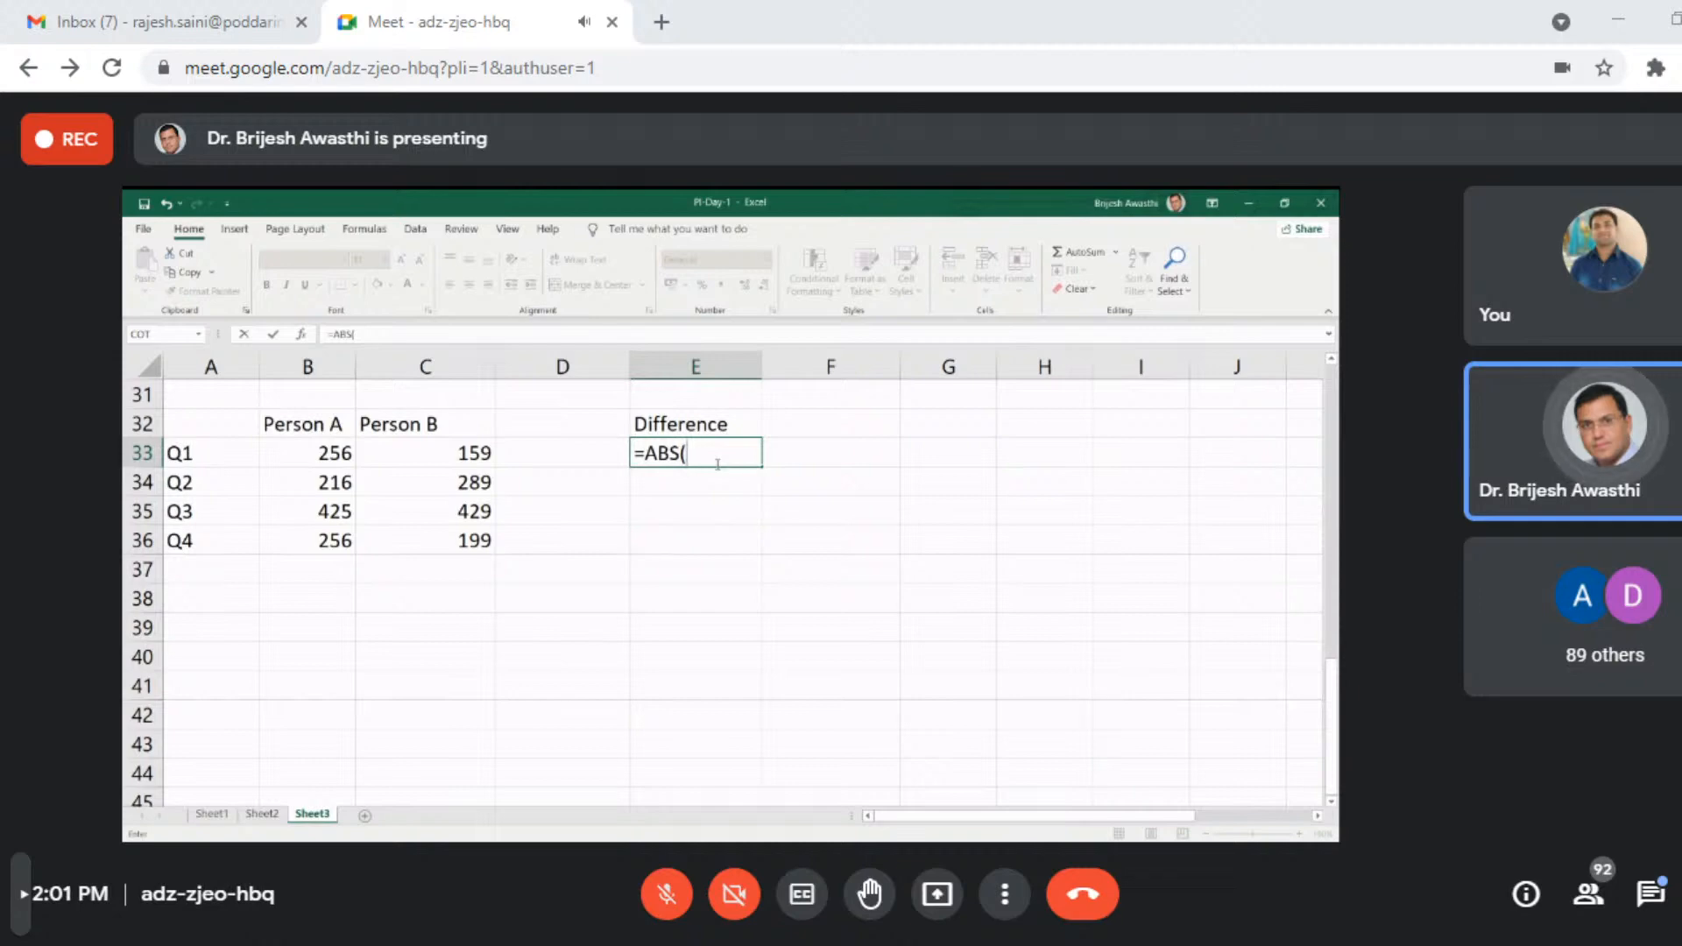
left_click(313, 462)
type("-")
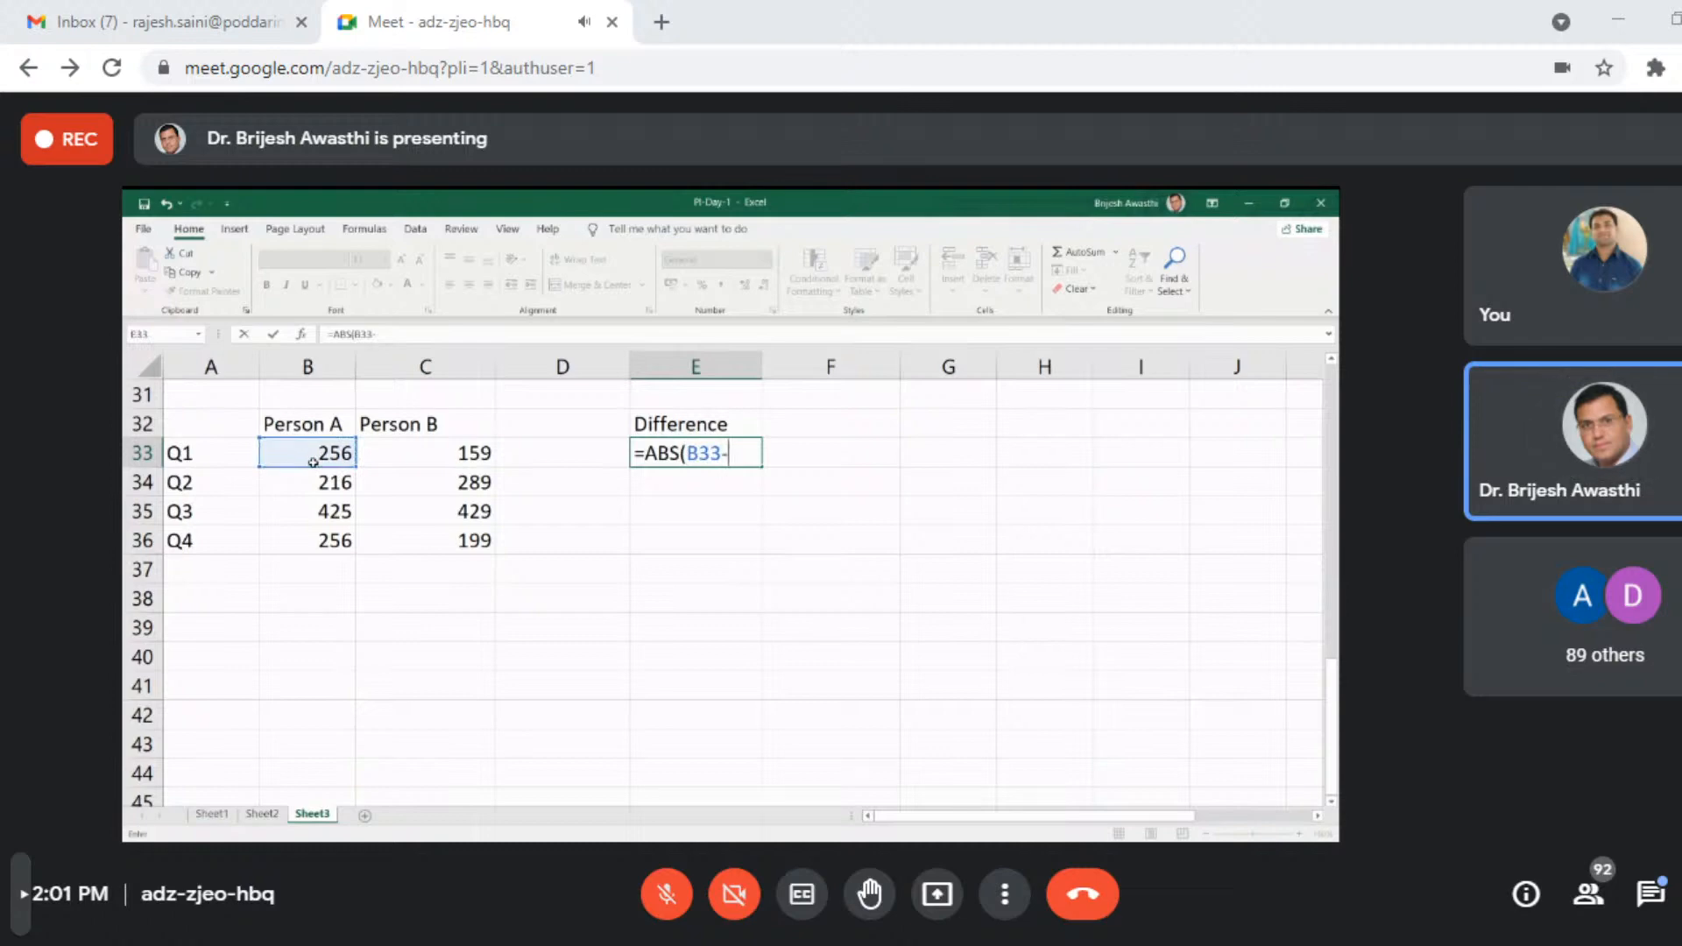
left_click(472, 456)
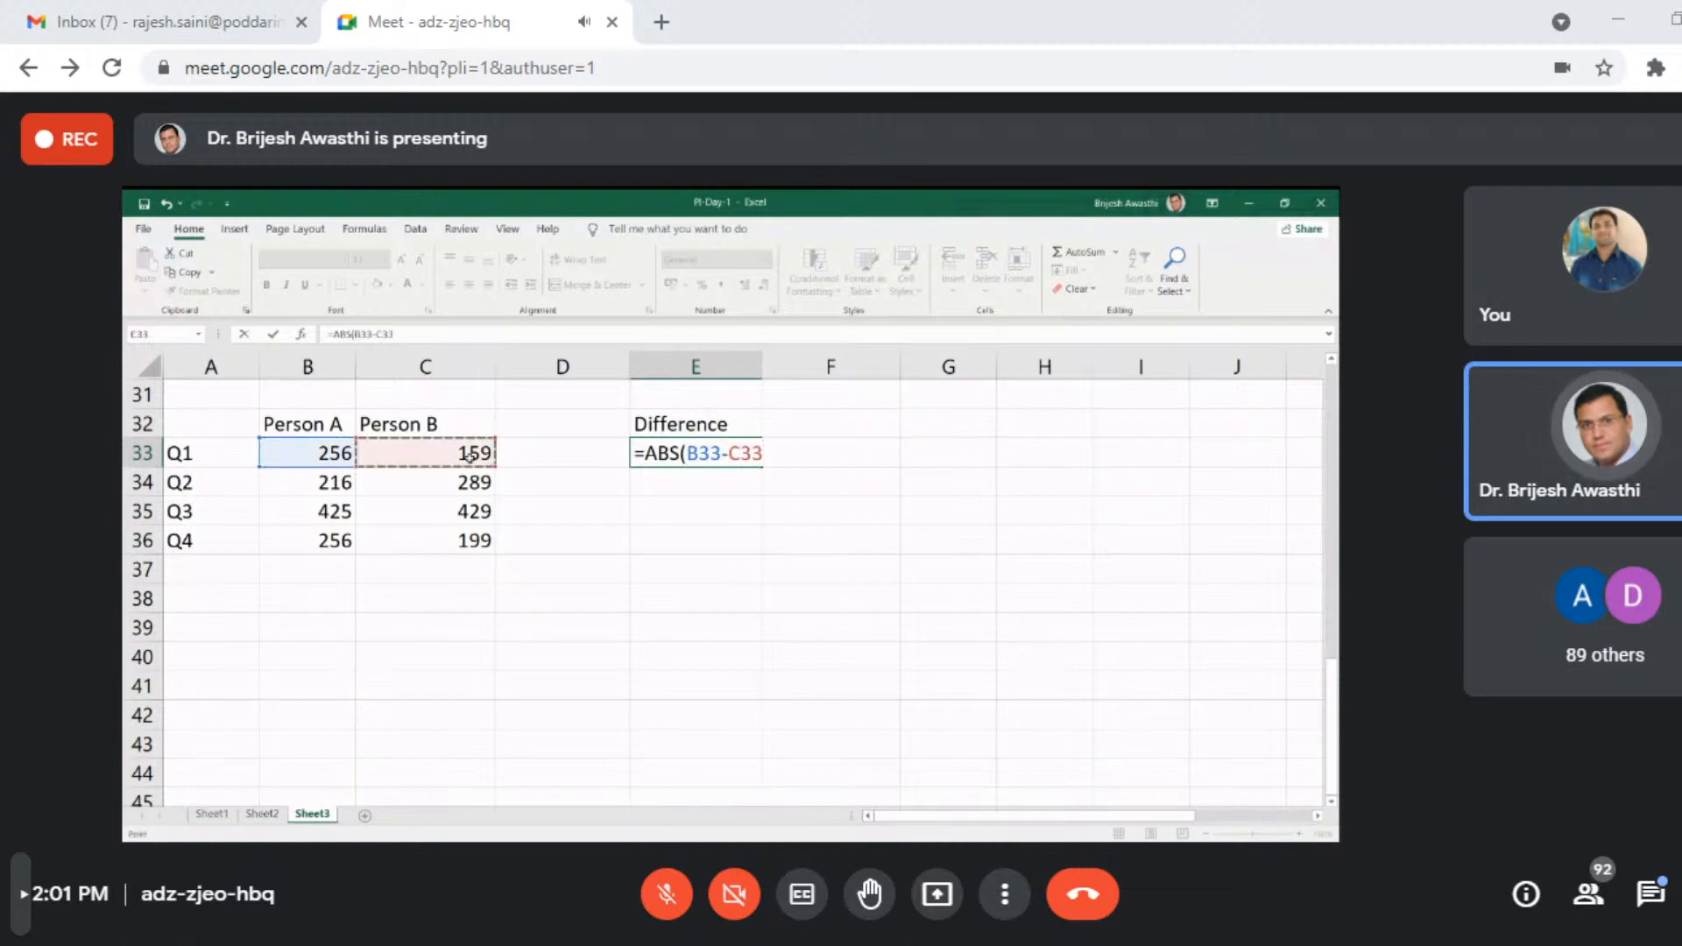
key("Return")
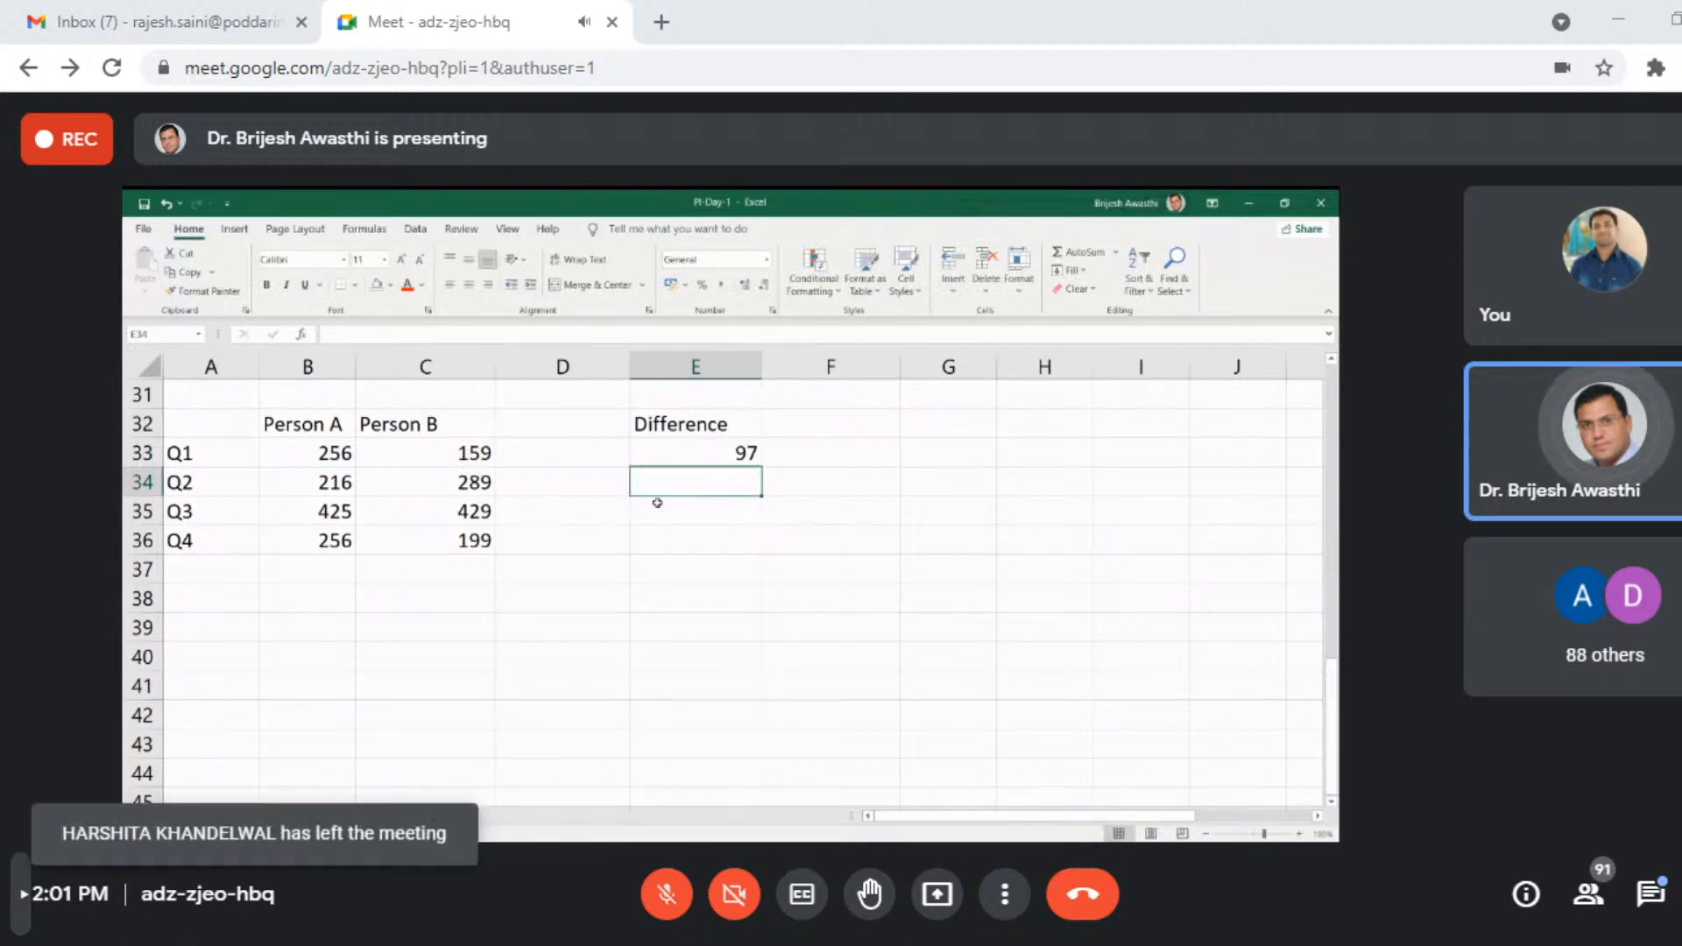
- Fill the absolute difference formula from cell E33 down to E36 to cover Q2 through Q4
left_click(696, 453)
left_click_drag(761, 467, 764, 556)
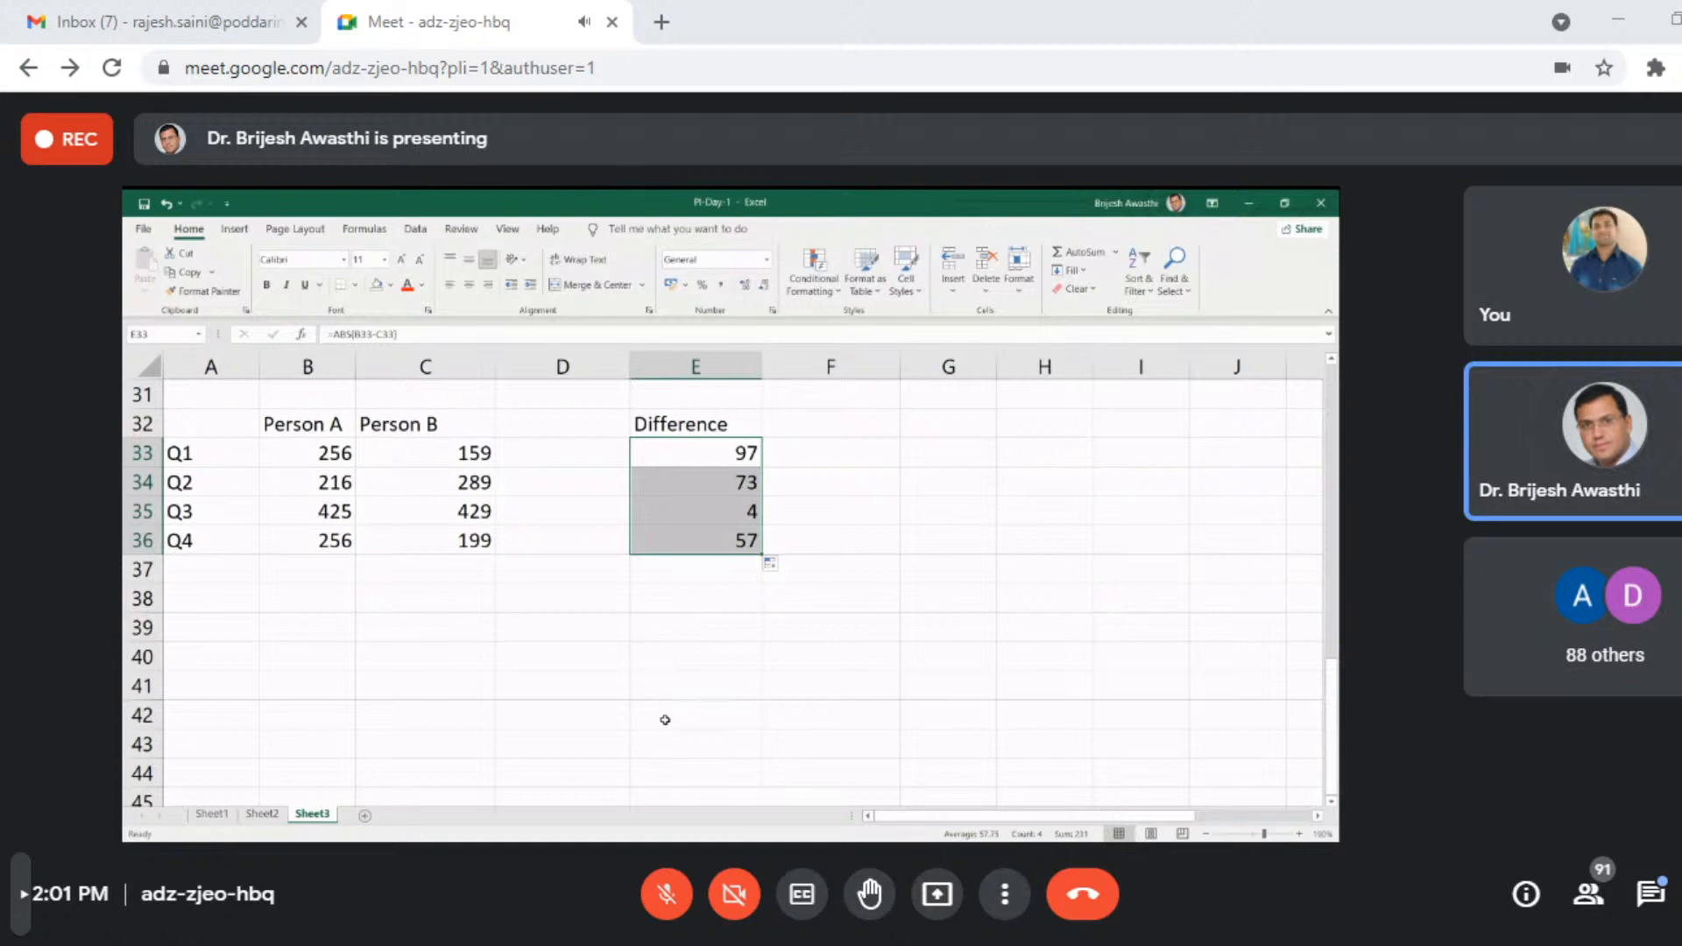
left_click(674, 698)
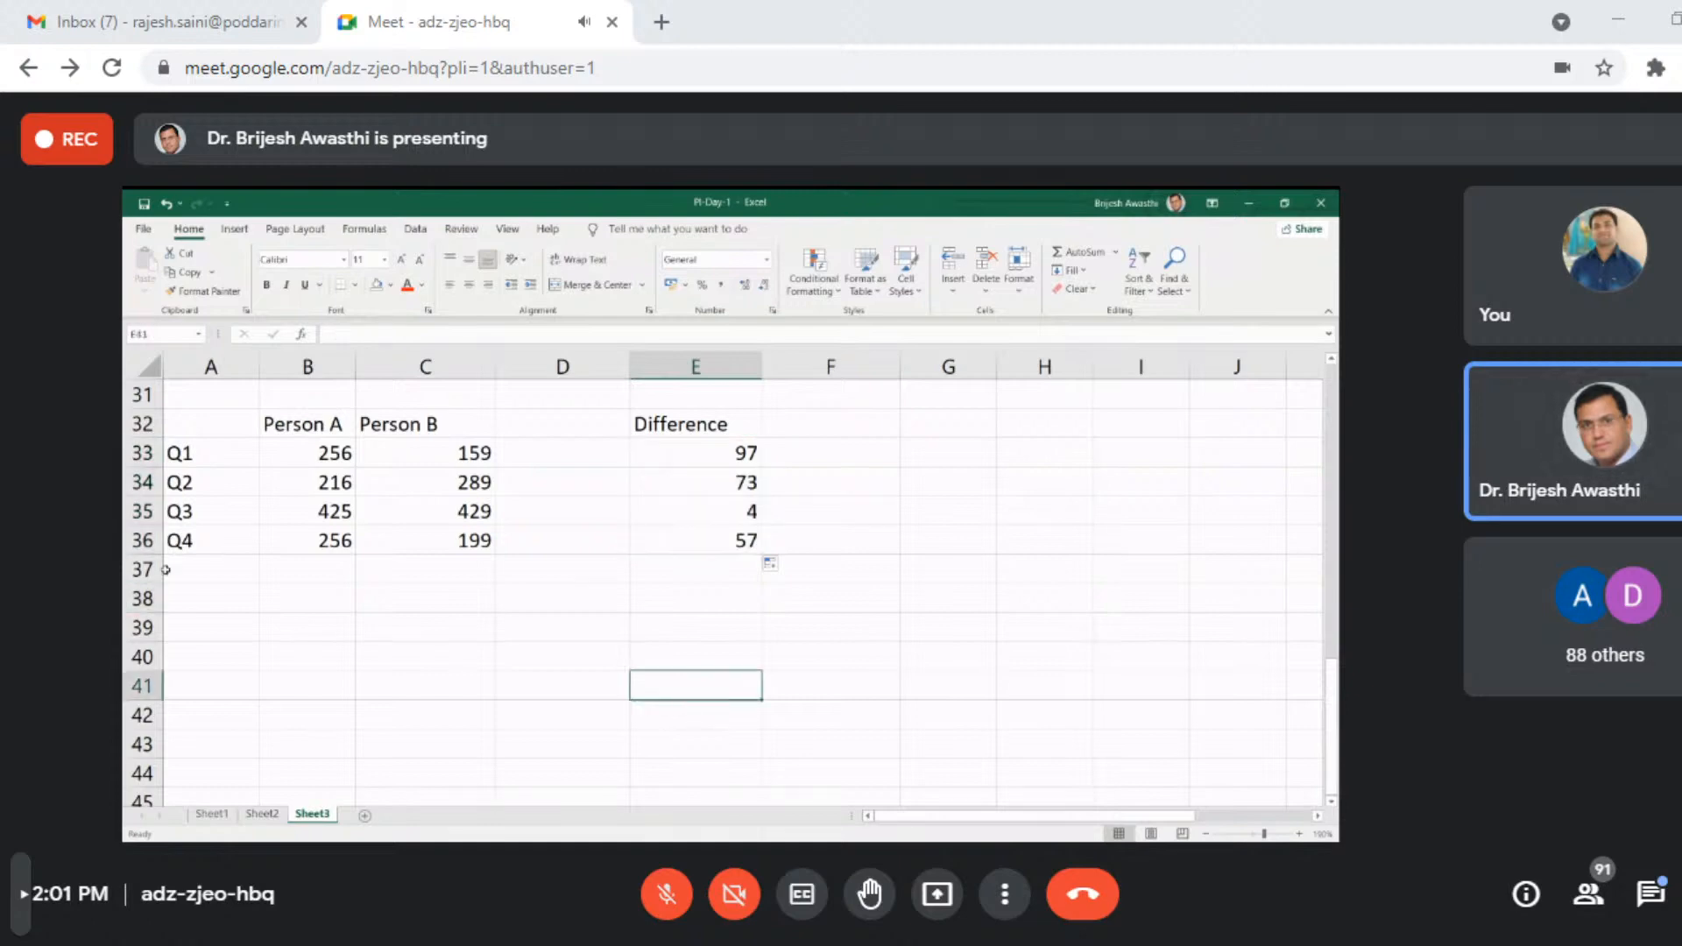
- Clear the contents of the entire Sheet3 and return to its first rows
scroll(320, 593, "down", 1)
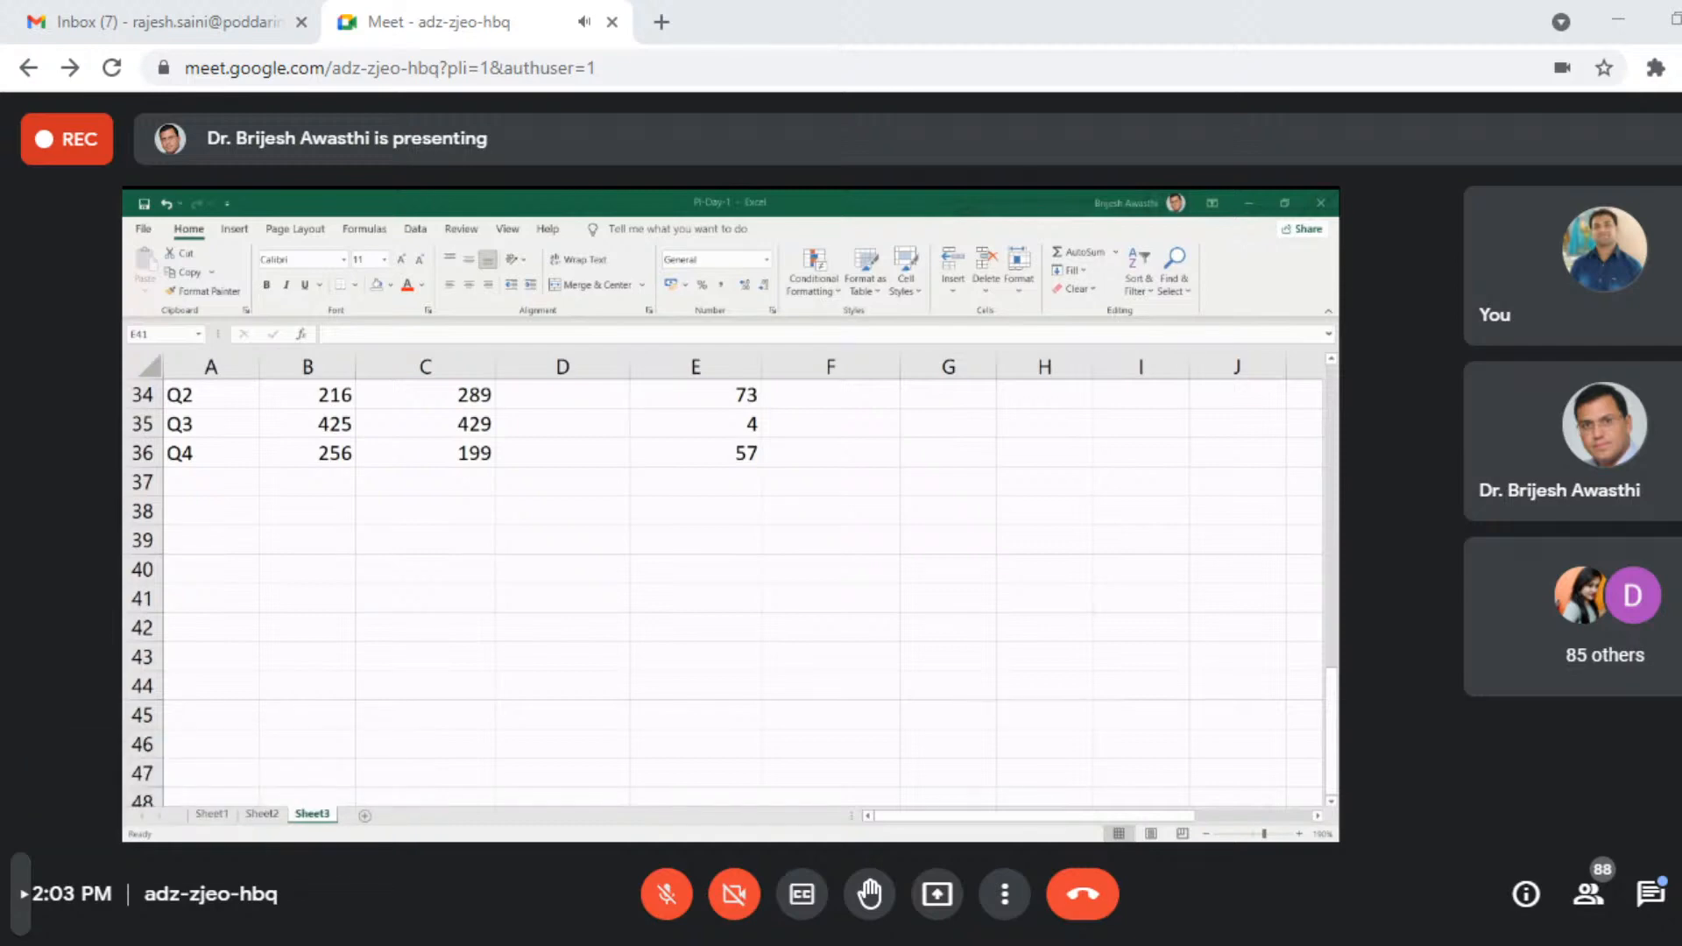
key("alt+Tab")
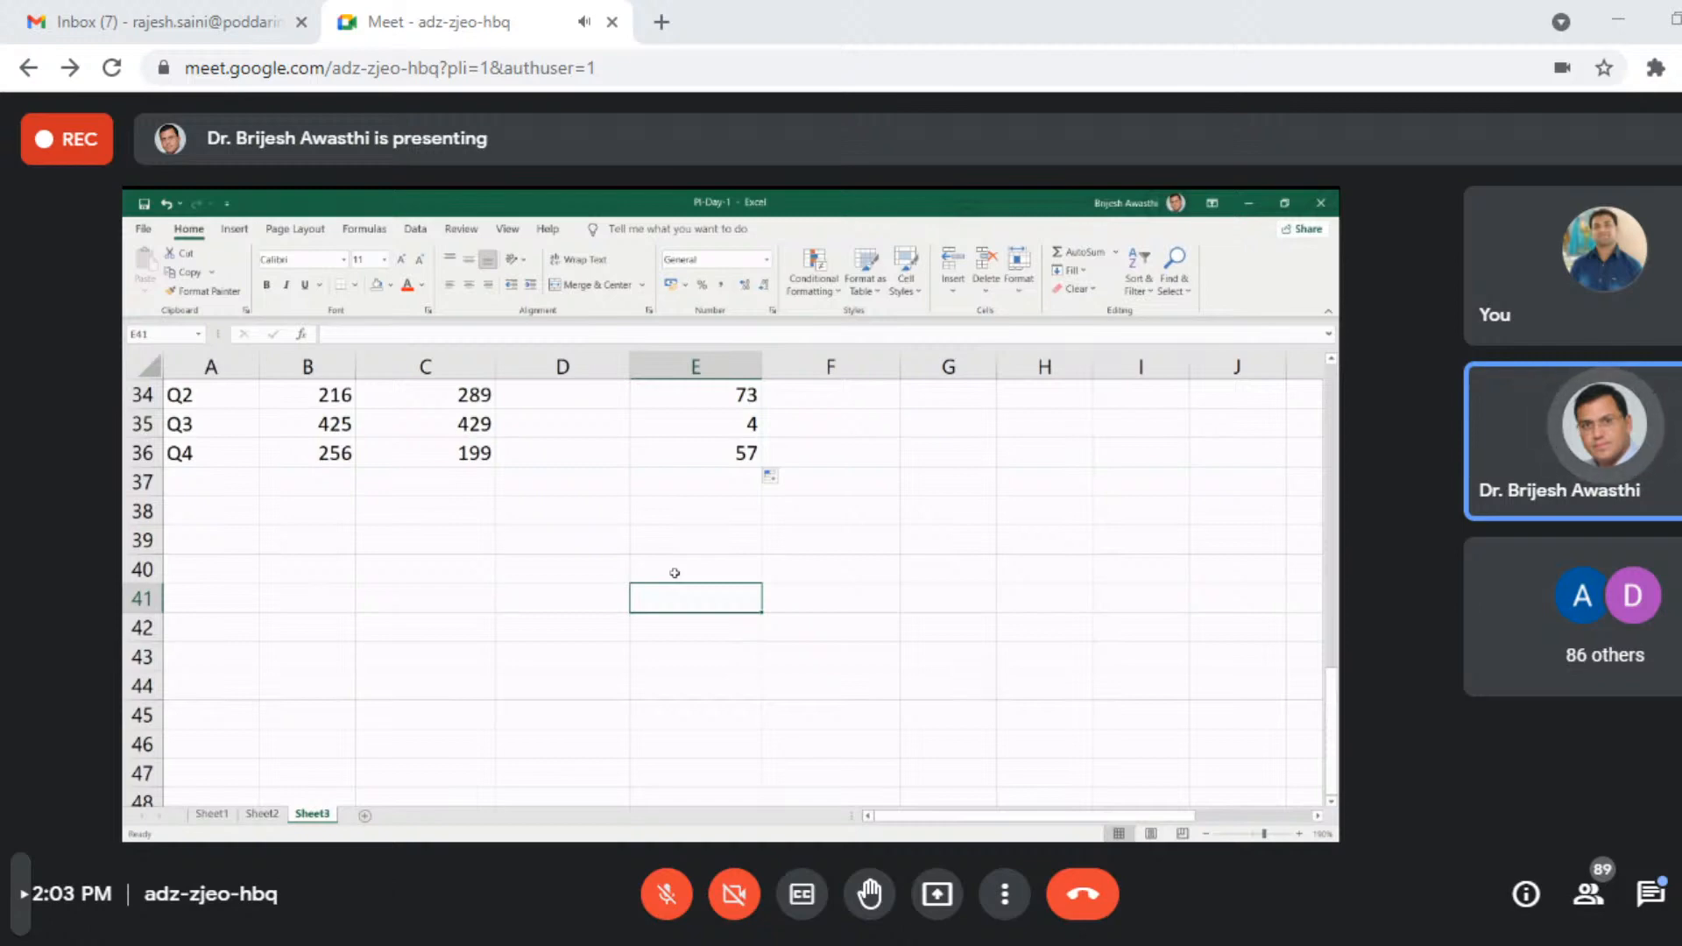
key("ctrl+a")
scroll(671, 572, "up", 5)
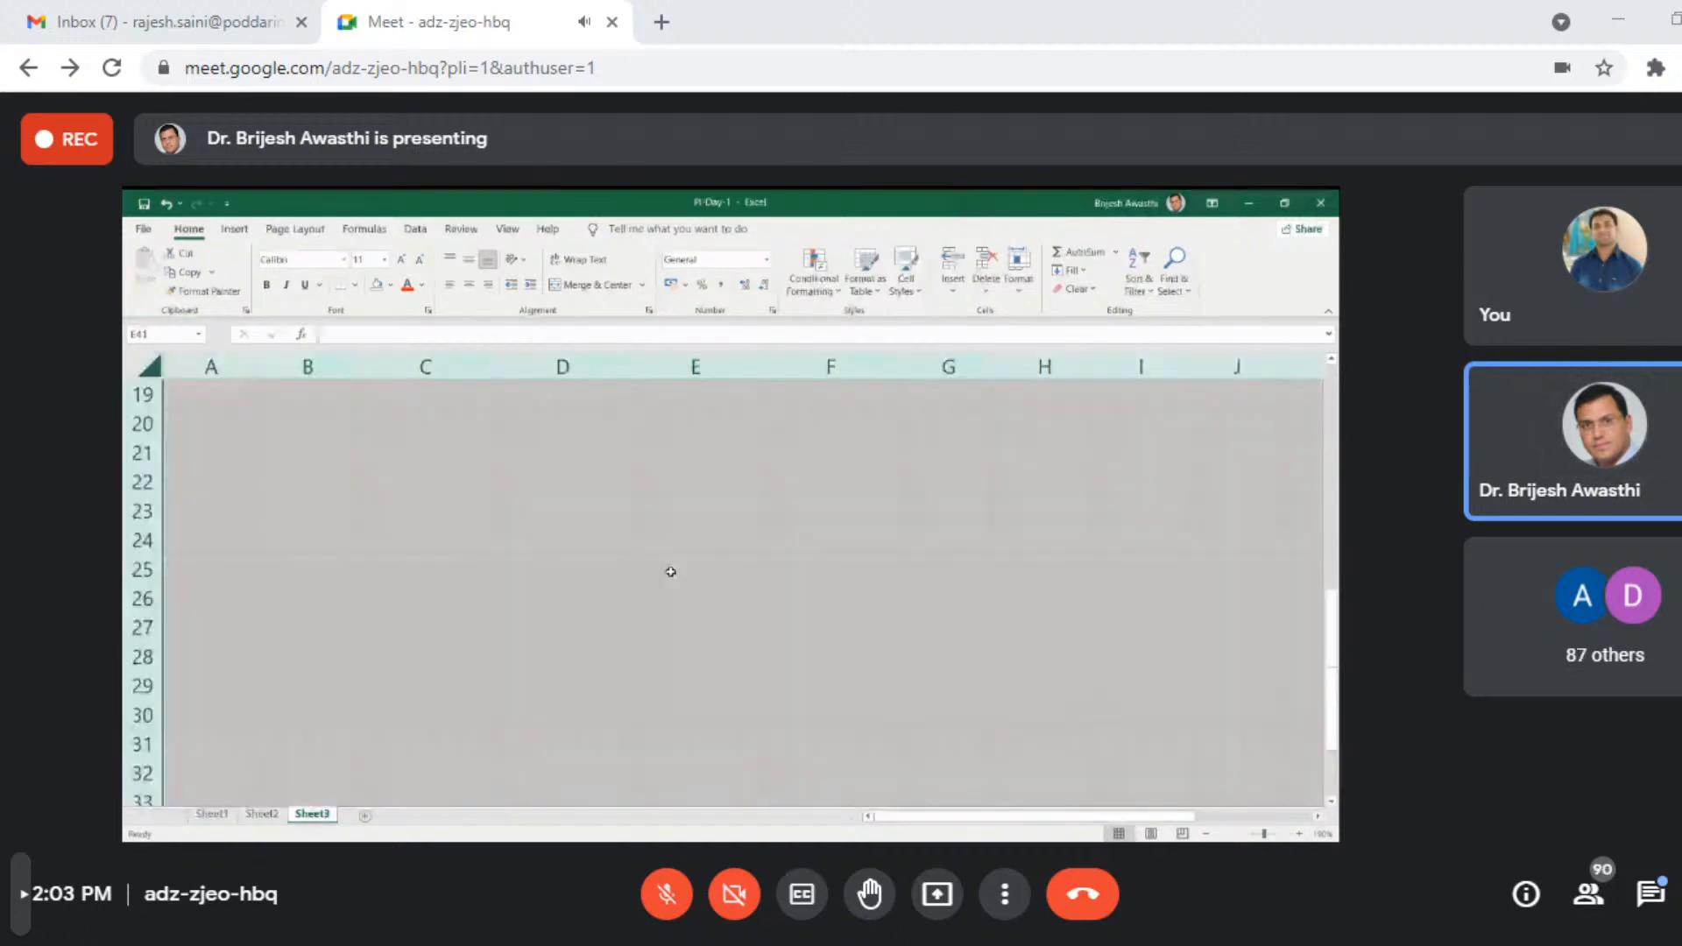
scroll(671, 572, "up", 6)
- Enter the TODAY function in cell B2 to return the current date
left_click(285, 396)
left_click(311, 427)
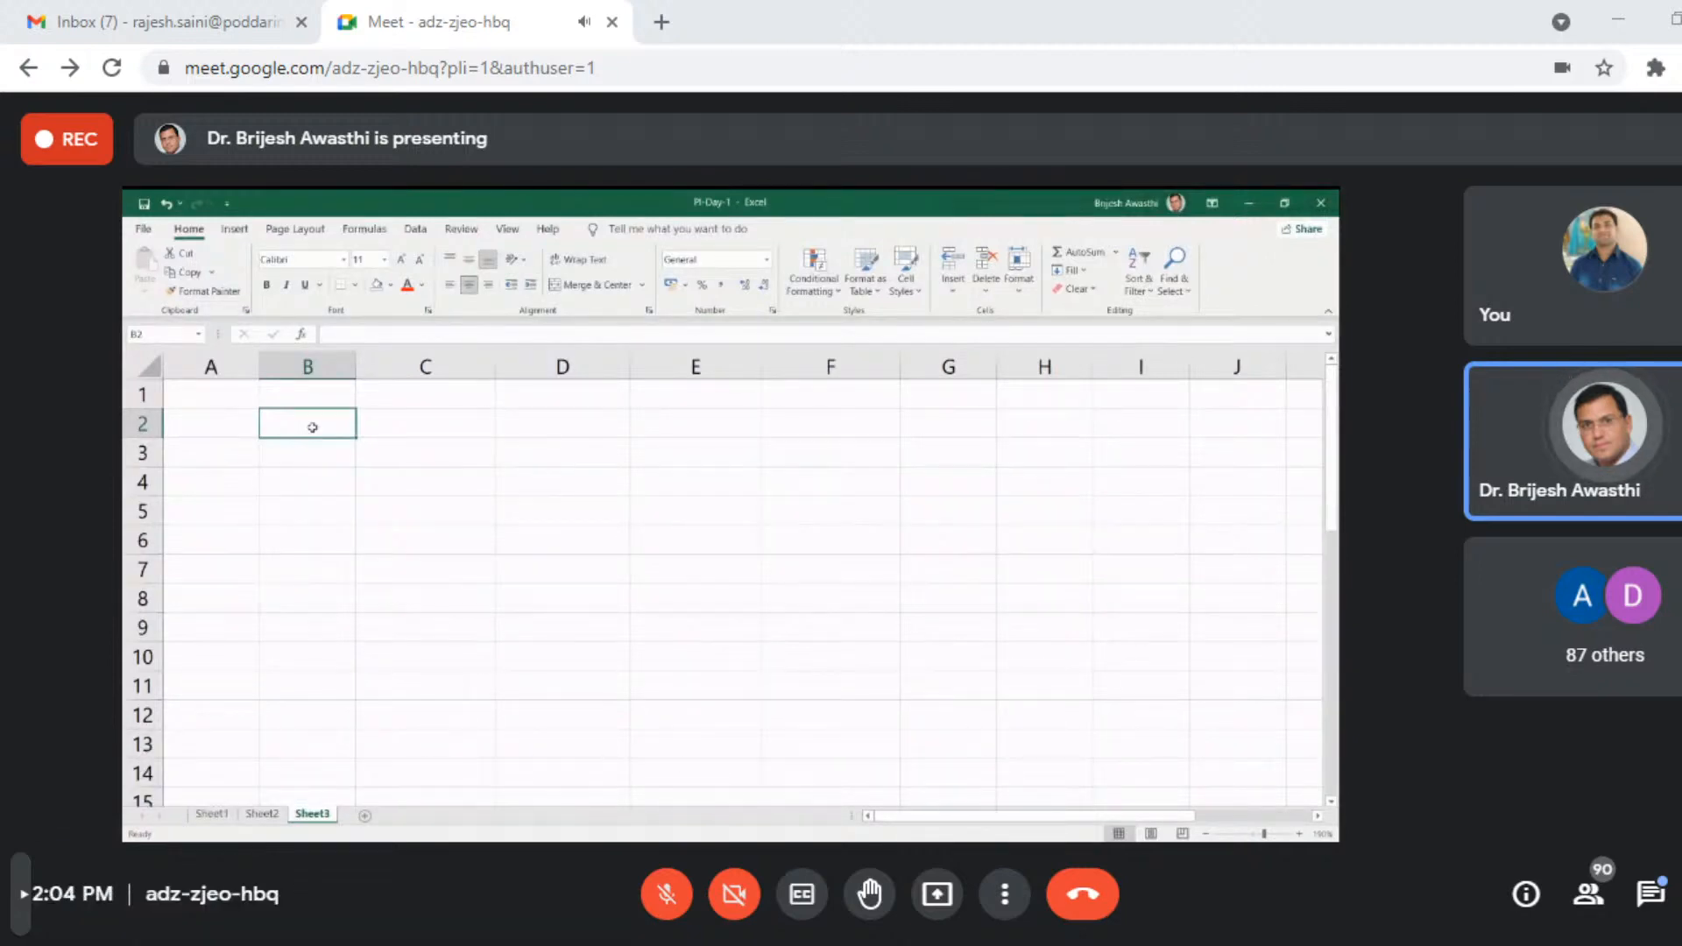
type("=t")
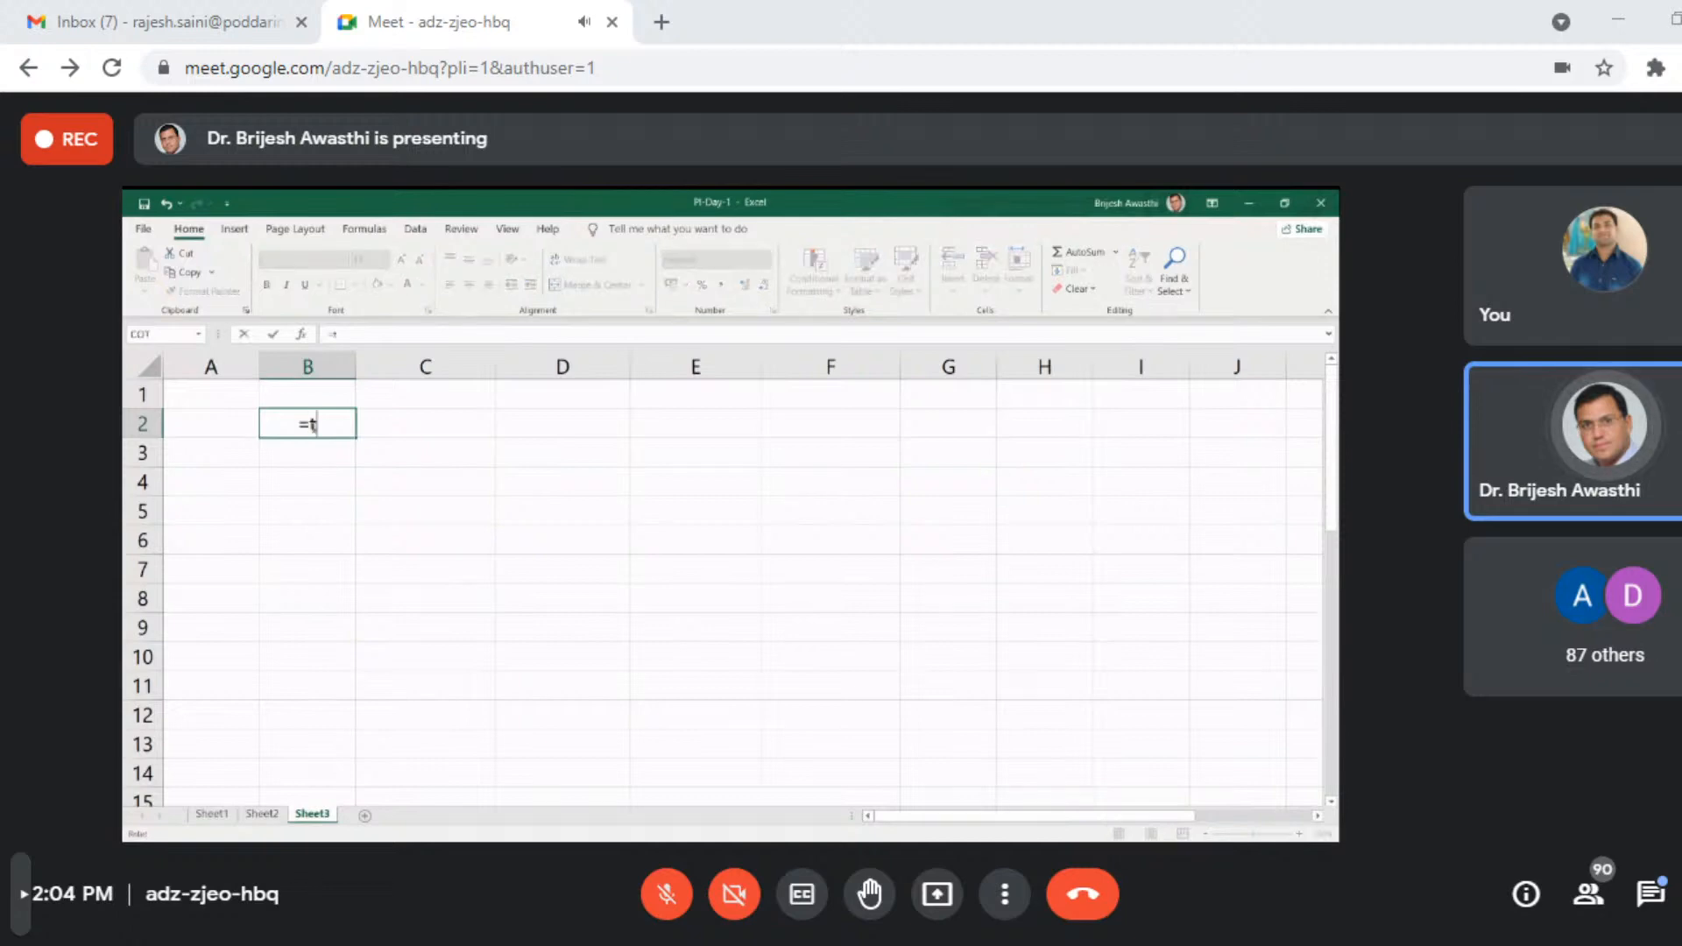
type("oday")
key("Tab")
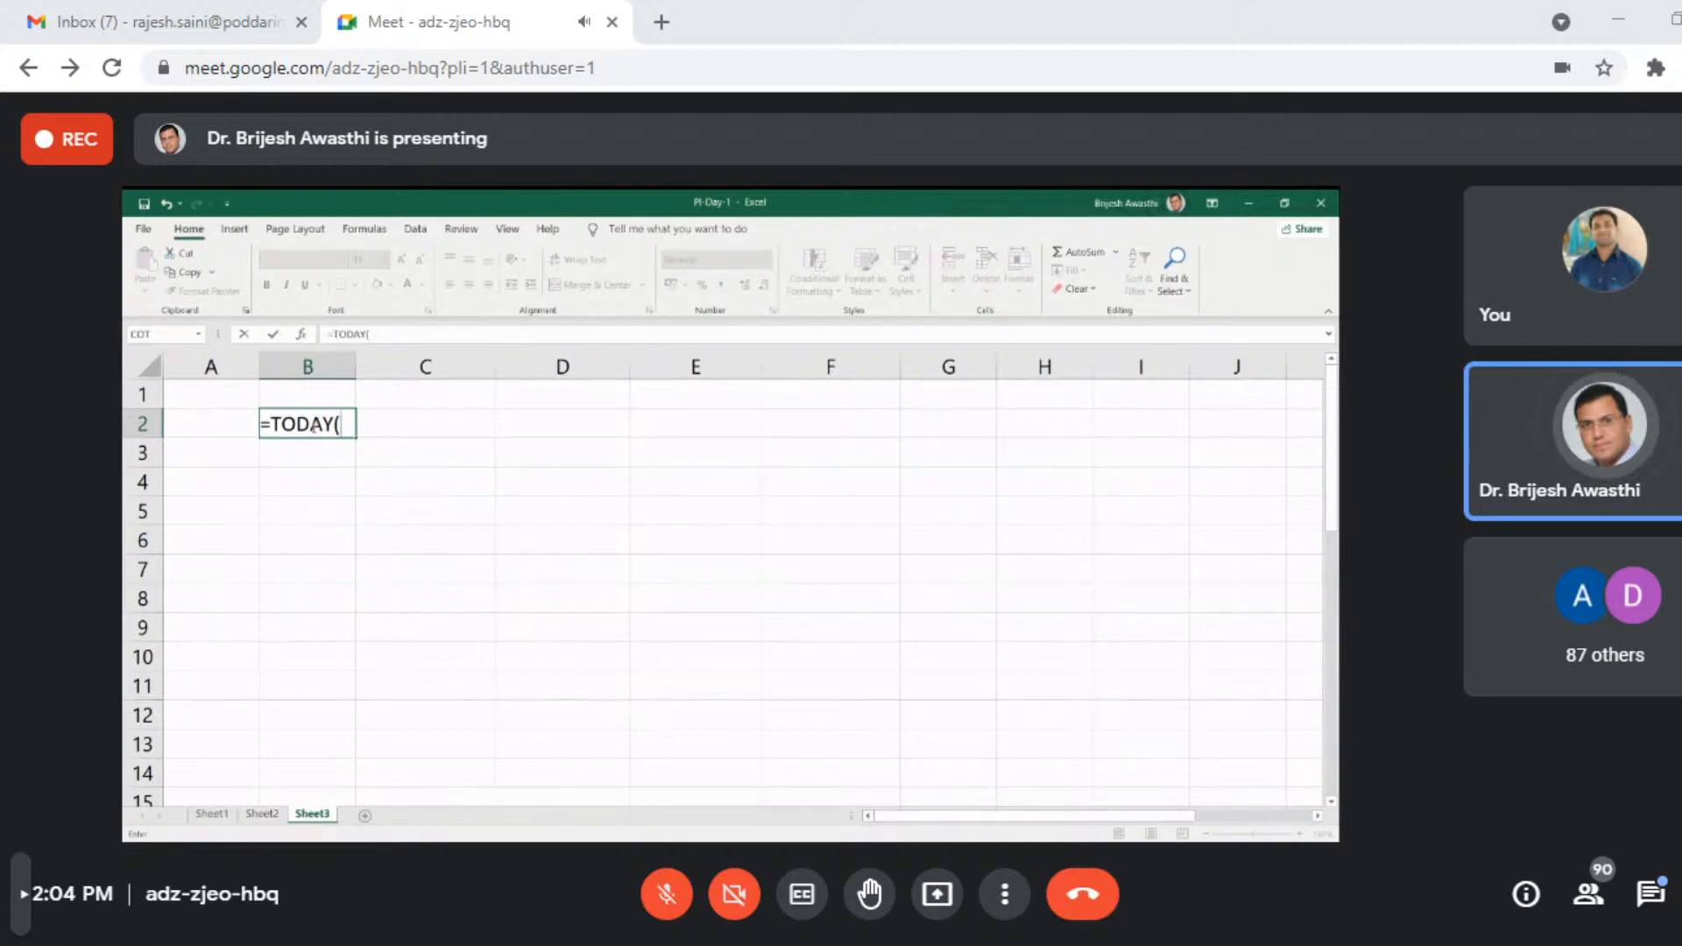
key("Return")
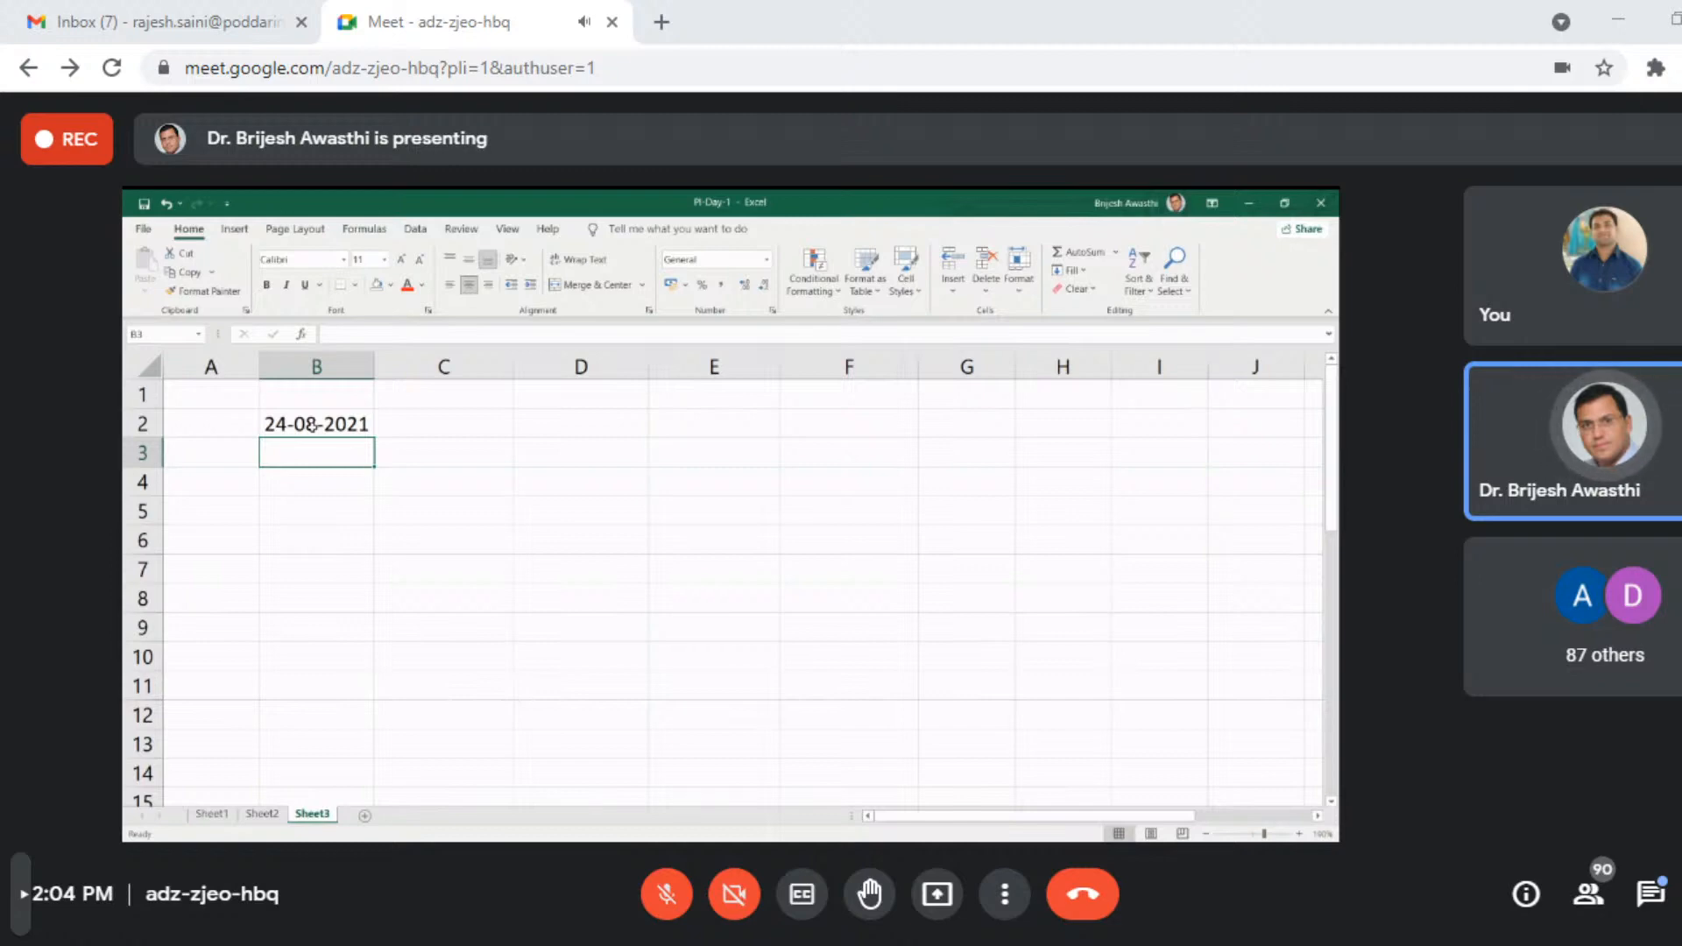
- Enter the NOW function in cell B4 to return the current date and time
key("Down")
type("=nu")
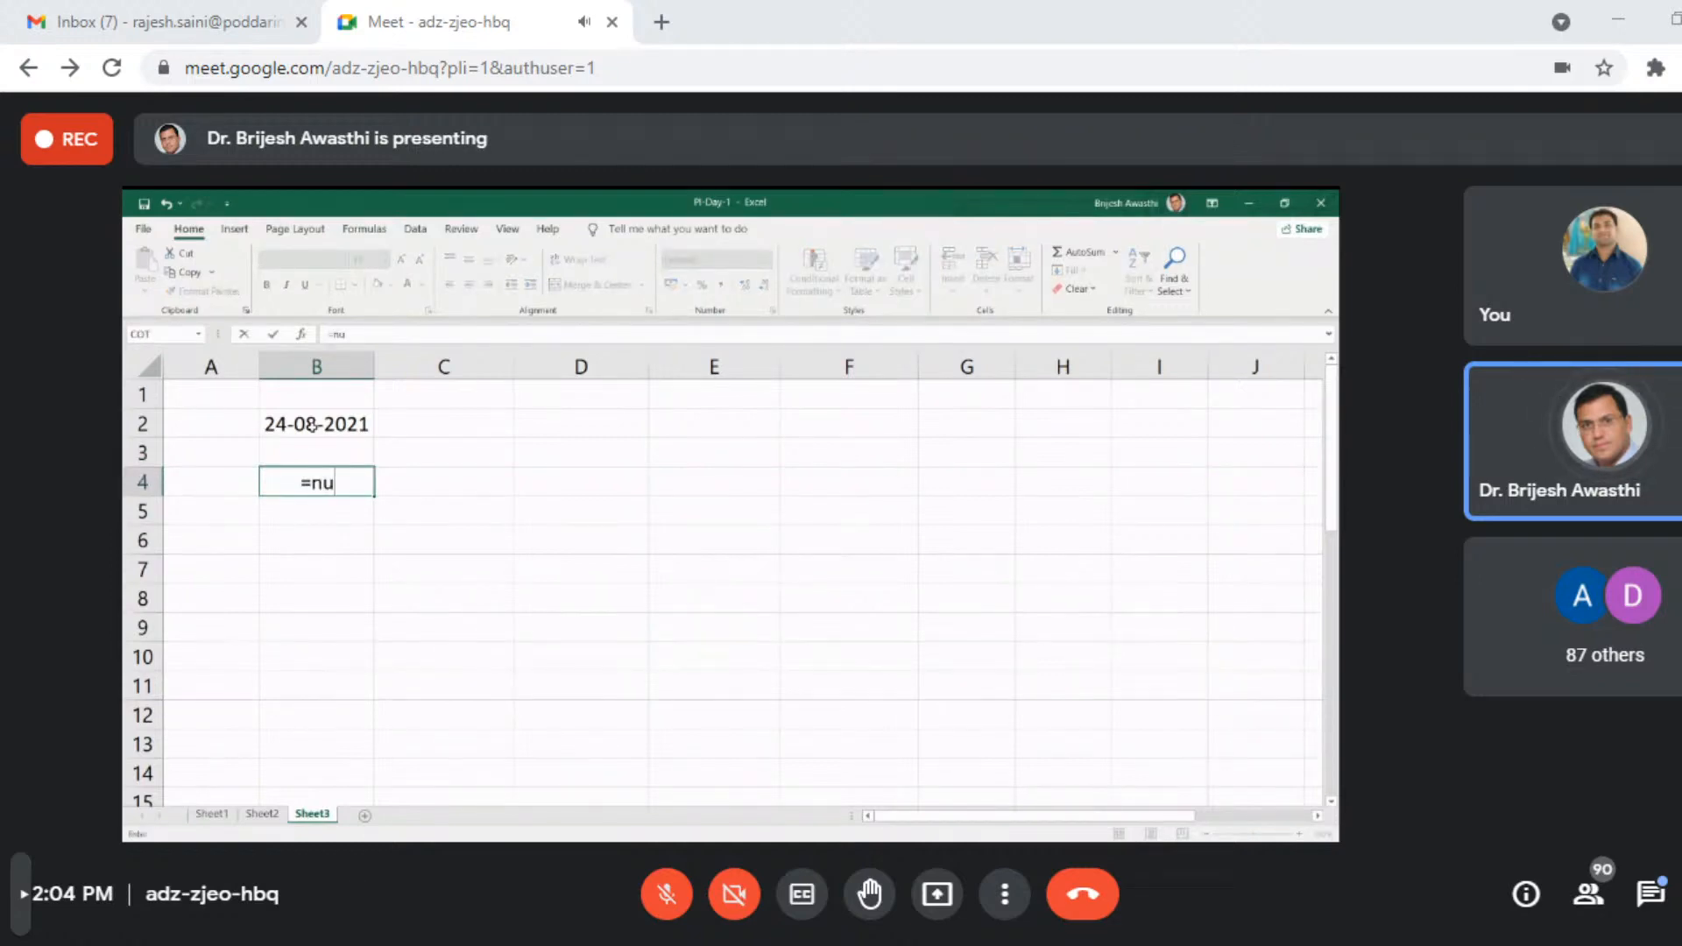
type("o")
key("BackSpace")
key("BackSpace")
type("ow")
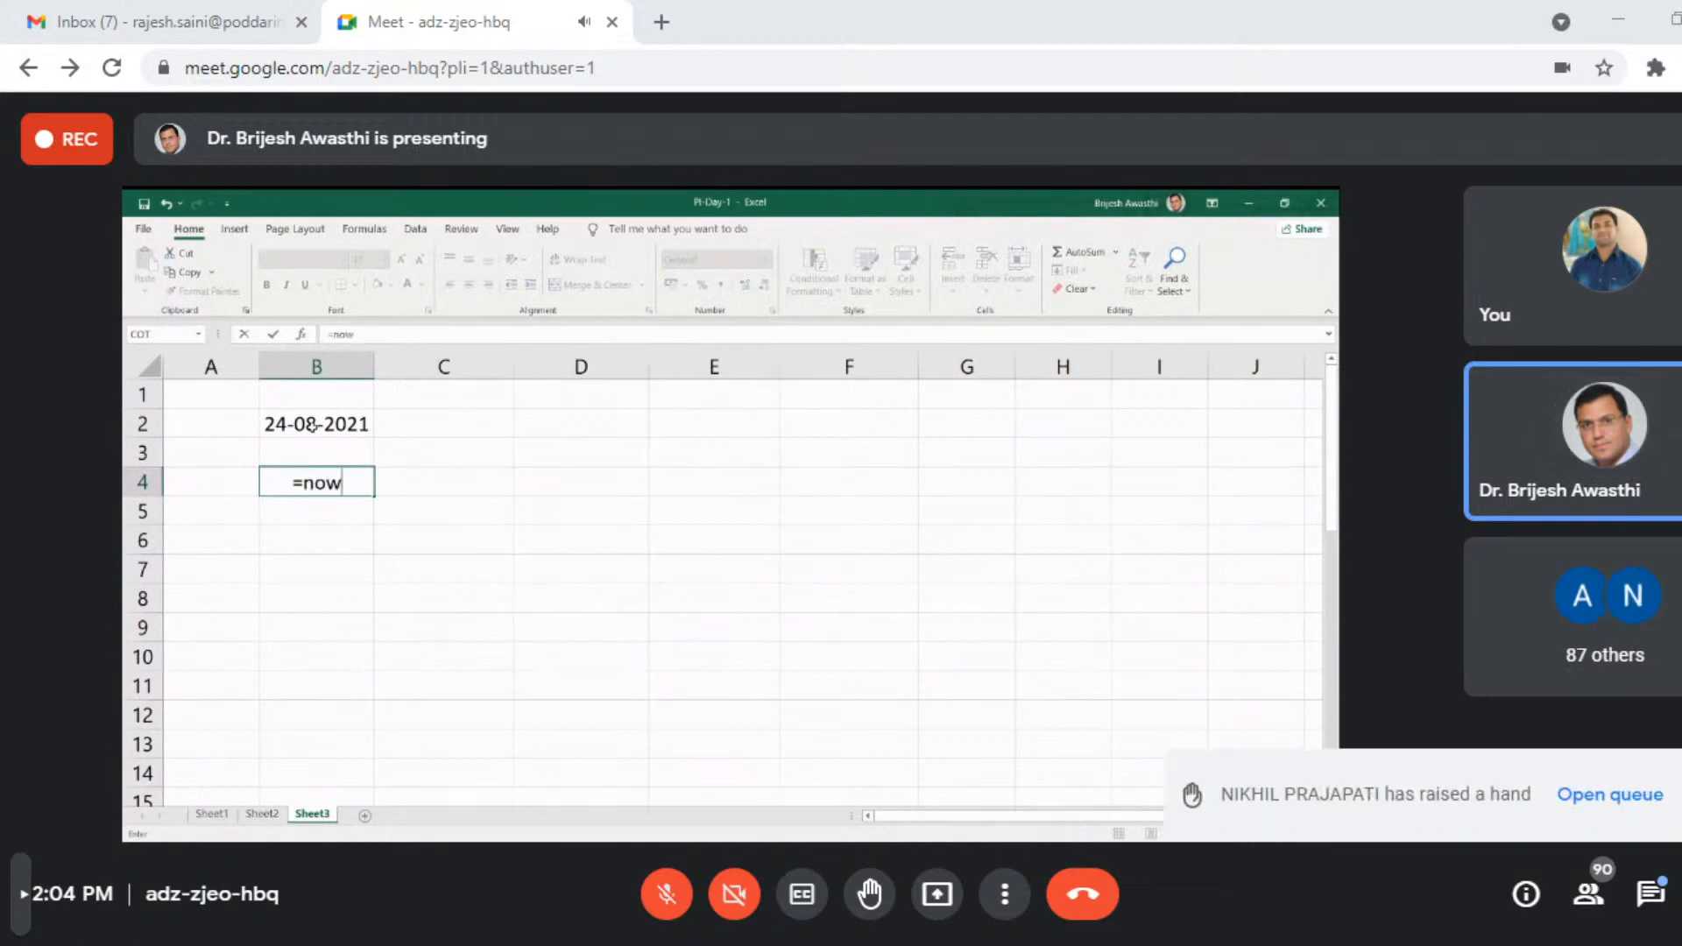
key("Tab")
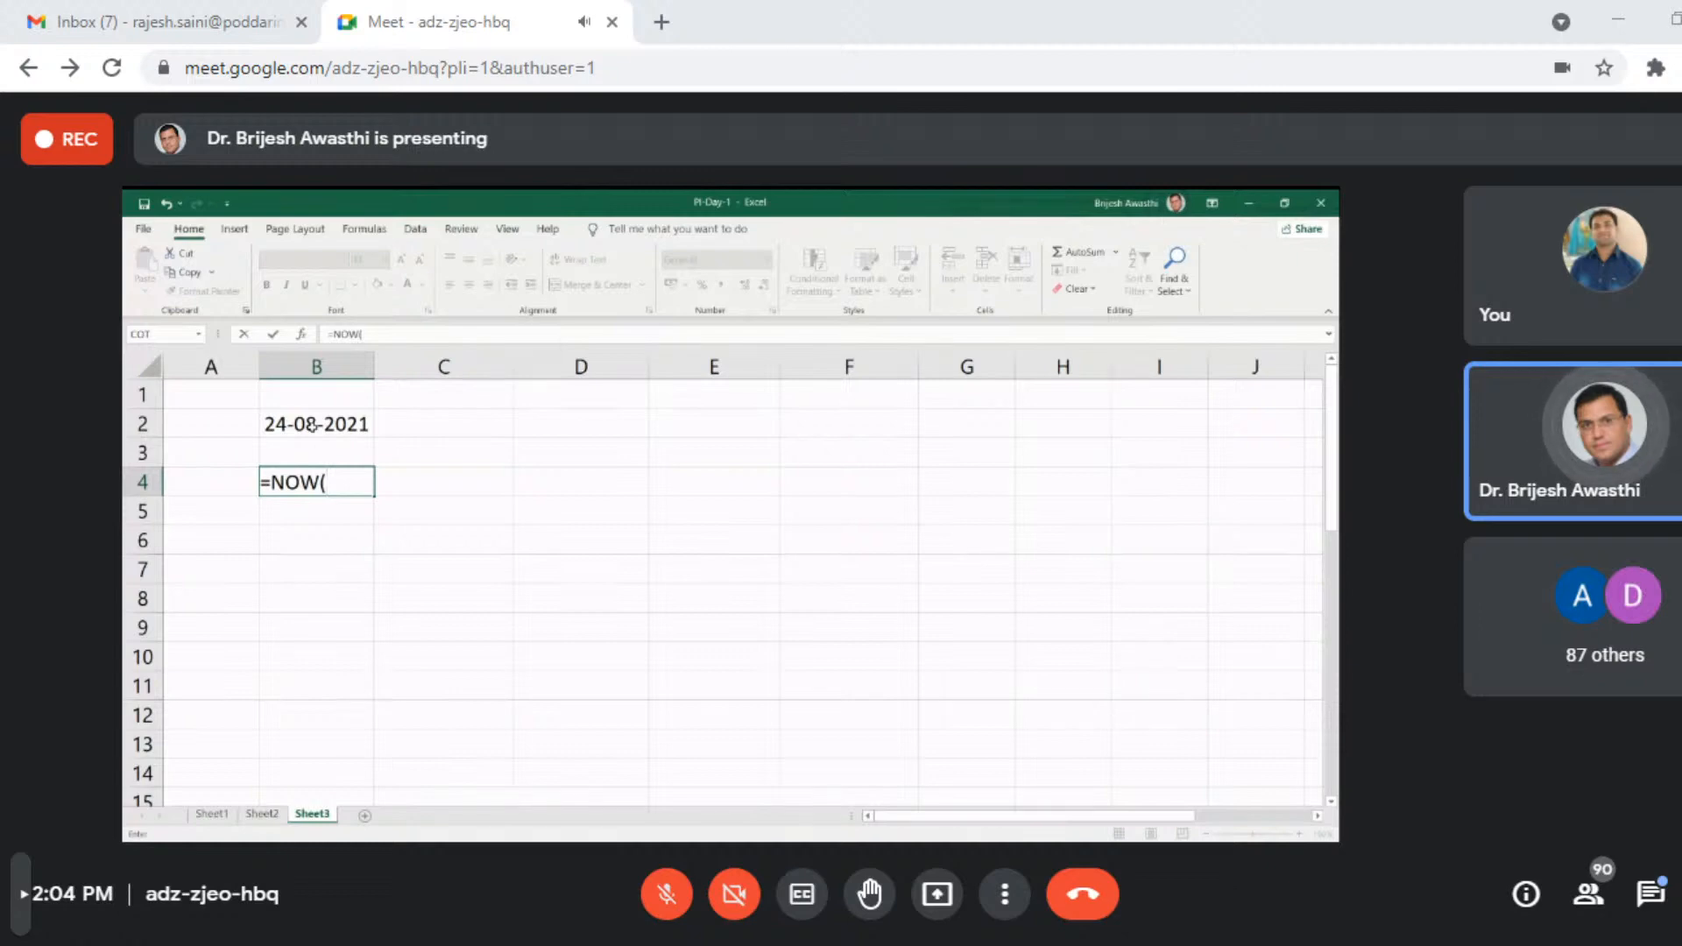
key("Return")
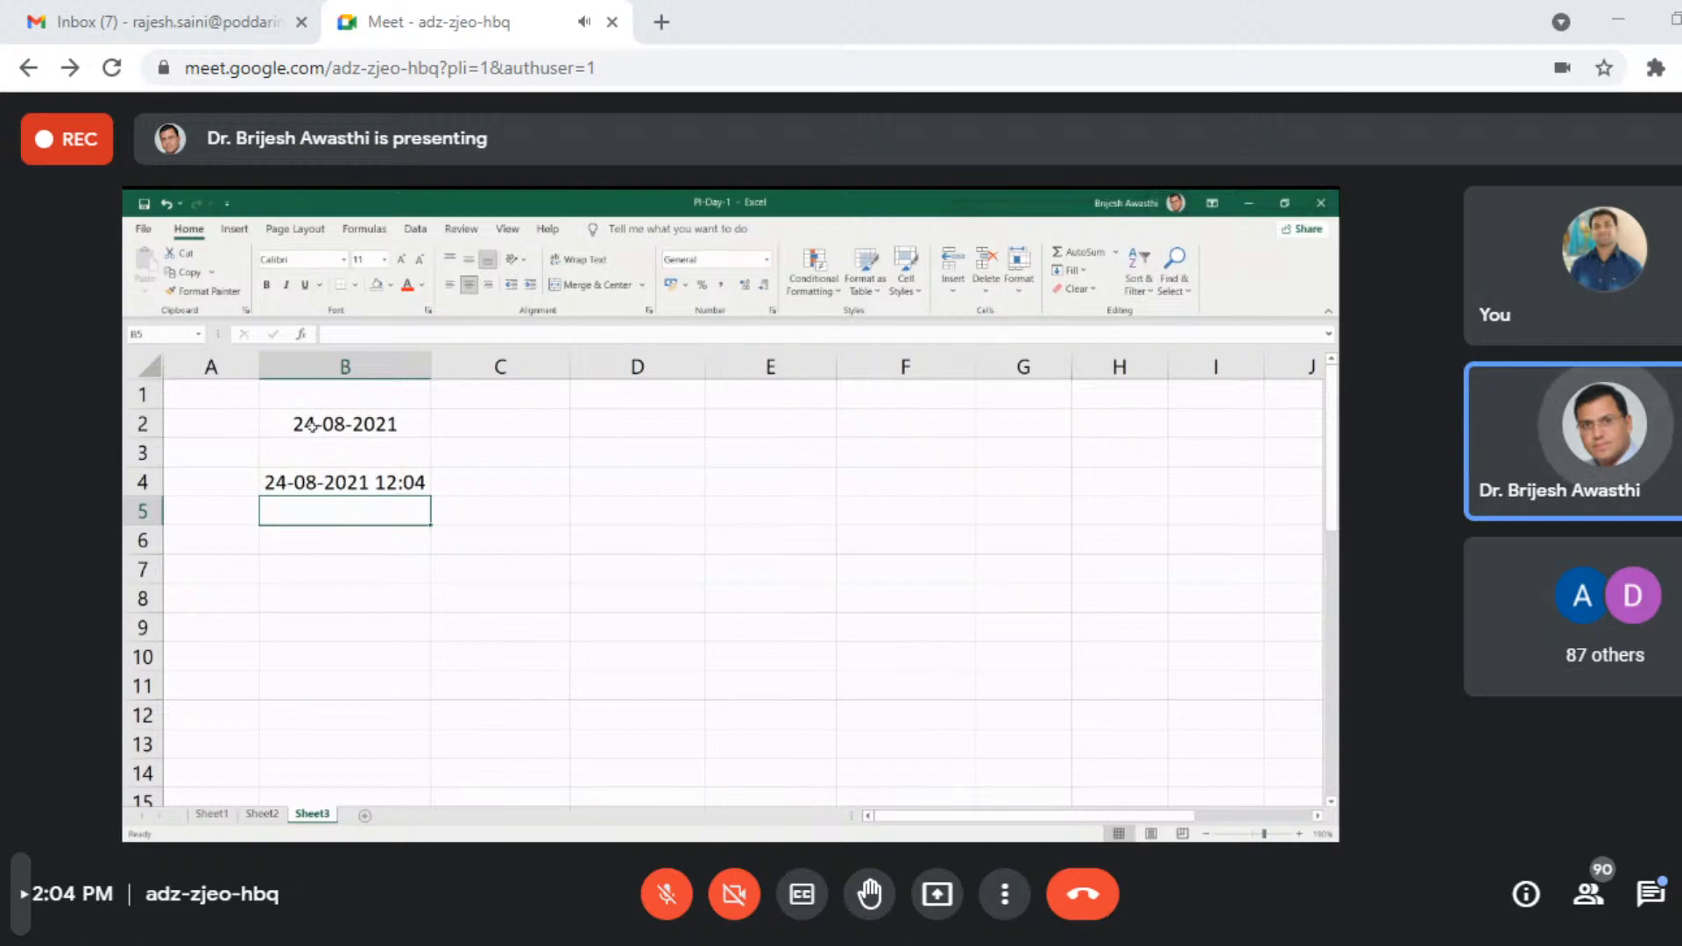
- Label the two date formulas by entering "TODAY" in cell A2 and "Now" in cell A4
left_click(193, 418)
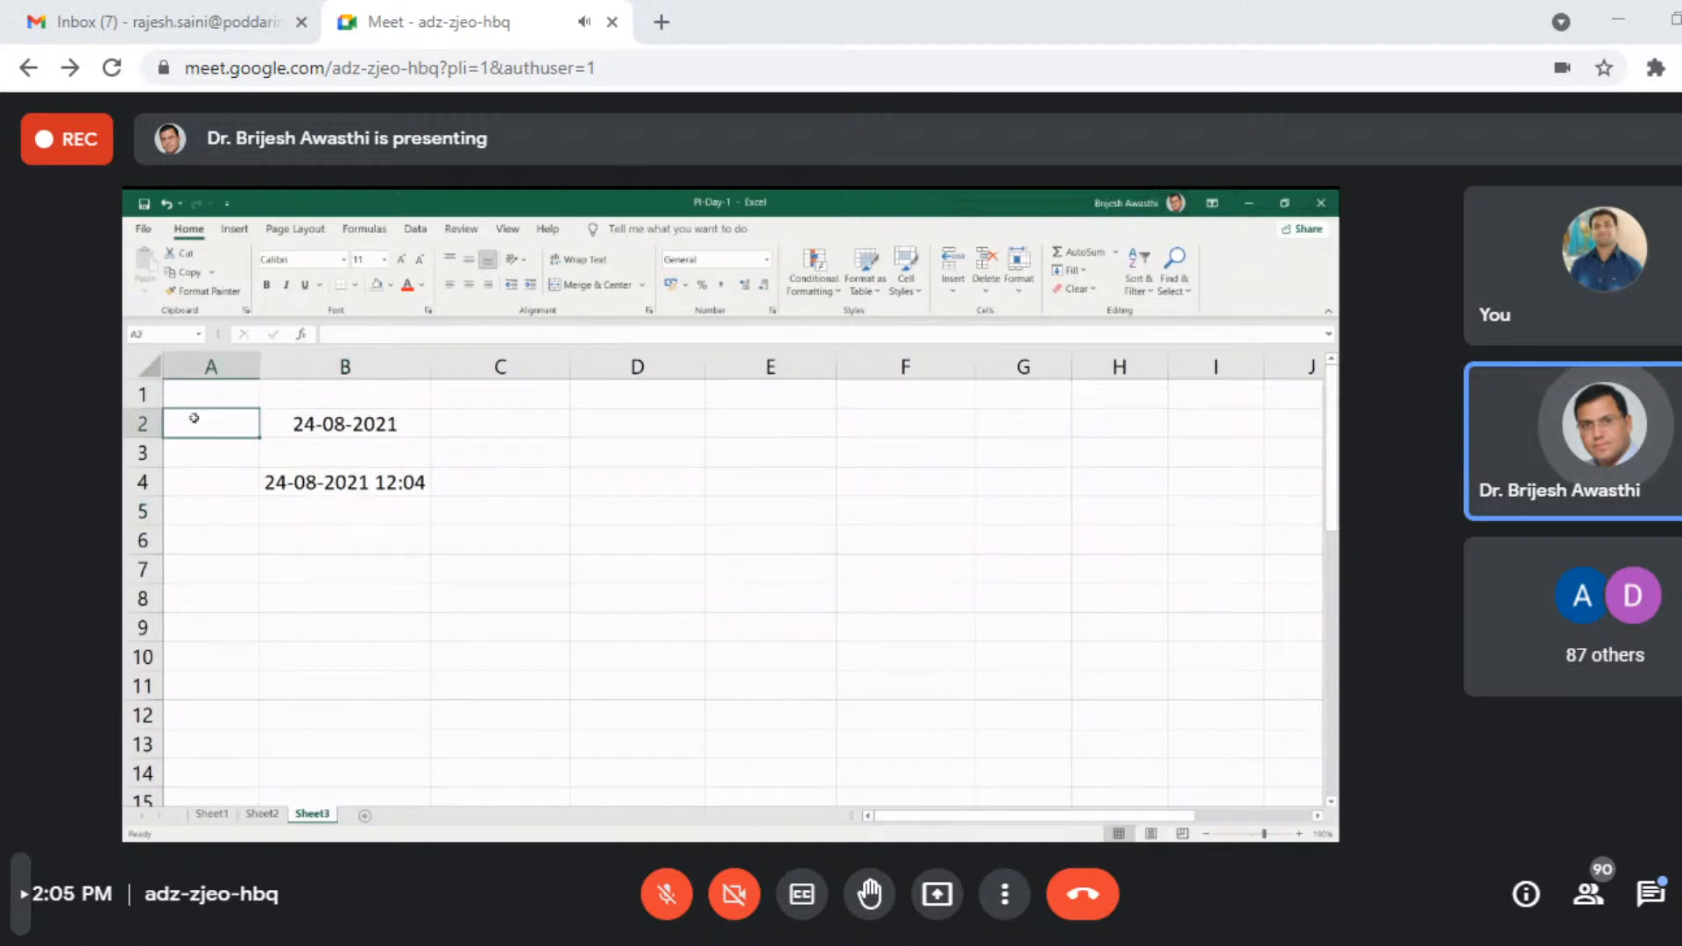
type("TODAY")
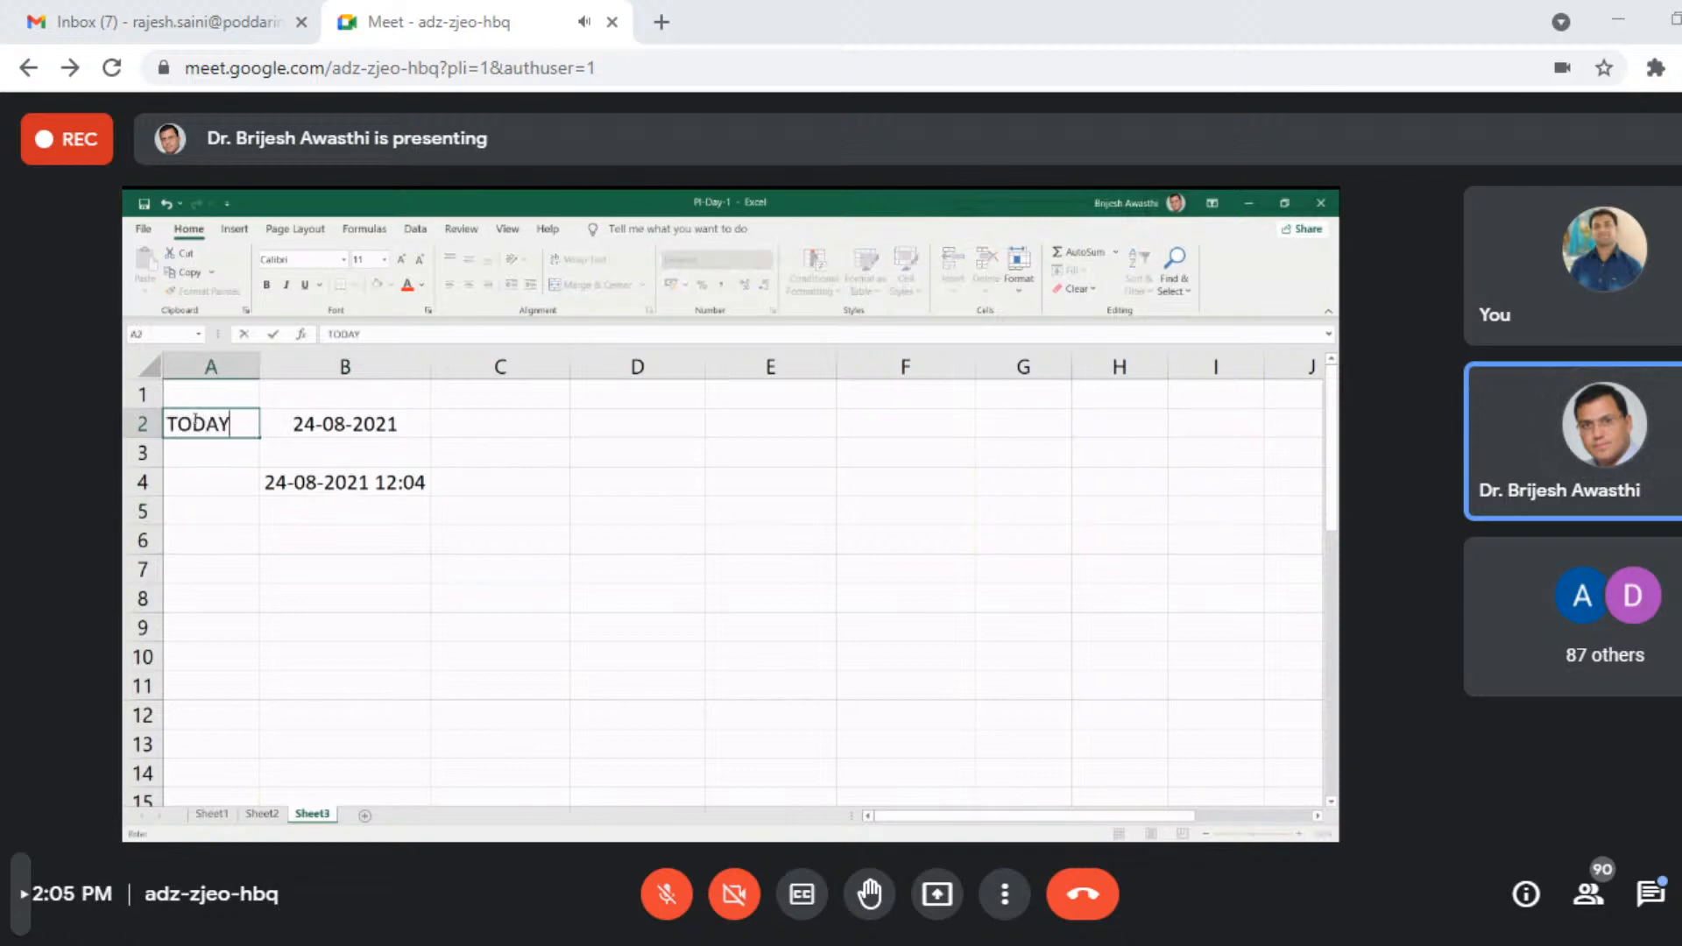
key("Return")
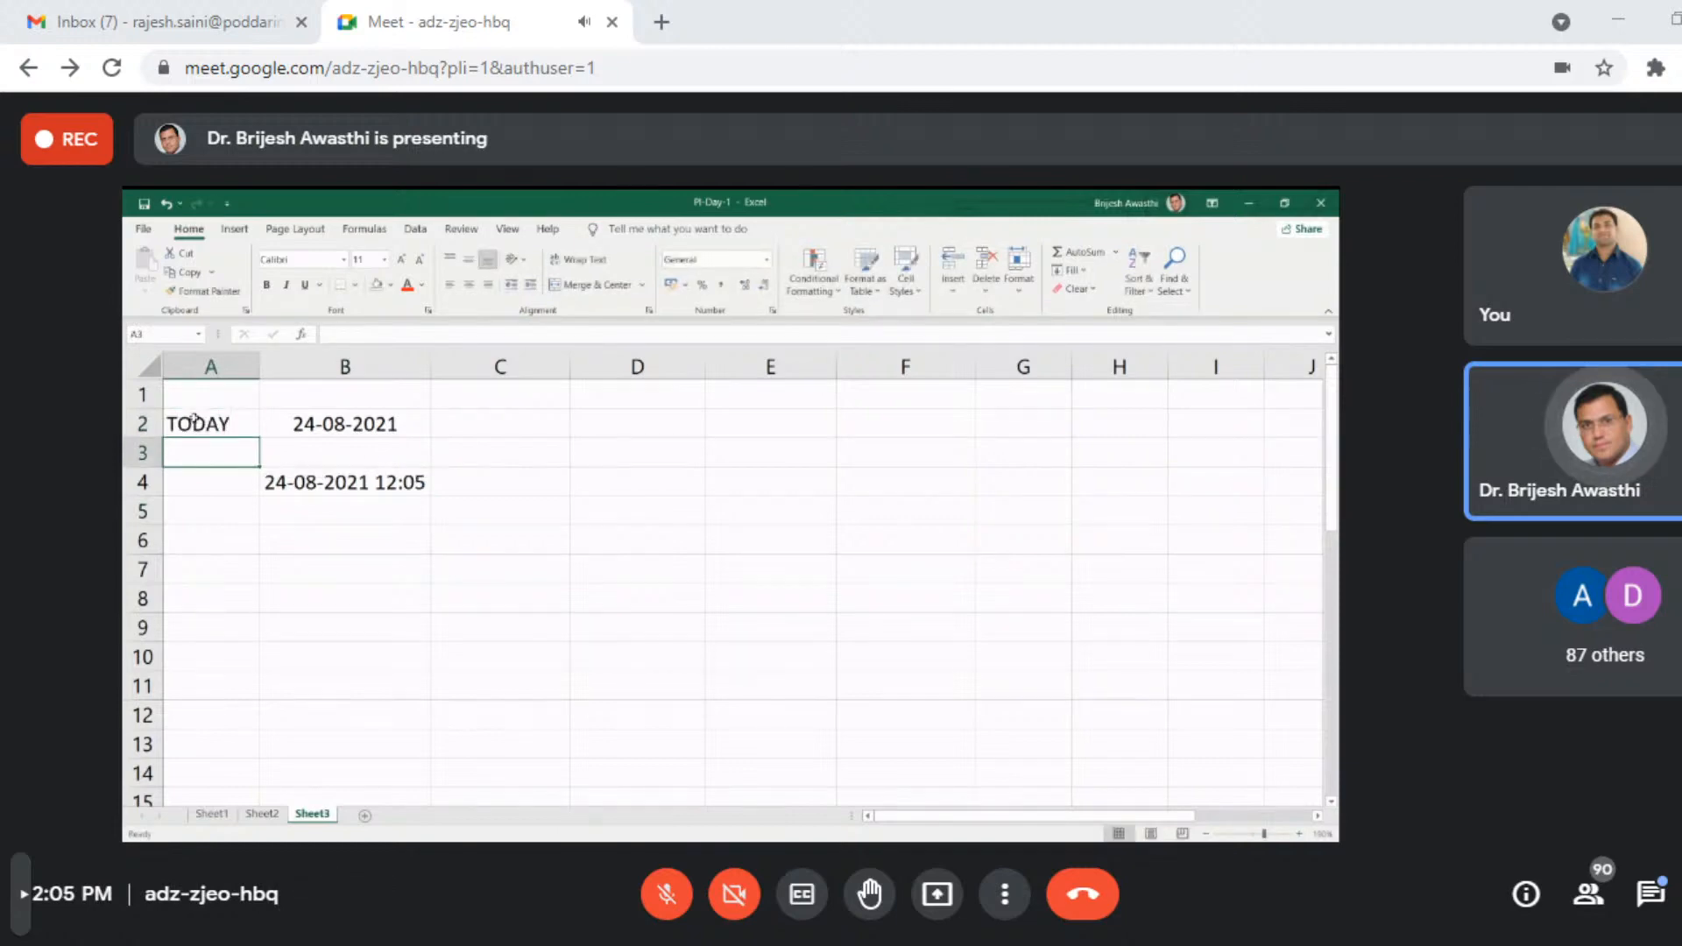
key("Down")
type("nO")
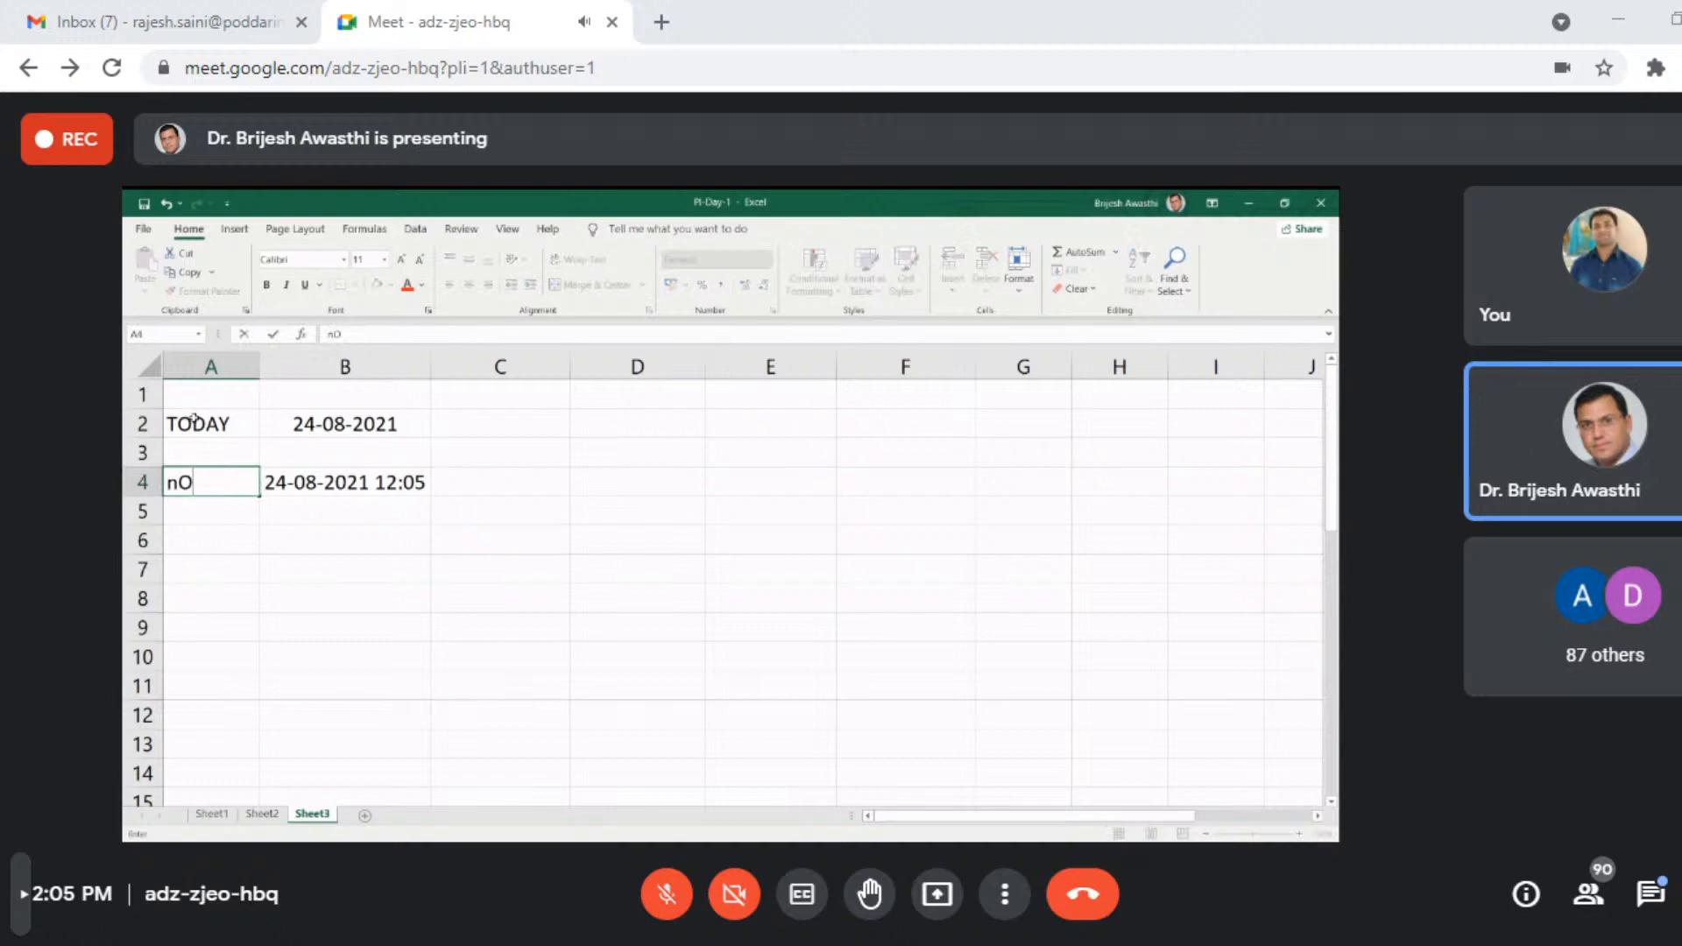
type("w")
key("Return")
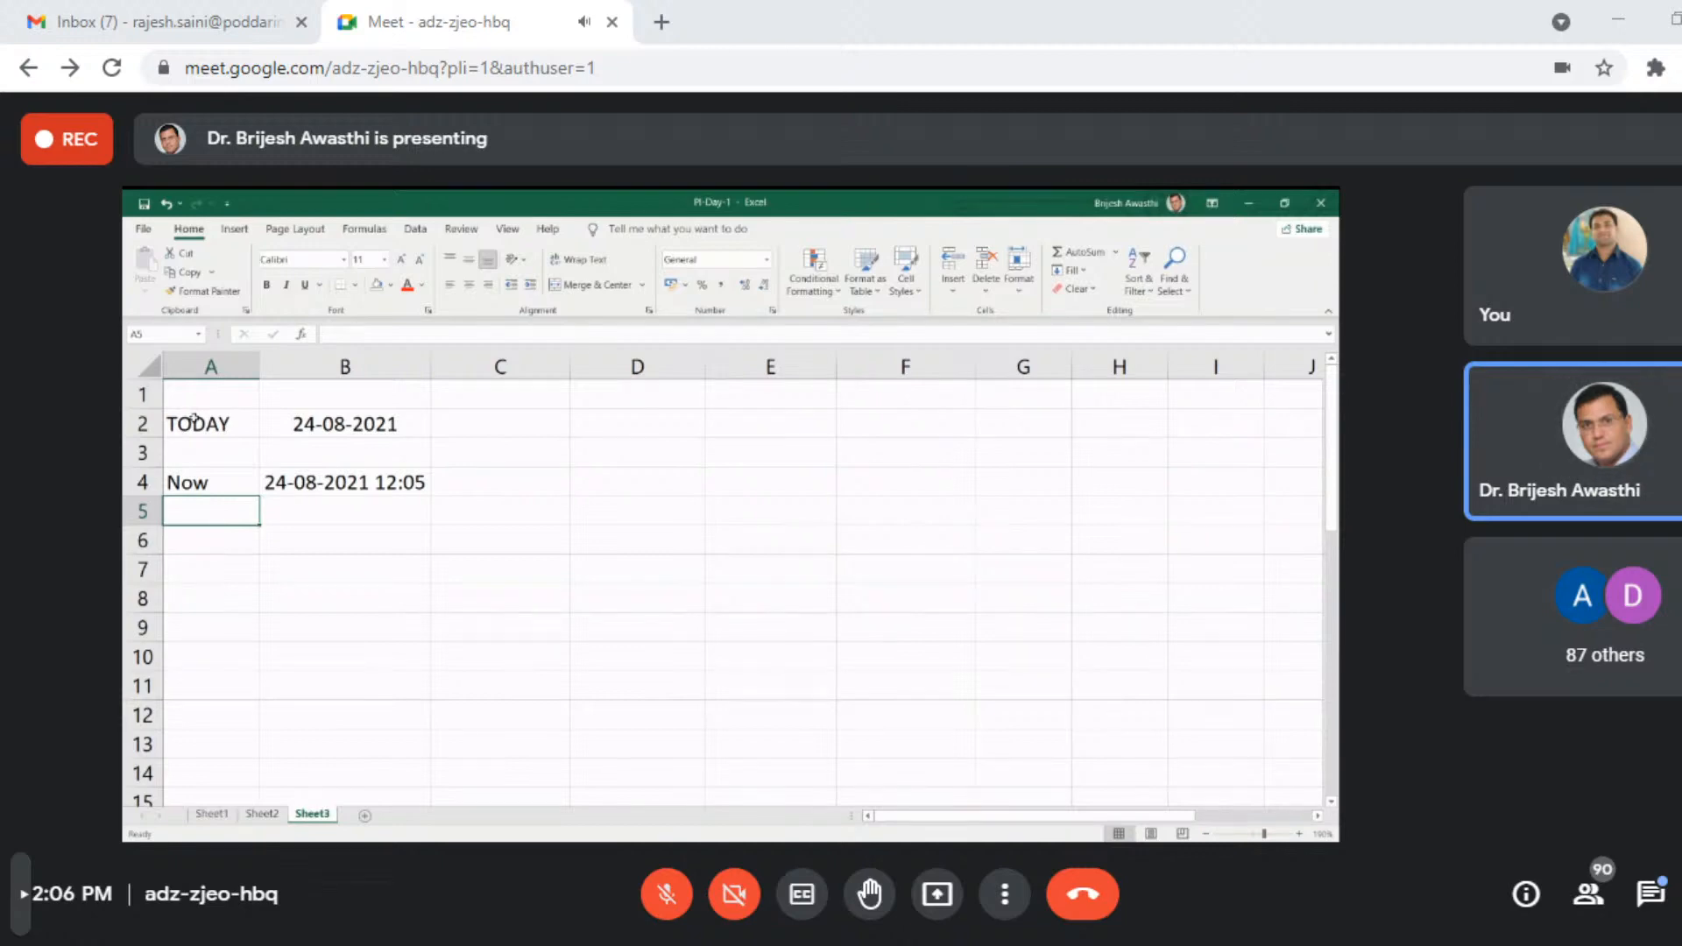
- Change the label in cell A4 to uppercase "NOW"
key("Up")
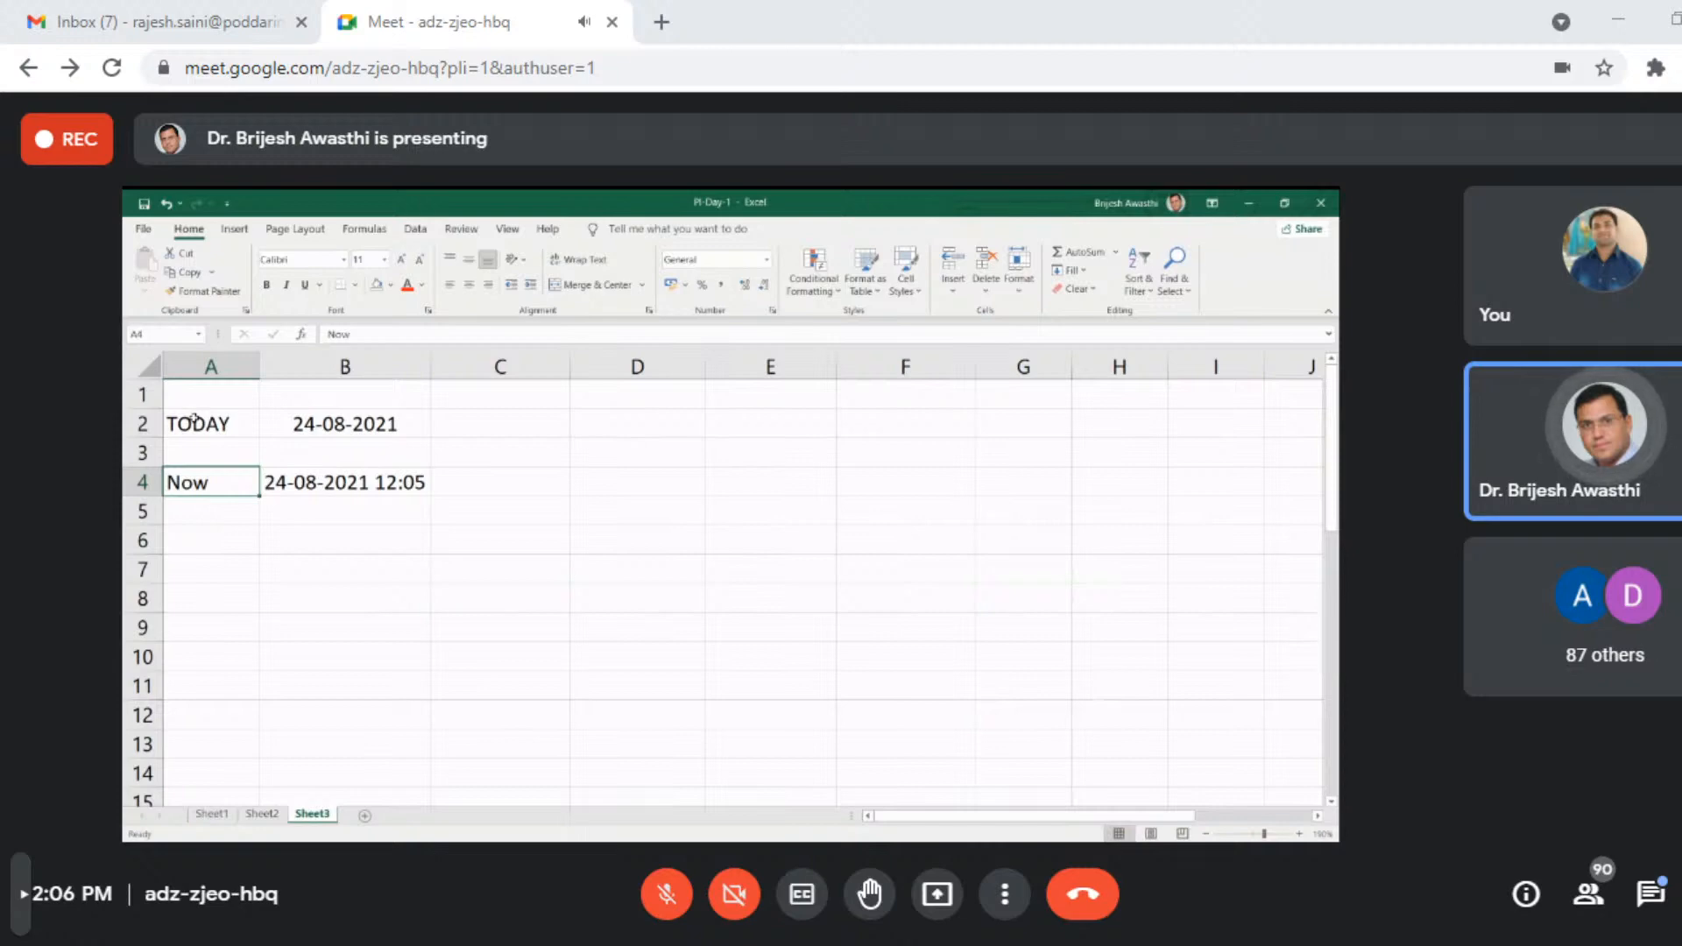
type("now")
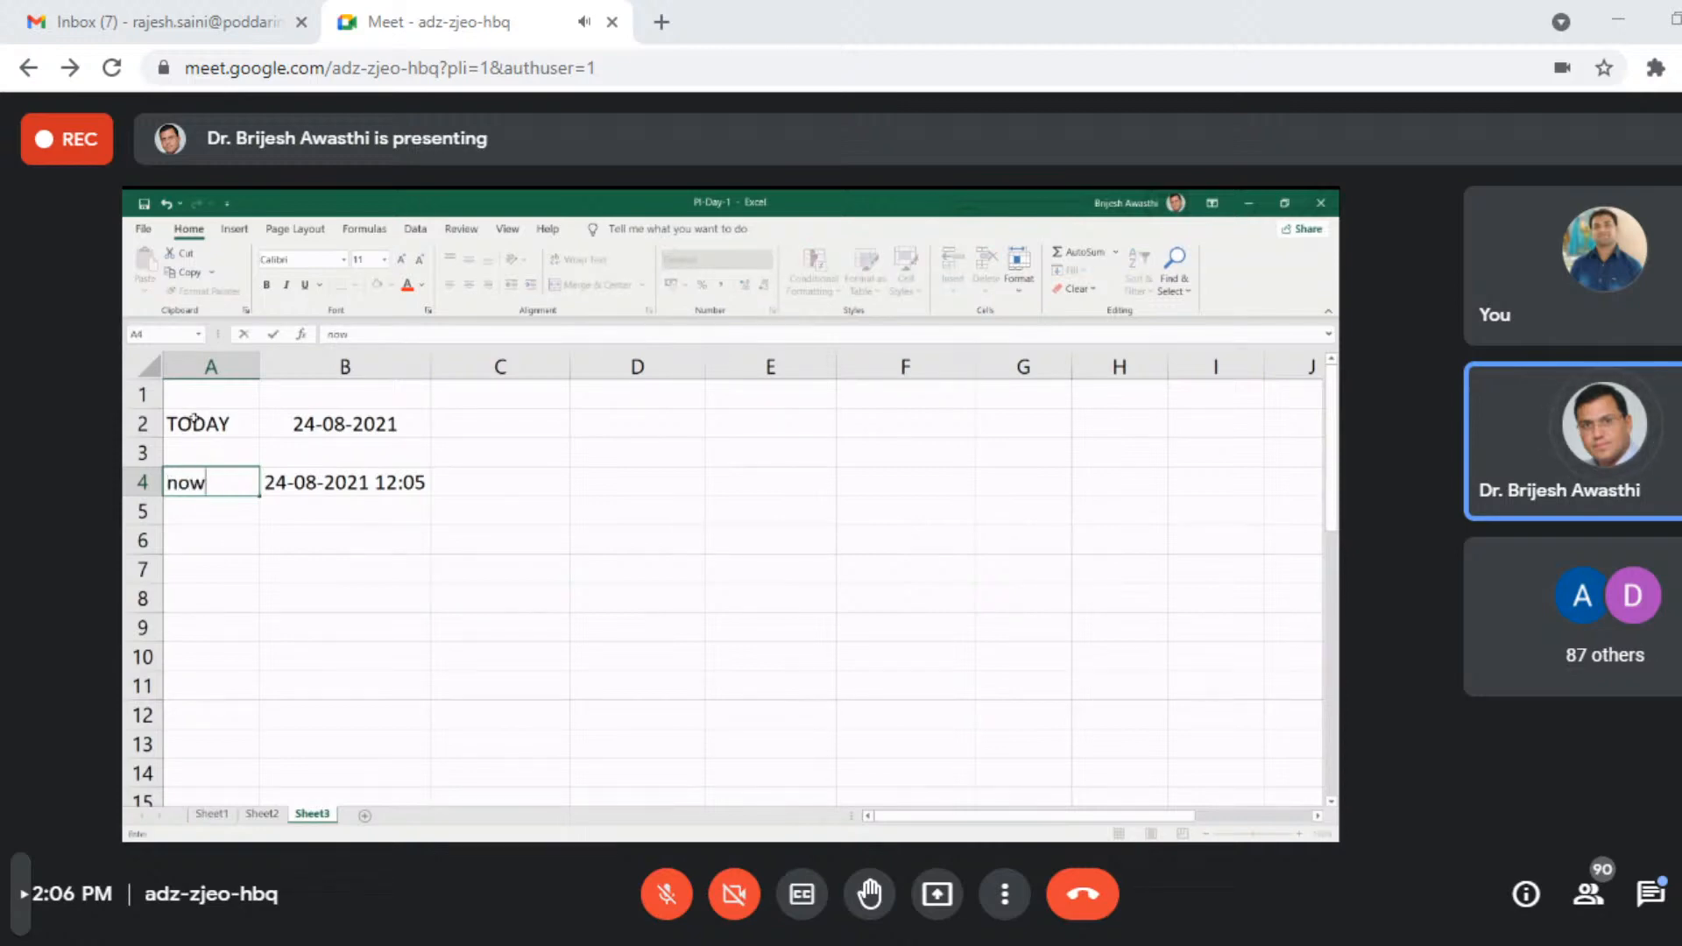
key("BackSpace")
key("BackSpace")
key("BackSpace")
type("n")
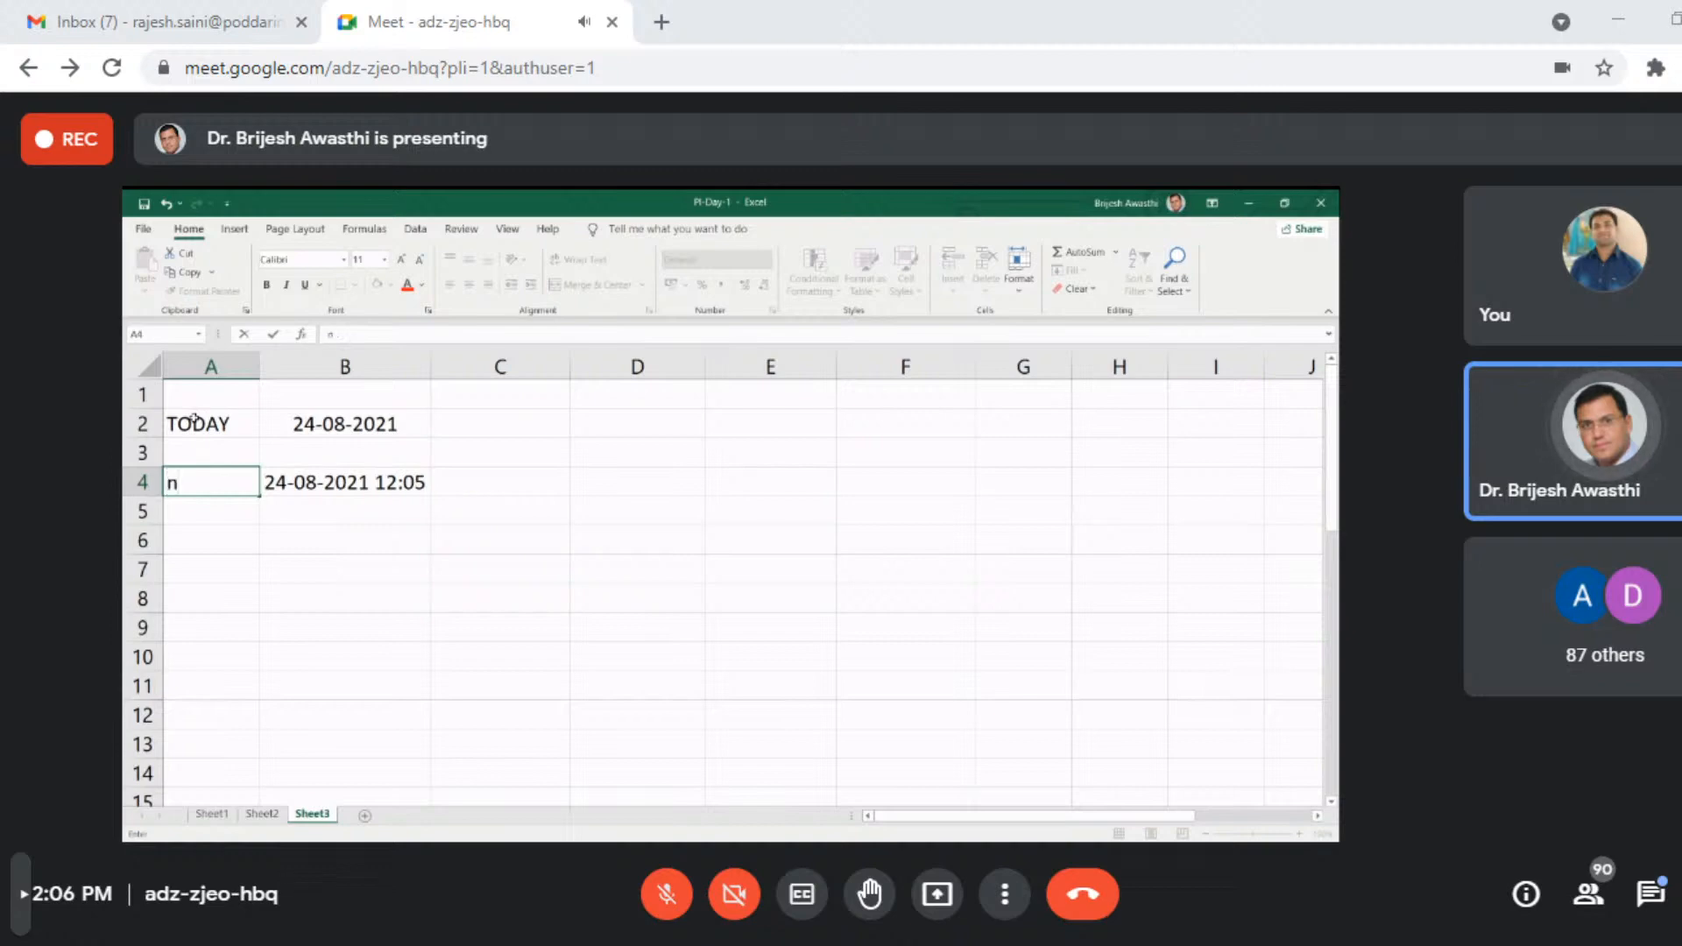
key("BackSpace")
type("NOW")
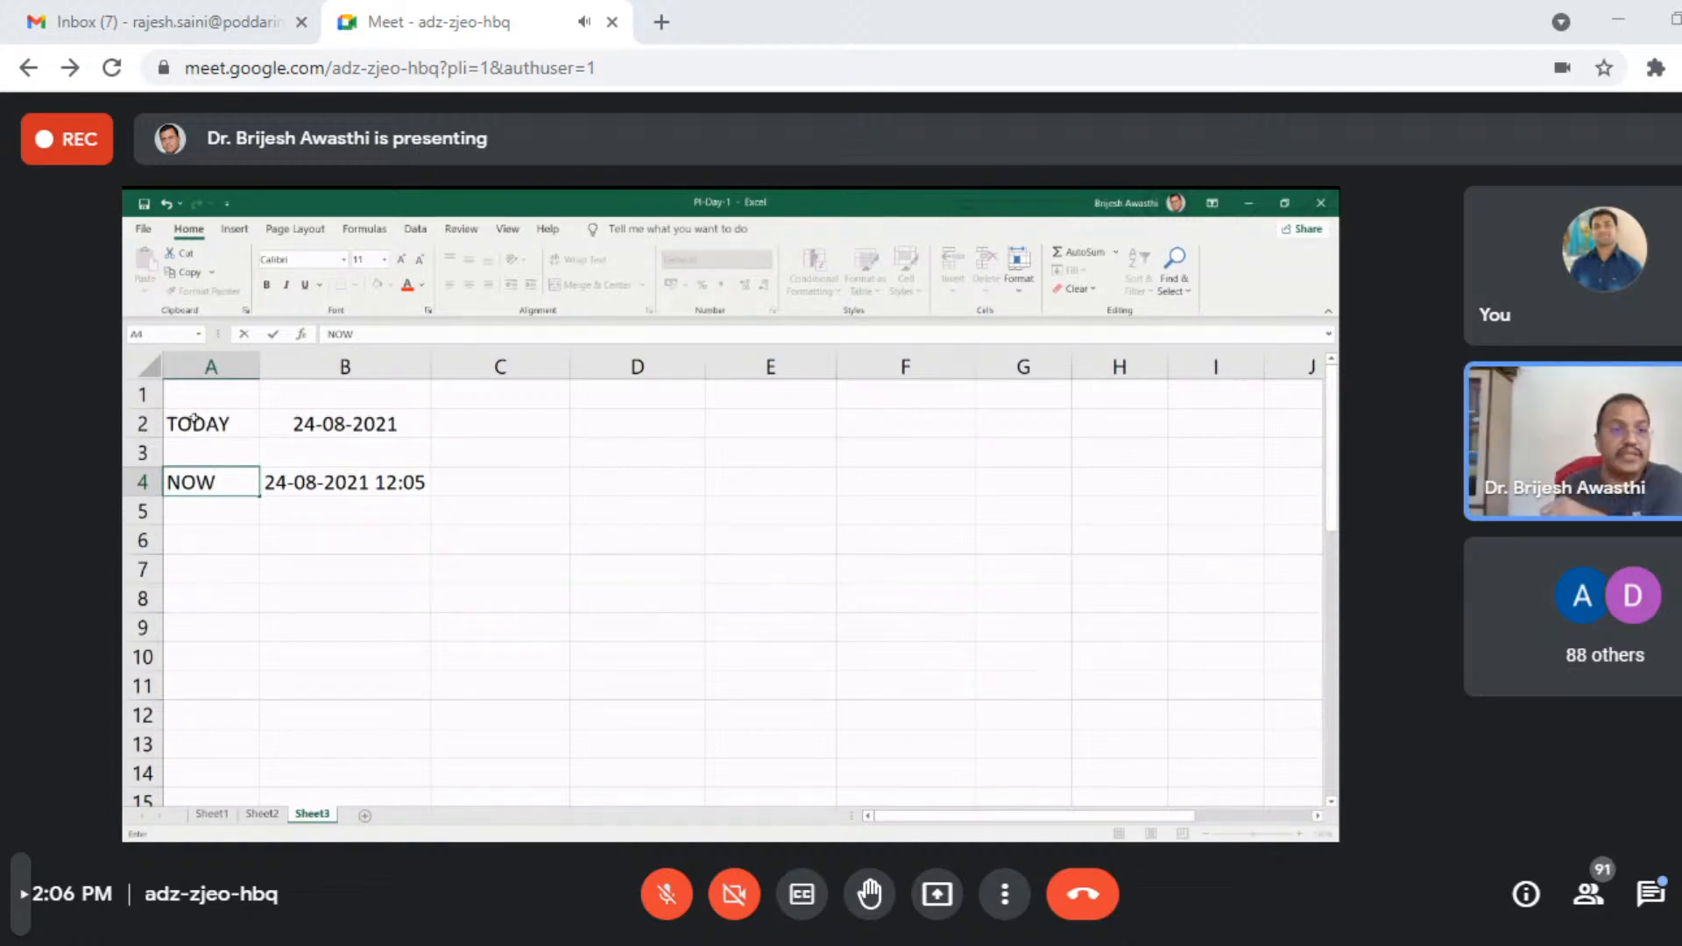
key("Return")
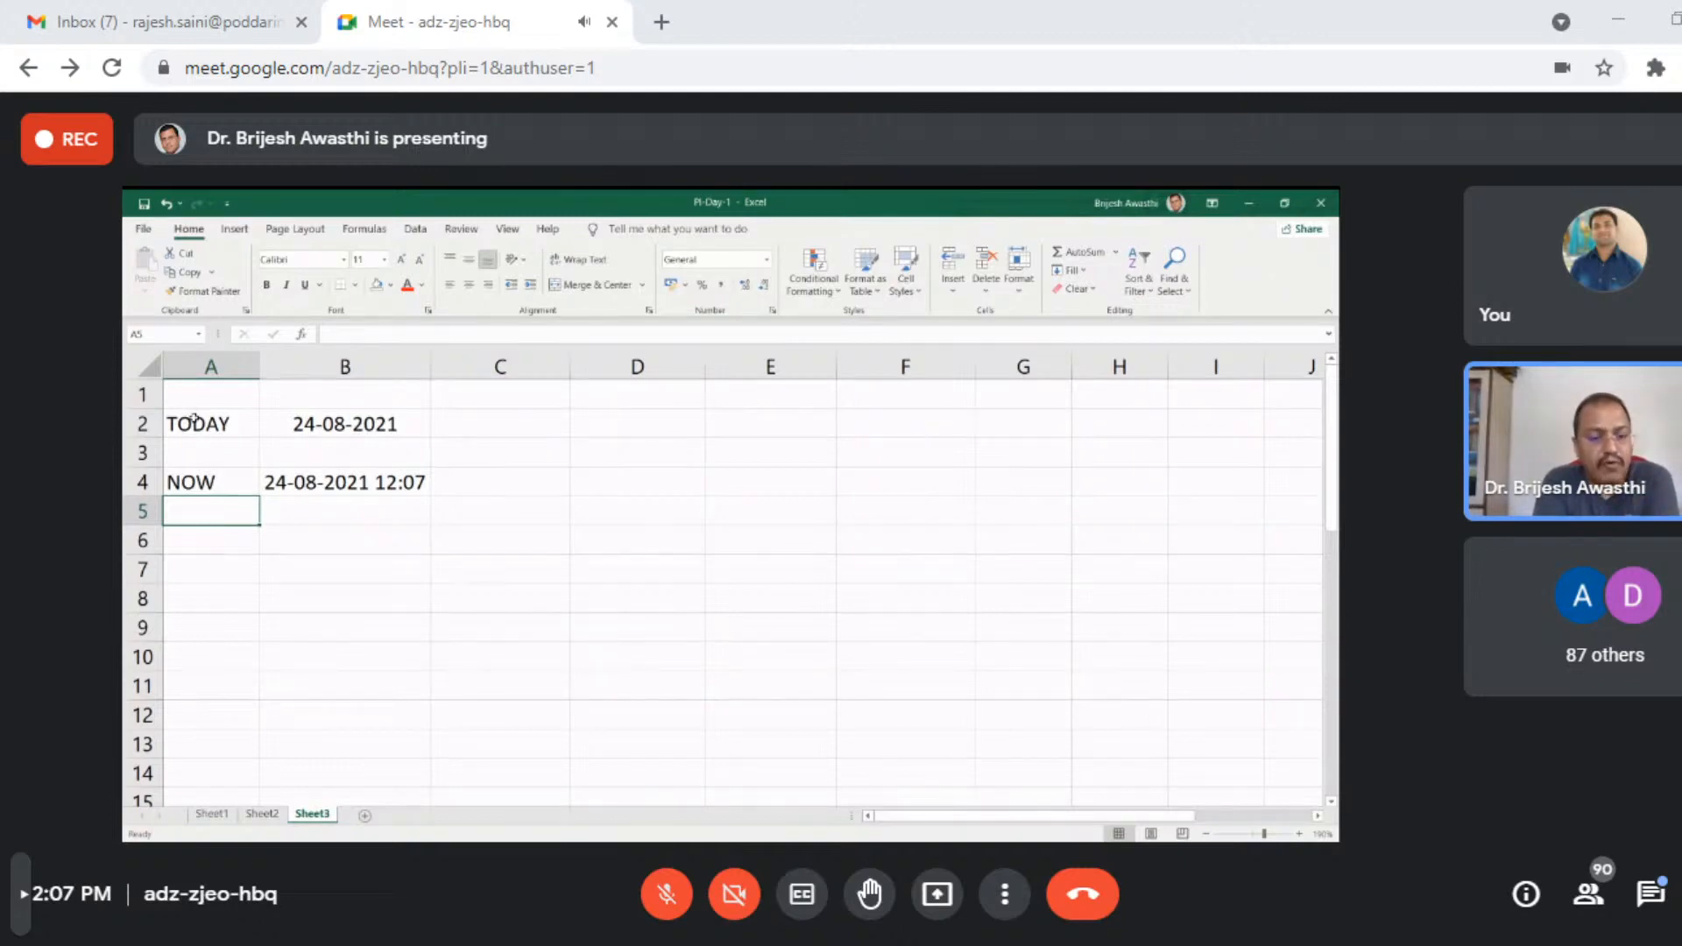
- Enter the column headings "Day", "Month" and "Year" in cells B6, C6 and D6
key("Down")
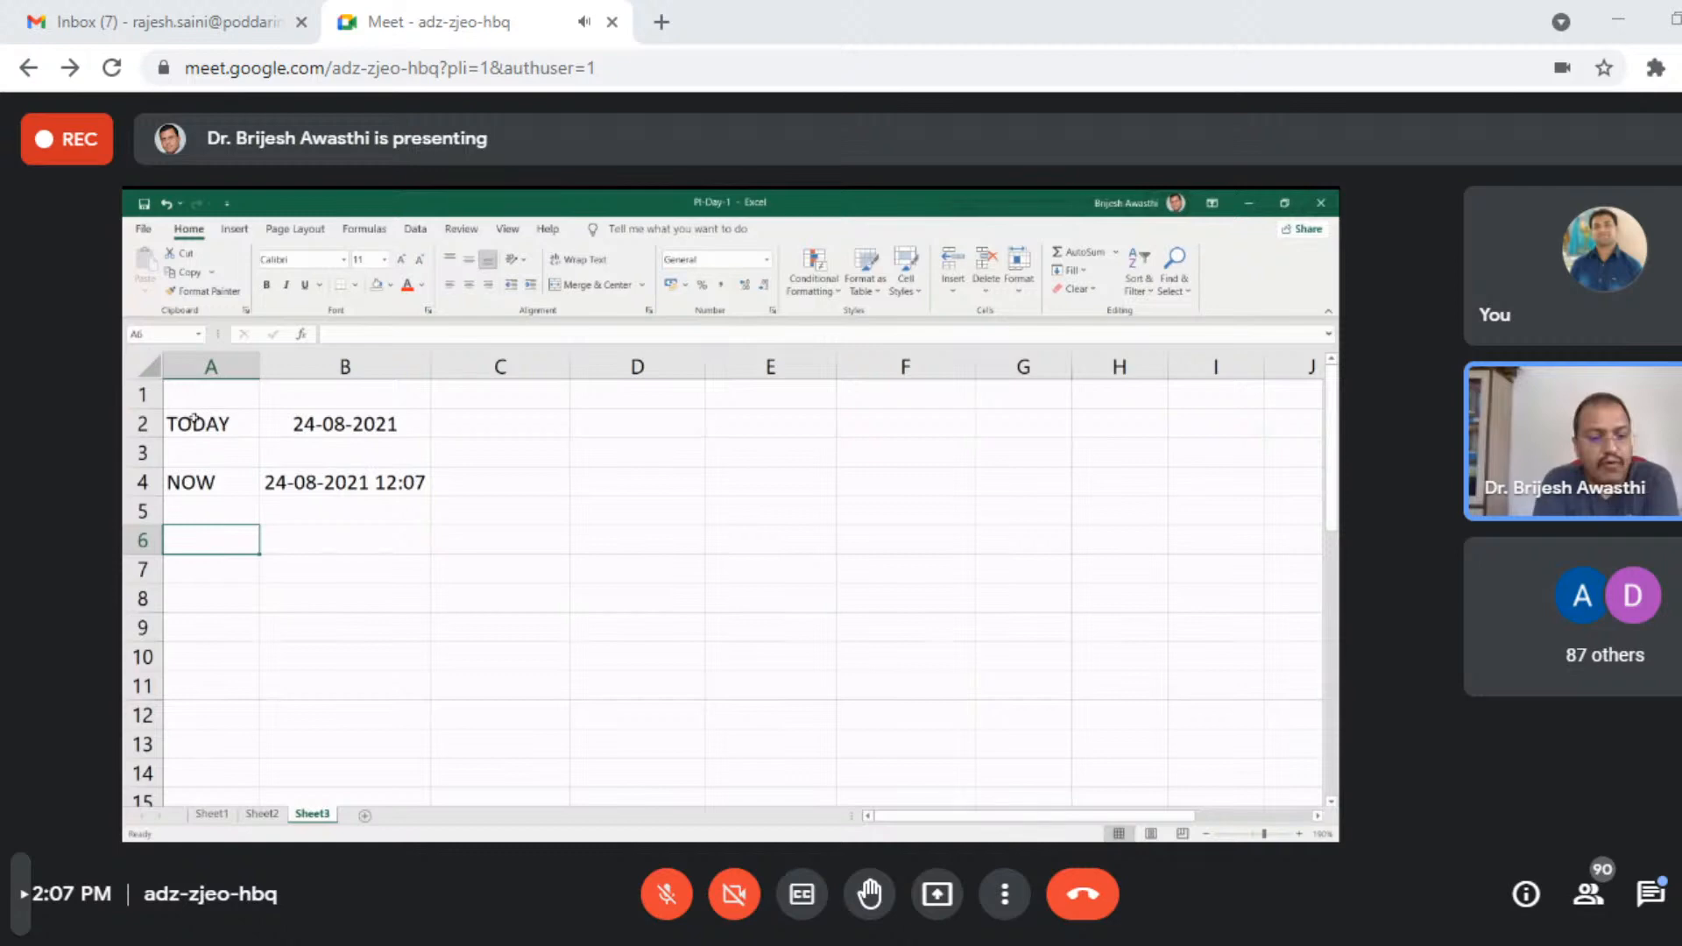
key("Right")
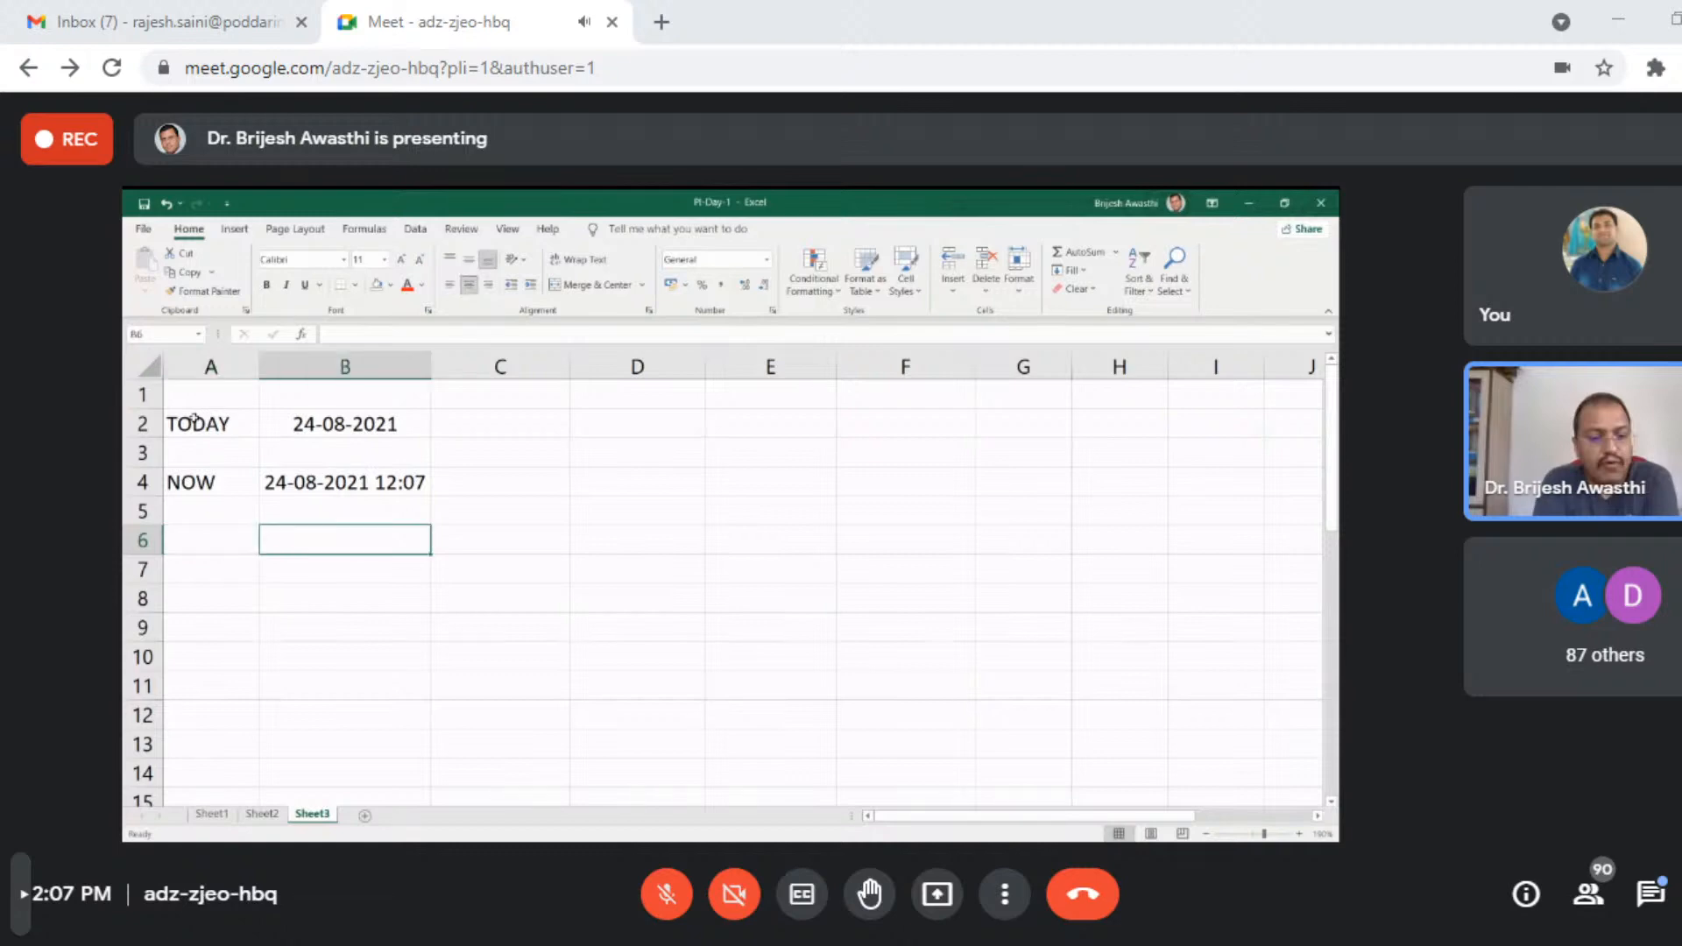
type("dAY")
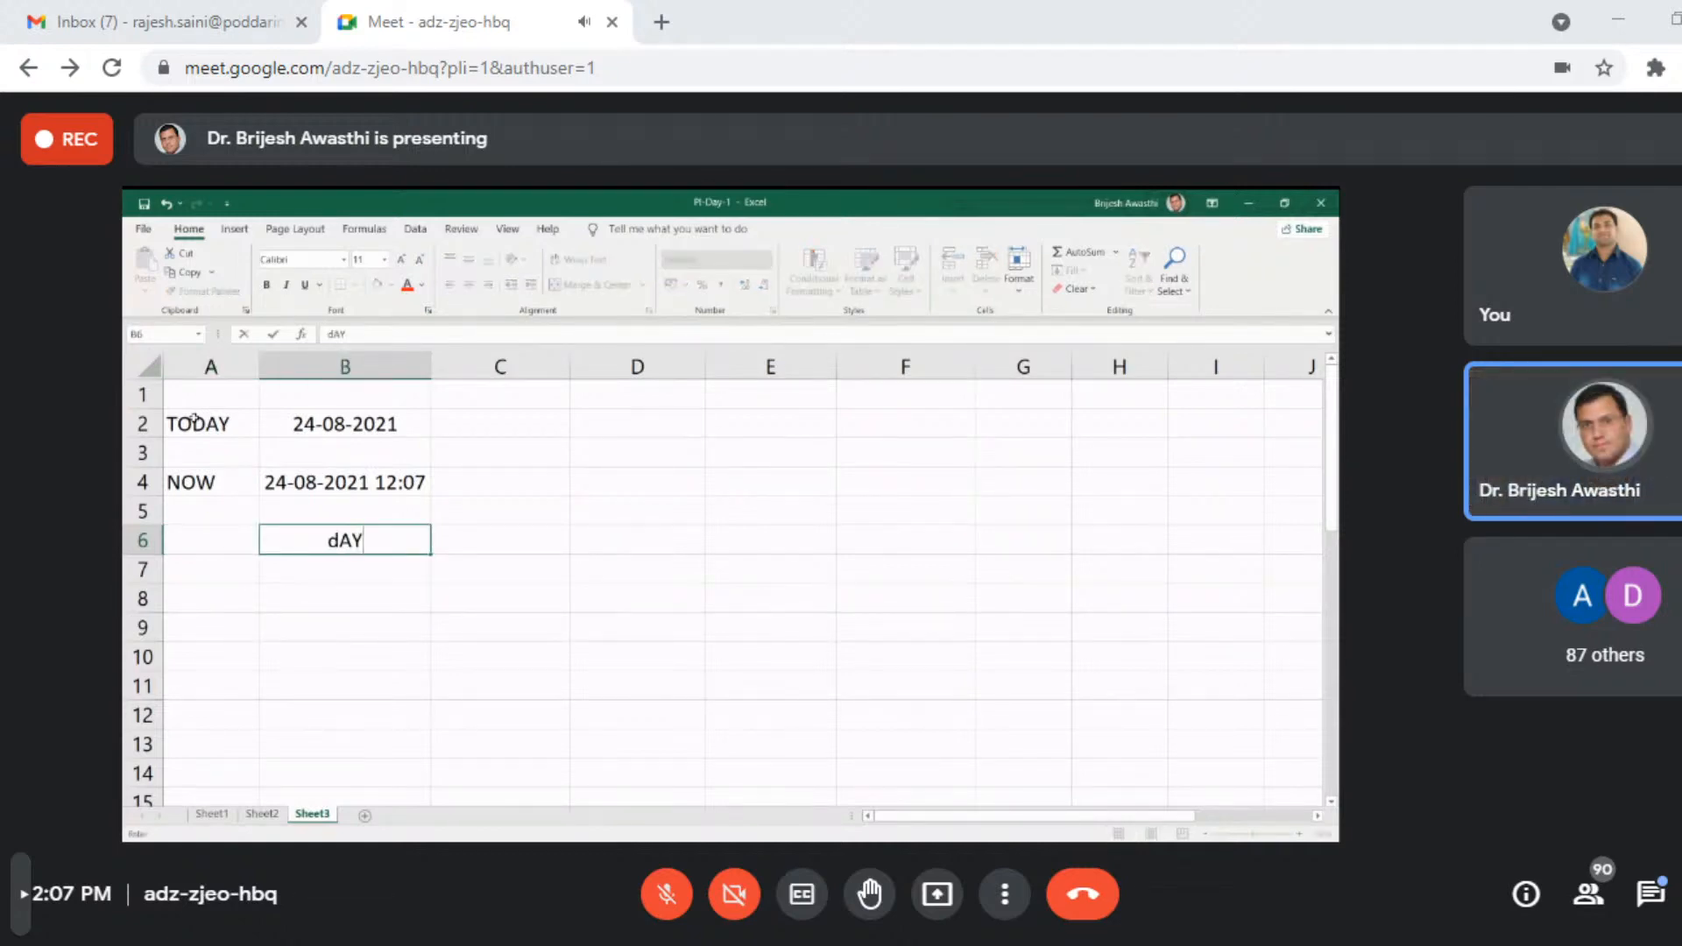
key("Tab")
type("Month")
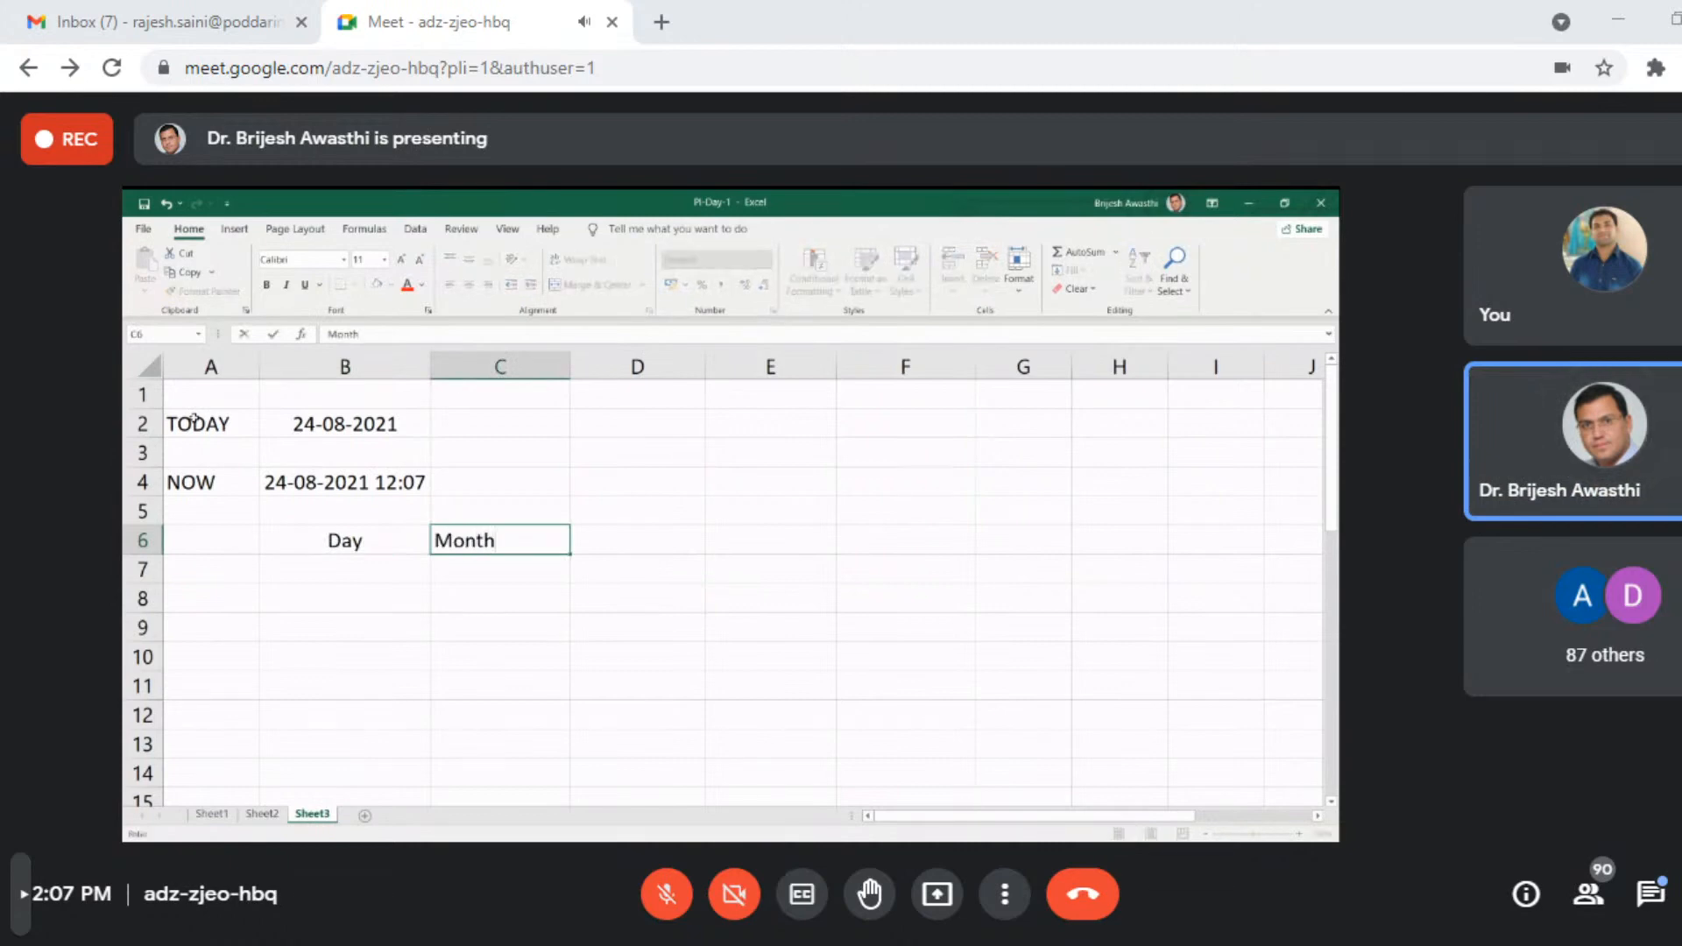
key("Tab")
type("Yeat")
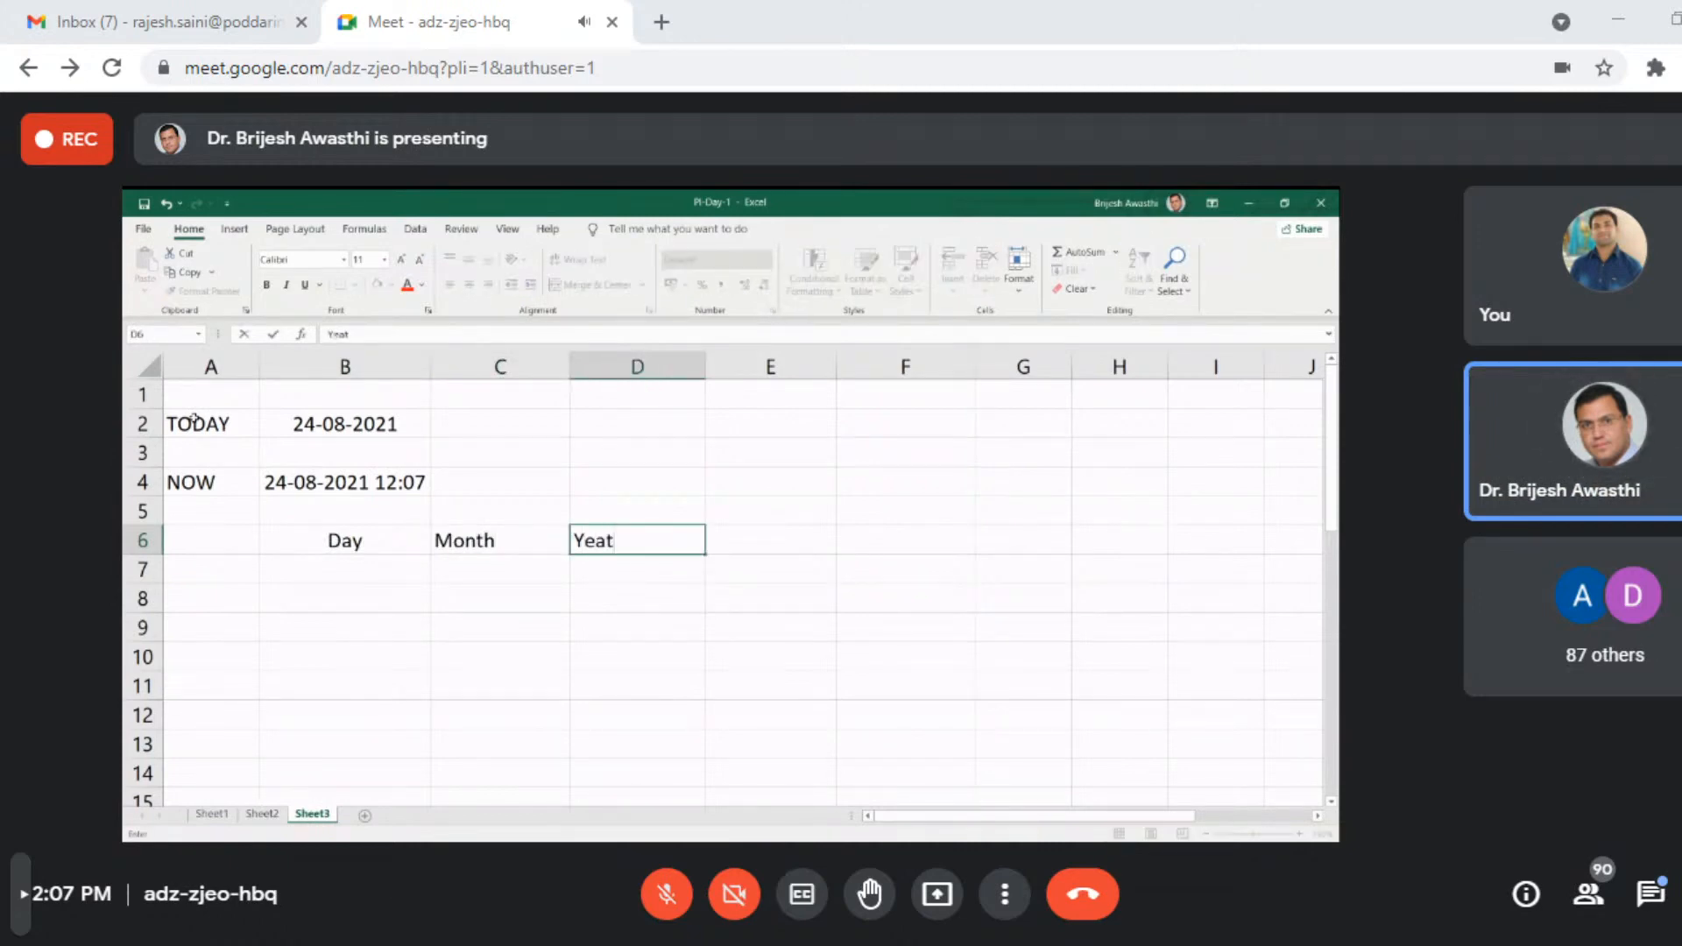
key("BackSpace")
type("r")
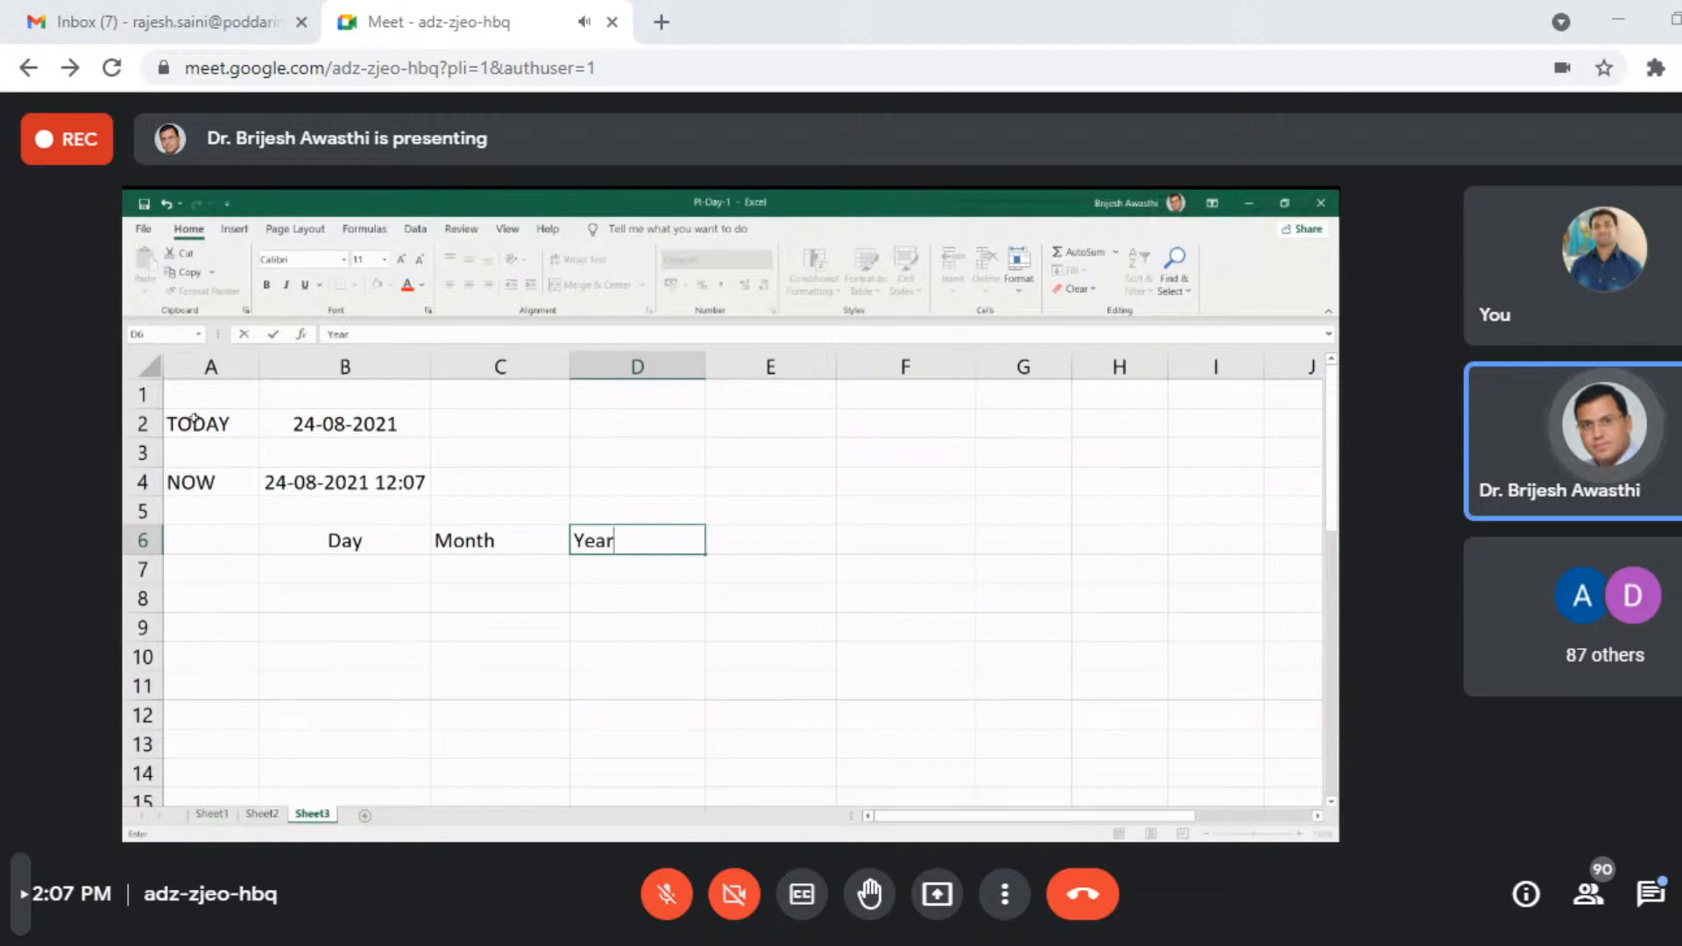
key("Tab")
- Enter the heading "DOB" in cell C5 above the Month heading
key("Up")
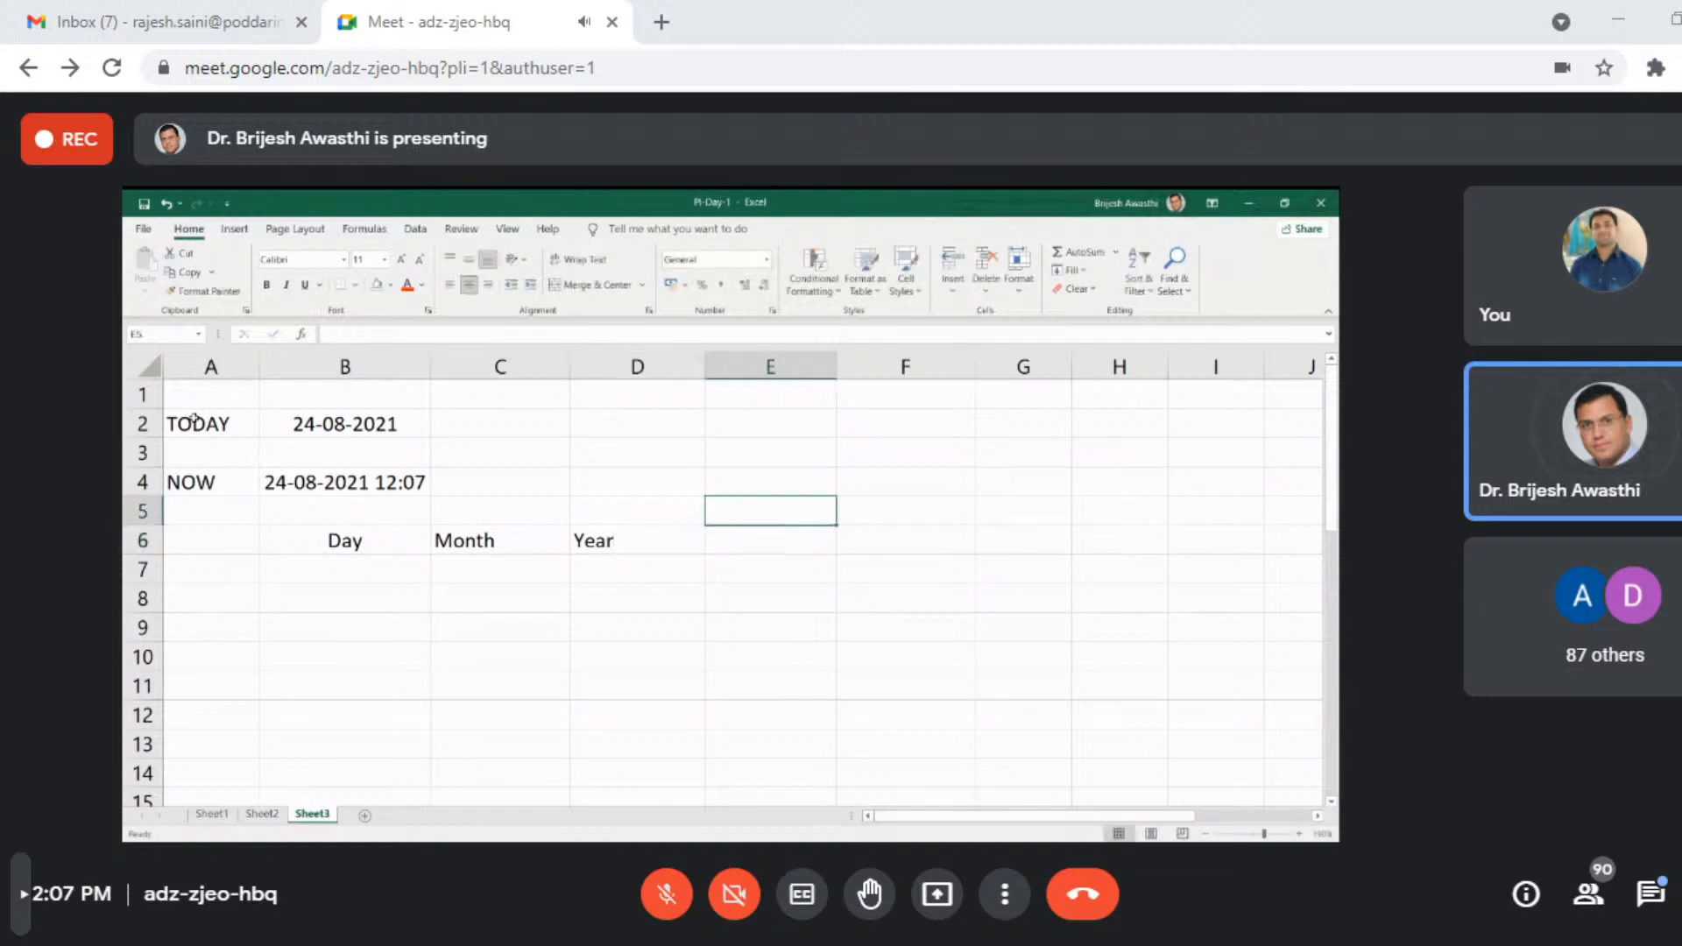
key("Left")
key("Left")
type("D")
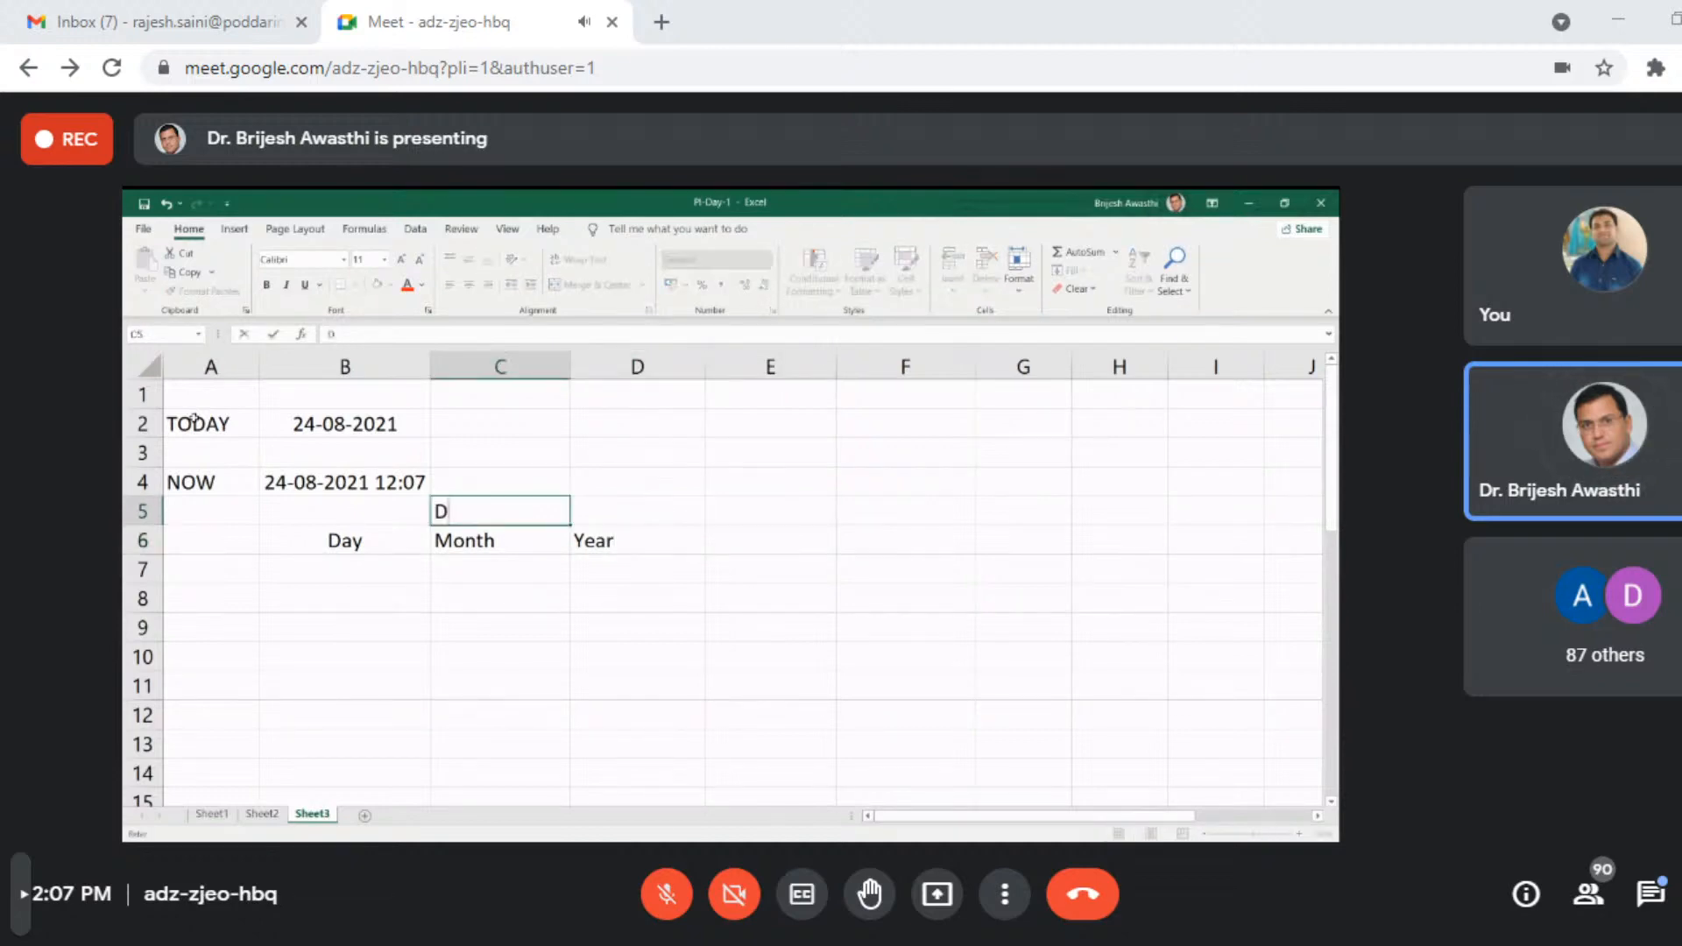
type("OB")
key("Return")
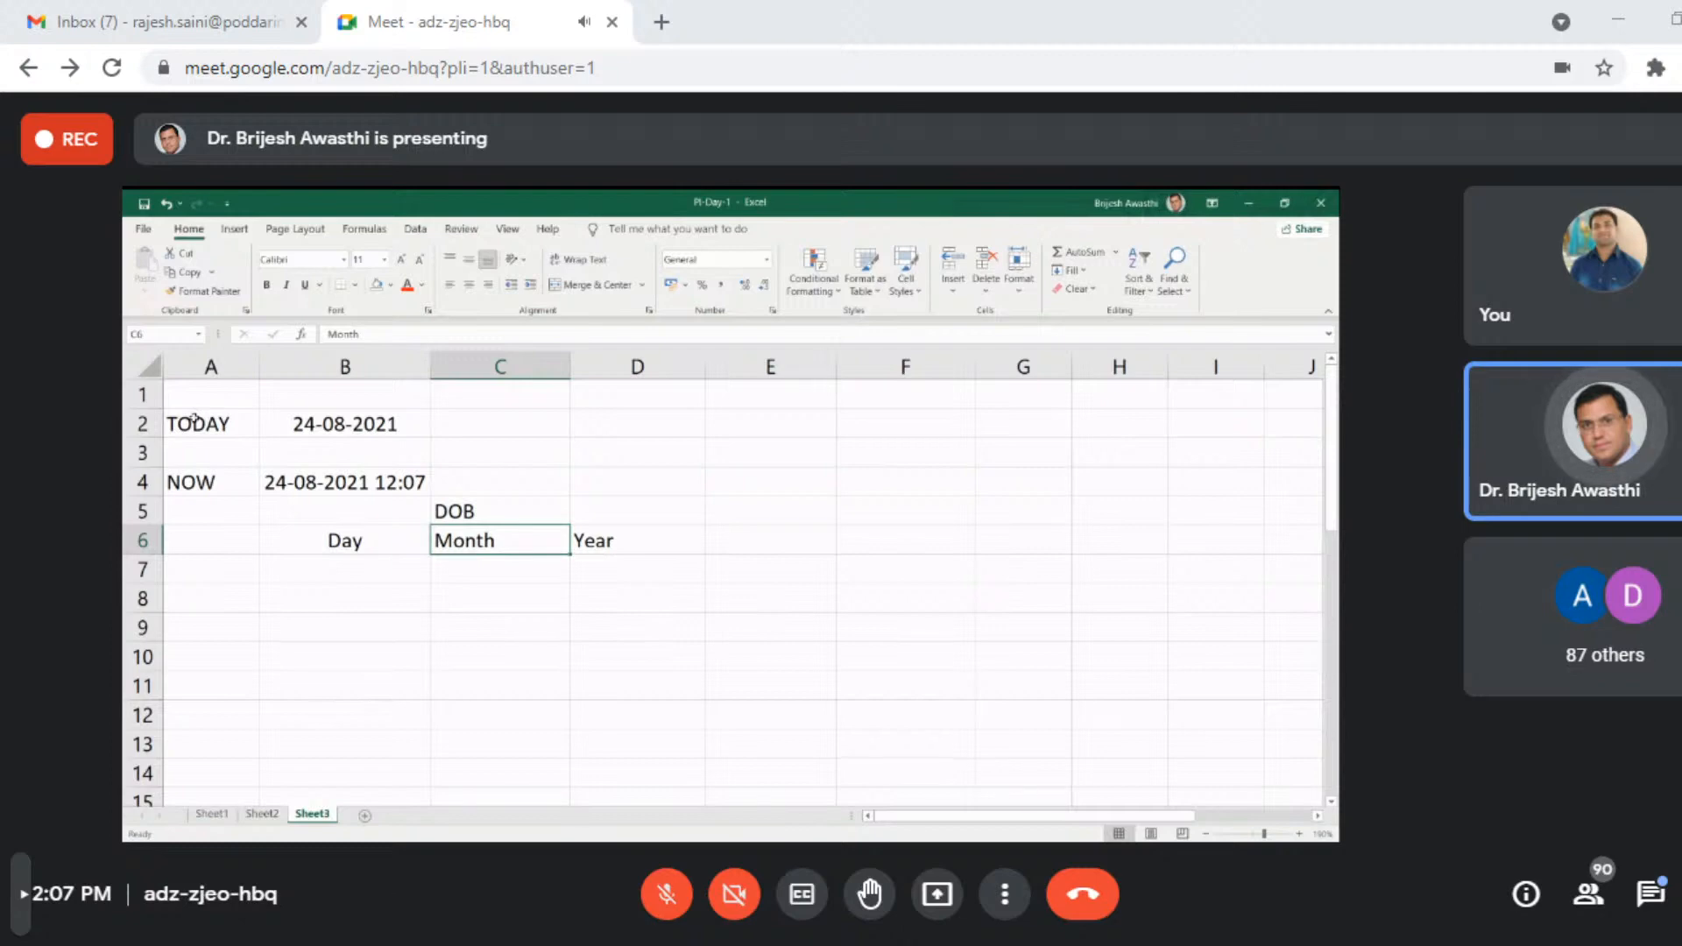
- Fill in the first date of birth as separate day, month and year values in cells B7, C7 and D7
key("Up")
key("Down")
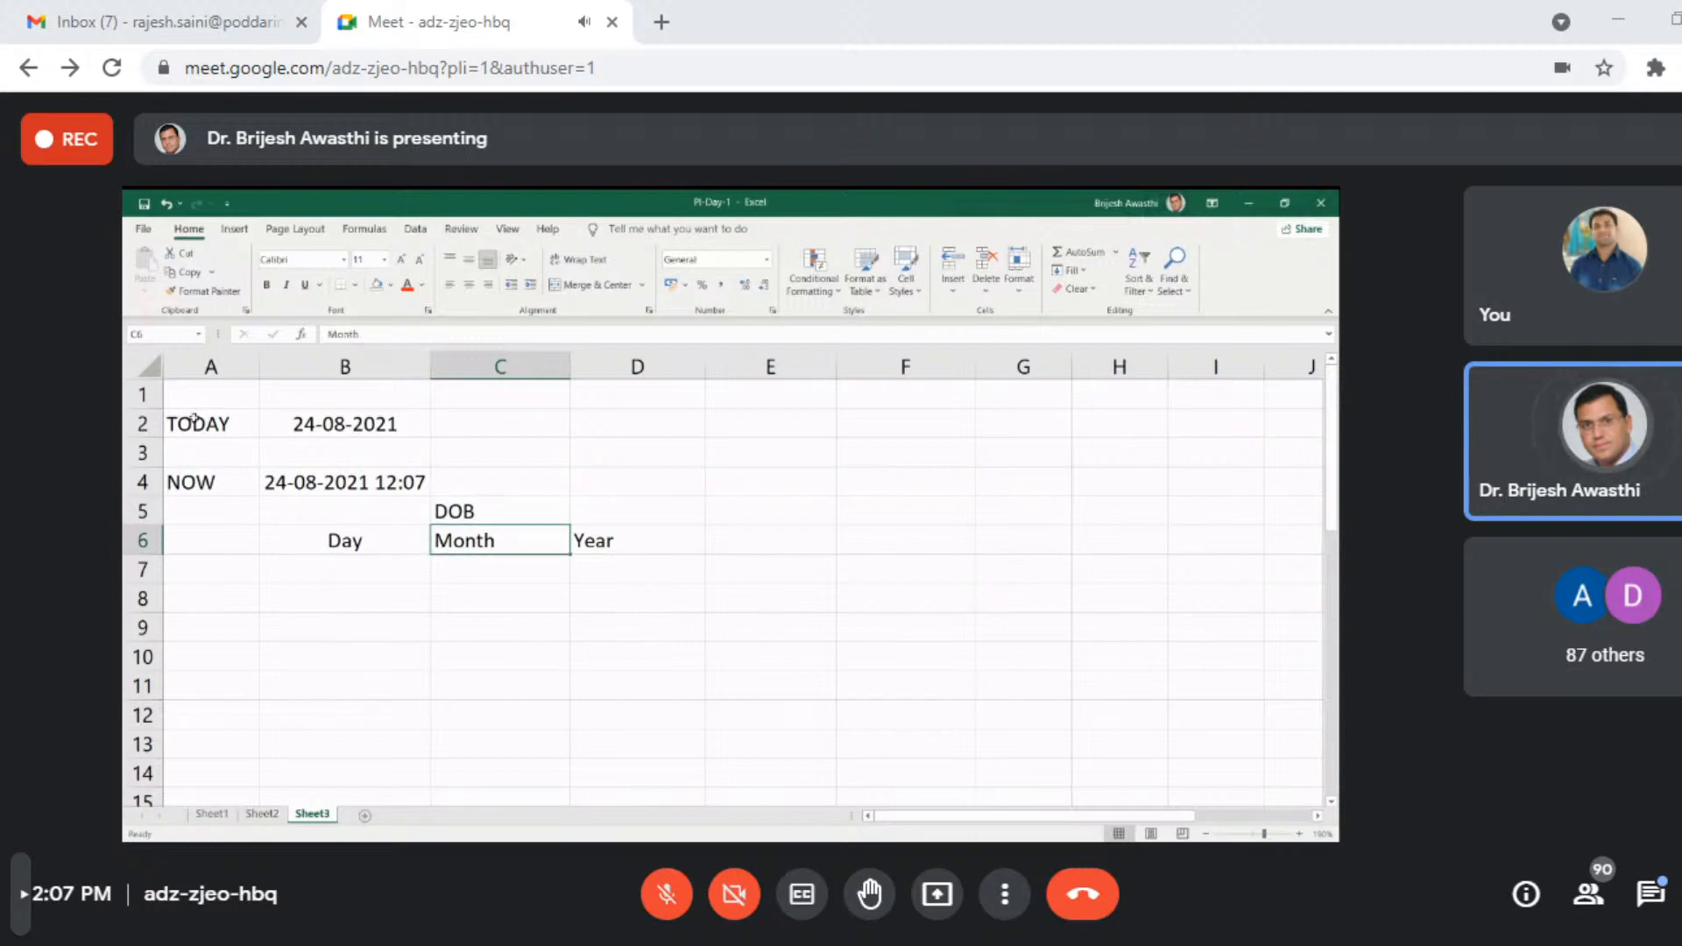
key("Down")
key("Left")
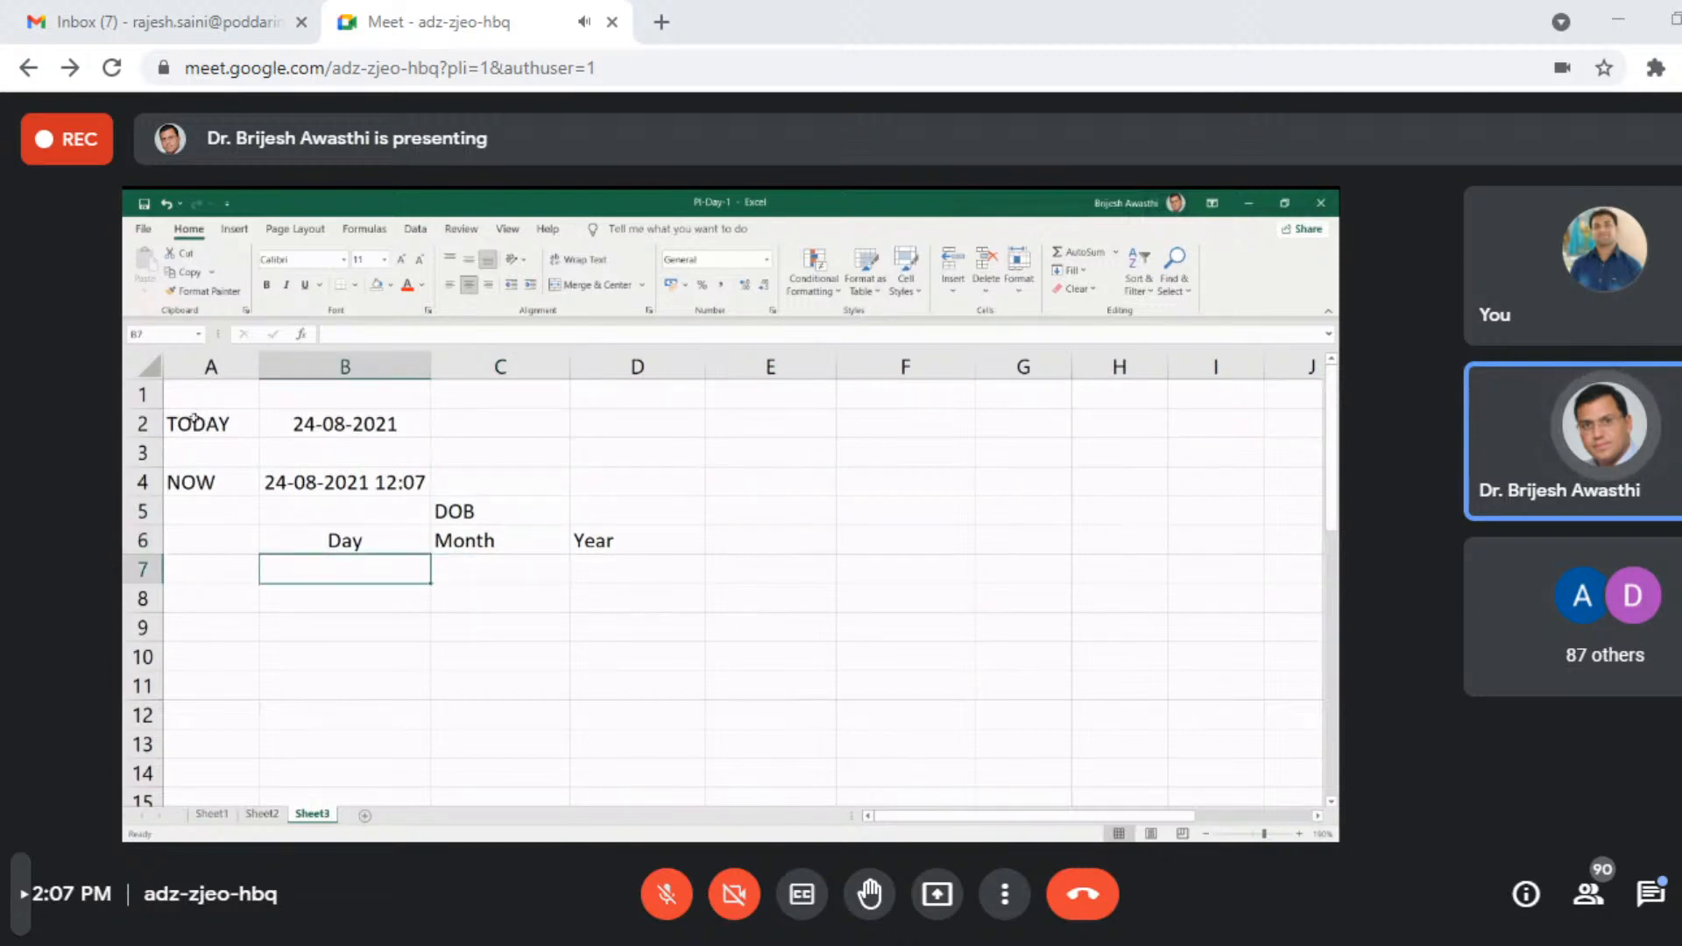
type("01")
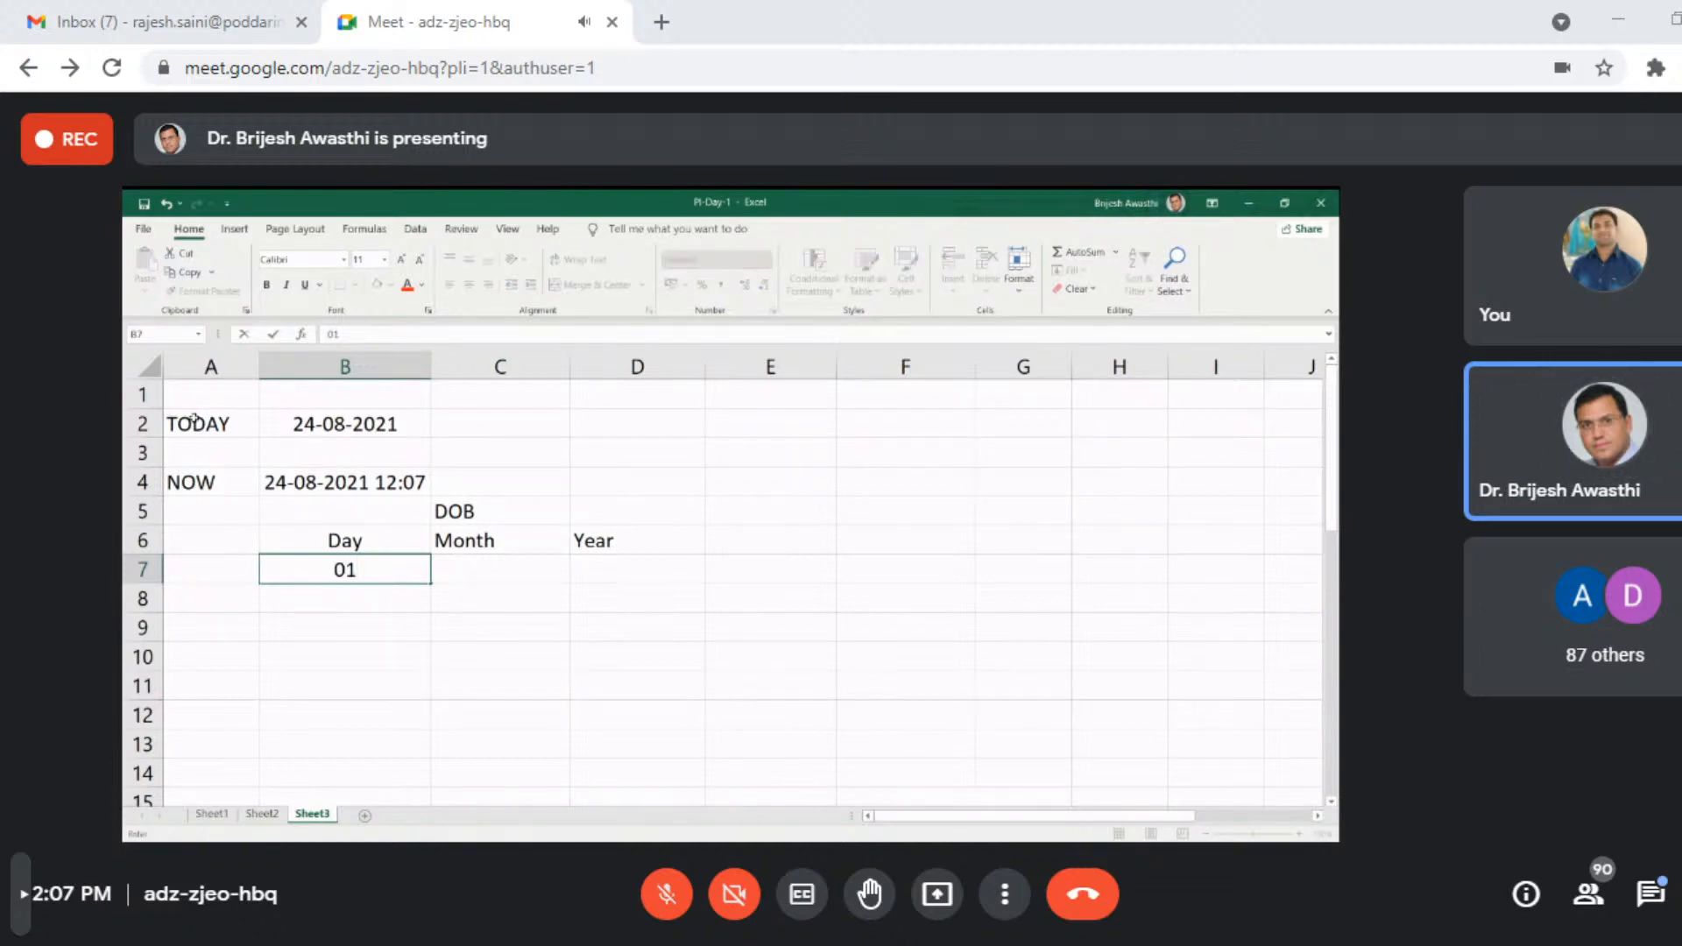
key("Tab")
type("01")
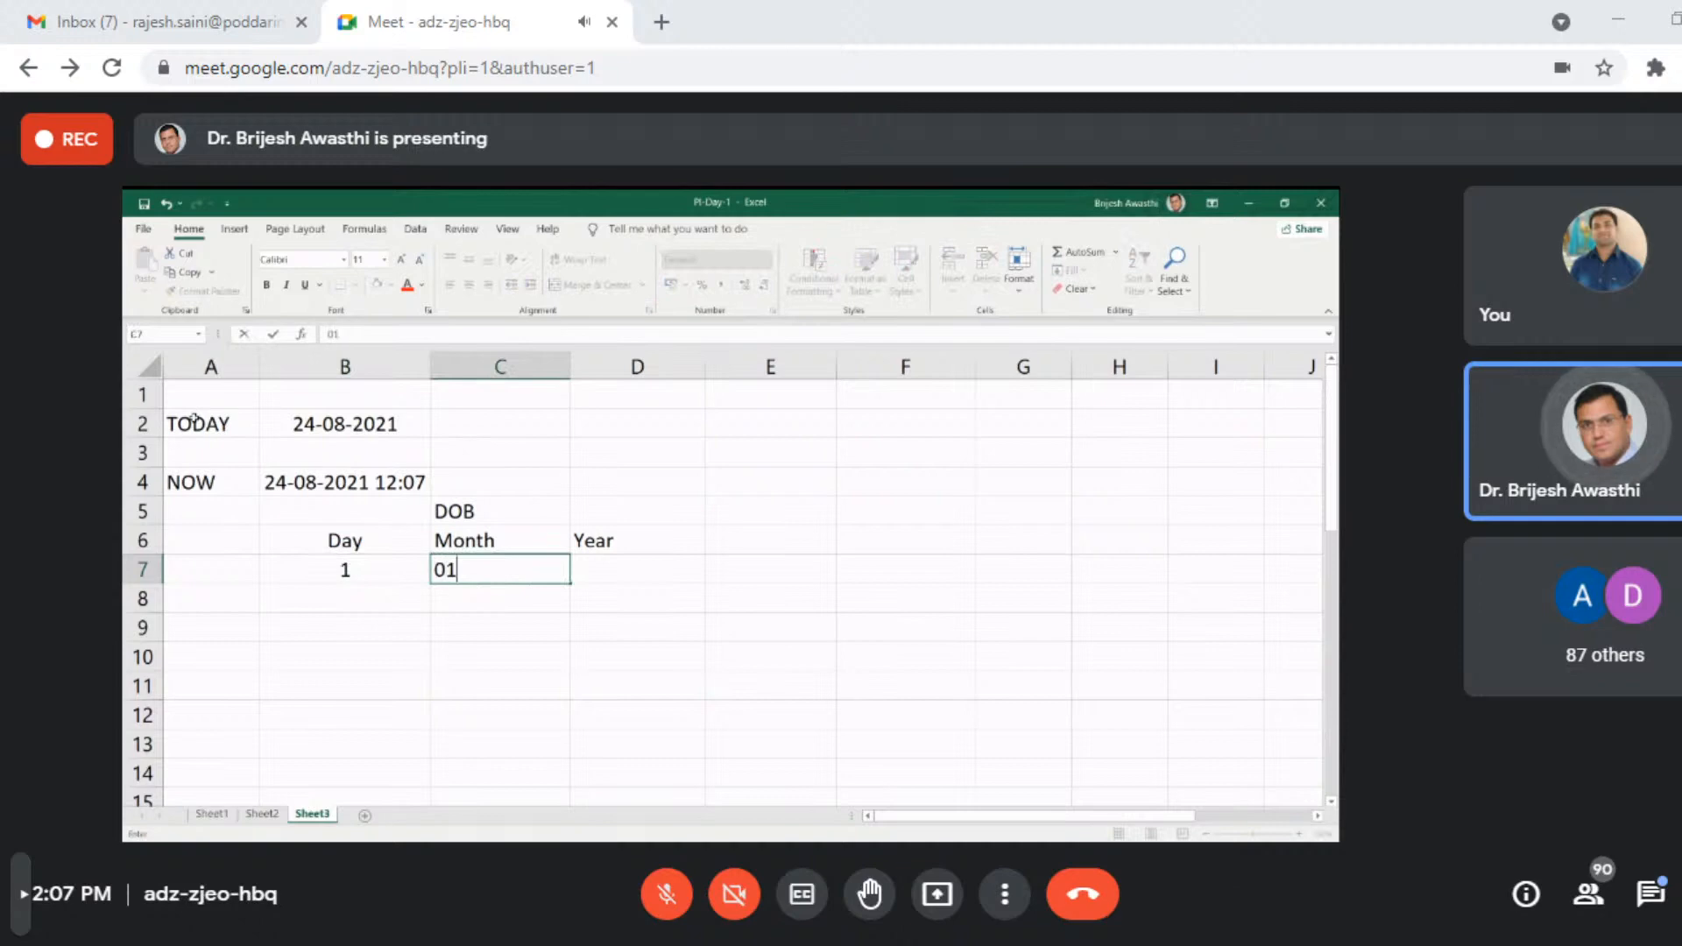
key("Tab")
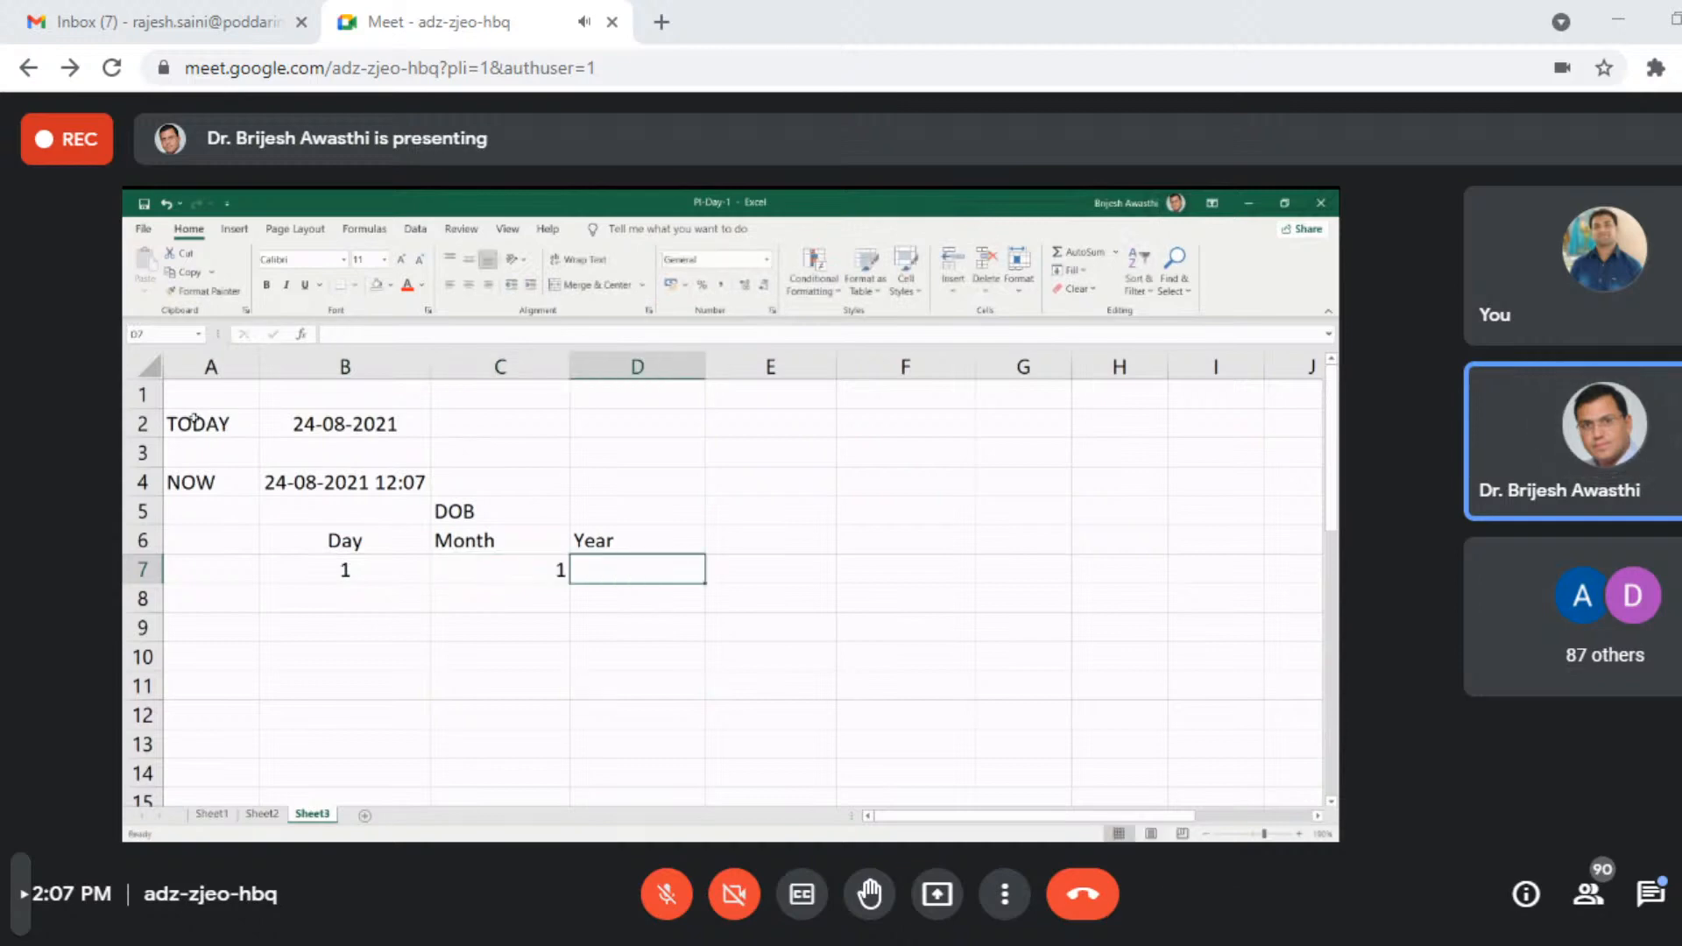
type("20")
key("BackSpace")
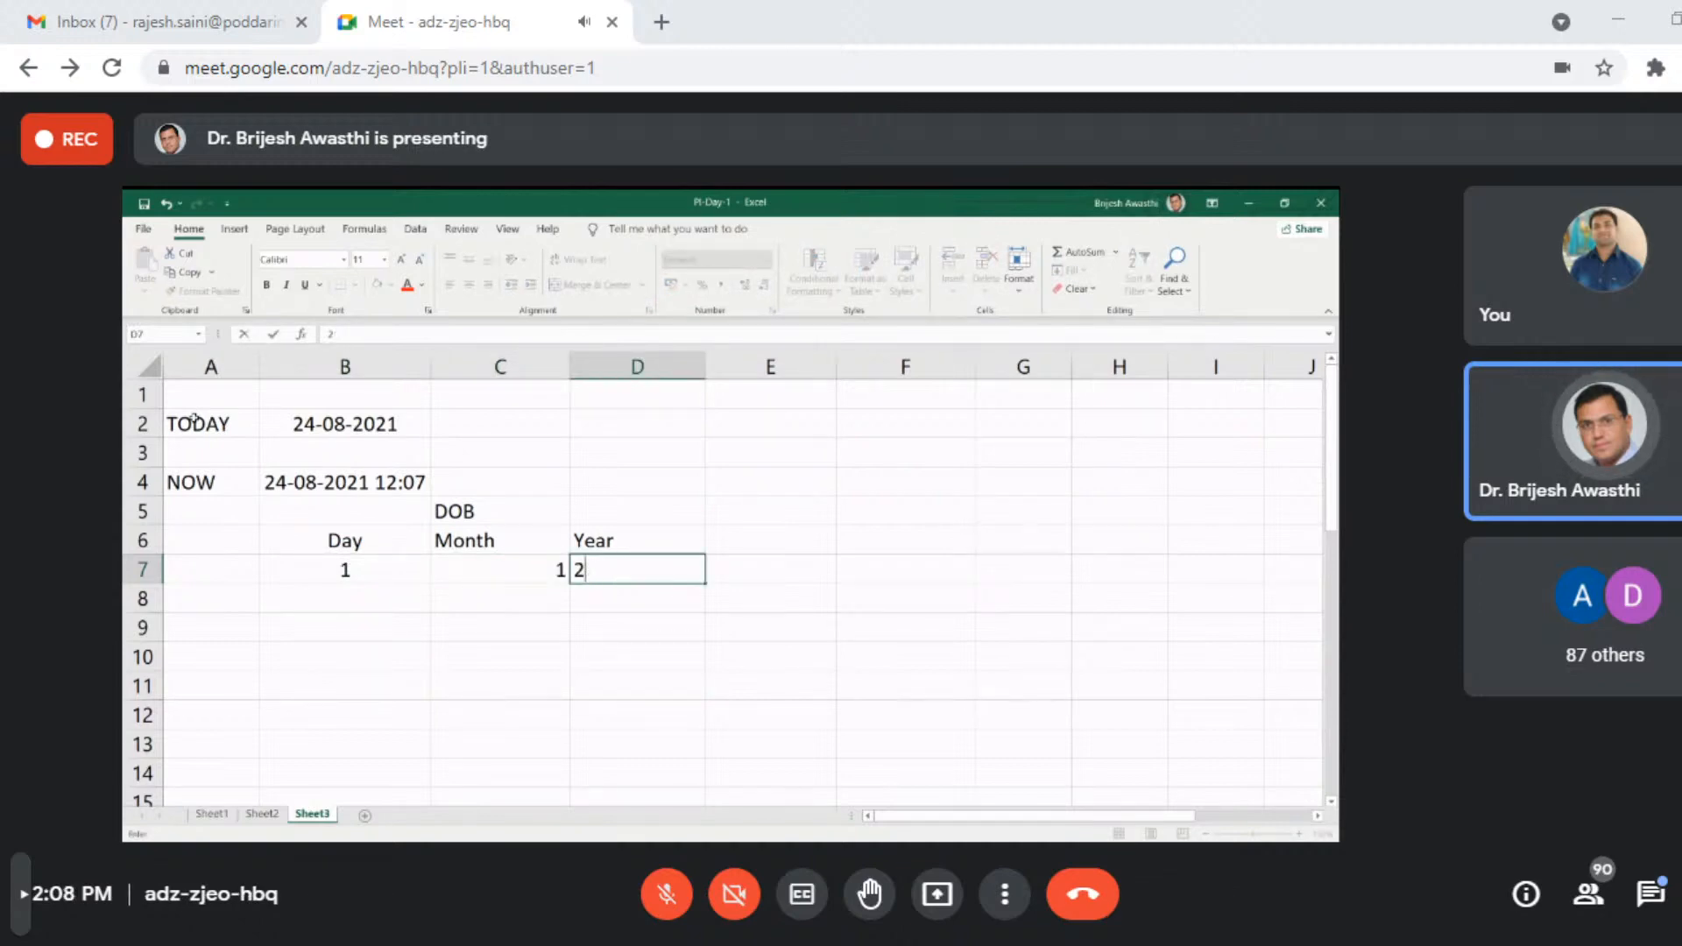
key("BackSpace")
type("1980")
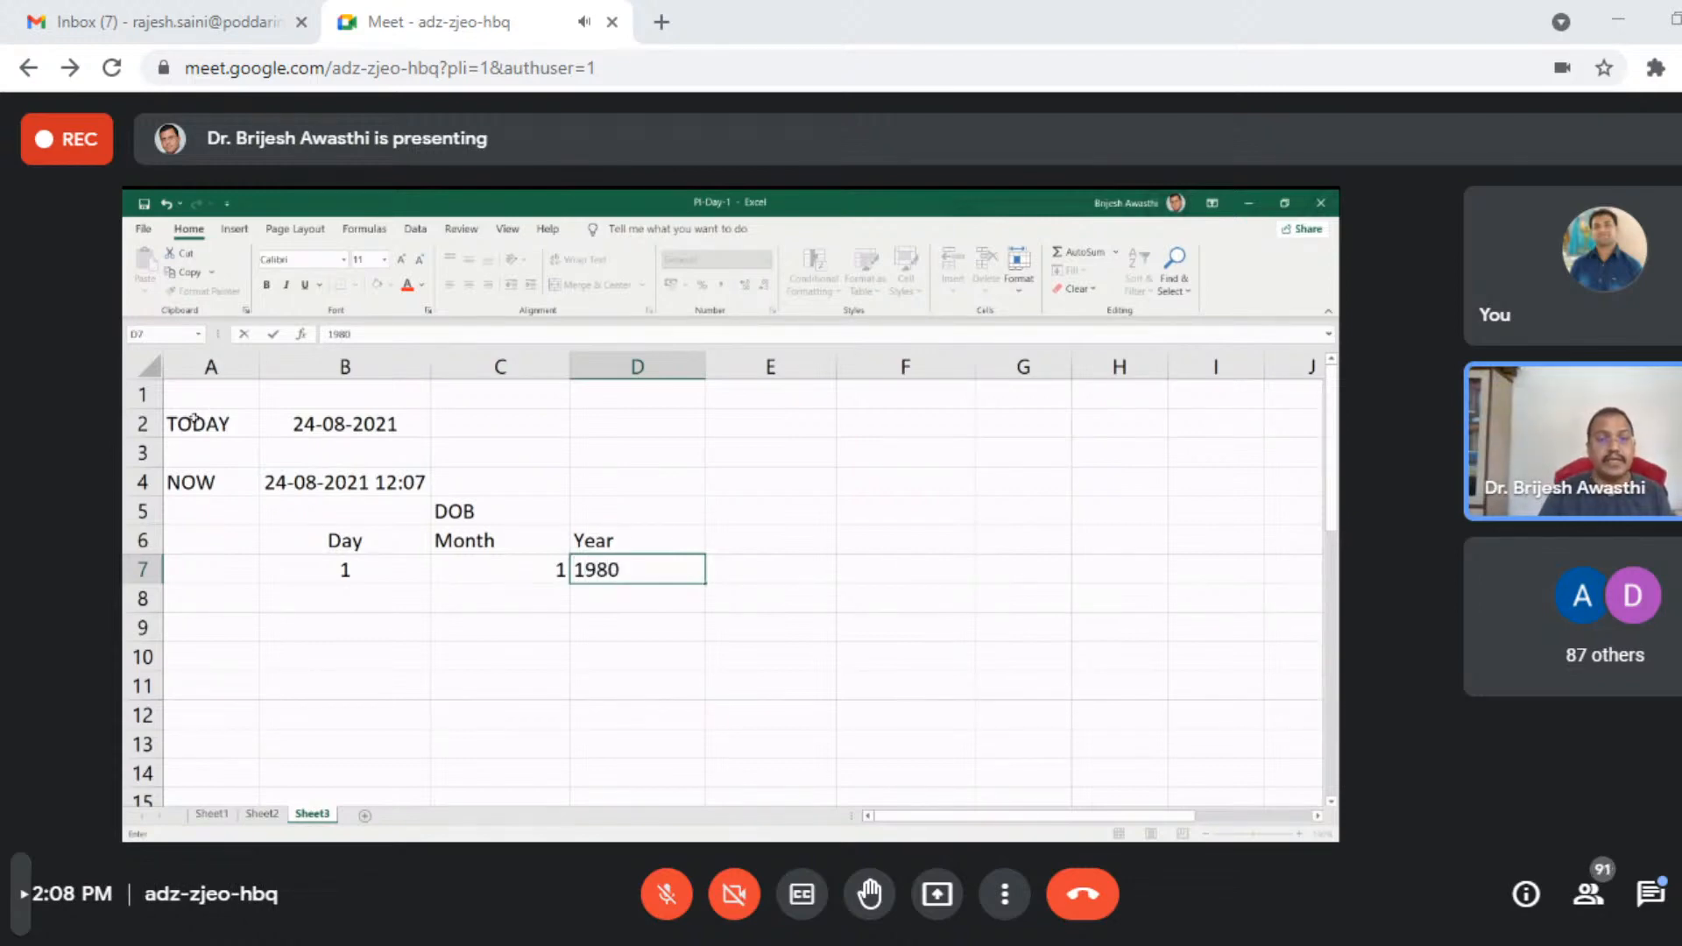
key("Return")
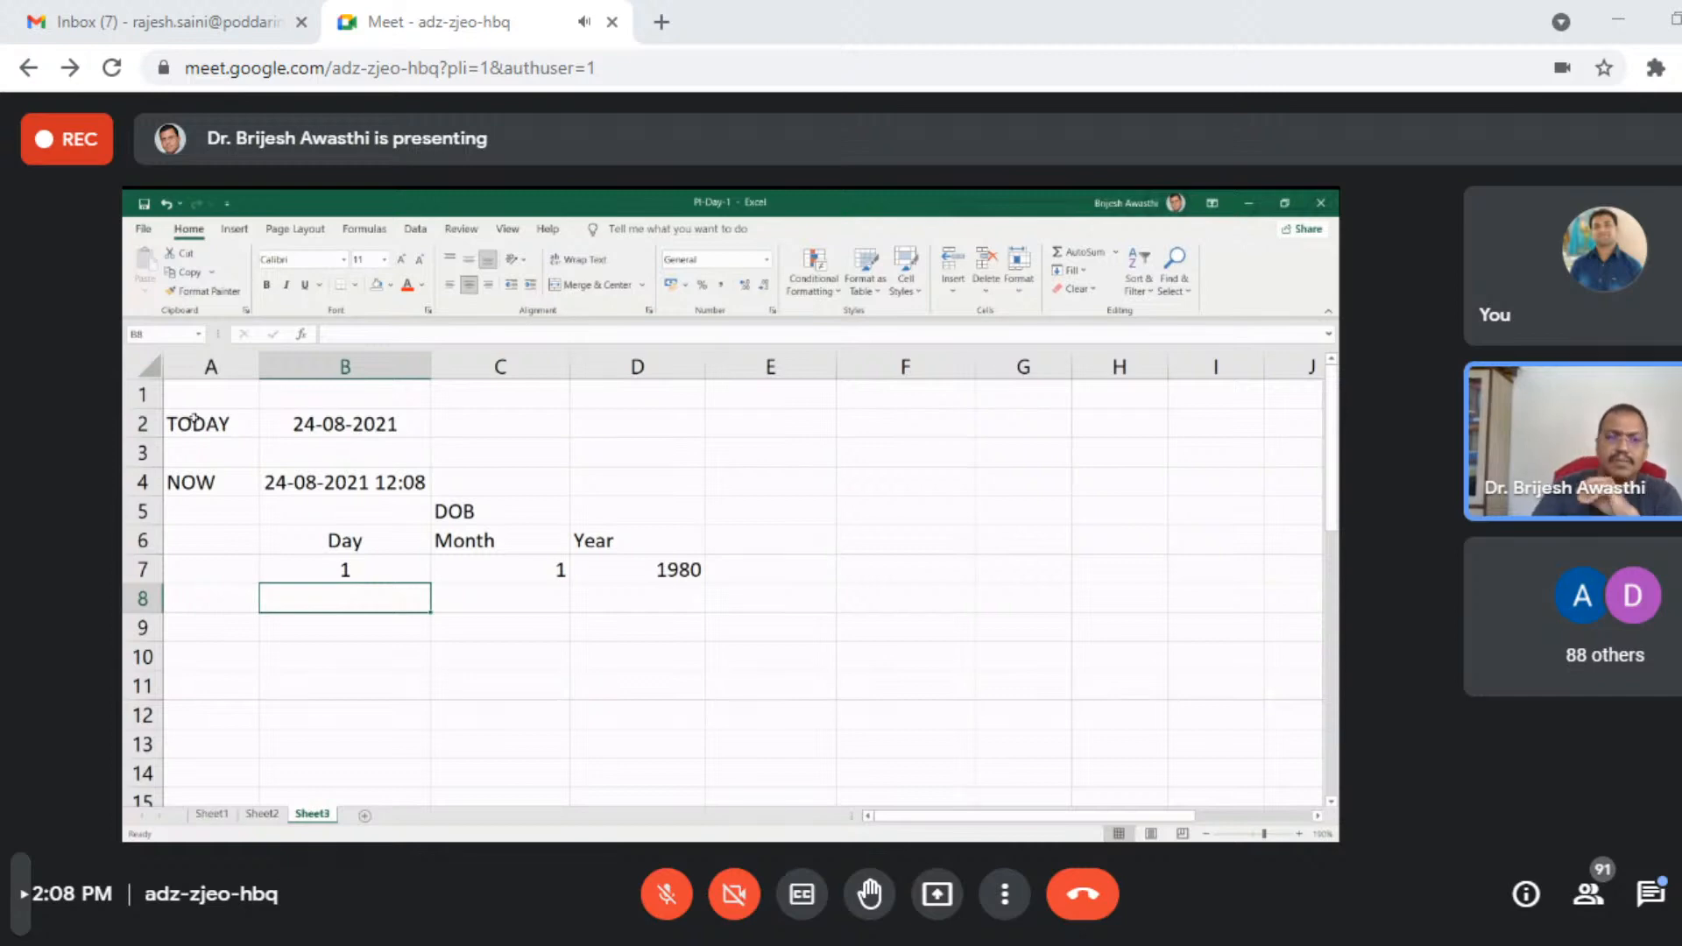
- Enter the full date of birth as a single hyphen-separated date in cell D4
key("Up")
key("Right")
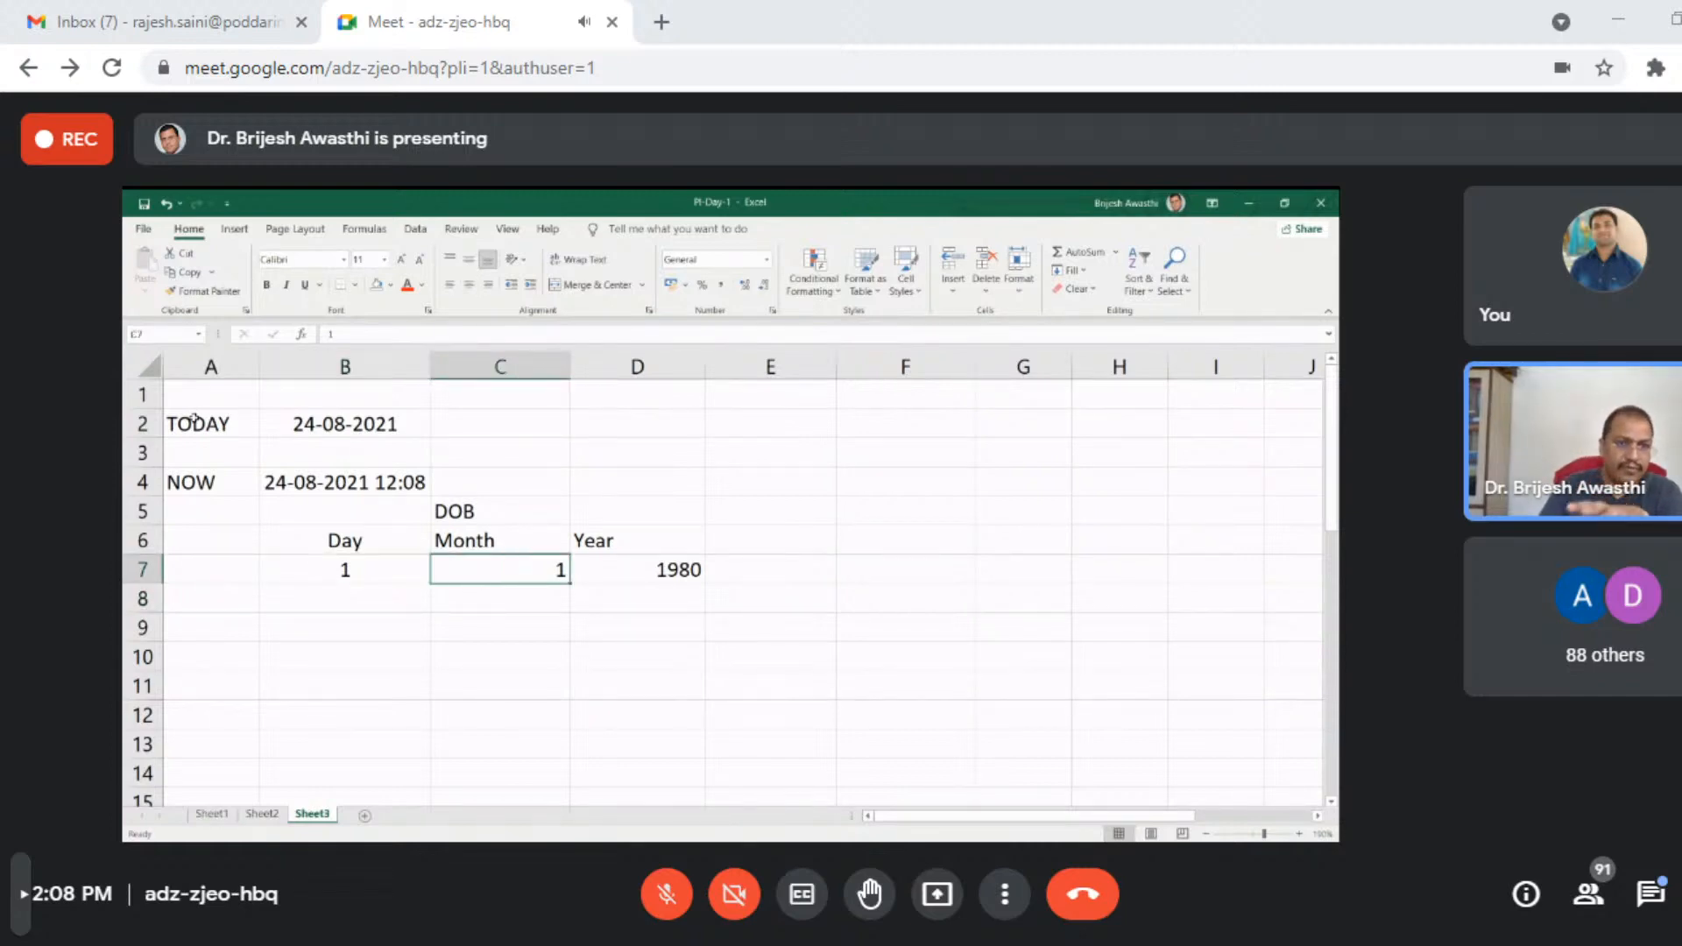
key("Right")
key("Up")
key("Up")
key("Up")
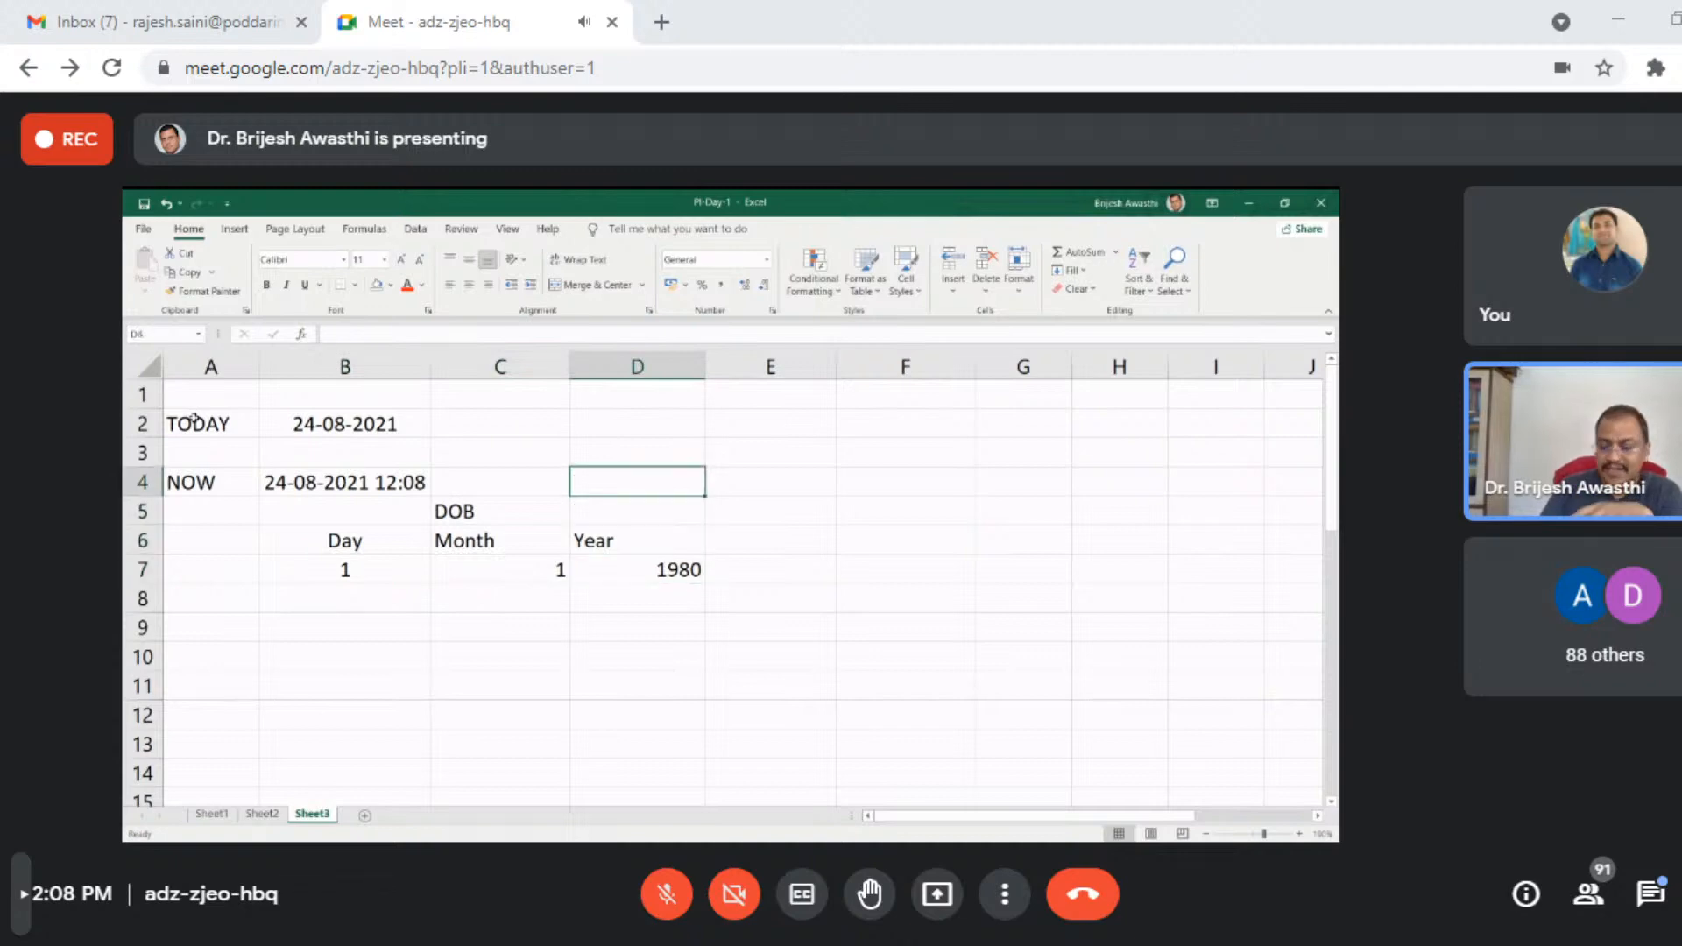
type("1-")
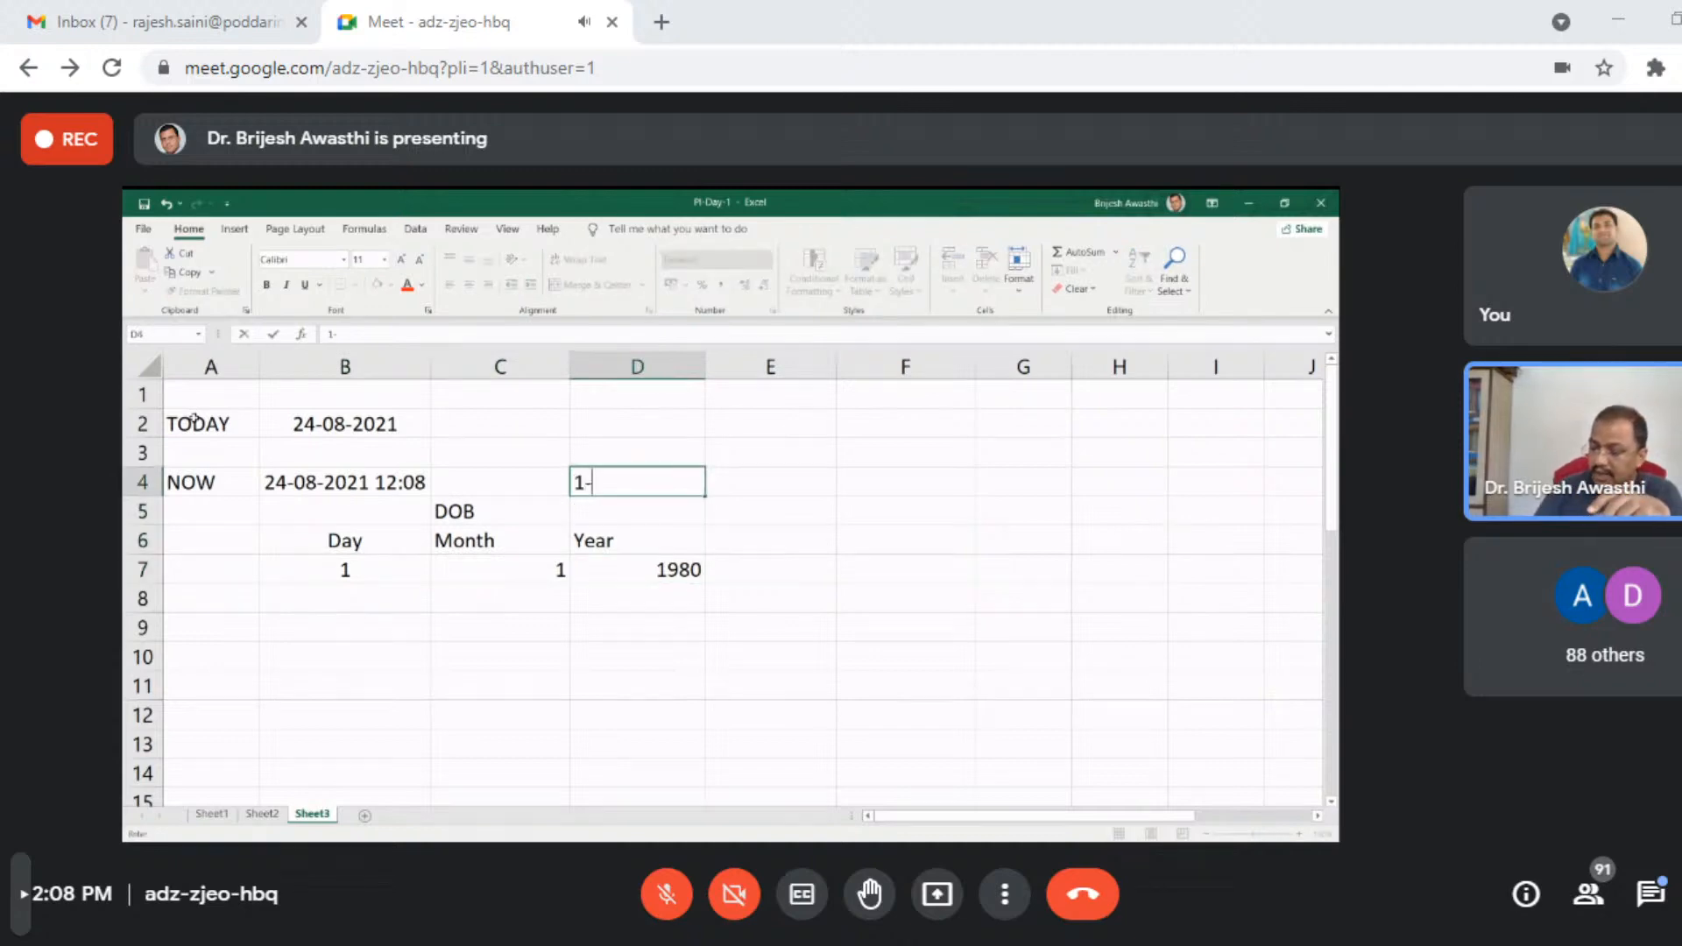
type("01-1980")
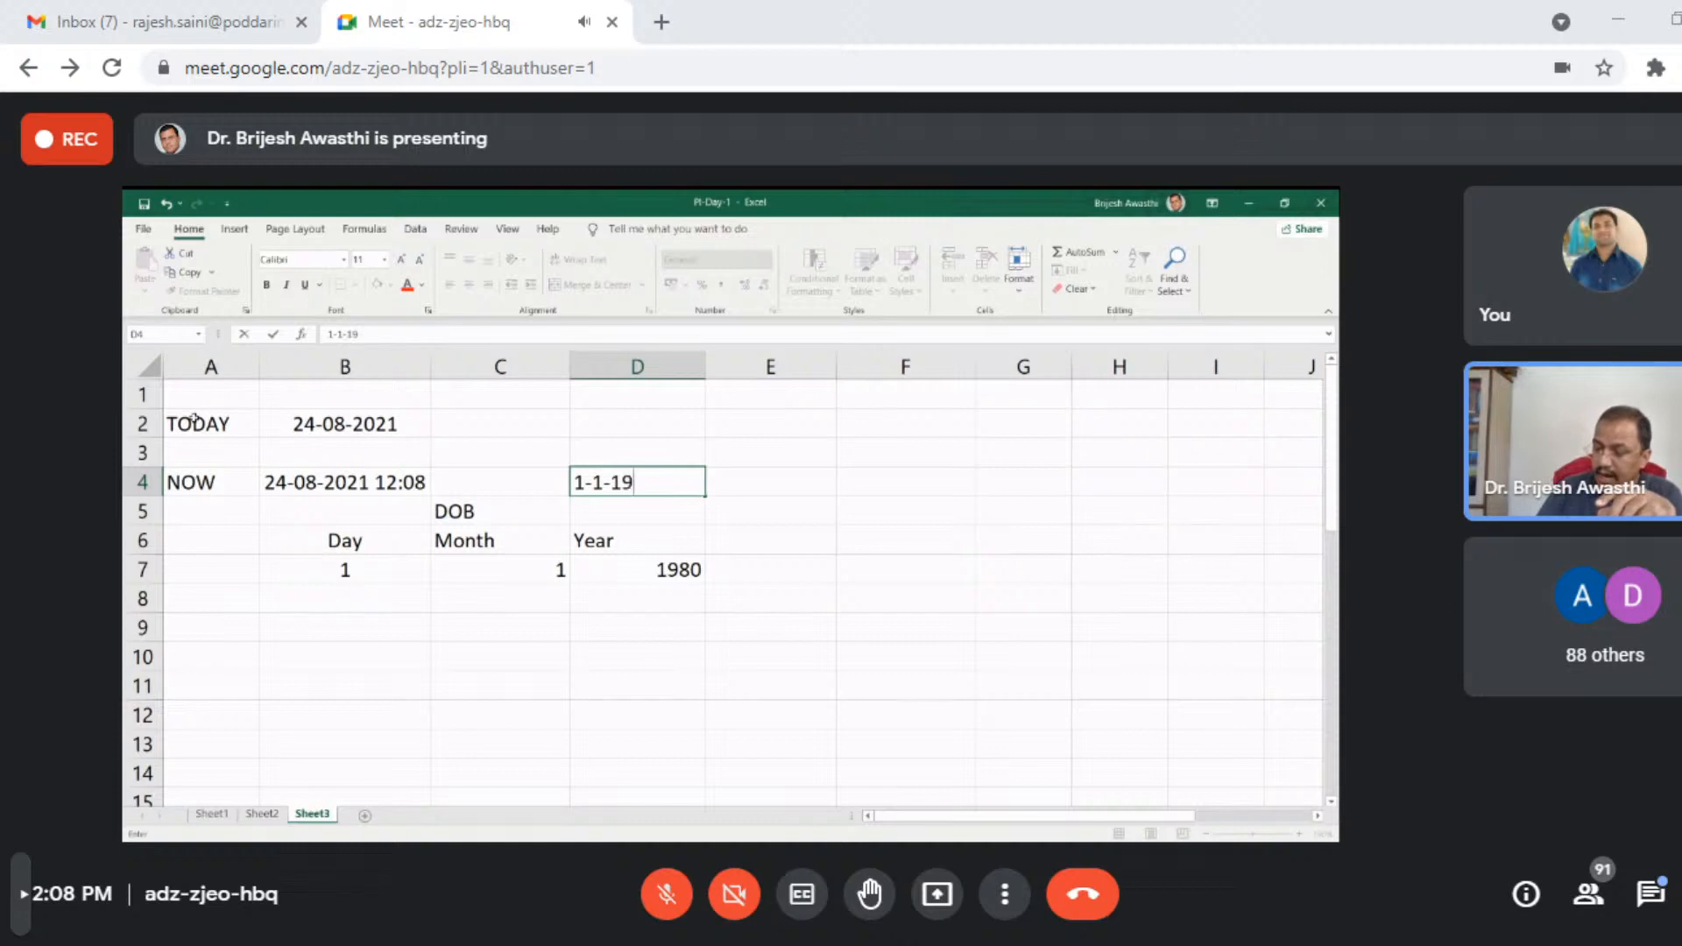
key("Return")
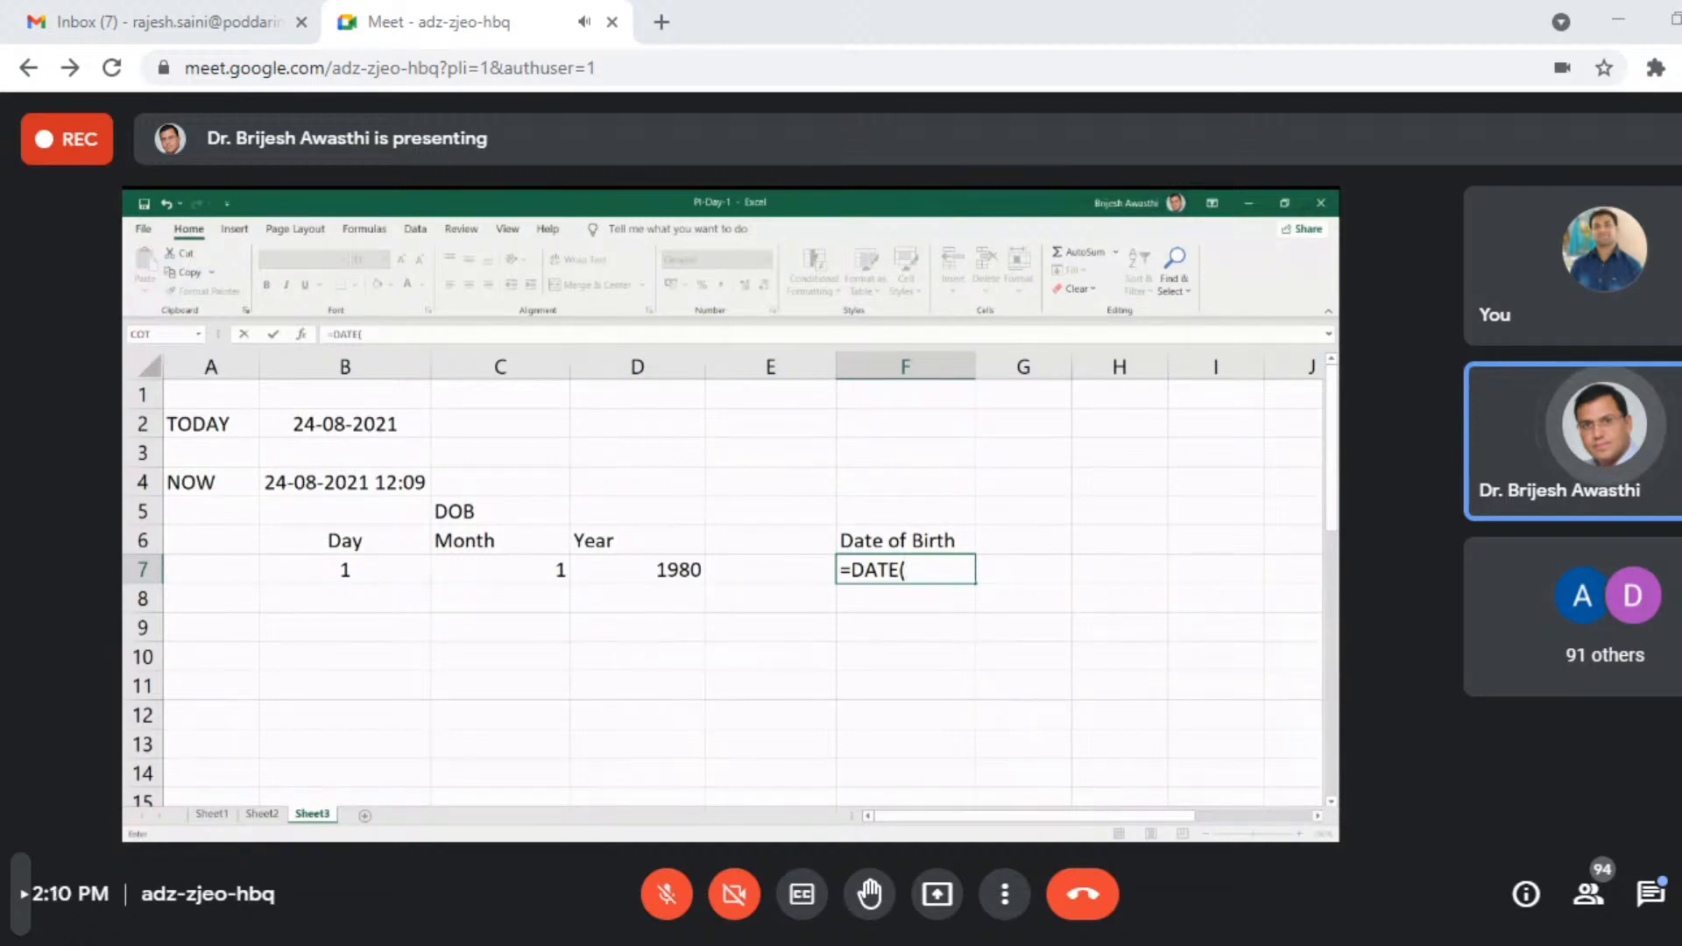
- Complete the DATE formula in cell F7 as =DATE(D7,C7,B7), combining the year, month and day cells
left_click(672, 577)
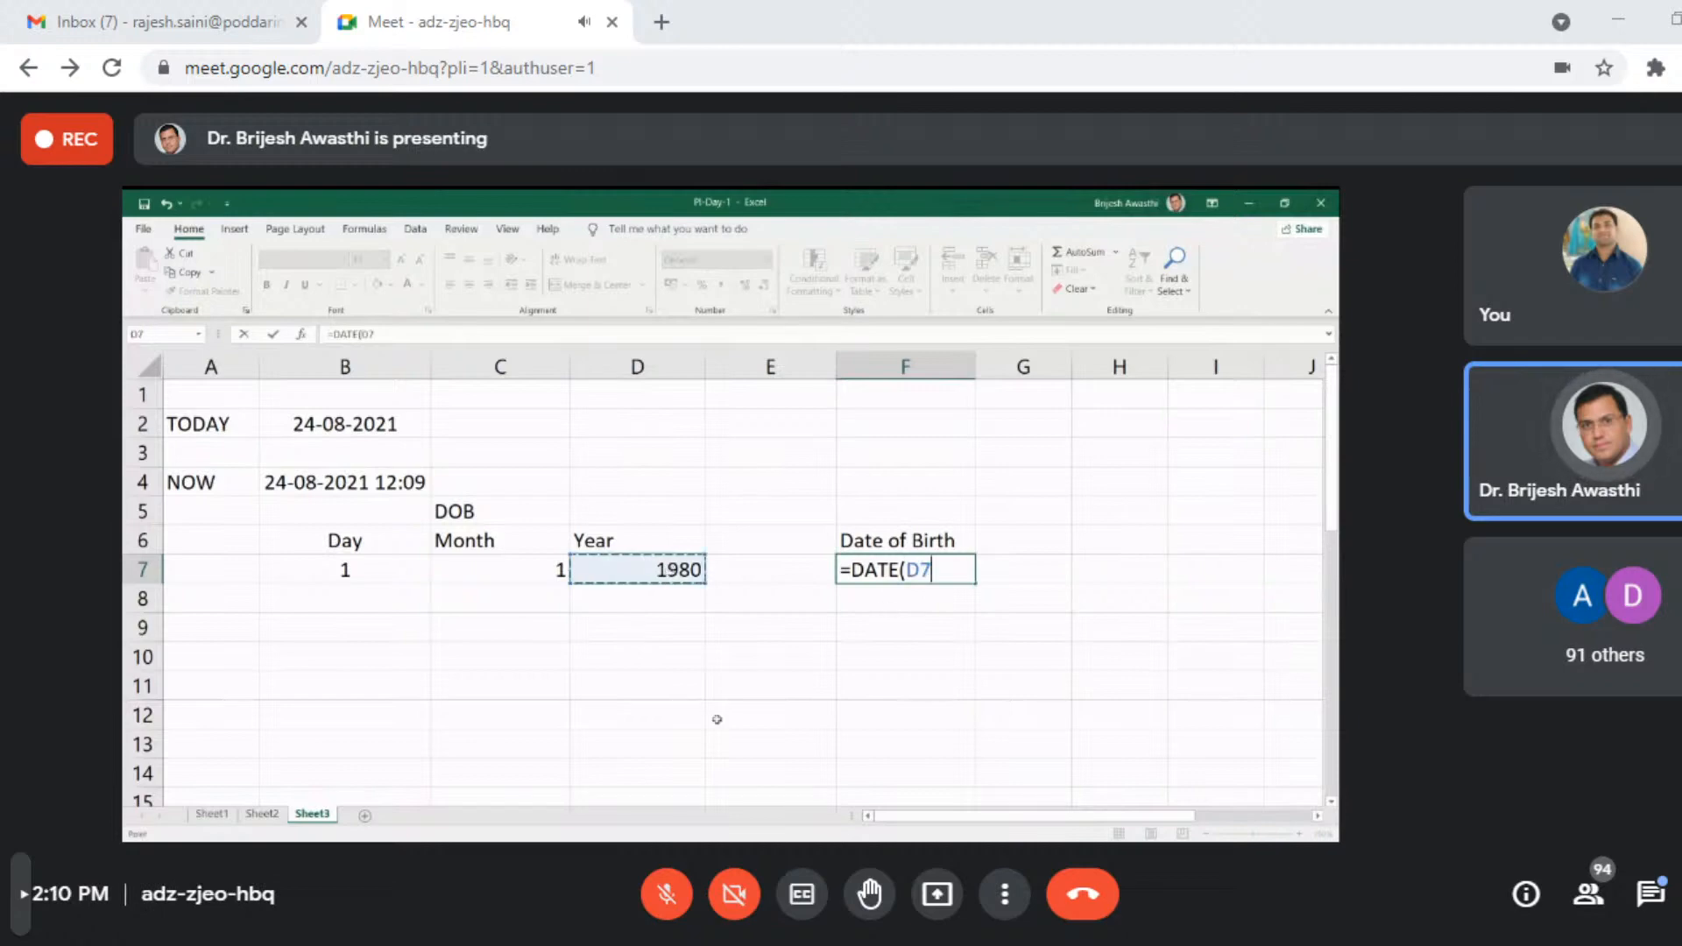
type(",")
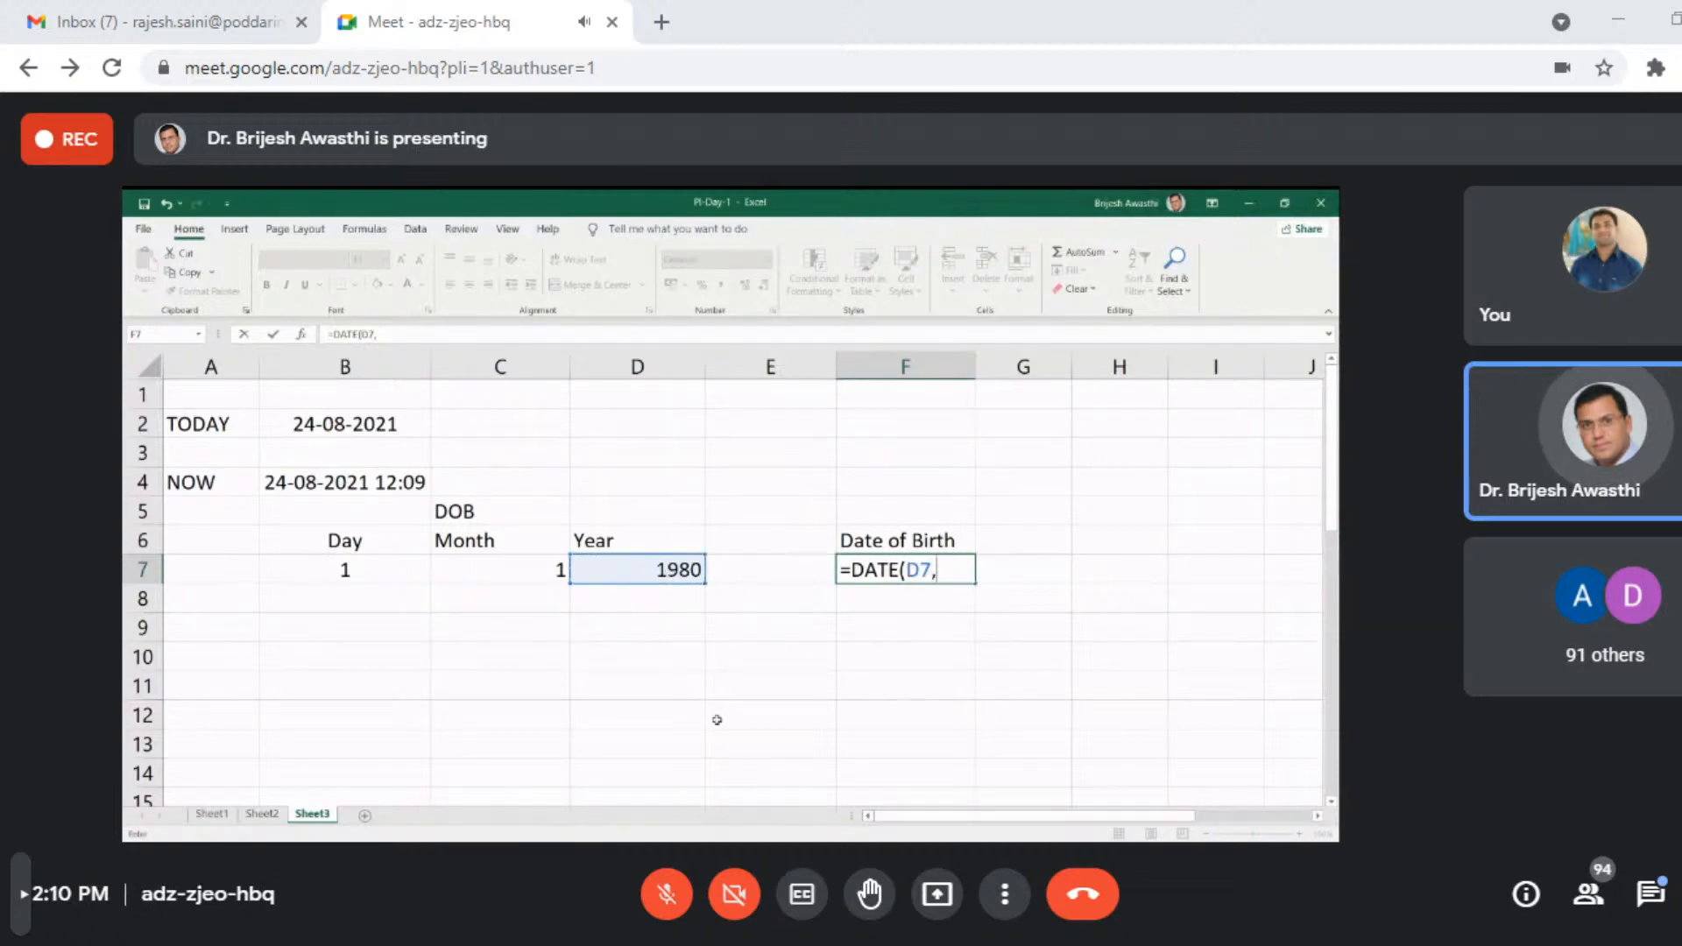
left_click(522, 575)
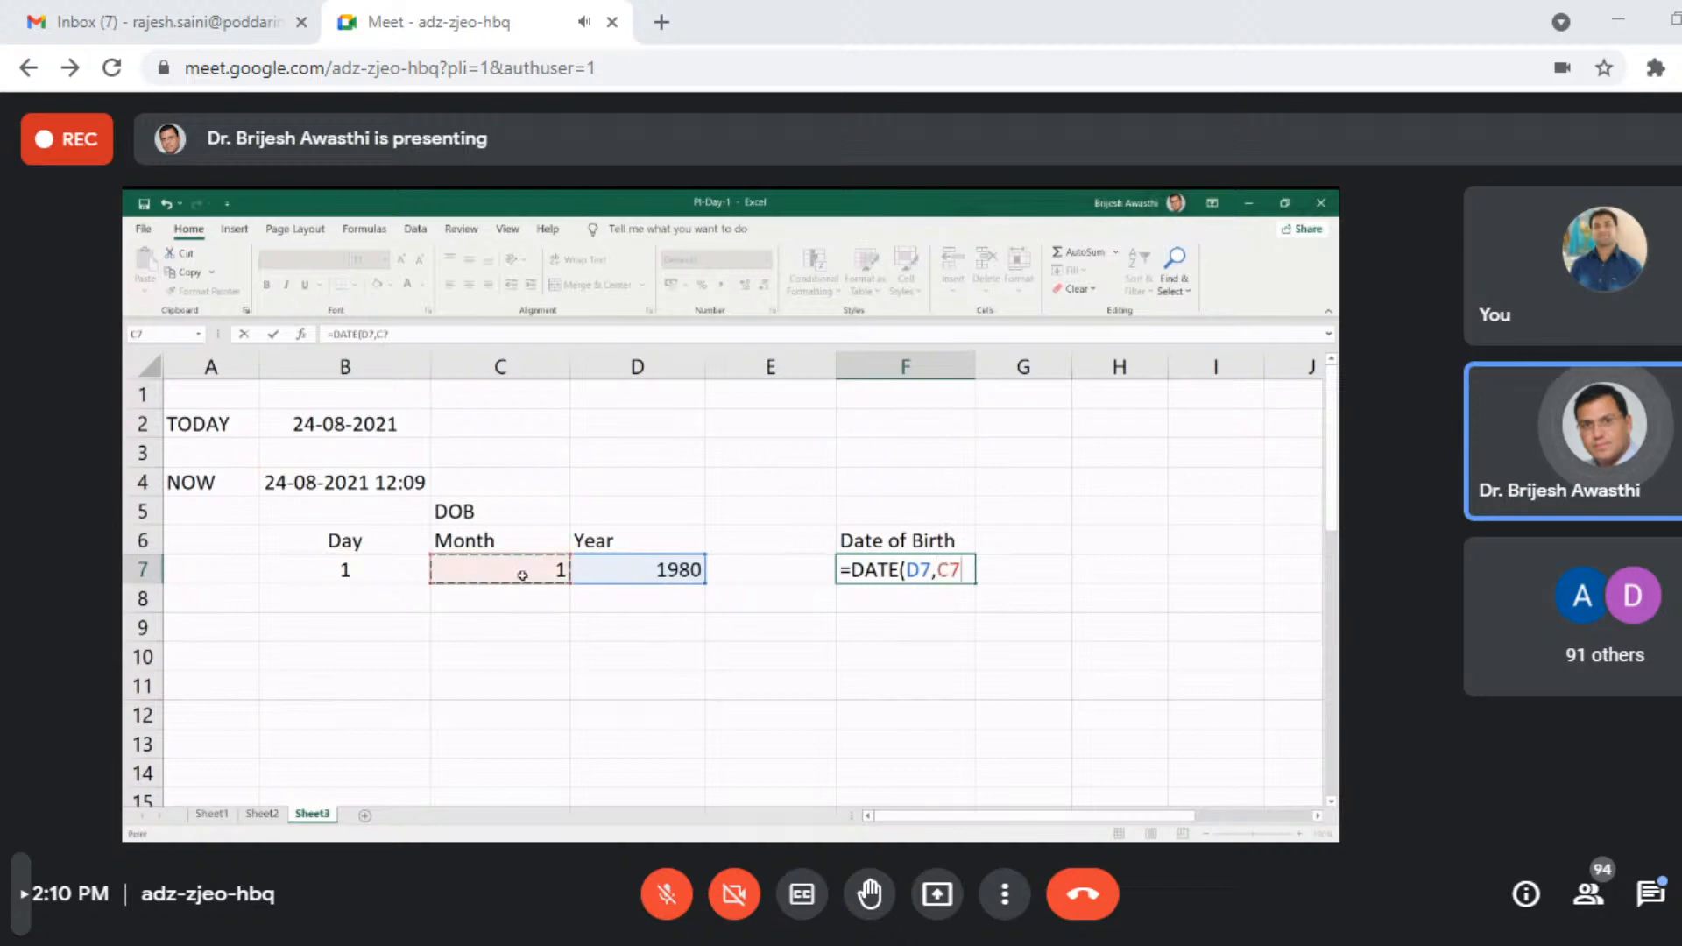
type(",")
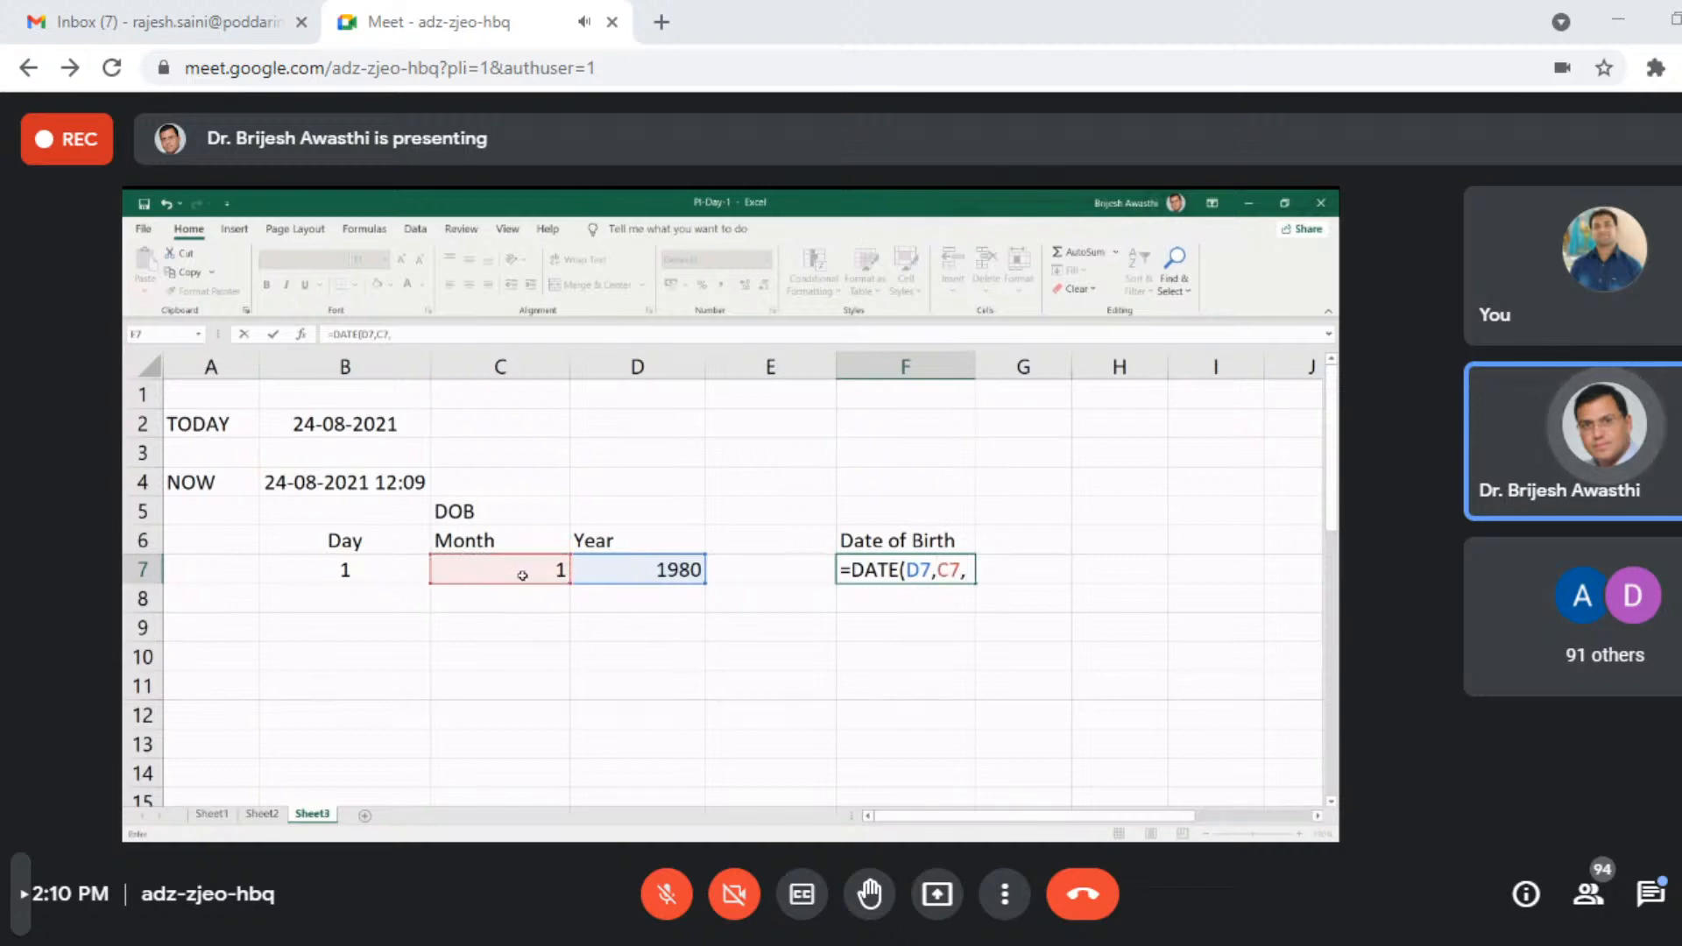
left_click(339, 577)
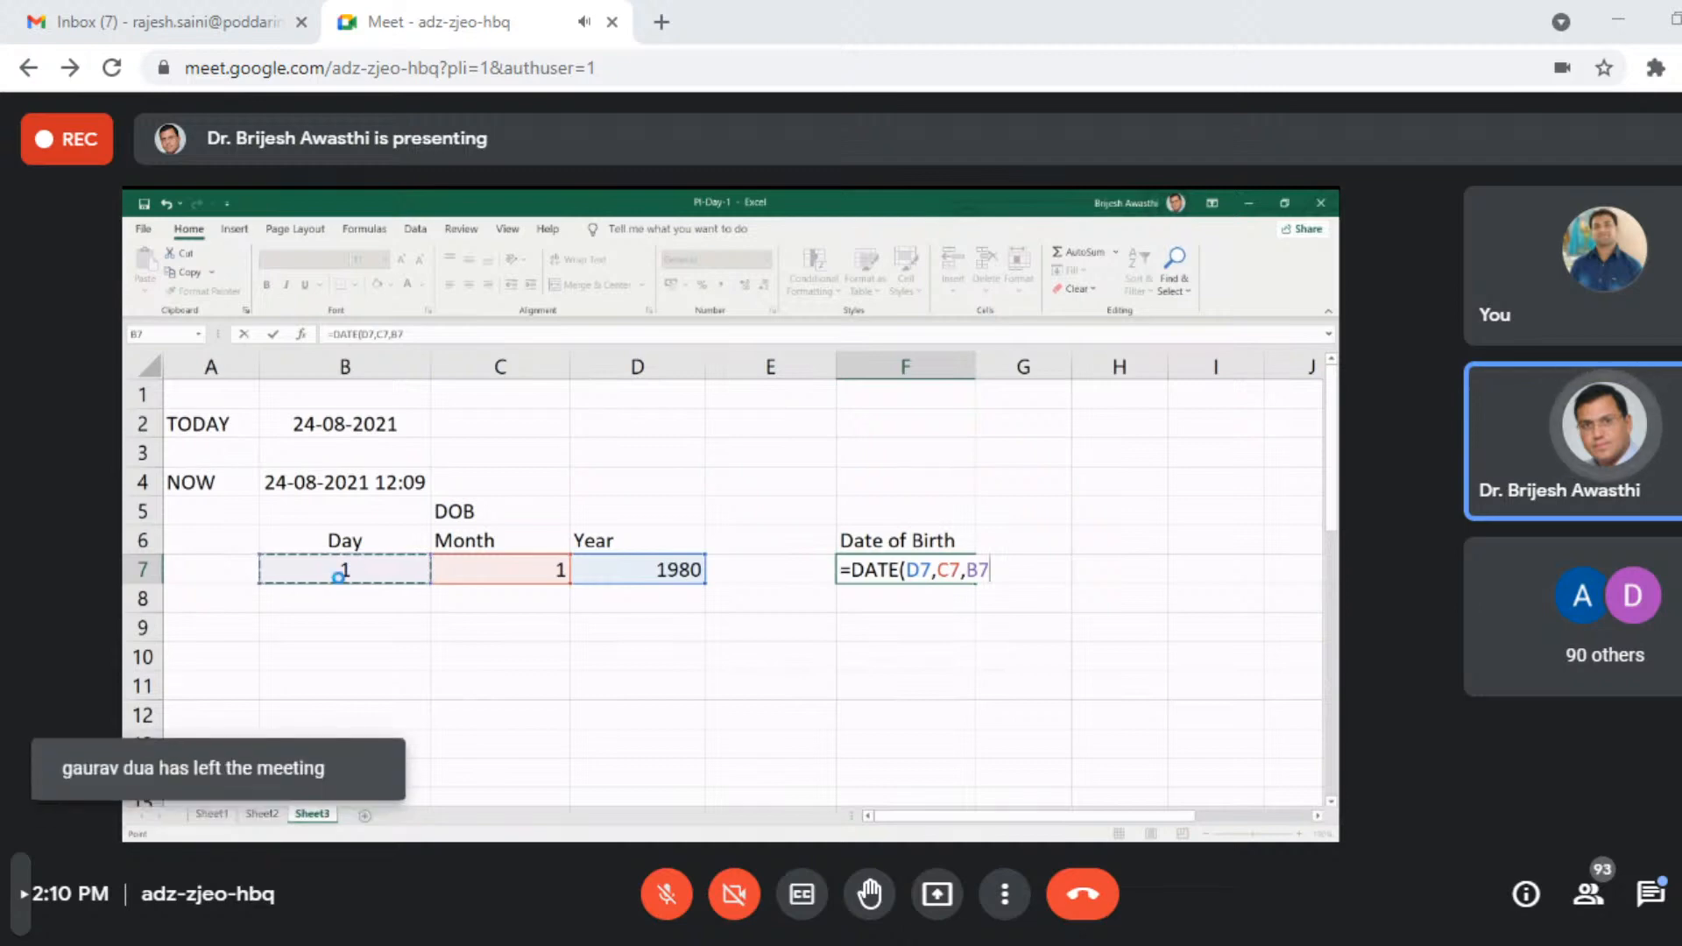
key("Return")
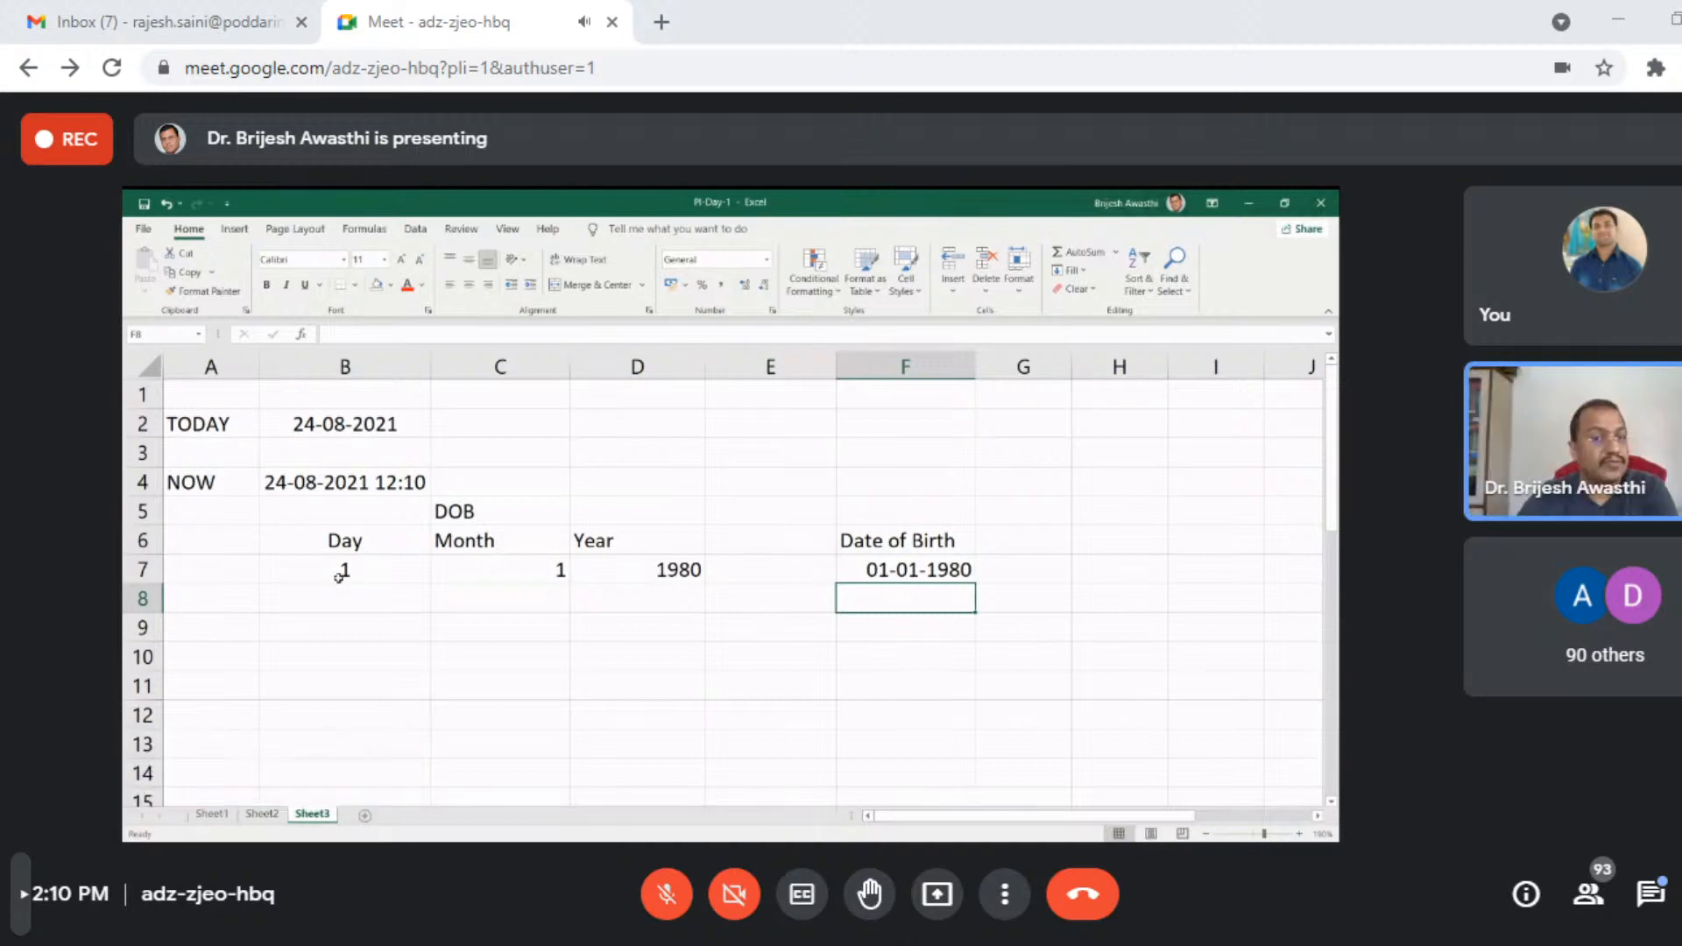
- Fill in a second date of birth as separate day, month and year values in cells B8, C8 and D8
key("Left")
key("Left")
key("Left")
key("Left")
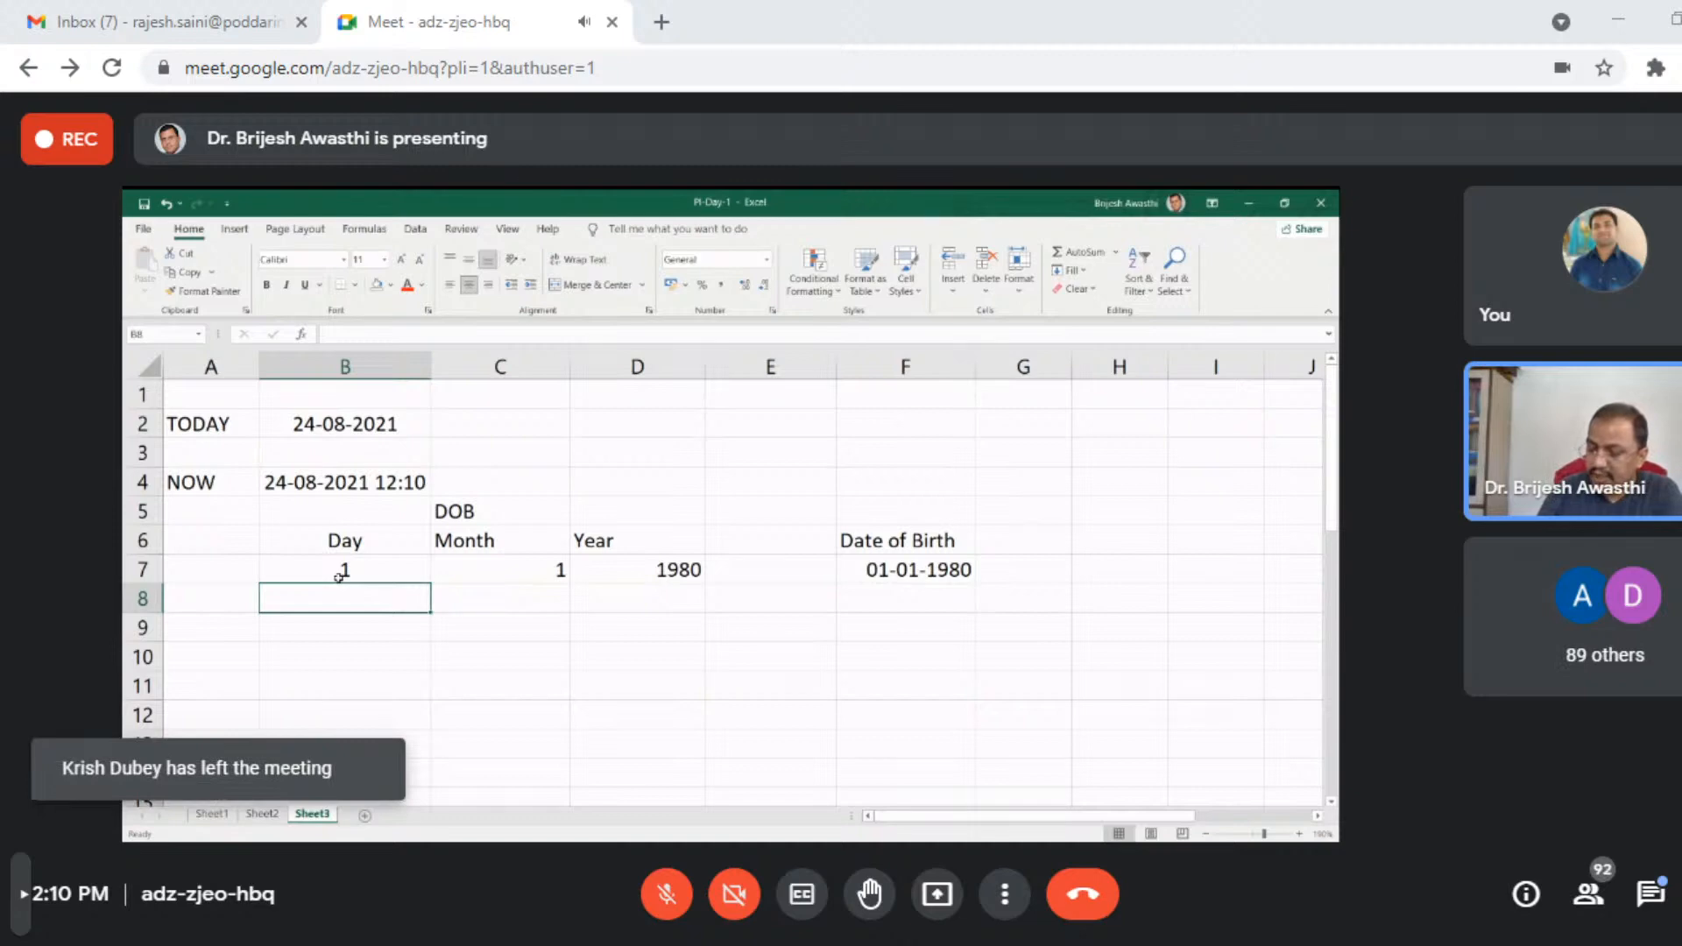
type("23")
key("Tab")
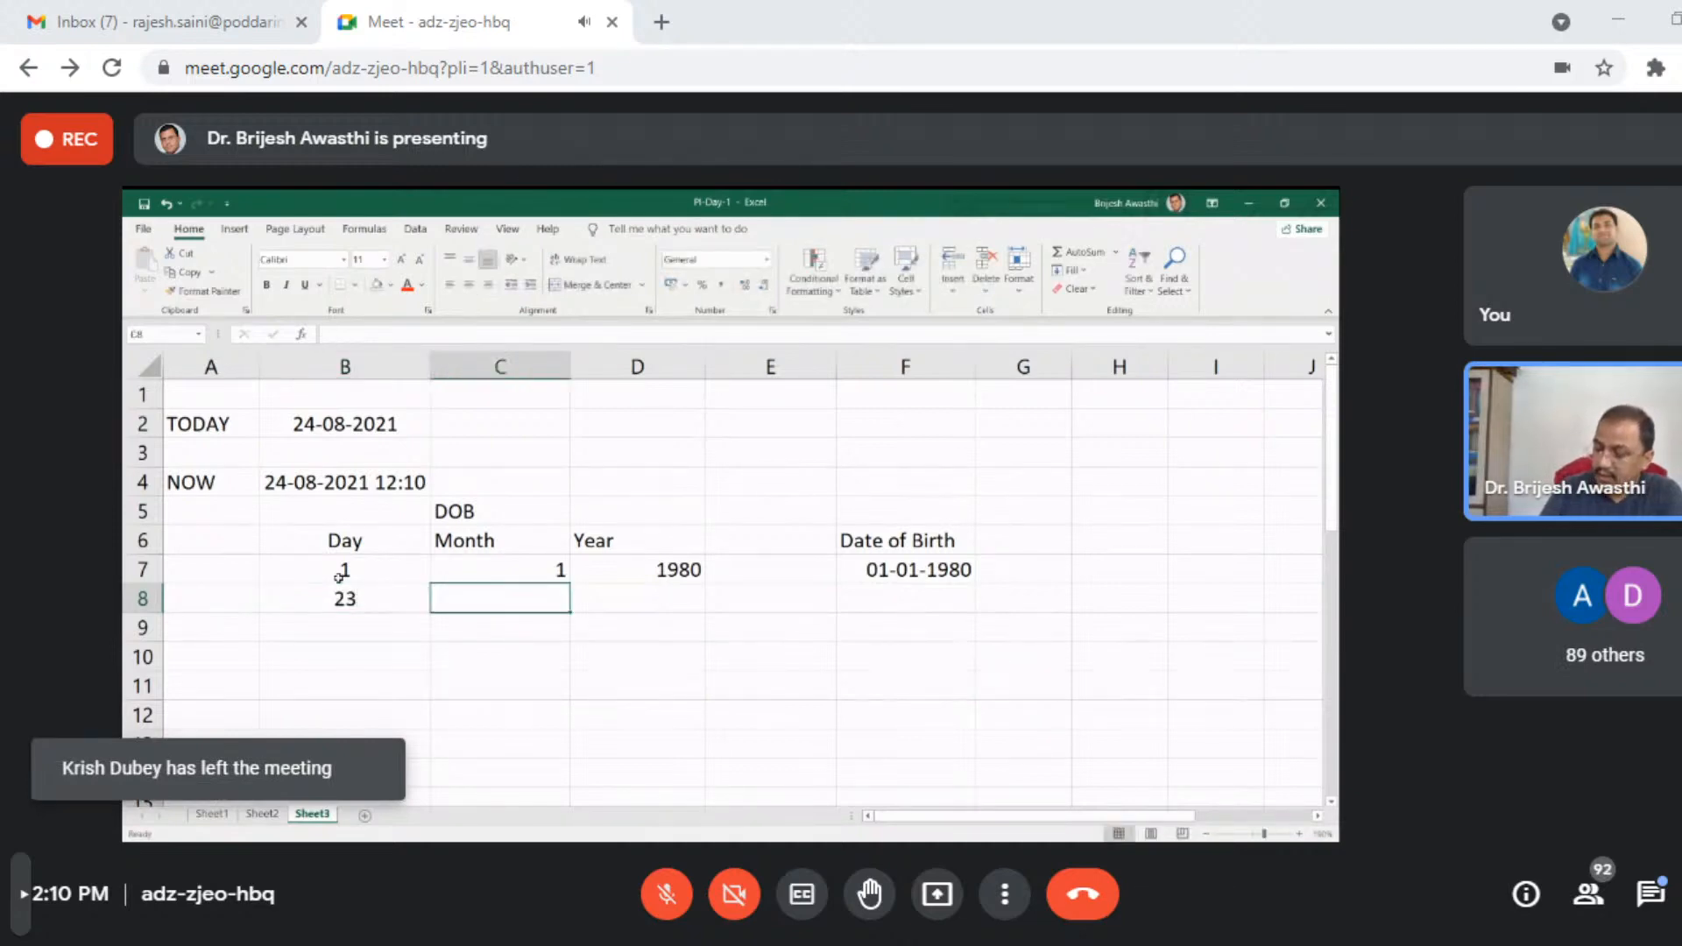
type("06")
key("Tab")
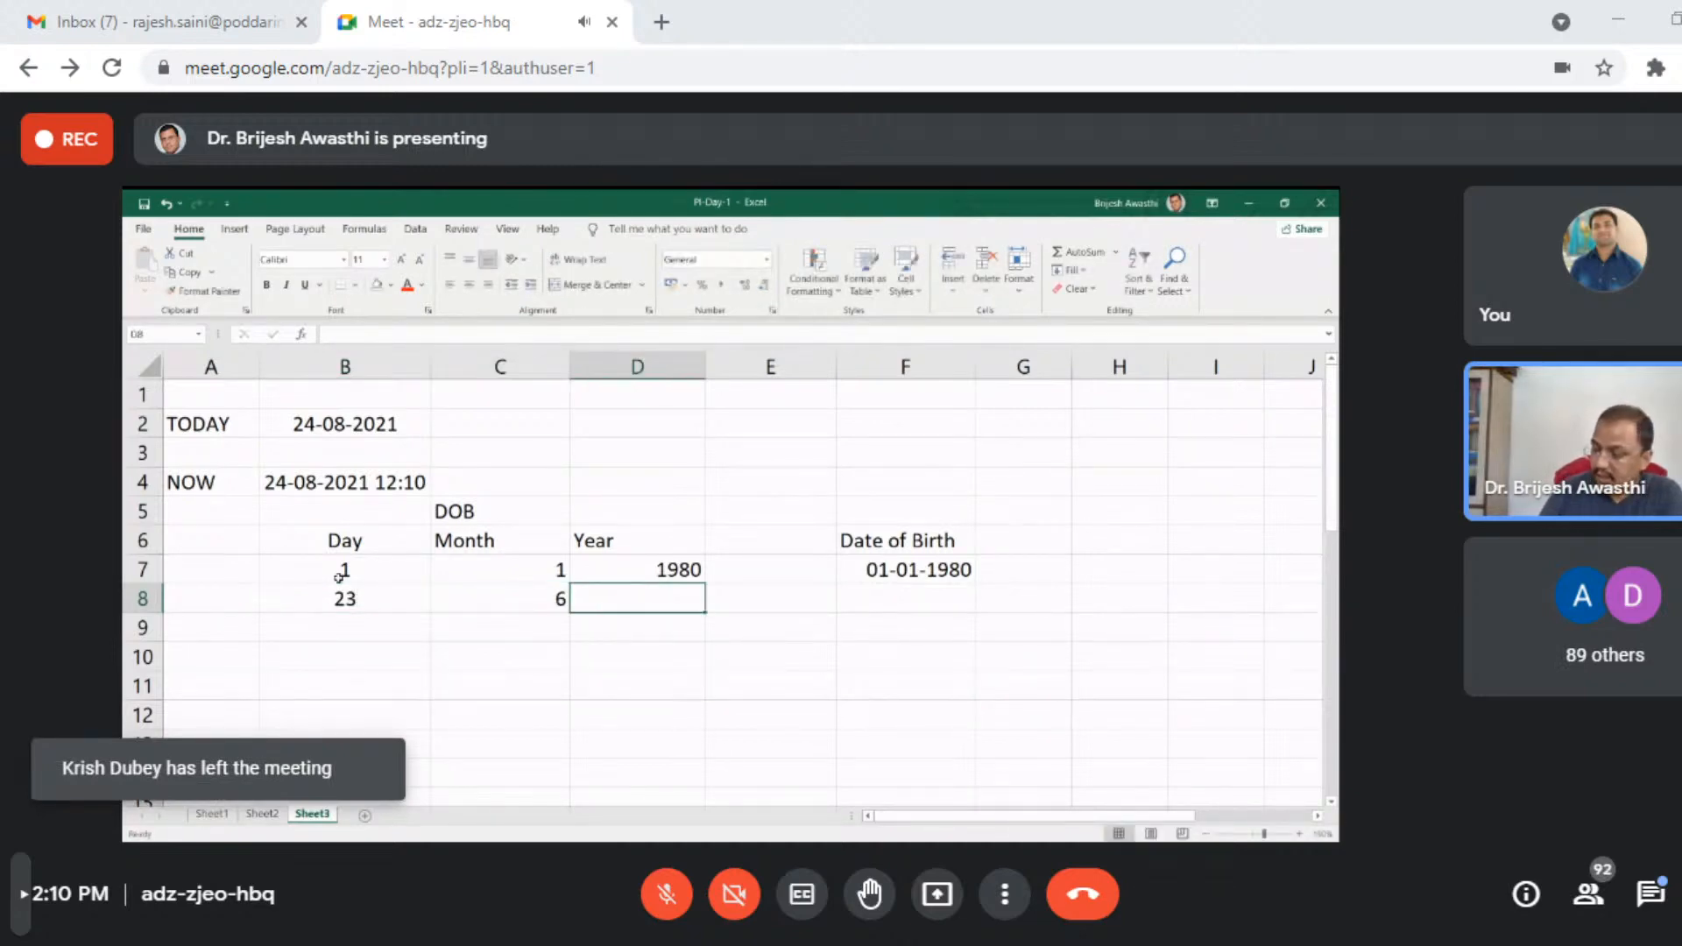
type("20")
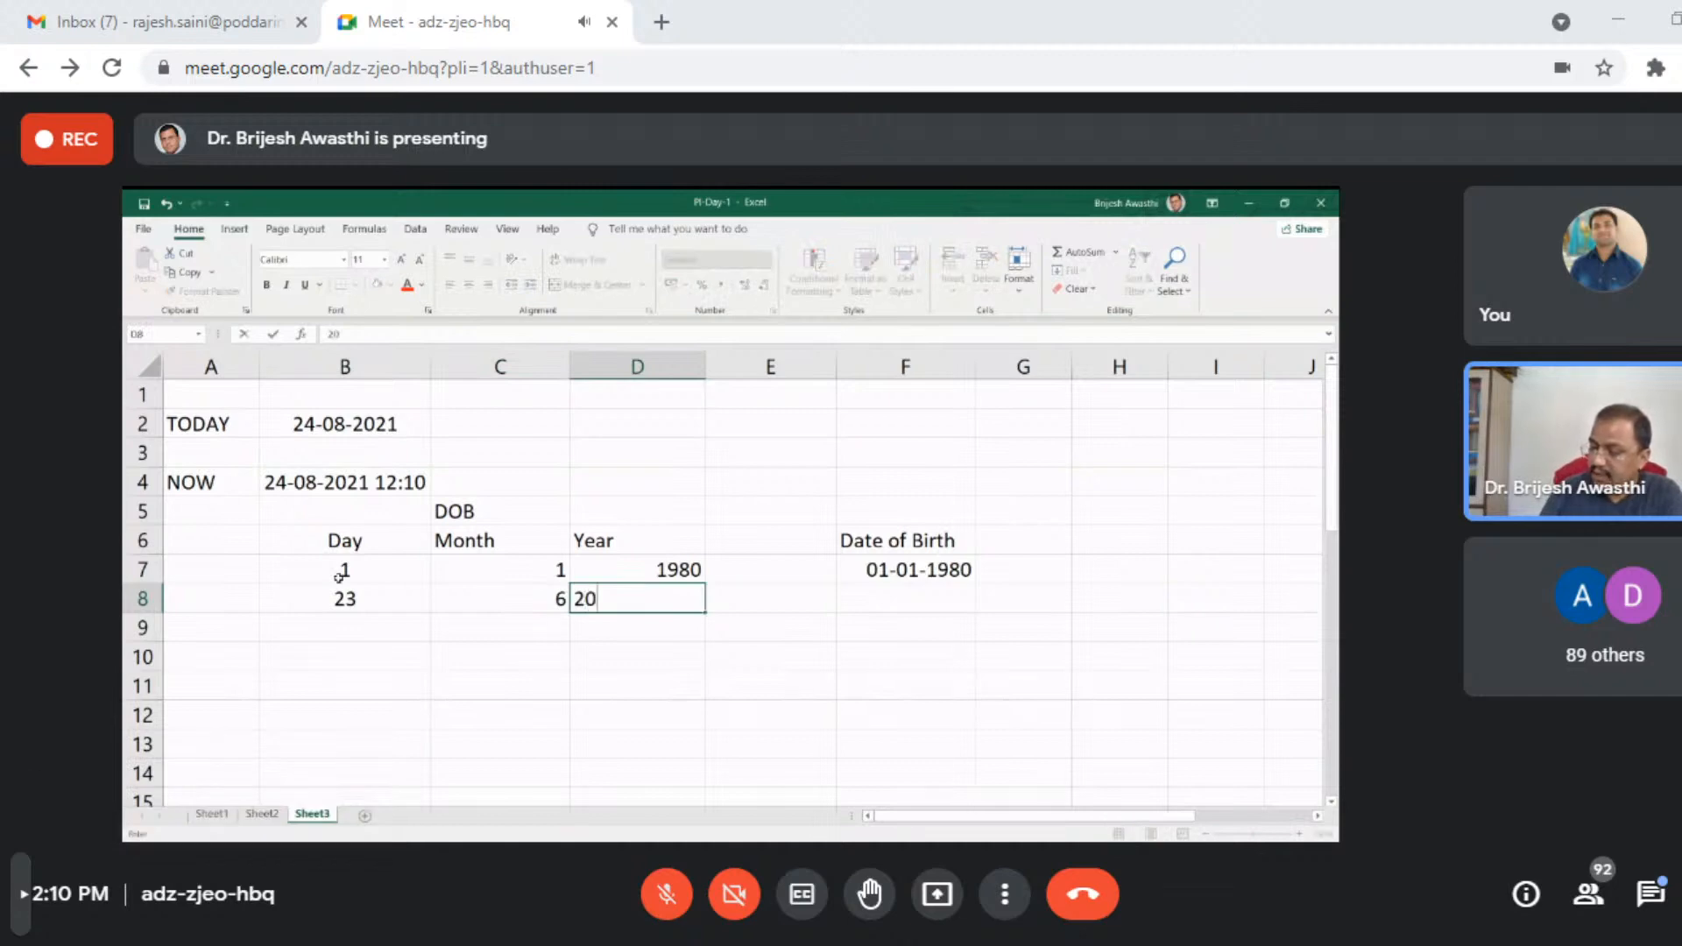
type("11")
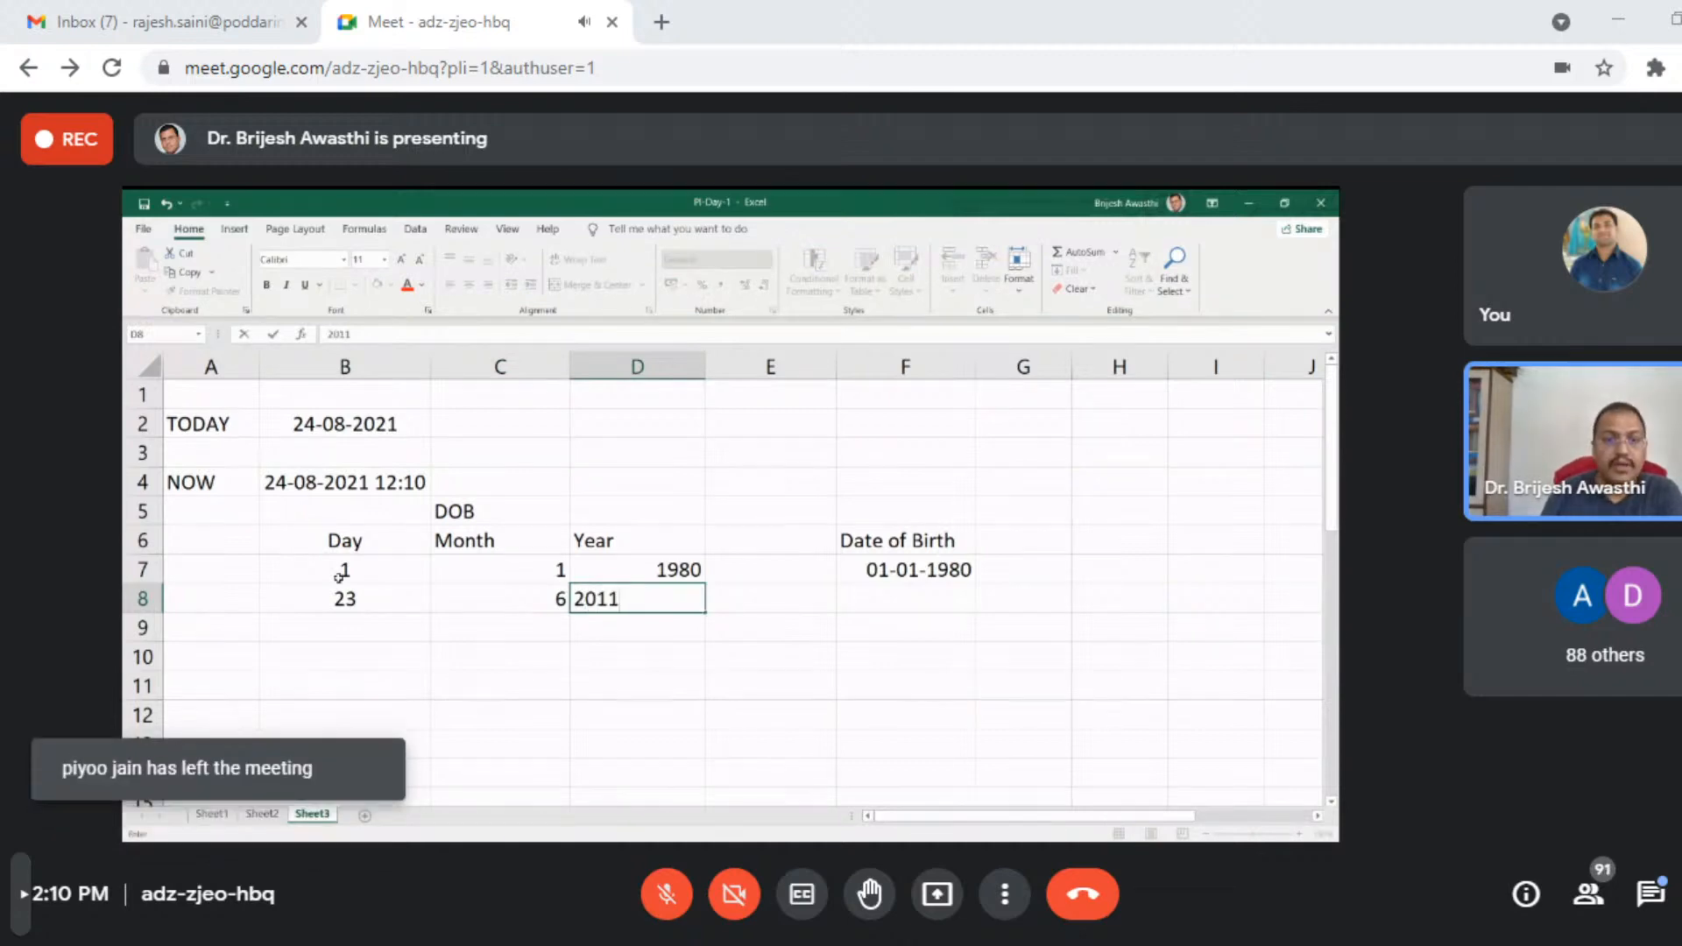
key("Return")
- Copy the DATE formula from cell F7 down to F8 to build the second date of birth
key("Right")
key("Up")
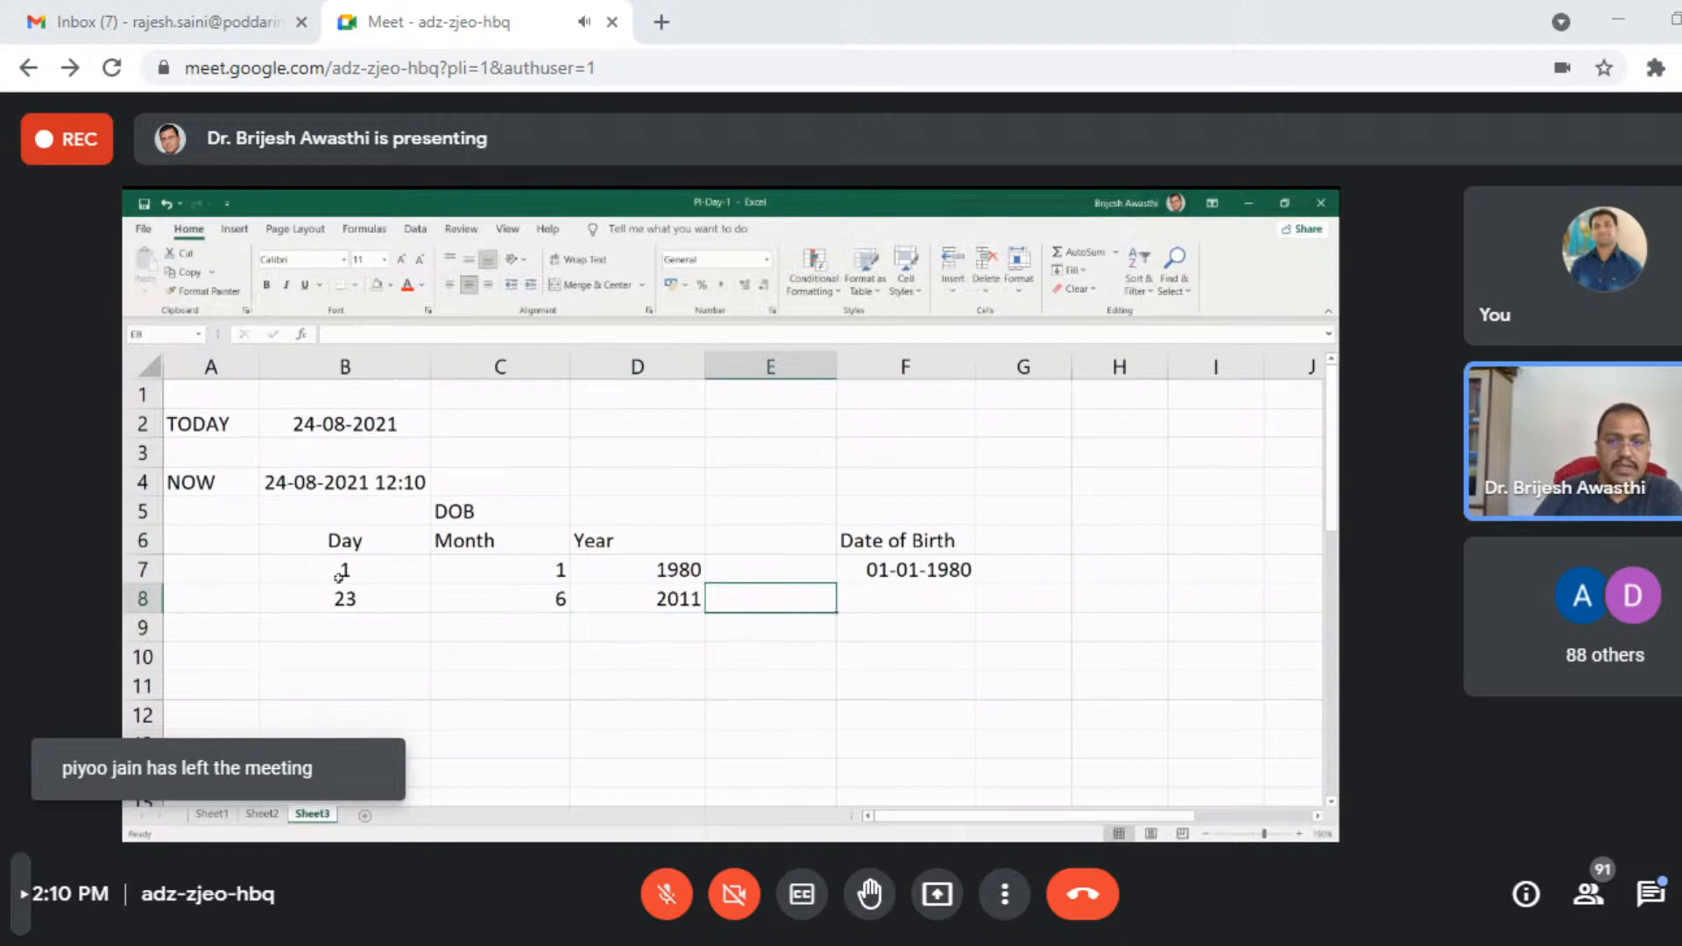
left_click(850, 571)
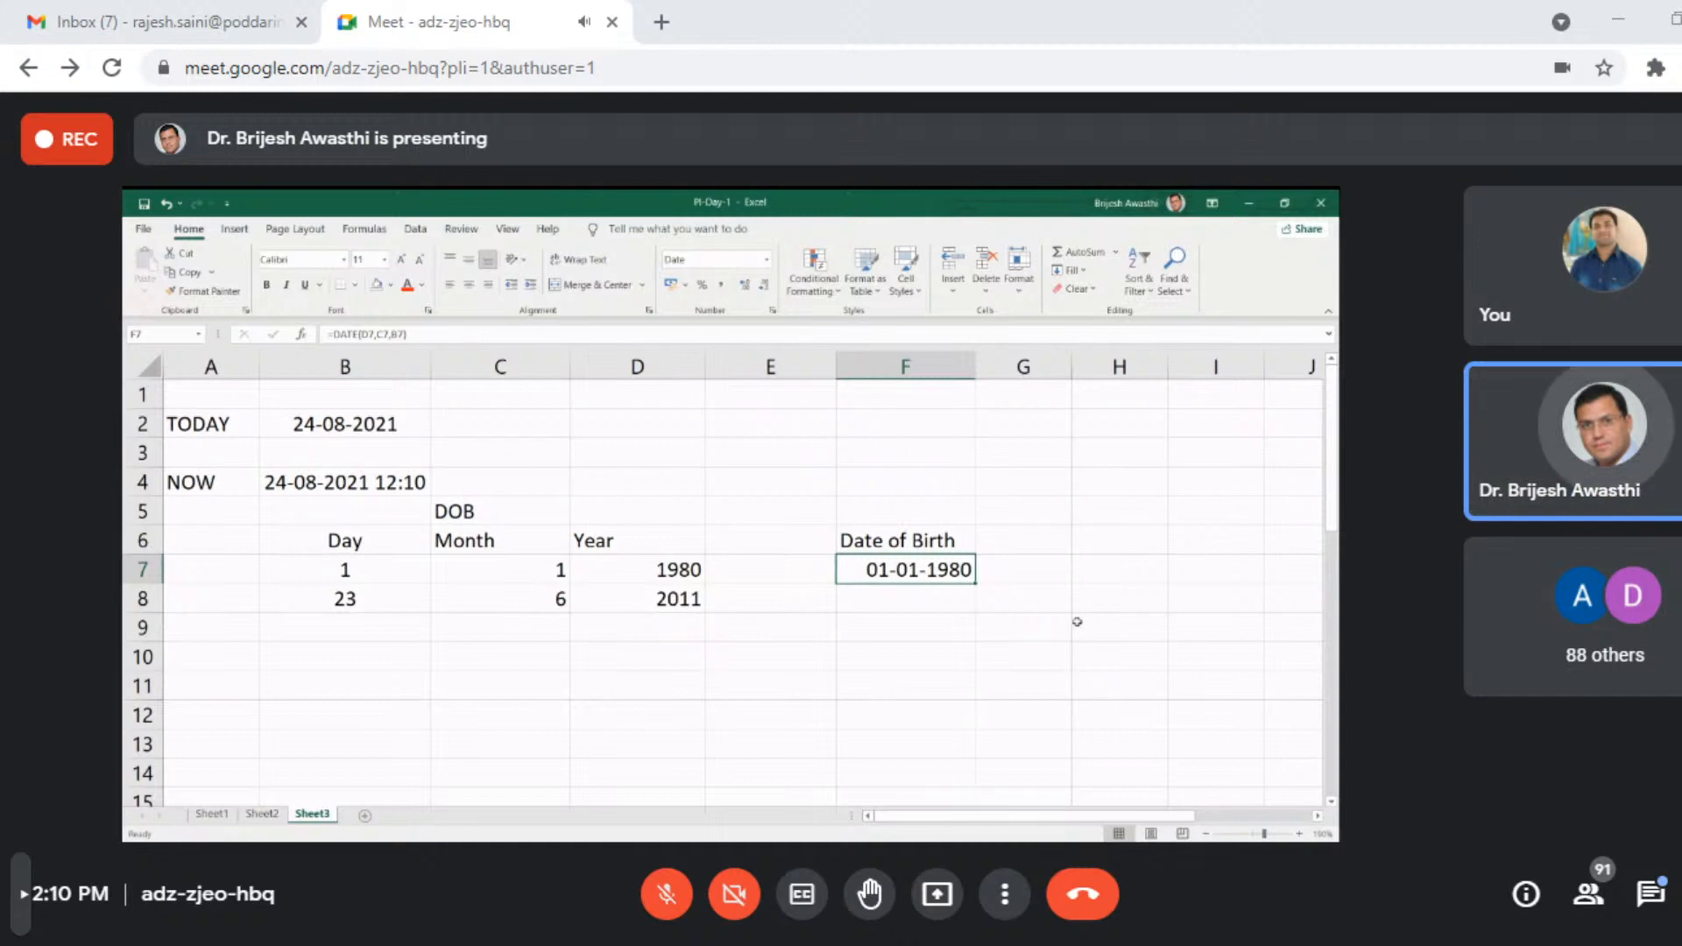
left_click_drag(975, 583, 975, 605)
left_click(916, 661)
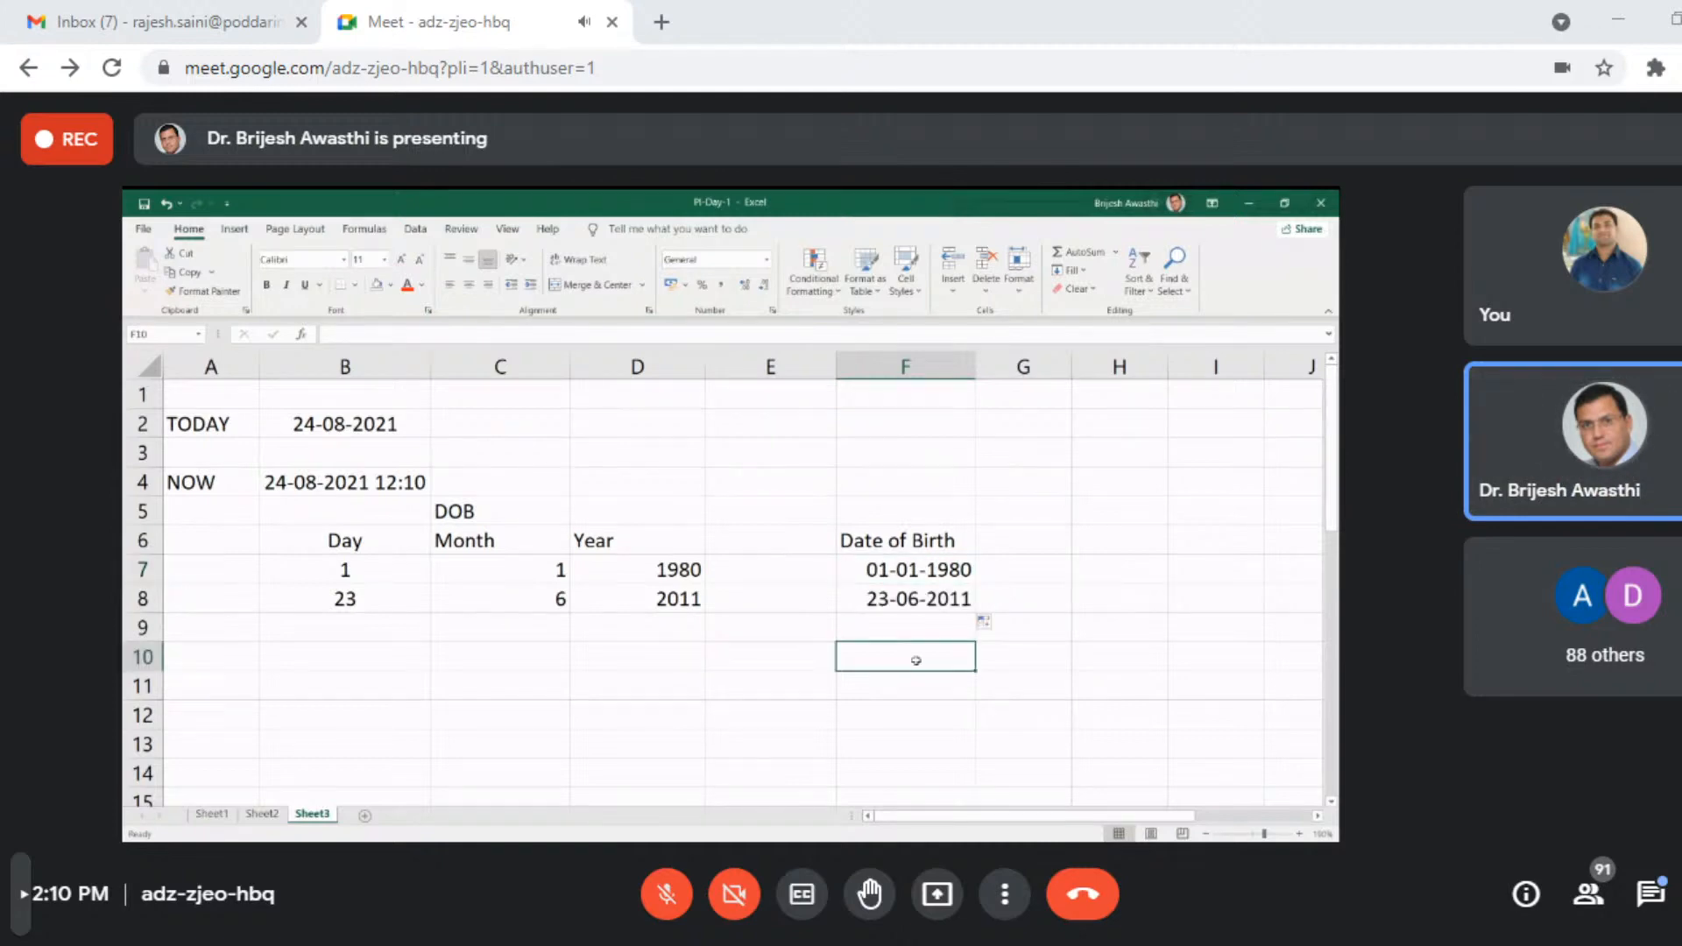
- Label the date-building example by entering DATE in cell A7
left_click(214, 573)
type("DATE")
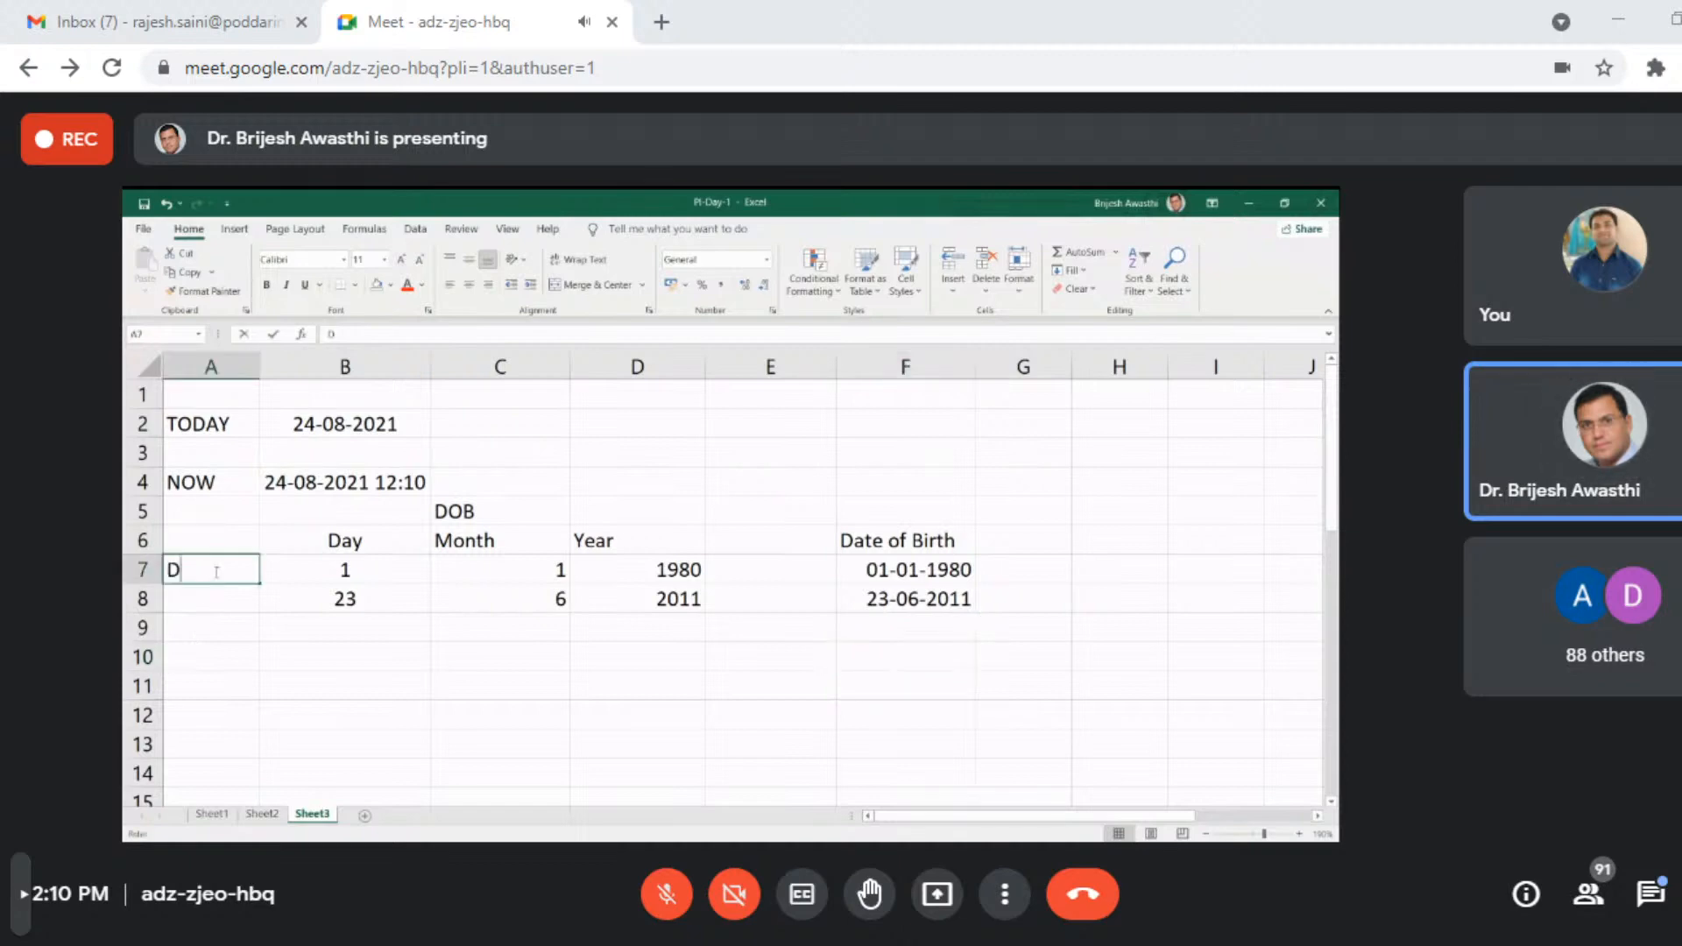
key("Return")
key("Return")
key("Return")
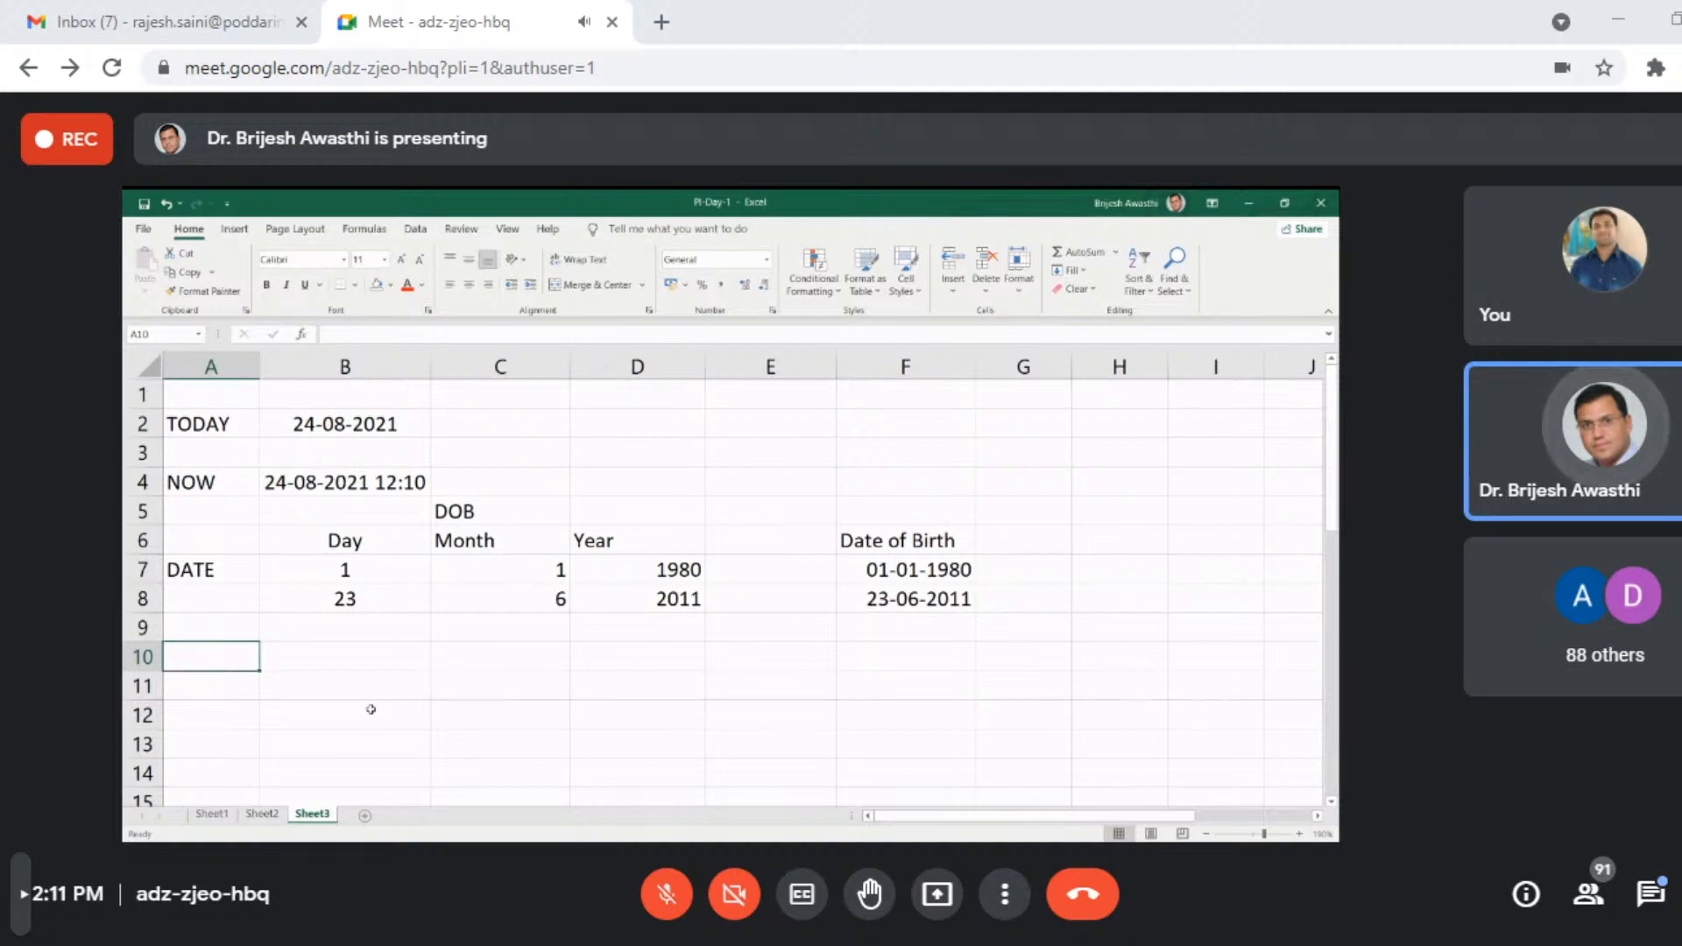
- Start a new example section by entering the label EDATE in cell A10
type("E")
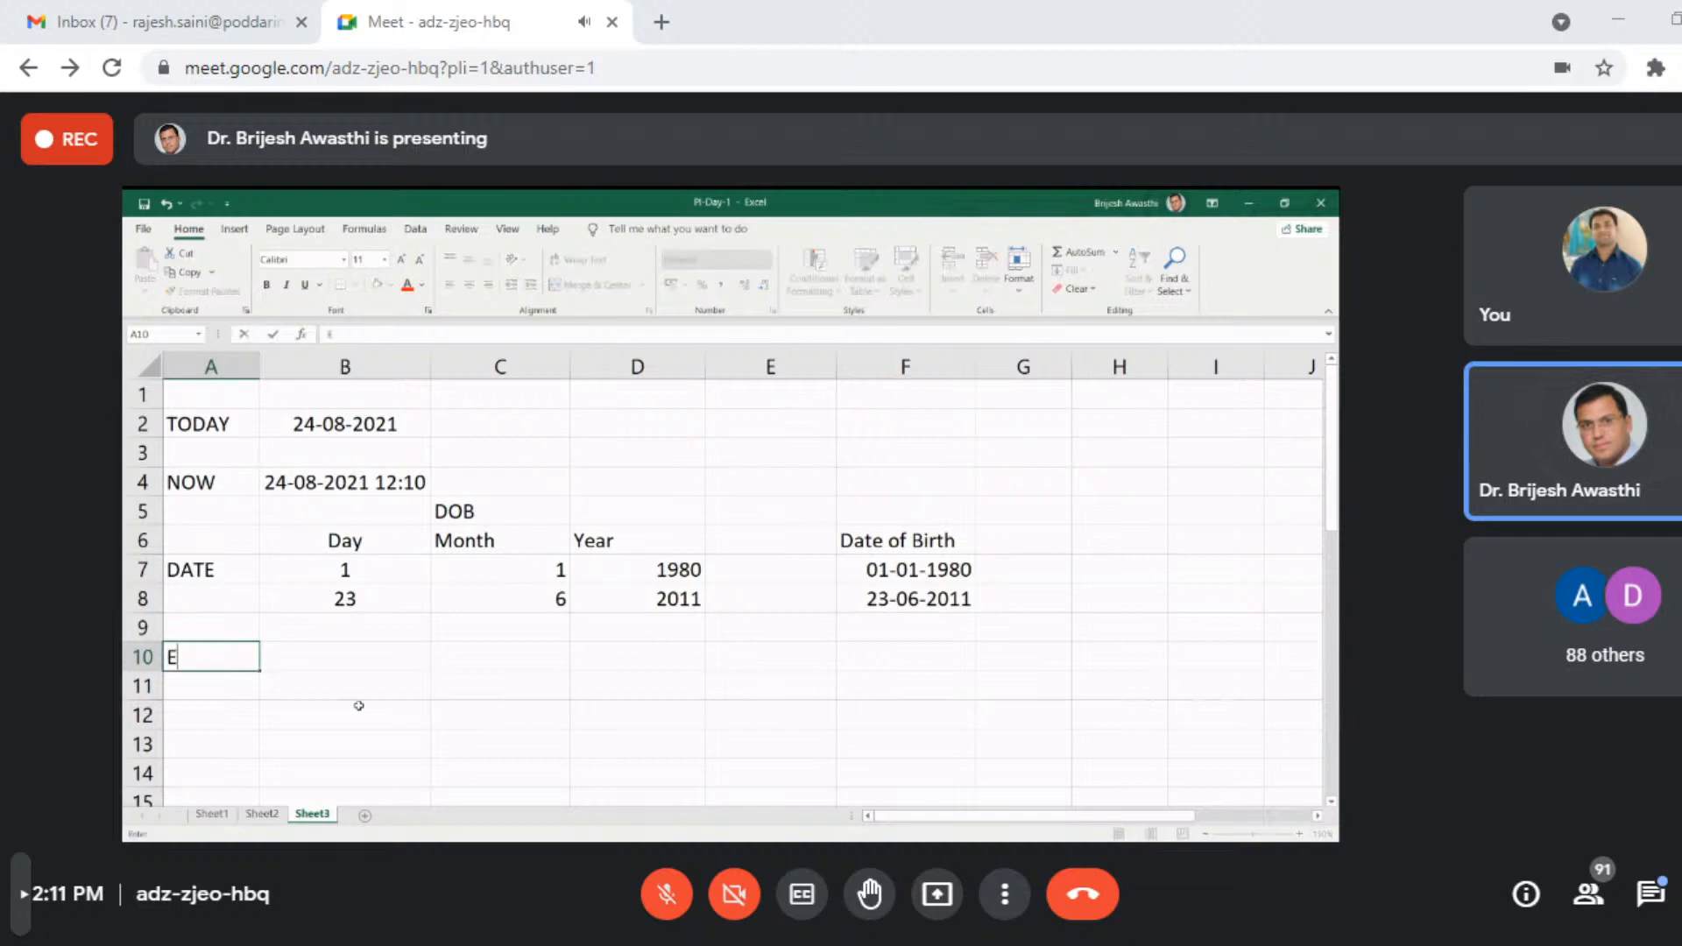
type("DATE")
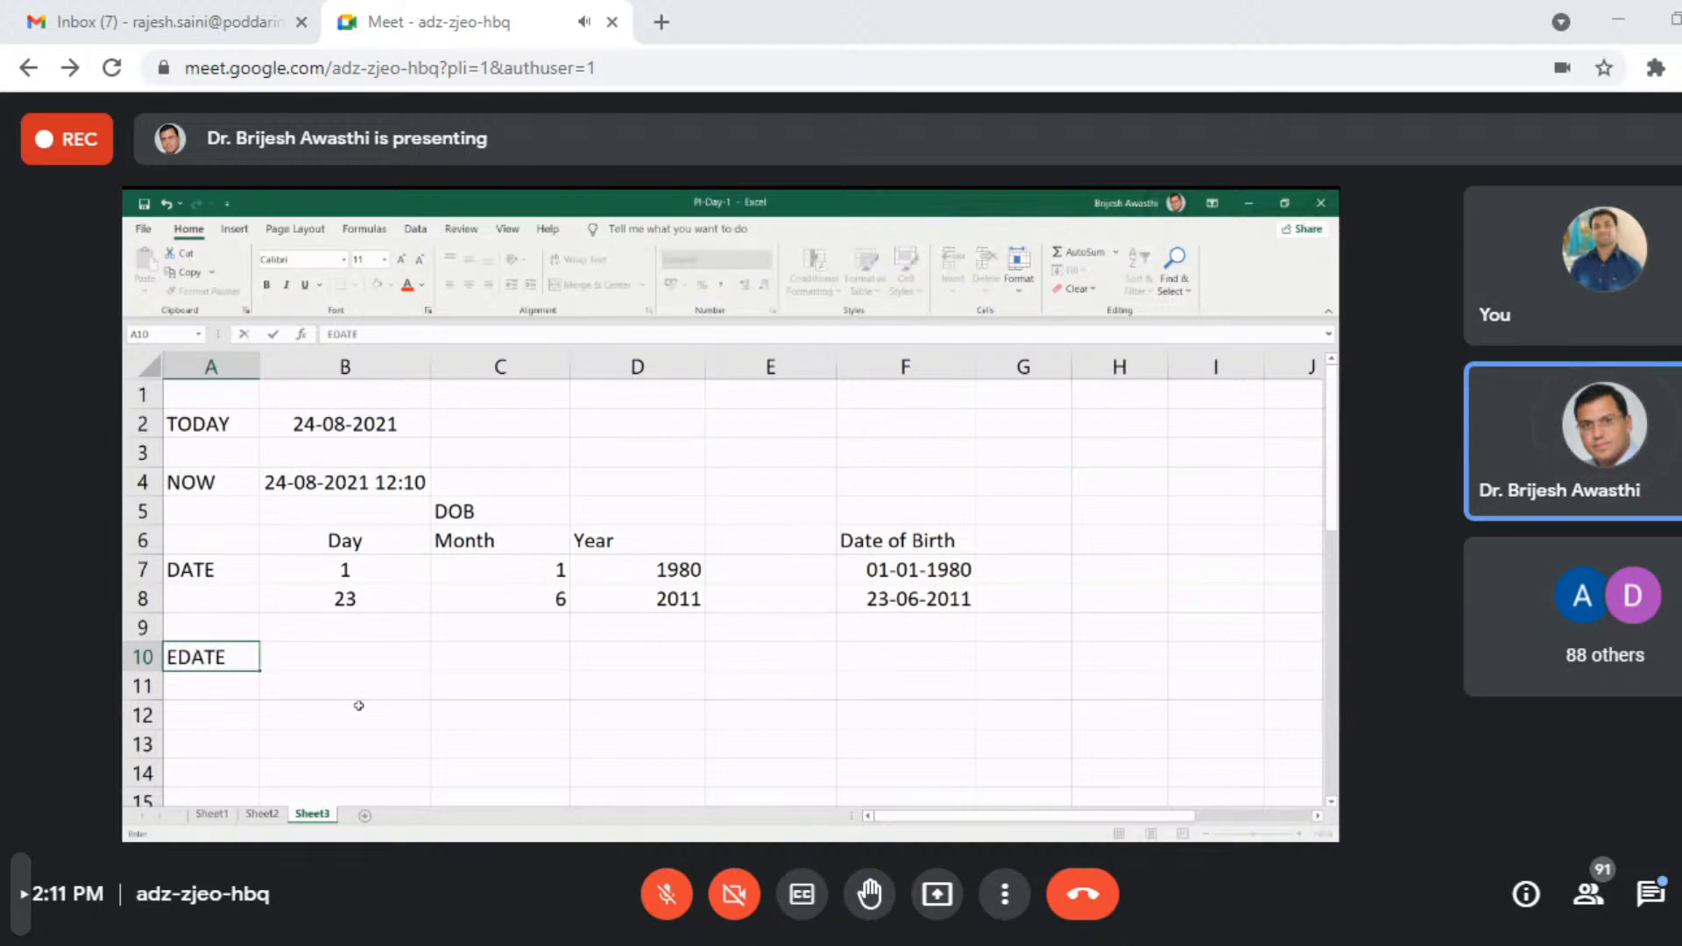
key("Tab")
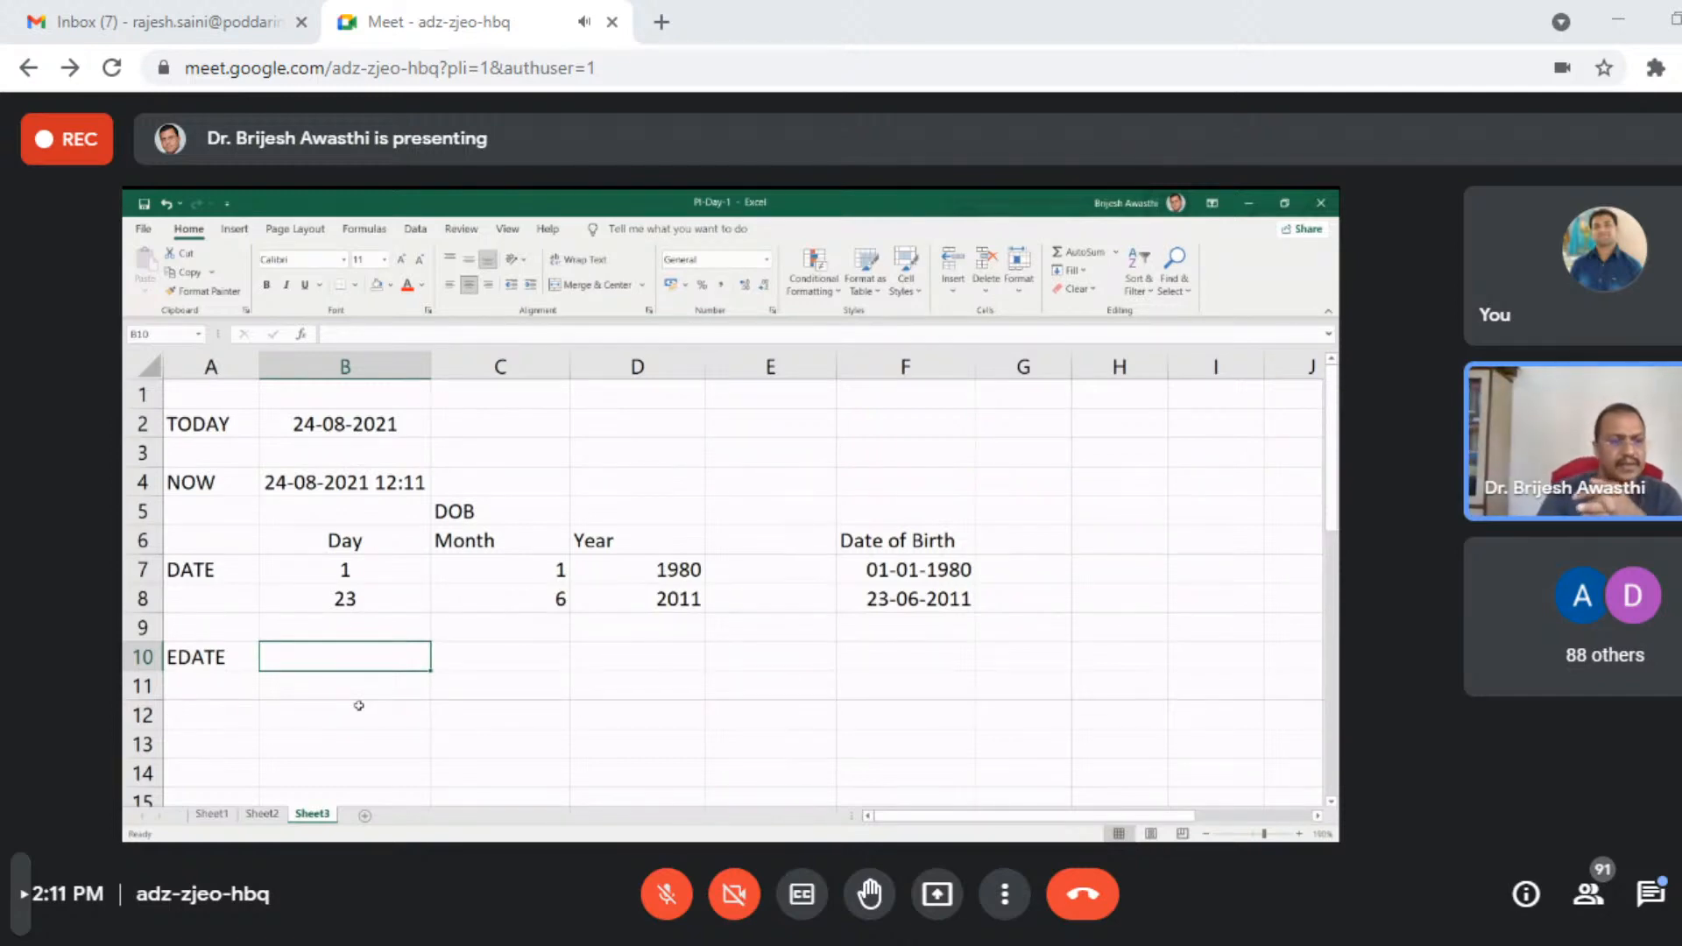
- Enter the labels Starting Date in cell B10 and Month in cell B11 for the EDATE example
key("Right")
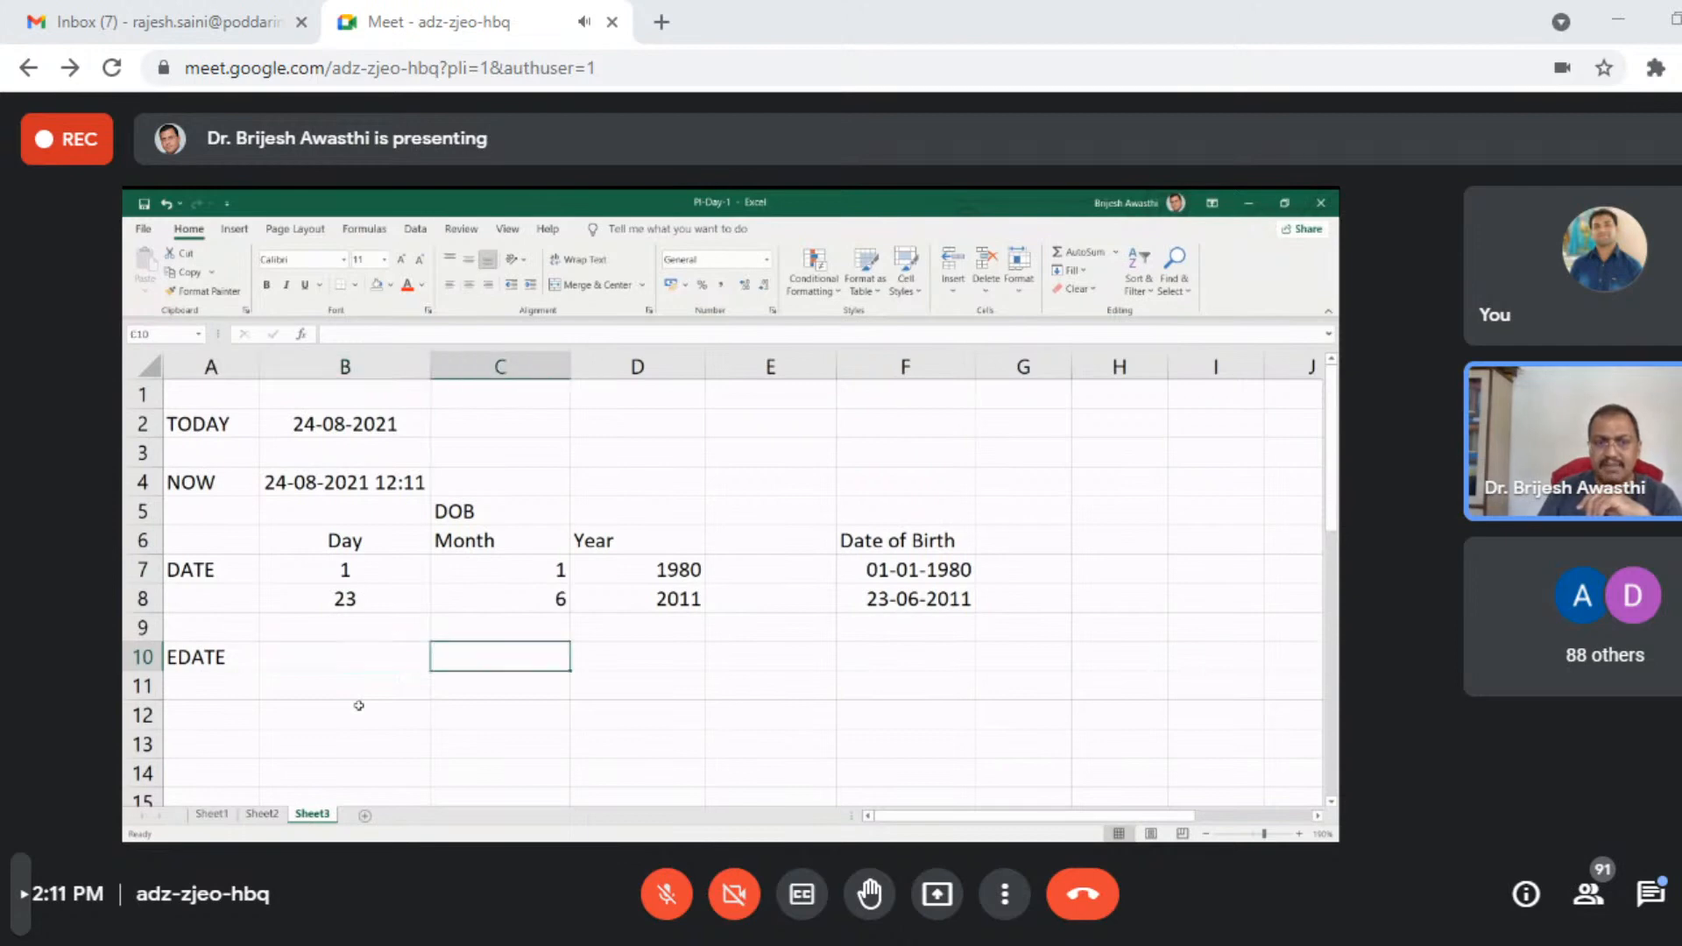
key("Left")
type("sTARE")
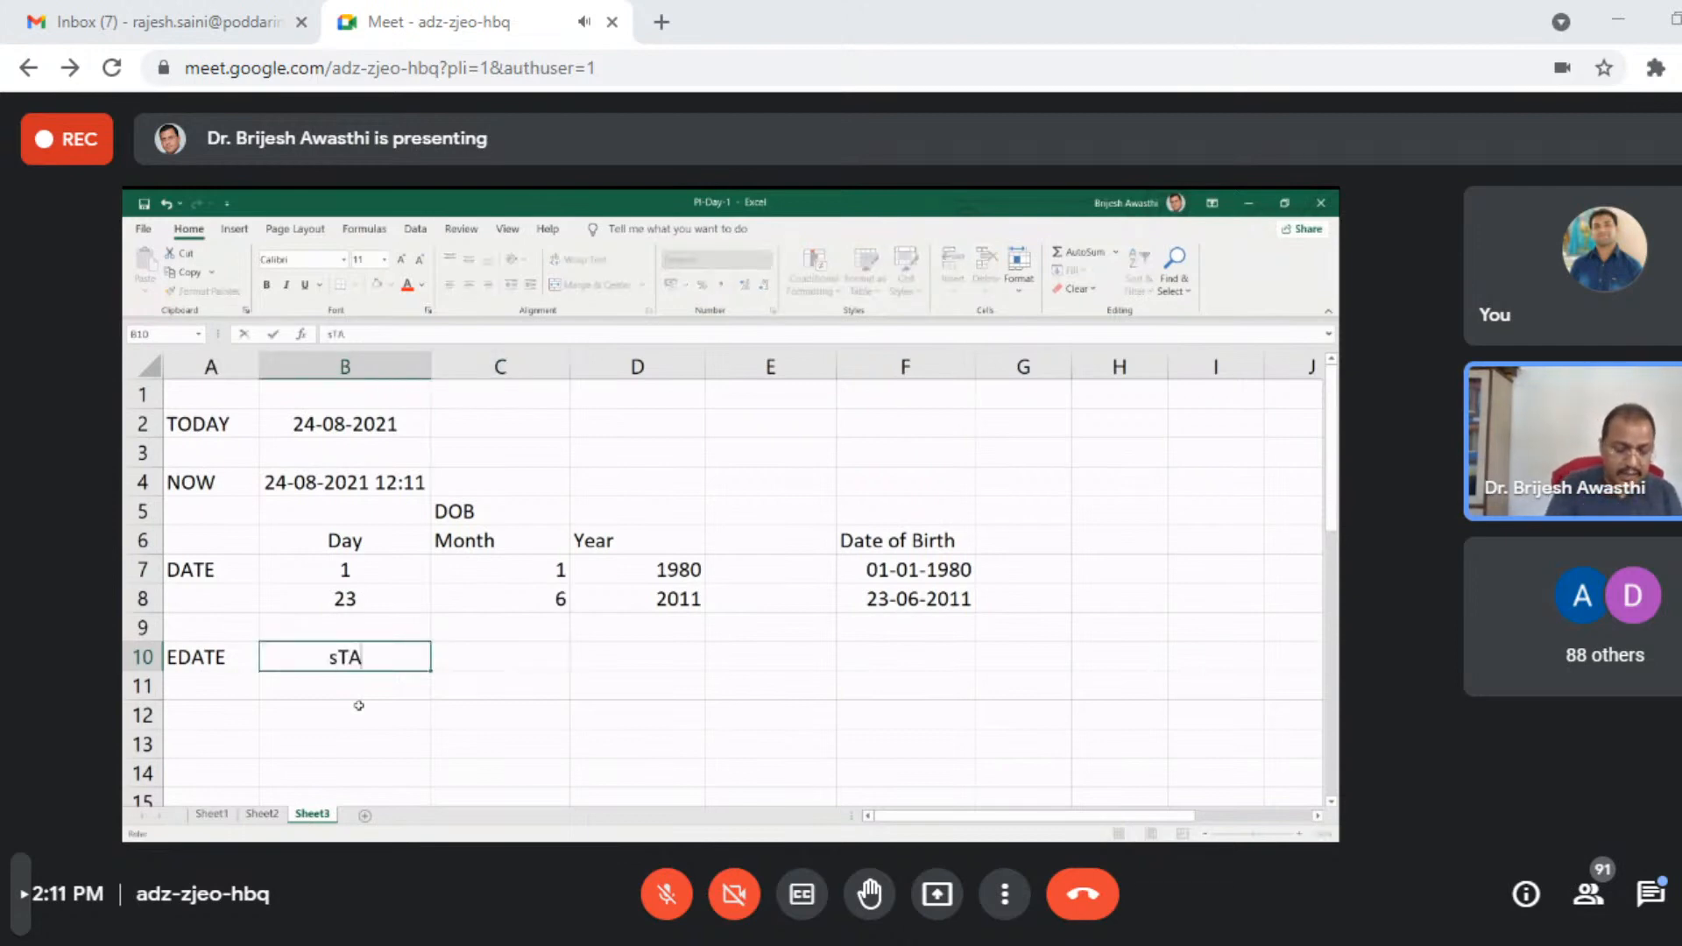
key("BackSpace")
key("BackSpace")
key("BackSpace")
key("BackSpace")
key("BackSpace")
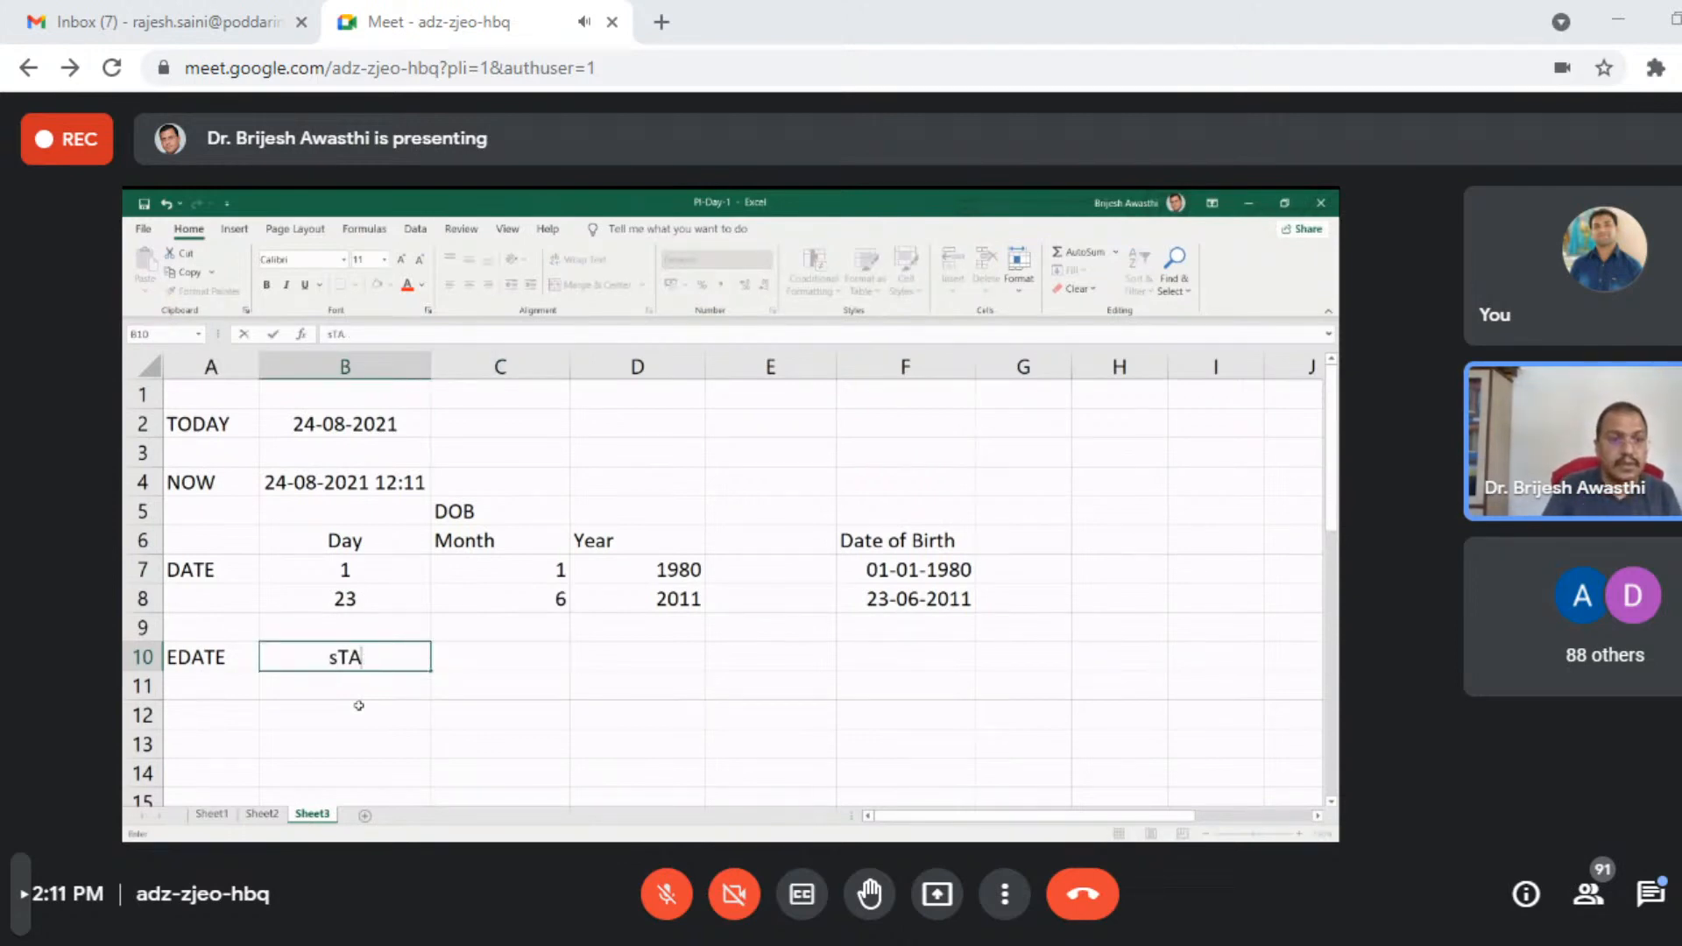
type("Star")
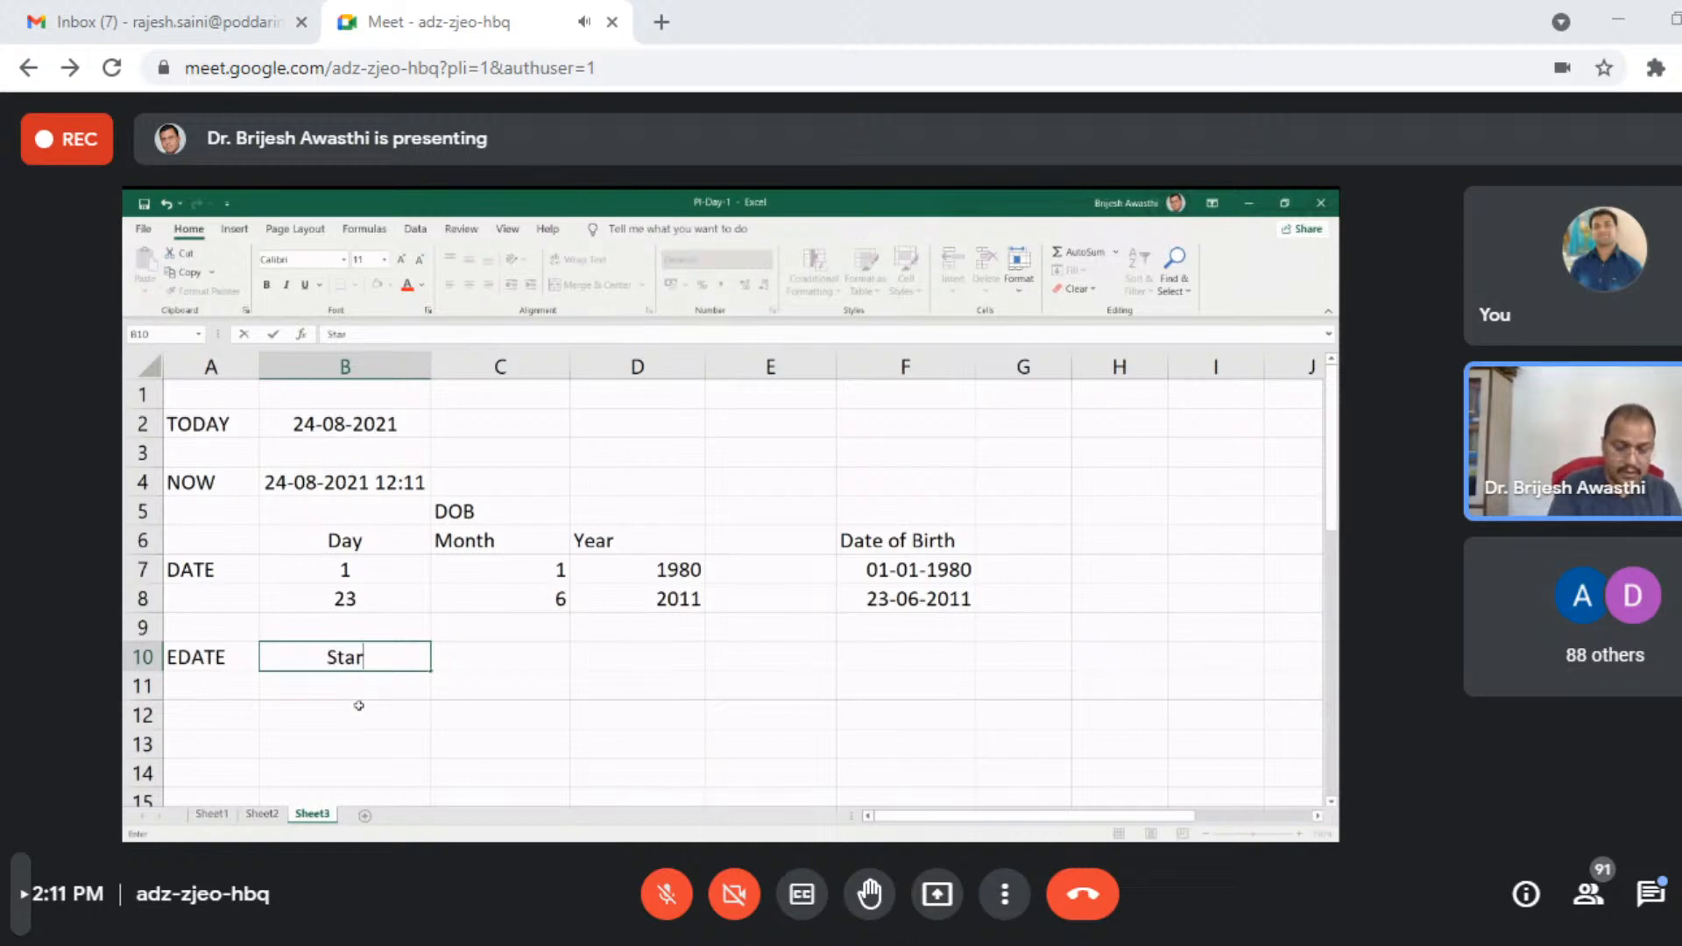
type("ting ")
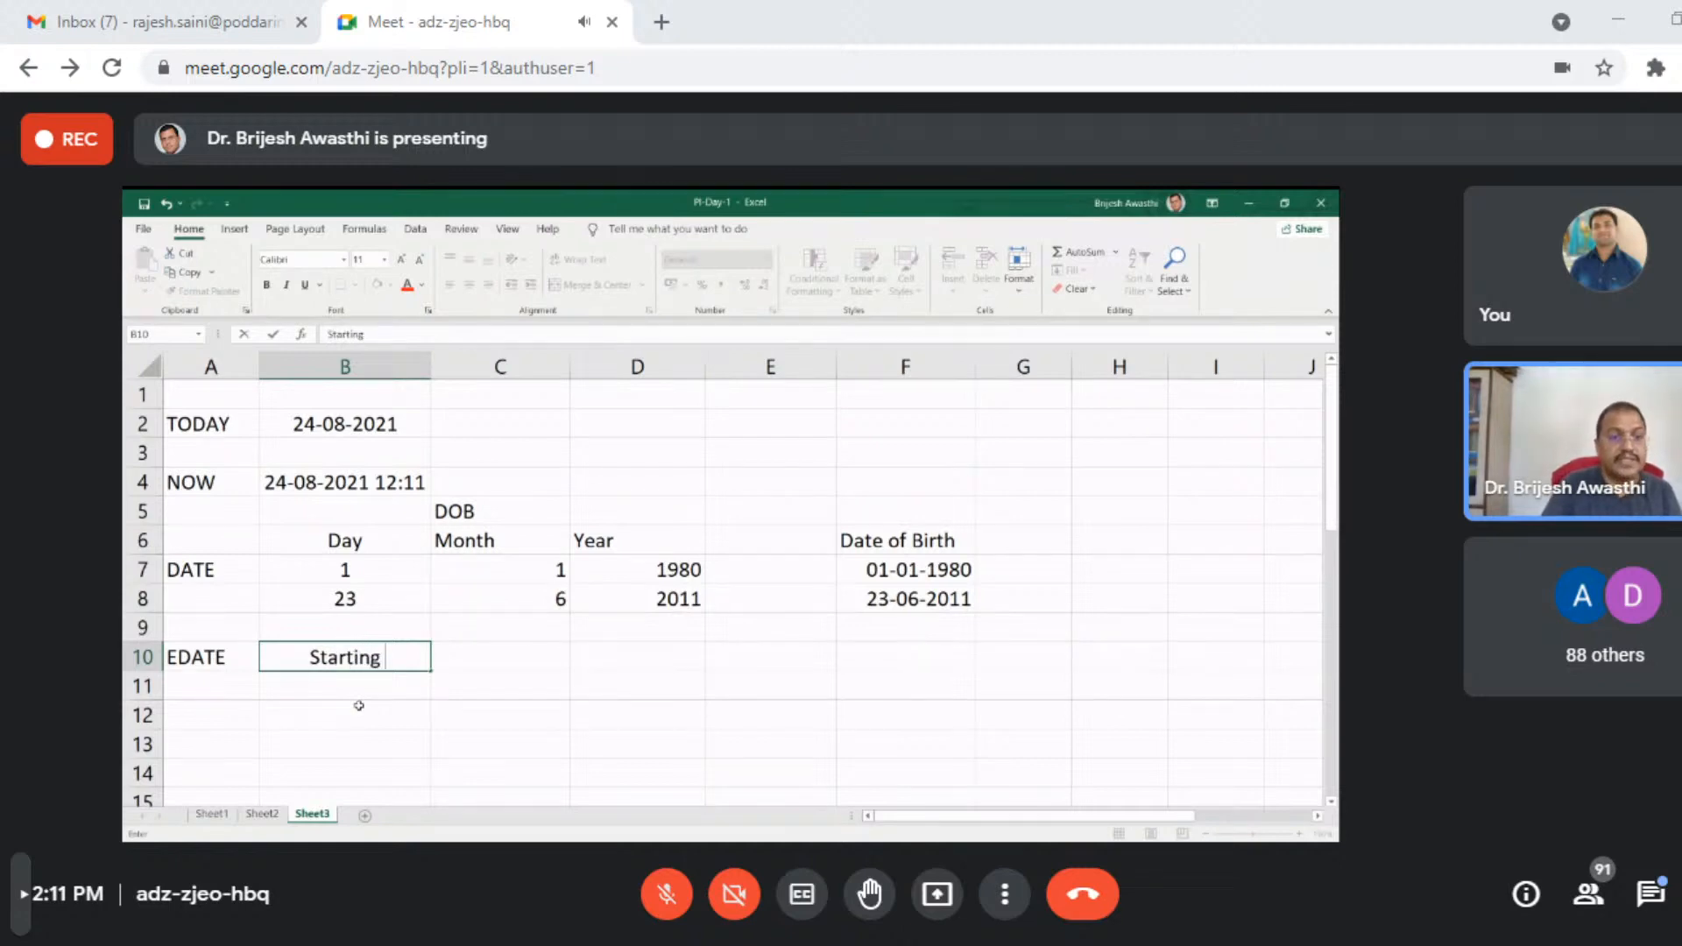
type("Date")
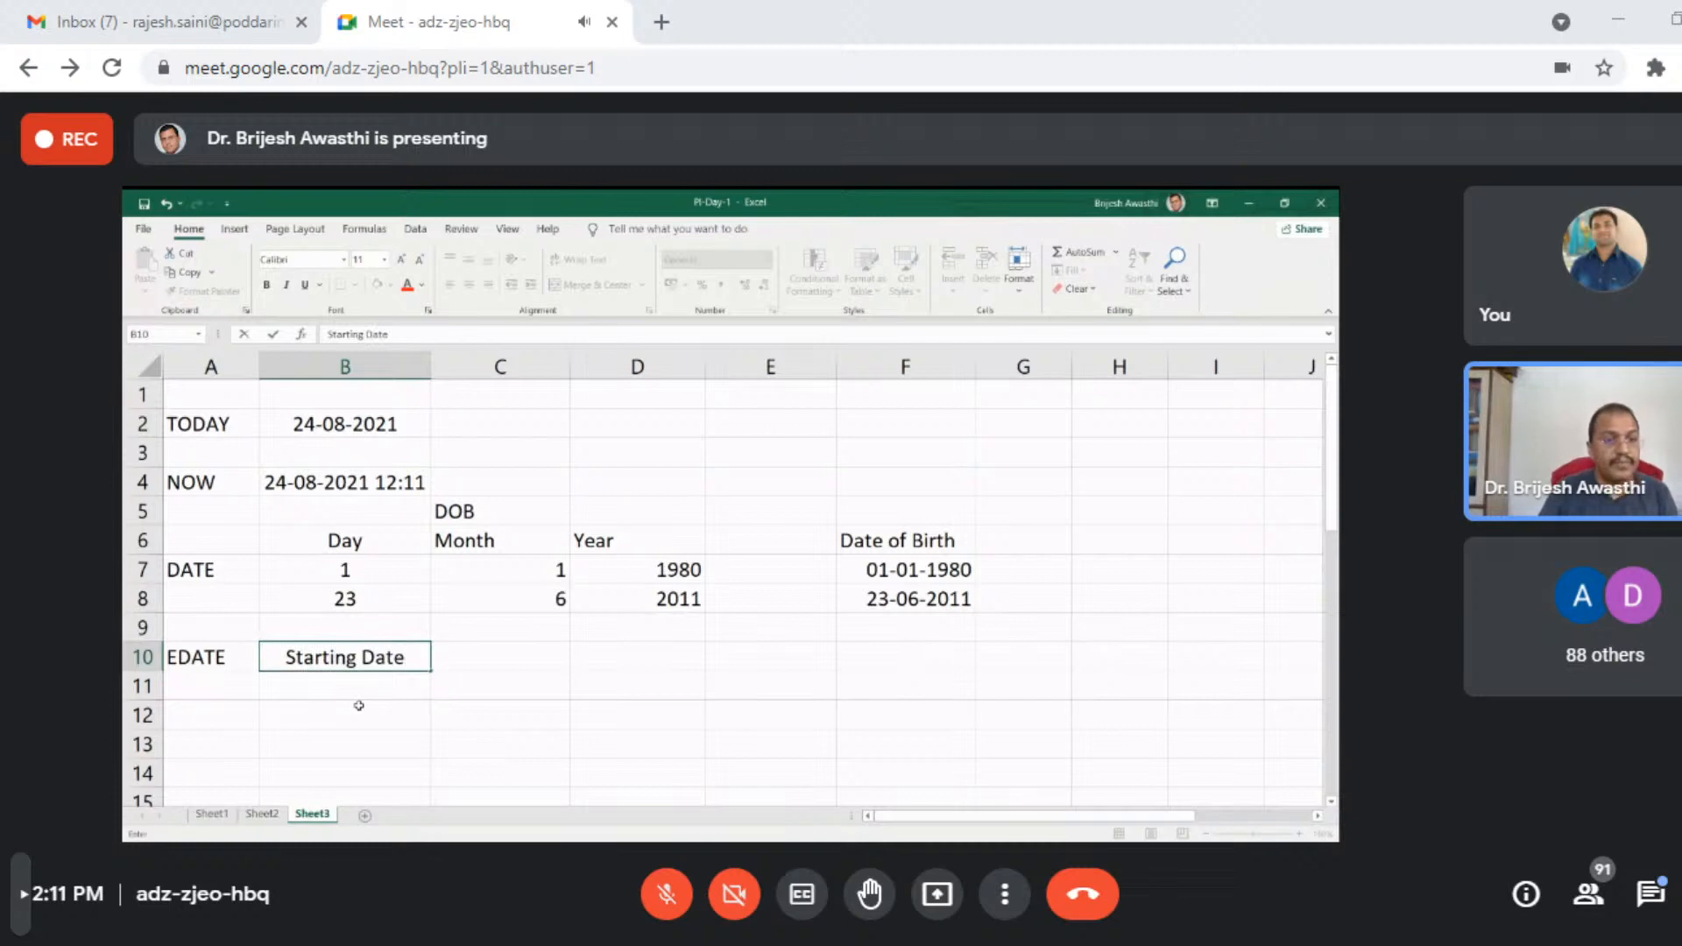
key("Return")
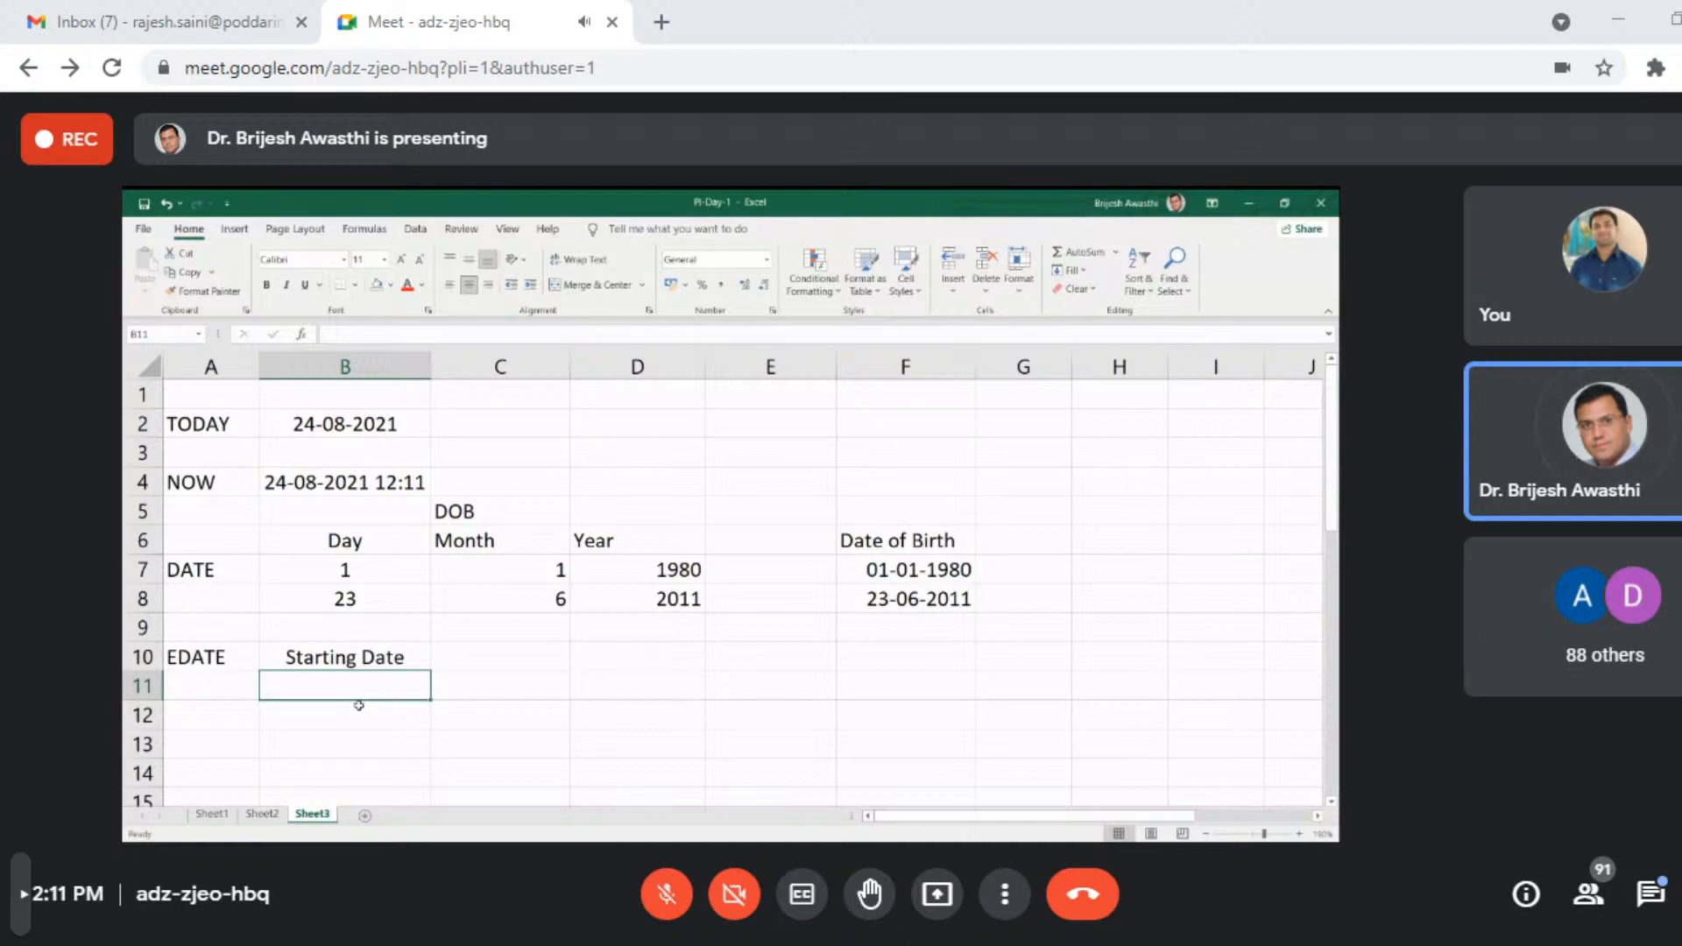
type("Month")
key("Tab")
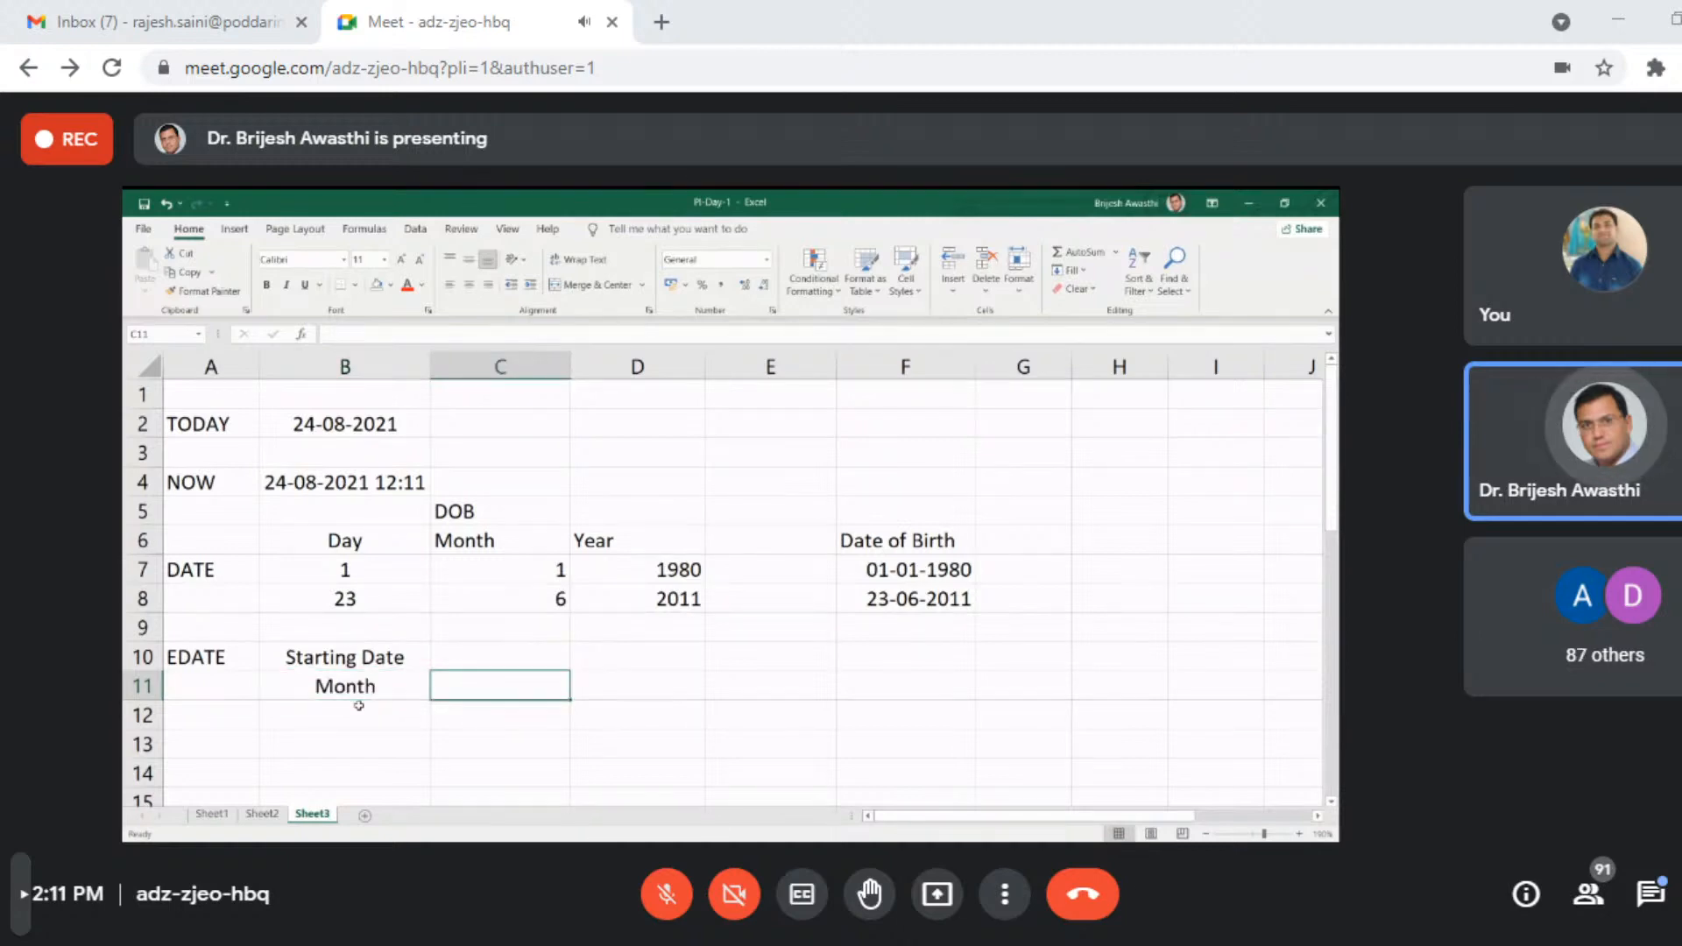
- Enter the starting date 24-08-2021 in C10 and the month count 3 in C11, labelling cell B12 End date
key("Up")
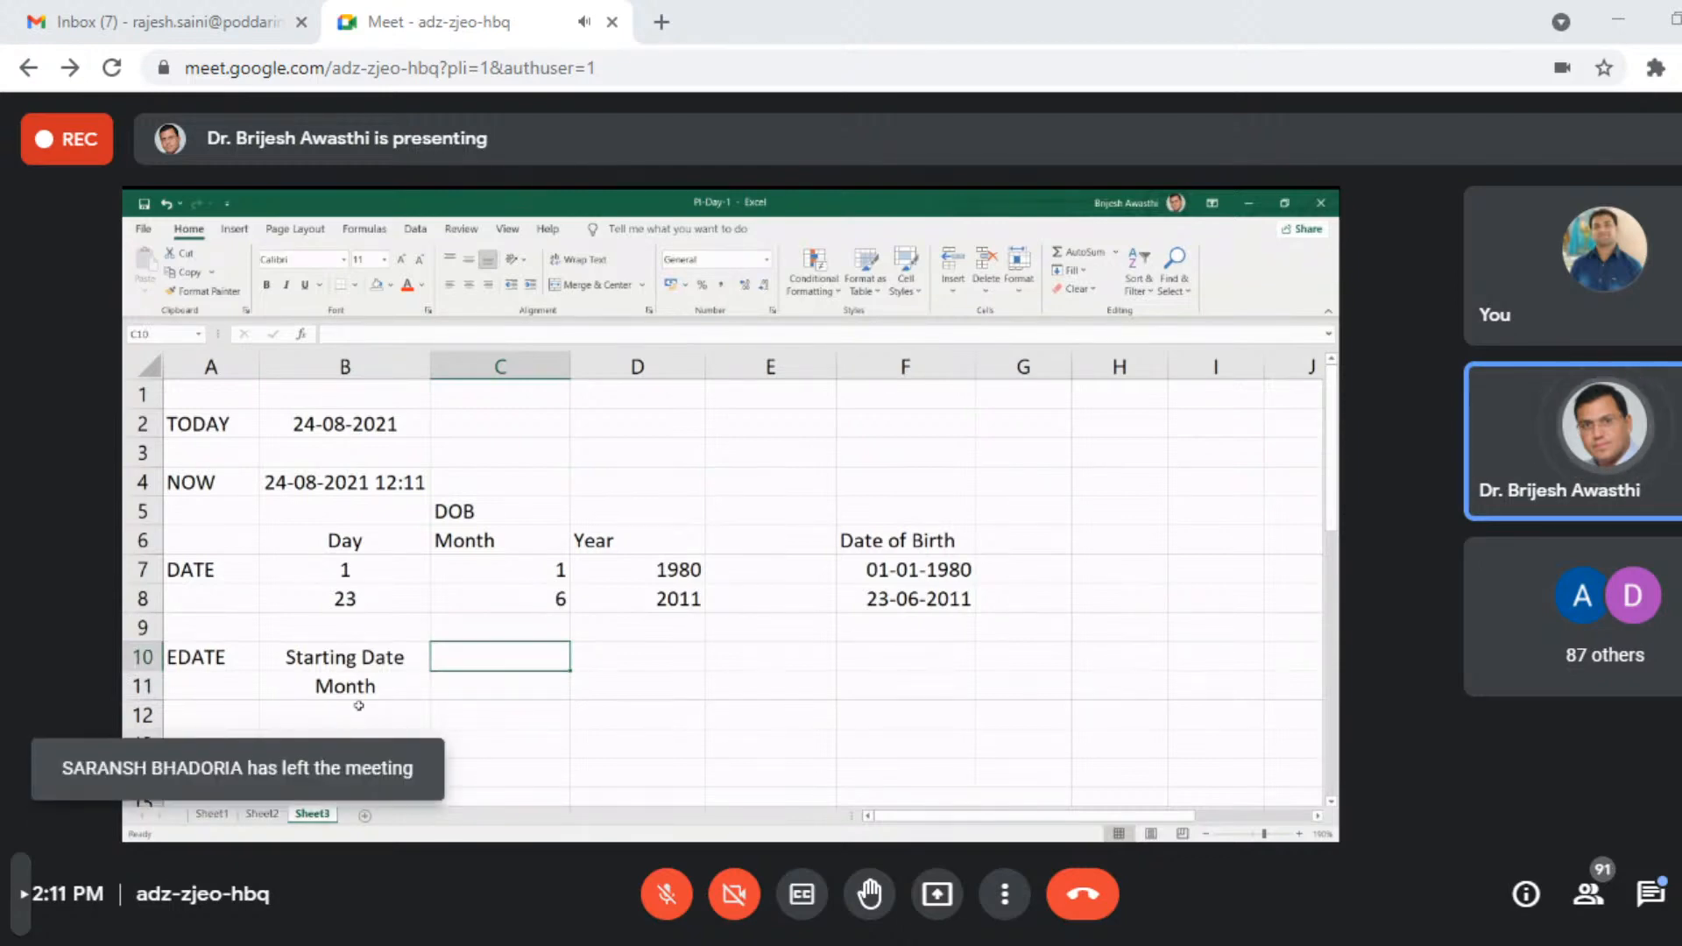
type("24-")
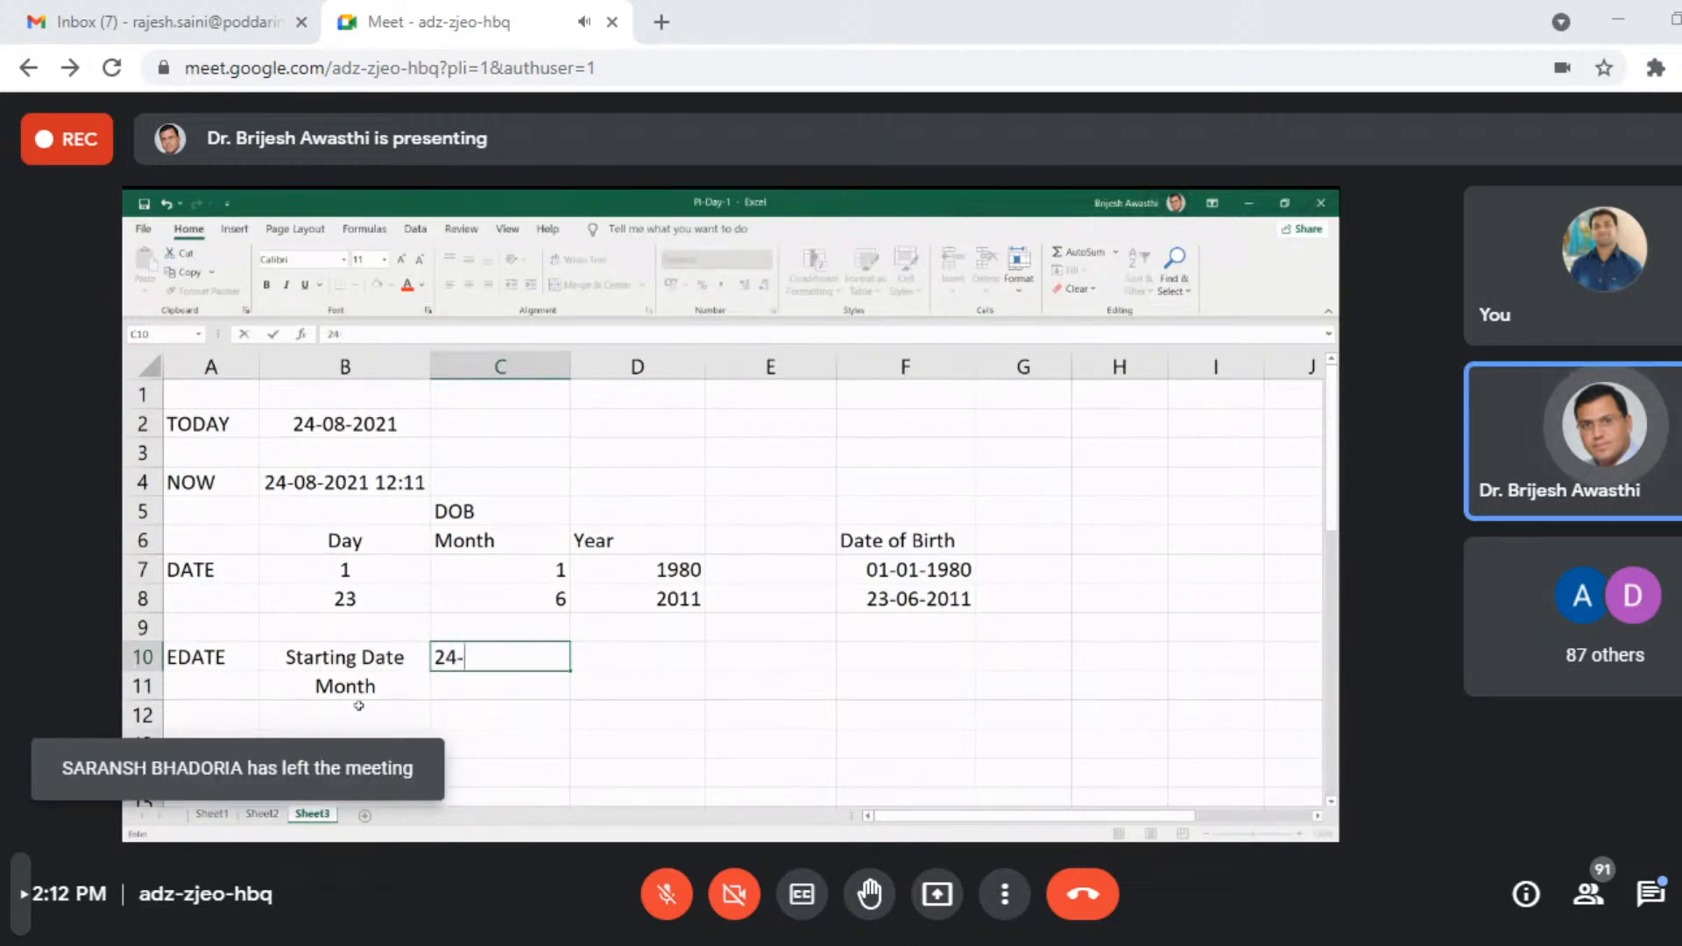
type("08-2021")
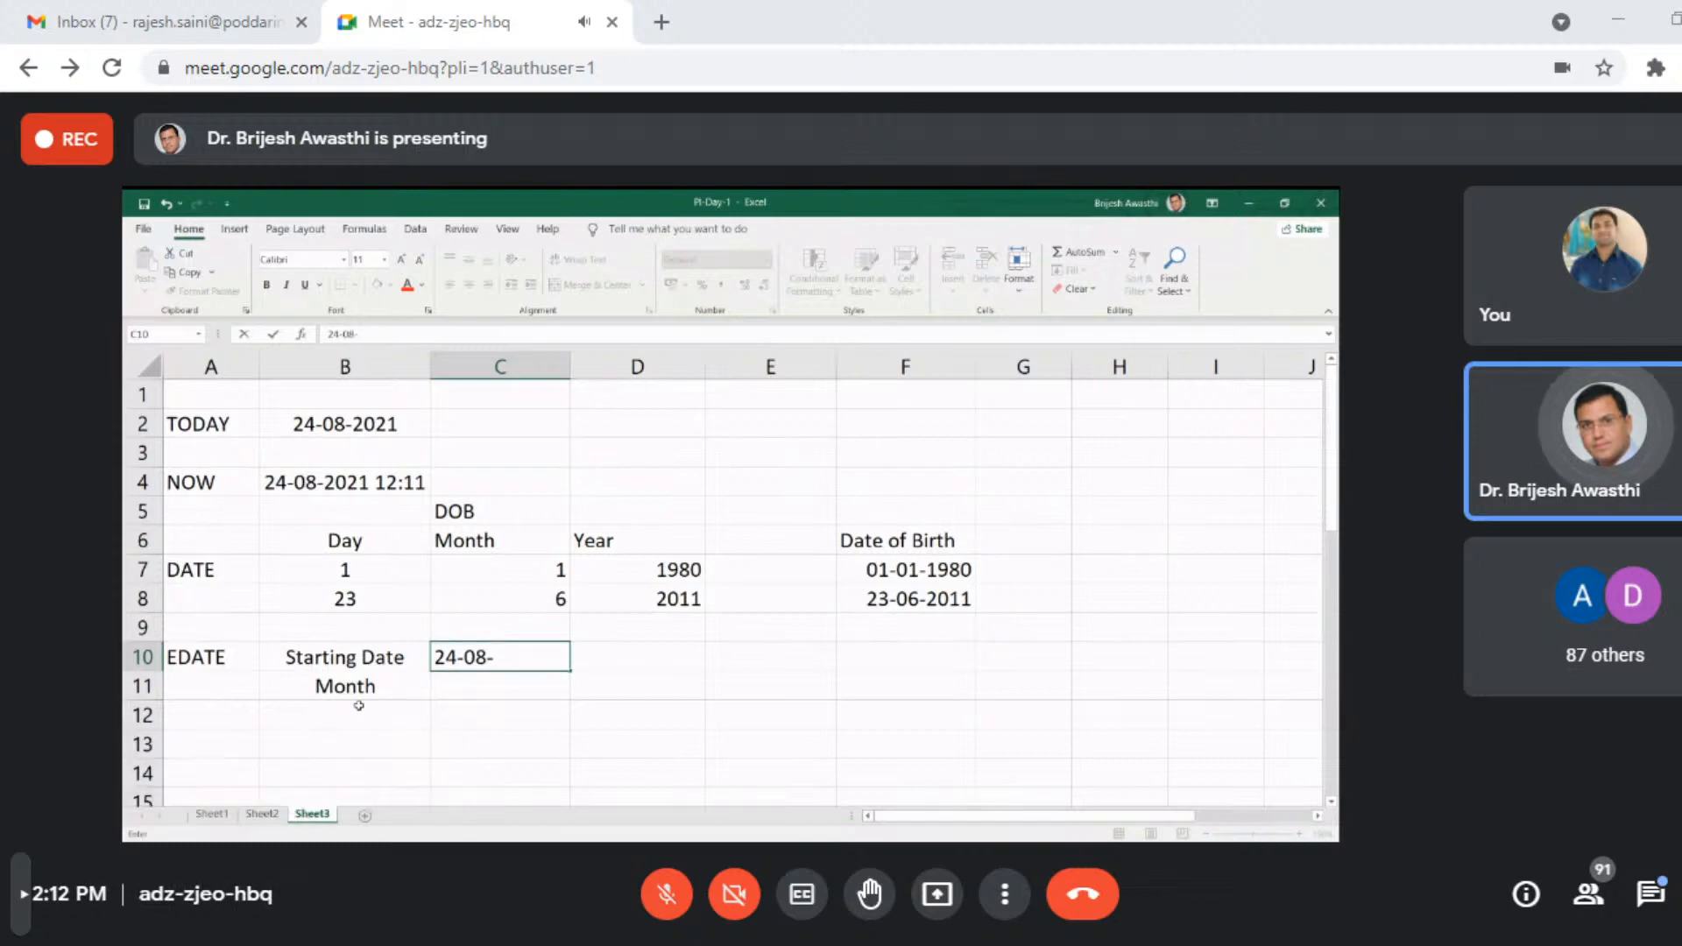
key("ctrl+Return")
key("Return")
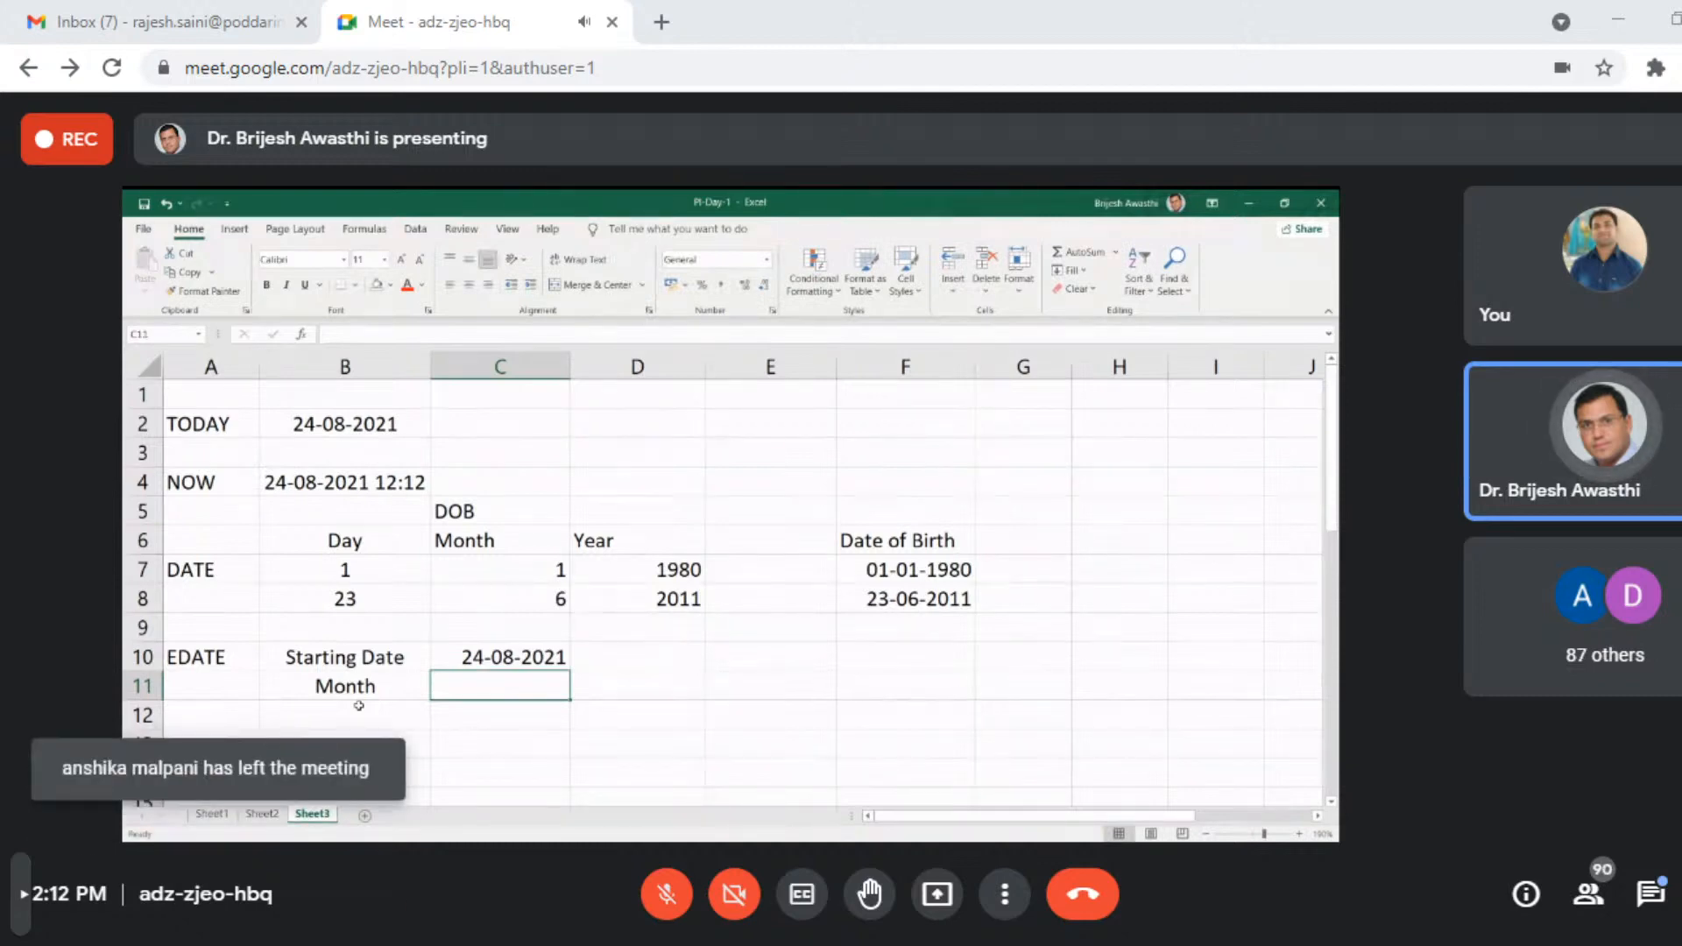
type("3")
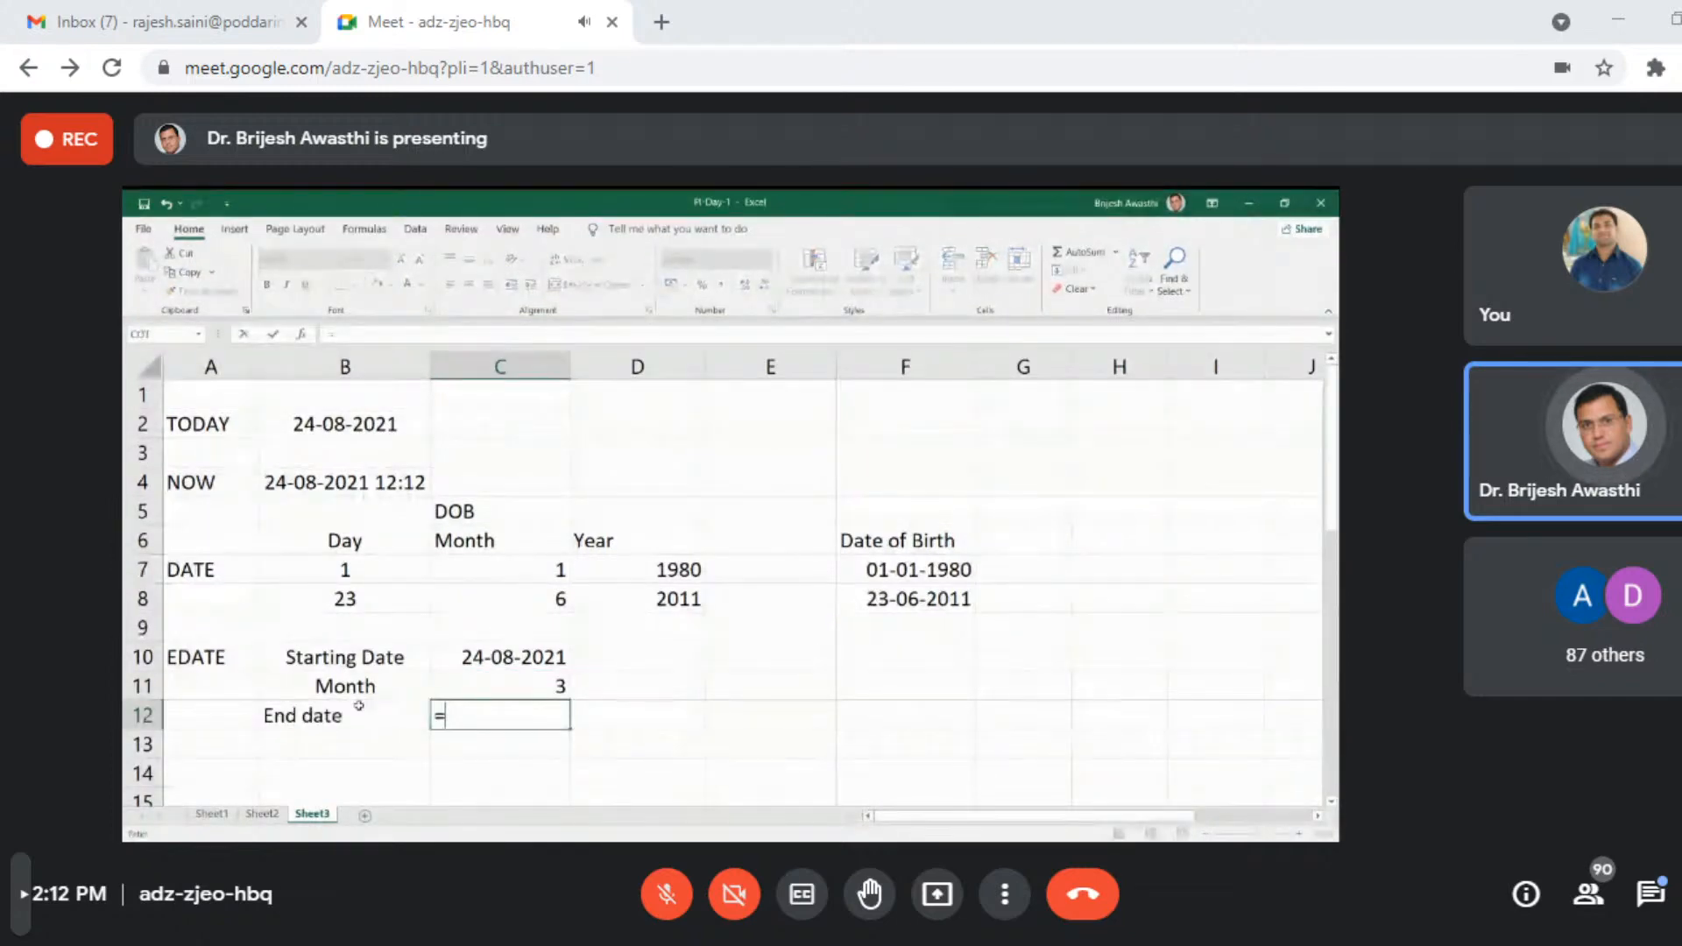
- Complete the End date formula in cell C12 as =EDATE(C10,C11), using the starting date and the month count
type("ate")
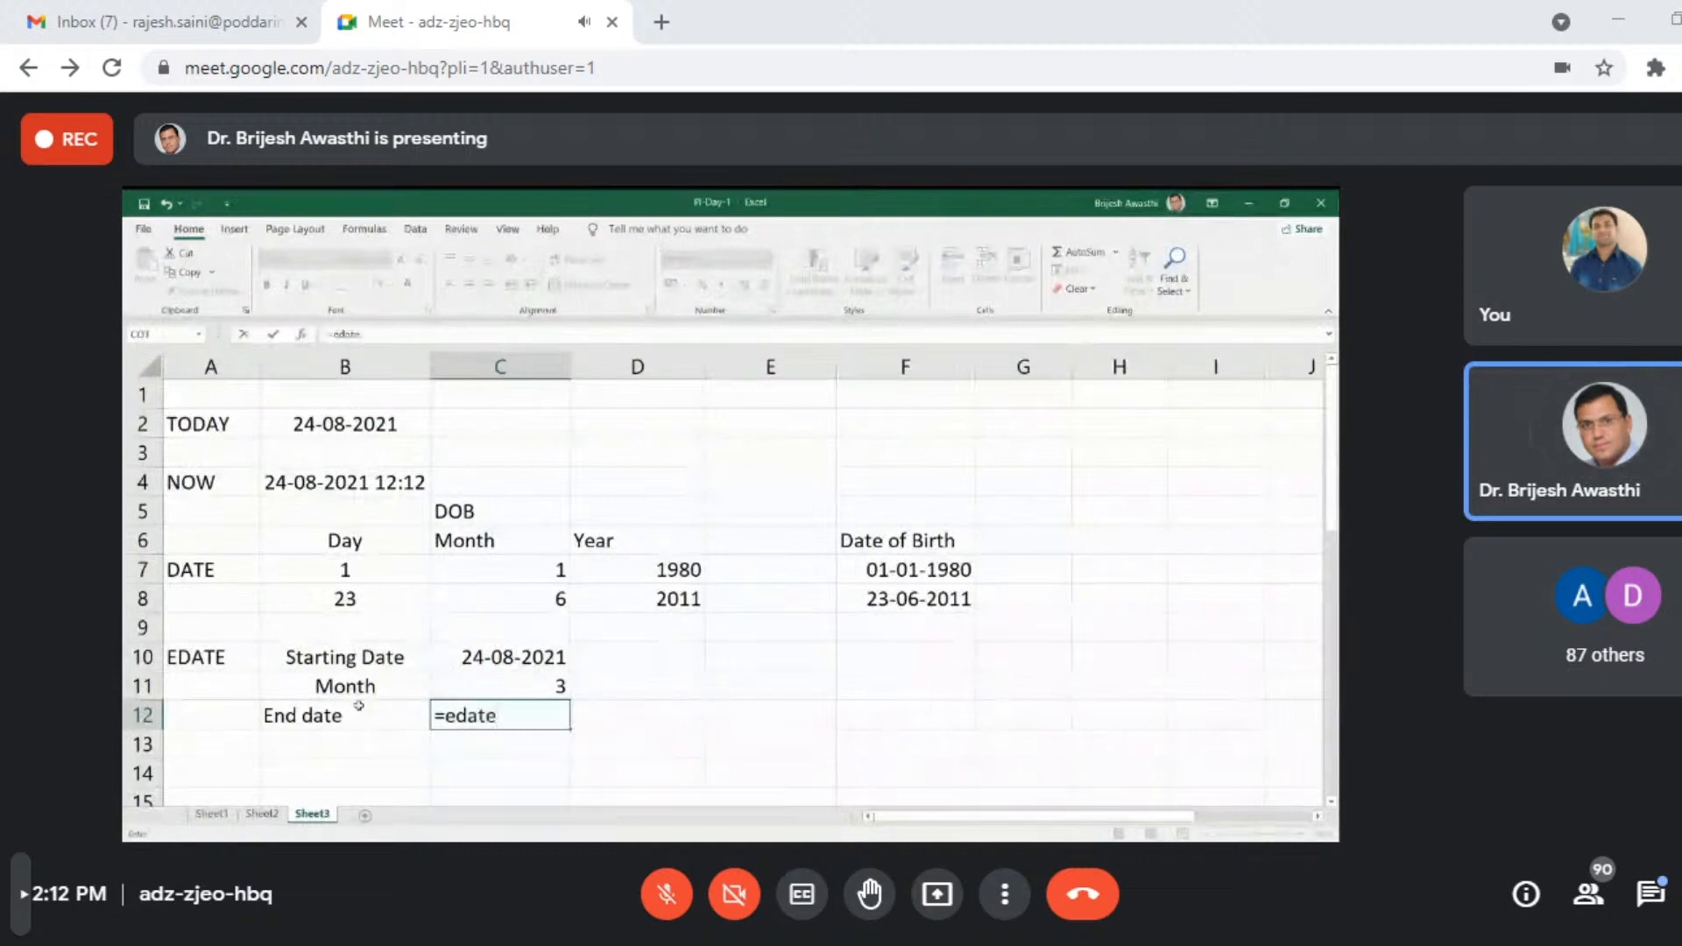
key("Tab")
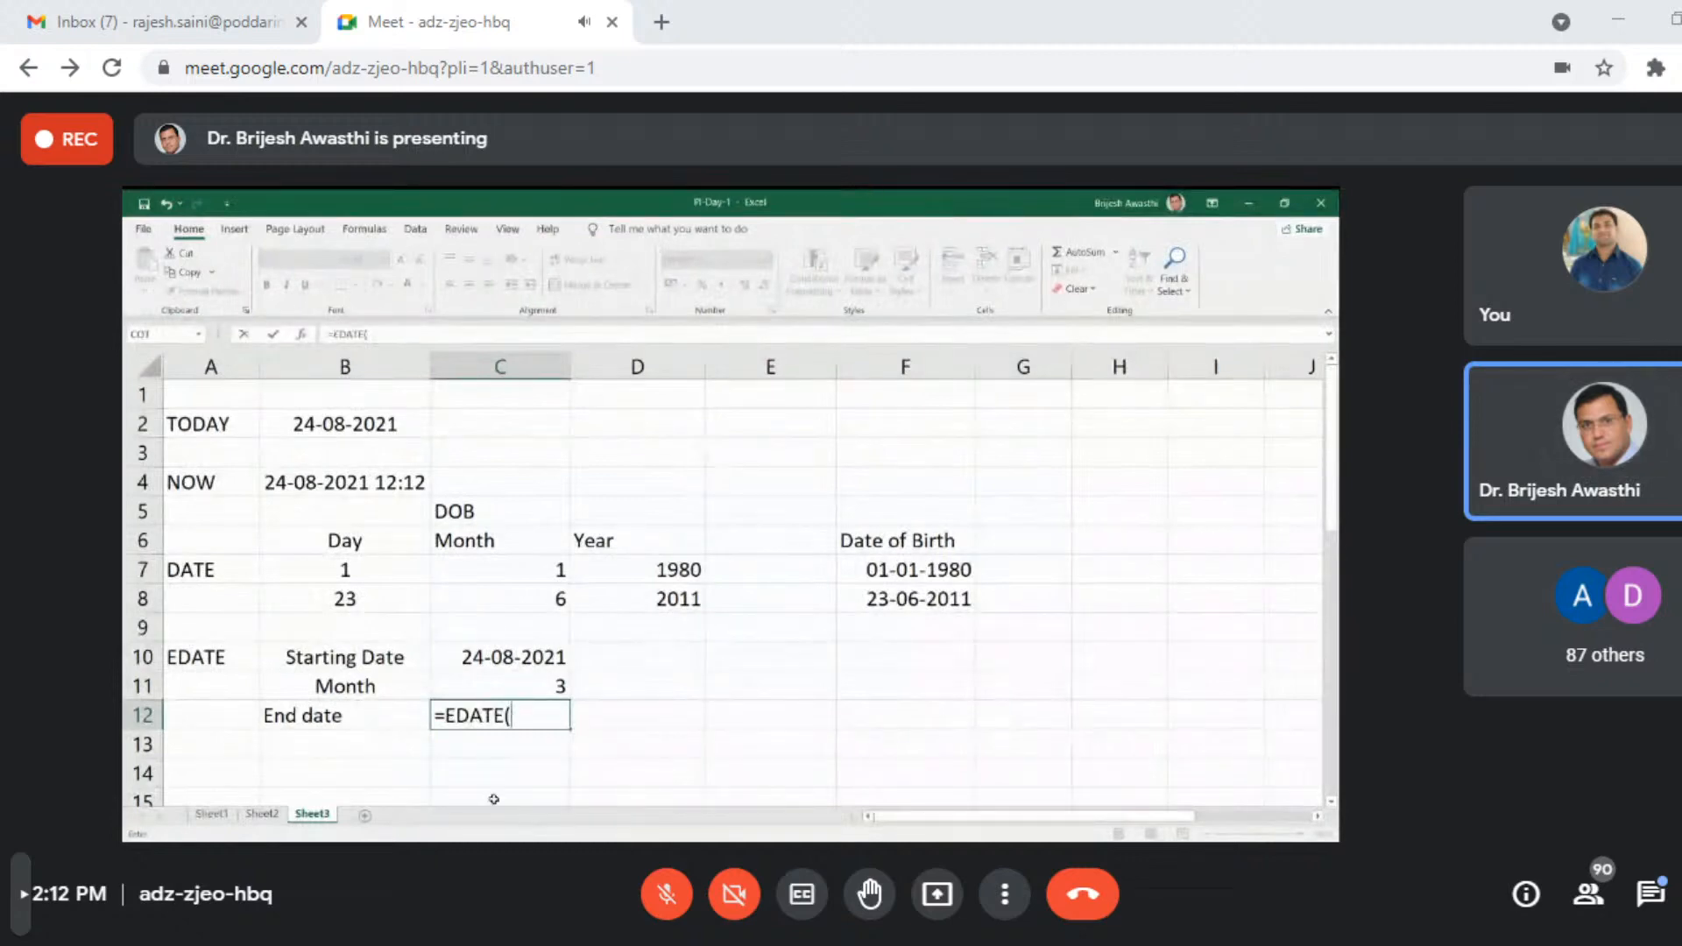
left_click(525, 659)
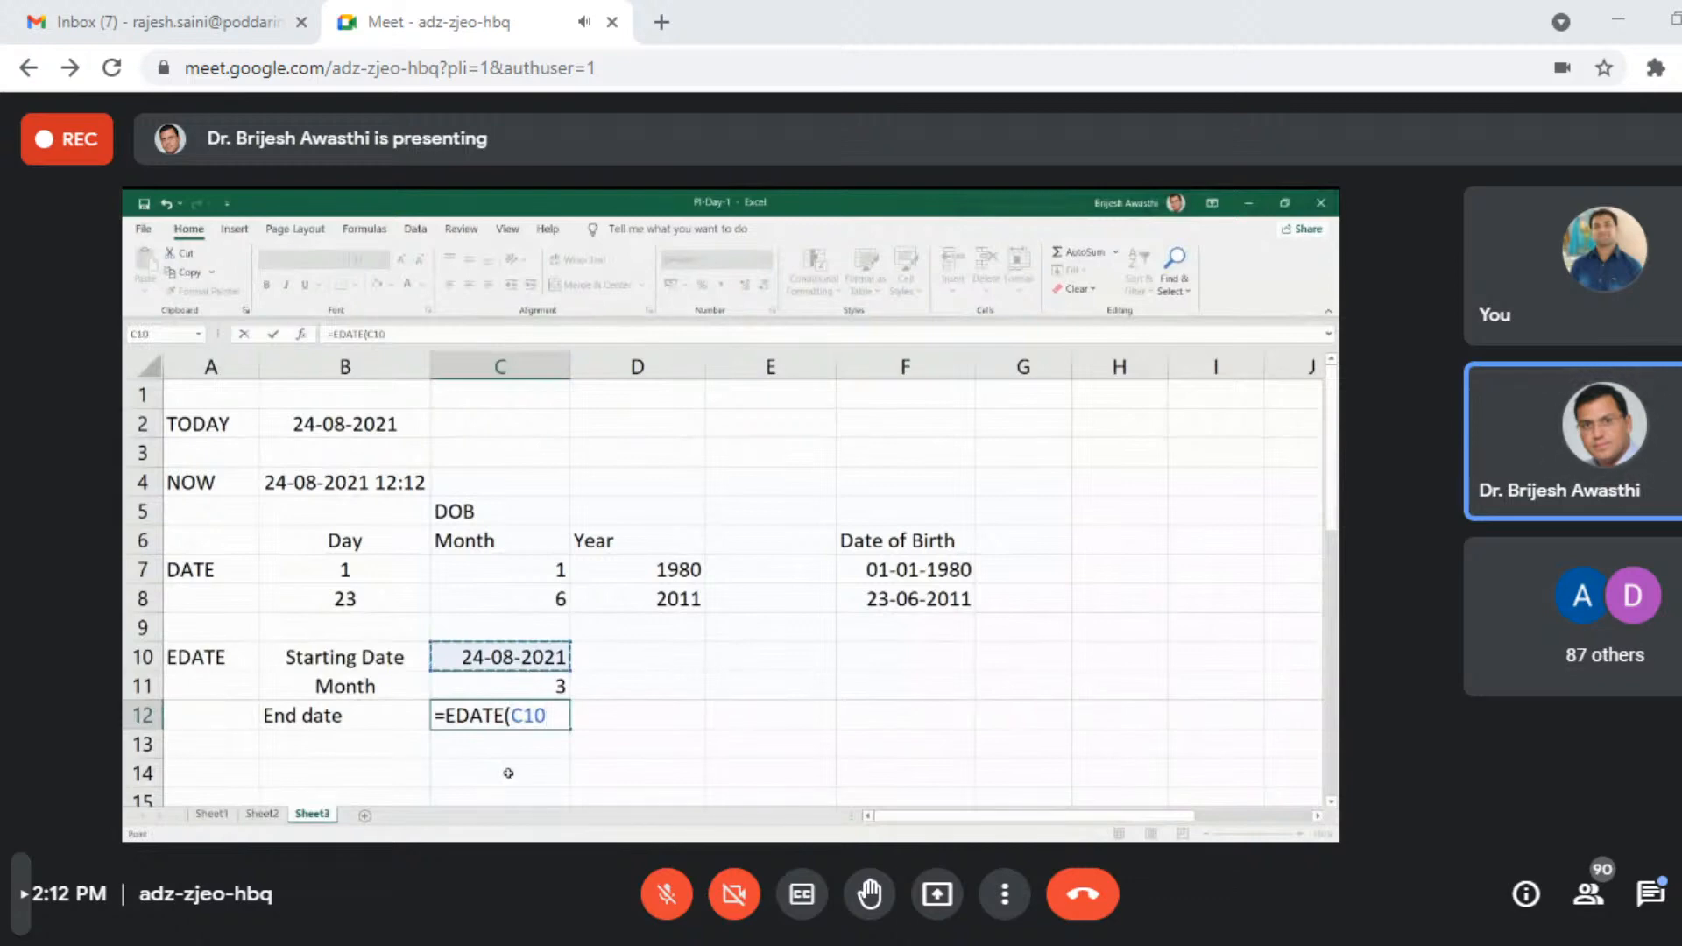
type(",")
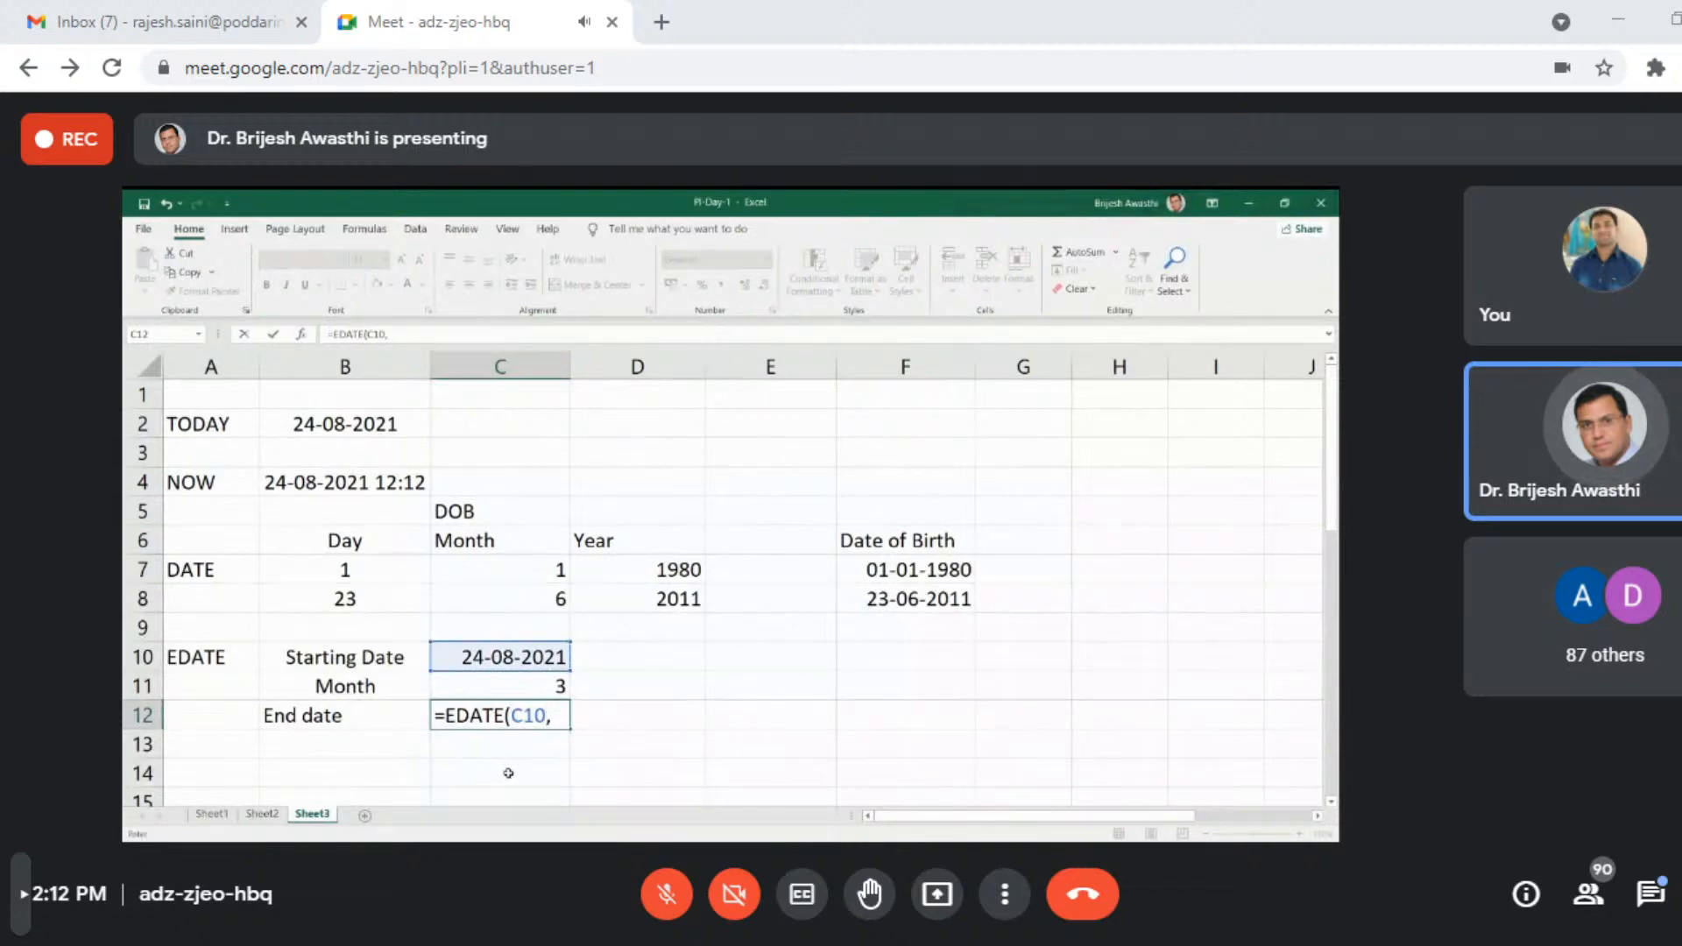
left_click(523, 690)
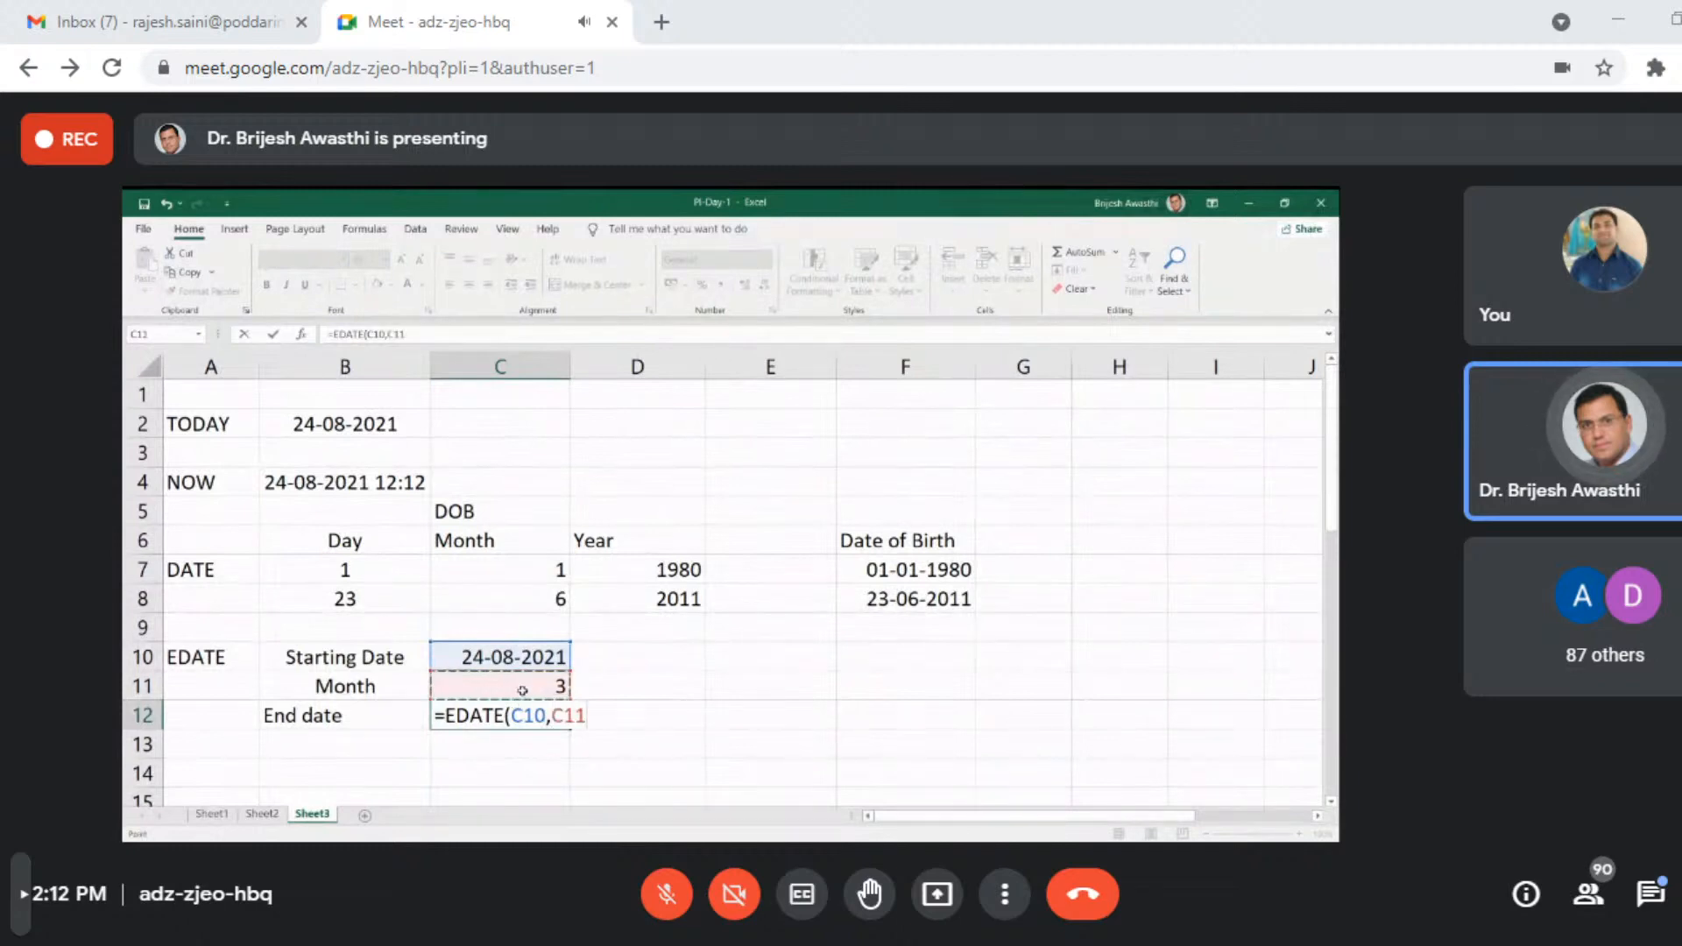
key("Return")
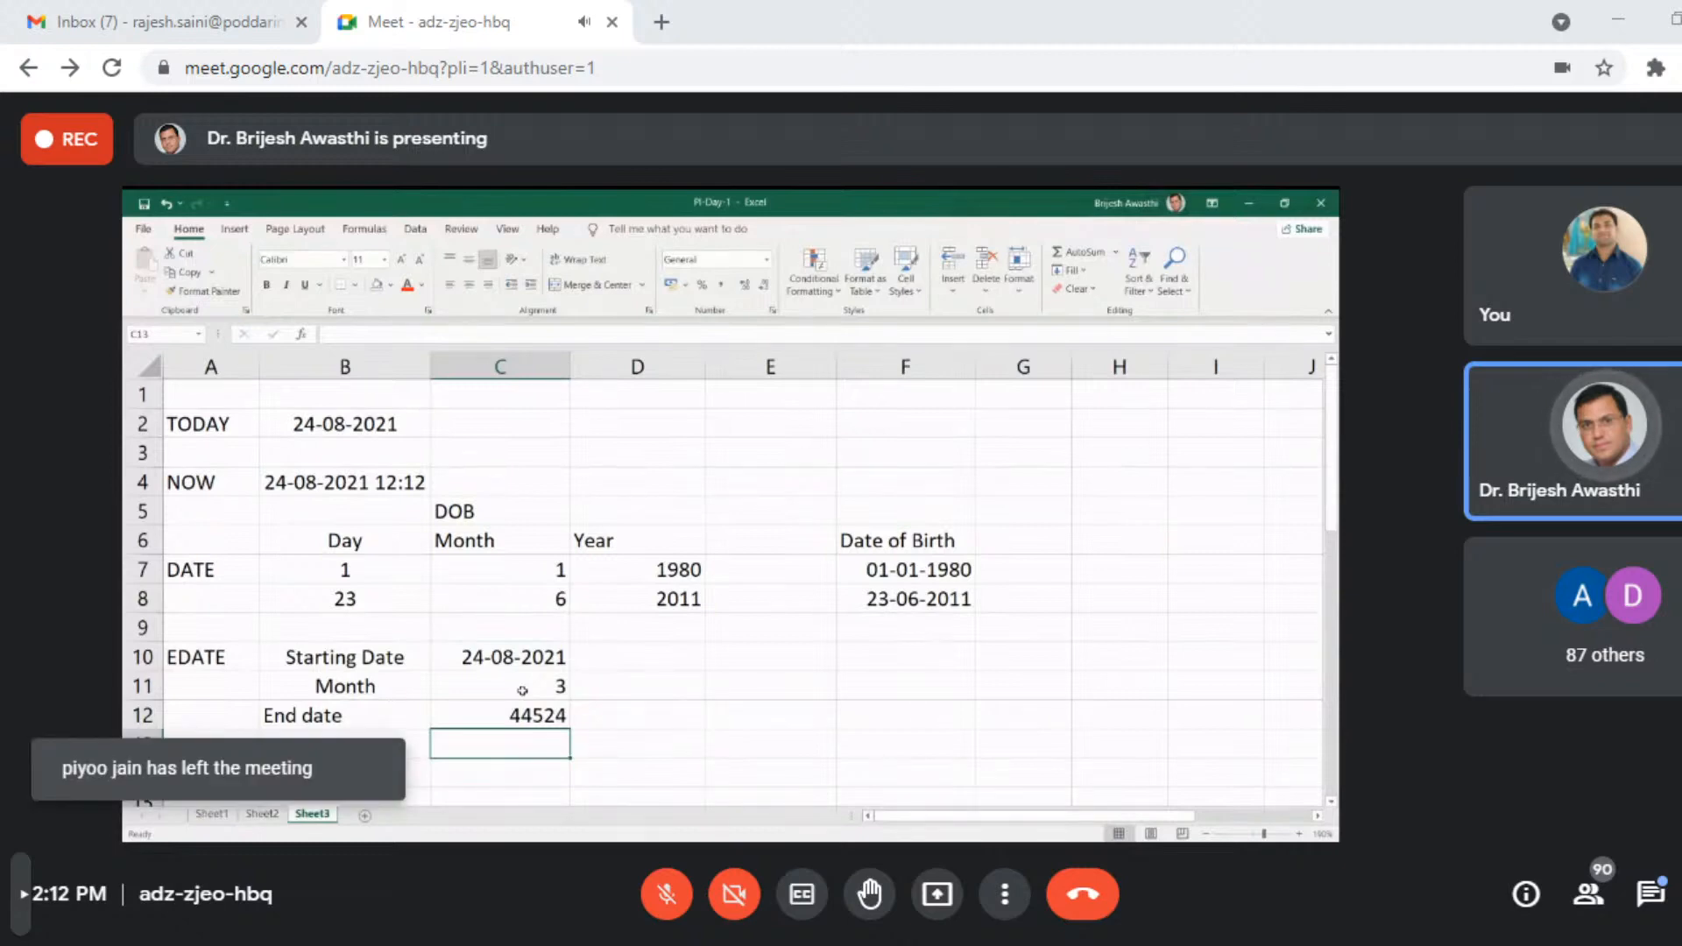
- Format the EDATE end date in cell C12 as Short Date
key("Up")
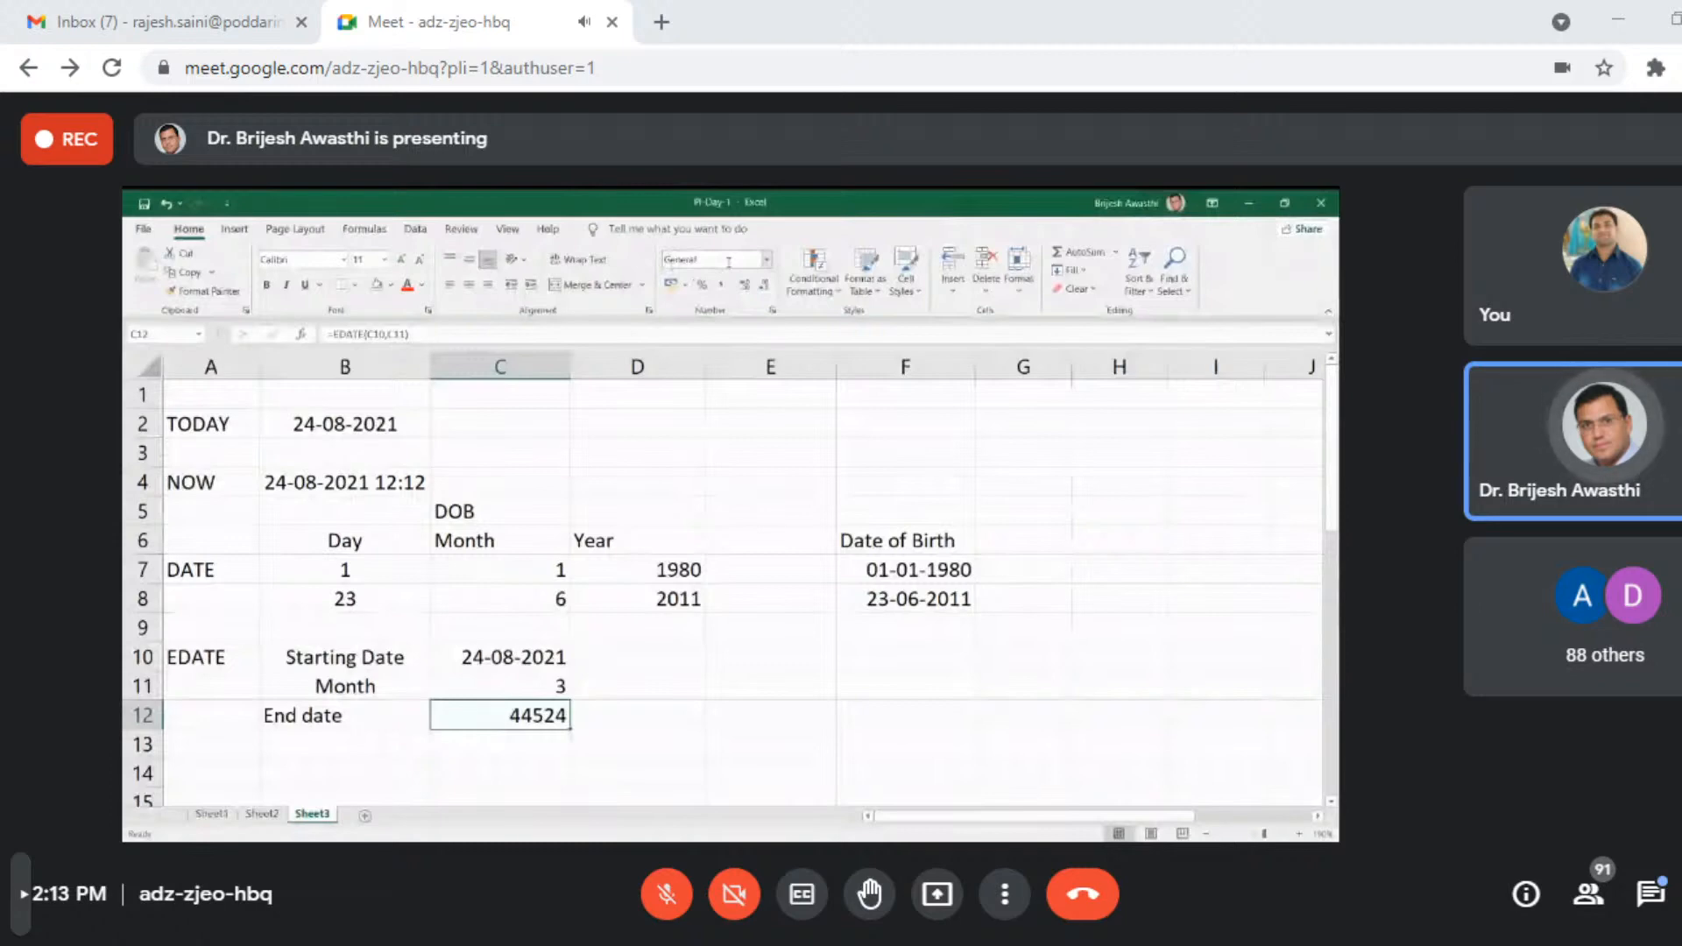
left_click(768, 260)
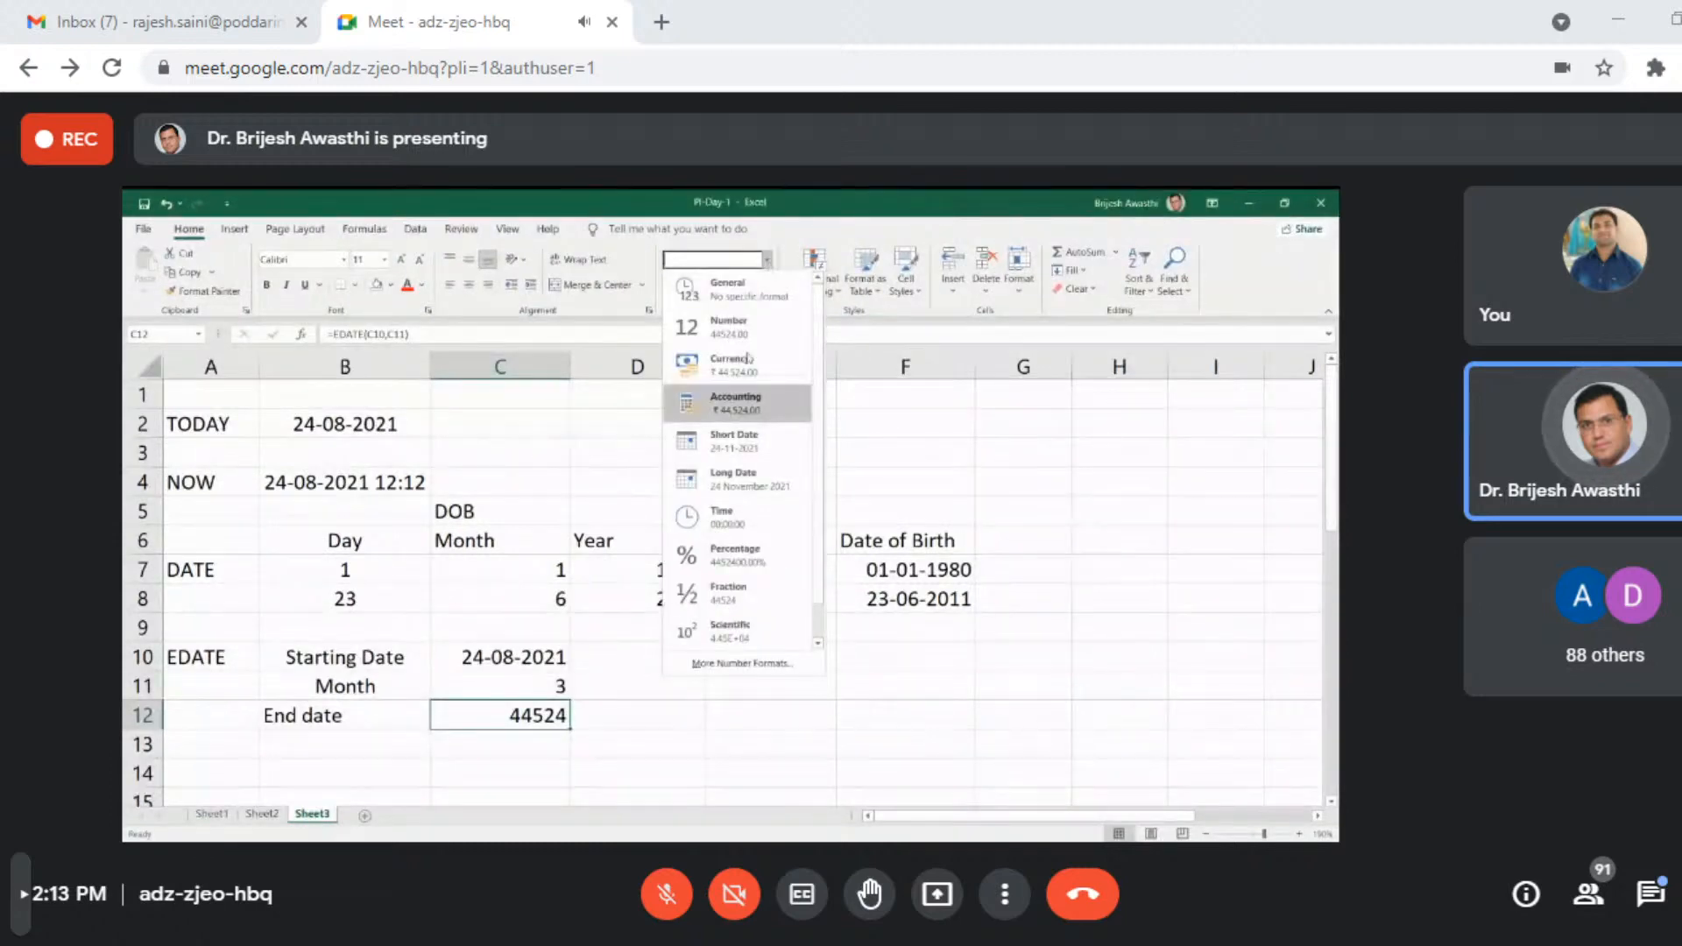
left_click(736, 445)
left_click(695, 718)
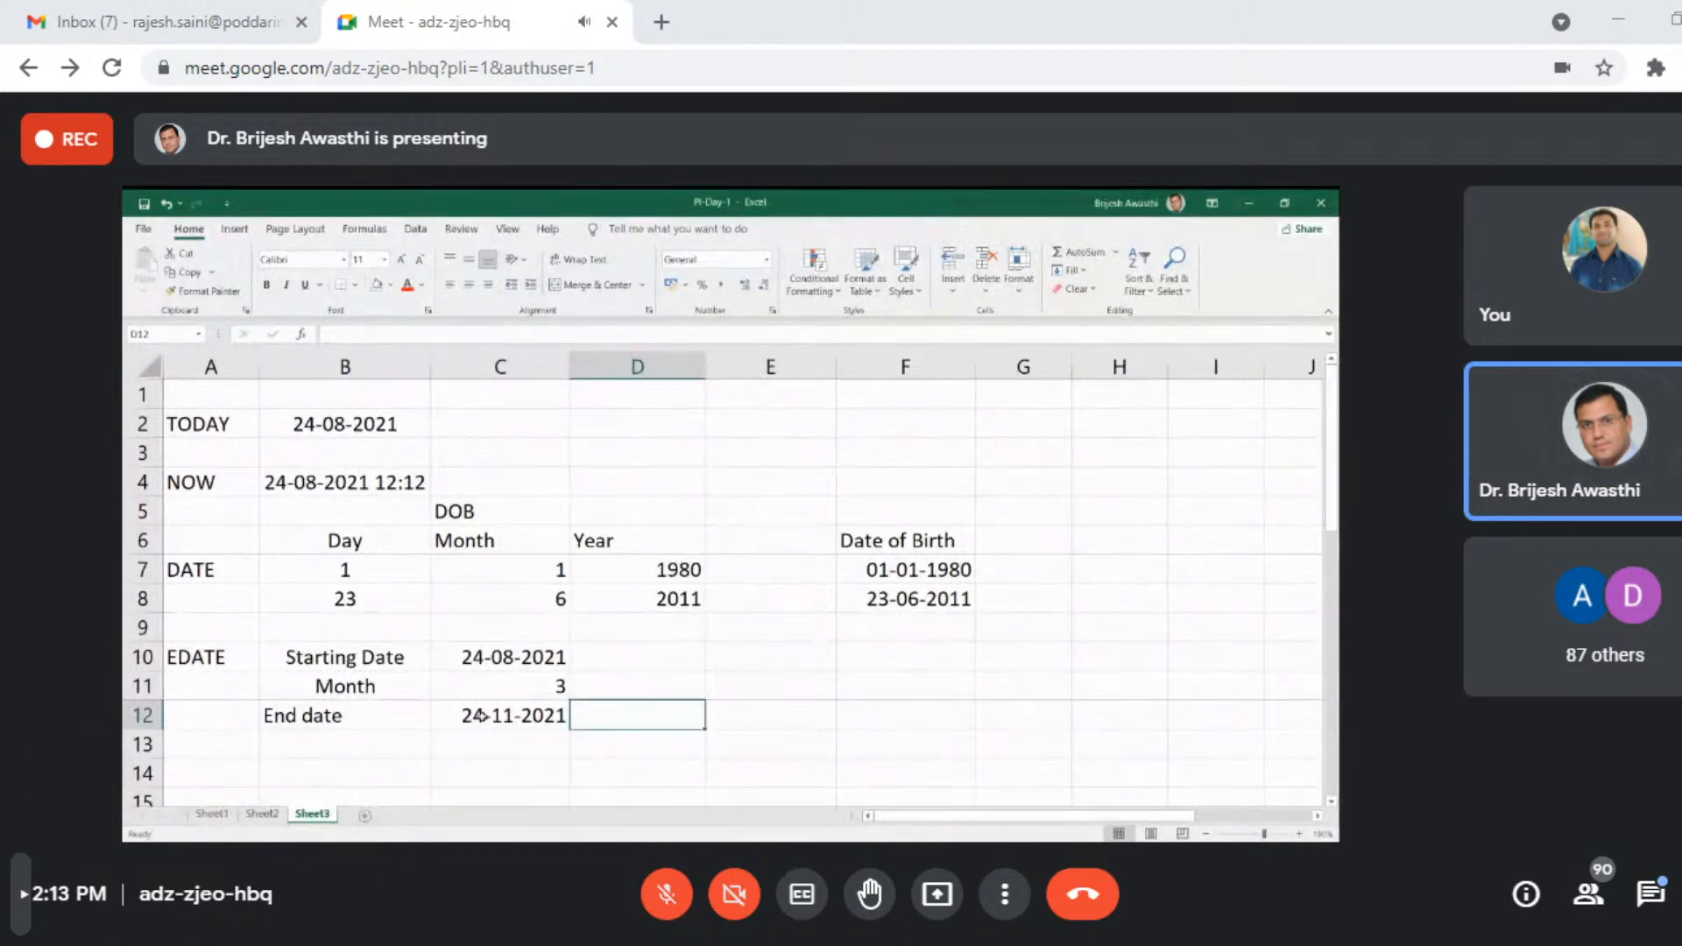
- Undo the Short Date format on cell C12 and reopen its number format choices
key("ctrl+z")
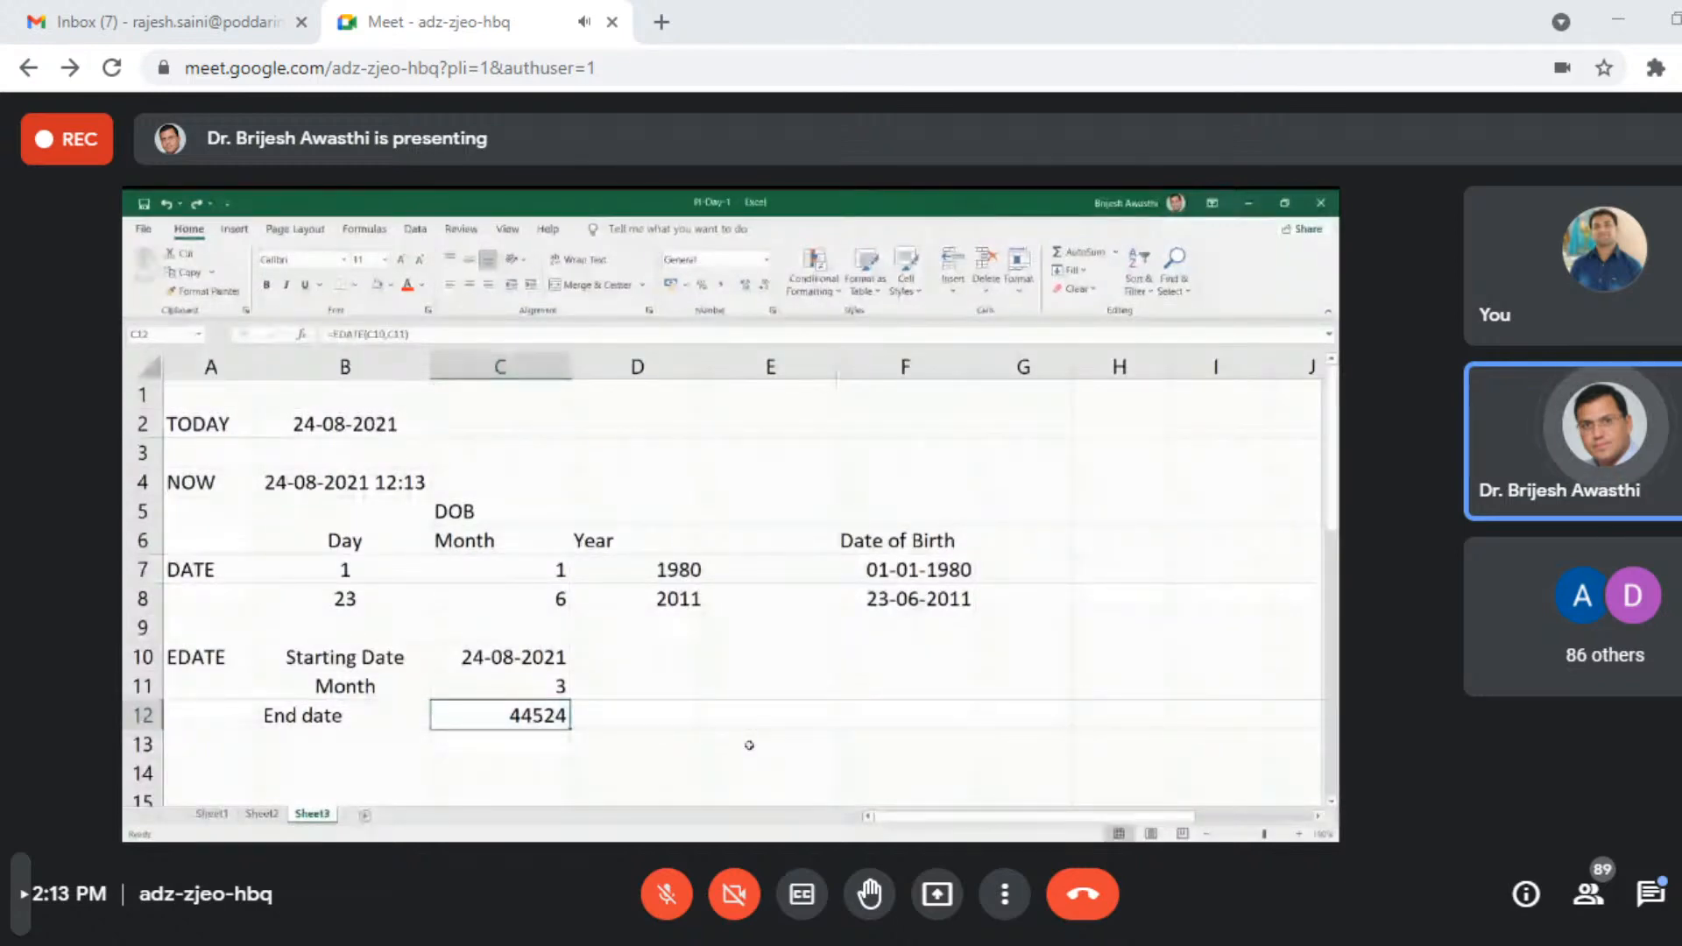
left_click(767, 260)
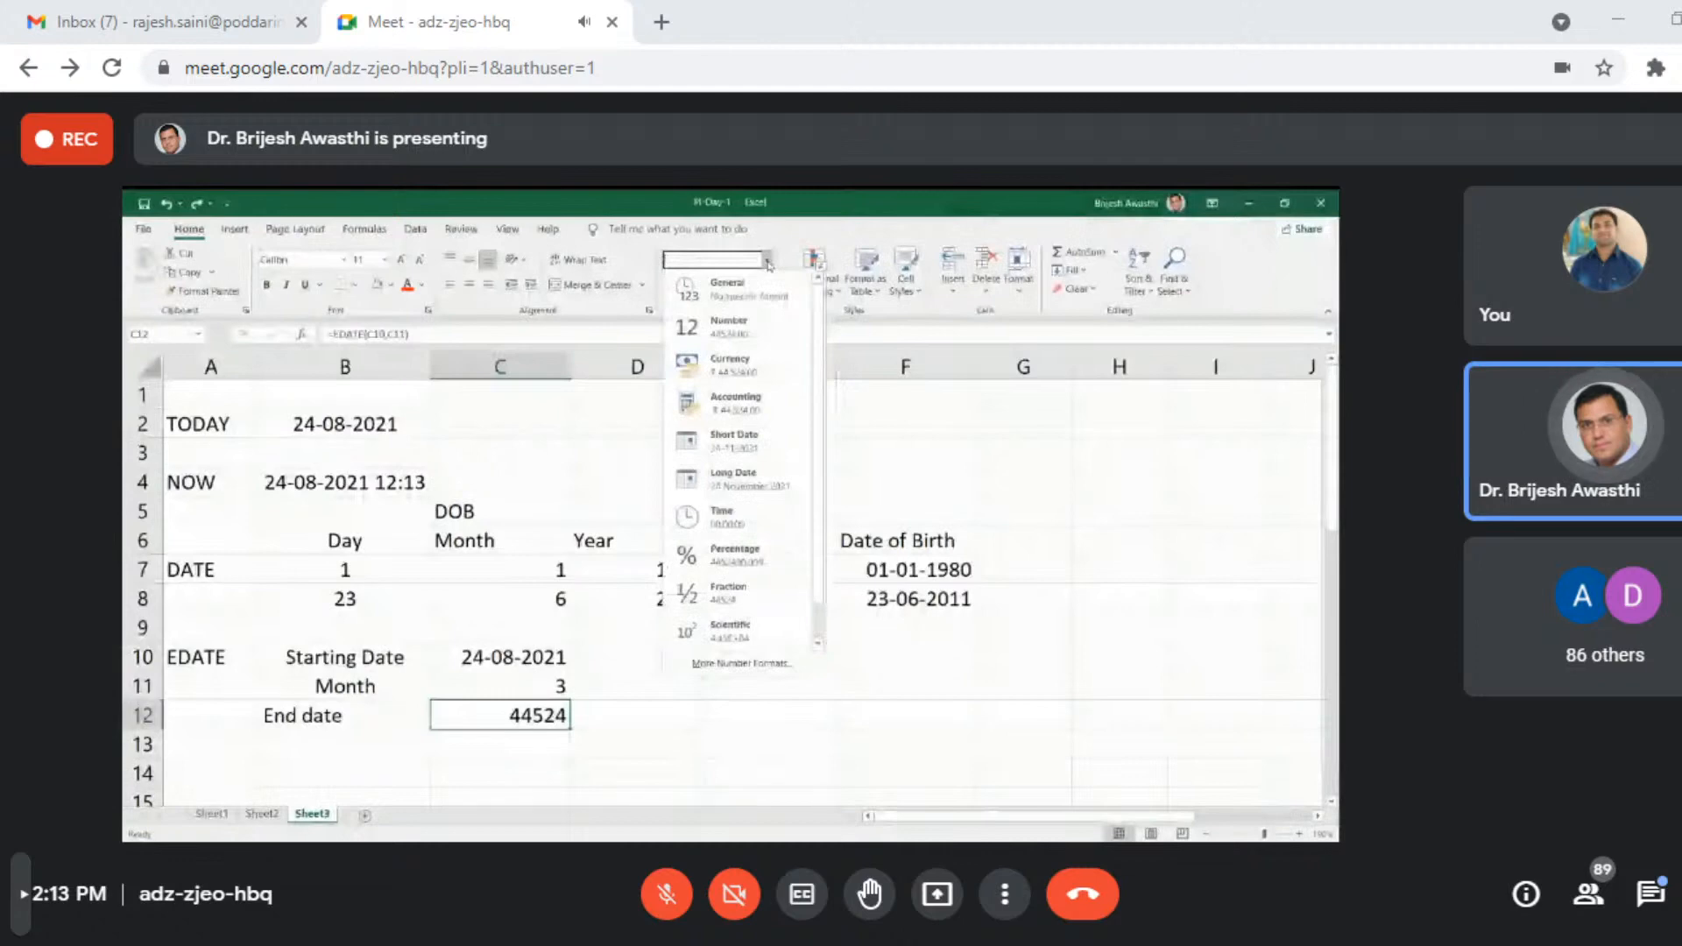
left_click(660, 716)
- Enter the serial numbers 1, 151, 366 and 367 in cells C21 to C24
scroll(660, 716, "down", 6)
left_click(515, 460)
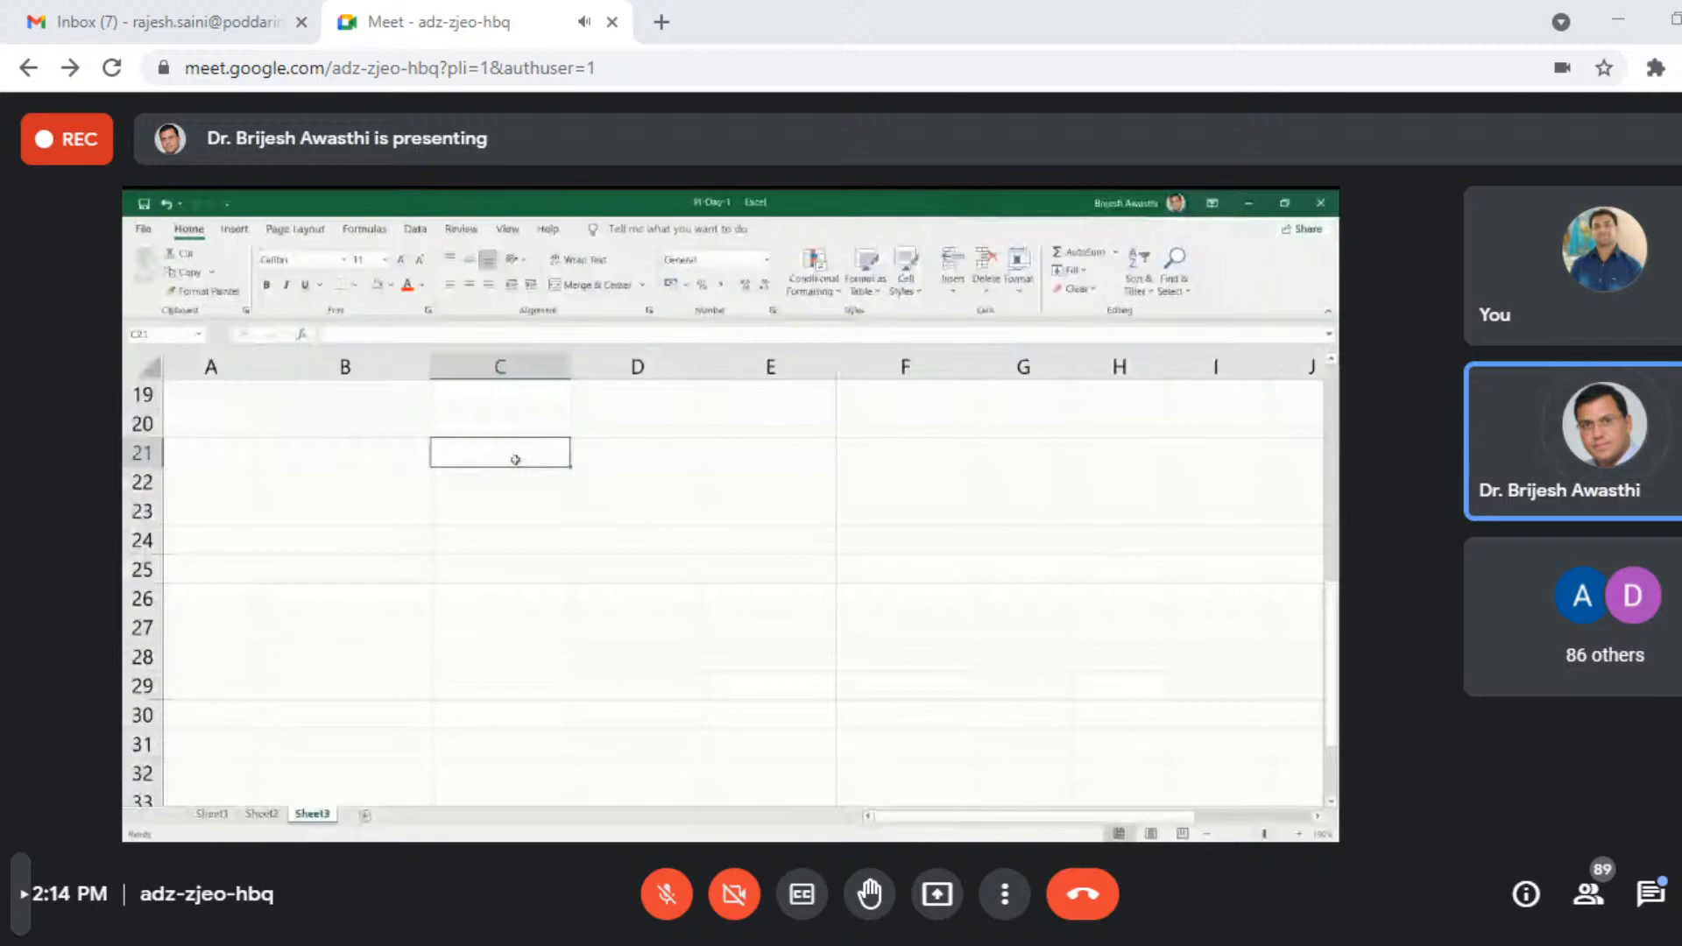
type("1")
key("Return")
type("151")
key("Return")
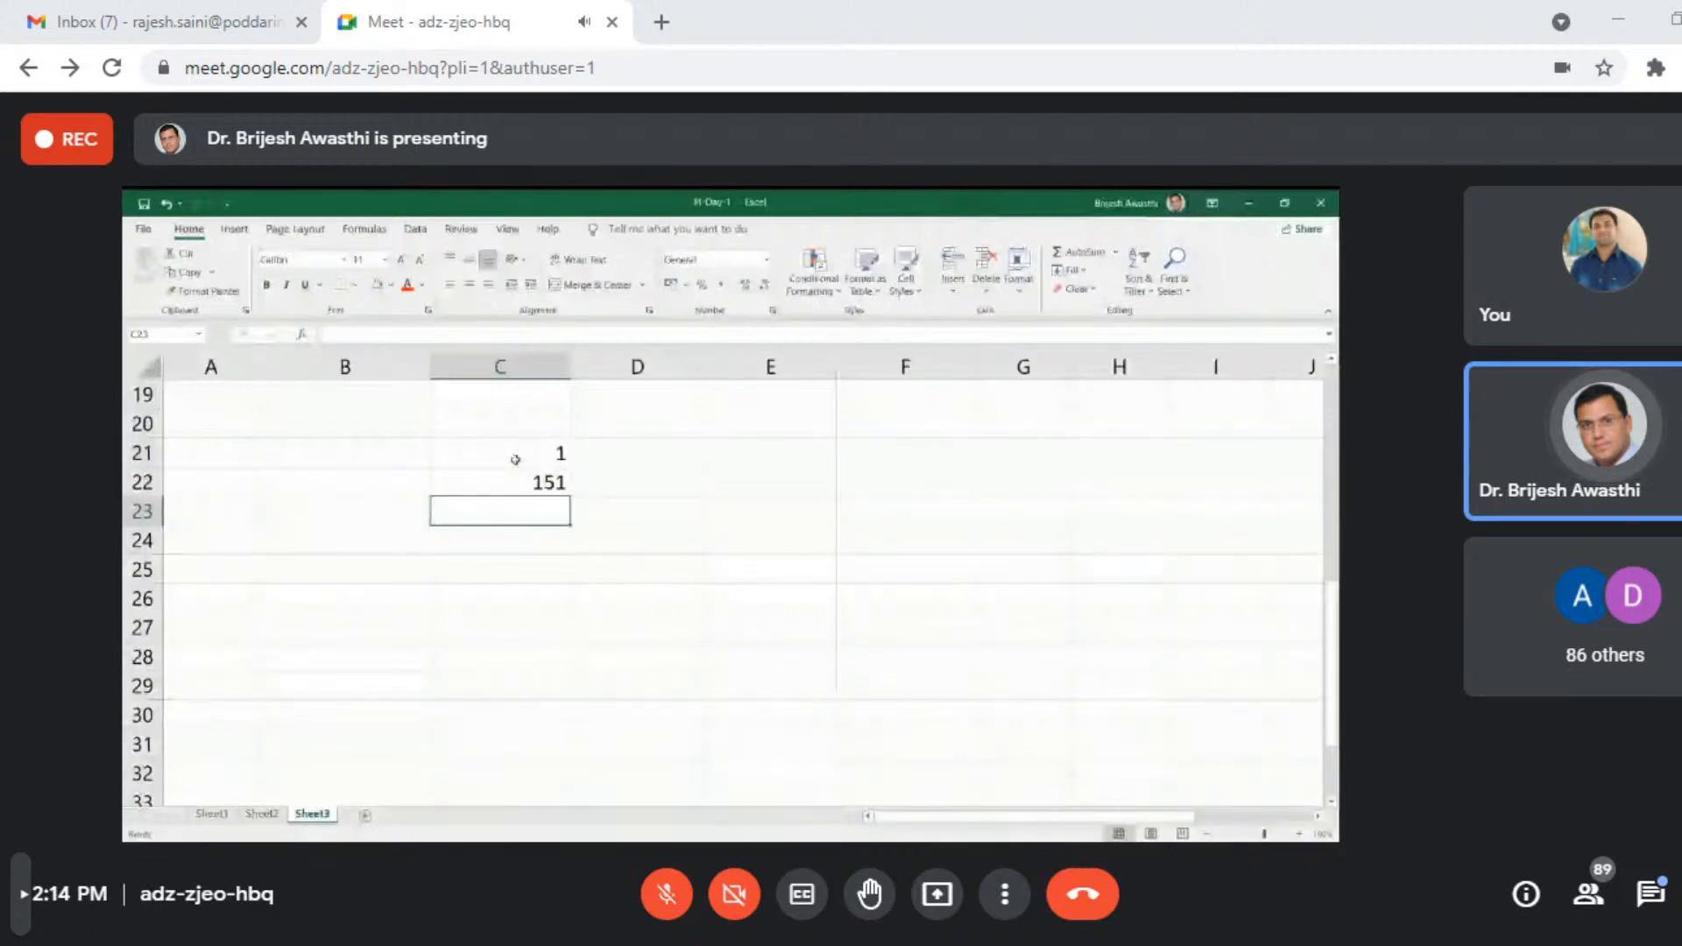
type("366")
key("Return")
type("3")
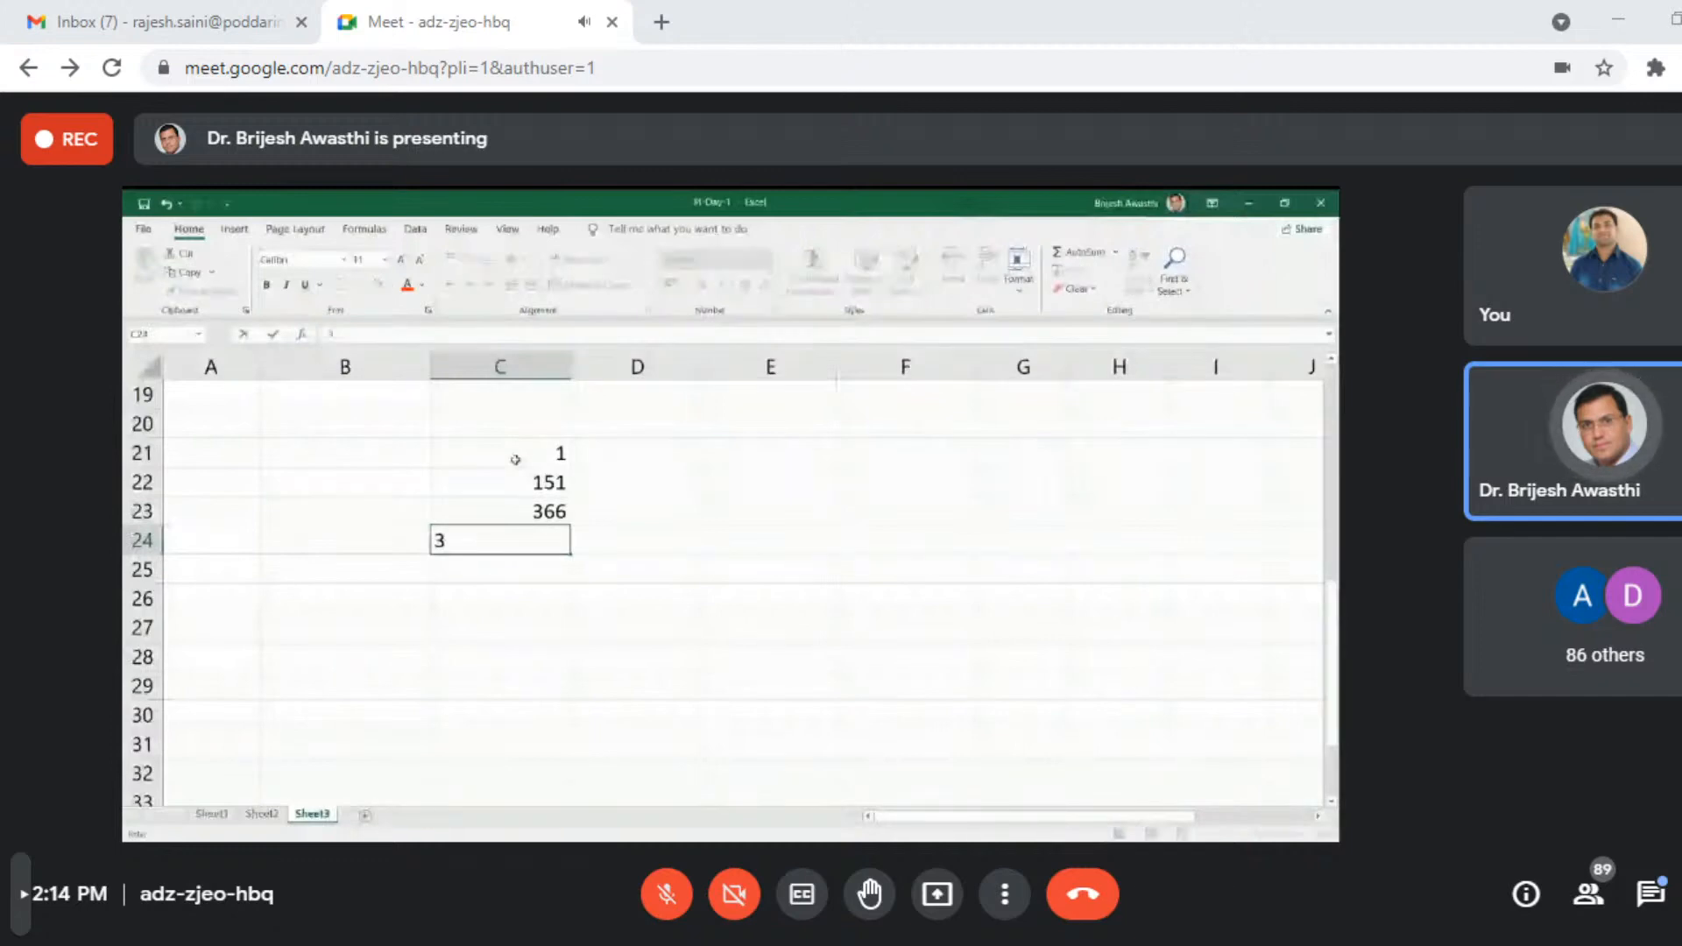
type("67")
key("Return")
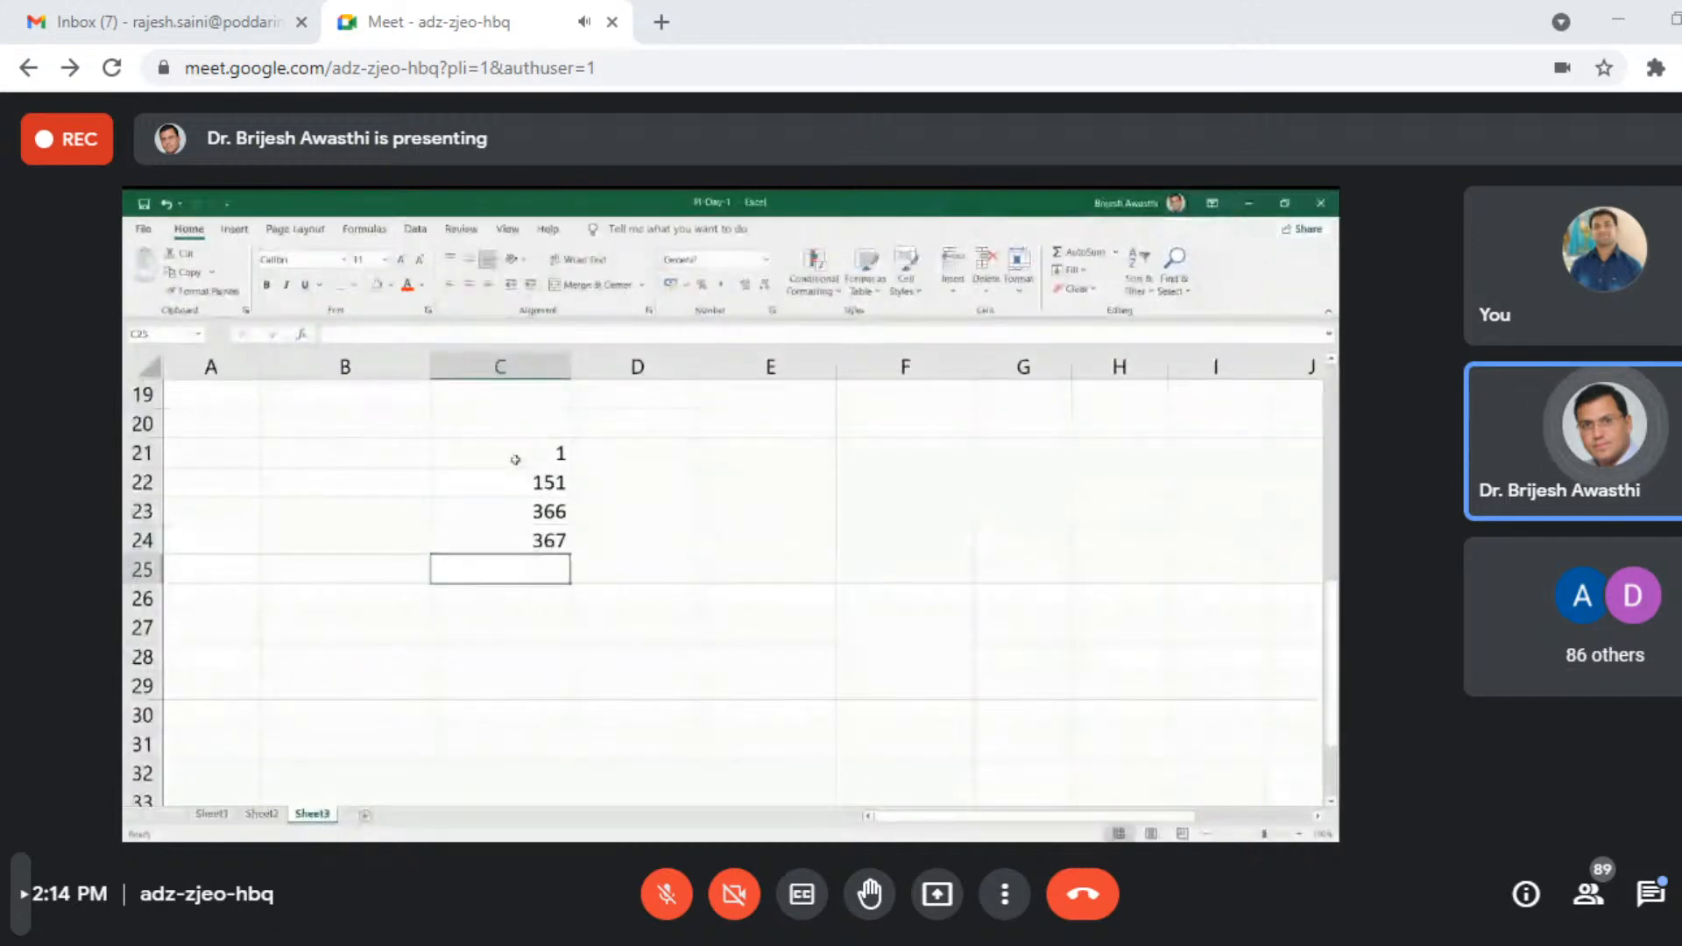
- Add the serial numbers 35890 and 44261 below the list, in cells C25 and C26
type("35890")
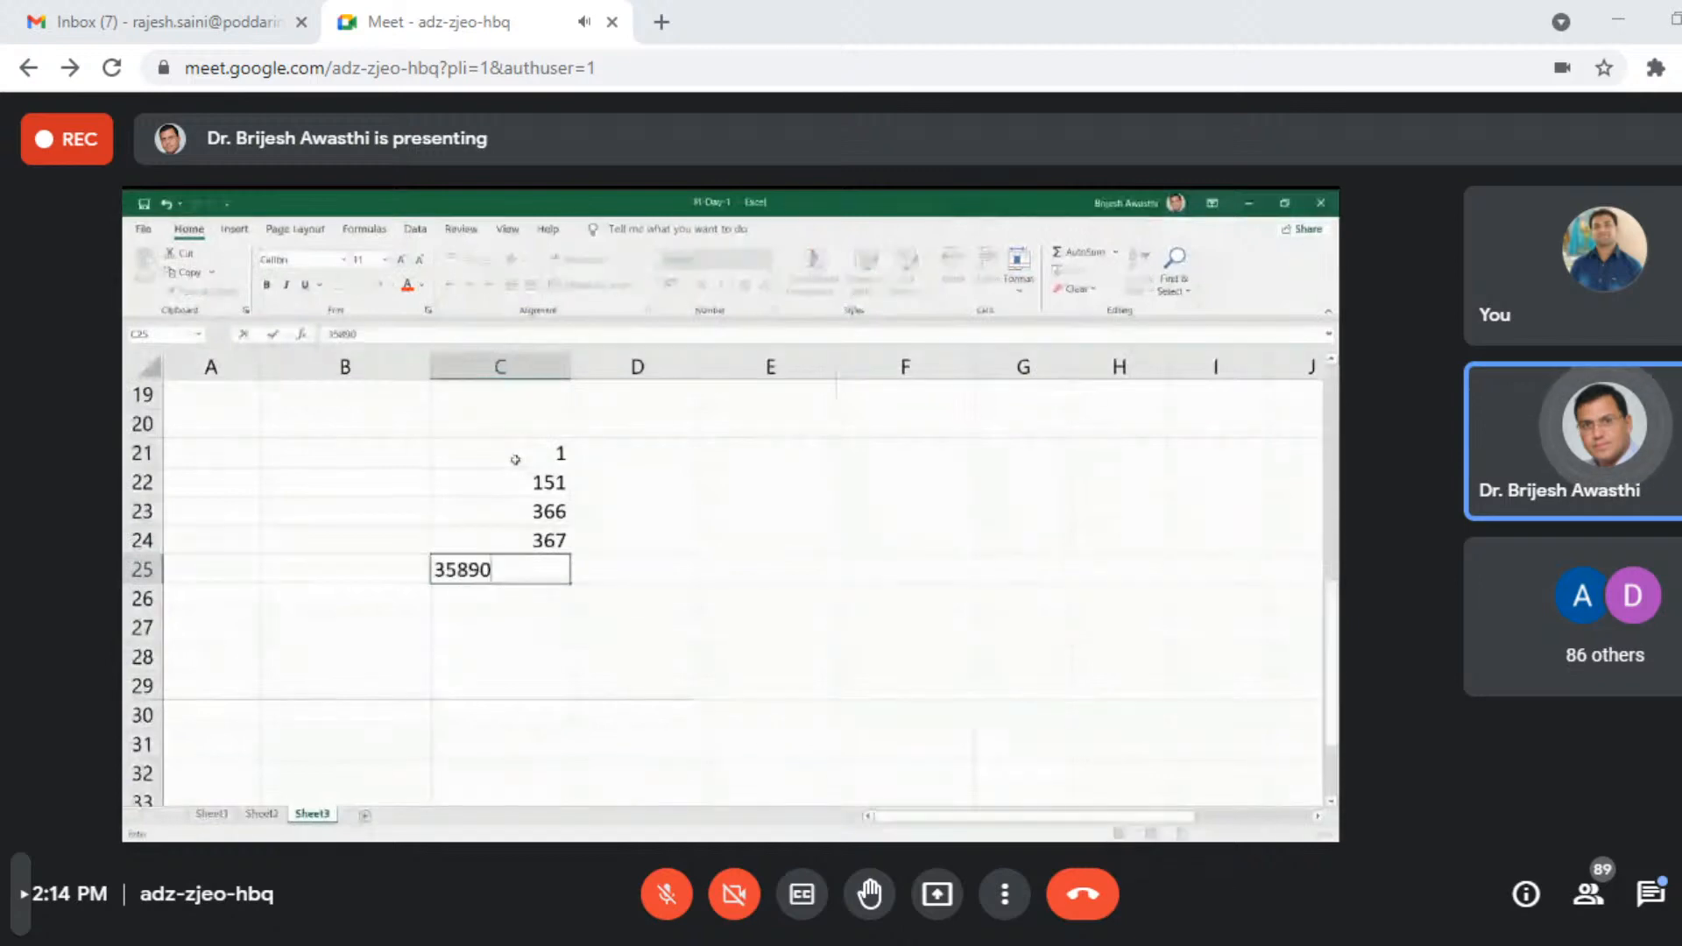
key("Return")
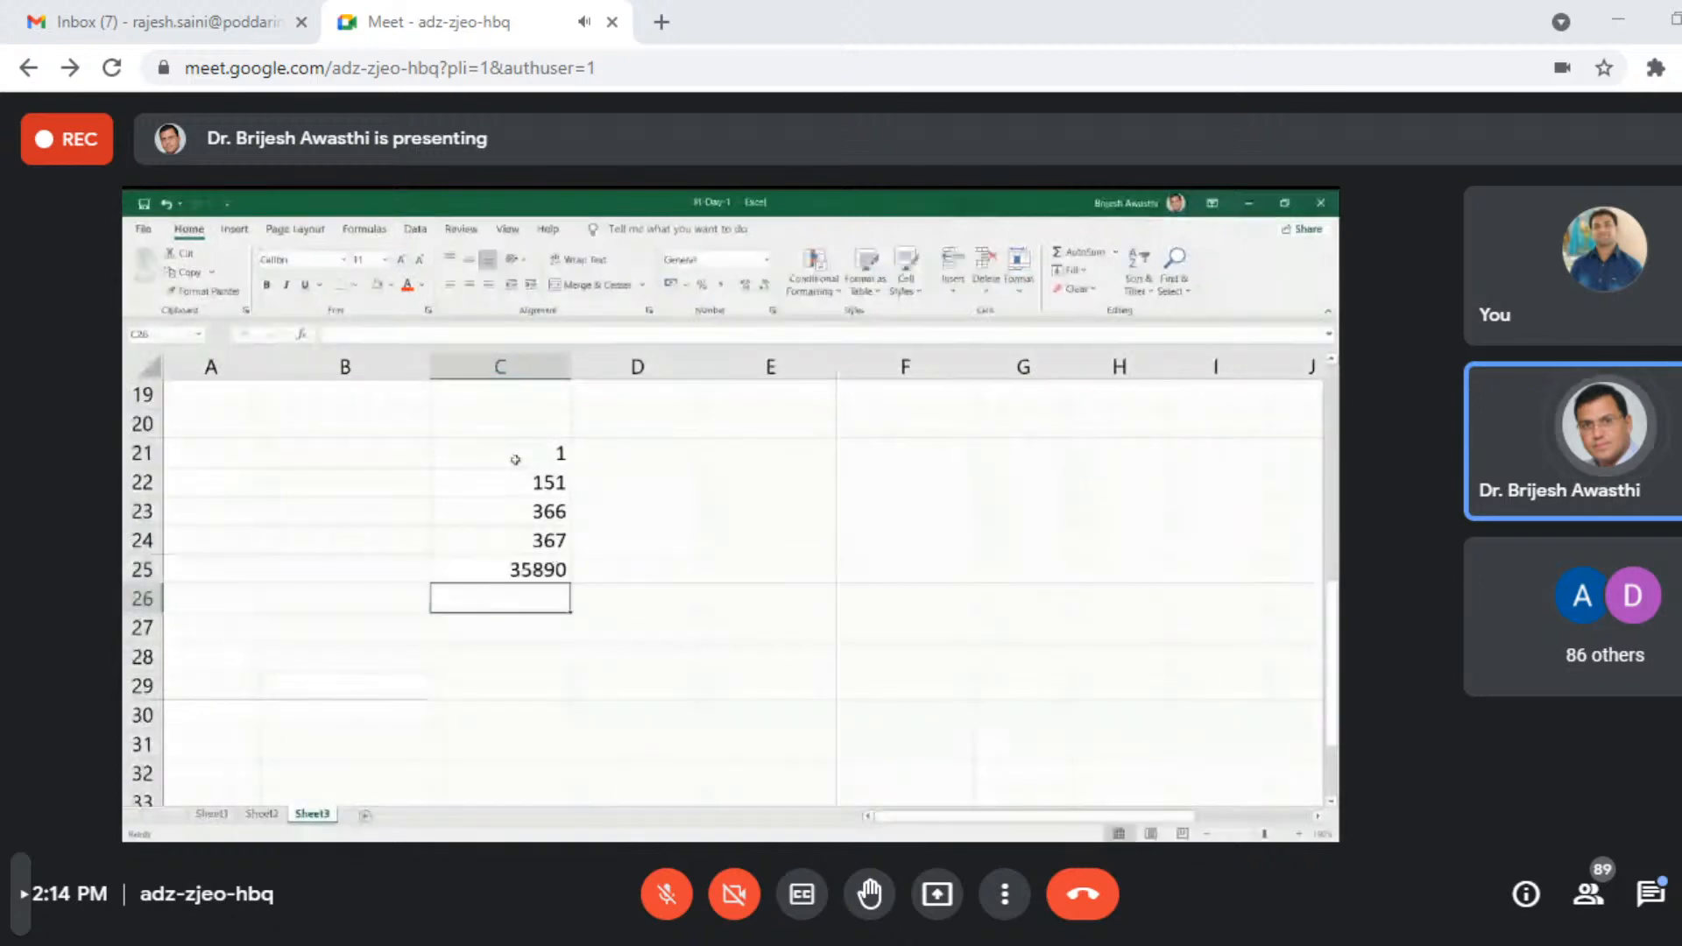
type("44")
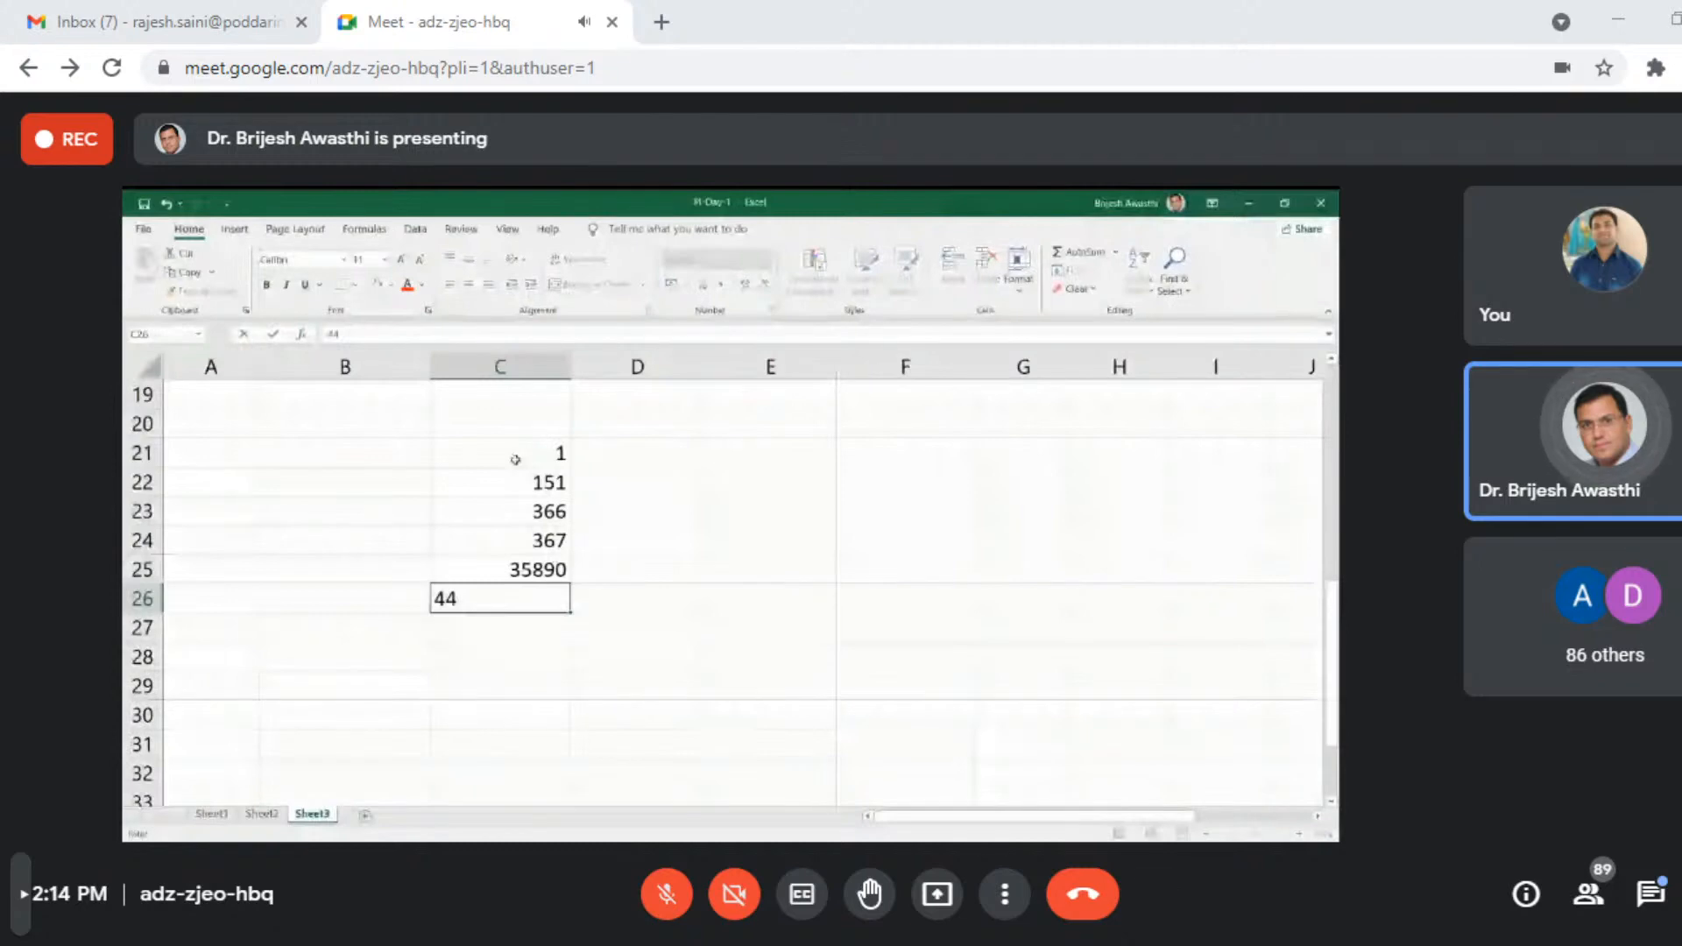
type("26")
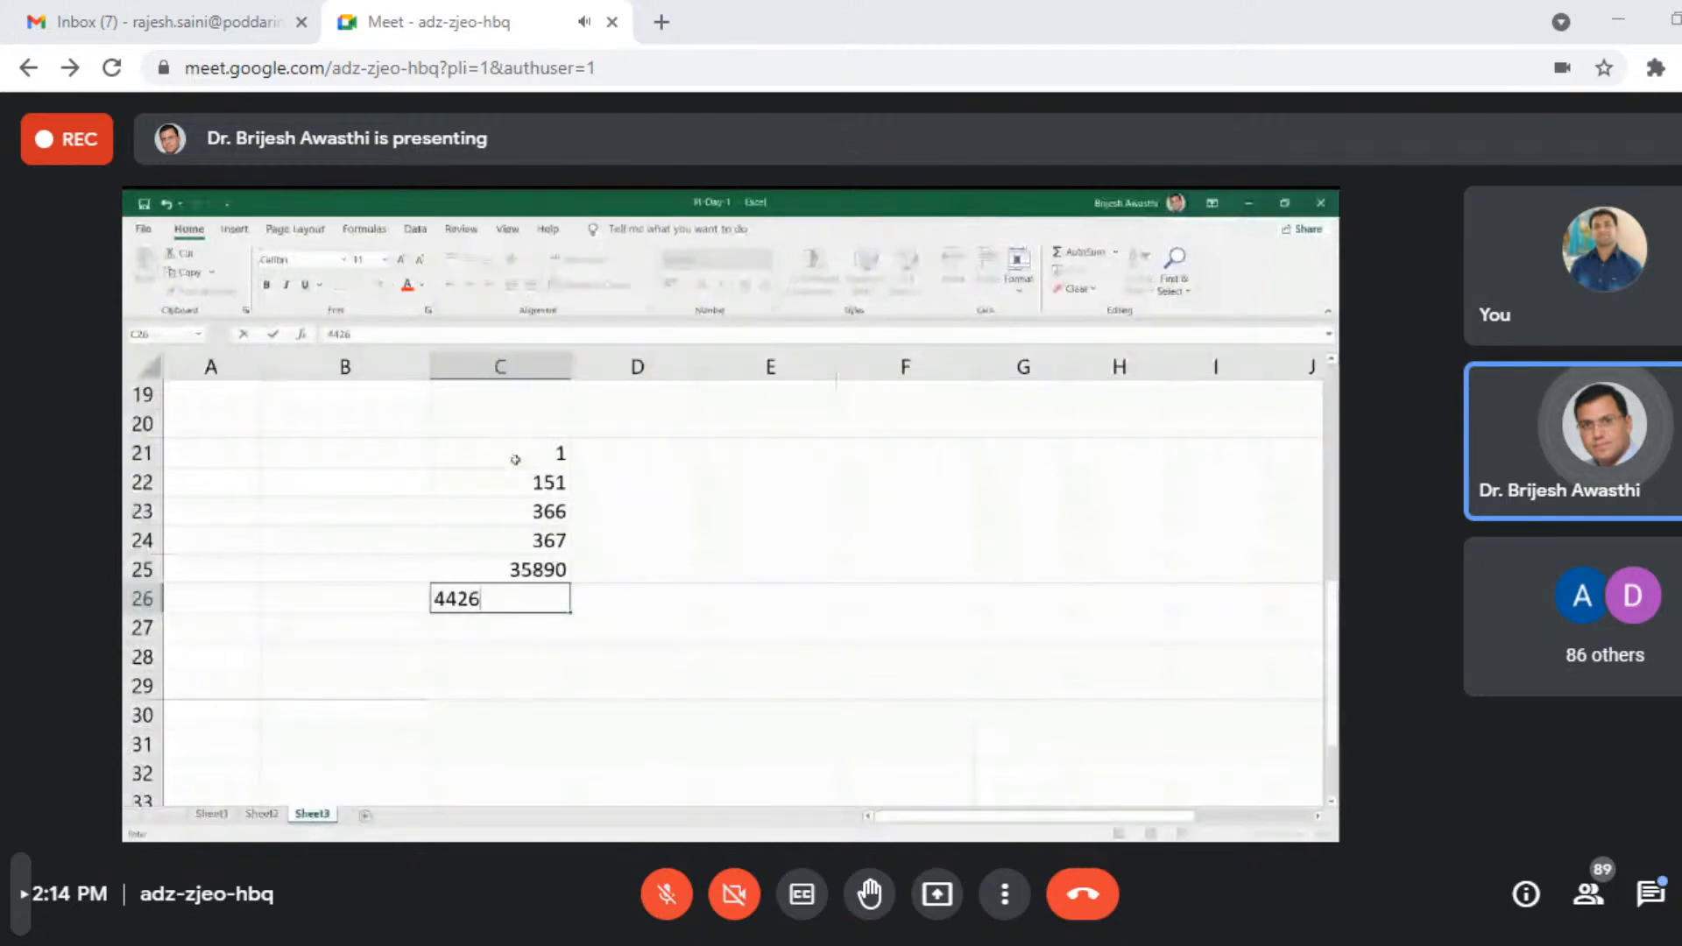
type("1")
key("Return")
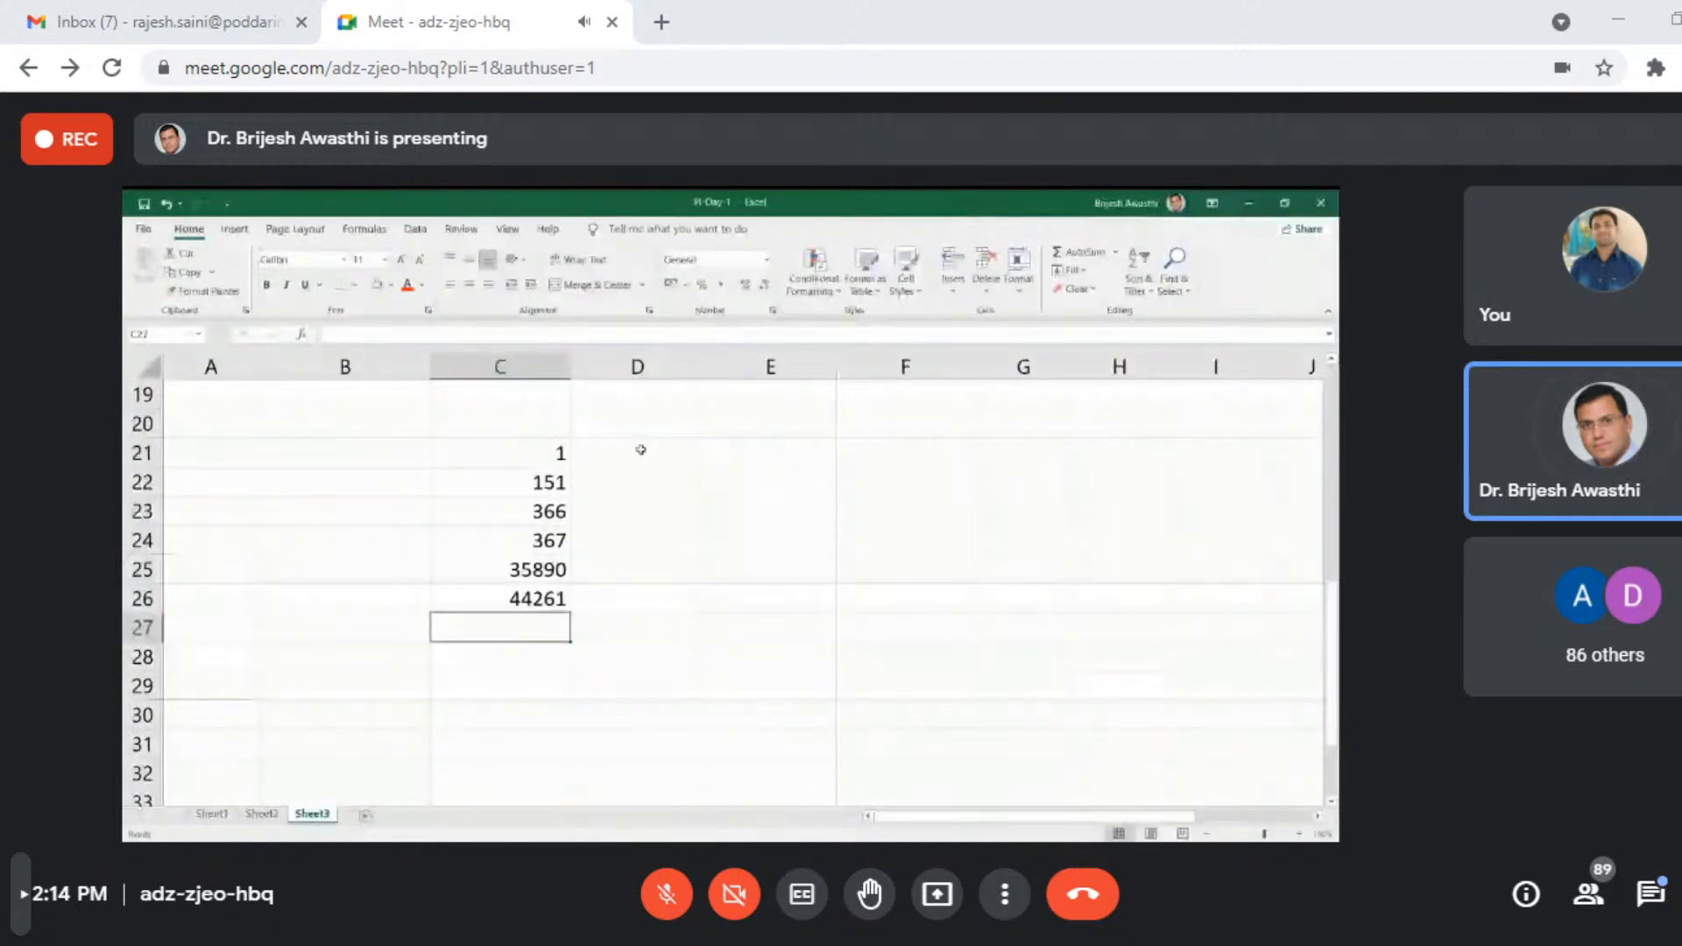
- Copy the serial numbers in C21:C26 into the adjacent column, starting at cell D21
left_click_drag(539, 453, 548, 600)
key("ctrl+c")
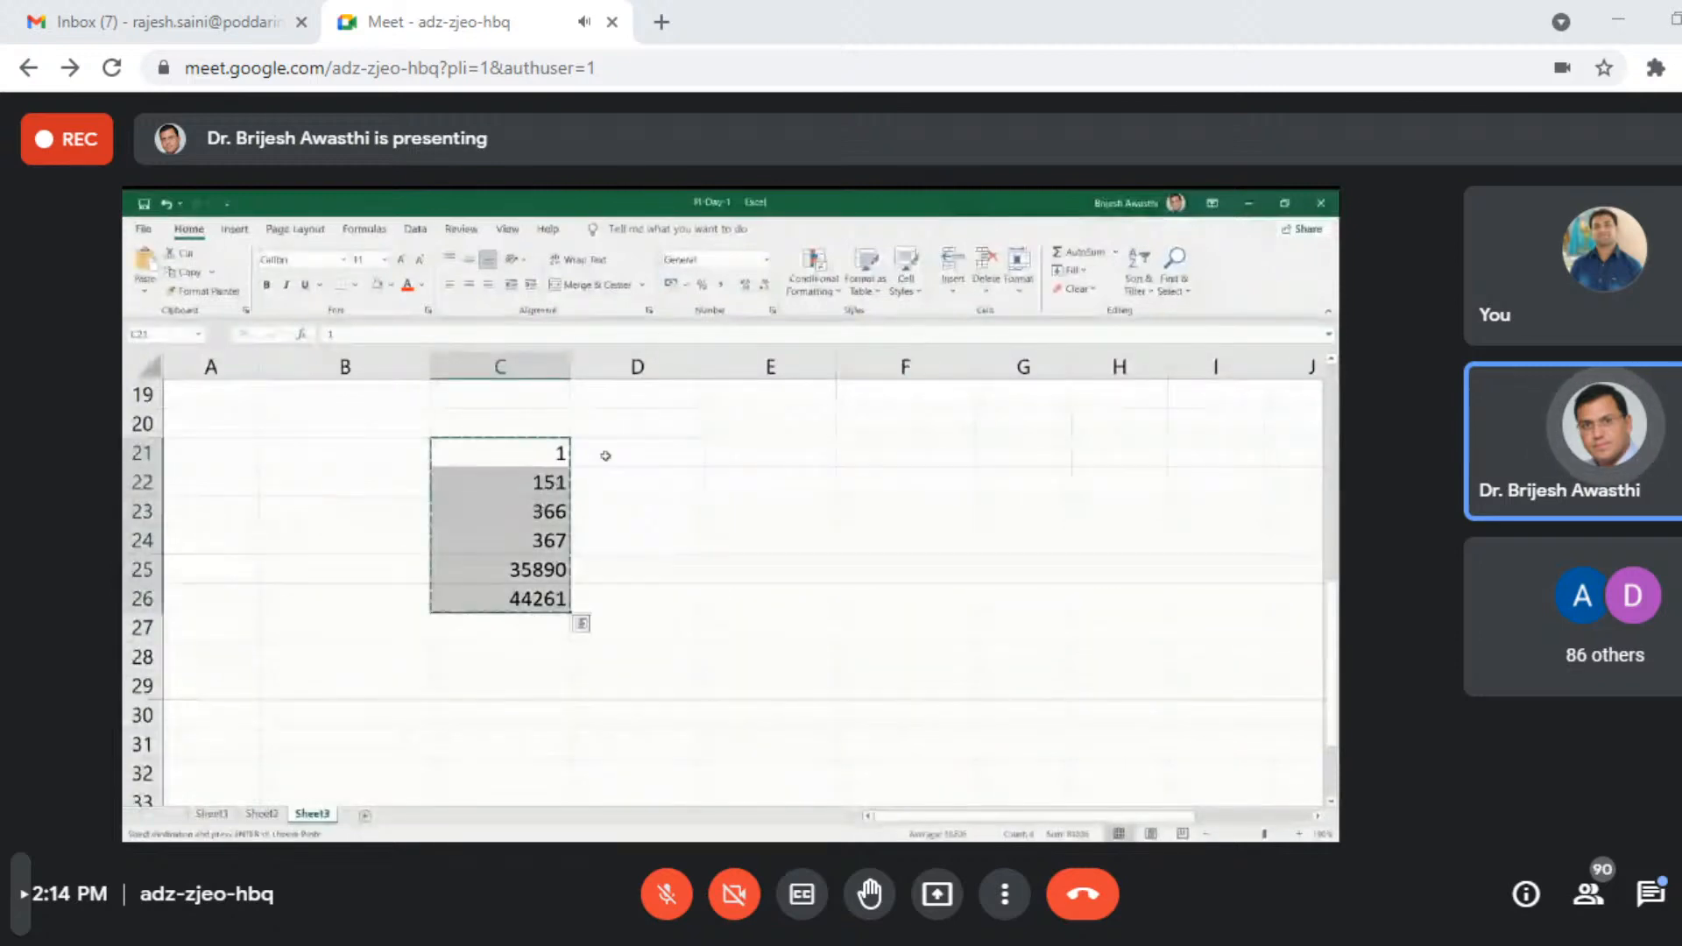
left_click(605, 456)
key("ctrl+v")
- Format the copied numbers in D21:D26 as Short Date
left_click_drag(613, 456, 662, 601)
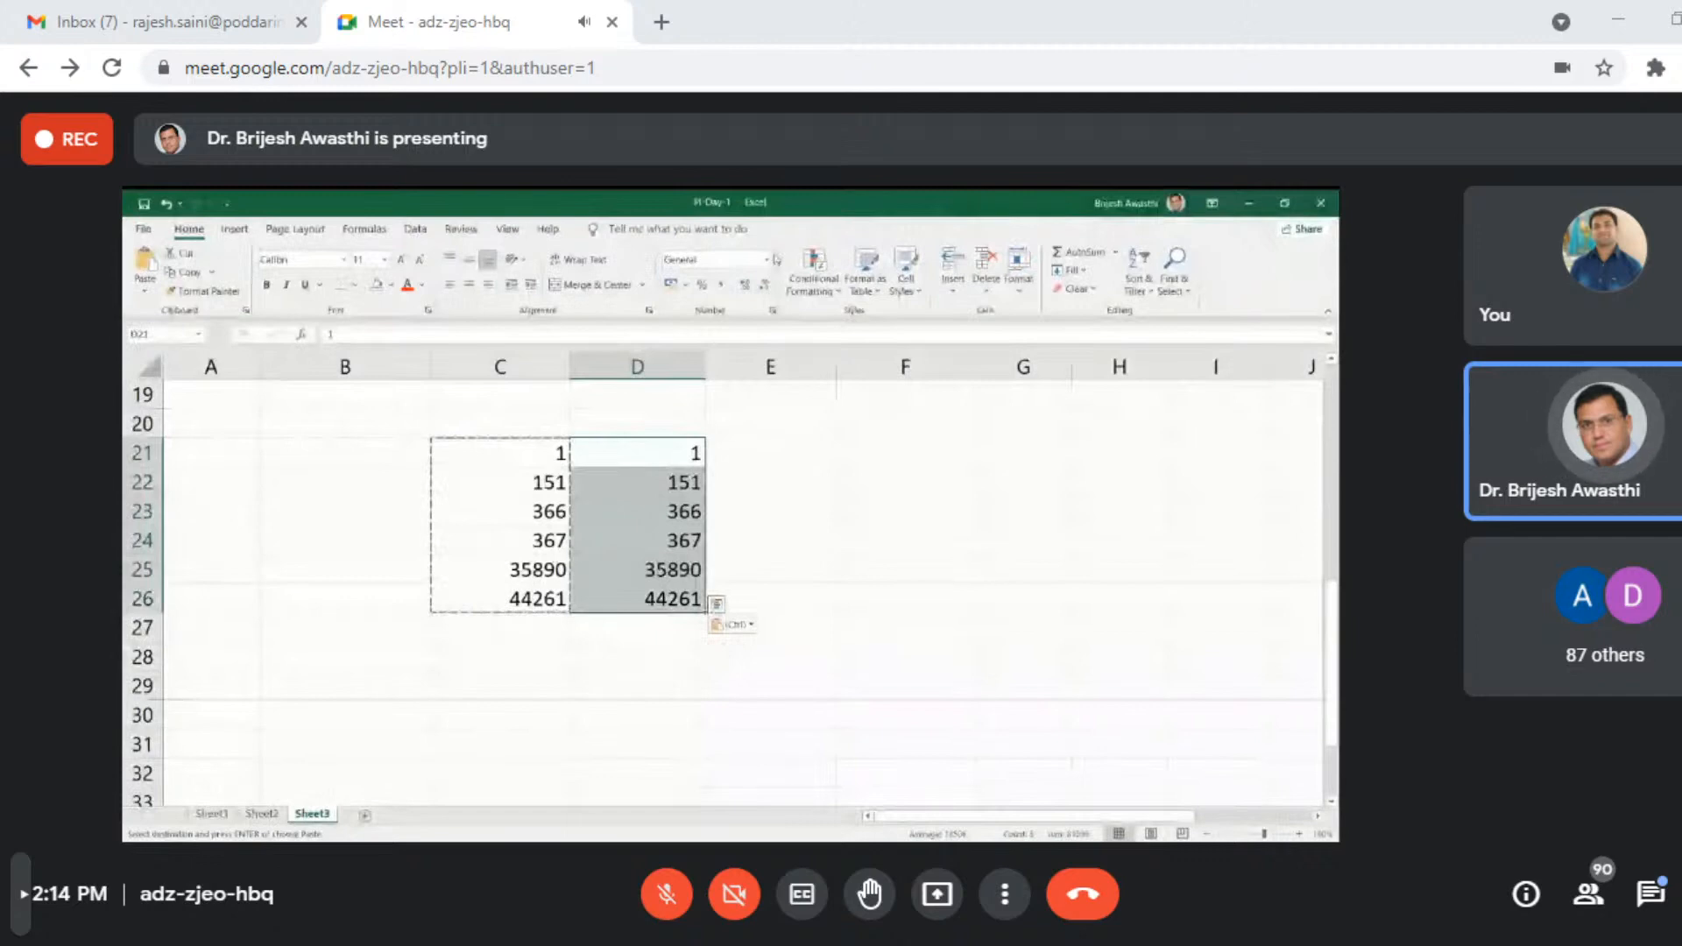
left_click(769, 260)
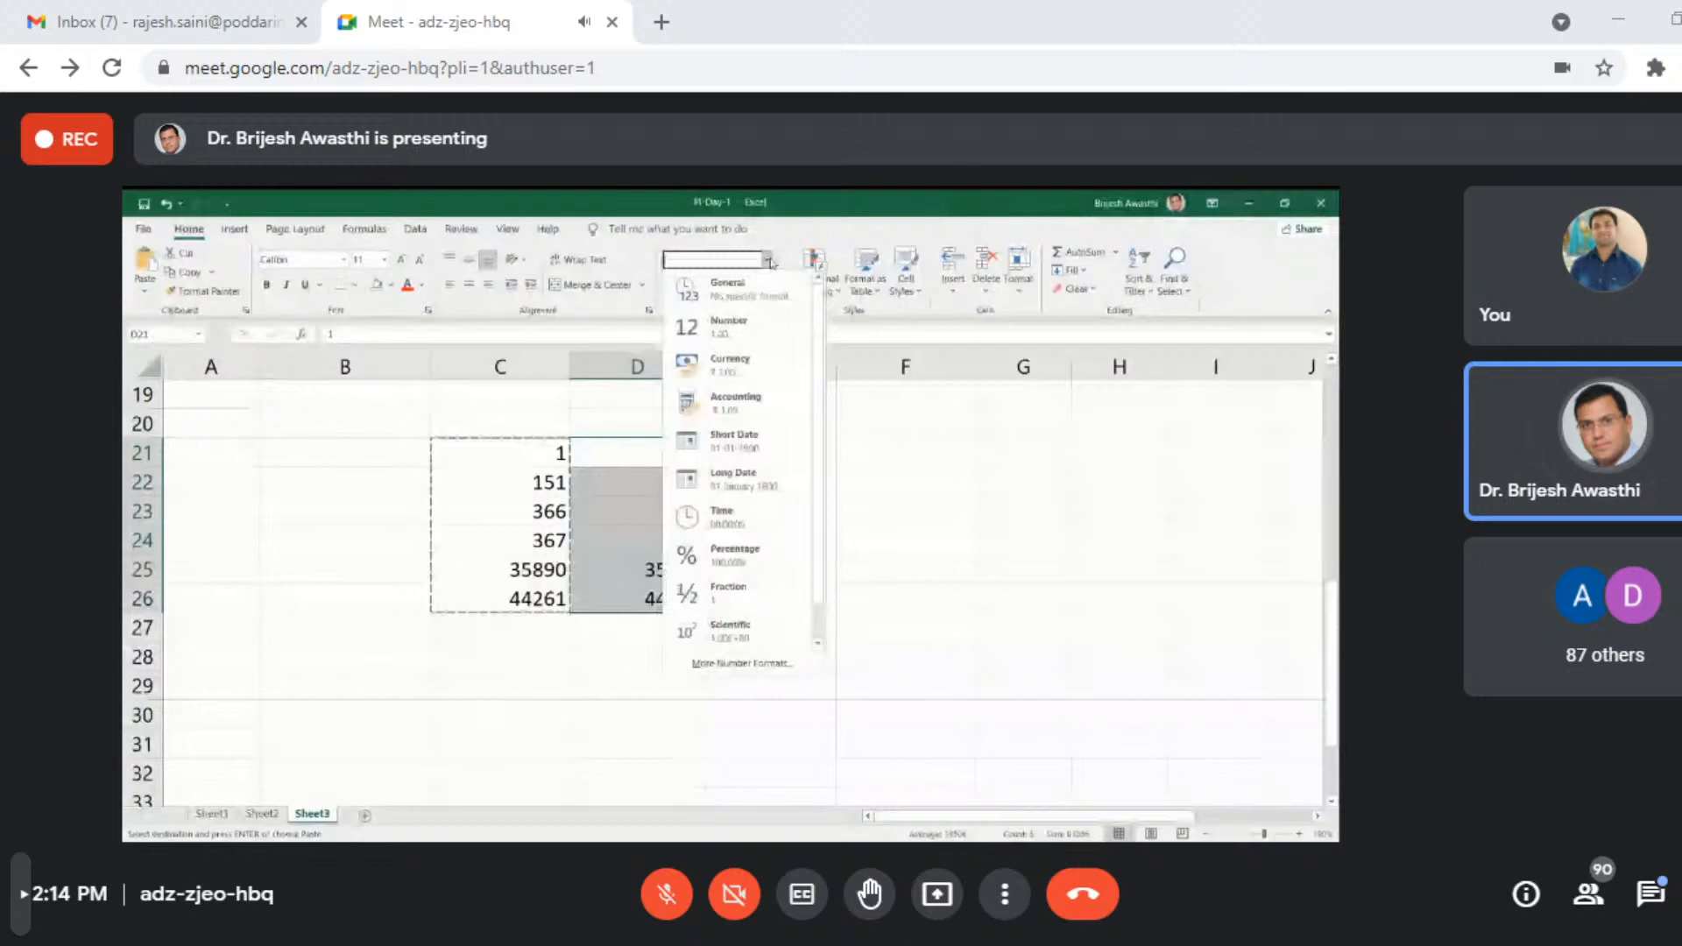
left_click(769, 445)
left_click(538, 454)
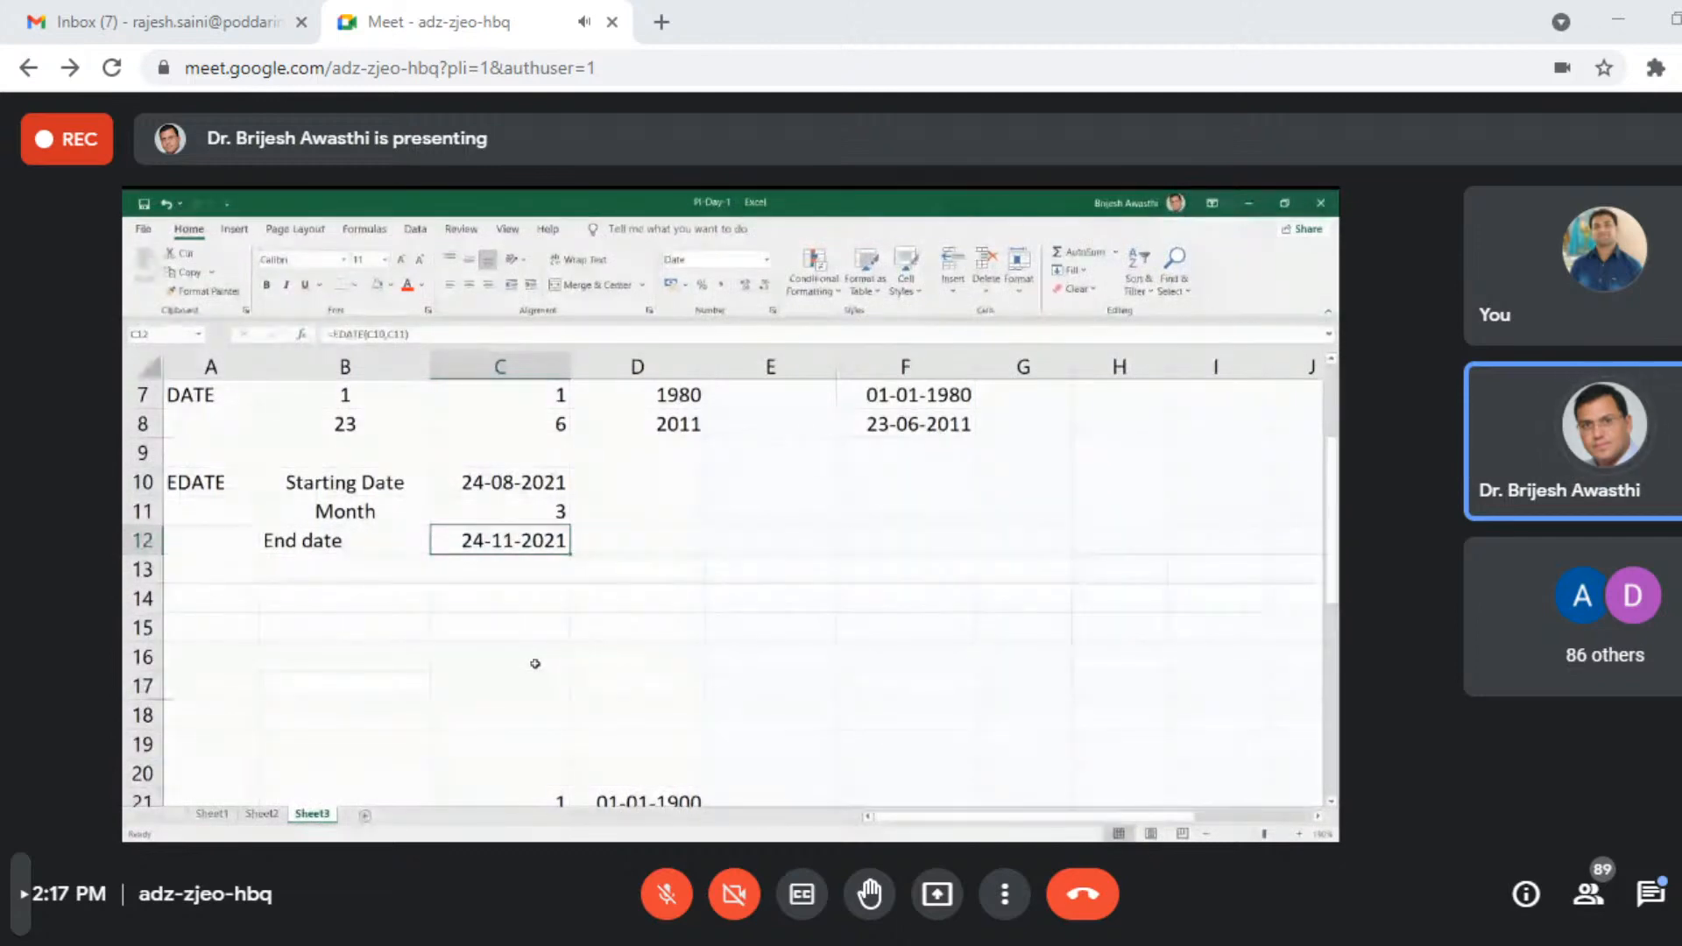
- Start a formula in cell B14, below the EDATE example
left_click(283, 592)
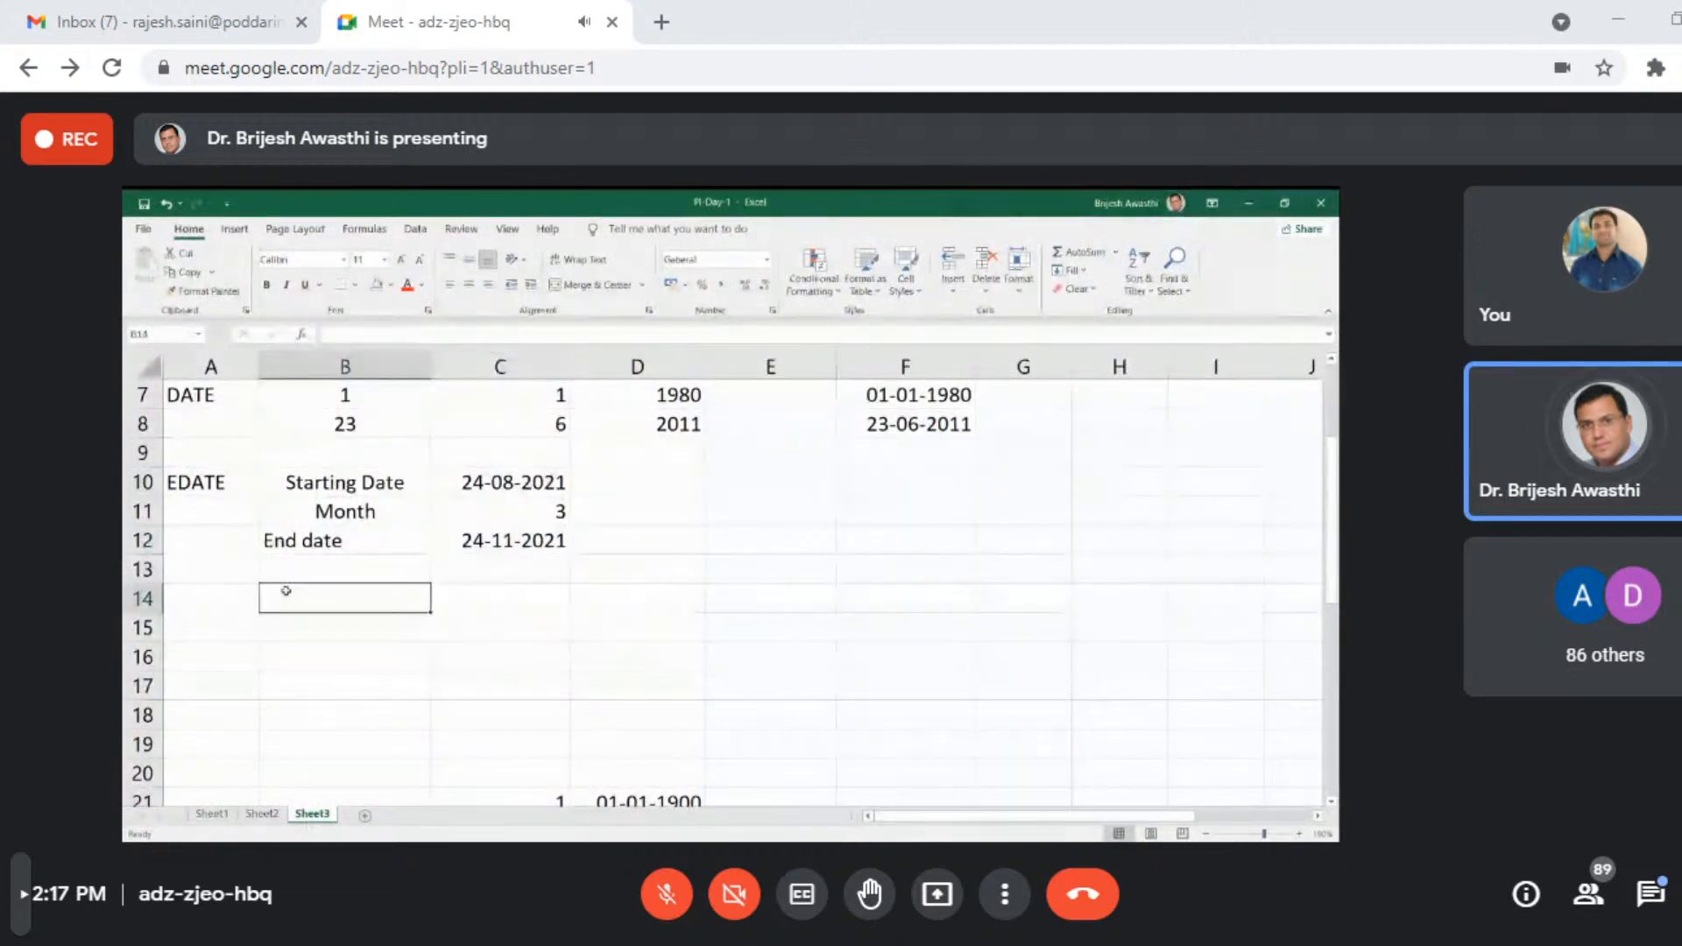
type("Mon")
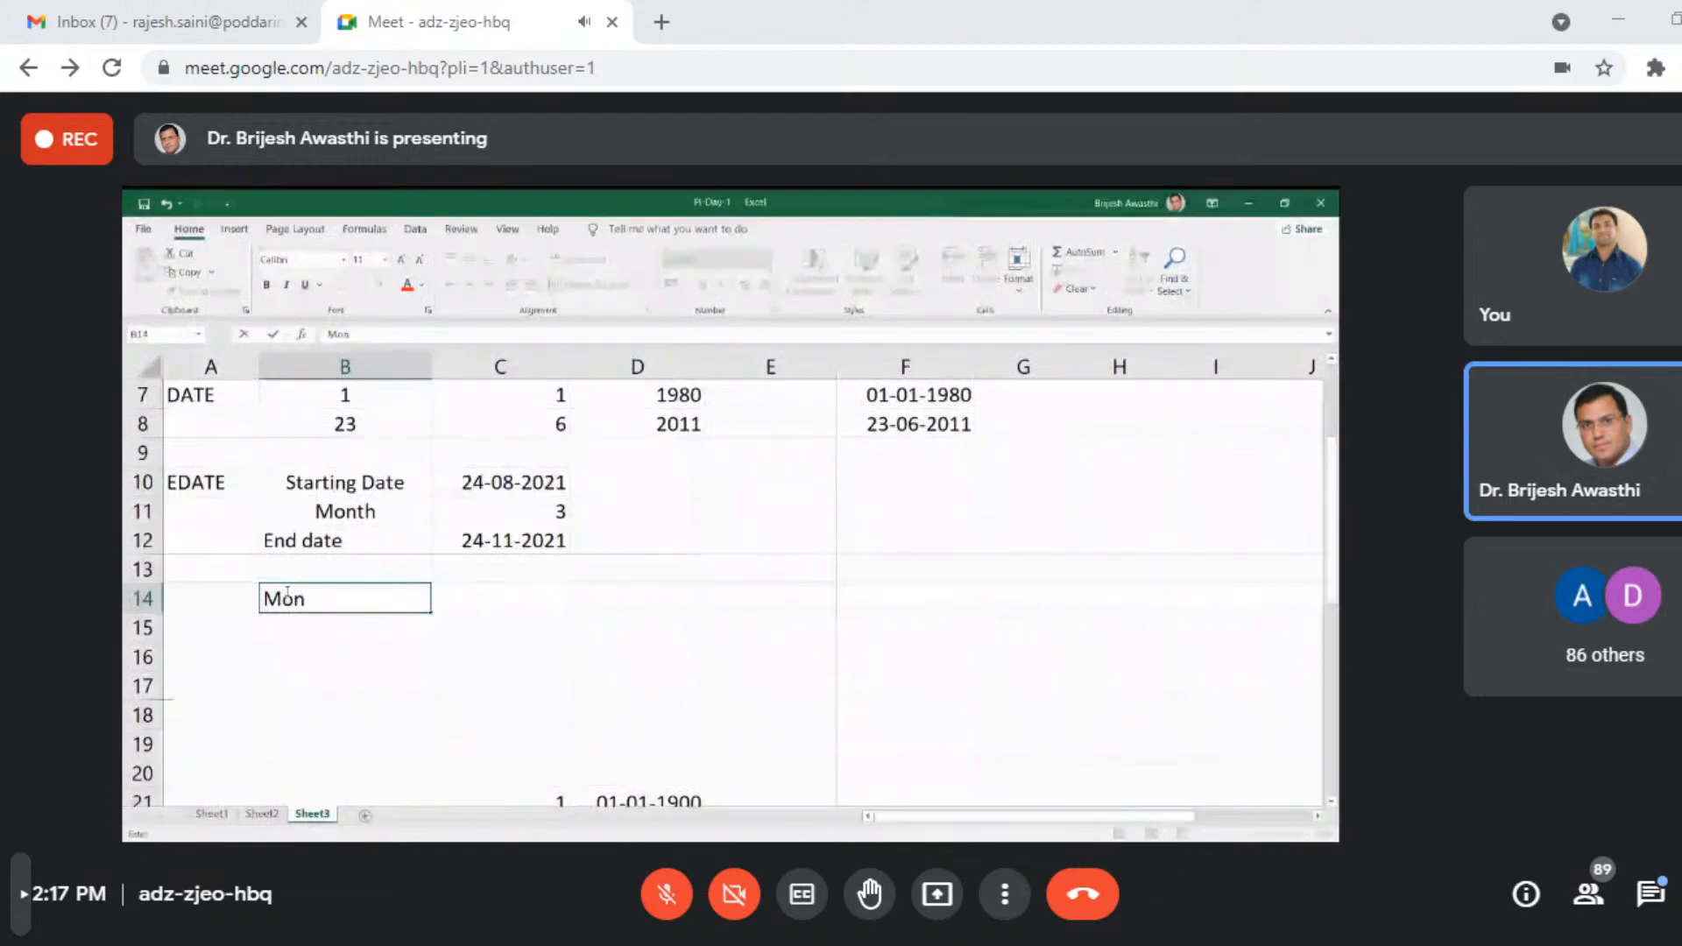
key("BackSpace")
key("BackSpace")
key("BackSpace")
type("=")
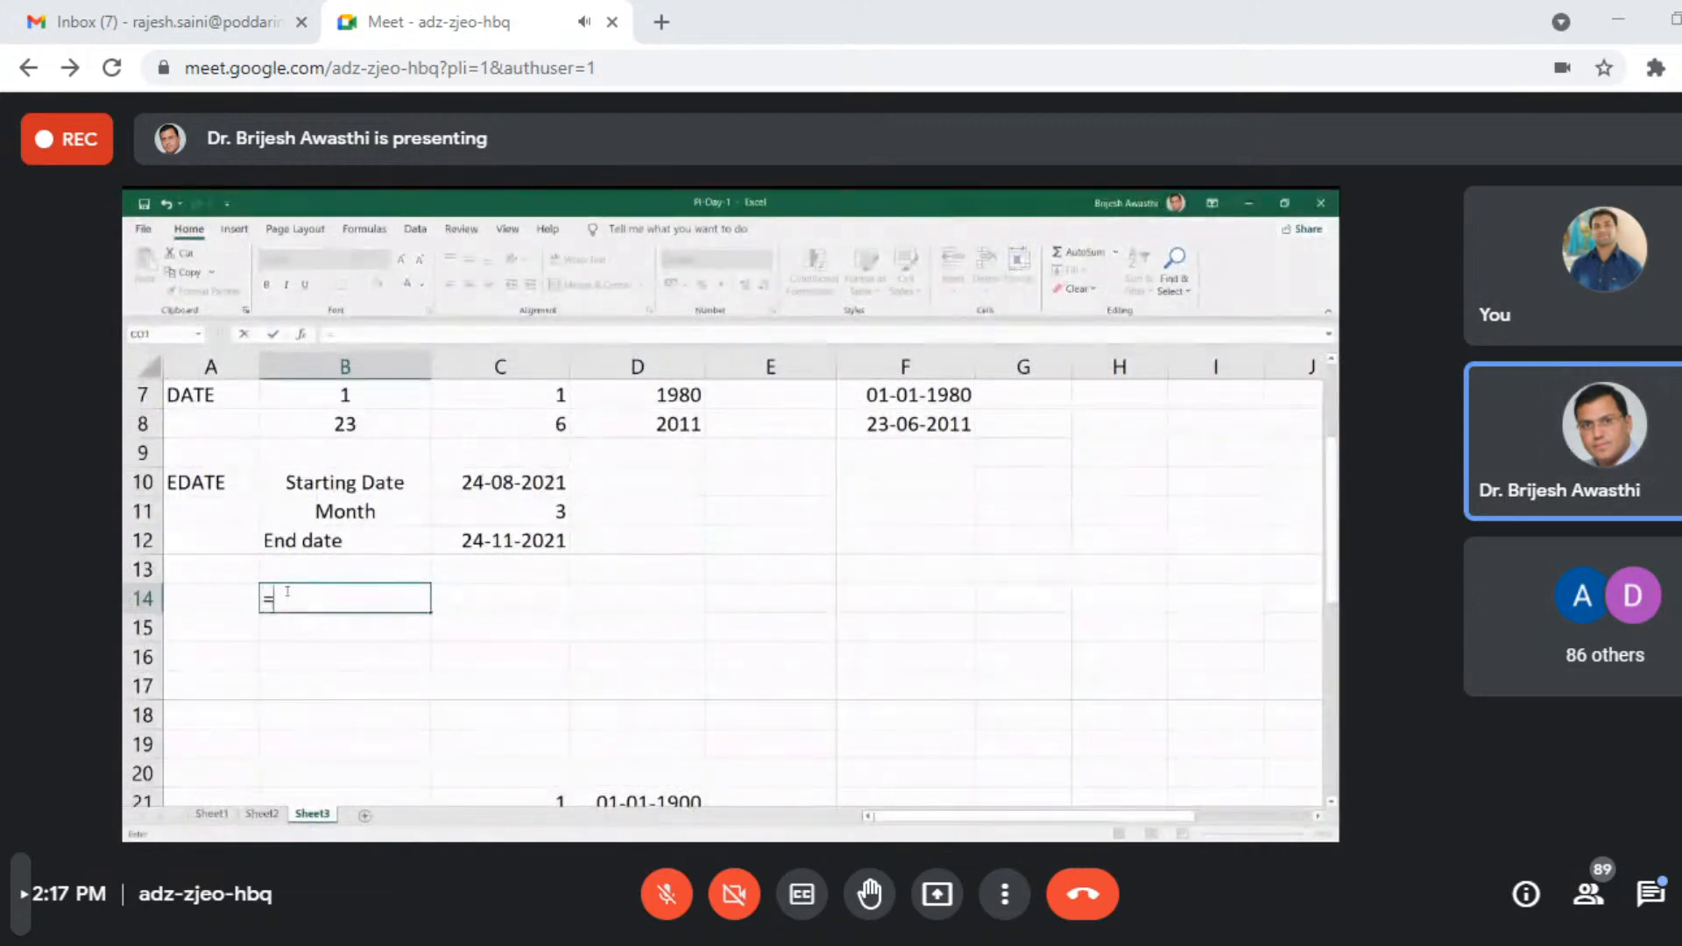
type("m")
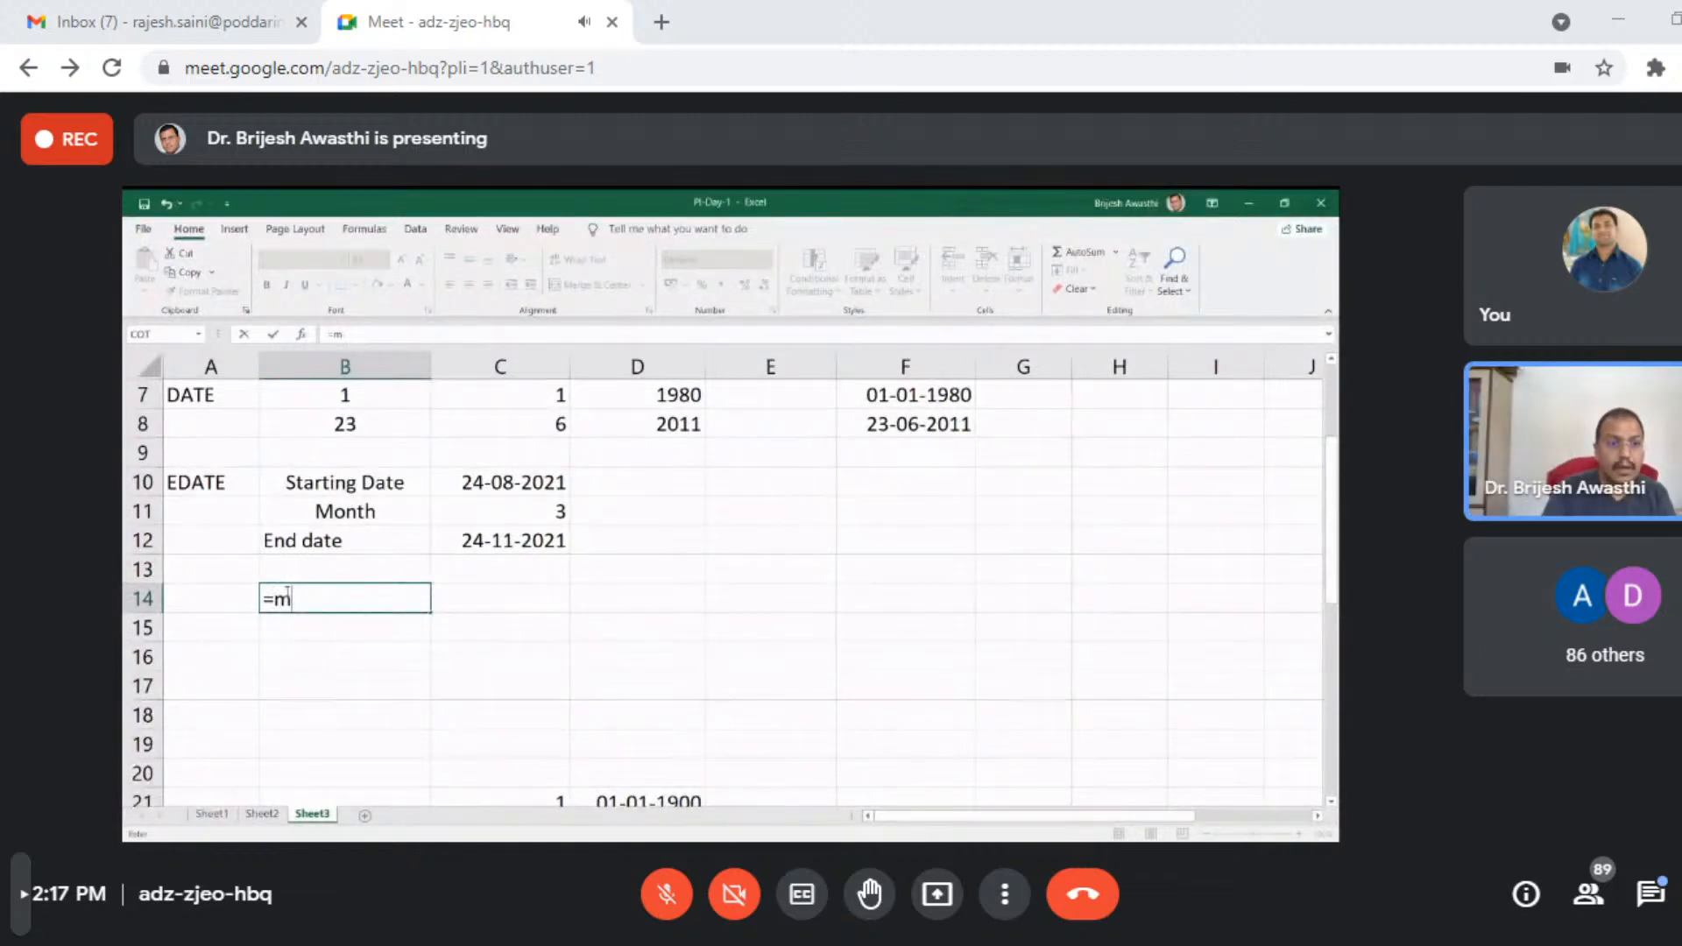
type("o")
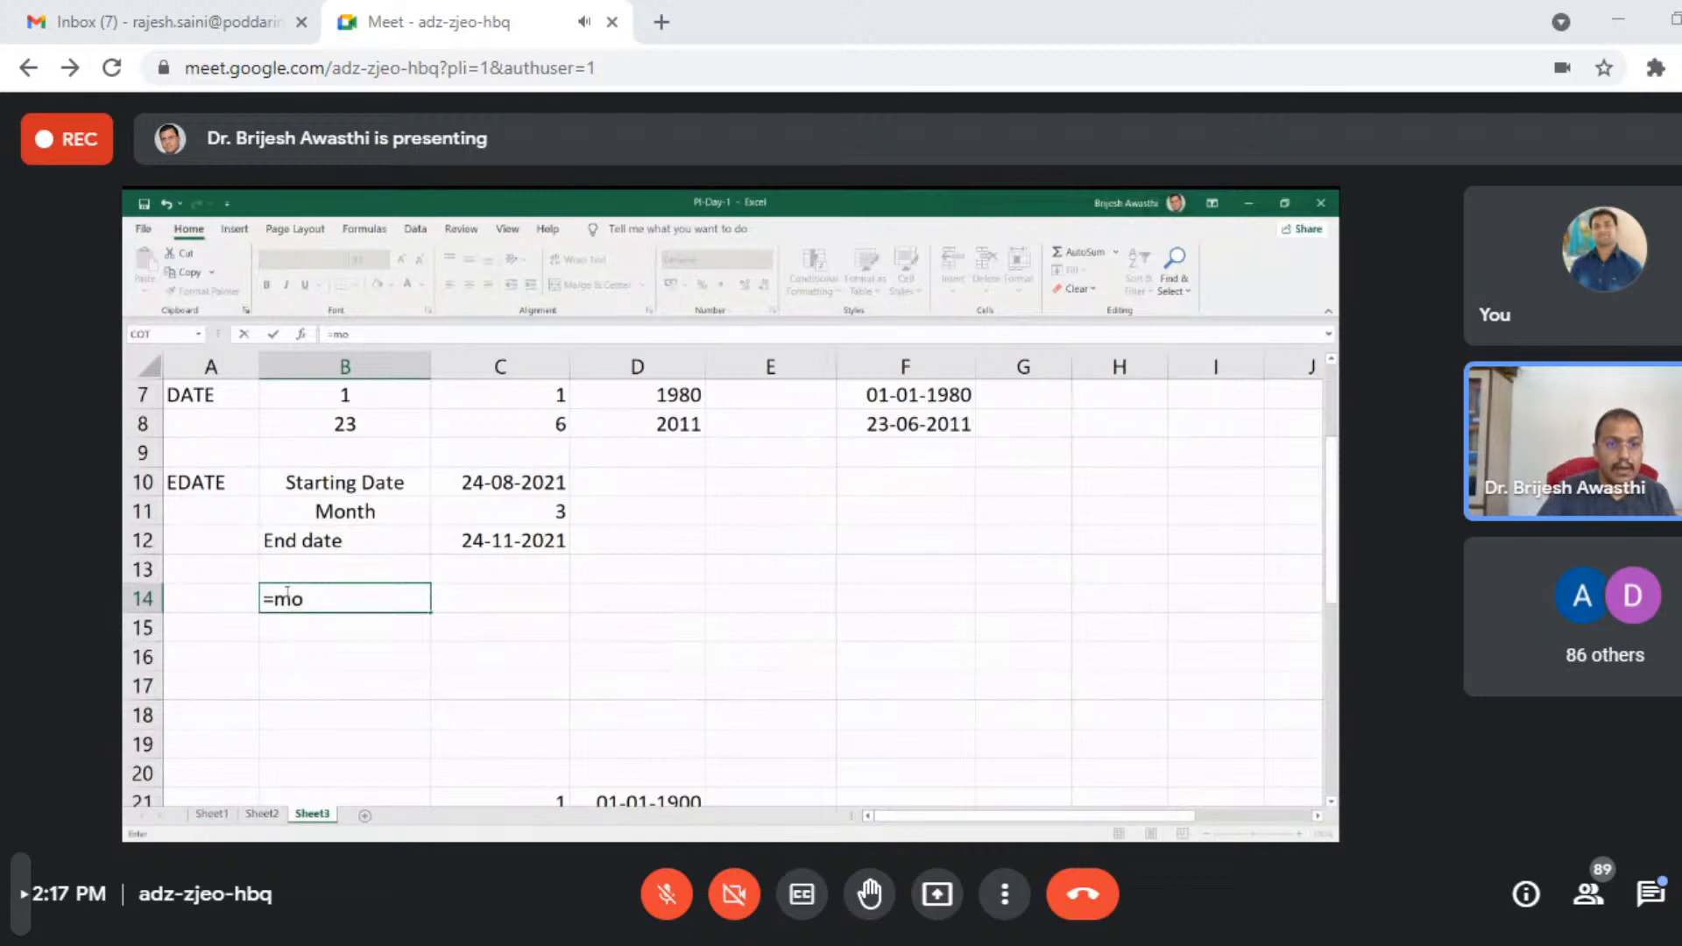
key("BackSpace")
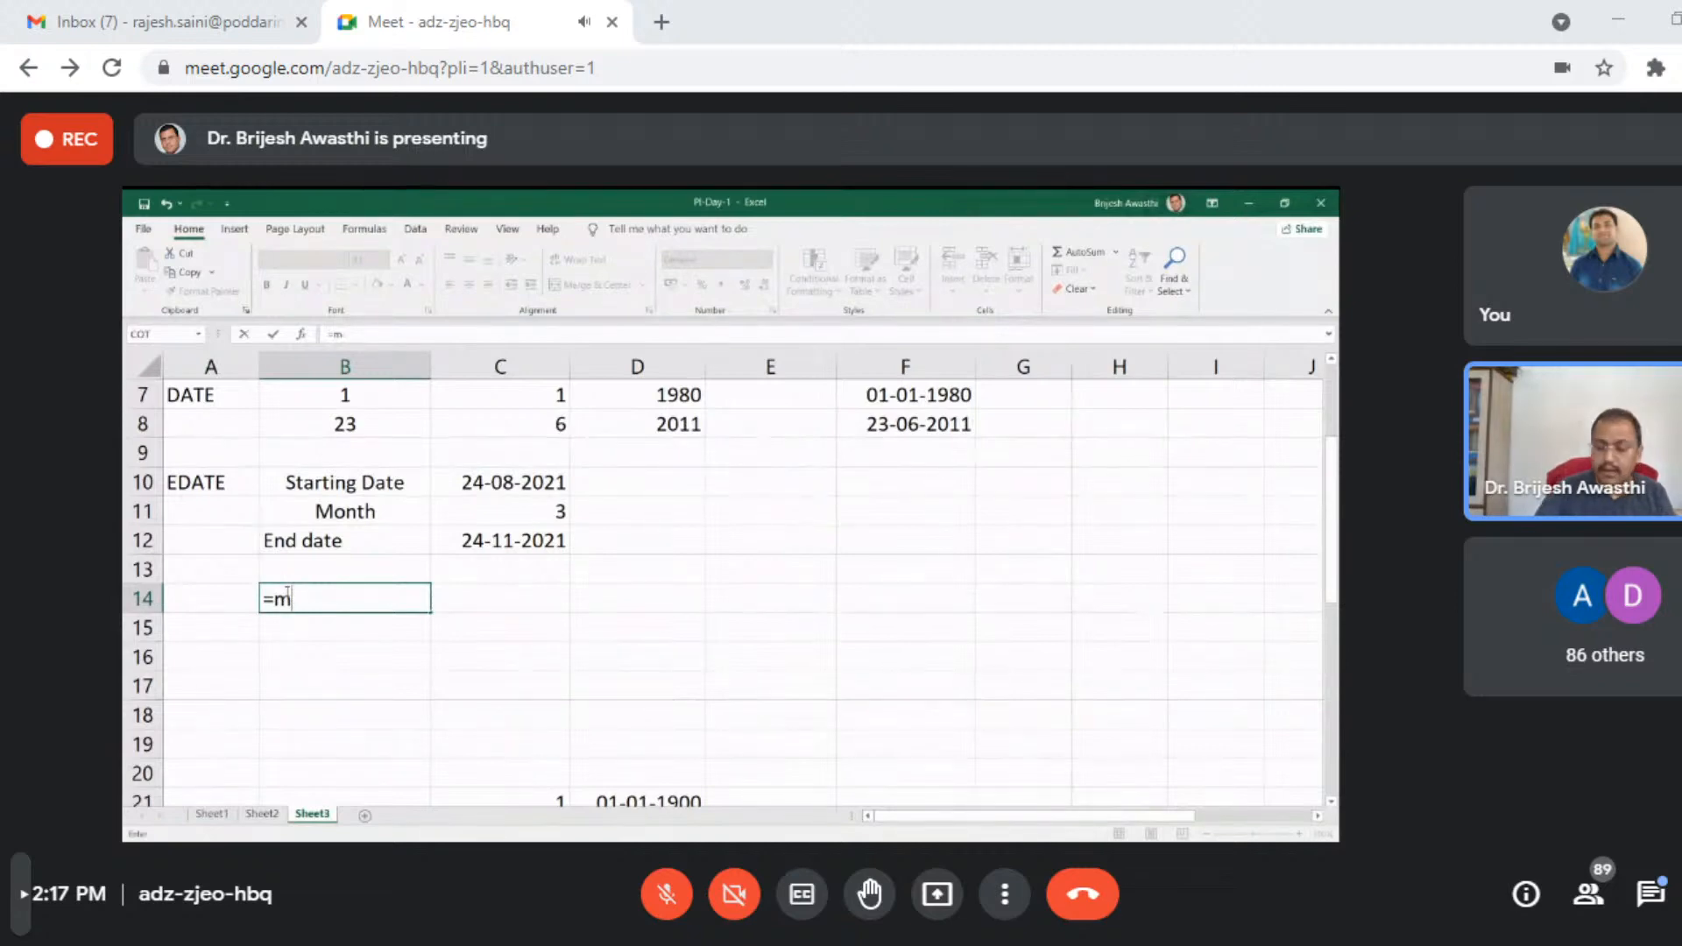
key("BackSpace")
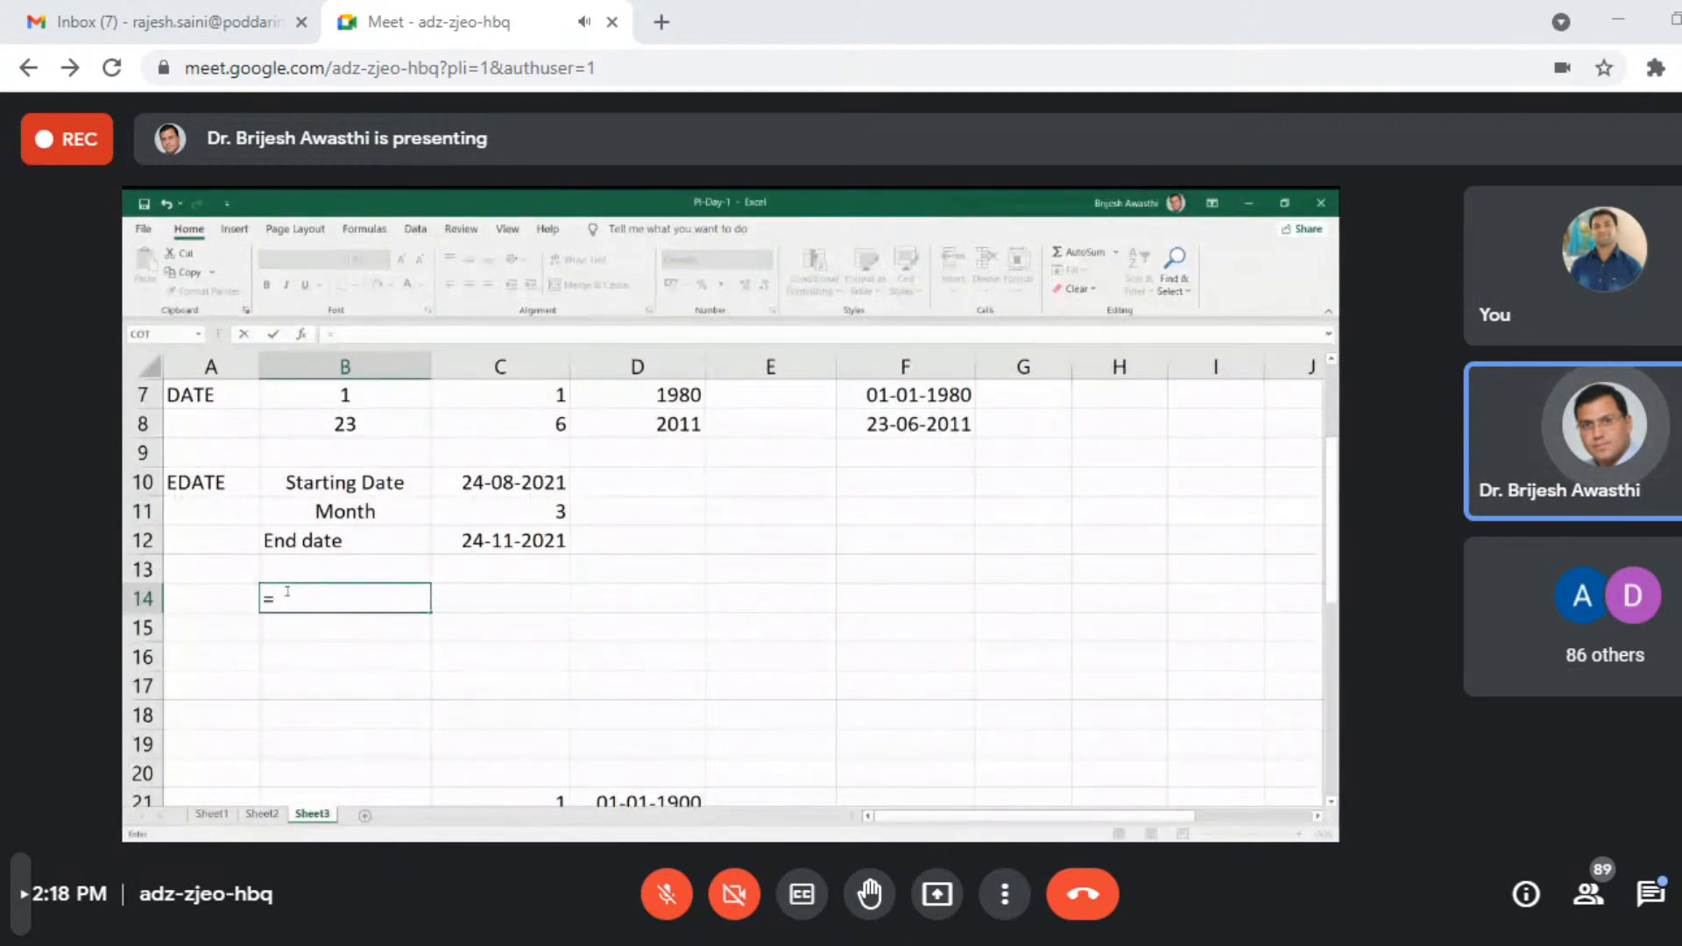
key("Up")
key("Down")
key("Down")
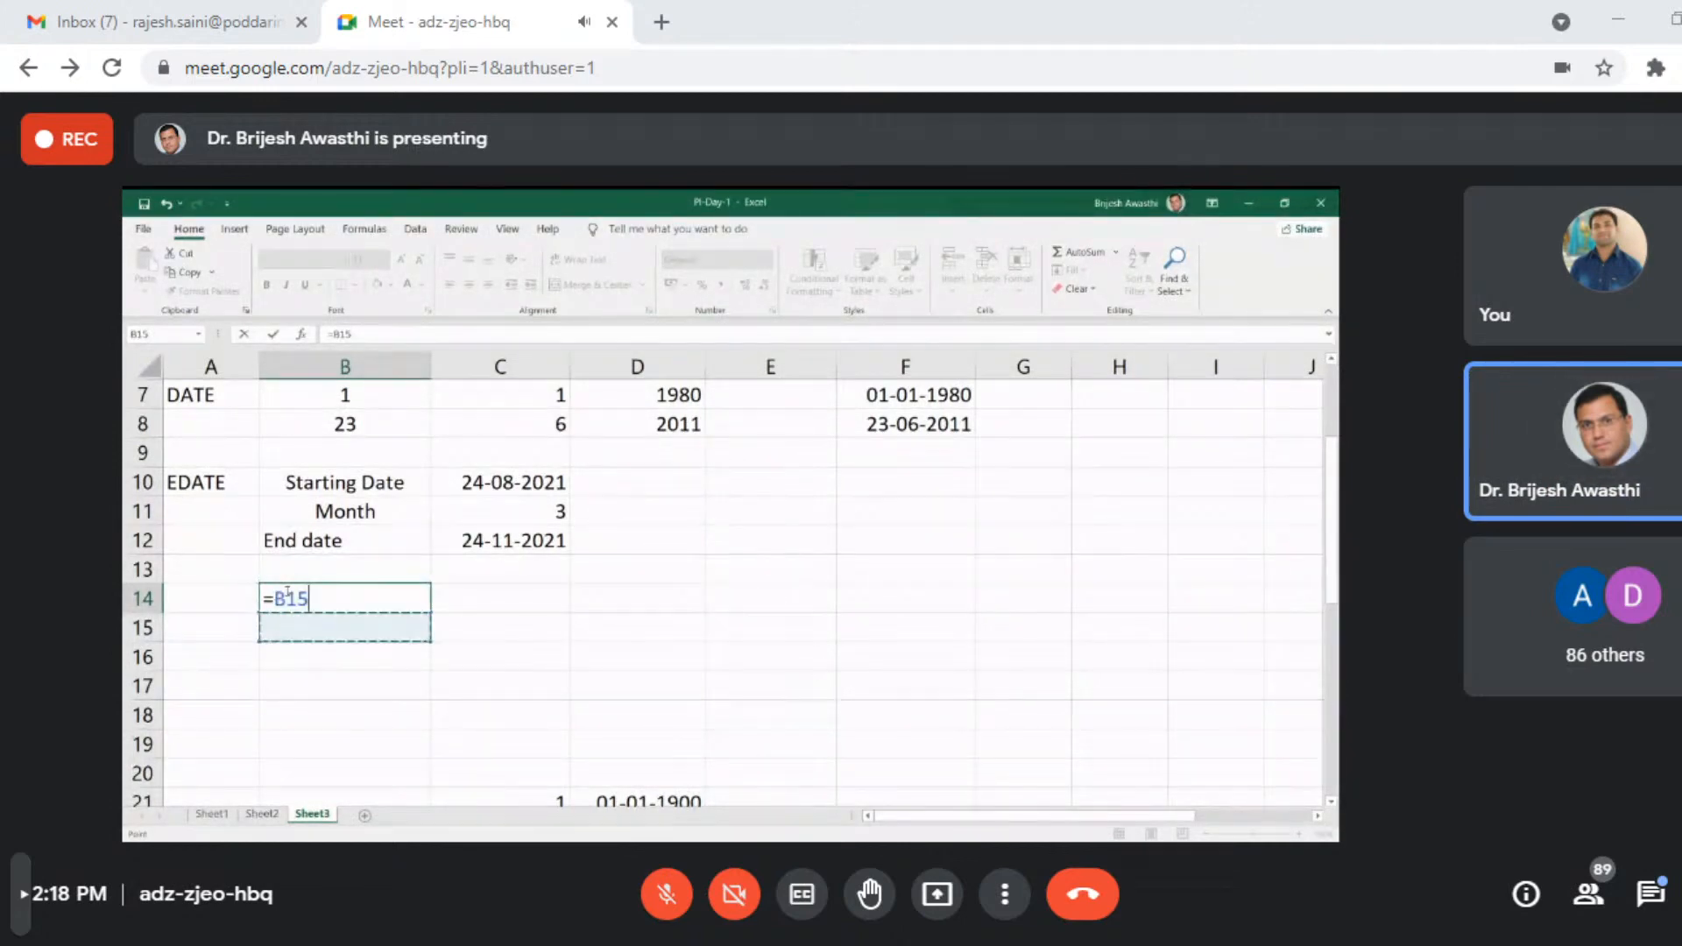
key("Up")
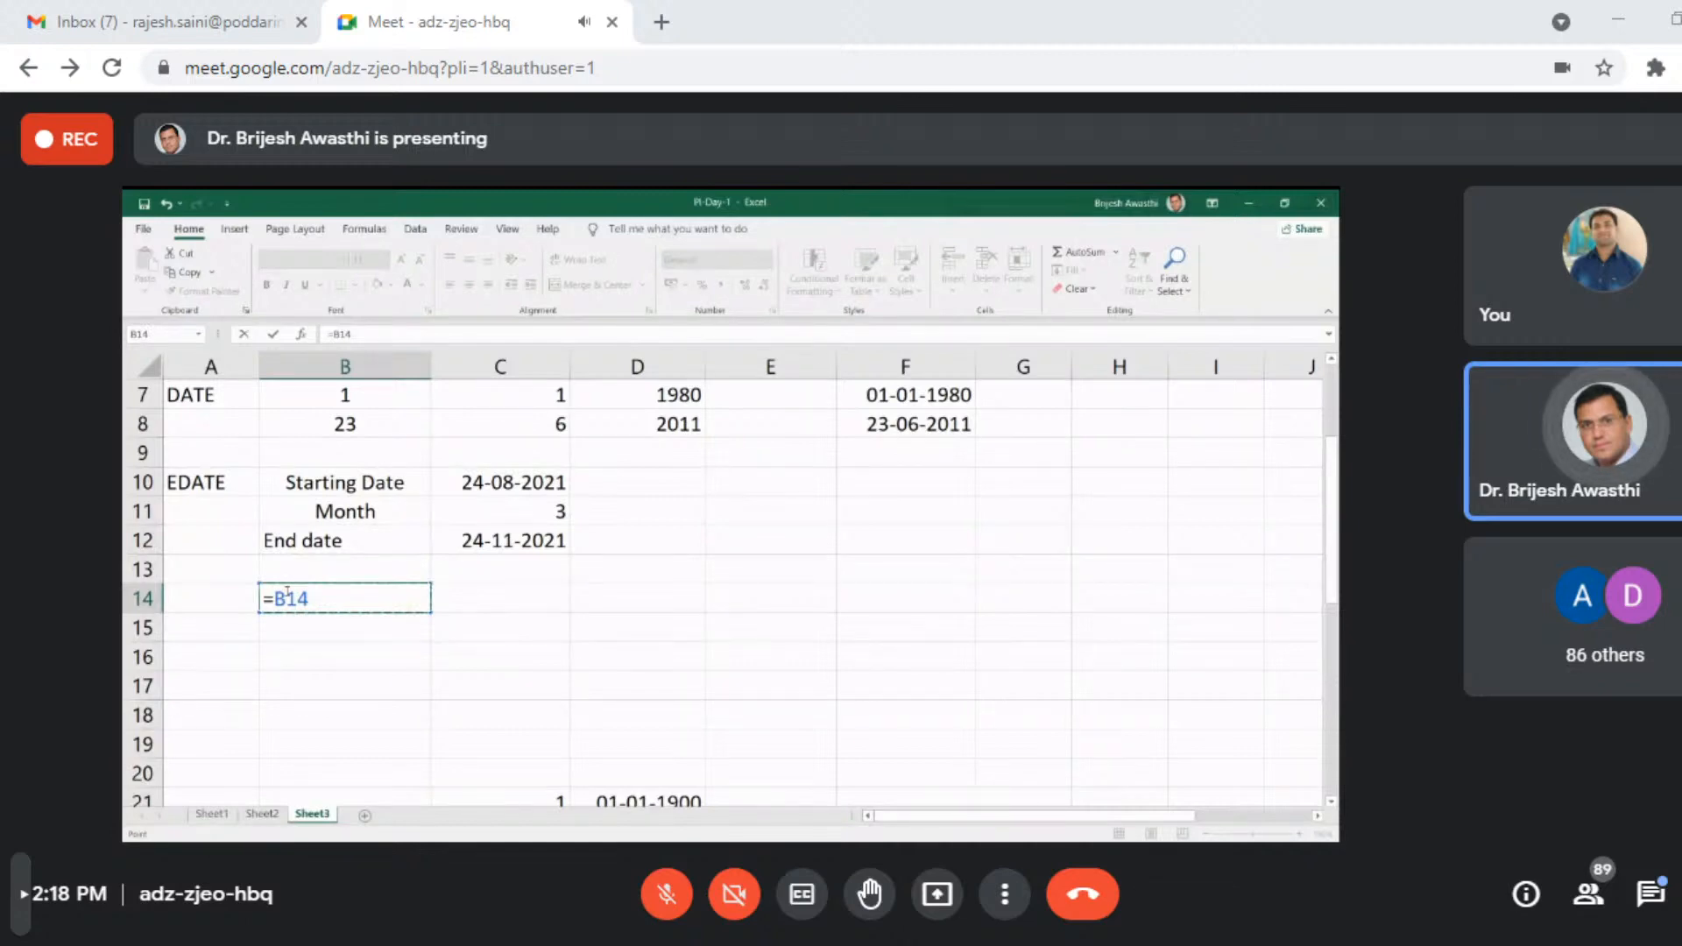
key("BackSpace")
- Complete the formula in cell B14 as =EOMONTH(C10,C11), using the starting date and the month count
type("EOMONTH(")
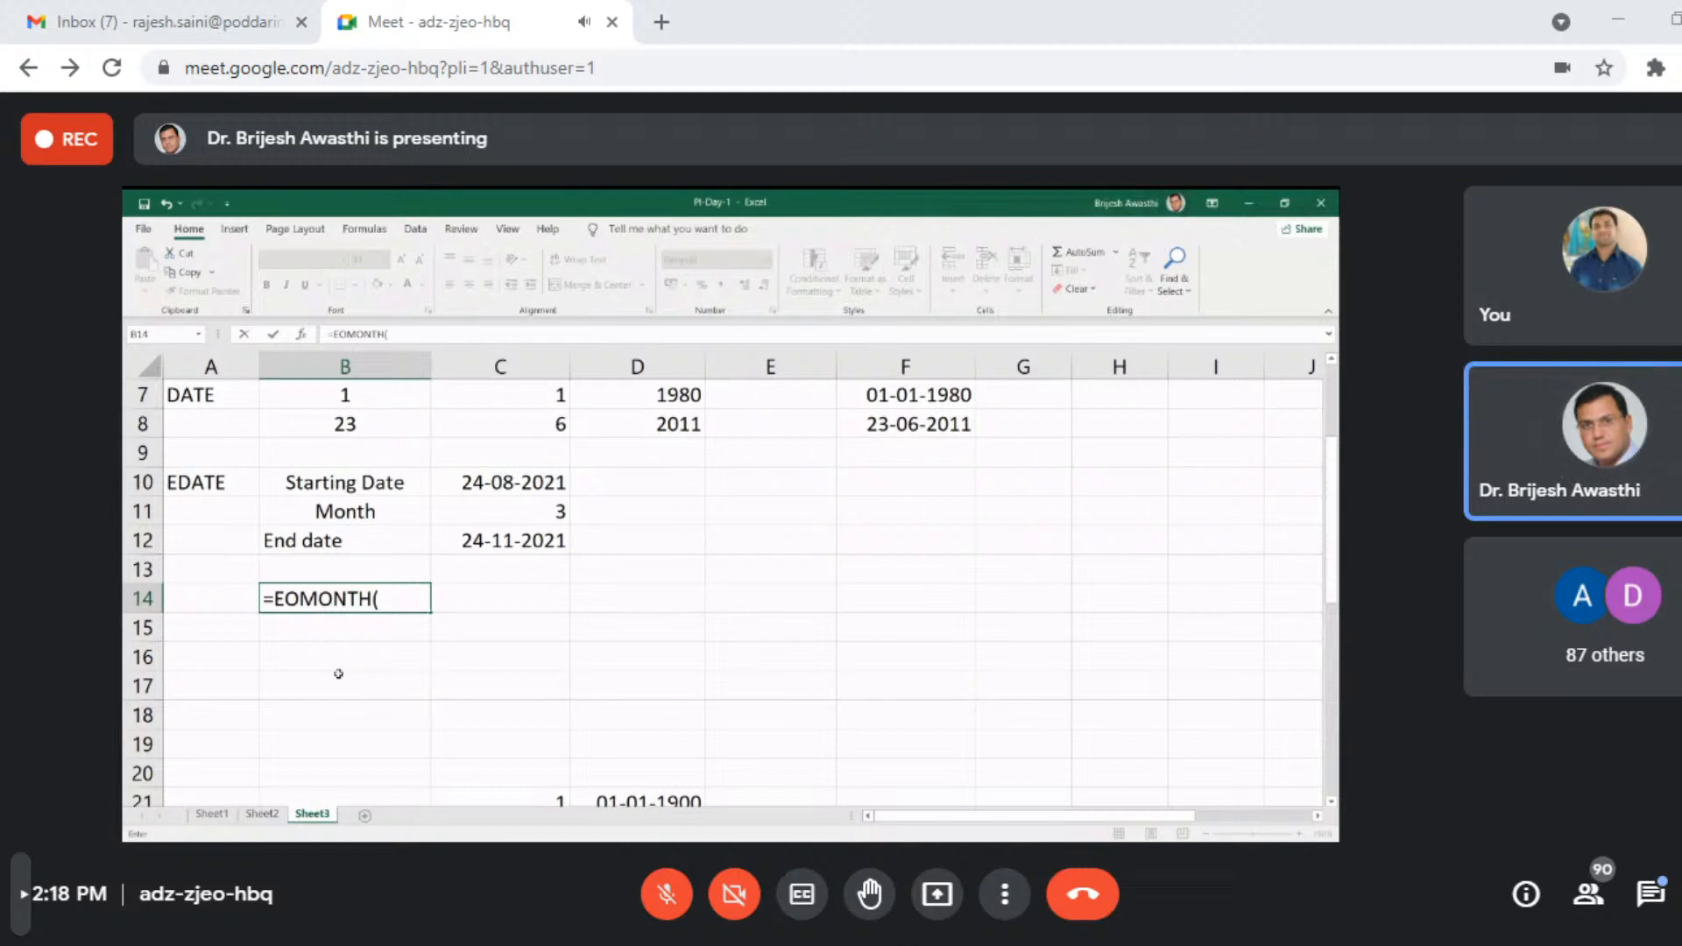
left_click(513, 482)
type(",")
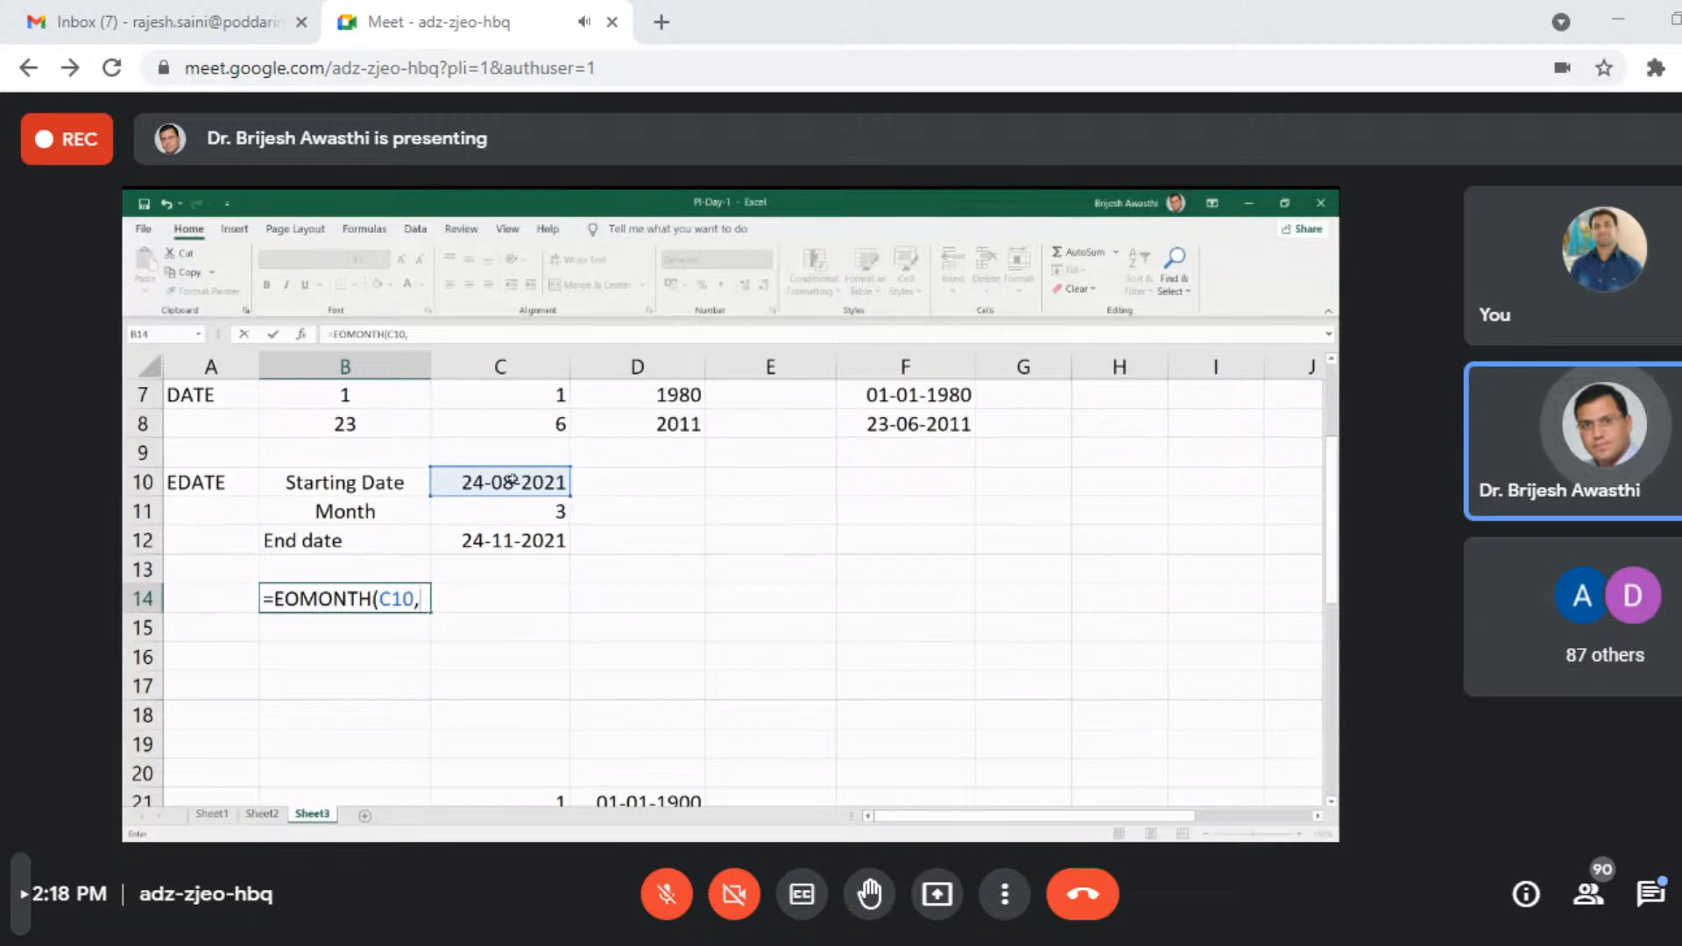
left_click(544, 510)
key("Return")
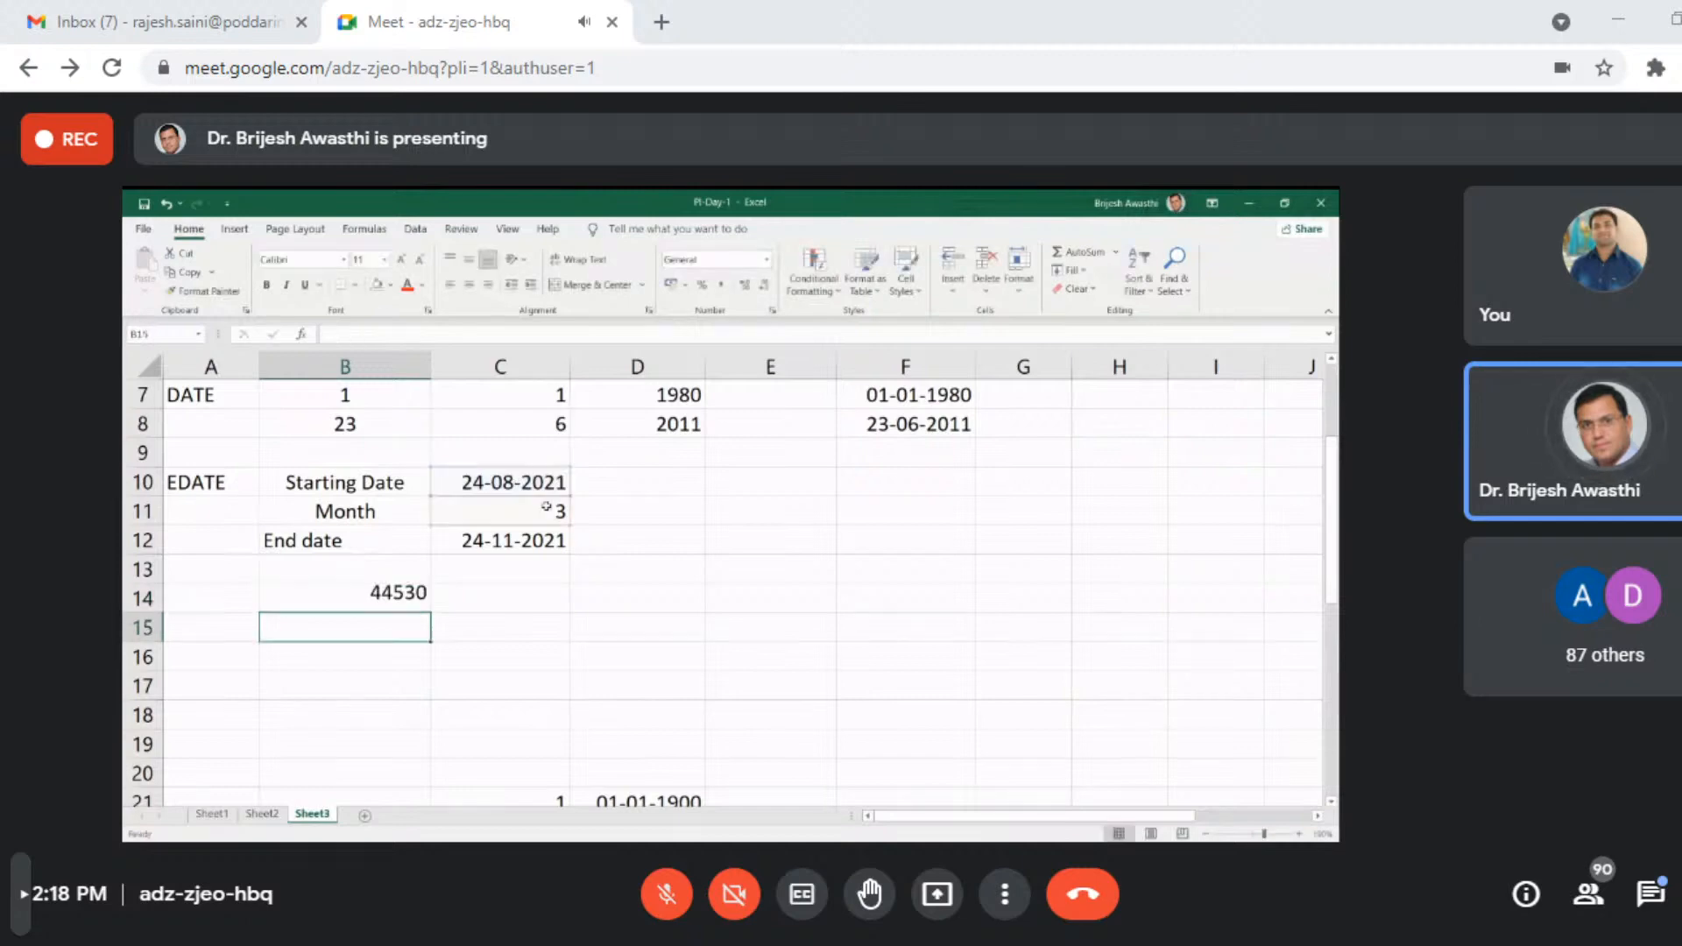
- Format the EOMONTH result in cell B14 as Short Date
left_click(418, 601)
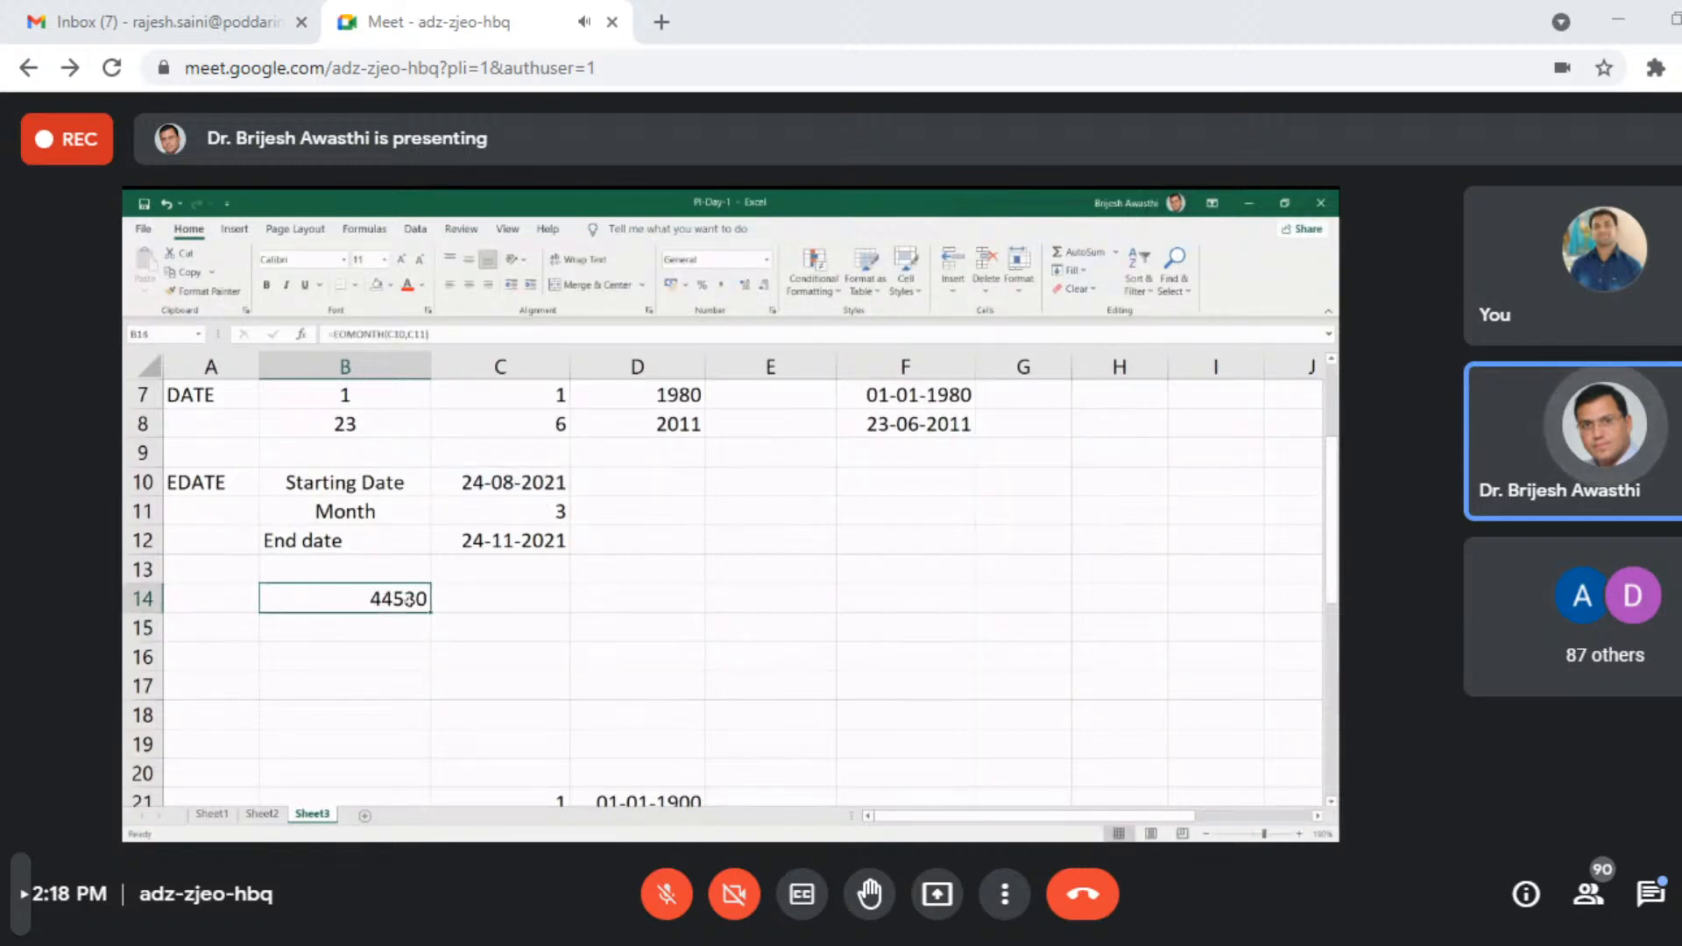
left_click(765, 262)
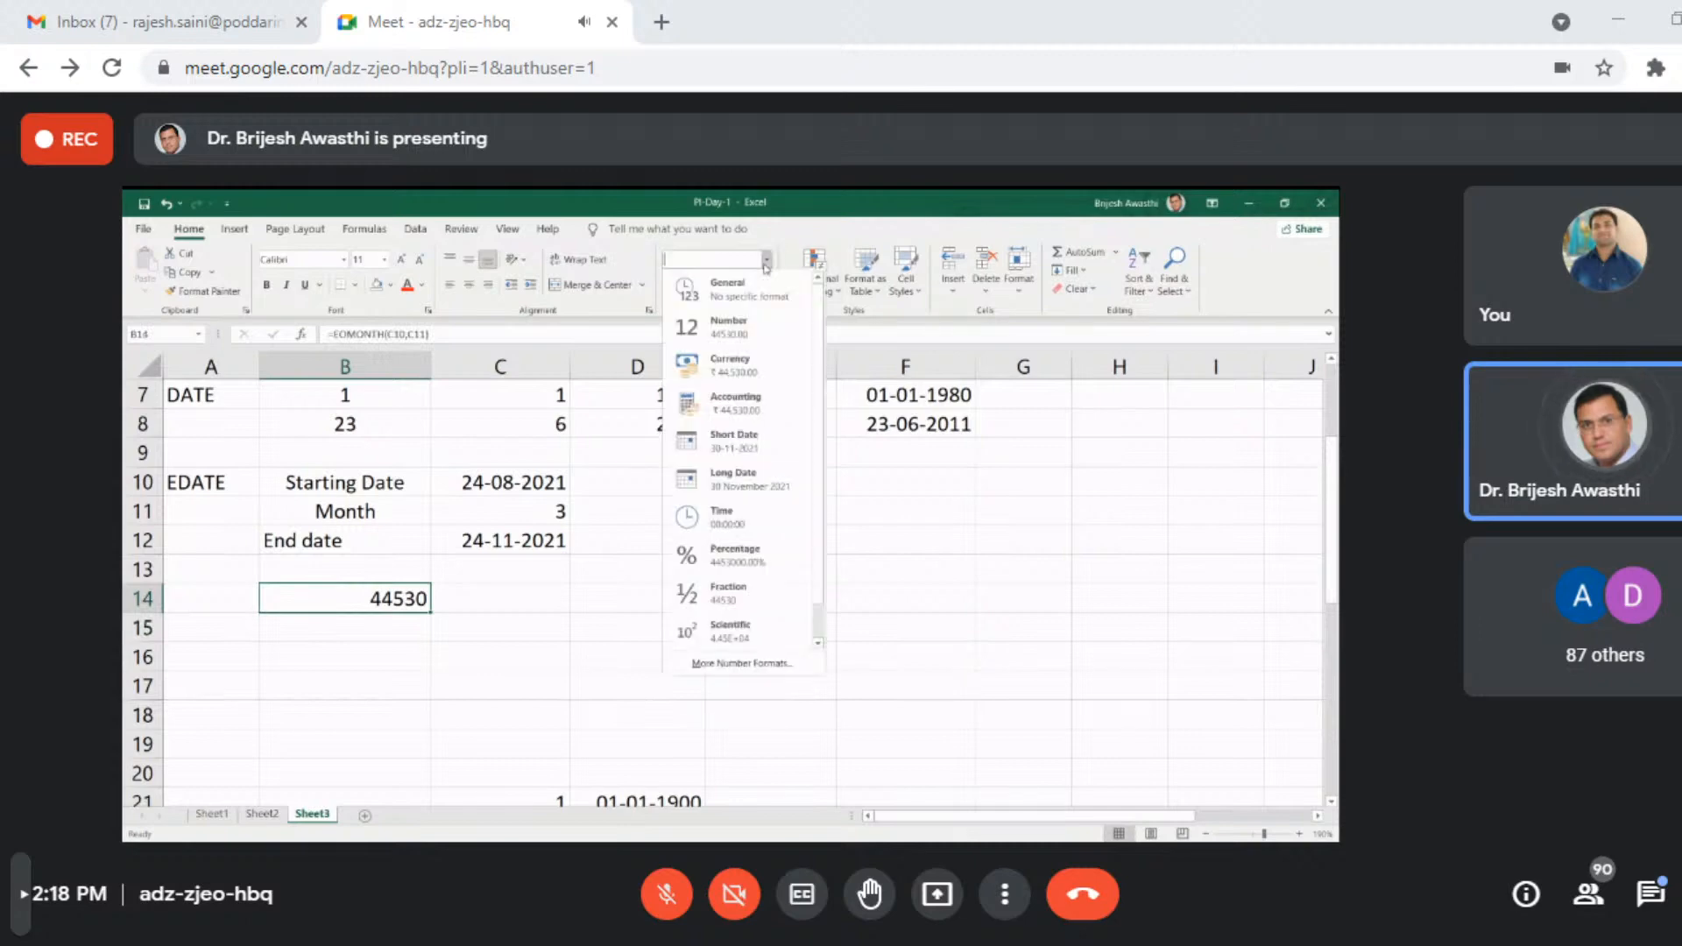
left_click(745, 452)
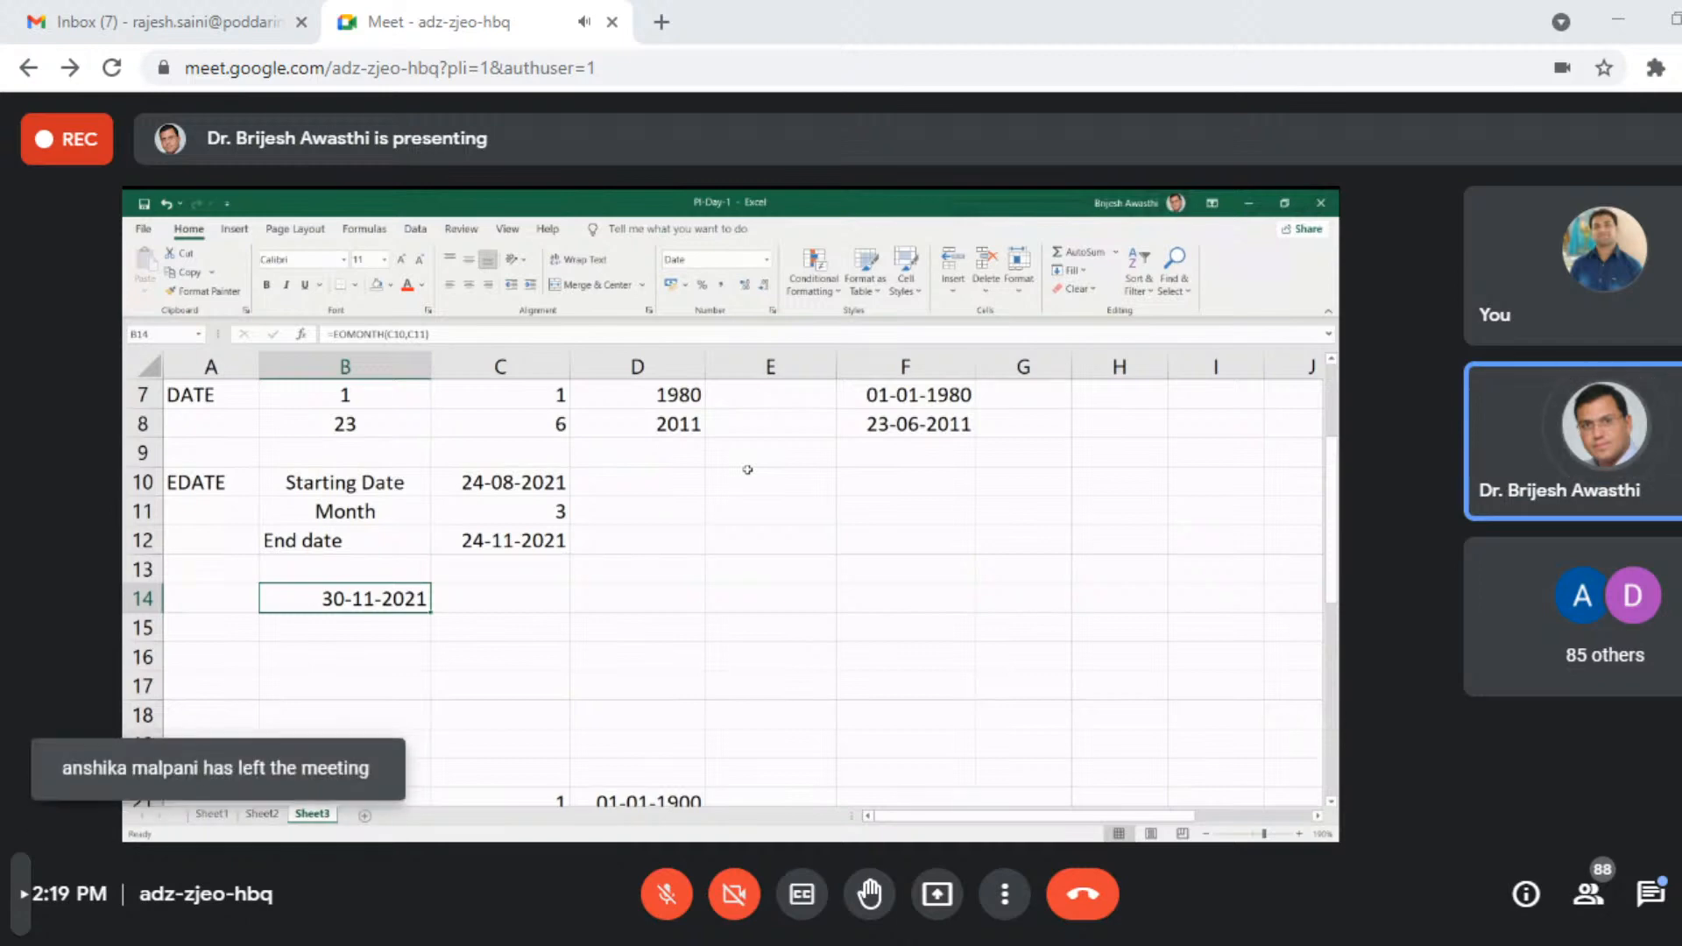
- Move the EOMONTH formula from cell B14 to cell C14
key("ctrl+c")
left_click(551, 597)
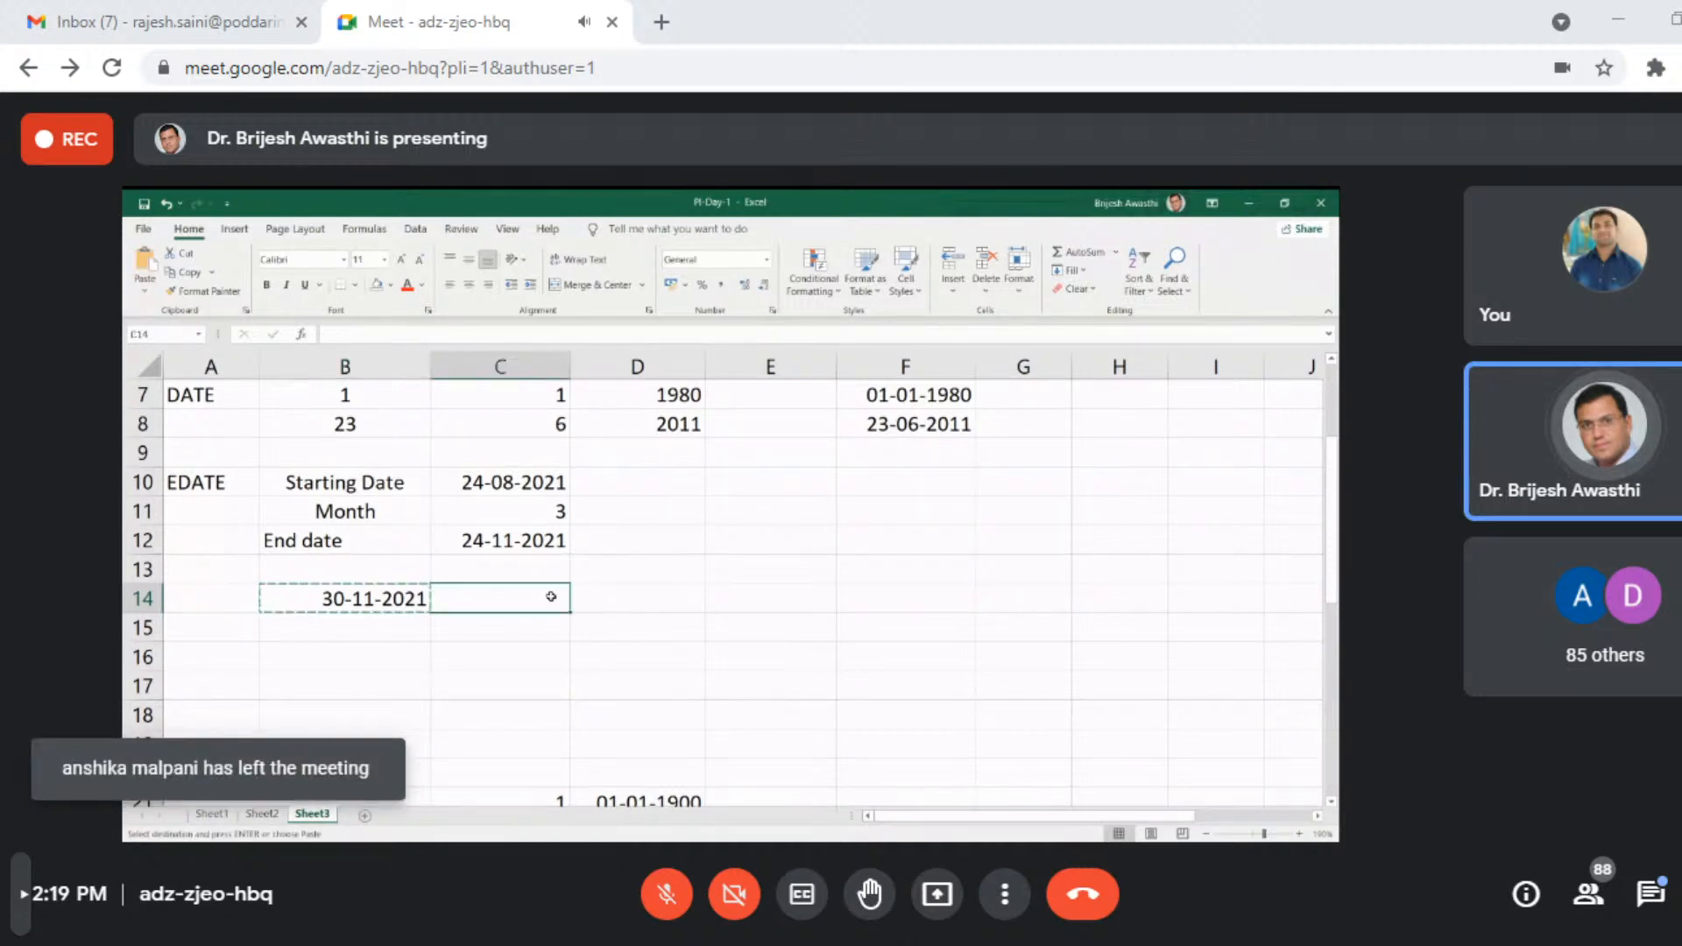
key("ctrl+v")
- Label cell B14 Payment Date
left_click(351, 600)
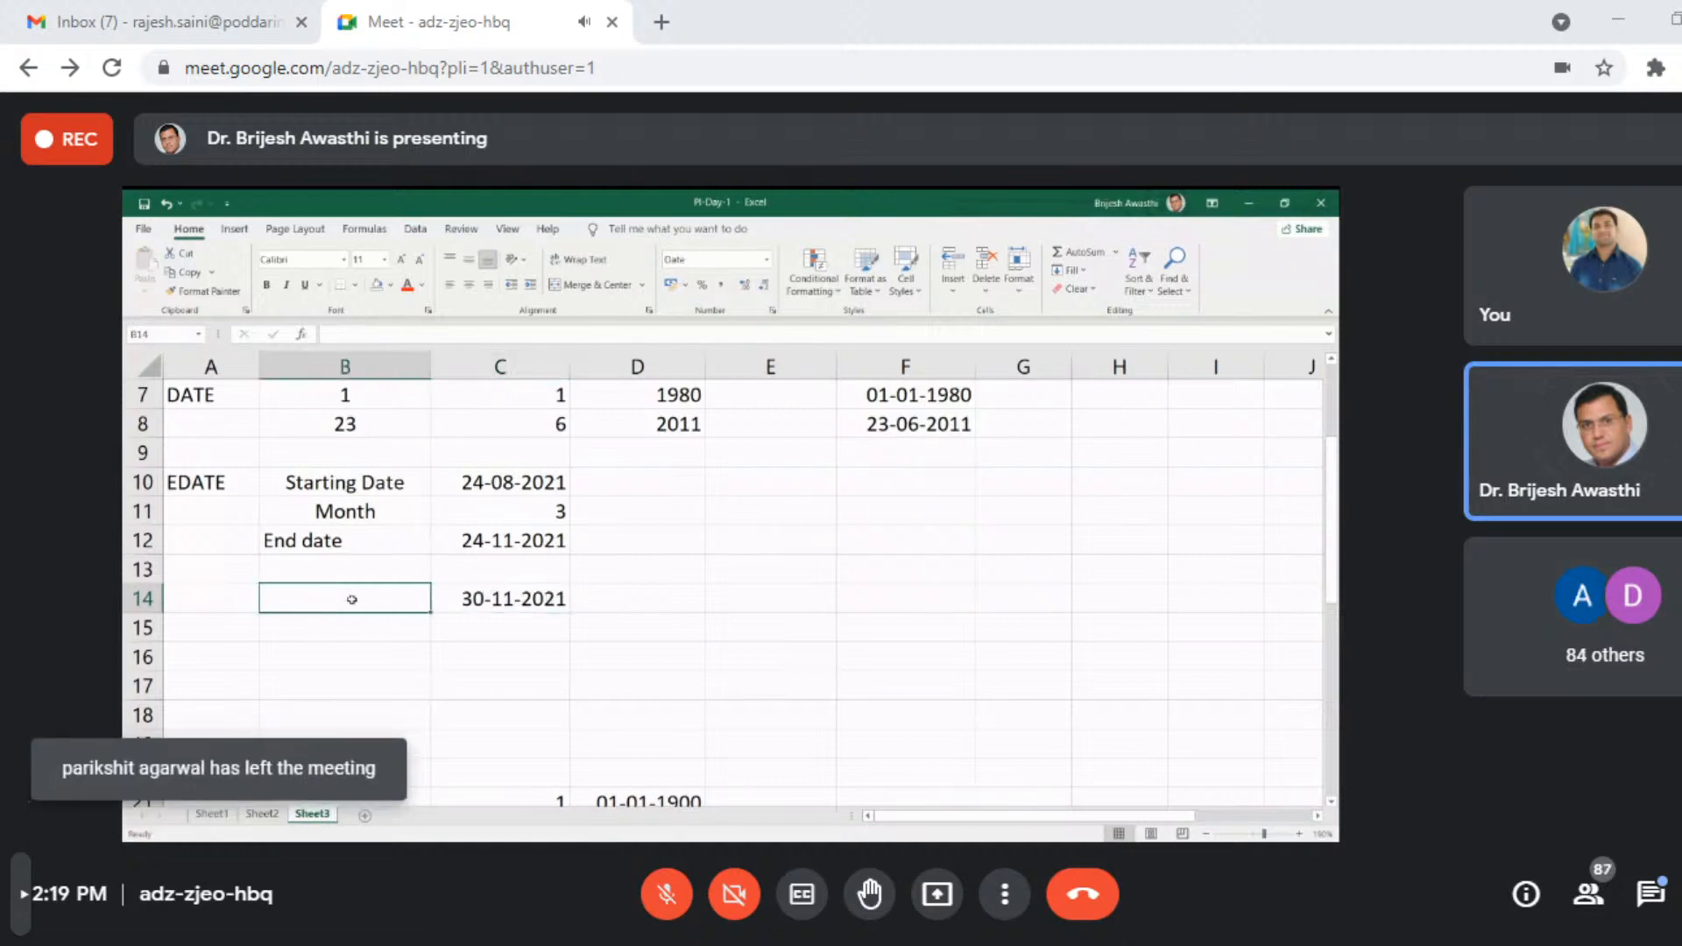
type("Pat")
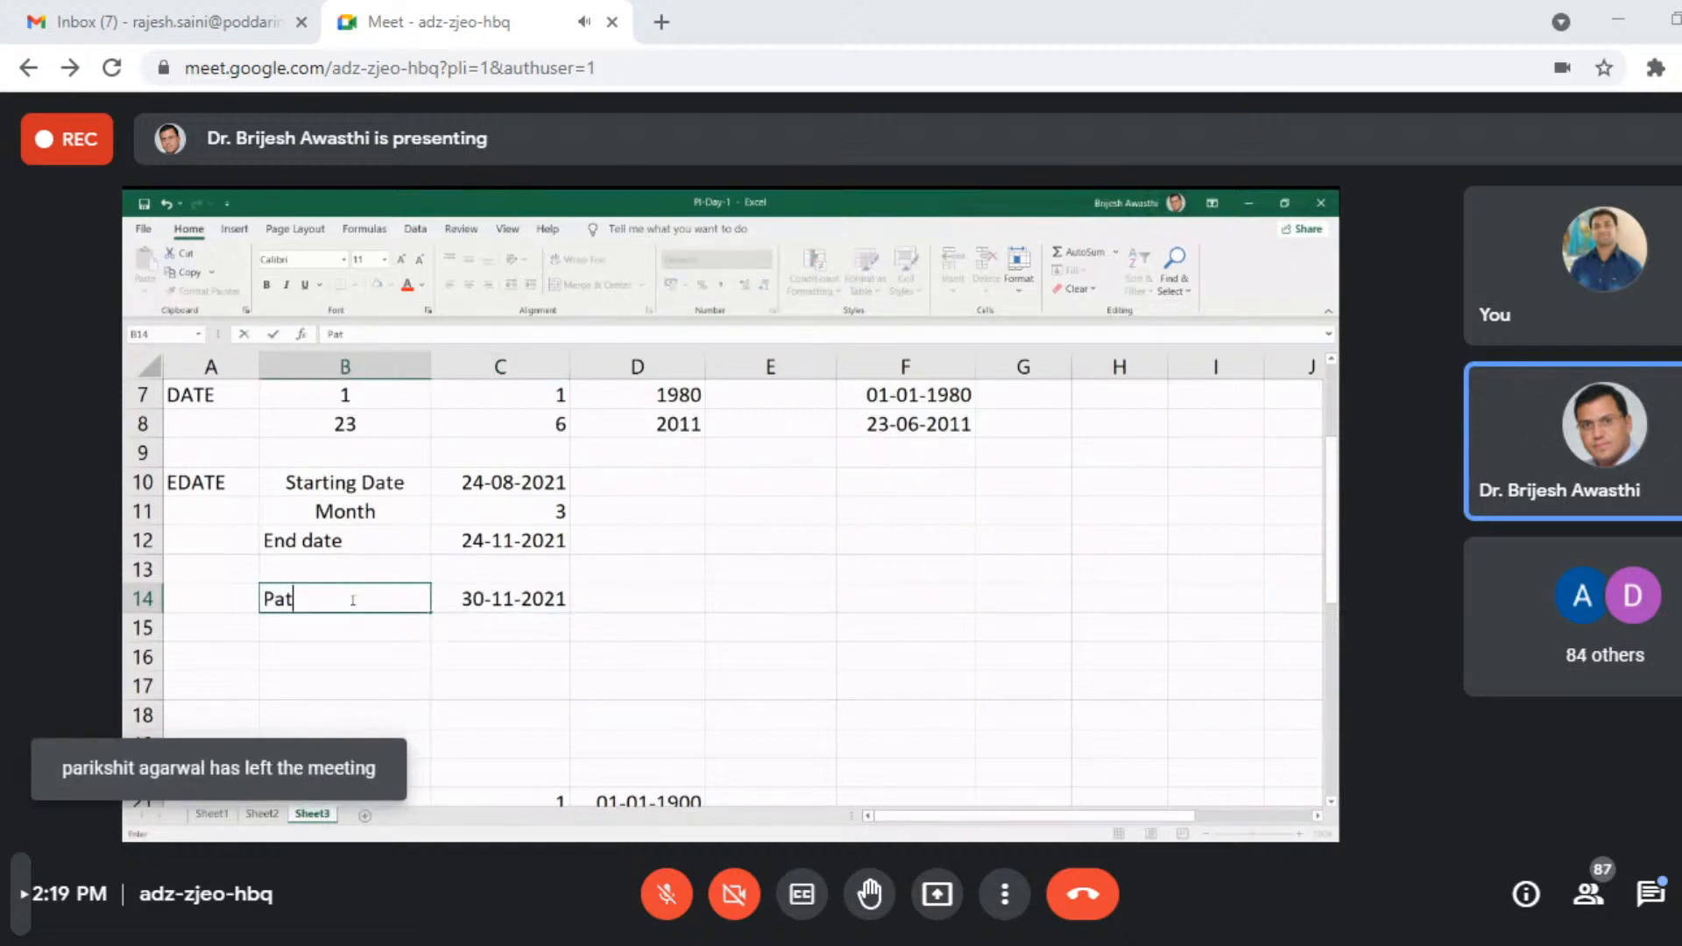
key("BackSpace")
type("yment")
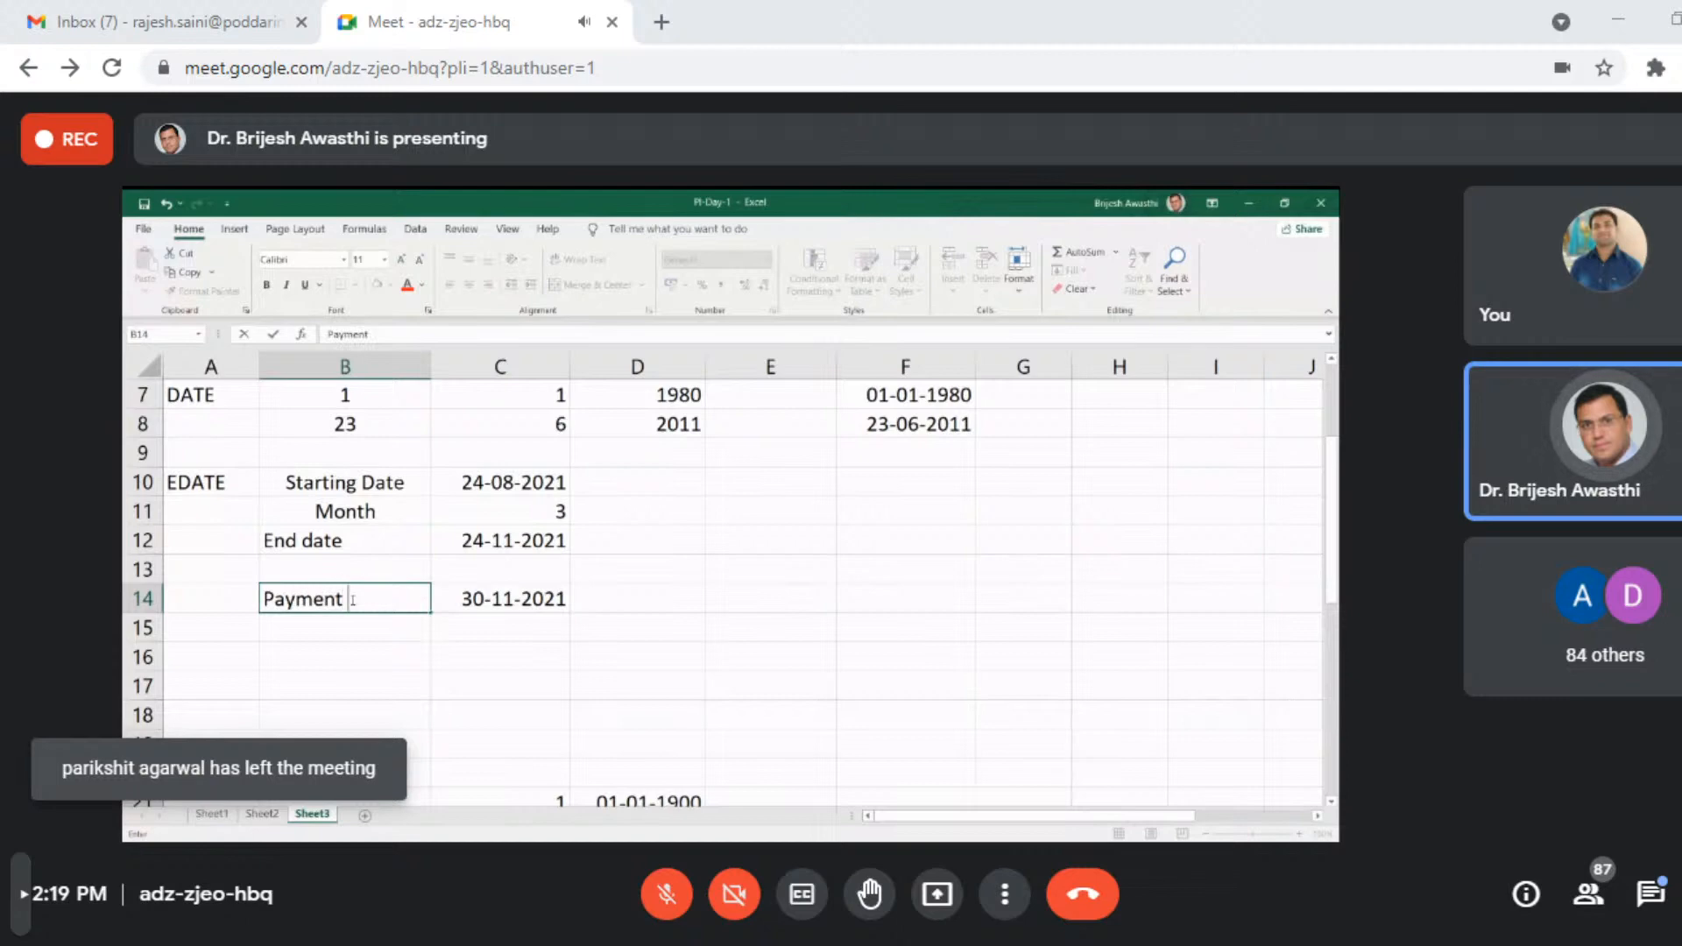
type(" Date")
key("Return")
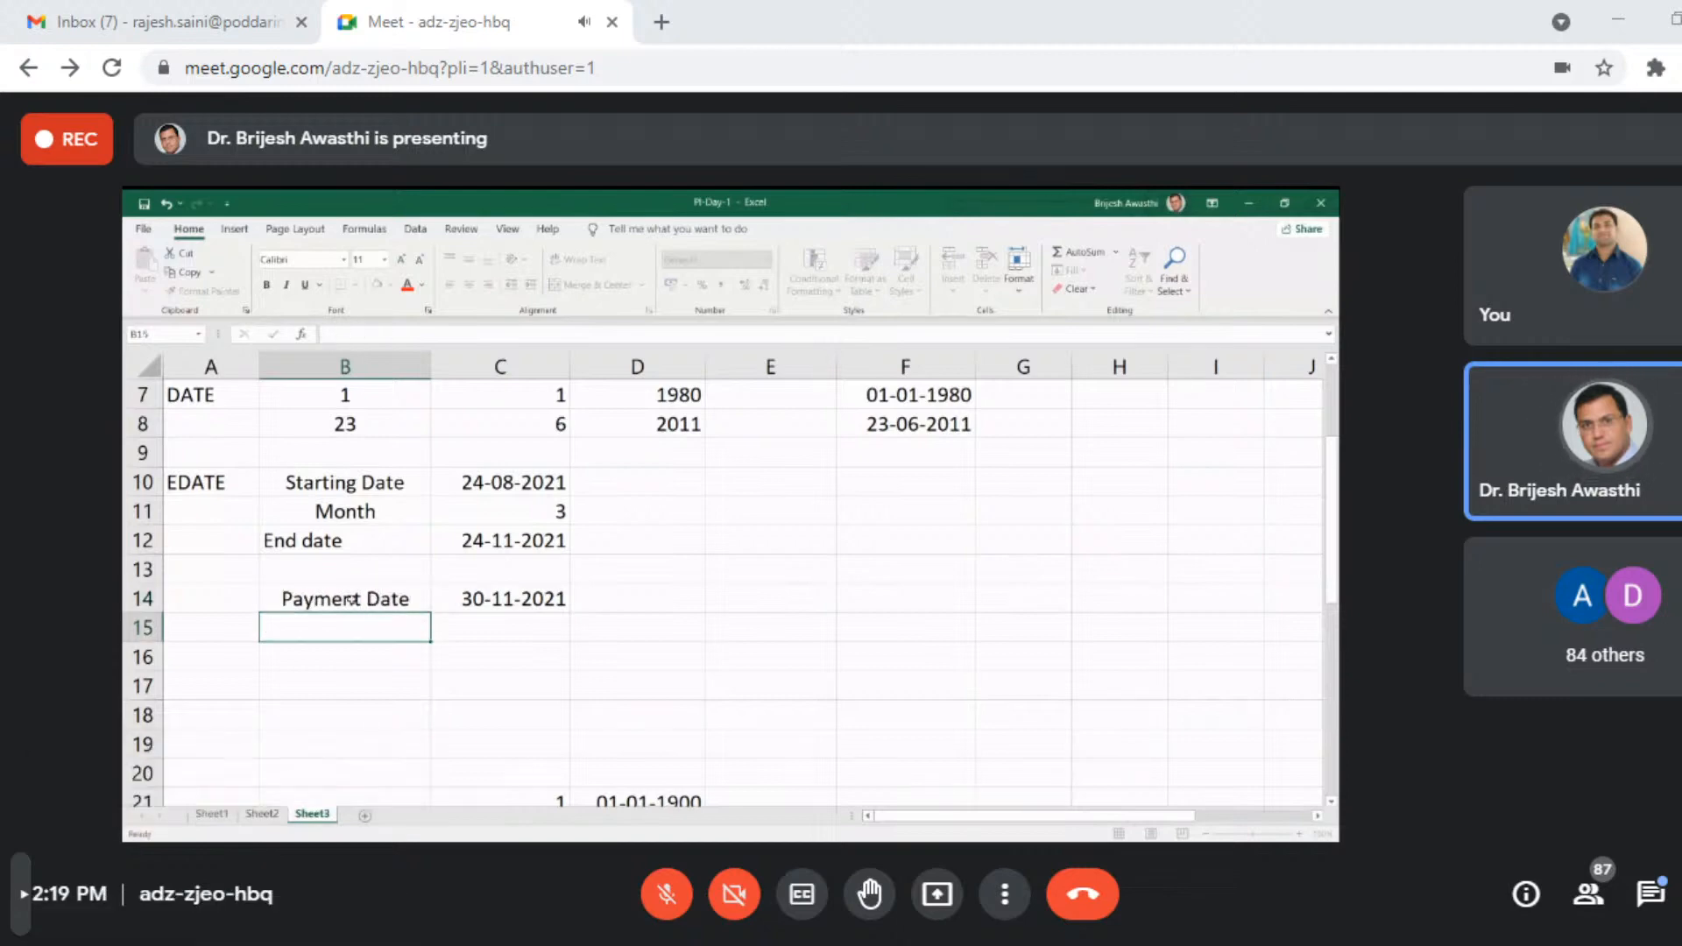
left_click(455, 680)
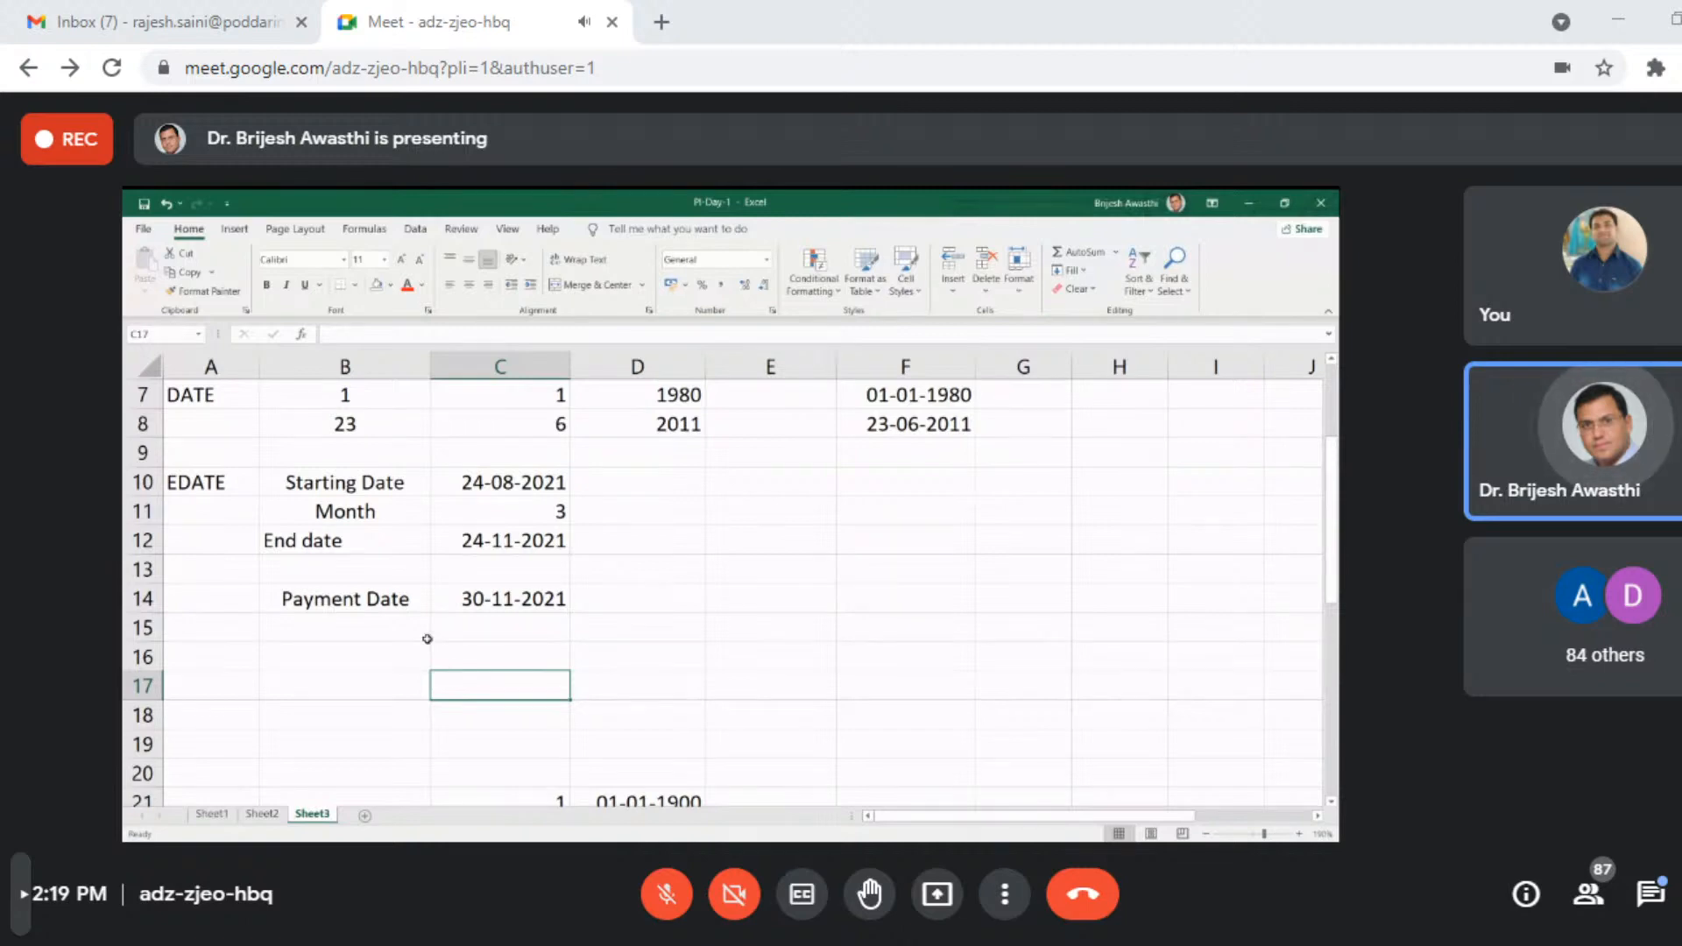
scroll(432, 639, "down", 6)
scroll(439, 593, "up", 2)
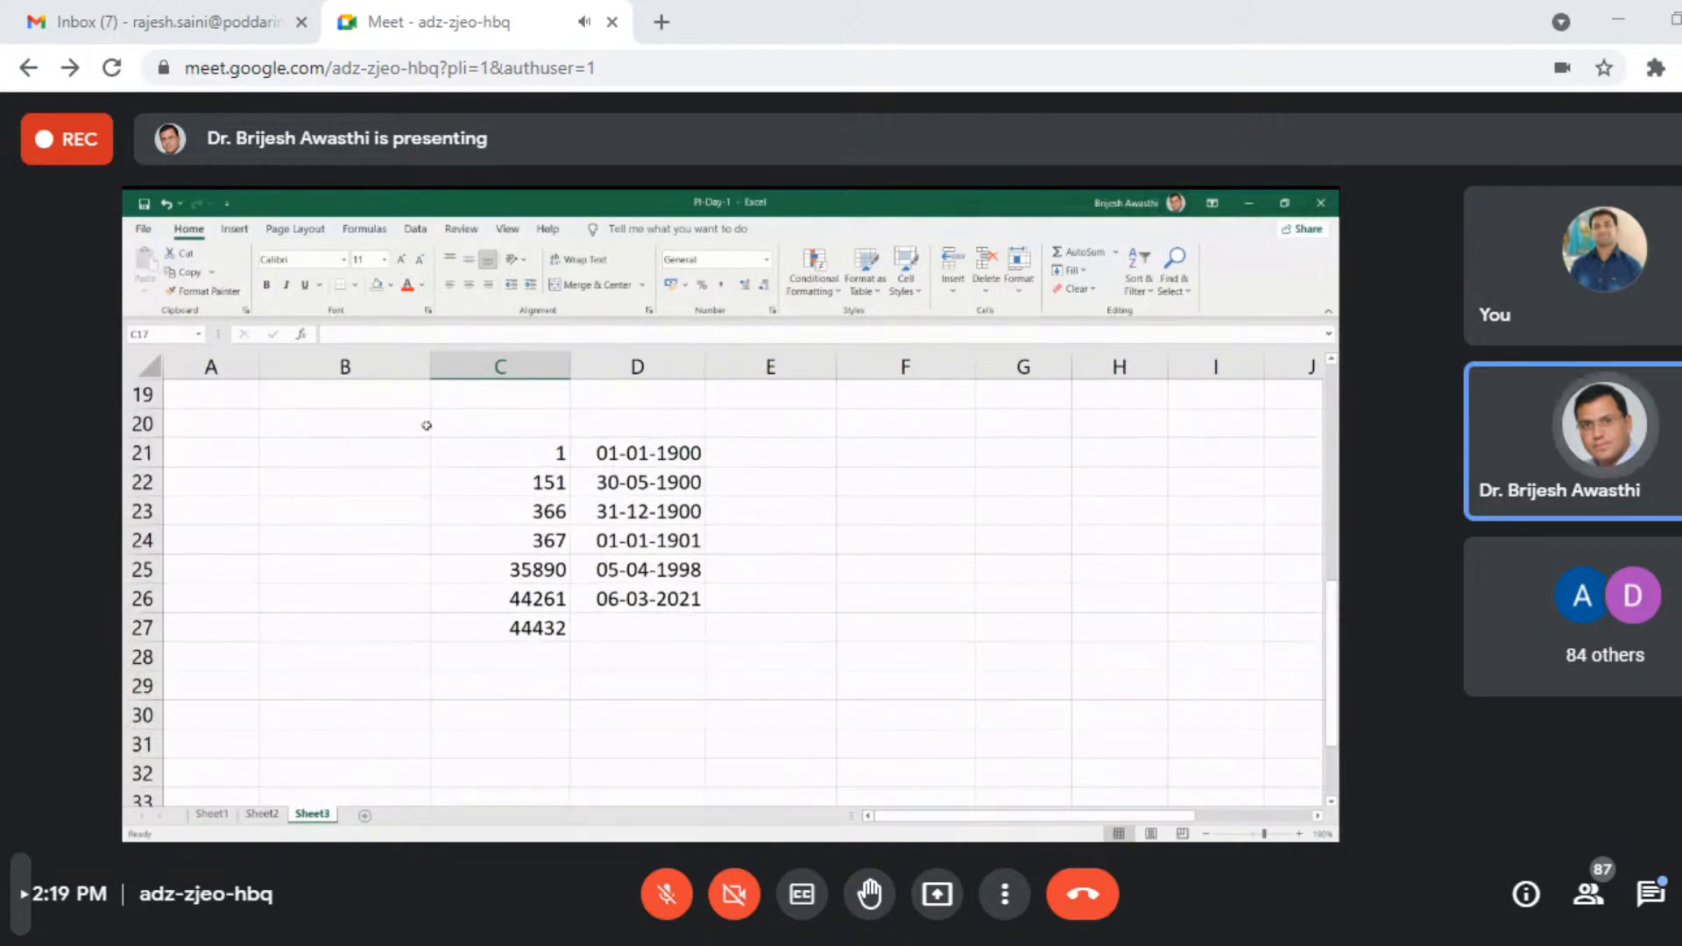
- Clear the serial numbers and dates from the range B20:E28
left_click_drag(412, 417, 762, 661)
key("Delete")
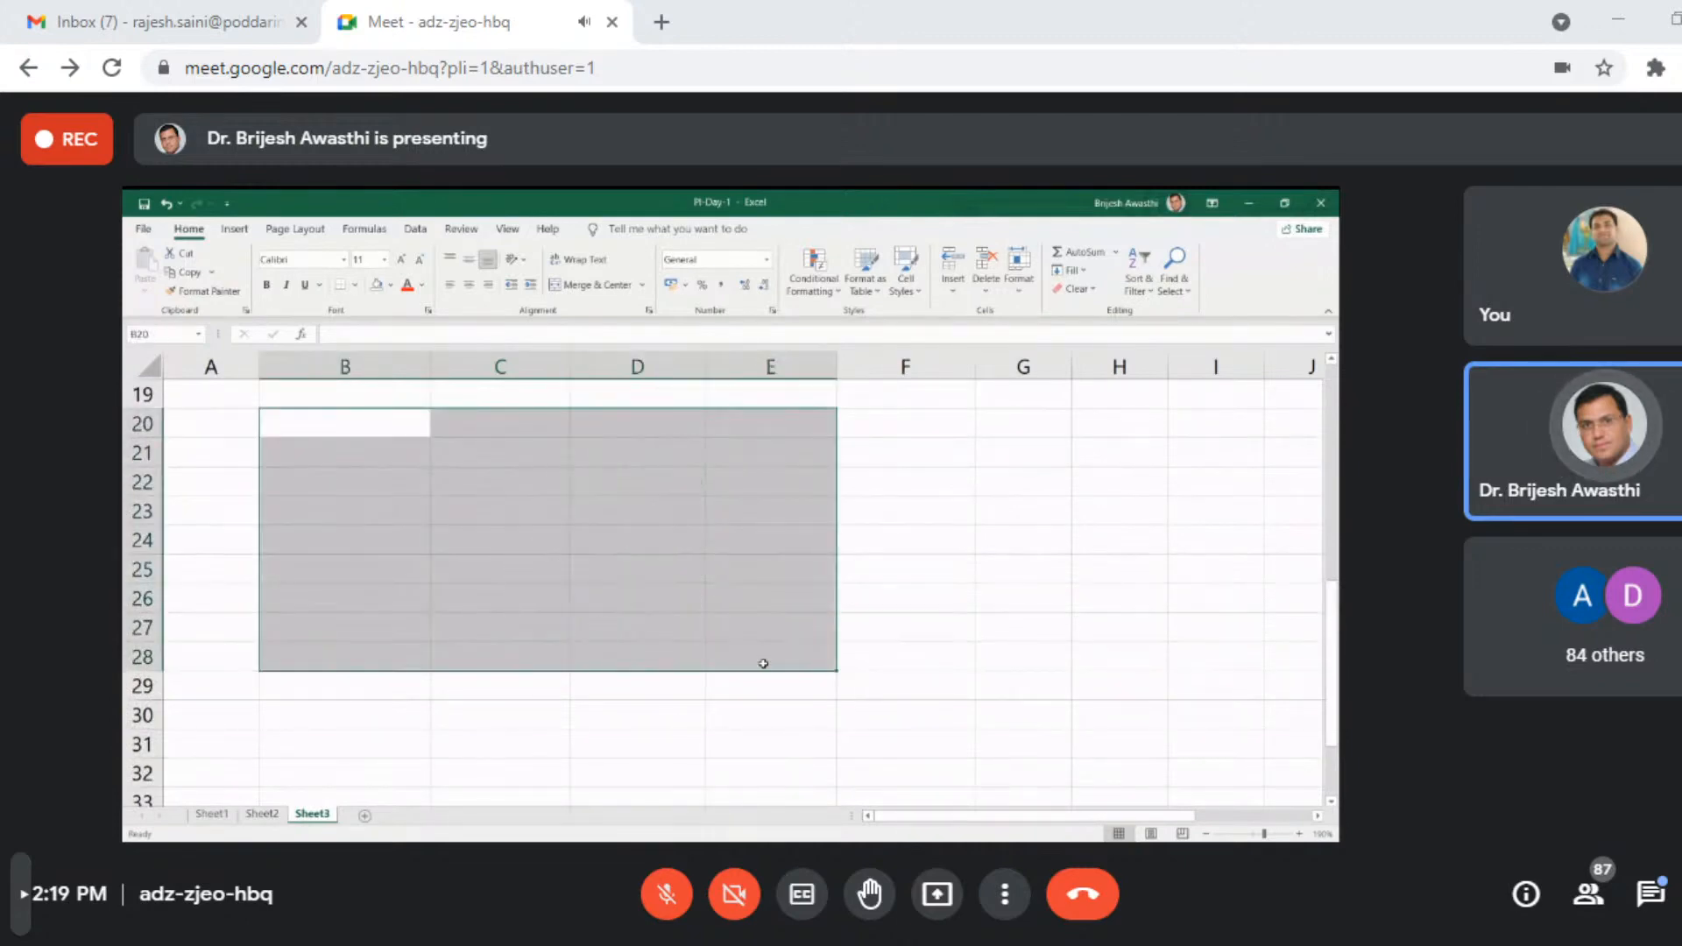
left_click(684, 617)
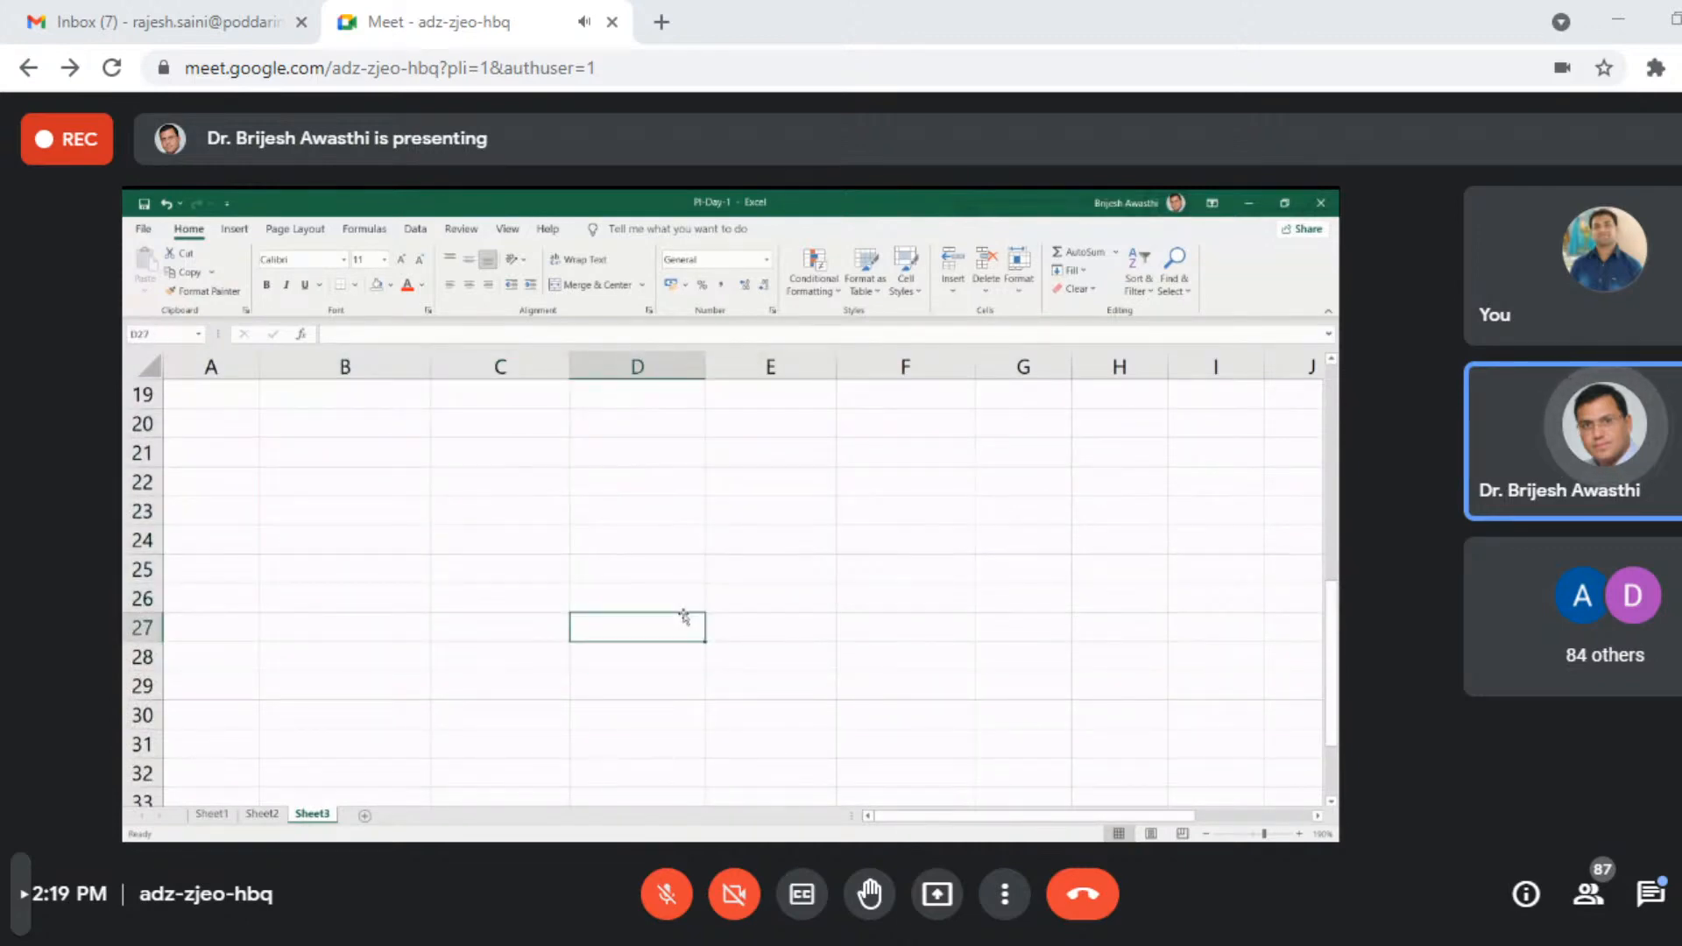
- Label cell B20 Starting date
left_click(329, 424)
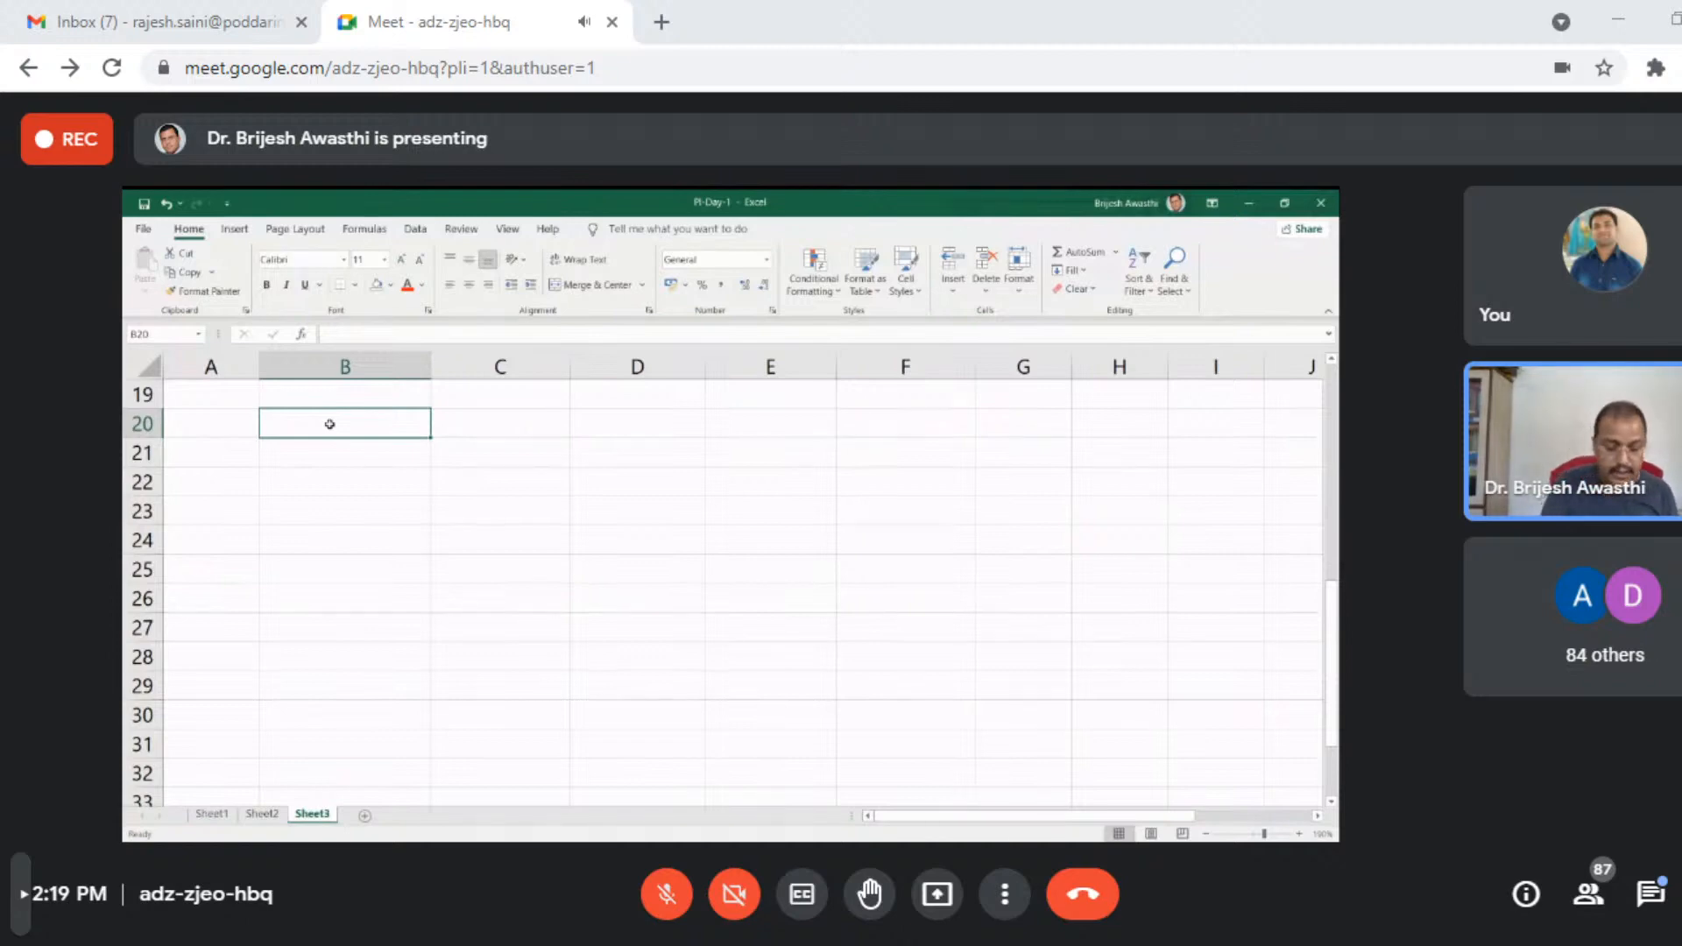
type("Startin")
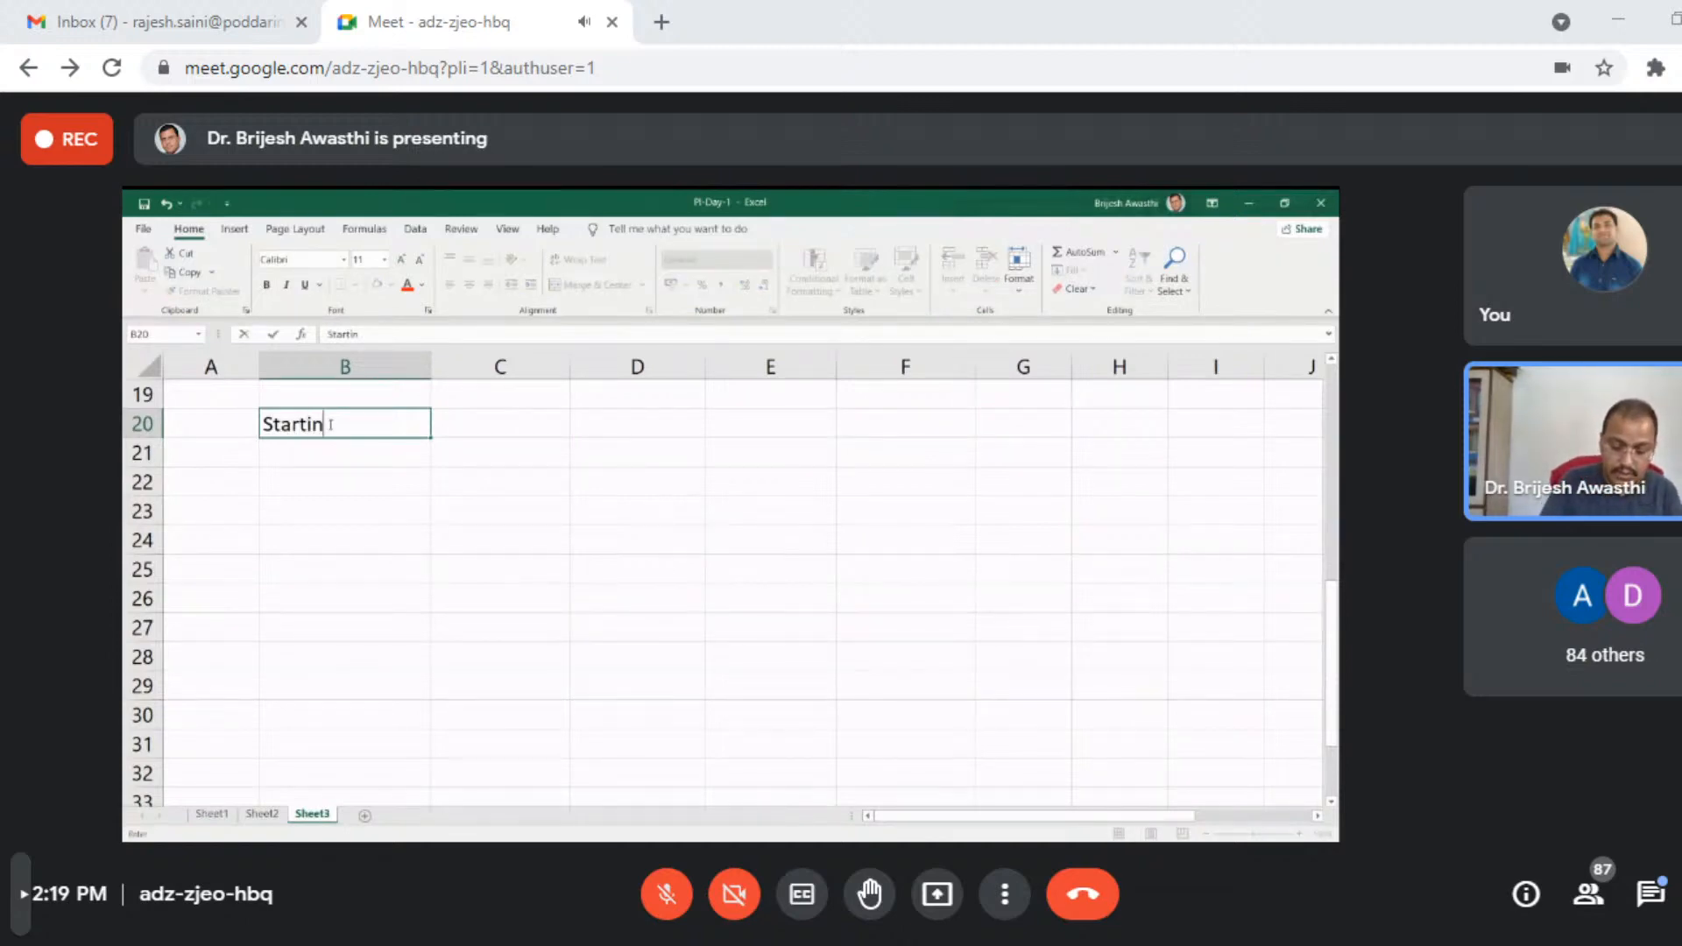
type("g date")
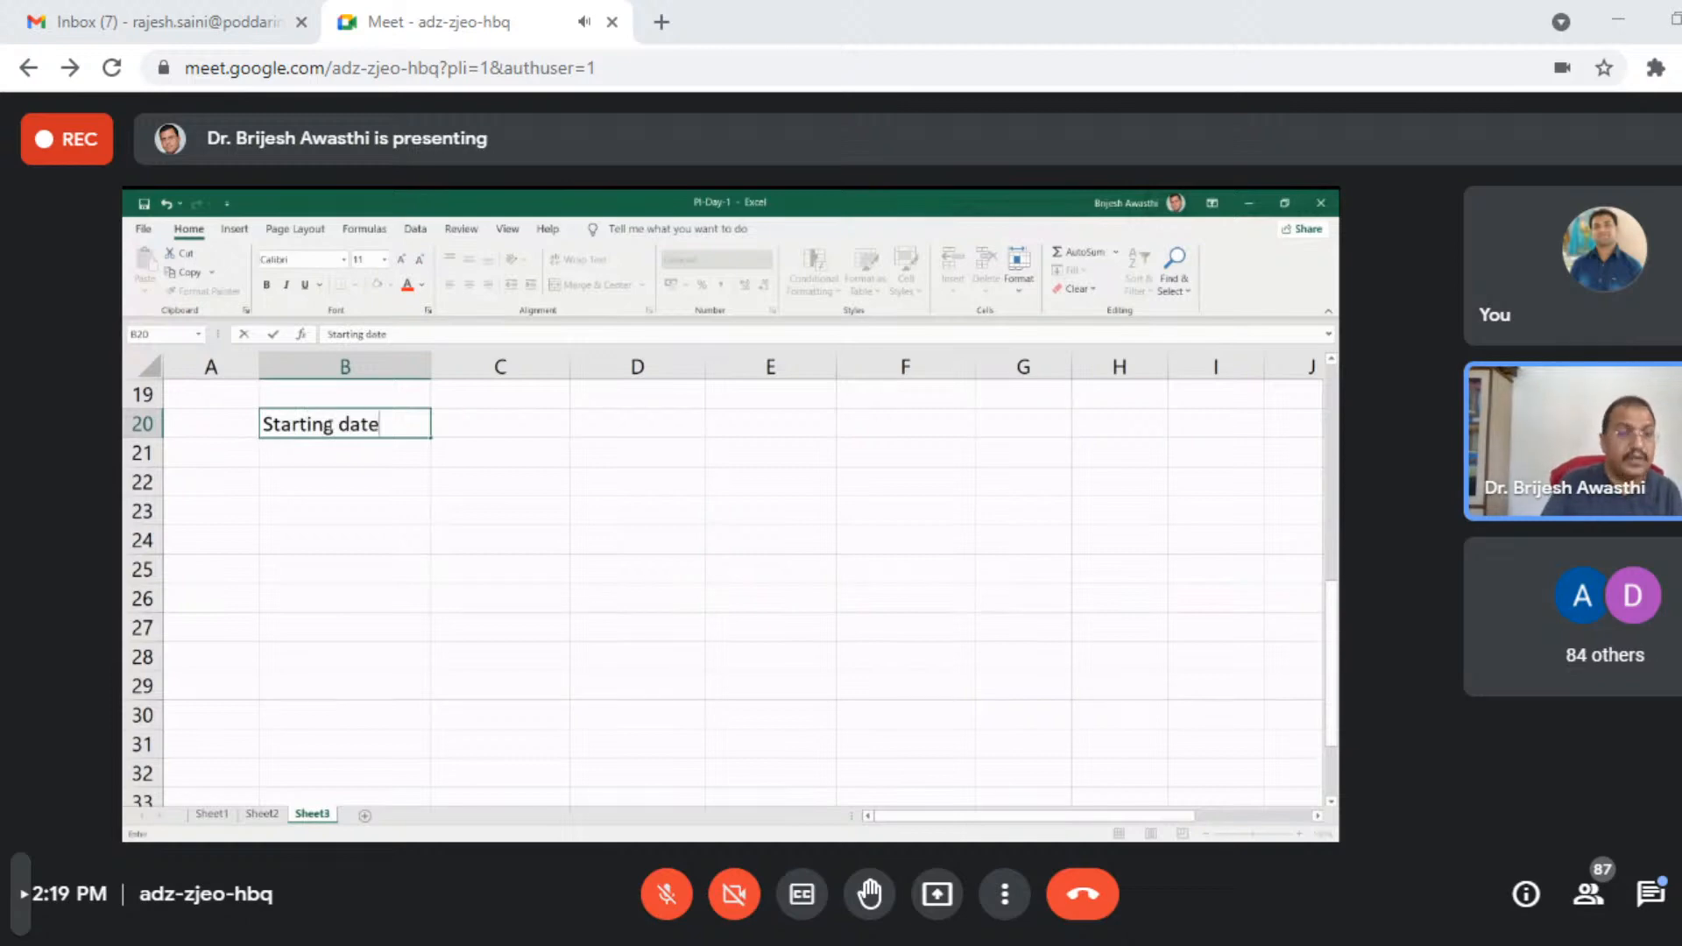
key("Return")
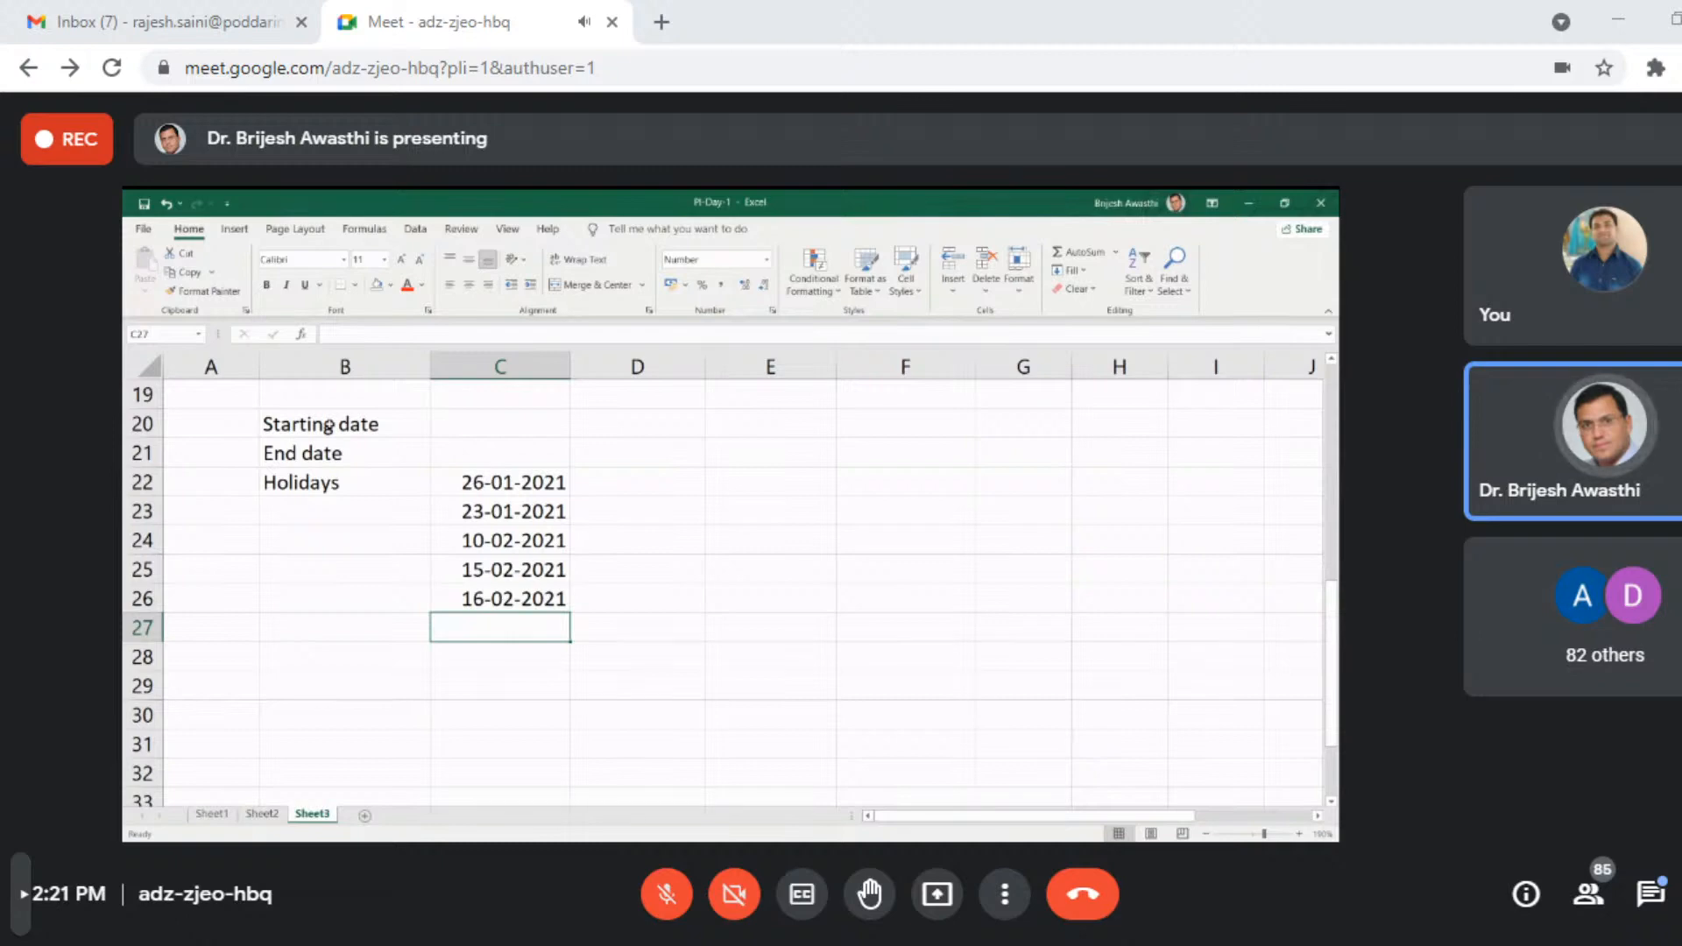
- Enter the holiday date 01-03-2021 in cell C27 and open that cell's number format choices
type("1-0")
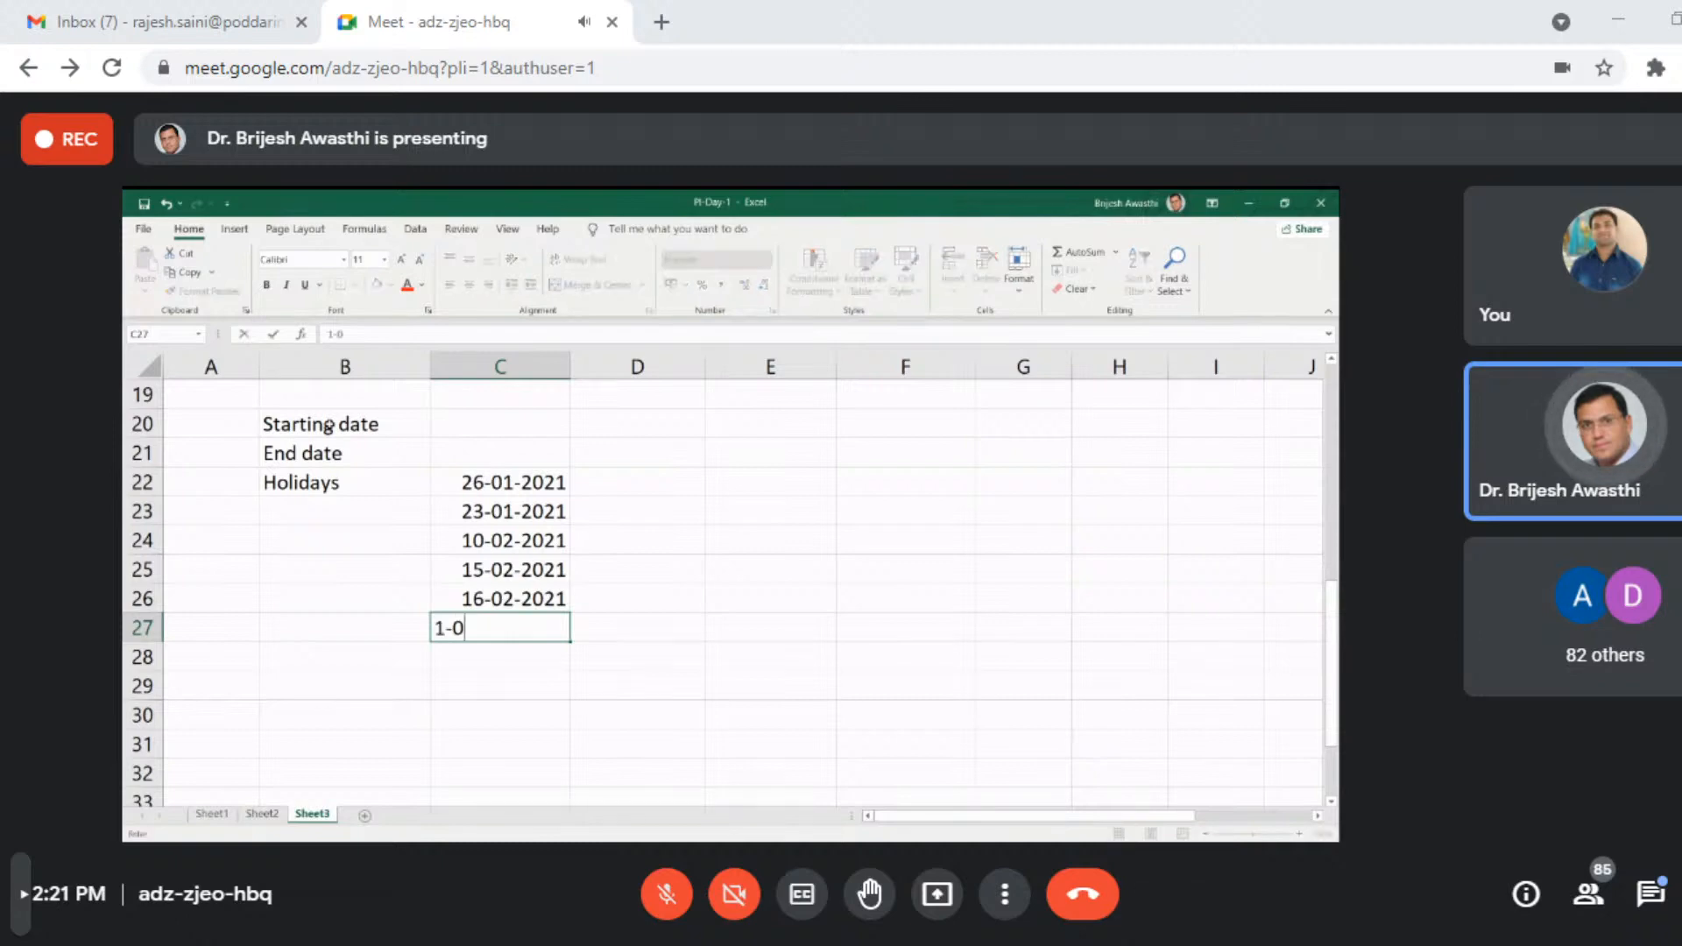
type("3-2021")
key("Return")
key("Up")
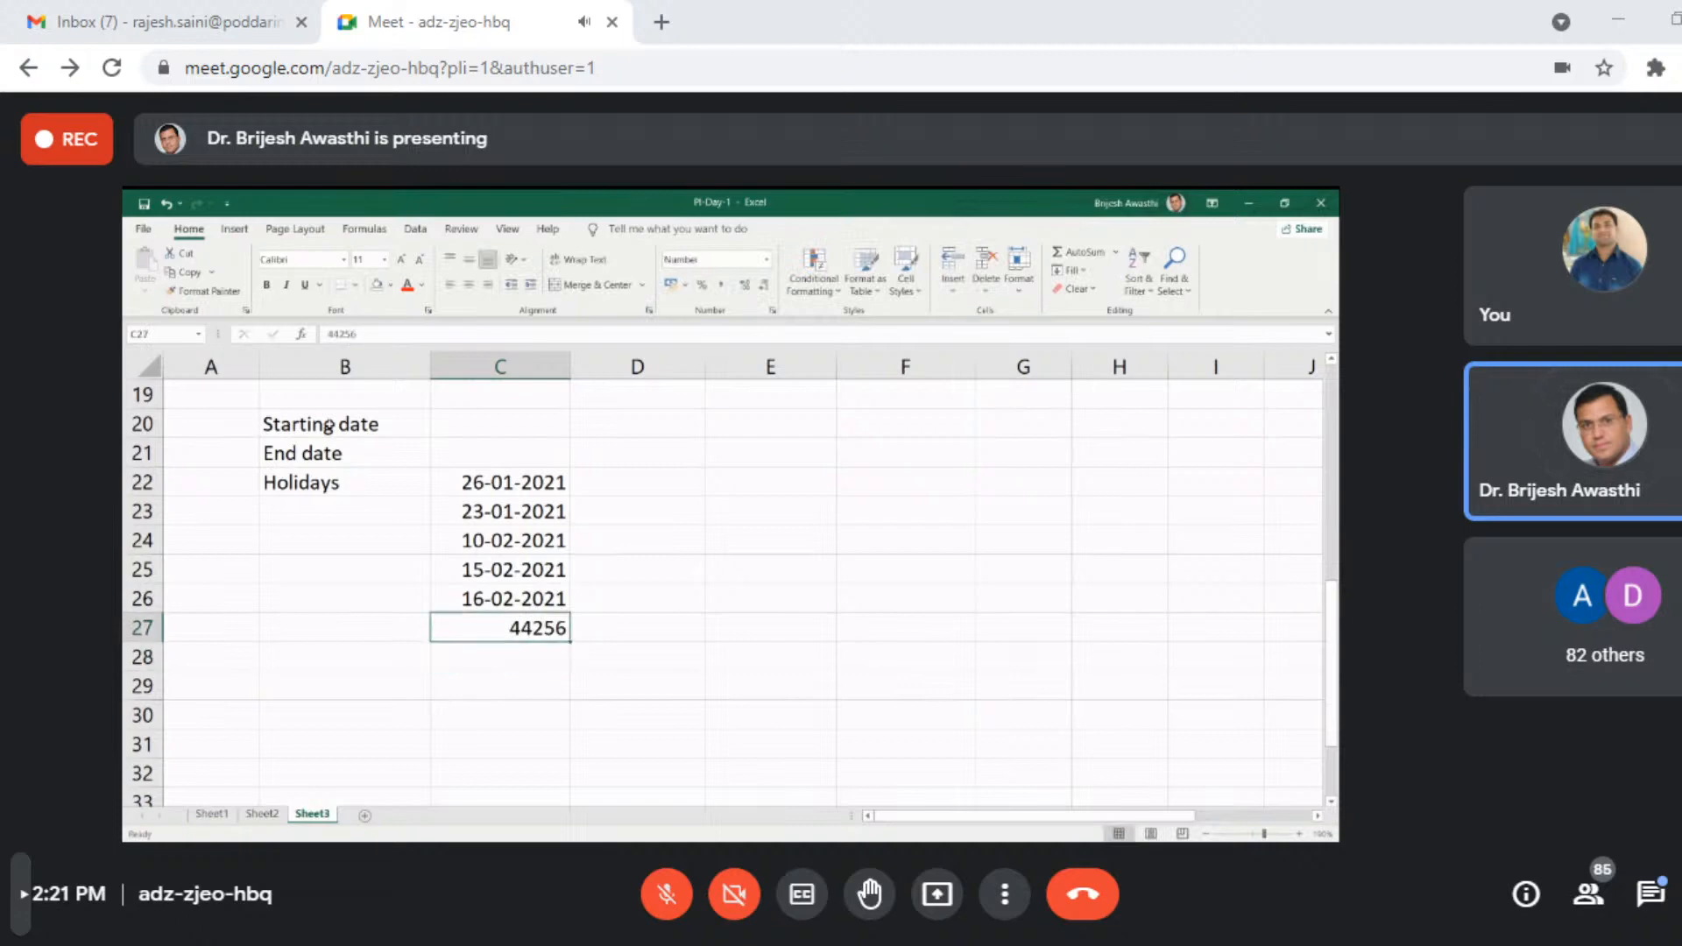
type("01-")
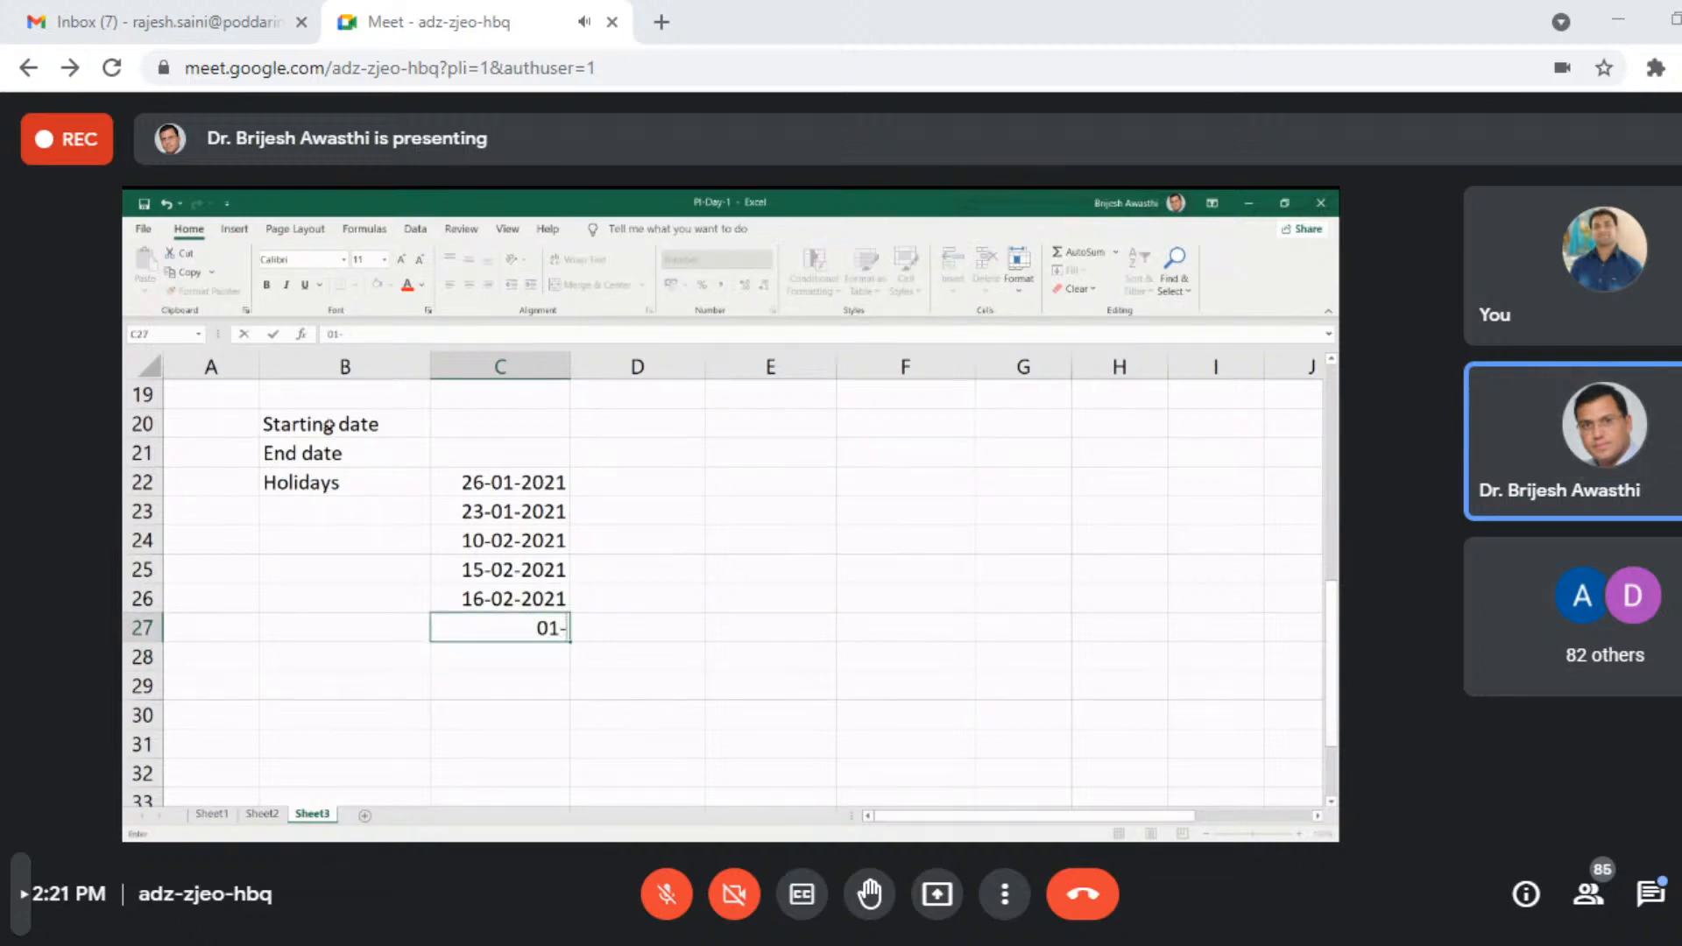
type("03-2021")
key("Return")
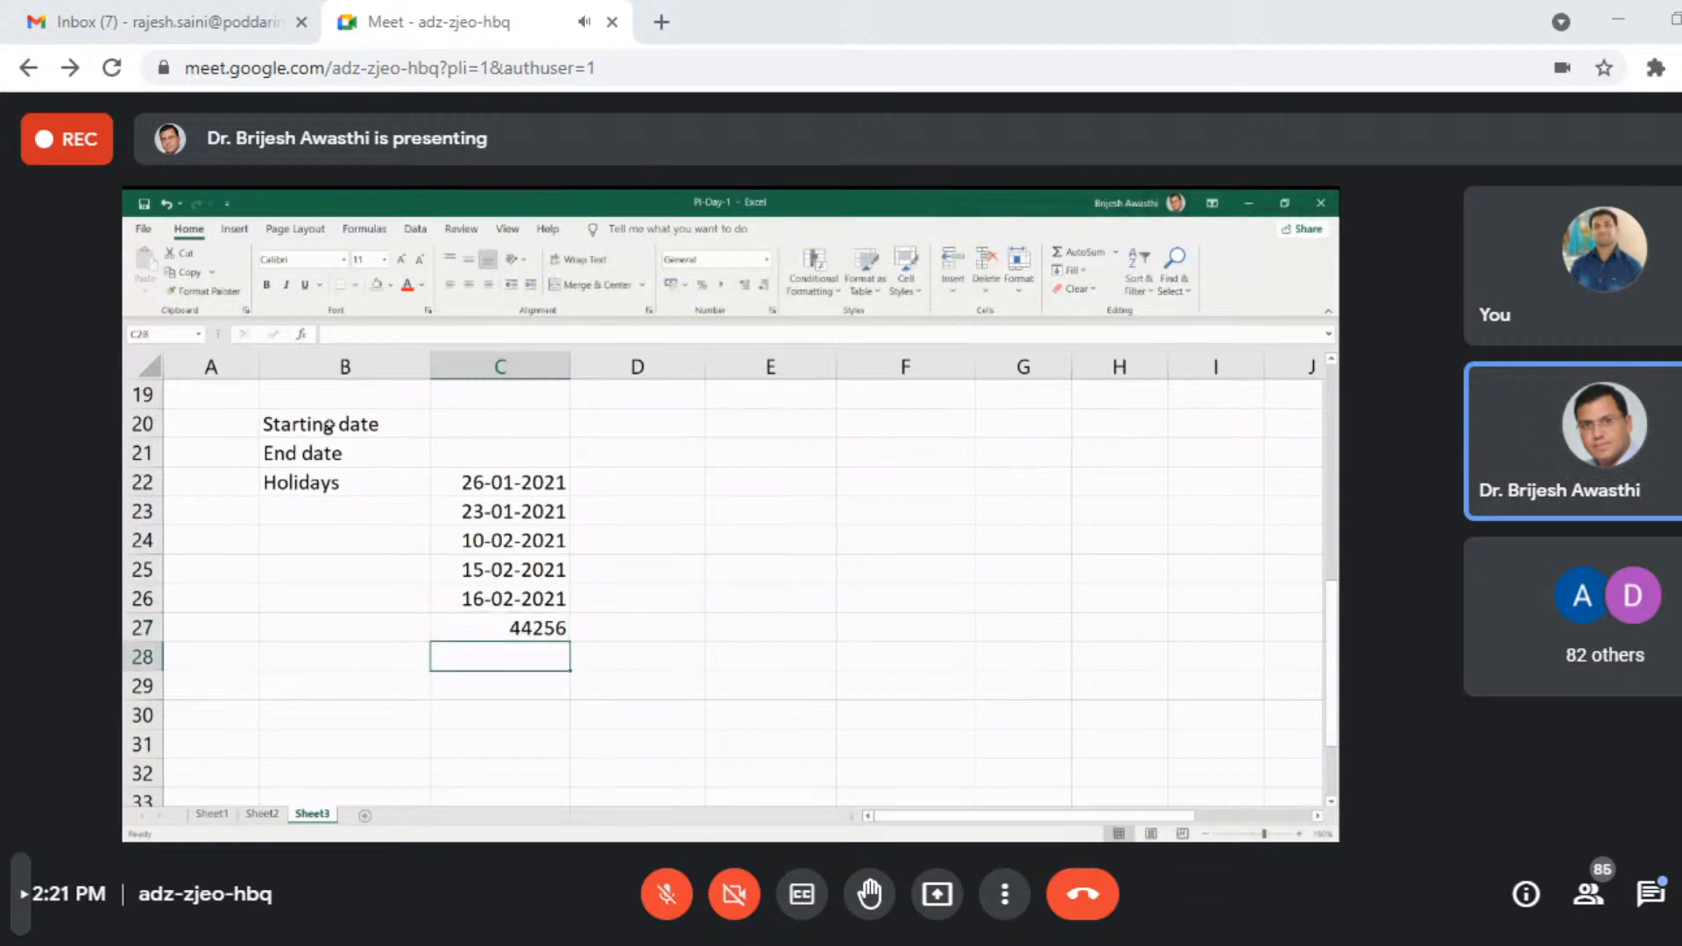
left_click(483, 630)
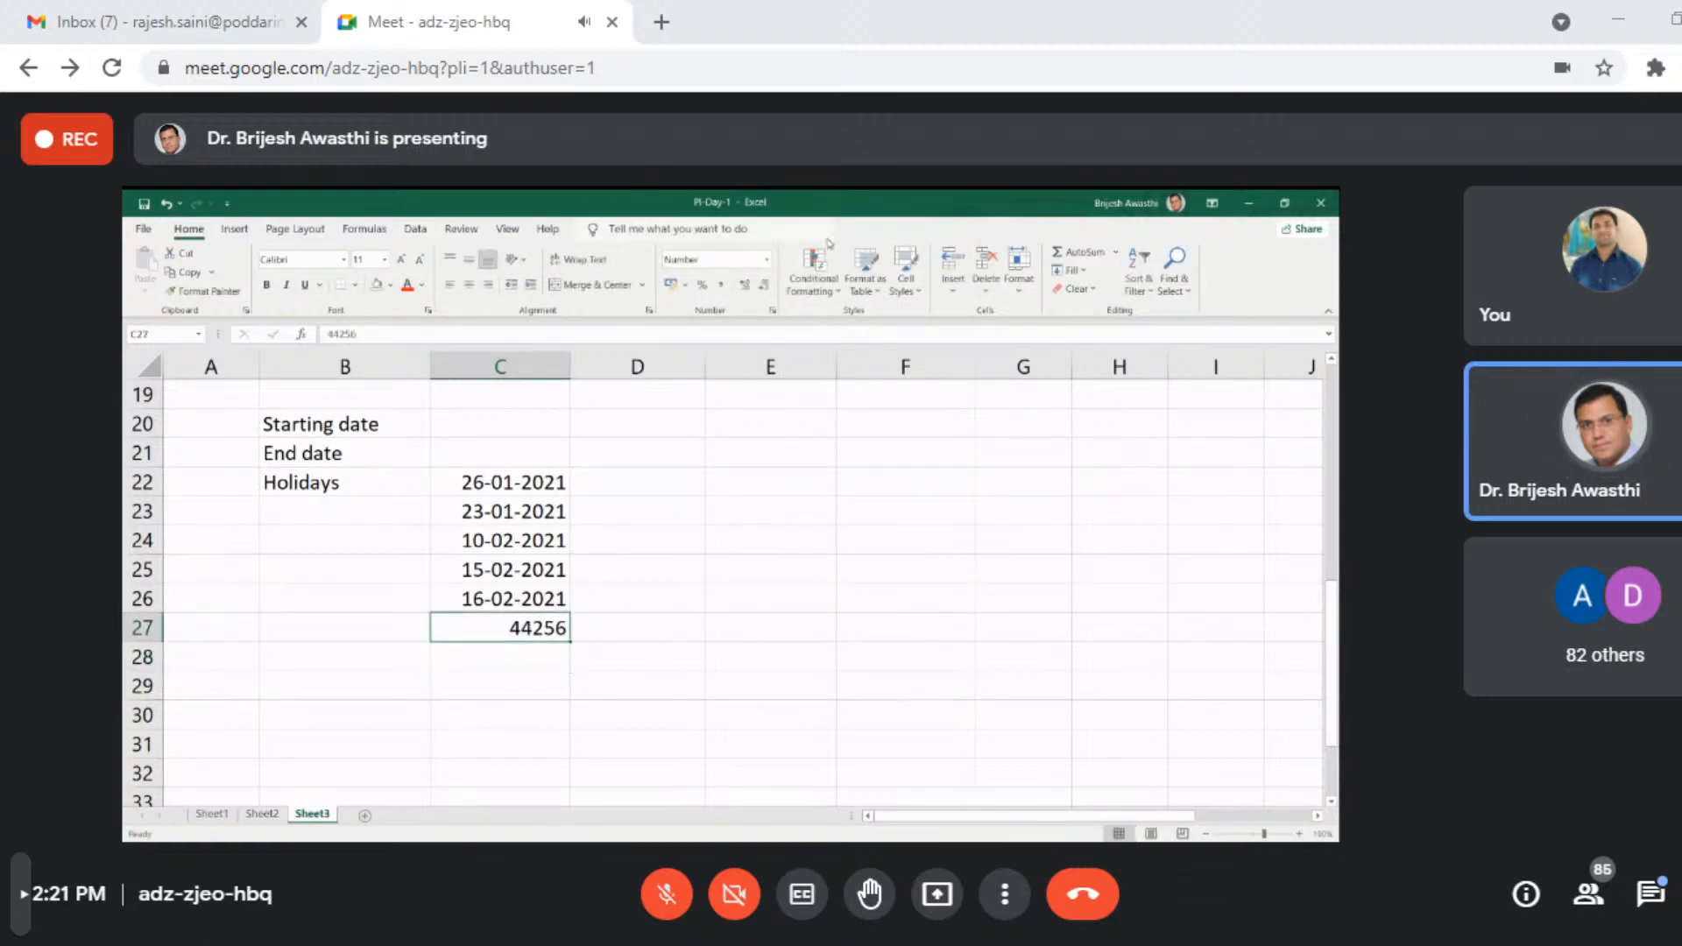
left_click(764, 260)
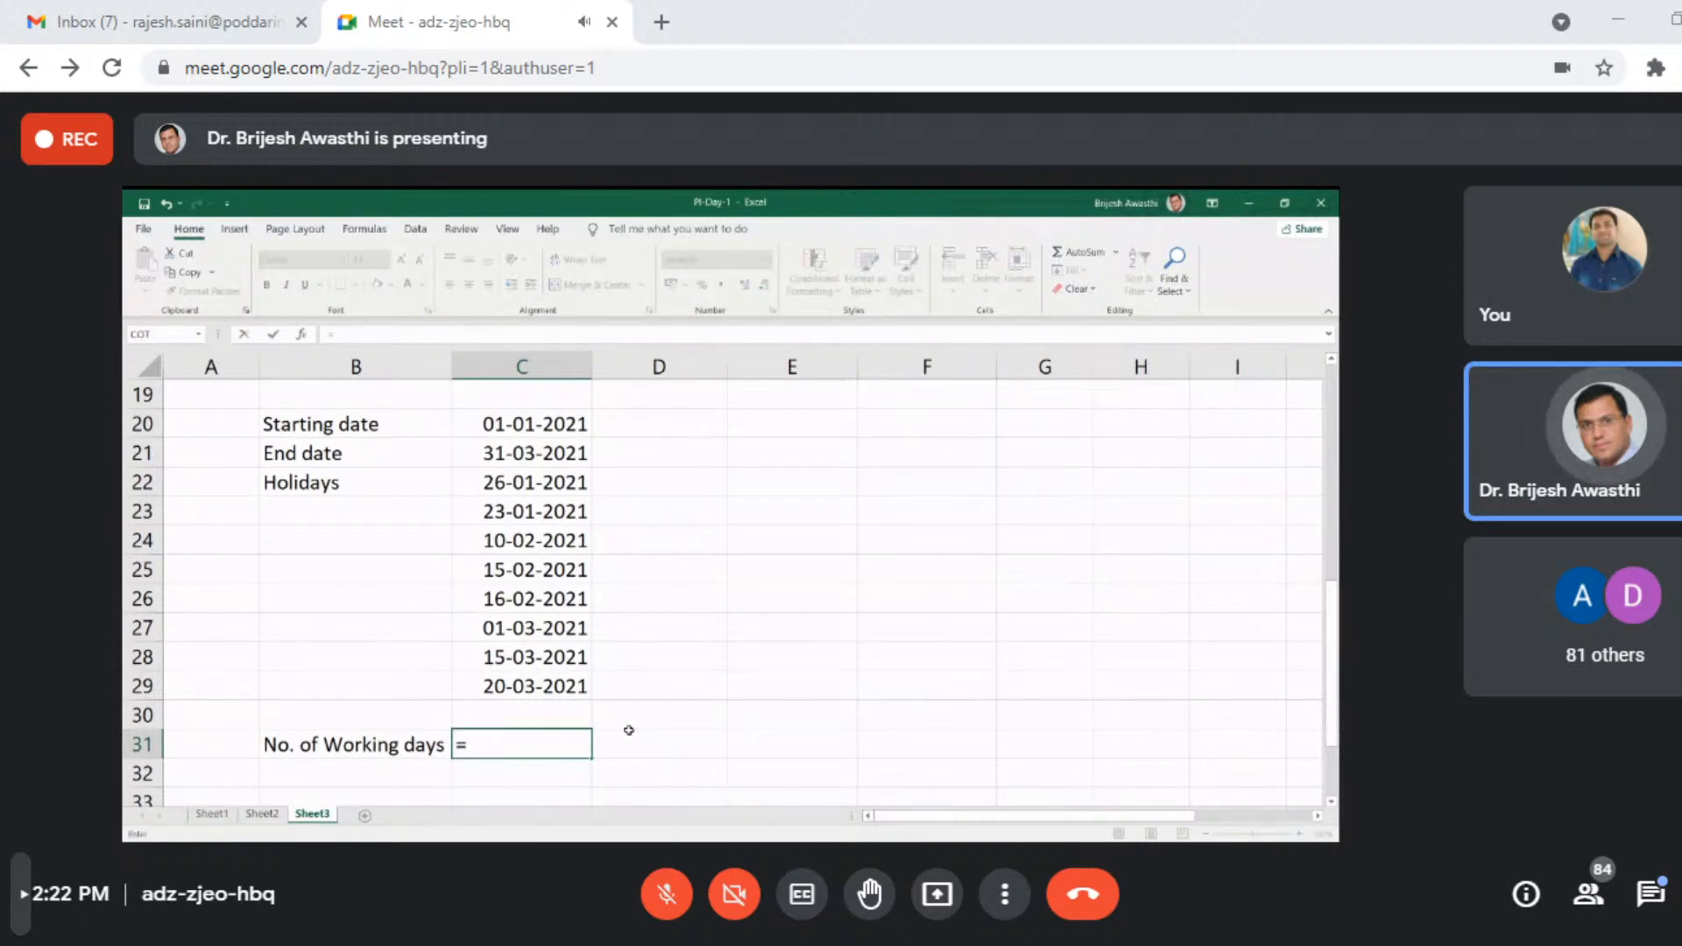
- Complete the formula in cell C31 as =NETWORKDAYS(C20,C21), using the starting and end dates without holidays
type("tw")
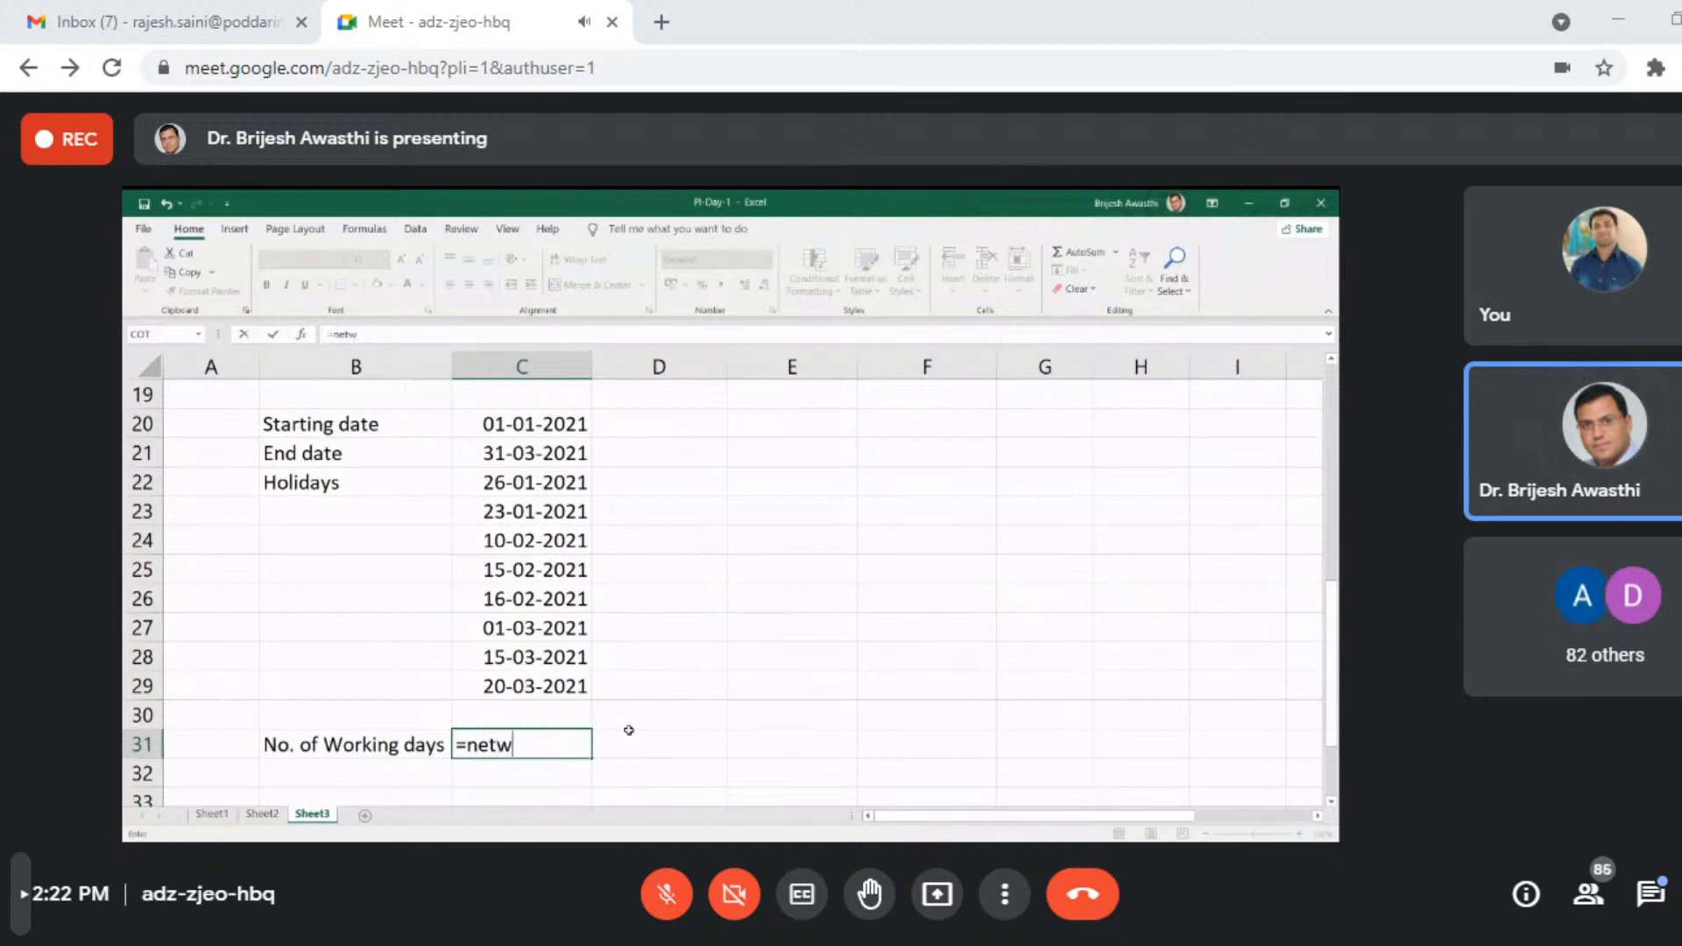
key("Tab")
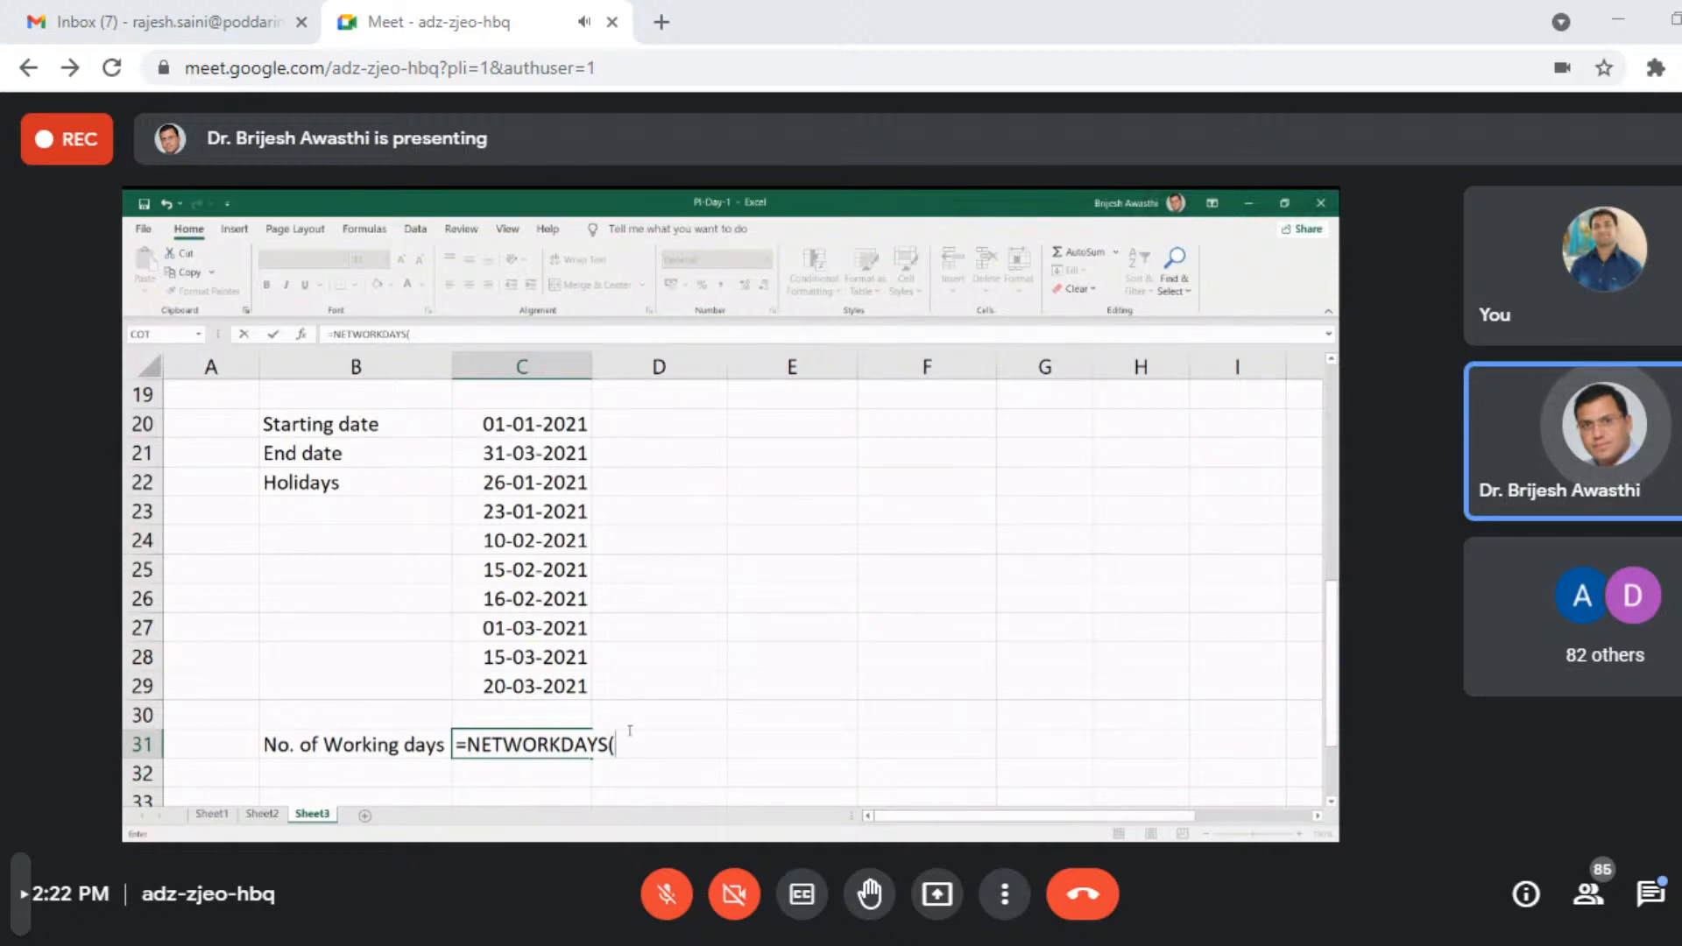
left_click(509, 417)
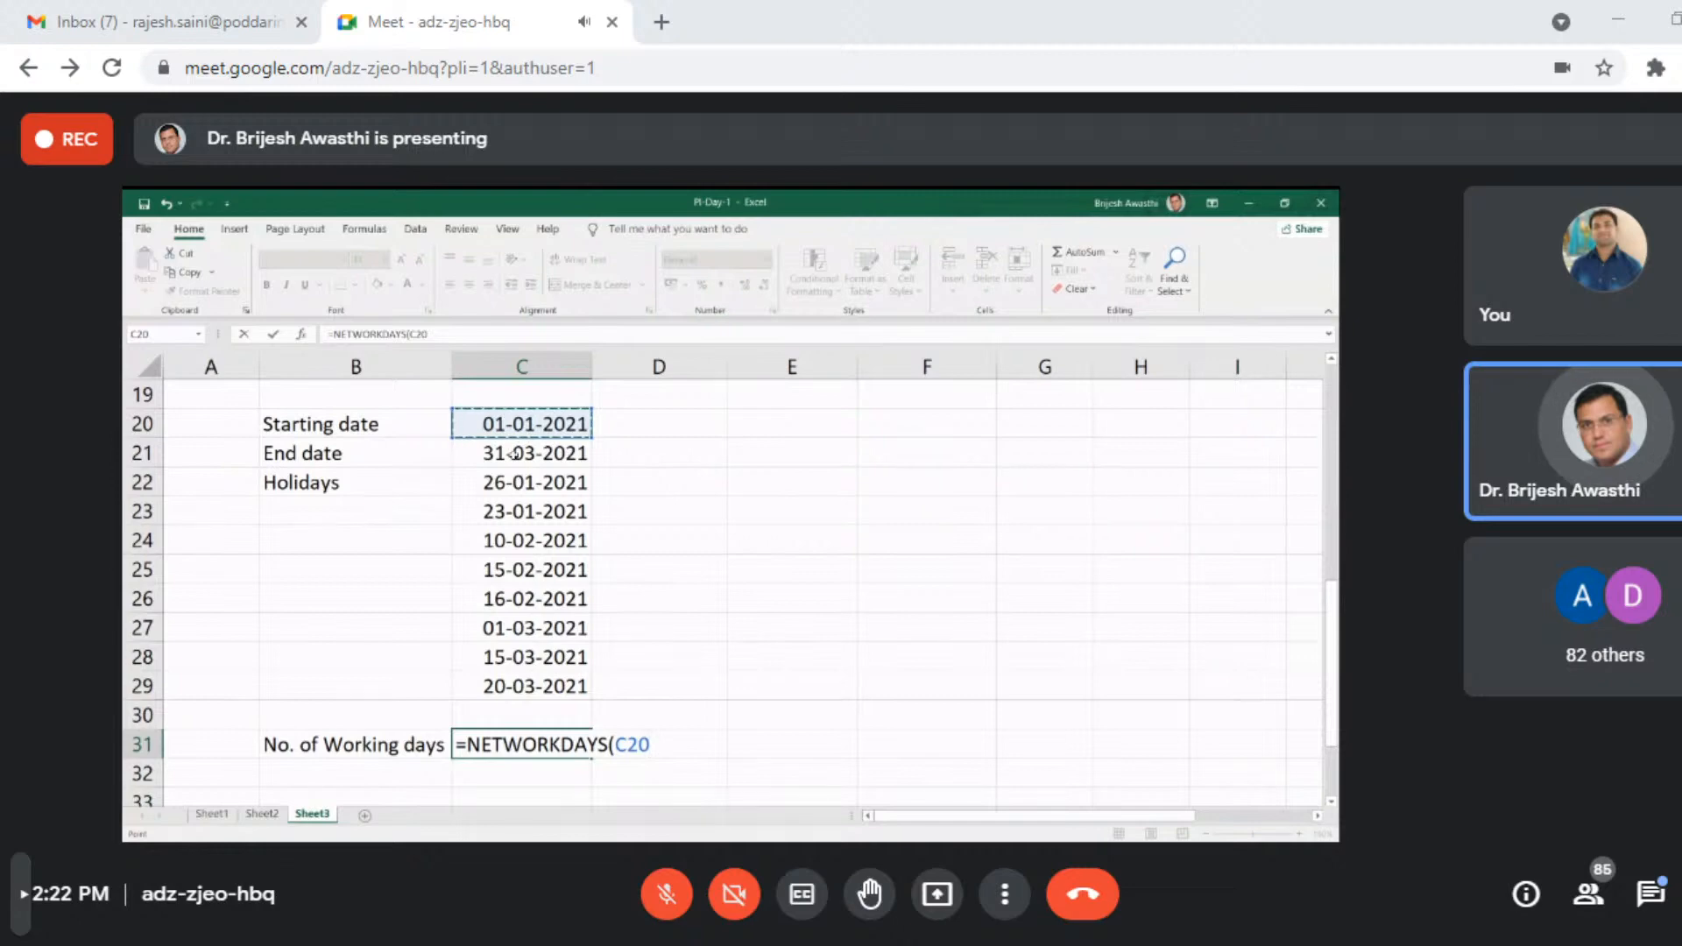
type(",")
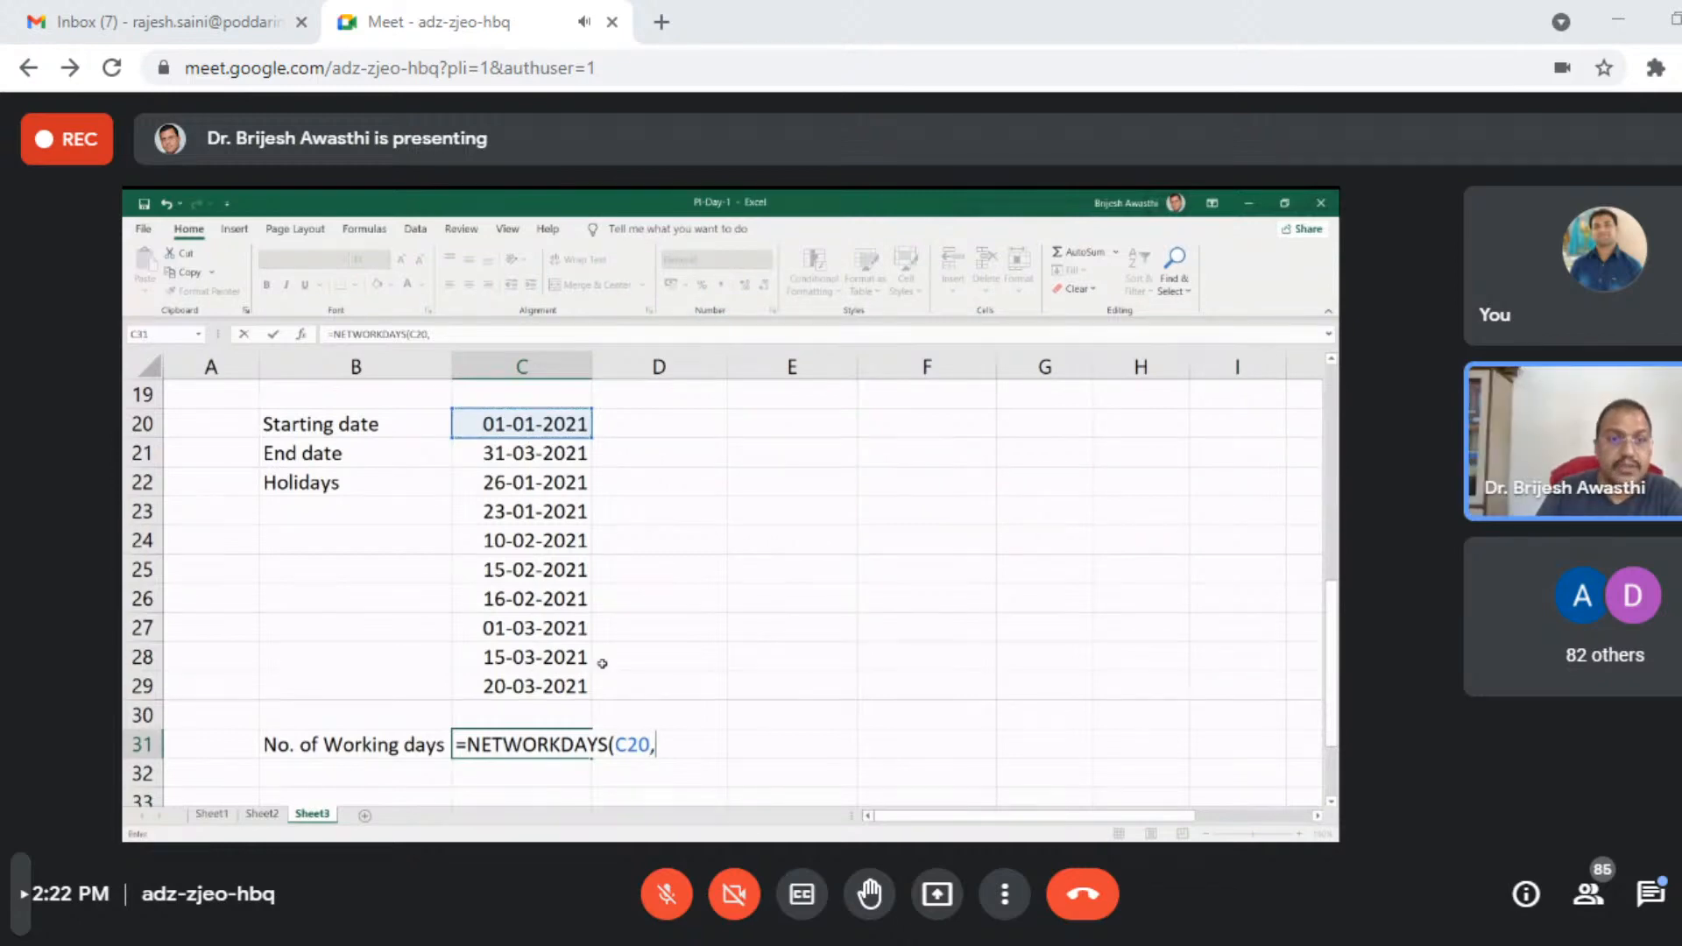
left_click(544, 454)
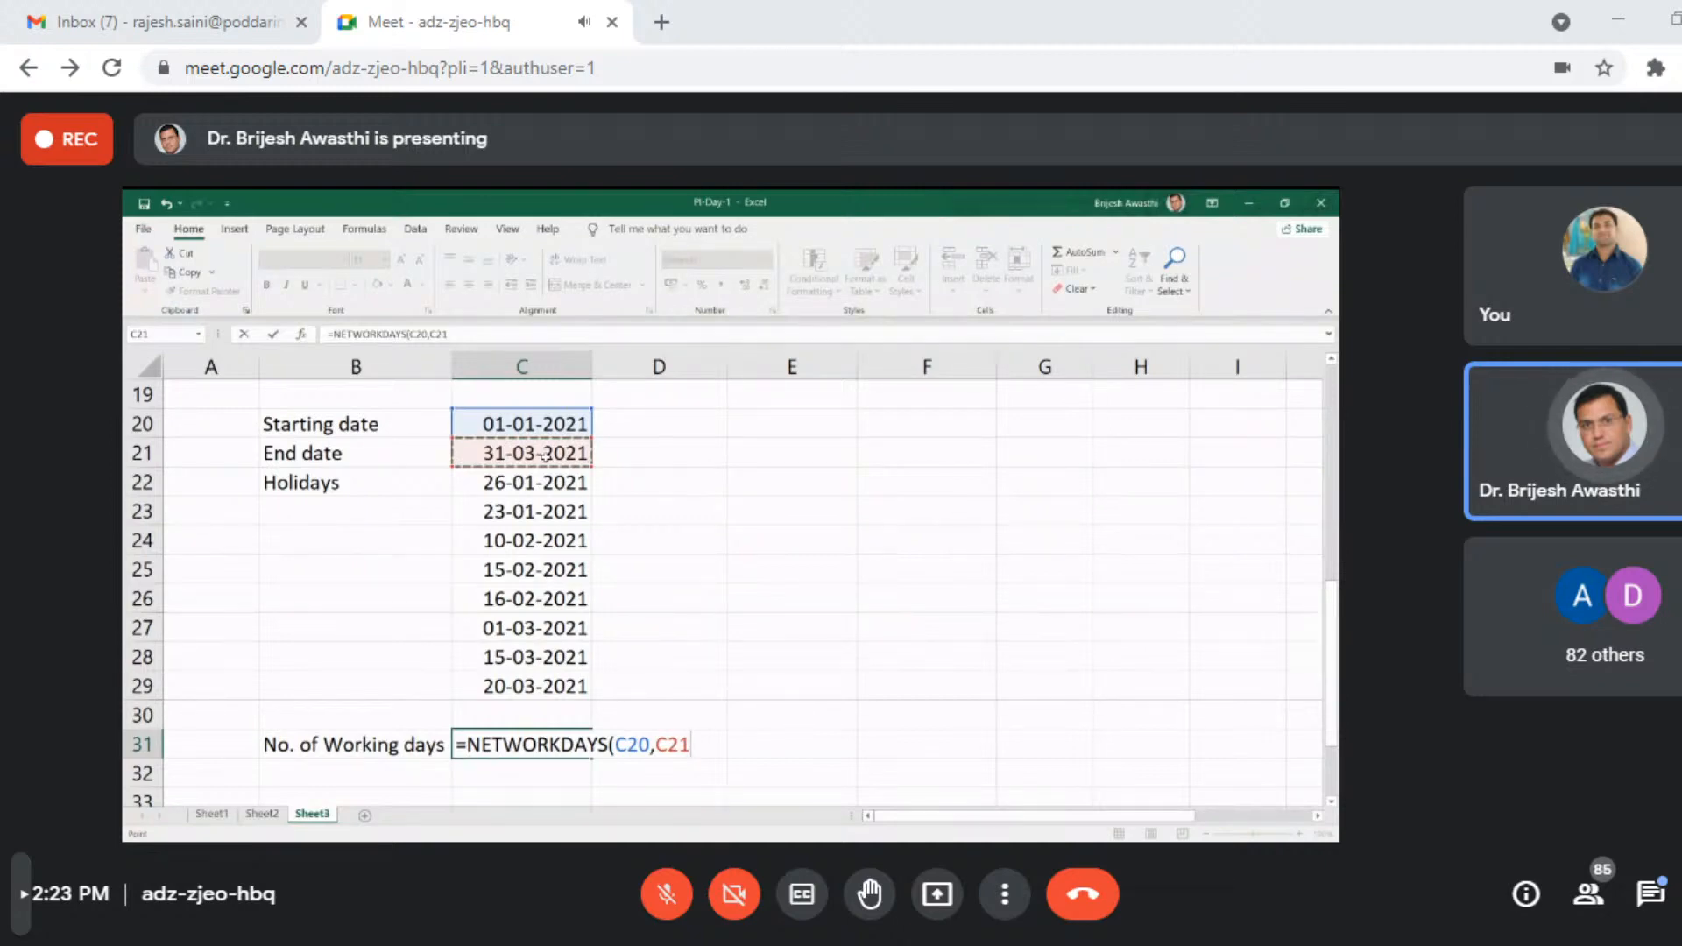
type(",")
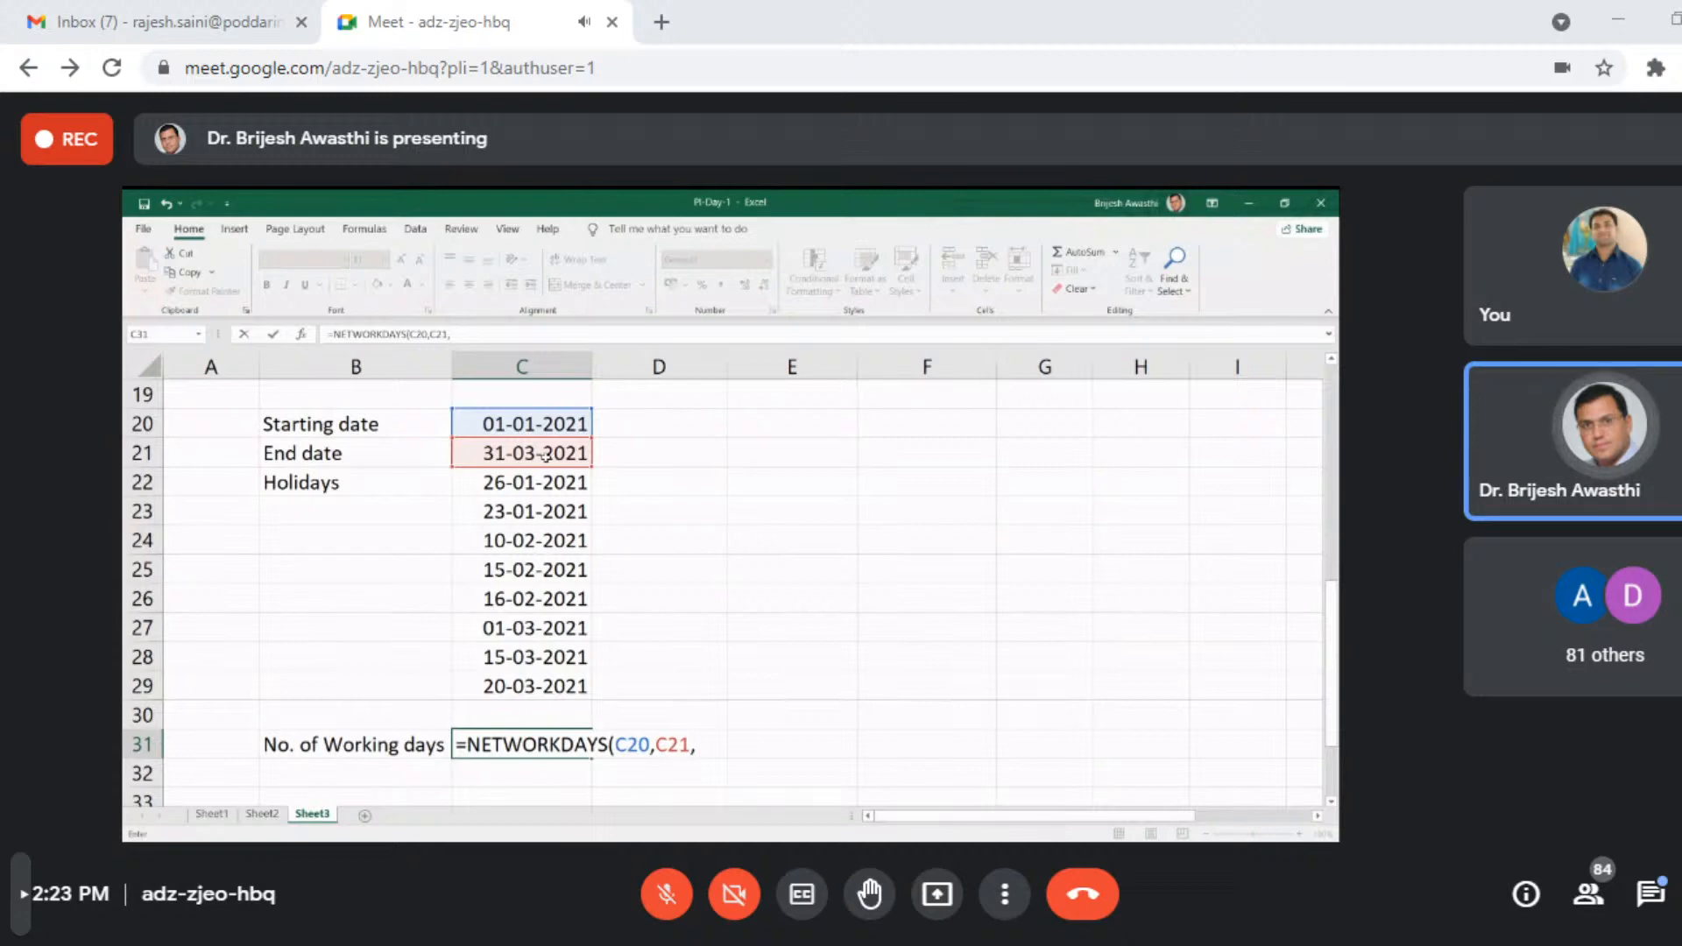
key("BackSpace")
key("Return")
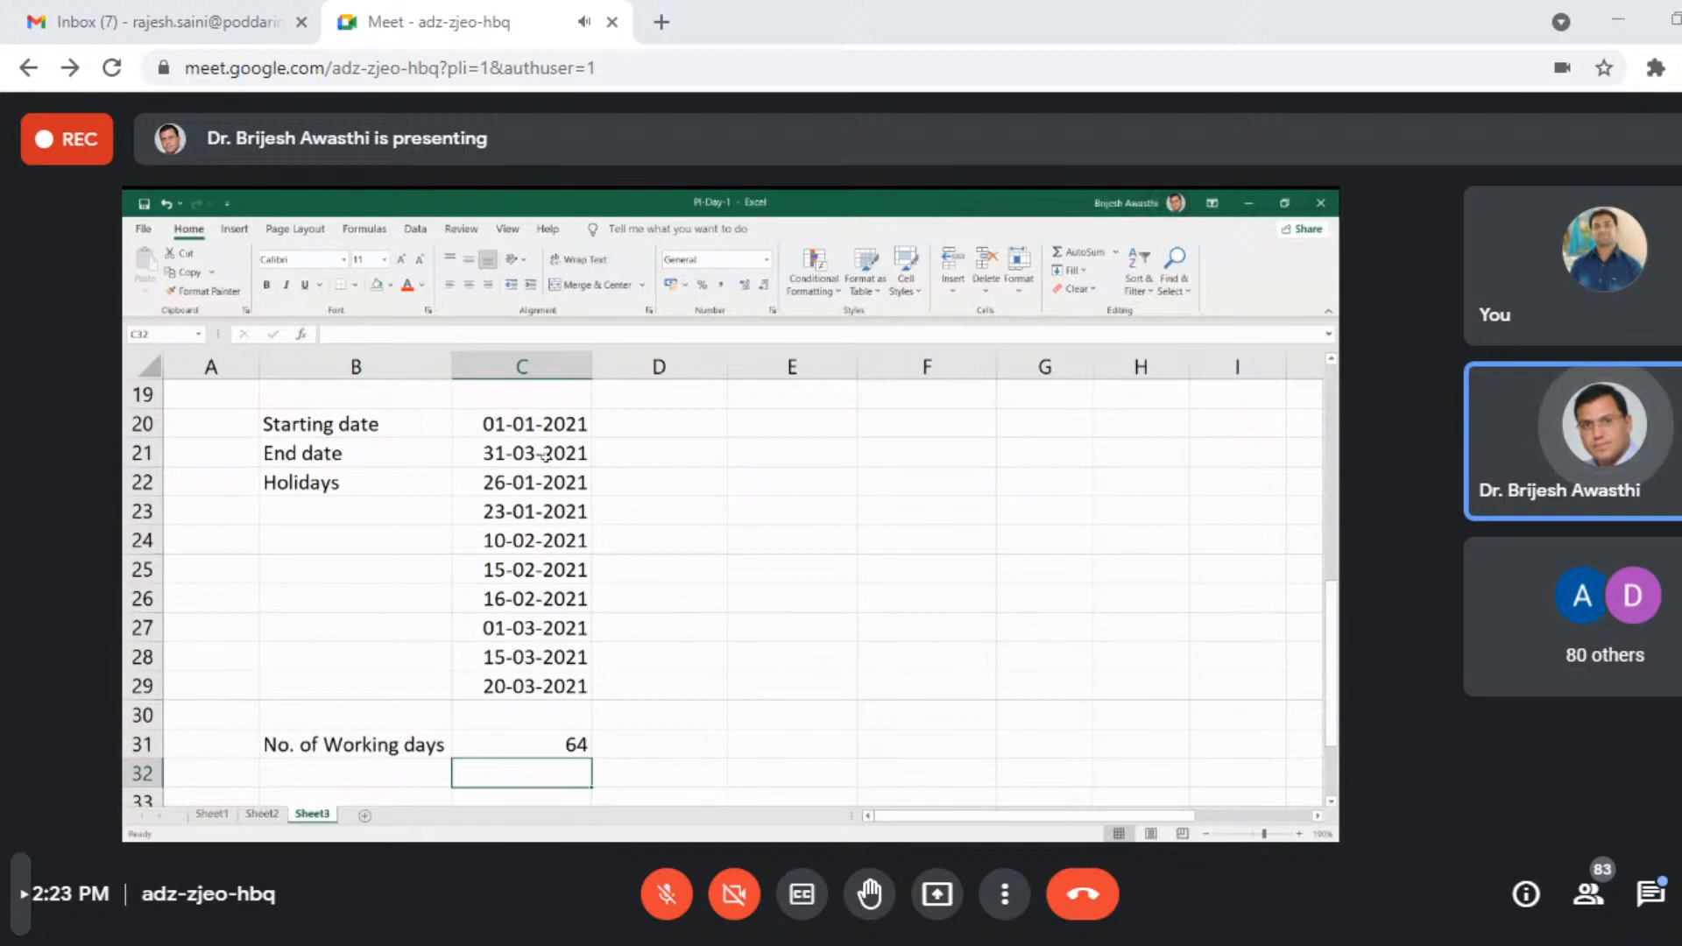
- Enter =NETWORKDAYS(C20,C21,C22:C29) in cell C32 to count working days excluding the listed holidays
type("=")
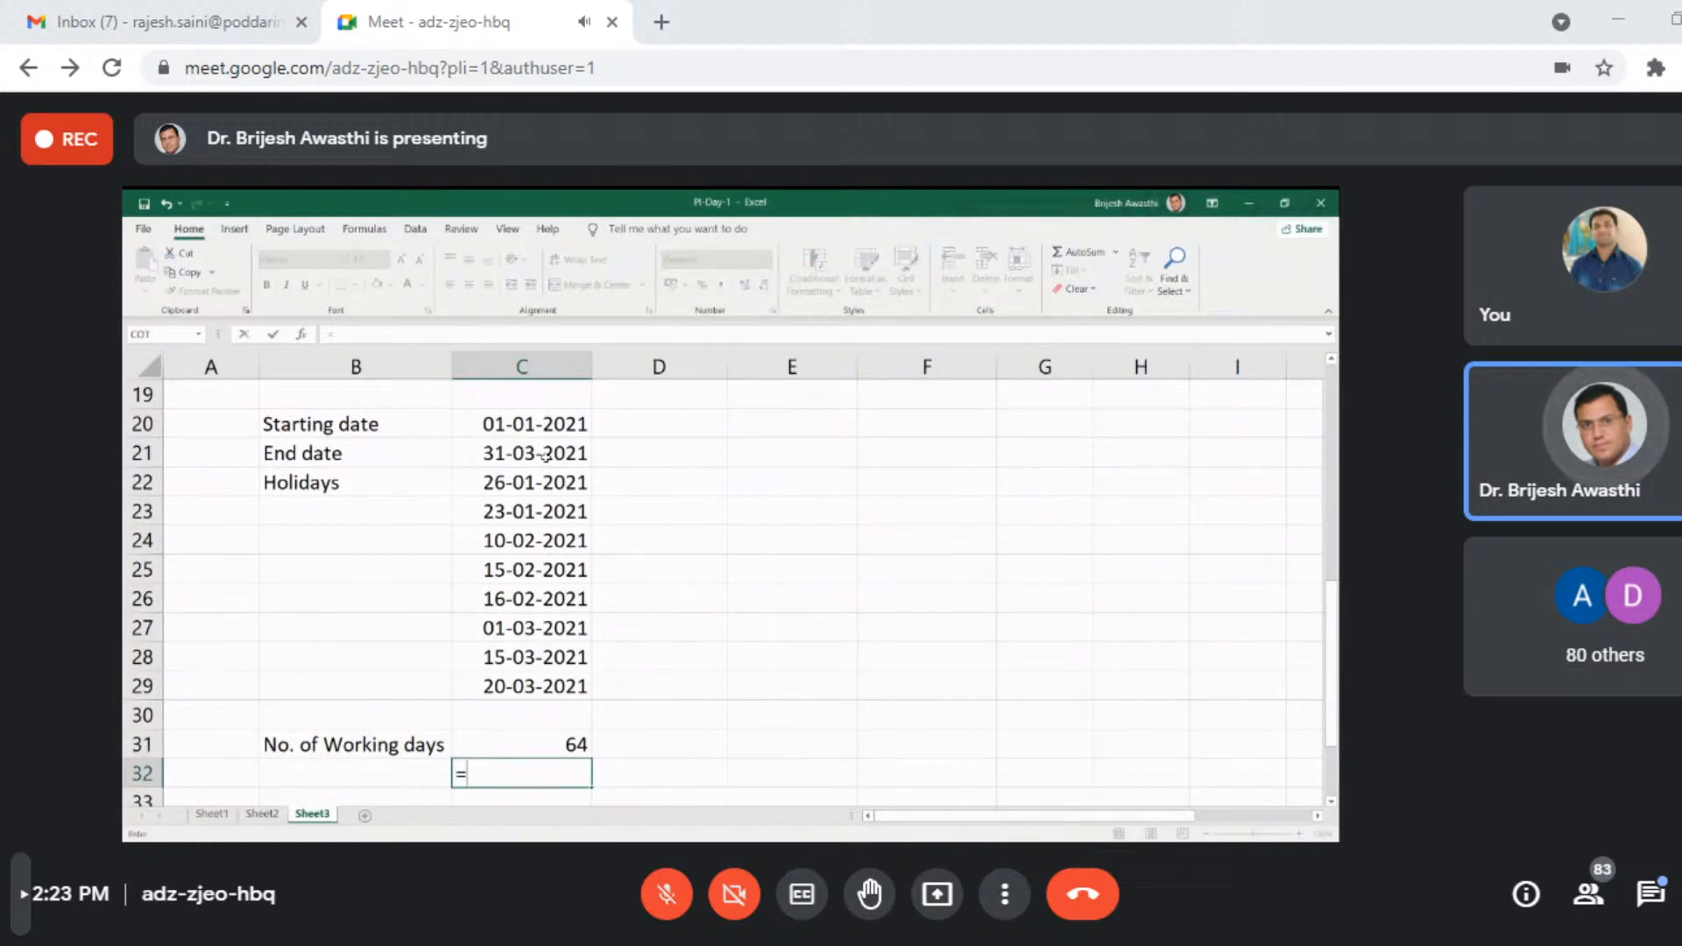
type("net")
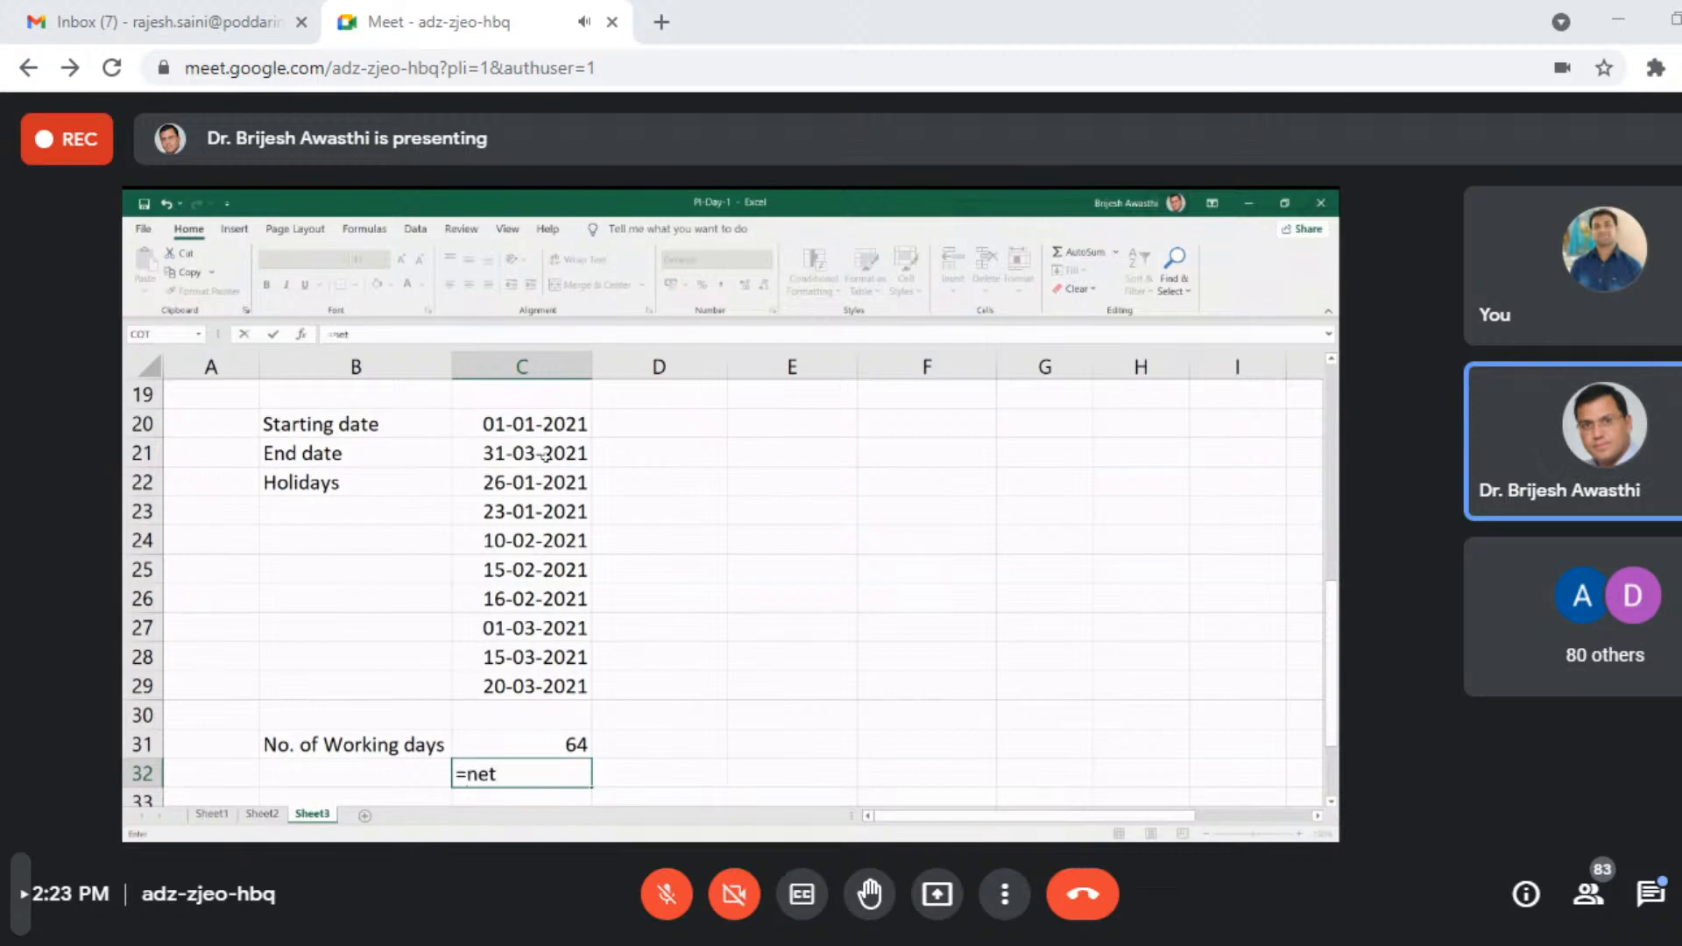
key("Tab")
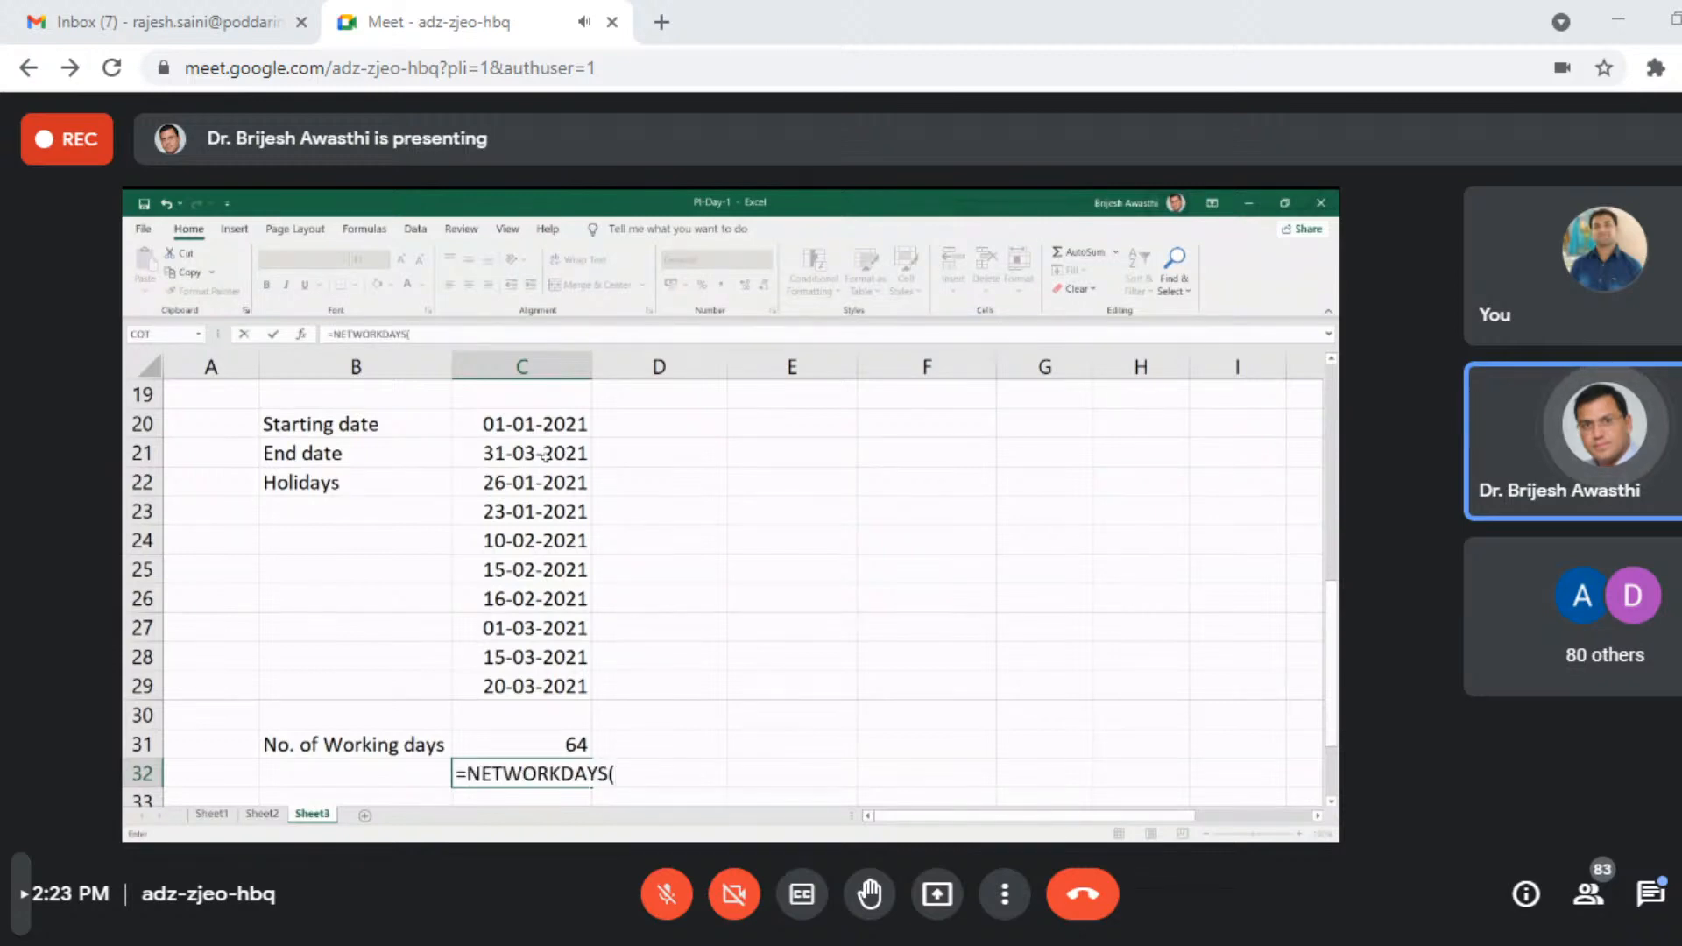
left_click(544, 426)
type(",")
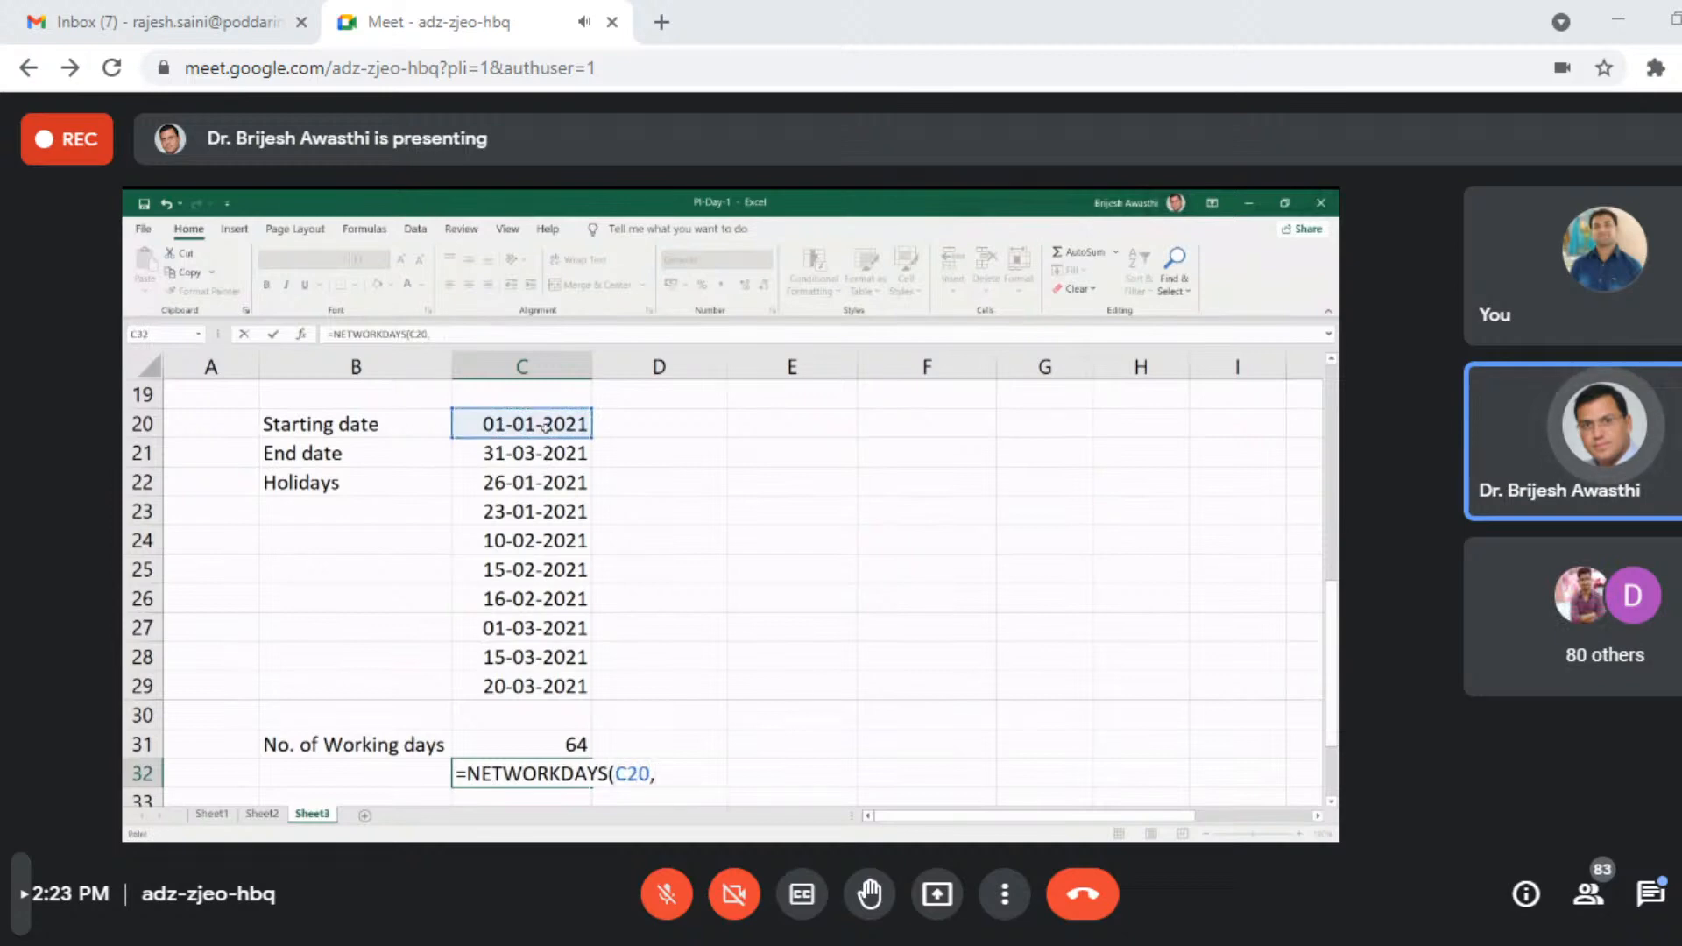
left_click(541, 450)
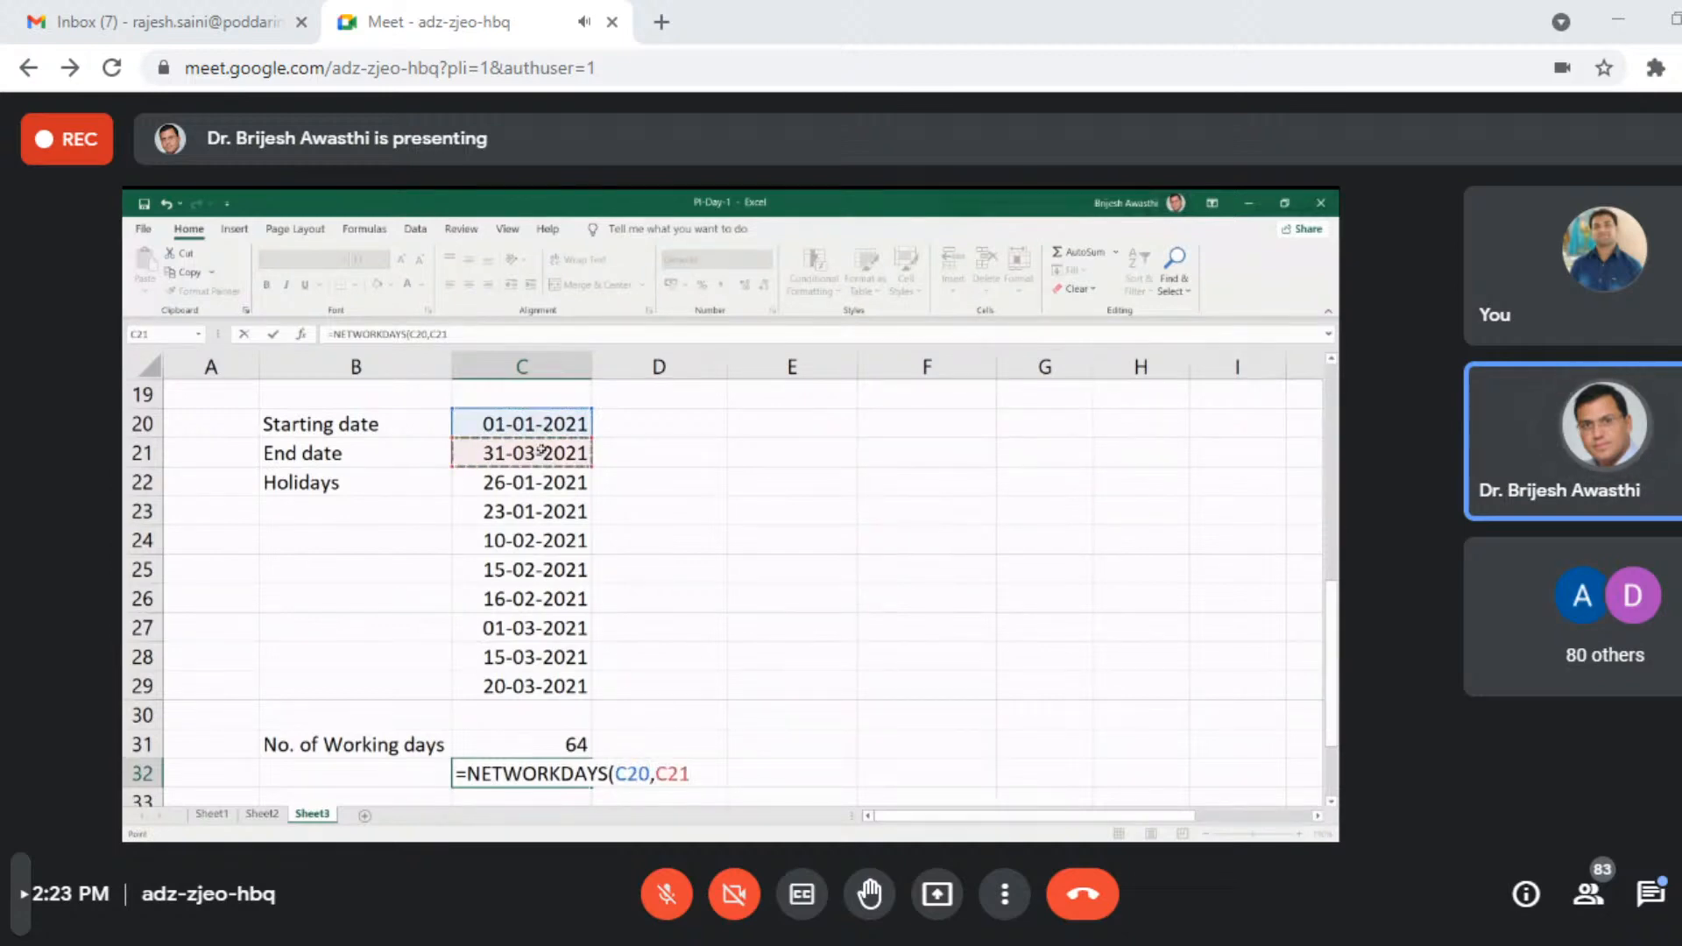
type(",")
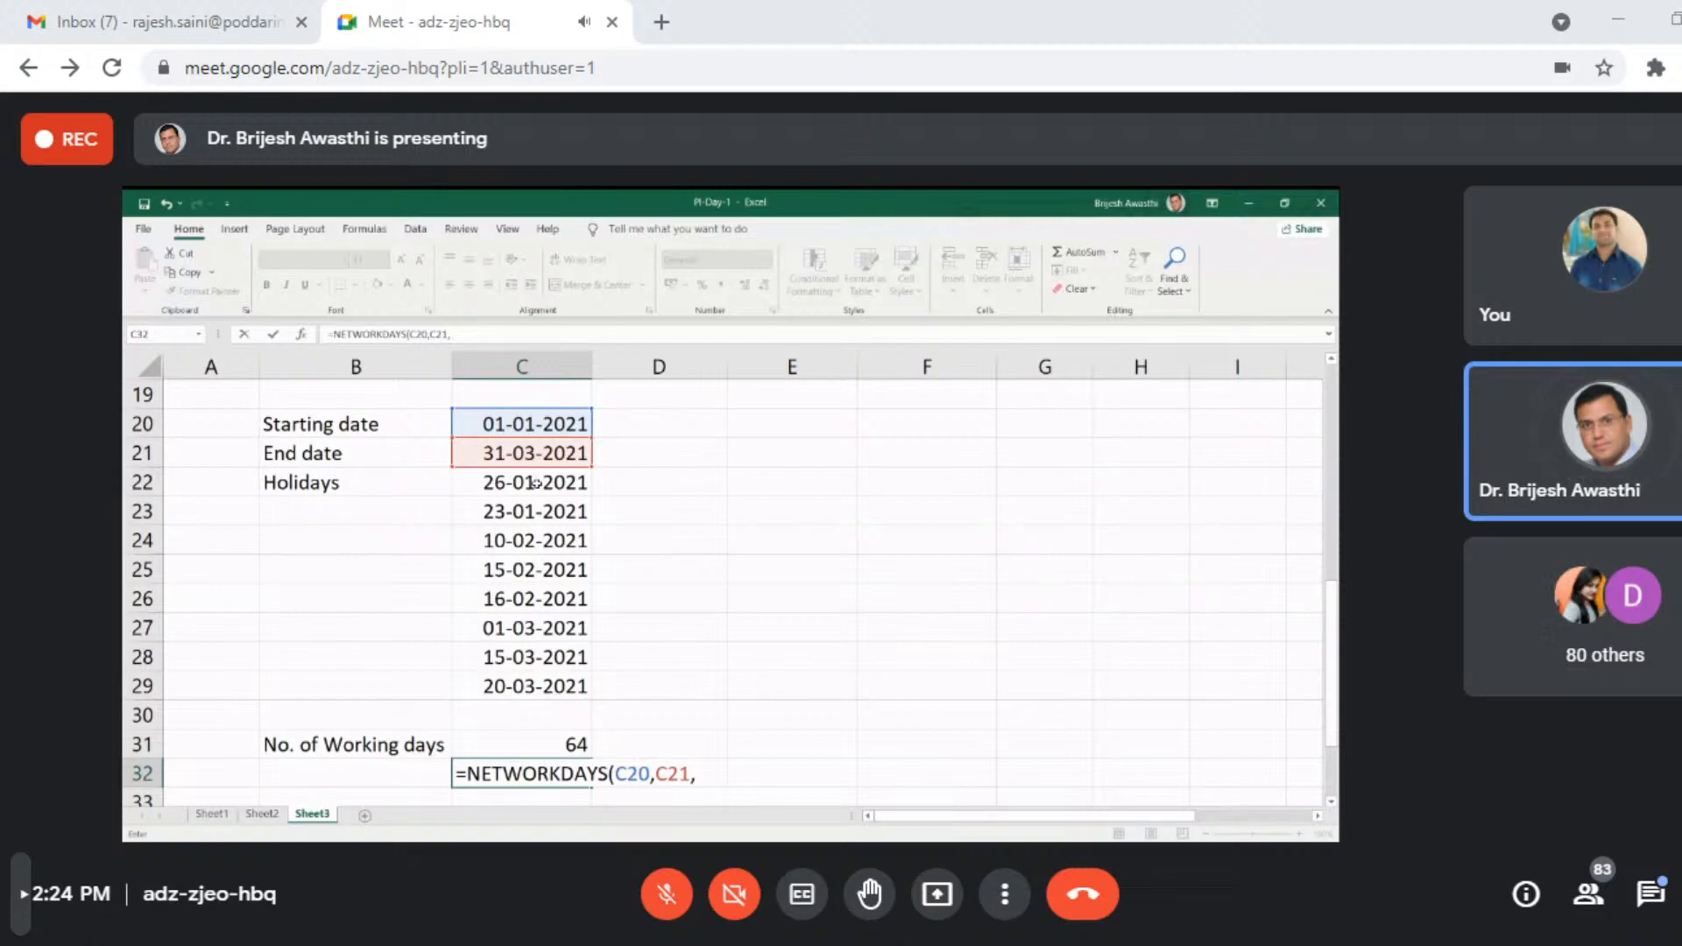
left_click_drag(536, 483, 549, 678)
key("Return")
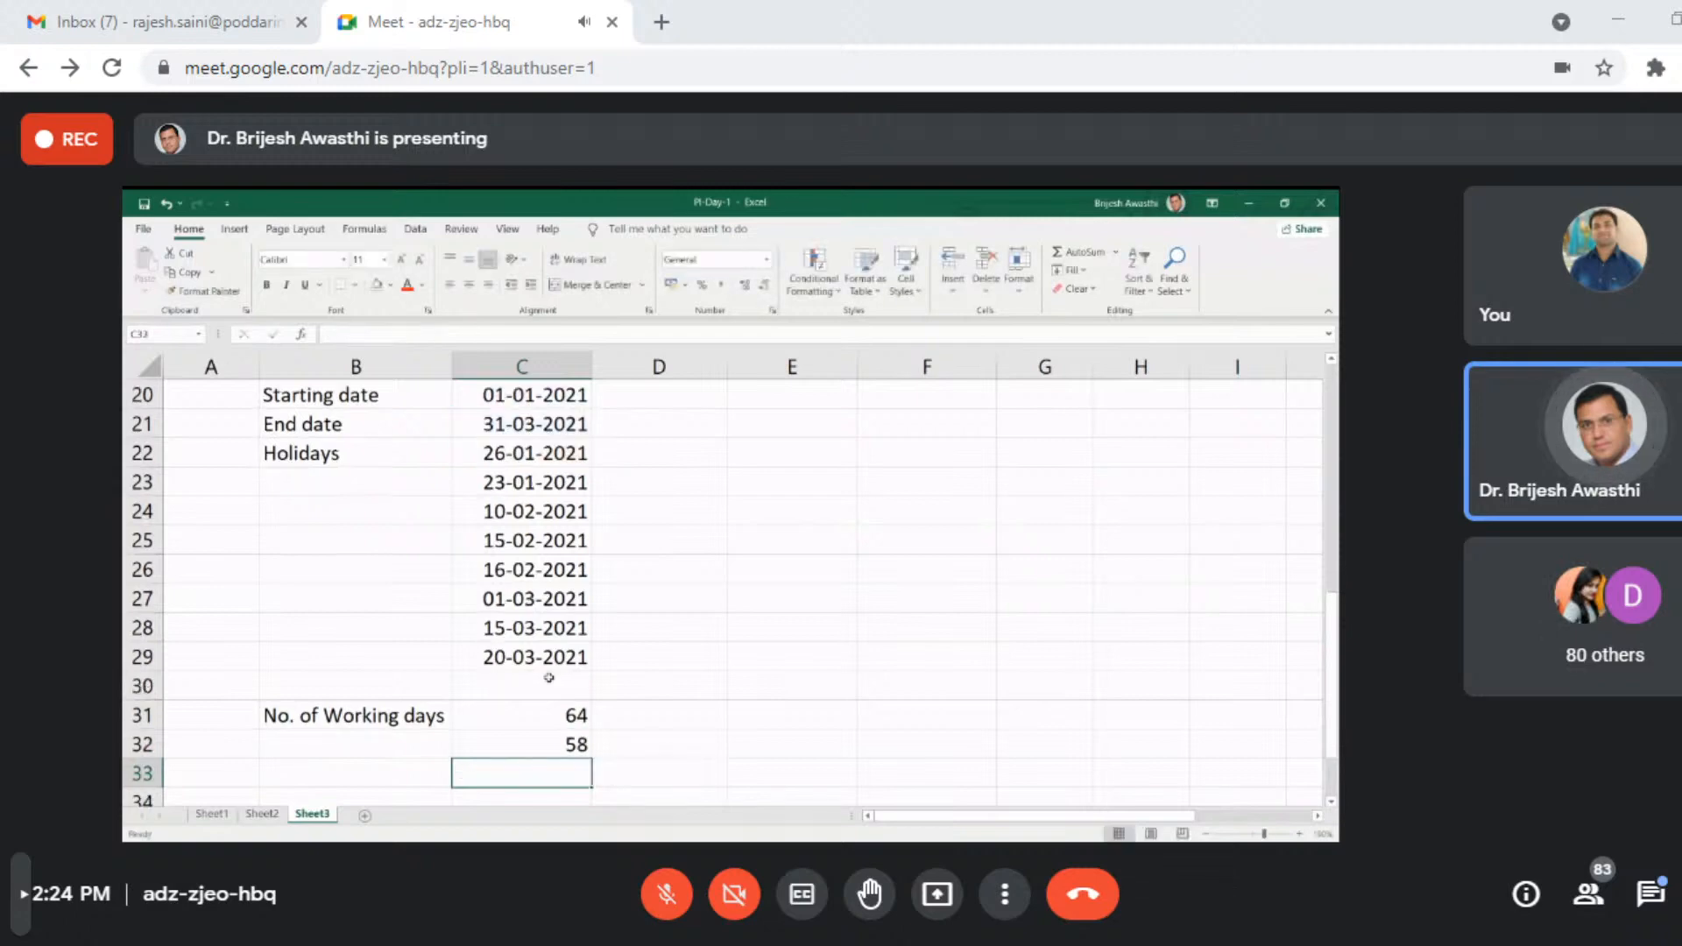
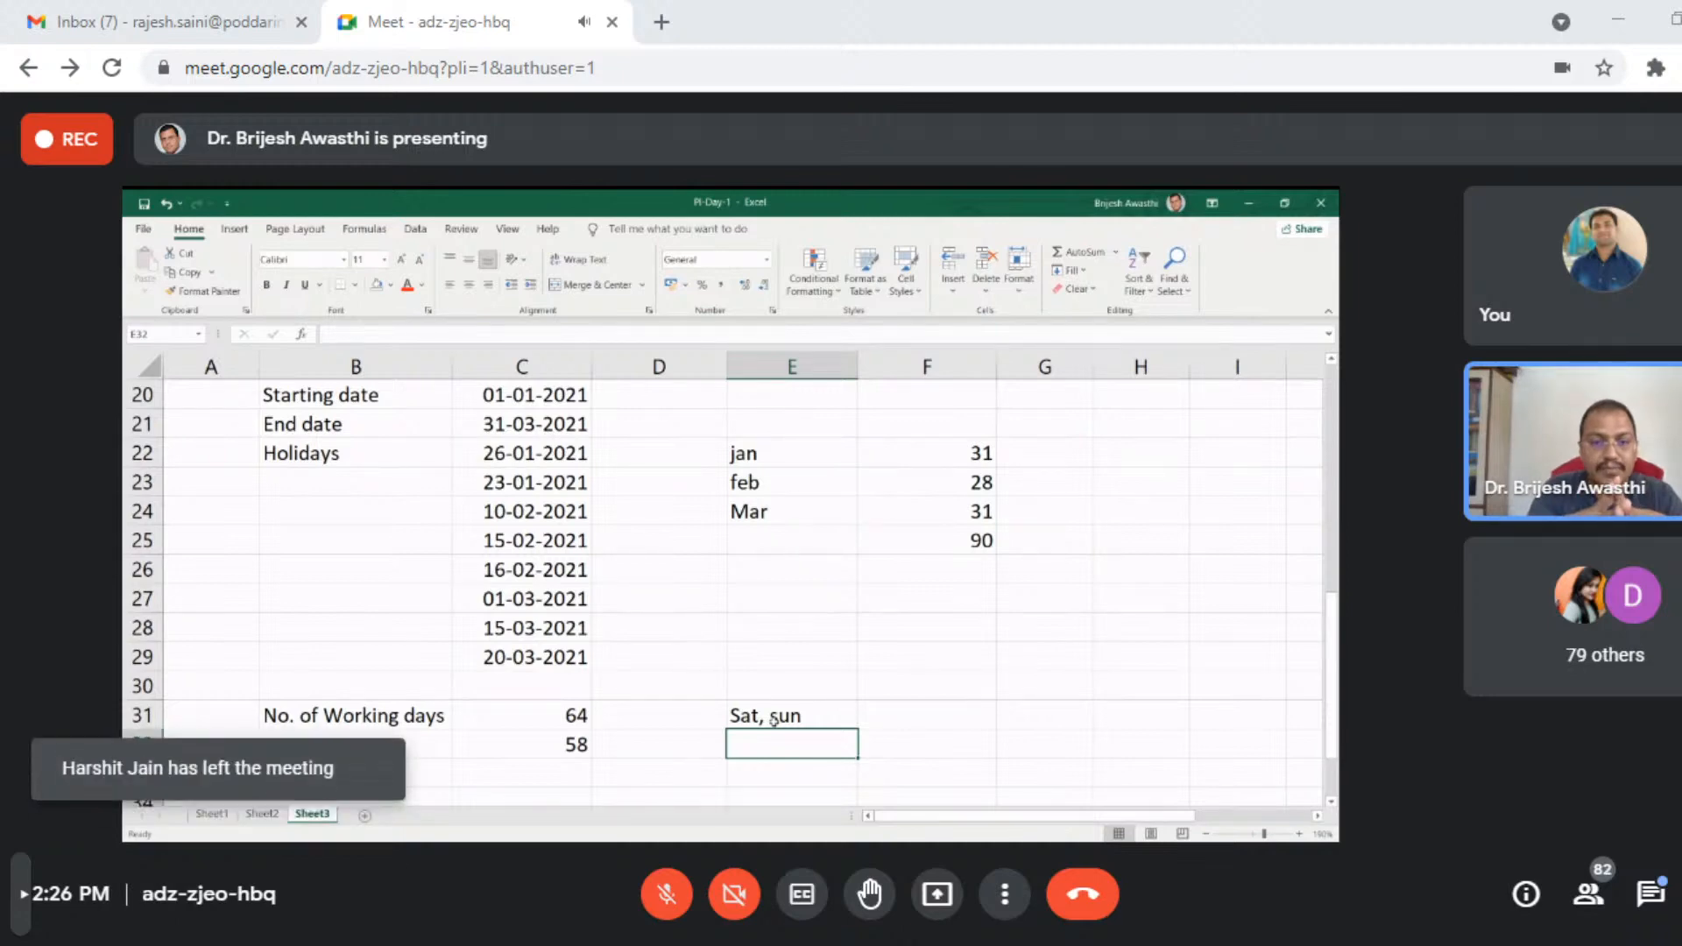
- Clear the weekend note from cell E31 and enter Sat, Sun Off in cell D31 beside the working-days result
left_click(773, 720)
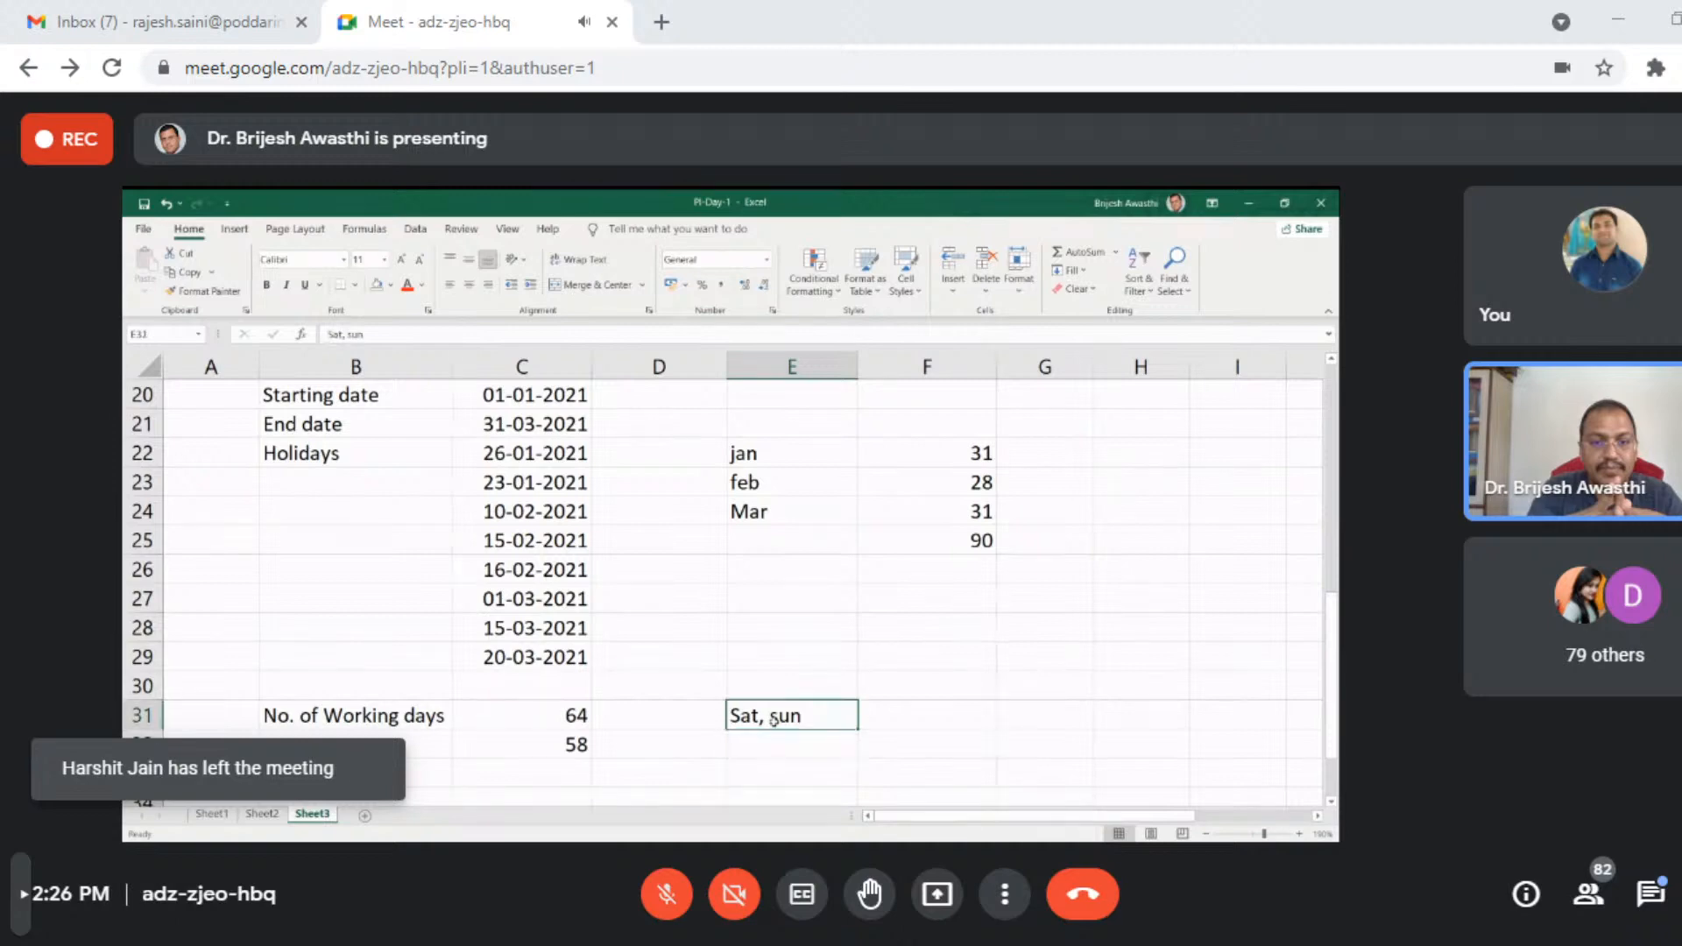
key("Delete")
left_click(666, 720)
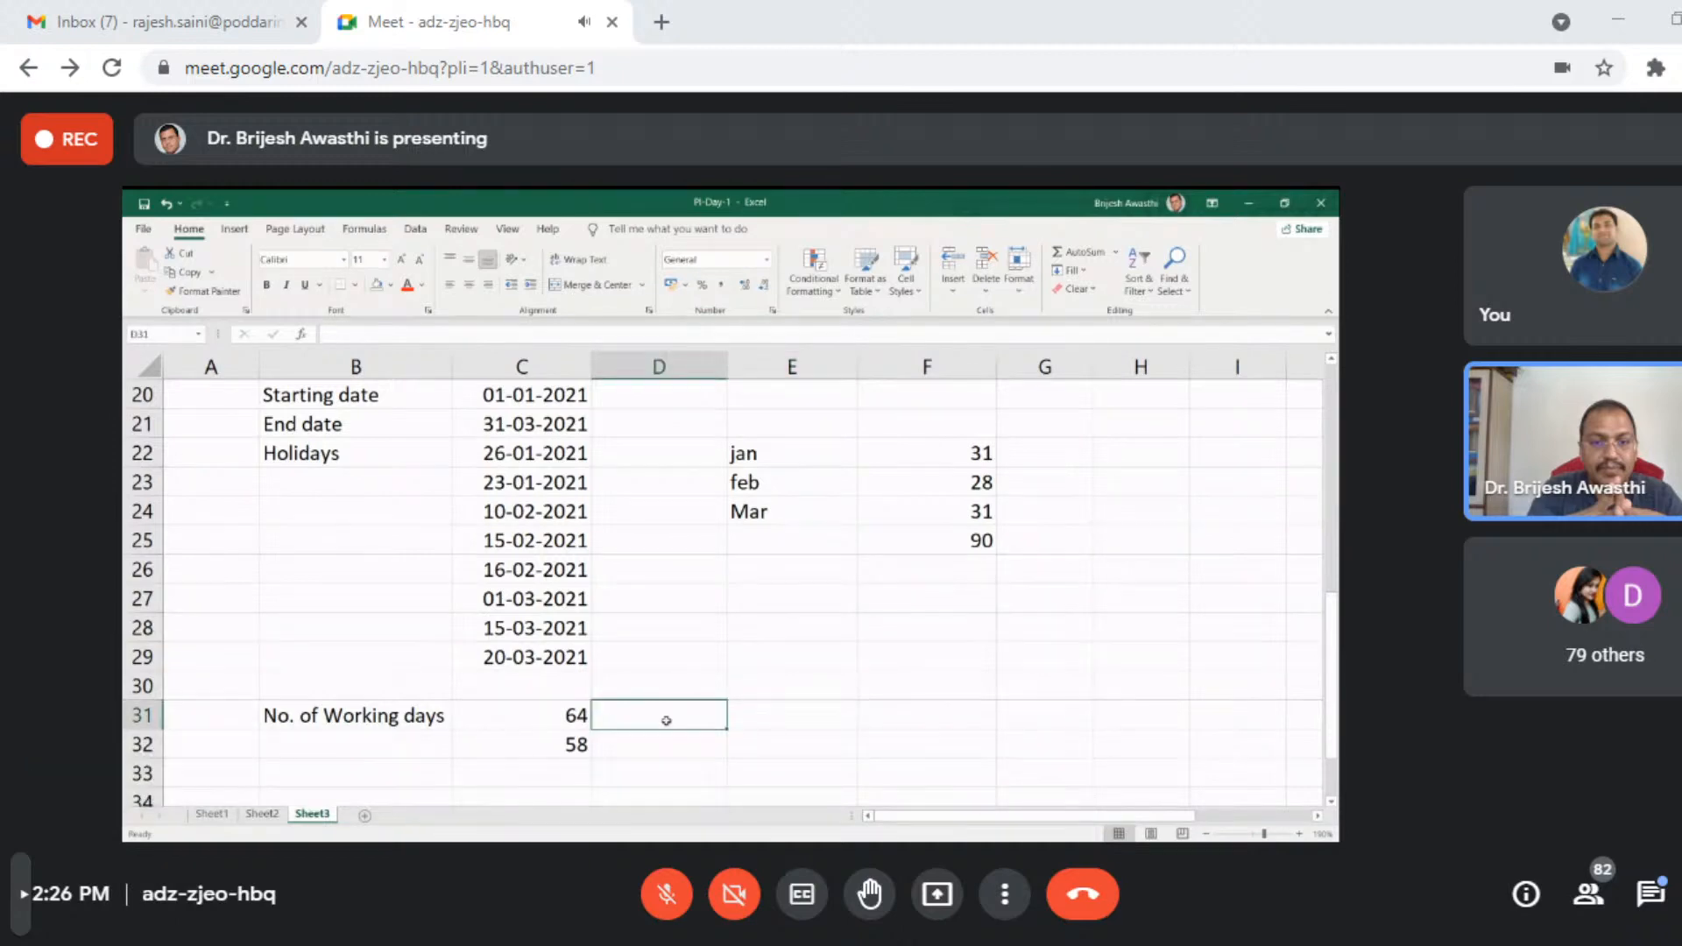
type("Sat")
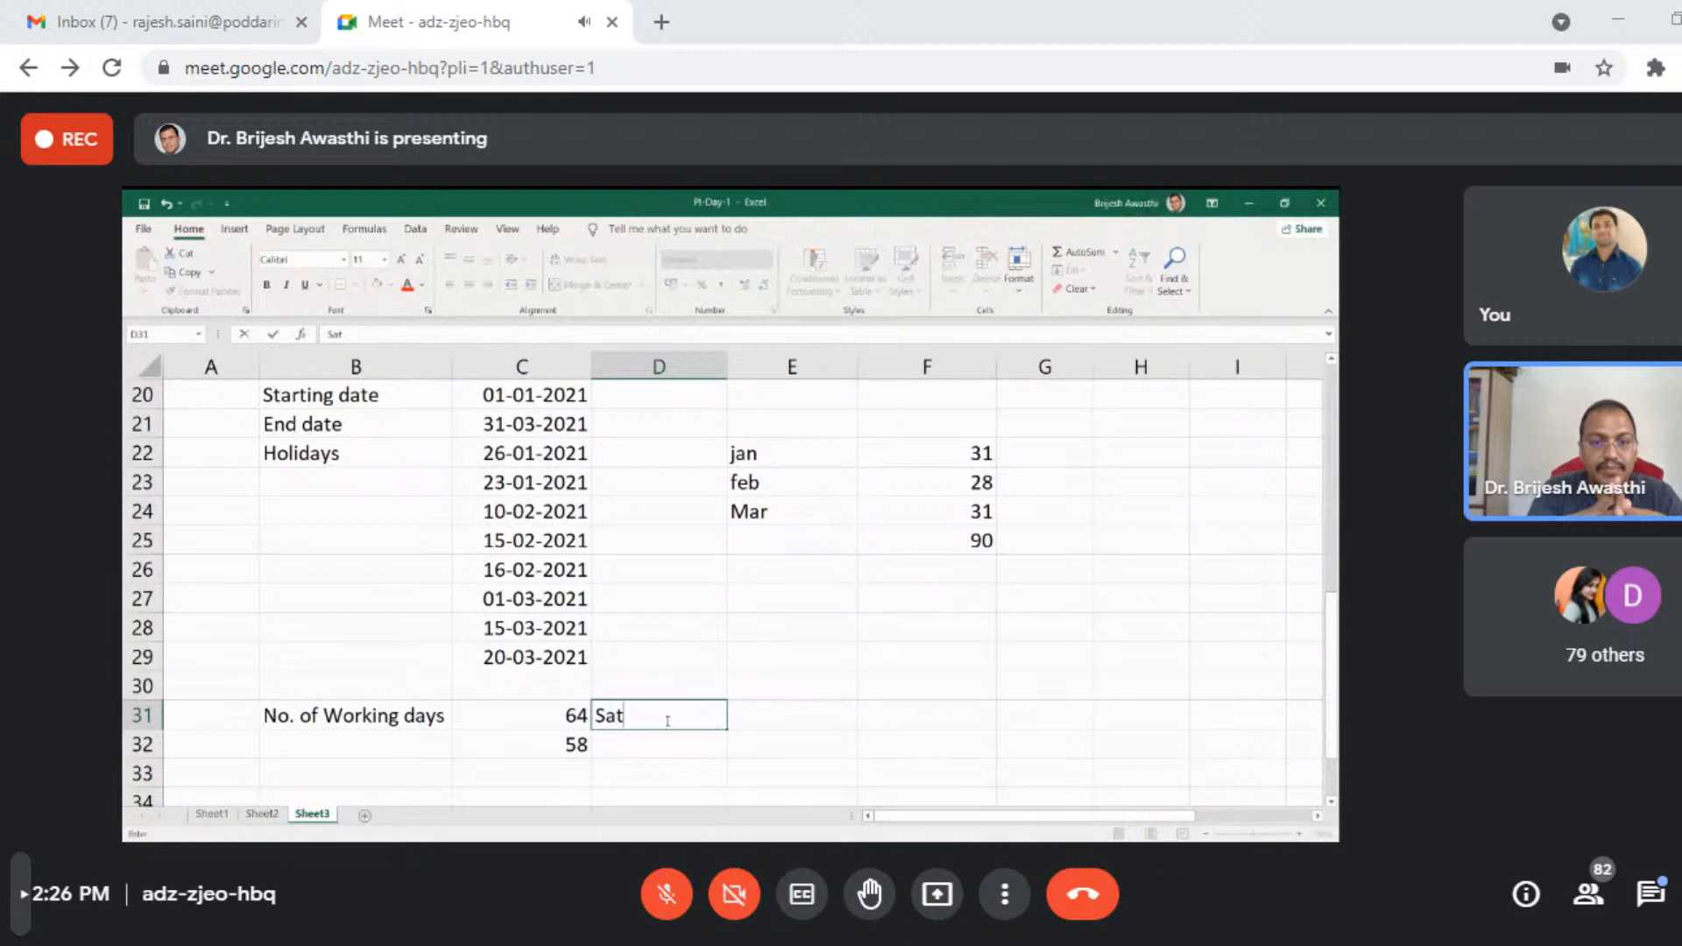
type(", Su")
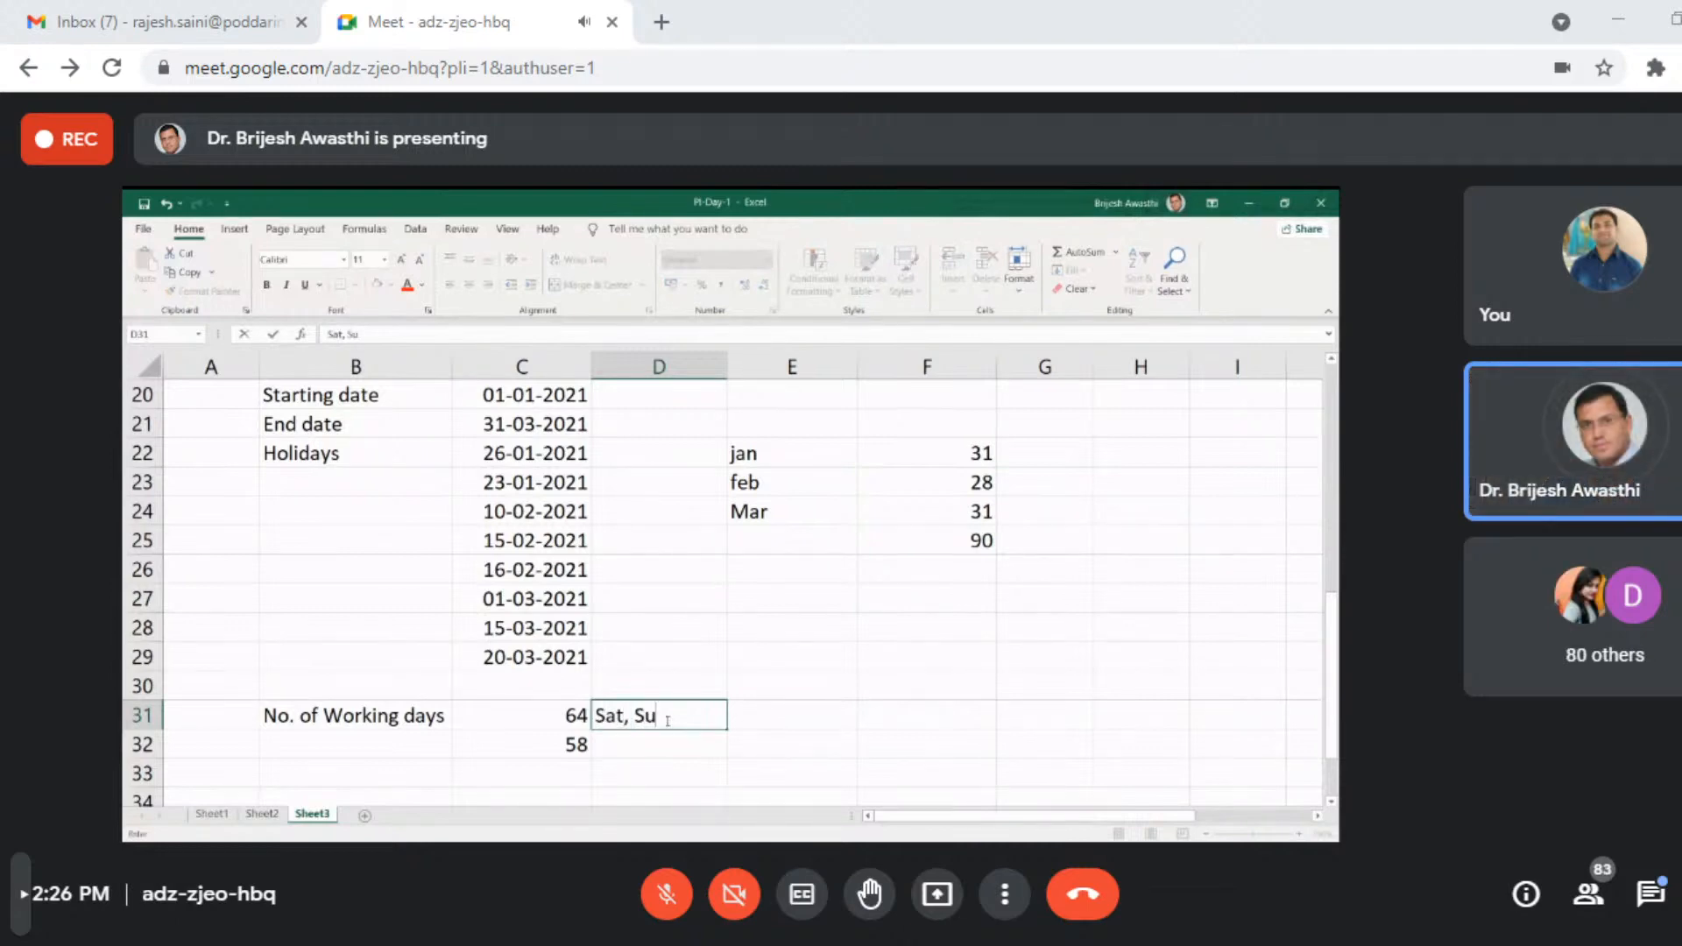
type("n Off")
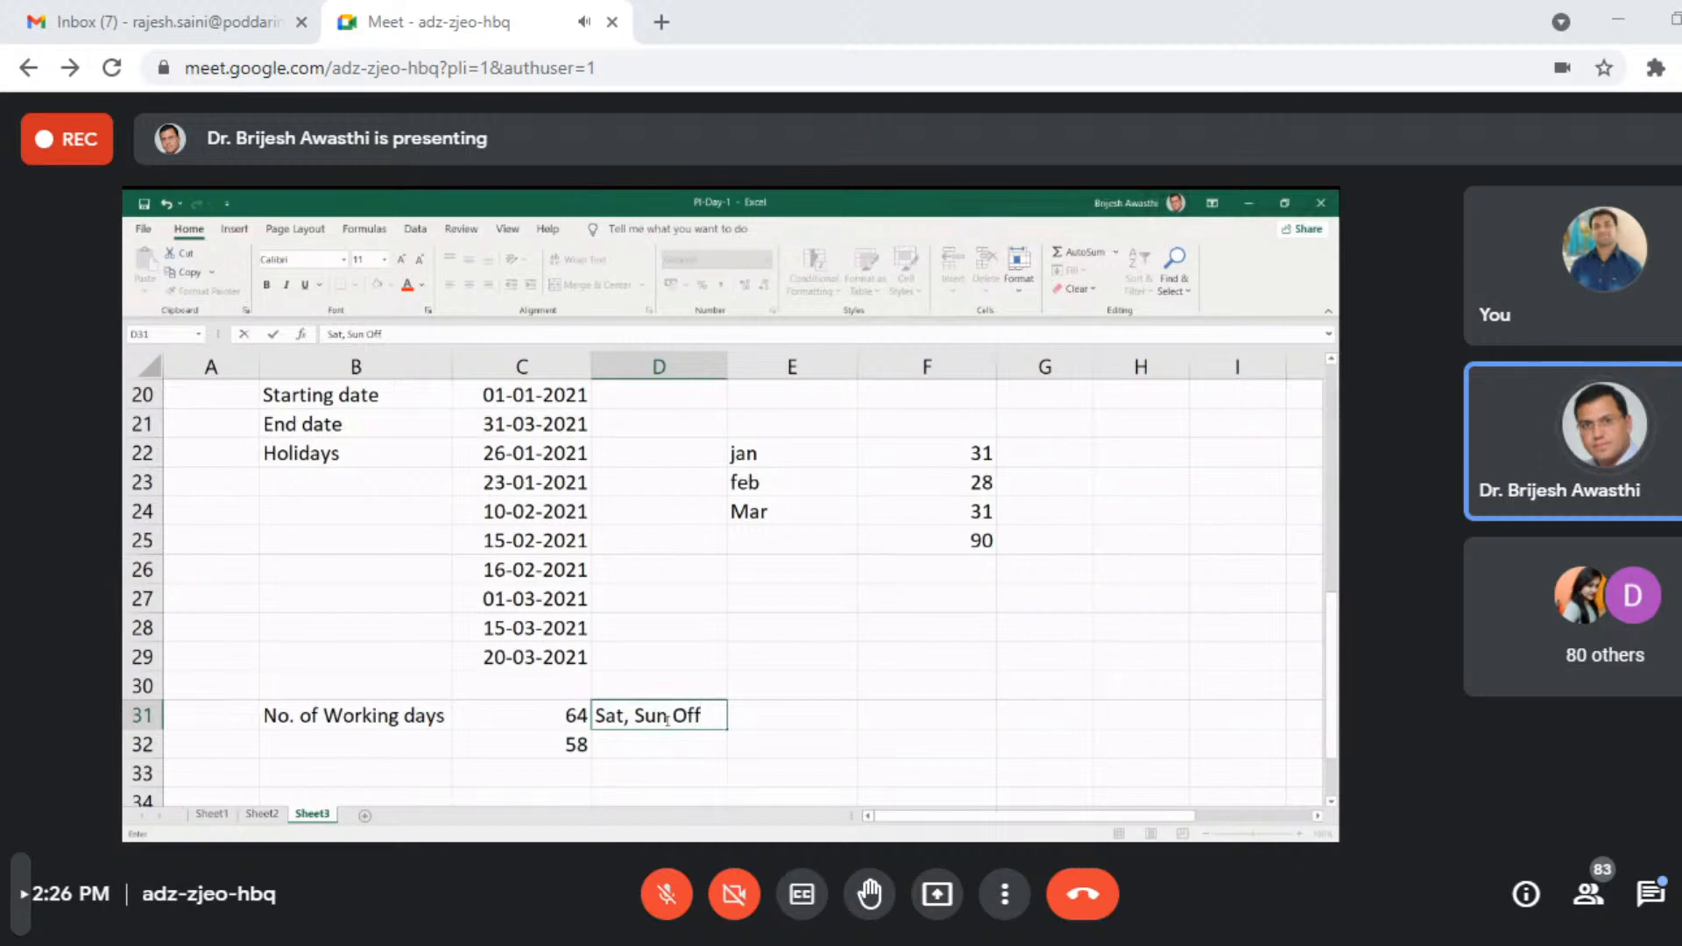
key("Return")
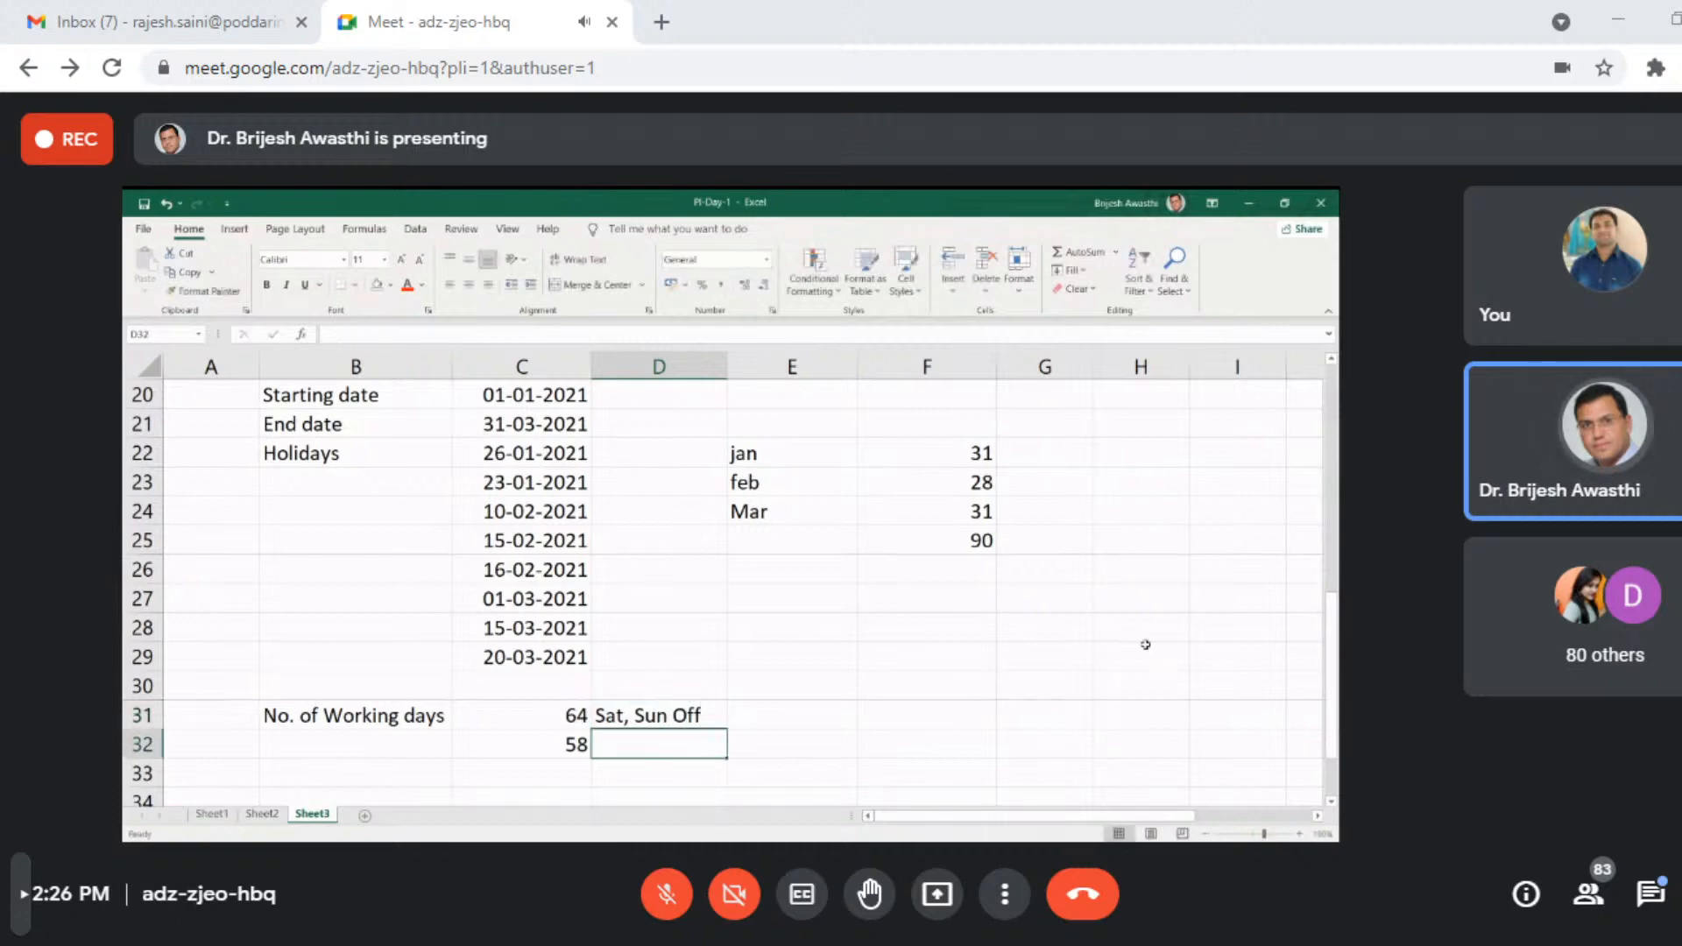
- Start a NETWORKDAYS.INTL formula in cell F31 with C20 as the start date and C21 as the end date
left_click(824, 719)
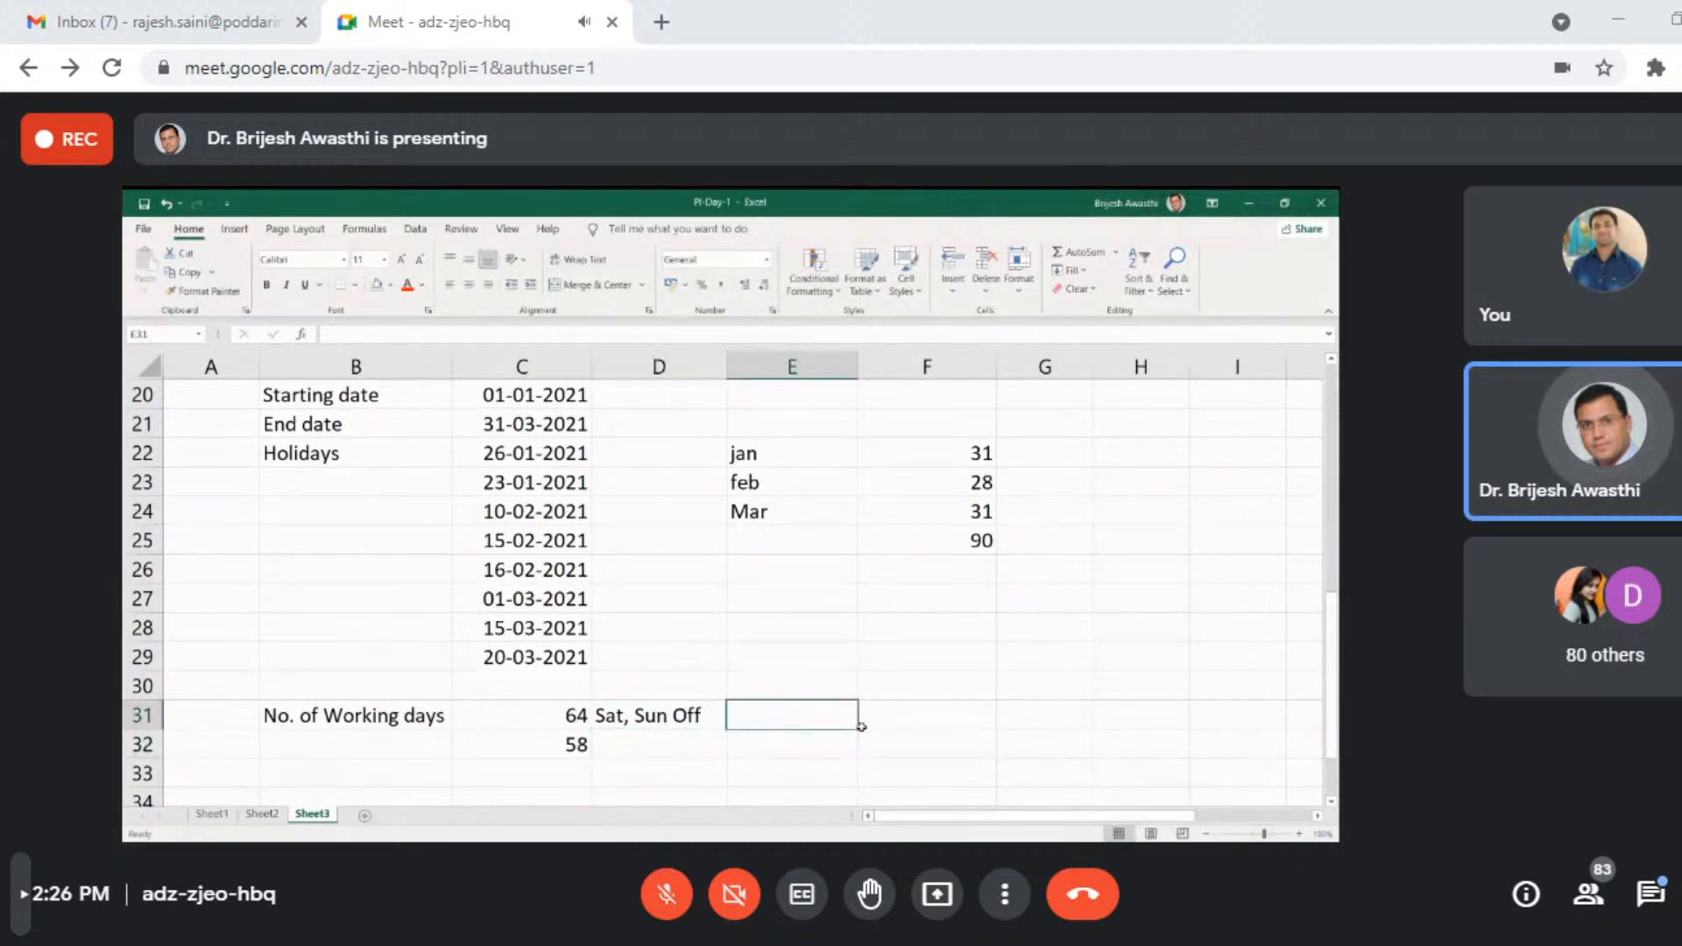
left_click(891, 717)
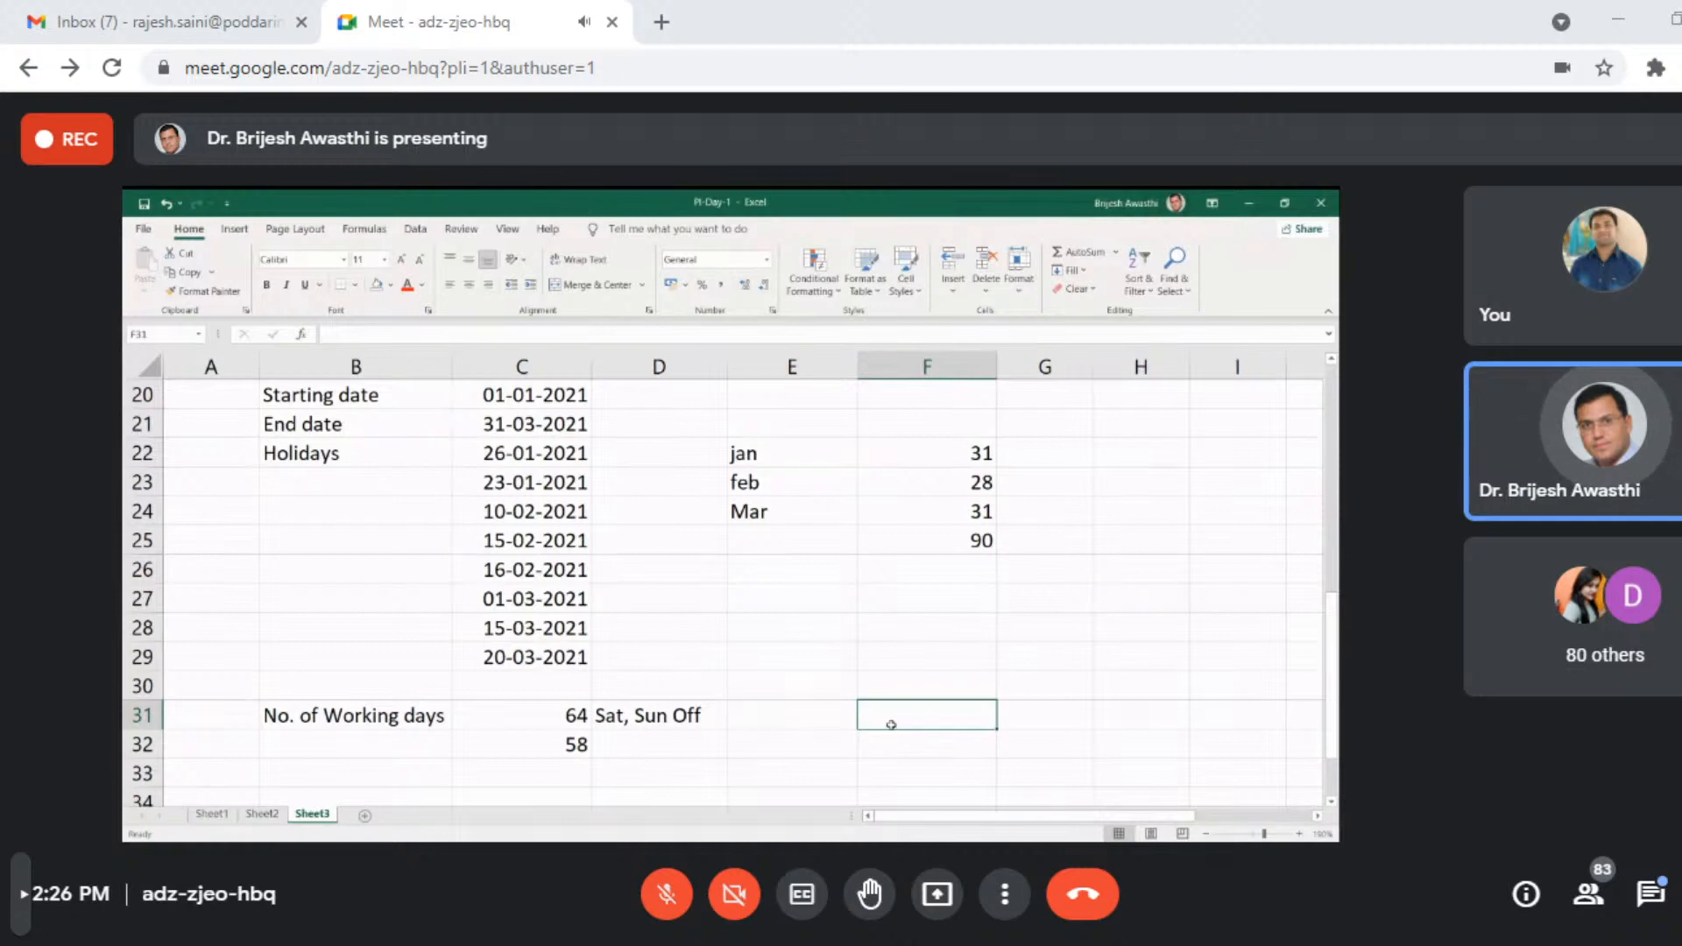
type("=")
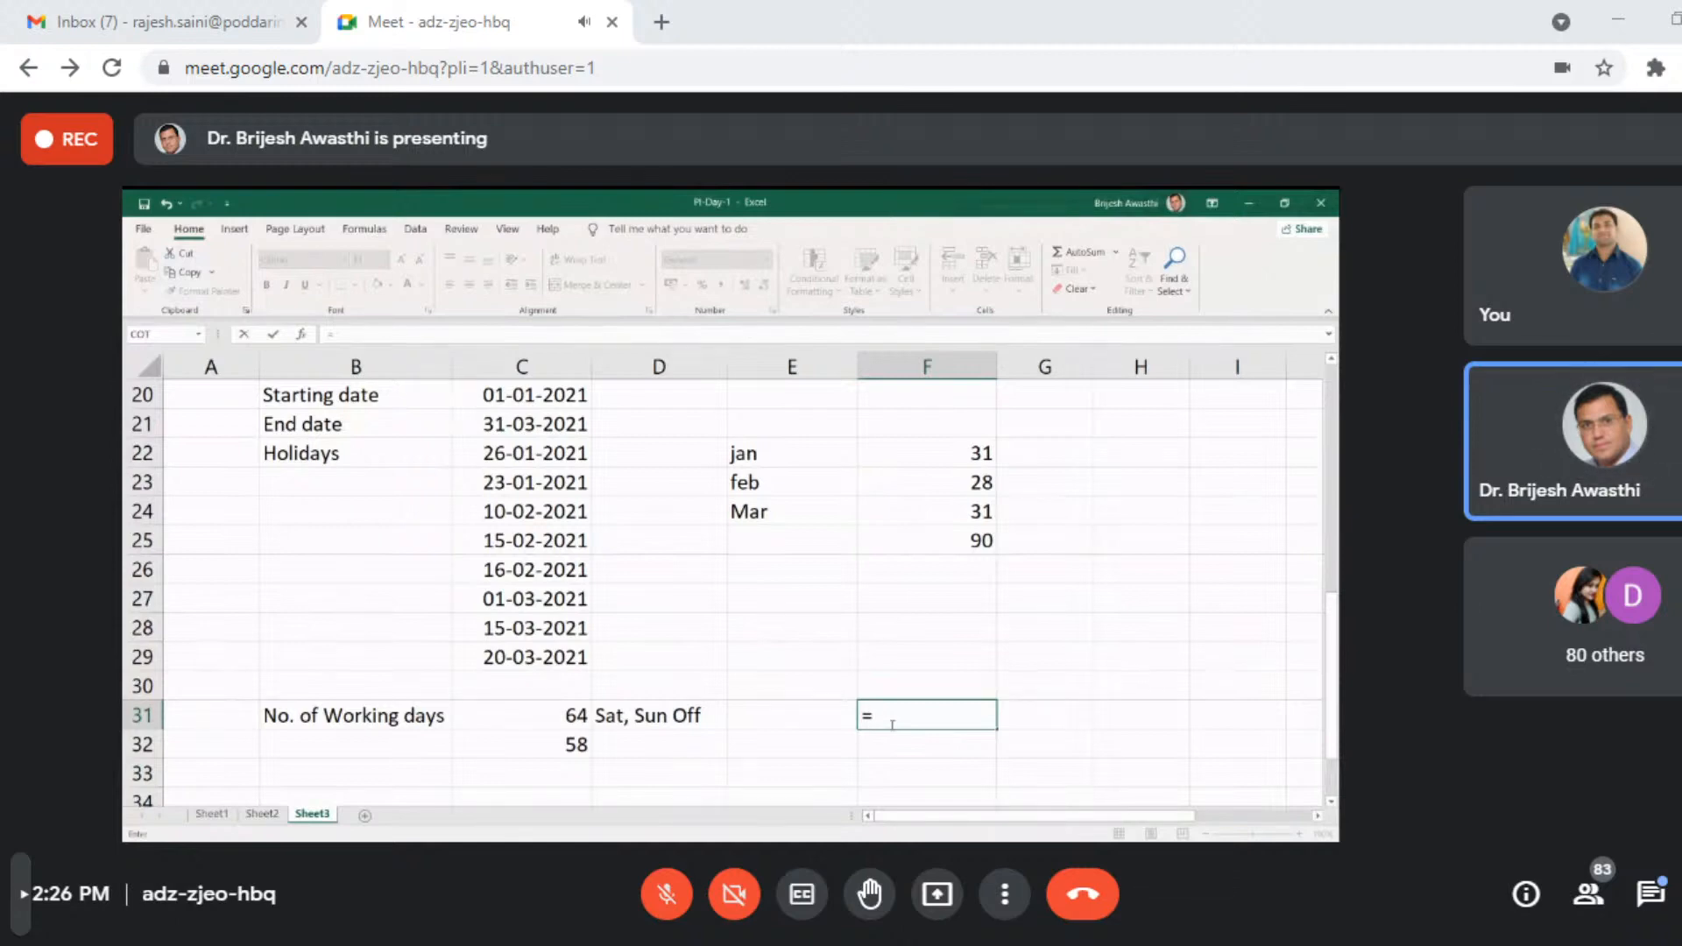
type("ne")
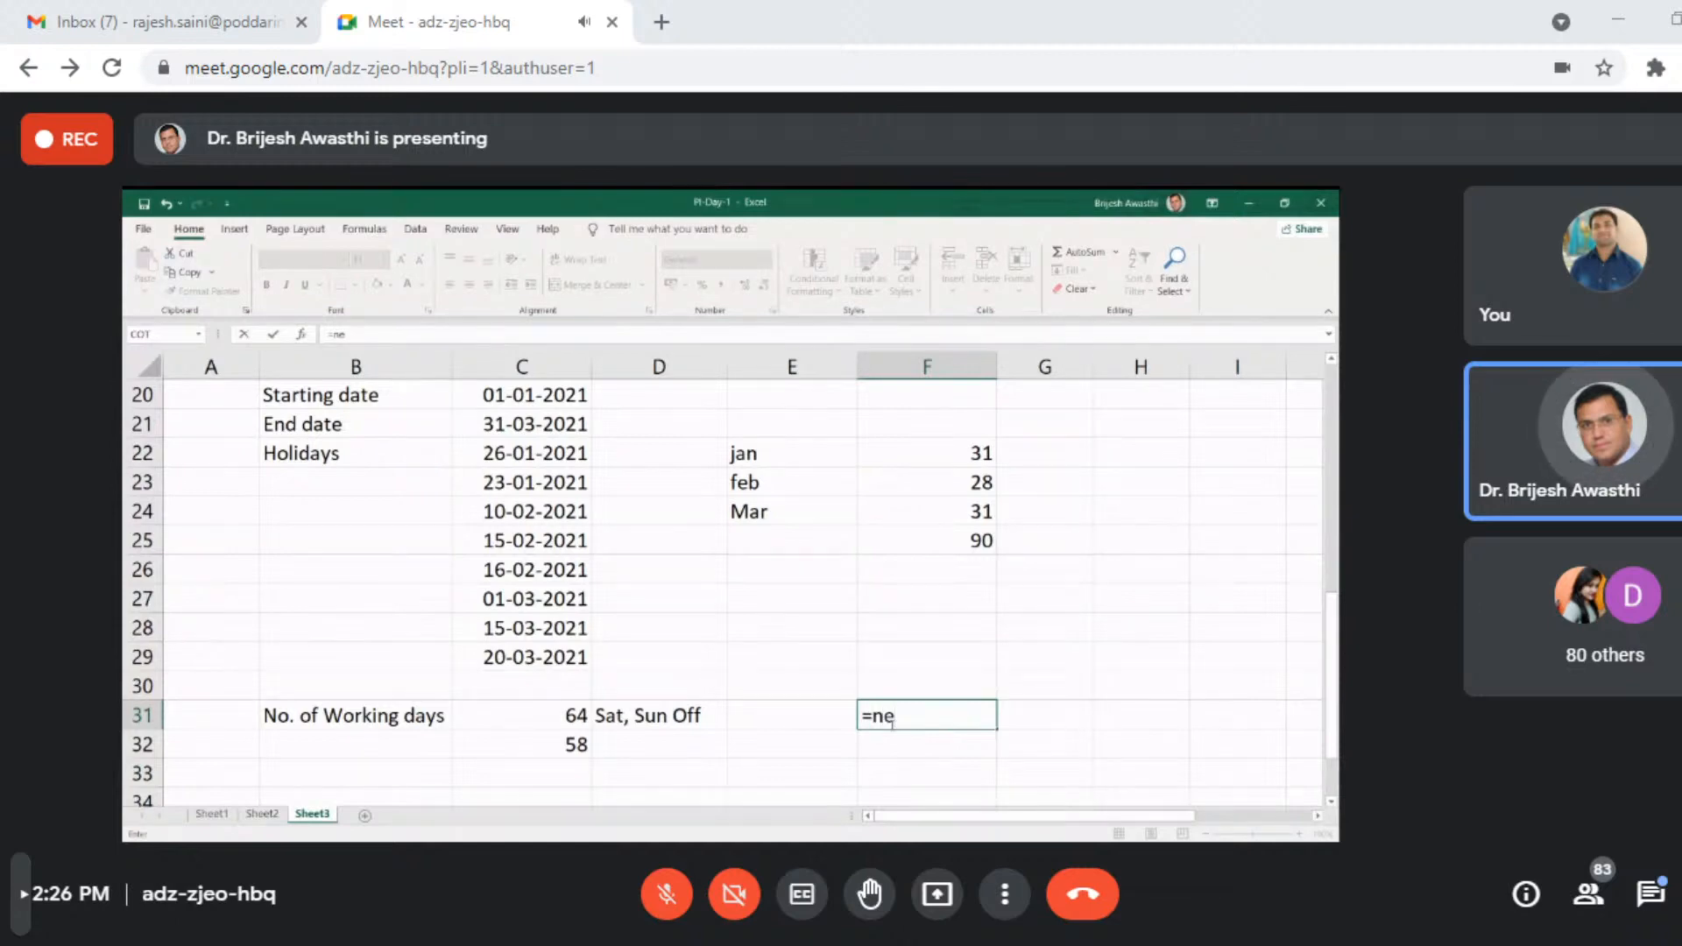
type("tw")
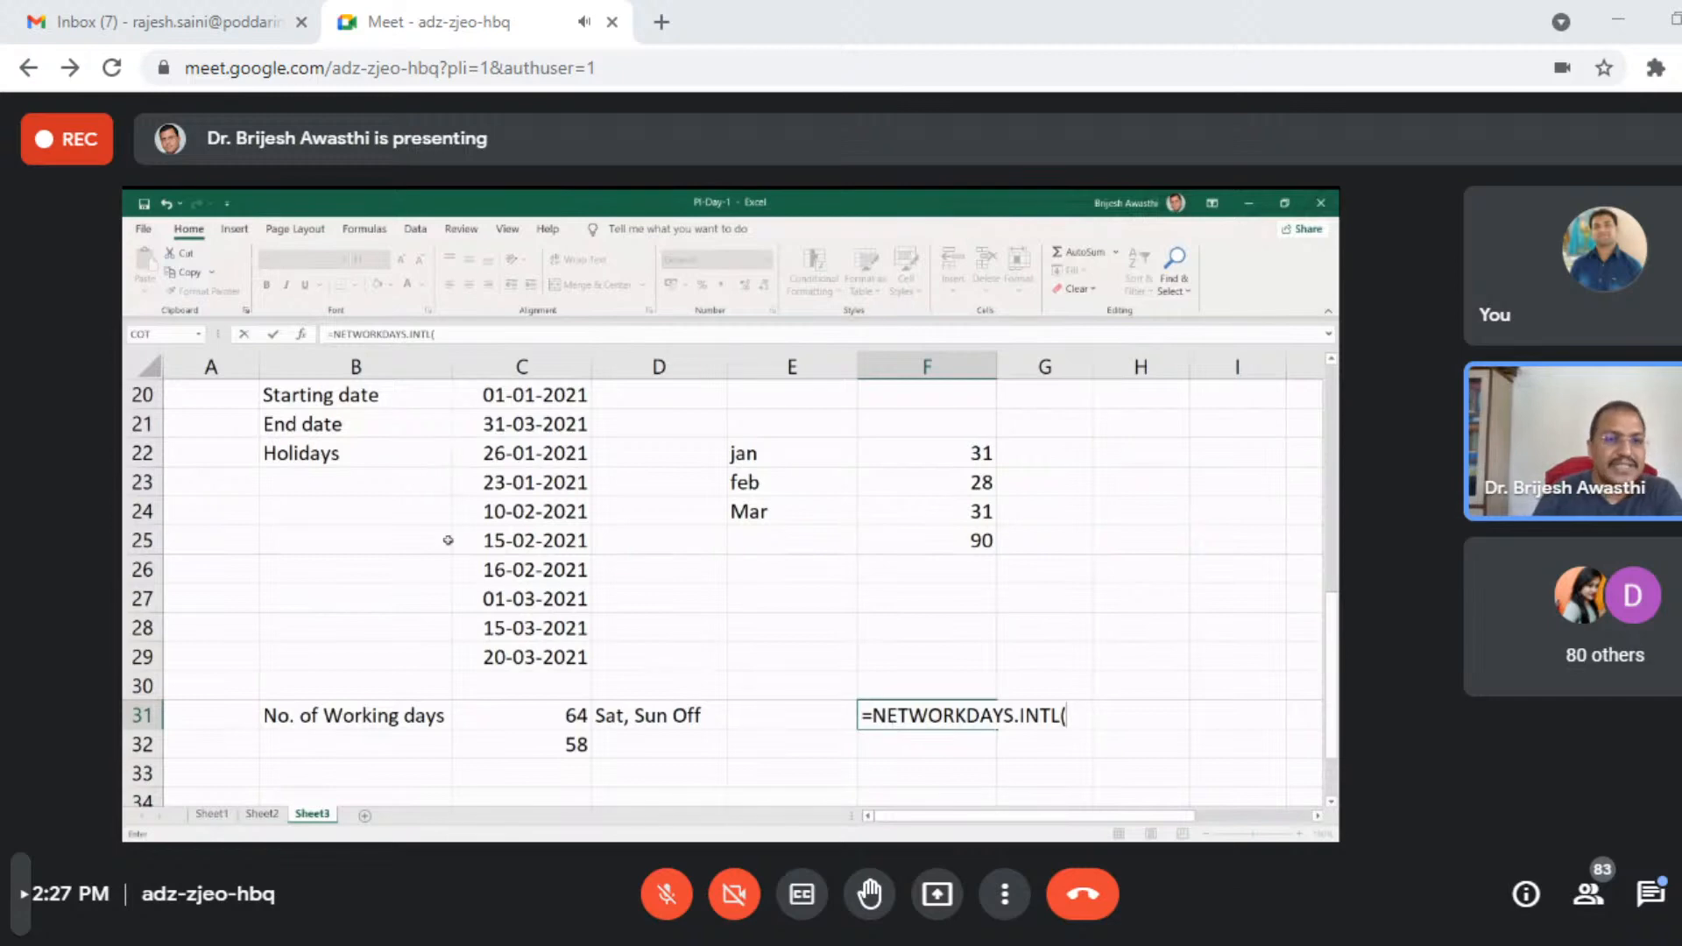
left_click(492, 396)
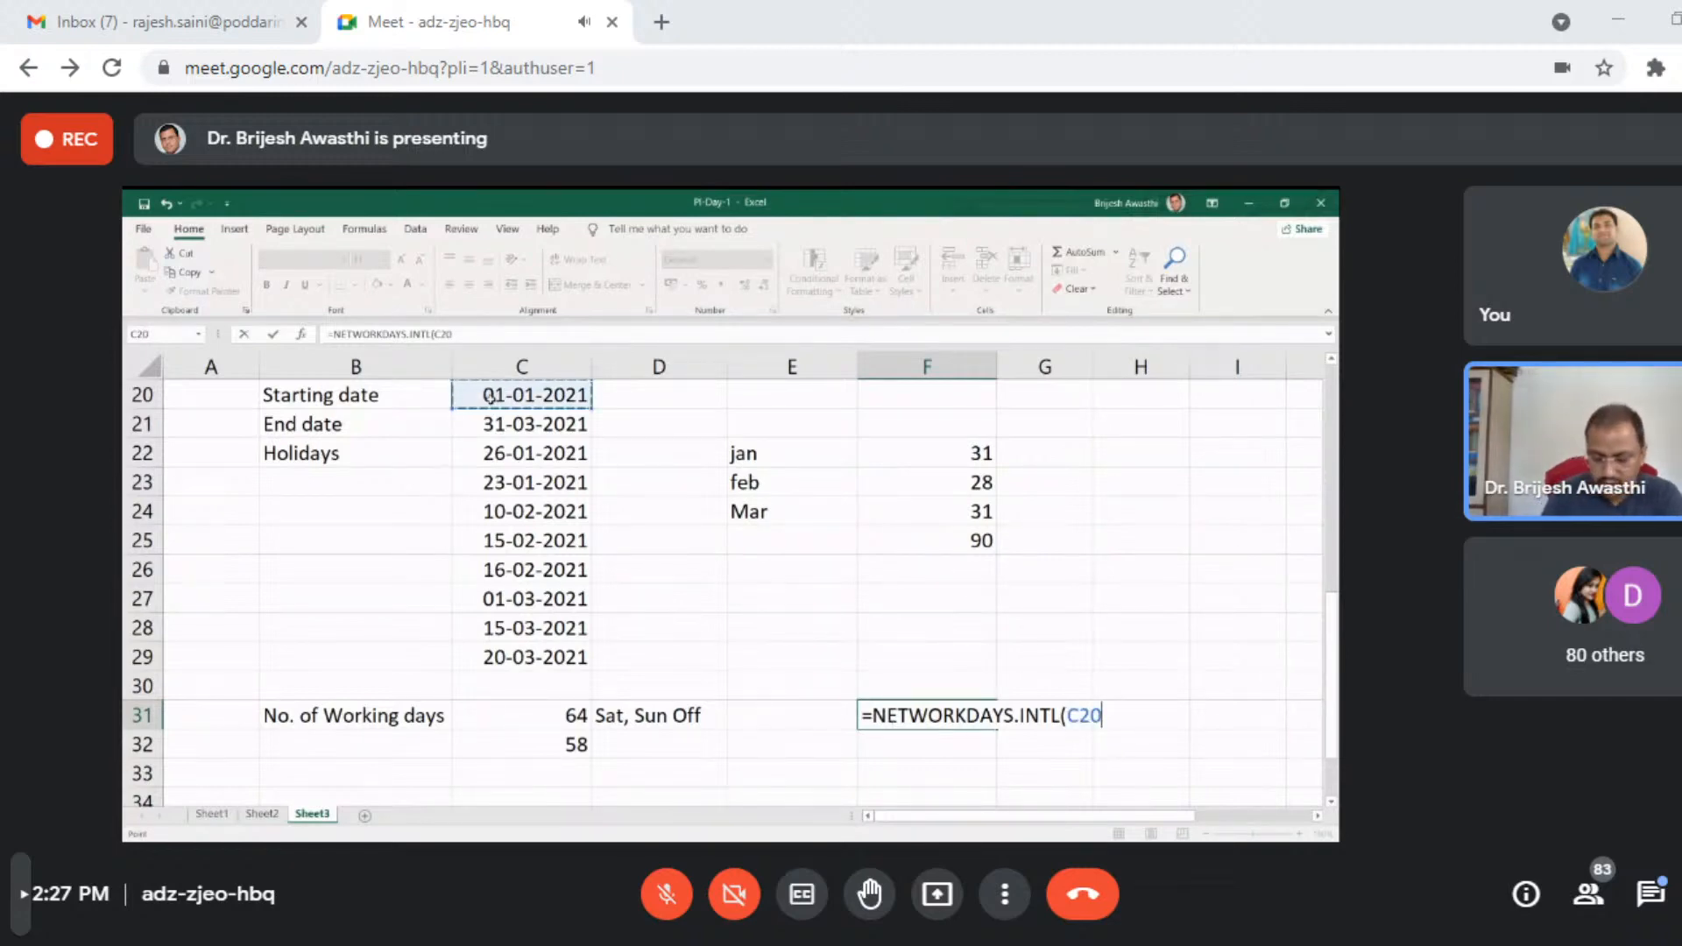
type(",")
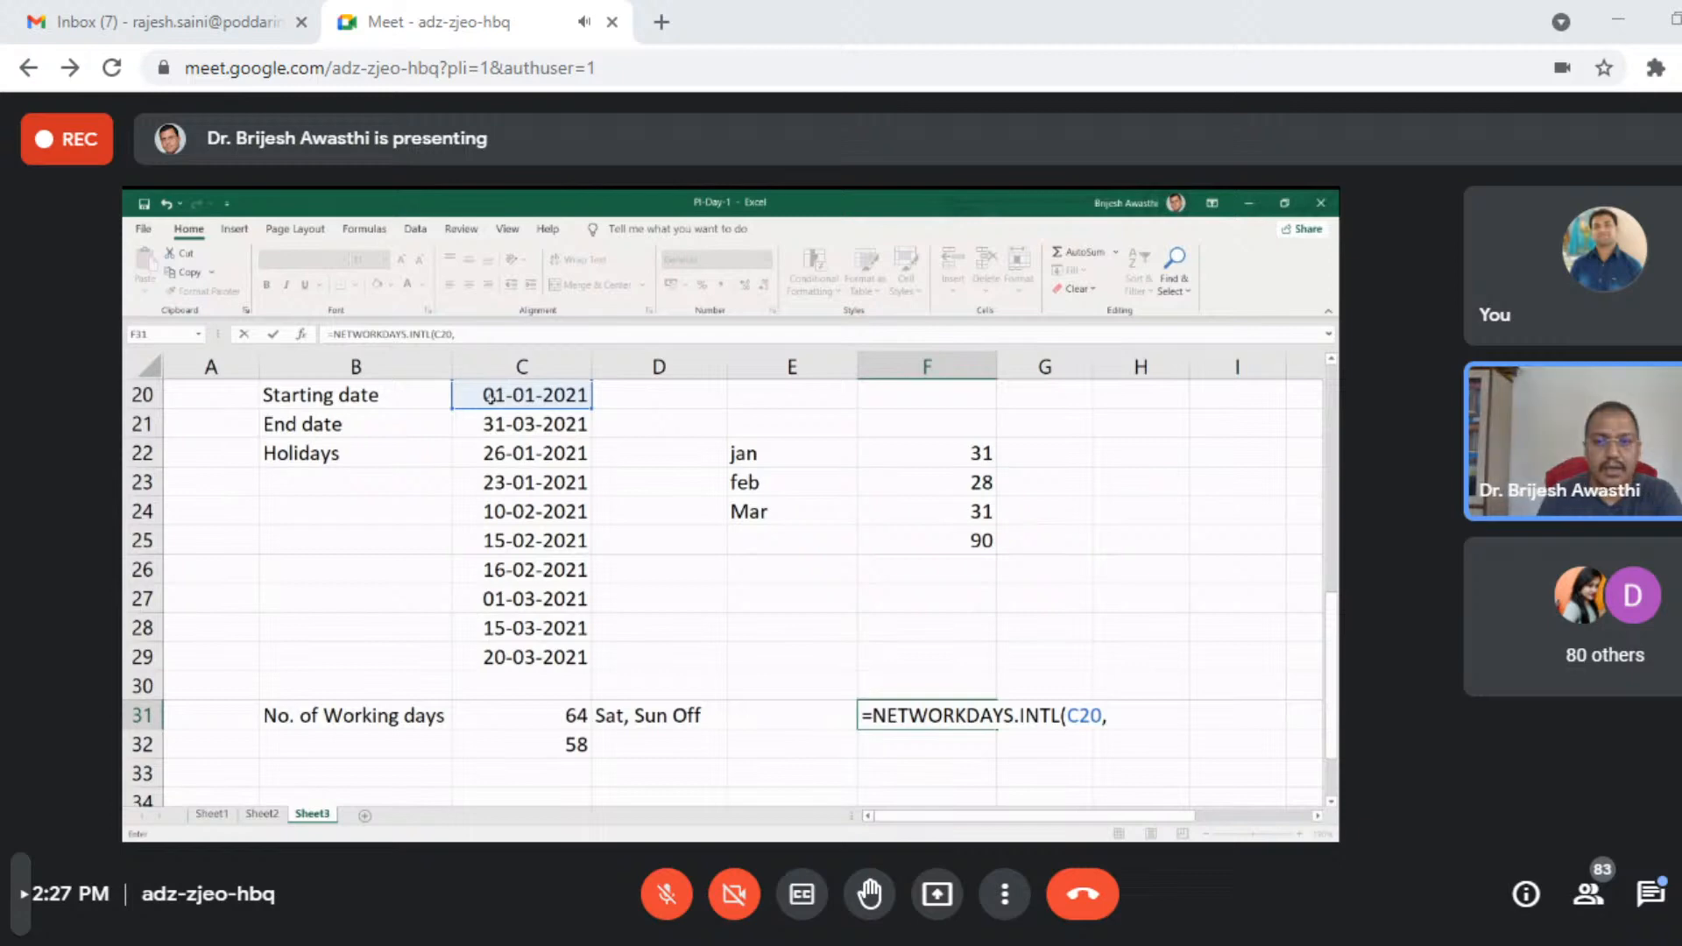
left_click(530, 424)
type(",")
- Complete the NETWORKDAYS.INTL formula in cell F31 with weekend option 11 and the holiday range C22:C29
scroll(1331, 803, "down", 1)
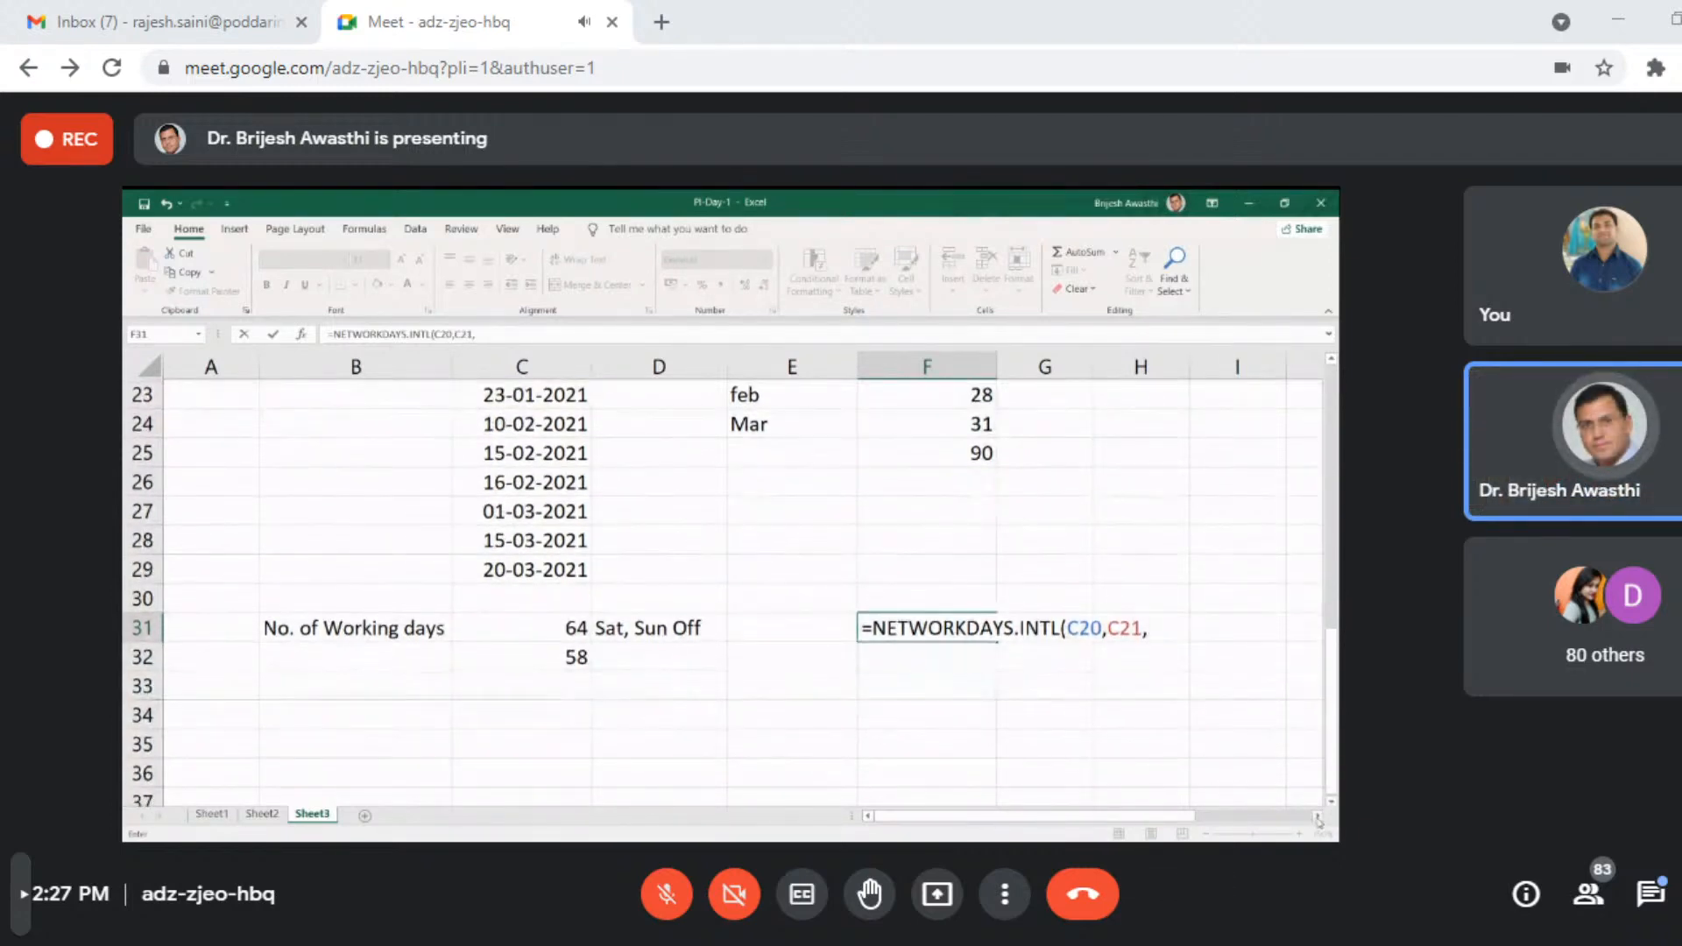
left_click(1317, 817)
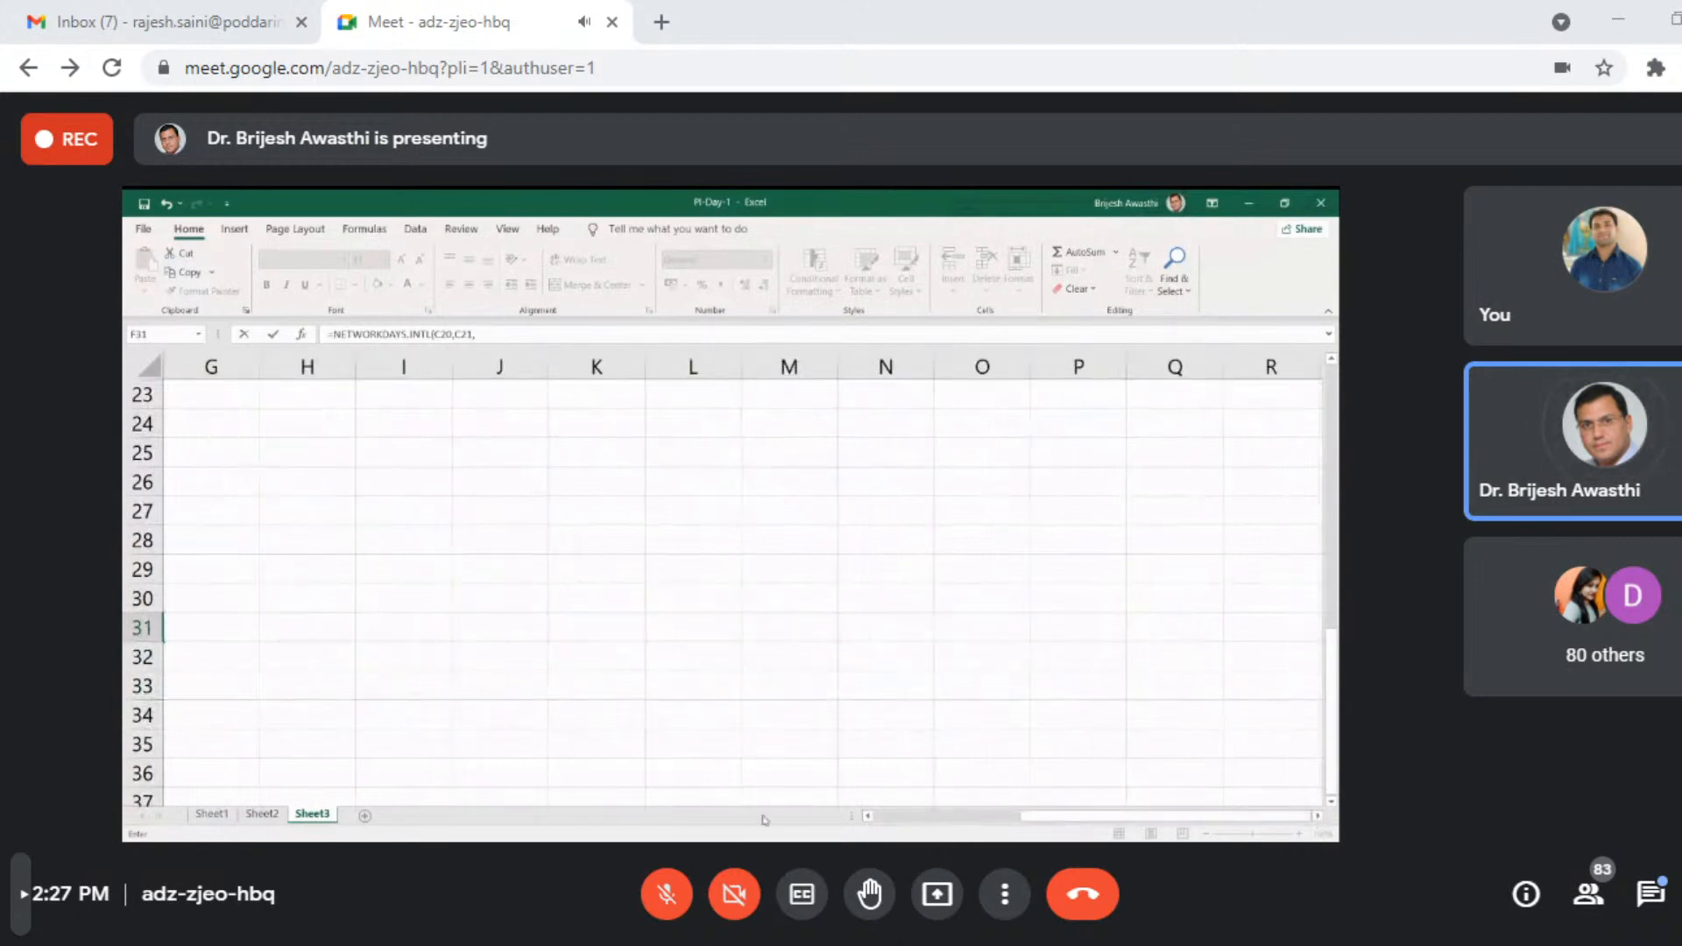
left_click(867, 816)
left_click(868, 817)
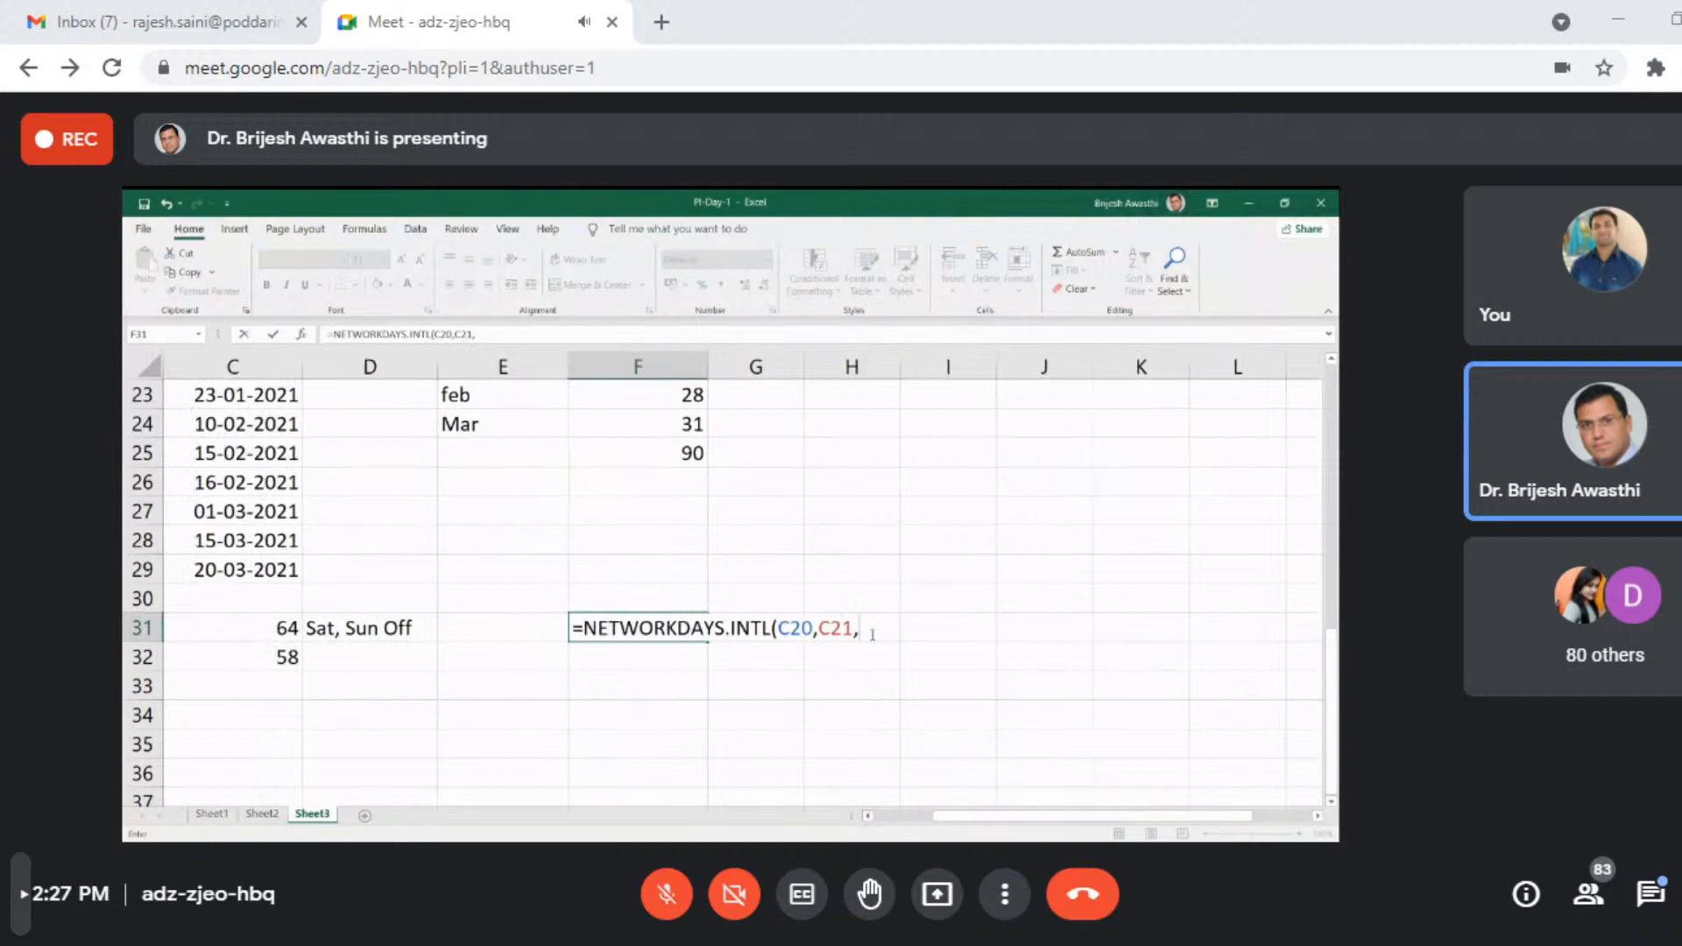
key("BackSpace")
type(",")
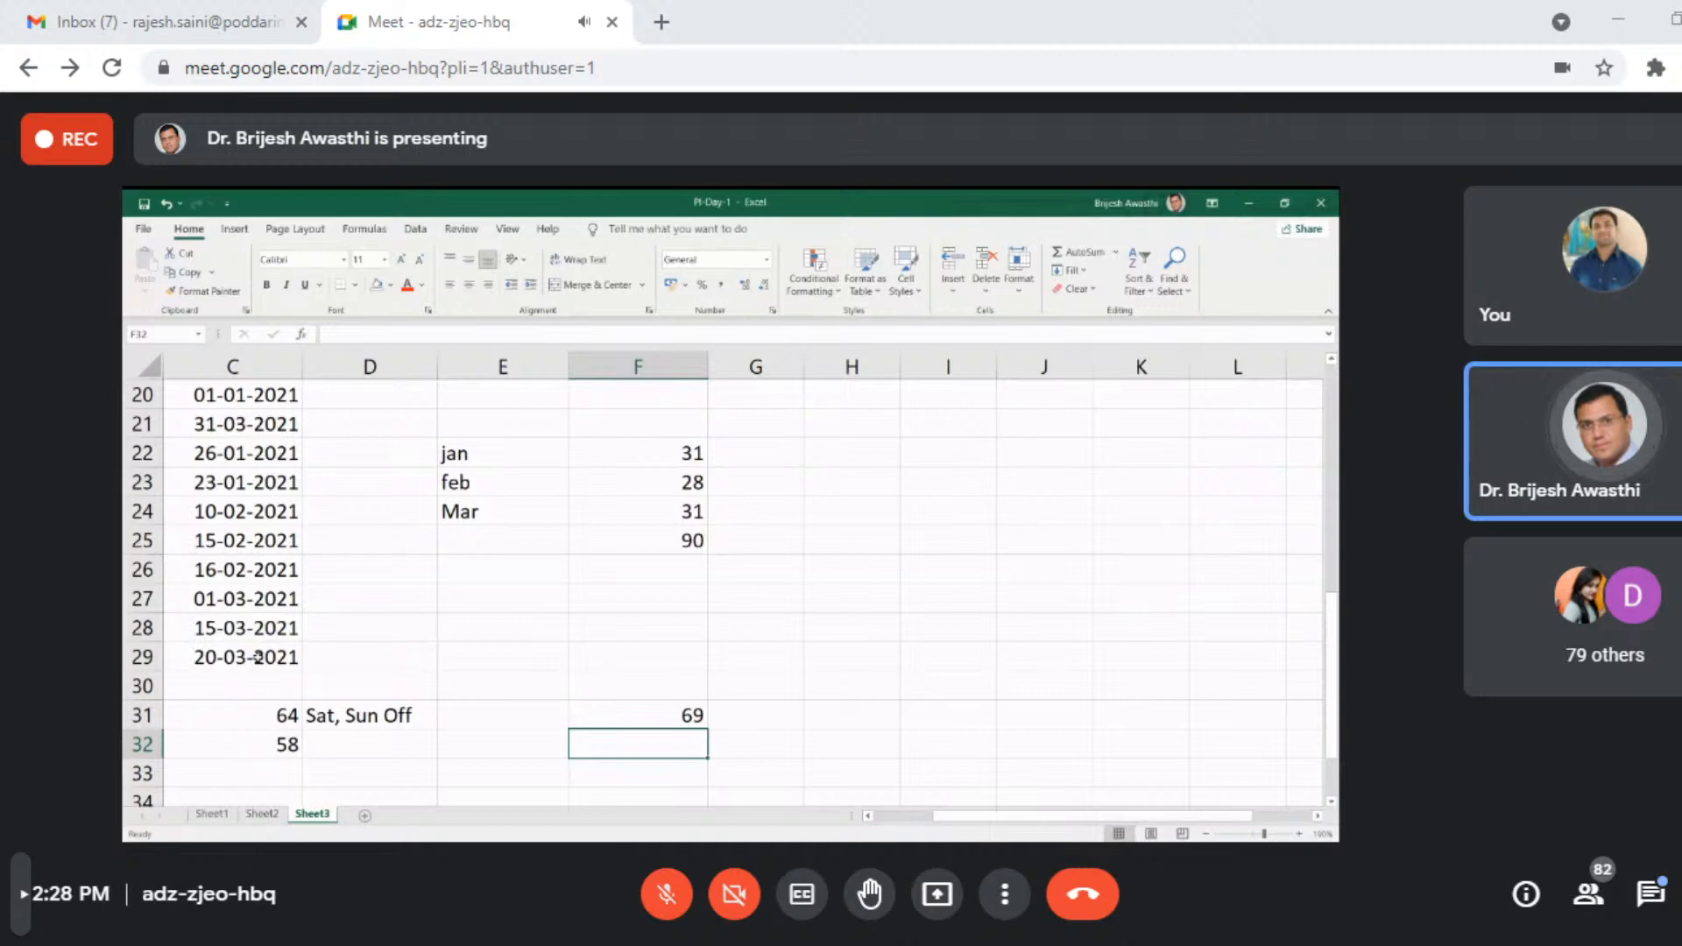
- Compare the formulas in C31 and F31 and review the dates in C20:C21 and the holidays in C22:C29
left_click(263, 715)
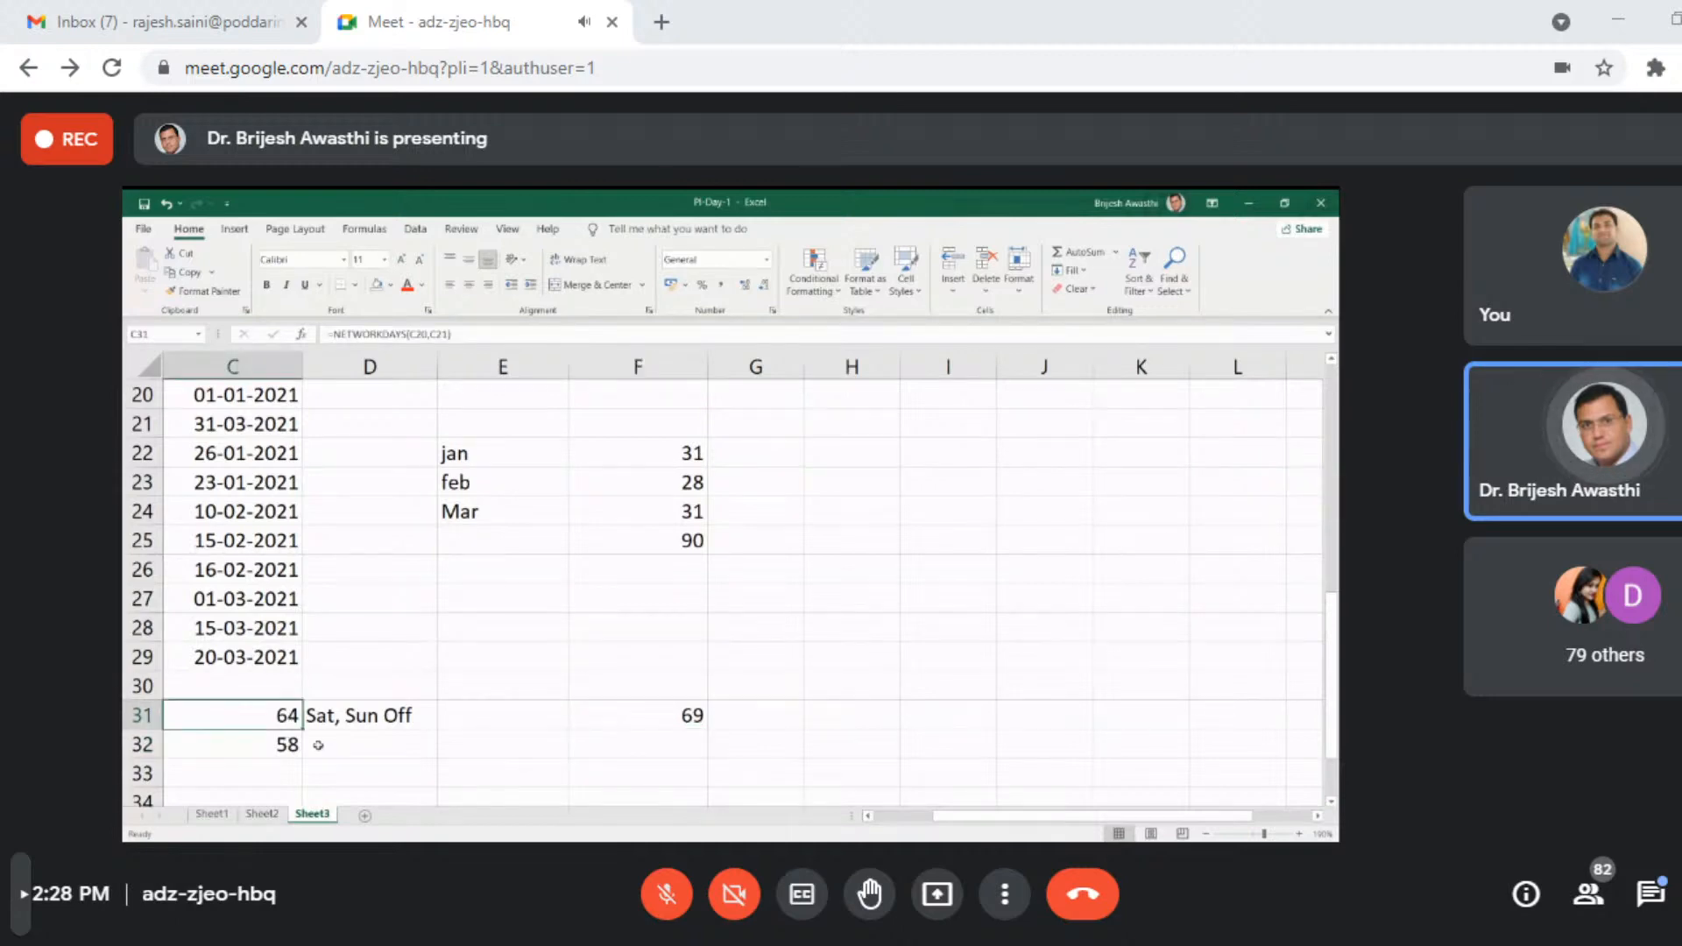
left_click(687, 711)
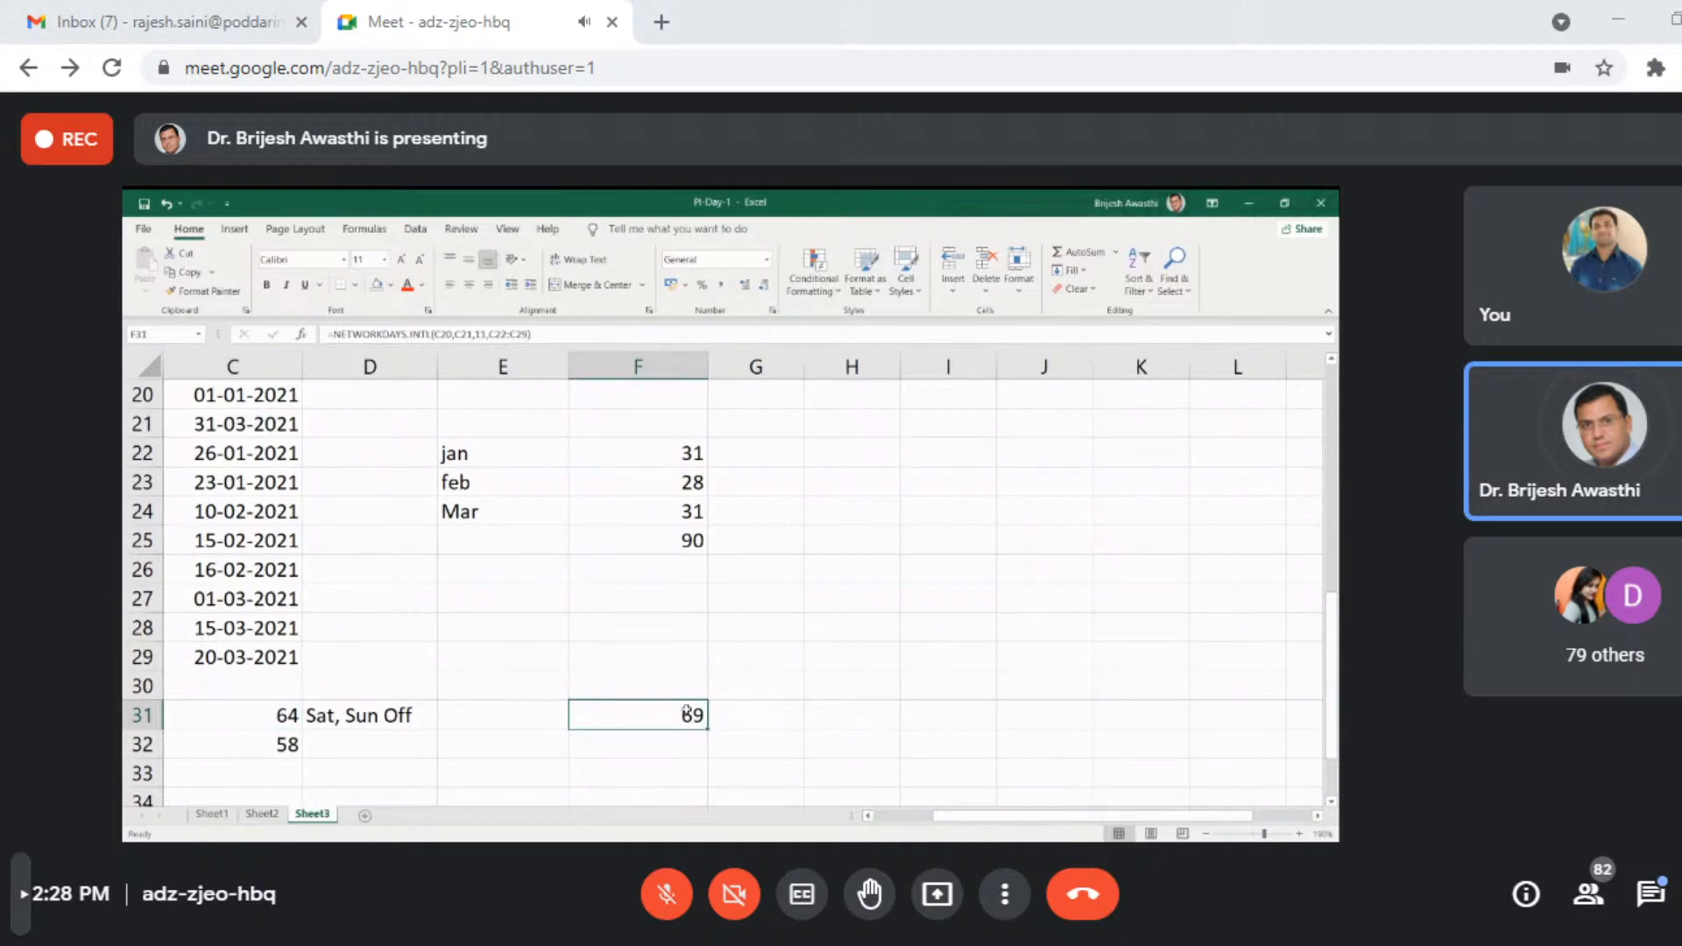
scroll(451, 600, "up", 1)
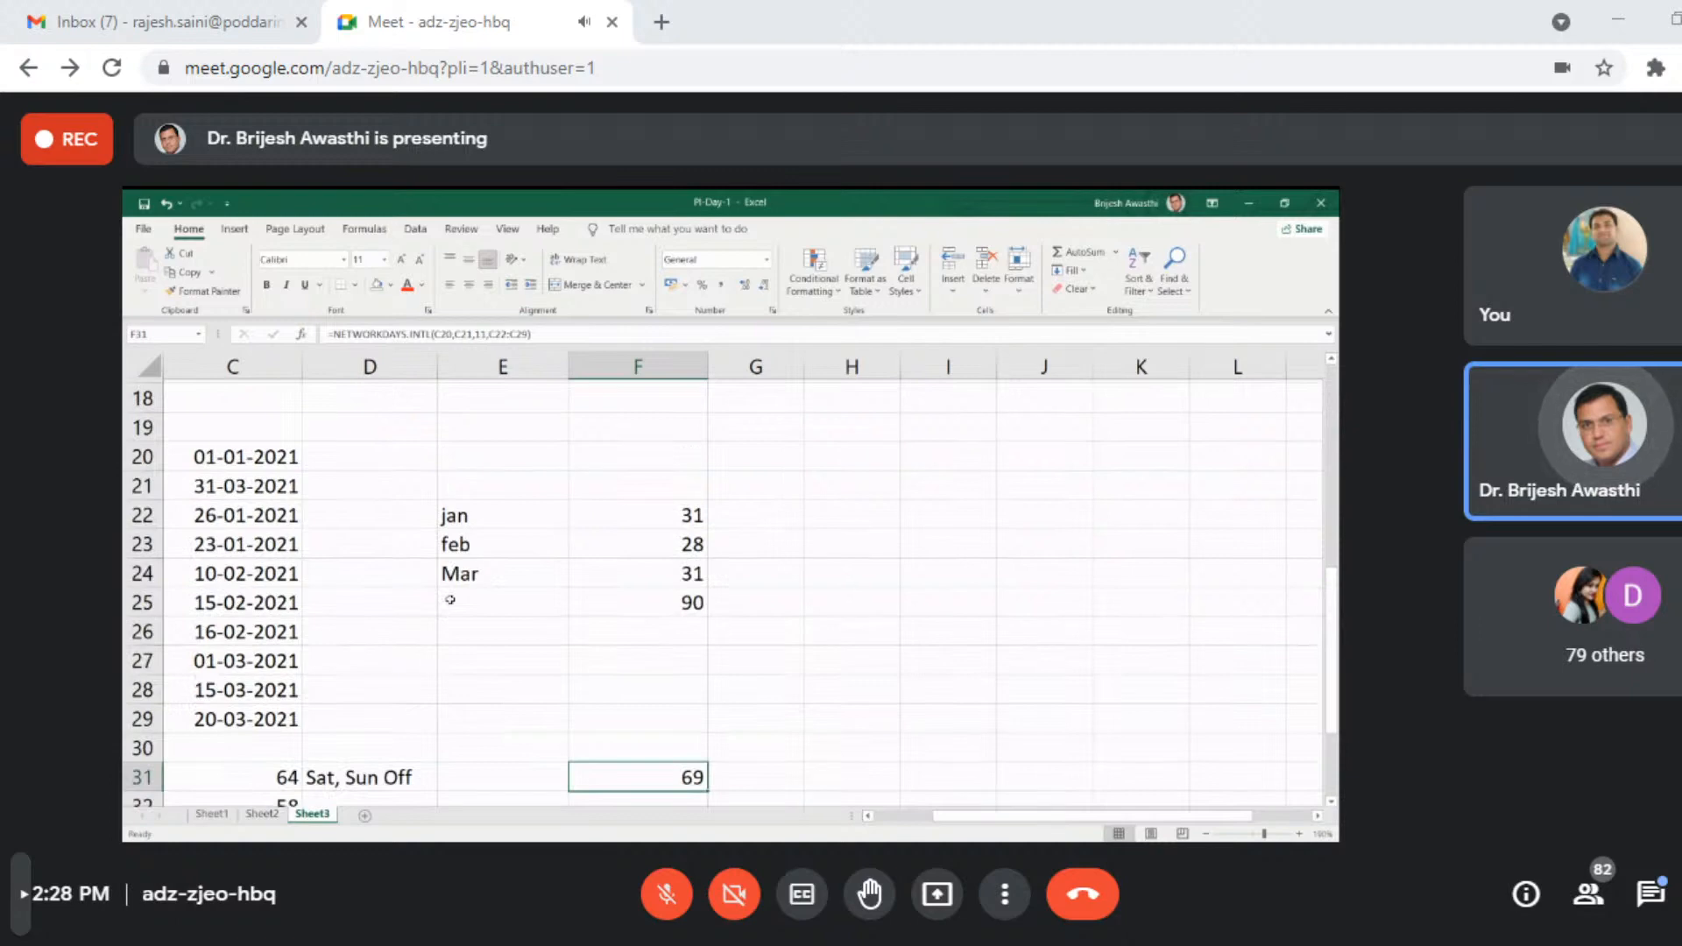
scroll(450, 600, "up", 1)
left_click_drag(263, 482, 281, 505)
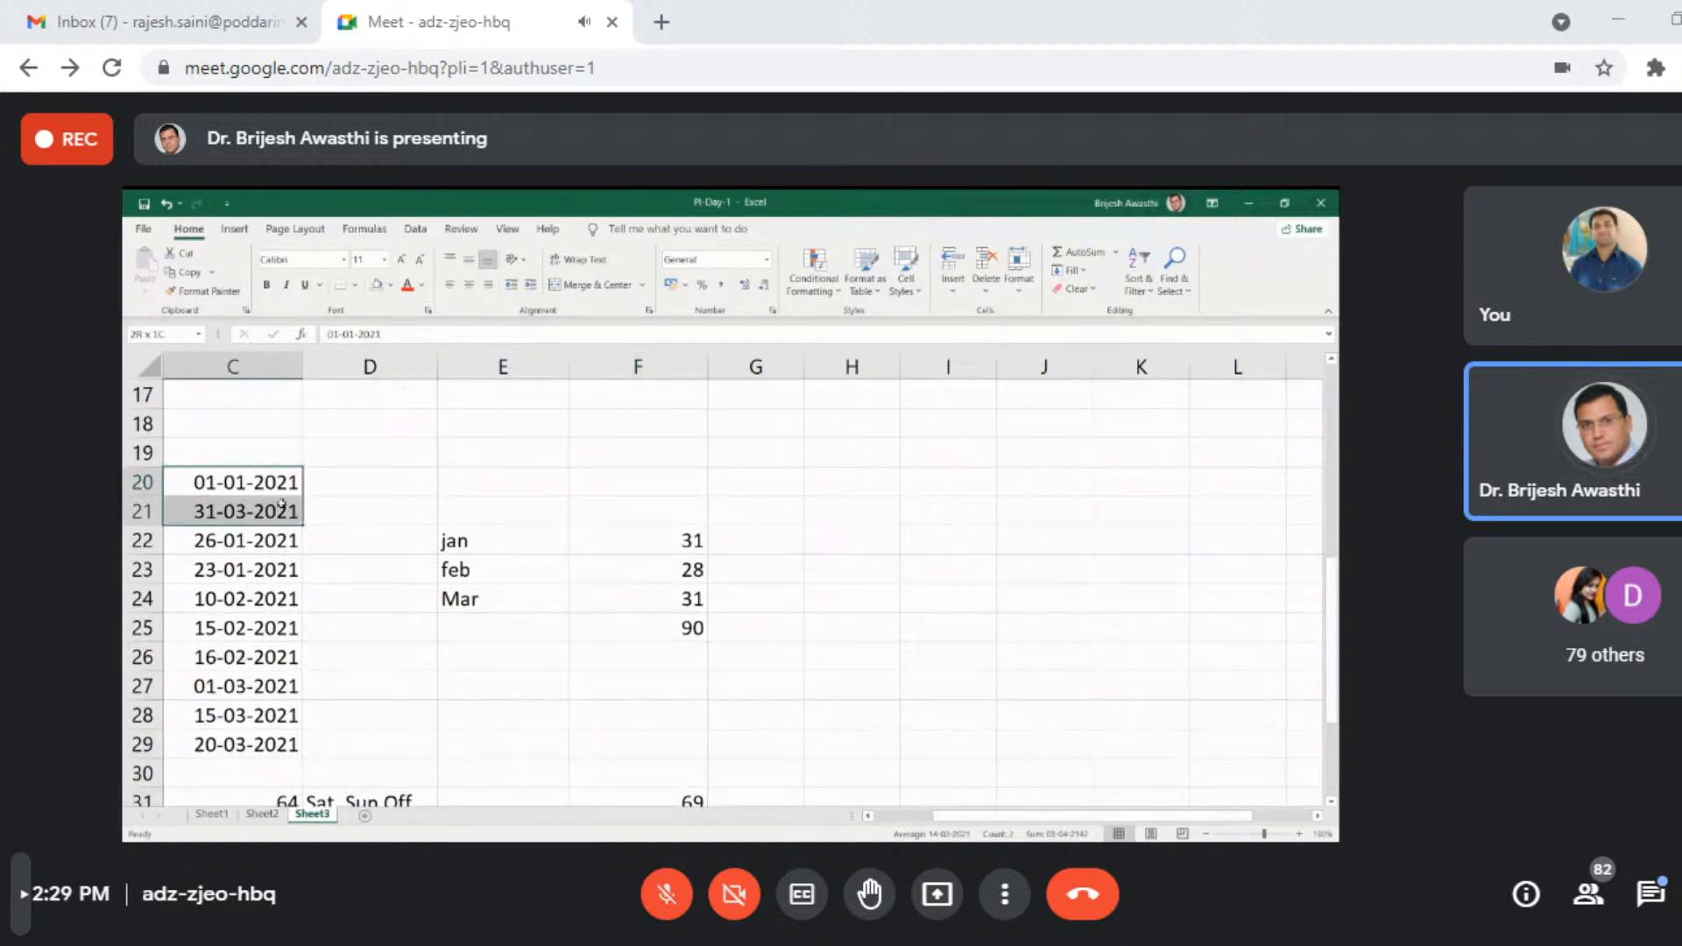
left_click_drag(281, 541, 281, 745)
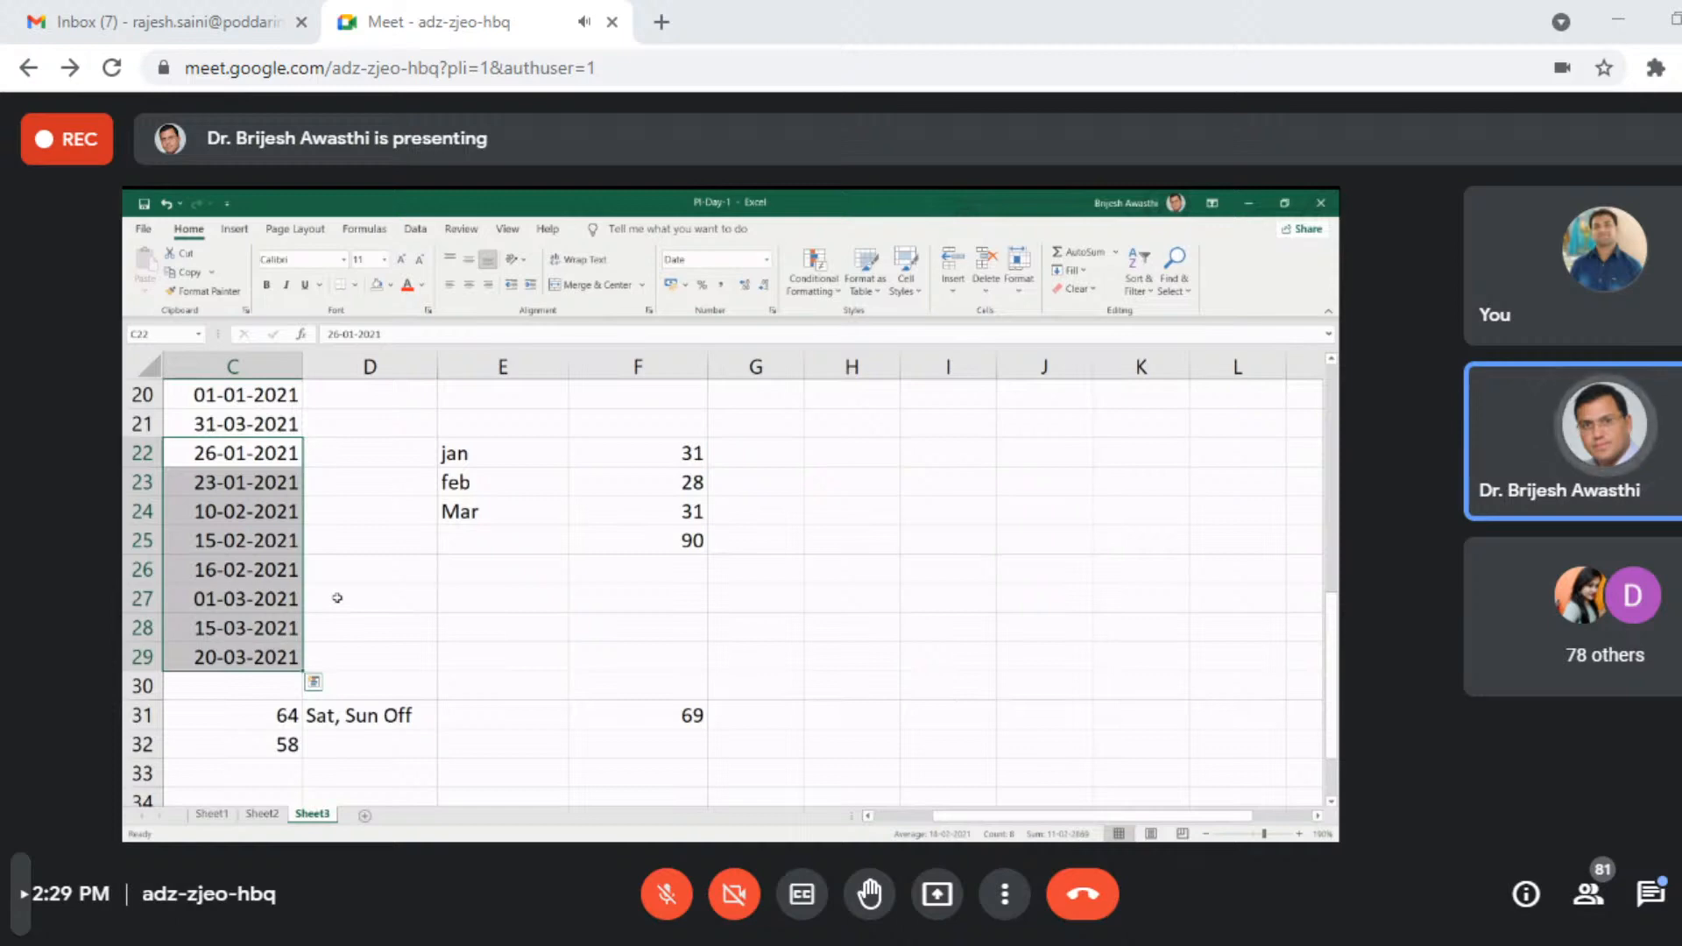
- Enter the heading Name in cell D49, in an empty area below the date examples
scroll(575, 660, "down", 9)
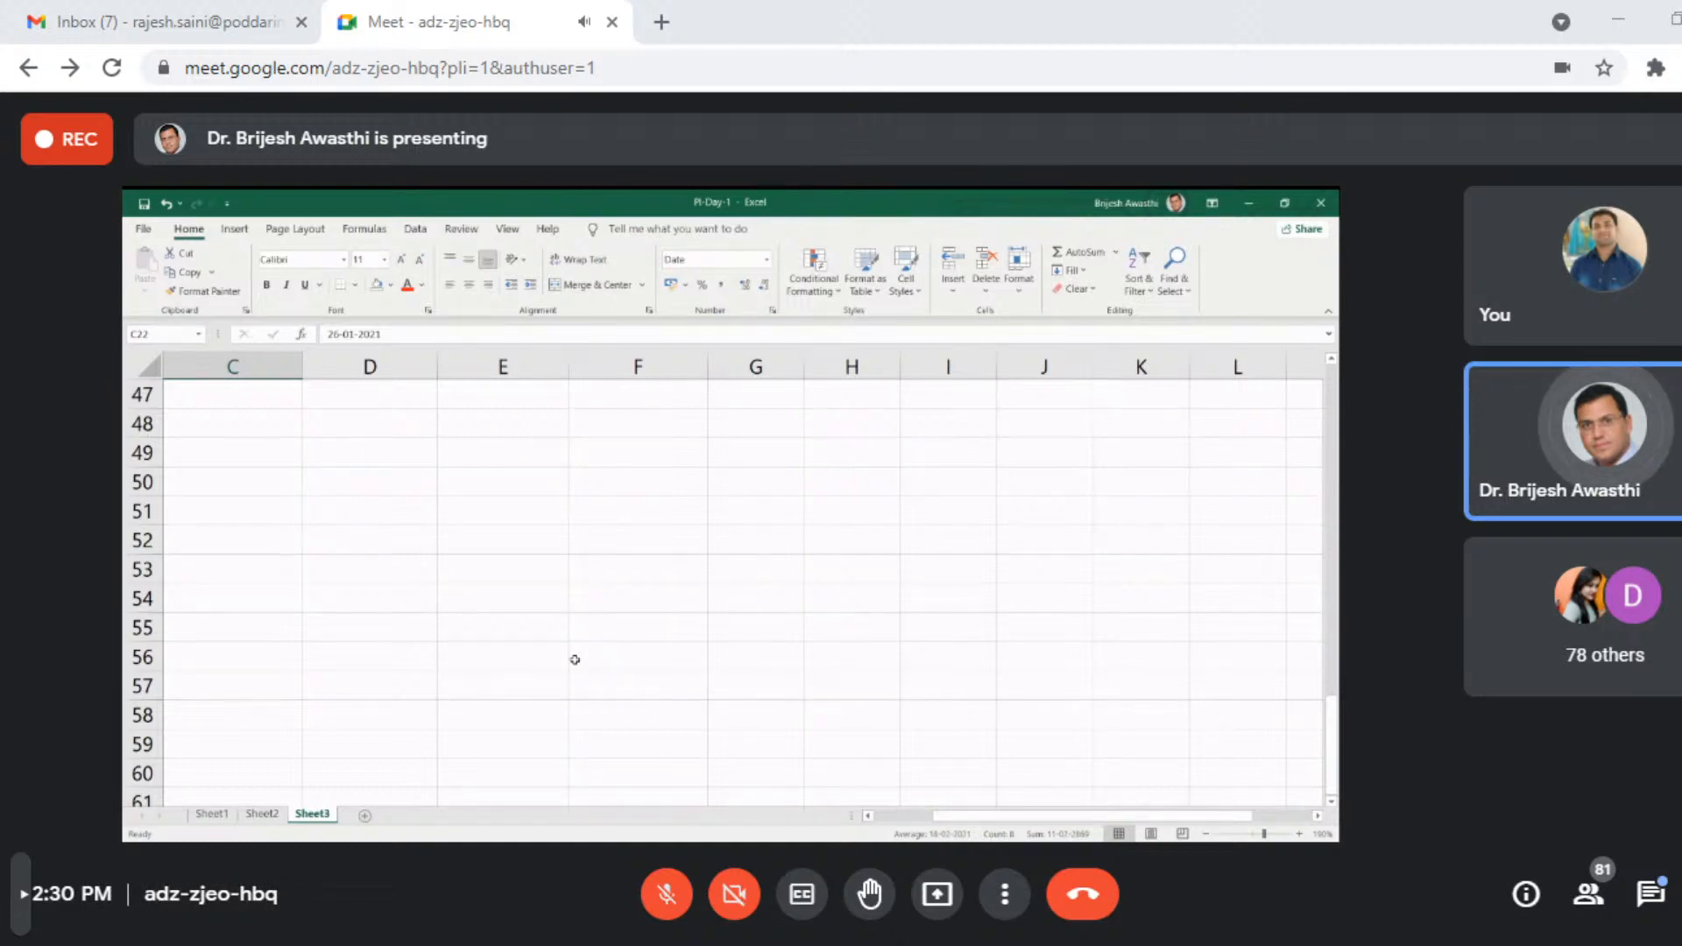
left_click(241, 443)
left_click(339, 469)
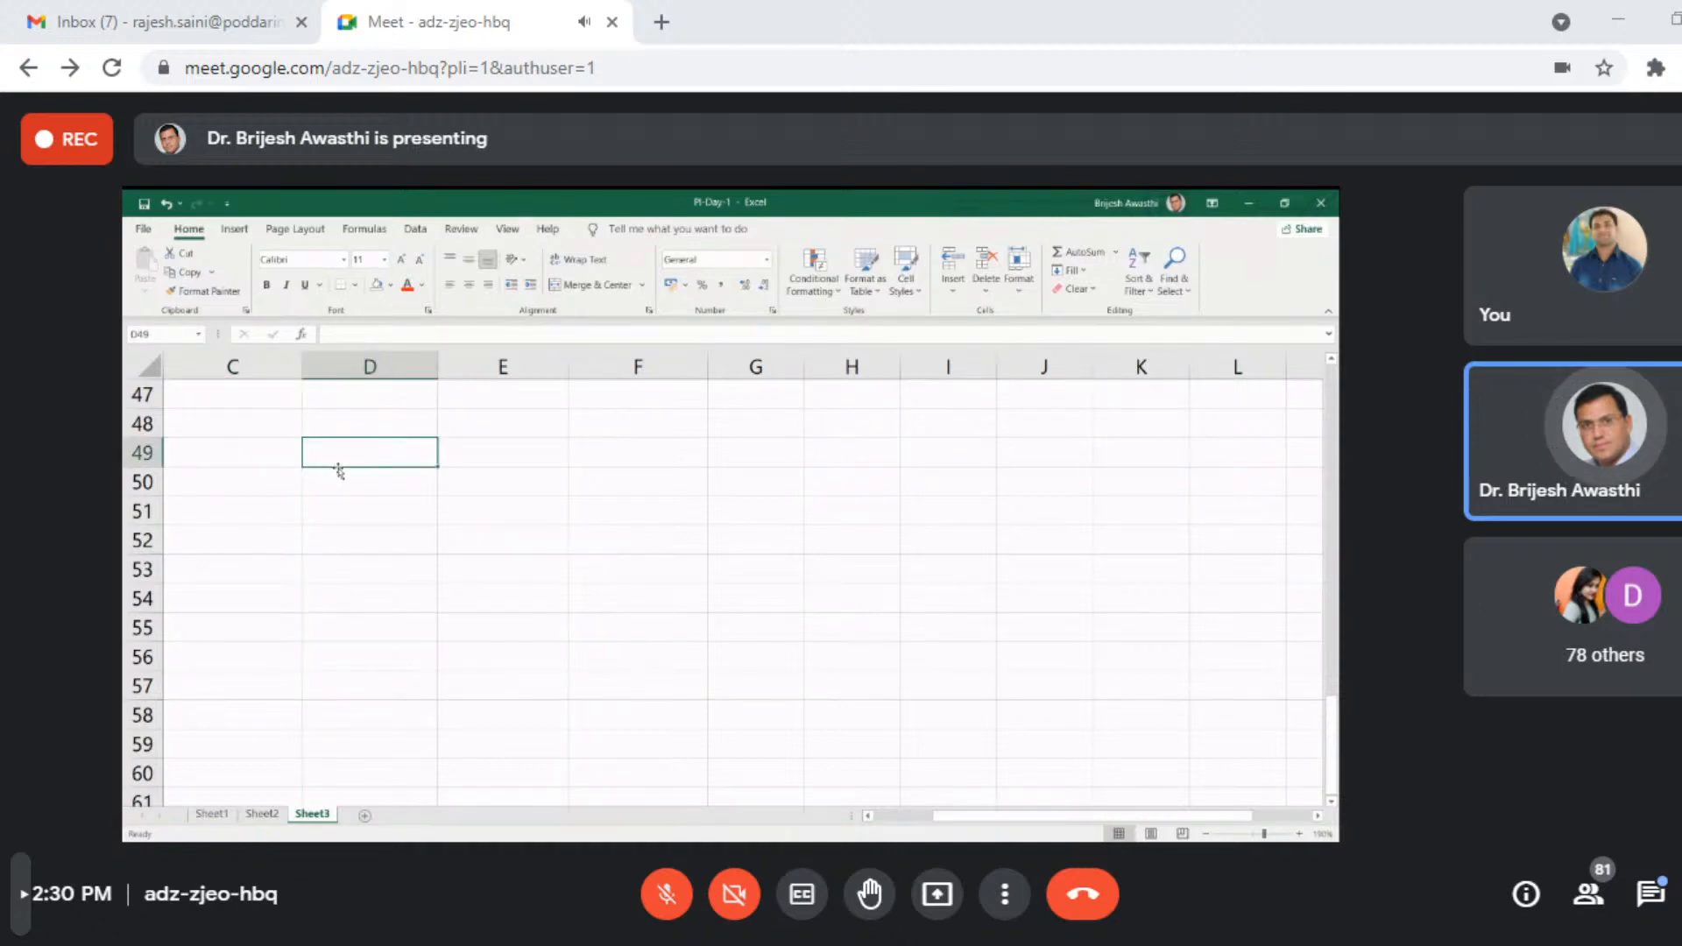
type("Name")
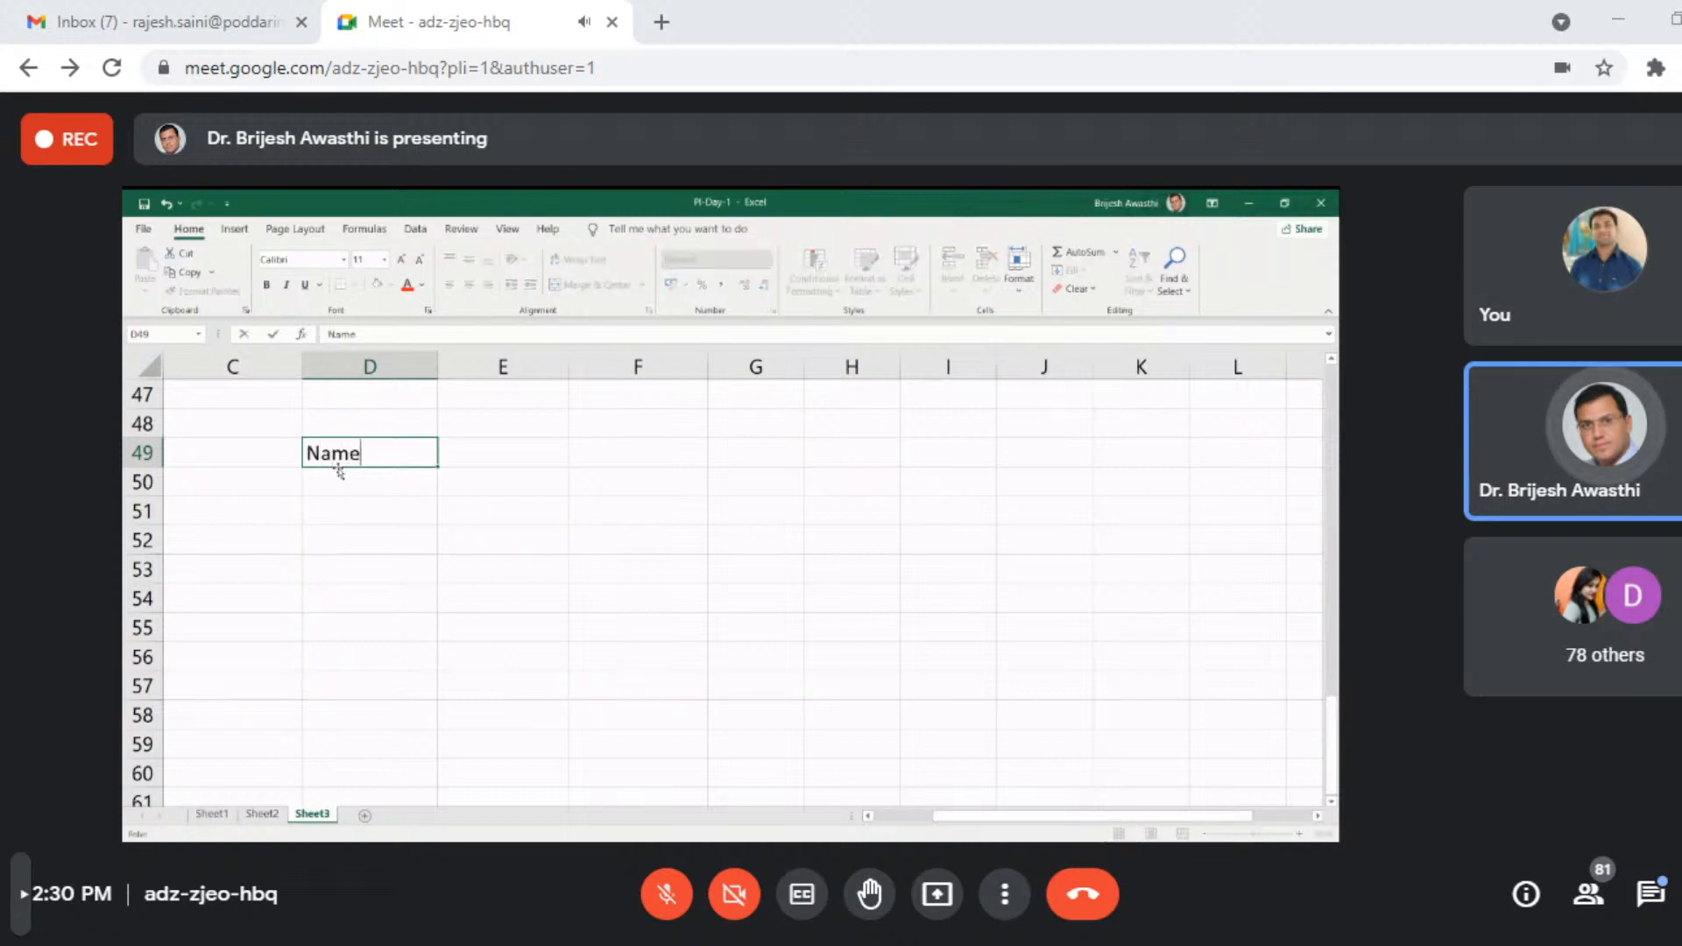
key("Return")
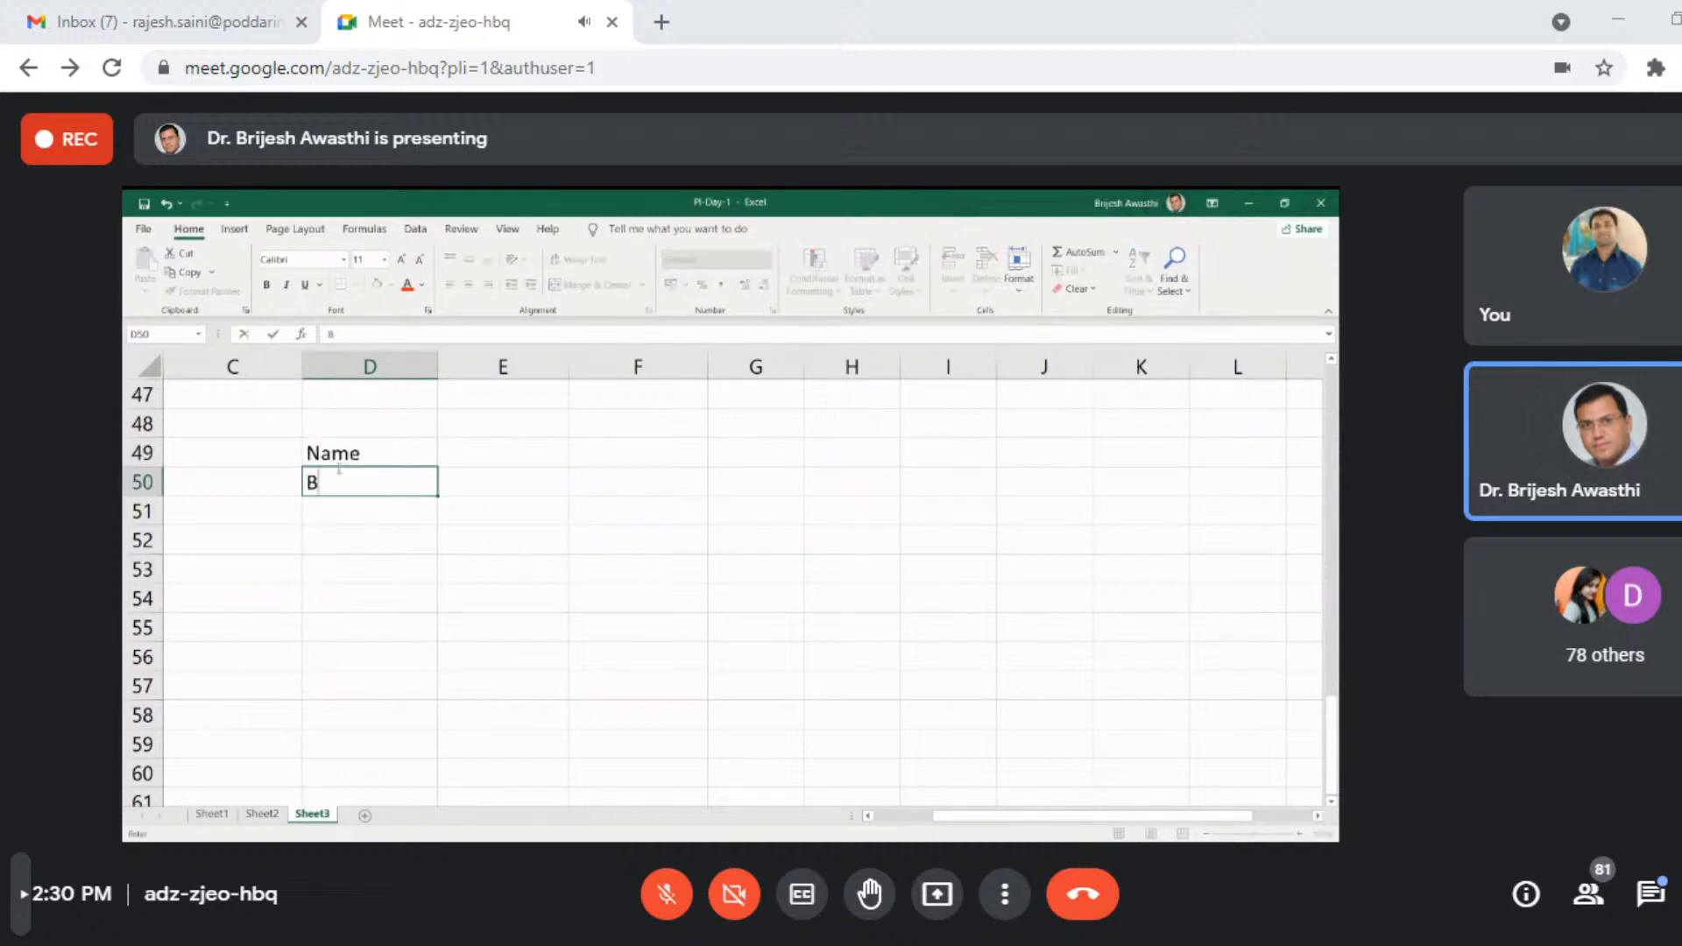
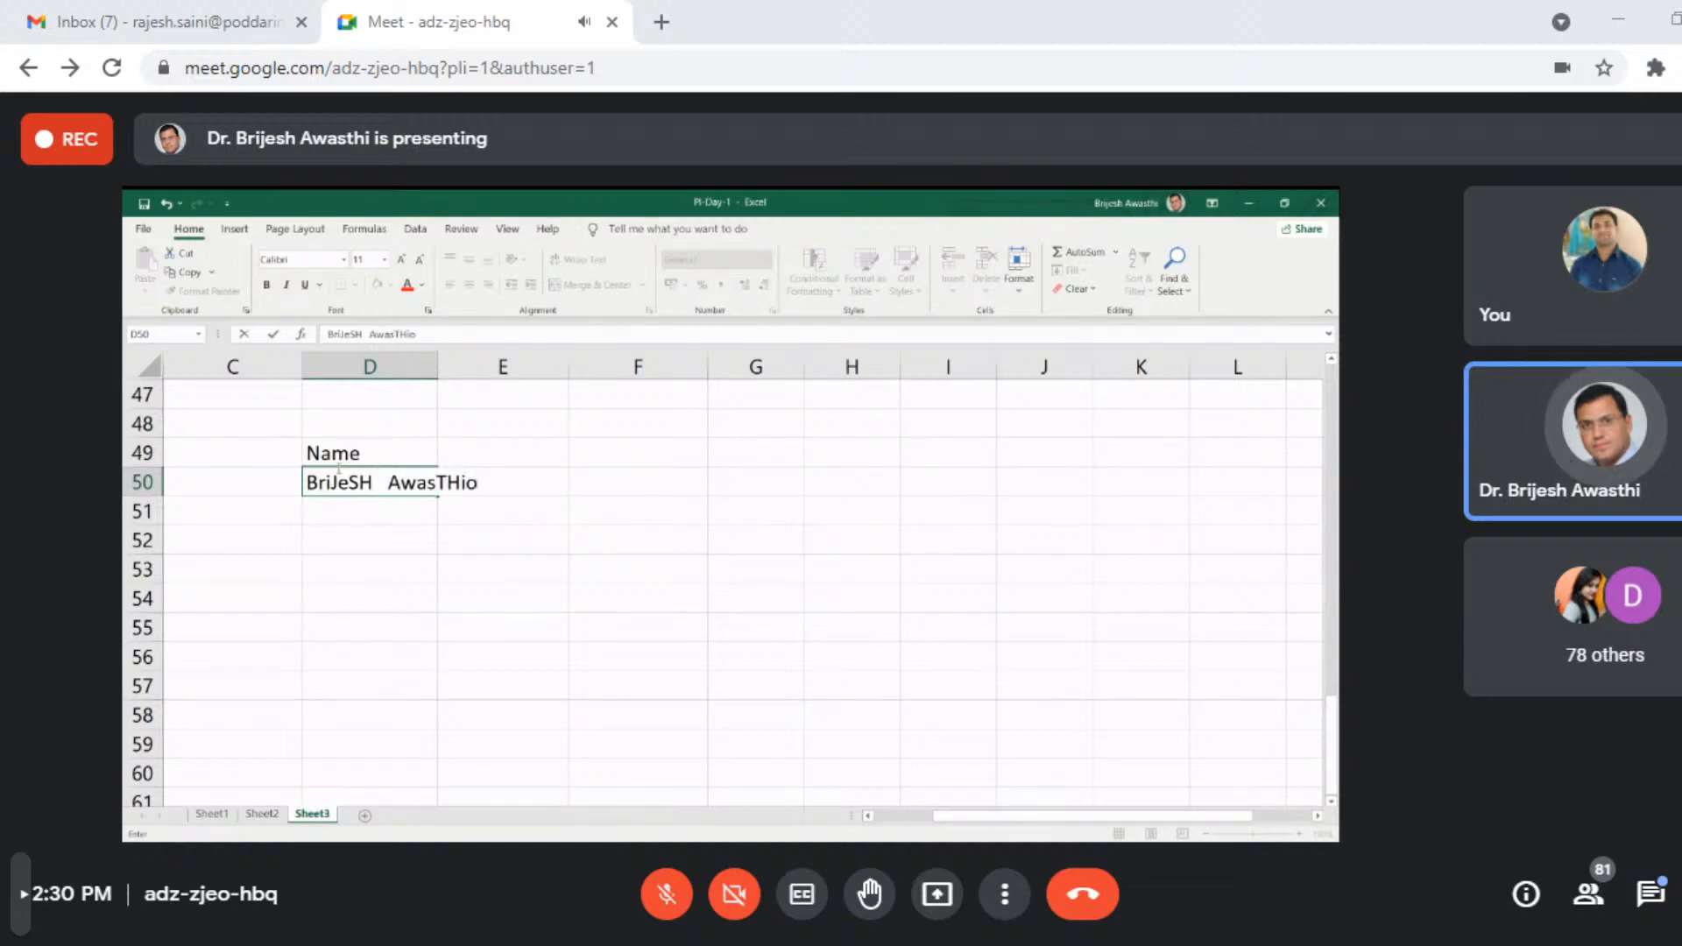
- Enter a person's full name in cell D50 with irregular capitalization and extra spaces between the first and last names
key("Return")
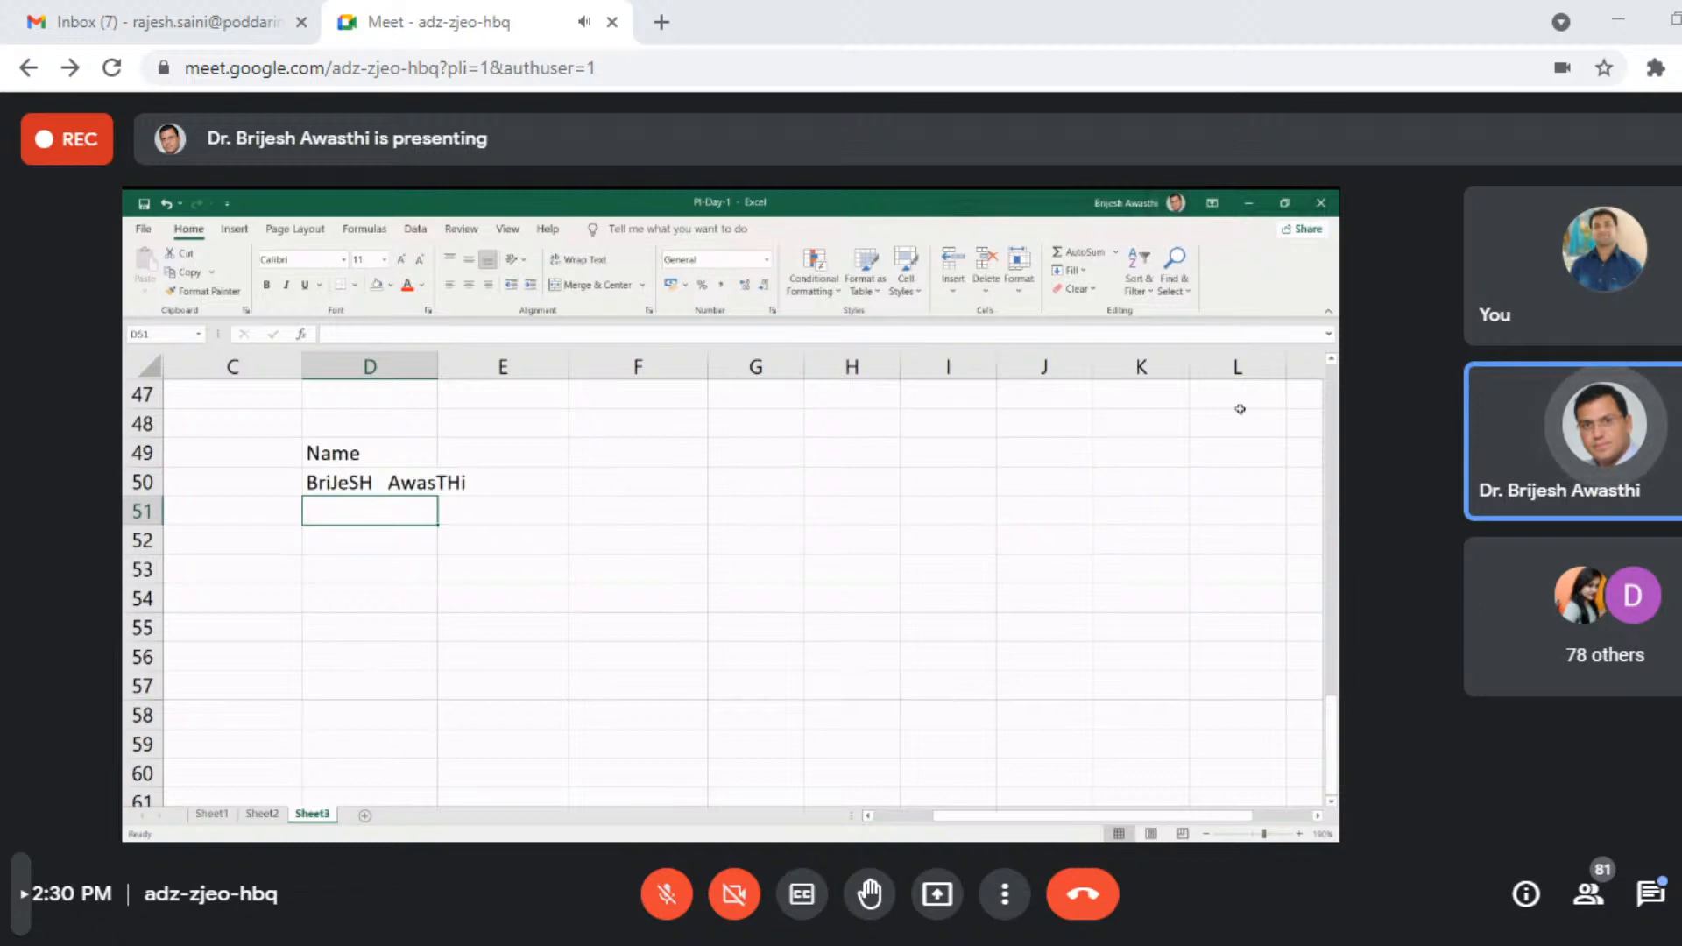
- Label cell F50 Lower case and cell F51 Upper case
left_click(634, 479)
type("Lower")
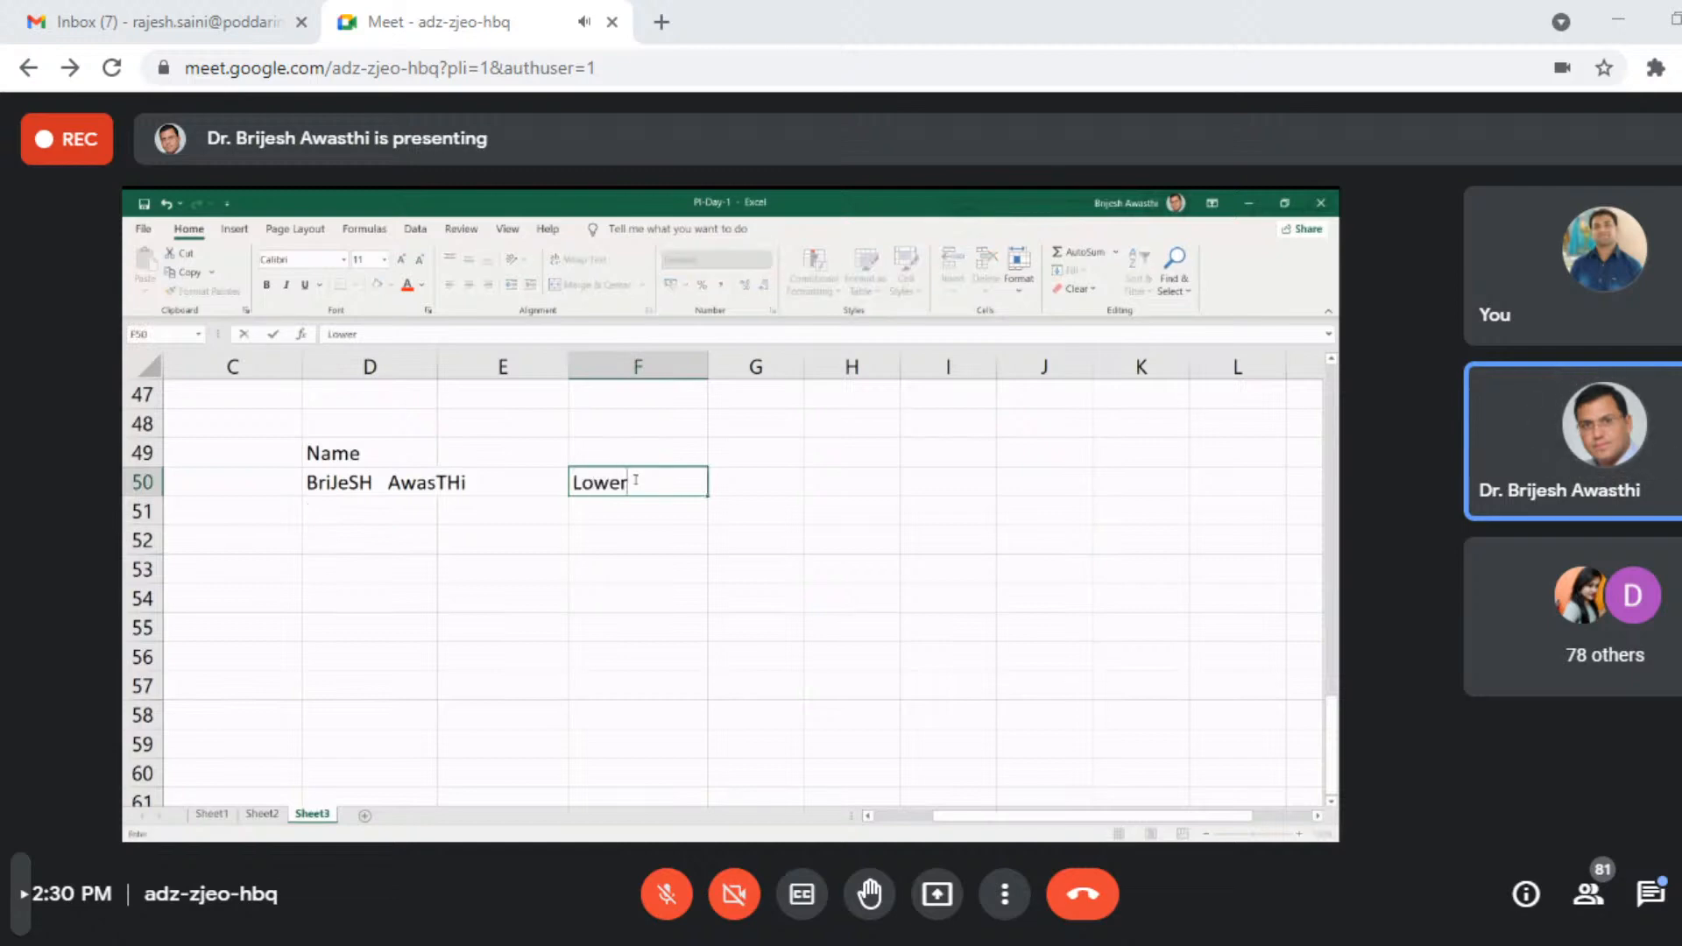
type(" Case")
key("Return")
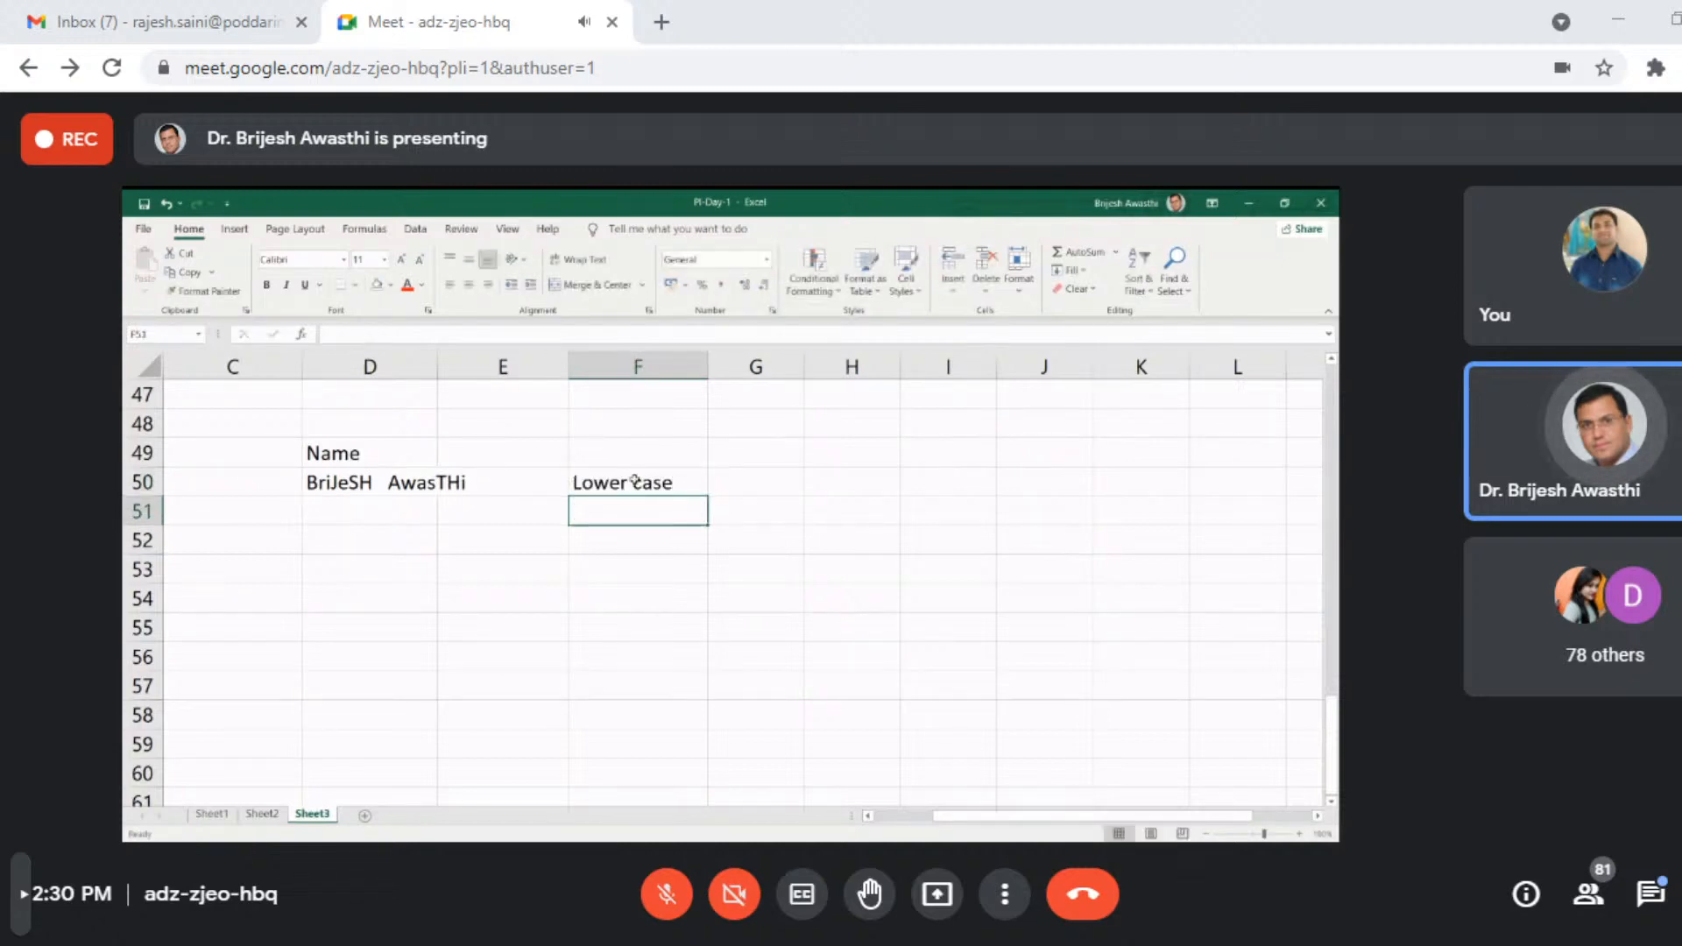
type("Upp")
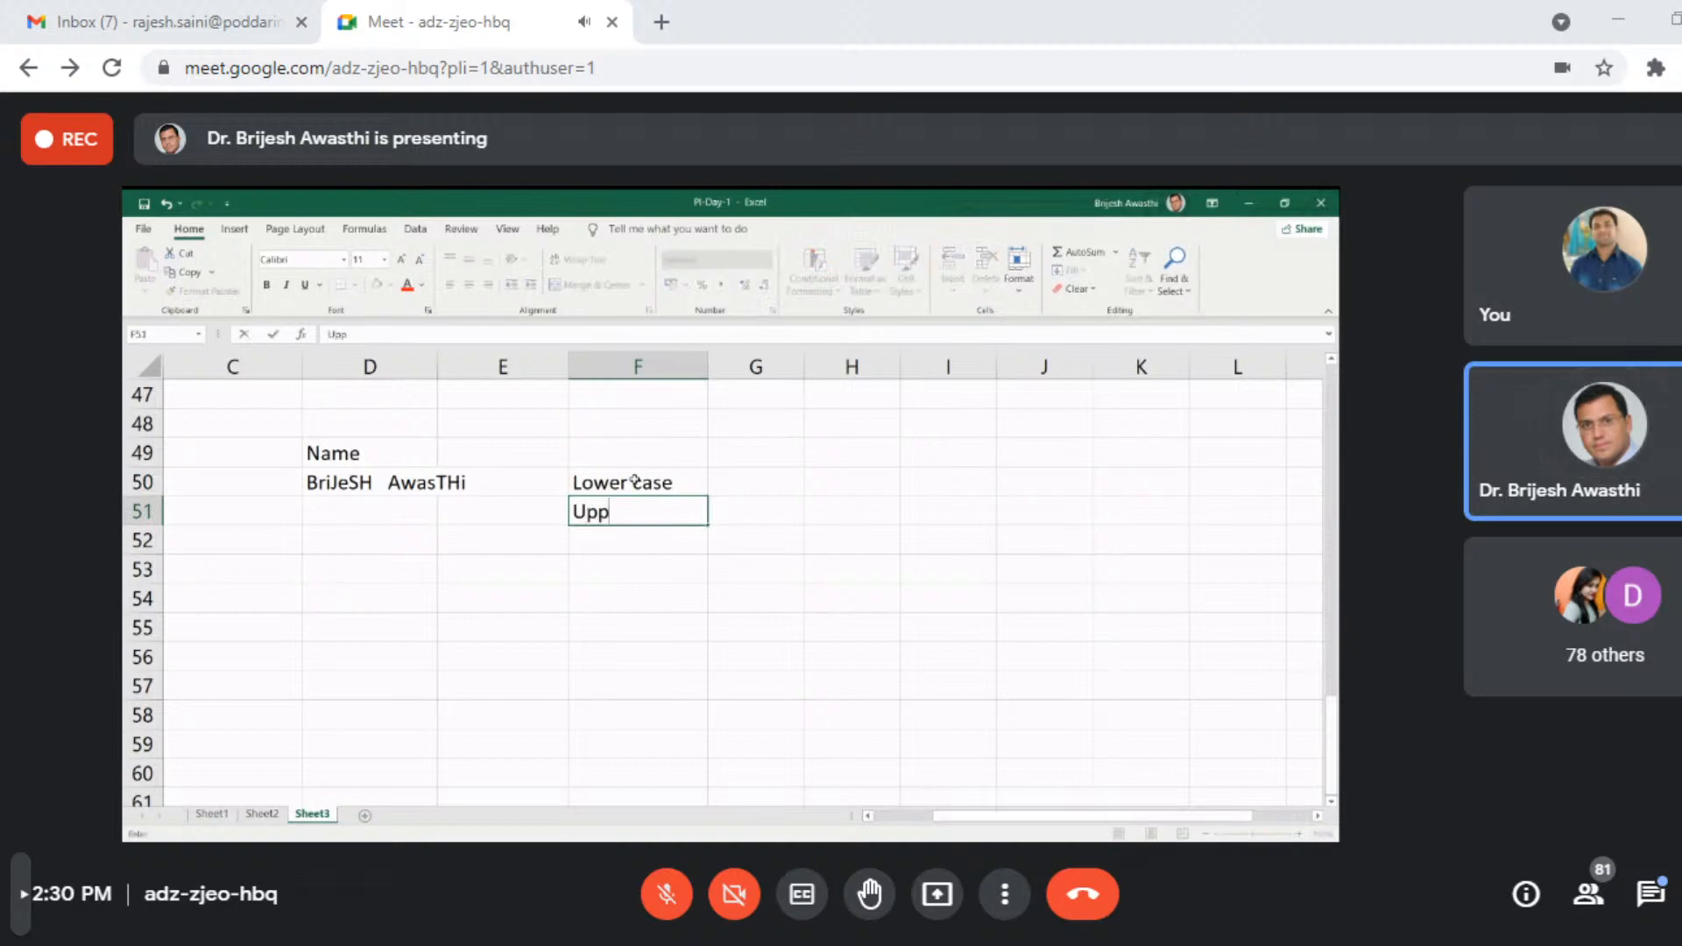
type("er case")
key("Return")
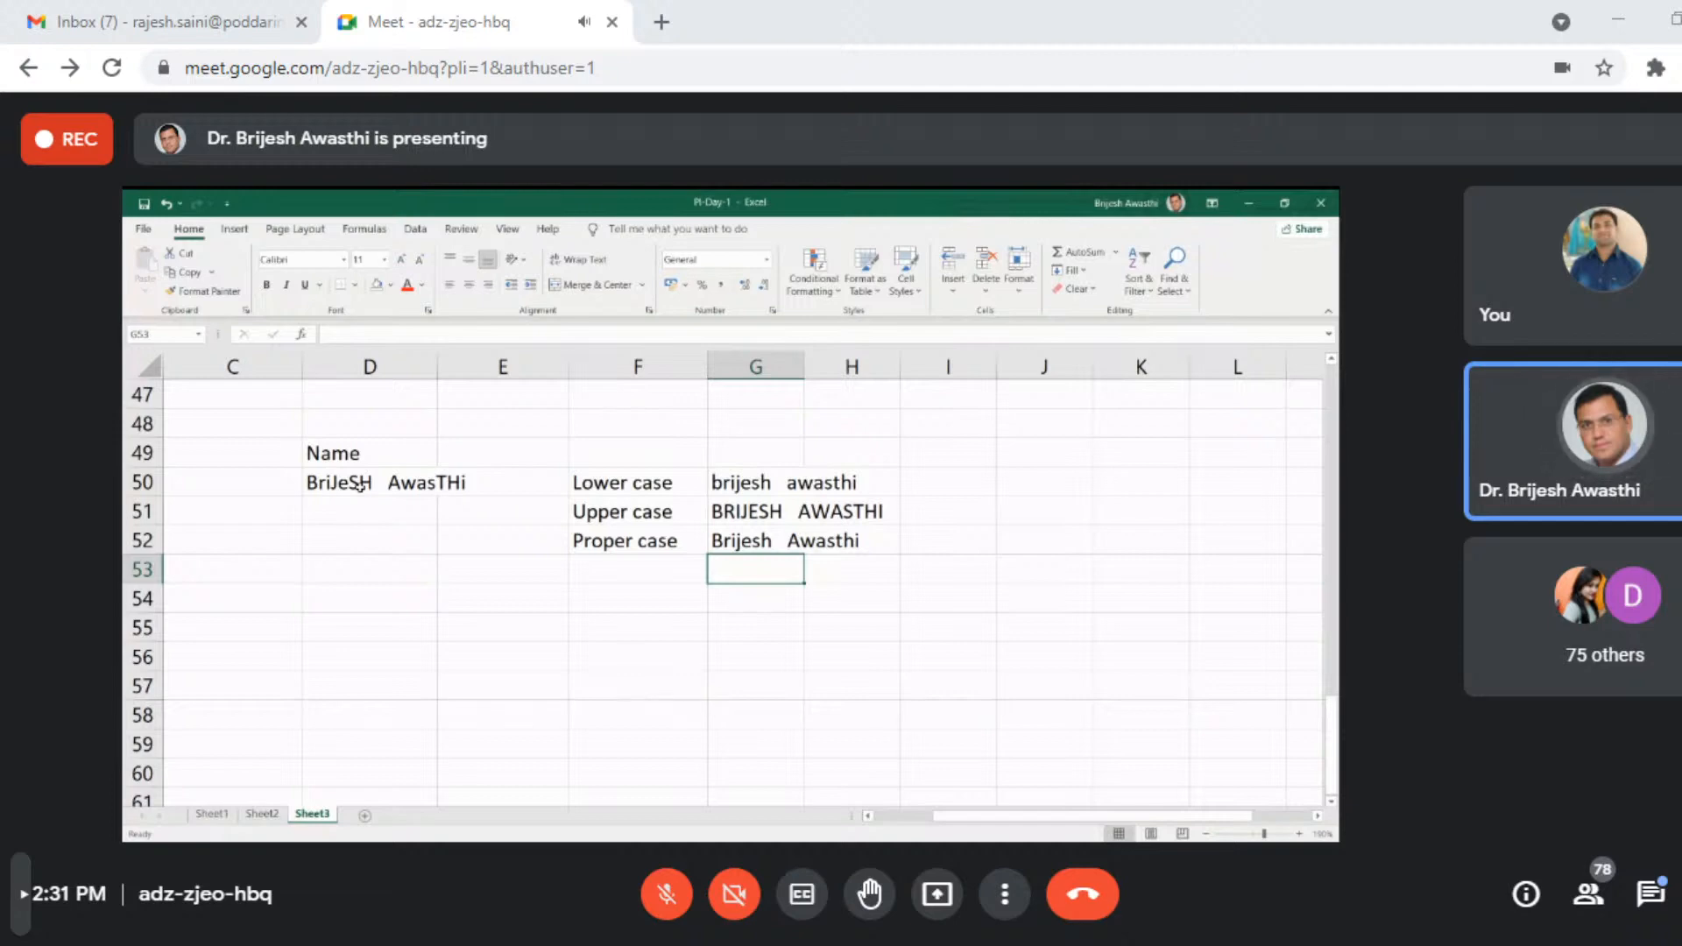
- Insert more spaces between the first and last names in cell D50 to widen the gap
left_click(616, 703)
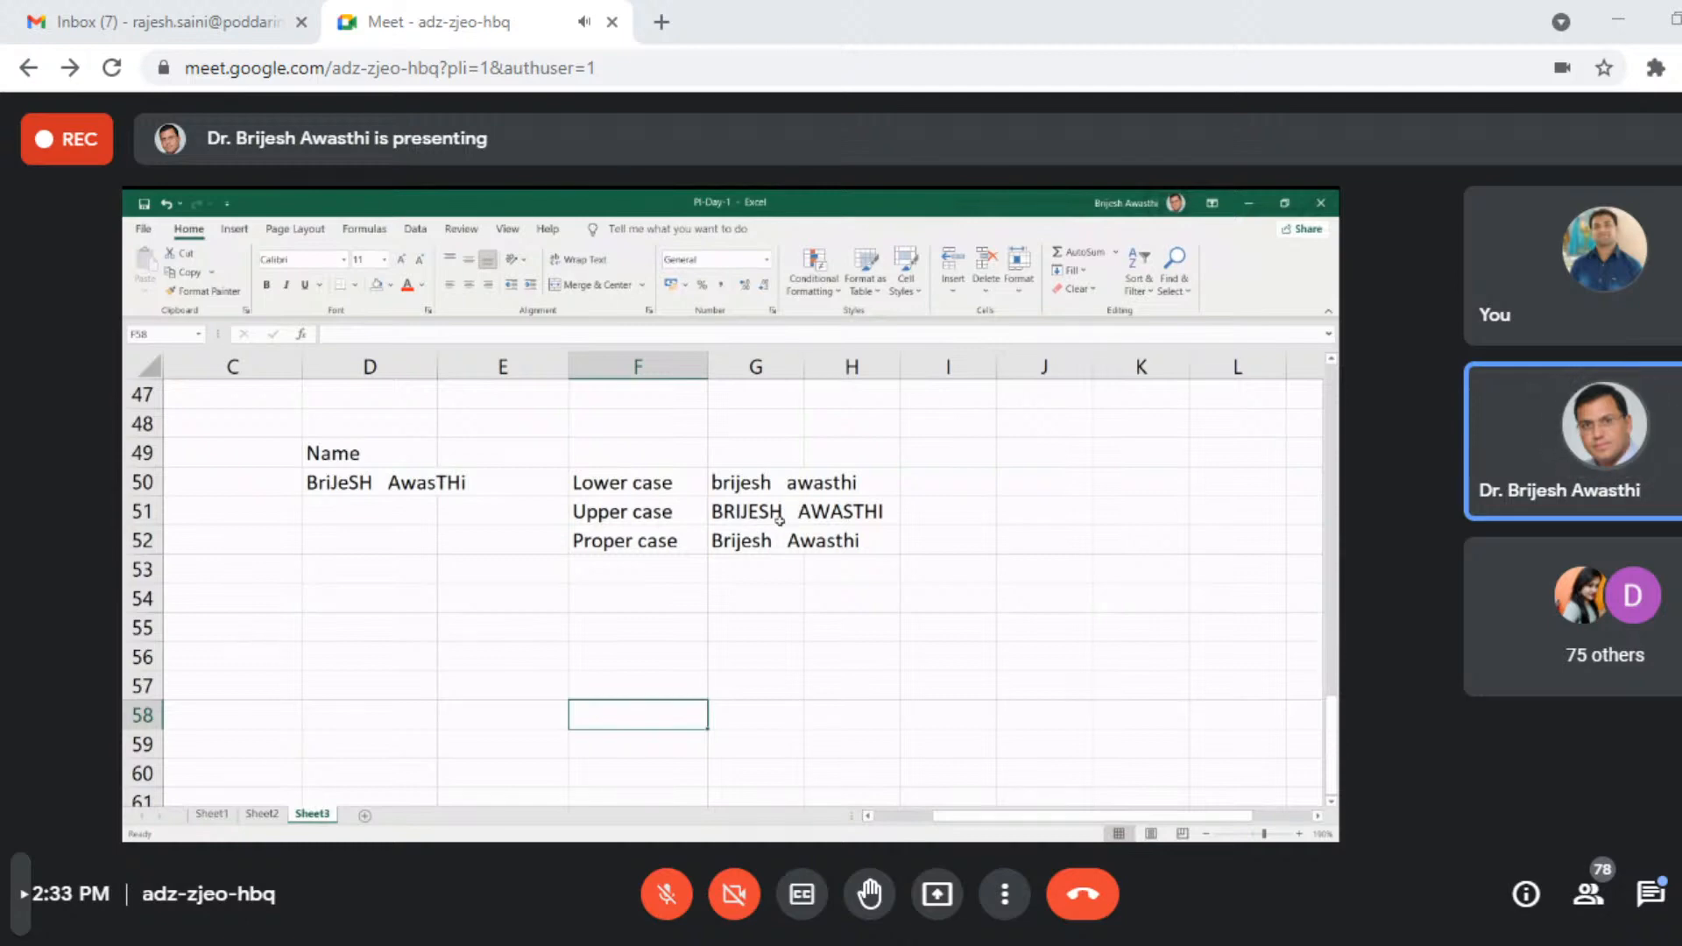
left_click(384, 482)
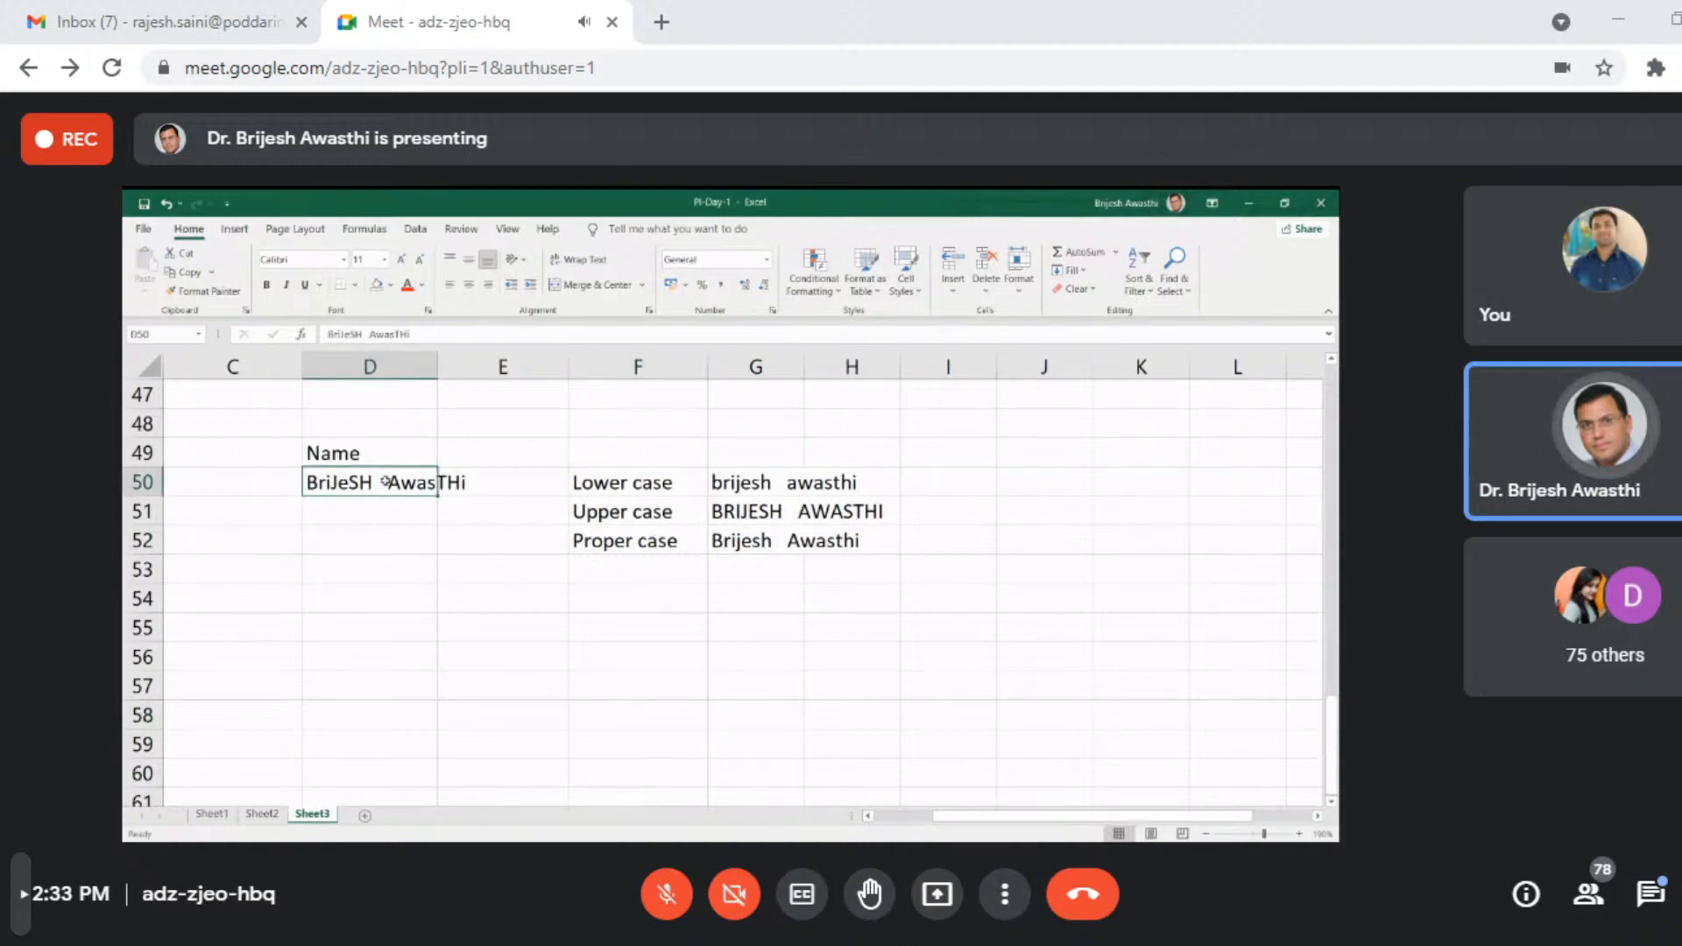
double_click(383, 482)
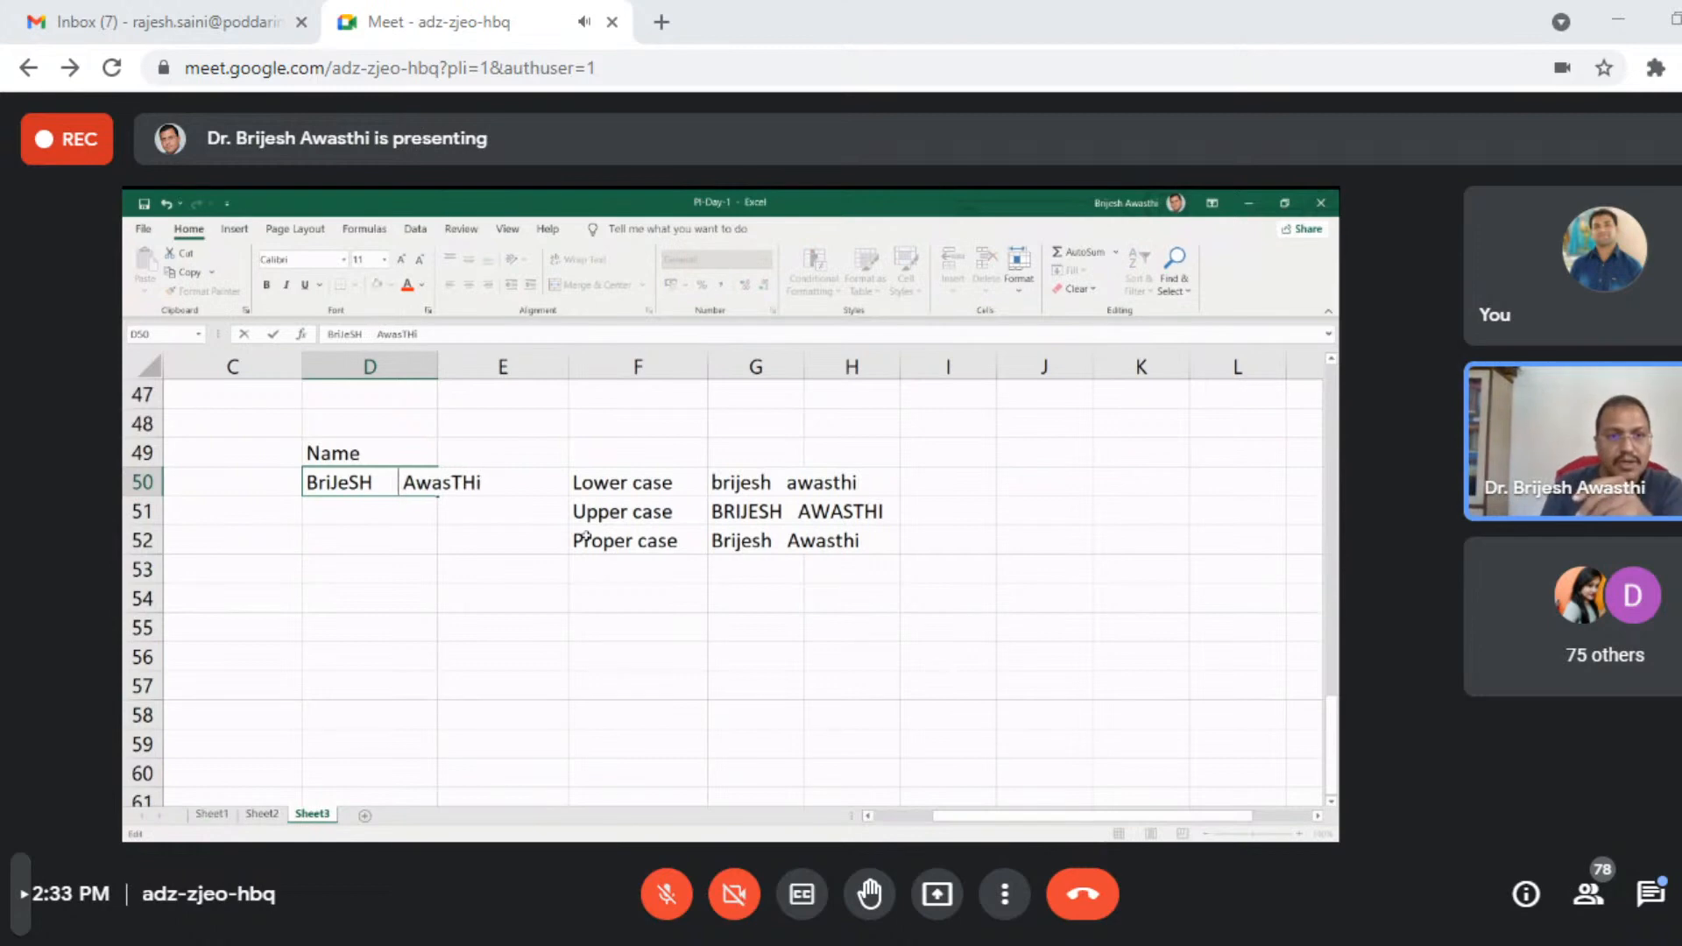
left_click(546, 659)
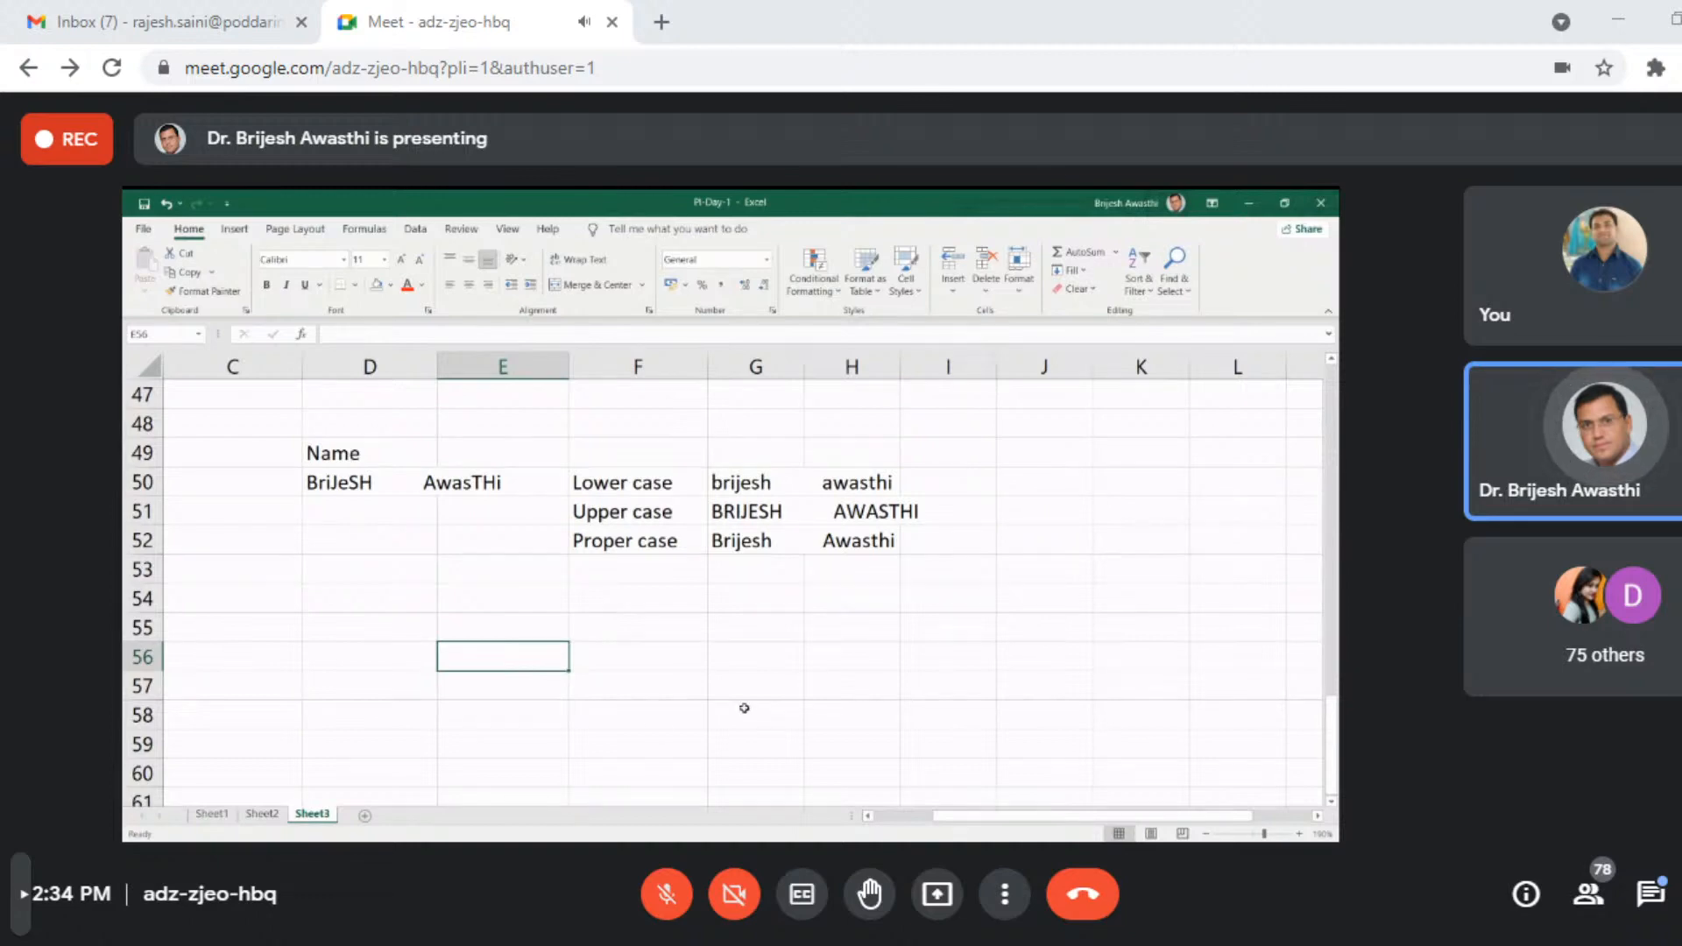
- Label cell F54 TRIM and enter the formula =TRIM(G51) beside it in G54
left_click(1041, 481)
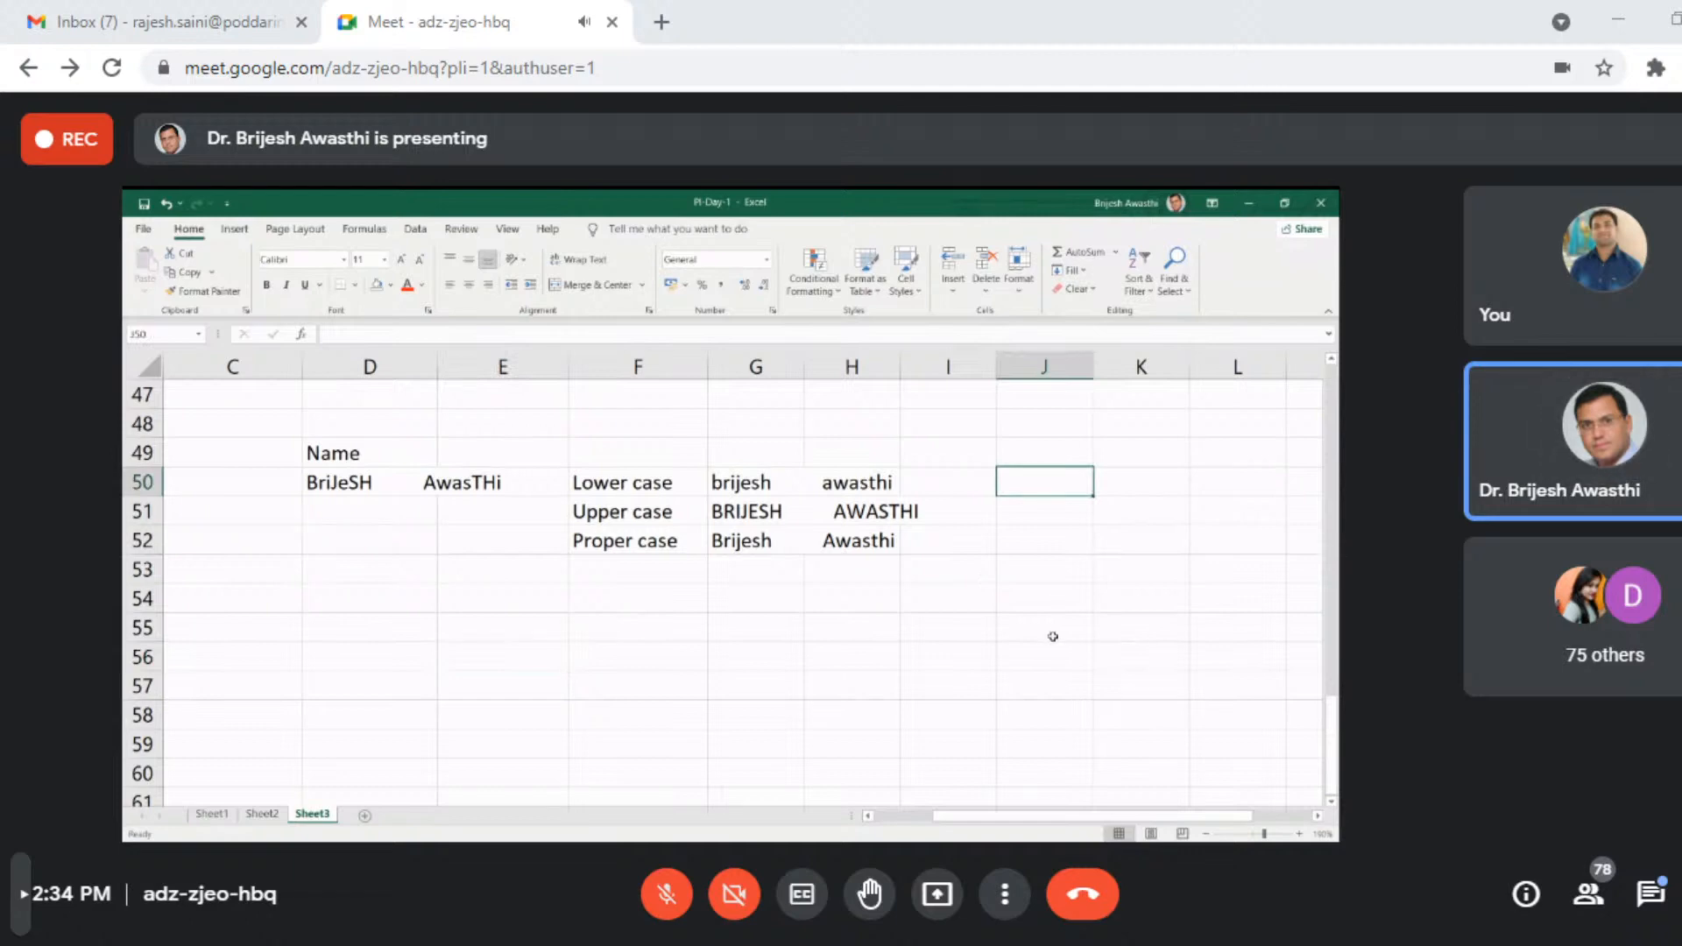
left_click(595, 598)
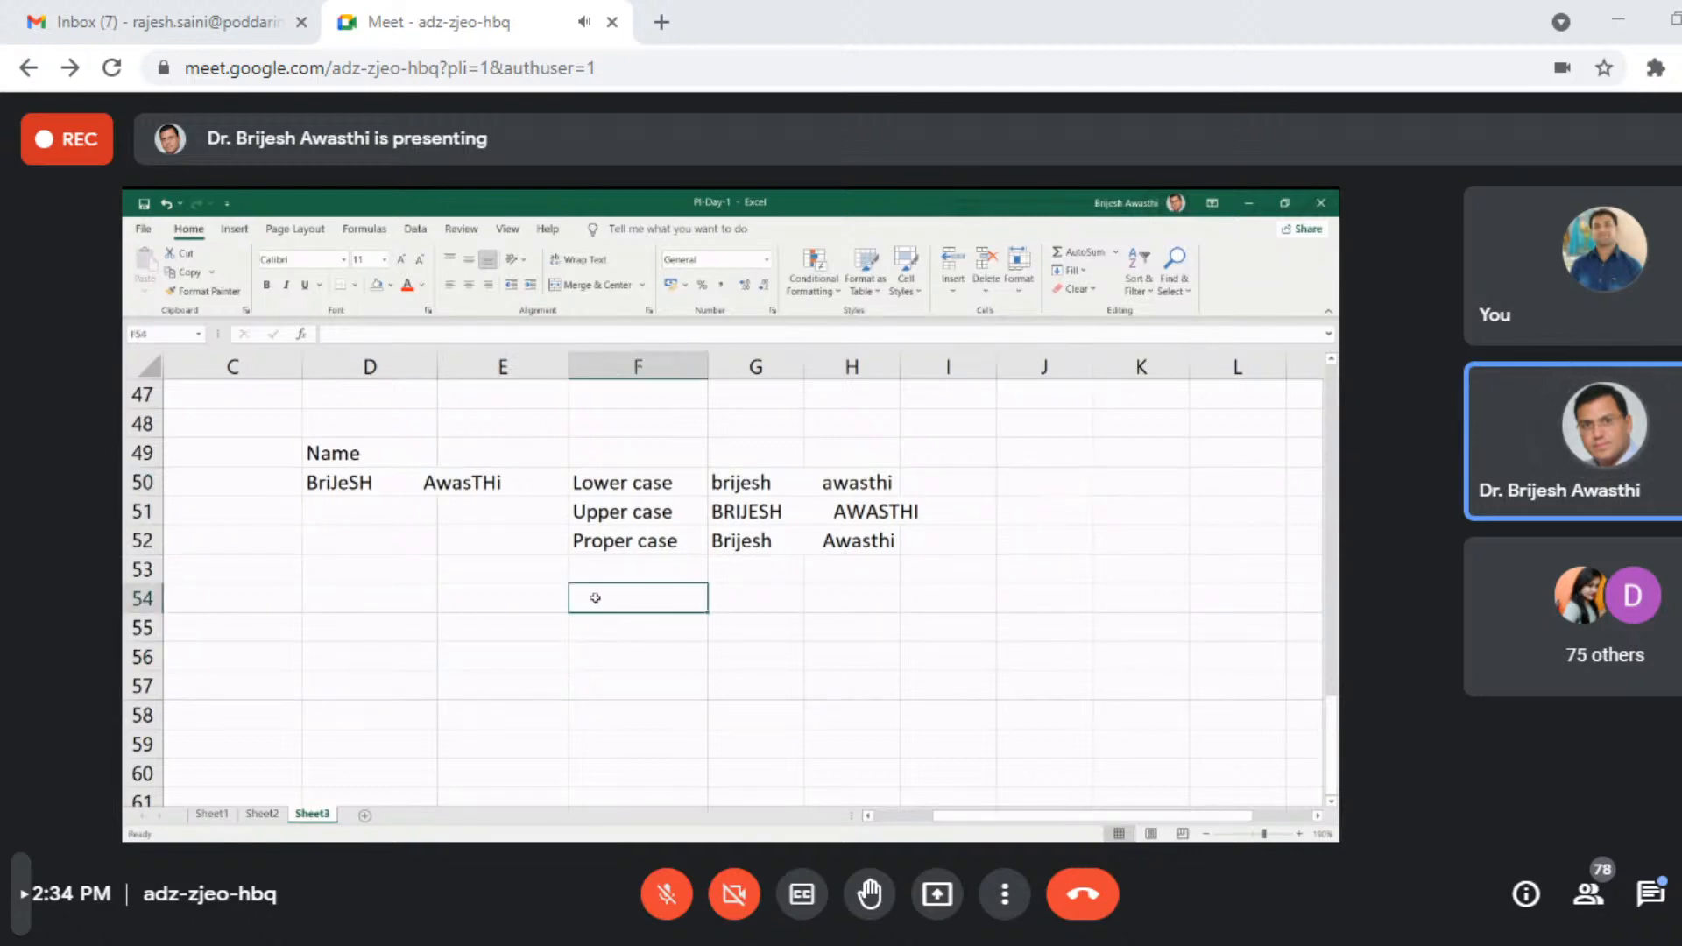
type("TR")
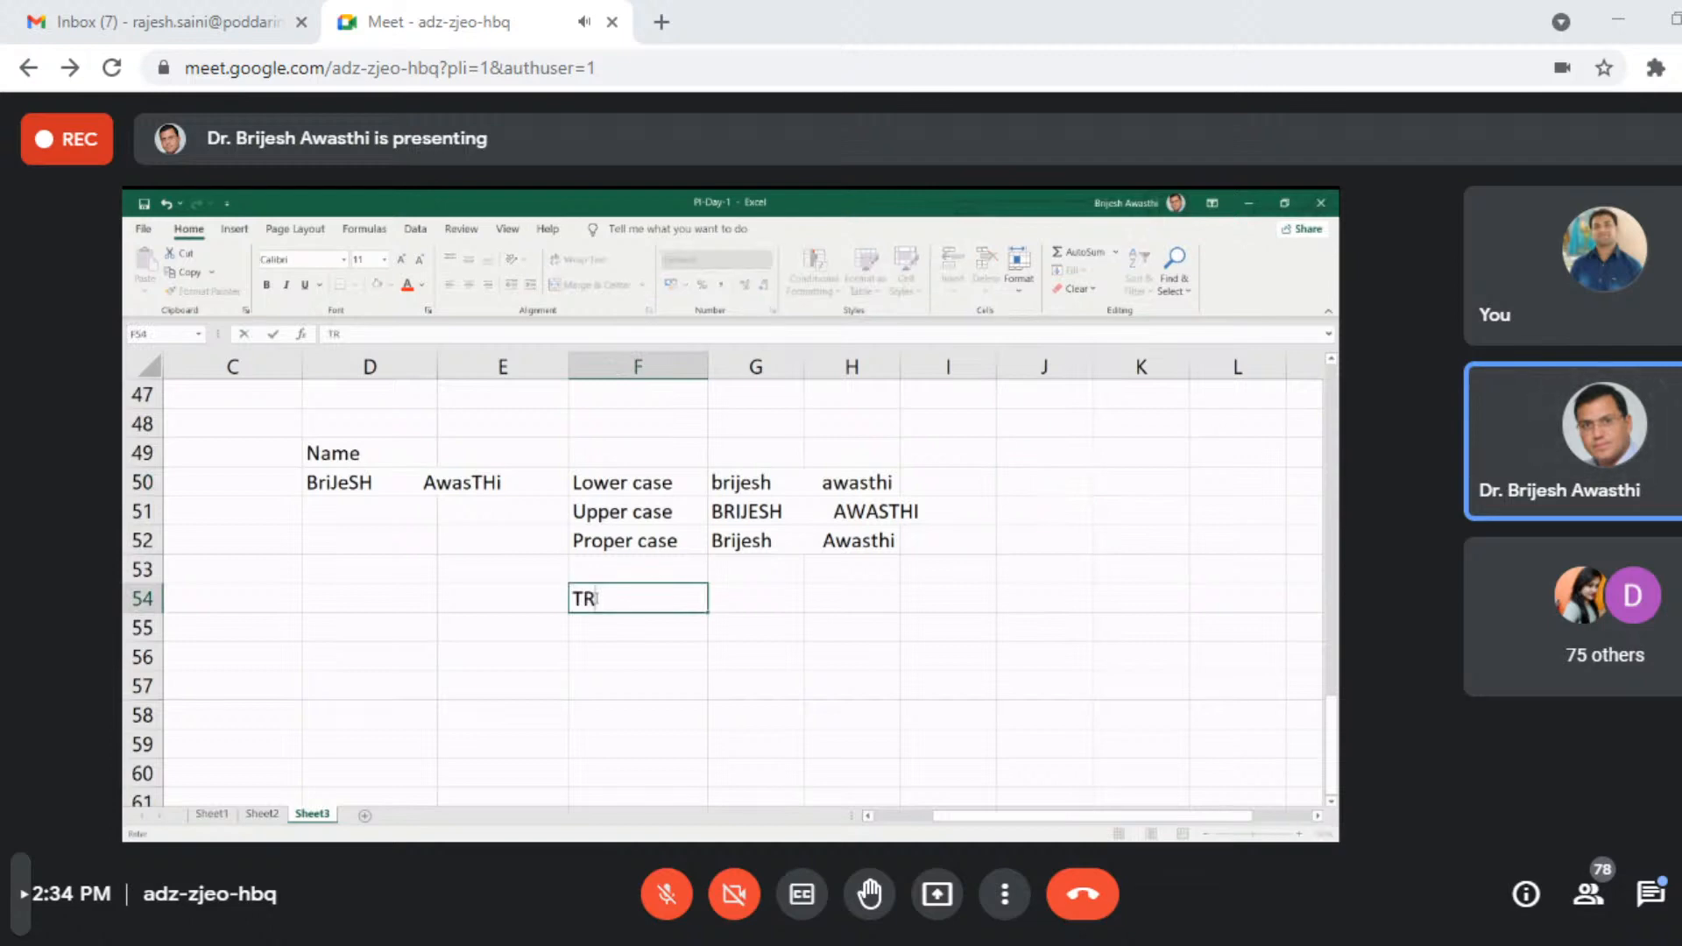
type("IM")
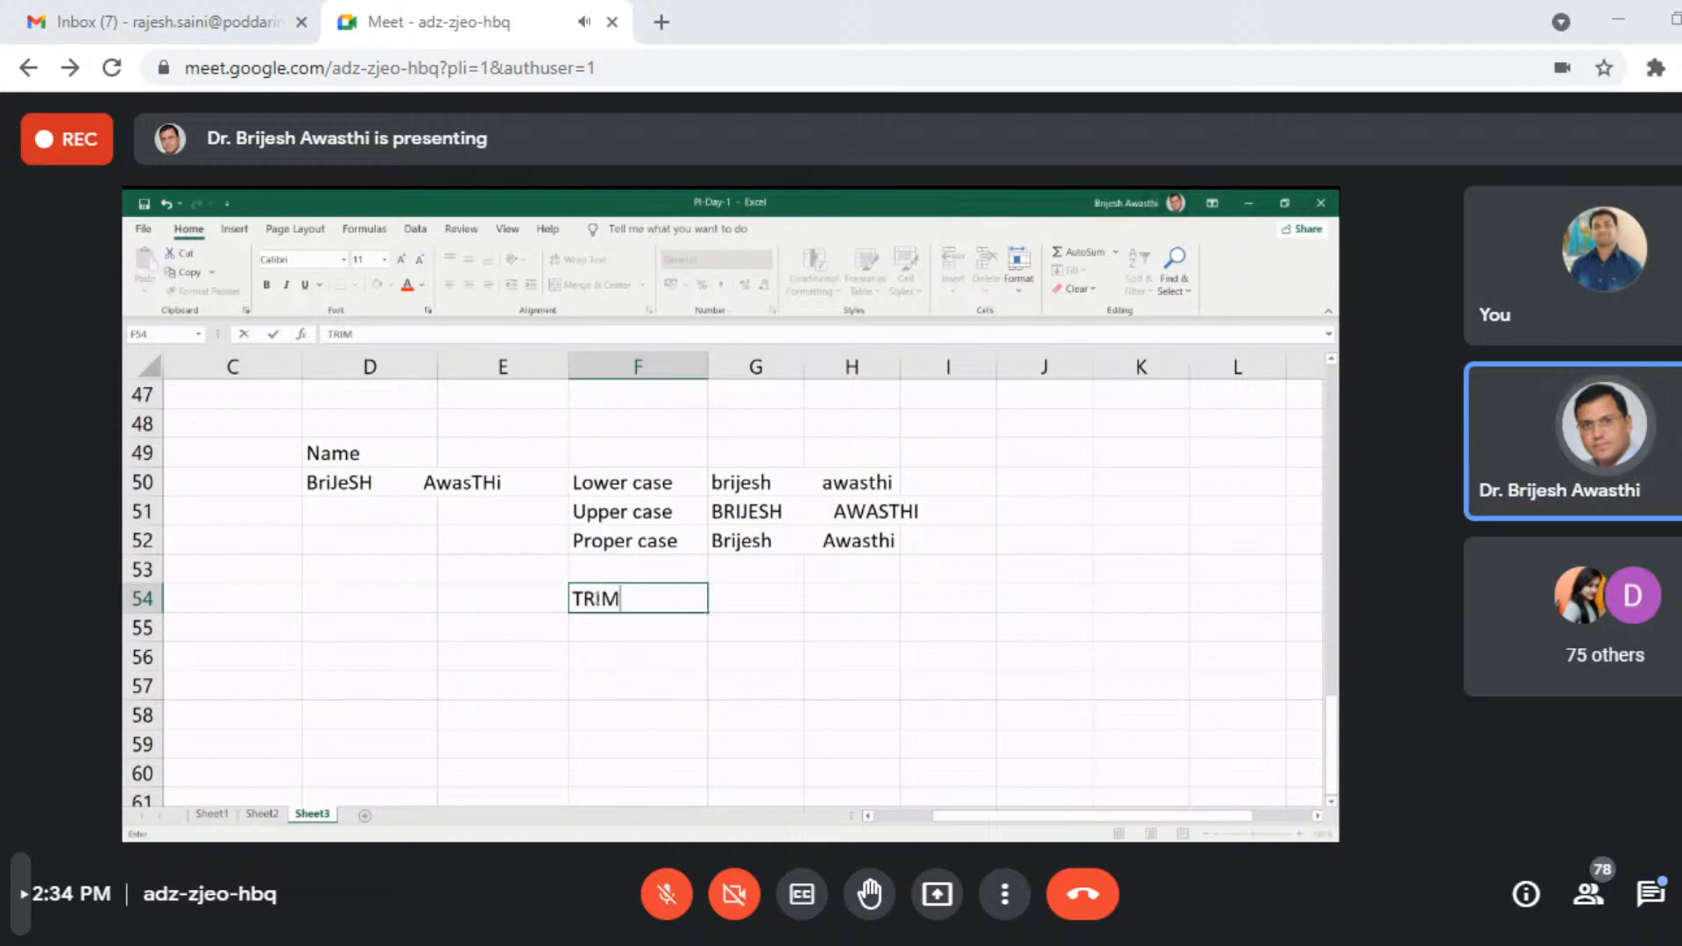
key("Tab")
type("=TRIM(")
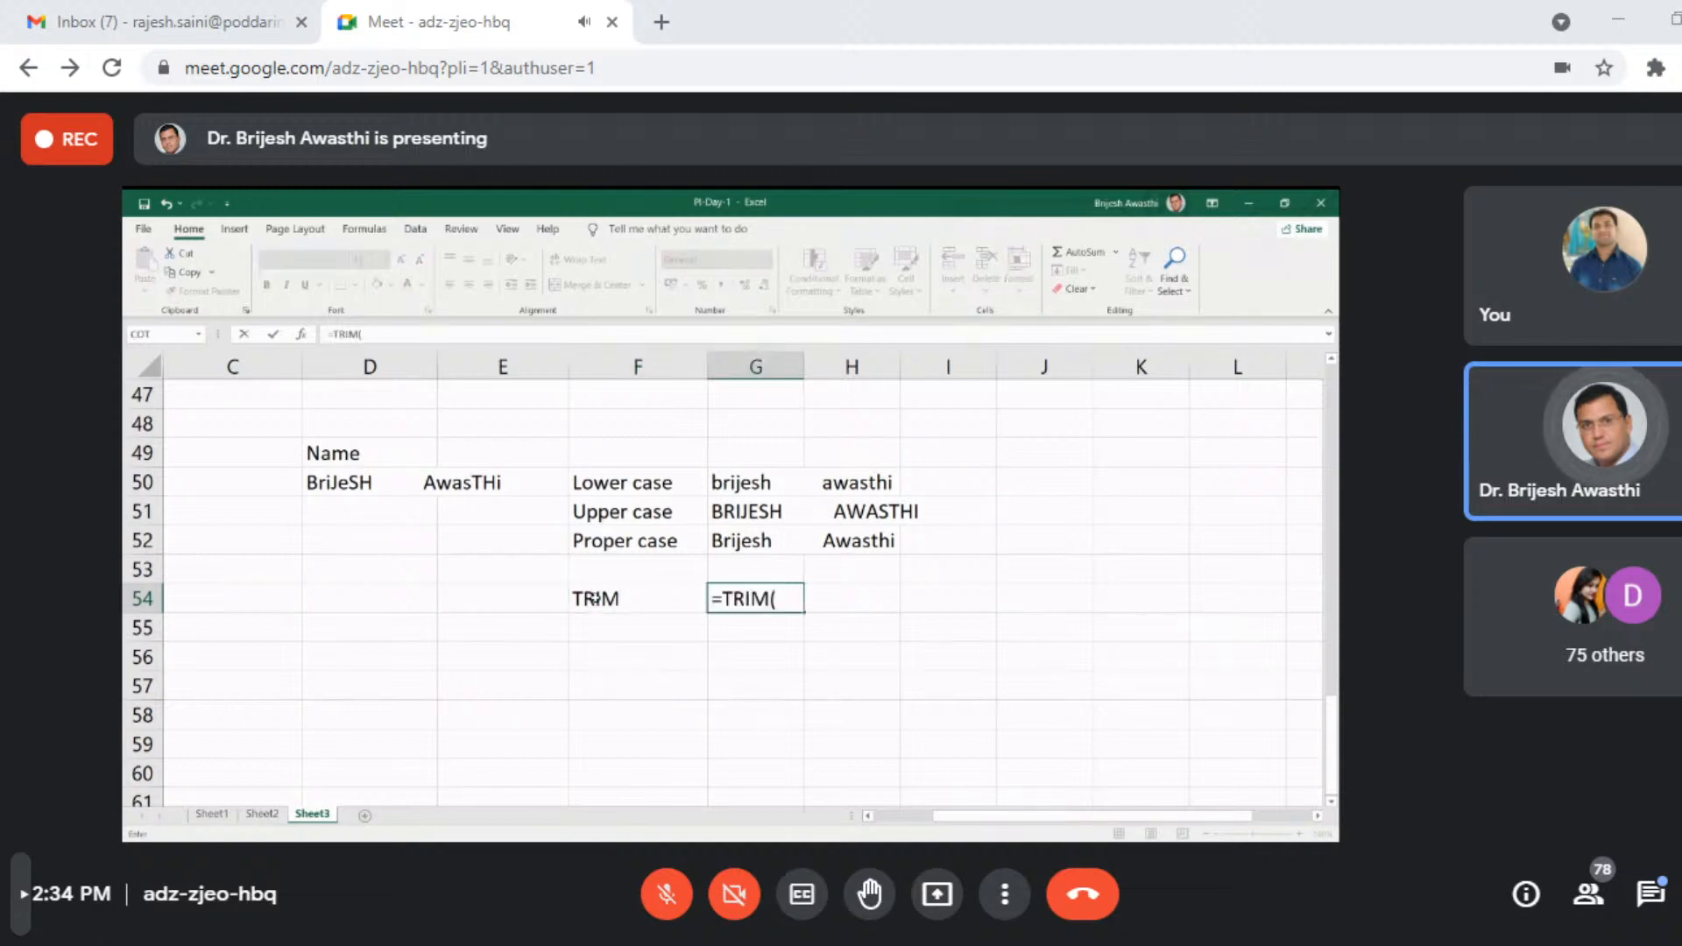
left_click(716, 512)
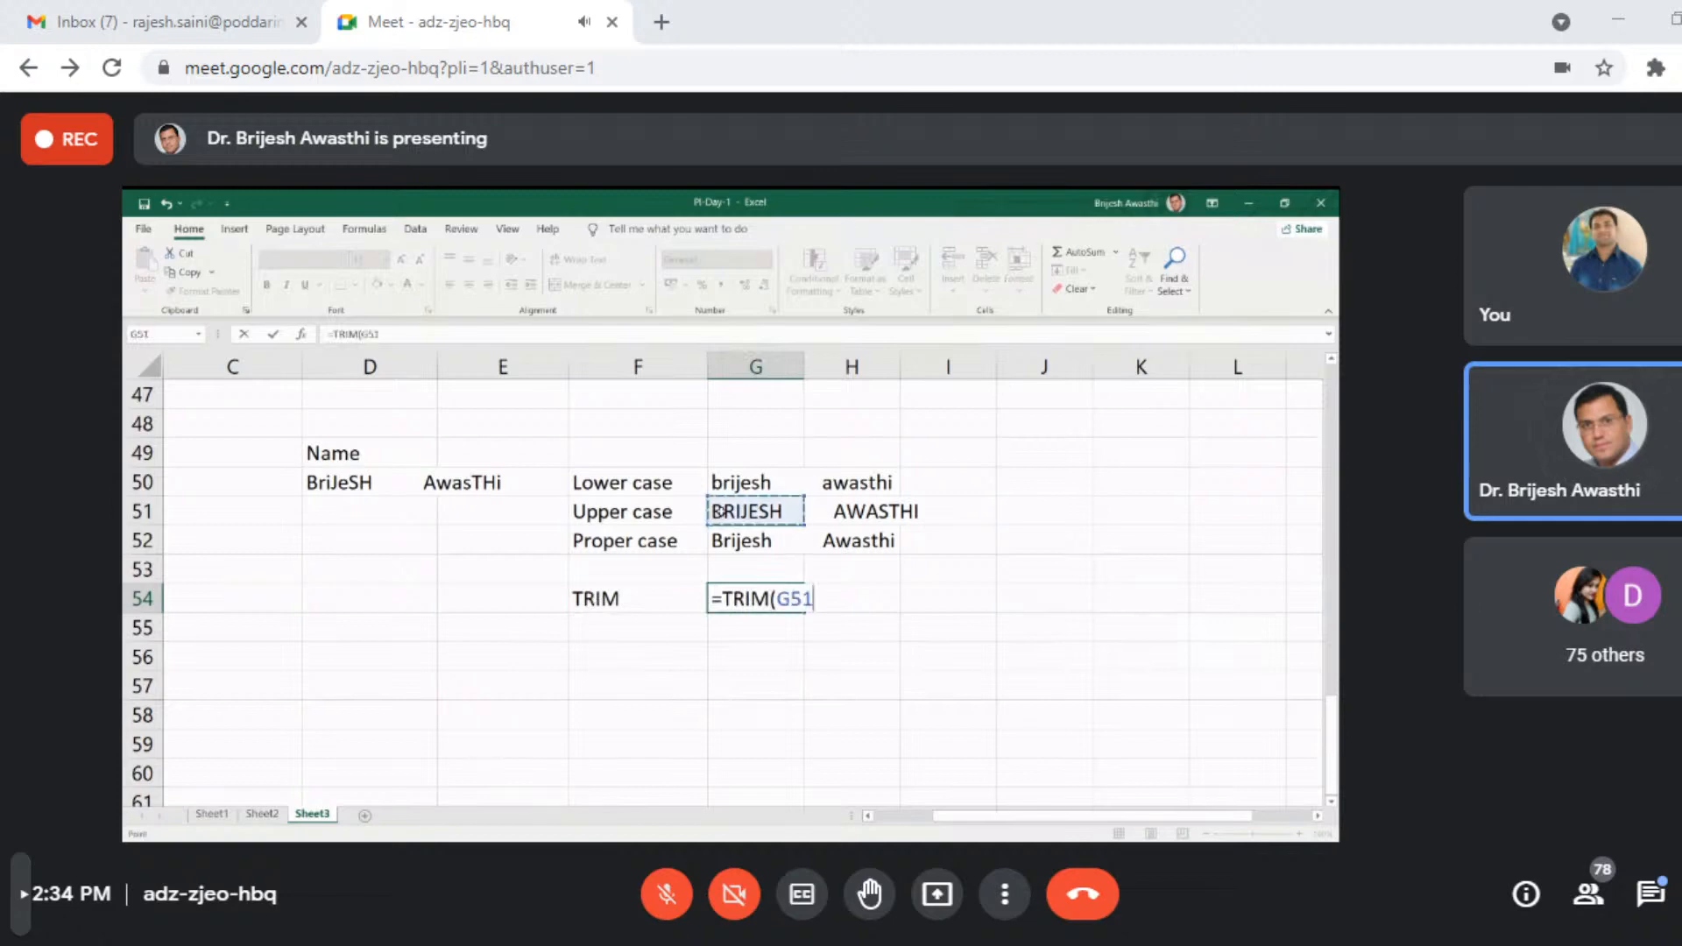
key("Return")
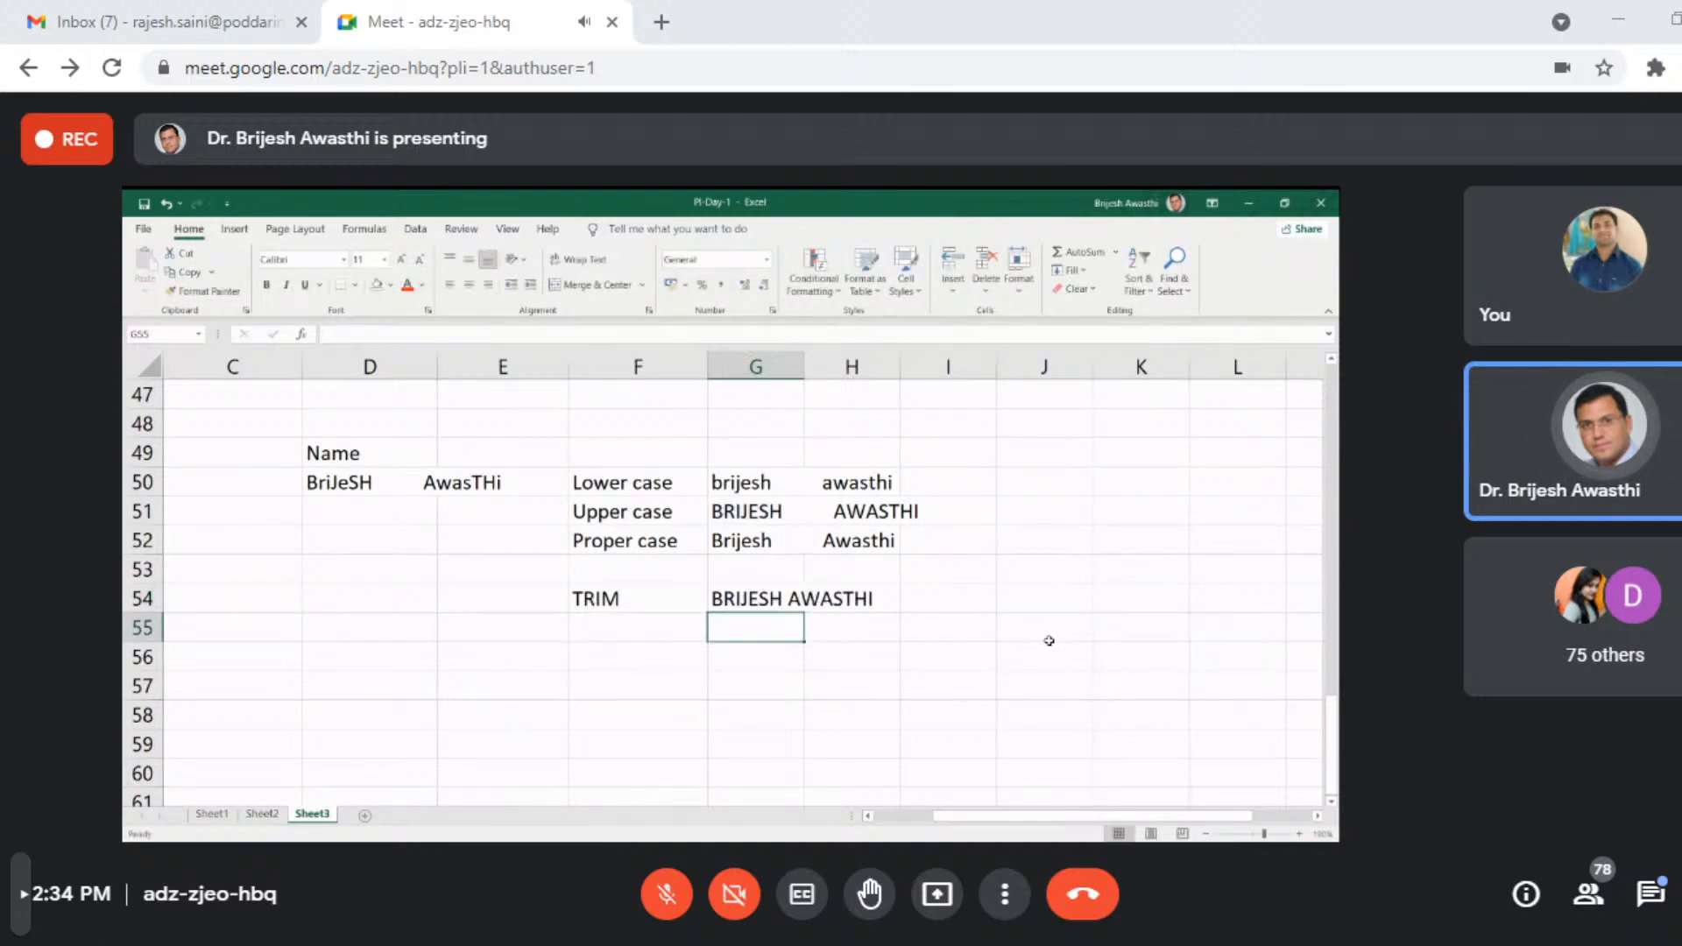
key("Down")
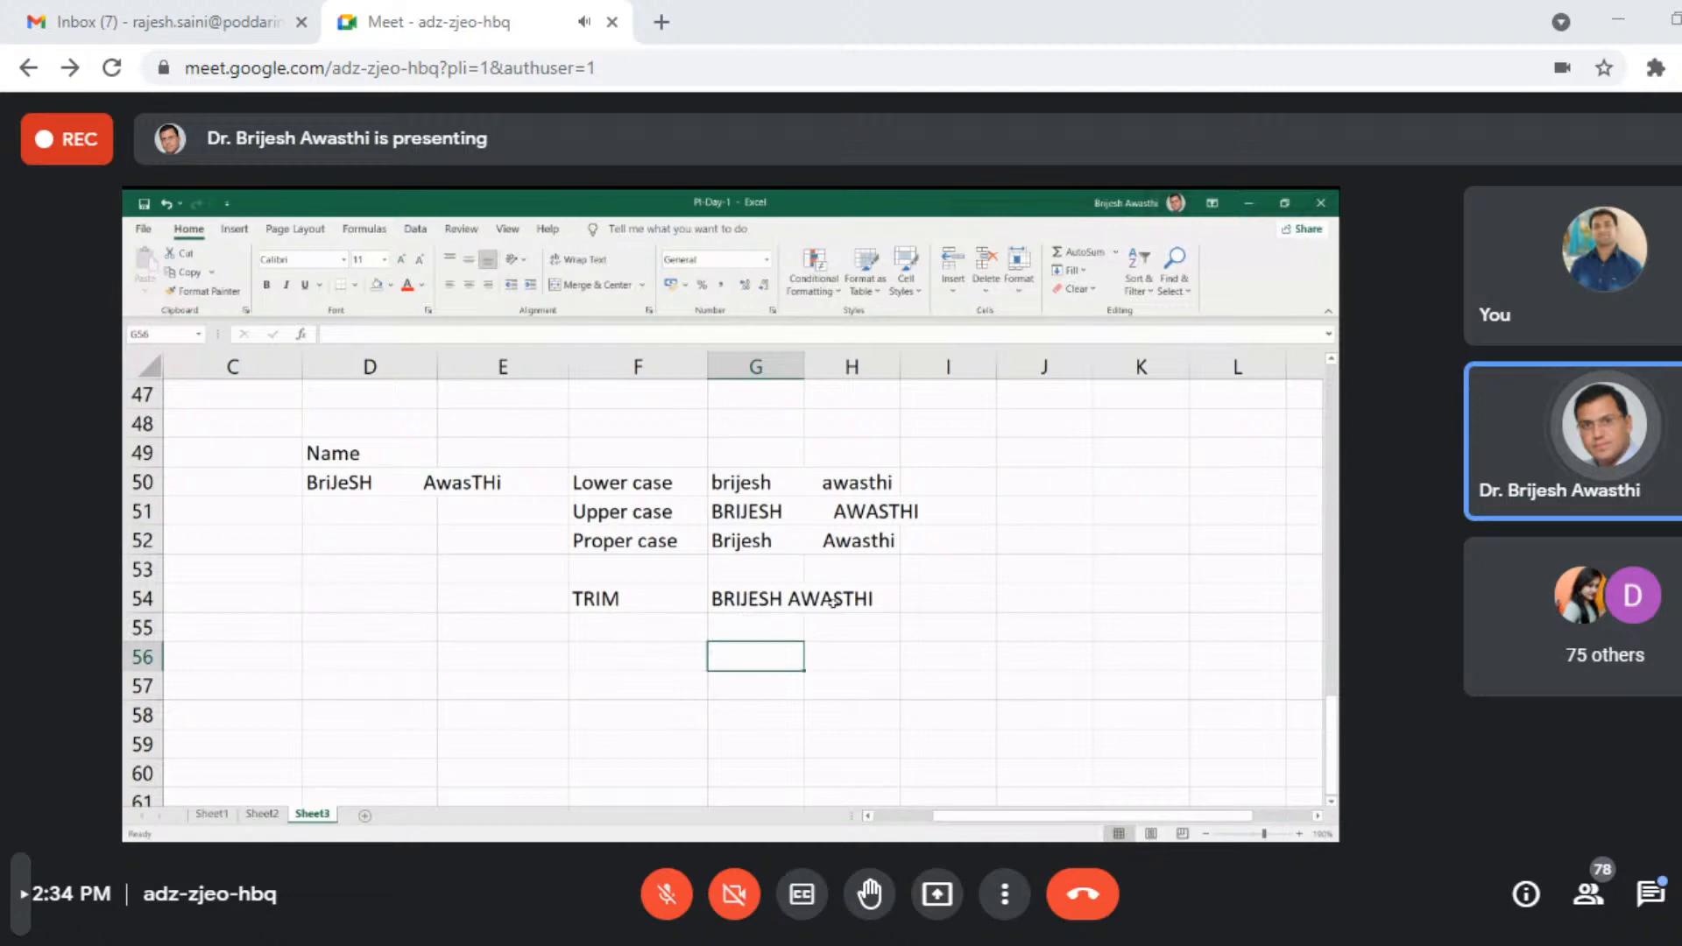
- Copy the TRIM formula from G54 into G55 and G53 so the proper-case and lower-case names are also trimmed
left_click(779, 611)
left_click_drag(803, 613, 802, 616)
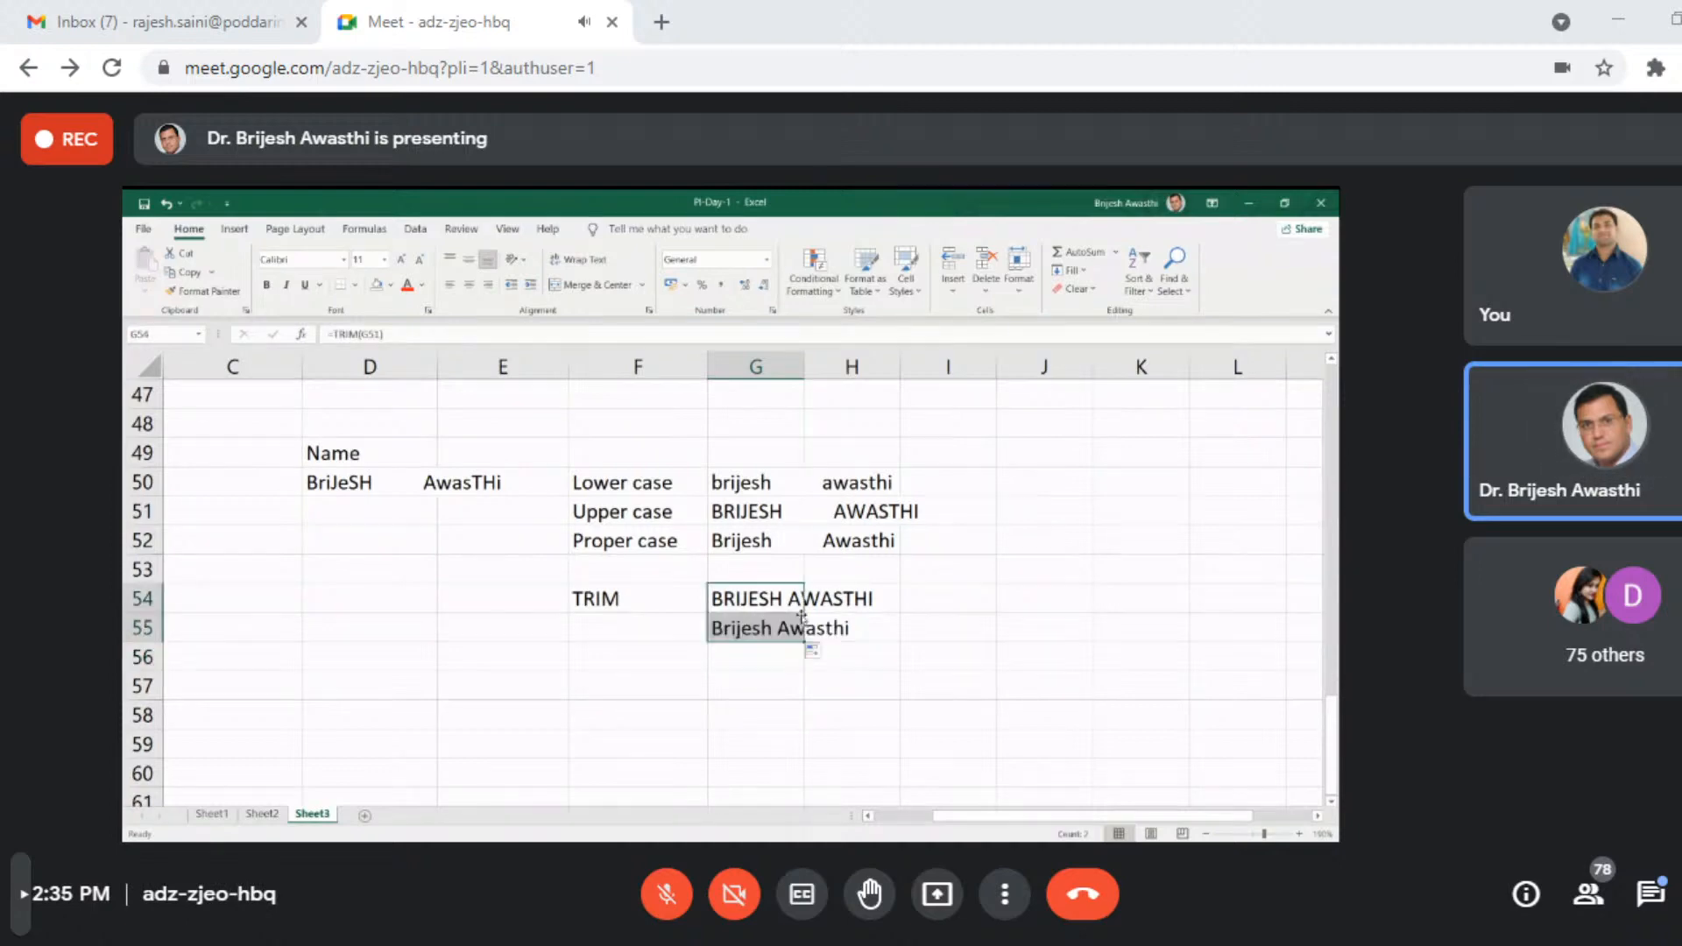
left_click(779, 601)
left_click(670, 686)
mouse_move(804, 612)
left_mouse_down()
mouse_move(799, 574)
mouse_move(780, 628)
mouse_move(812, 623)
left_mouse_up()
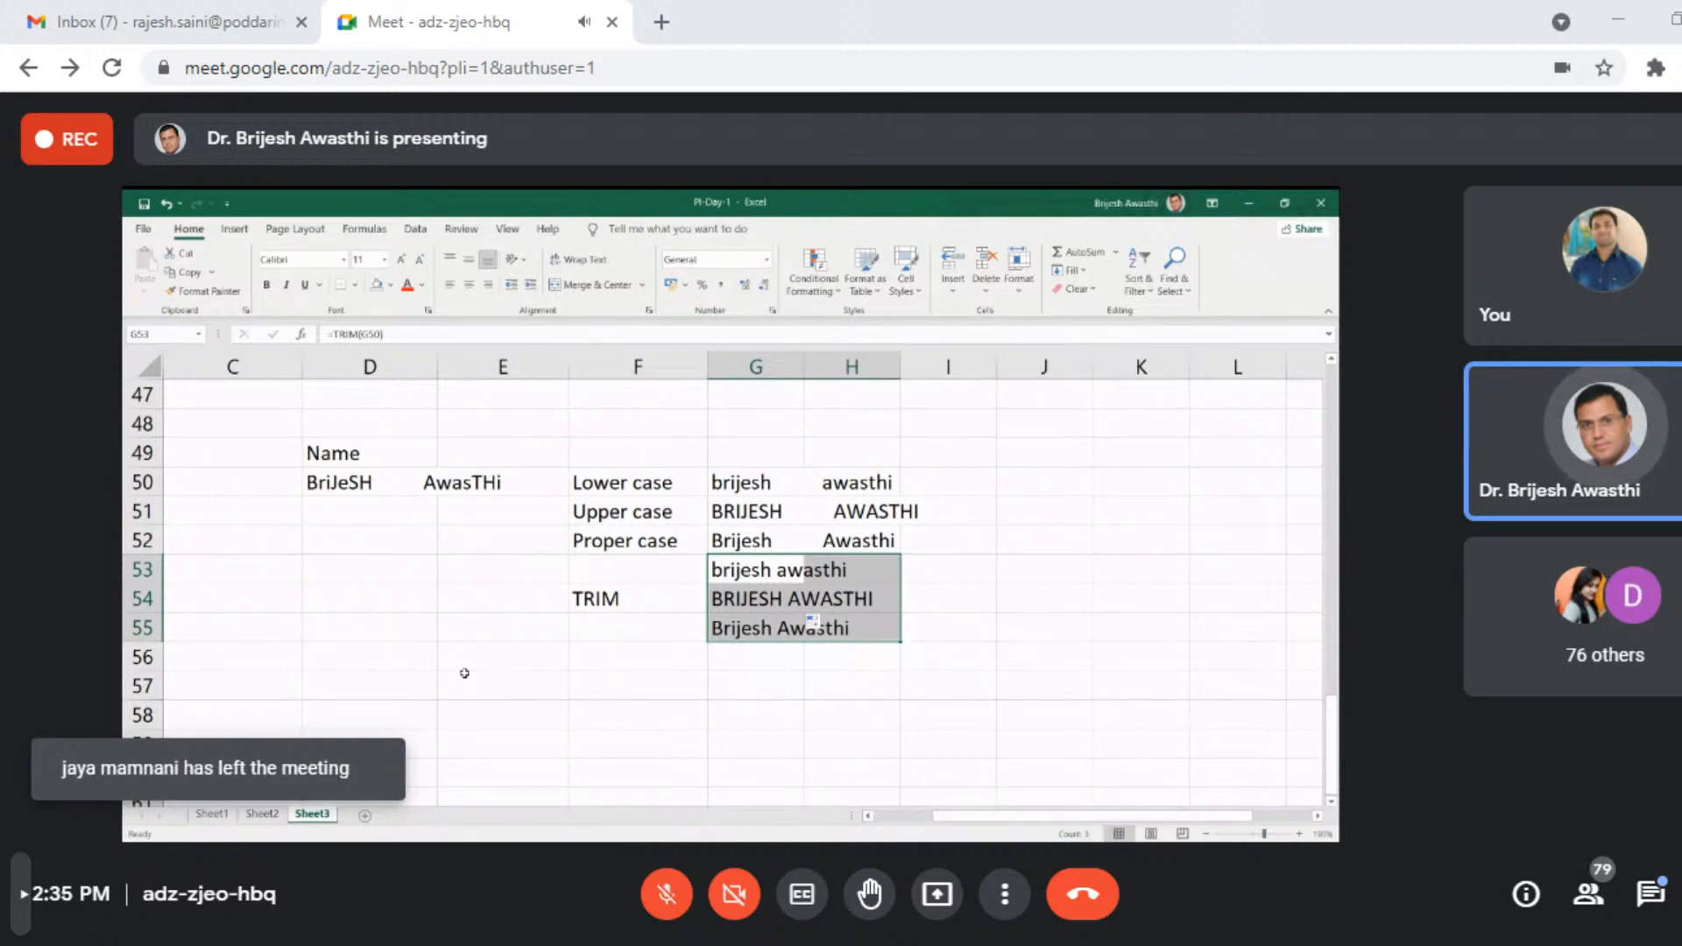
- Enter "HeLLo FriENDS , HOw Are yoU !" in cell D58 with leading spaces and extra spaces around the comma and before the exclamation mark
left_click(328, 712)
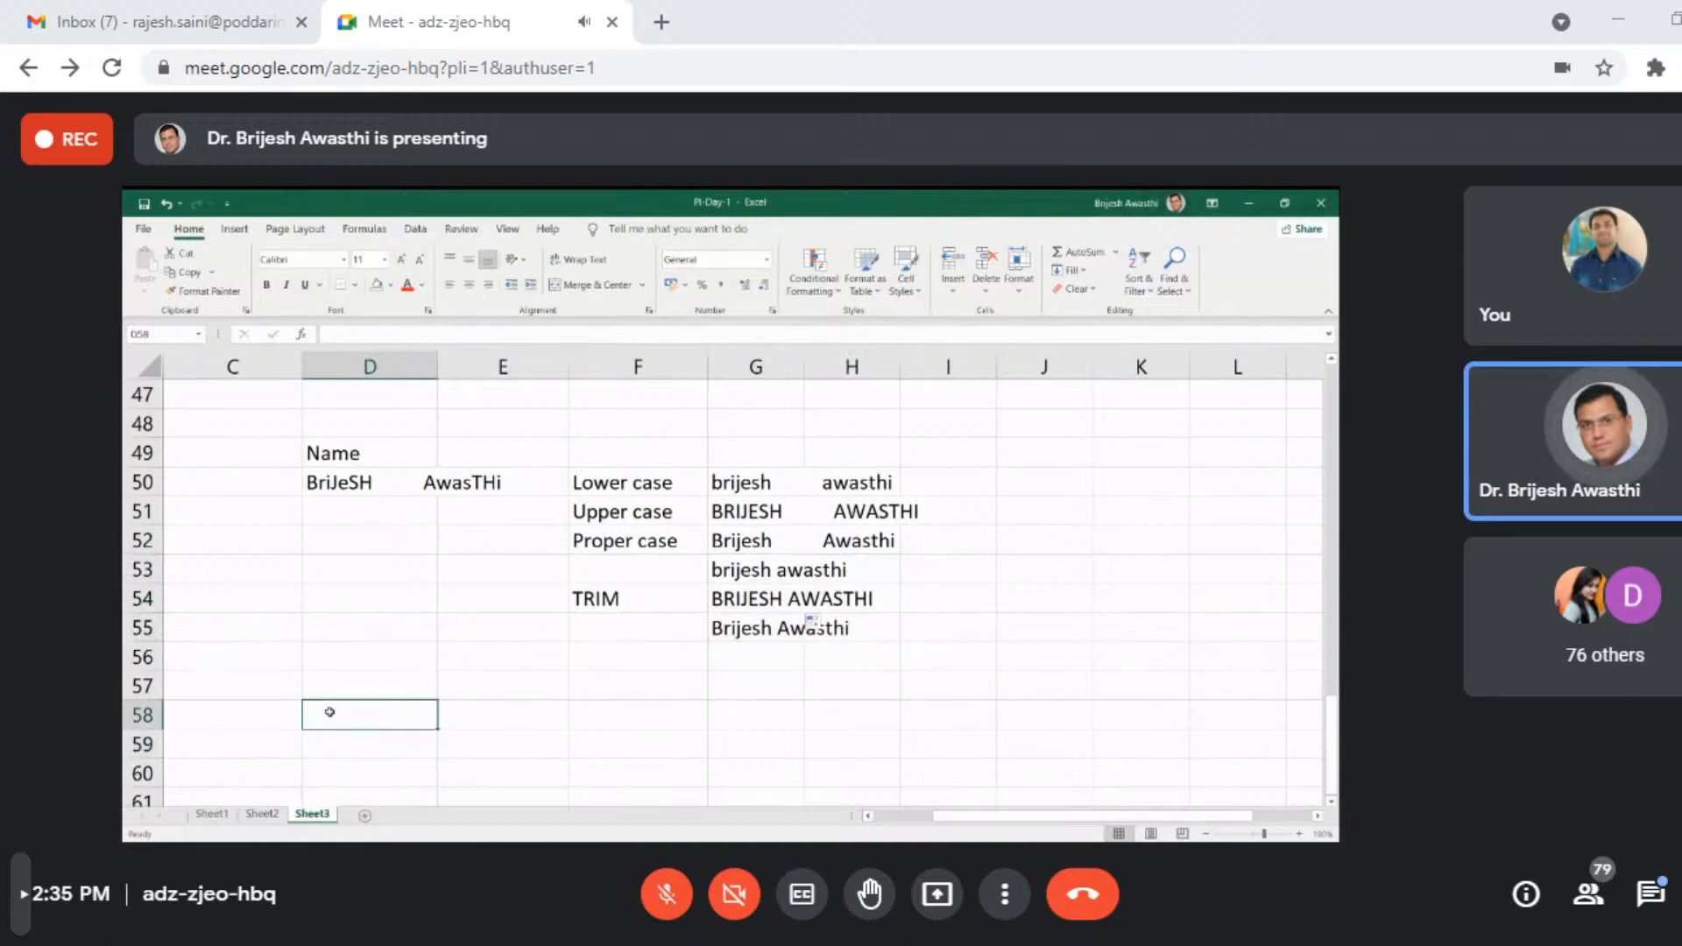
double_click(342, 706)
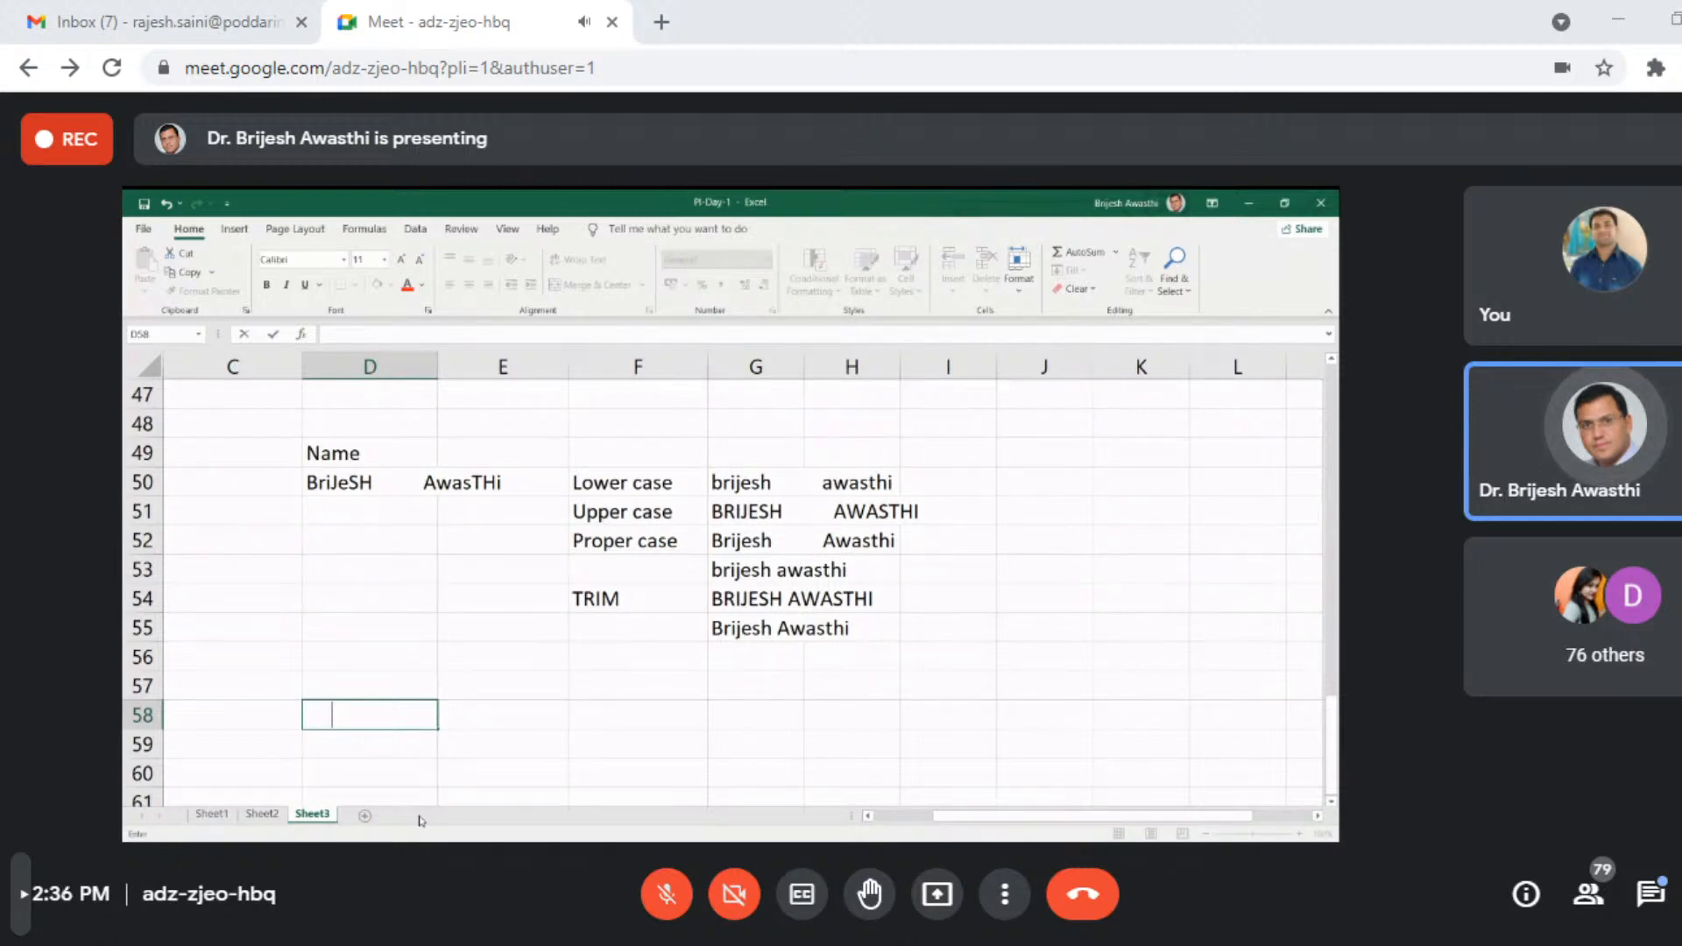
type("He")
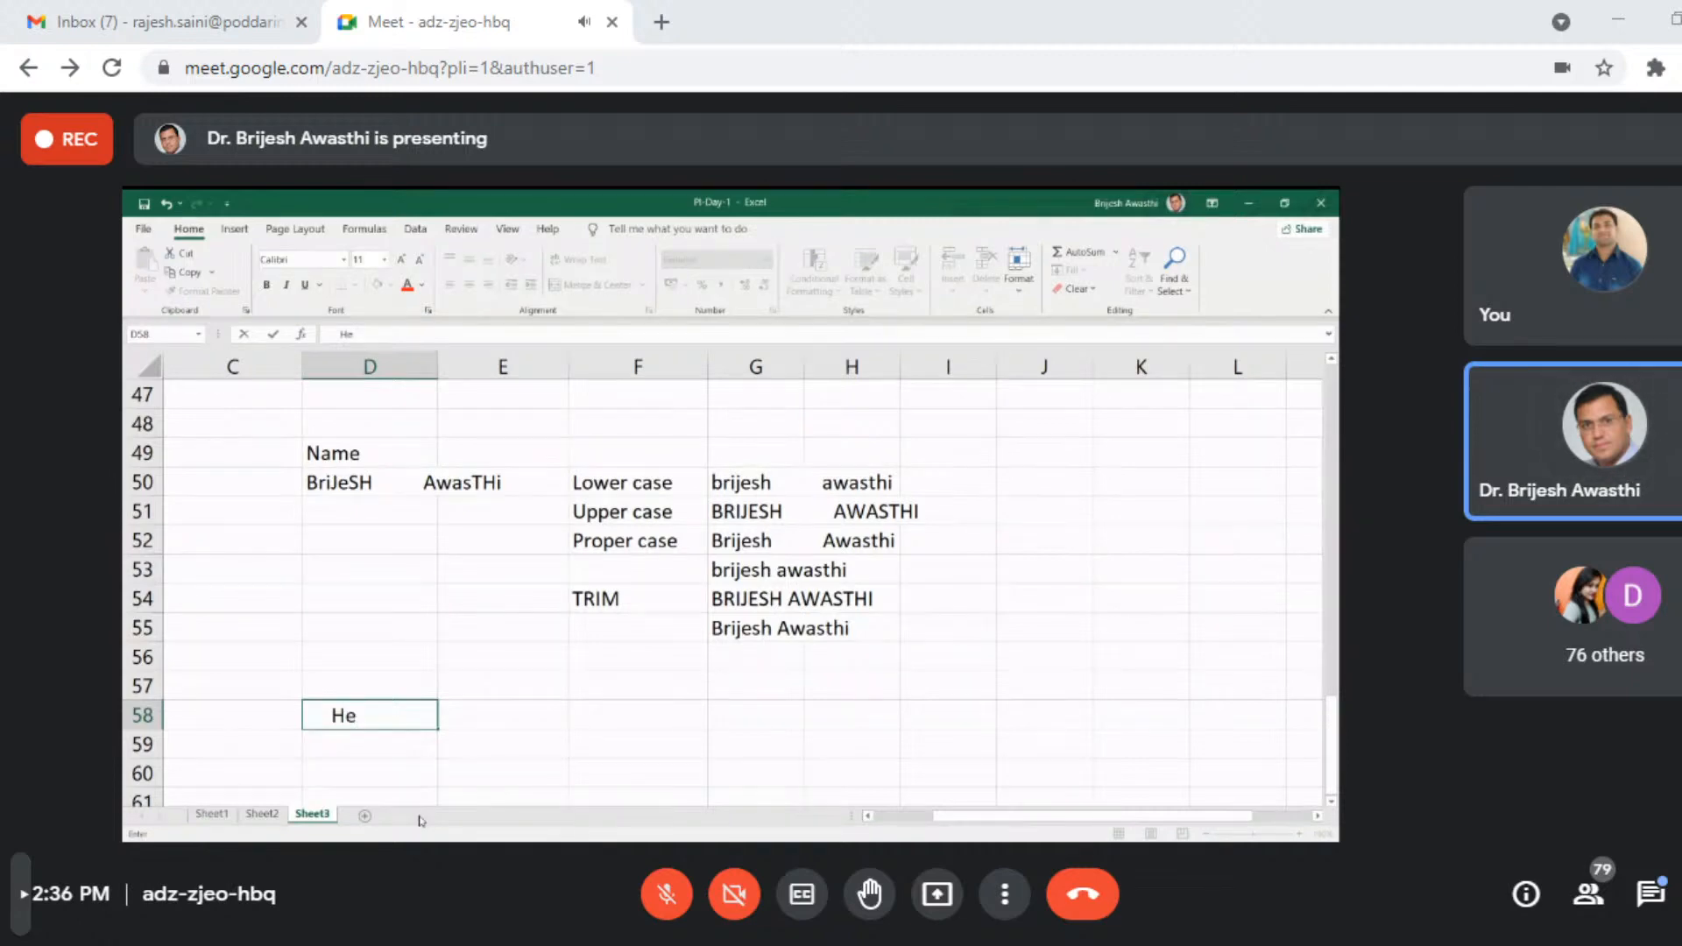
type("lLo")
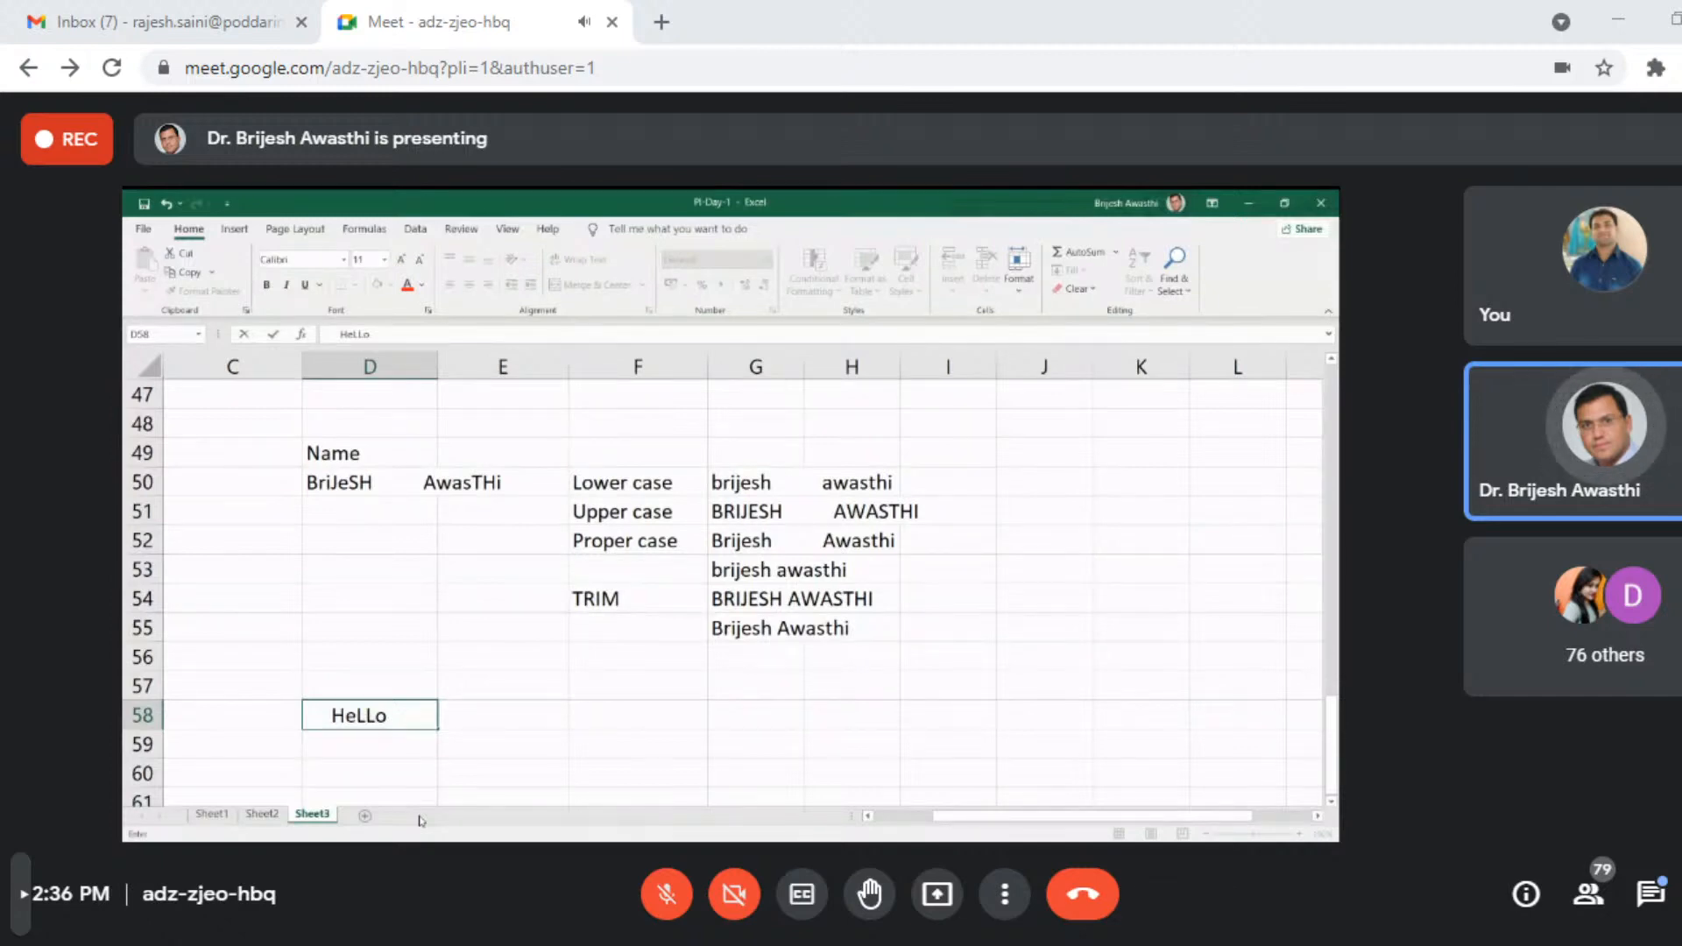
type("FriENDS        ,    ")
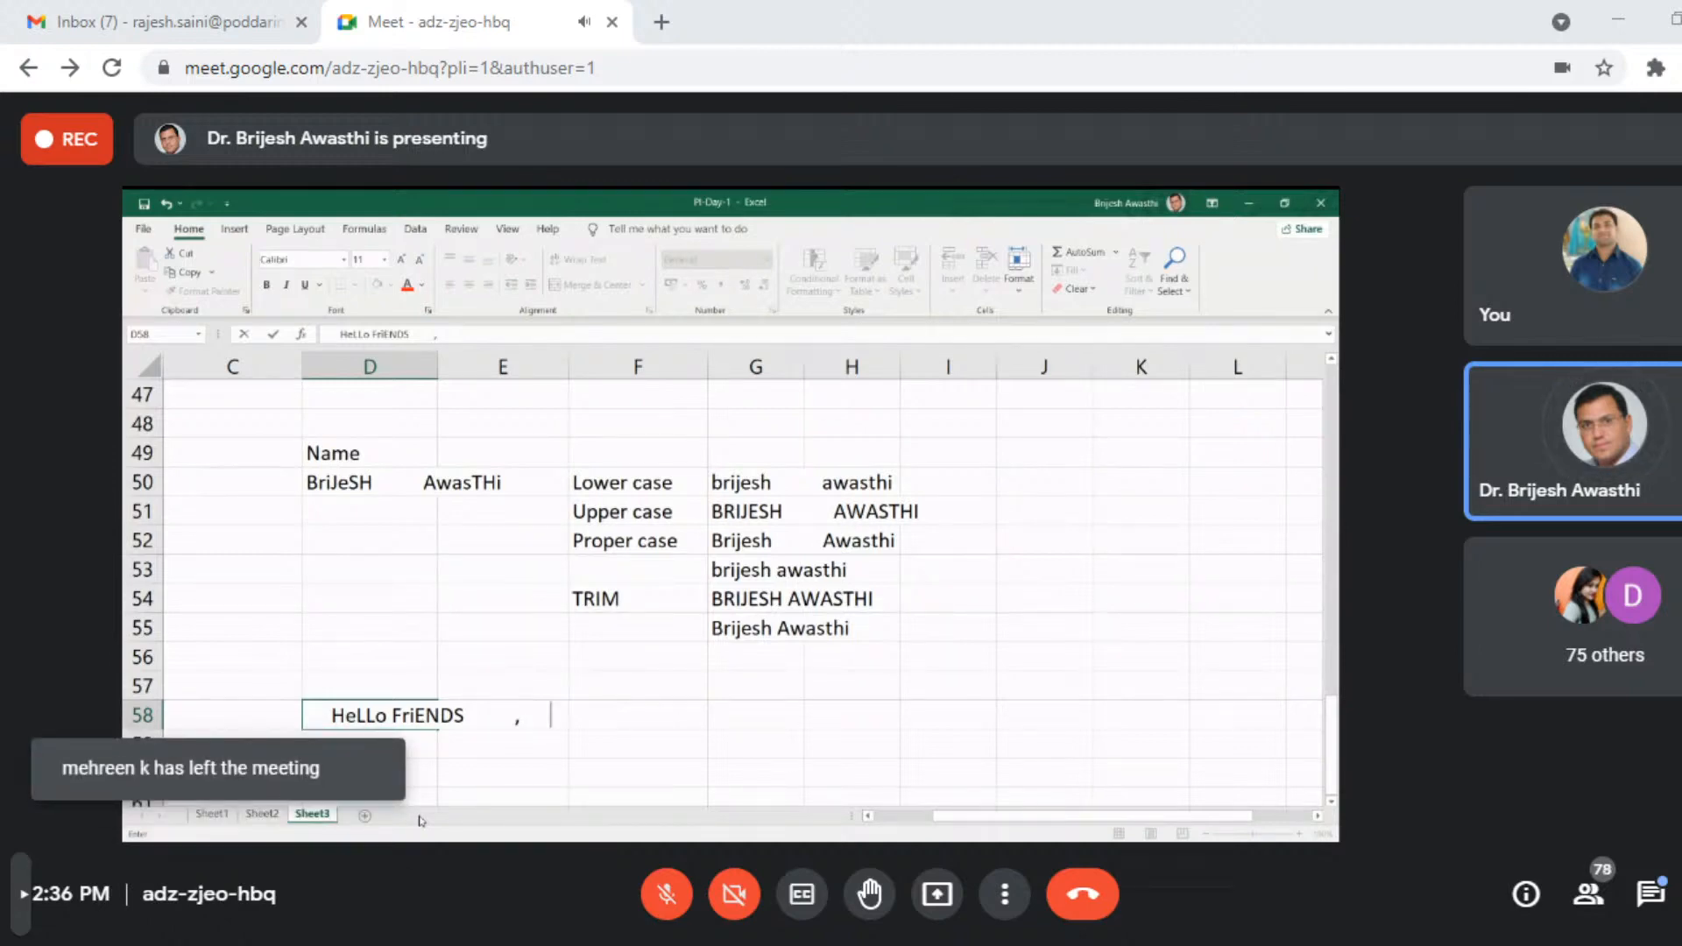
type("  HOw")
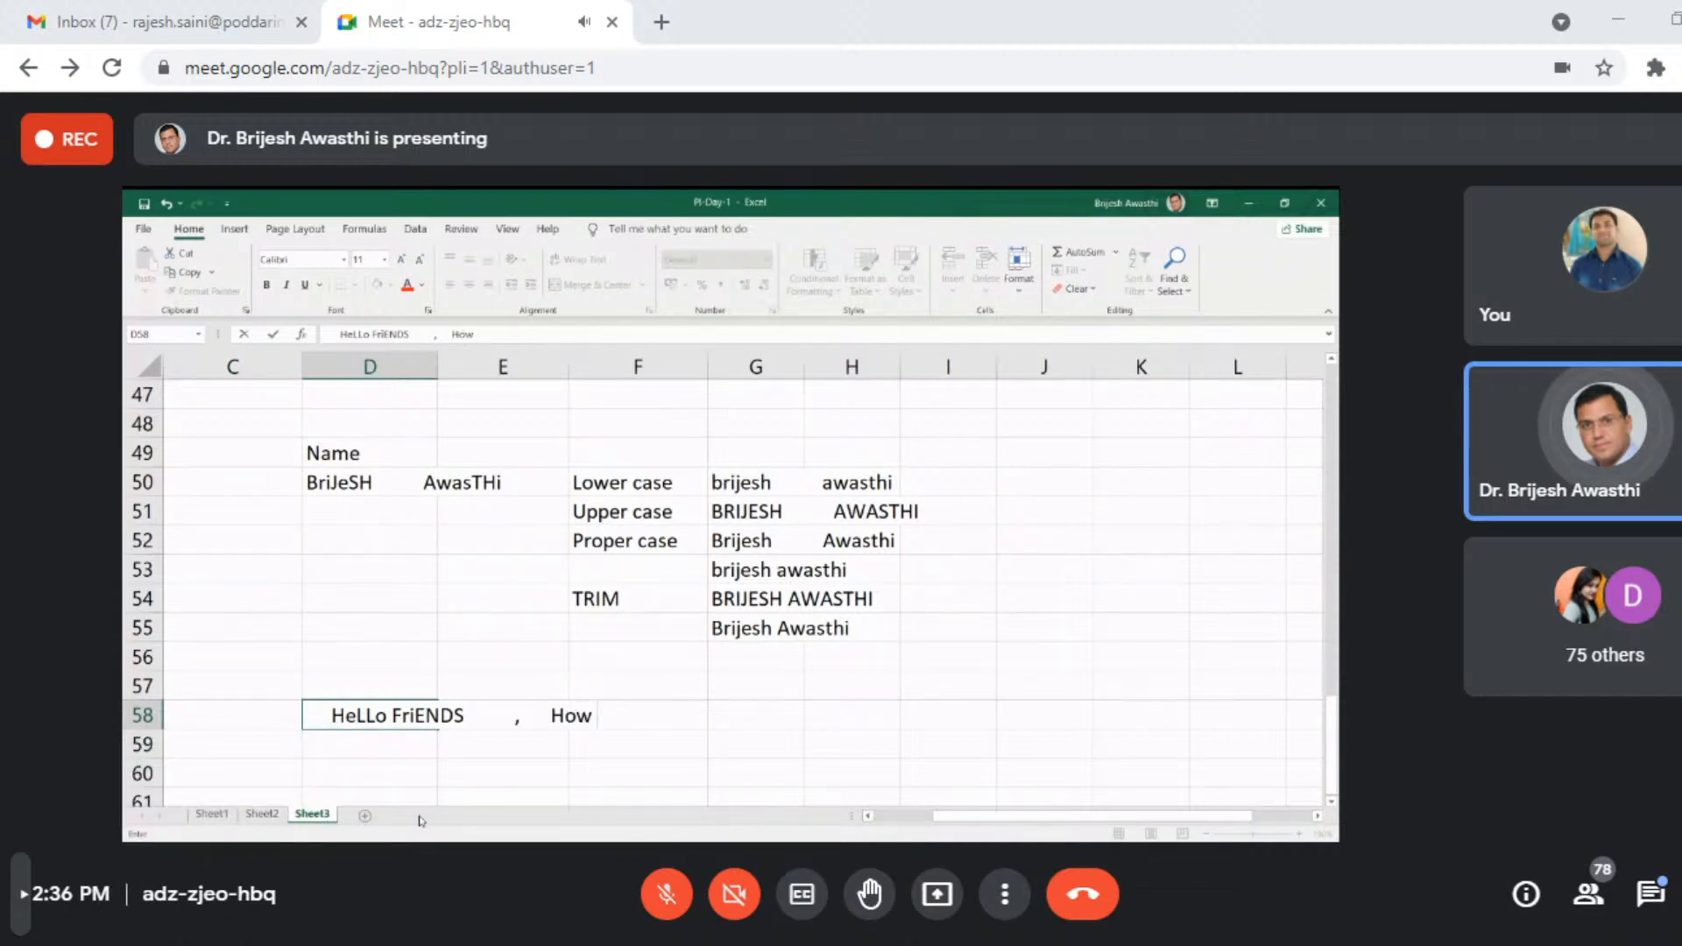
key("BackSpace")
key("BackSpace")
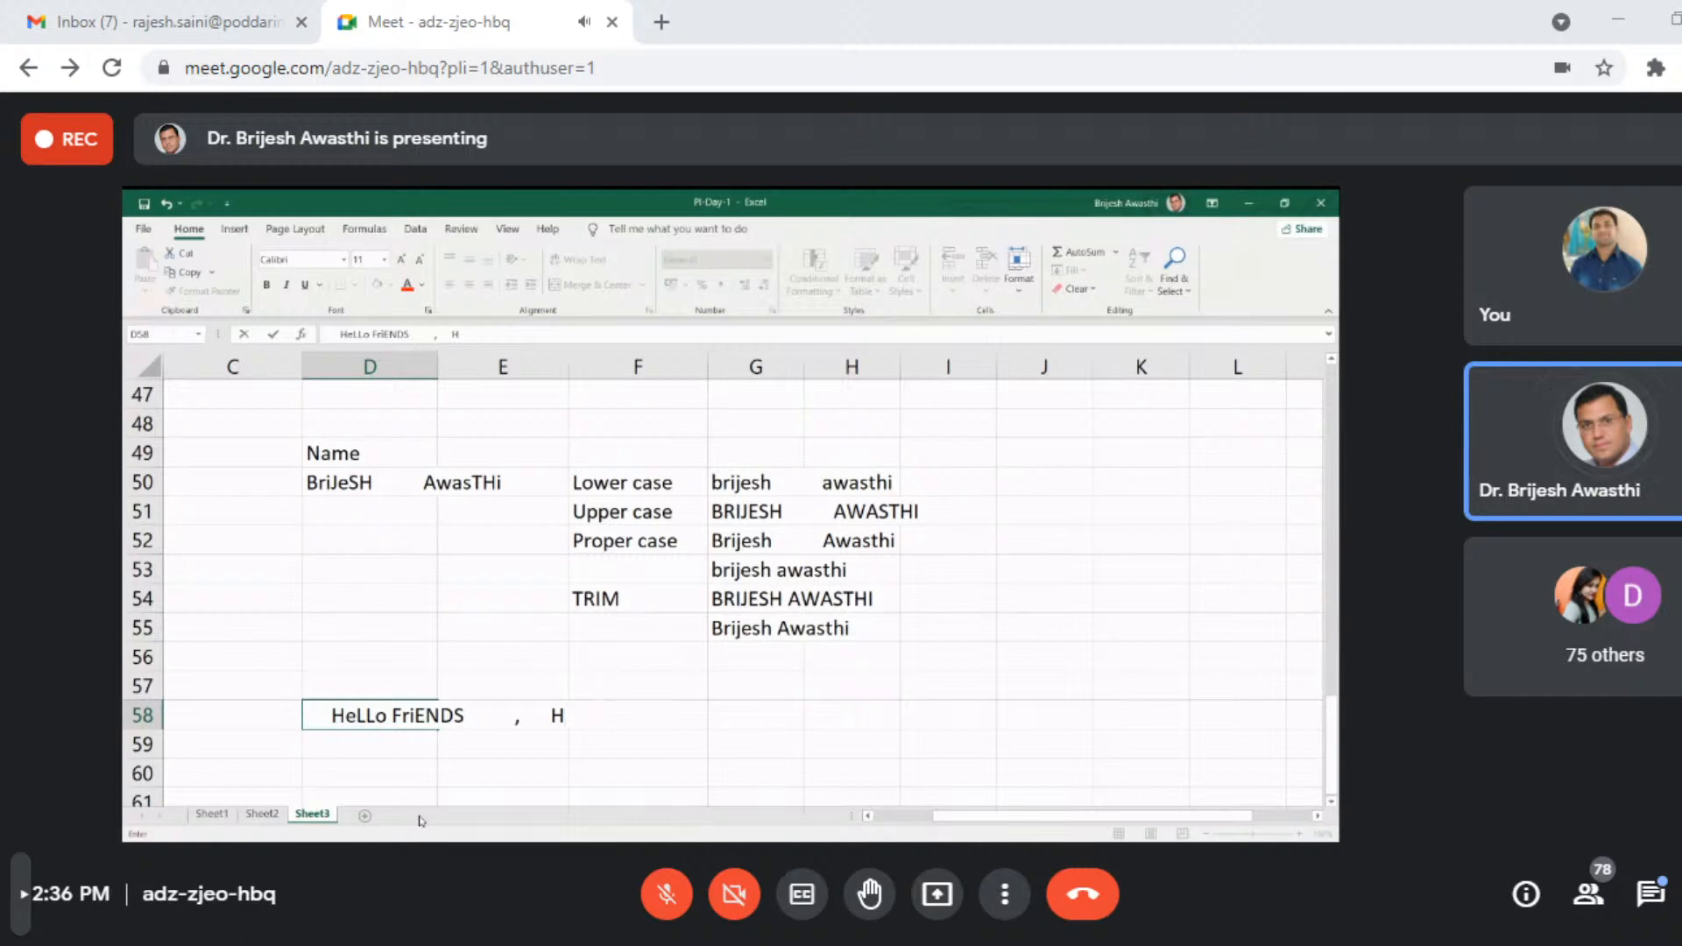
type("Ow Are yoU")
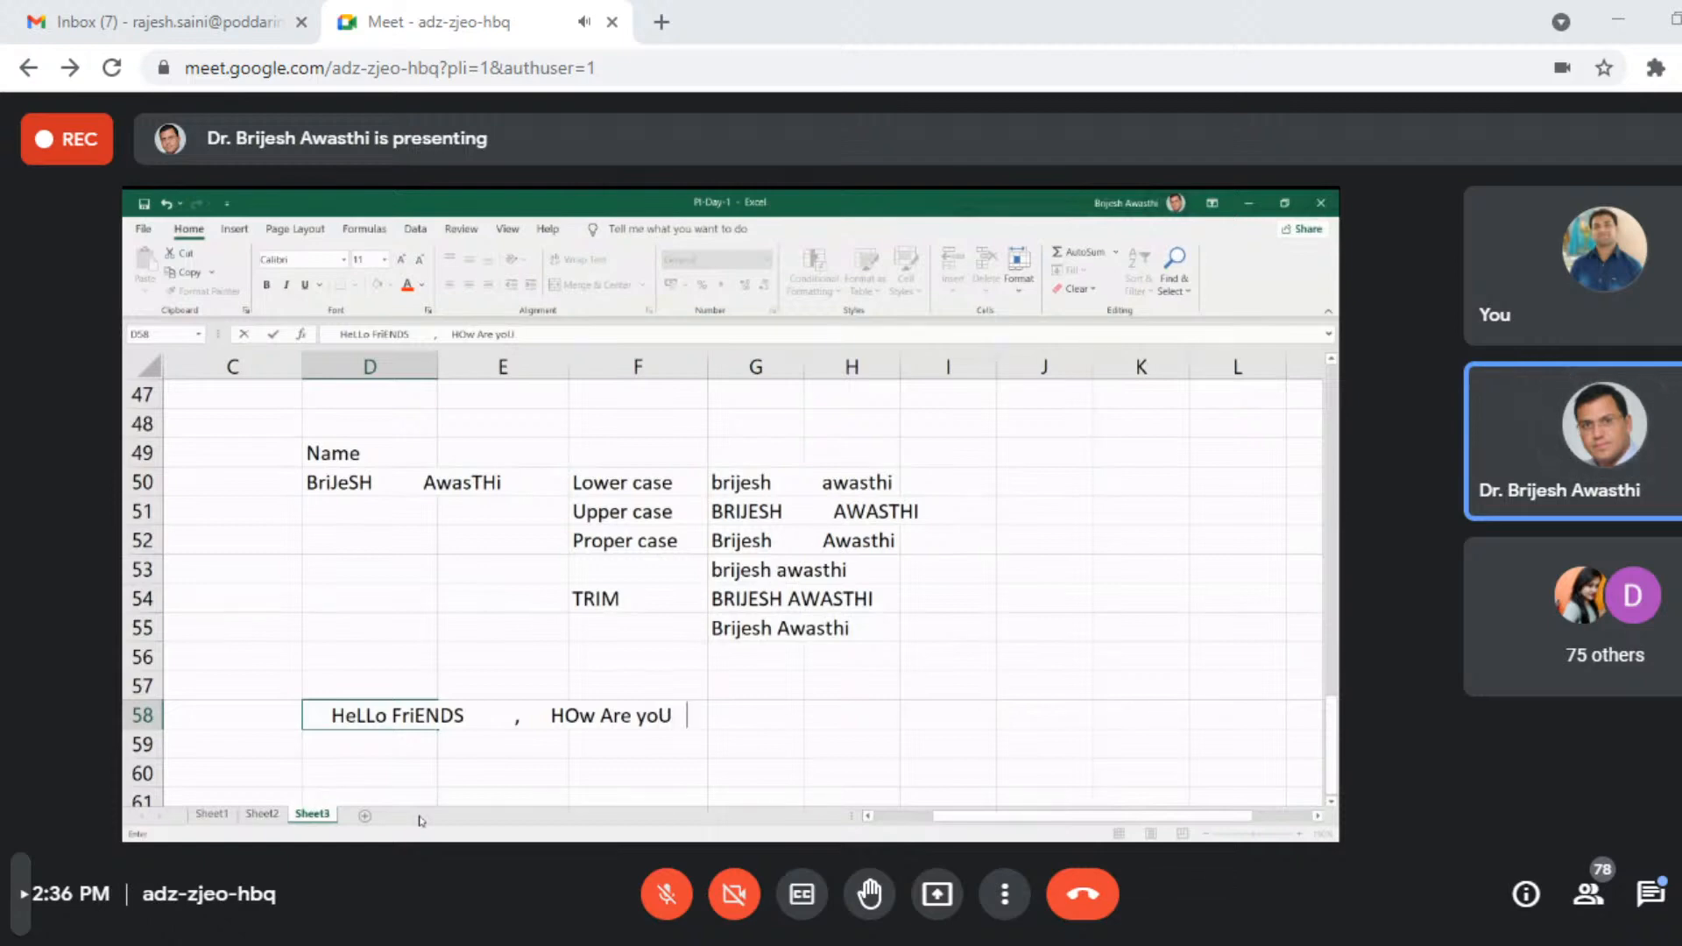
type("    !")
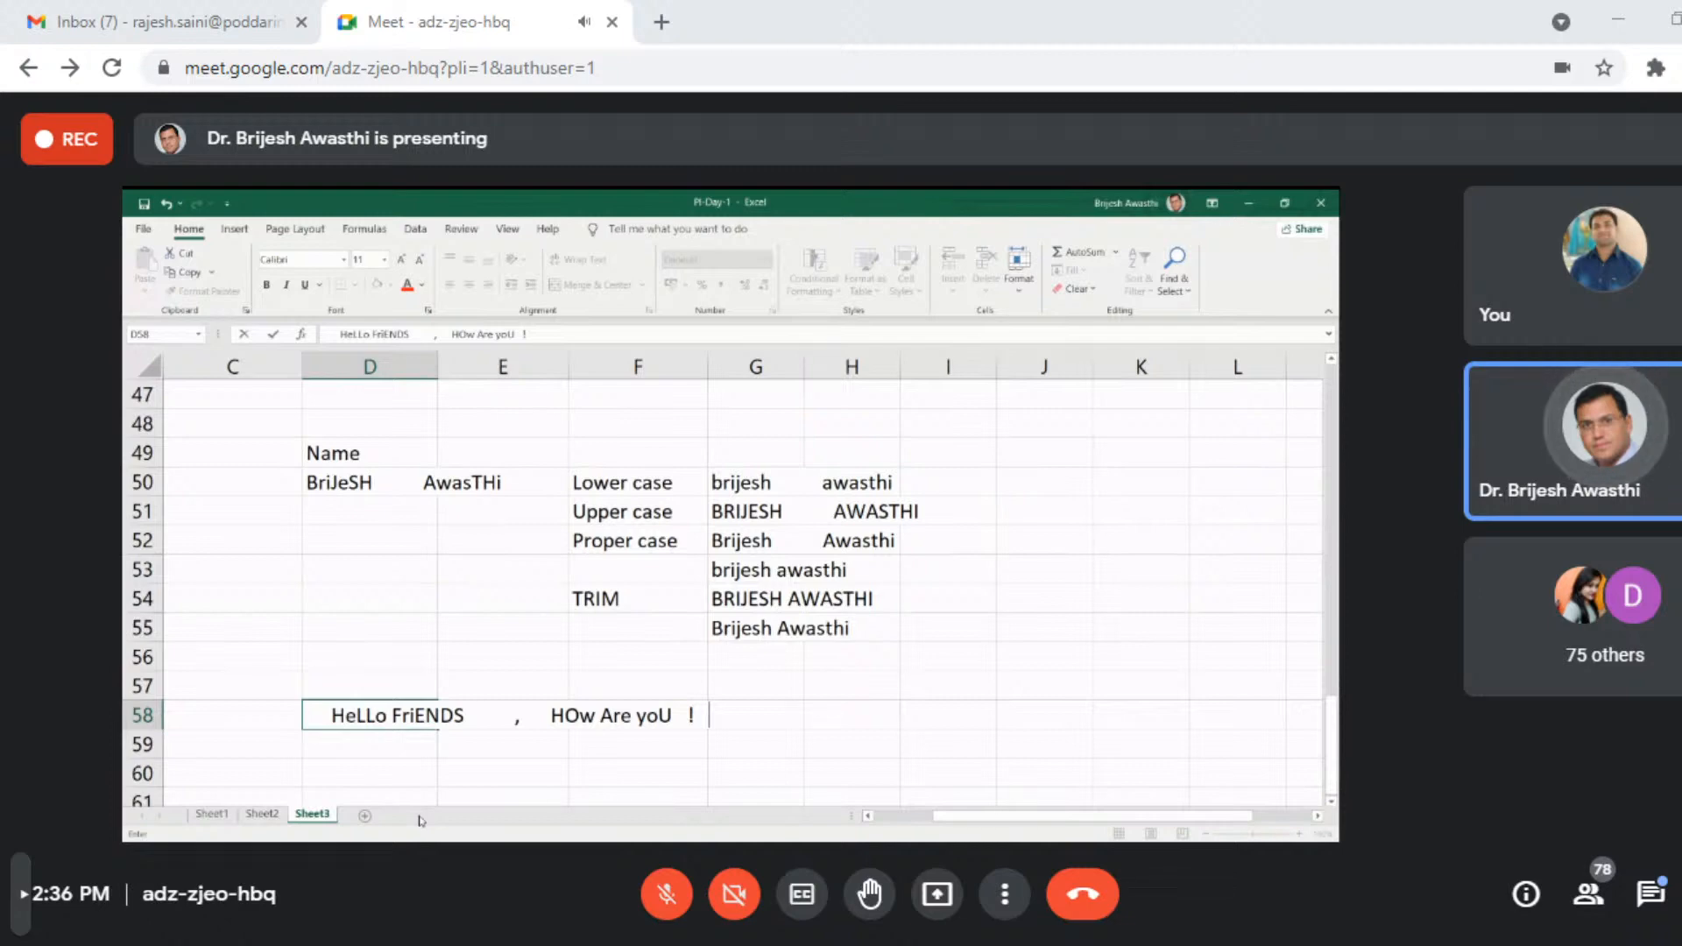
key("Return")
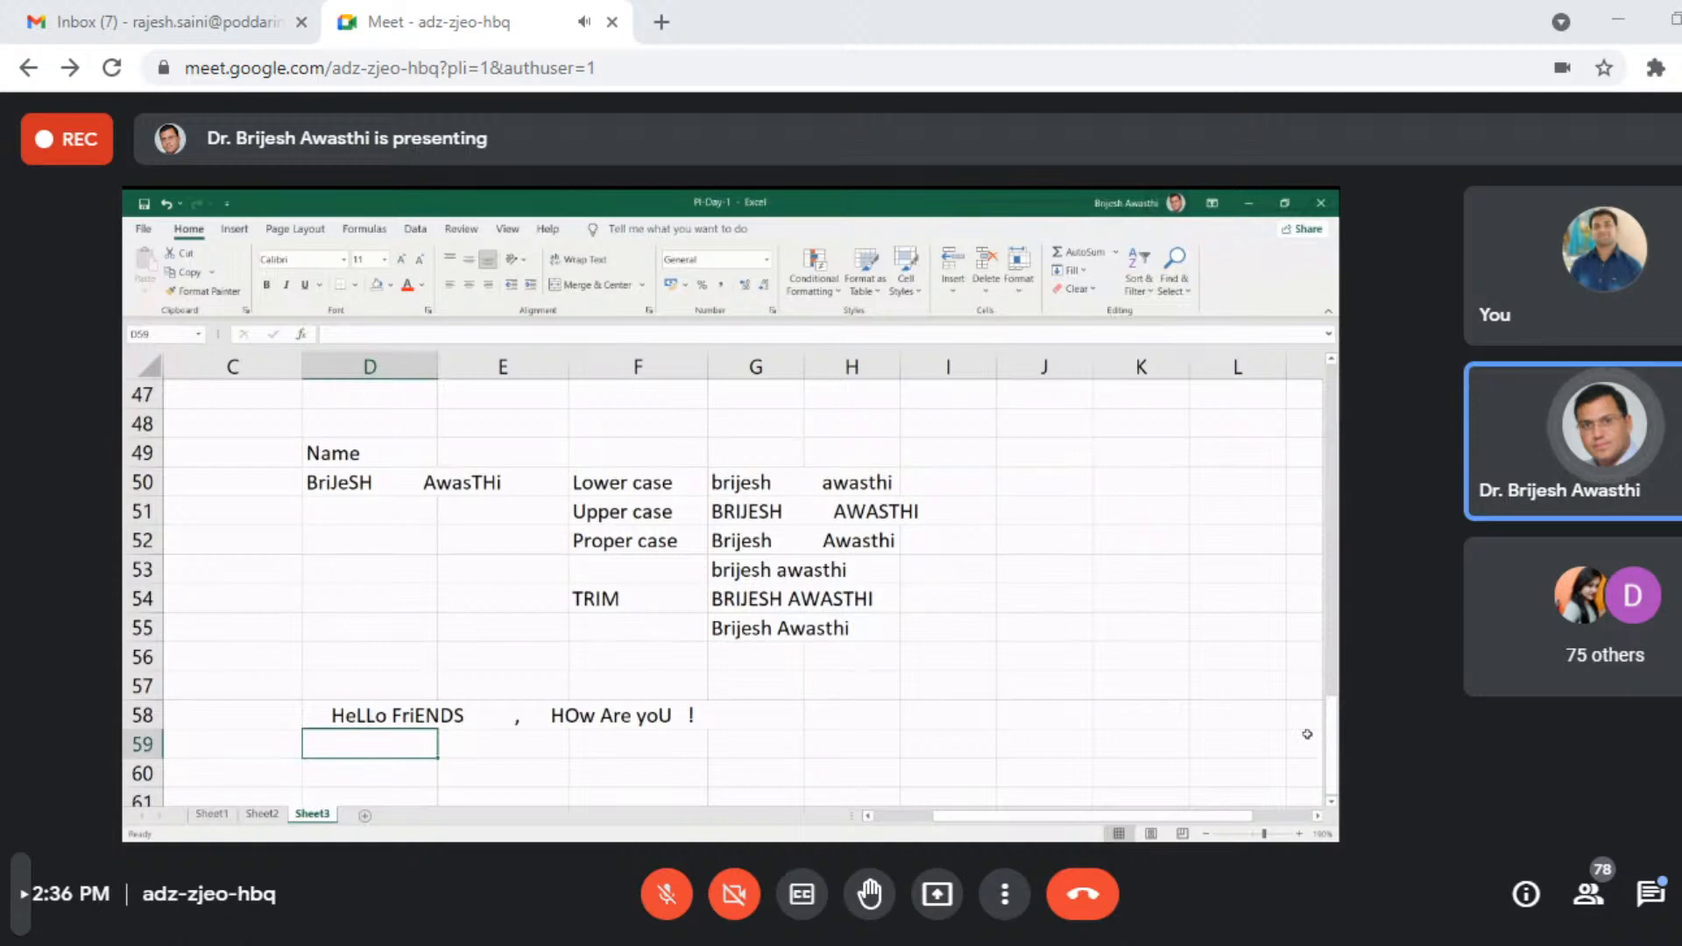
- Write the formula =TRIM(D58) in cell H58 to strip the extra spaces from the greeting
left_click(860, 719)
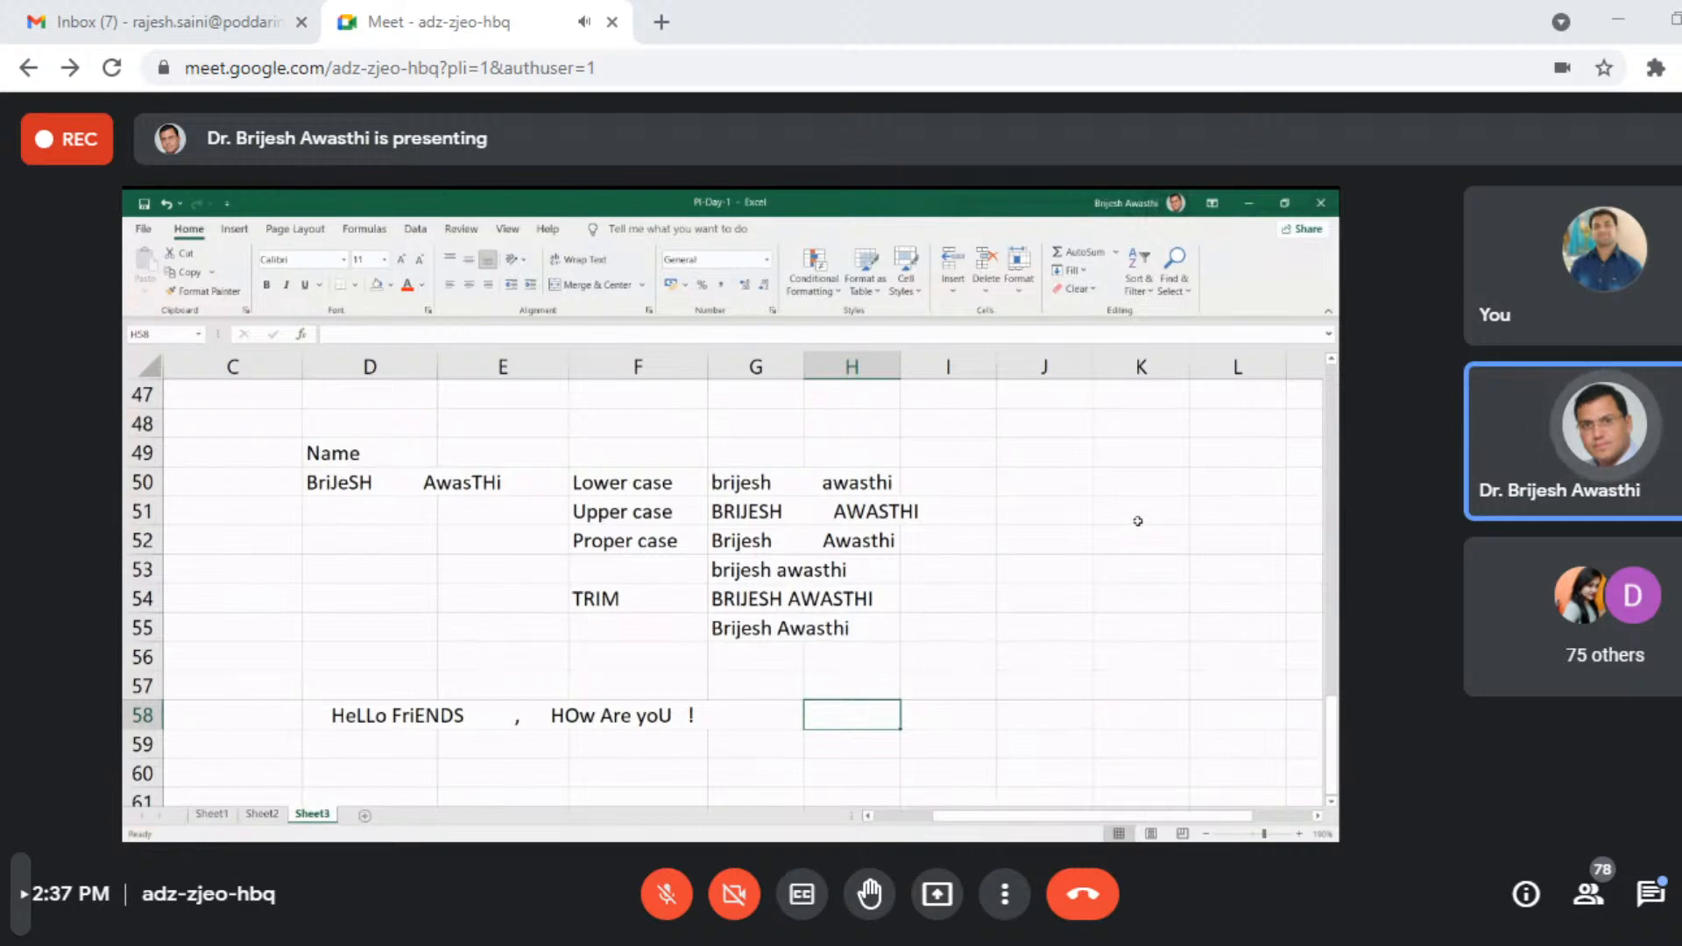
type("=")
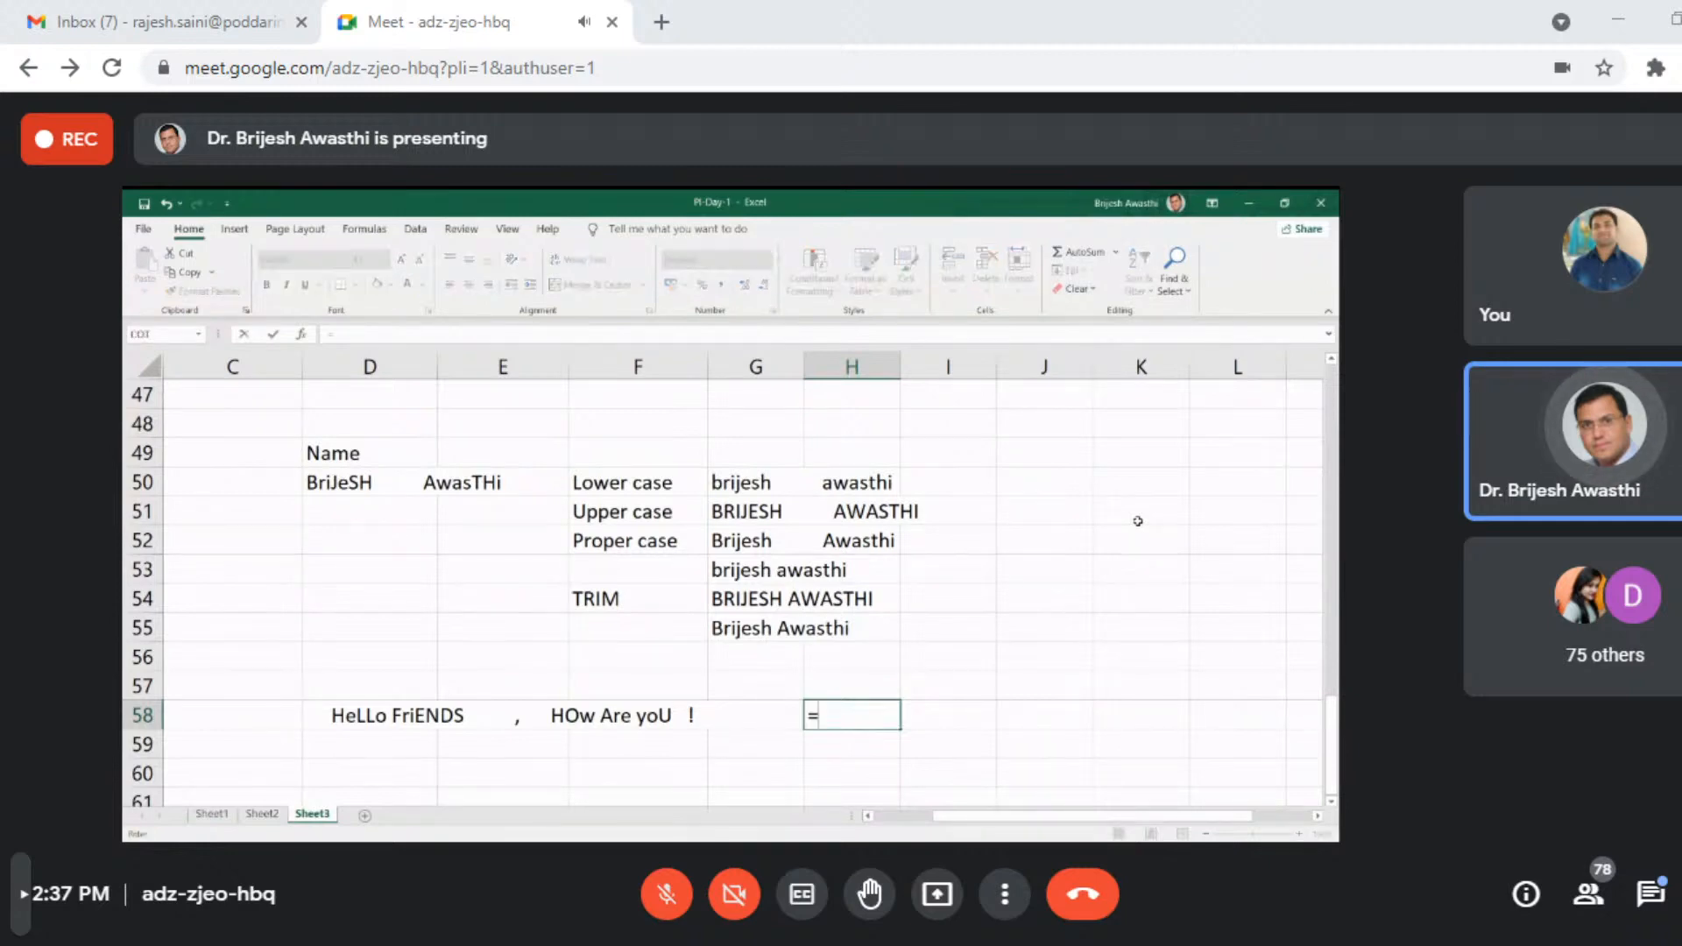
type("tri")
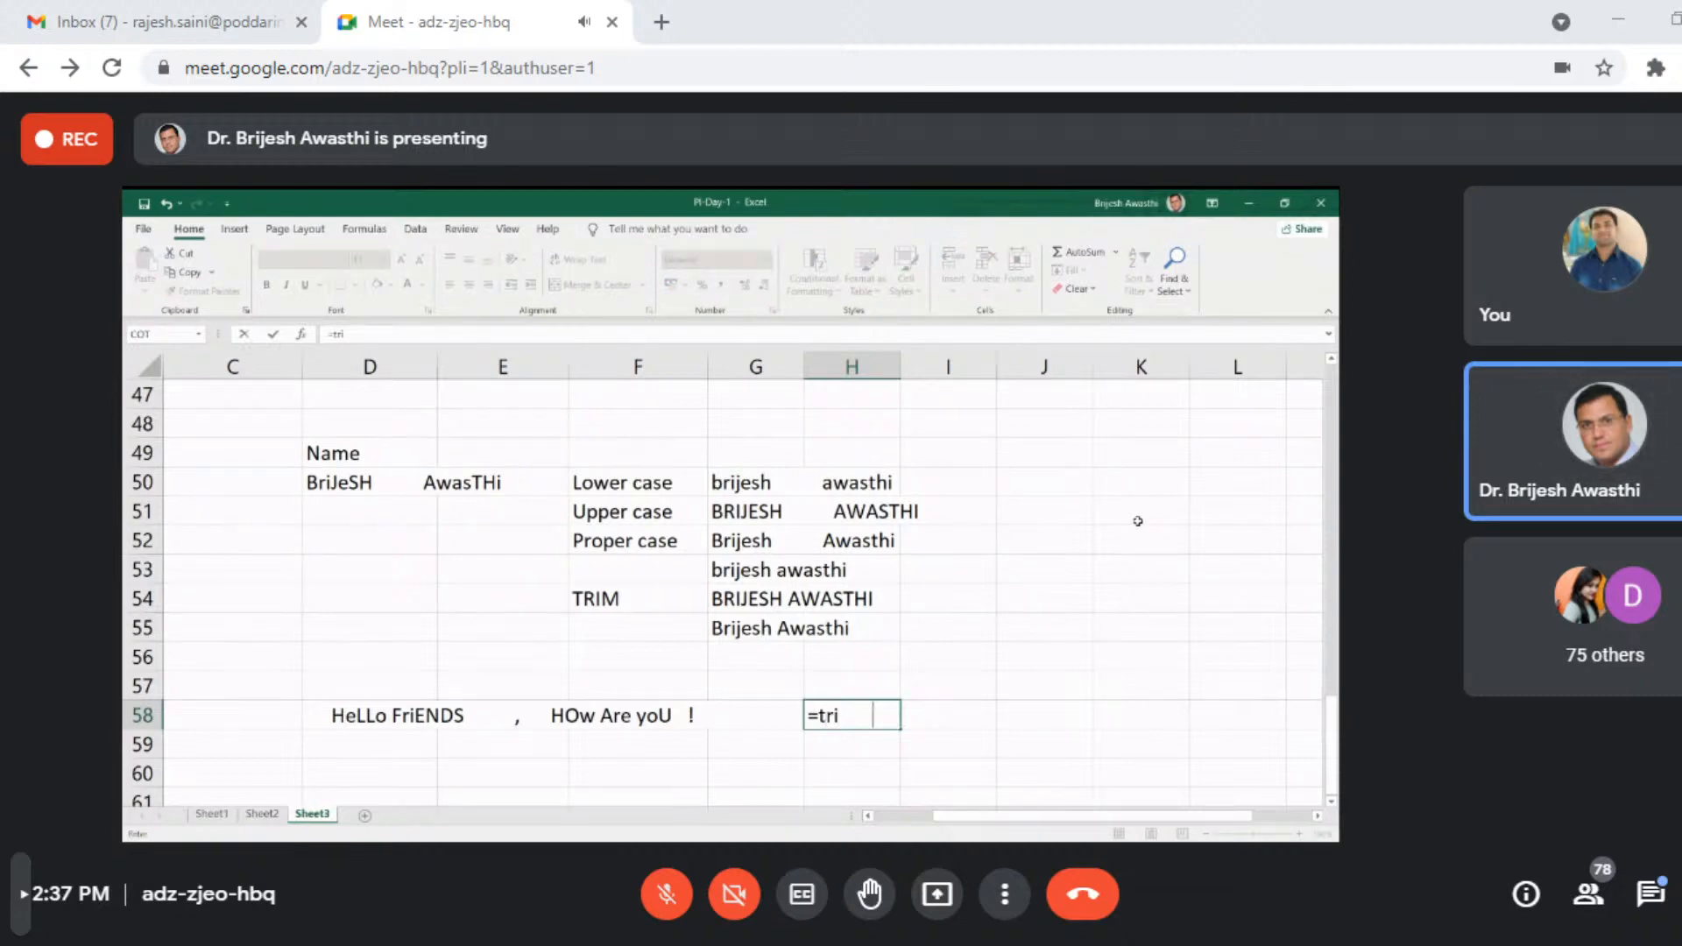
key("Tab")
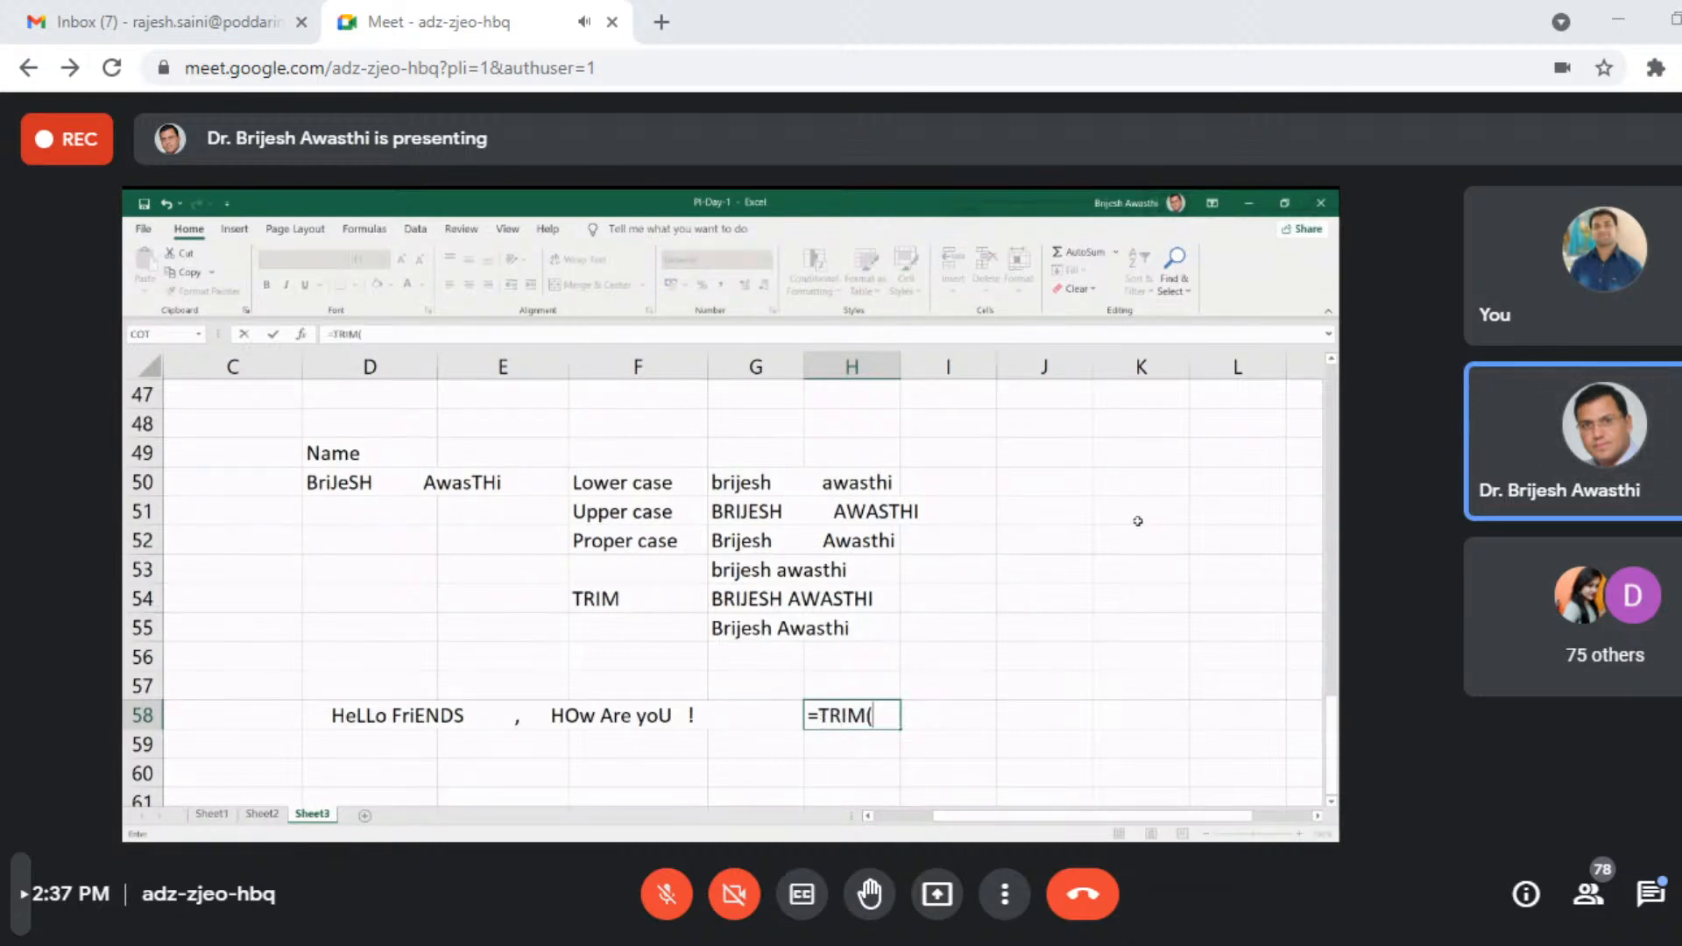
left_click(393, 719)
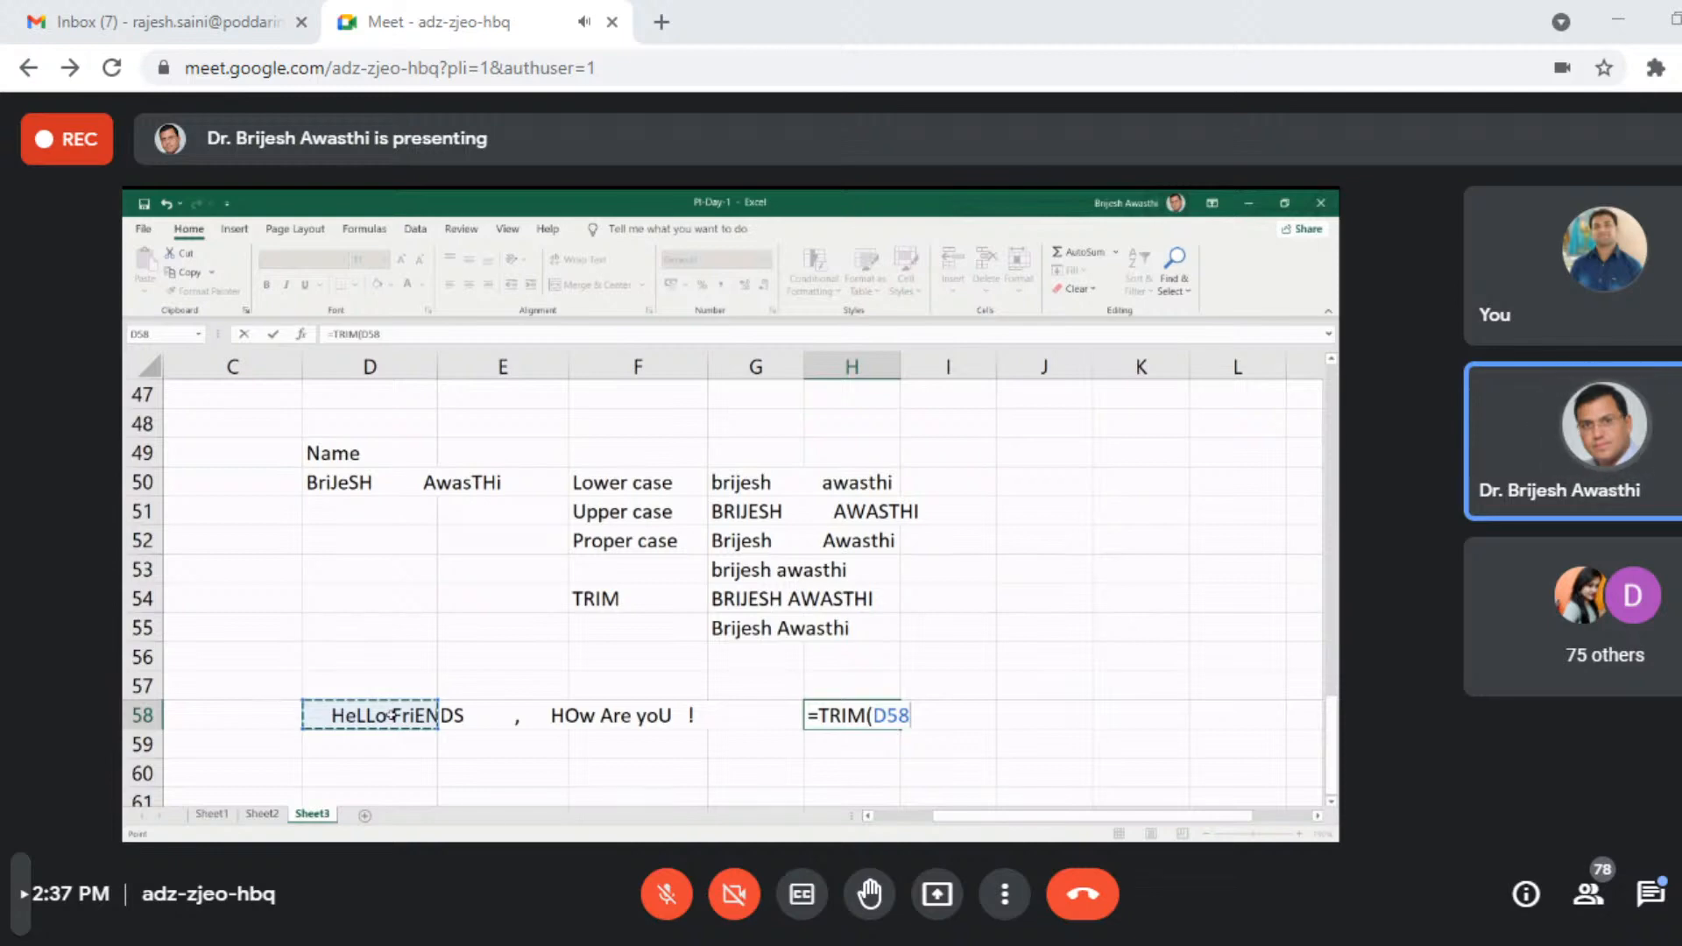
type(")")
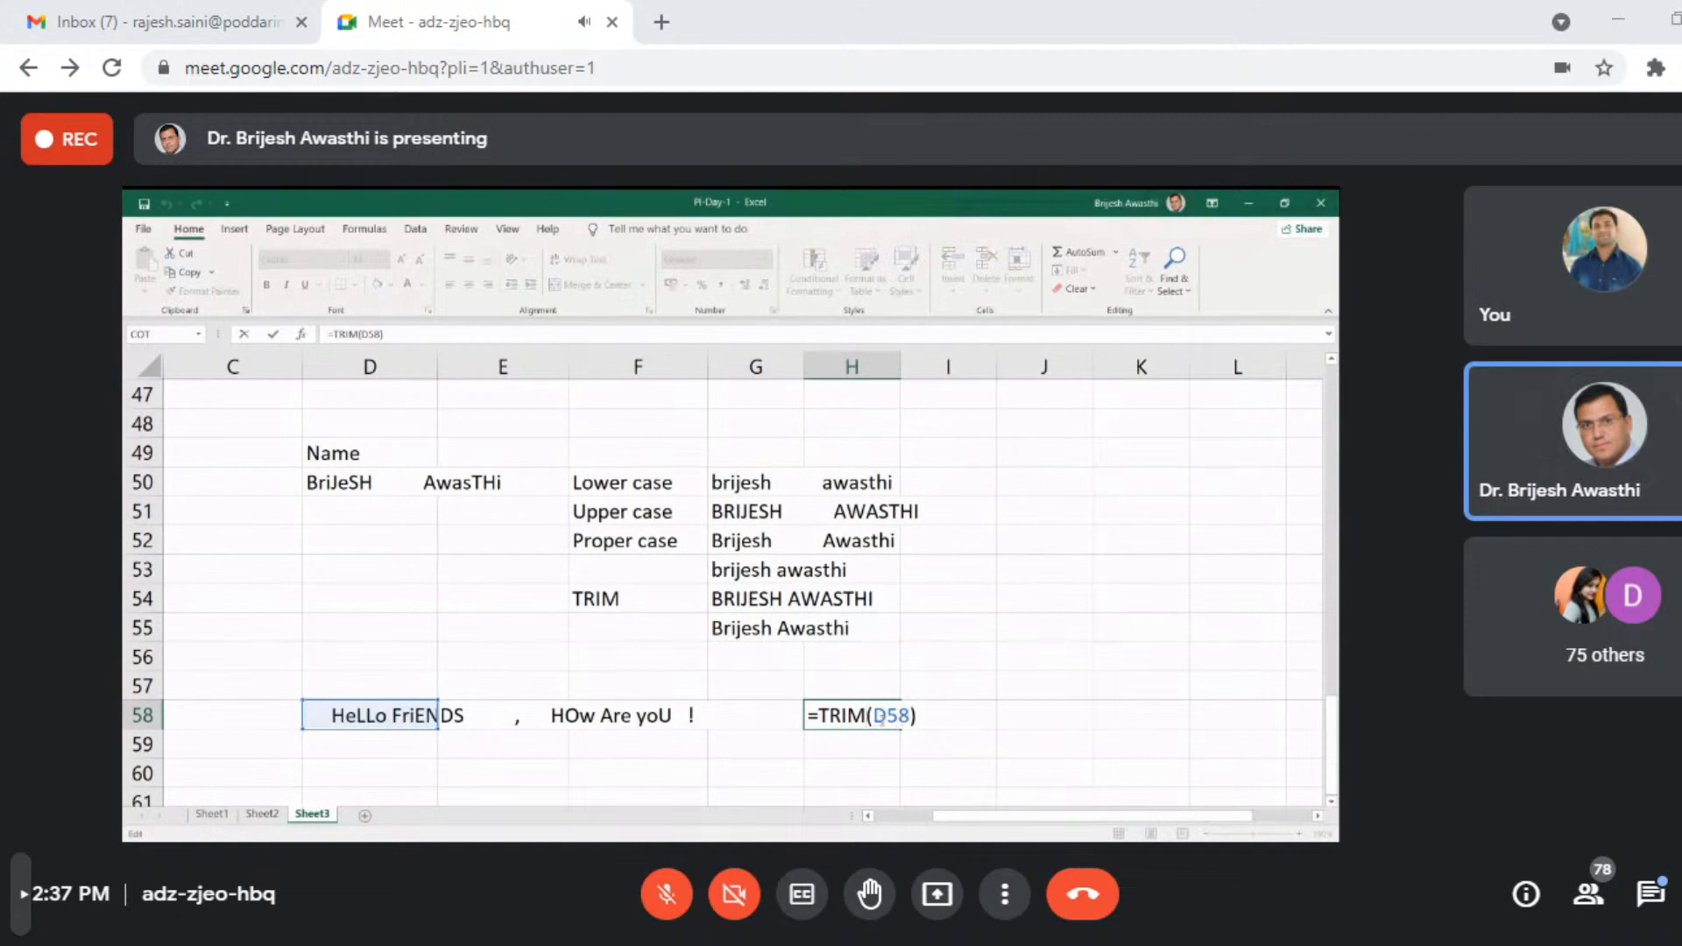
- Nest PROPER inside the TRIM function in H58 and enter the formula as =TRIM(PROPER(D58))
left_click(876, 717)
type("pr")
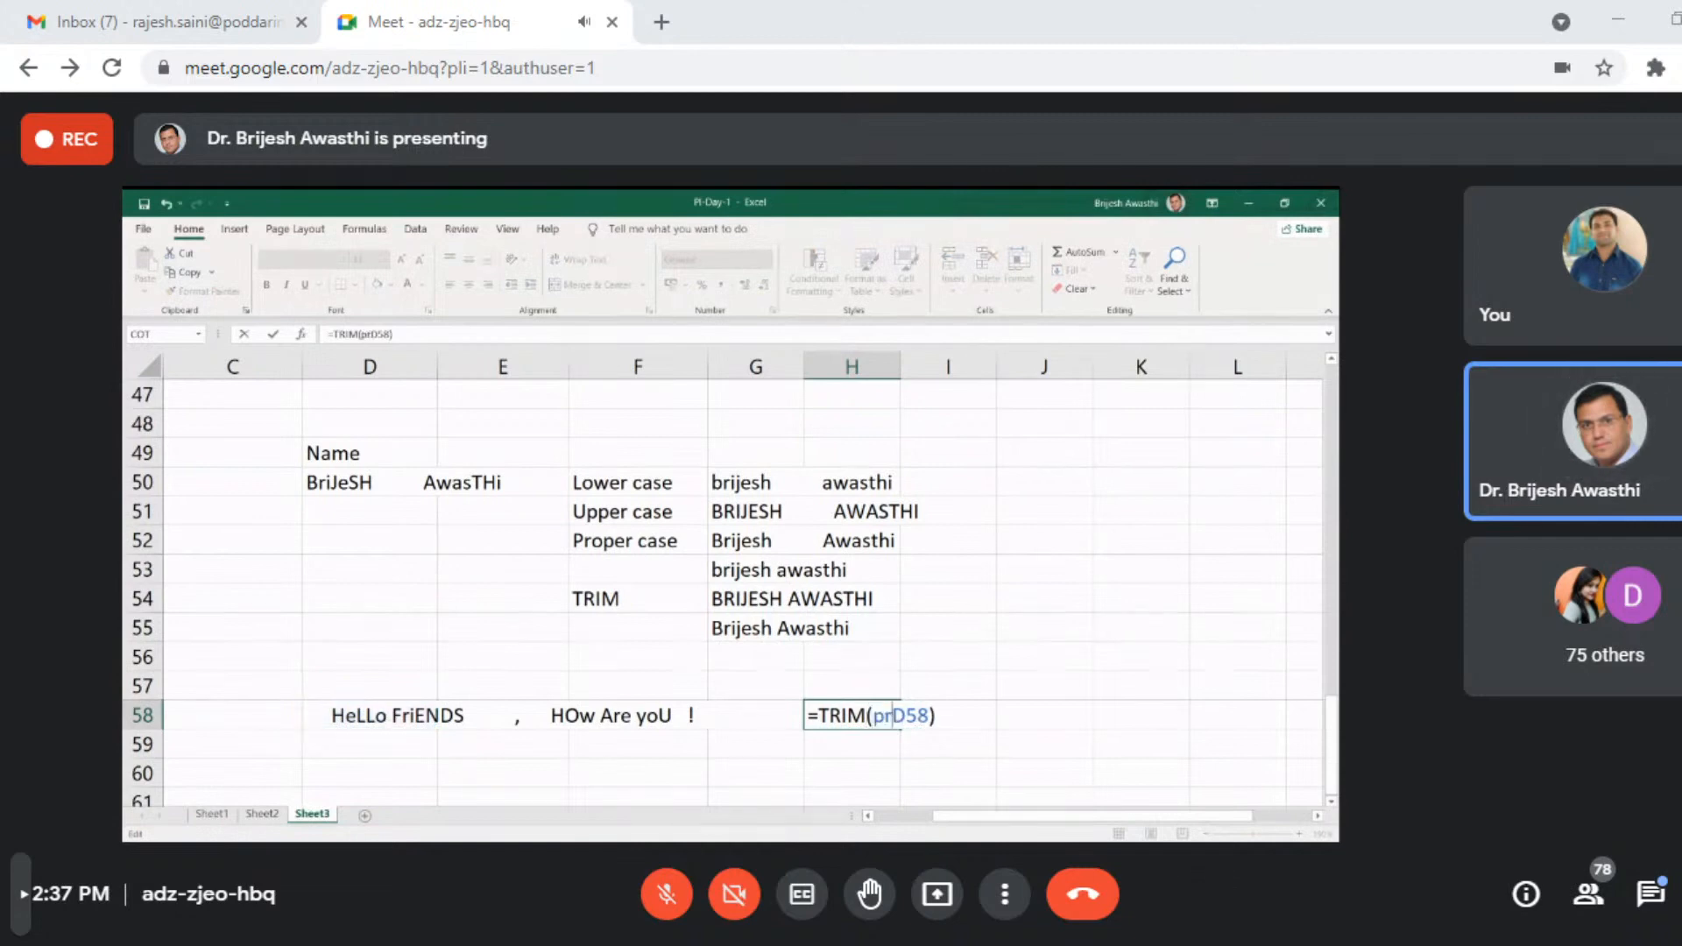
type("oper")
key("Tab")
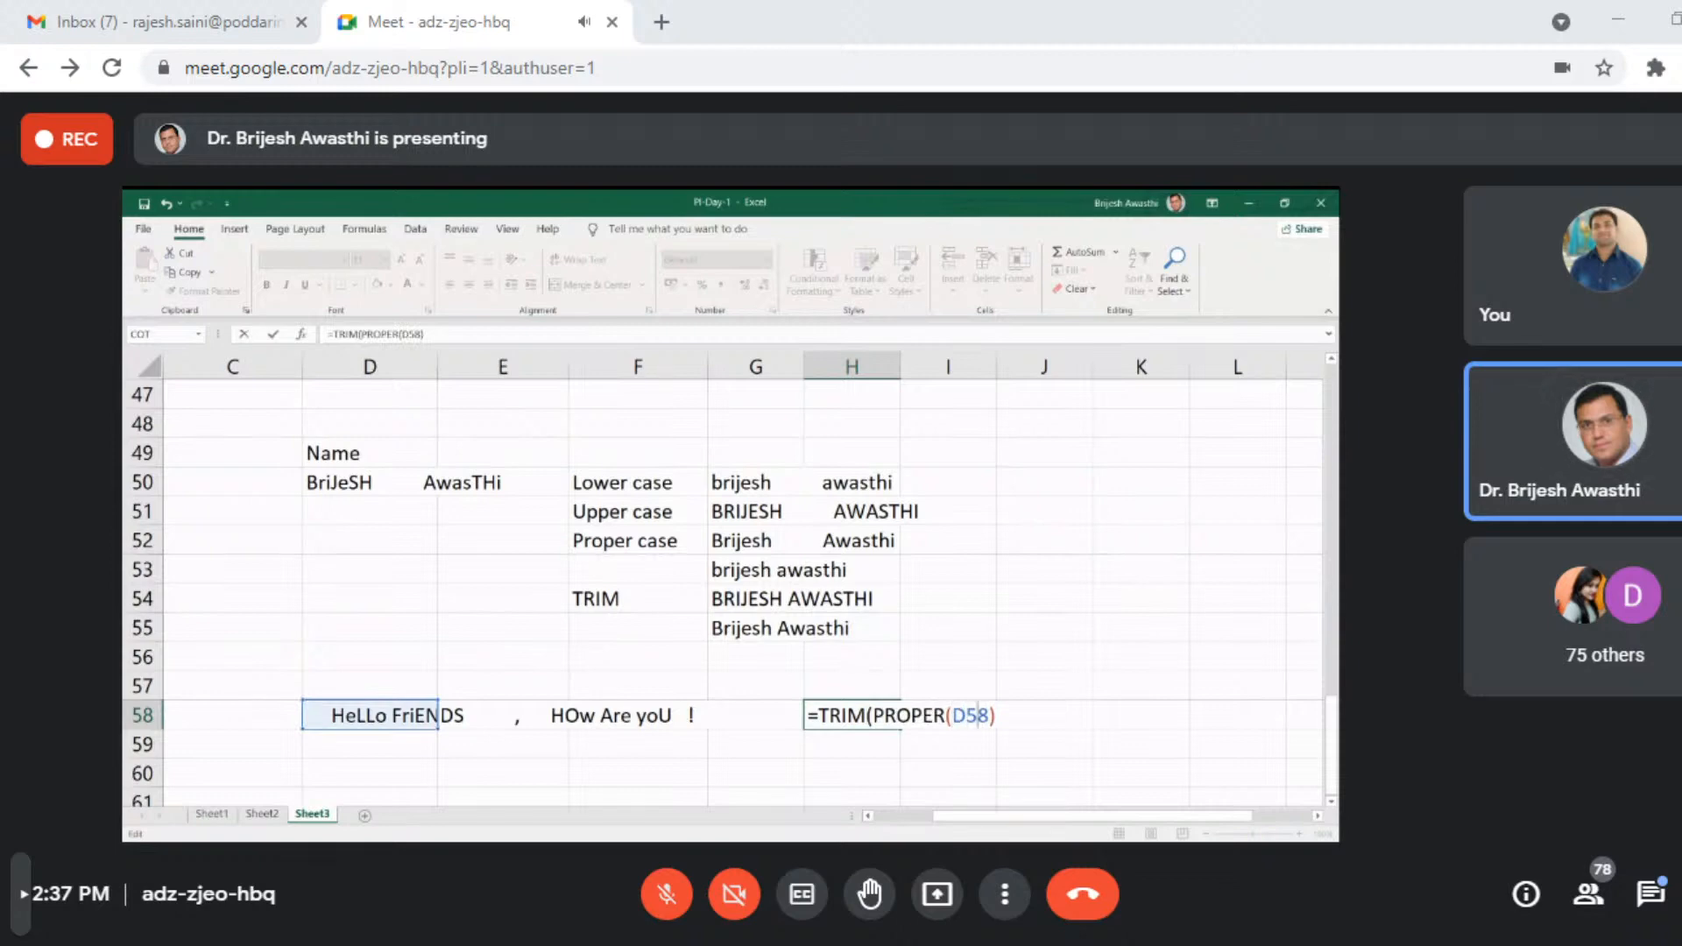
type(")")
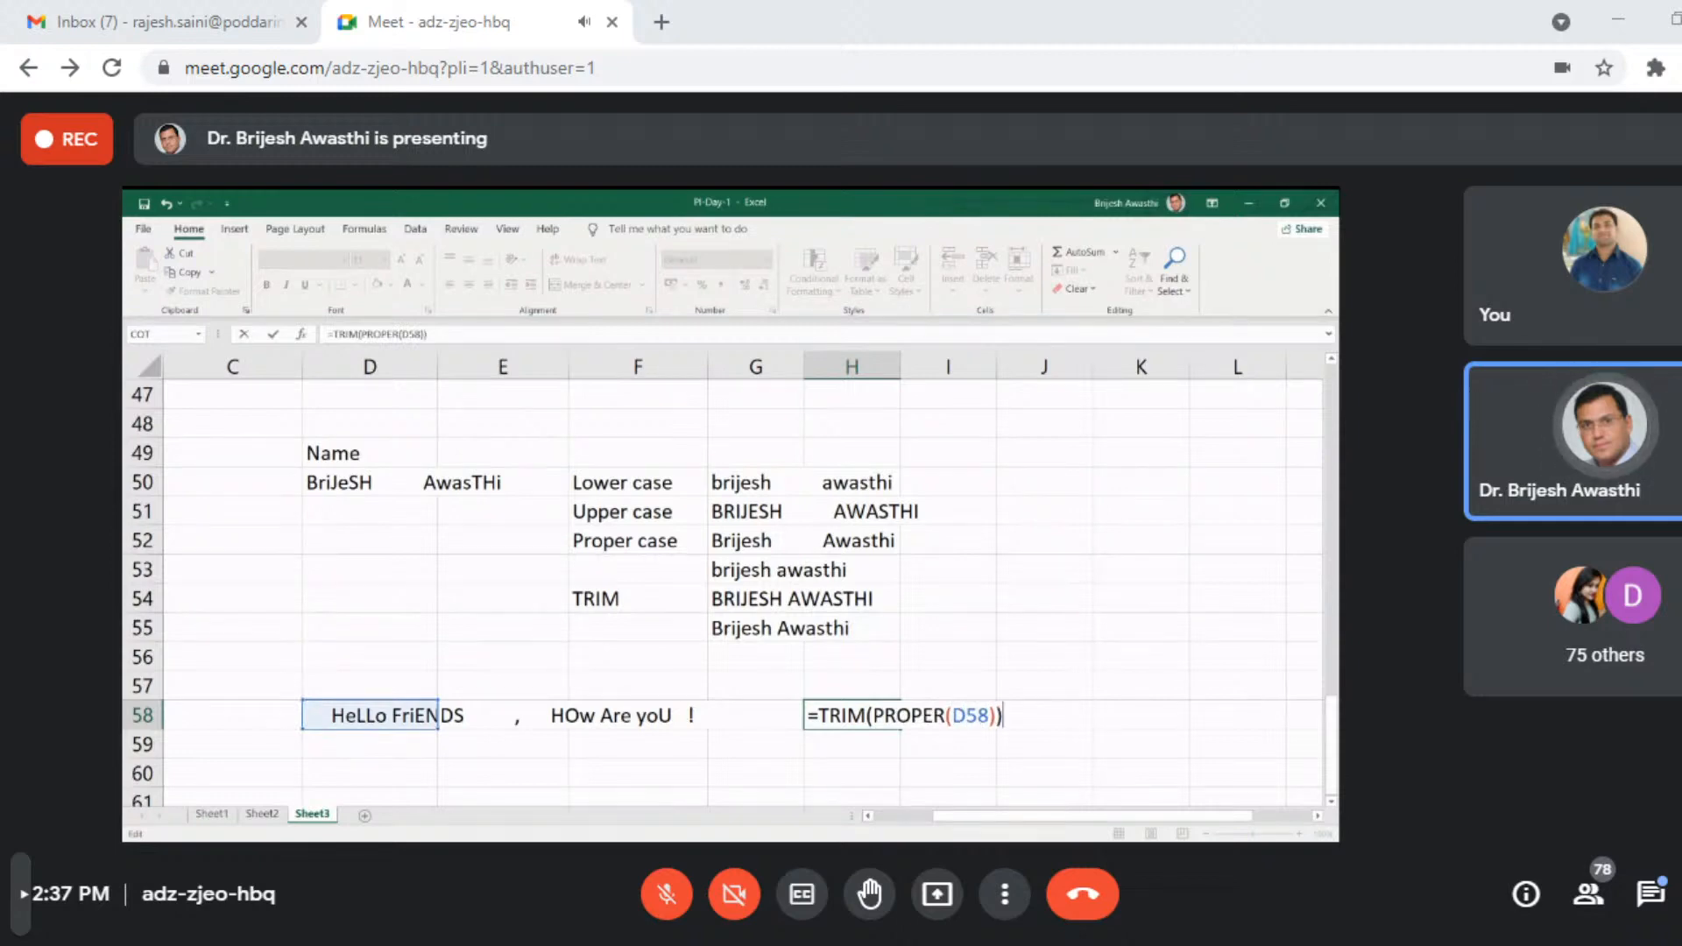
key("Return")
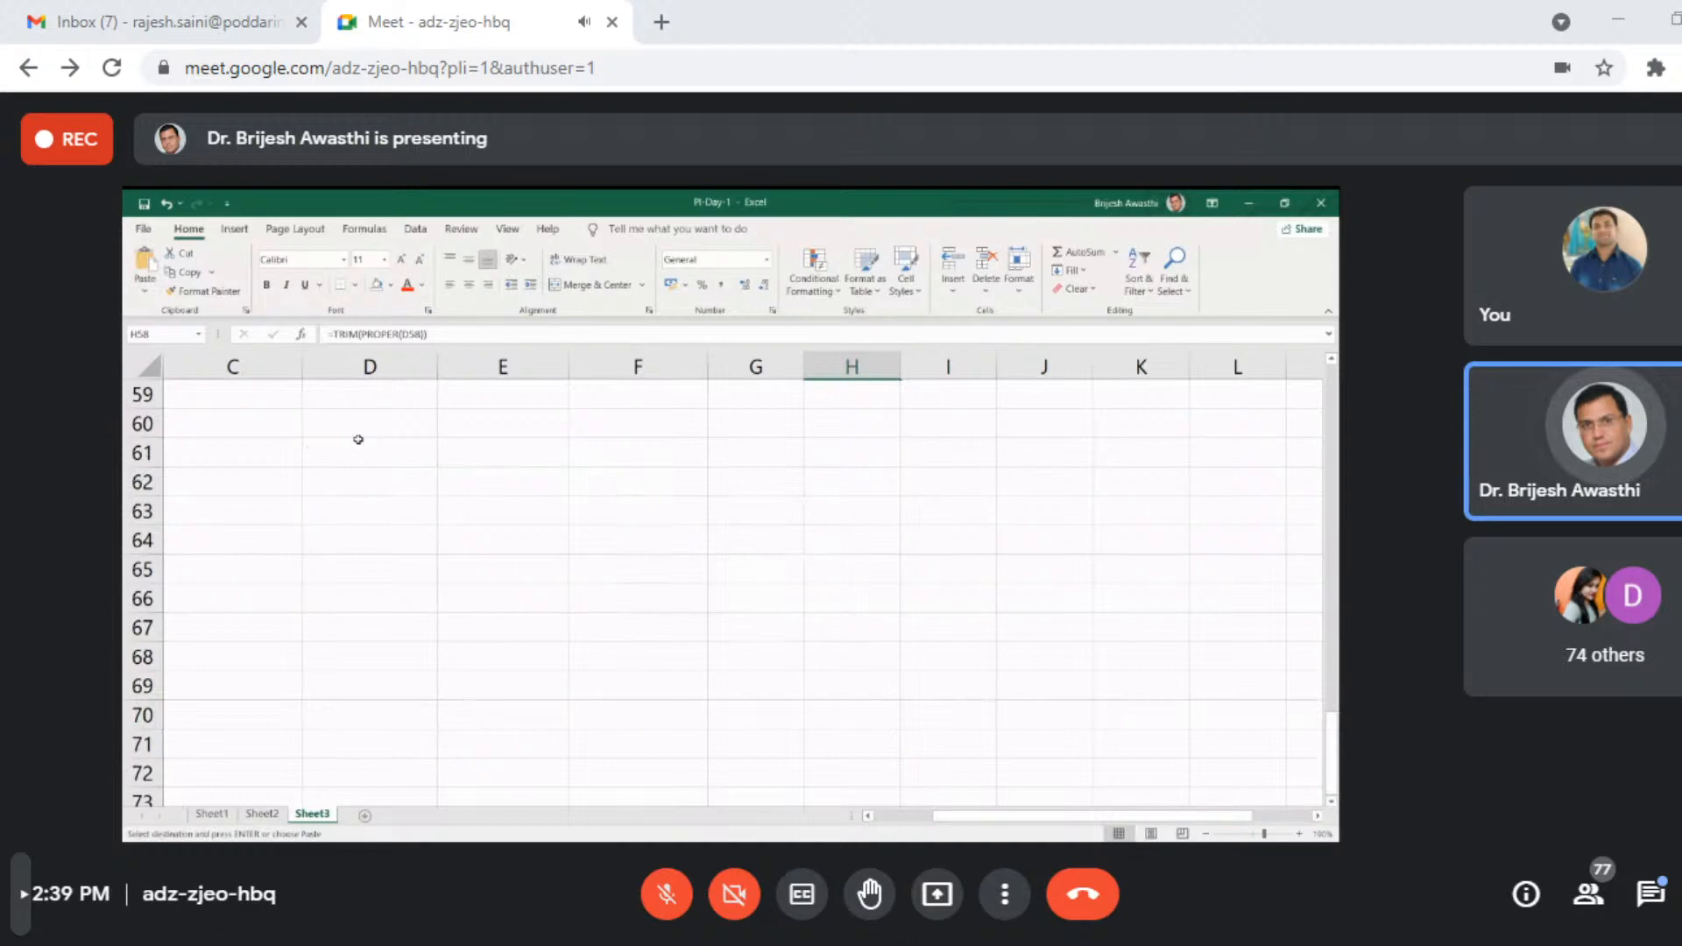
- Paste the copied greeting from H58 into cell D61 as values only
left_click(337, 458)
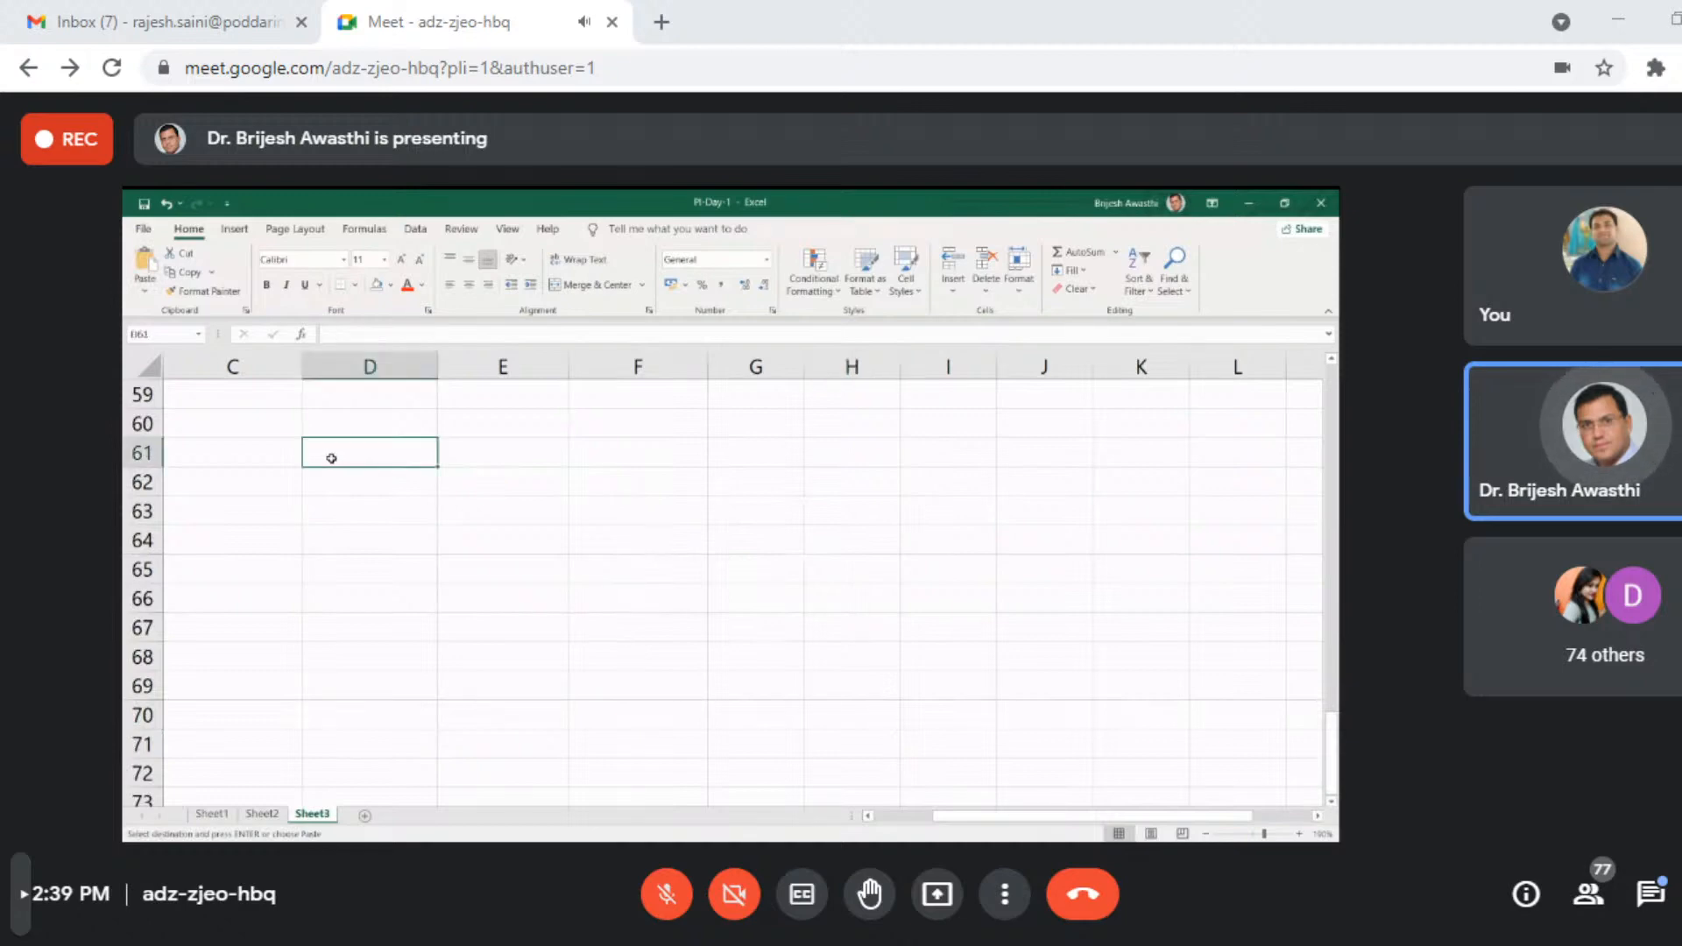
key("ctrl+alt+v")
key("f")
key("v")
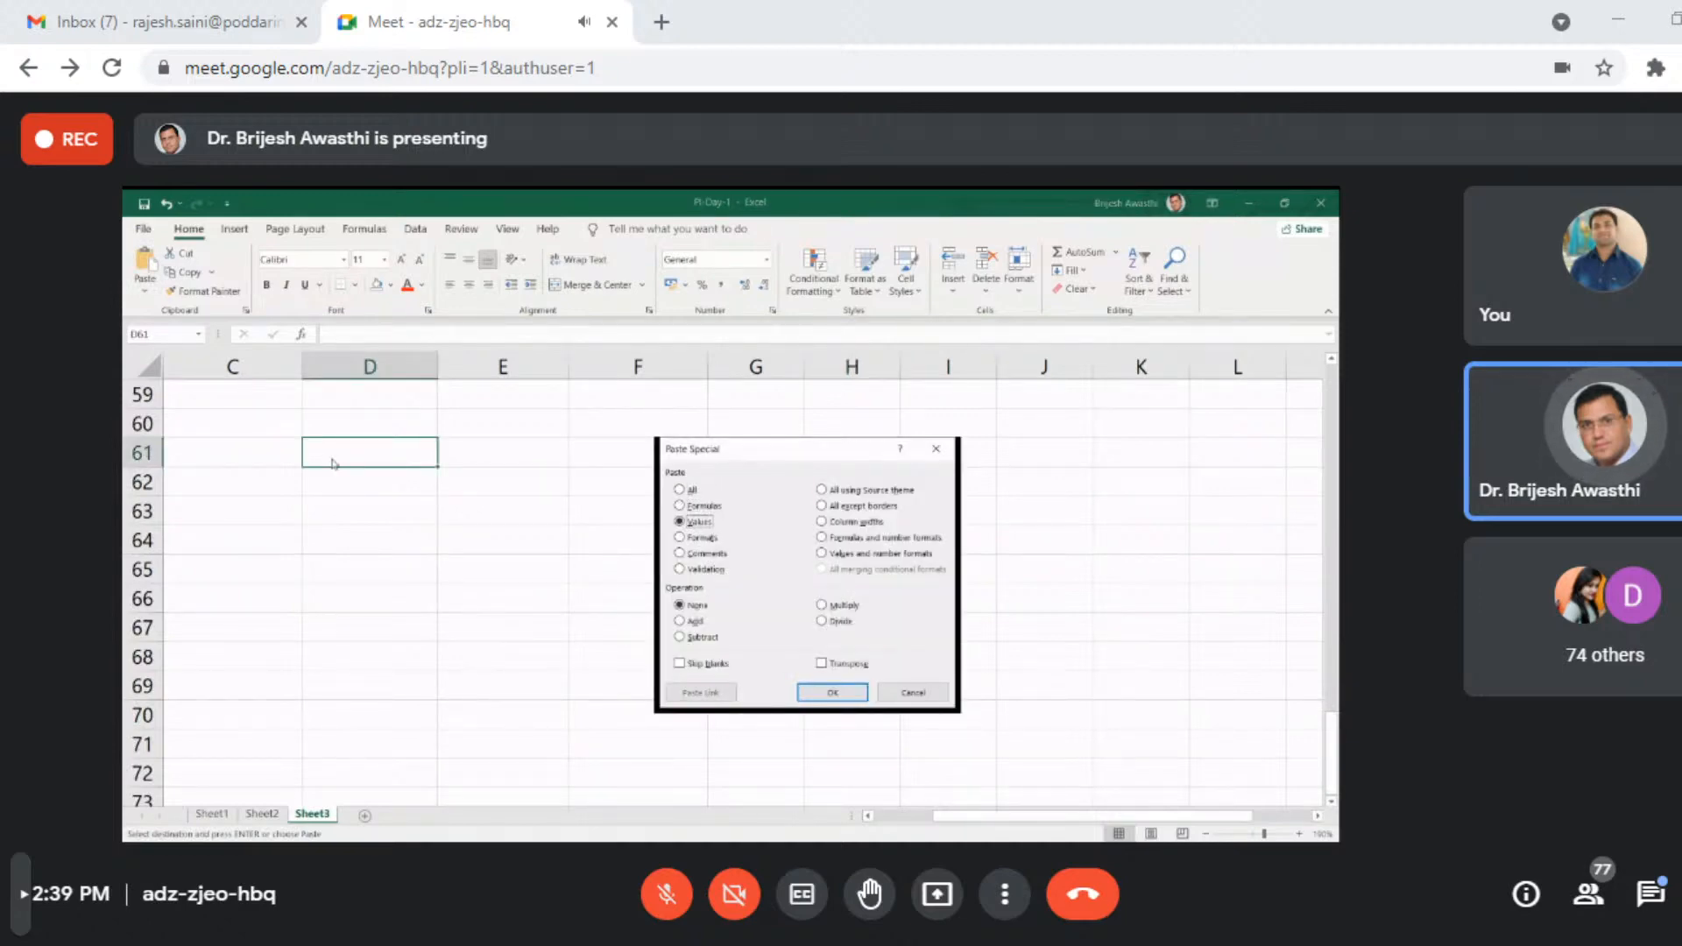
key("Return")
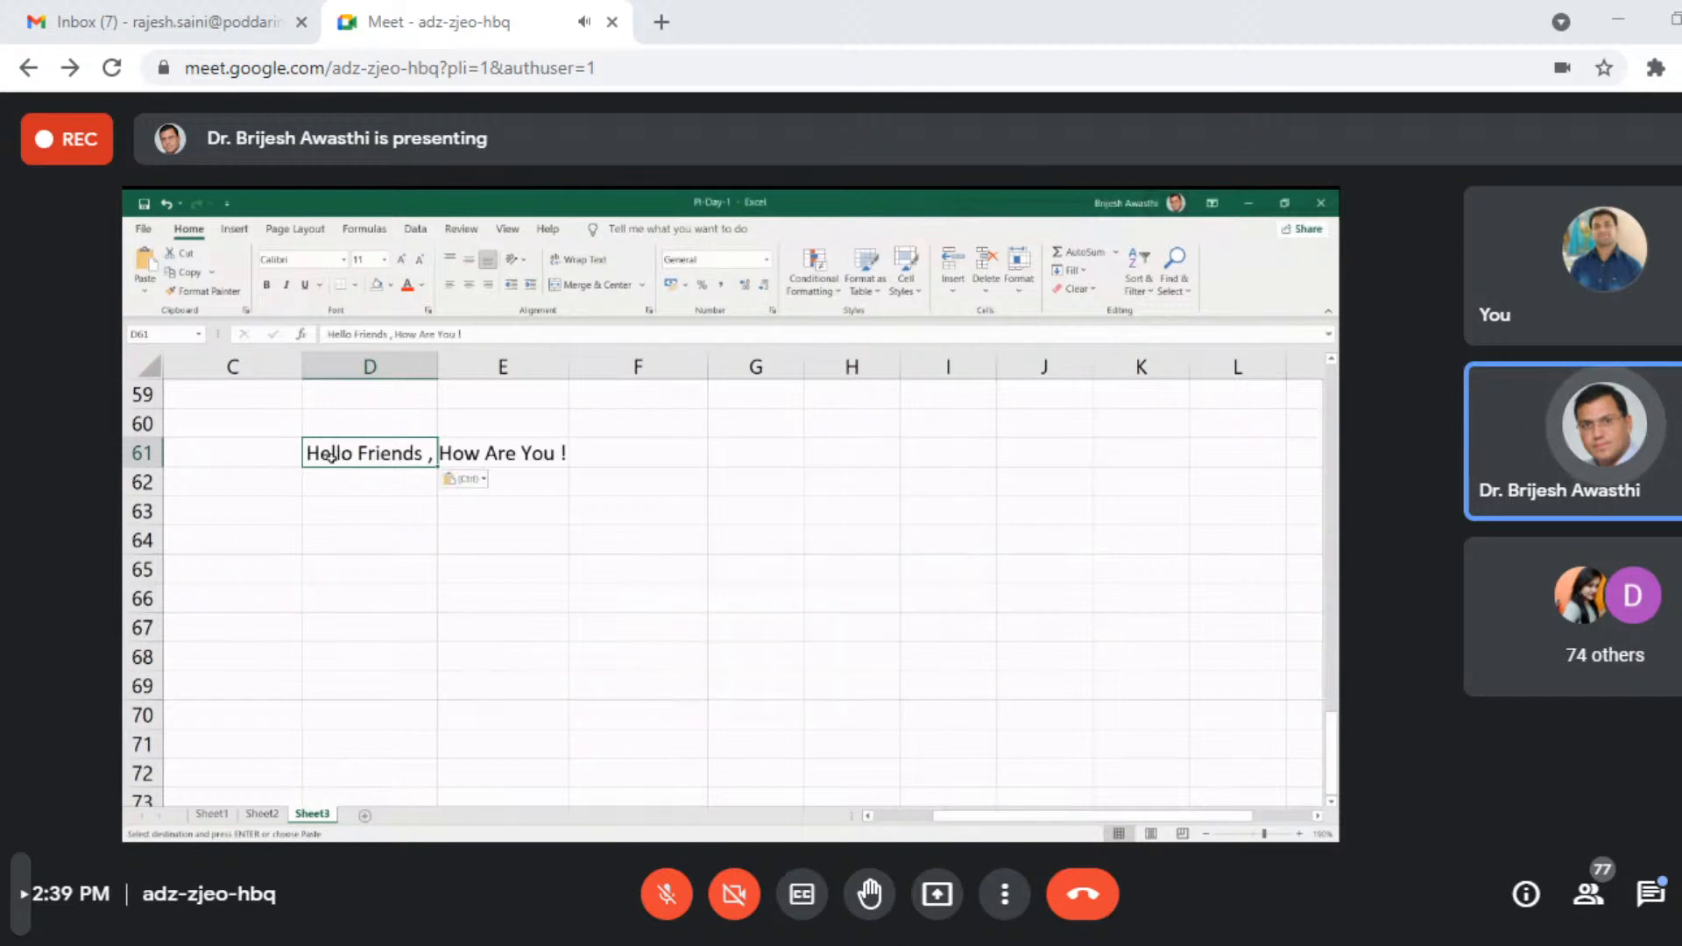
left_click(498, 563)
left_click(386, 457)
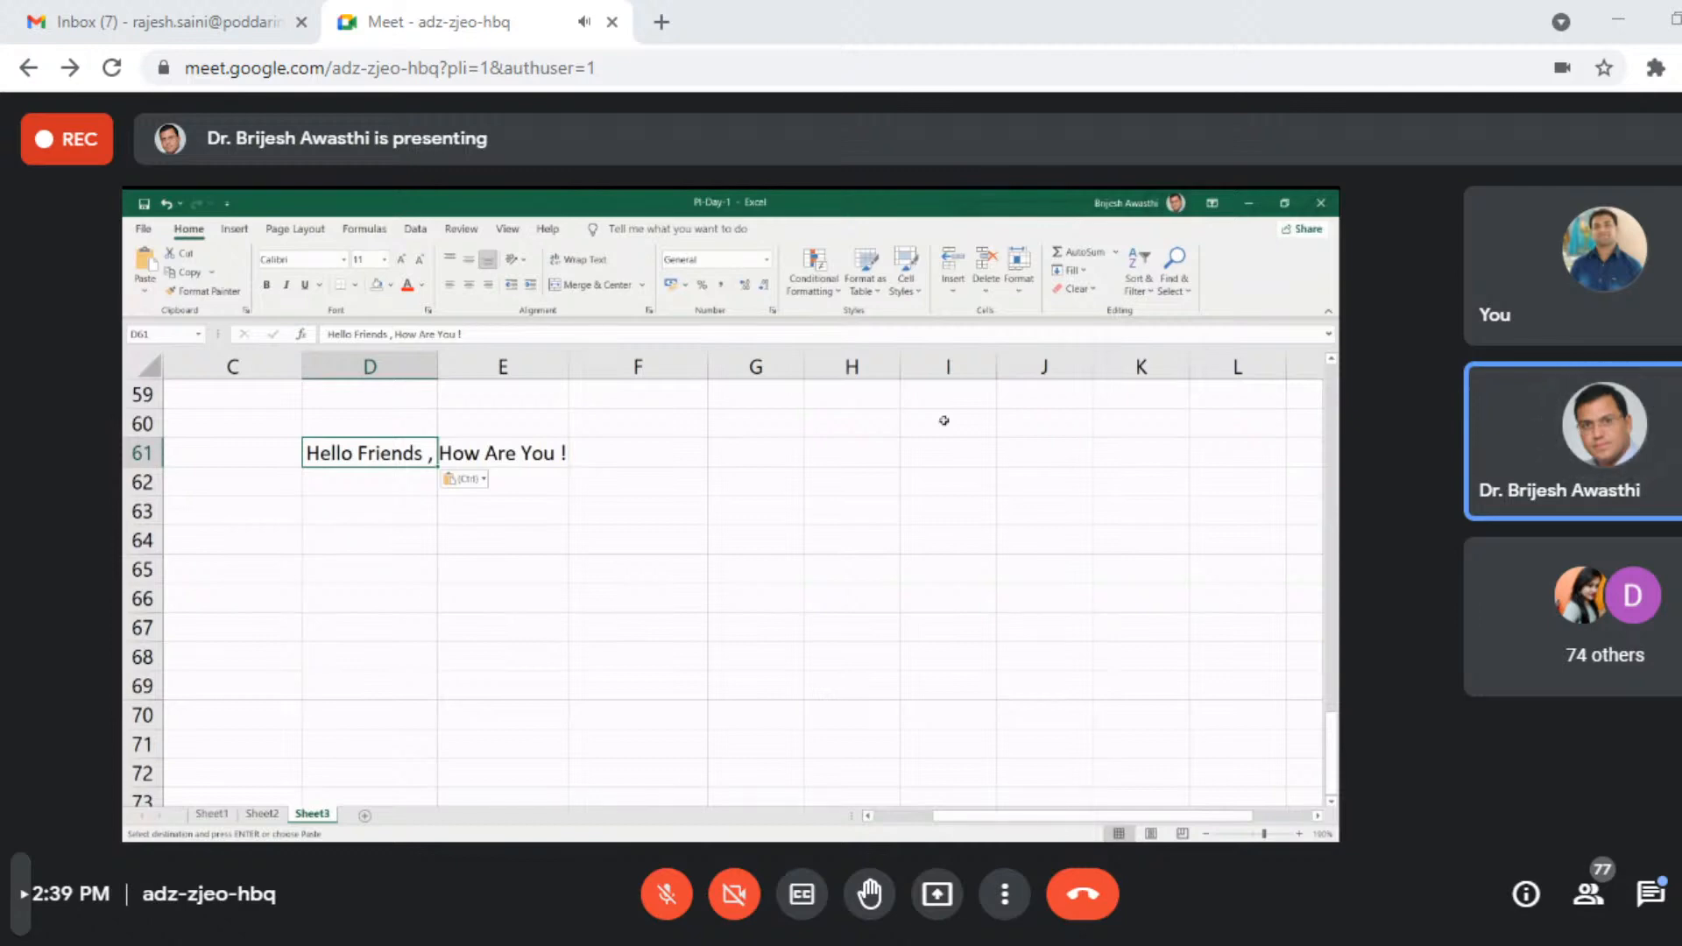
- Start a REPLACE formula in D64 that takes the text in D61, with start position 7 and 7 characters to replace
left_click(424, 549)
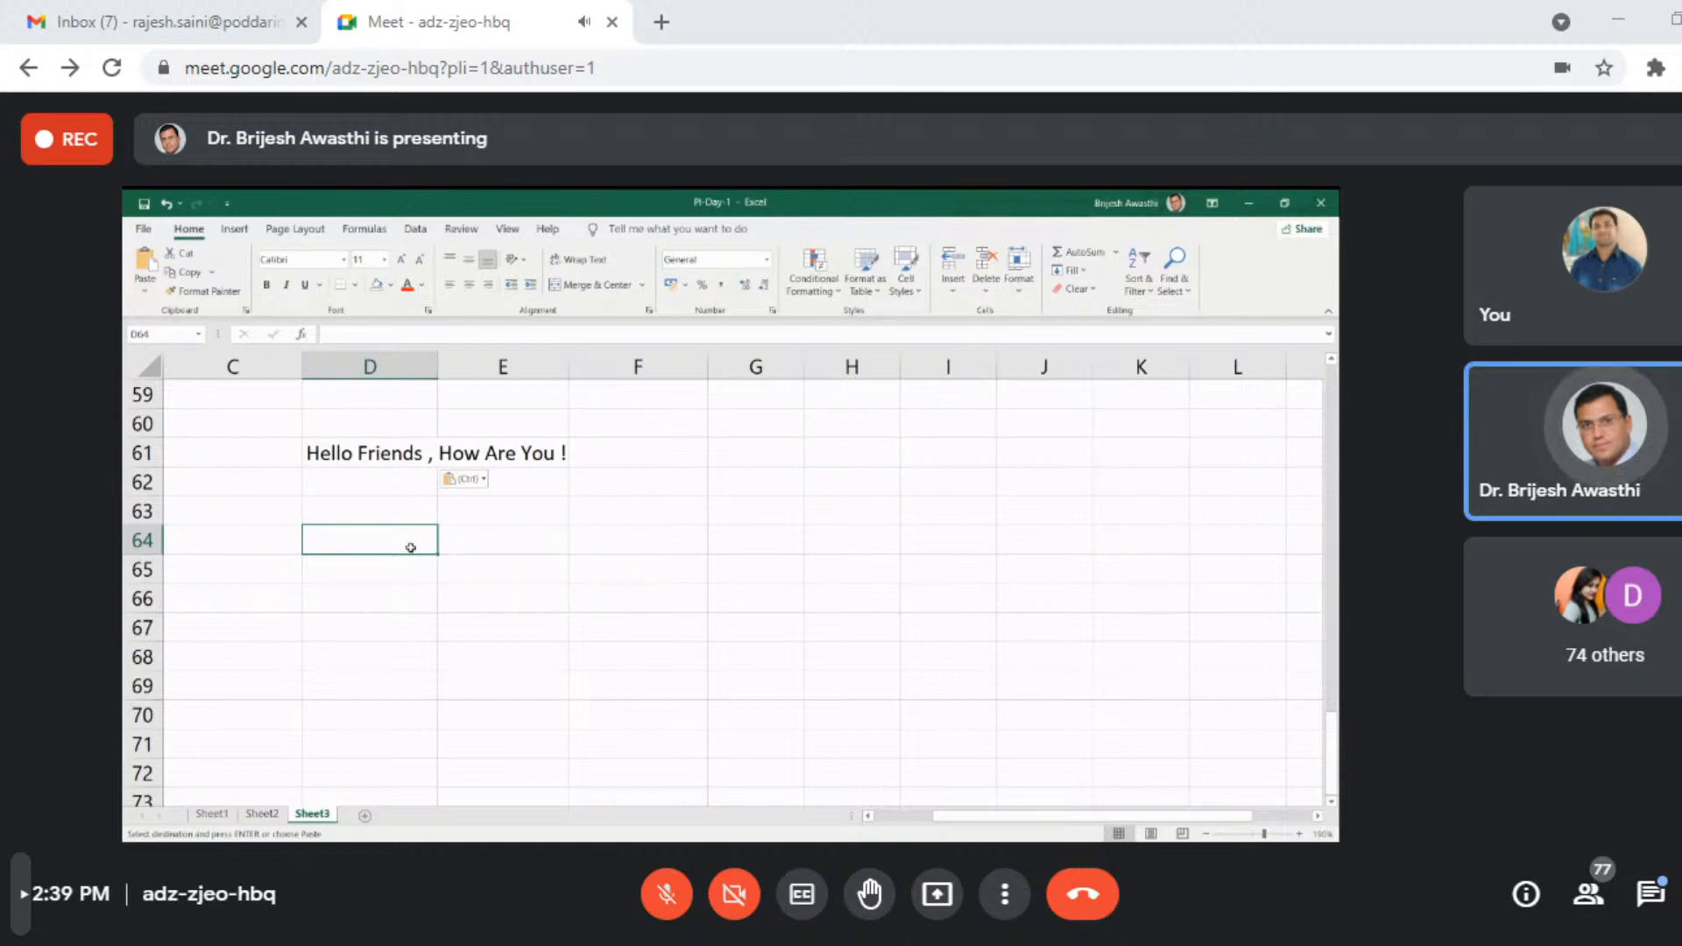
type("=repla")
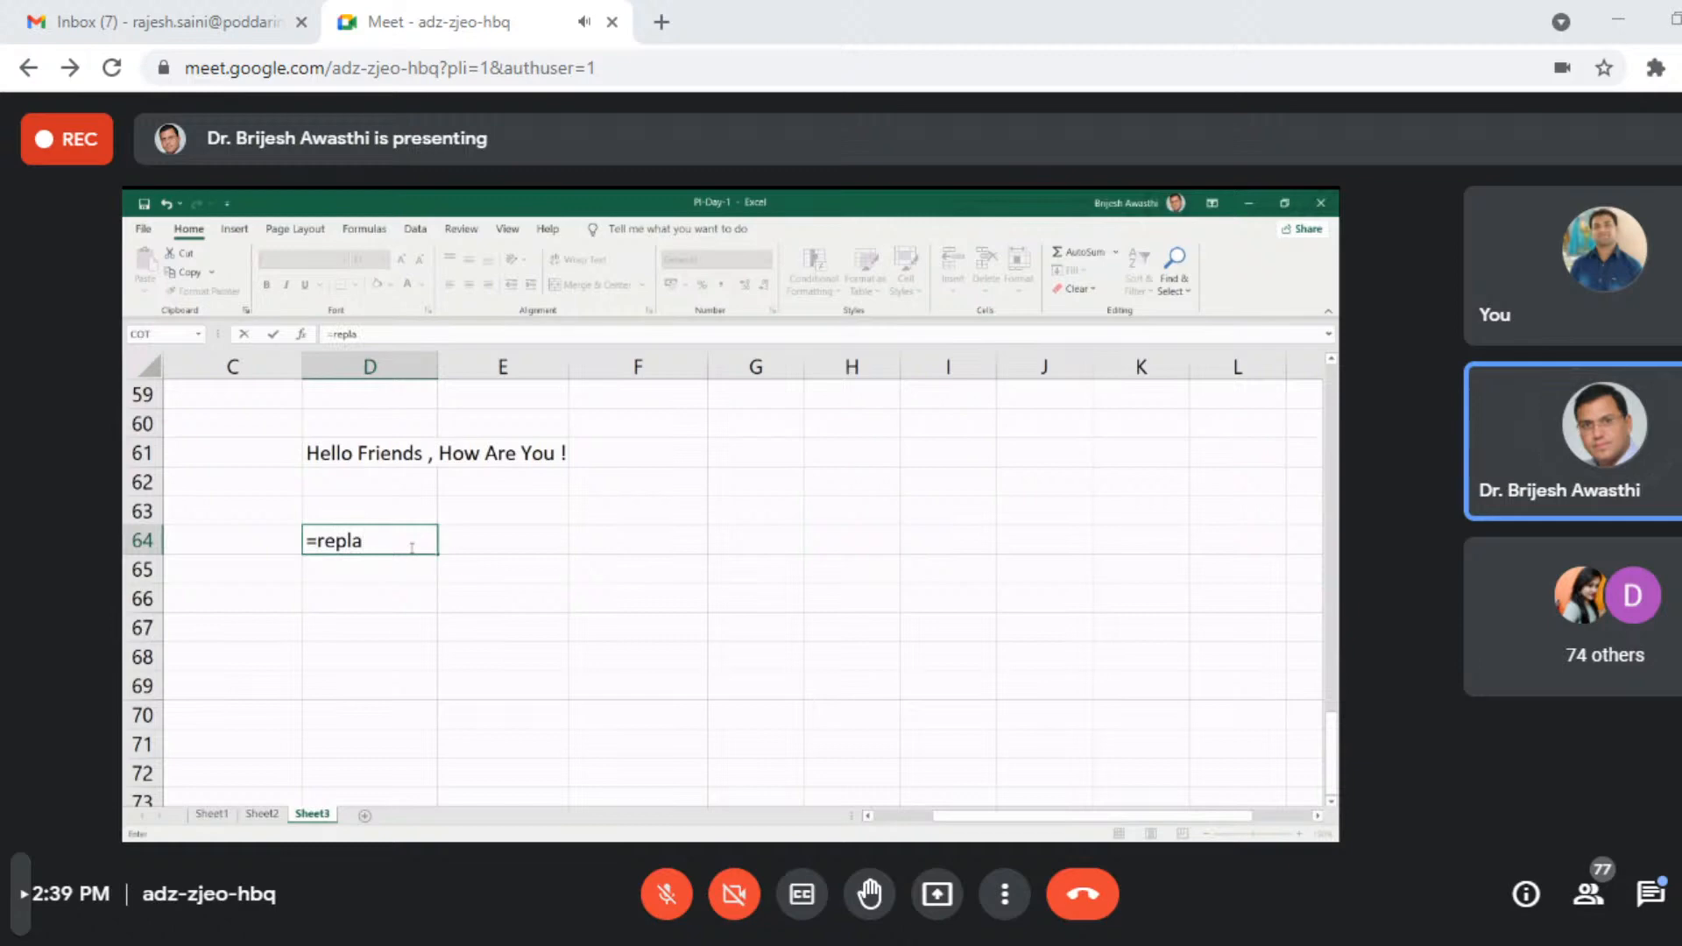
key("Tab")
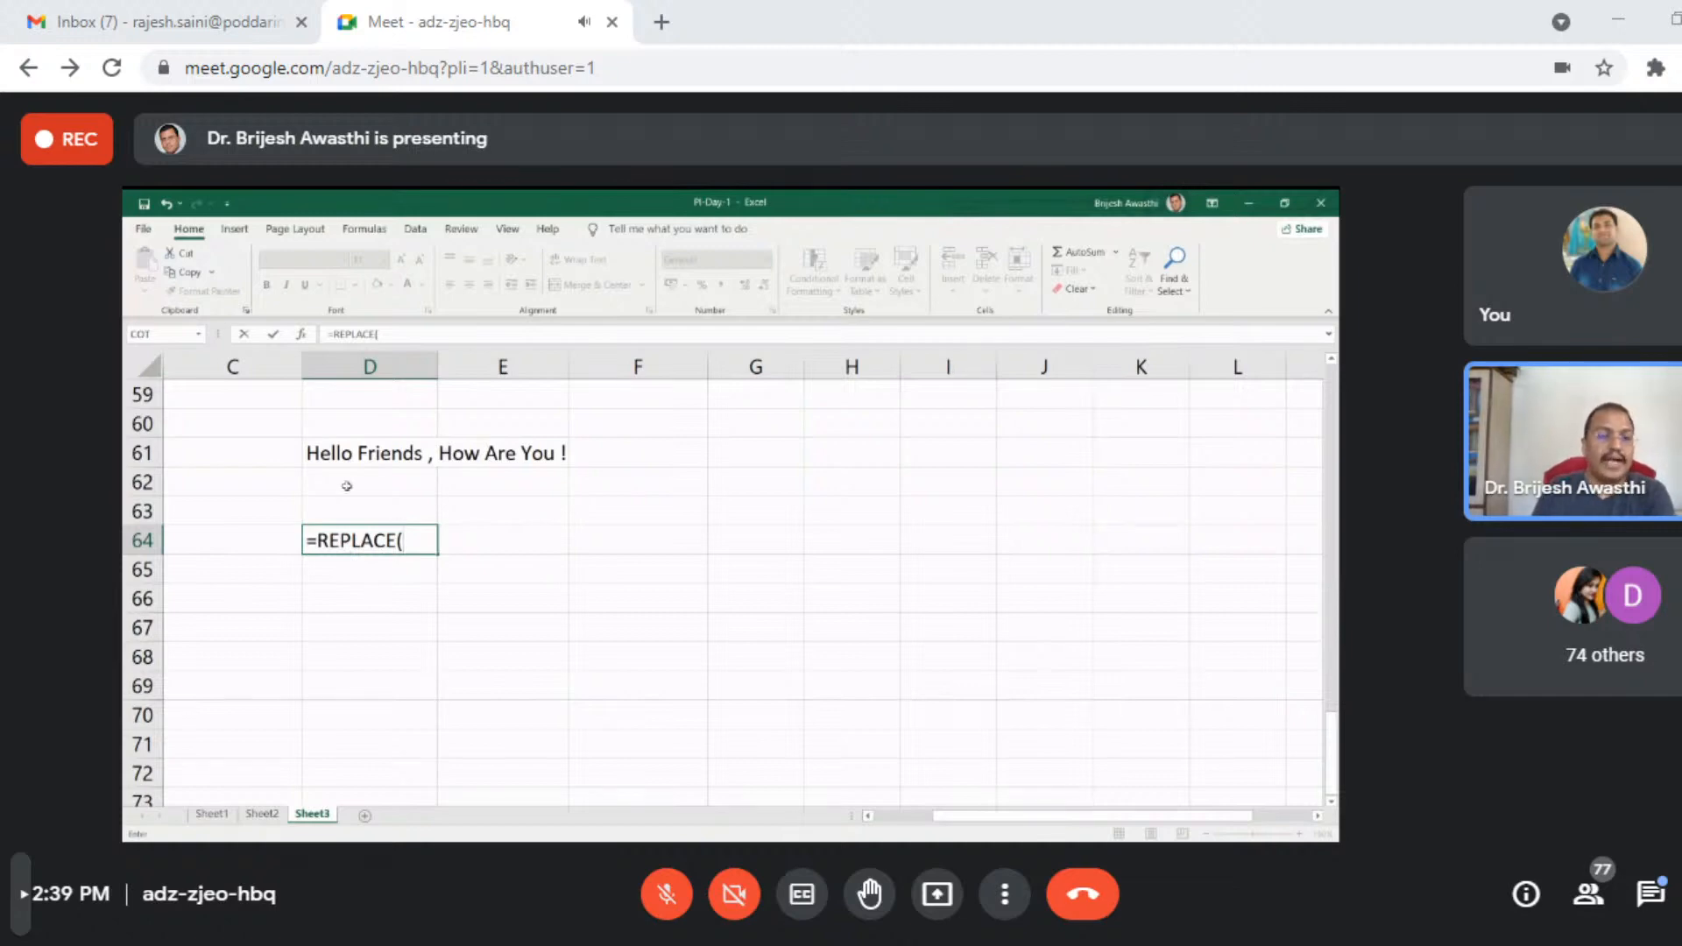
left_click(346, 453)
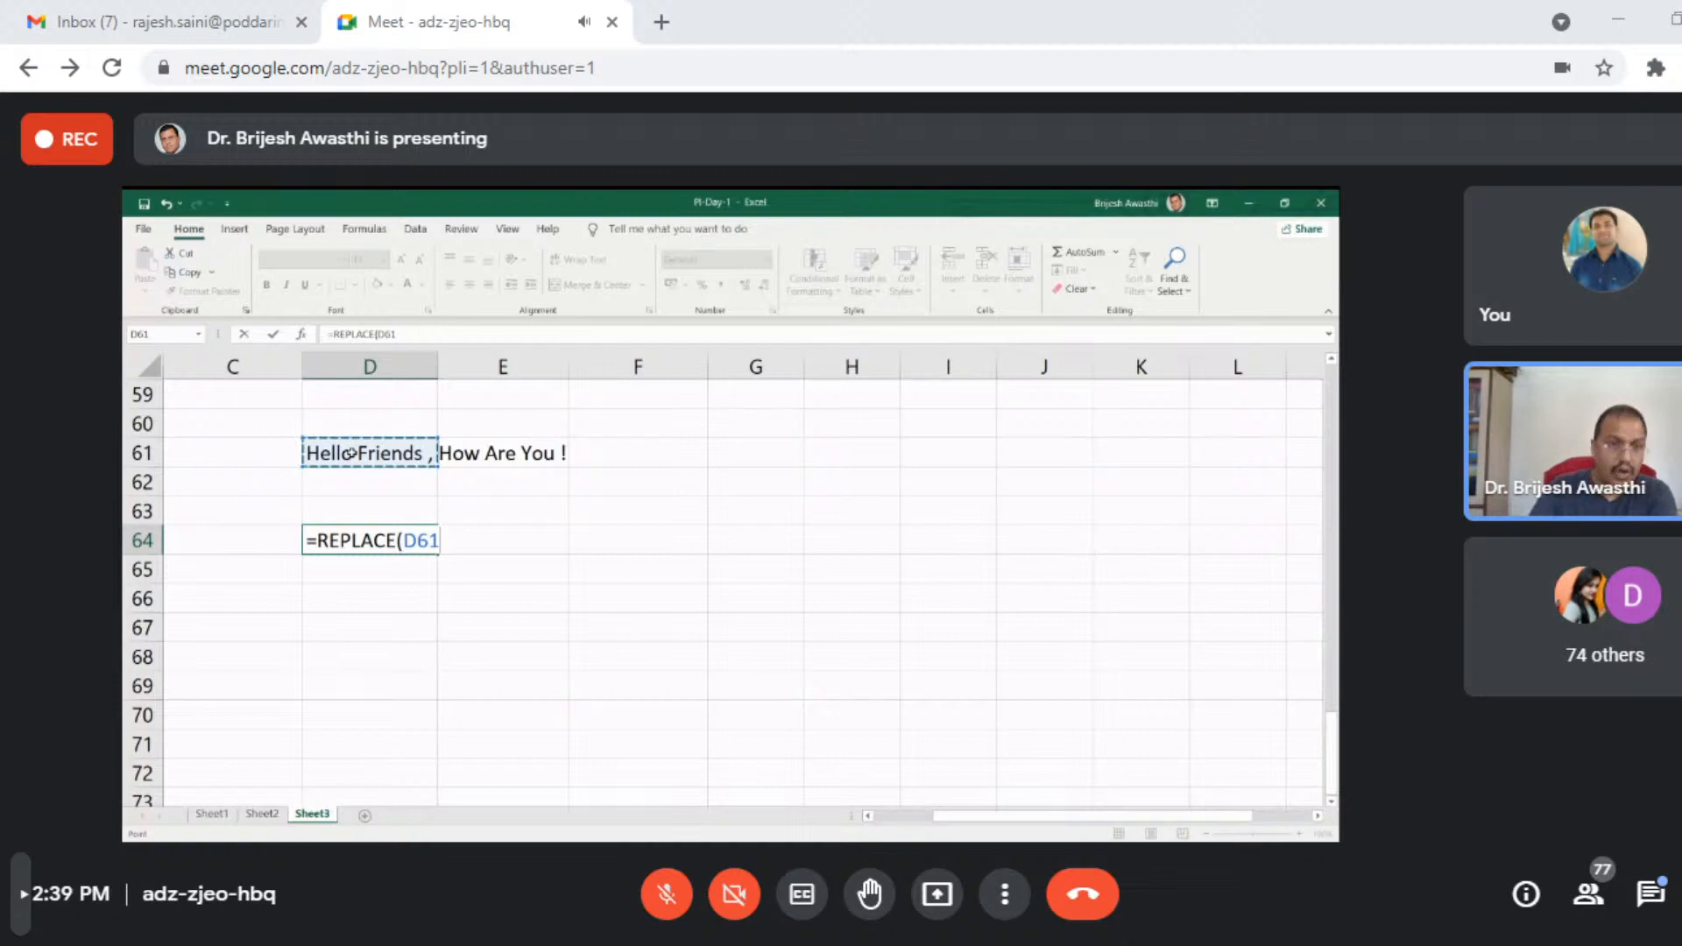
type(",")
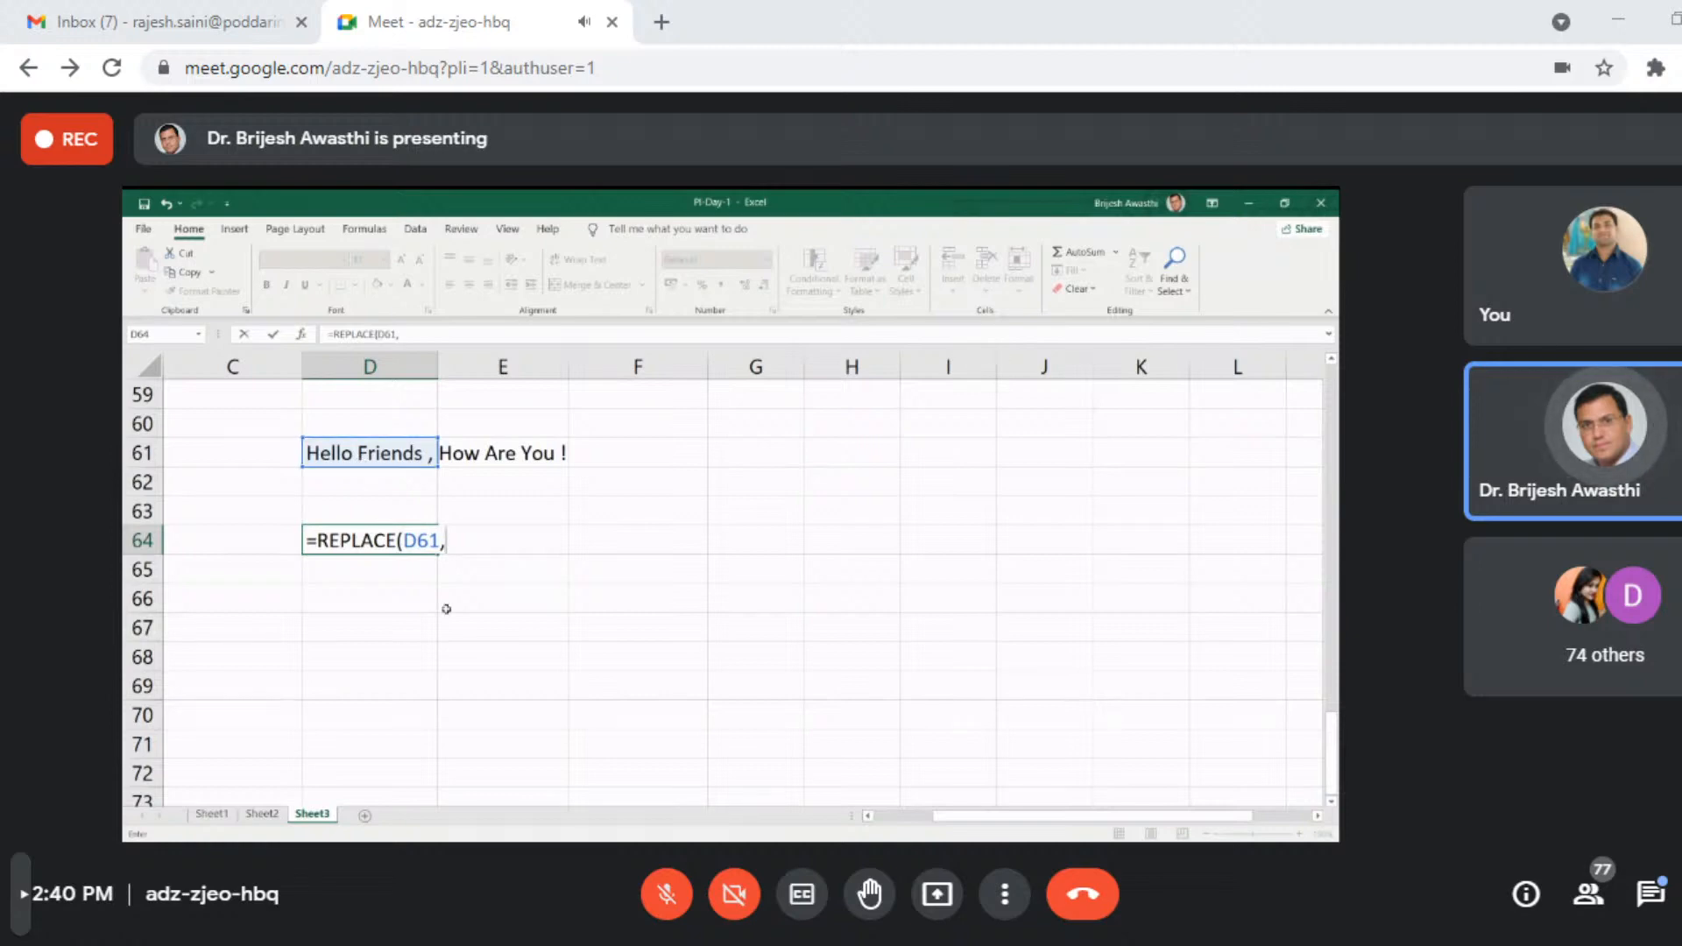
type("7")
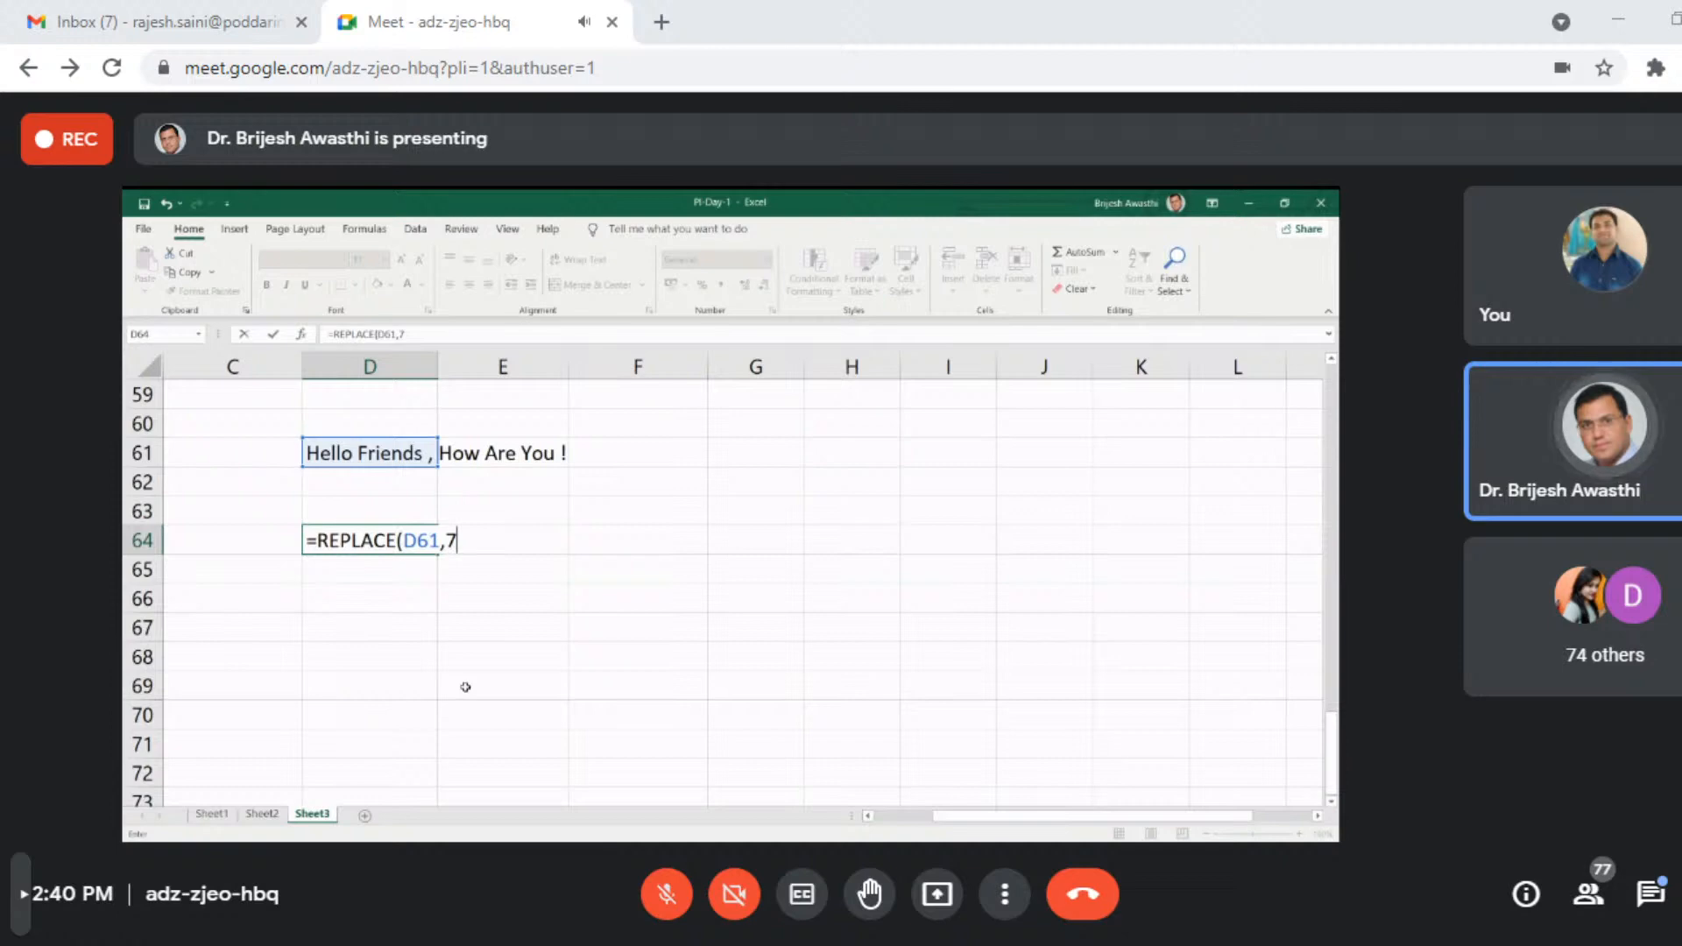
type(",")
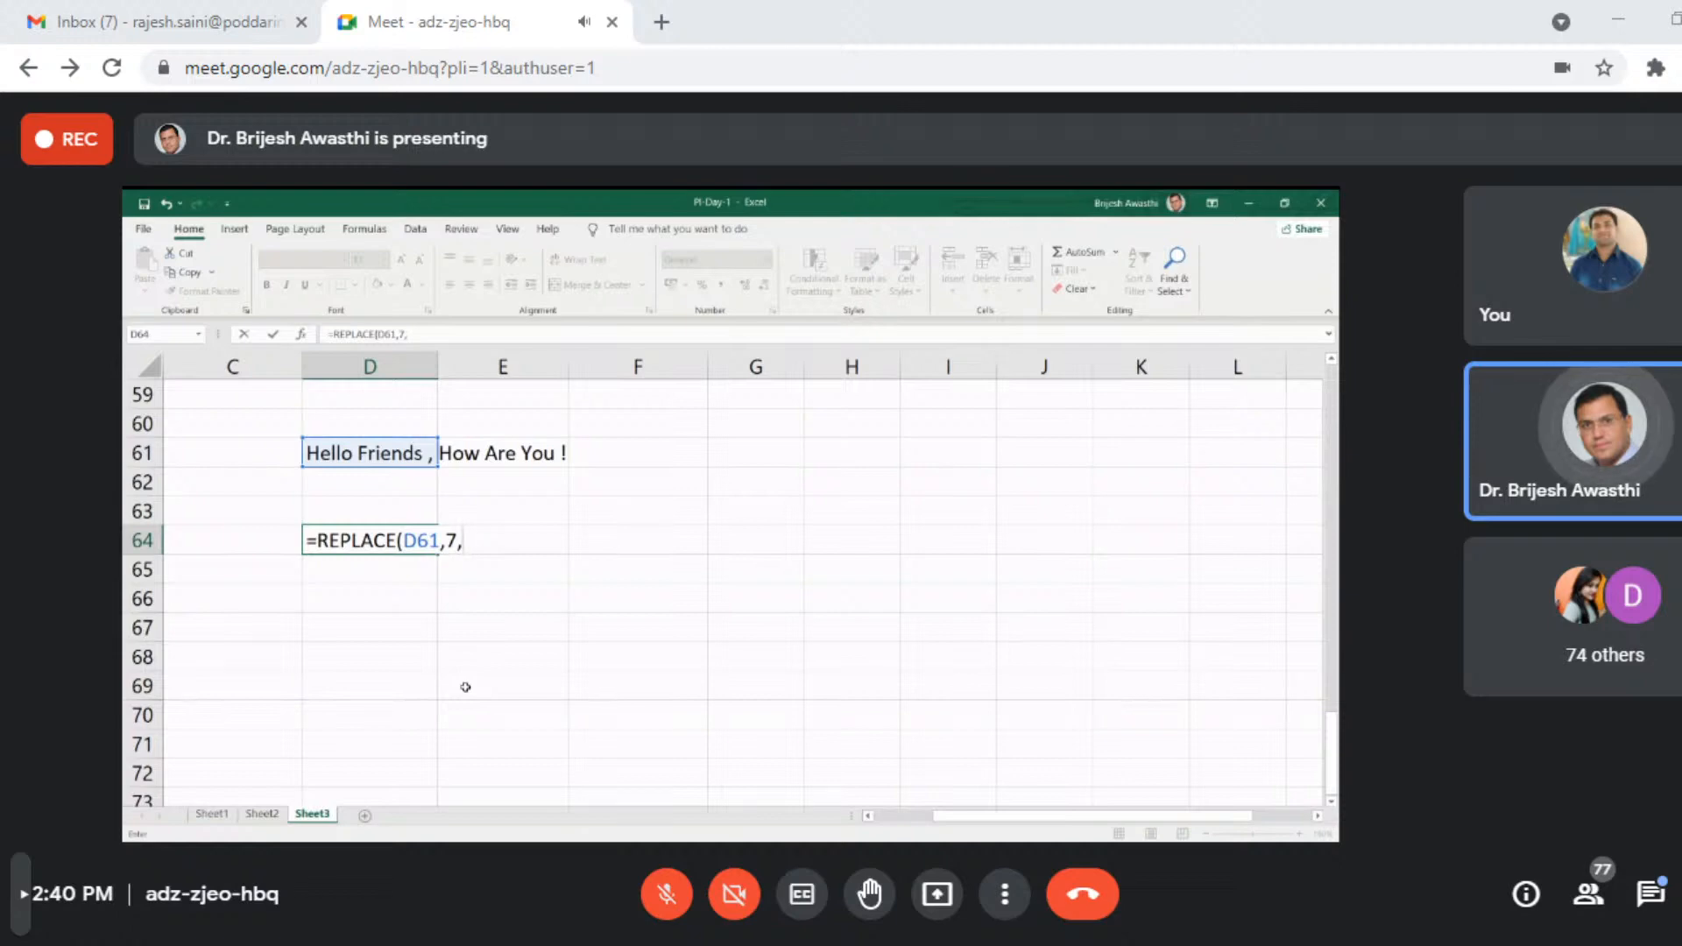
type("7")
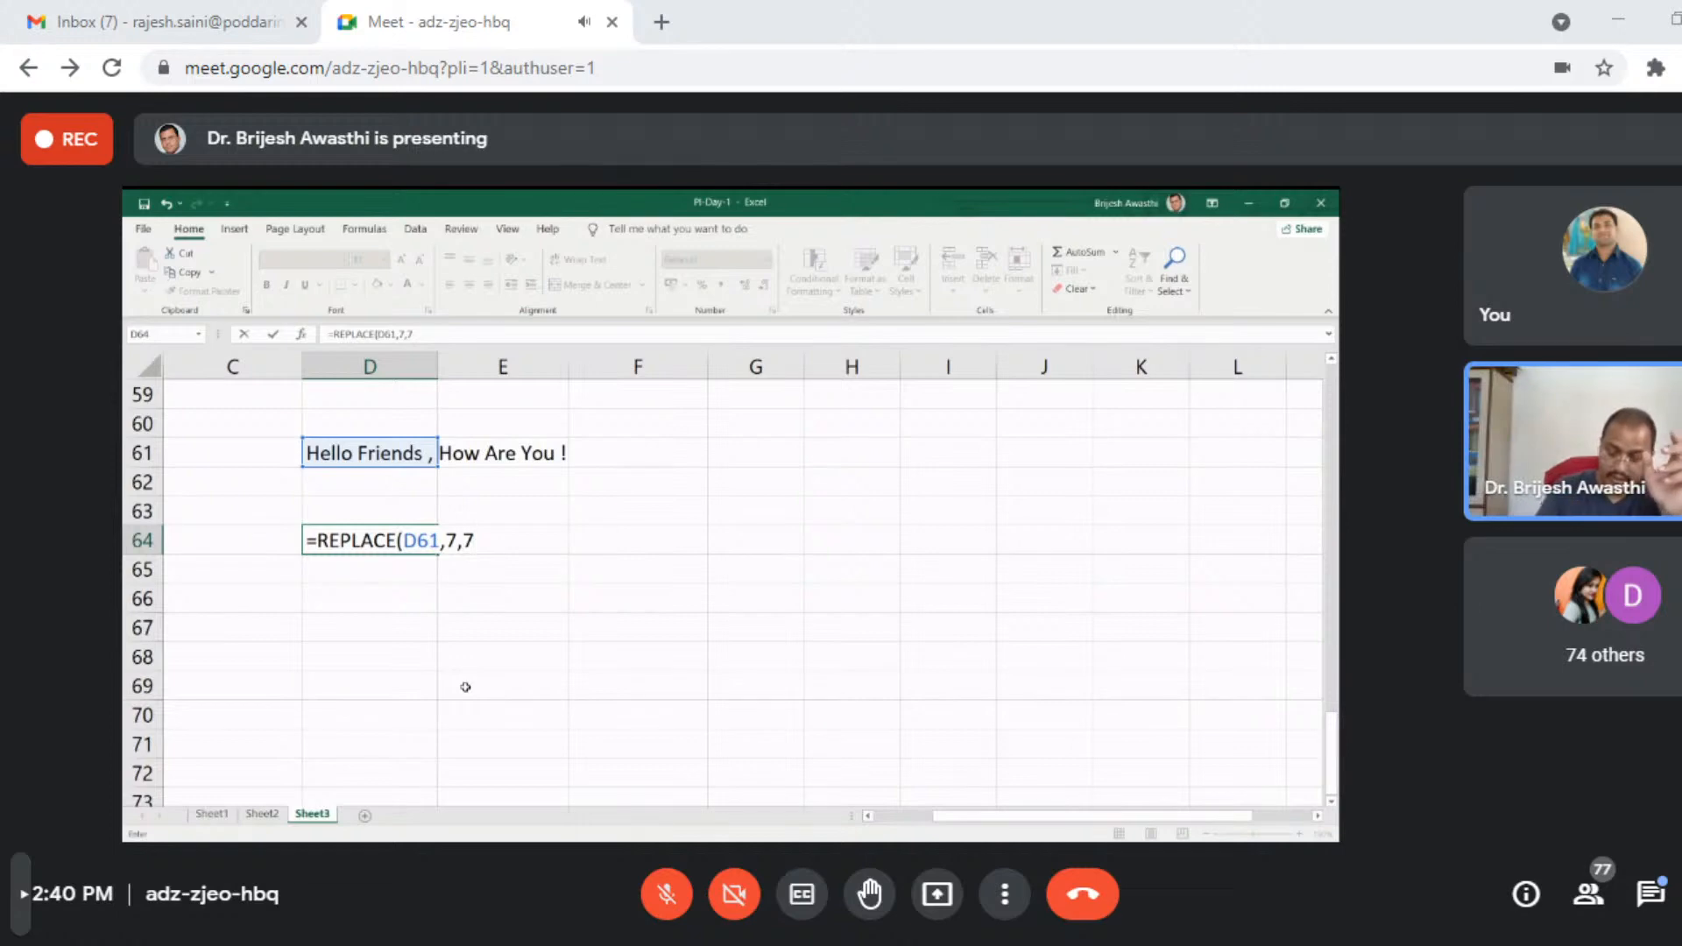
type(",")
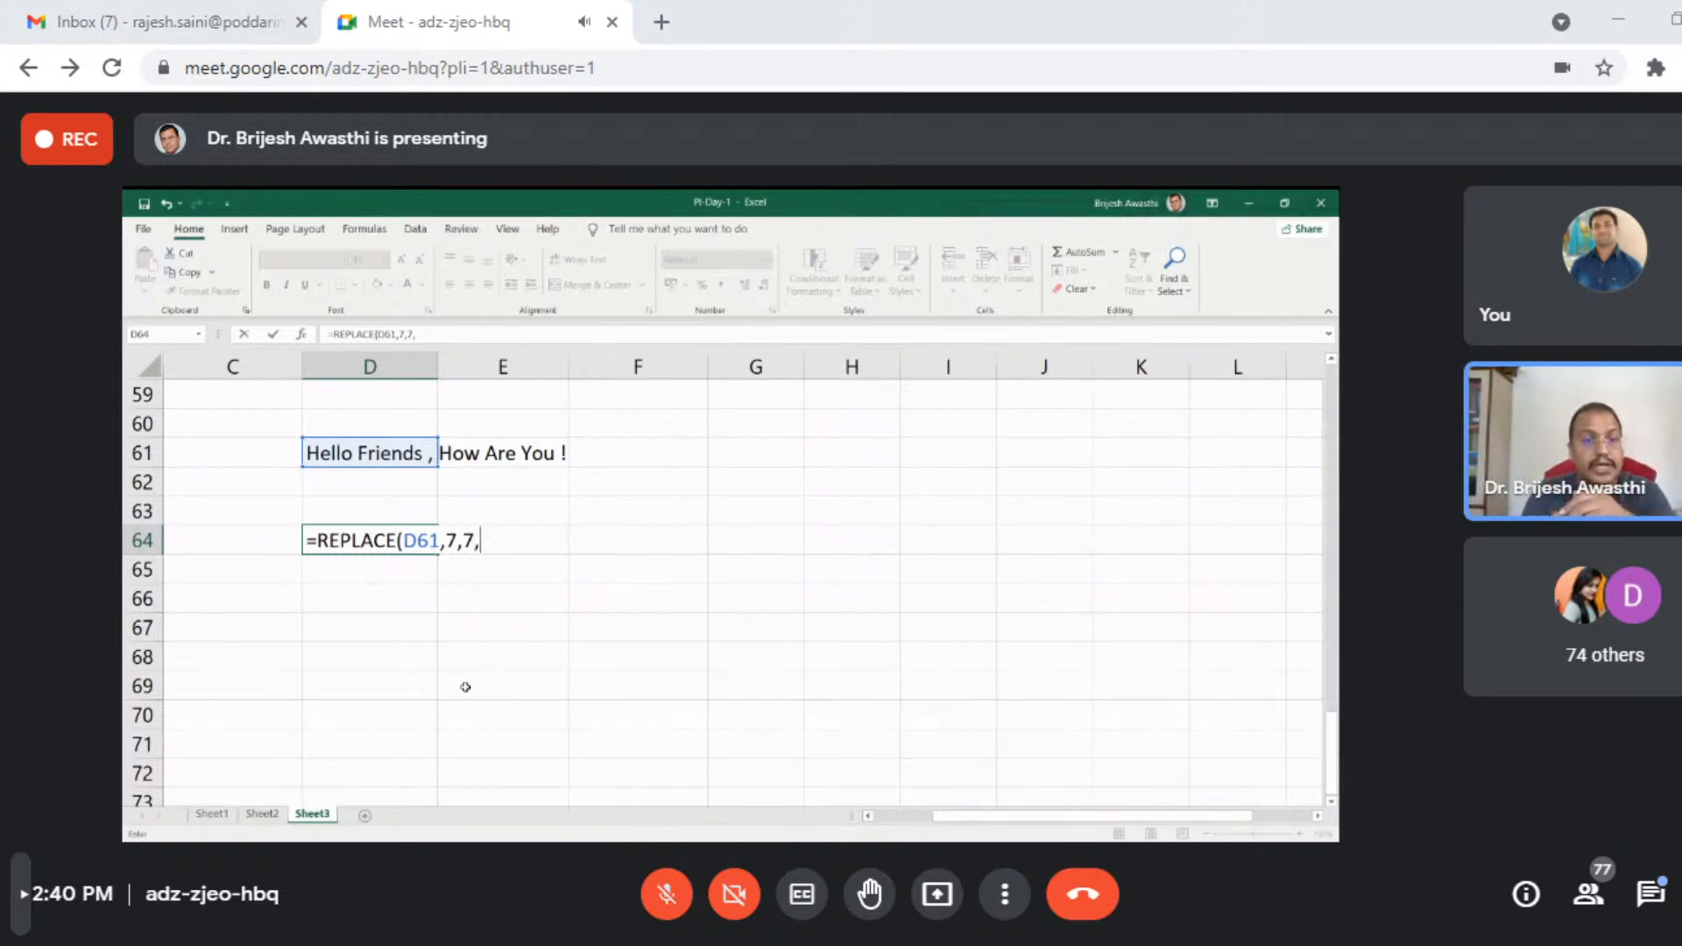
type("\"")
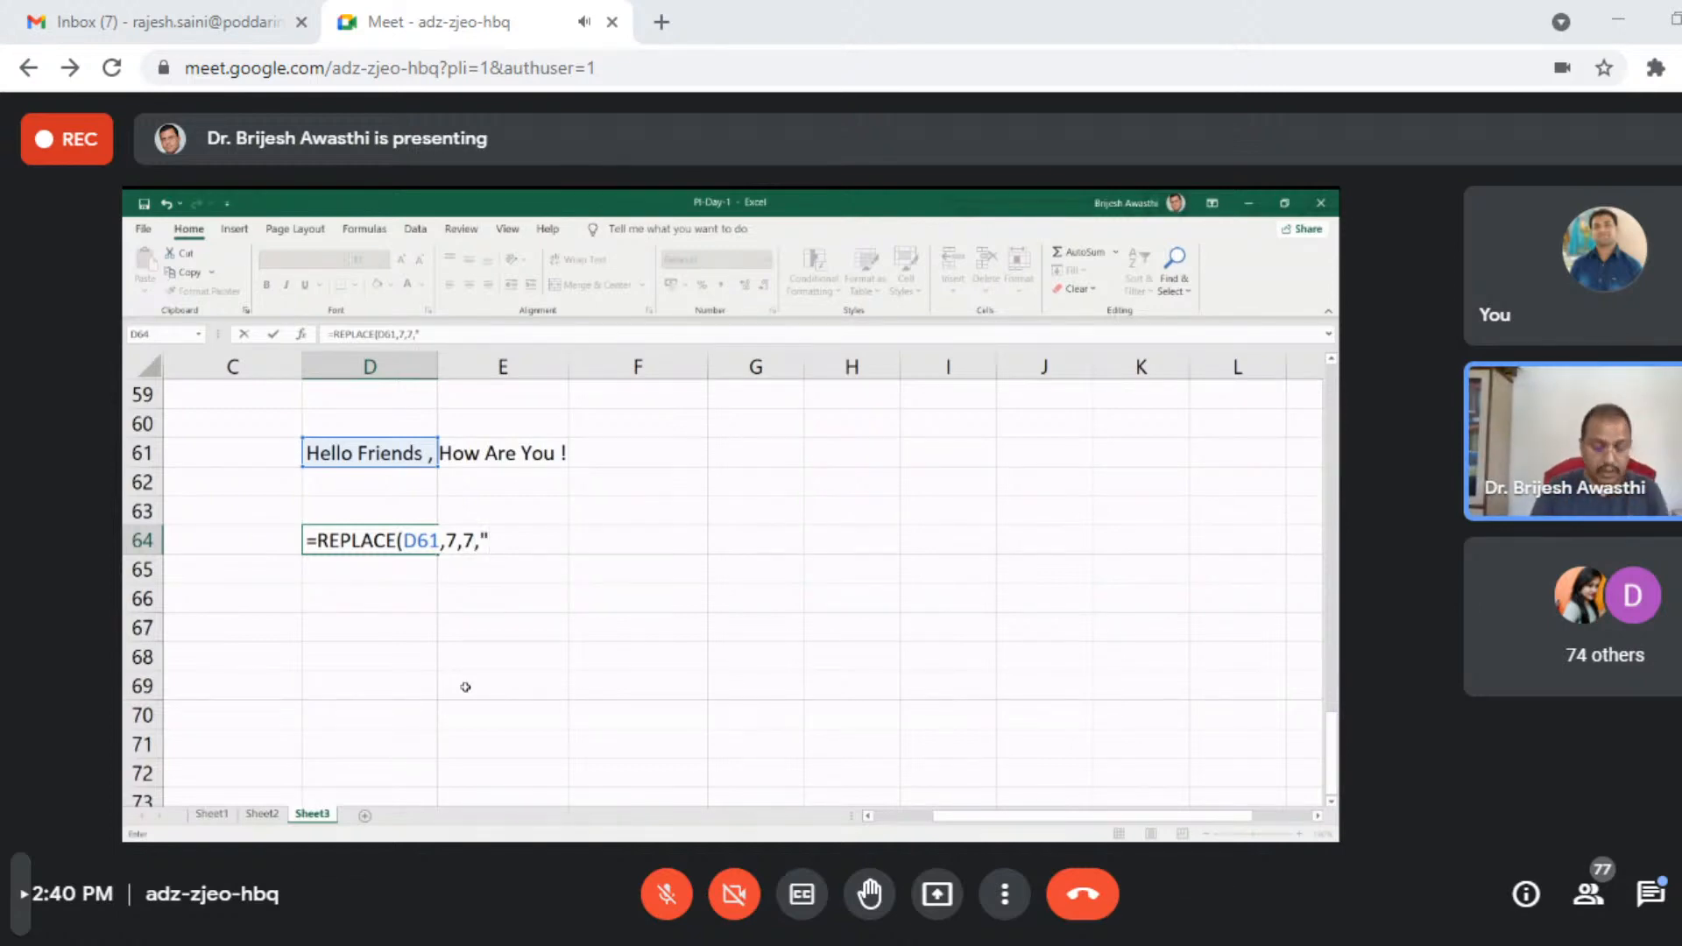
type("Suni")
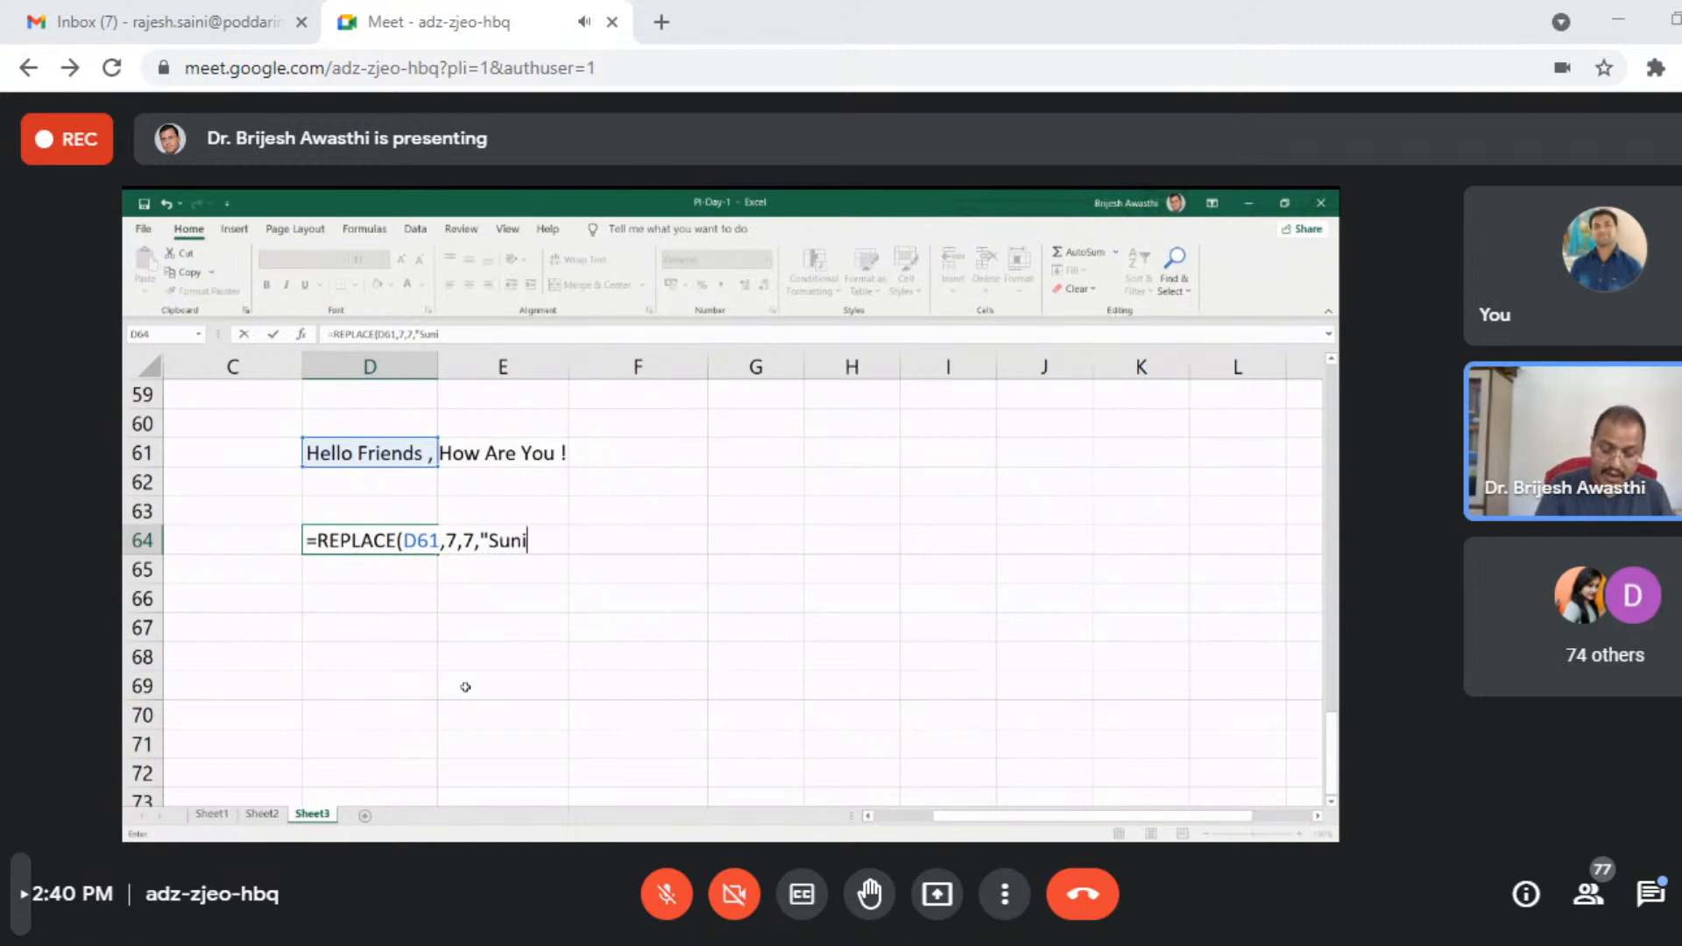
type("l\"")
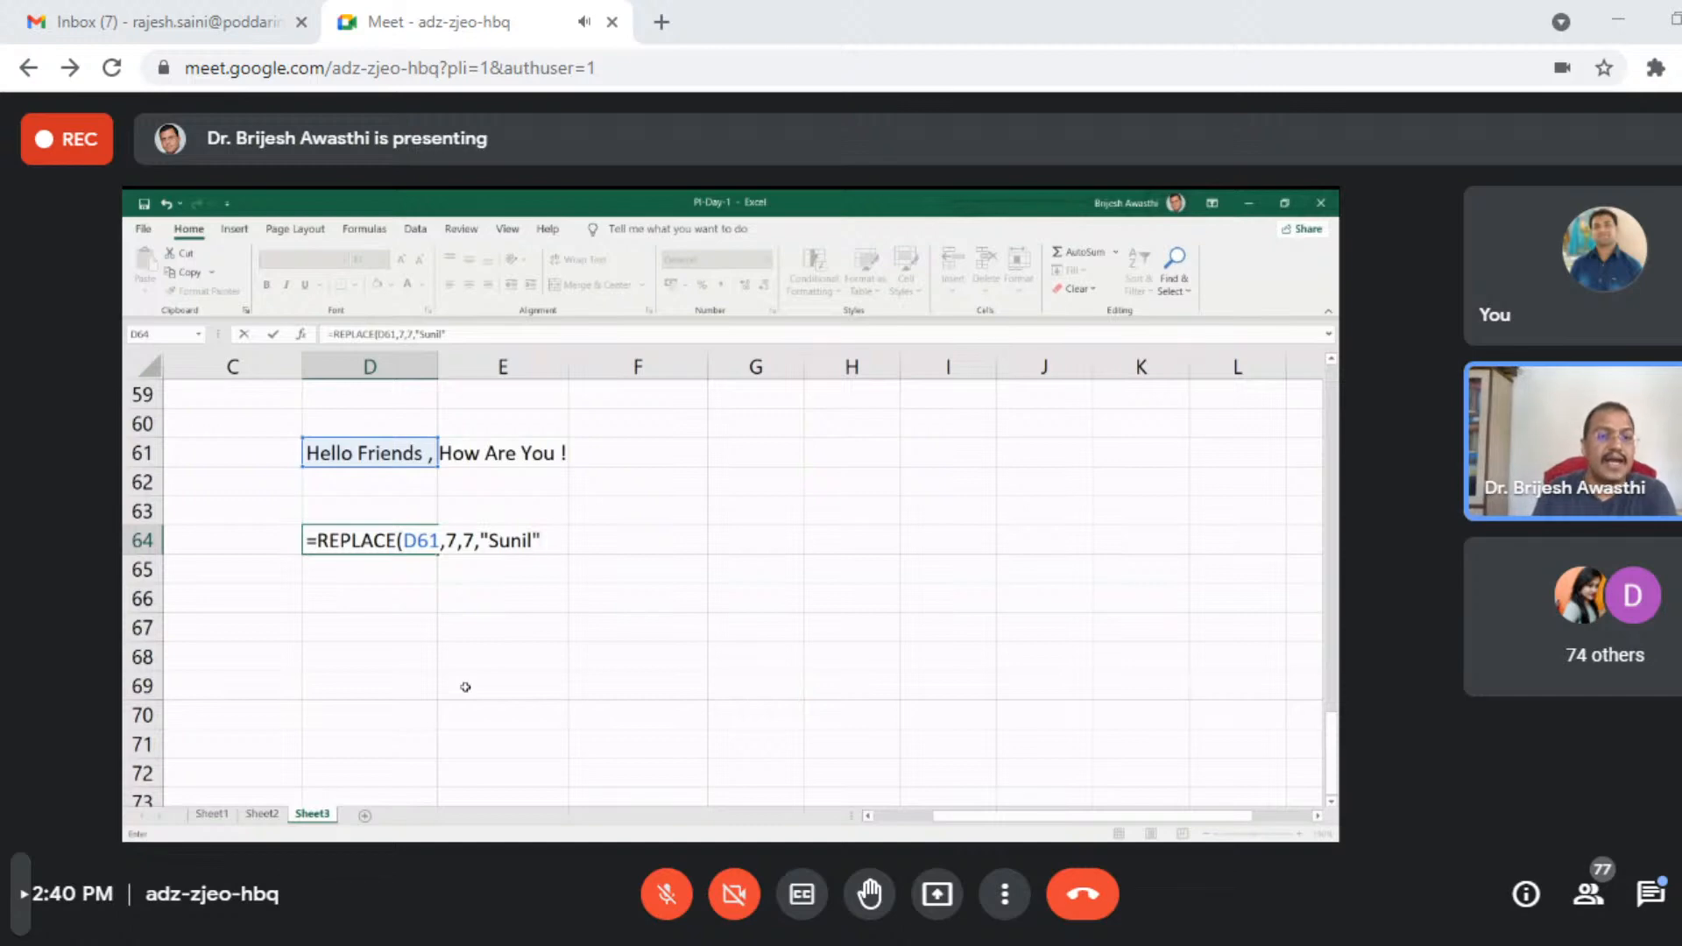
- Complete the REPLACE formula in D64 with a person's first name in quotes as the new text and enter it
key("Return")
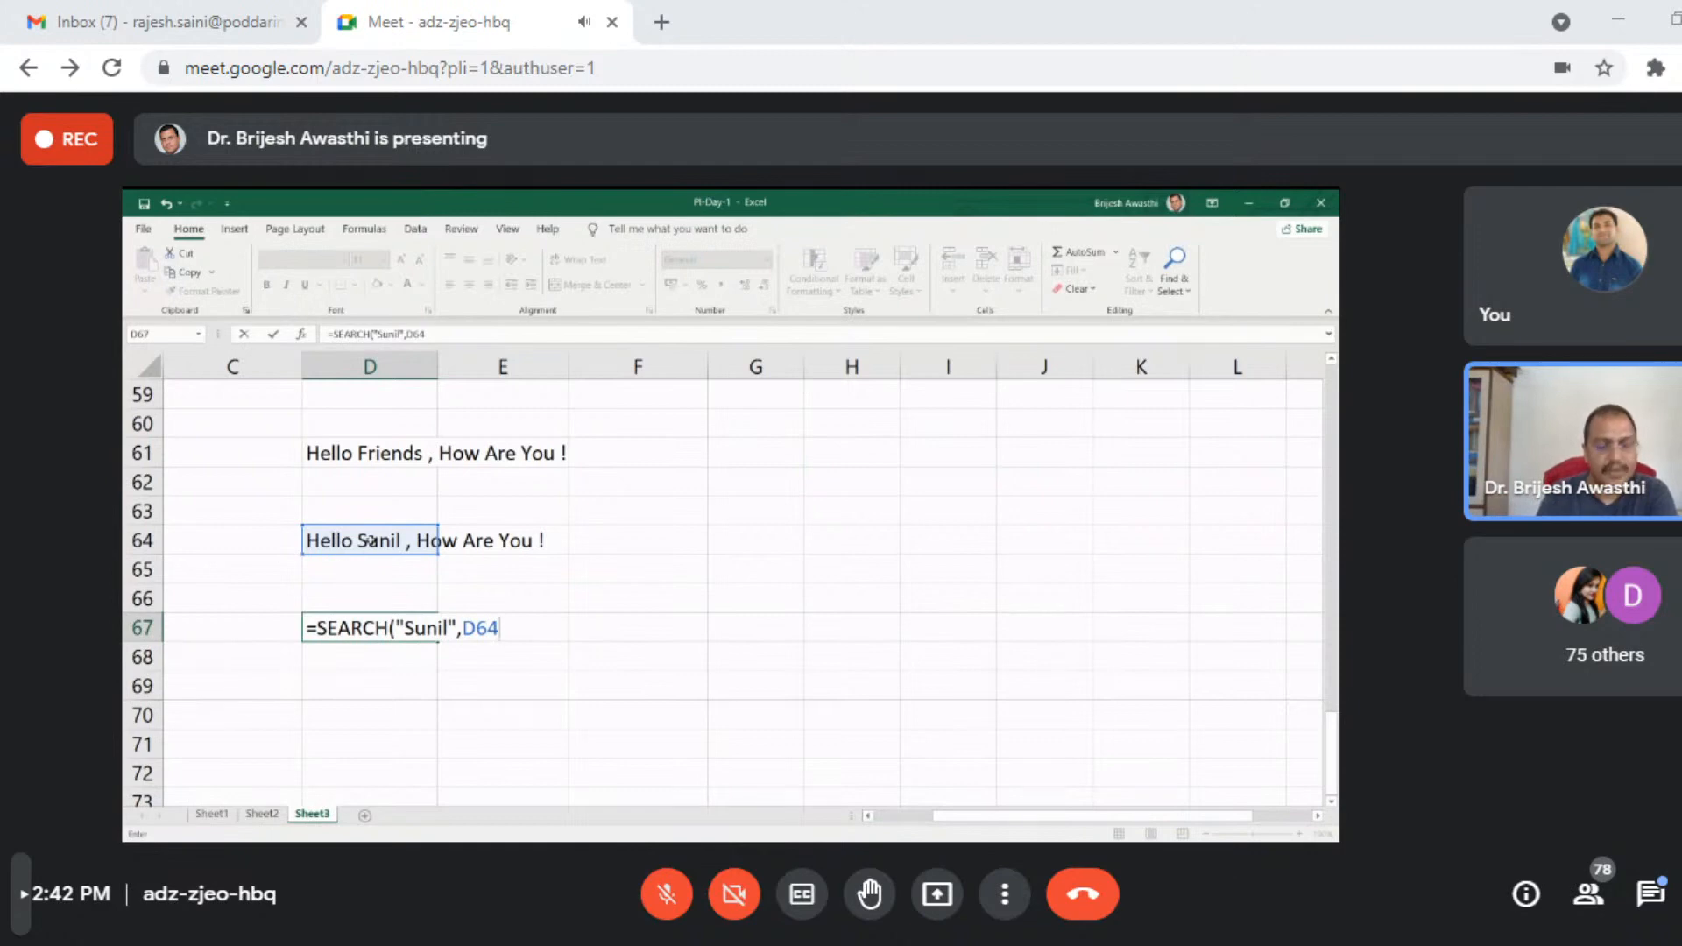
- Enter the SEARCH formula in D67 that looks for the person's first name within the text of D64
key("Return")
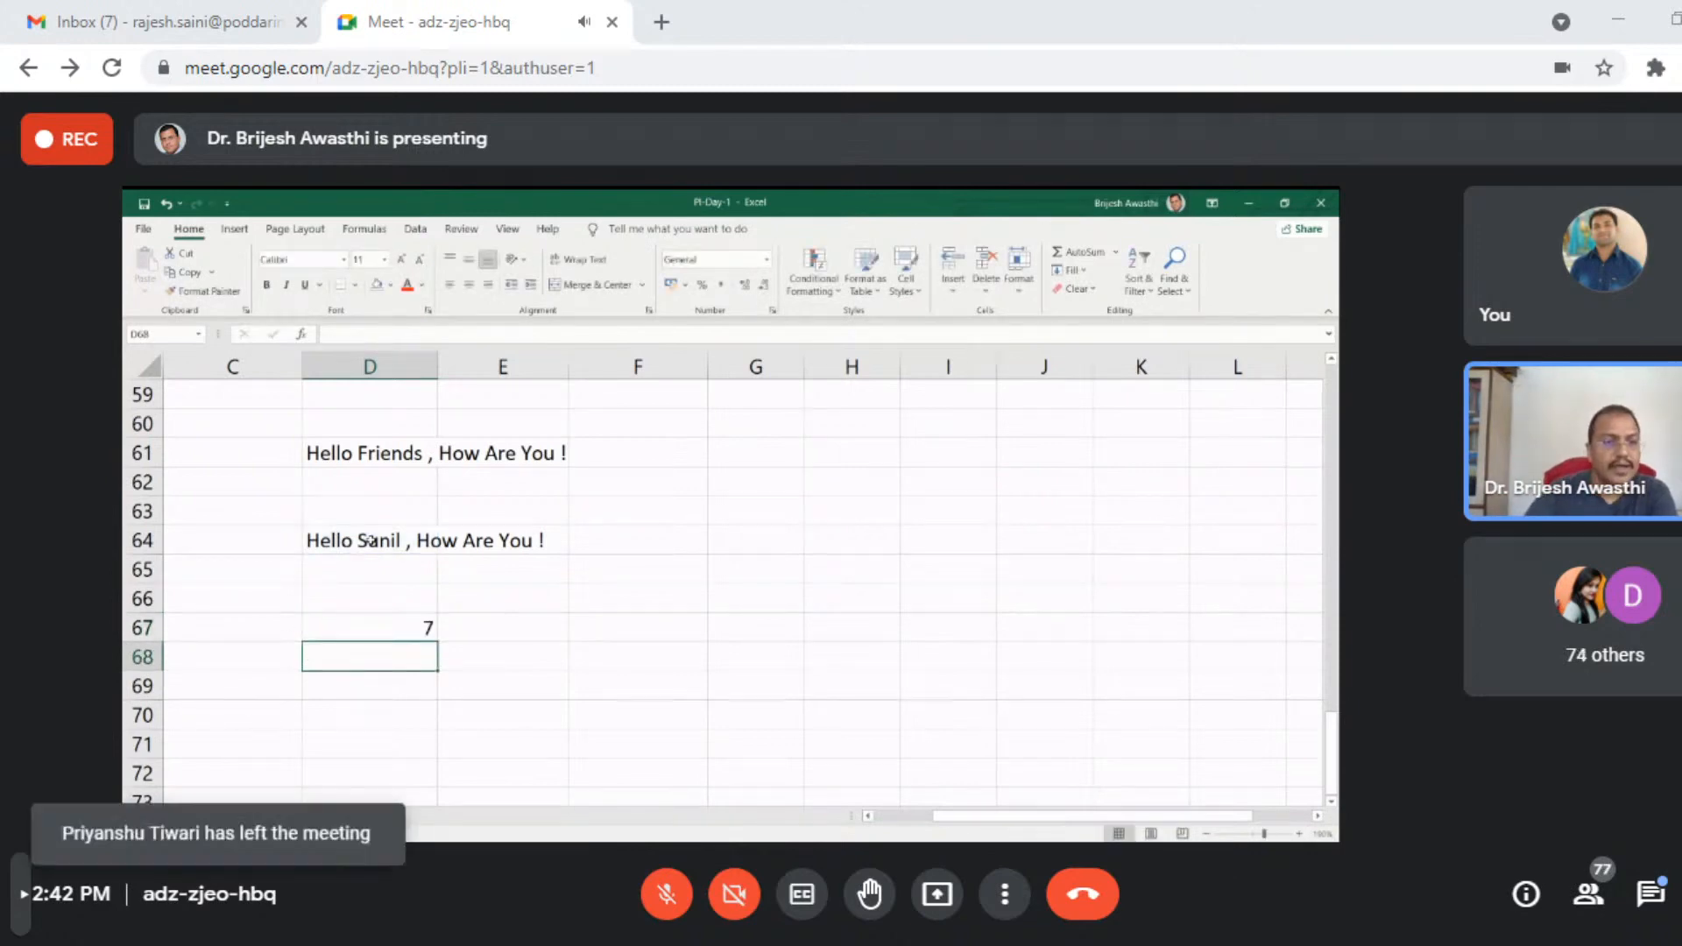
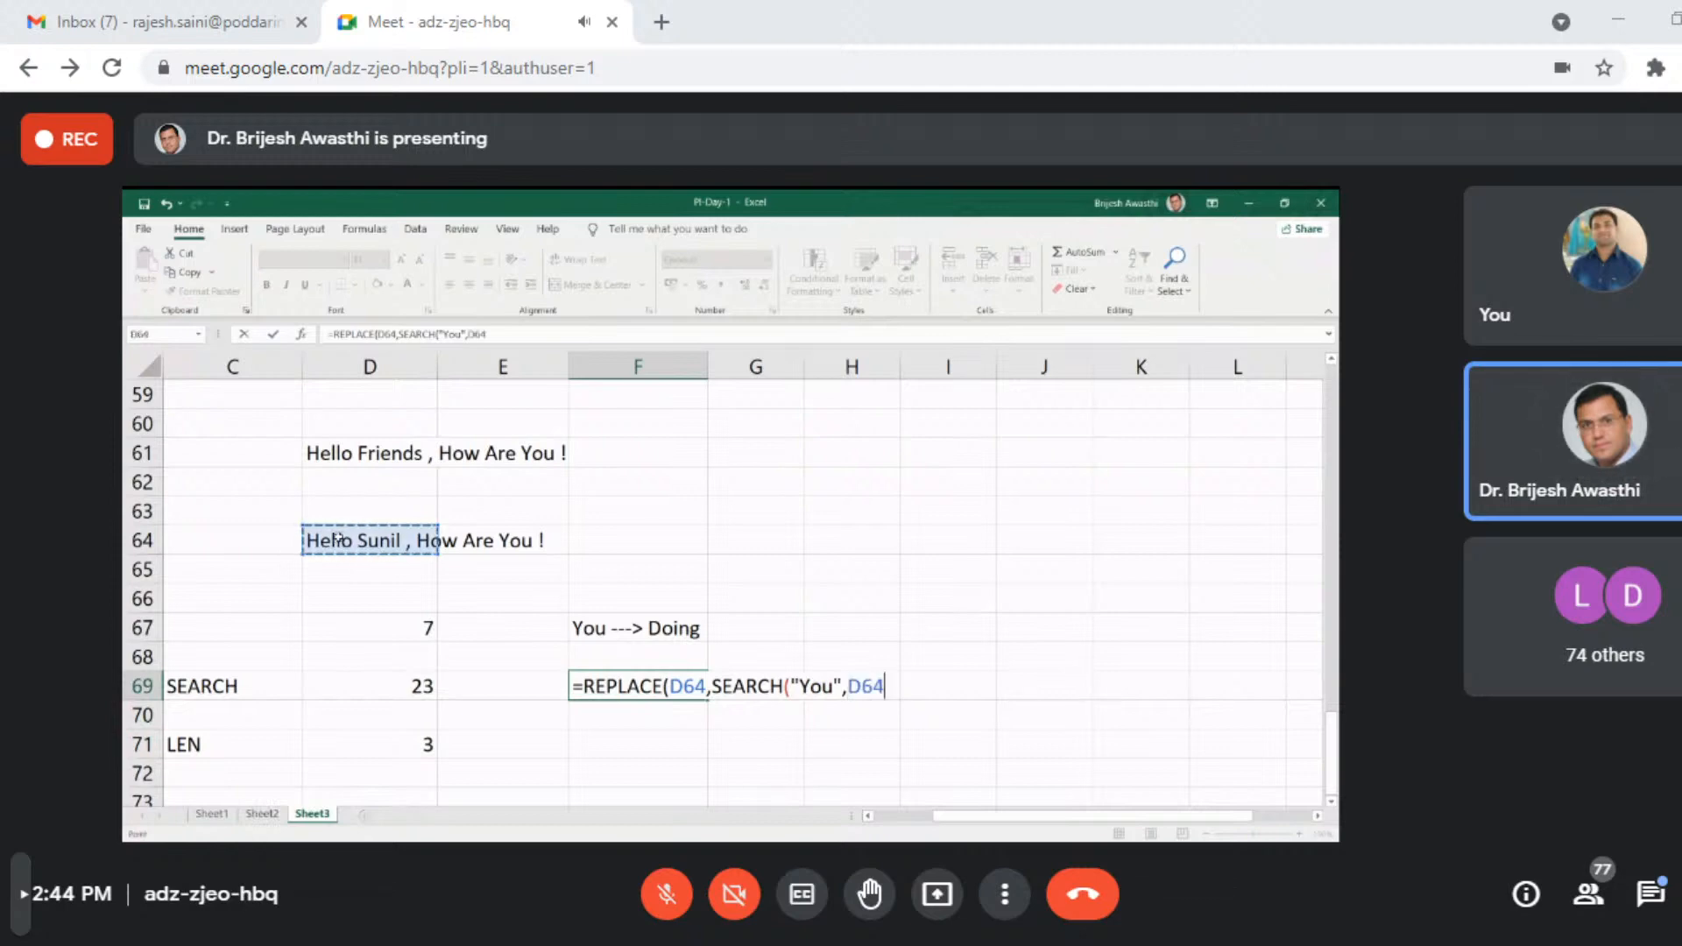
- Continue the REPLACE formula in F69 by closing the SEARCH part and adding LEN("You") as the number of characters to replace
type("),")
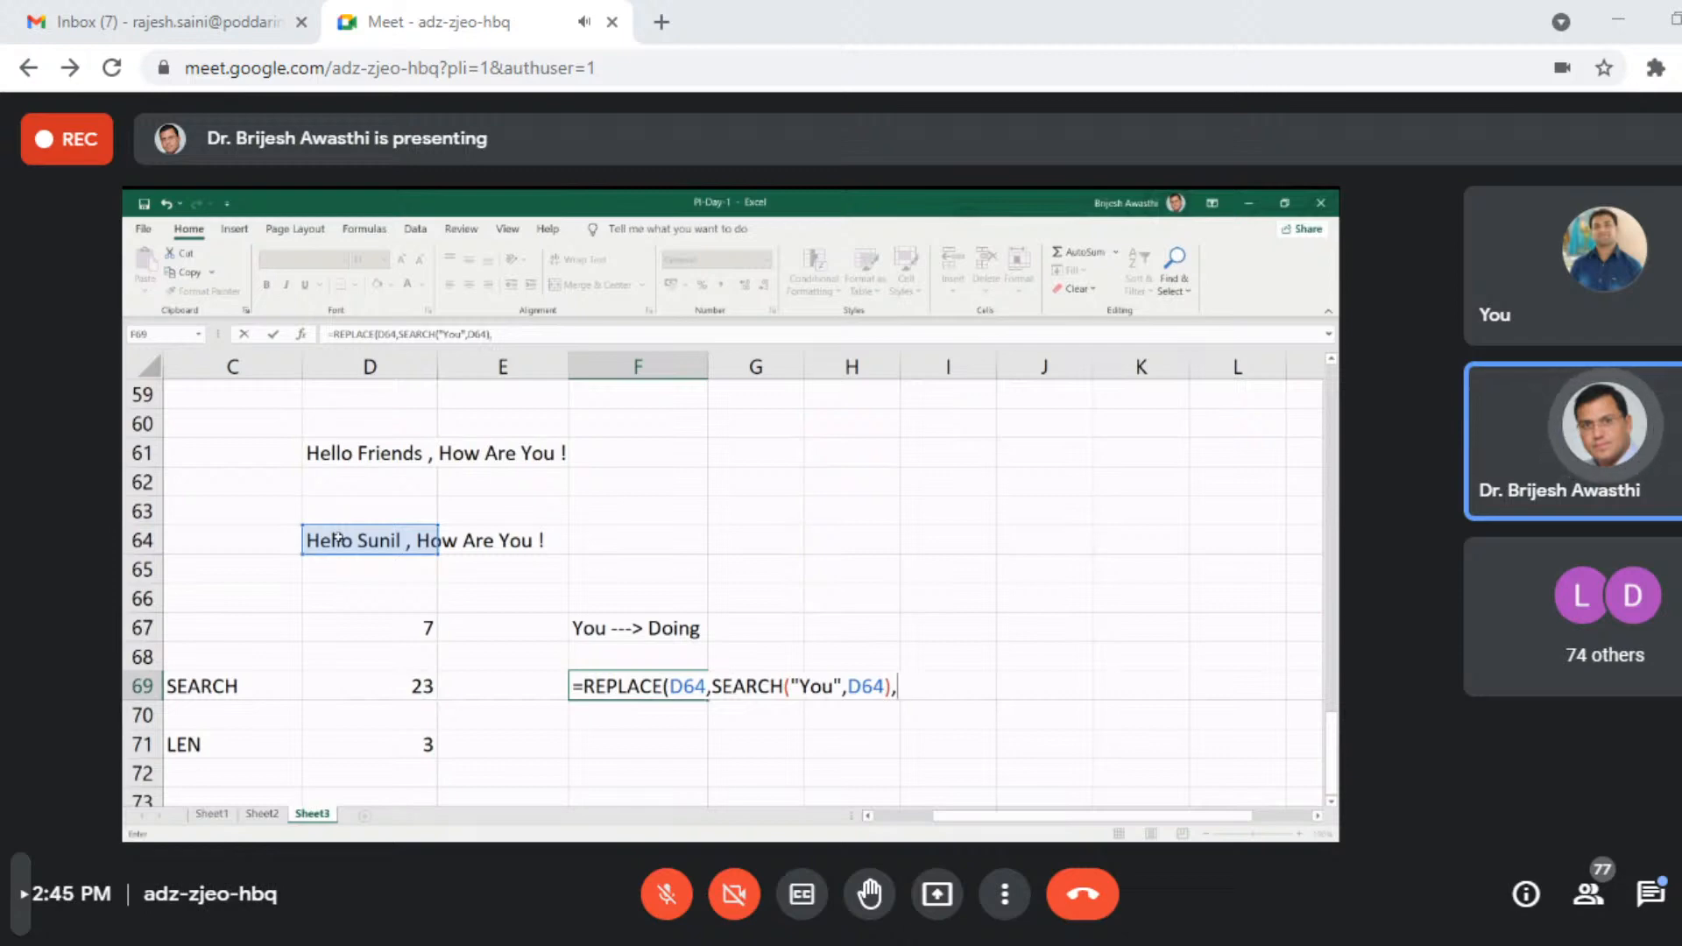
type("l")
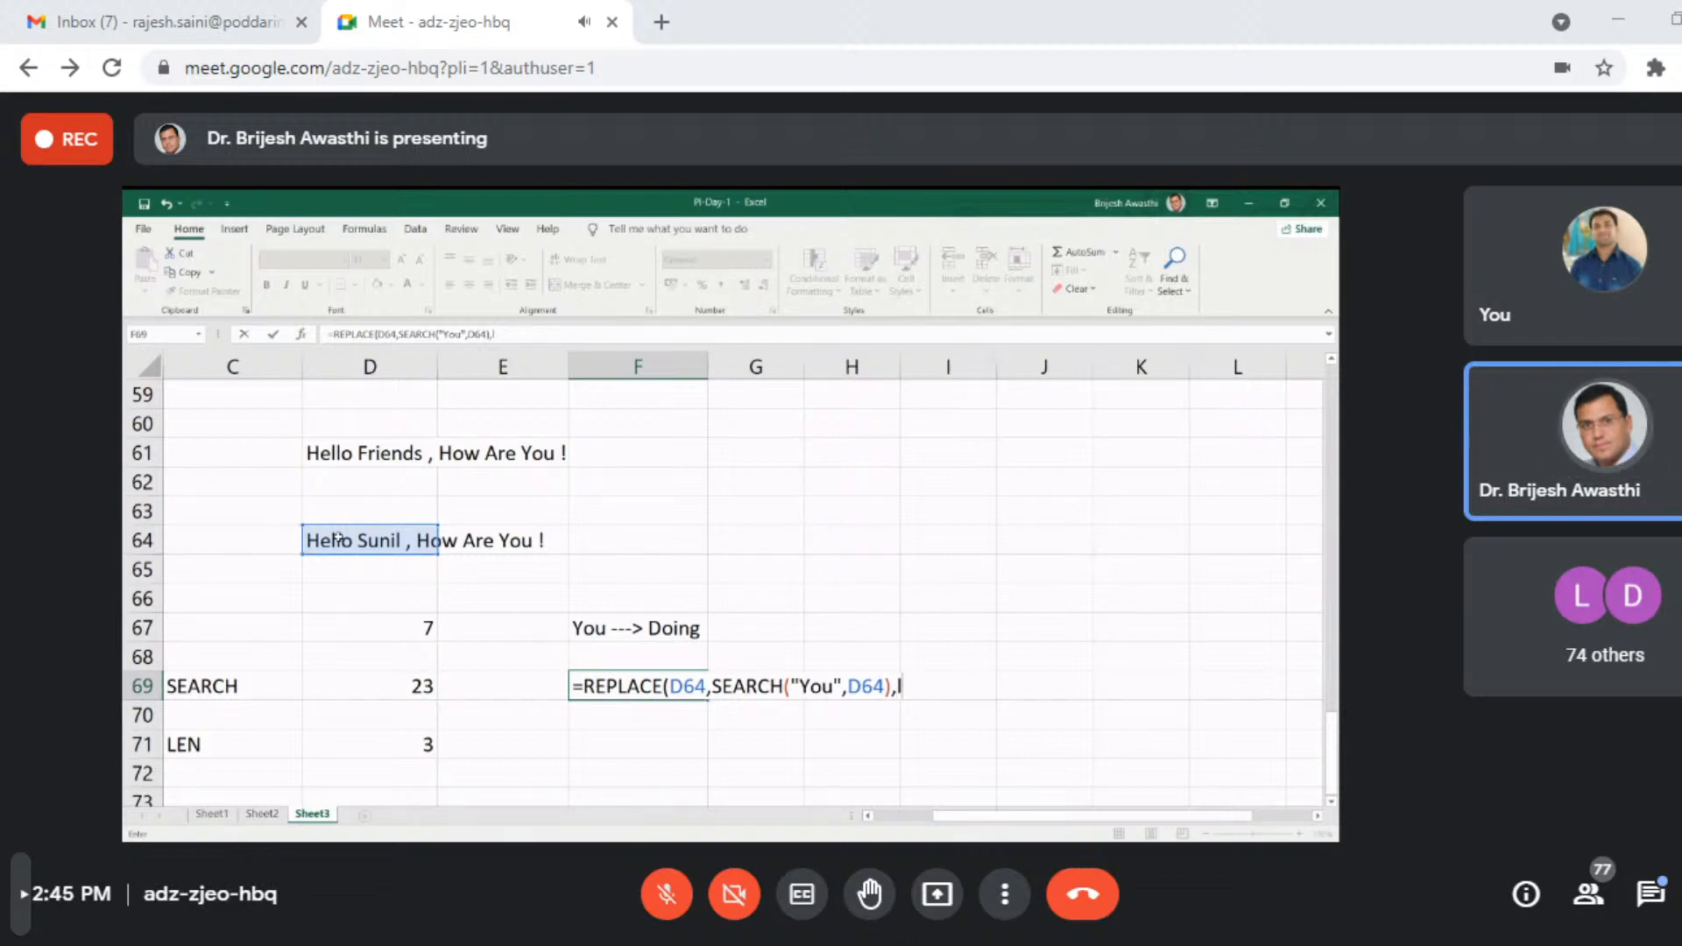
type("en")
key("Tab")
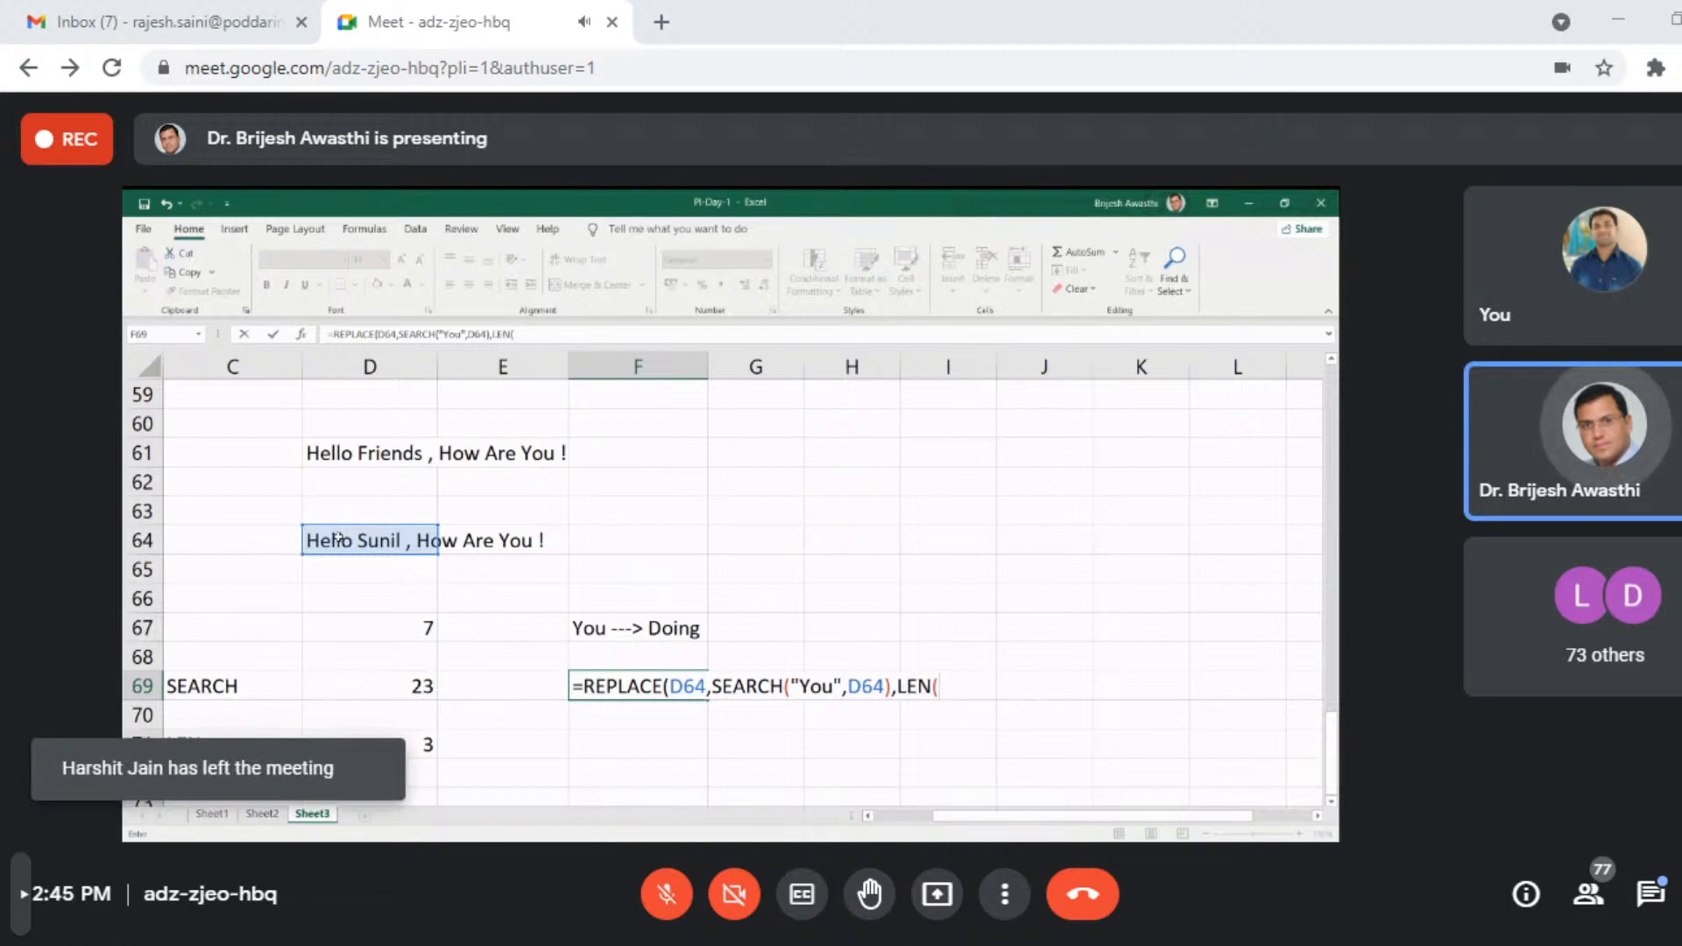
type("\"Yo")
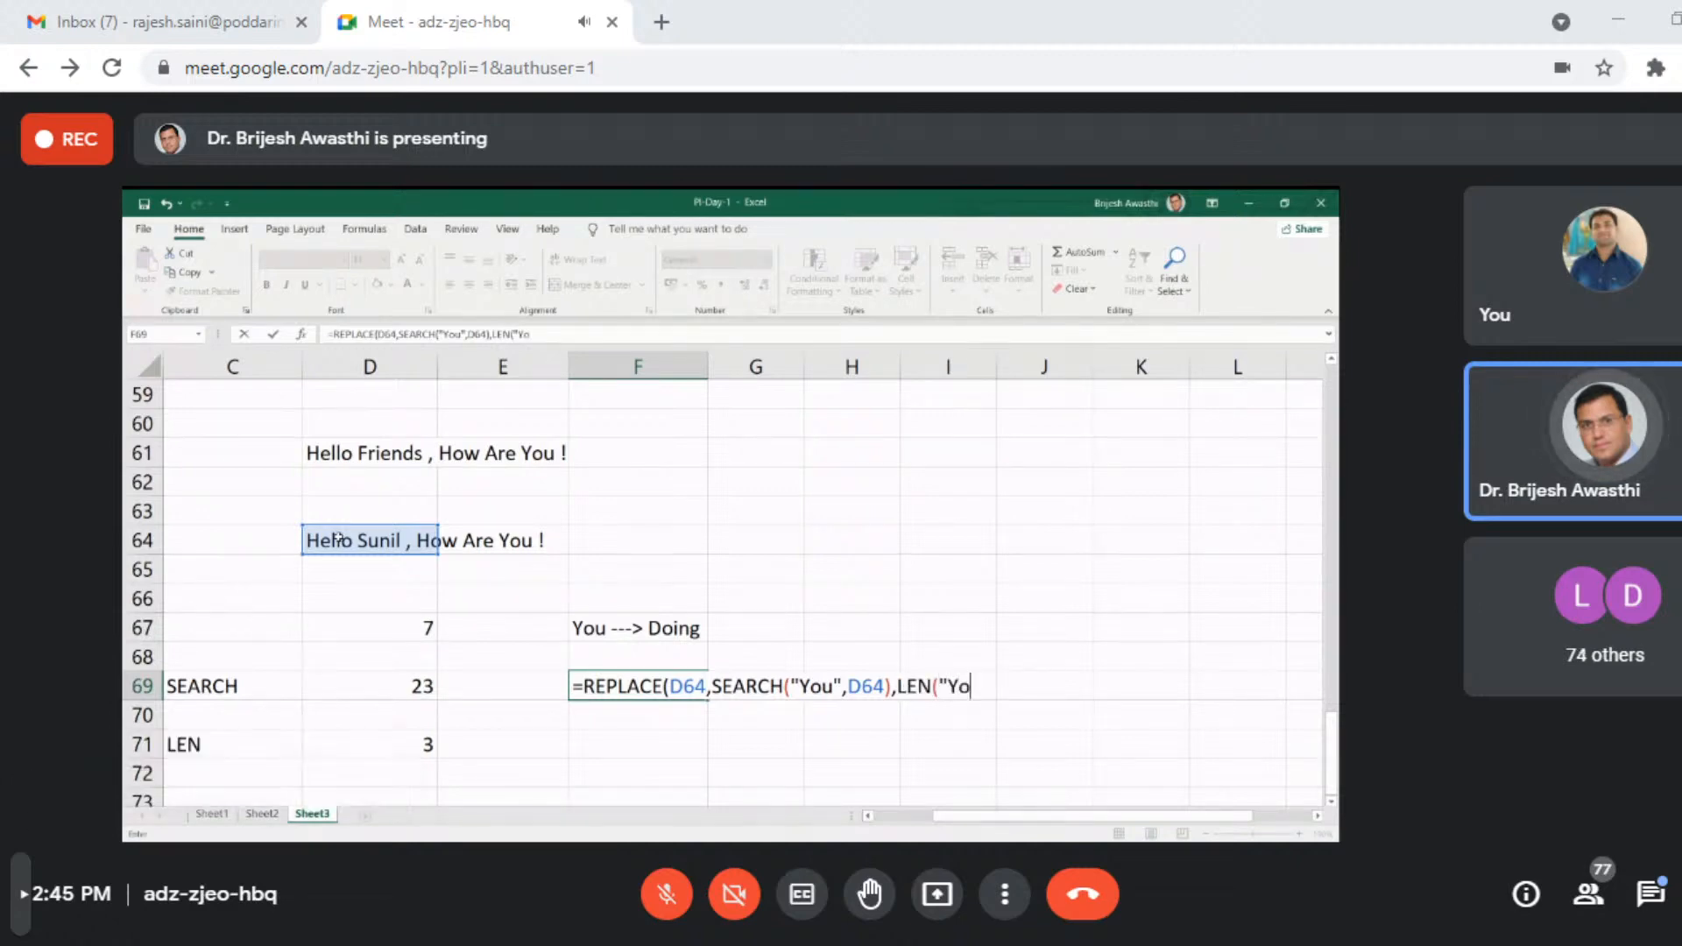
type("u\"")
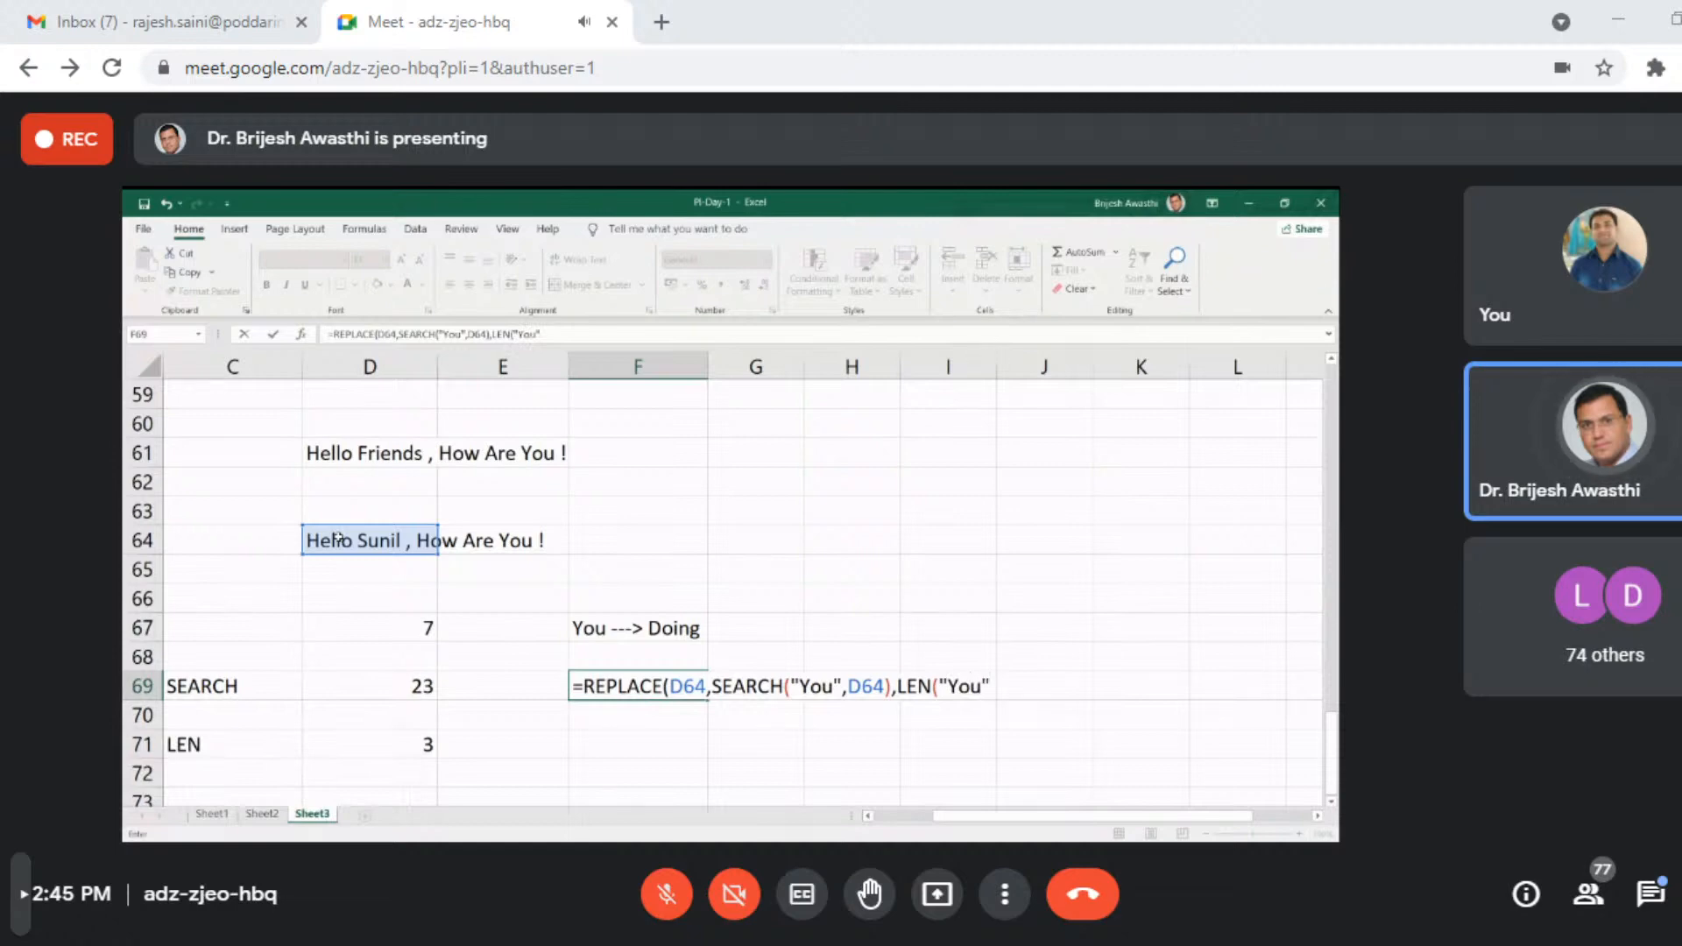
type(")")
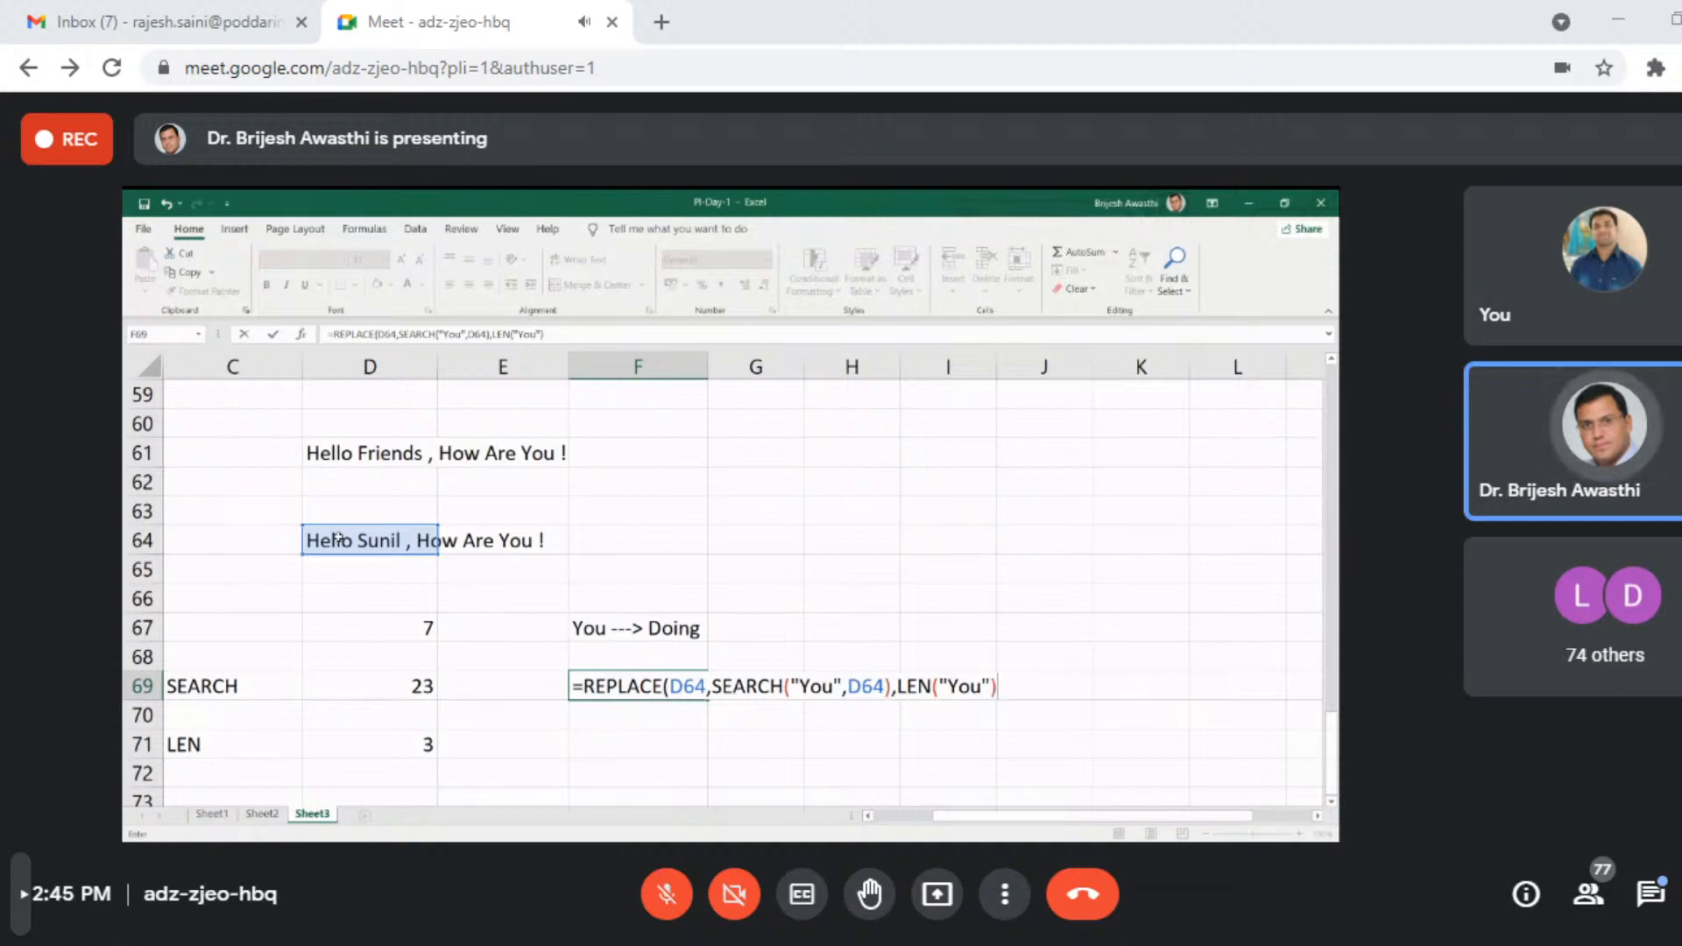
type(",")
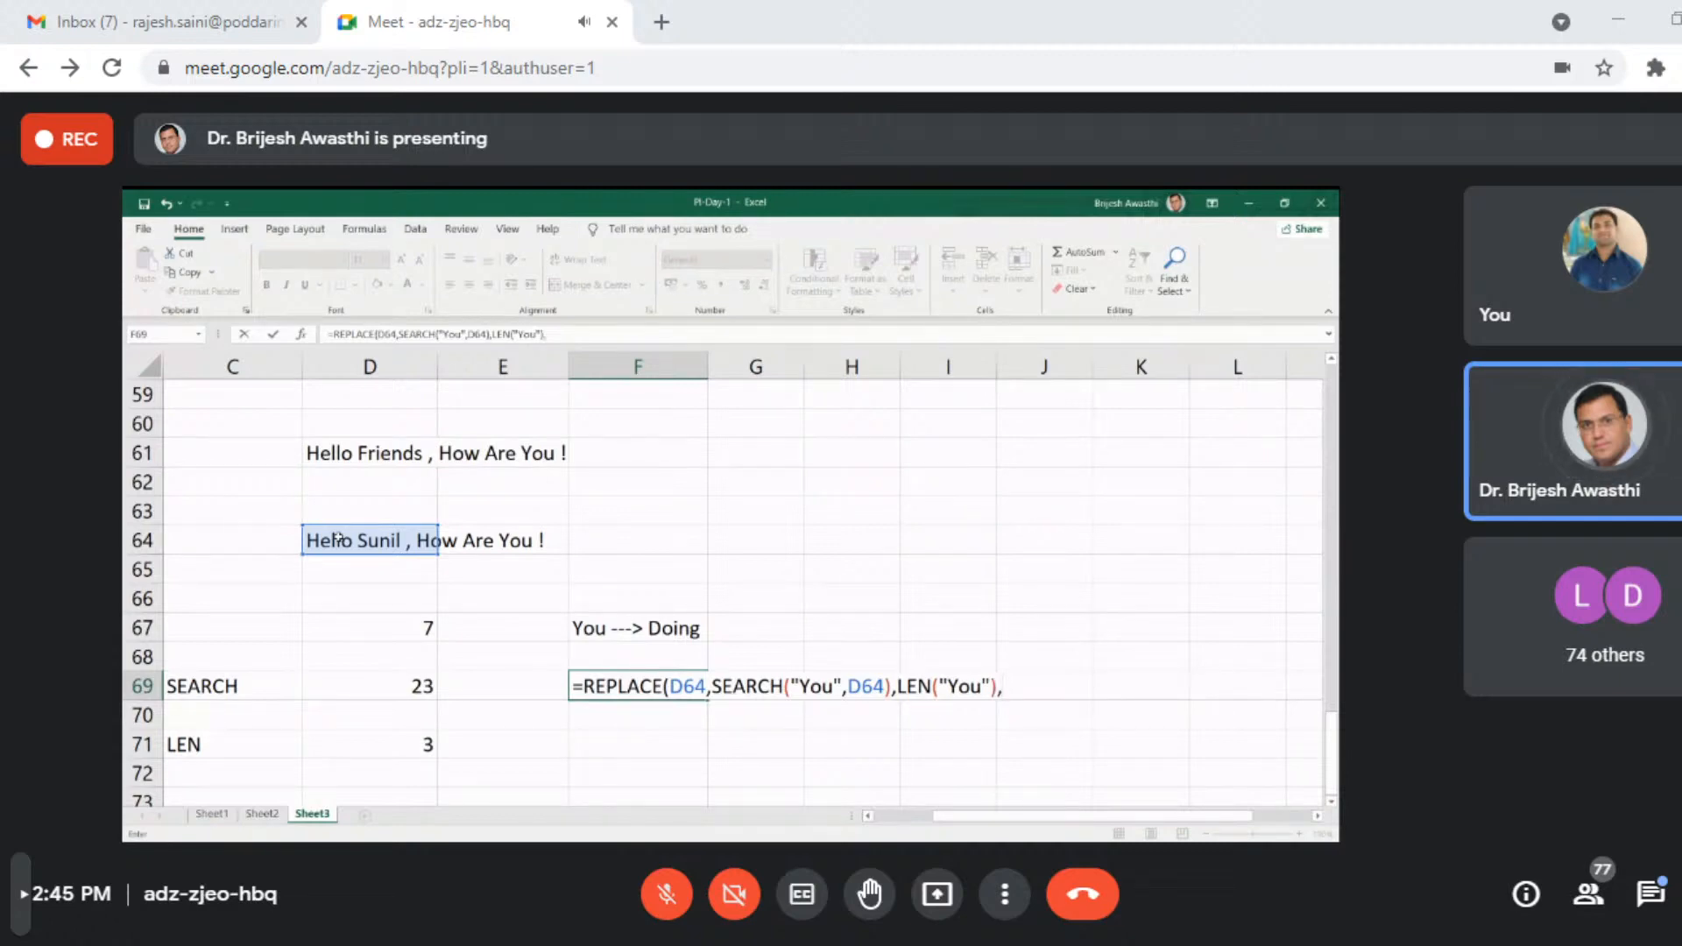
type("\"D")
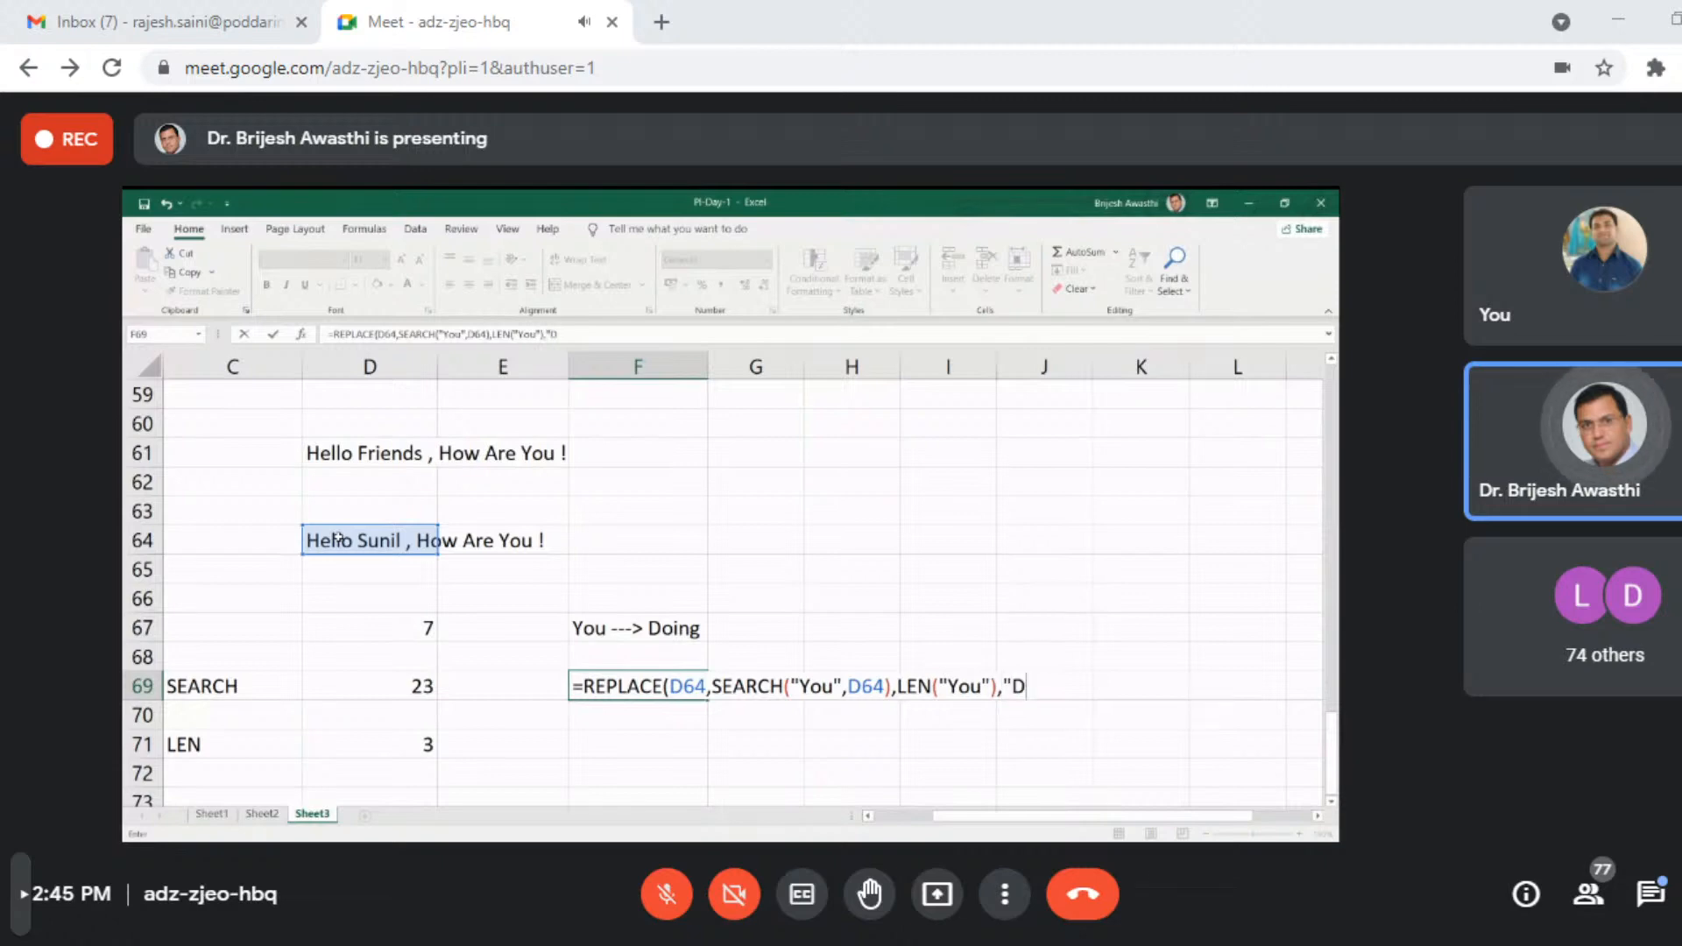
type("oing\"")
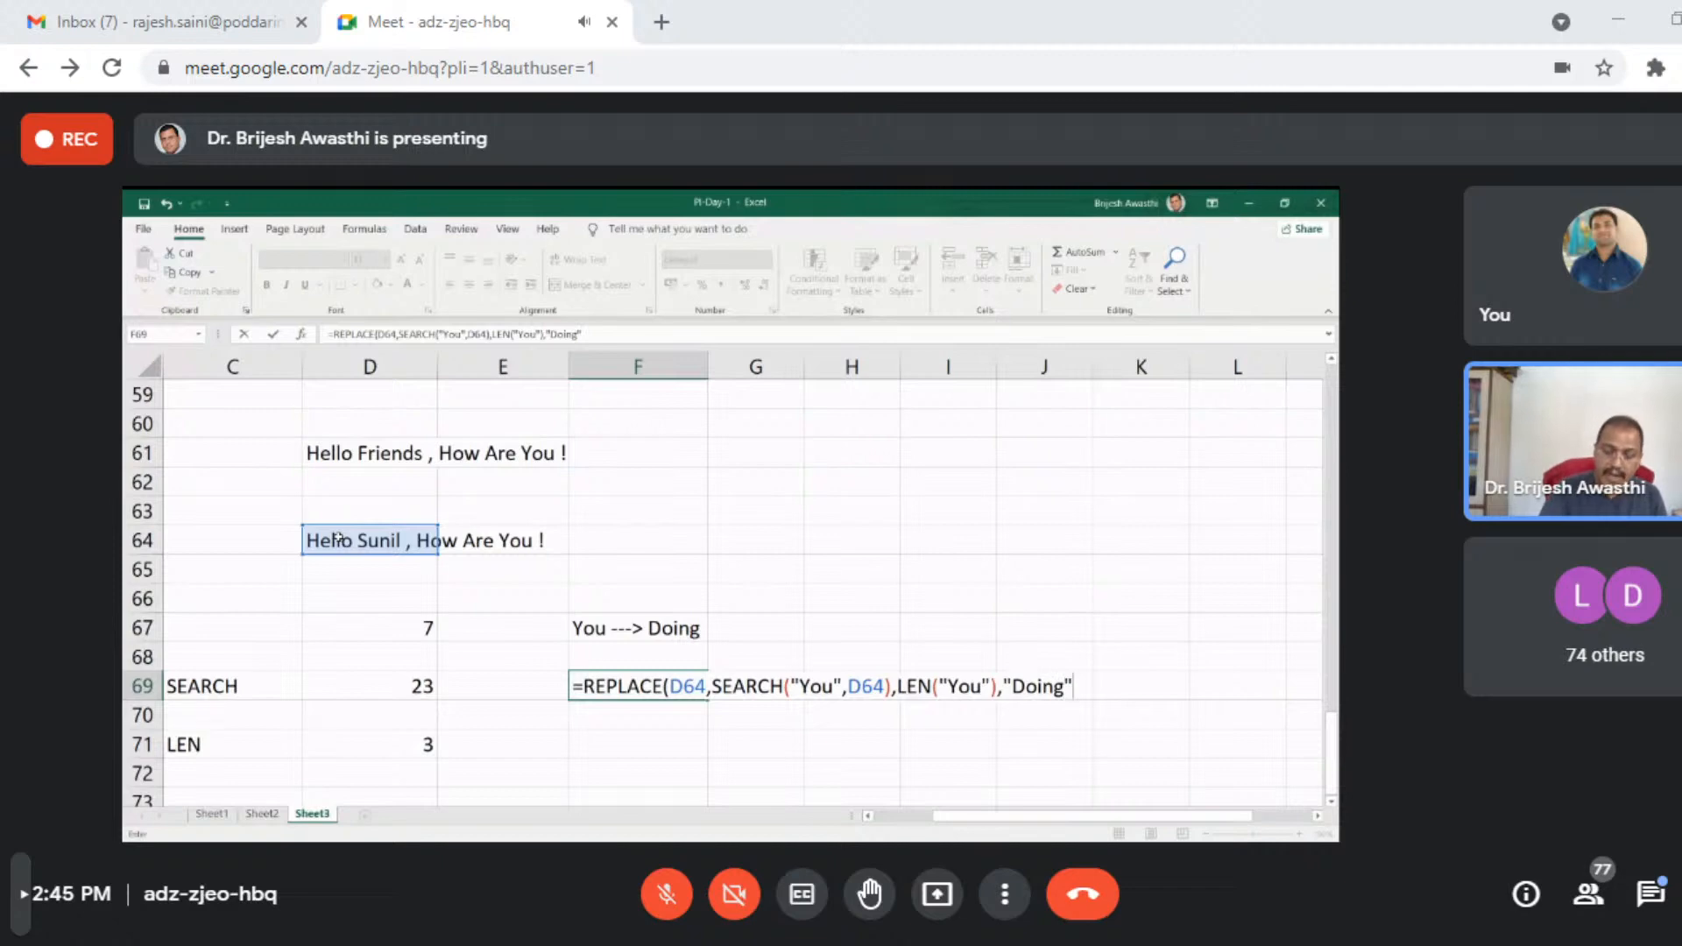
type(")")
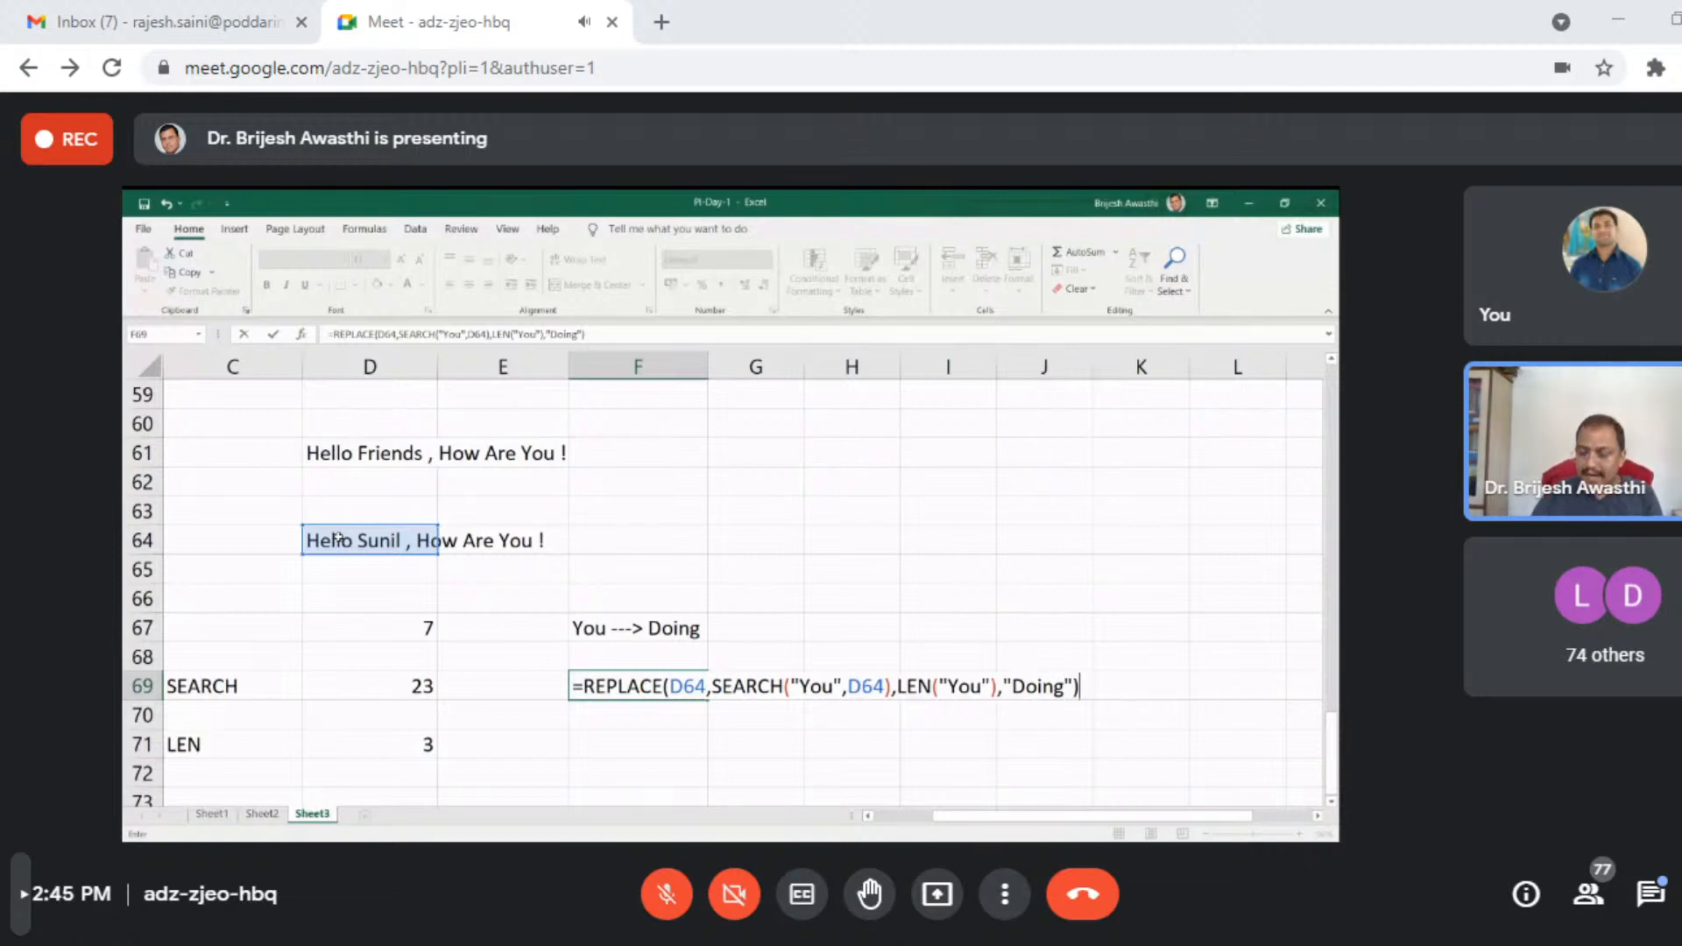
- Complete the REPLACE formula in F69 with "Doing" as the new text and enter it
key("Return")
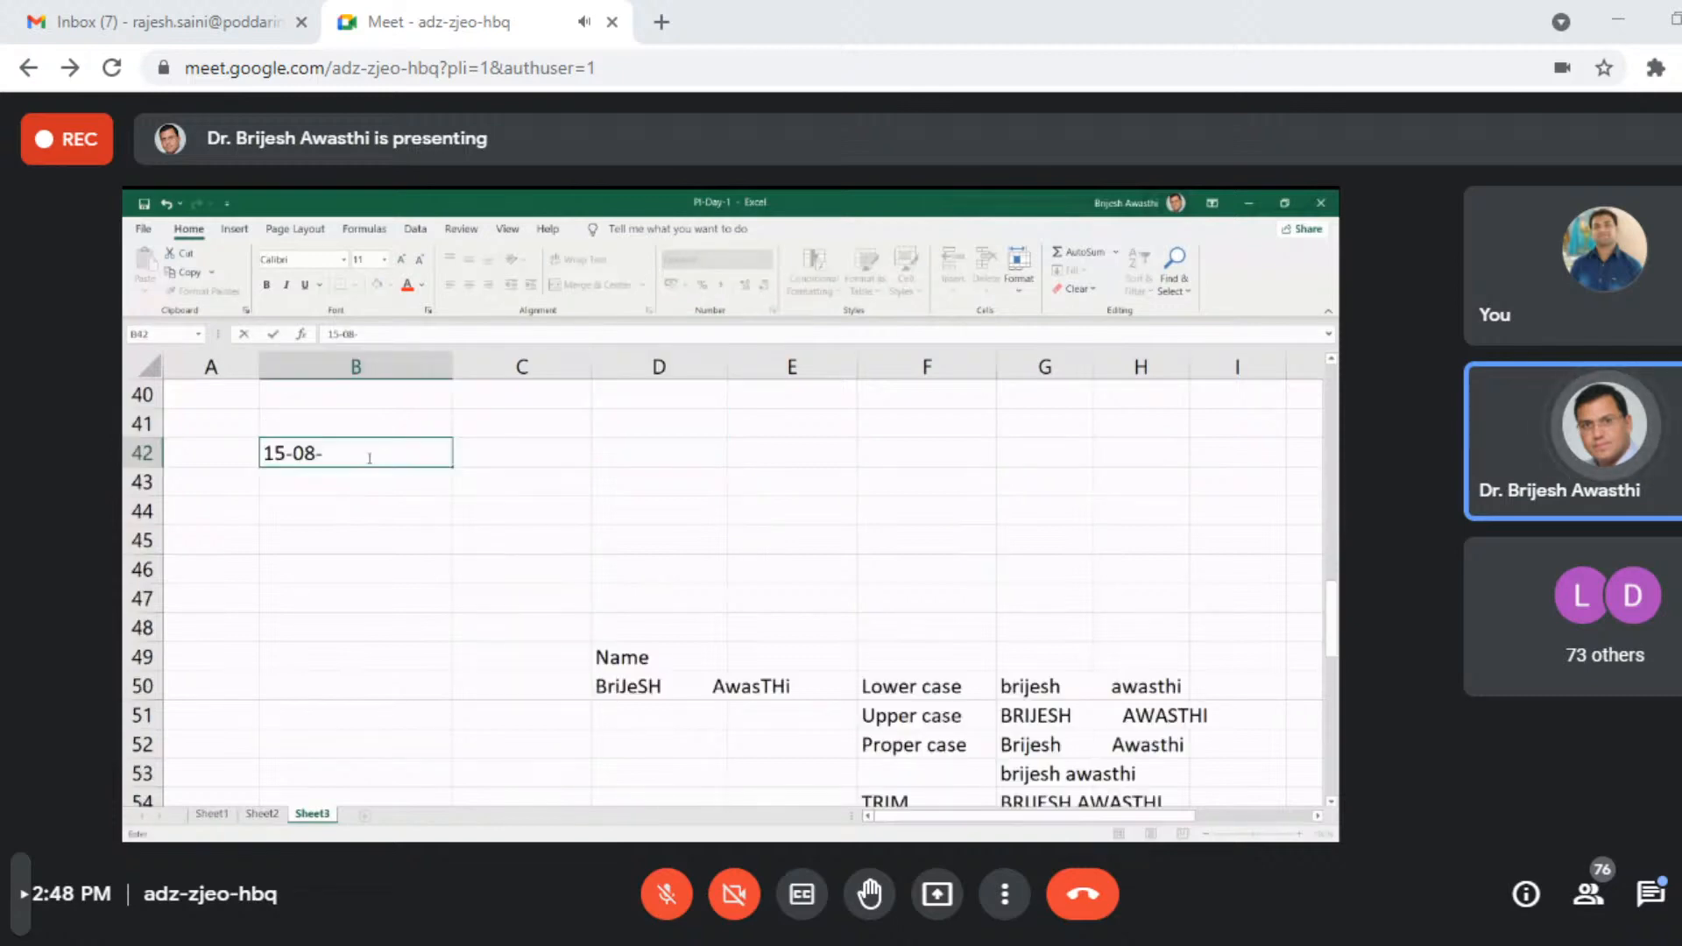
- Enter the date 15-08-1948 in B42 and a TEXT formula in C42 that formats that date as "DDD"
type("197")
key("BackSpace")
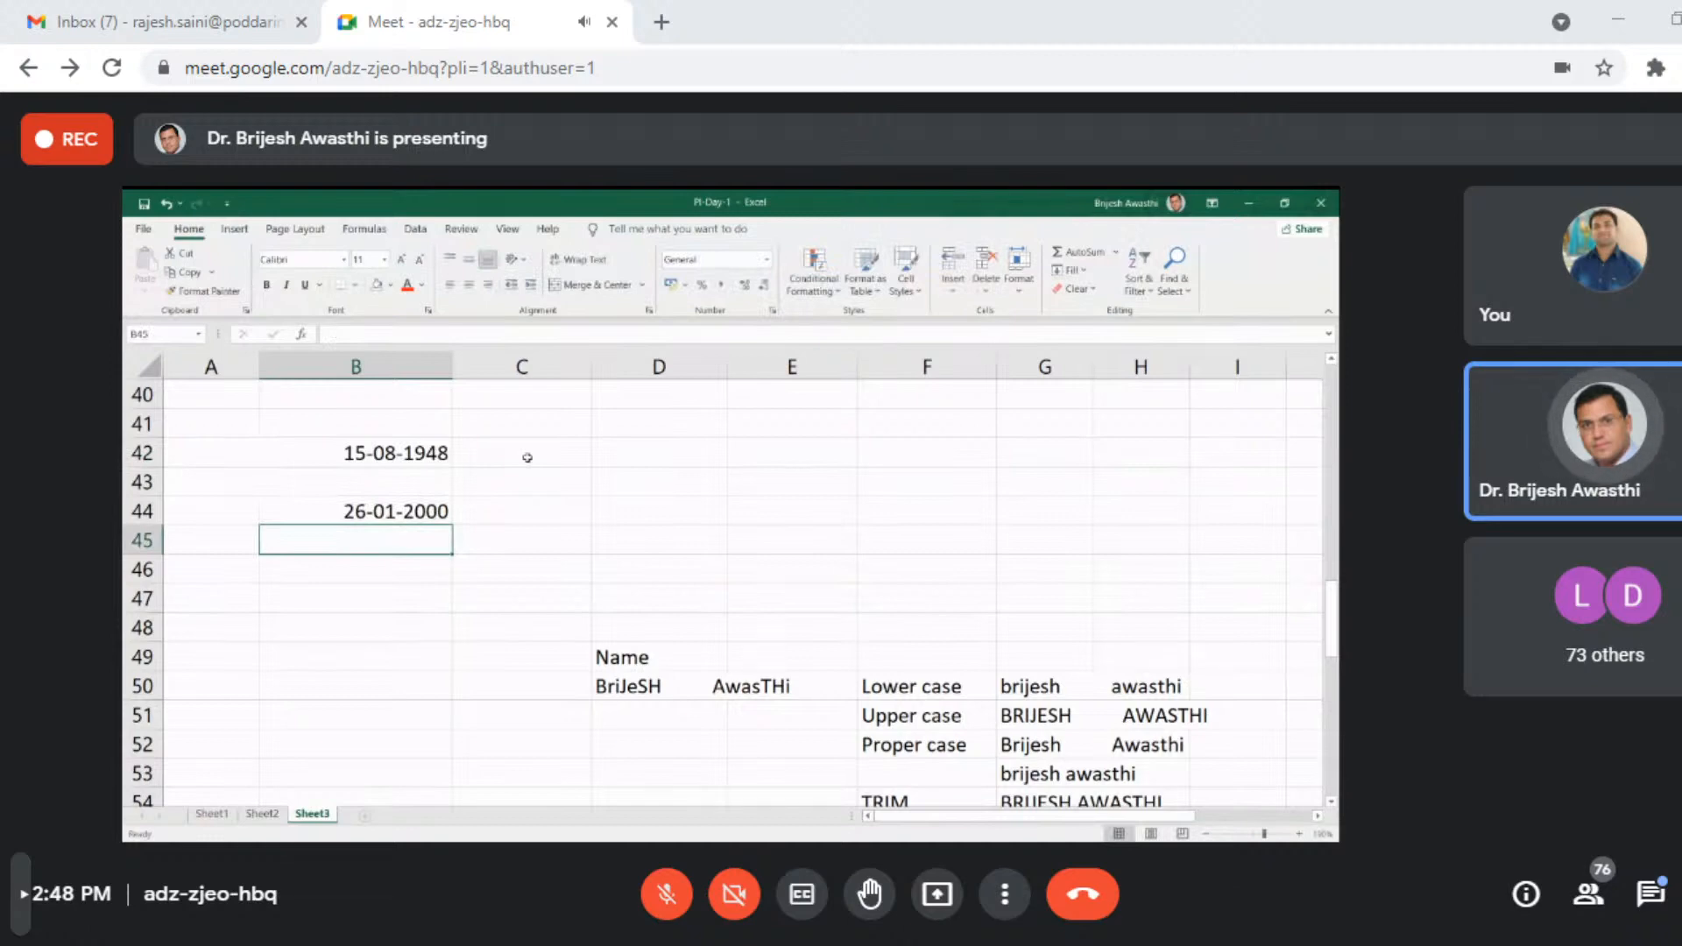
left_click(528, 456)
type("=TEXT(")
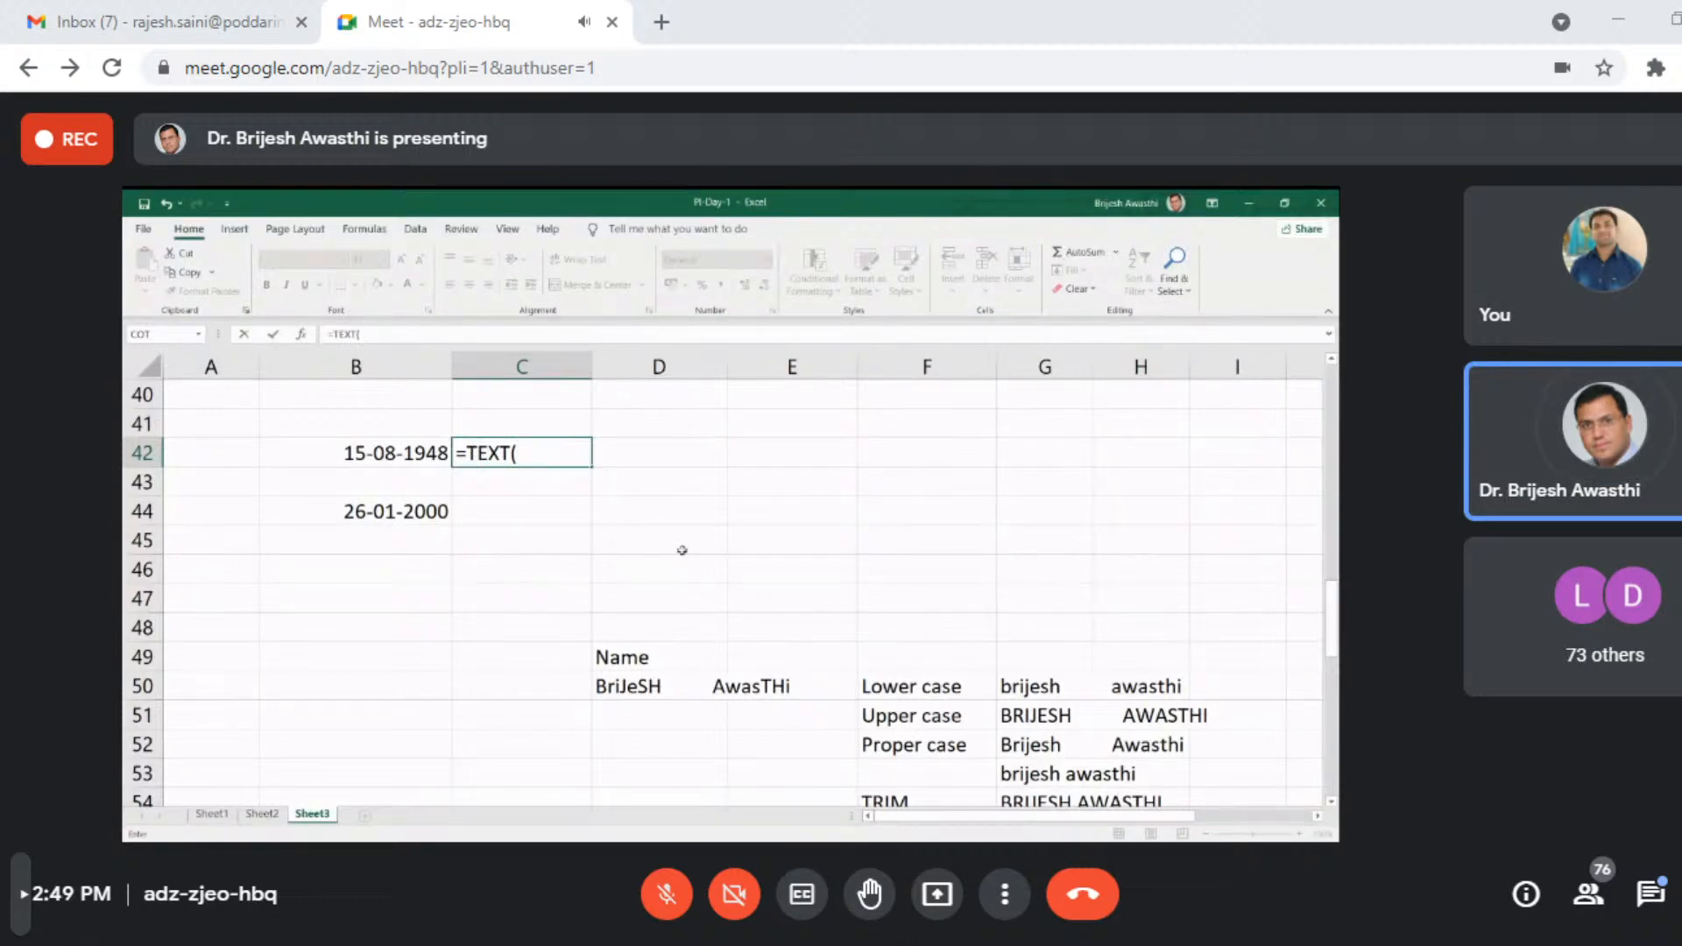
left_click(396, 455)
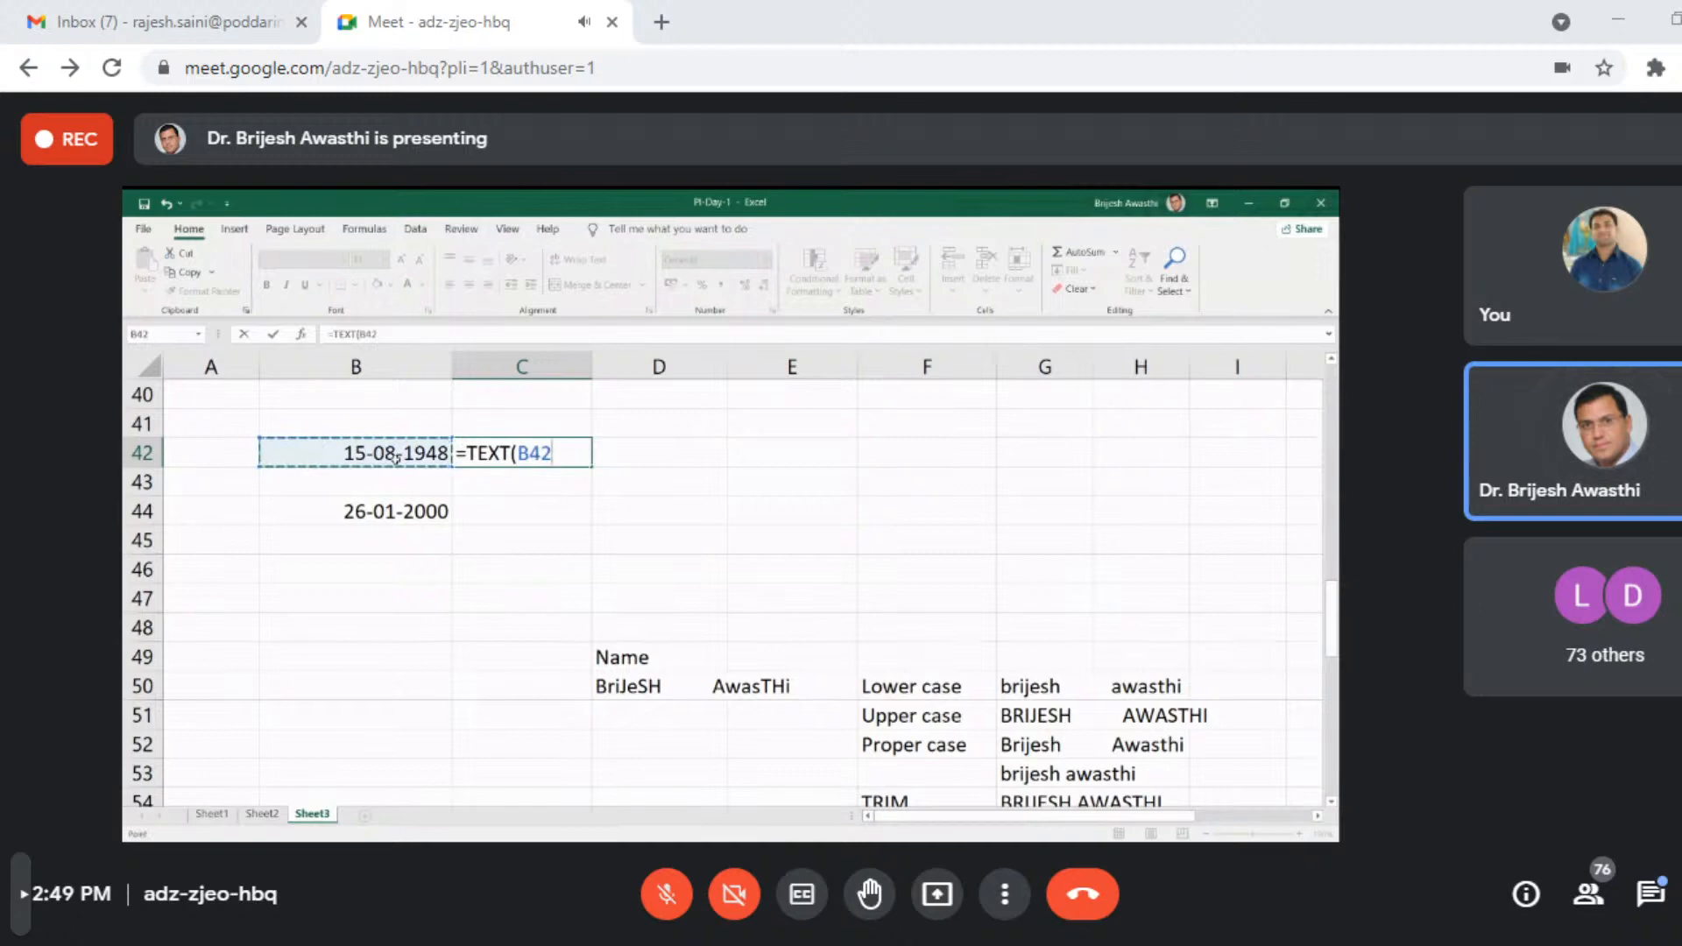
type(",")
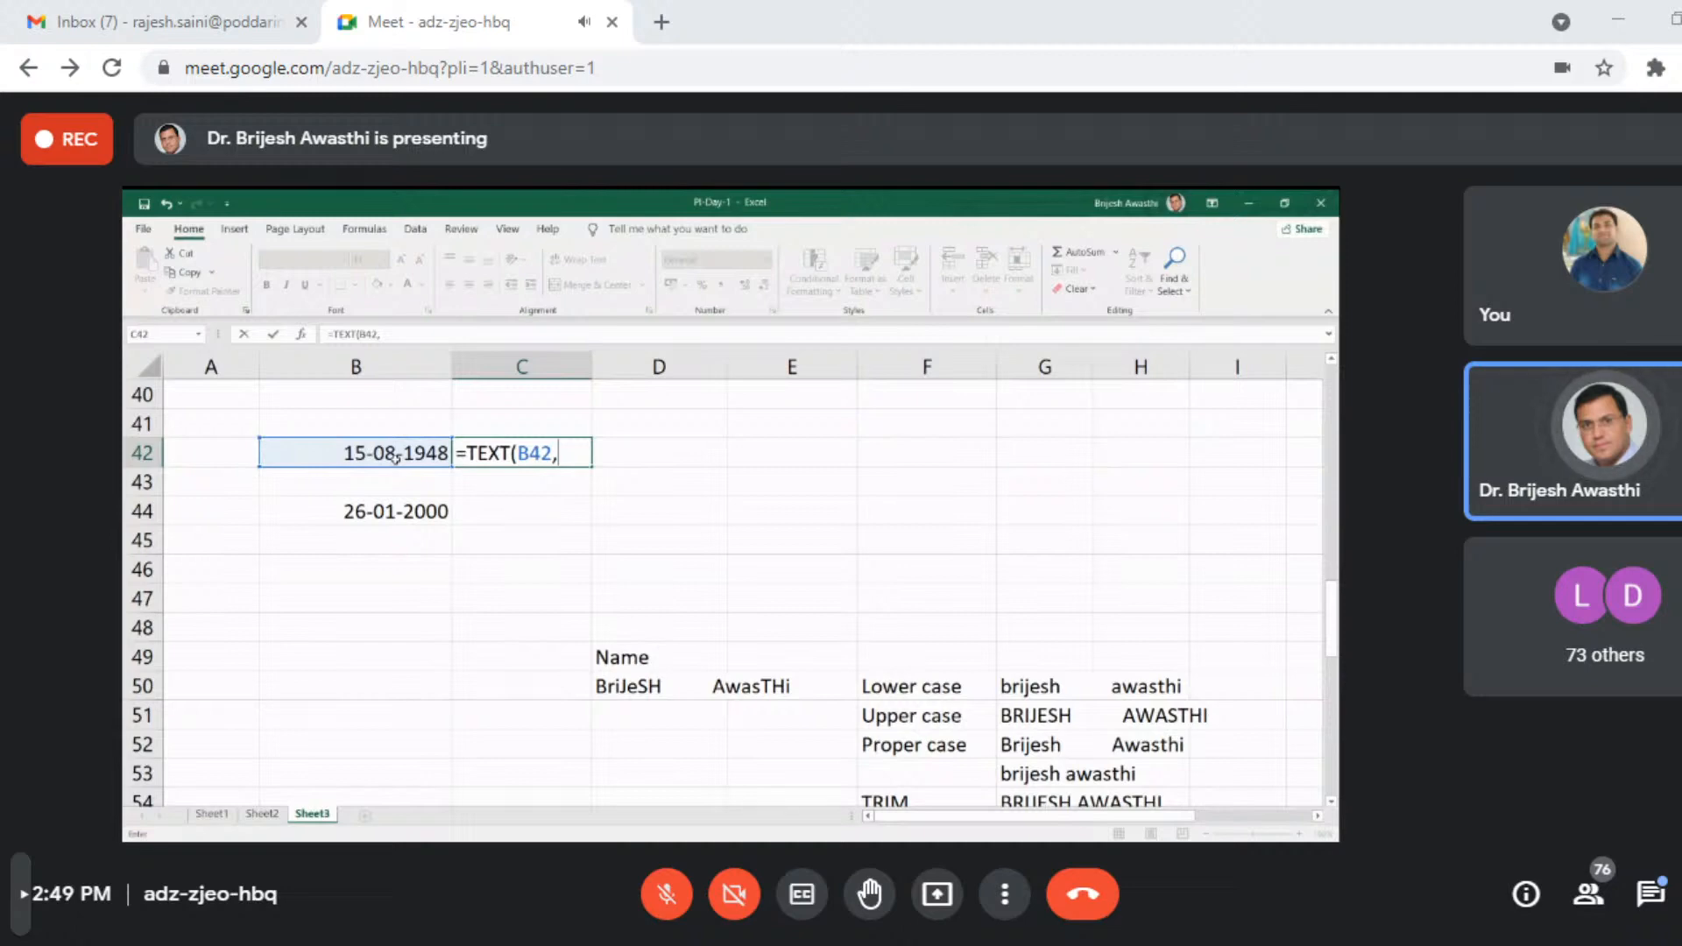
type("\"DDD\"")
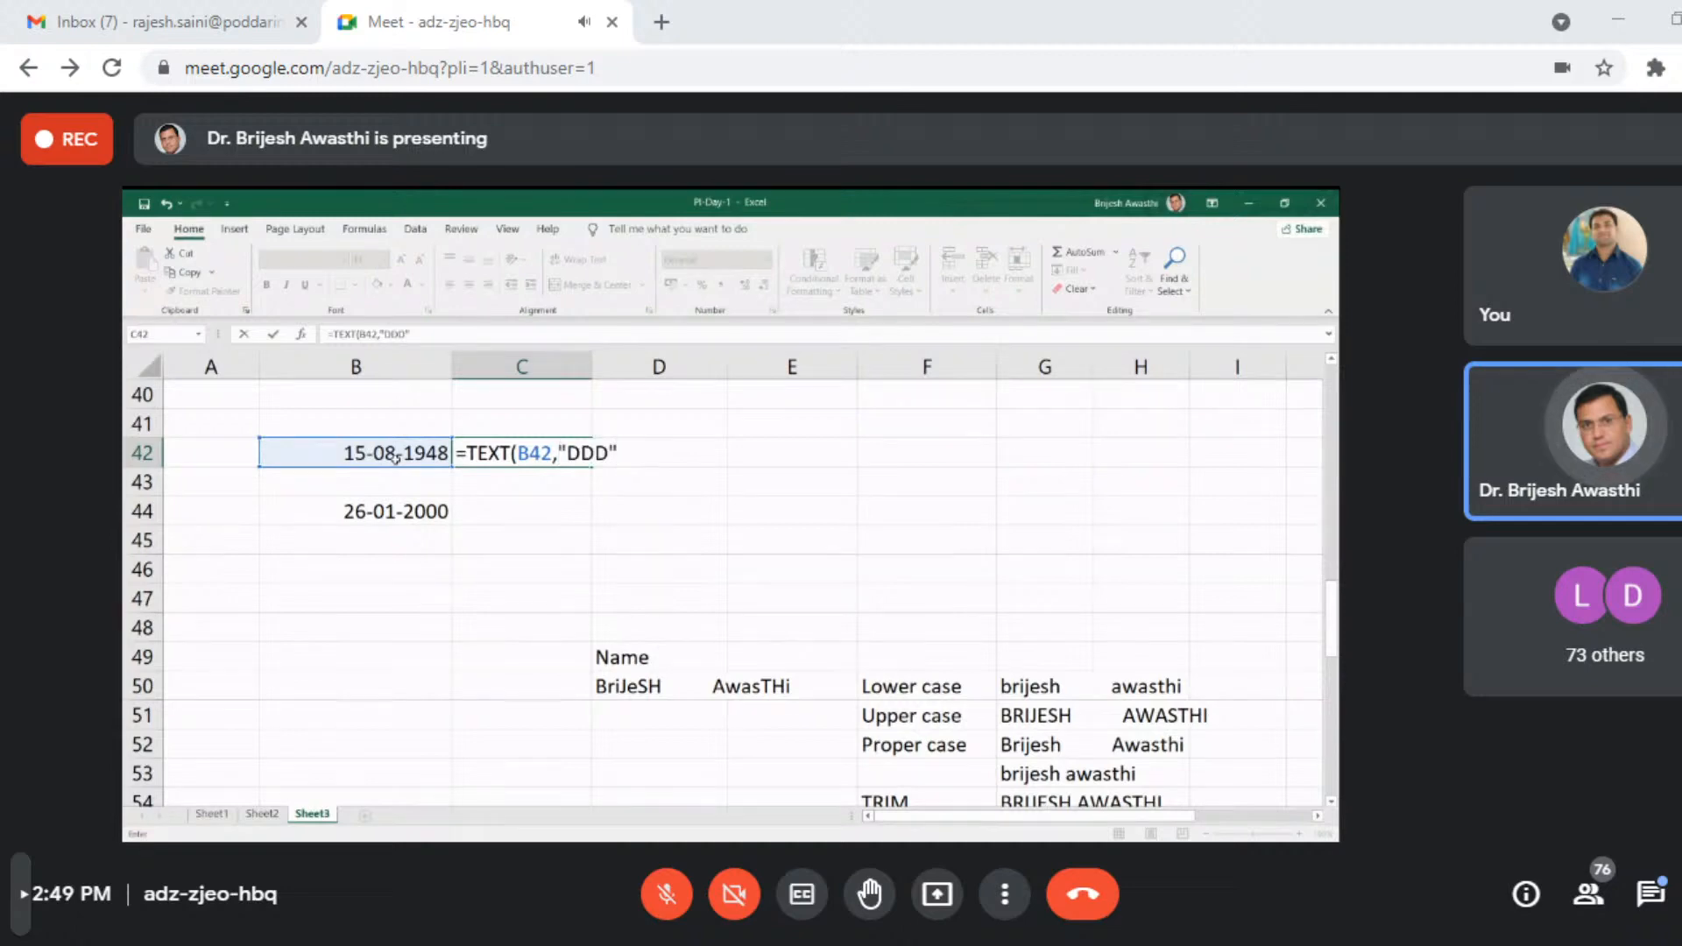
key("Return")
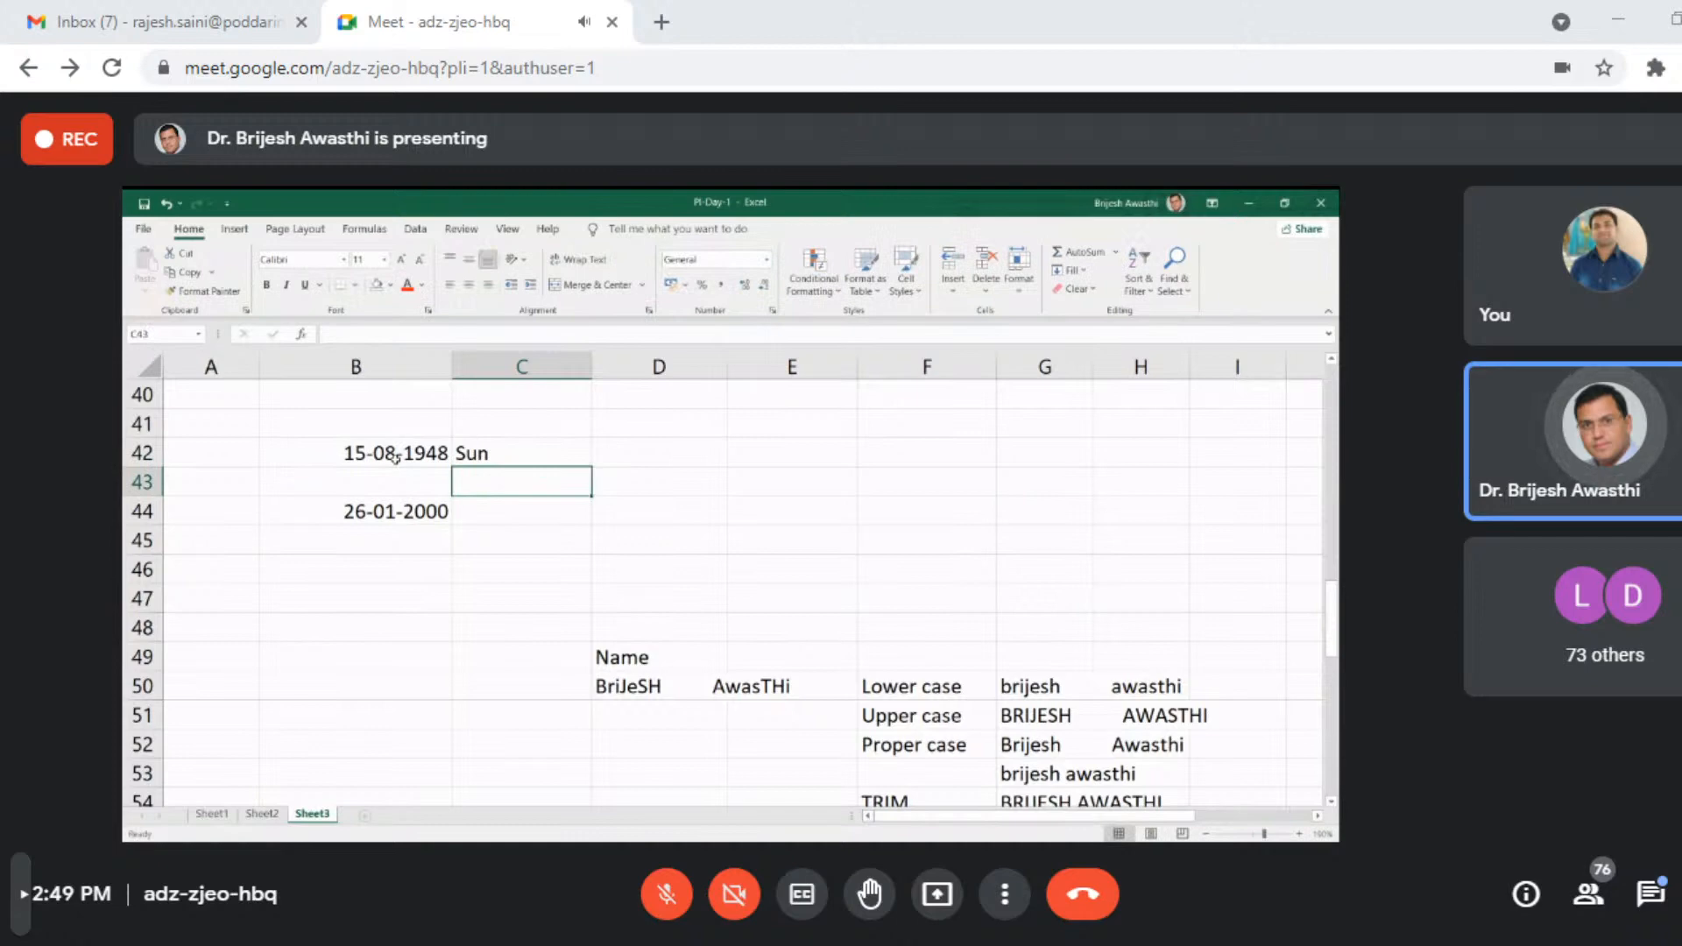
- Enter a TEXT formula in C44 that returns the weekday of the date in B44 using the format "DDD"
left_click(499, 510)
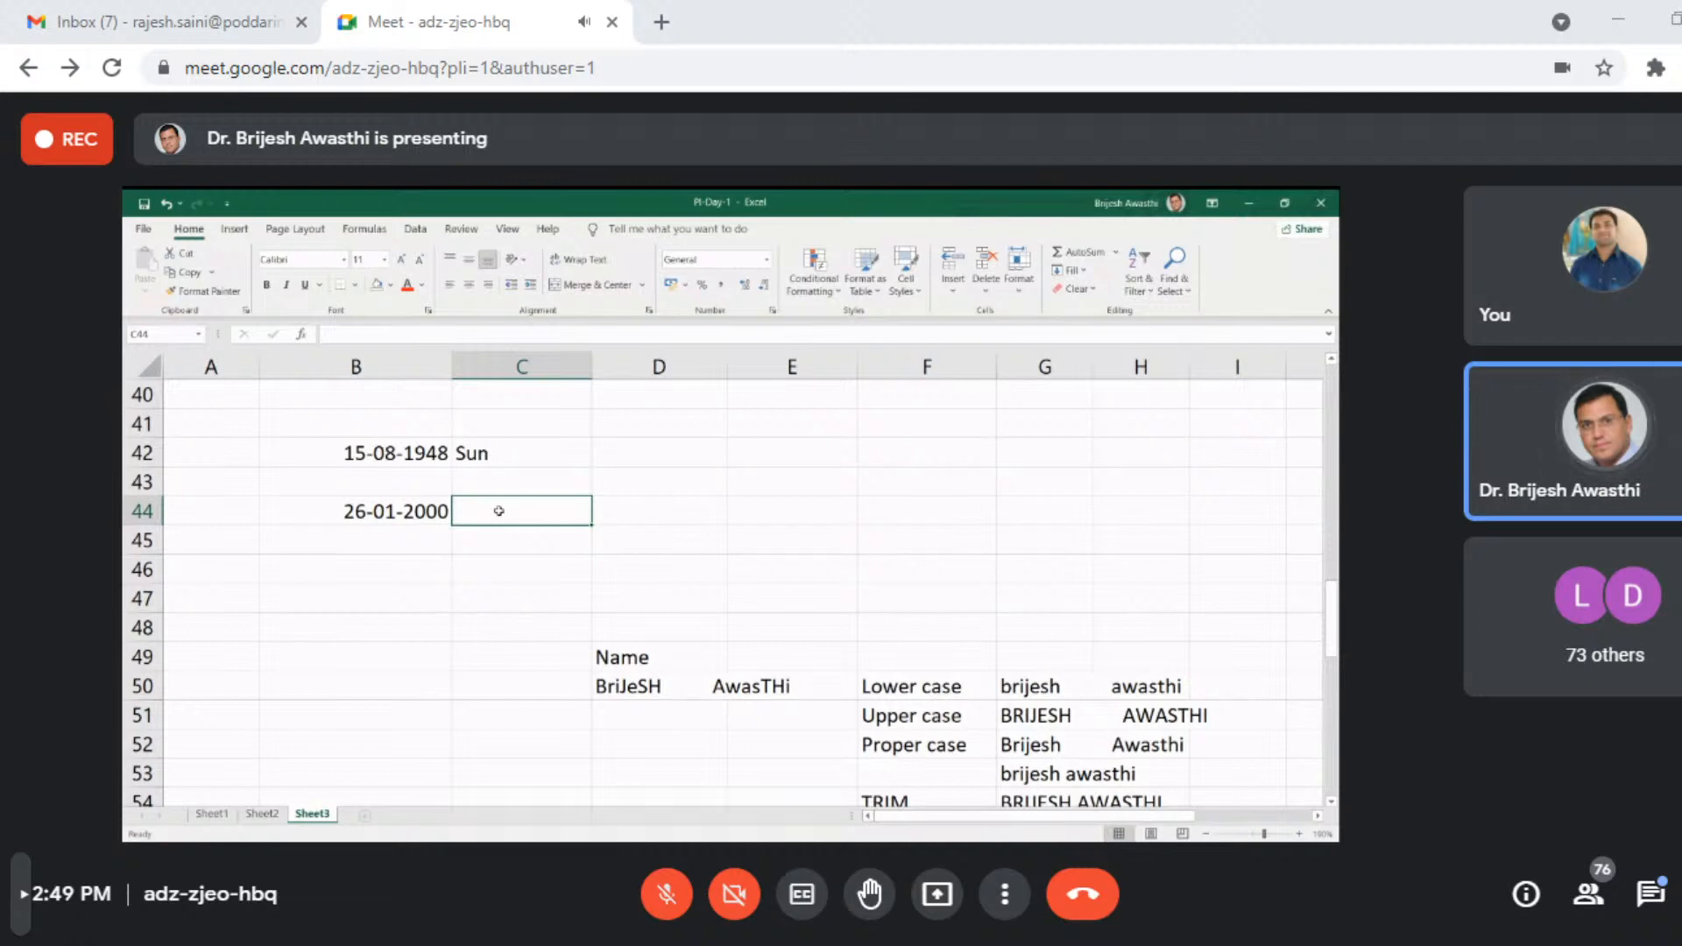
type("=")
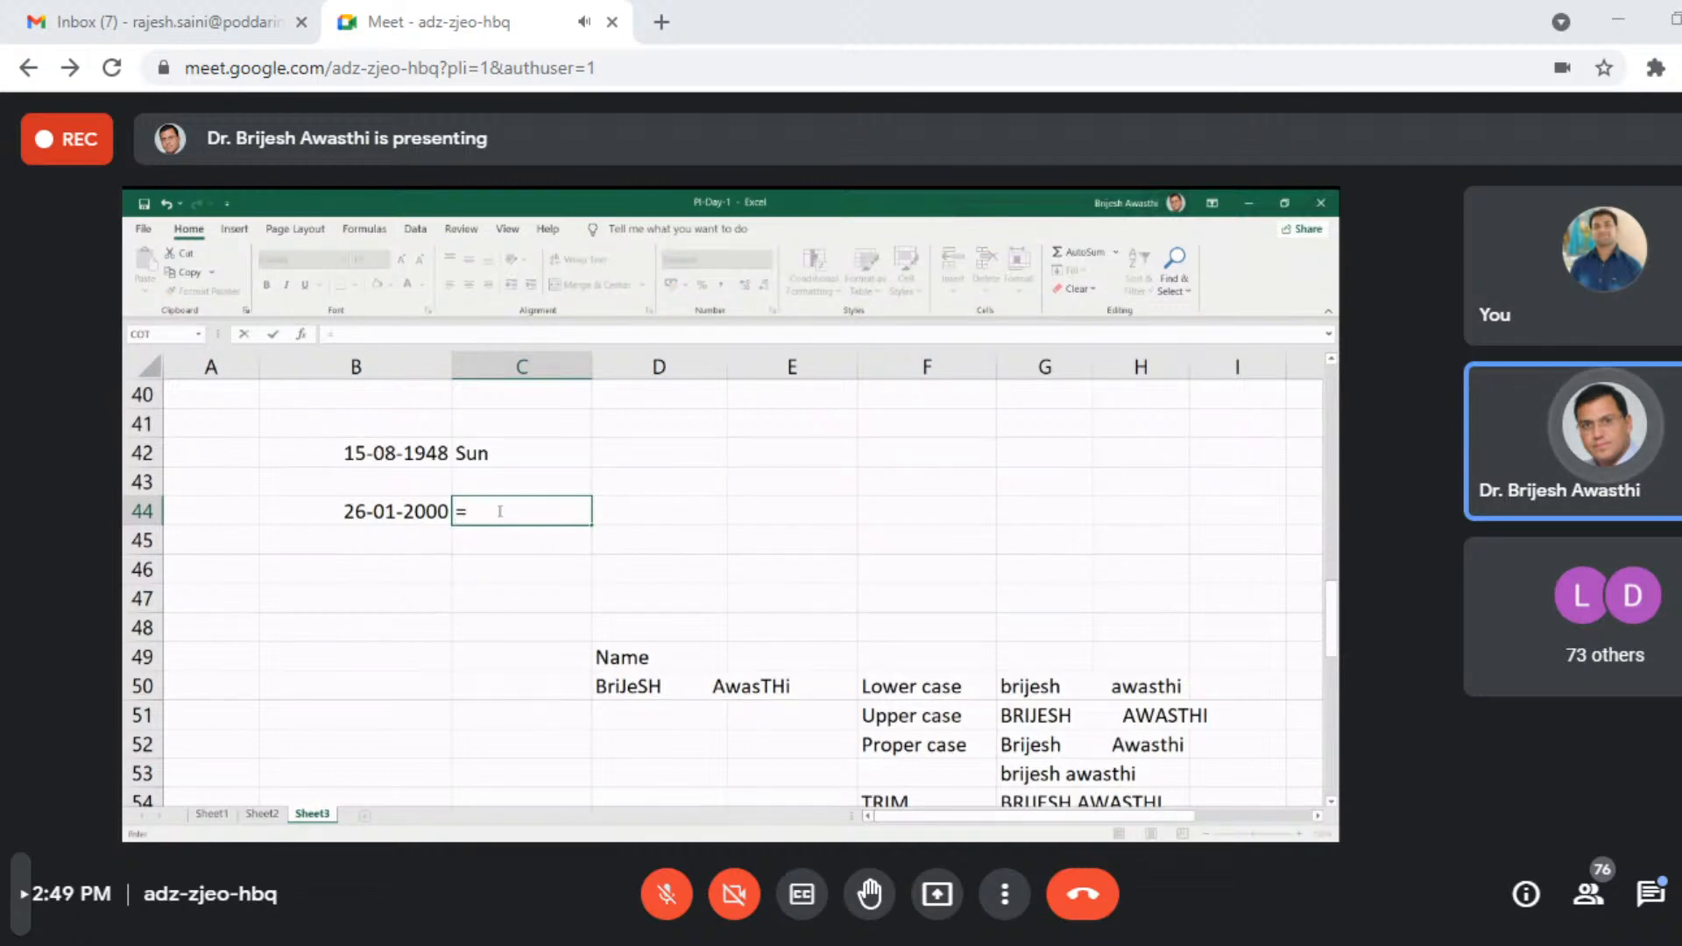
type("text")
key("Tab")
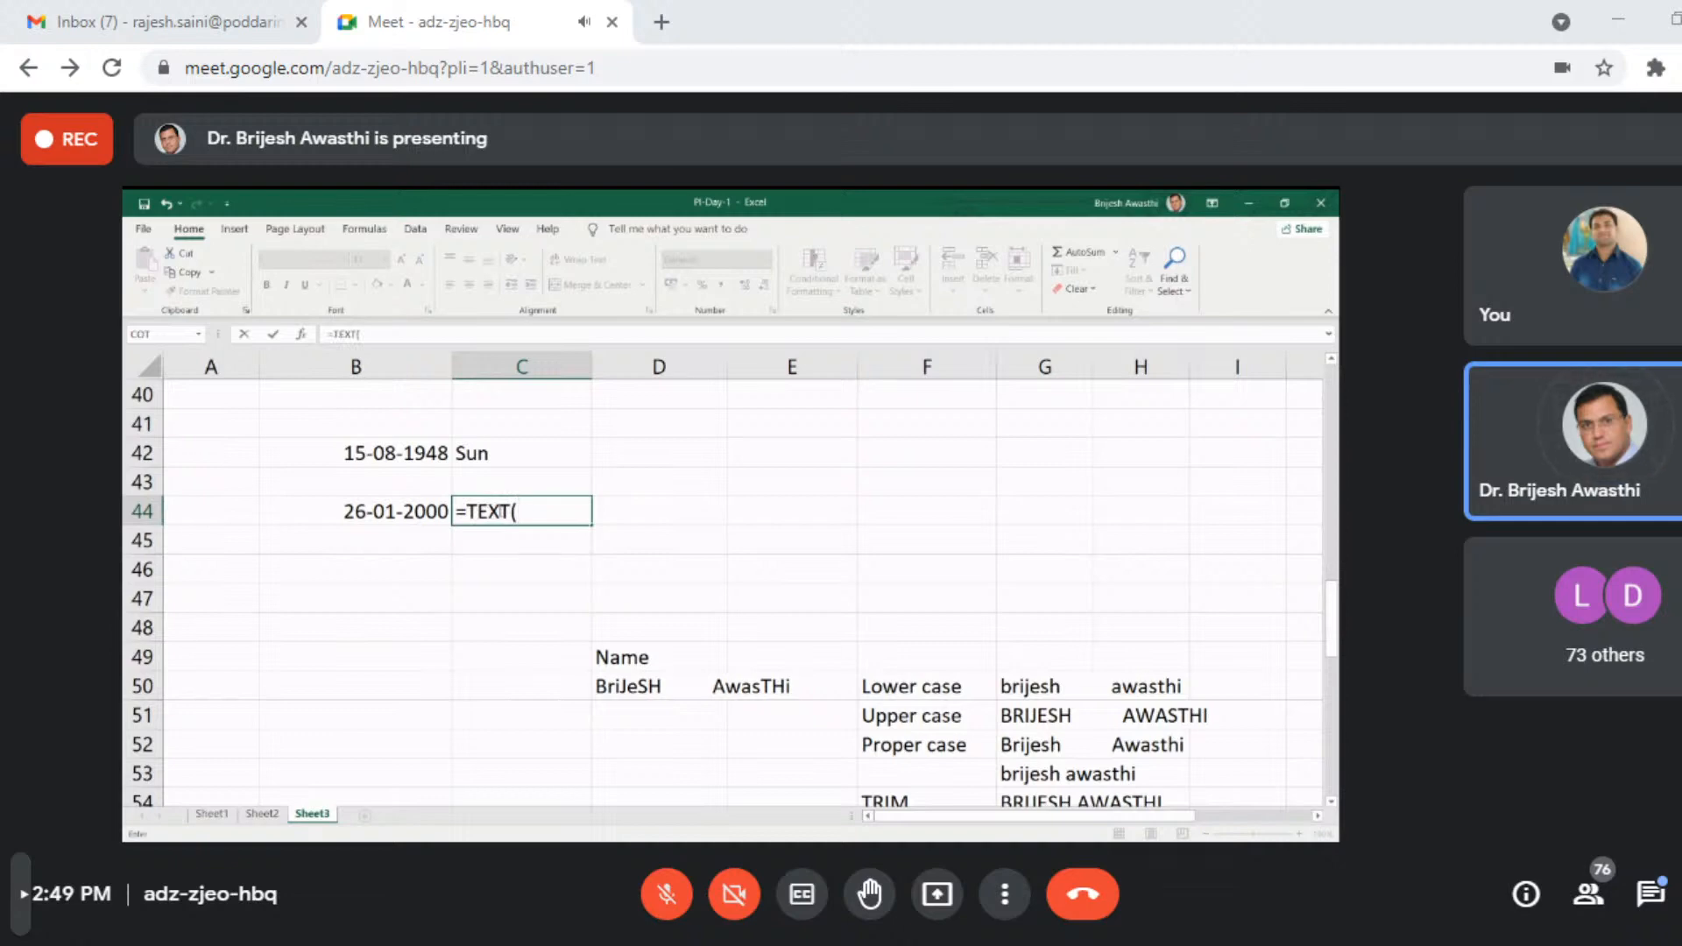
left_click(347, 508)
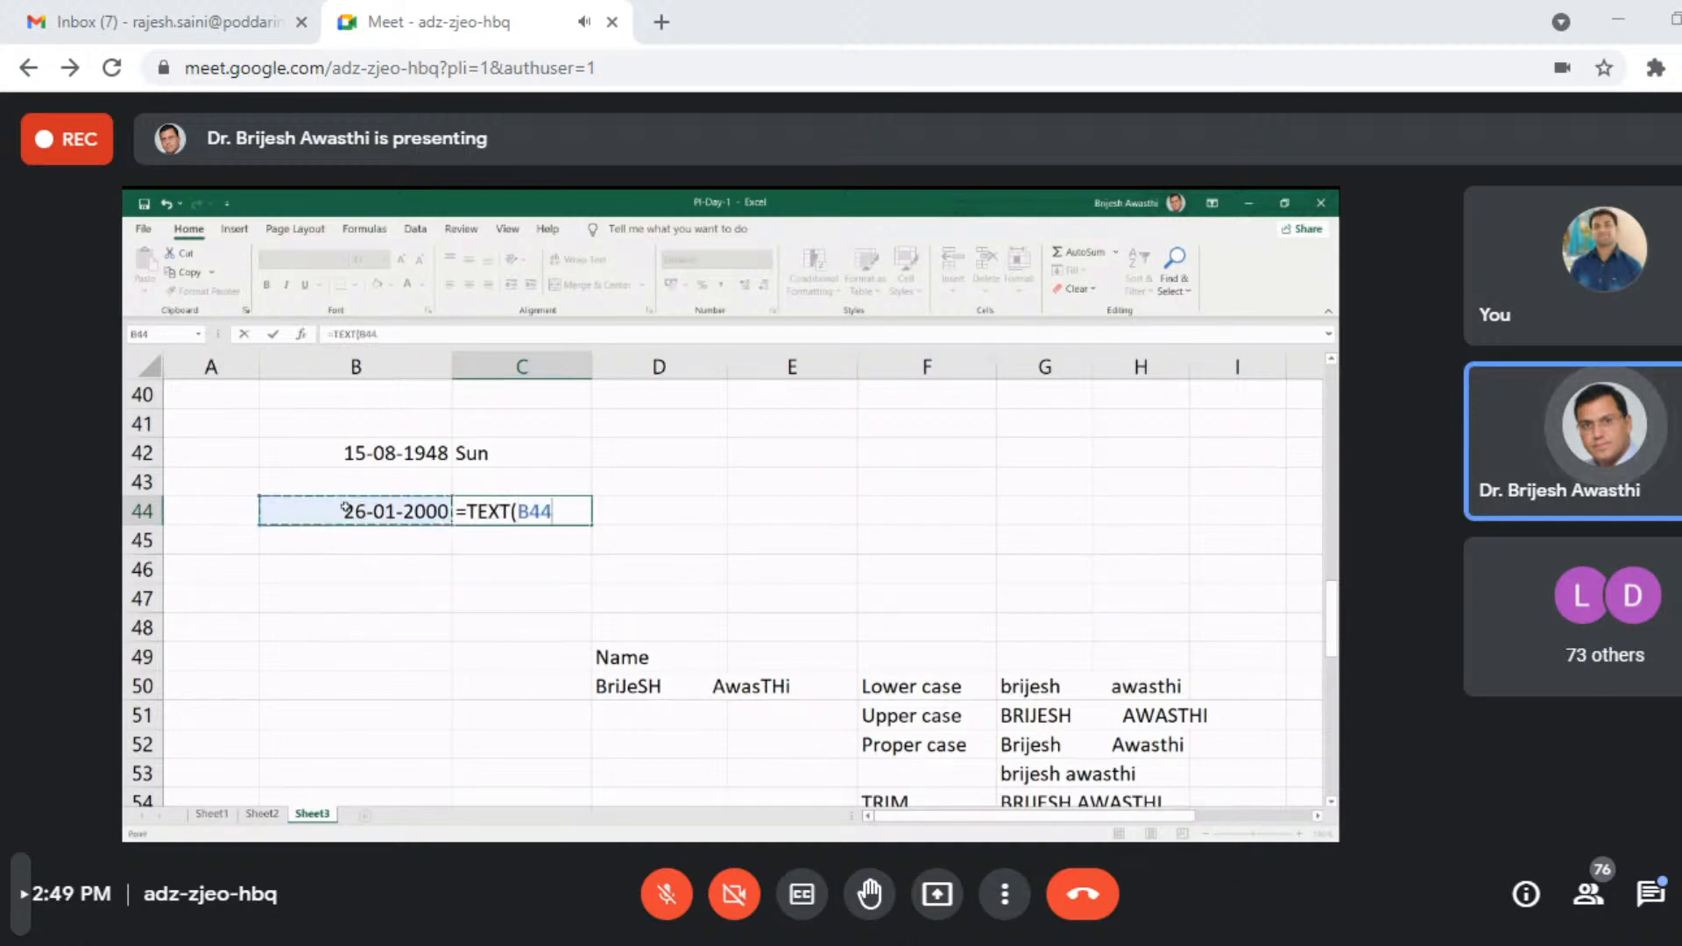
type(",\"DDD")
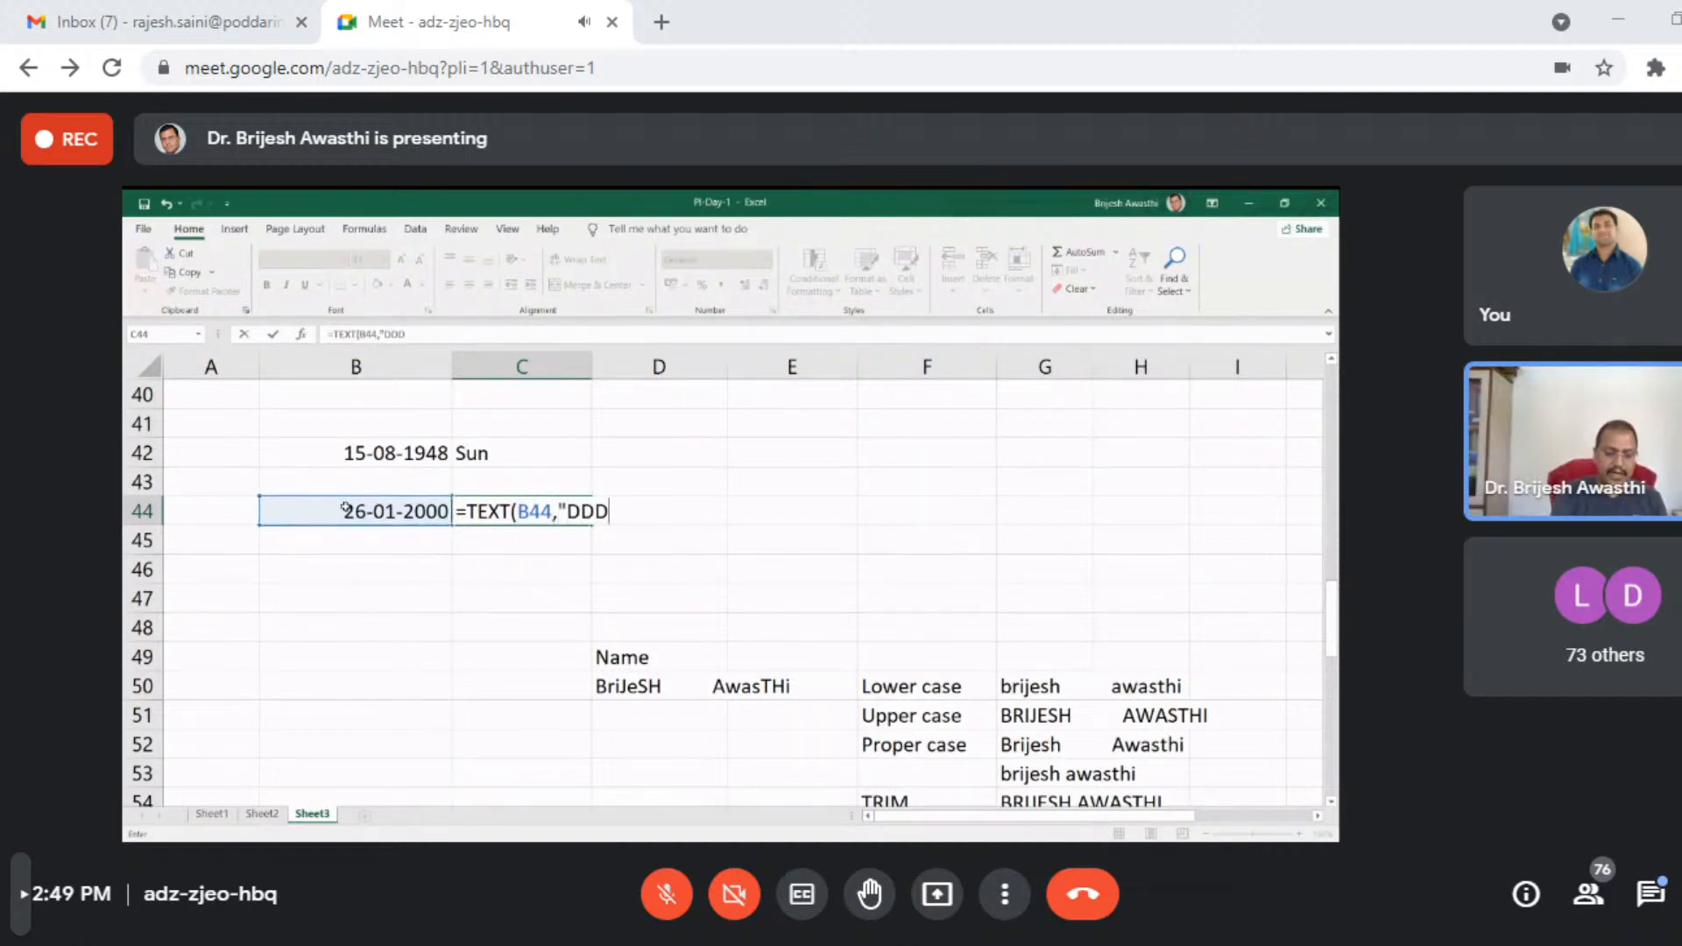
type("\"")
key("Return")
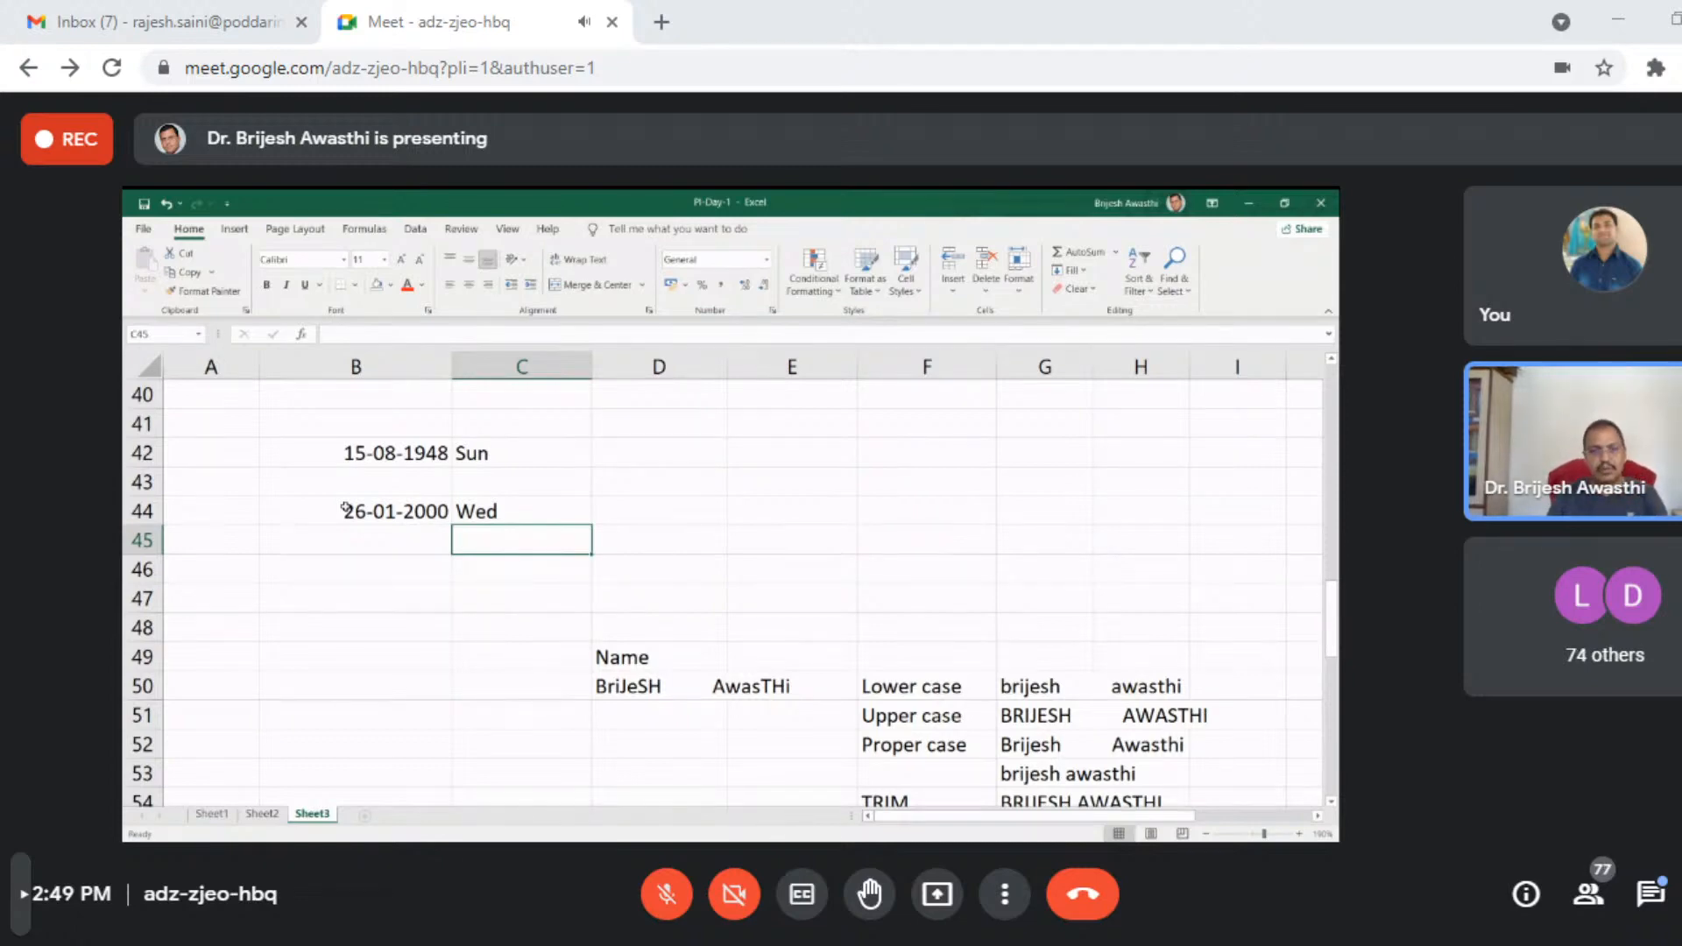
- Enter the date 24-08-2021 in cell B46
left_click(341, 564)
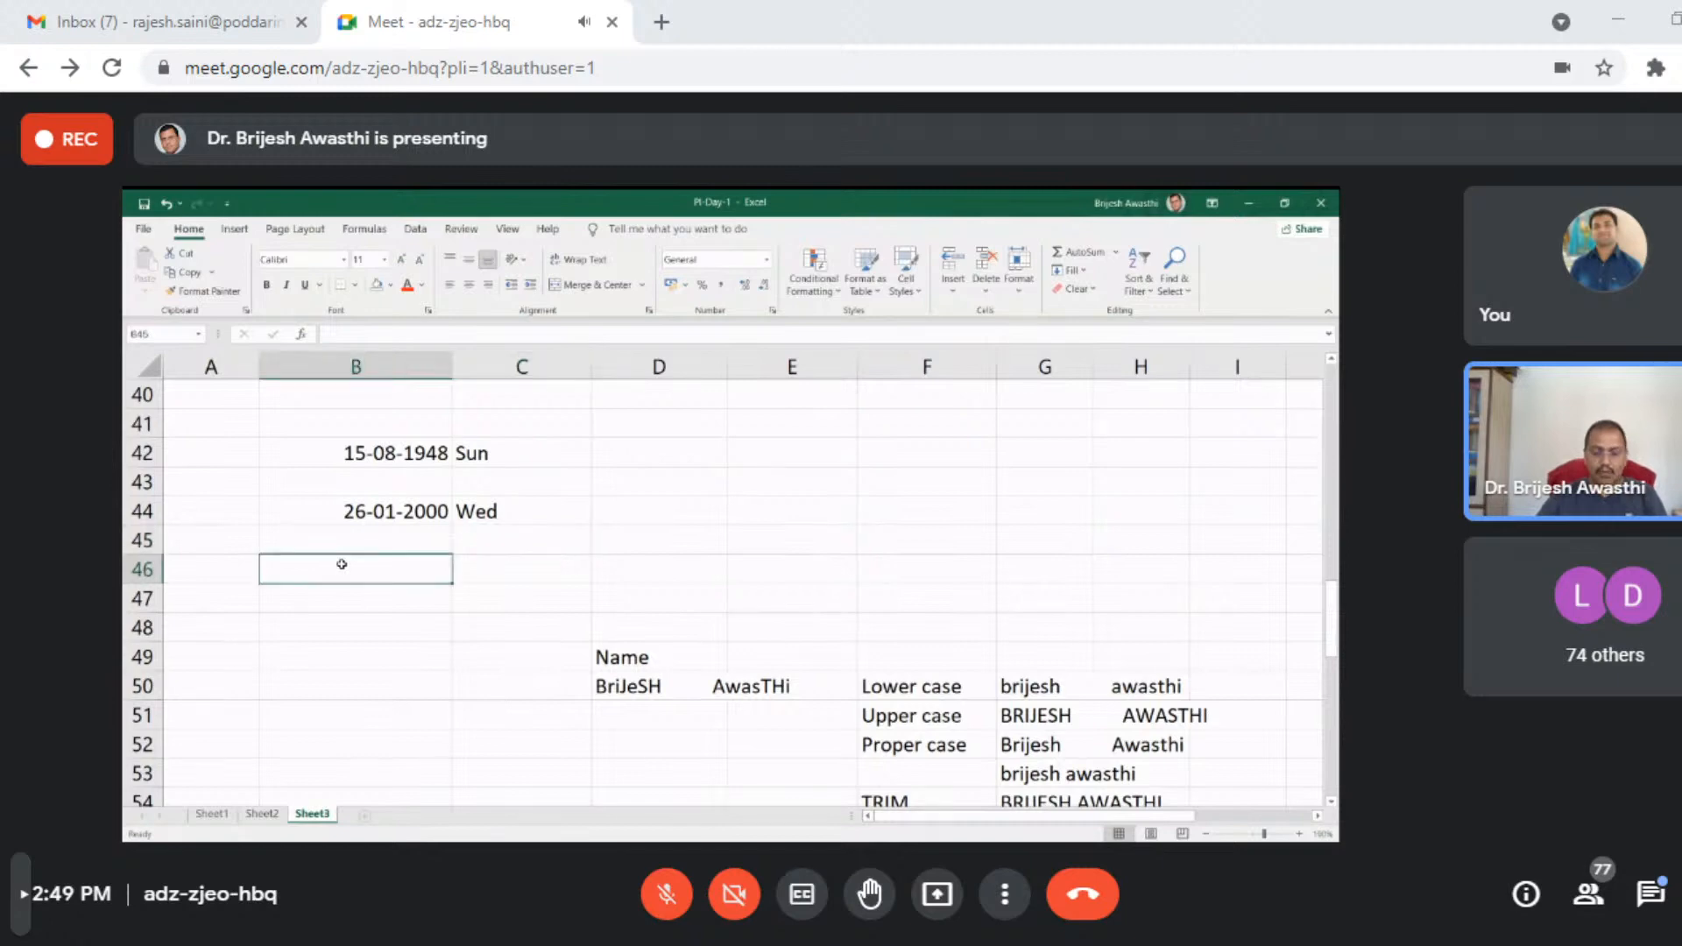
type("24-")
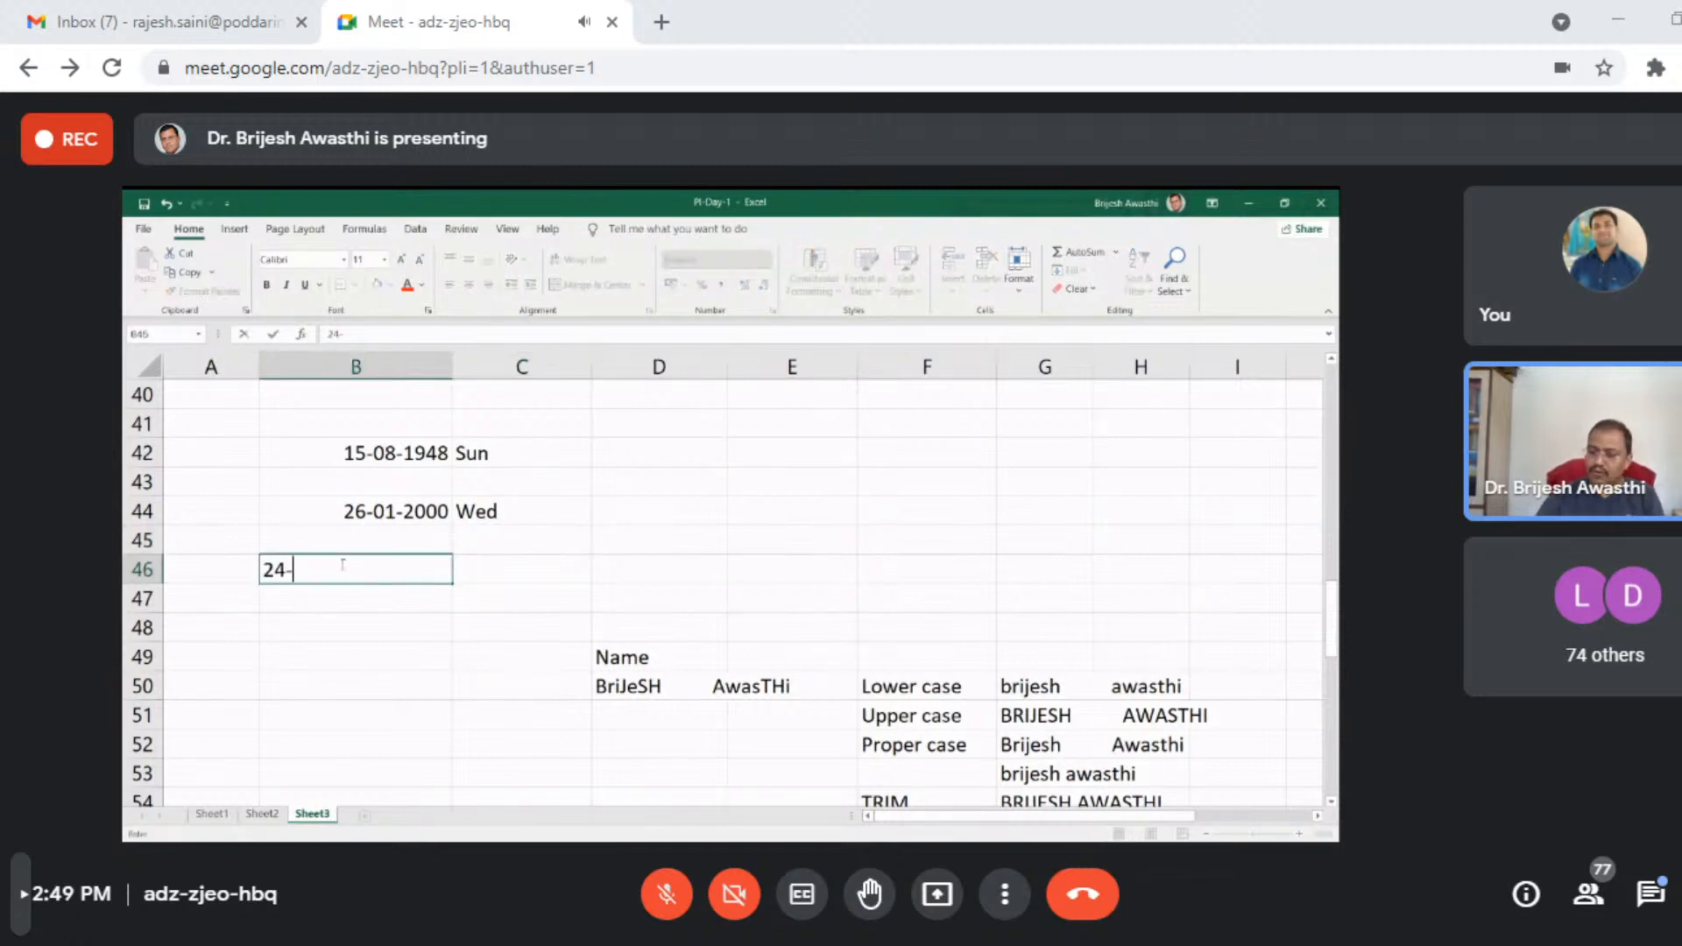
type("08-")
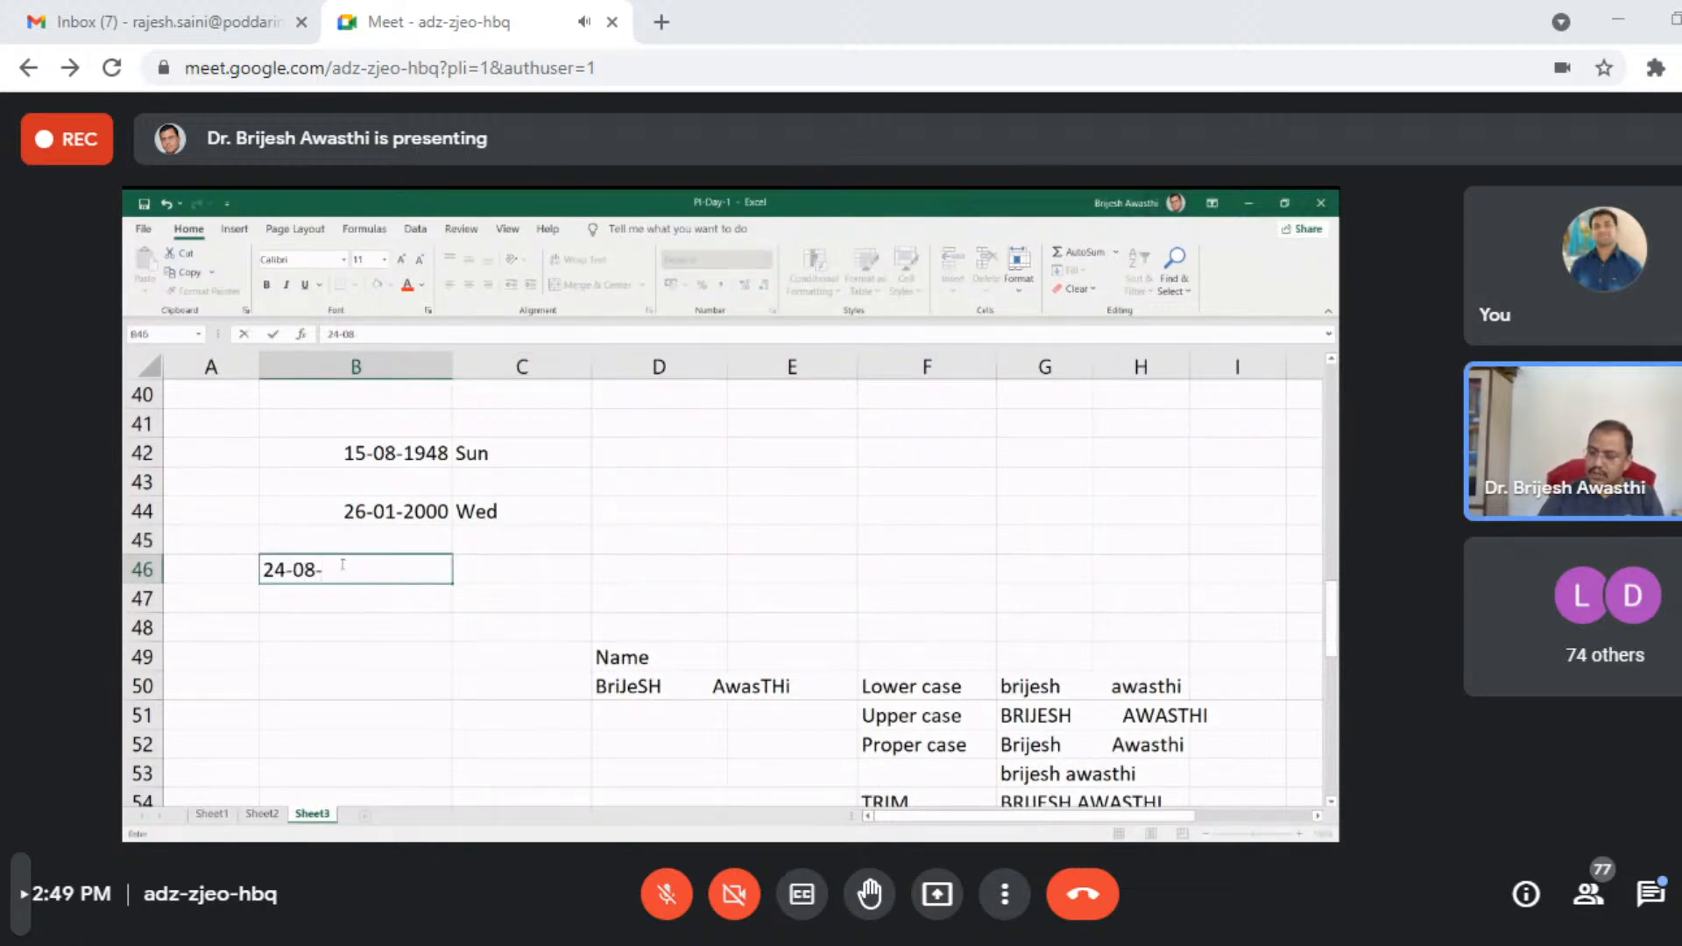
type("2021")
key("Return")
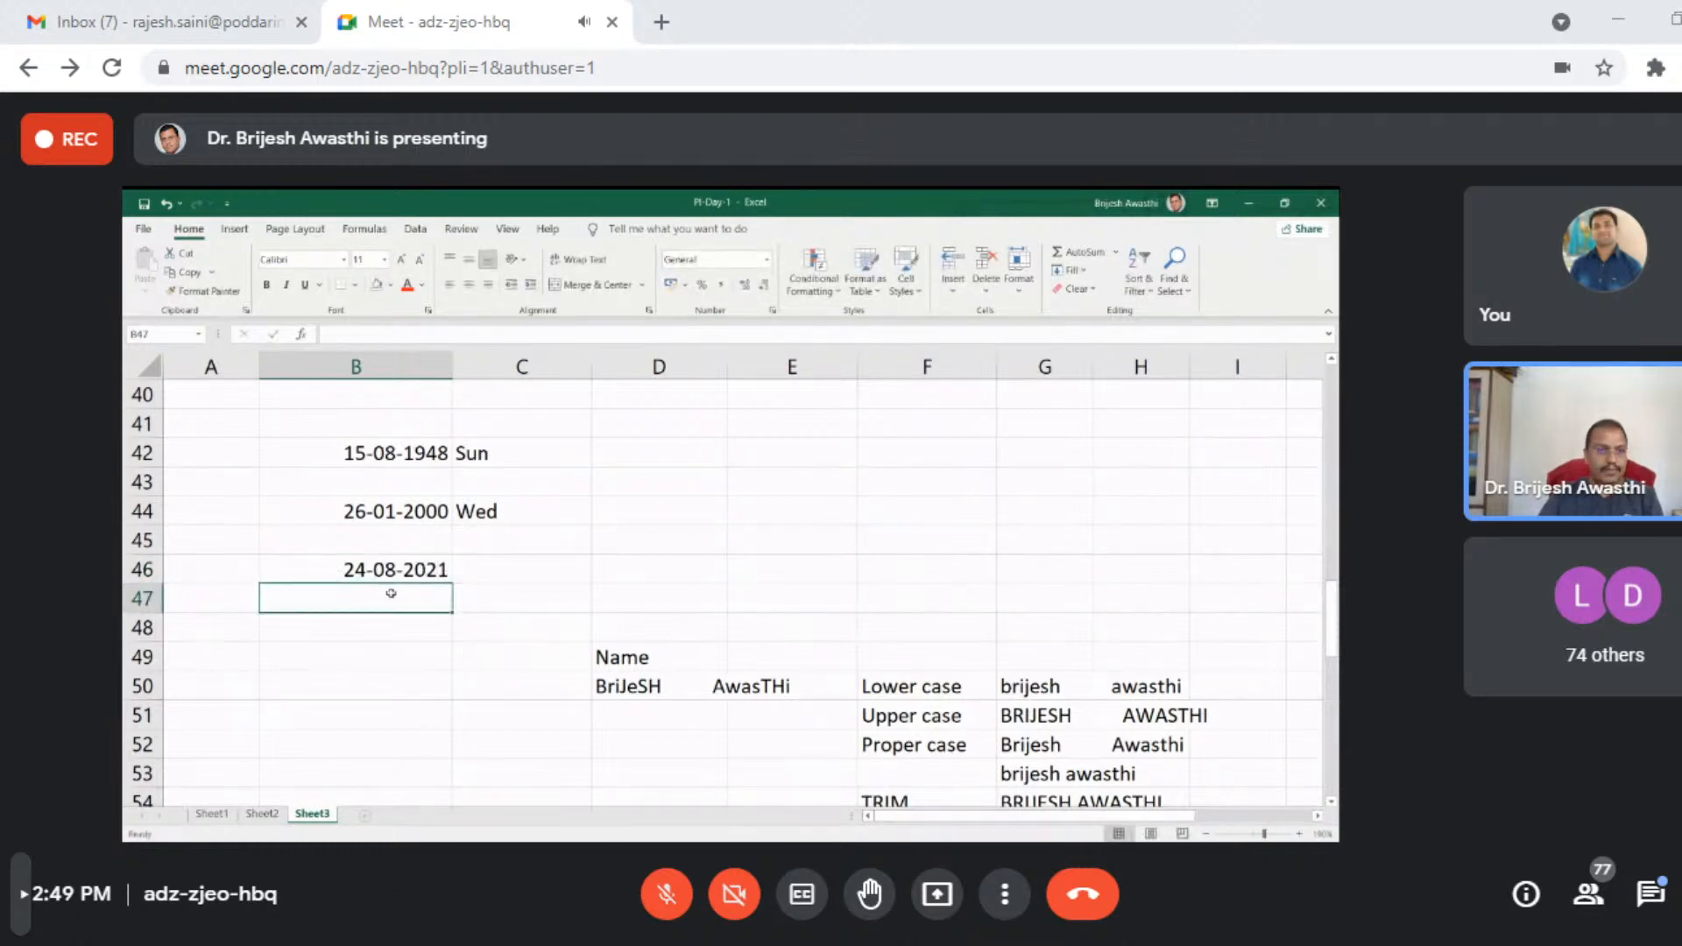
- Enter a TEXT formula in C46 that returns the weekday of the date in B46 using the format "DDD"
left_click(565, 563)
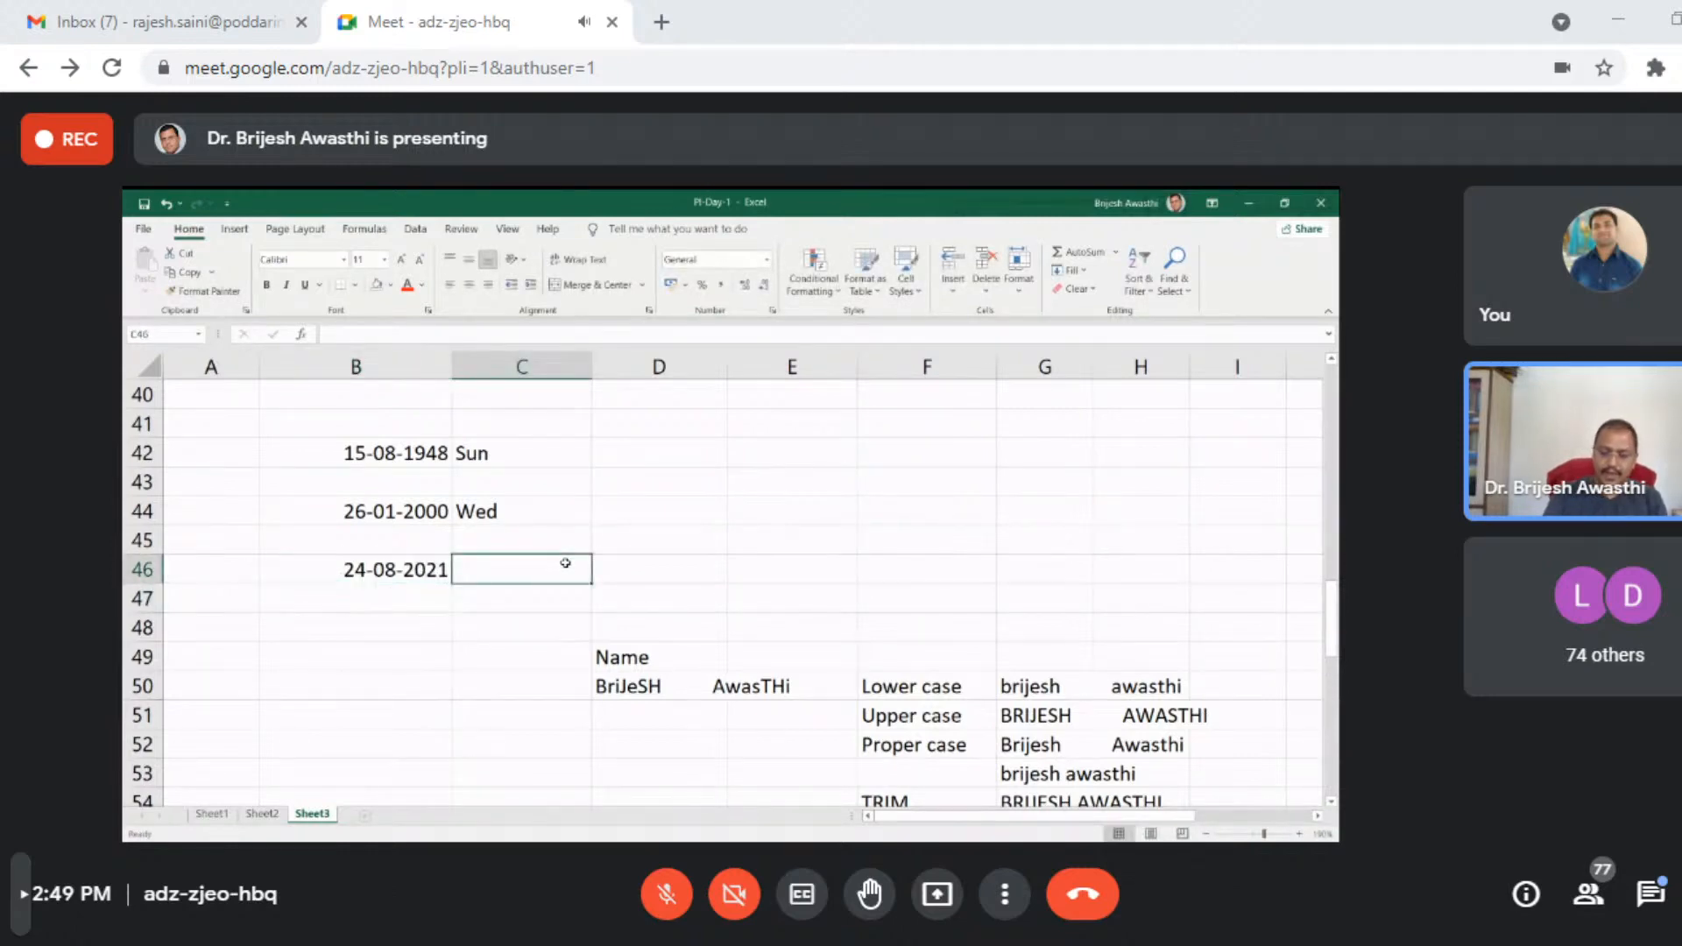
type("=tex")
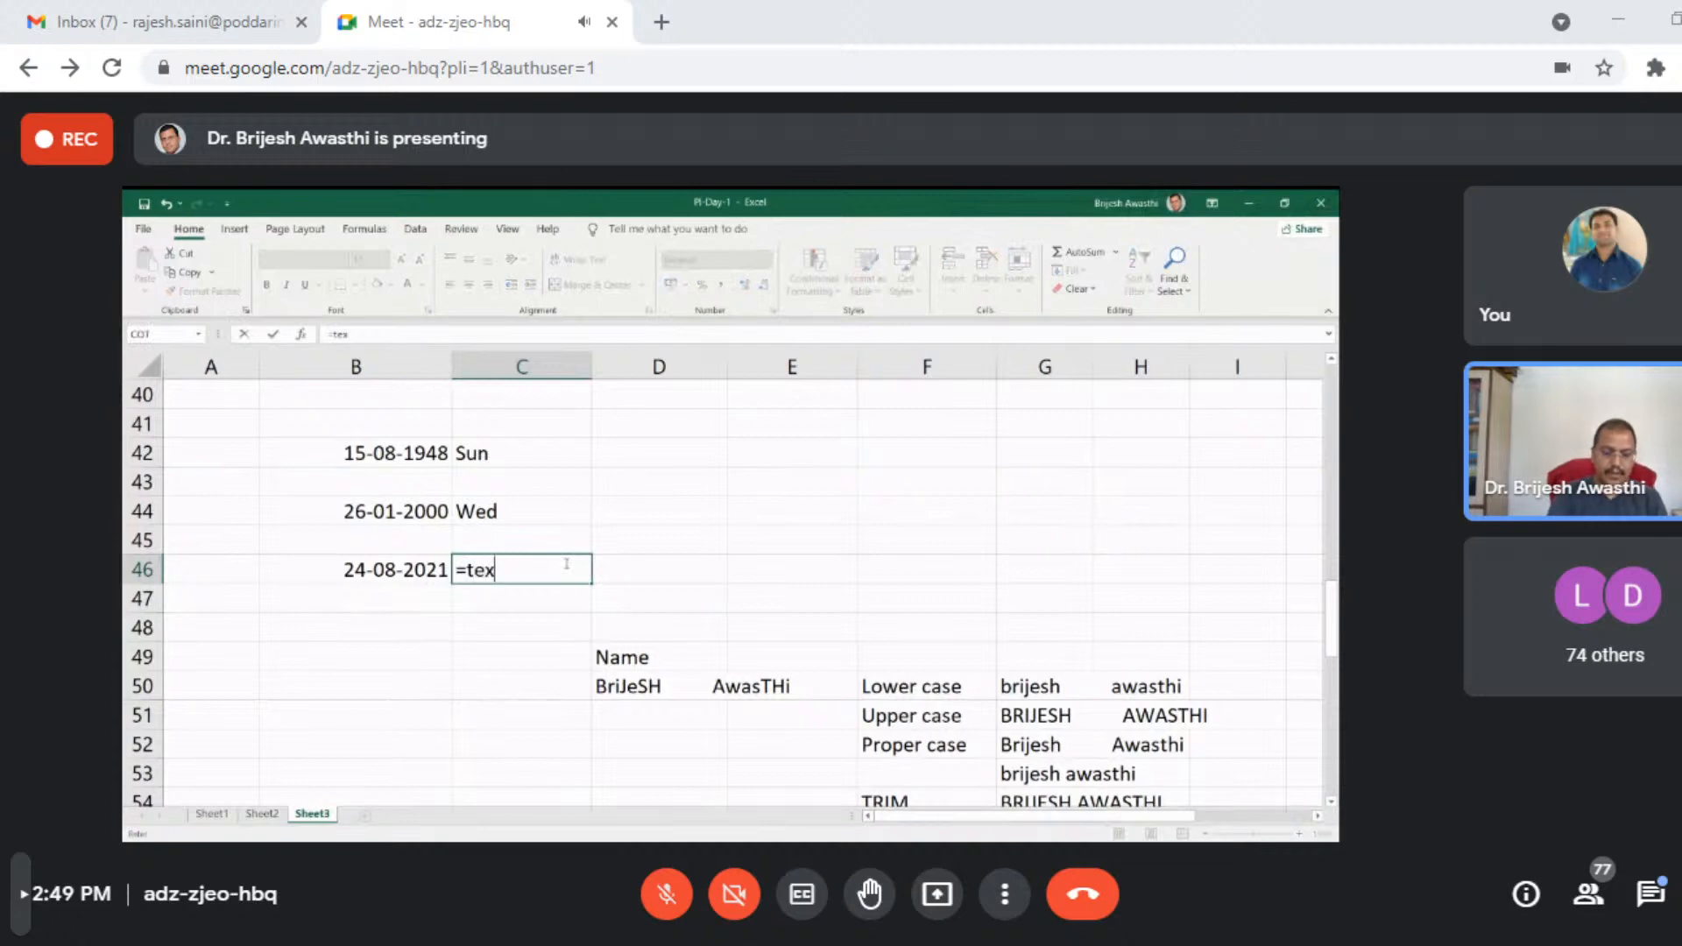
key("Tab")
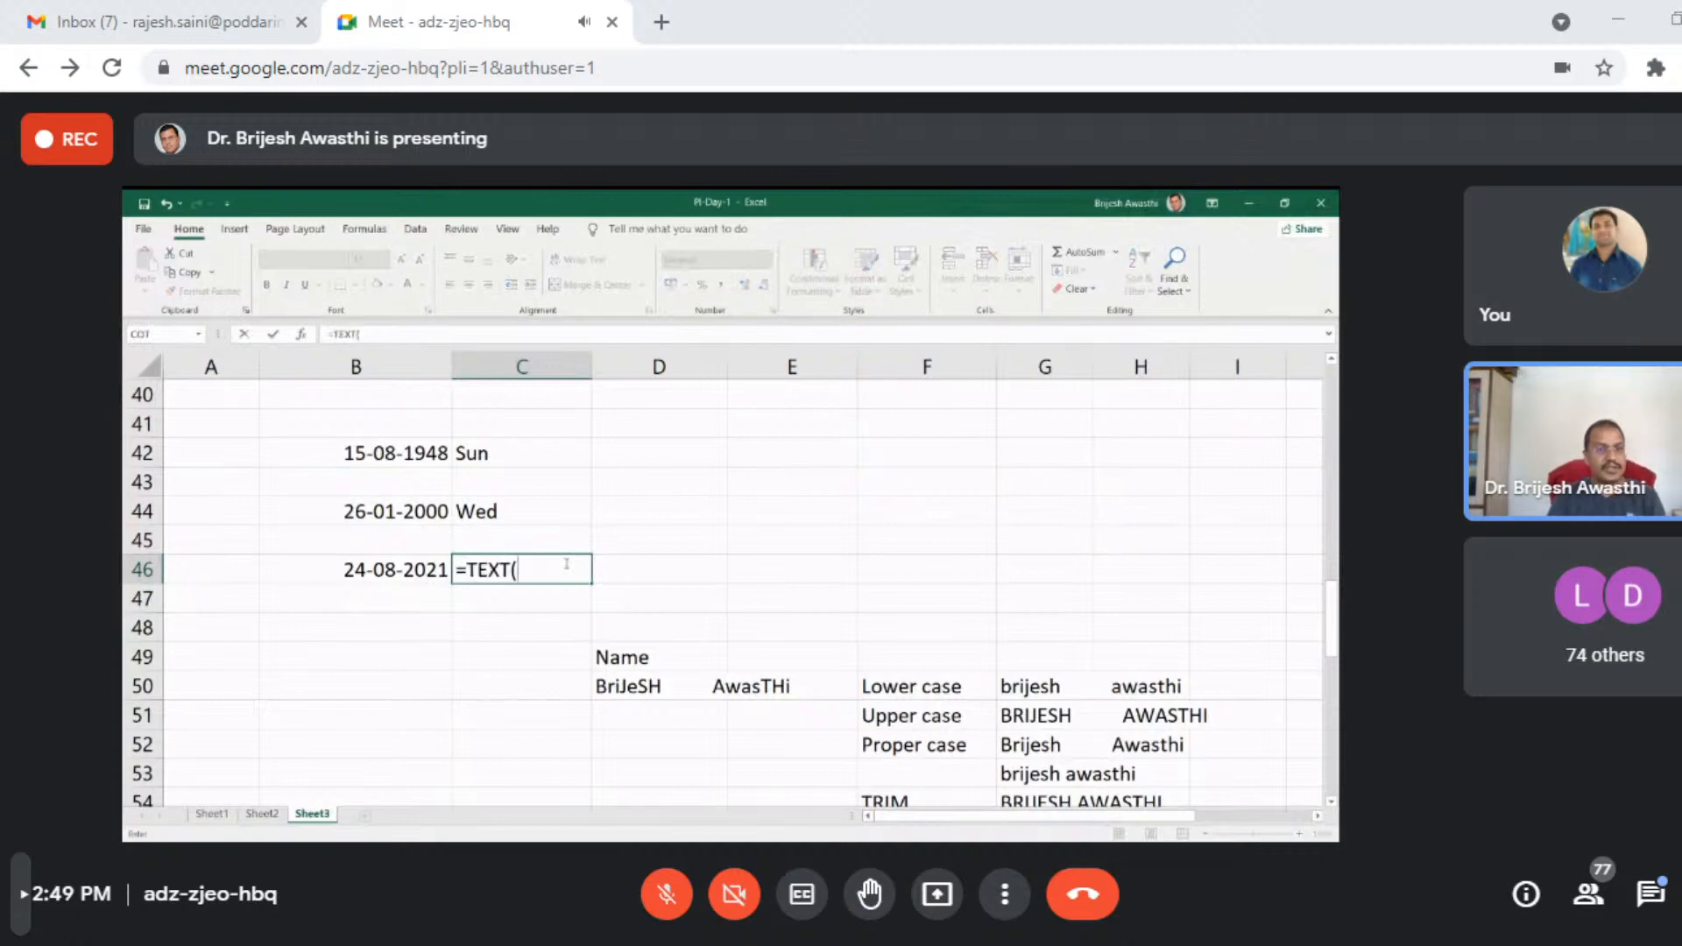
left_click(406, 565)
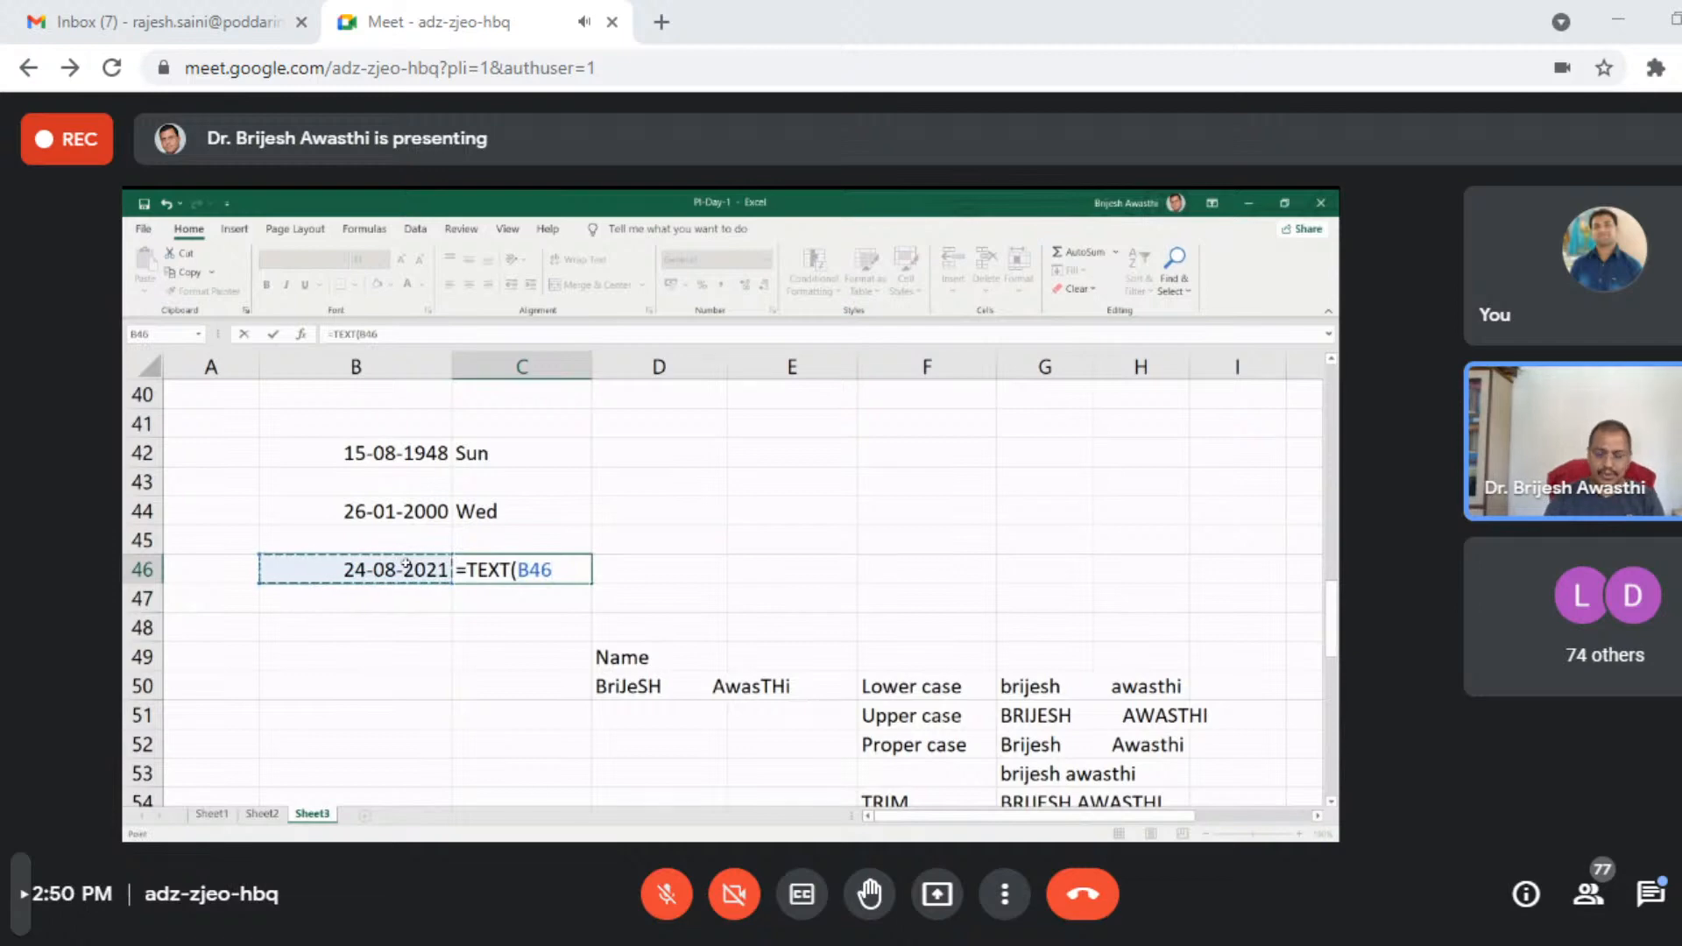
type(",")
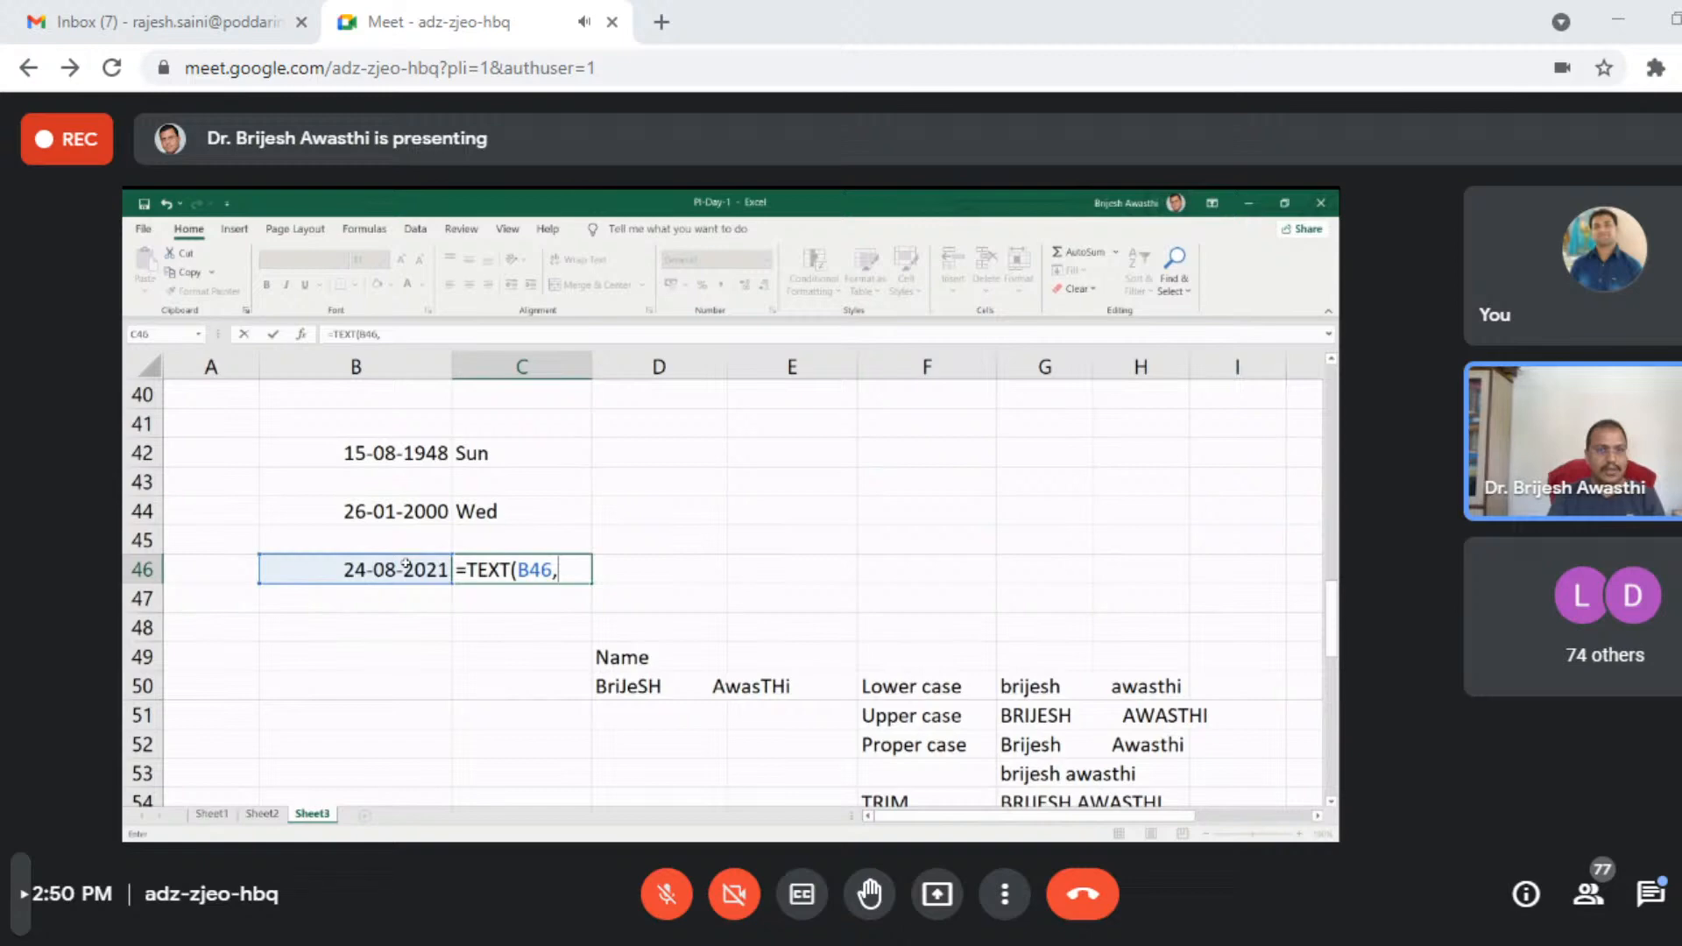
type("\"DDD")
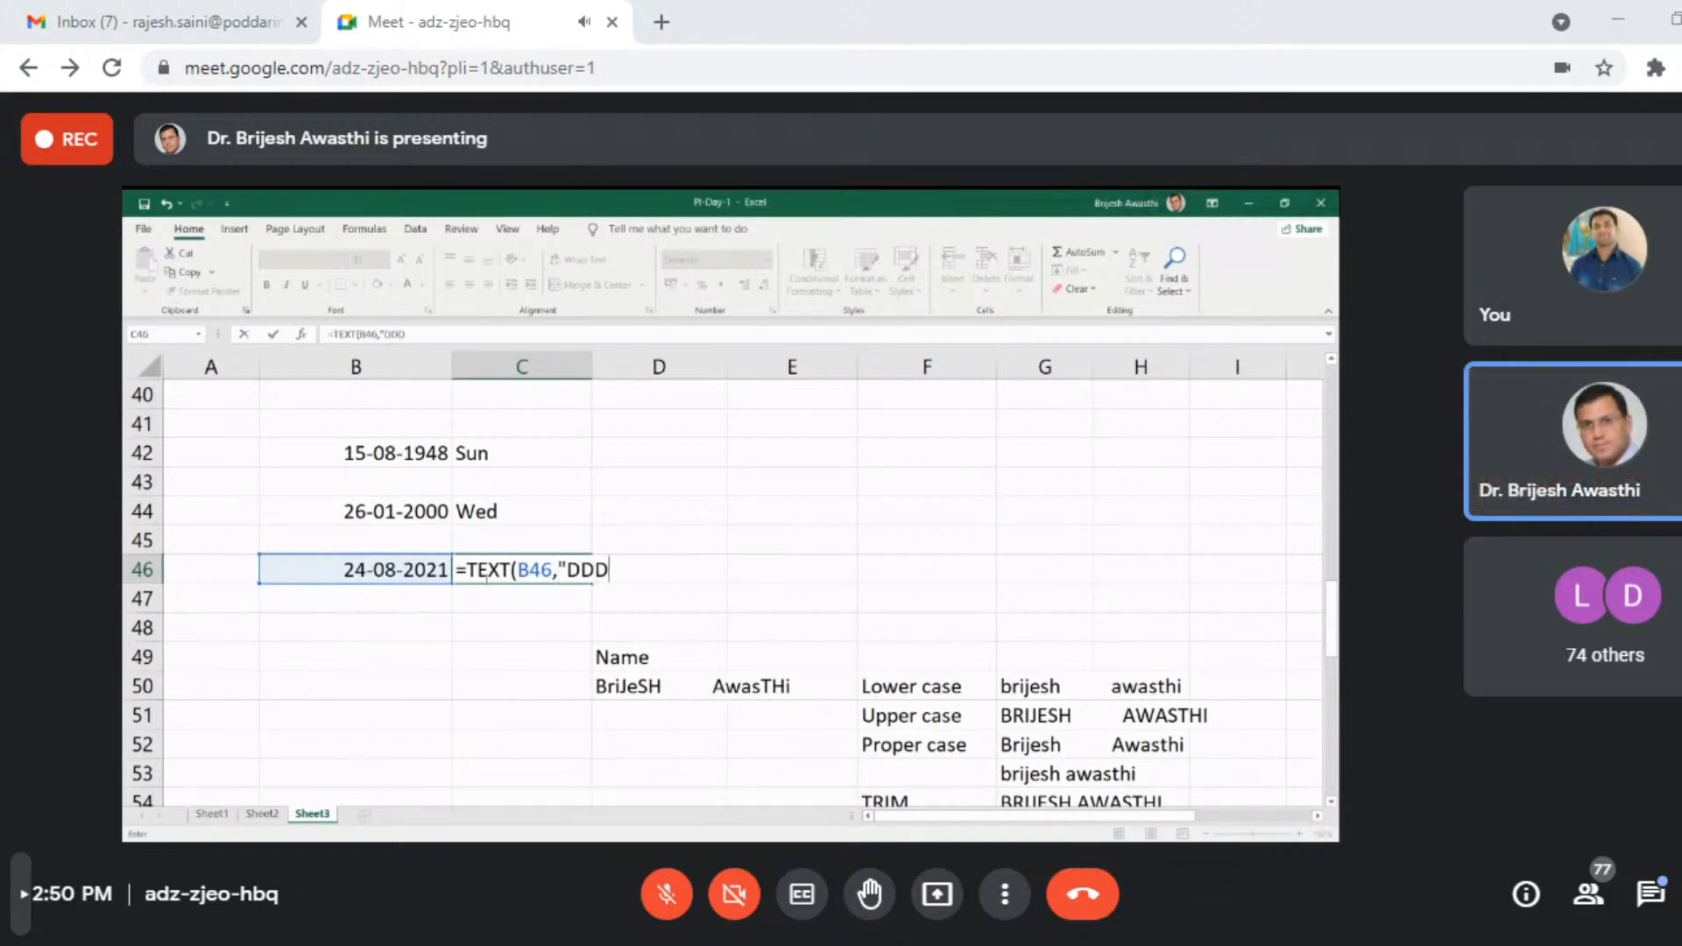
type("\")")
key("Return")
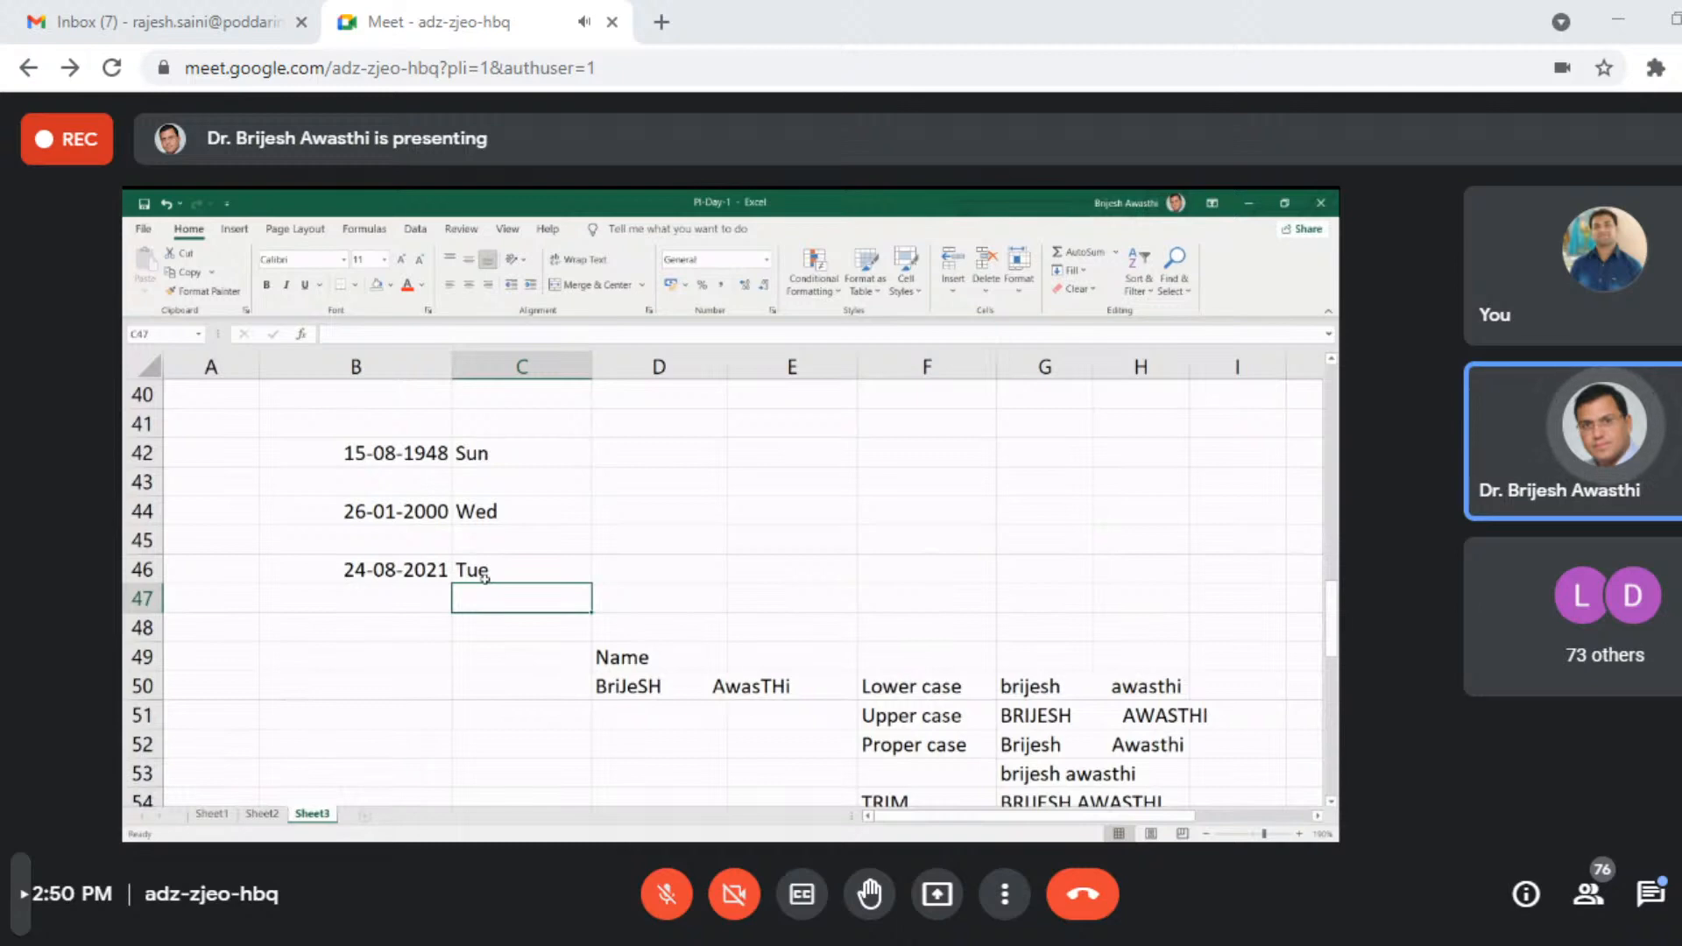
left_click(821, 463)
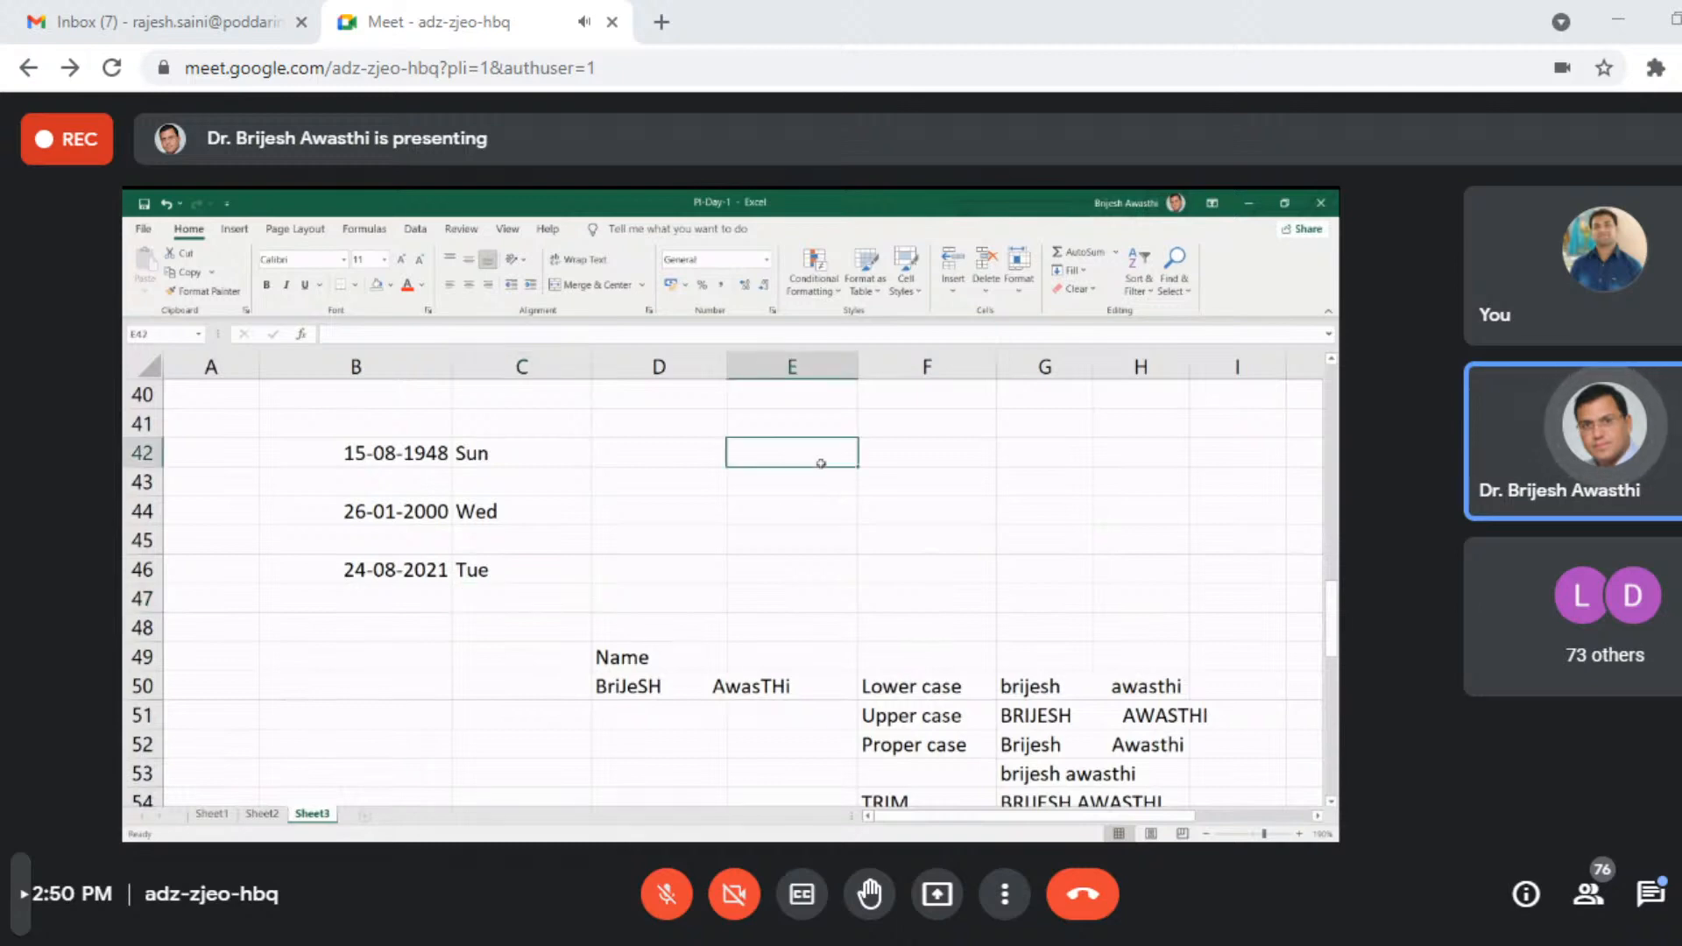
- Enter the dates 25-11-2021, 26-11-2021 and 27-11-2021 in cells E42, E43 and E44
type("25")
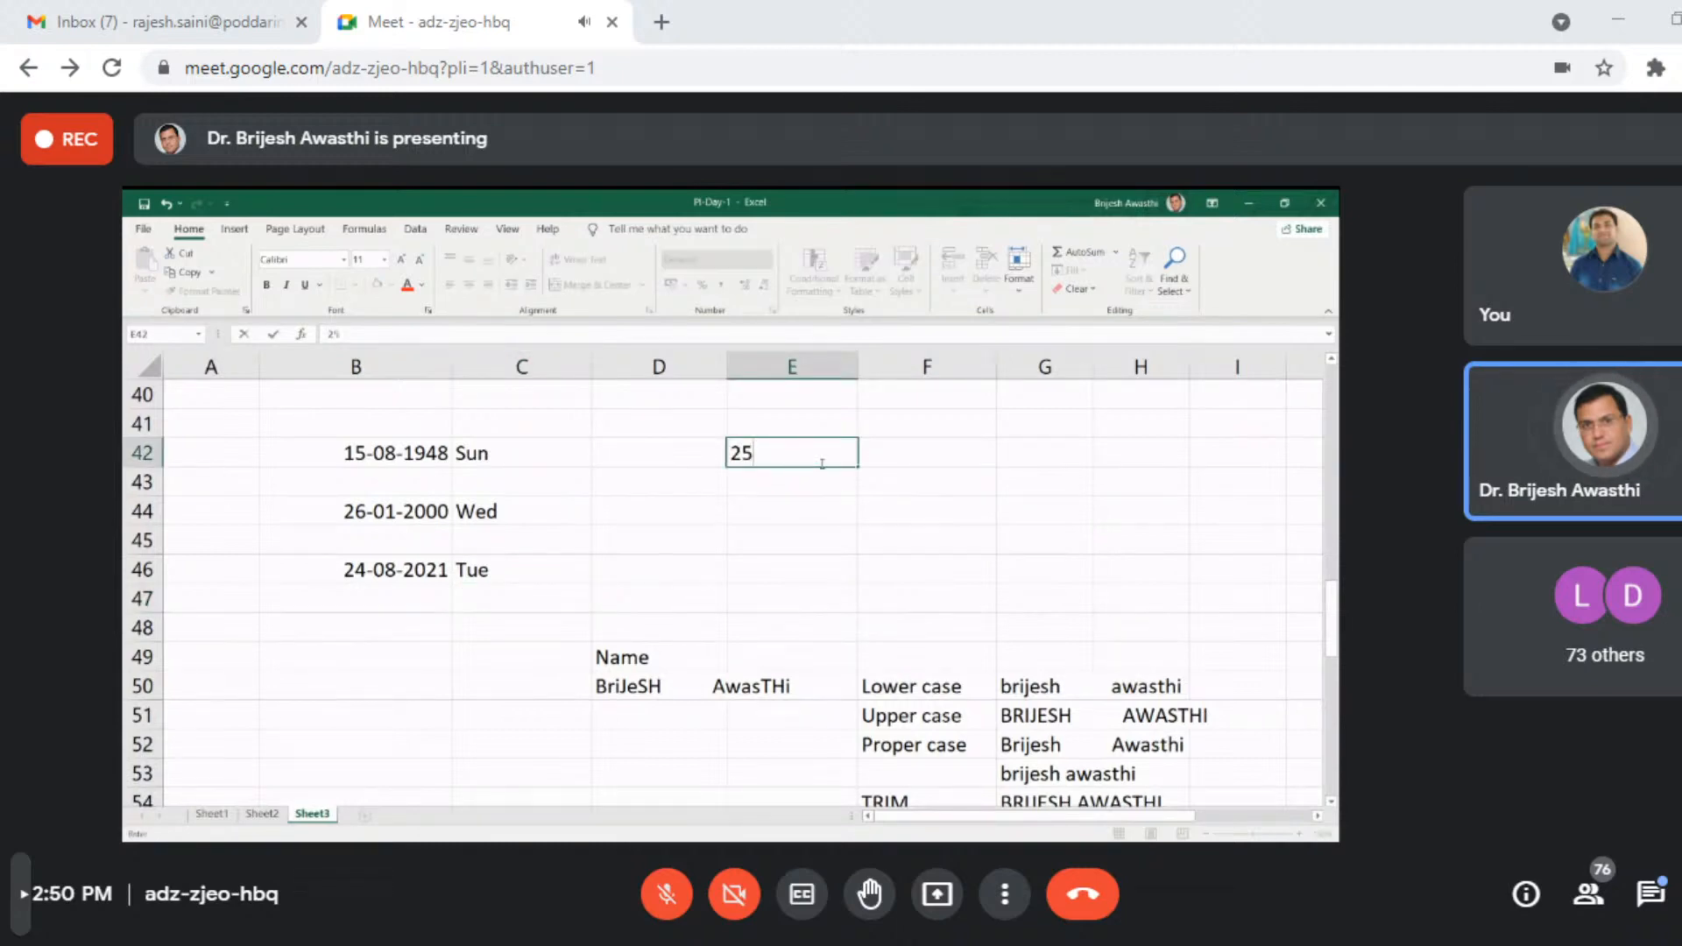
type("-11-2")
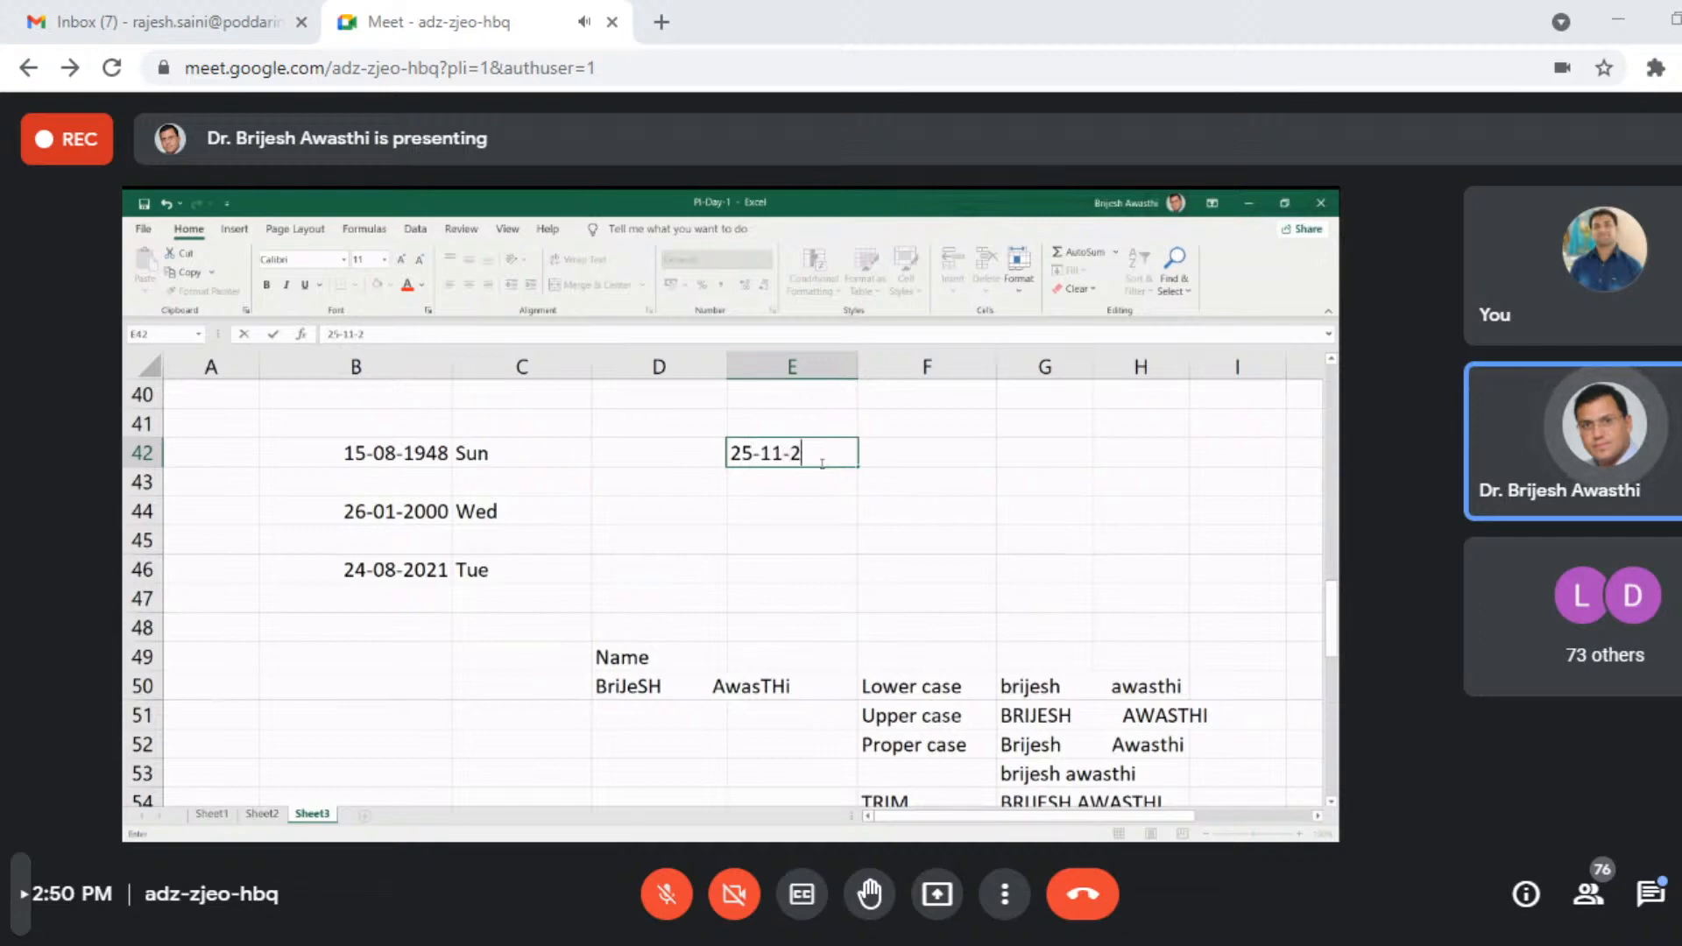
type("021")
key("Return")
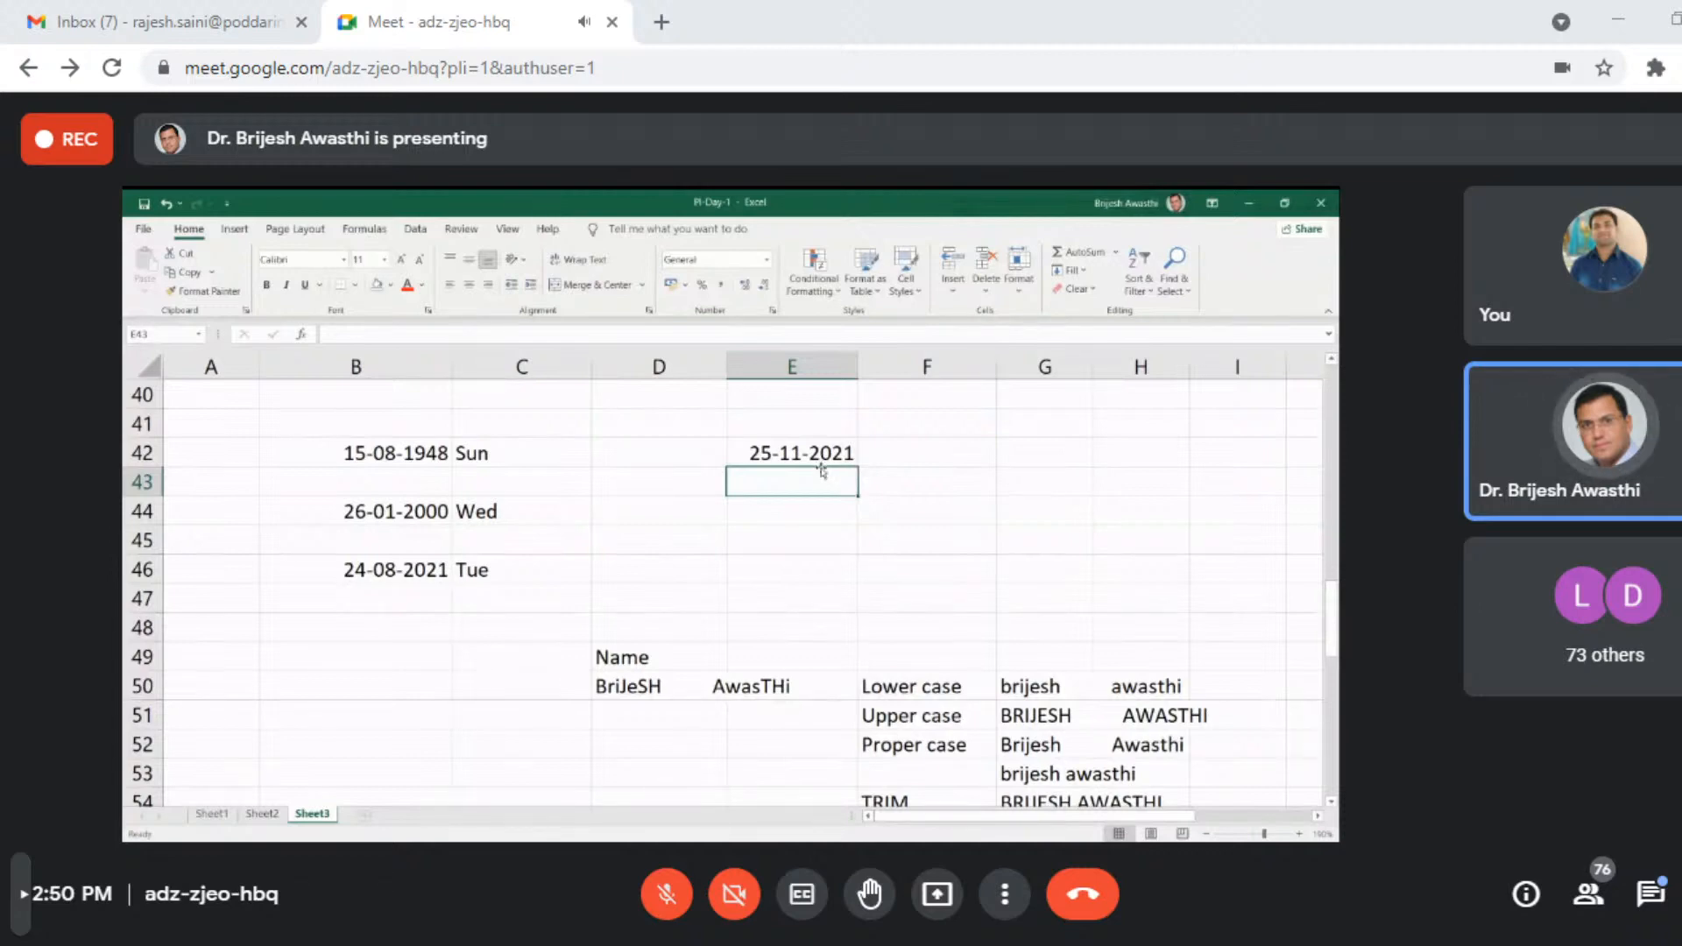
type("26")
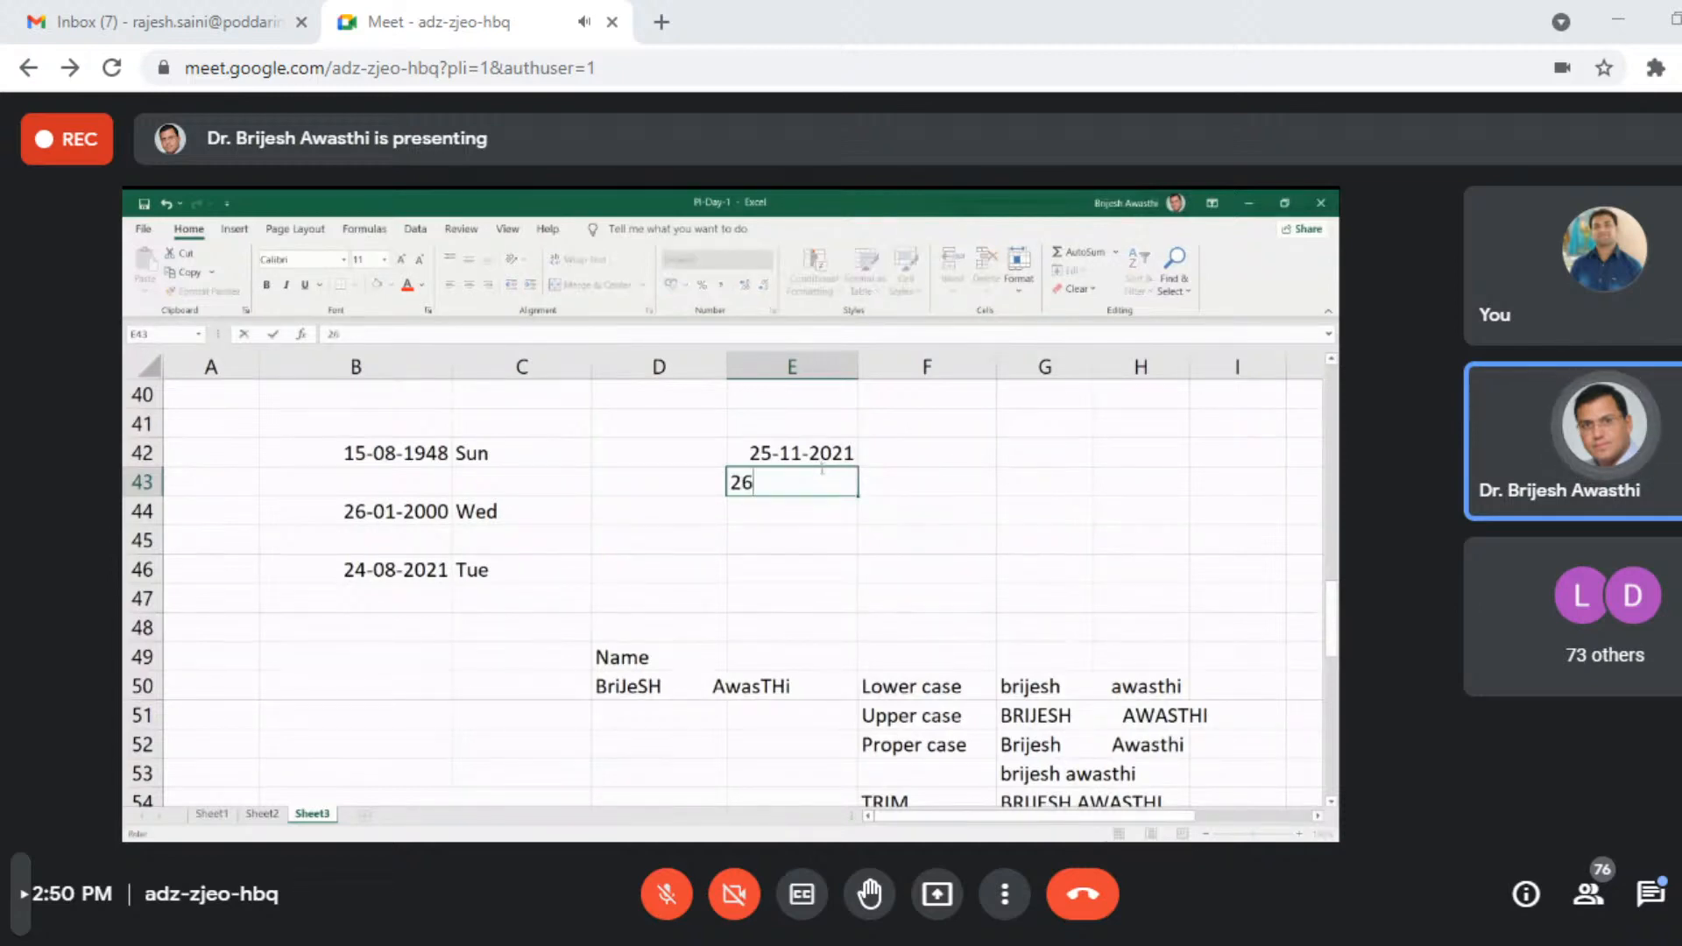
type("-11-2021")
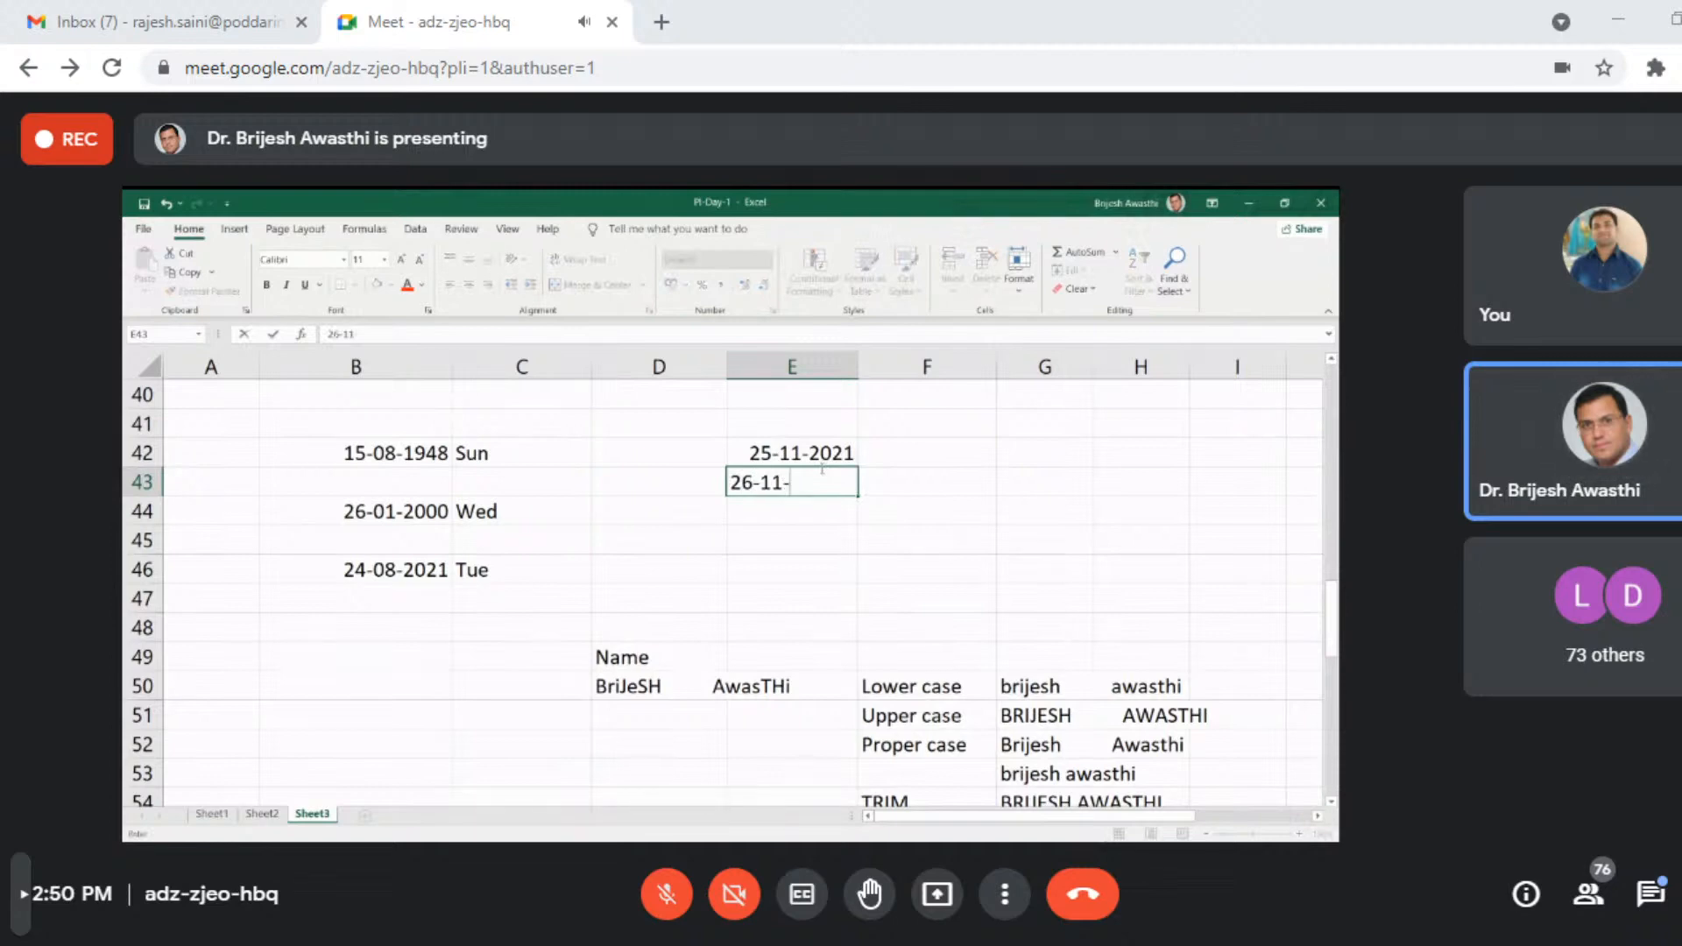
key("Return")
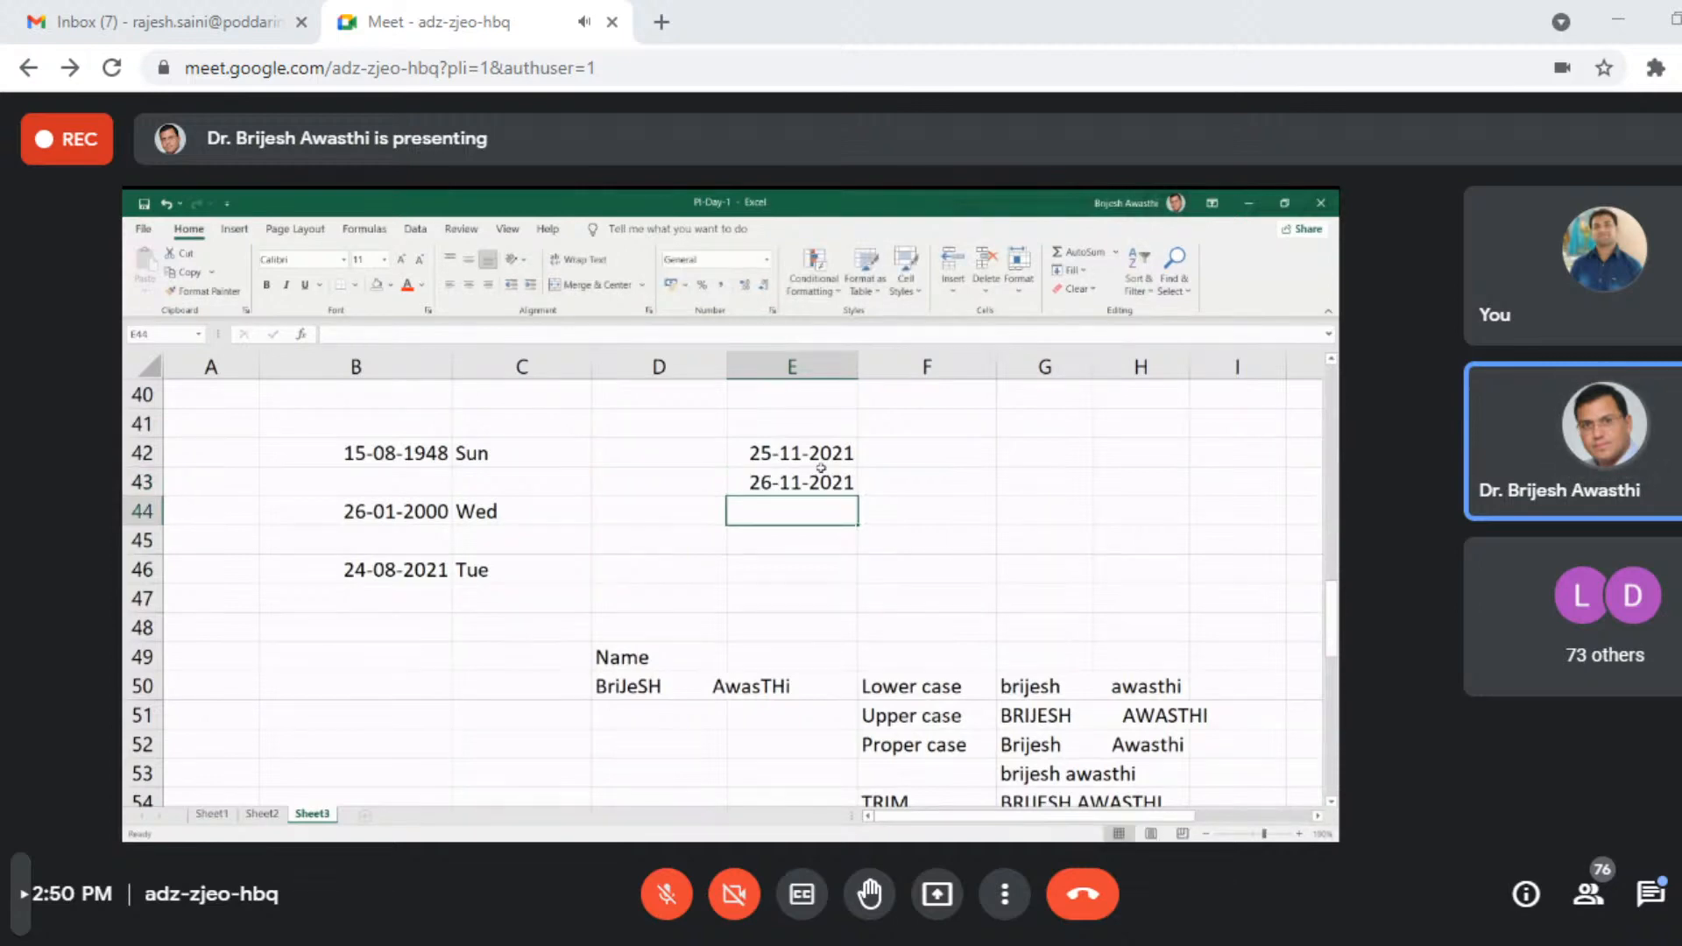
type("27-0")
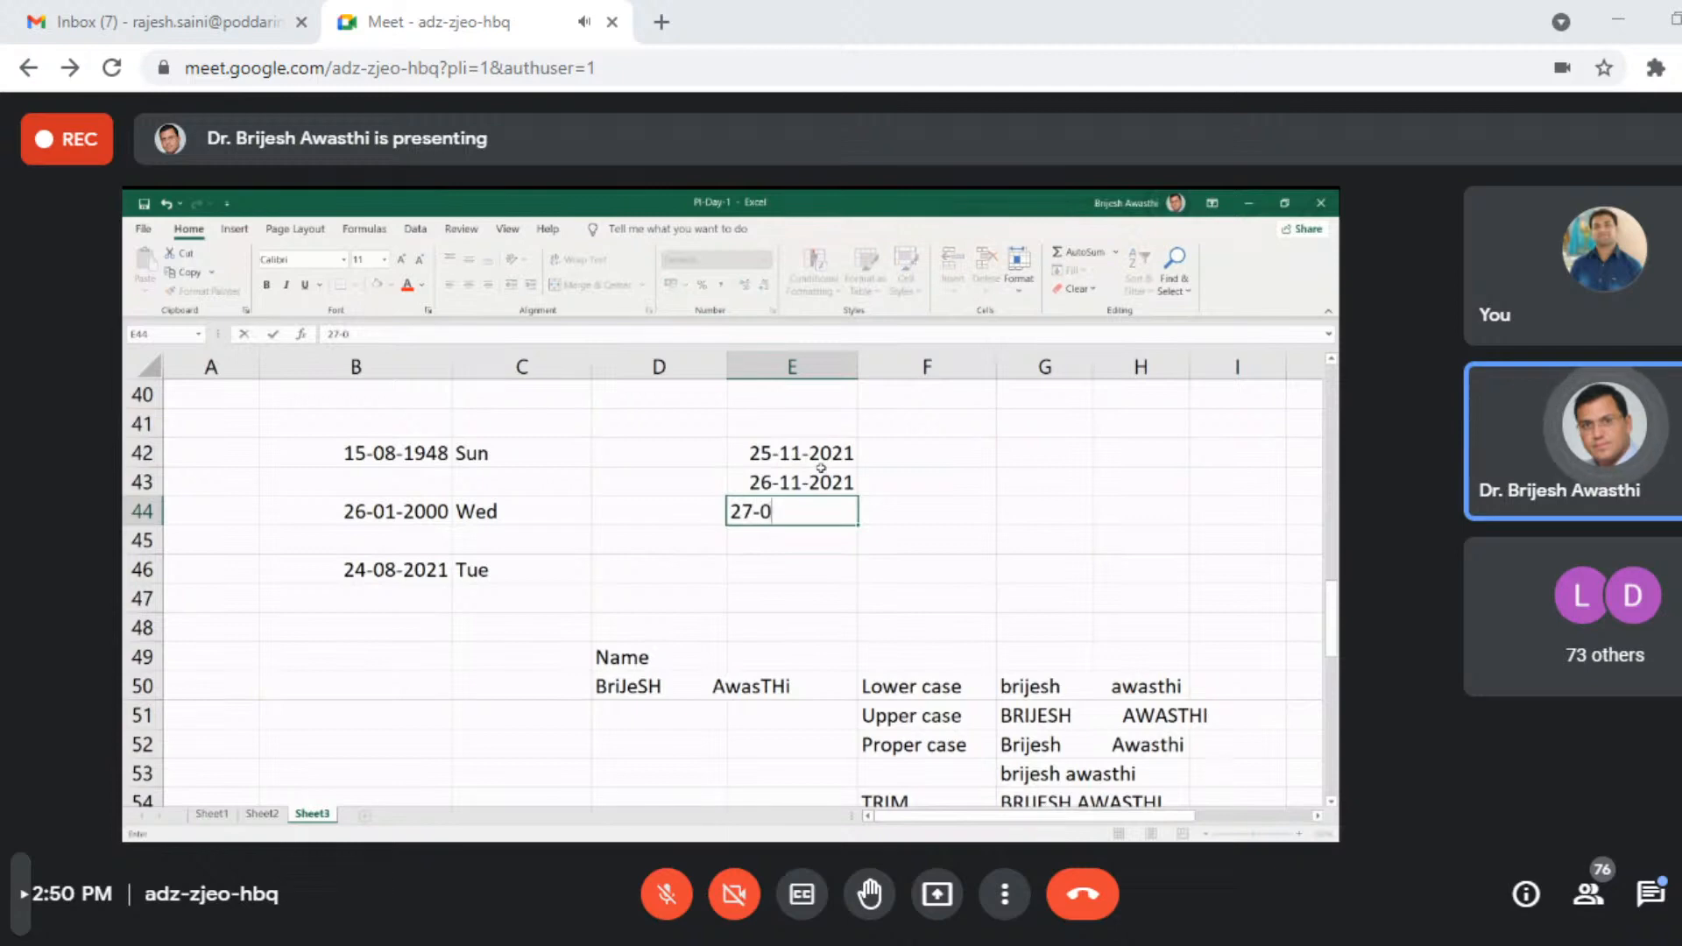
key("BackSpace")
type("11-2021")
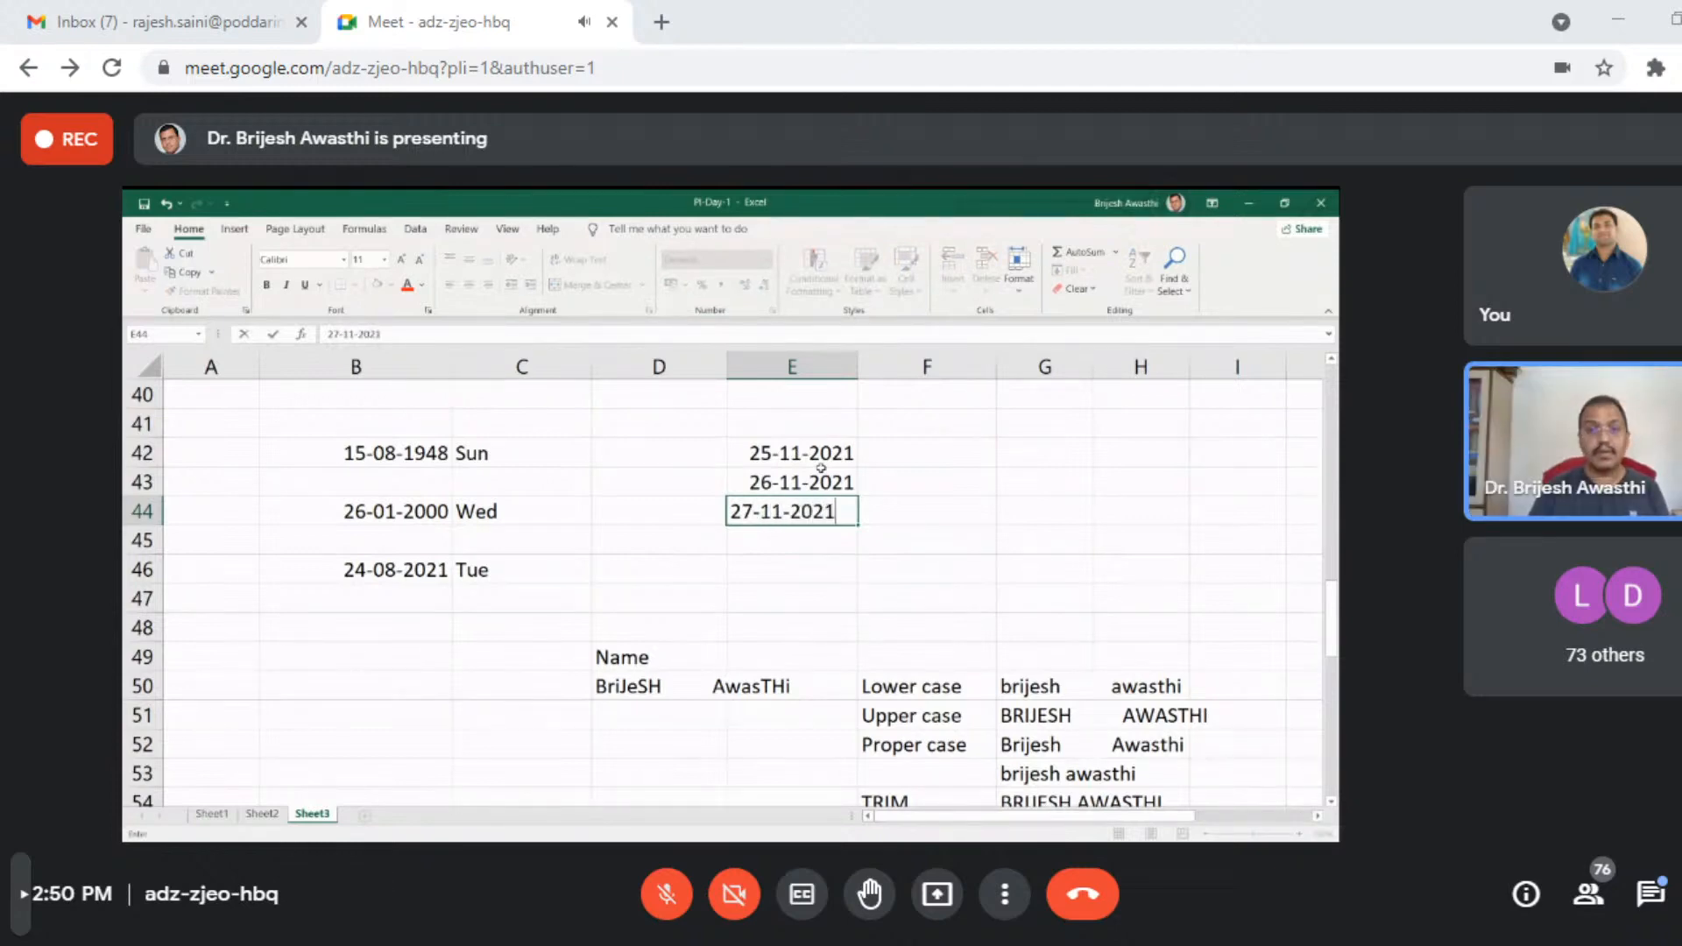
key("Return")
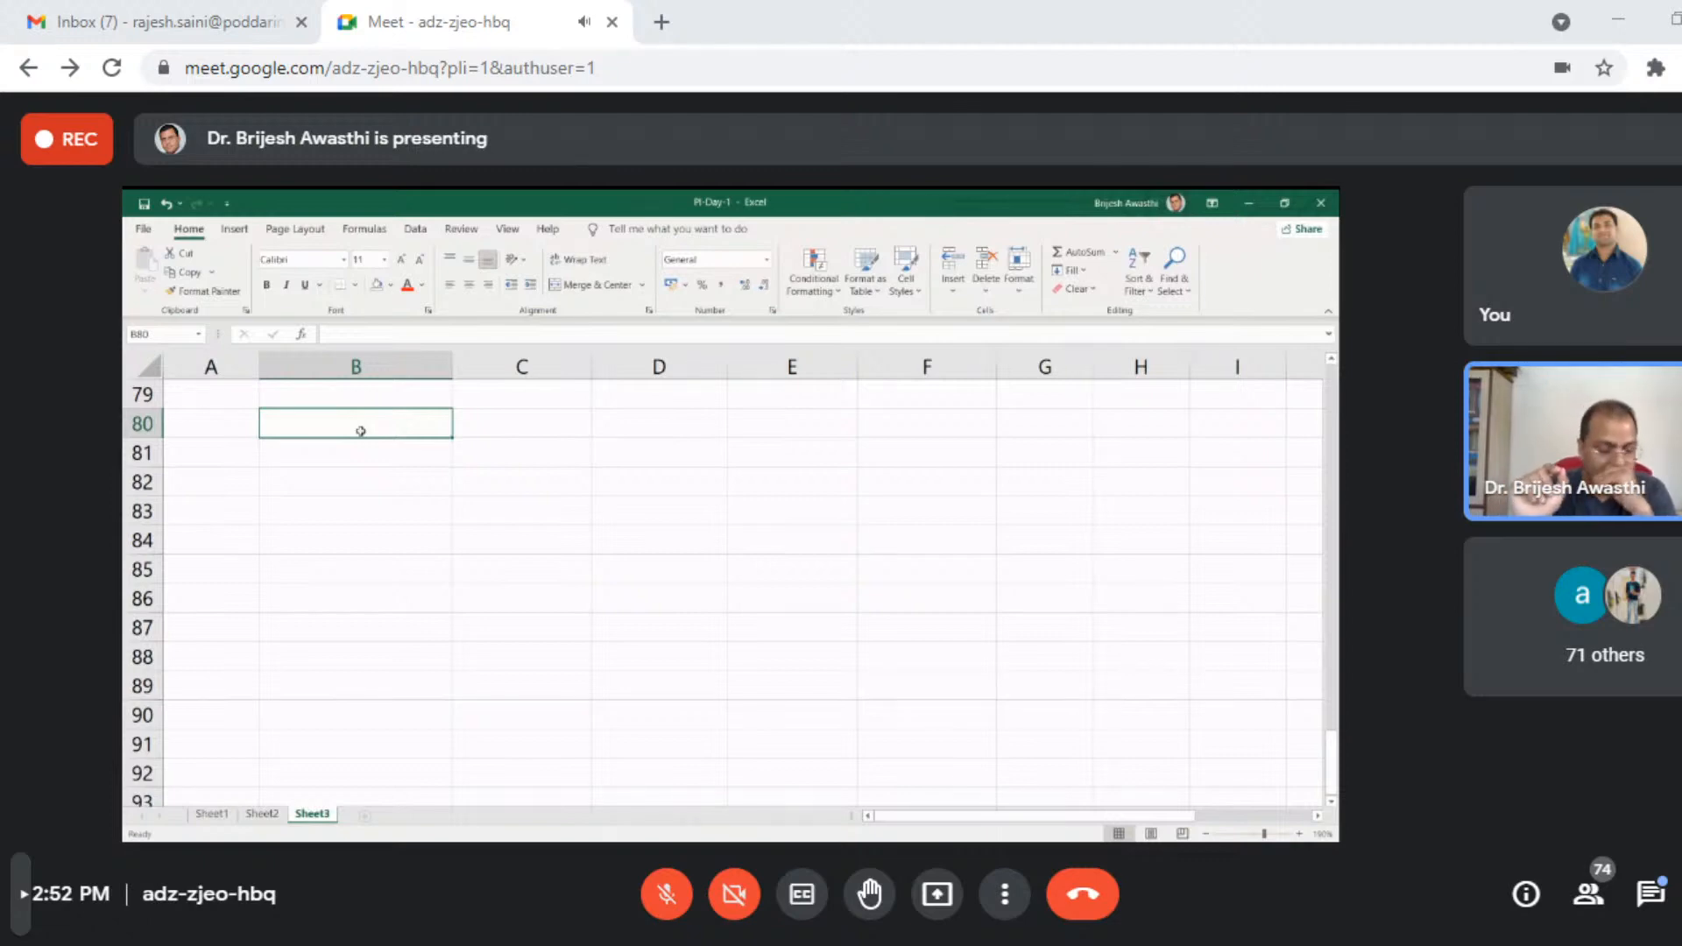
- Enter the formula =PI() in cell B80
type("=pi")
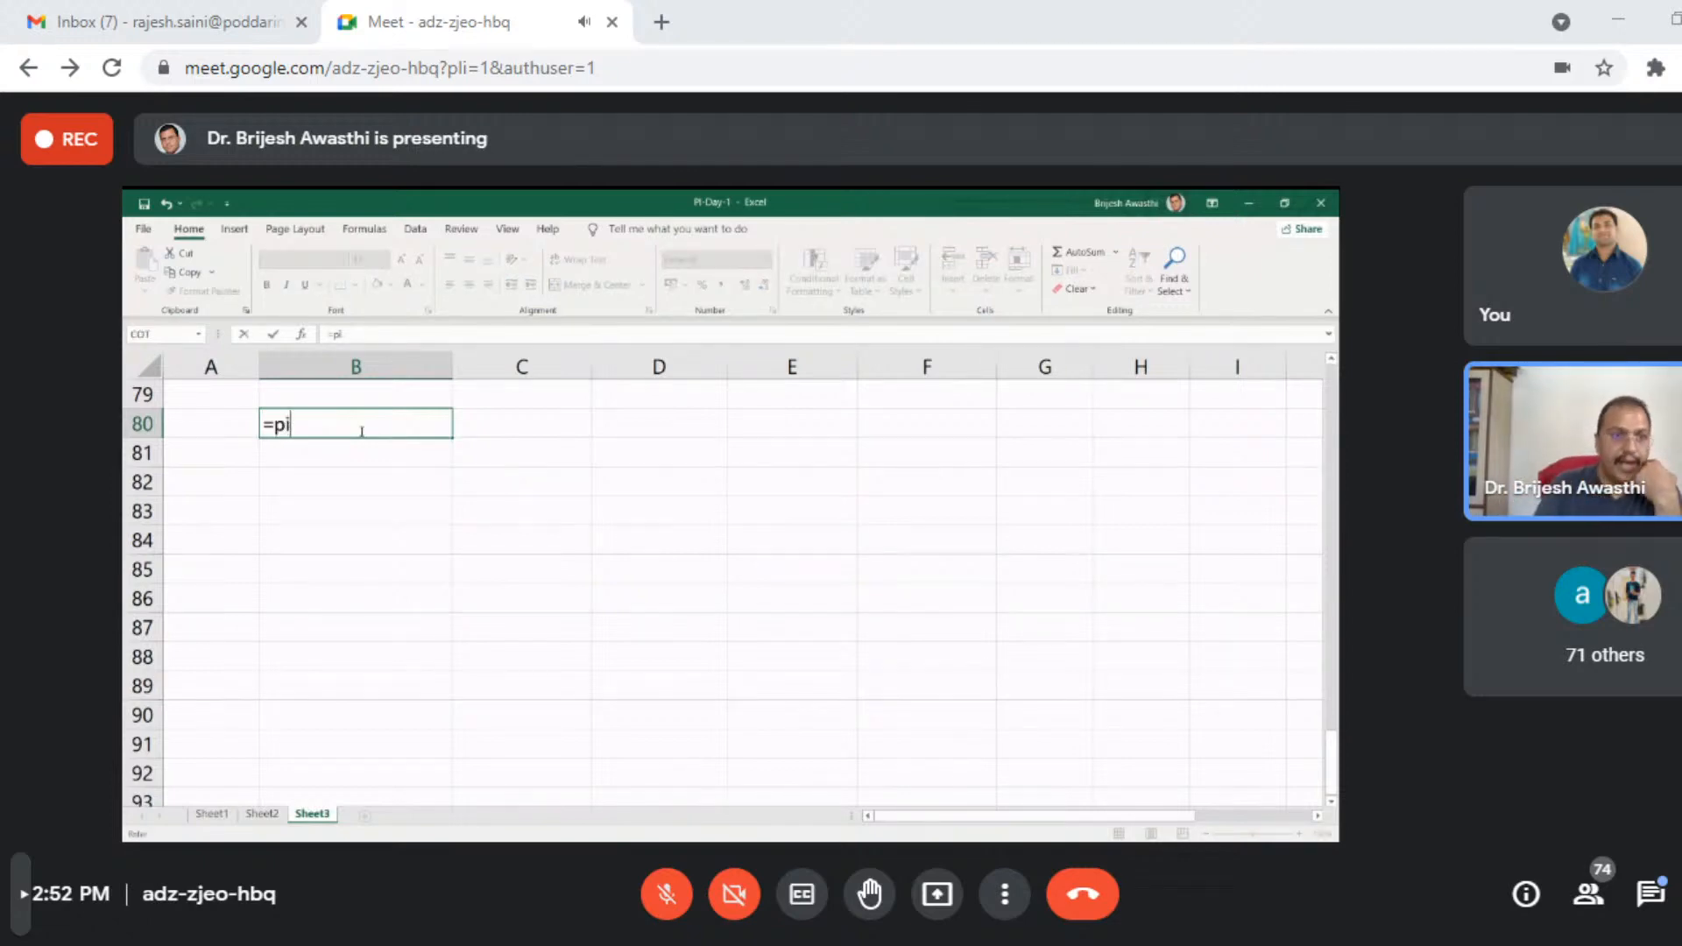
key("Tab")
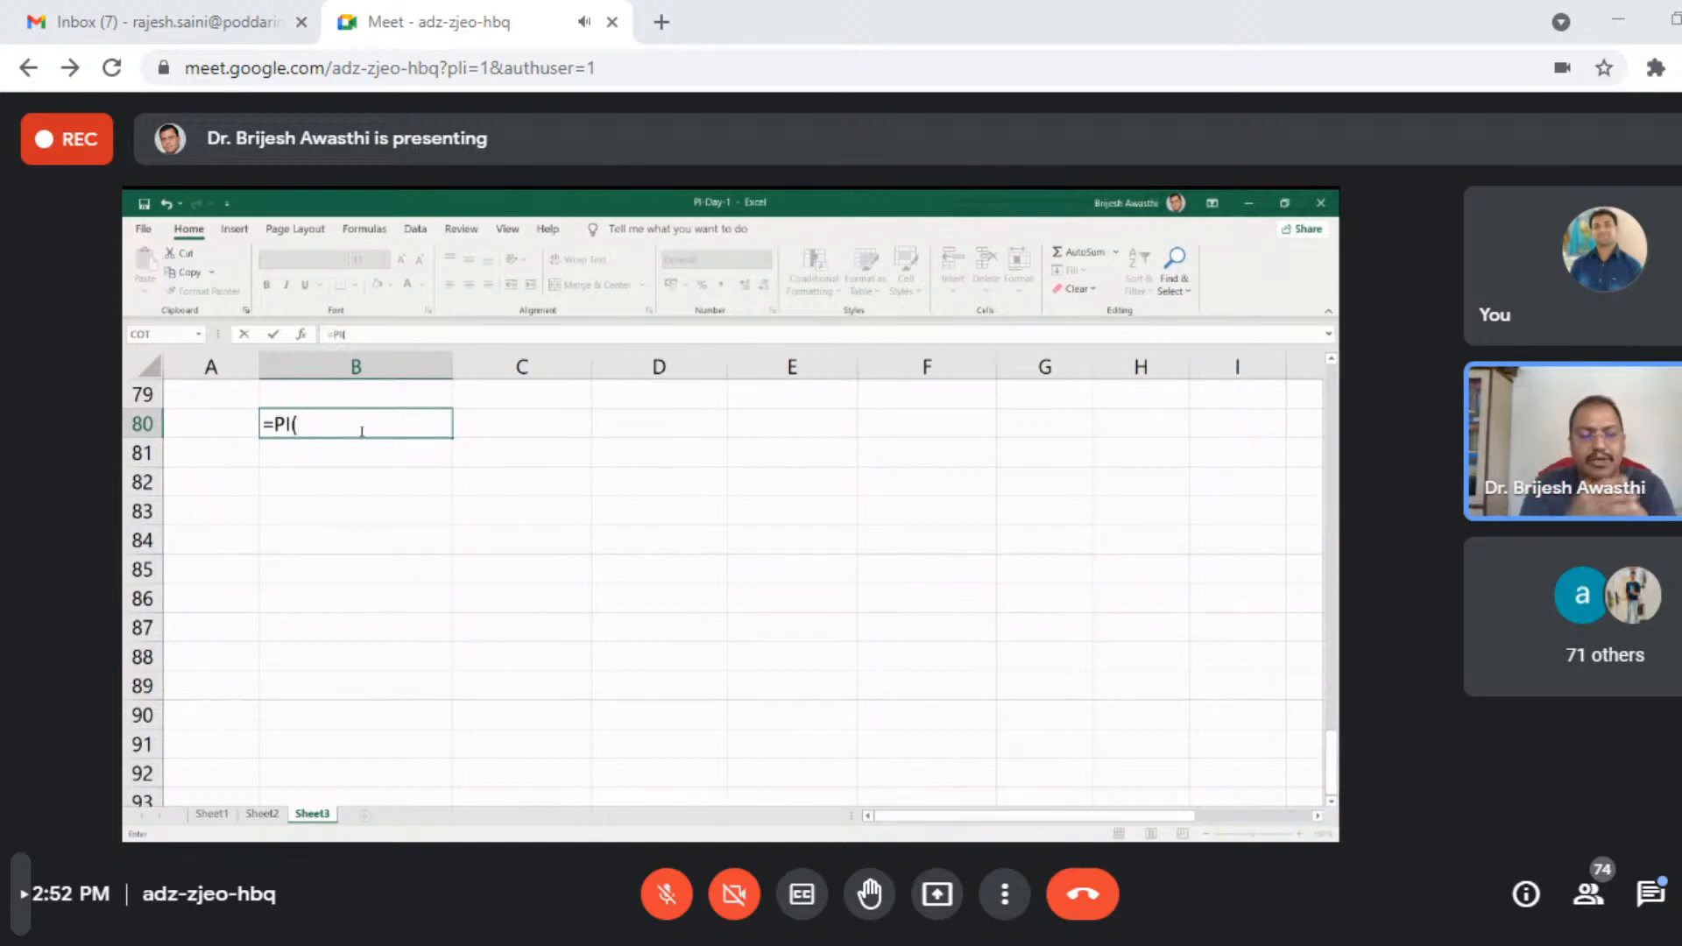
key("Return")
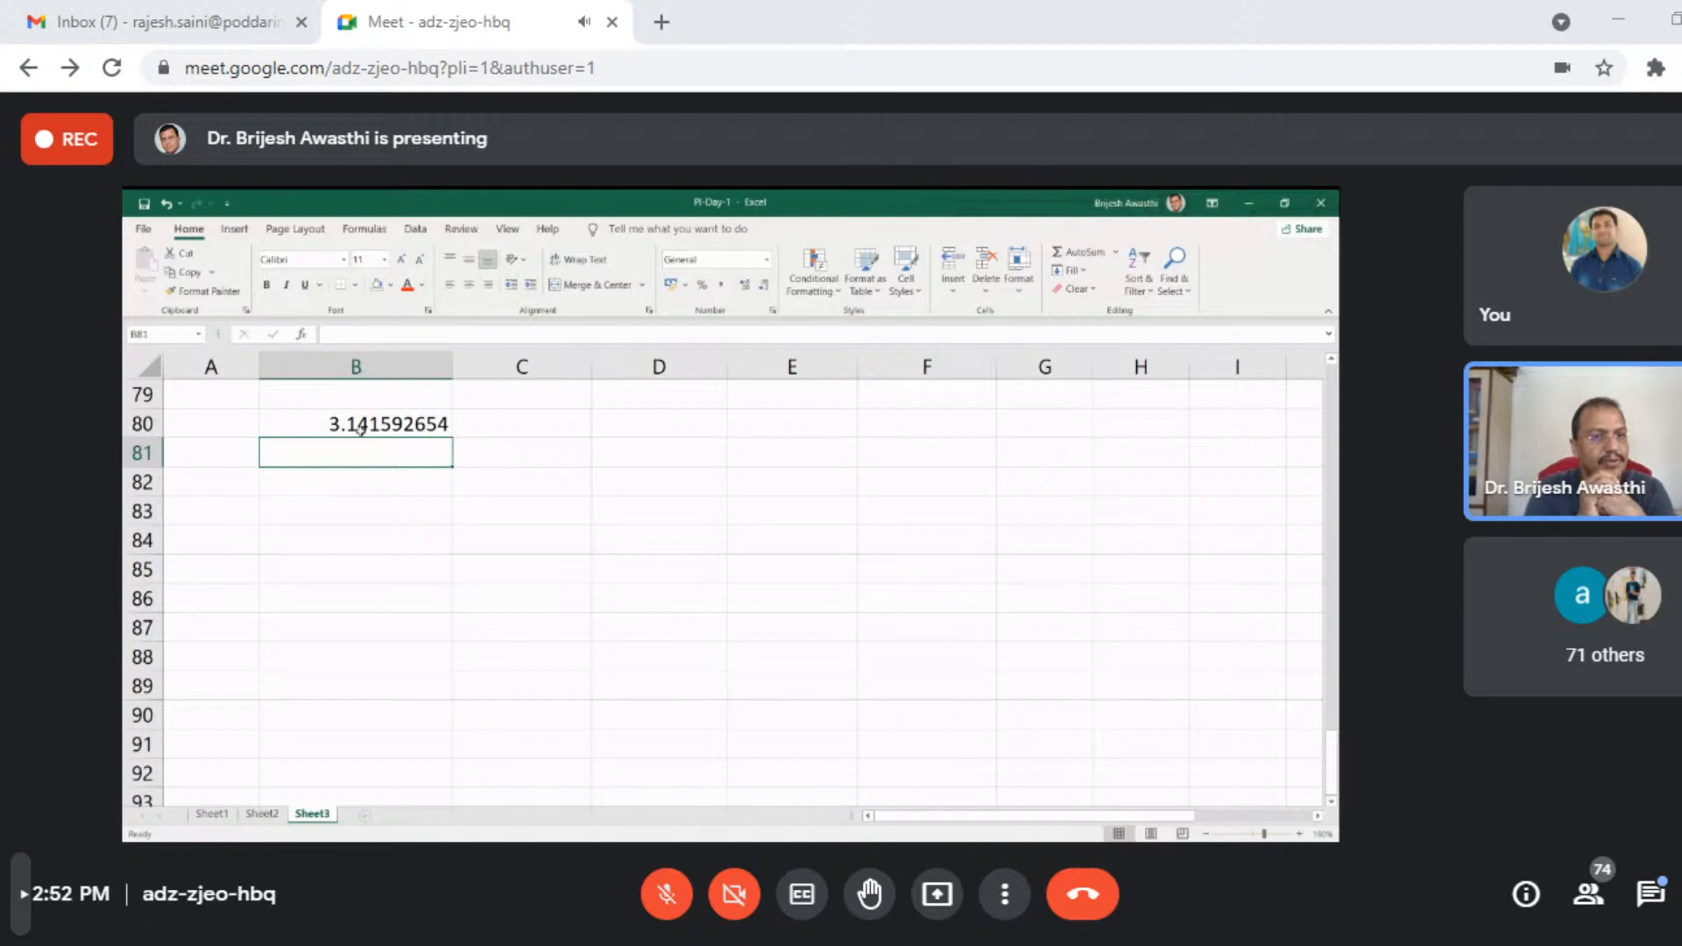
- Increase the number of decimal places shown for the PI value in B80 and widen column B to fit it
left_click(360, 429)
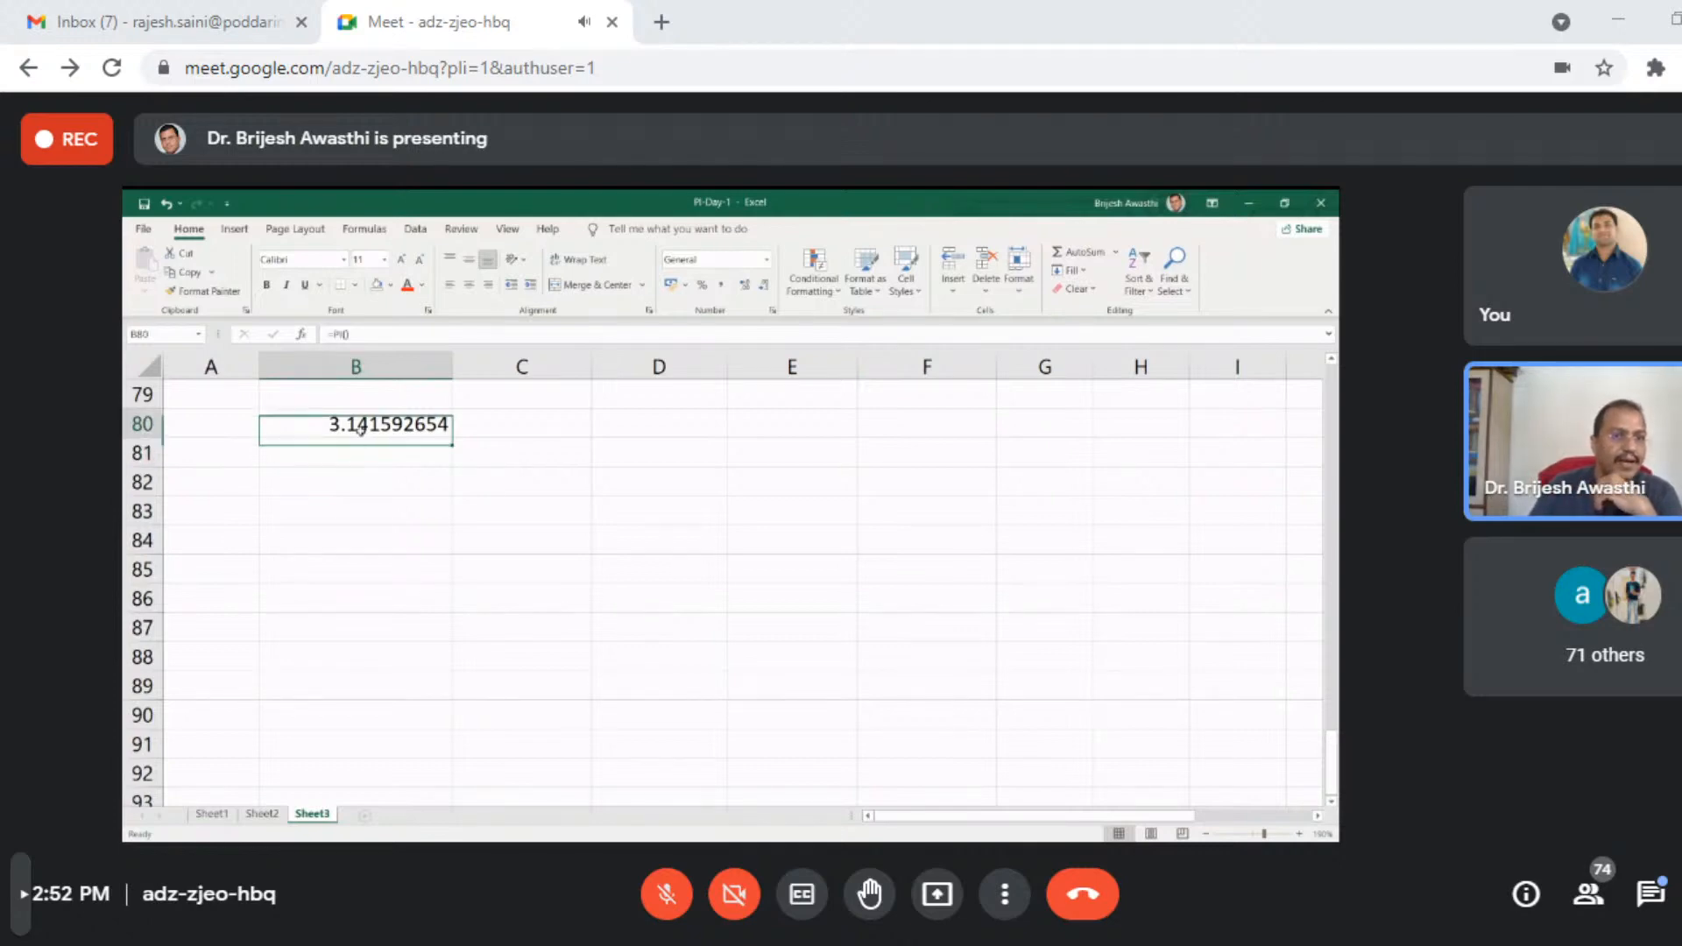
left_click(744, 285)
left_click(744, 285)
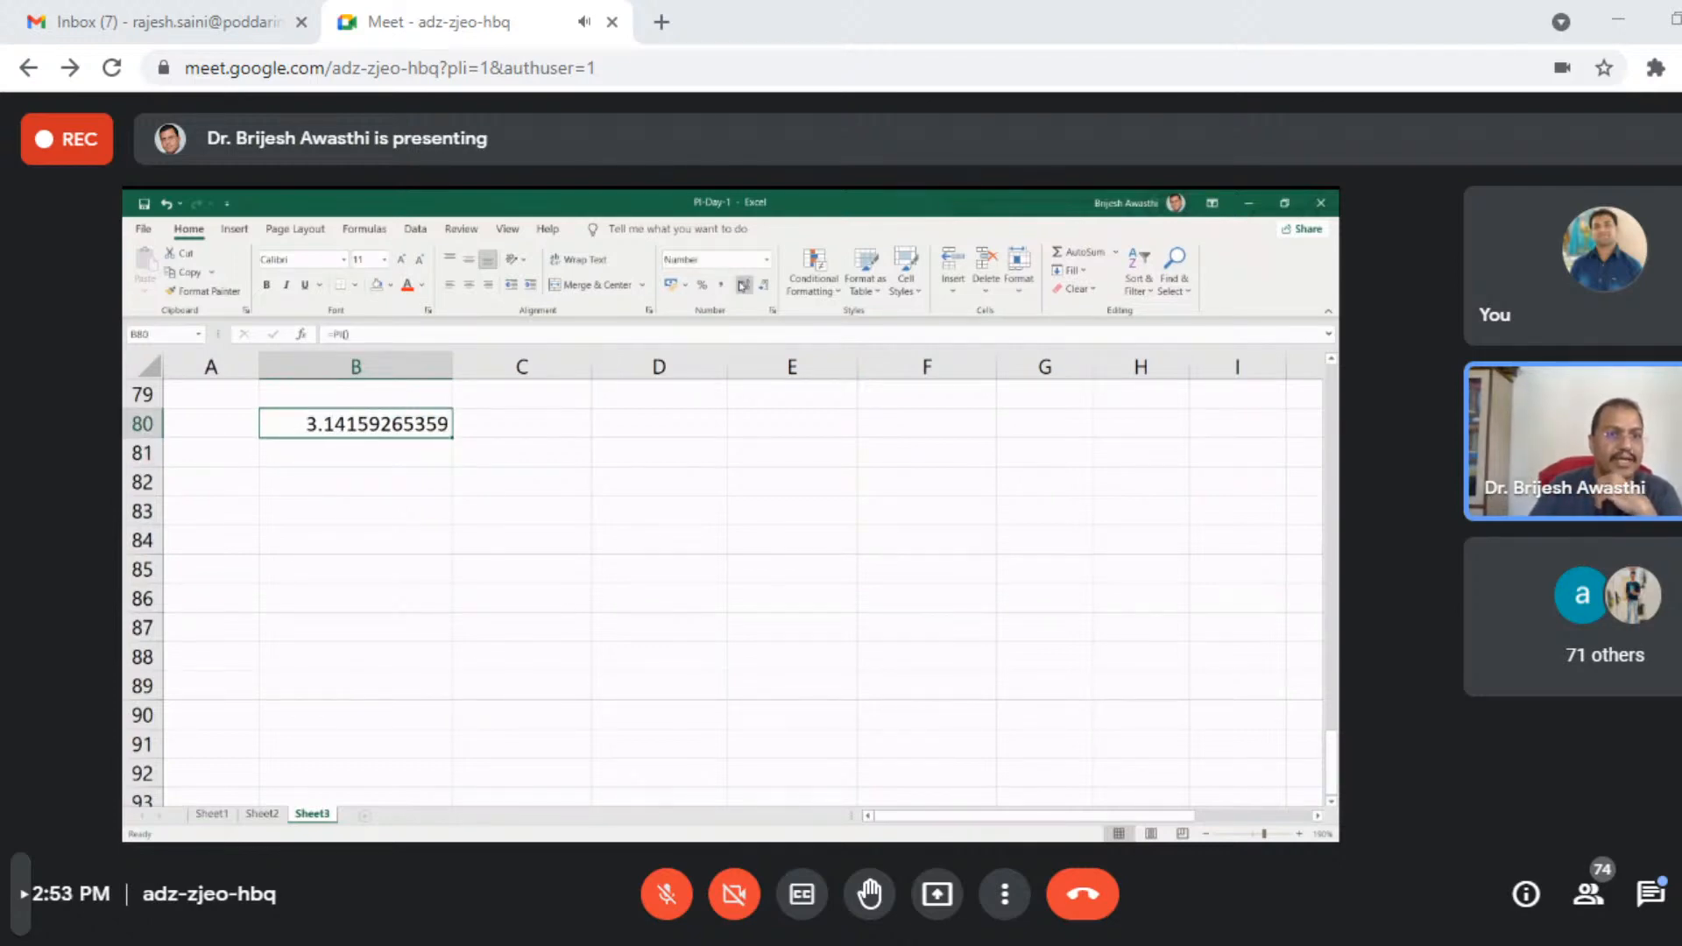
left_click(744, 285)
left_click(744, 285)
left_click_drag(449, 371, 907, 375)
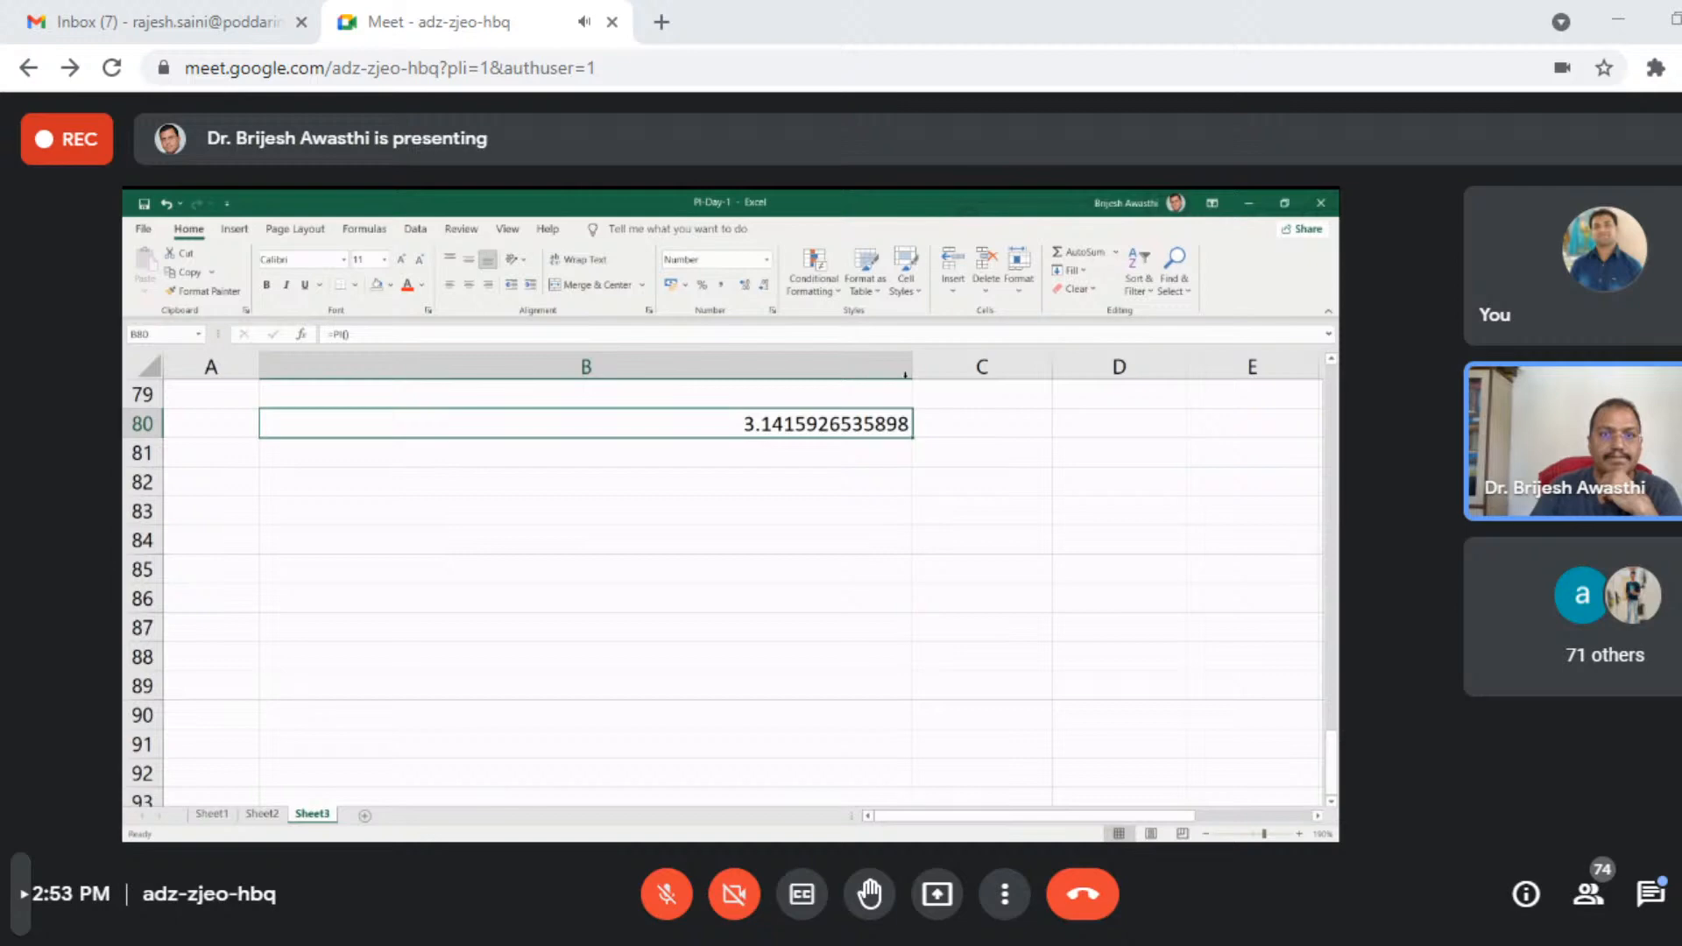
left_click(743, 285)
left_click(744, 285)
left_click(744, 285)
left_click(744, 285)
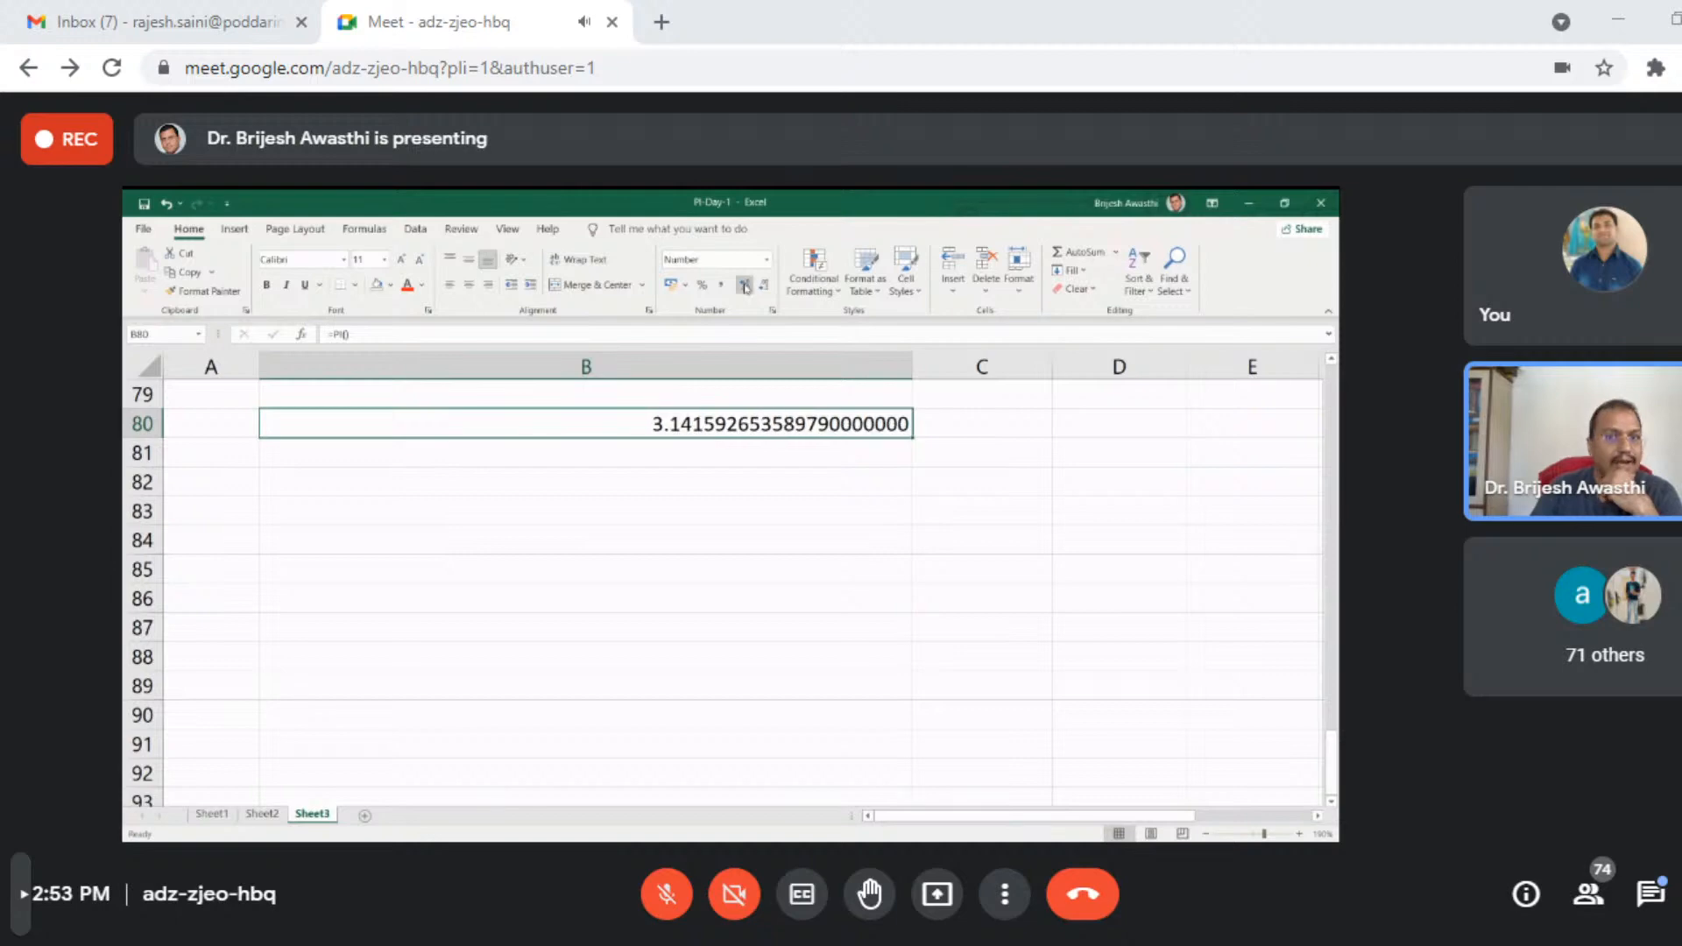
left_click(744, 284)
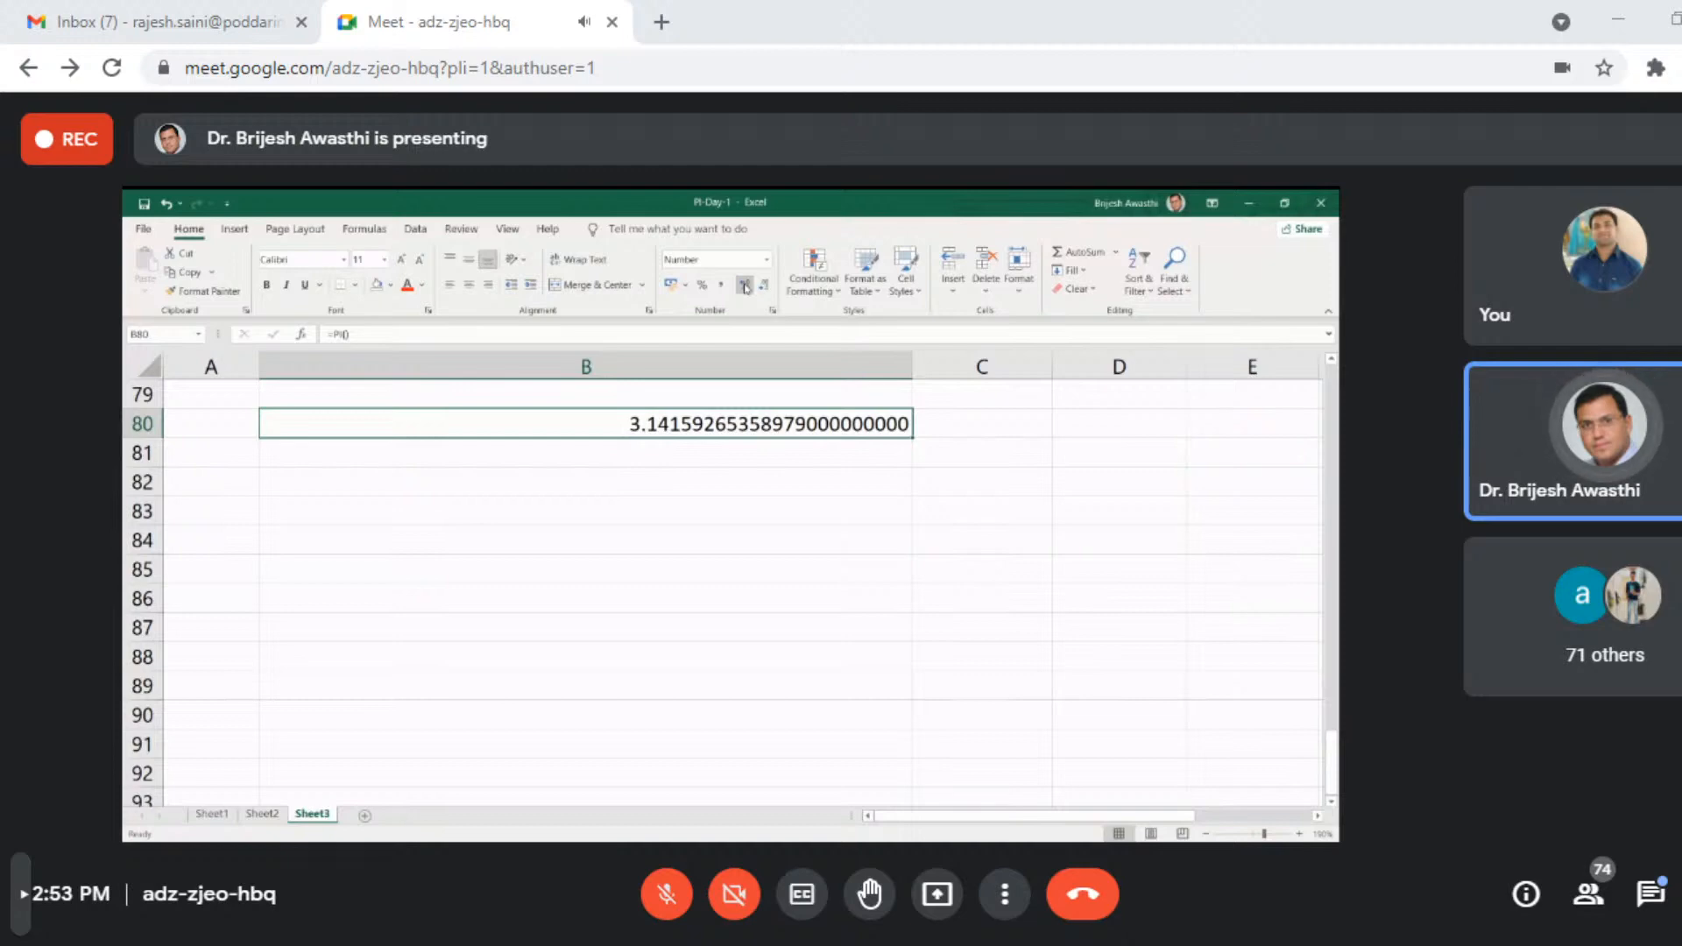
left_click(746, 286)
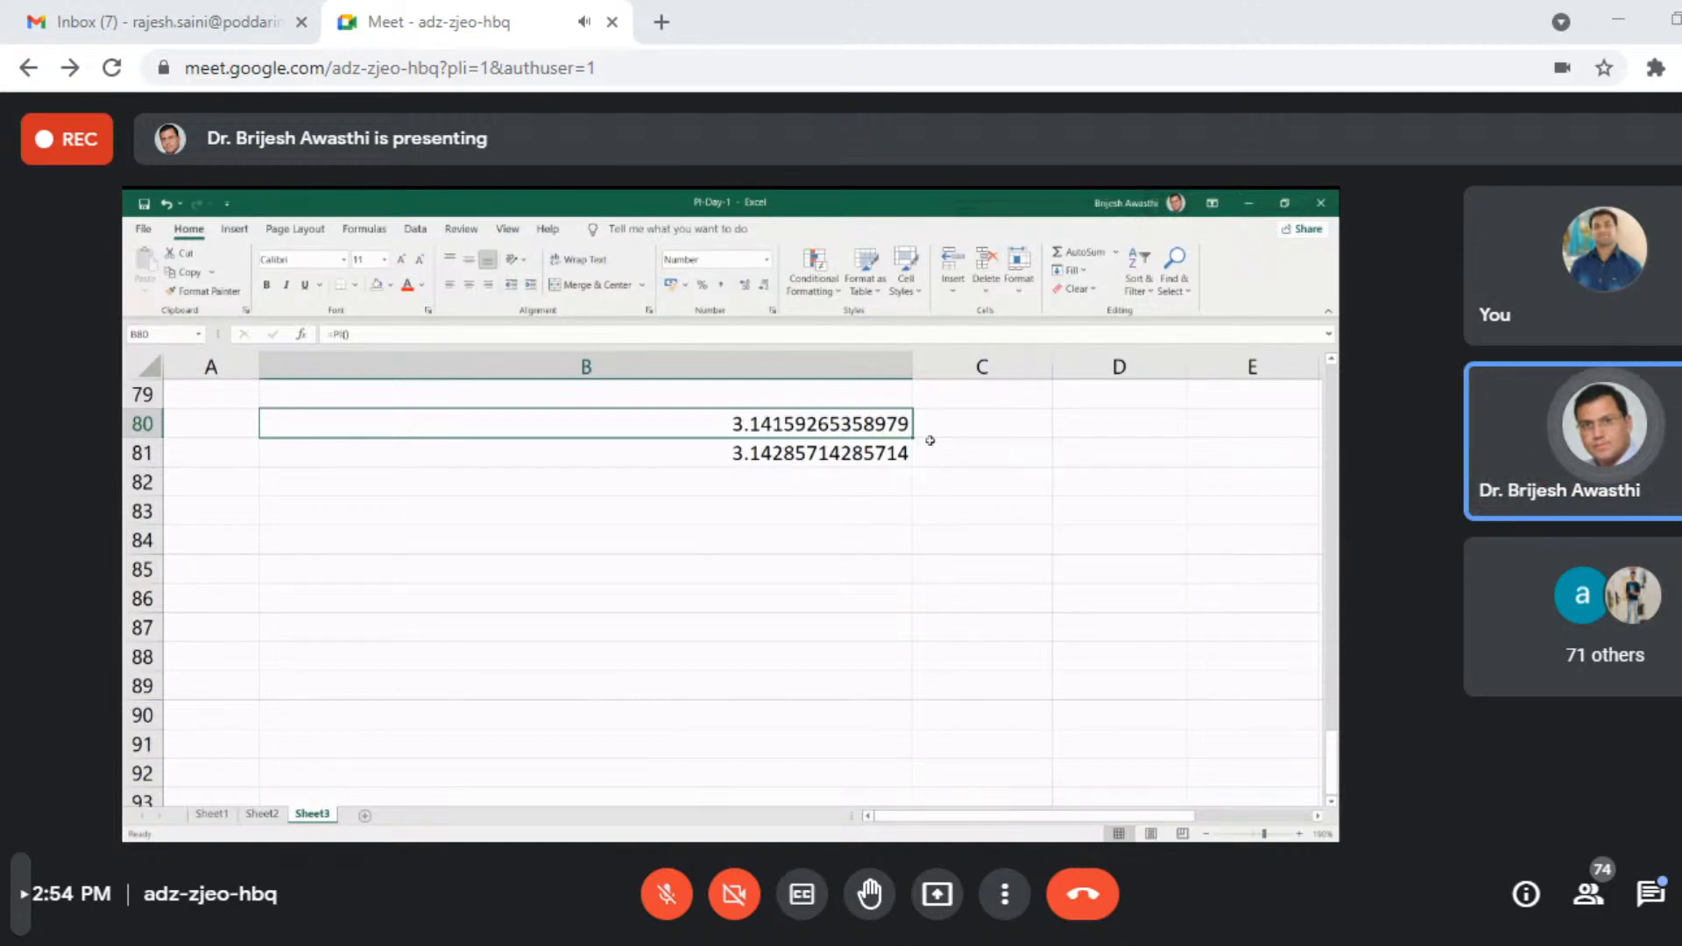
- Reduce the width of column B so that it just fits the values in B80 and B81
left_click_drag(912, 367, 399, 368)
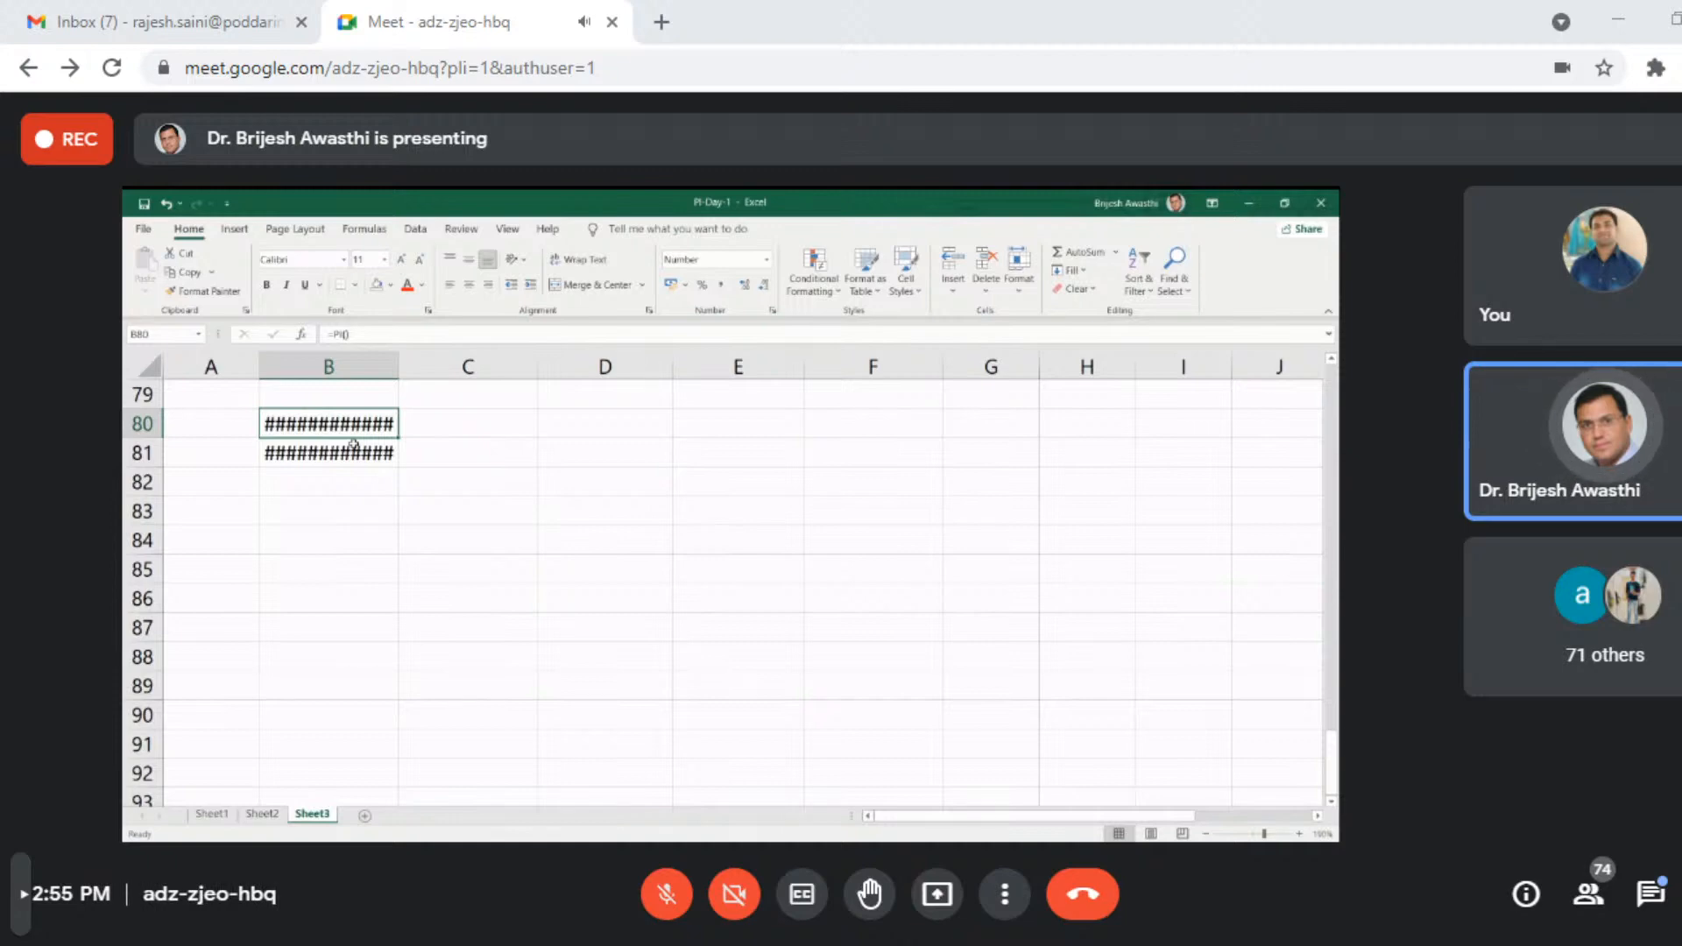
left_click_drag(399, 366, 555, 366)
left_click(543, 519)
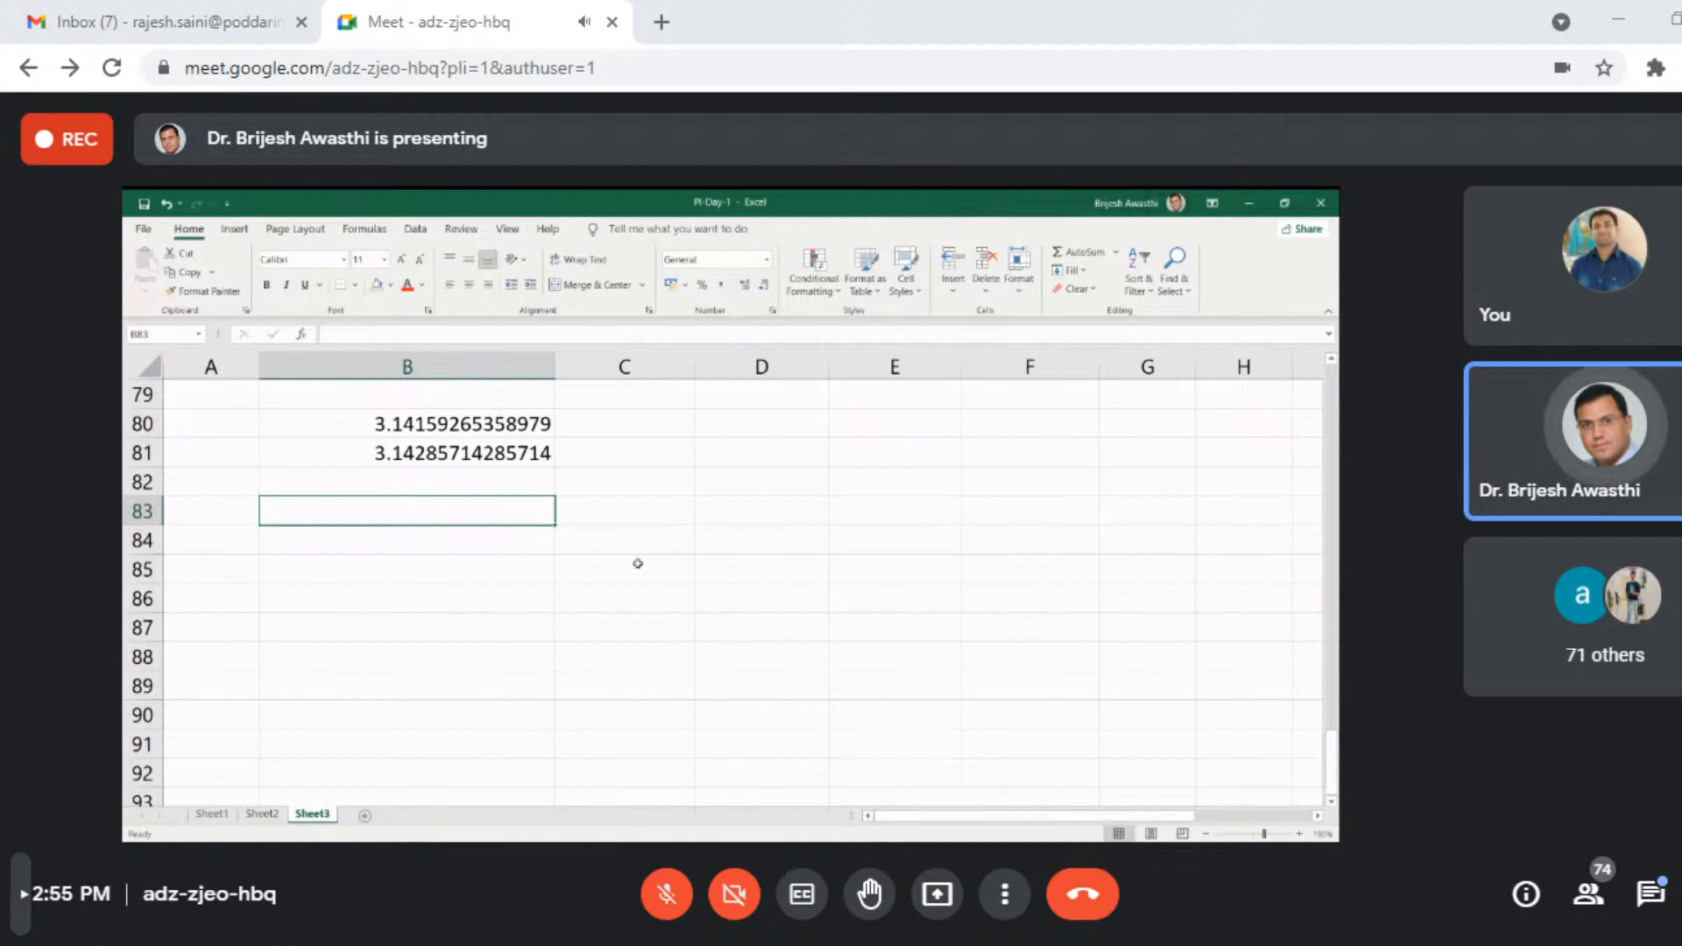
- Enter the label "factorial of 11" in cell B84
scroll(638, 563, "up", 1)
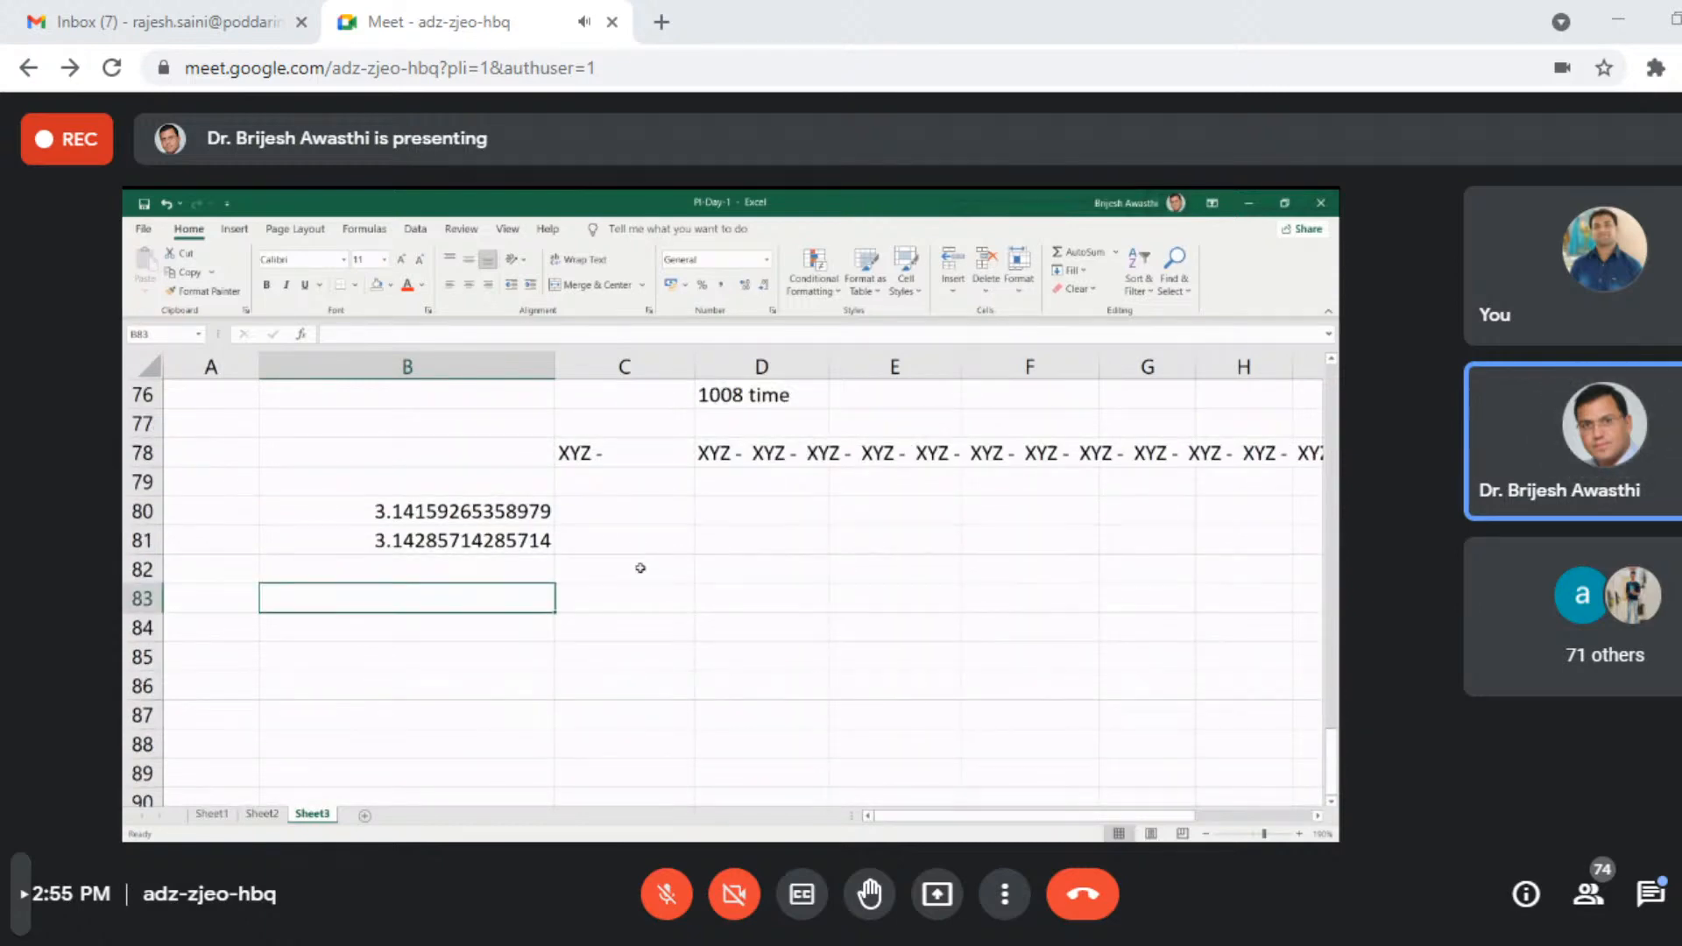
left_click(598, 609)
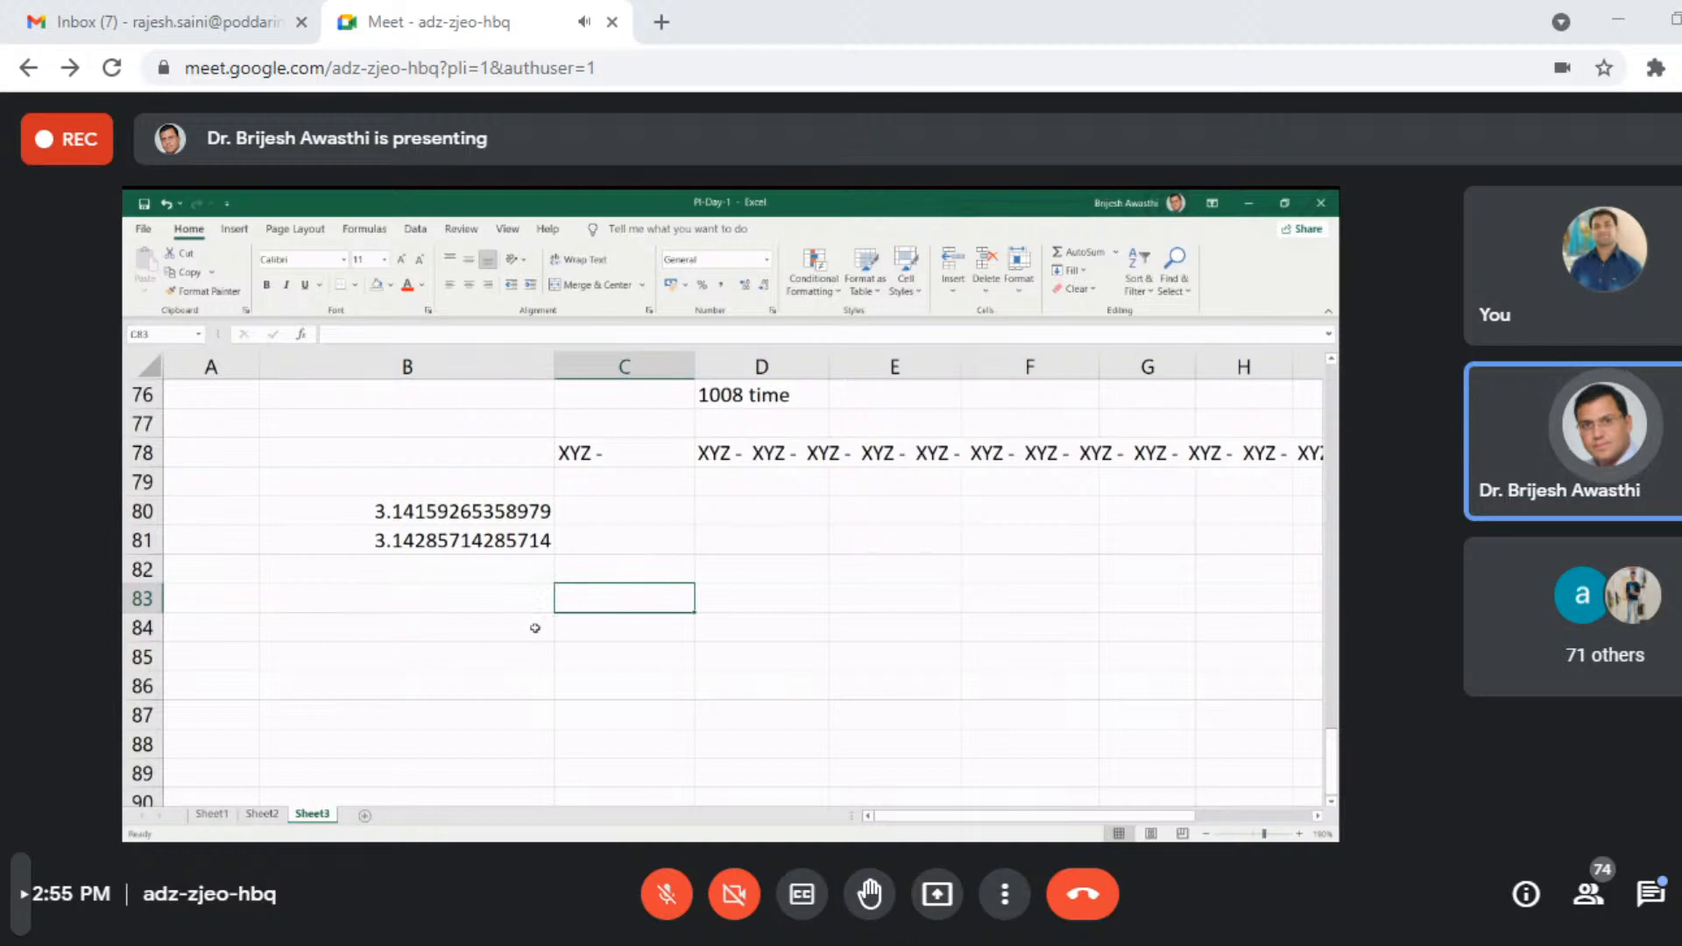
left_click(450, 631)
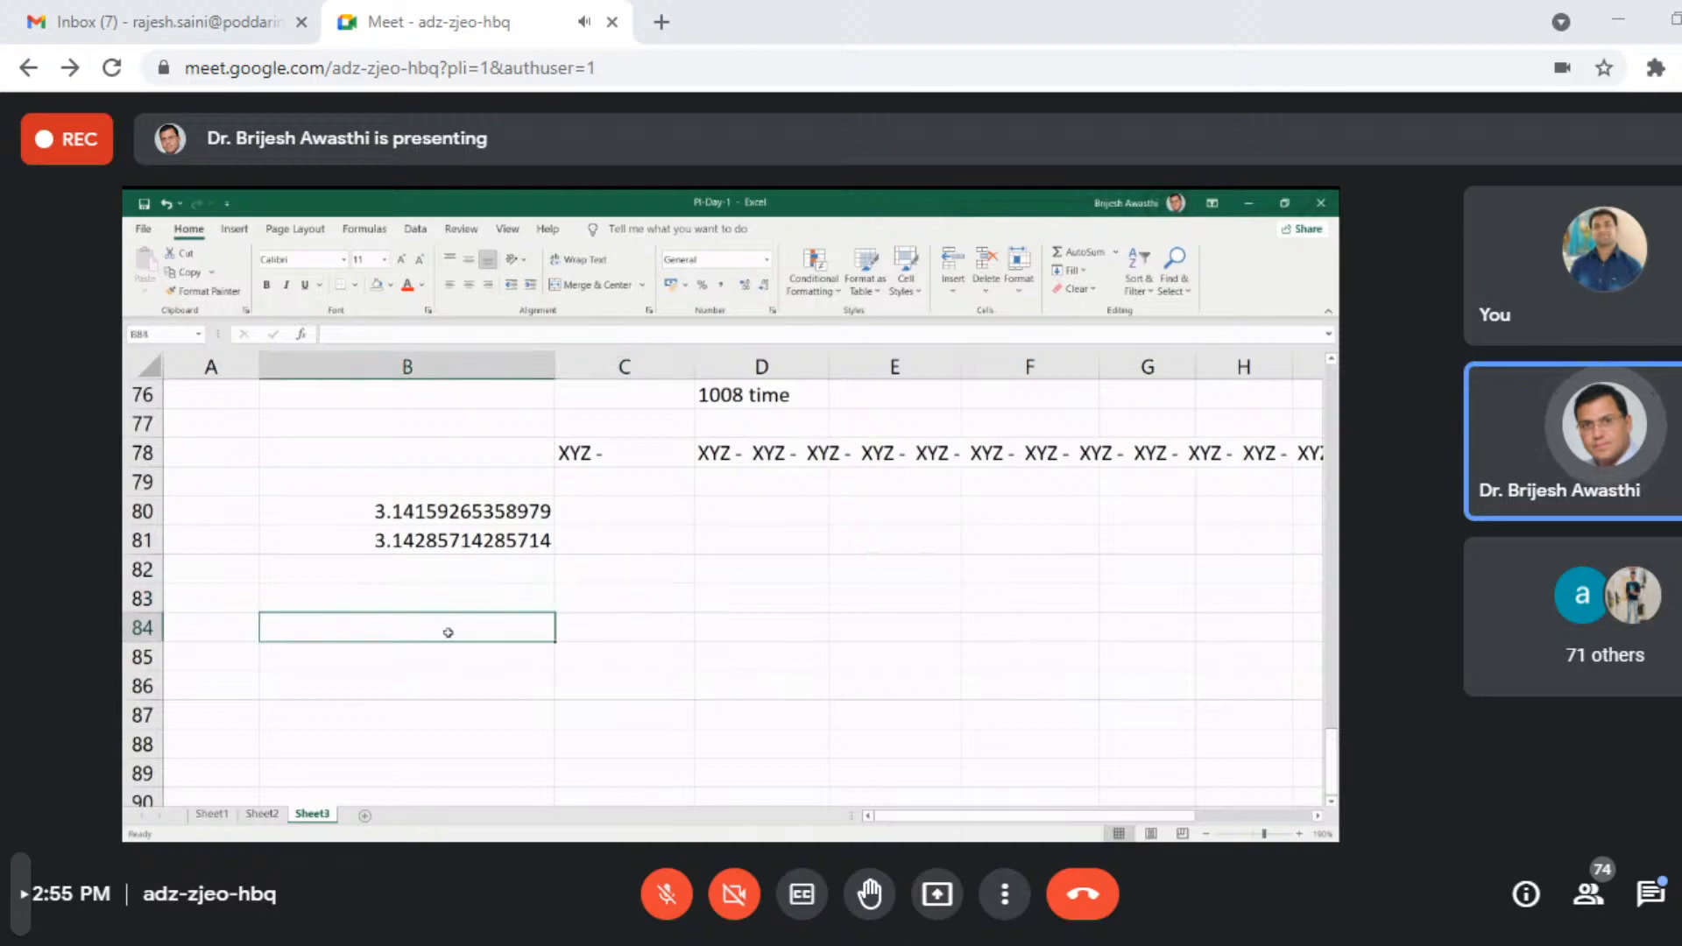
key("Right")
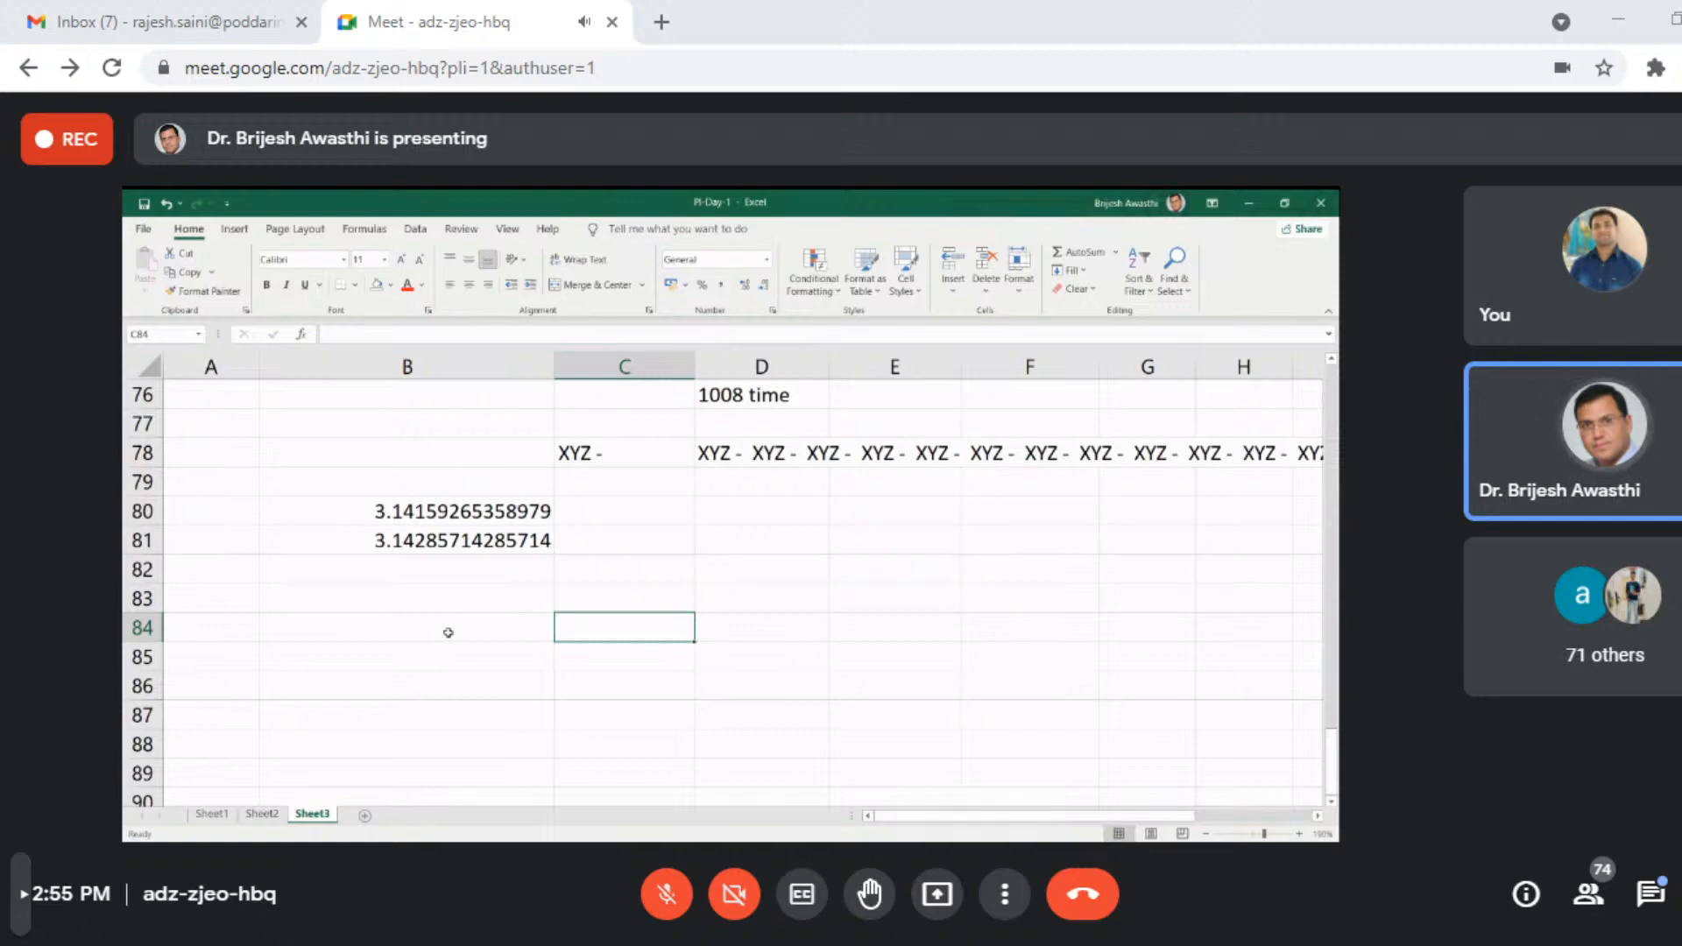
left_click(448, 633)
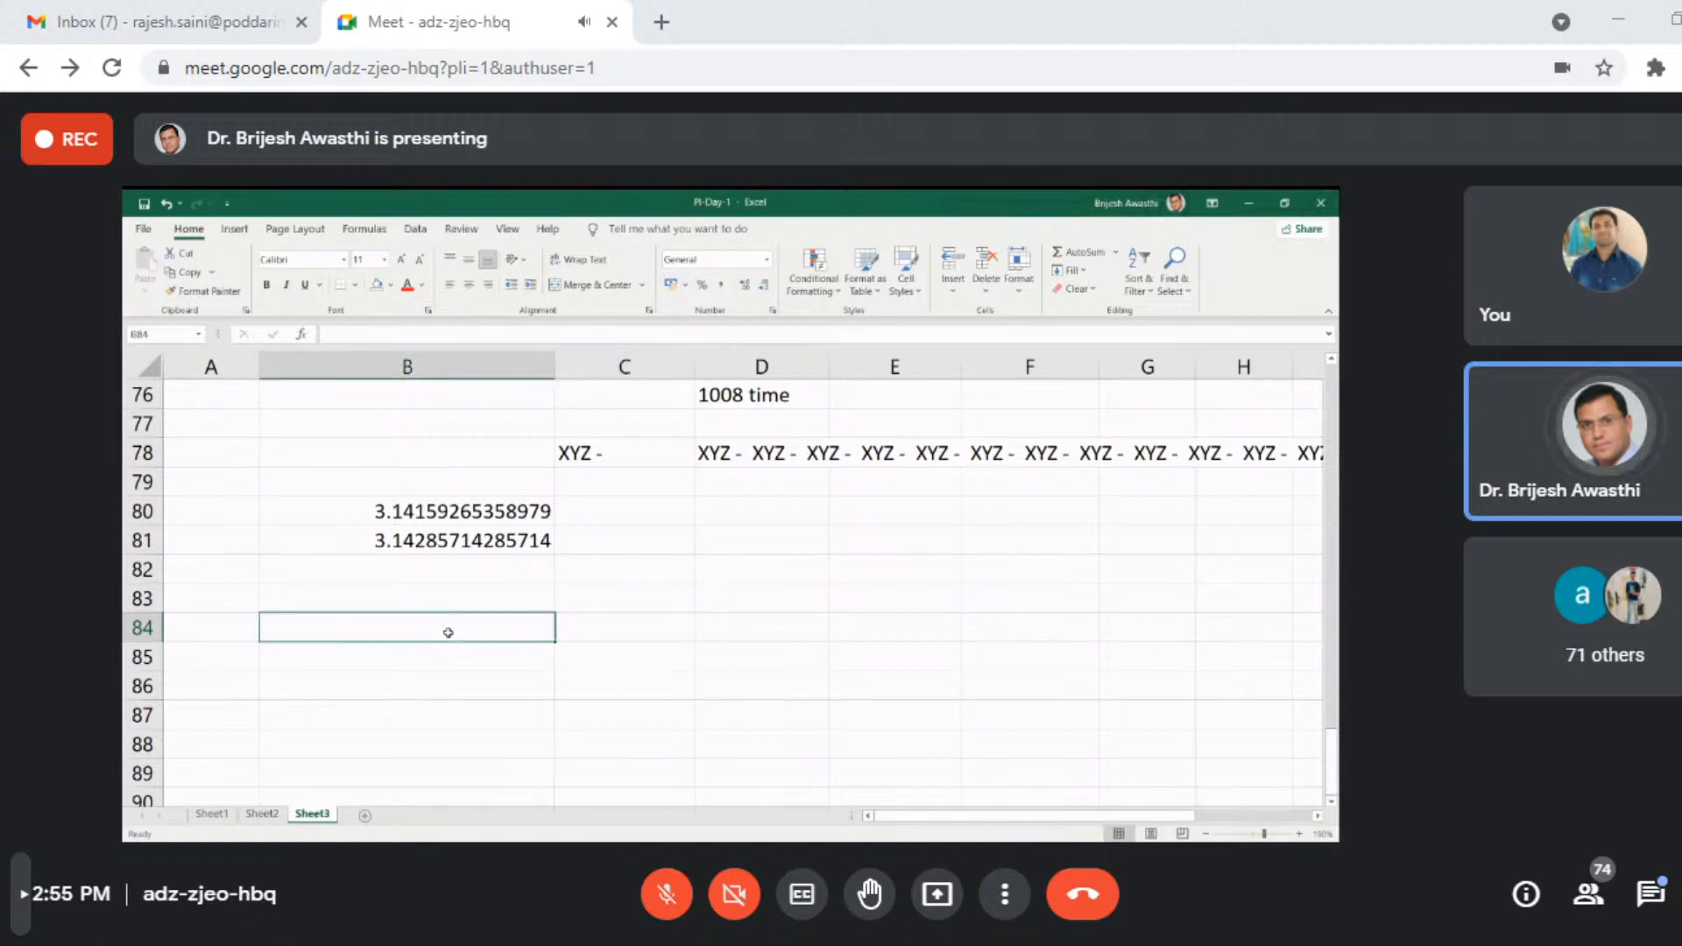
type("fa")
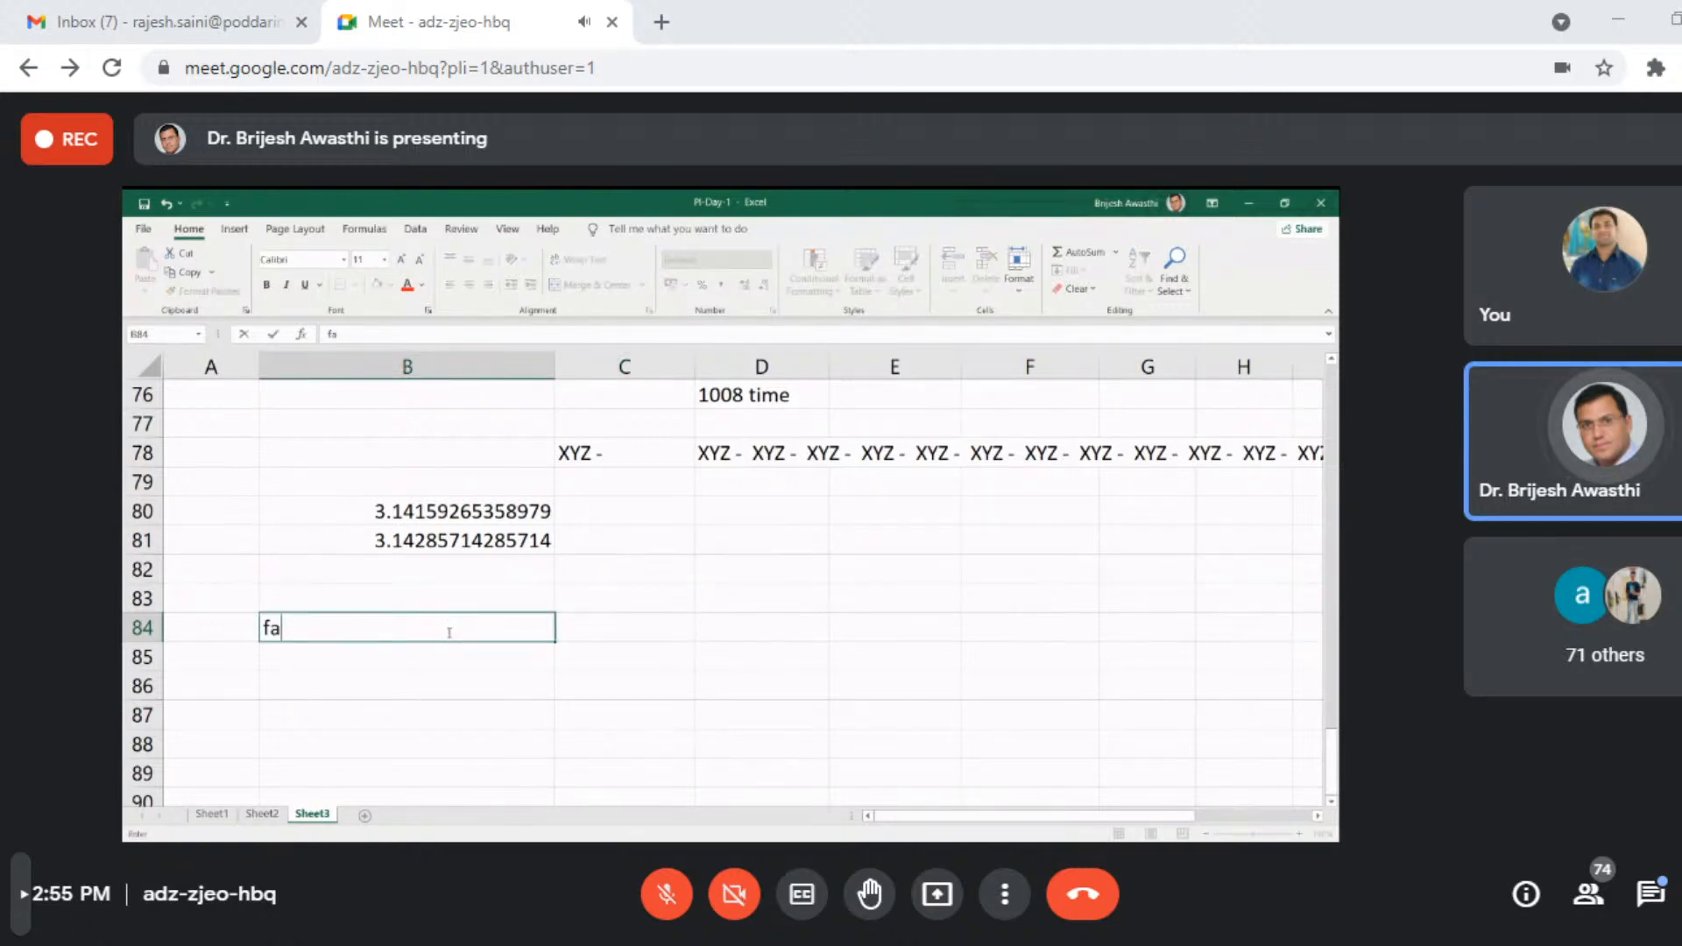
type("ctorial")
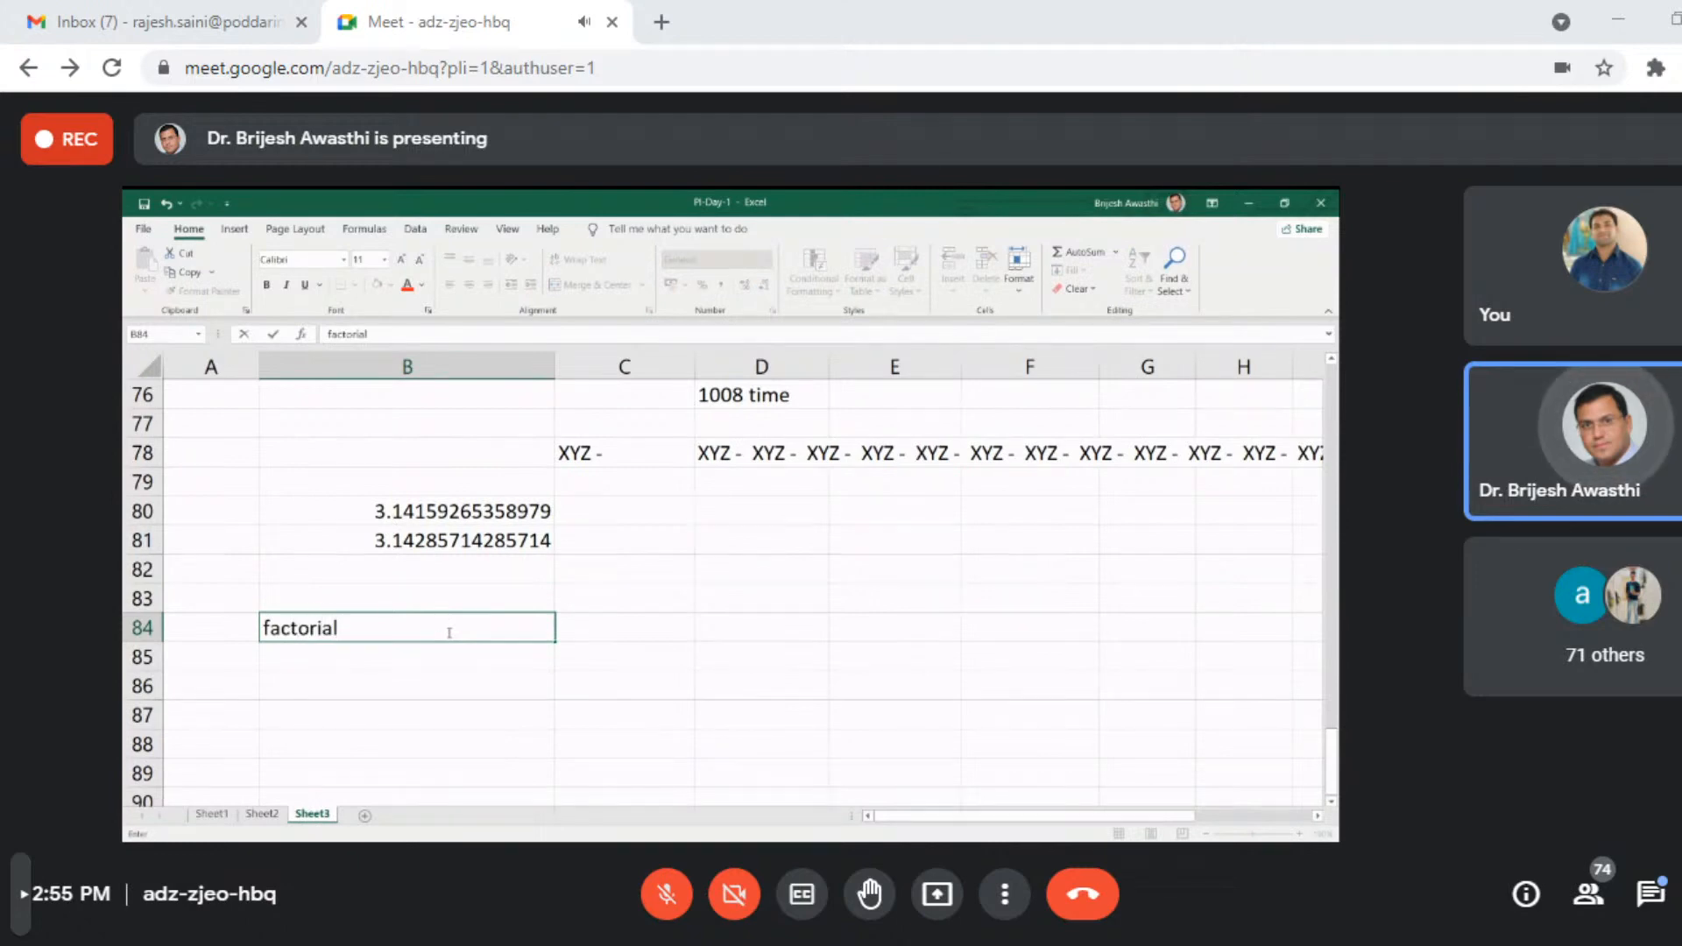
type(" of")
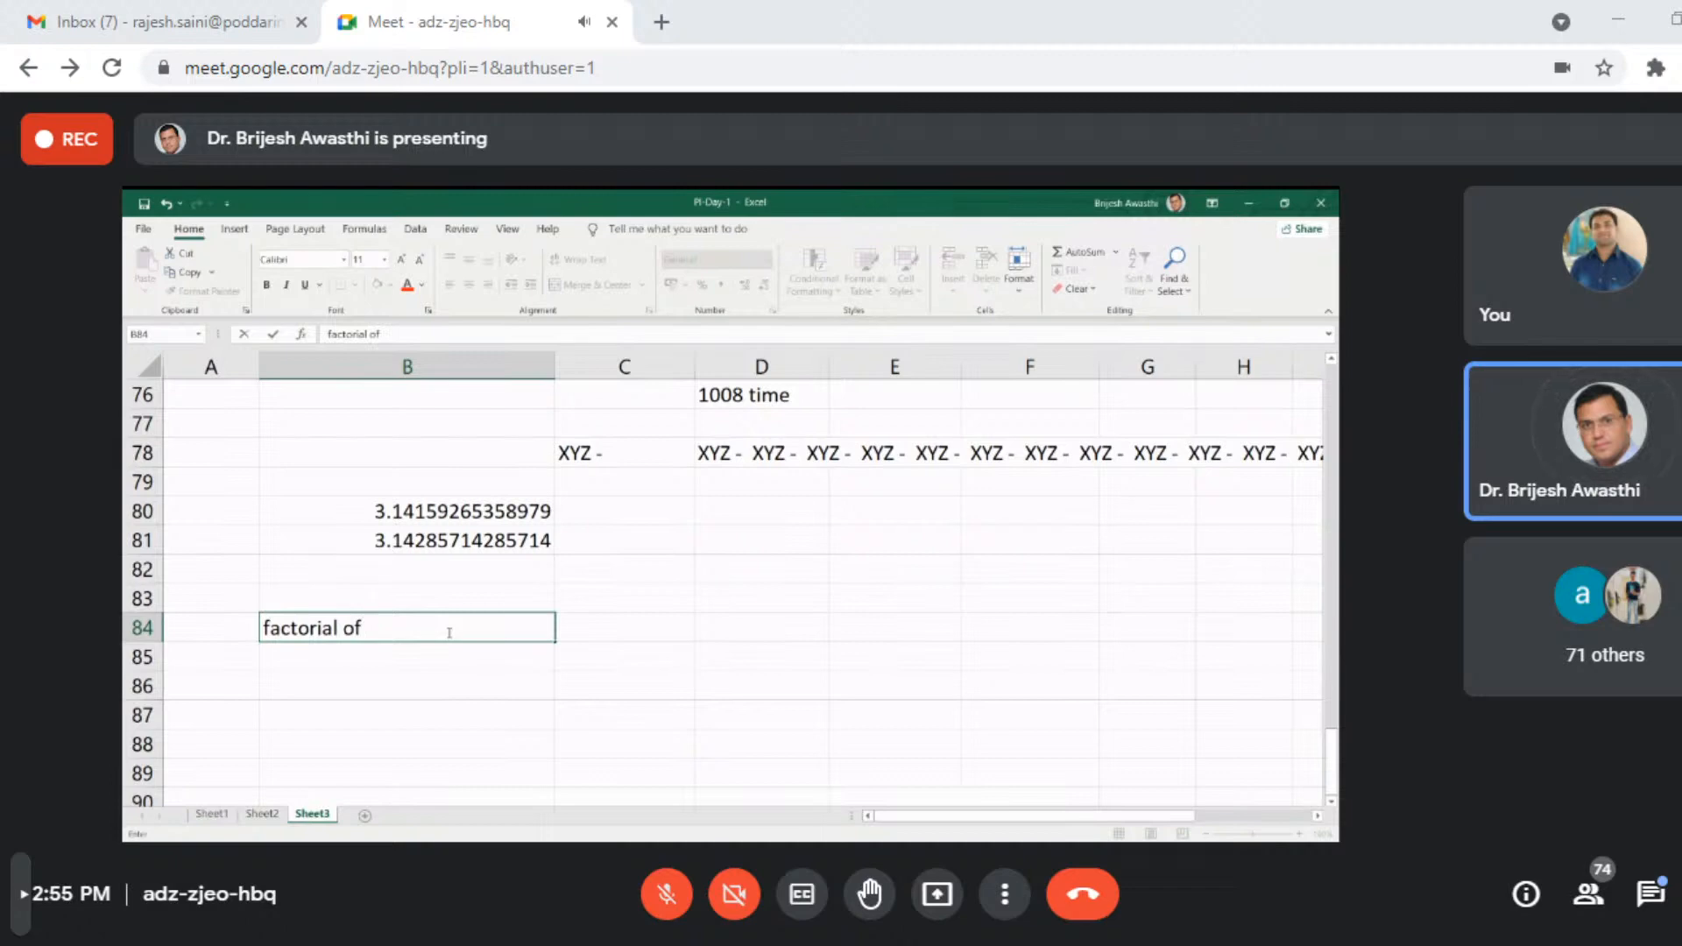
type(" 11")
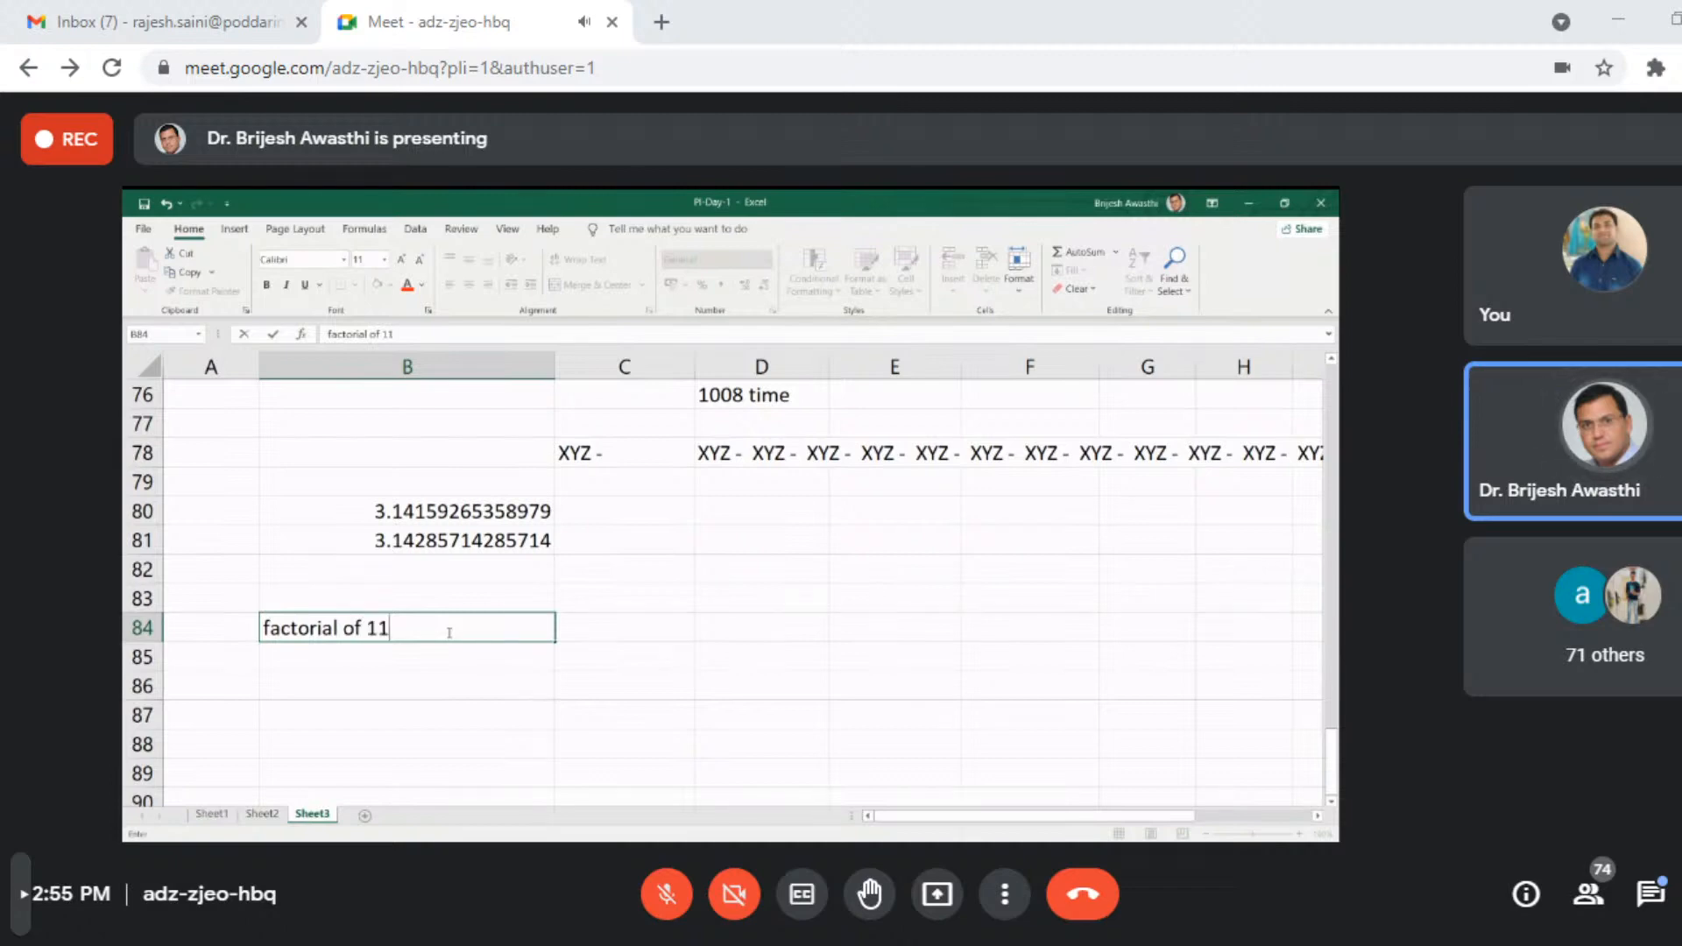
key("Return")
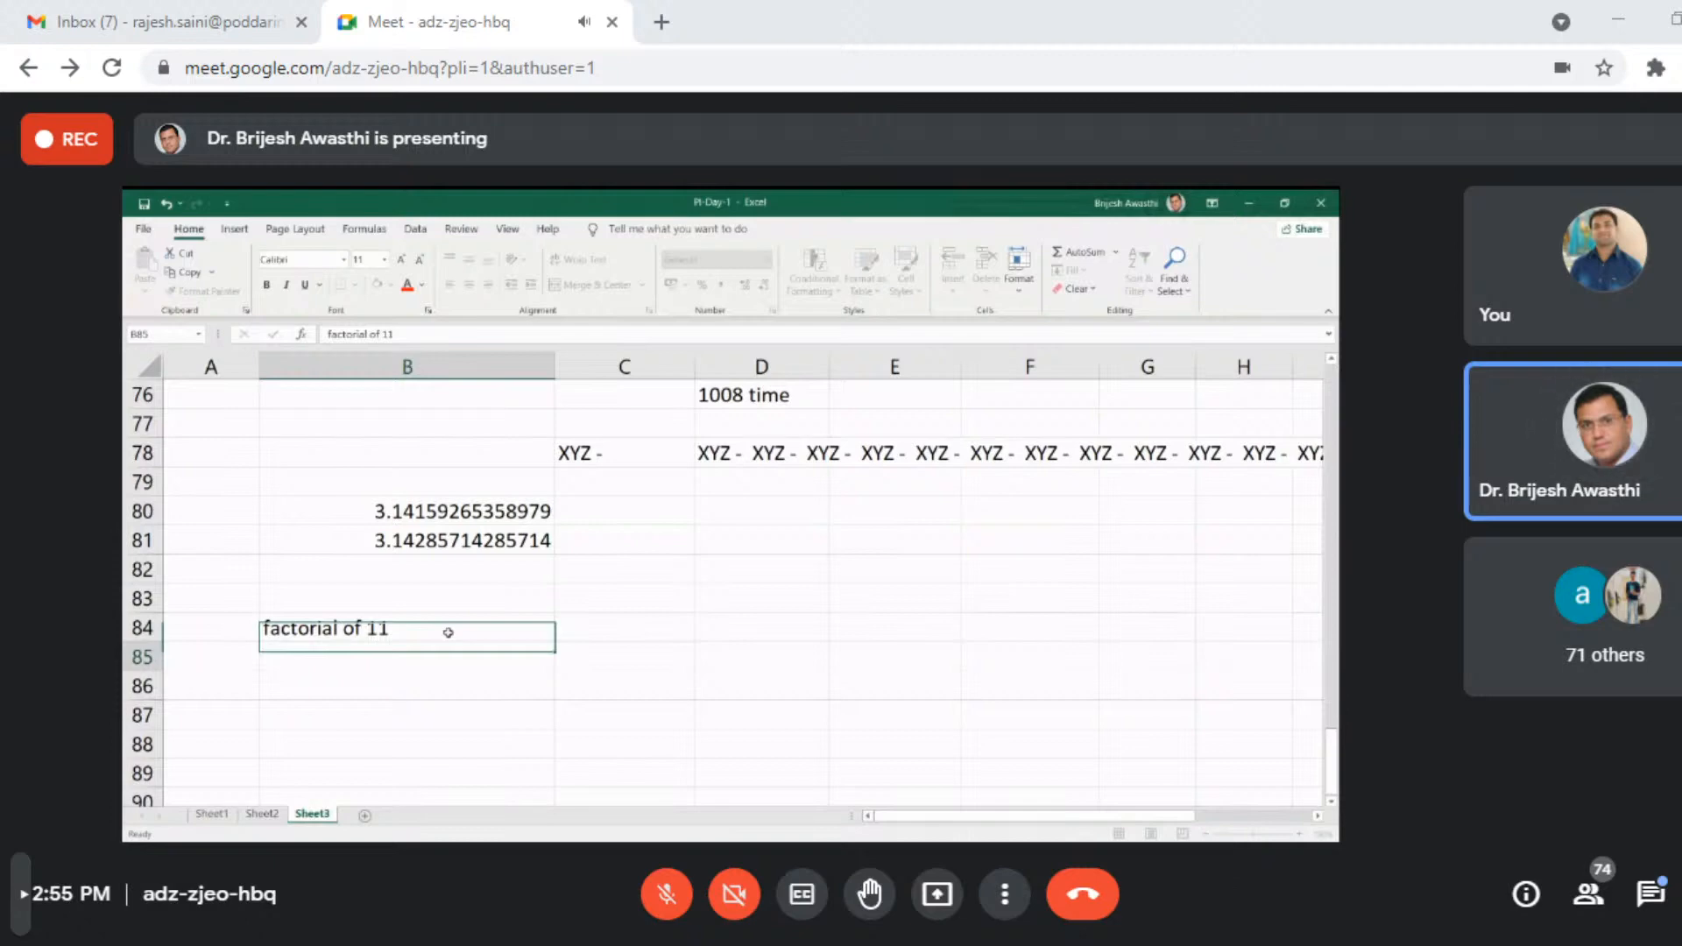
- Enter the text "7!" in cell B86
key("Return")
type("7!")
key("Return")
key("Return")
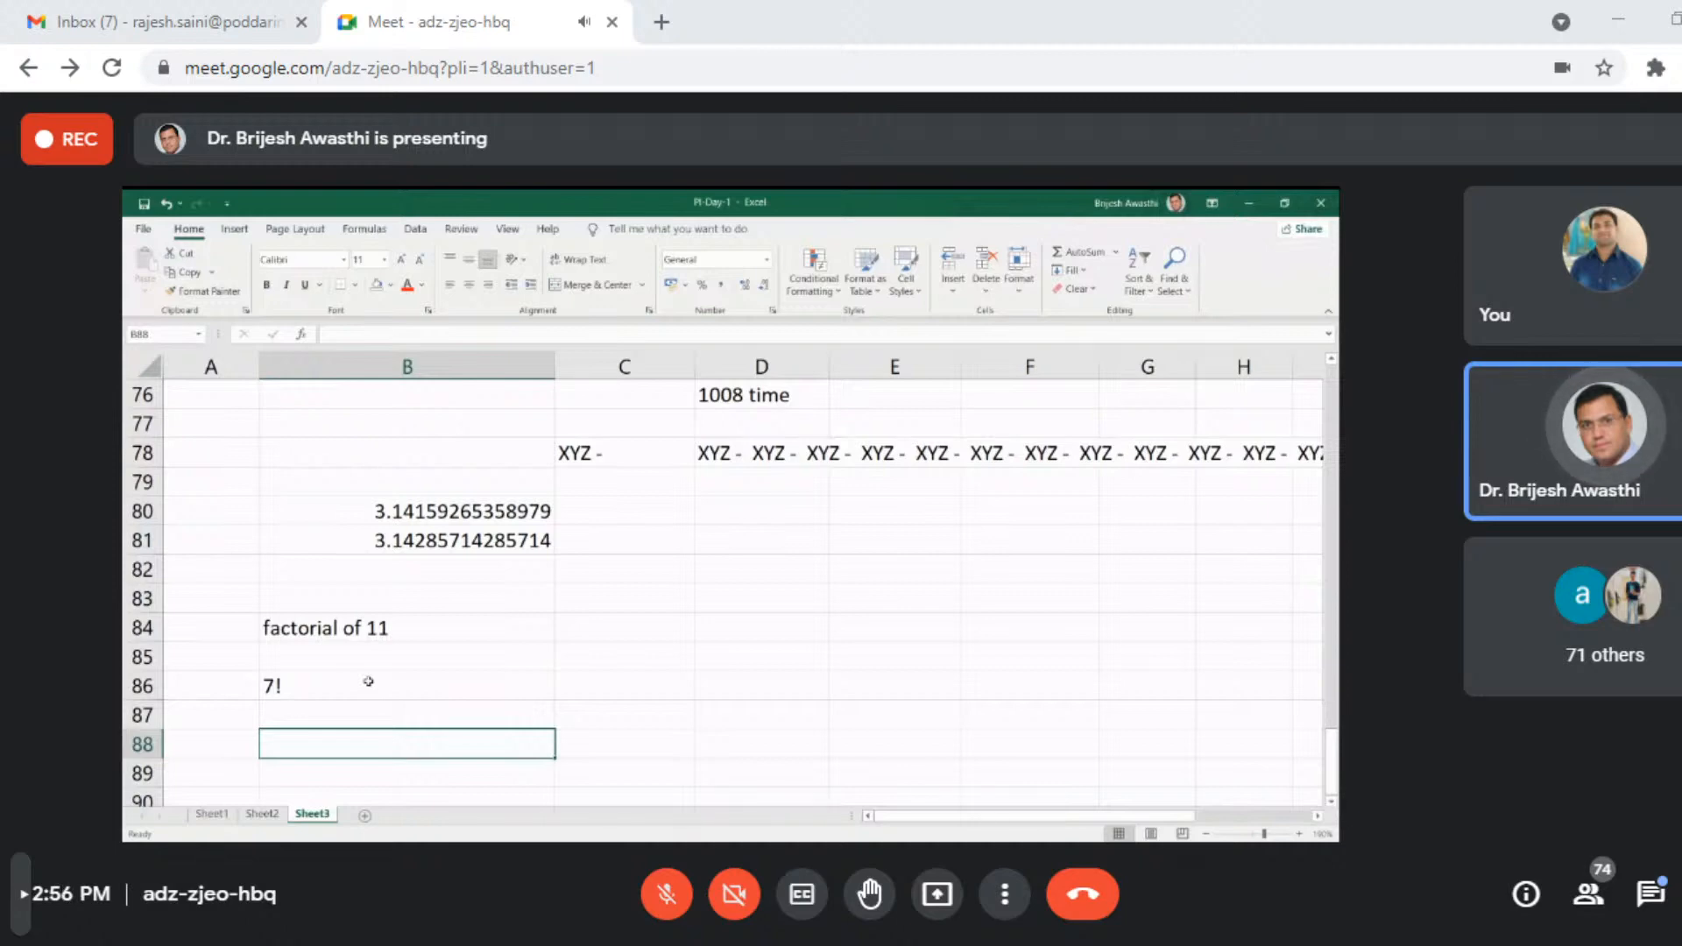
- Enter a FACT formula in C86 that calculates the factorial of 7
key("Up")
key("Up")
key("Right")
type("=FACT(7")
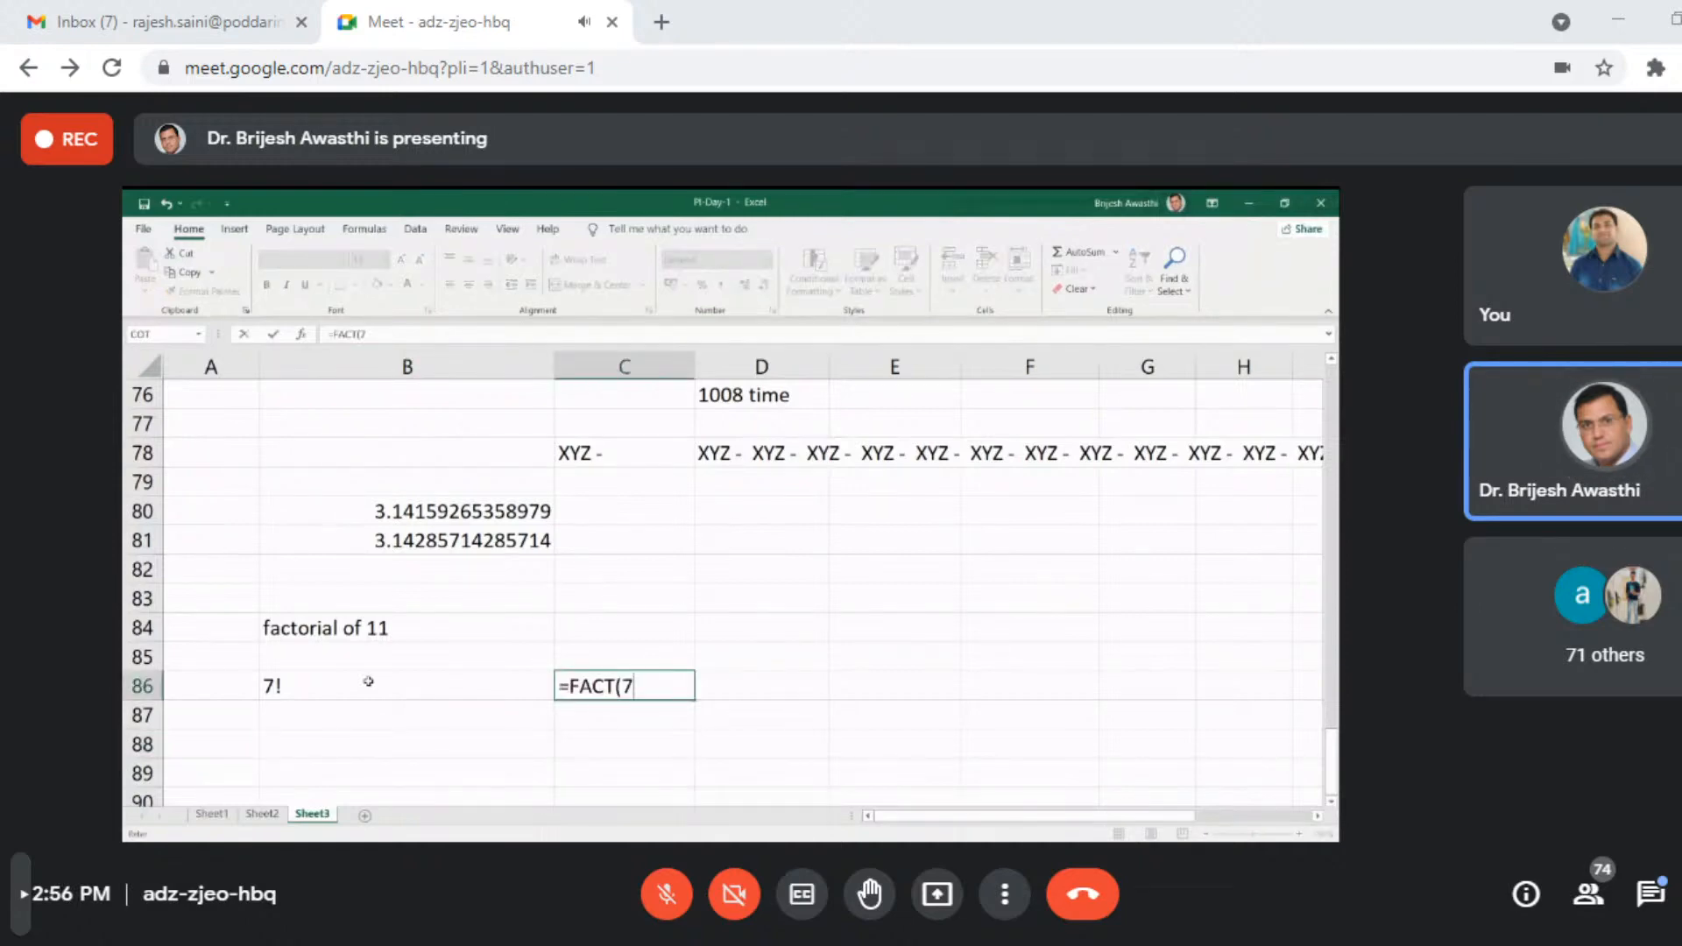